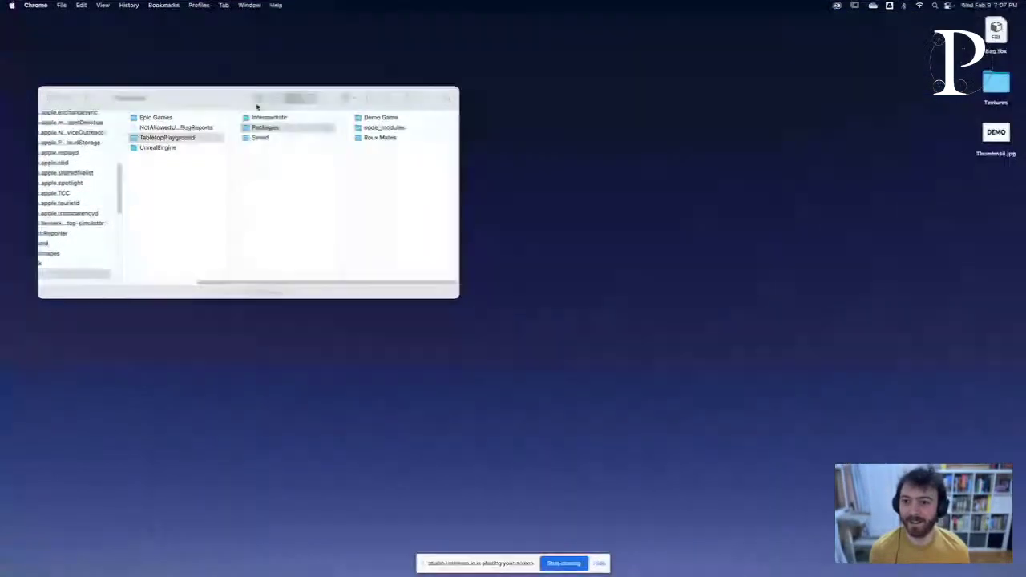
Step: Open the Demo Game package folder inside TabletopPlayground's Packages folder
left_click_drag(193, 101, 358, 114)
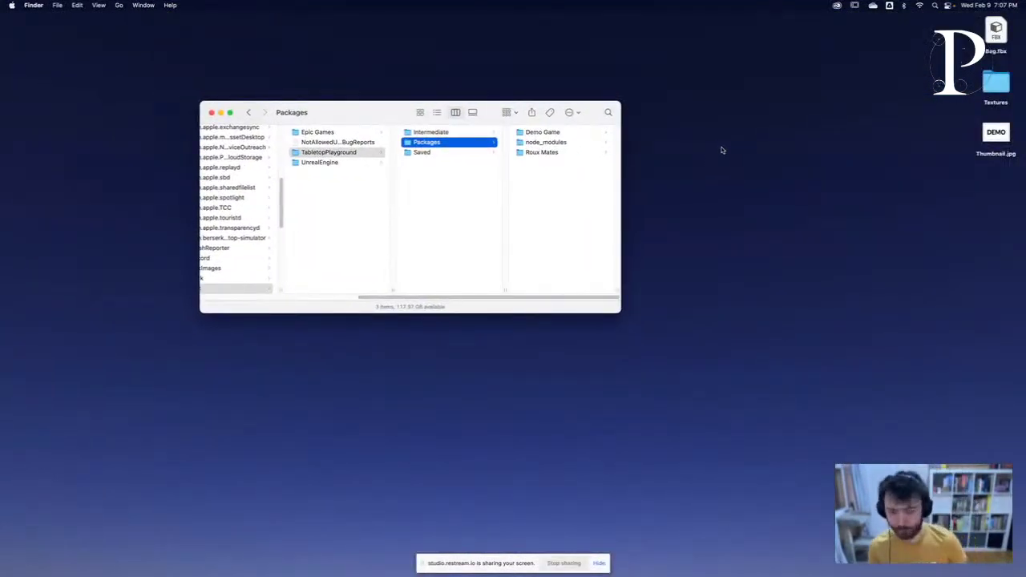
left_click_drag(327, 106, 354, 109)
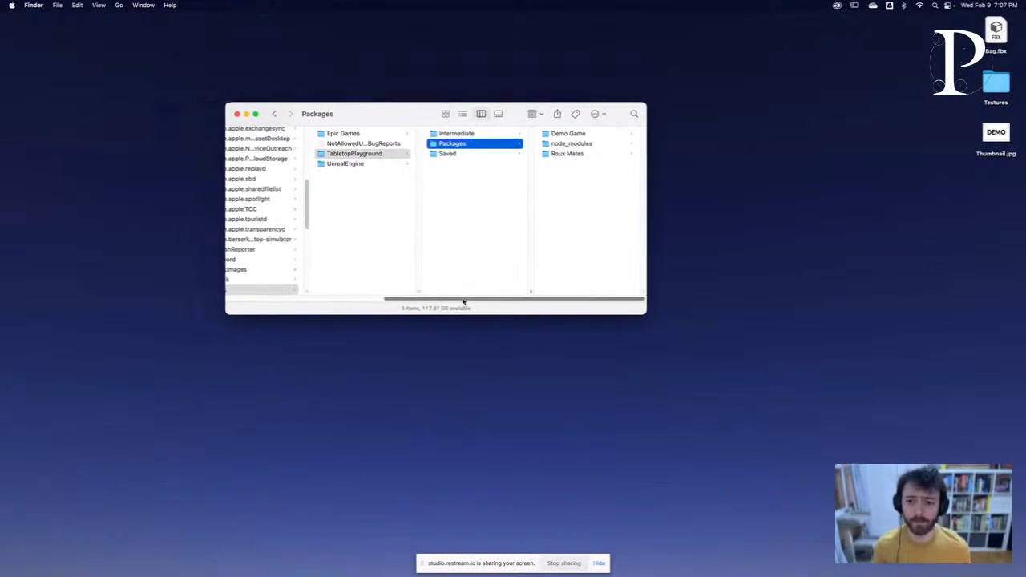
scroll(461, 300, "left", 1)
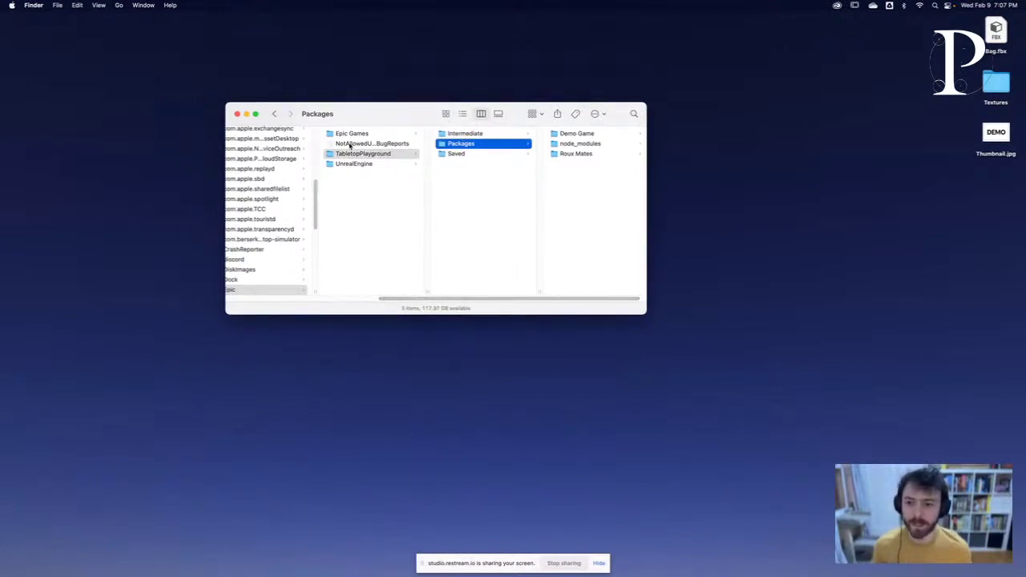
left_click_drag(547, 299, 385, 291)
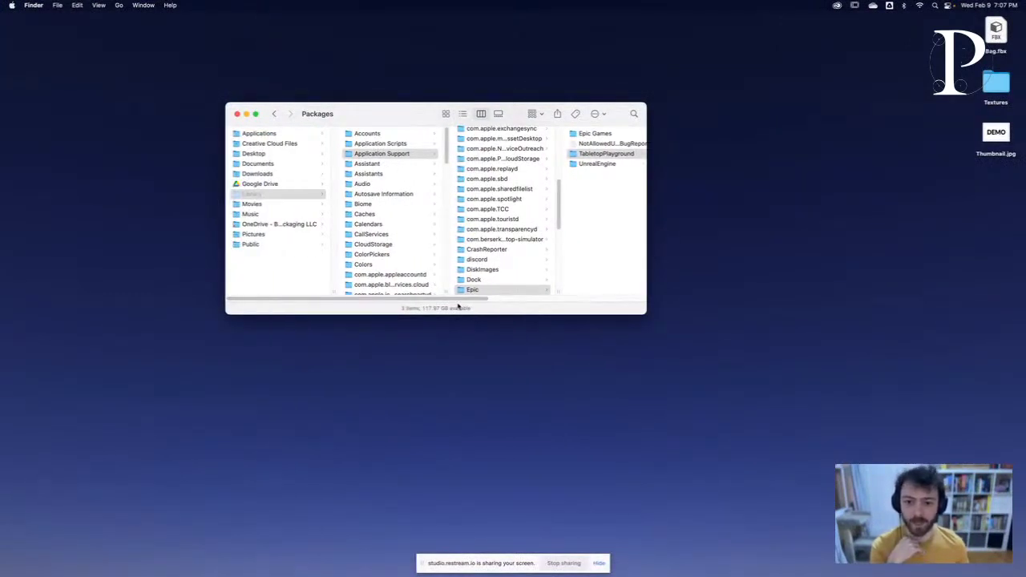
left_click_drag(461, 305, 617, 299)
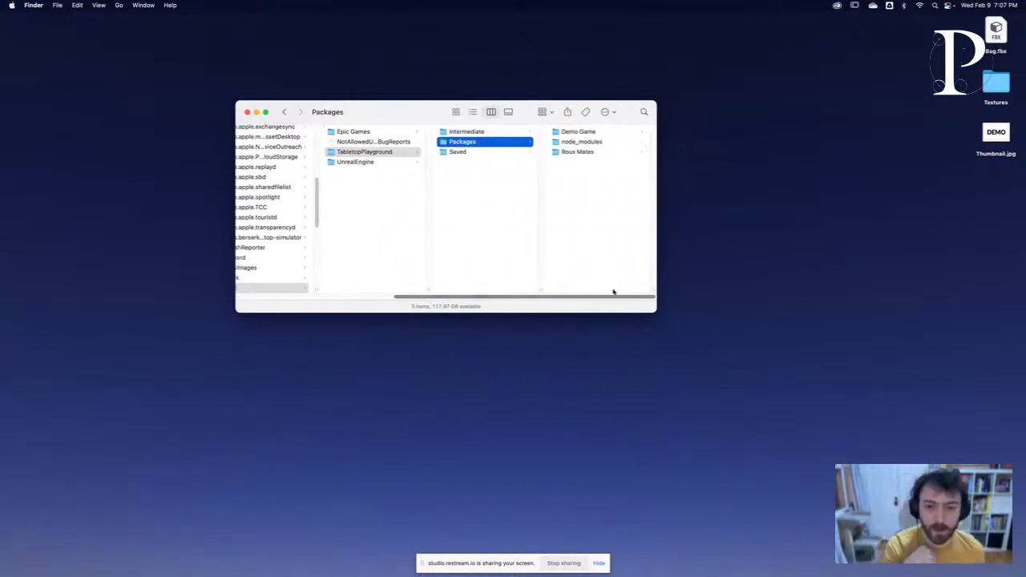
left_click(578, 133)
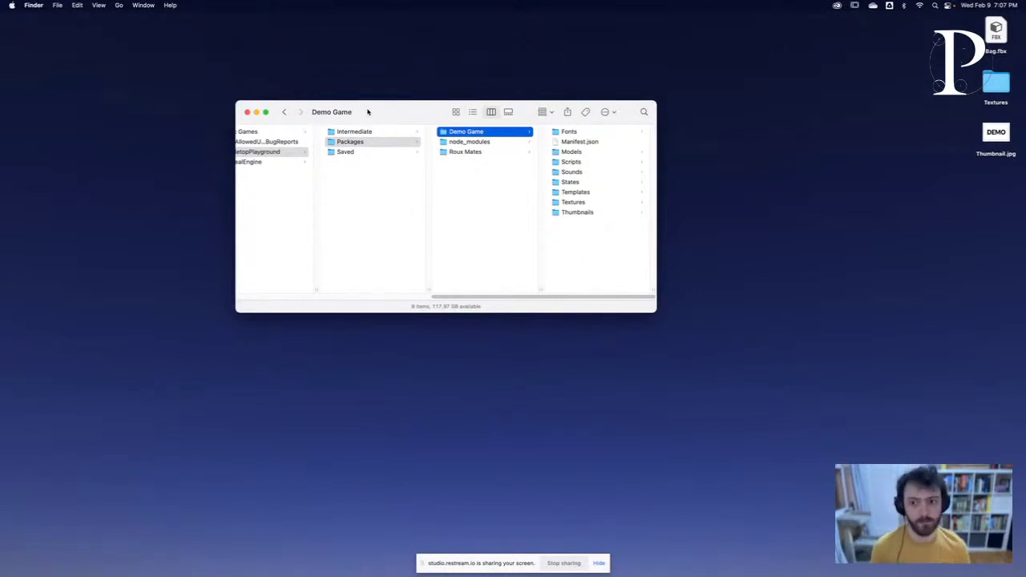
left_click_drag(368, 112, 381, 112)
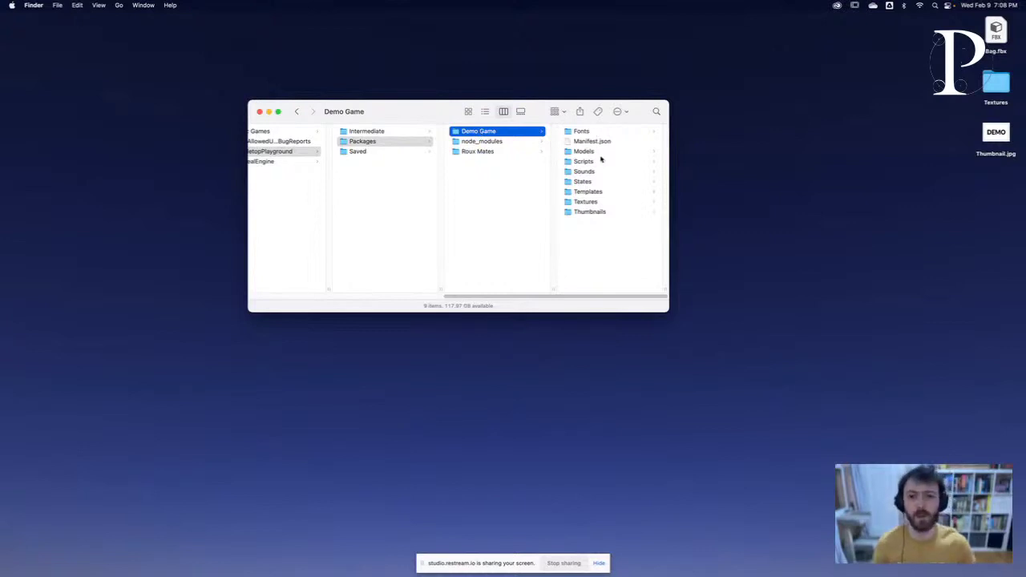
Step: Move Bag.fbx from the desktop into the Demo Game package's Models folder
left_click(592, 131)
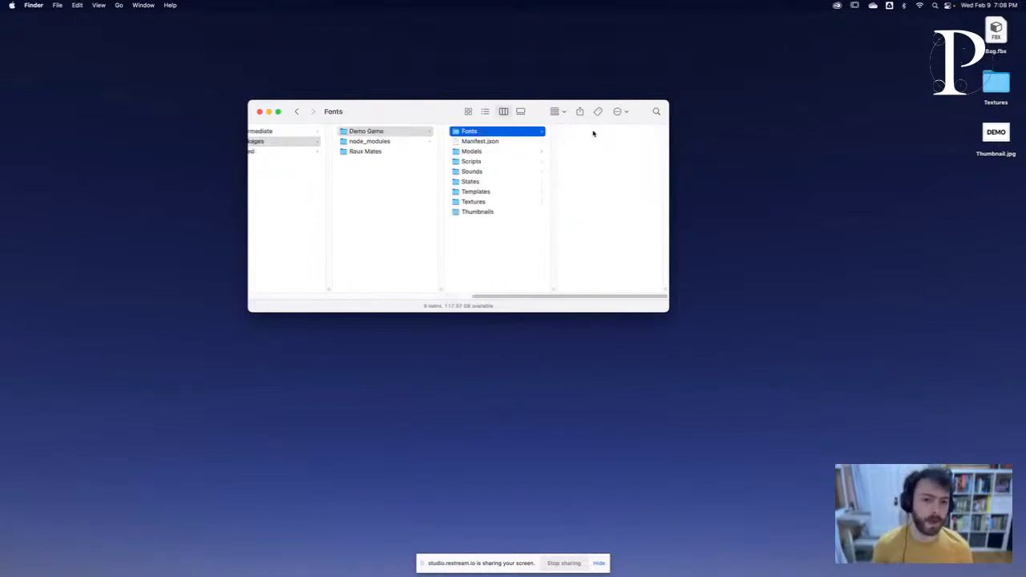
left_click(489, 151)
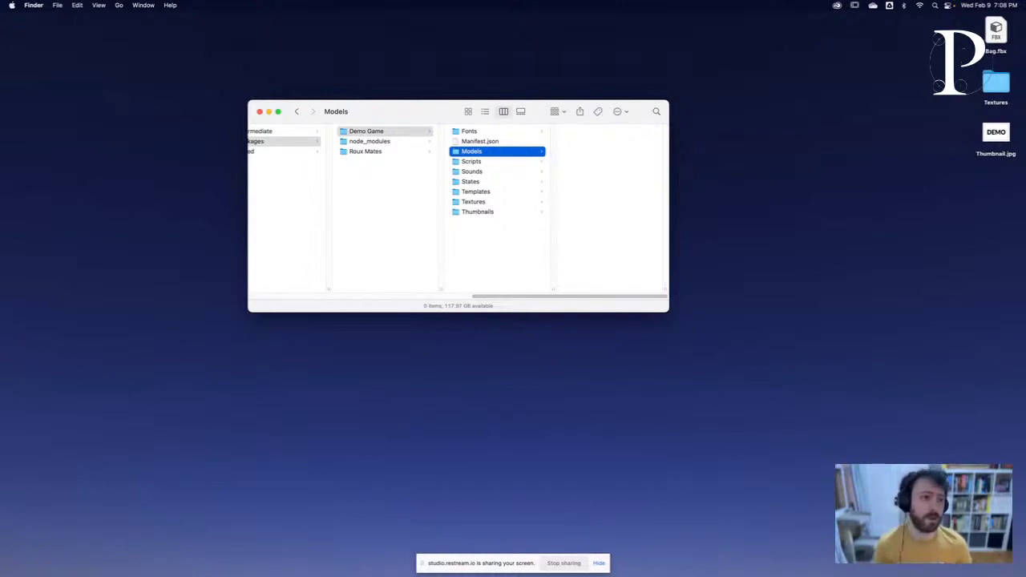
left_click(999, 30)
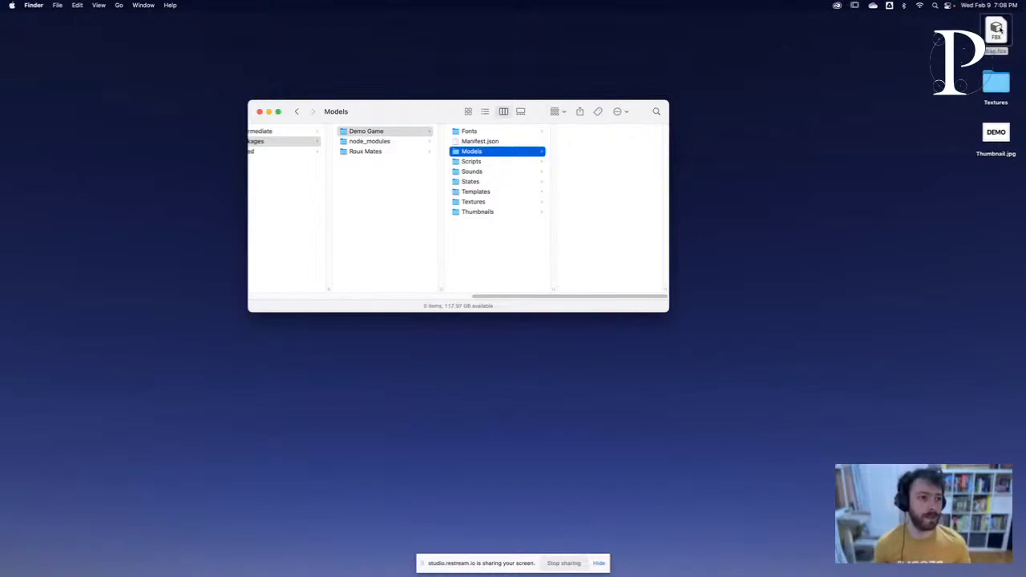
left_click_drag(998, 30, 624, 152)
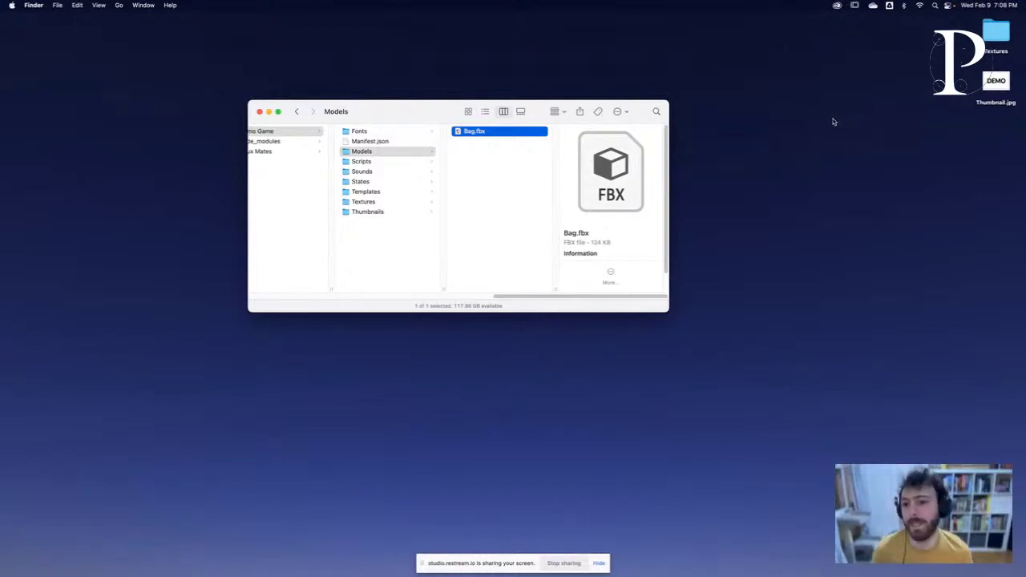
Step: Look through the Demo Game package's Scripts, Sounds, States and Templates folders
left_click(383, 162)
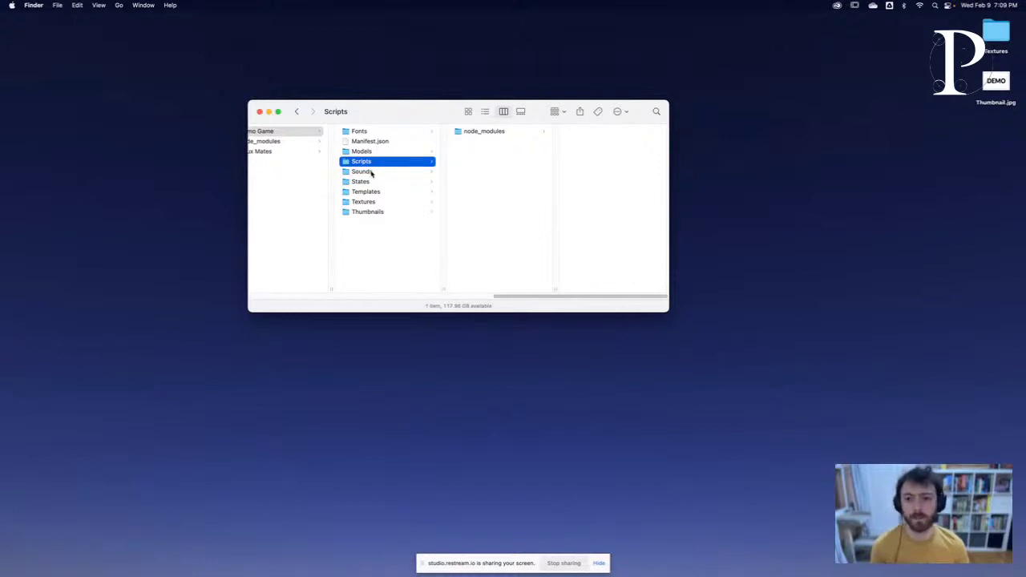
left_click(372, 172)
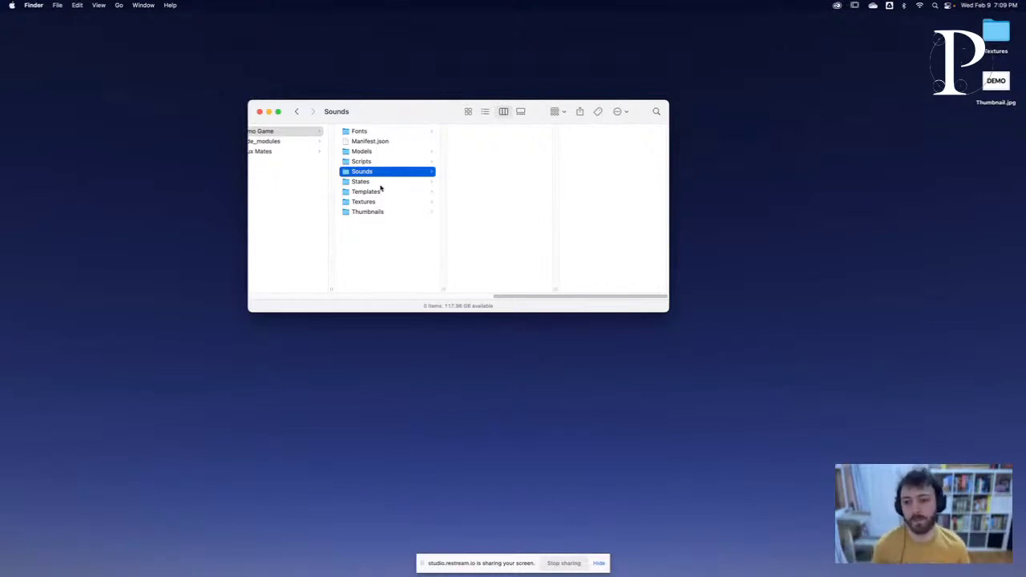
left_click(377, 184)
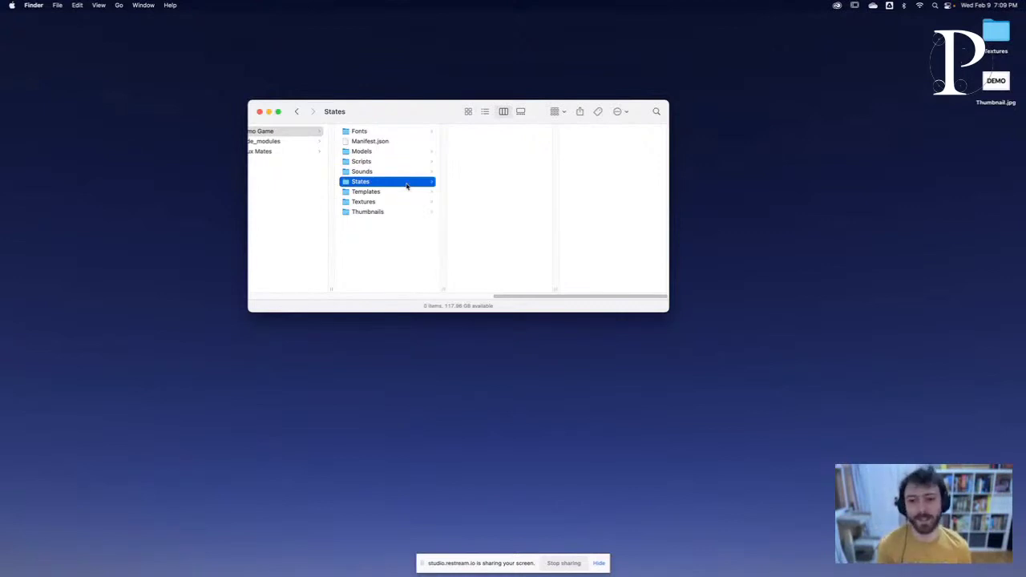
left_click(389, 194)
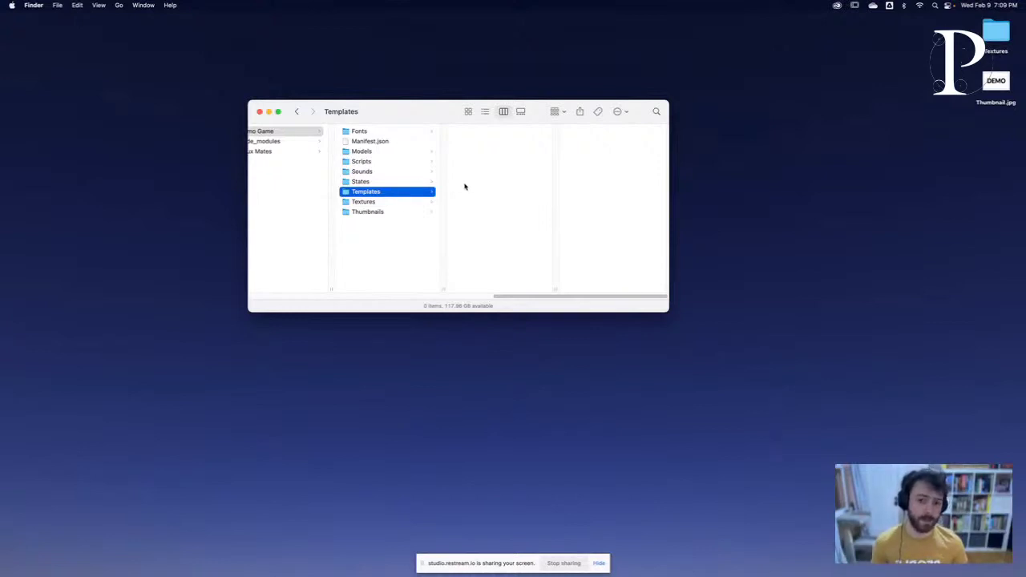
Step: Move all seven subfolders, Bedrooms through Tokens, from the desktop's Textures folder into the package's Textures folder, and close the source window
left_click(395, 206)
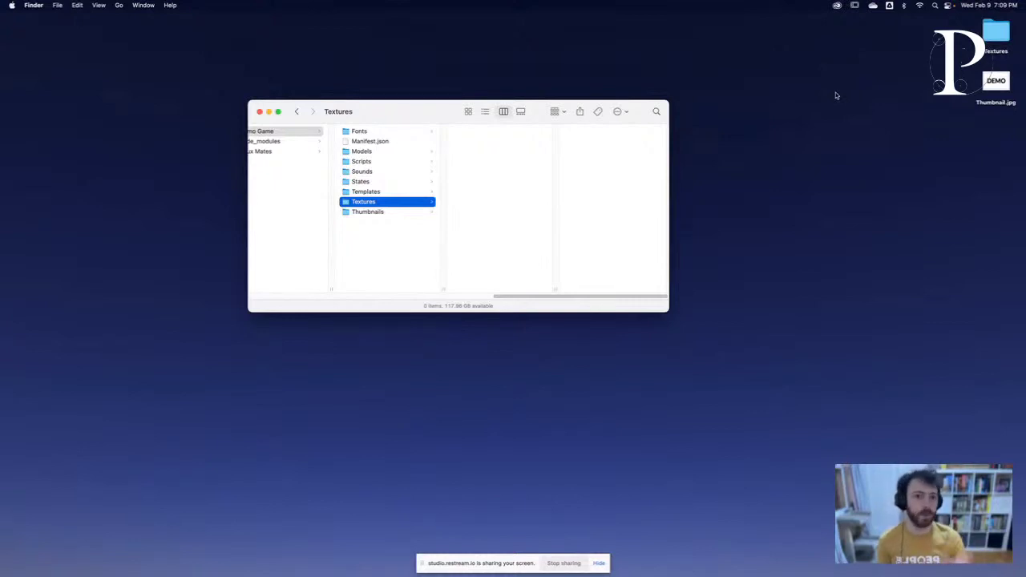
double_click(1002, 32)
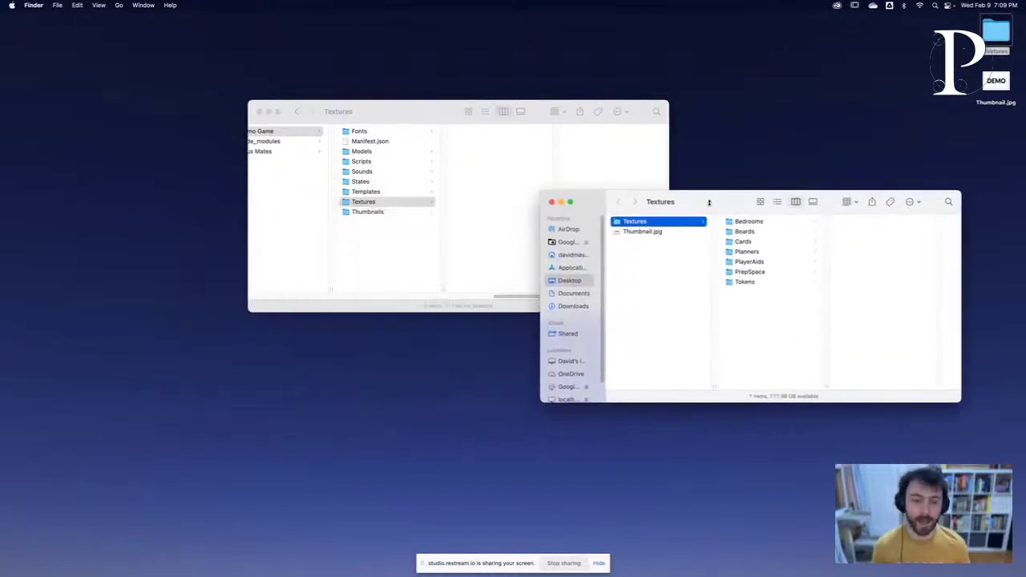
left_click_drag(756, 347, 734, 215)
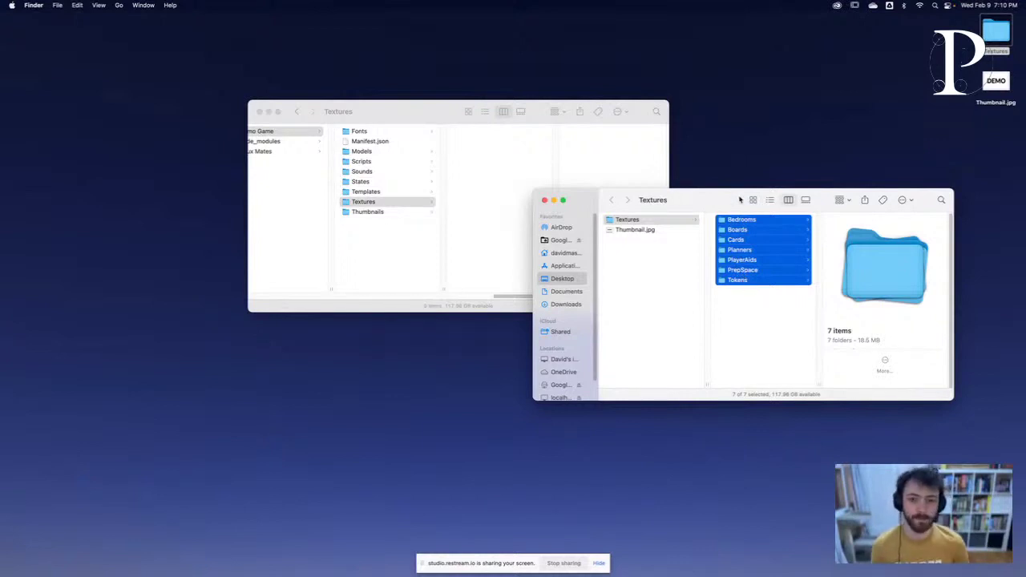
left_click_drag(739, 251, 509, 286)
left_click(718, 248)
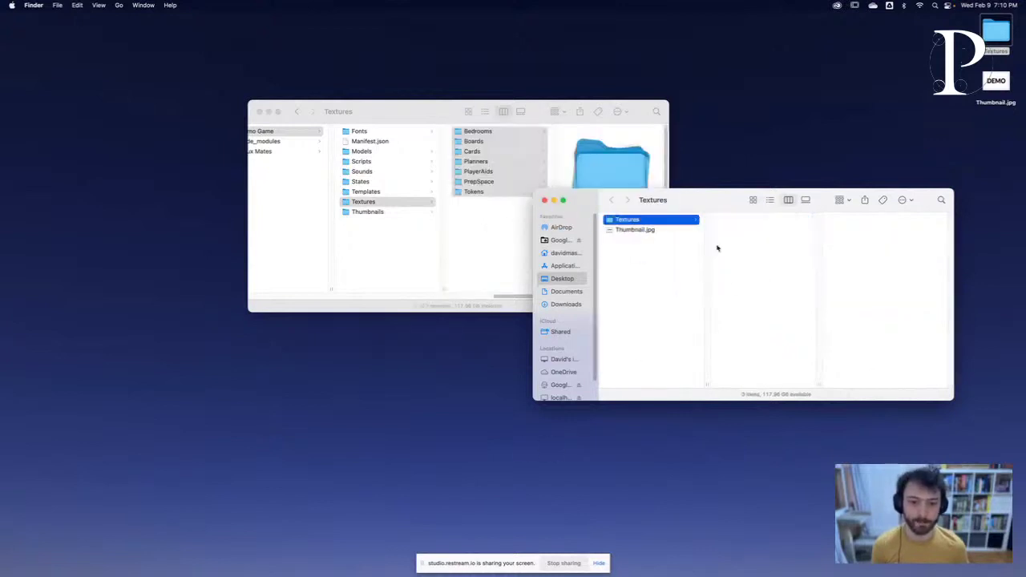
left_click(544, 199)
left_click(821, 161)
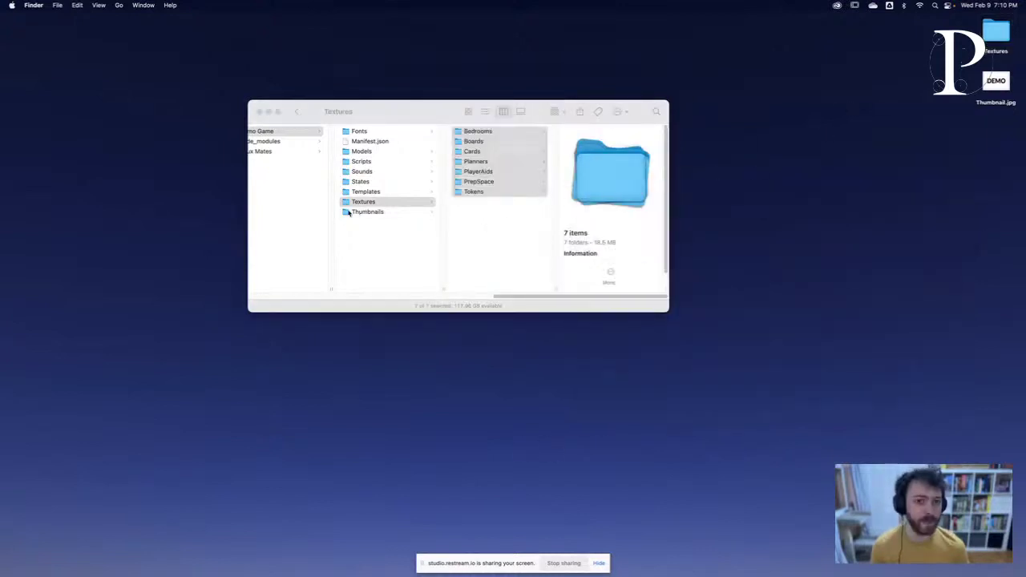
Step: Check the contents of the Demo Game package's Thumbnails folder
left_click(376, 212)
left_click(375, 213)
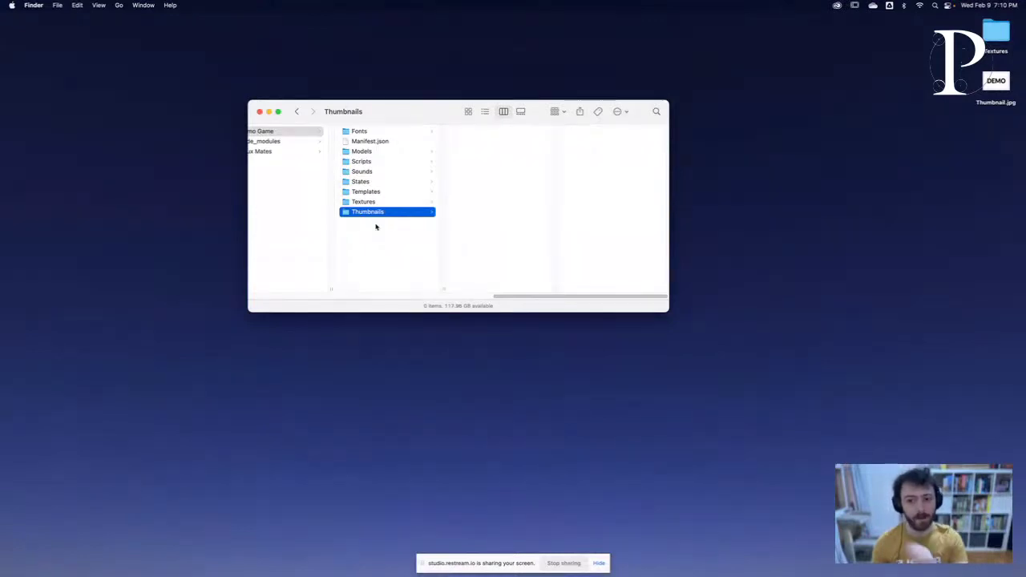
left_click(410, 245)
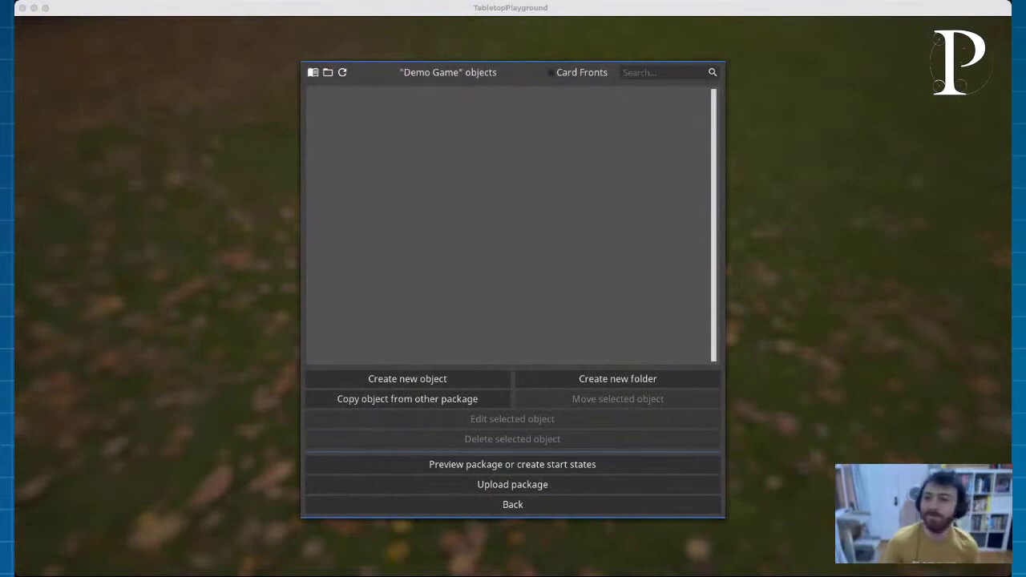
Step: Switch to Tabletop Playground and create an object folder named "Folder" in the Demo Game package
left_click(102, 85)
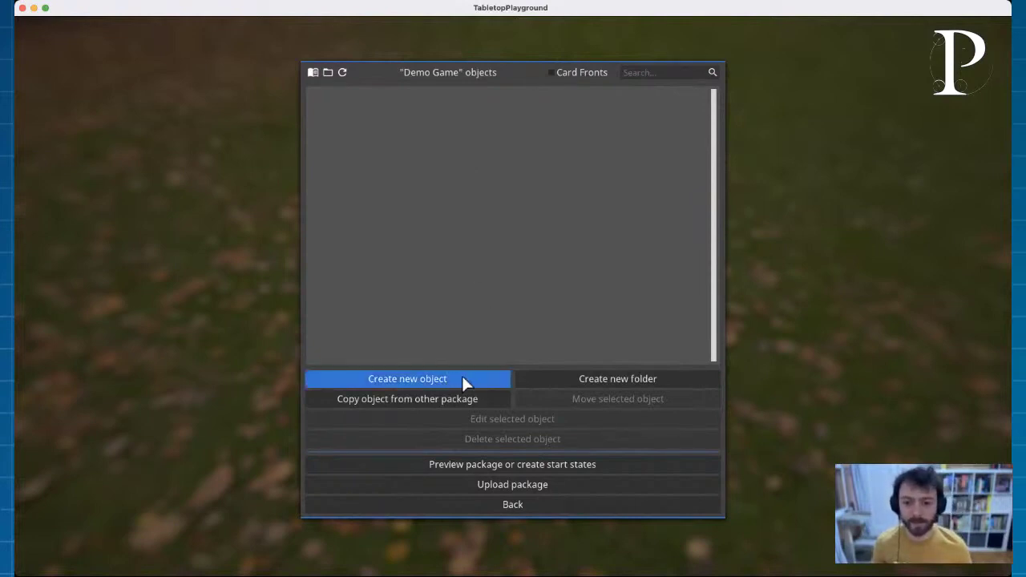
left_click(616, 378)
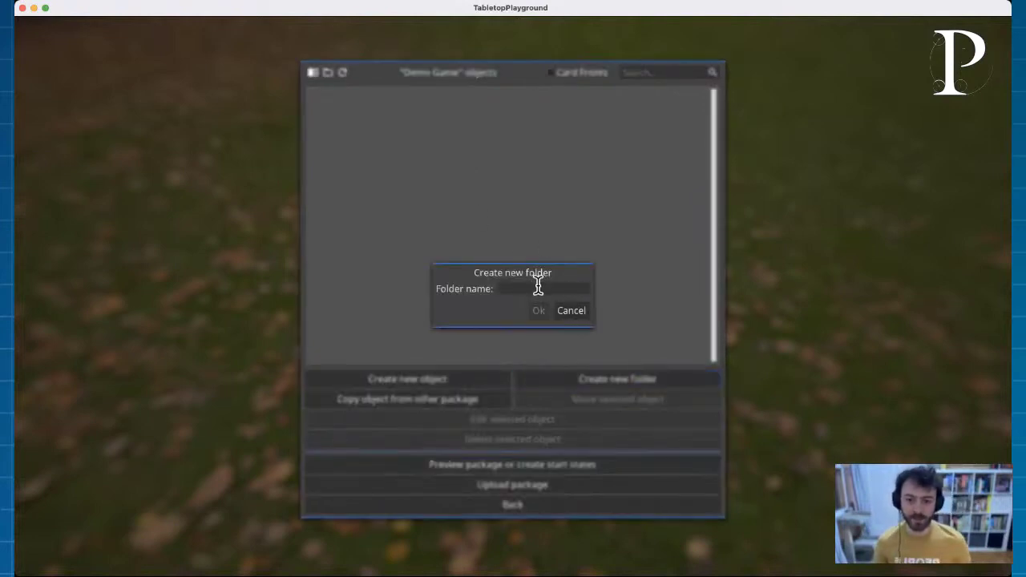
left_click(536, 287)
type("Folder")
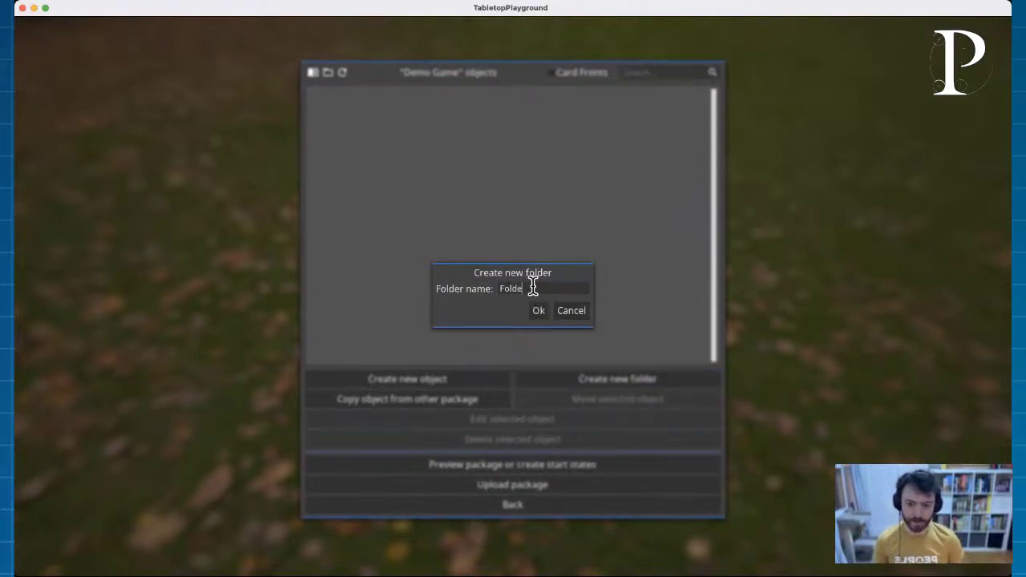
left_click(536, 310)
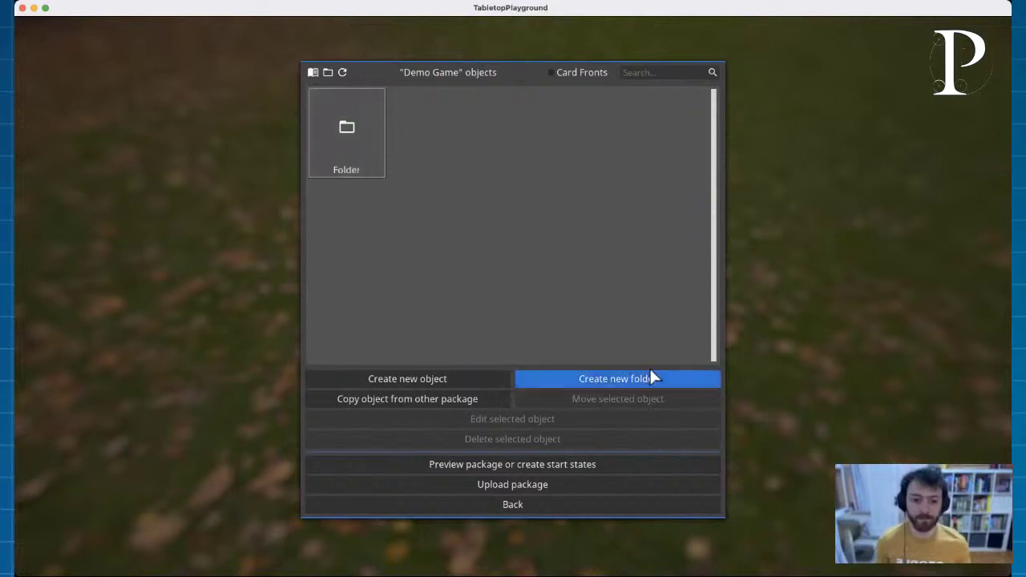
Step: Look inside the new object folder twice, returning to the package's root level each time
double_click(348, 143)
double_click(351, 165)
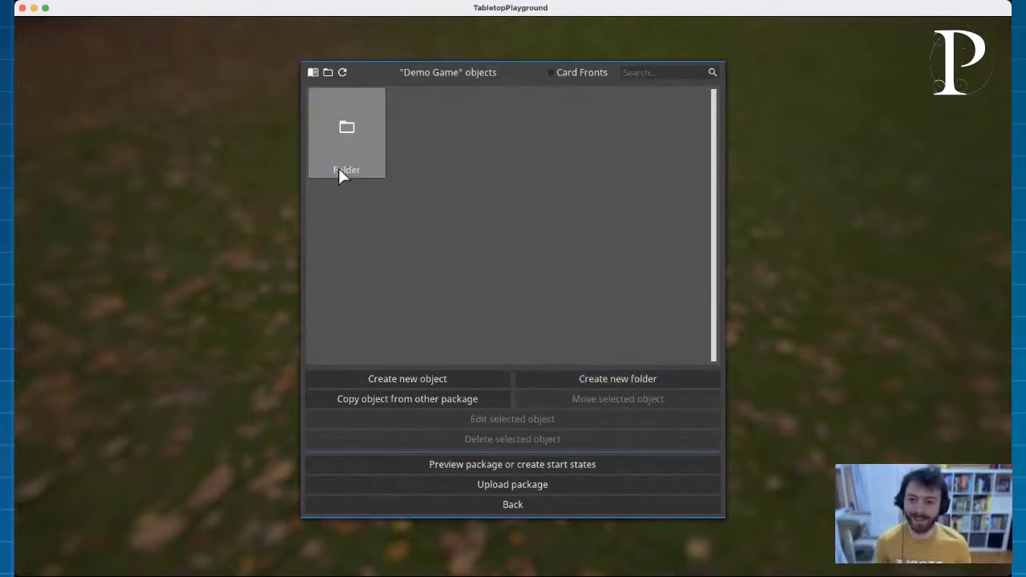
double_click(325, 153)
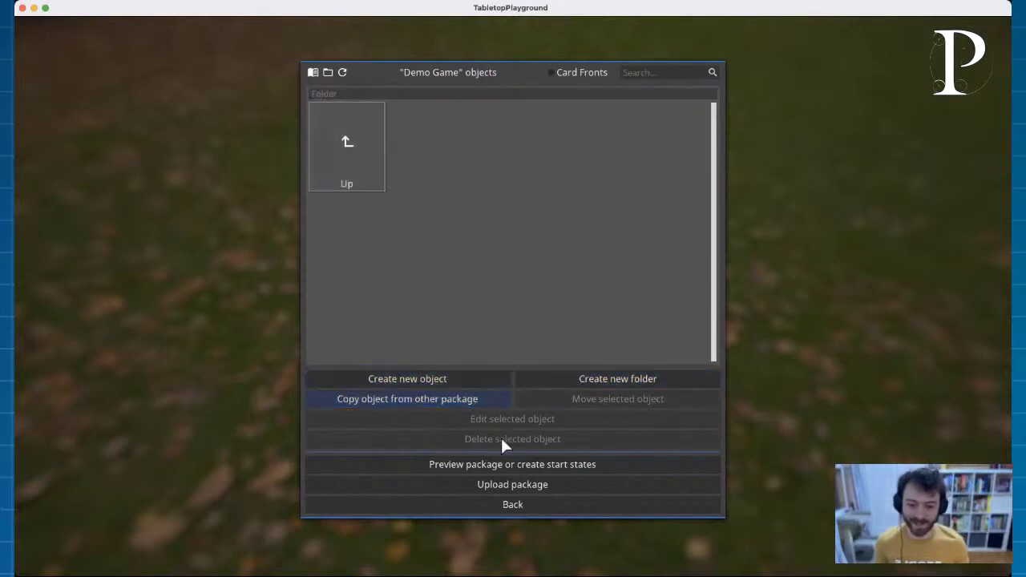
double_click(348, 179)
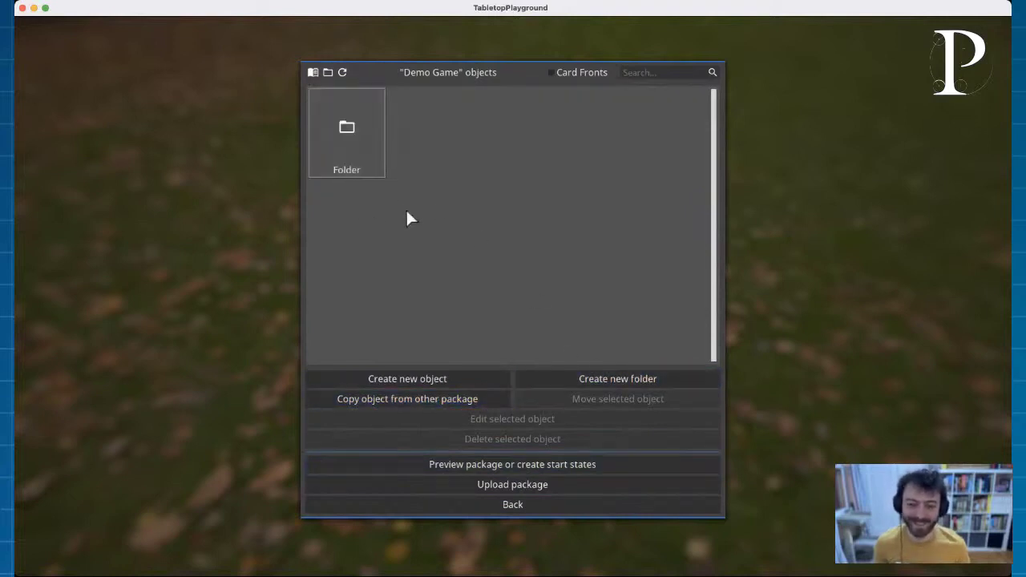
double_click(367, 144)
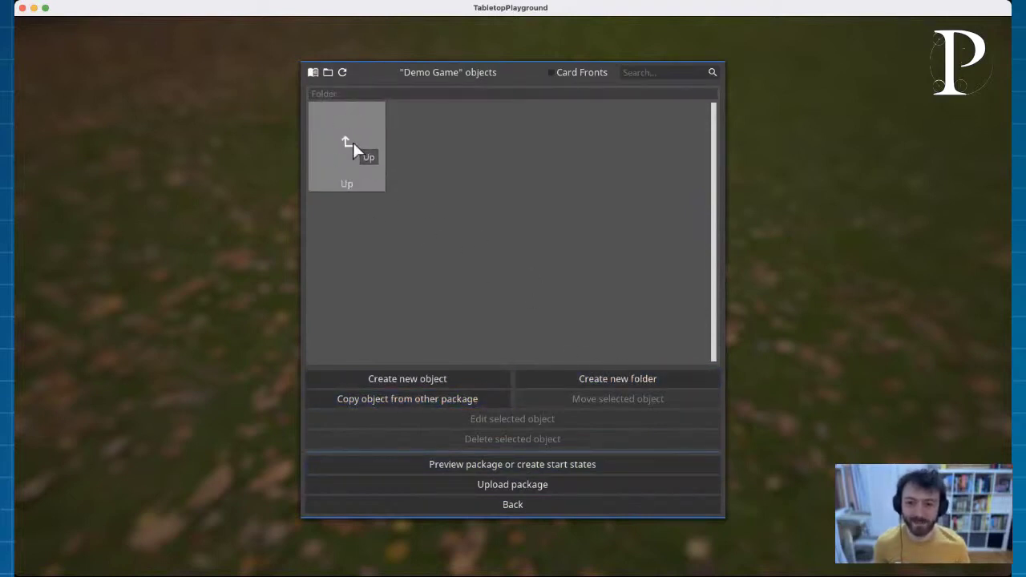
double_click(353, 145)
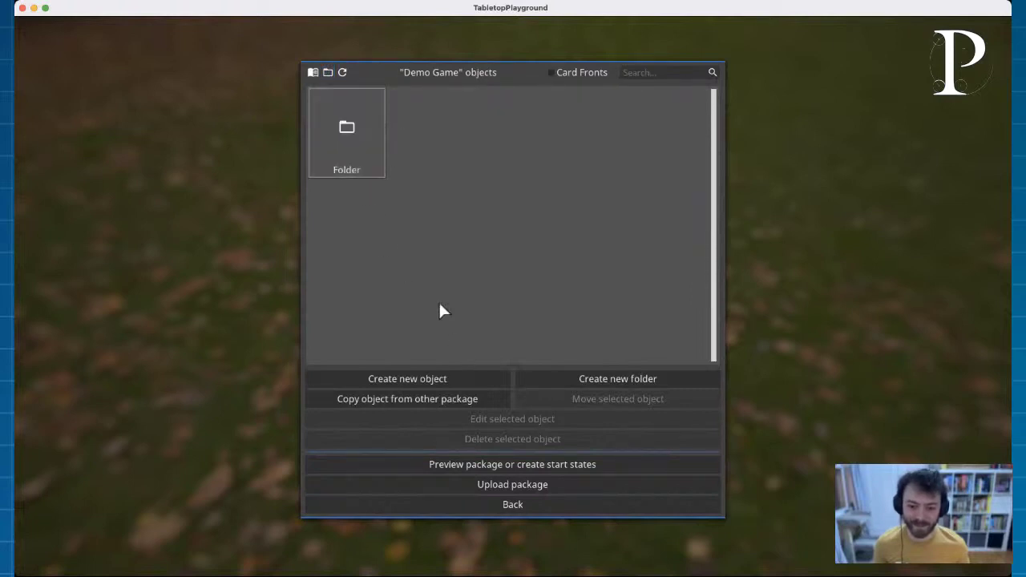
Step: Exit to the package list, reopen the Demo Game package for editing, and enter its object folder
double_click(362, 151)
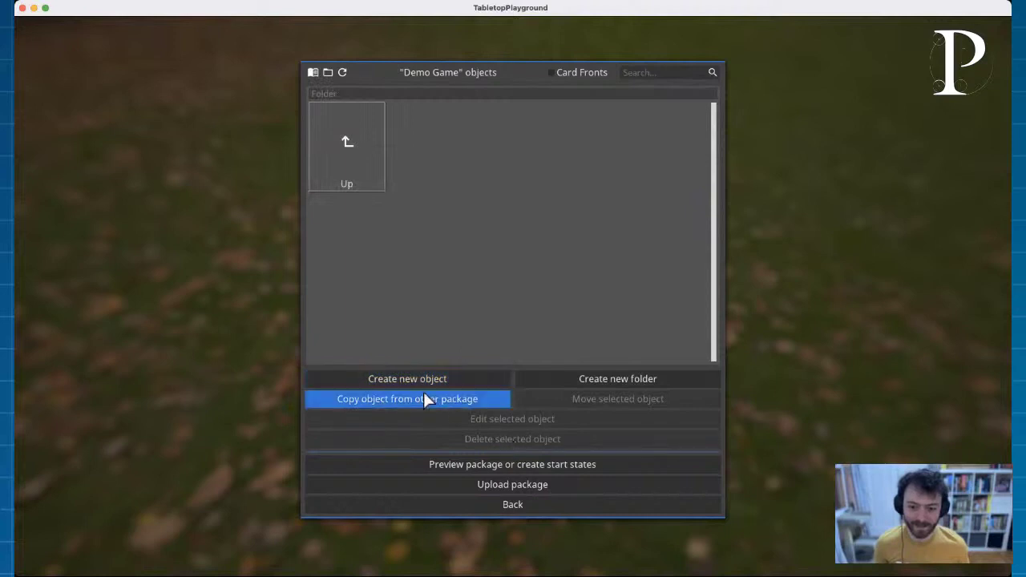
left_click(521, 504)
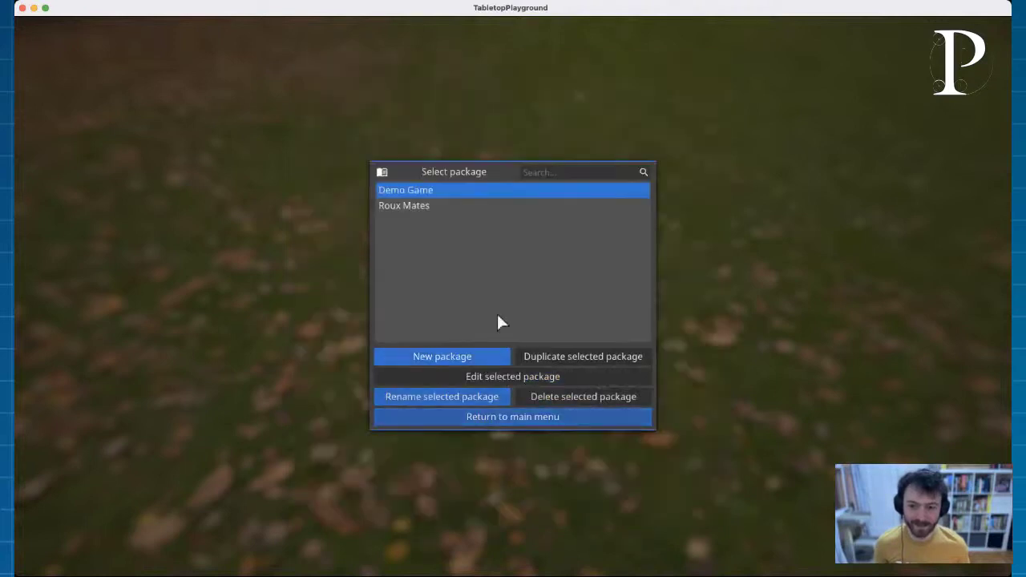
double_click(409, 192)
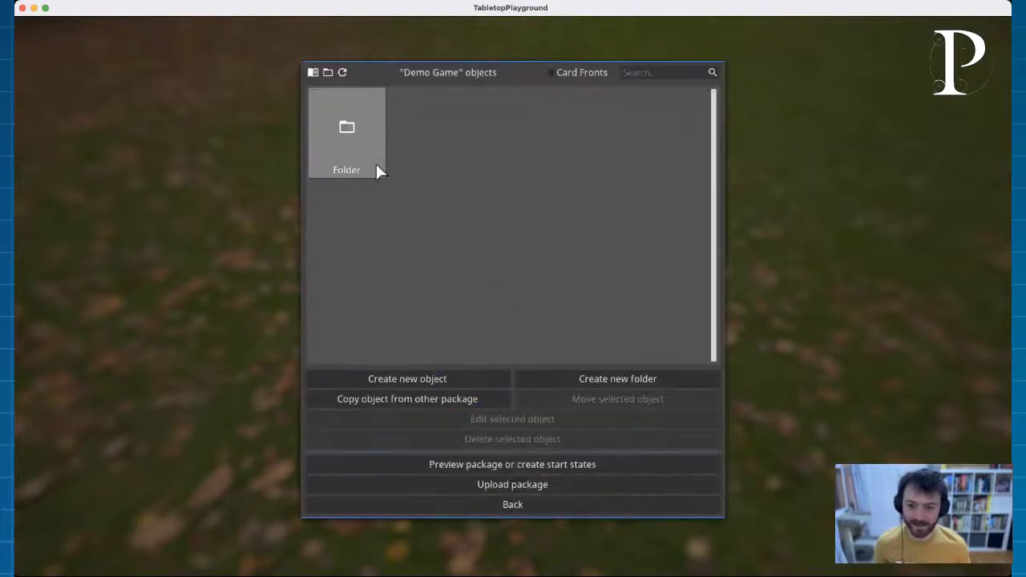
double_click(374, 165)
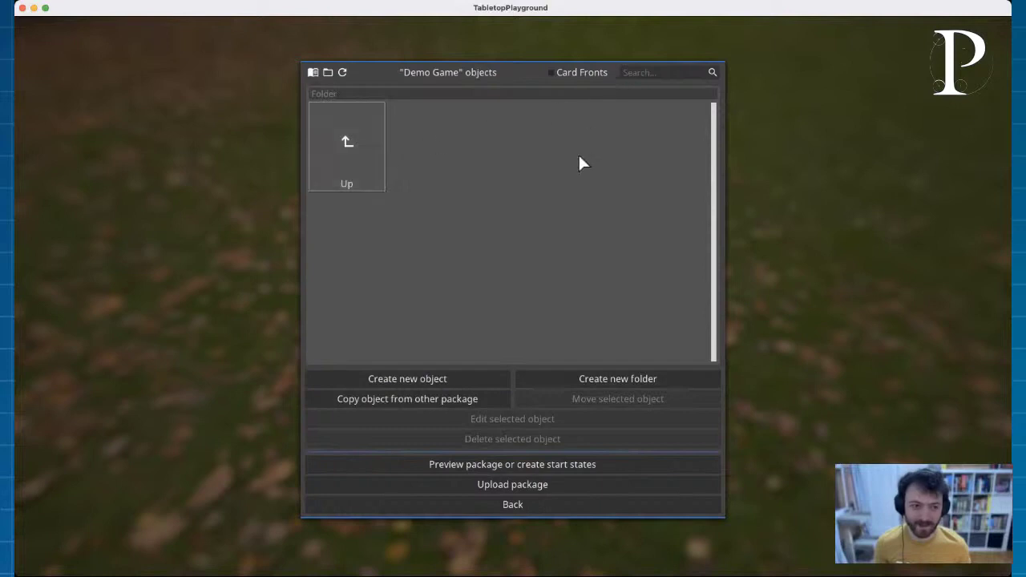
Step: Rename the object folder as Boards through the package's disk folder and refresh the object list at the root level
left_click(326, 72)
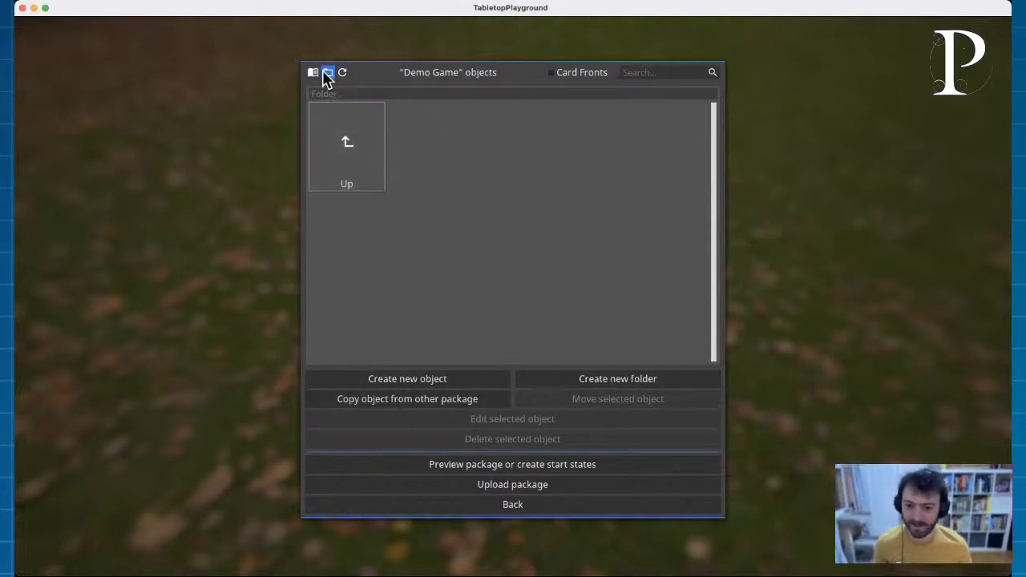
double_click(343, 120)
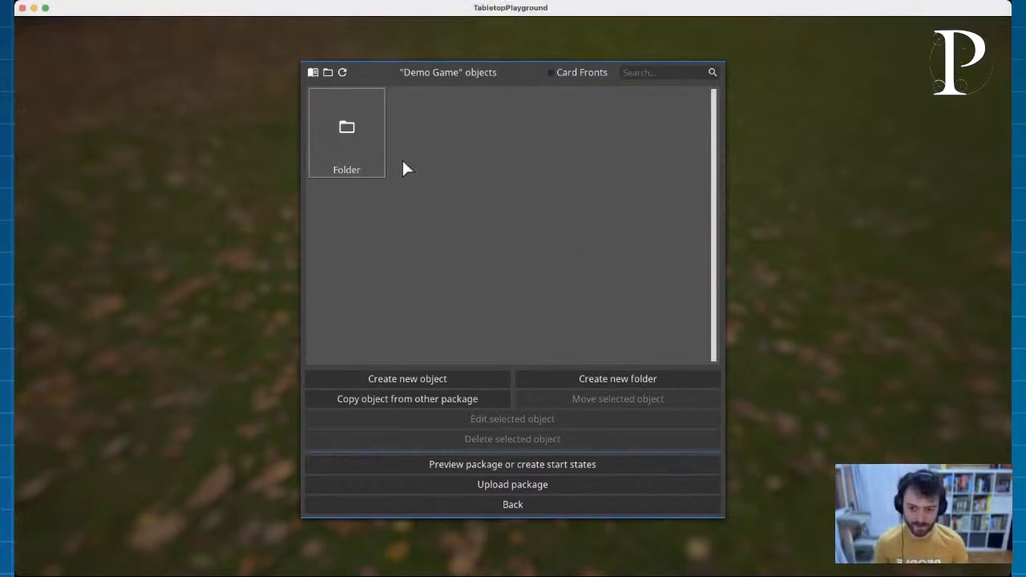
left_click(343, 73)
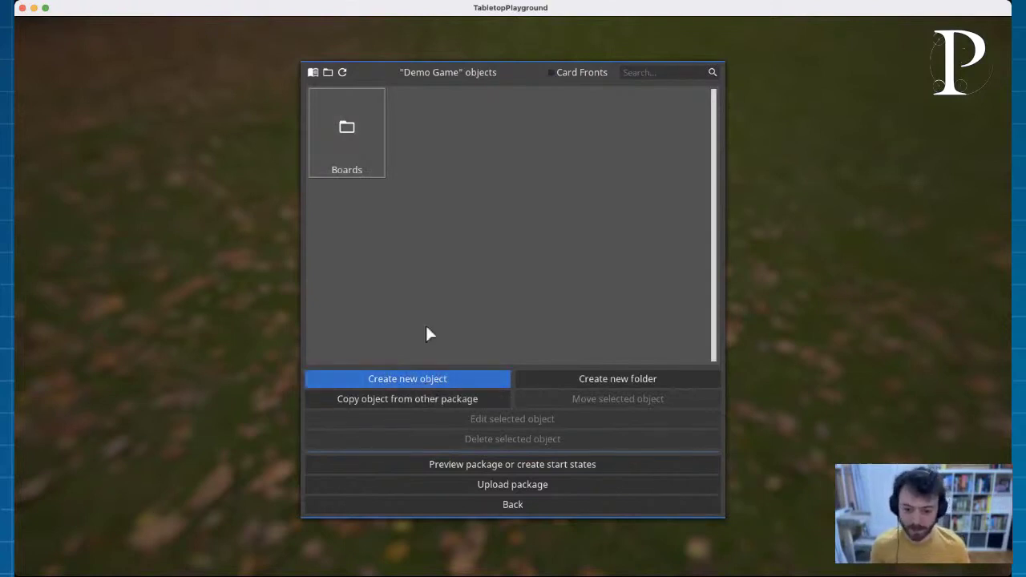
Step: Create a new Board object with the frame included, using Boards/Apt.png as its texture
left_click(420, 378)
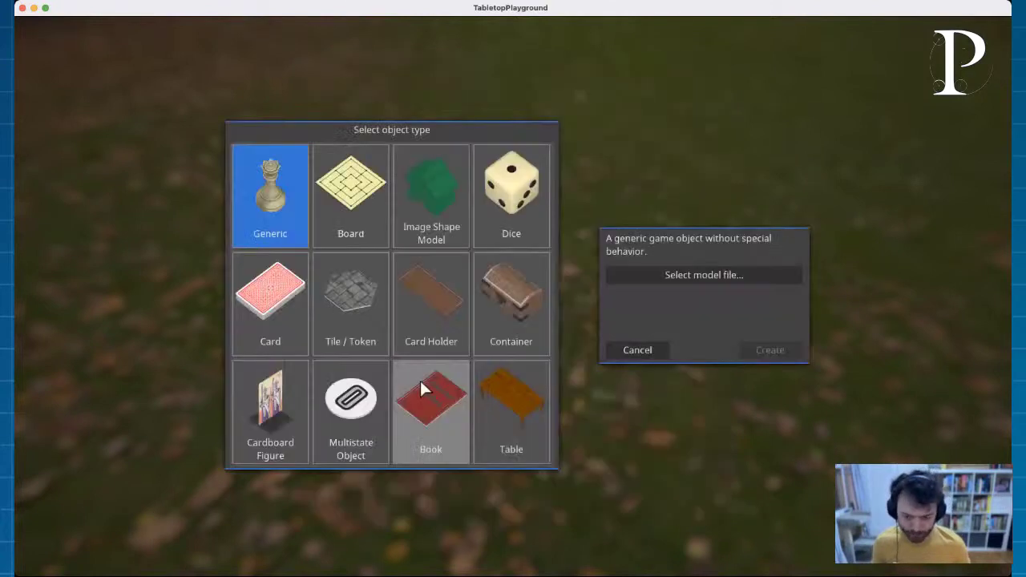
left_click(356, 213)
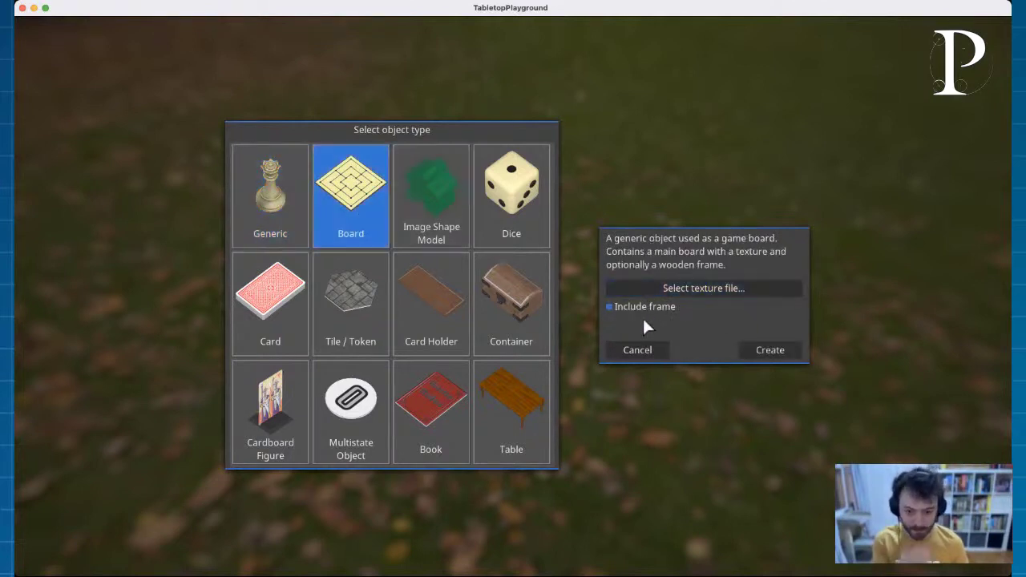
left_click(717, 289)
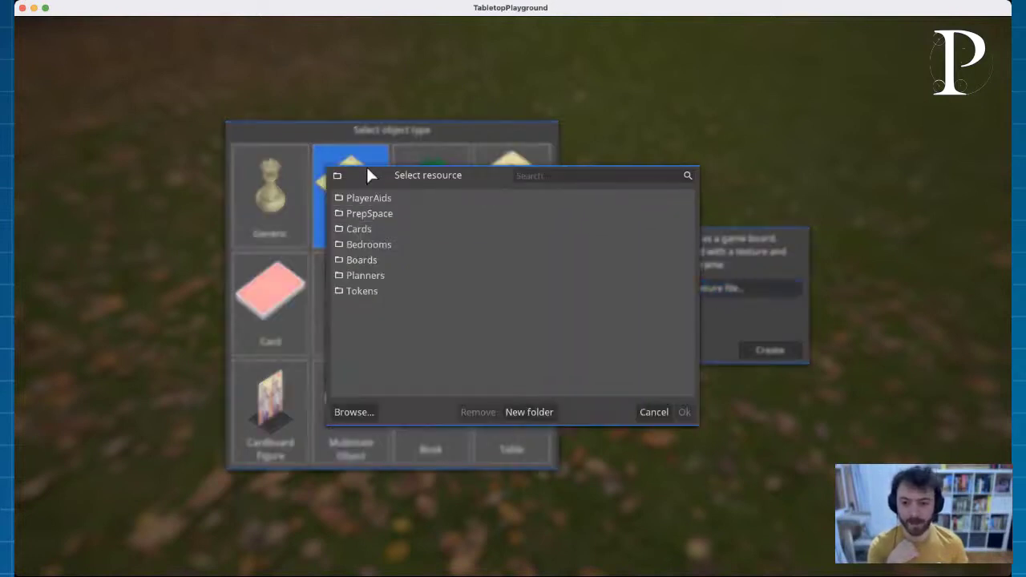
double_click(371, 258)
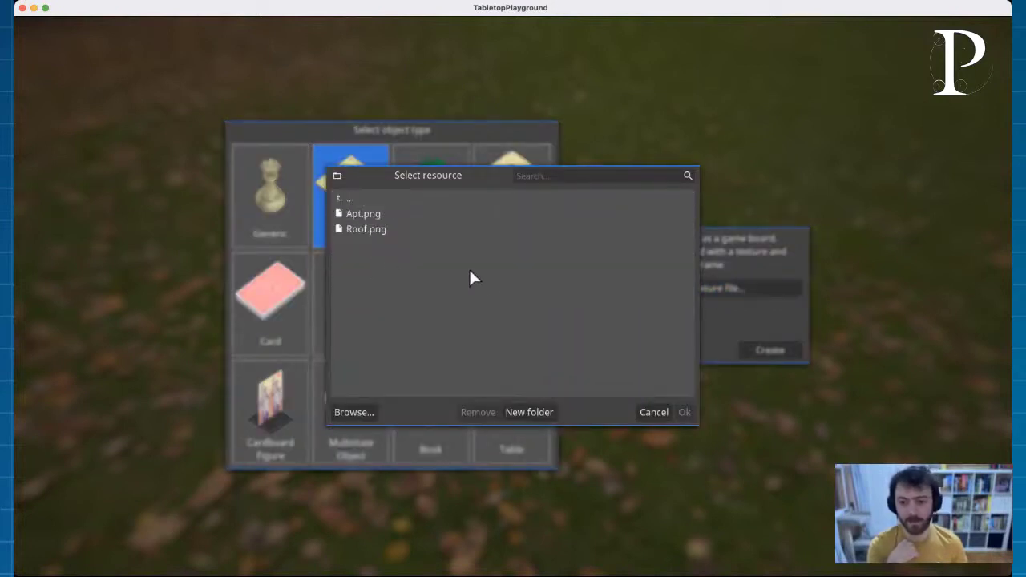
left_click(350, 215)
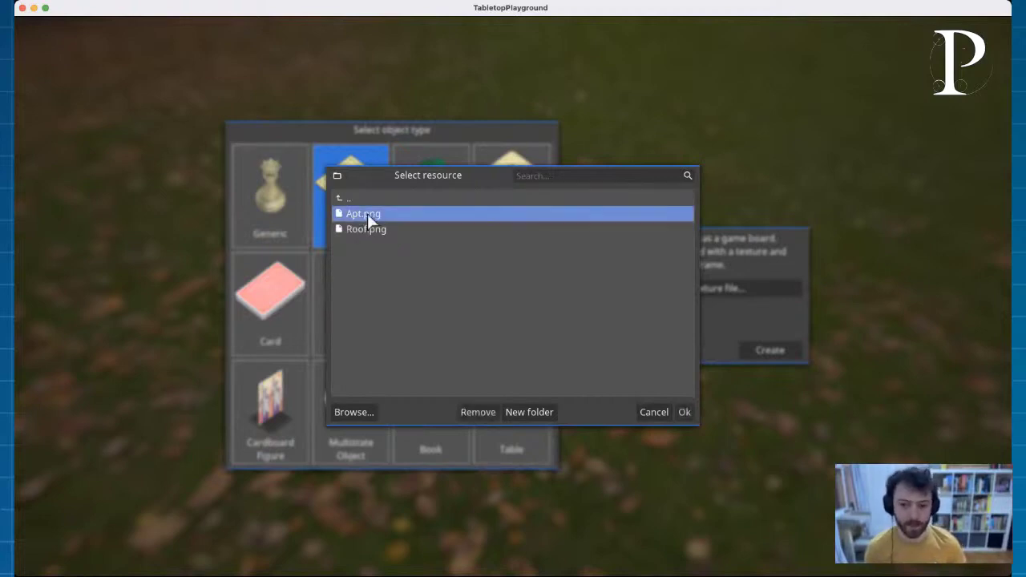
left_click(686, 411)
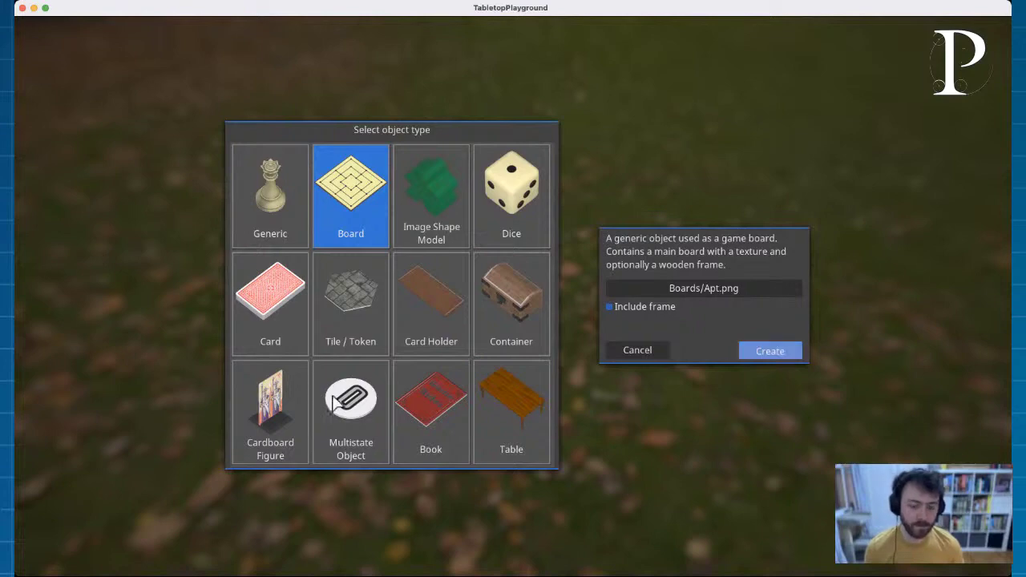
key("Return")
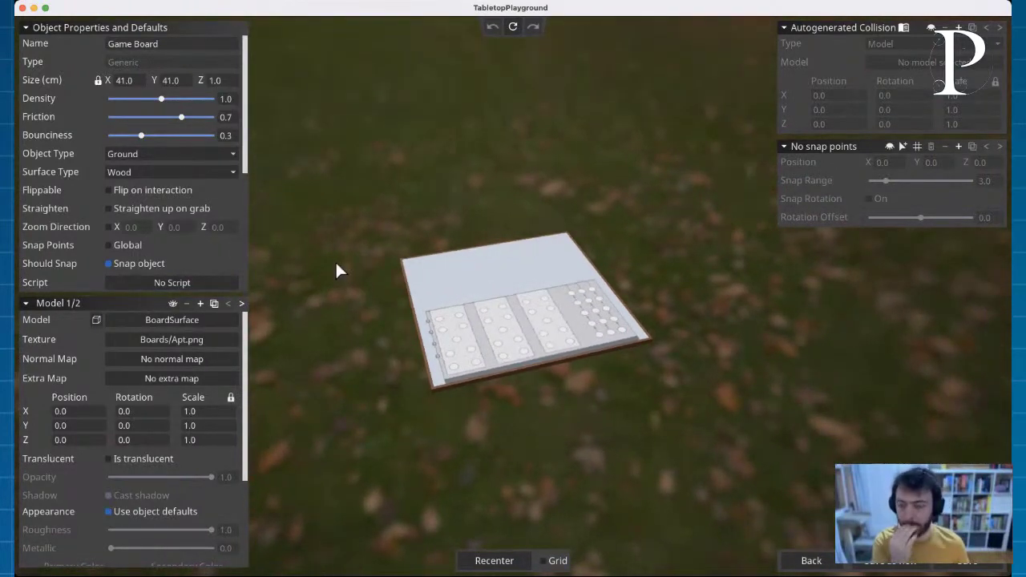
Step: Rename the new game board as Apartment
scroll(447, 383, "up", 8)
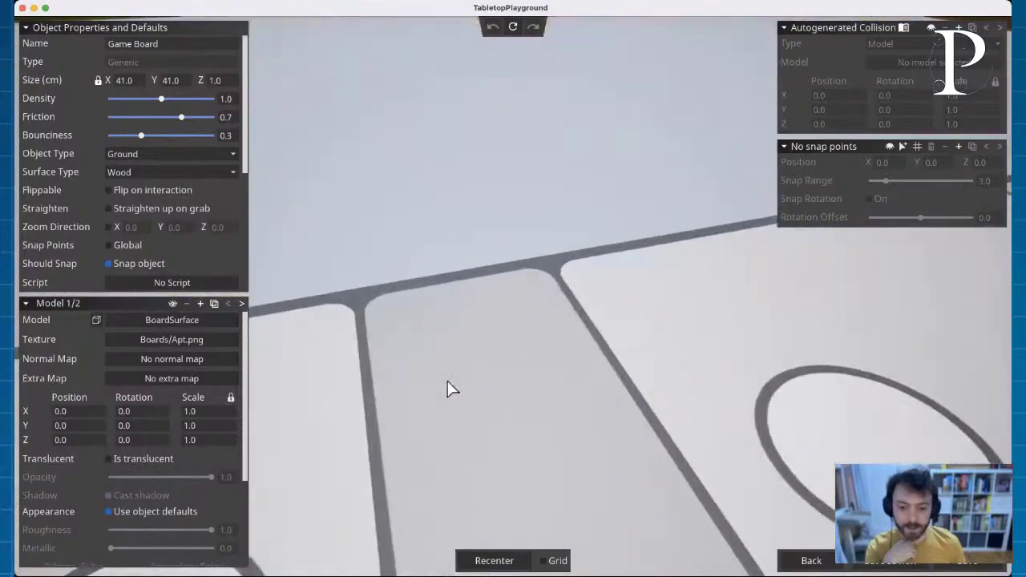
scroll(449, 383, "down", 8)
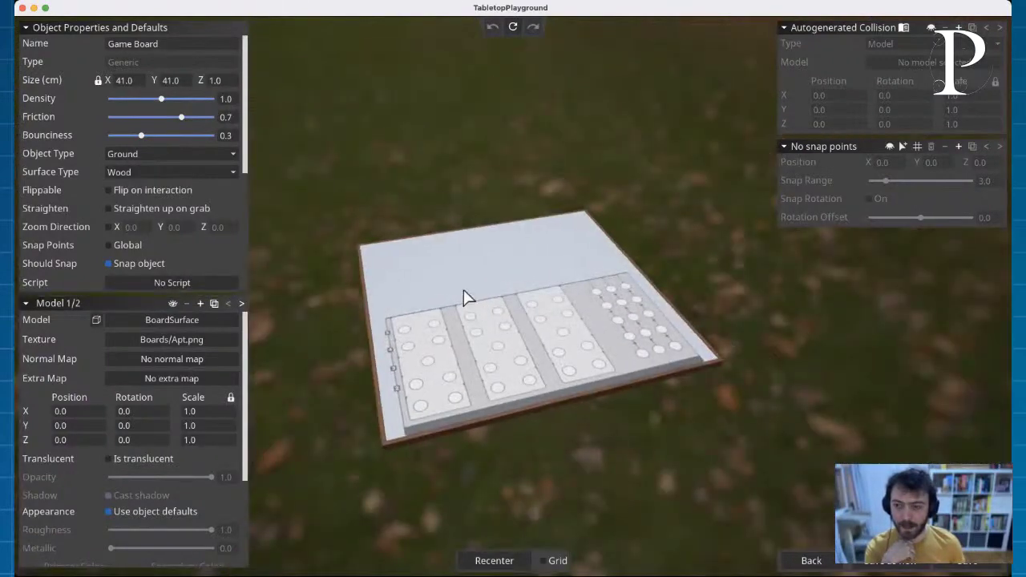
left_click_drag(172, 43, 66, 32)
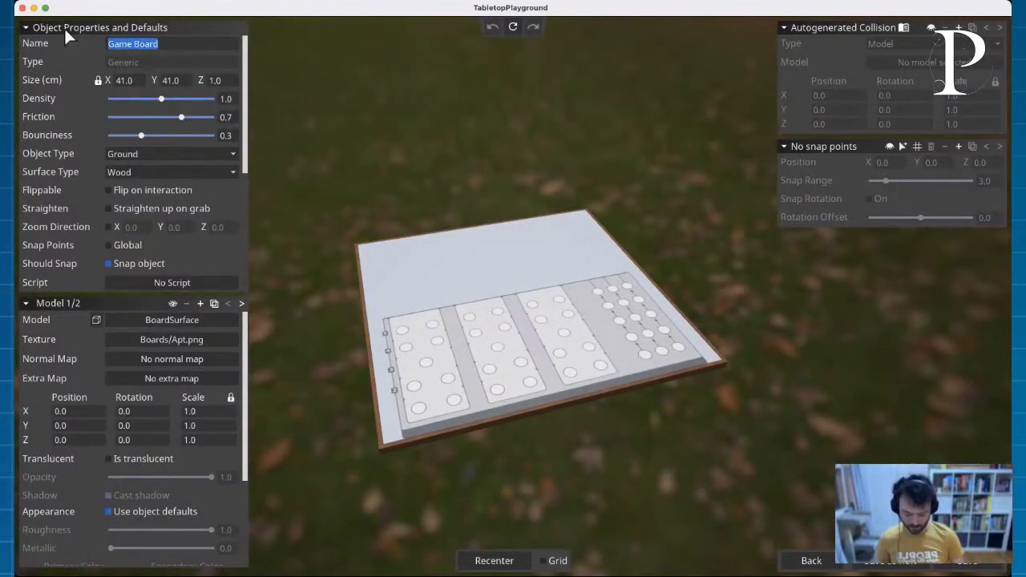
type("Apartment")
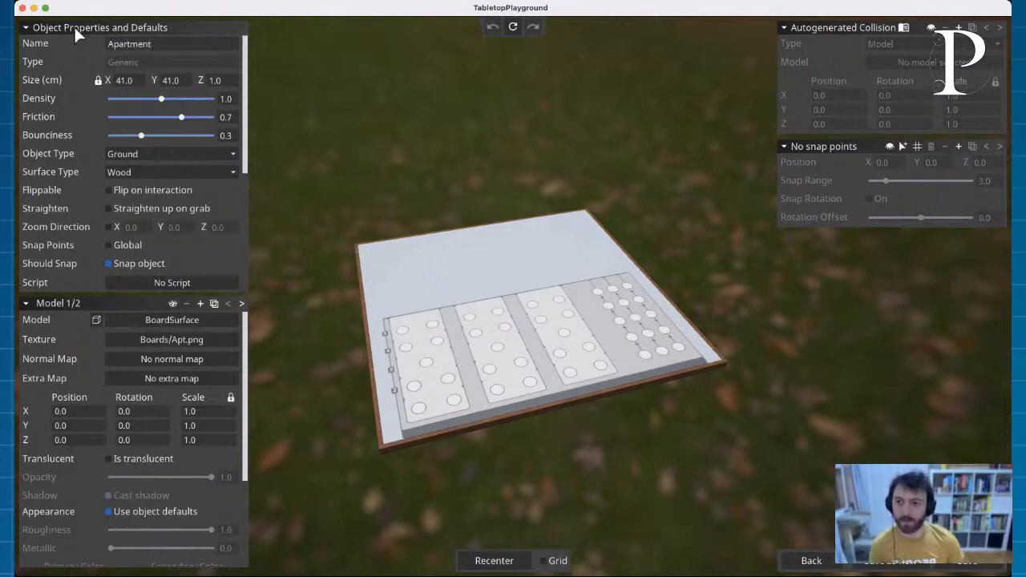
key("Return")
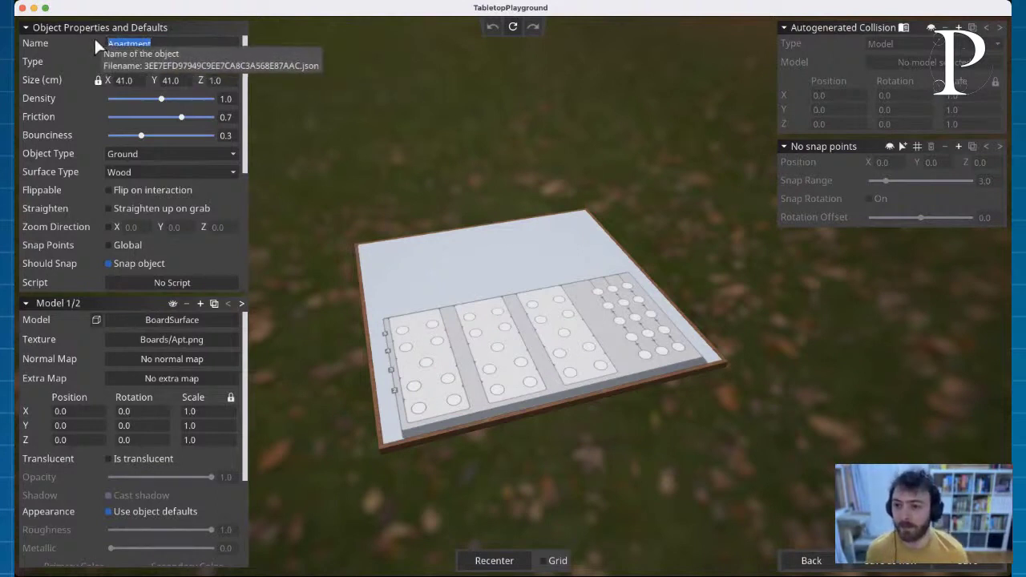
left_click(269, 68)
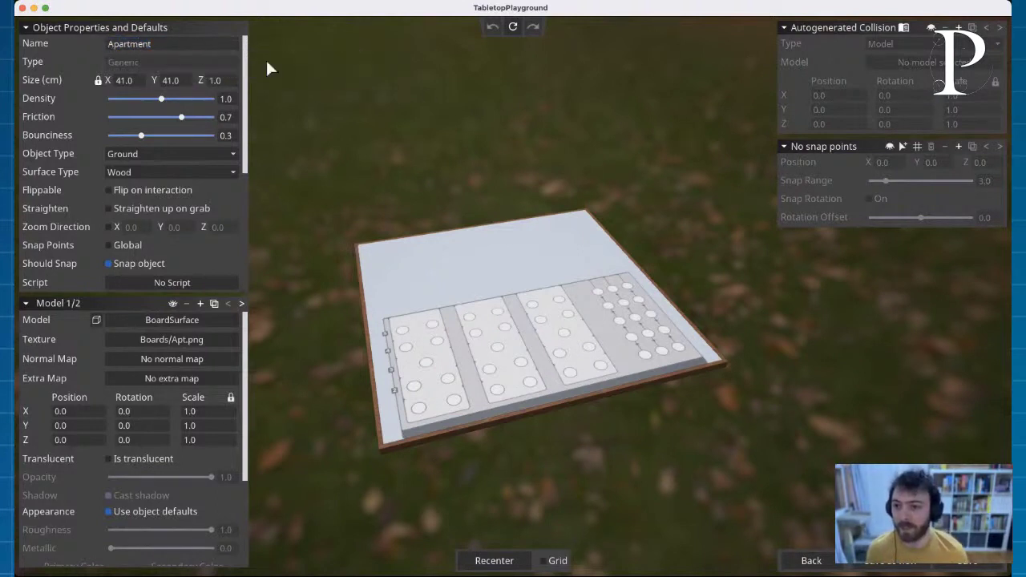
Step: Scale the Apartment board to an X size of 457 cm with its size proportions locked
left_click(138, 80)
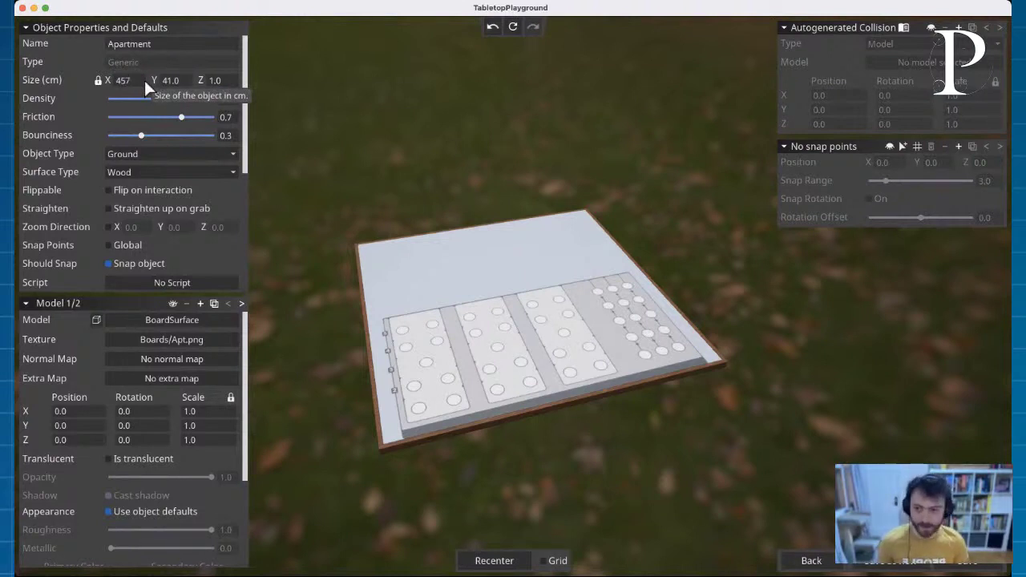
key("Tab")
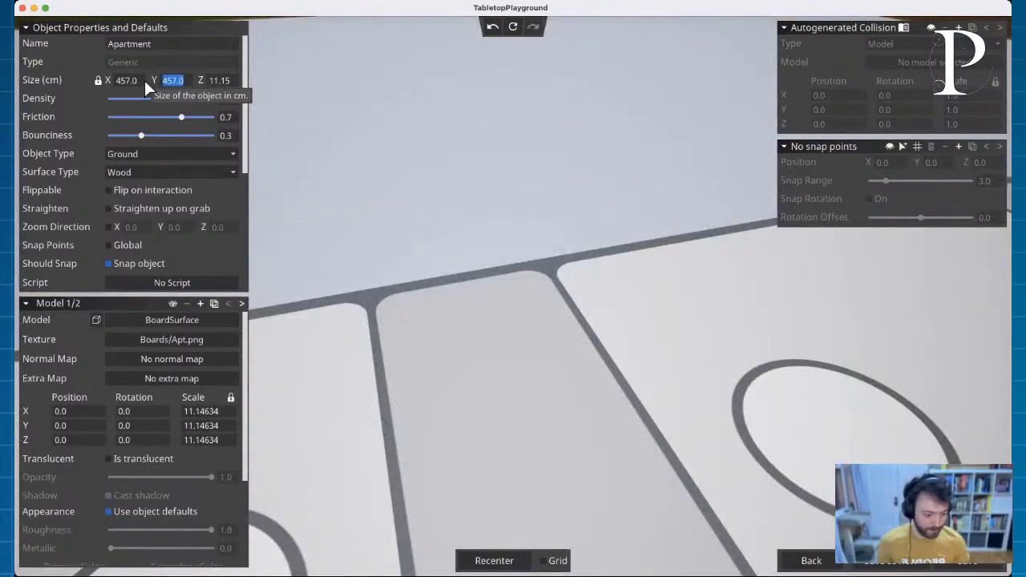
key("Tab")
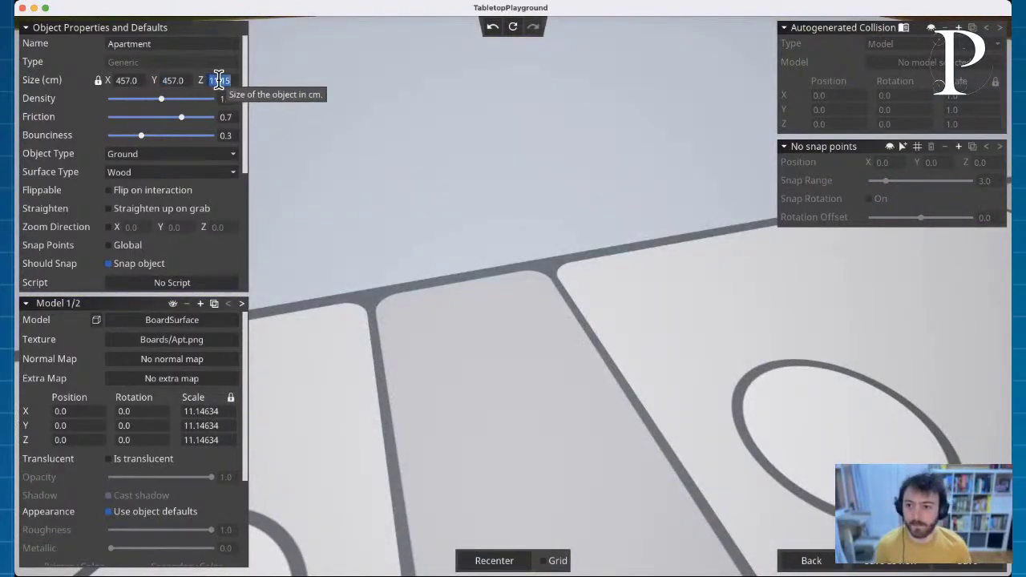
Step: Unlock the board's size proportions and set its Z size to 0.02 cm
left_click(97, 81)
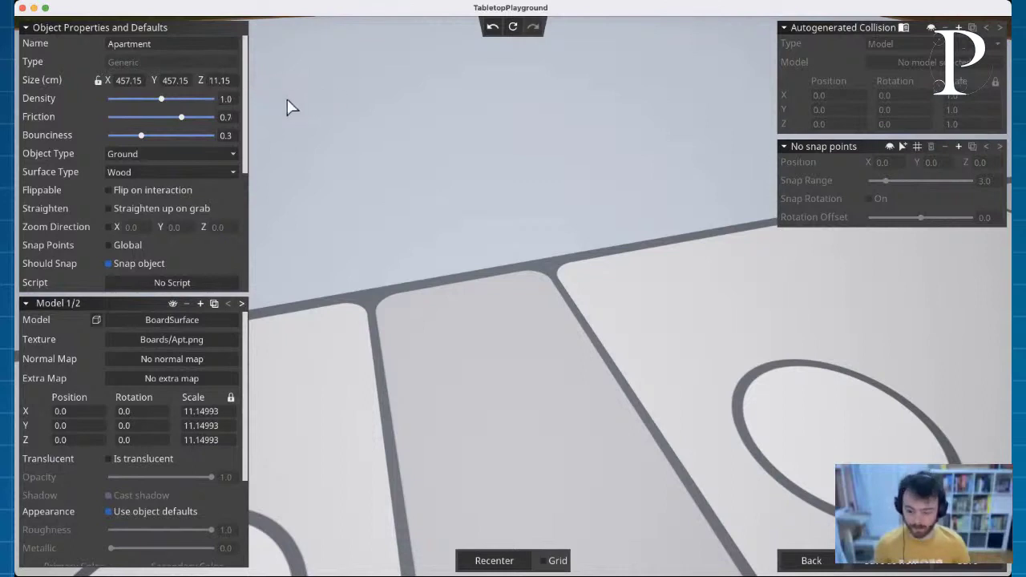
left_click_drag(210, 80, 250, 85)
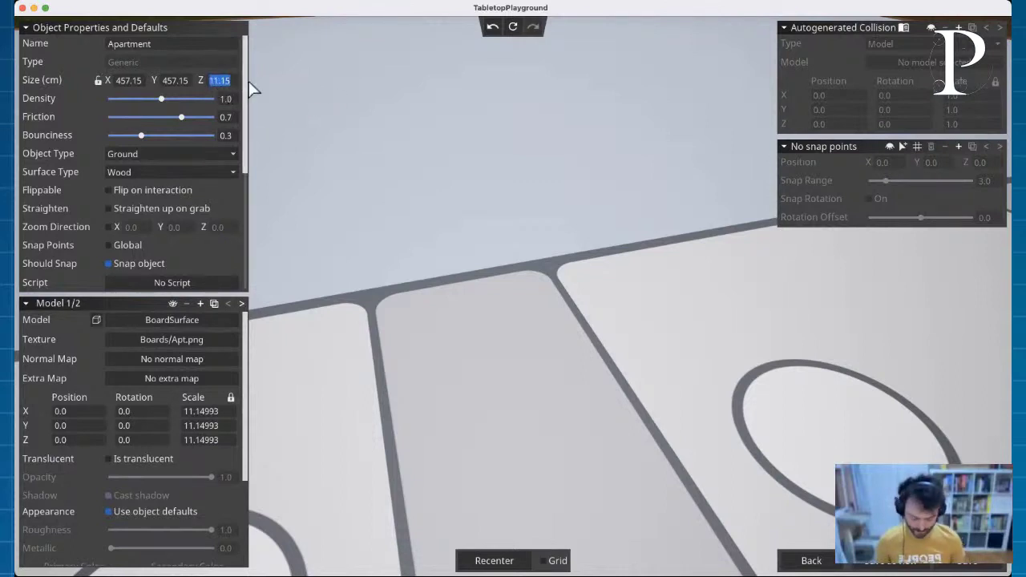
type(".02")
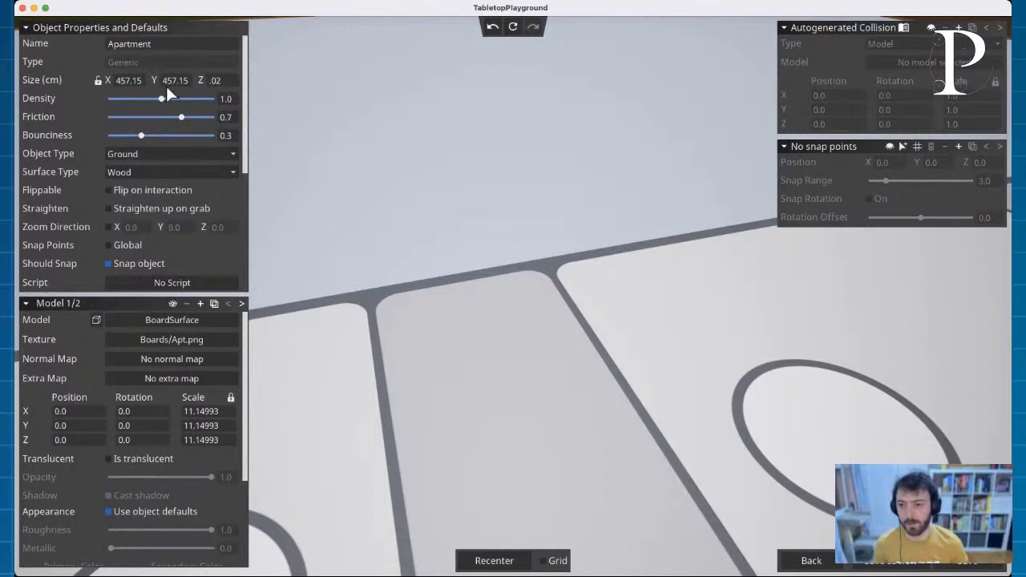
Step: Set the board's X and Y sizes to 457 cm and lock the size proportions again
left_click(172, 80)
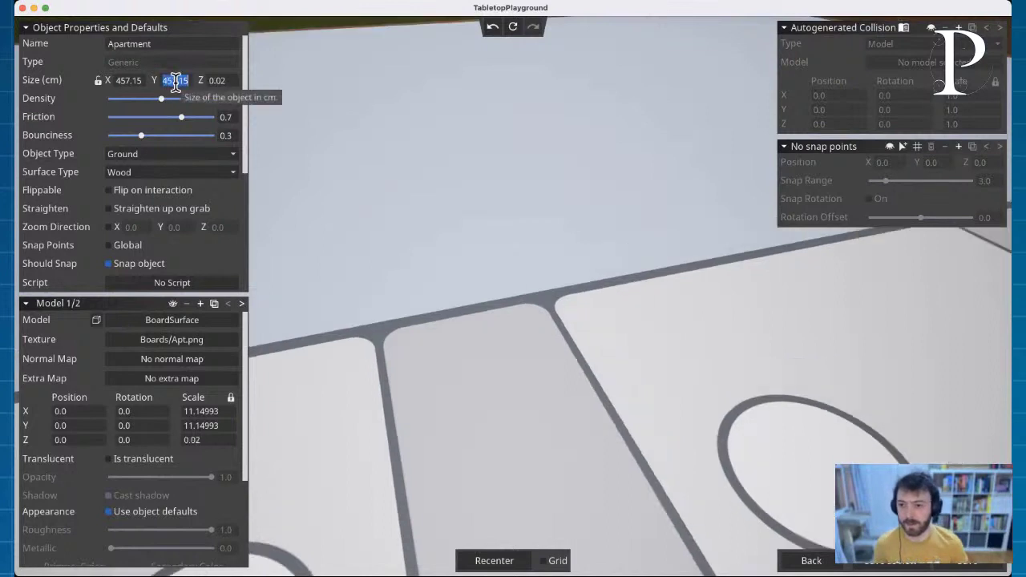
type("457.")
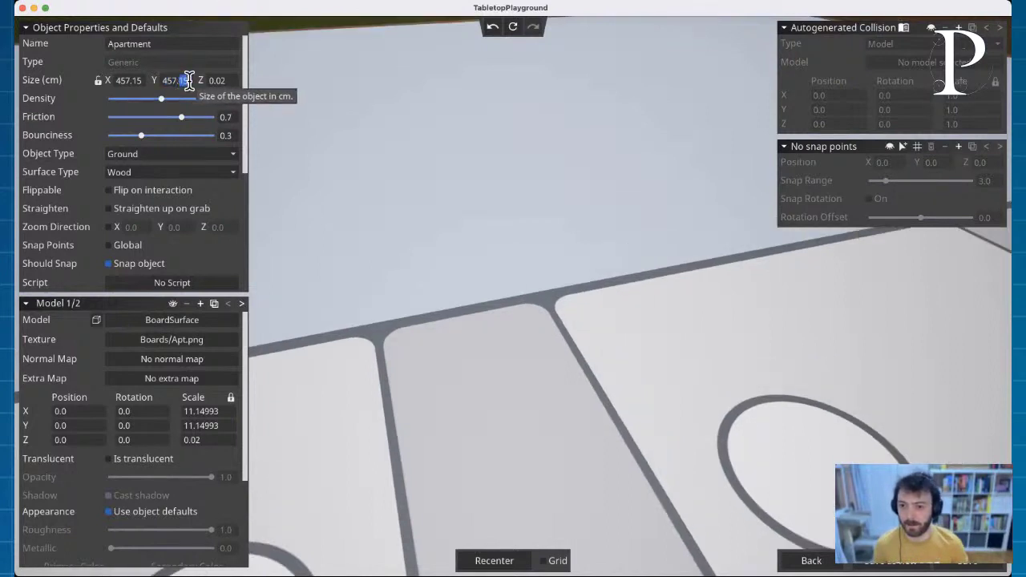
key("Return")
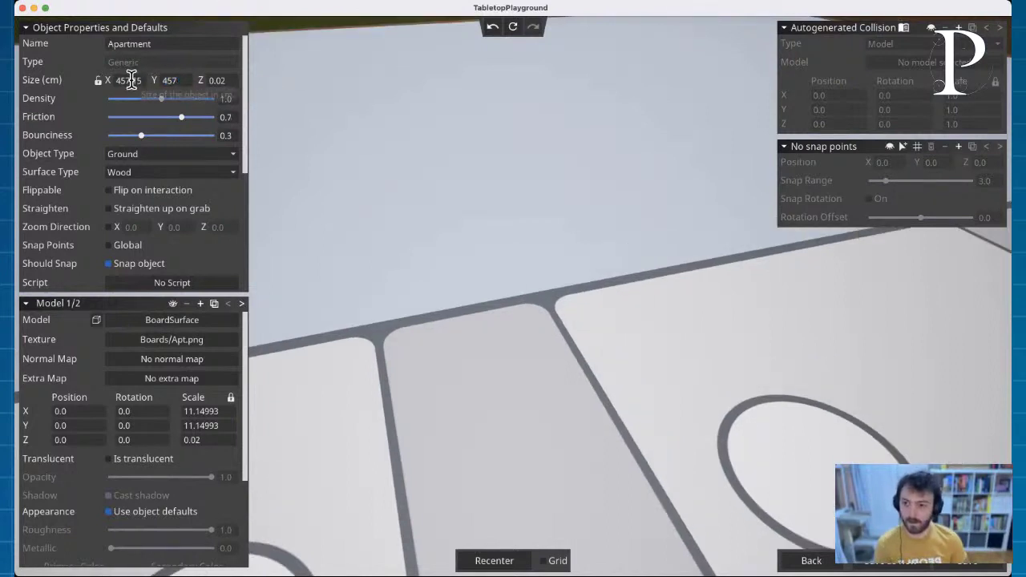
left_click(217, 80)
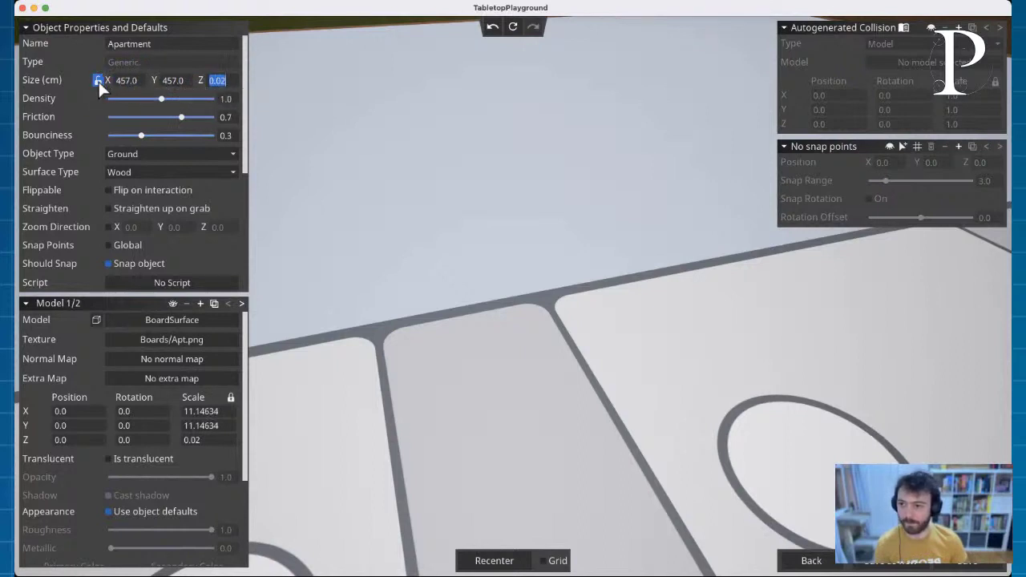
left_click(98, 80)
Step: Examine the resized board from other angles and distances, and toggle the visibility of its models
scroll(385, 153, "down", 5)
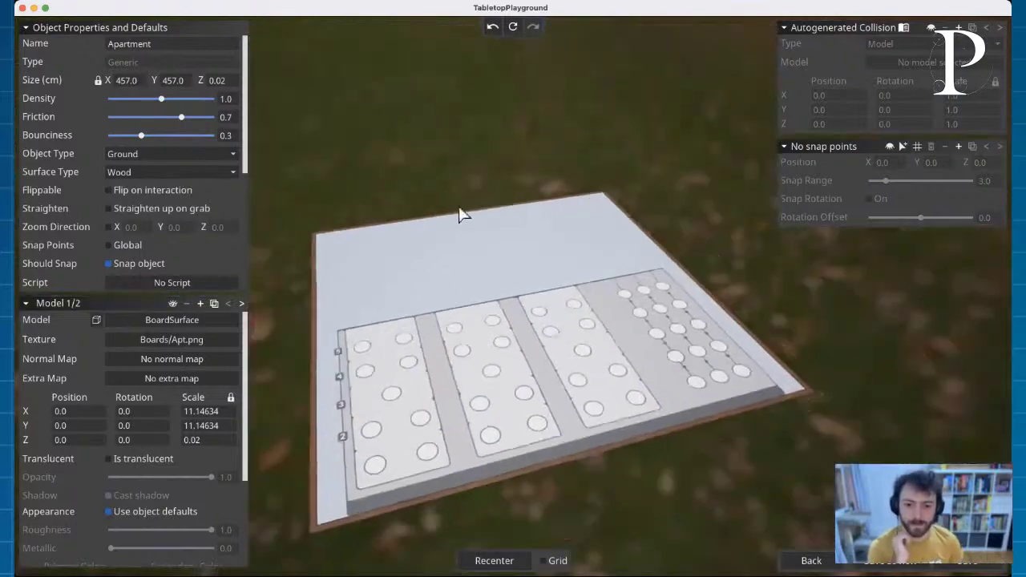
right_click_drag(446, 274, 437, 282)
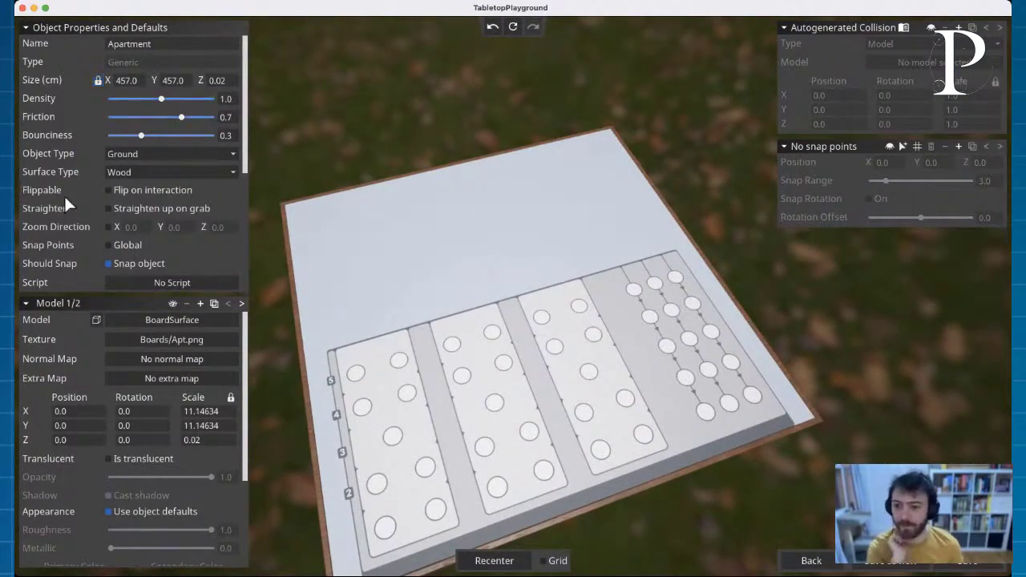
right_click_drag(497, 336, 525, 353)
scroll(525, 353, "down", 5)
scroll(509, 348, "up", 2)
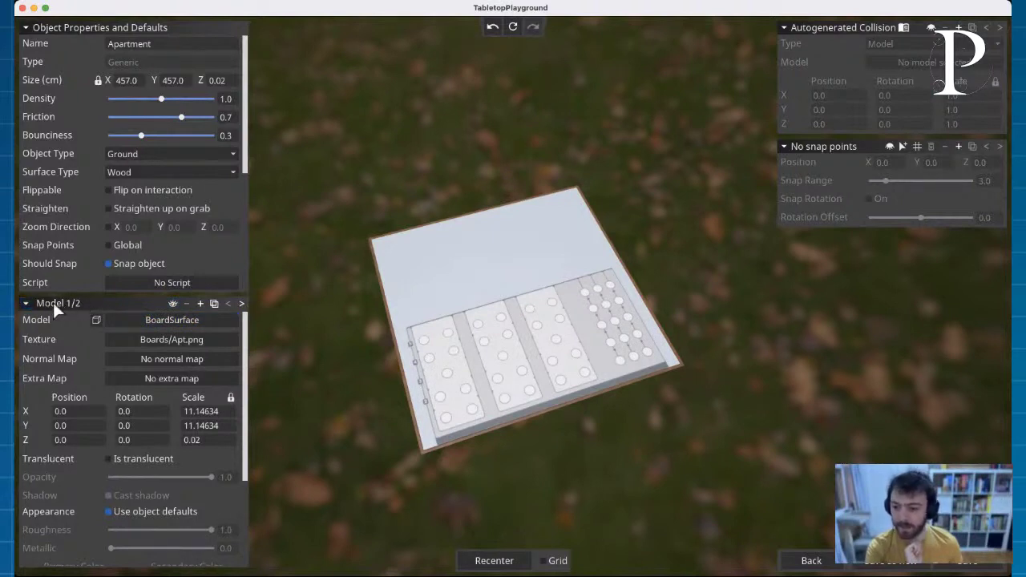
left_click(241, 303)
left_click(228, 303)
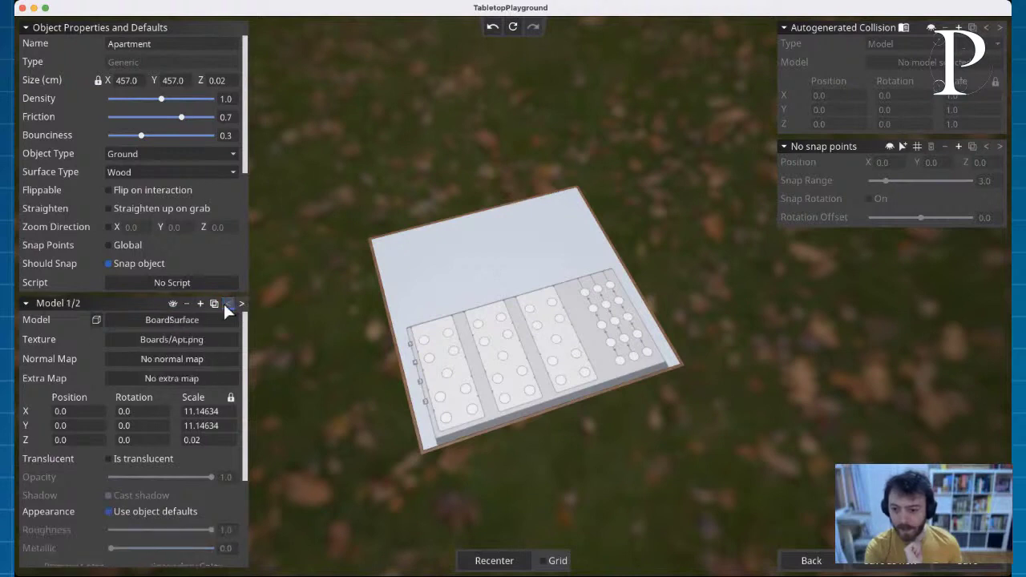
left_click(172, 304)
left_click(172, 304)
left_click(172, 304)
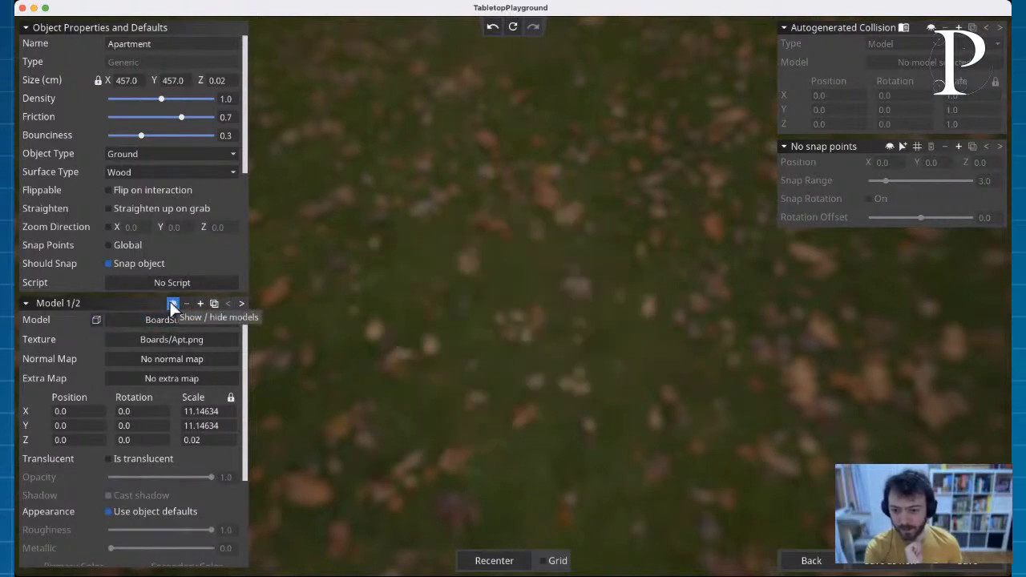
left_click(173, 304)
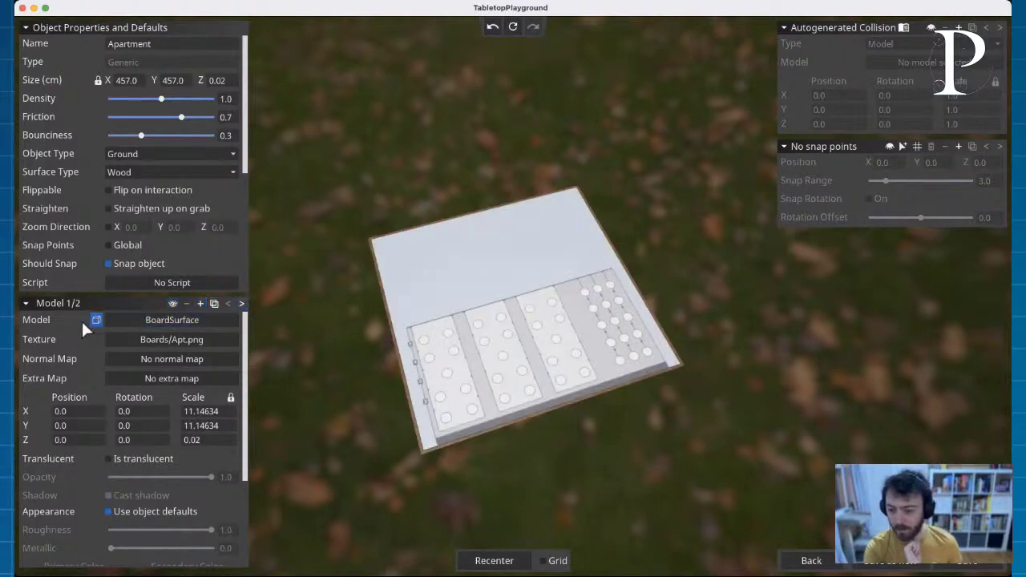
Step: Set the roughness of the board's second model, BoardBody, to 0.4 and its primary color to light pink, FFC5FD
left_click(241, 303)
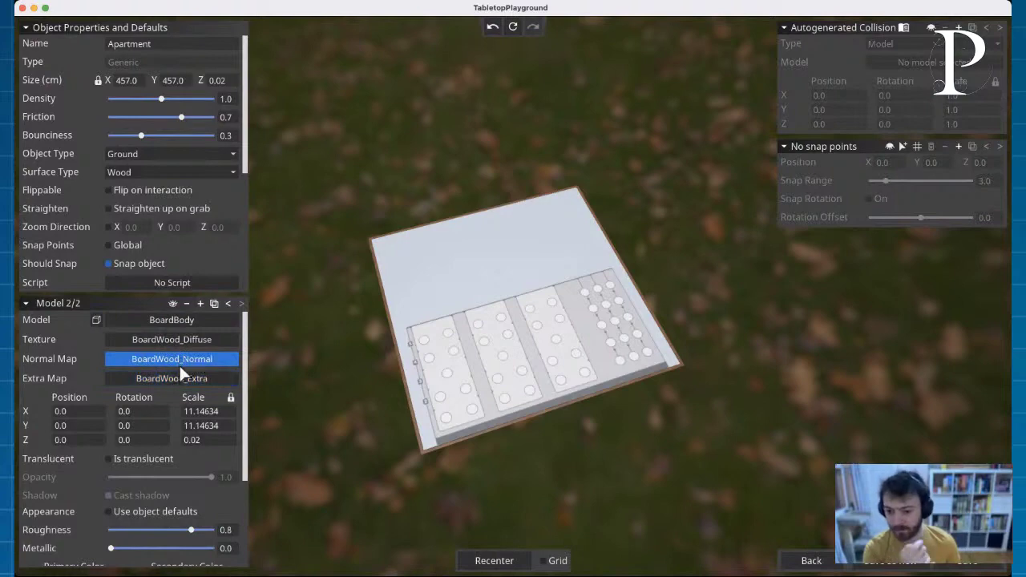
scroll(166, 450, "down", 5)
scroll(65, 517, "down", 3)
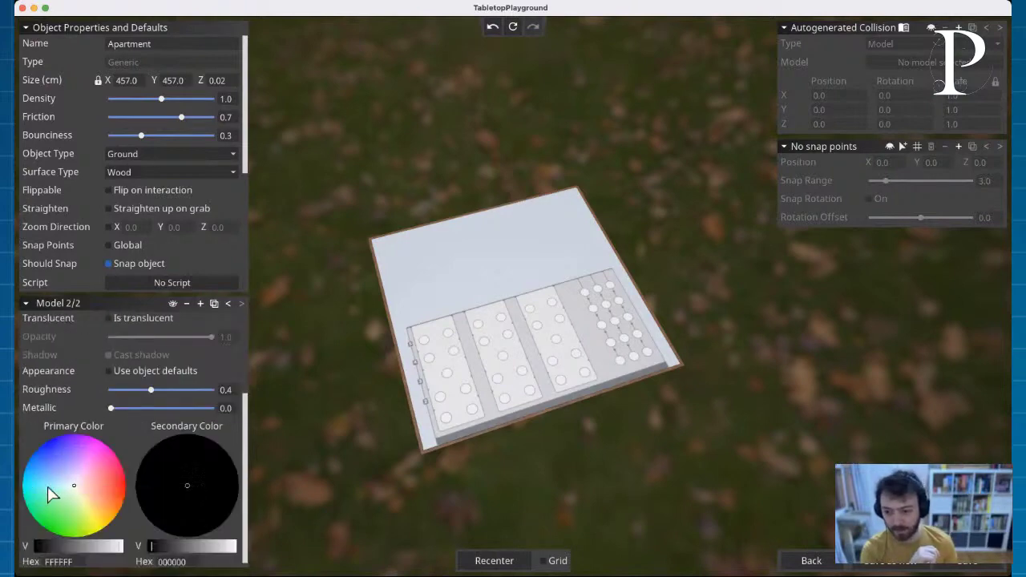
mouse_move(95, 480)
left_mouse_down()
mouse_move(92, 453)
mouse_move(82, 473)
mouse_move(99, 474)
mouse_move(78, 474)
left_mouse_up()
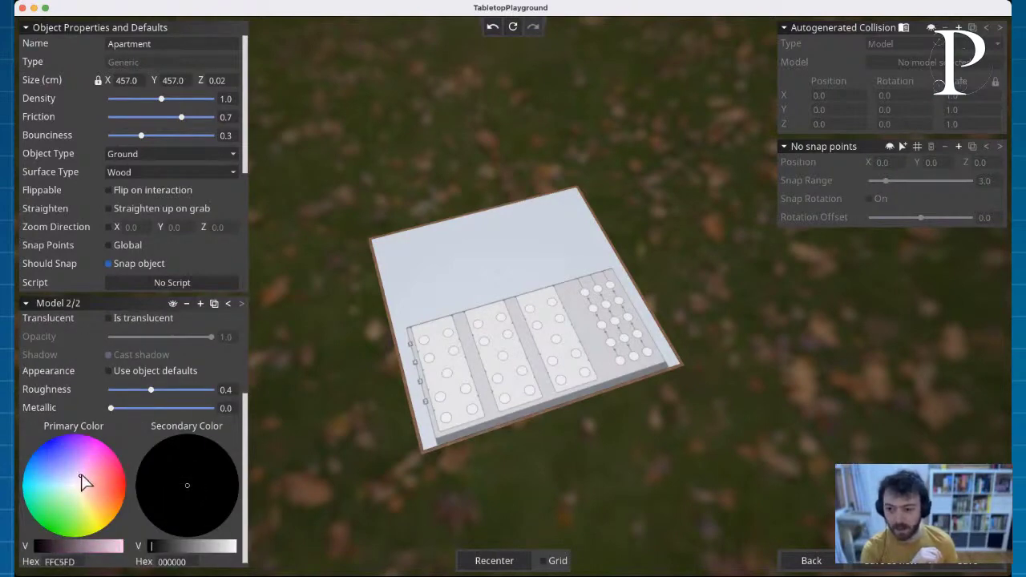
Step: Remove the board's second model, BoardBody, leaving only the BoardSurface model
scroll(197, 358, "up", 5)
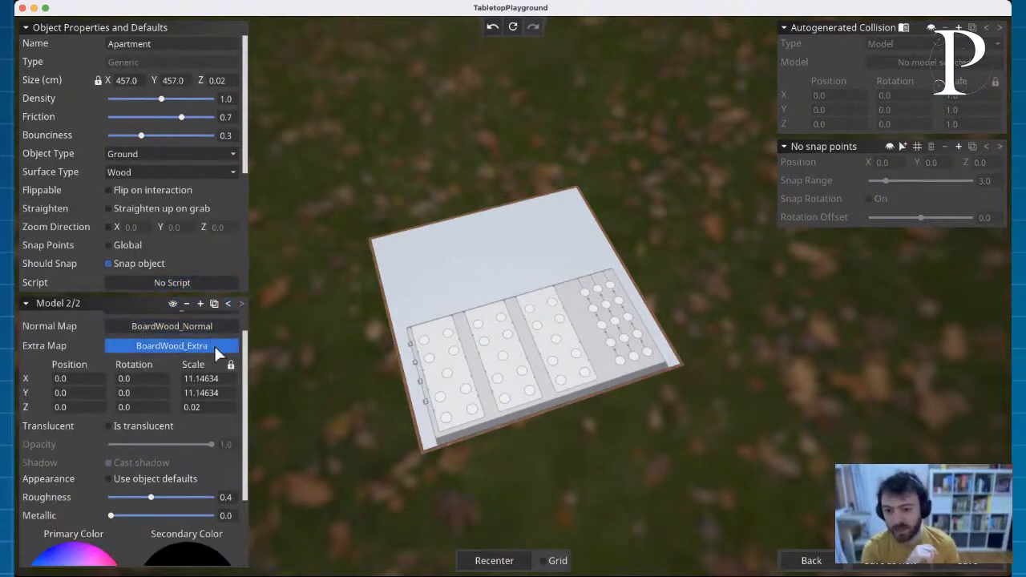
scroll(120, 360, "up", 1)
scroll(118, 358, "up", 1)
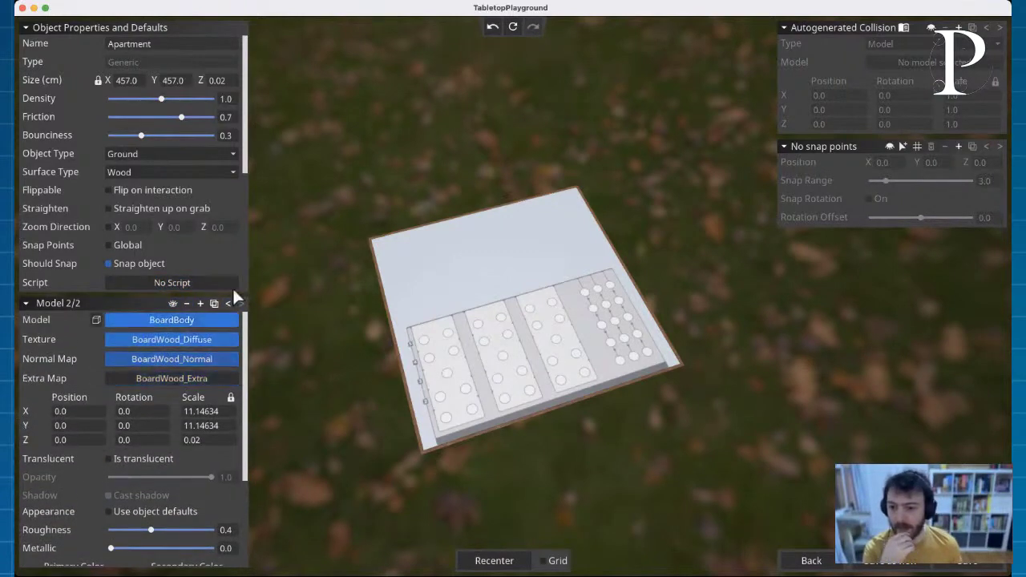
left_click(187, 303)
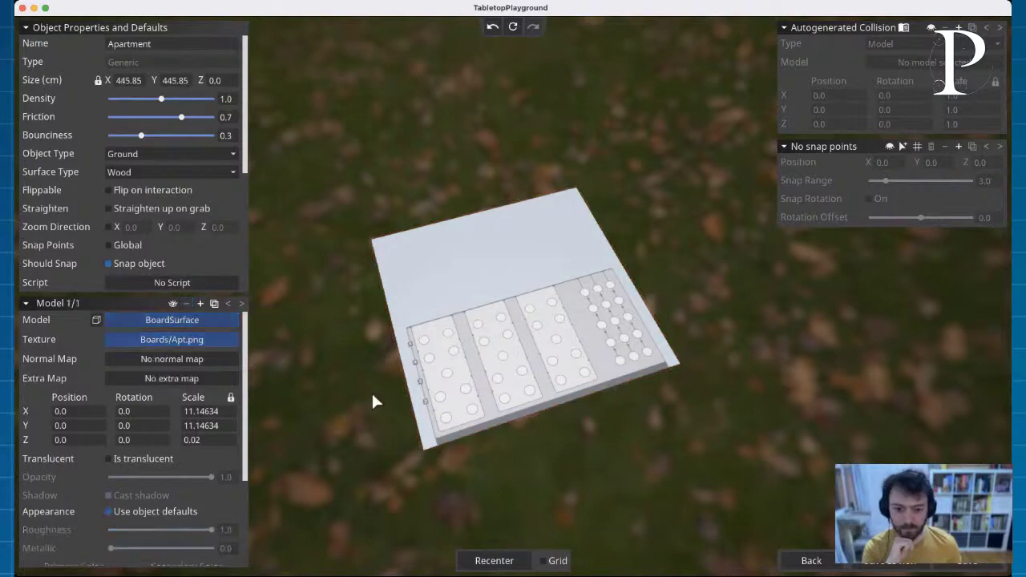
right_click_drag(369, 355, 369, 355)
right_click_drag(603, 231, 595, 236)
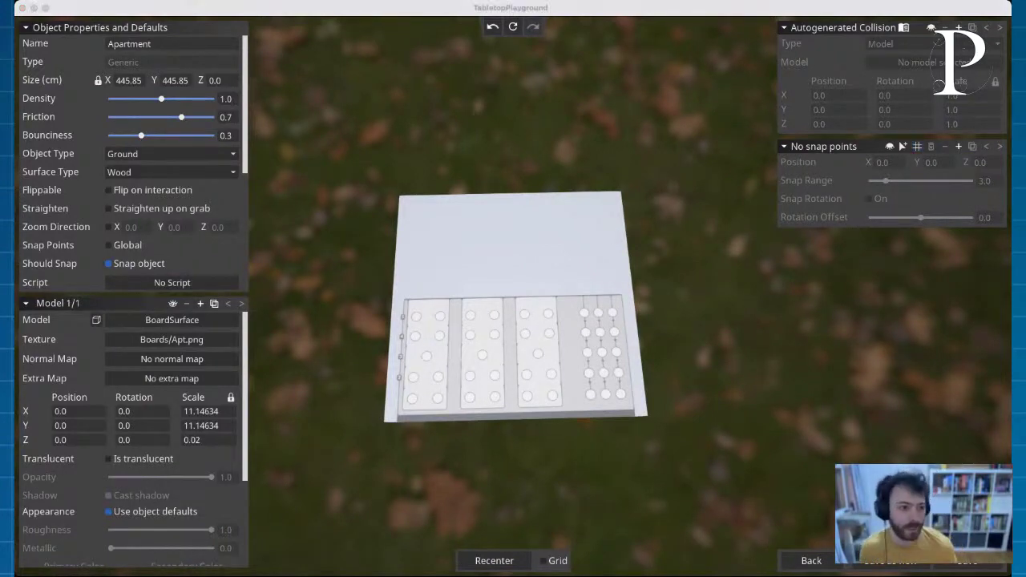
Step: Add a rectangular snap grid centered at X 0, Y 0, with 9 horizontal and 5 vertical cells of 2.0 by 2.0
left_click(40, 214)
scroll(609, 333, "up", 2)
scroll(593, 341, "up", 3)
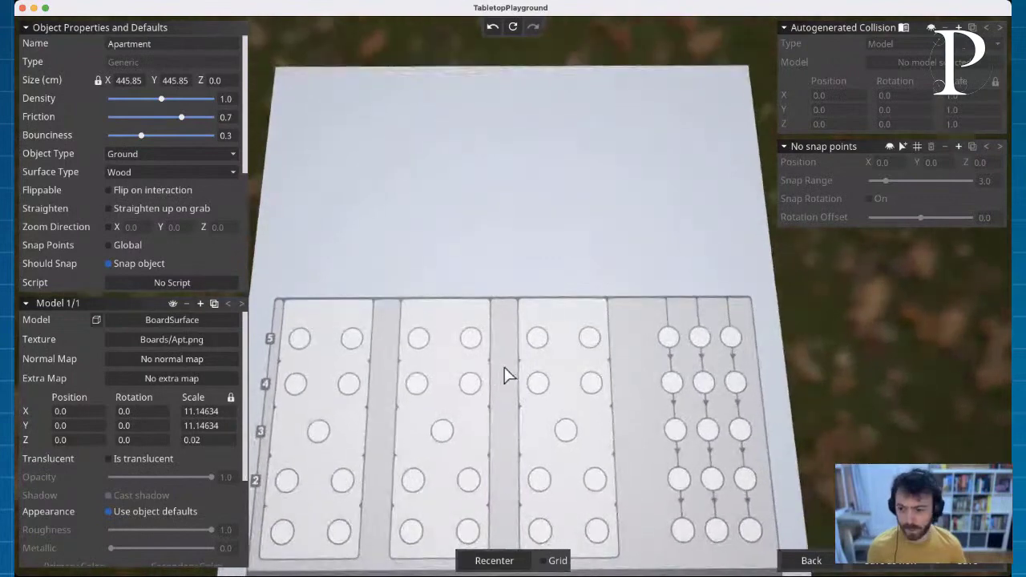
scroll(355, 339, "down", 2)
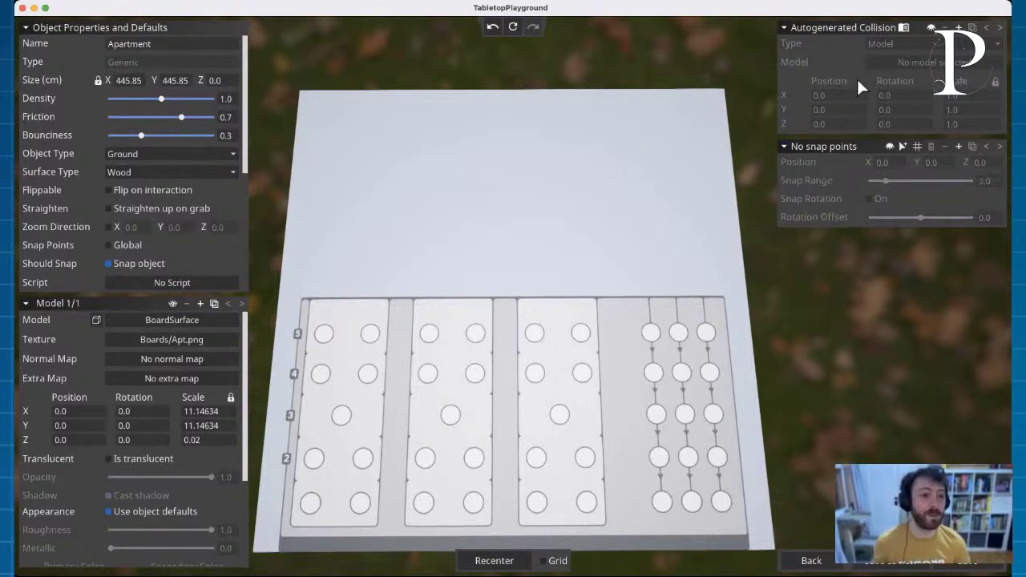
left_click(917, 146)
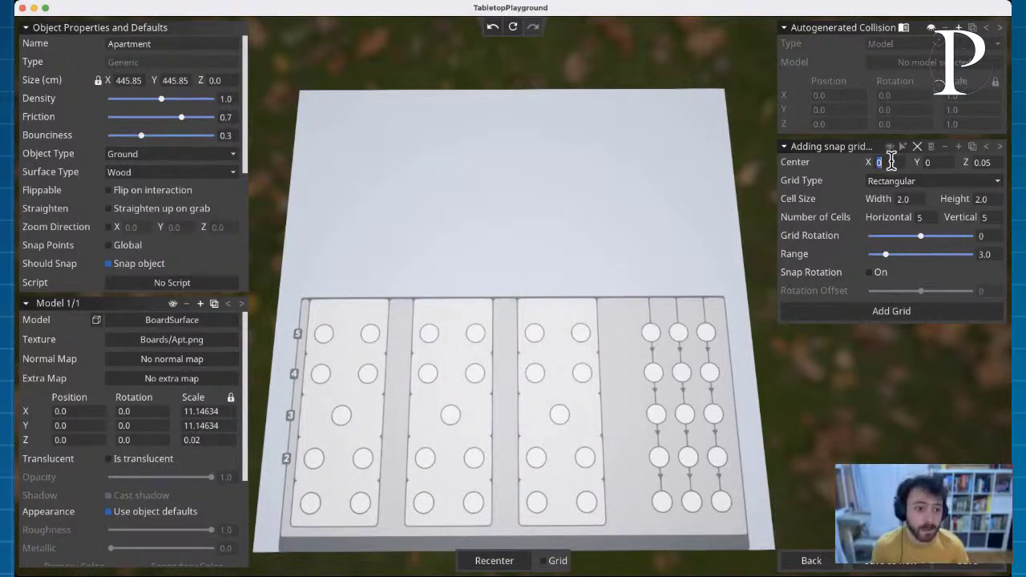
type("9")
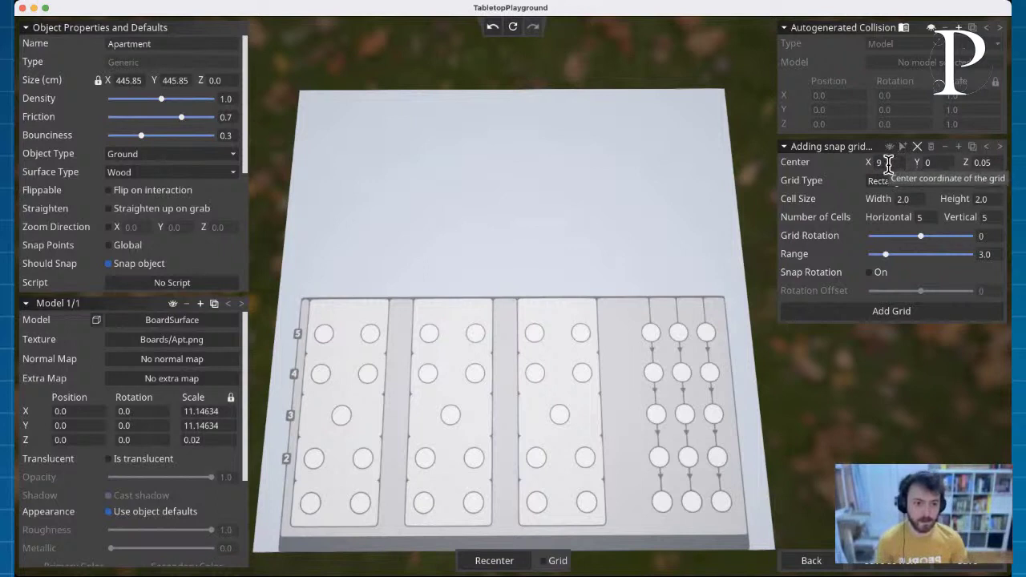
left_click(931, 162)
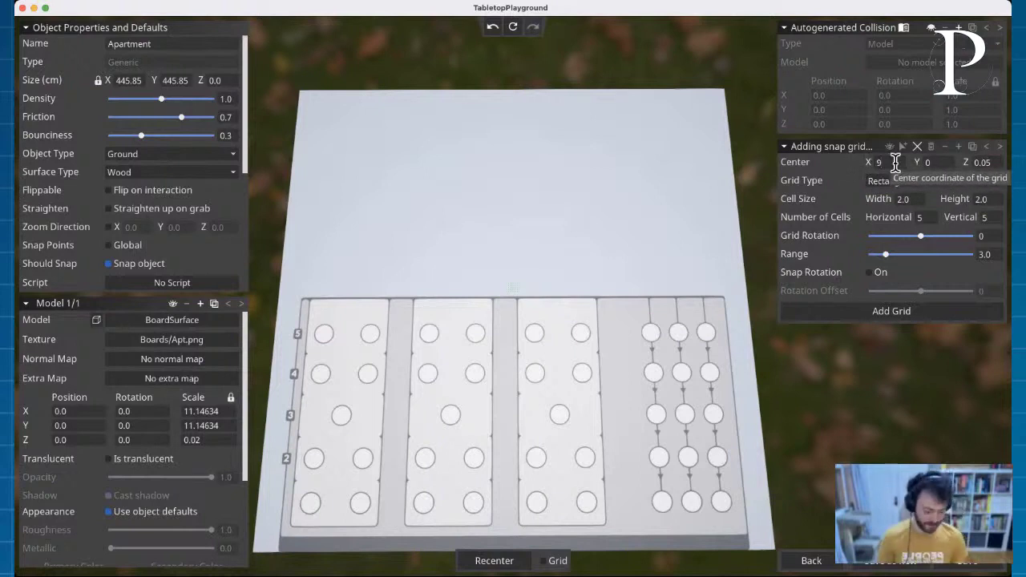
type("0")
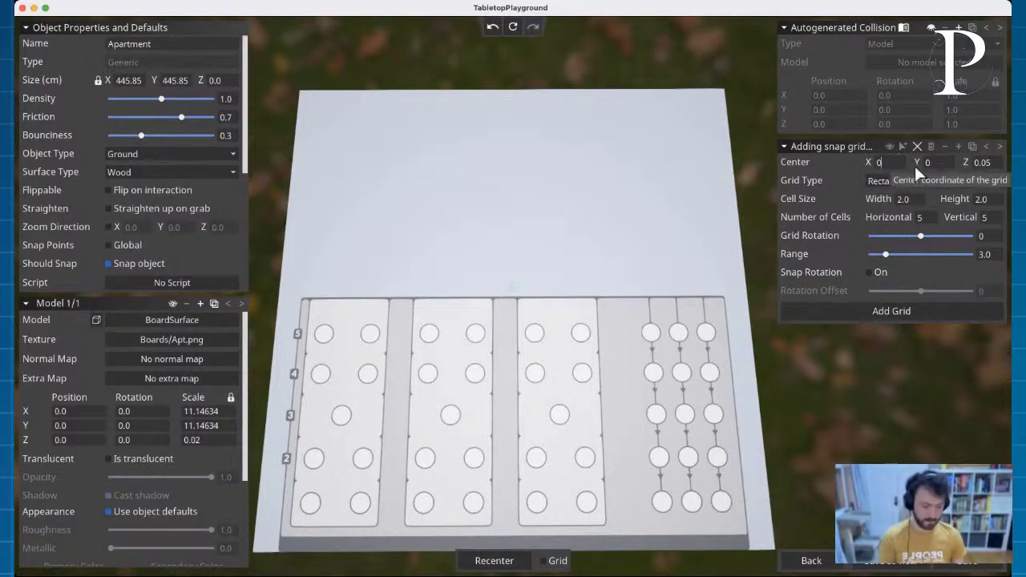
left_click(924, 217)
type("9")
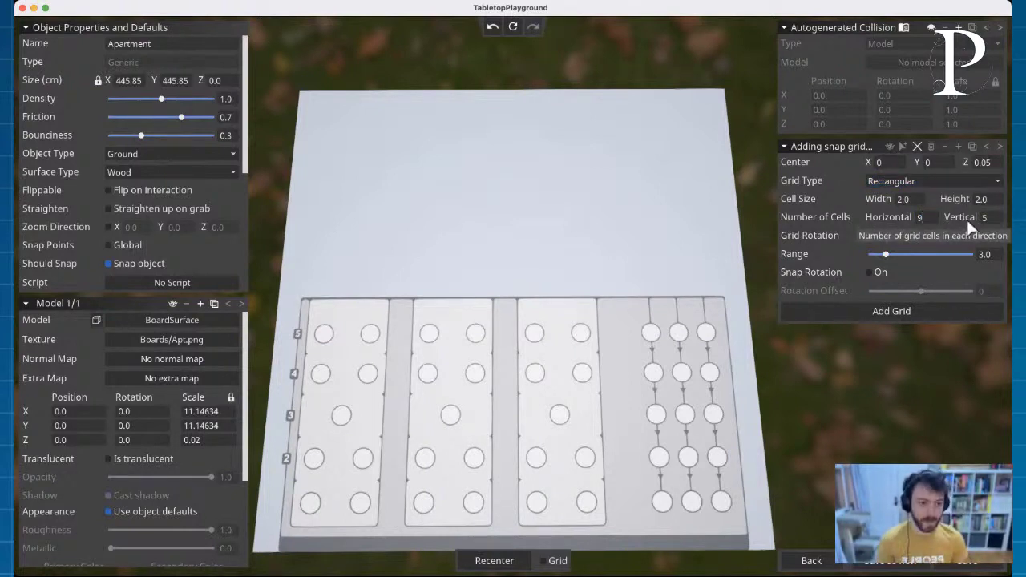
key("Tab")
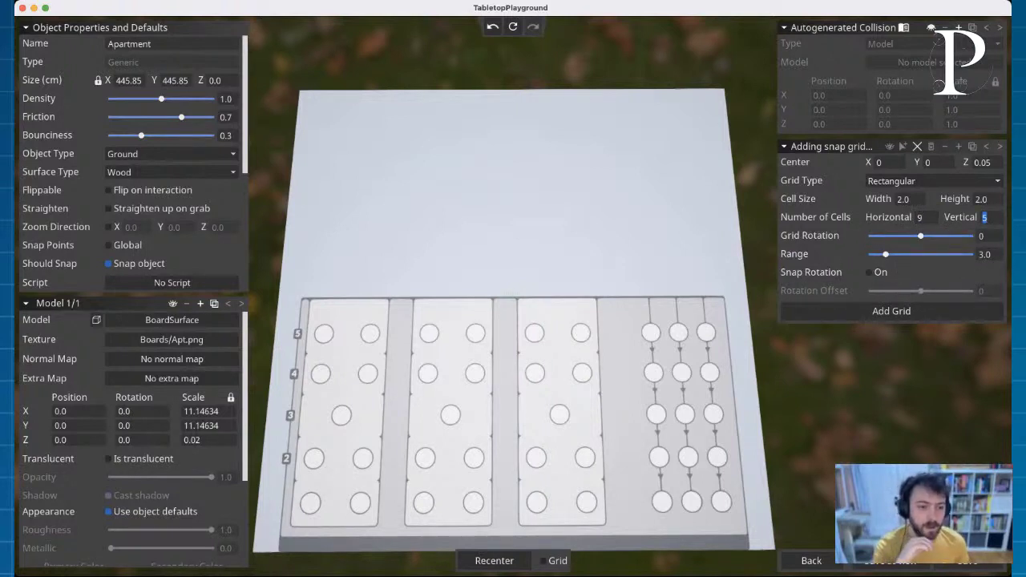
left_click(994, 214)
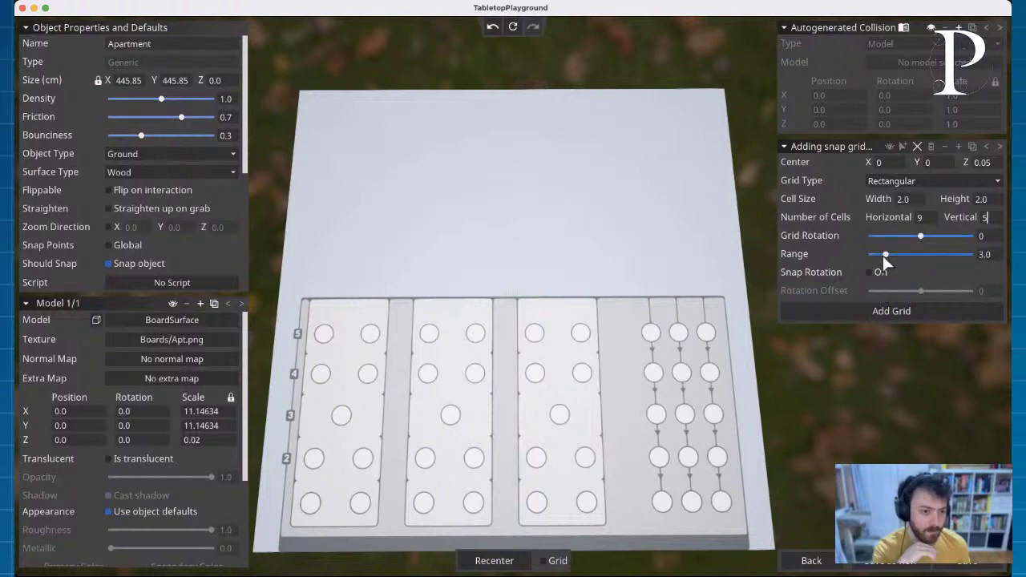
left_click(891, 312)
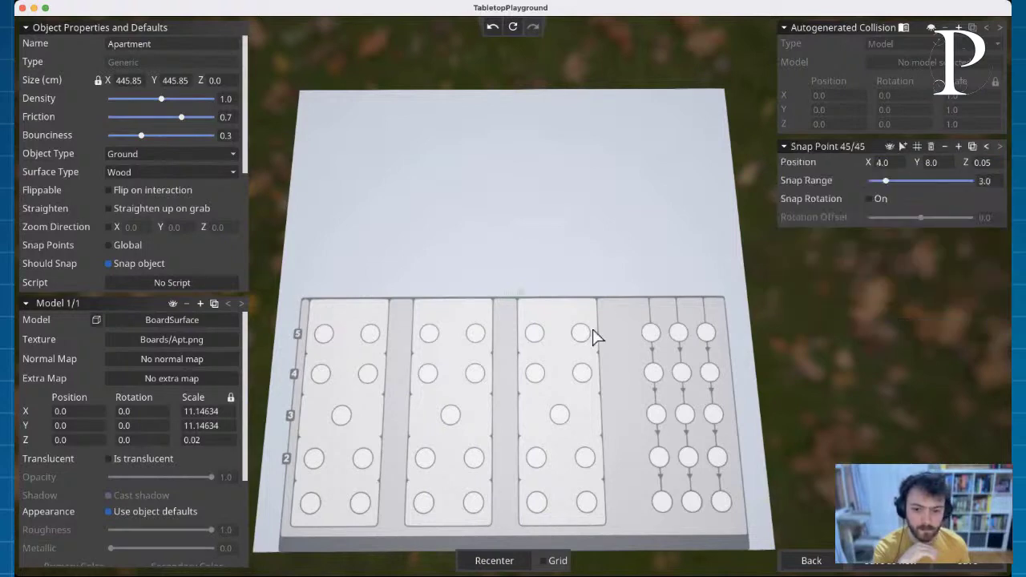
Step: Inspect the new snap points up close and set the last snap point's range to 2.6 cm
scroll(594, 336, "up", 5)
scroll(593, 336, "down", 5)
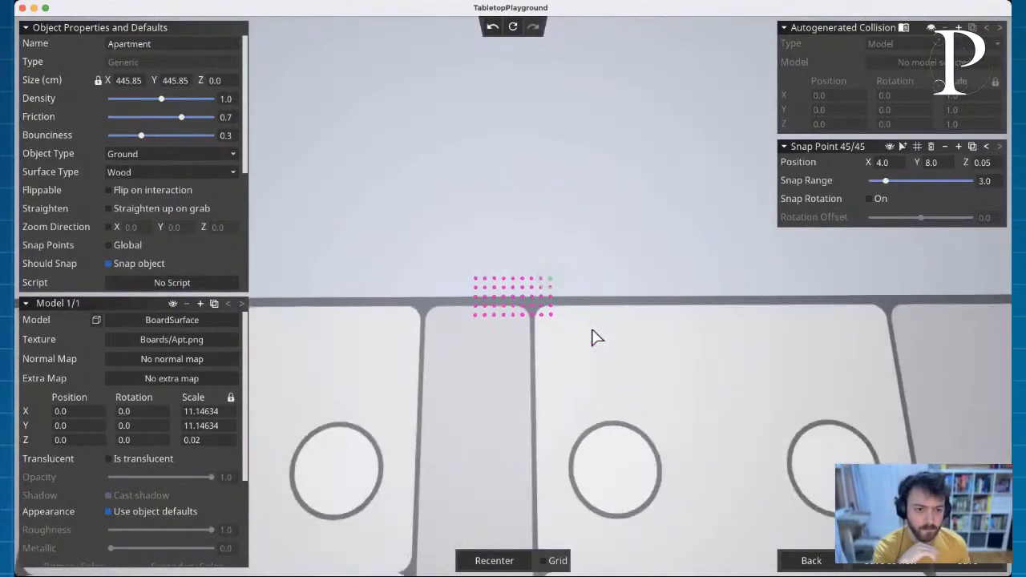
scroll(597, 338, "down", 6)
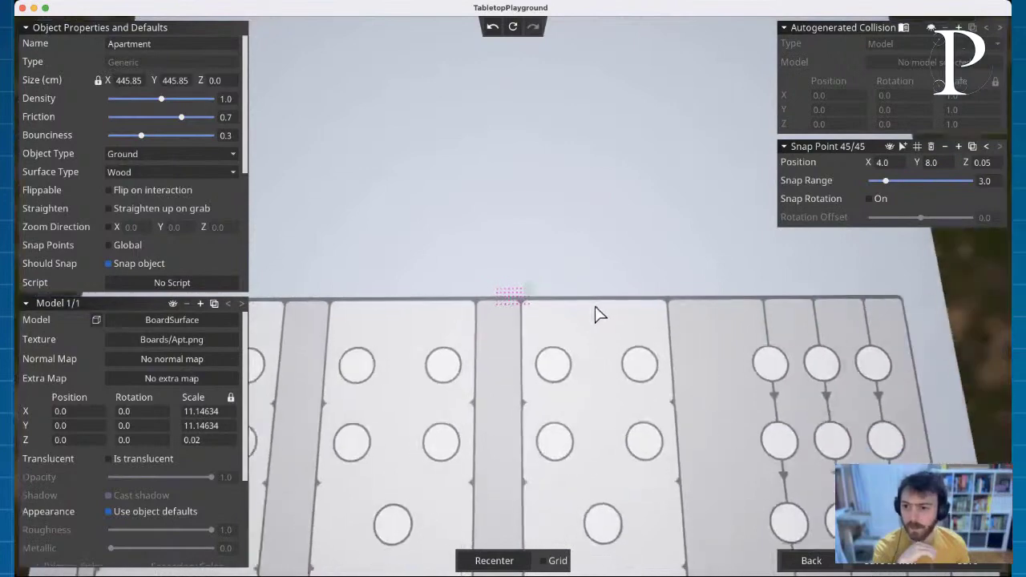
scroll(594, 315, "up", 5)
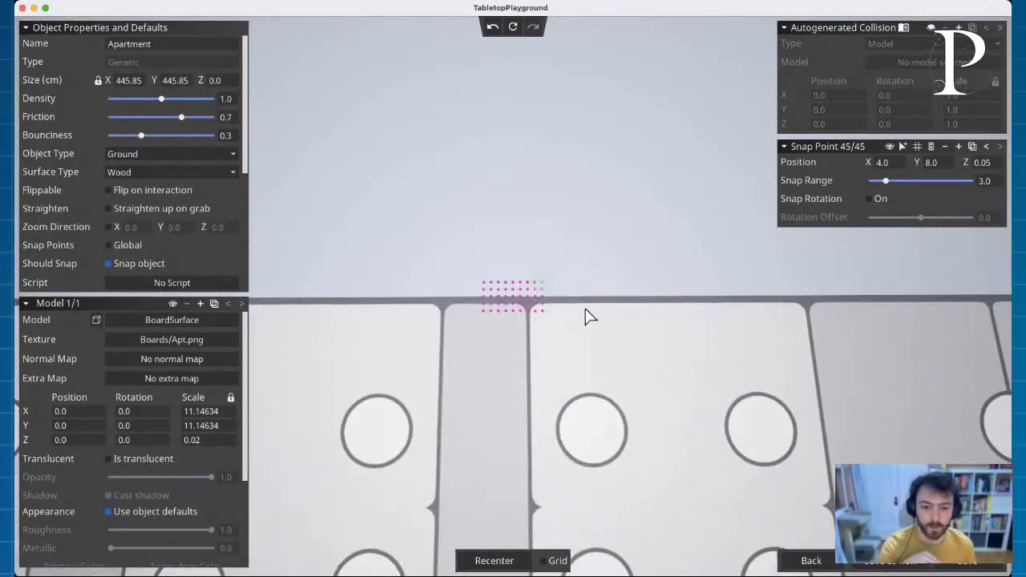
scroll(595, 258, "up", 3)
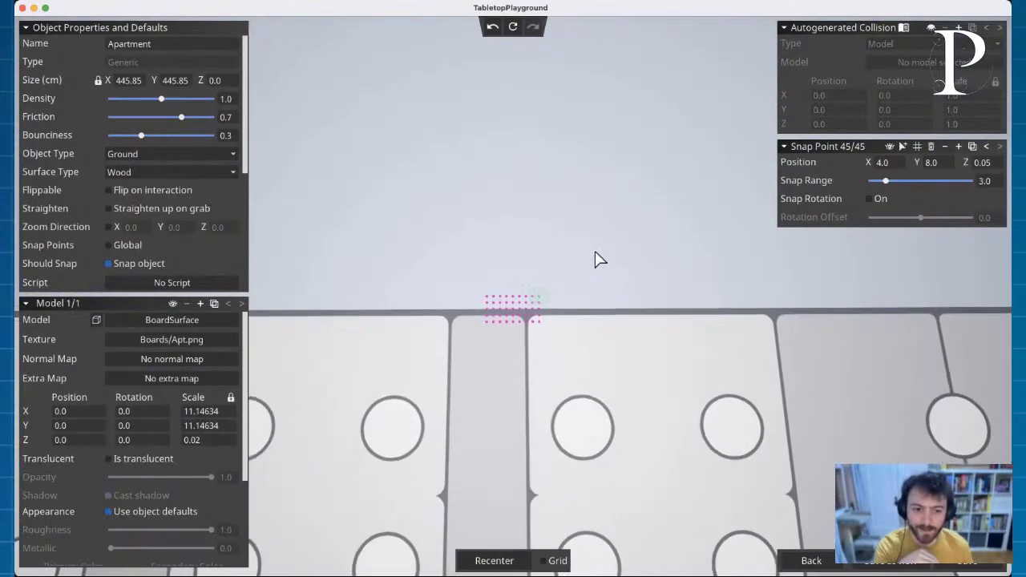
scroll(596, 259, "down", 2)
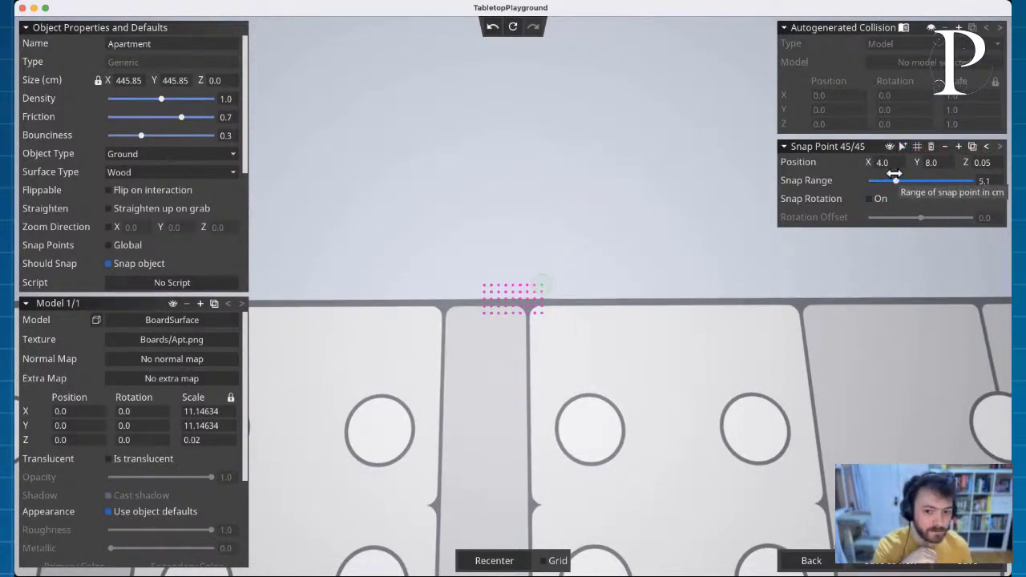
mouse_move(886, 181)
left_mouse_down()
mouse_move(902, 181)
mouse_move(884, 180)
left_mouse_up()
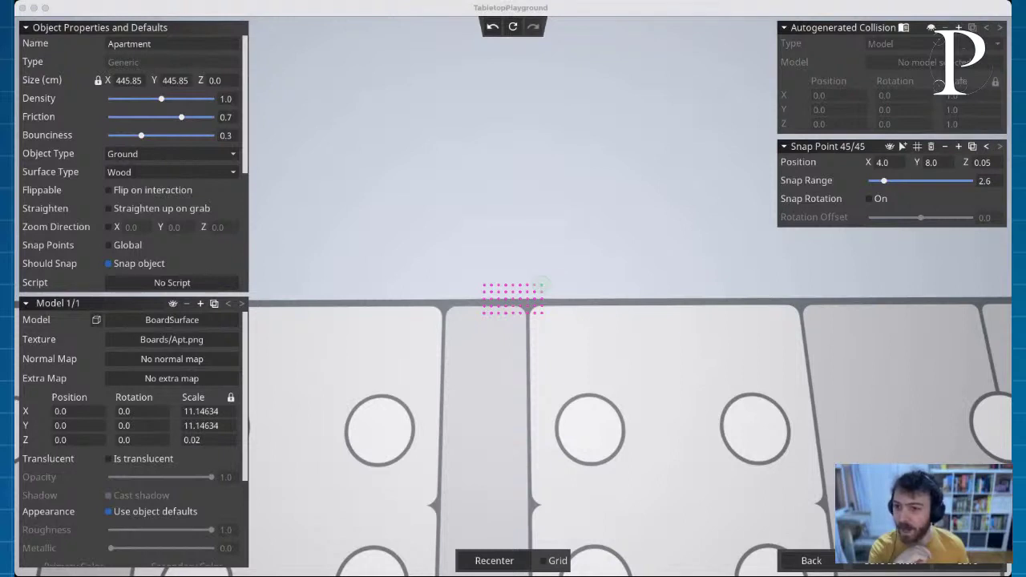
Step: Move the last snap point onto the uppermost circle of the board's rightmost track
left_click(29, 171)
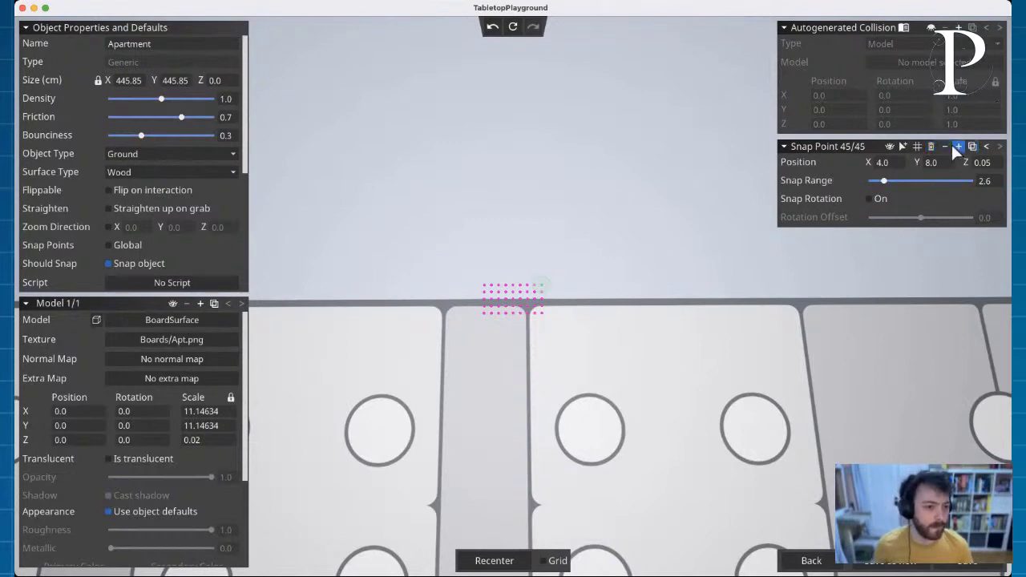
scroll(641, 326, "down", 2)
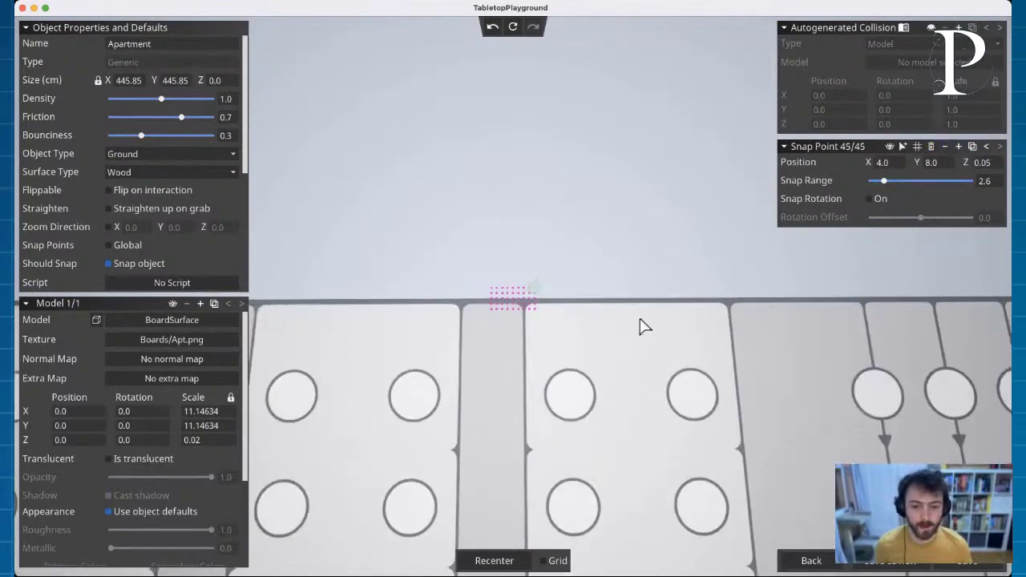
scroll(641, 326, "down", 6)
scroll(632, 314, "up", 4)
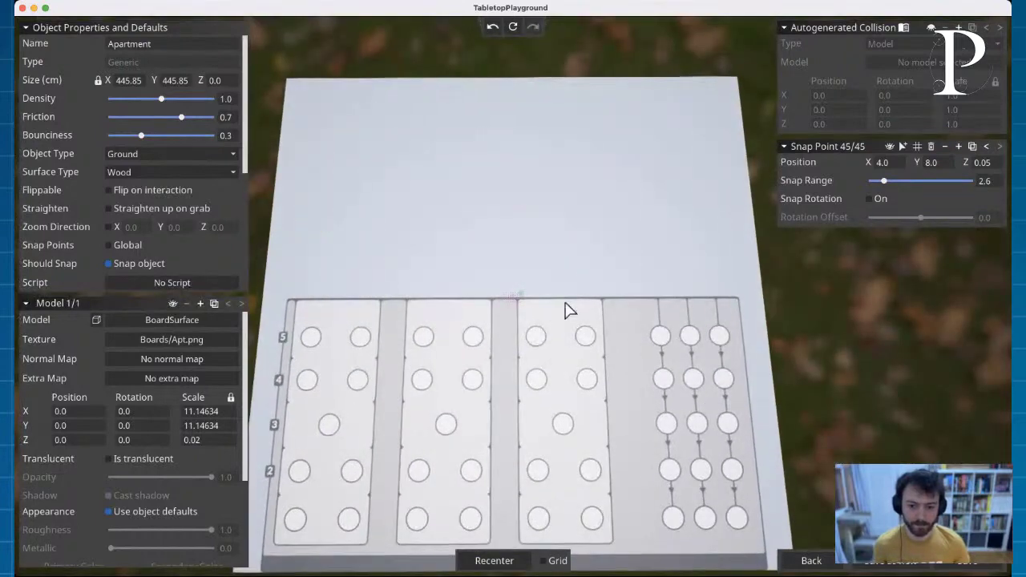
scroll(552, 294, "up", 1)
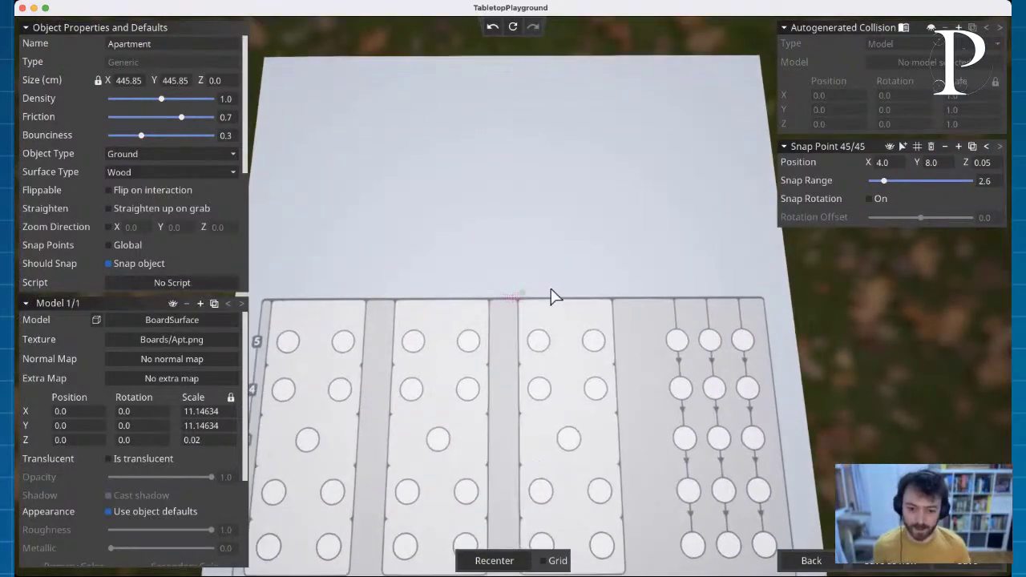
scroll(552, 295, "up", 2)
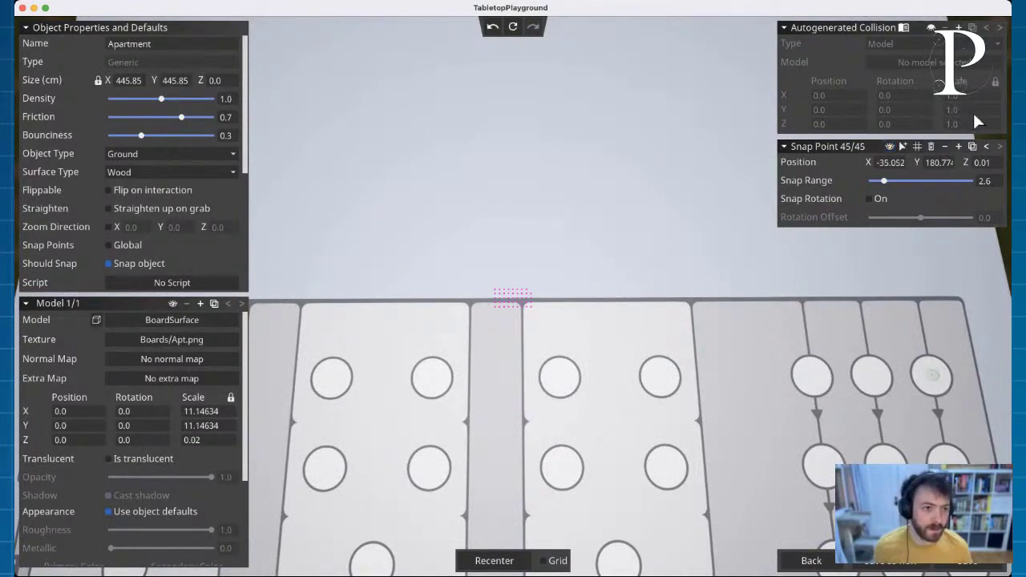
Step: Undo the snap point's move, its range changes and the added snap grid
left_click(493, 28)
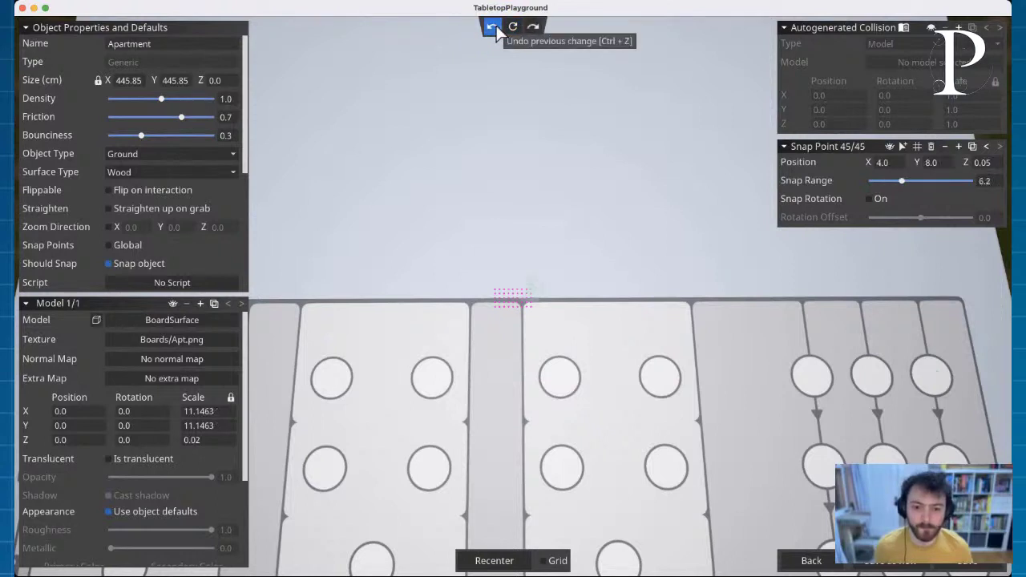
left_click(492, 28)
left_click(492, 27)
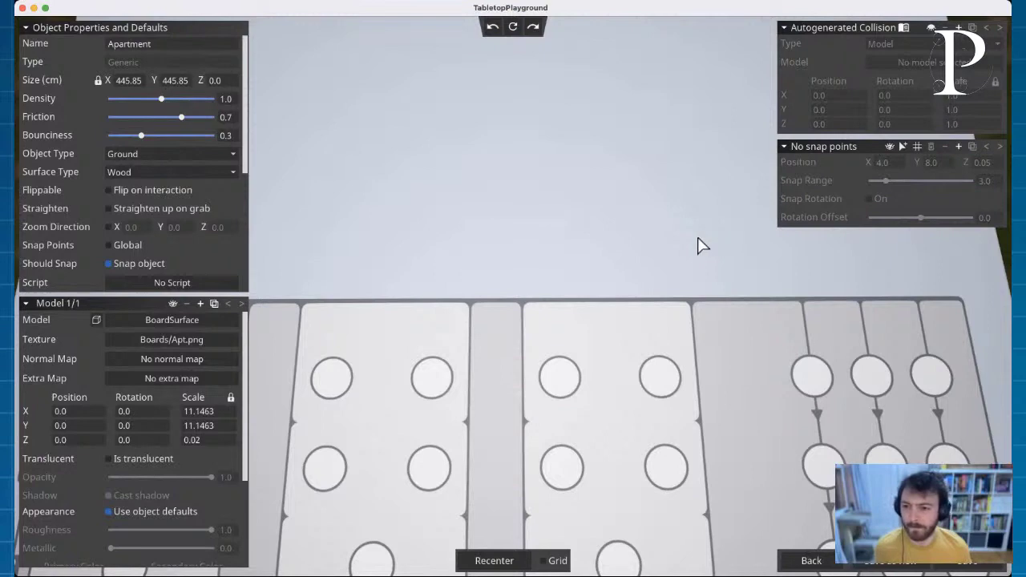
Step: Turn off uniform scaling for the Apartment board and set its X and Y size to 457 cm
key("d")
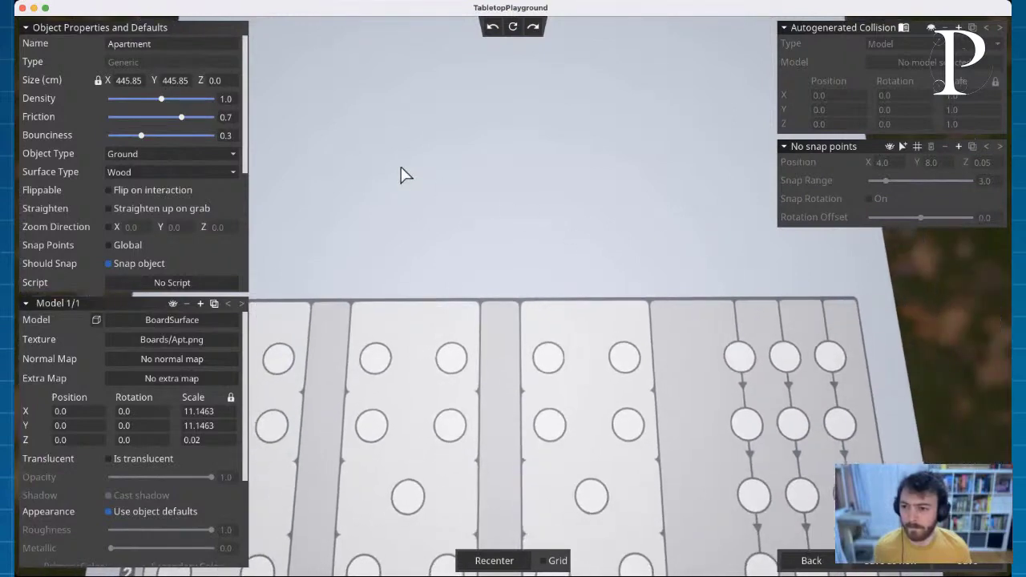
scroll(405, 175, "down", 5)
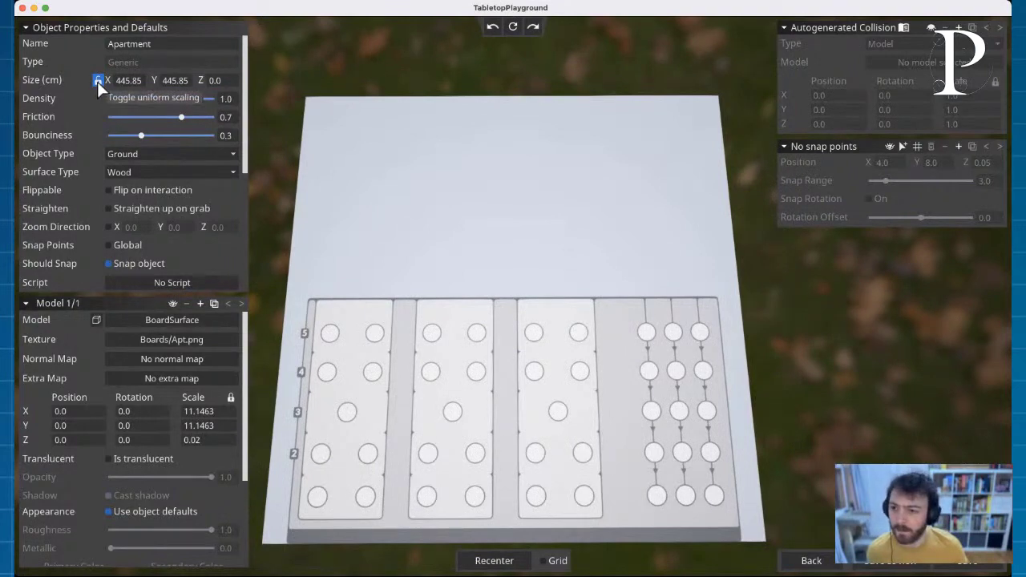
left_click(98, 81)
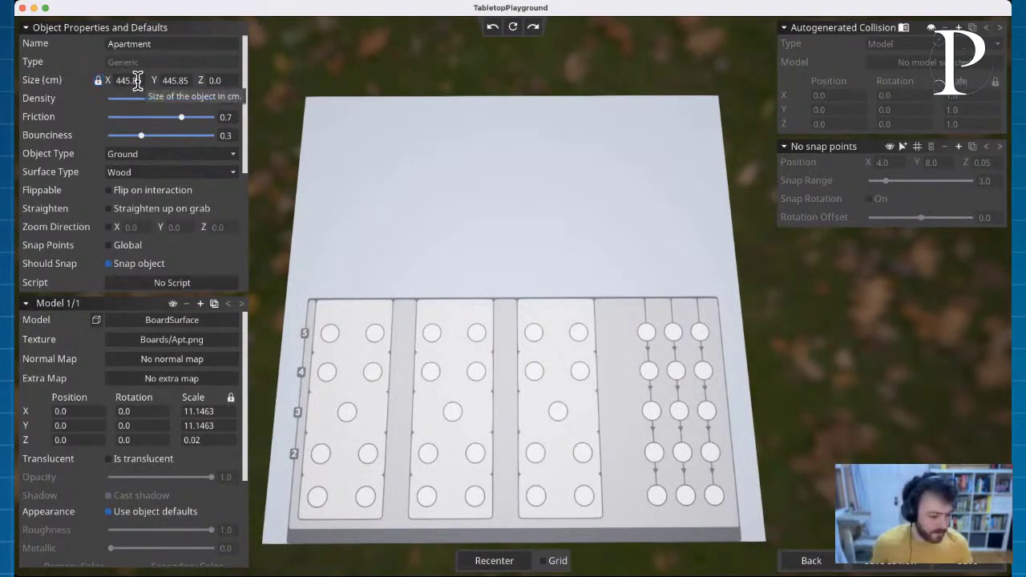
left_click(137, 80)
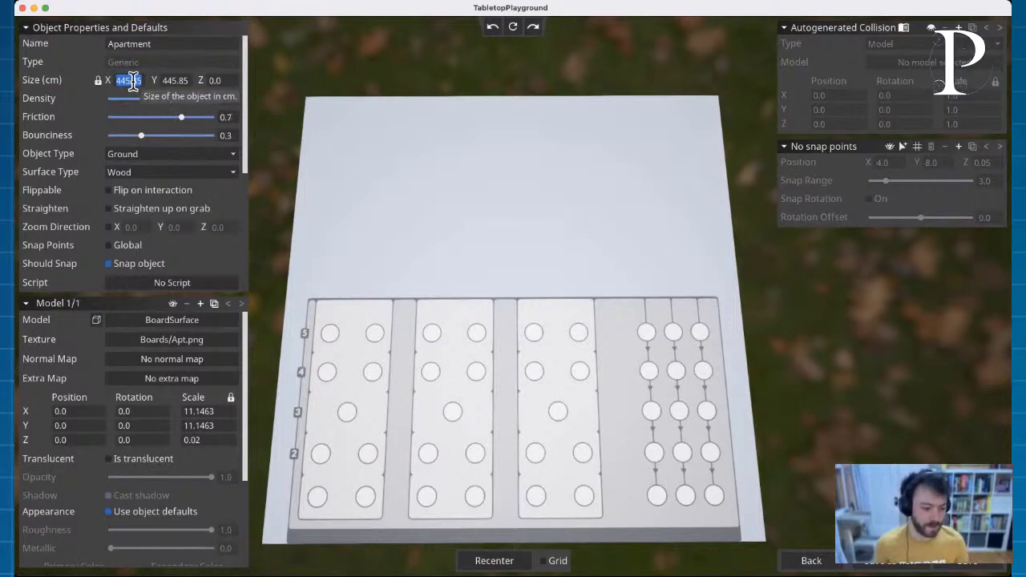
key("Return")
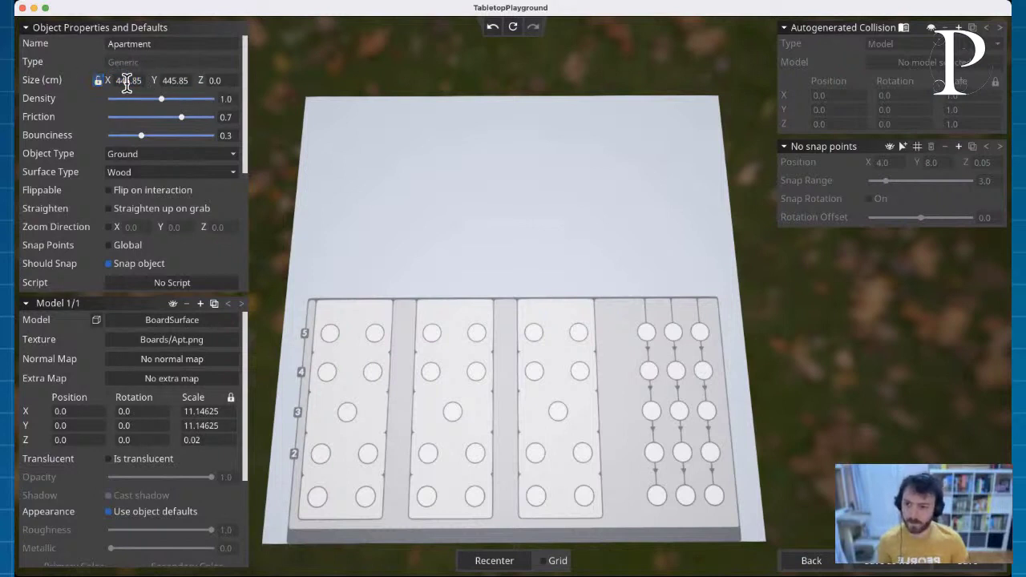
left_click(98, 80)
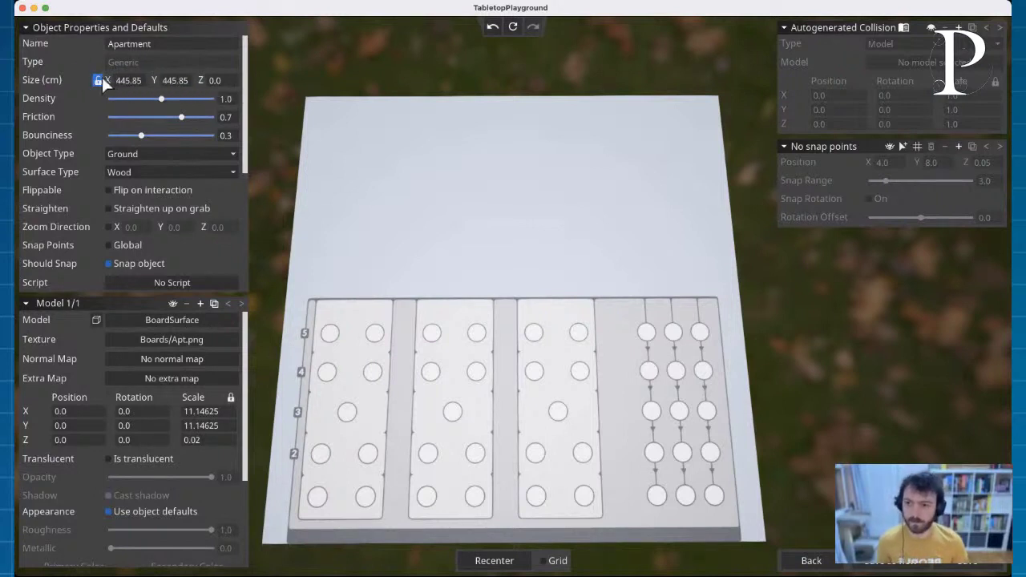
left_click(118, 80)
type("457")
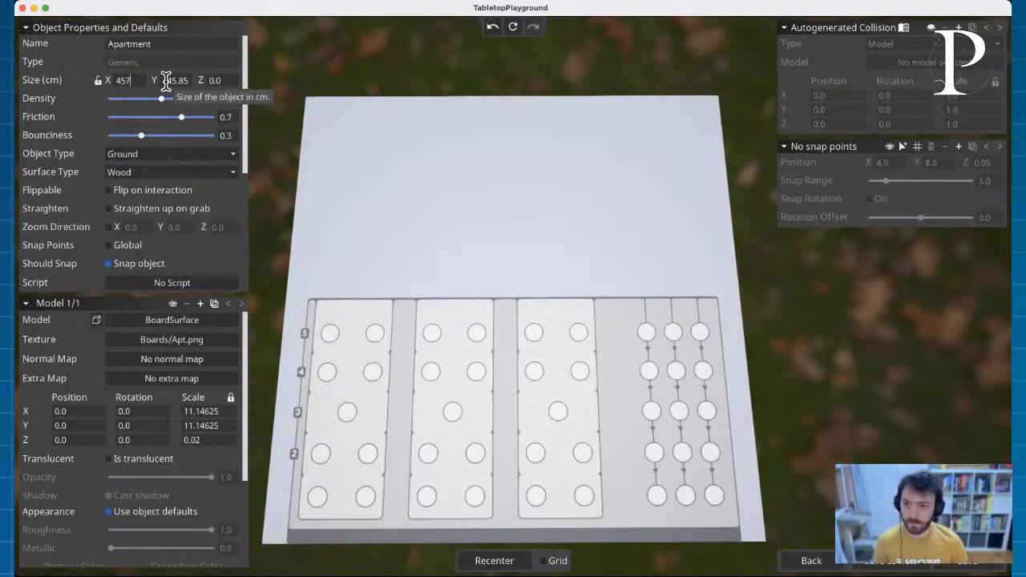
left_click(190, 80)
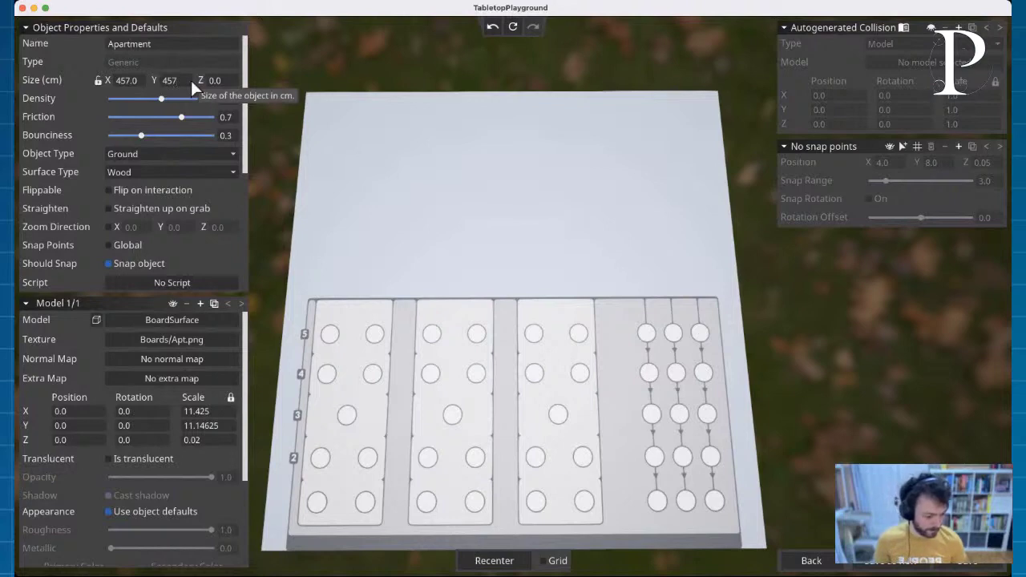
type("457")
Step: Set the board's Z size to 0.2 cm, inspect its thickness from several angles, and turn uniform scaling back on
left_click(205, 79)
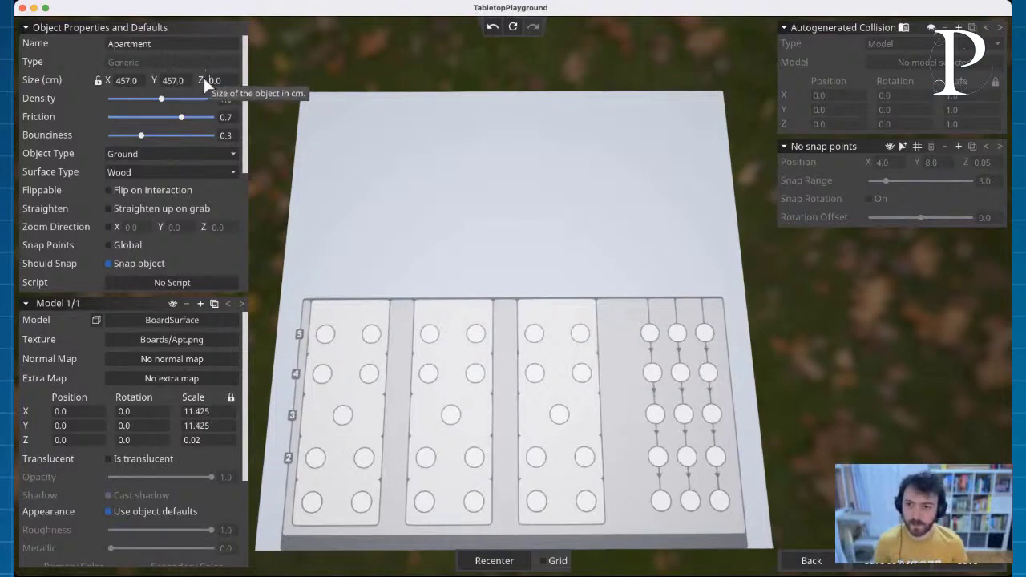
left_click(213, 80)
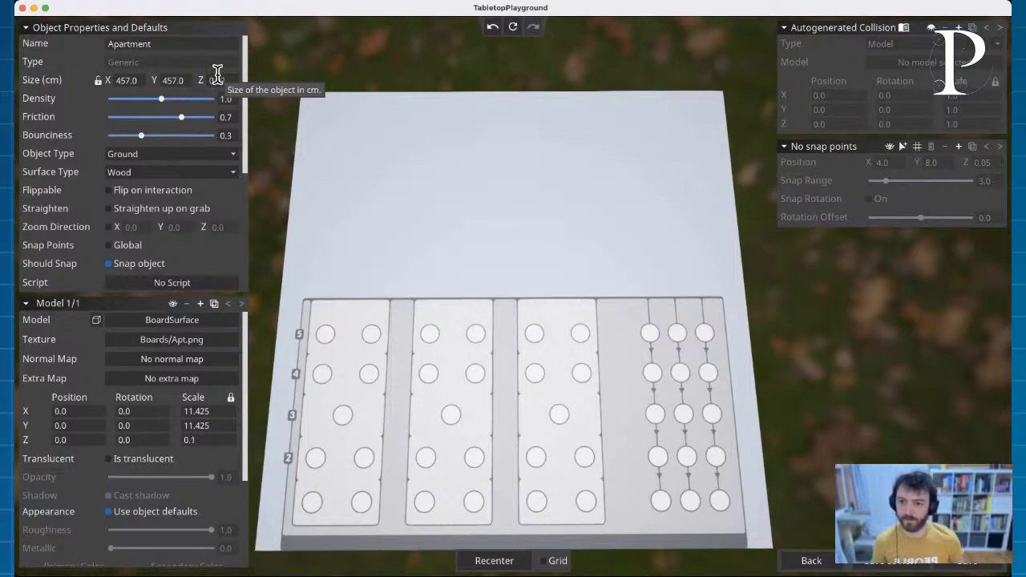
type("0.02")
right_click_drag(511, 449, 483, 432)
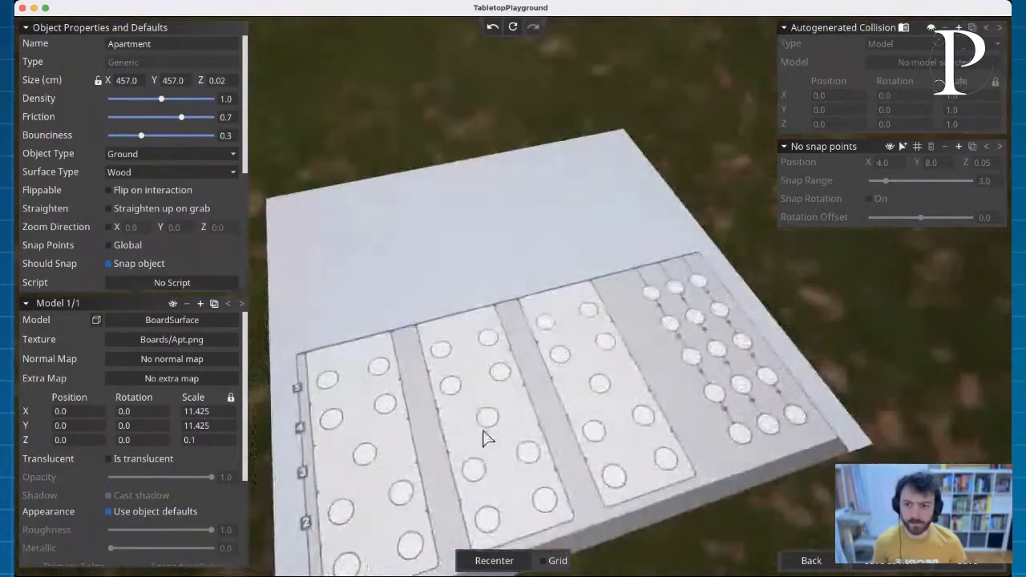
left_click(218, 80)
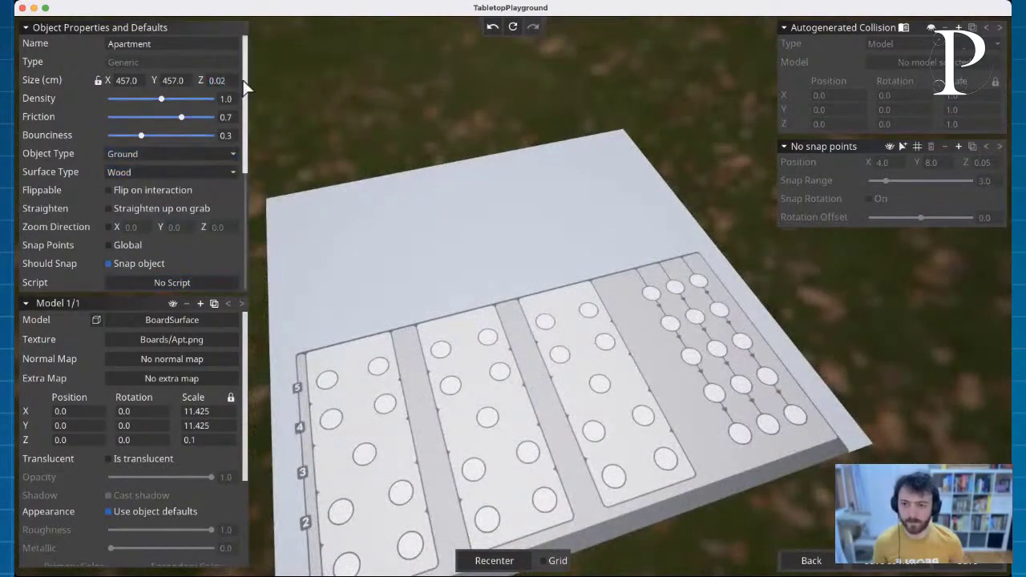
type("0.2")
key("Return")
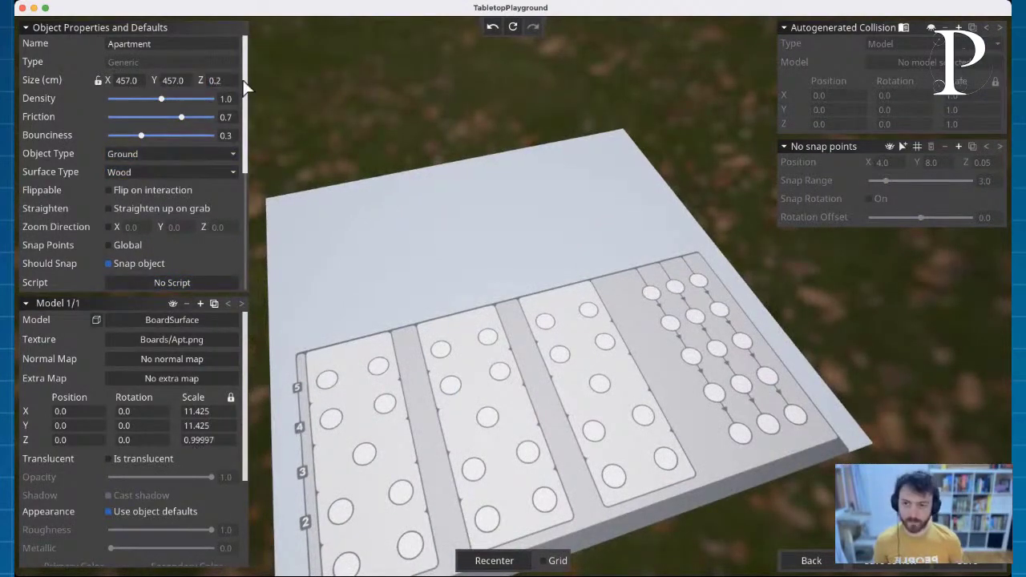
right_click_drag(502, 391, 604, 320)
scroll(336, 192, "down", 5)
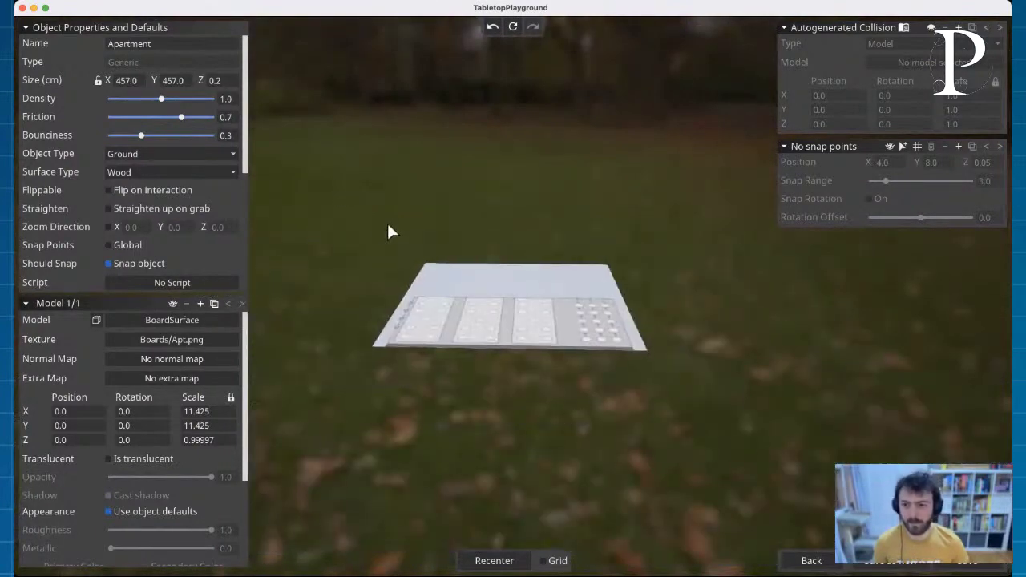
scroll(391, 226, "up", 5)
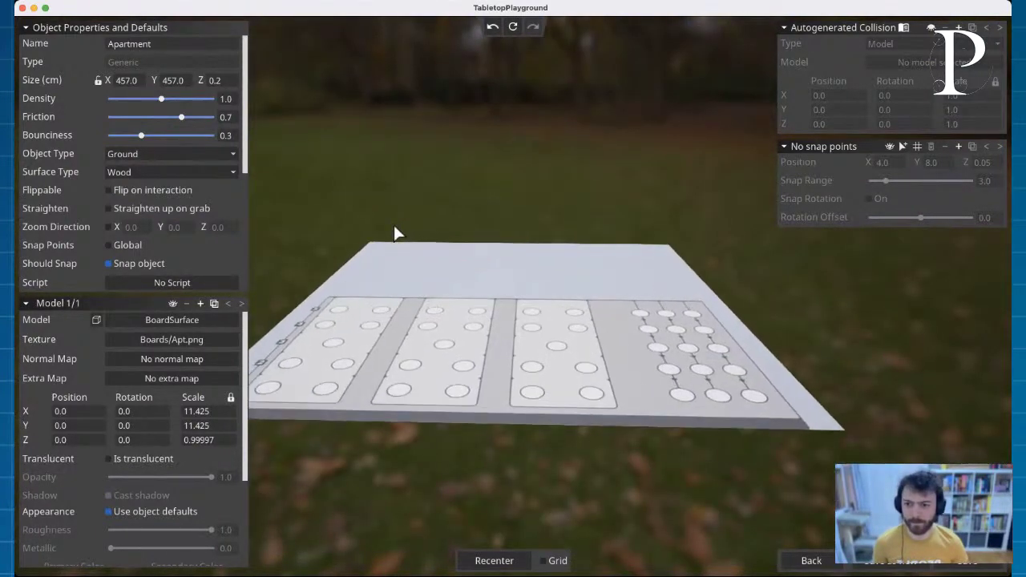
scroll(393, 233, "up", 3)
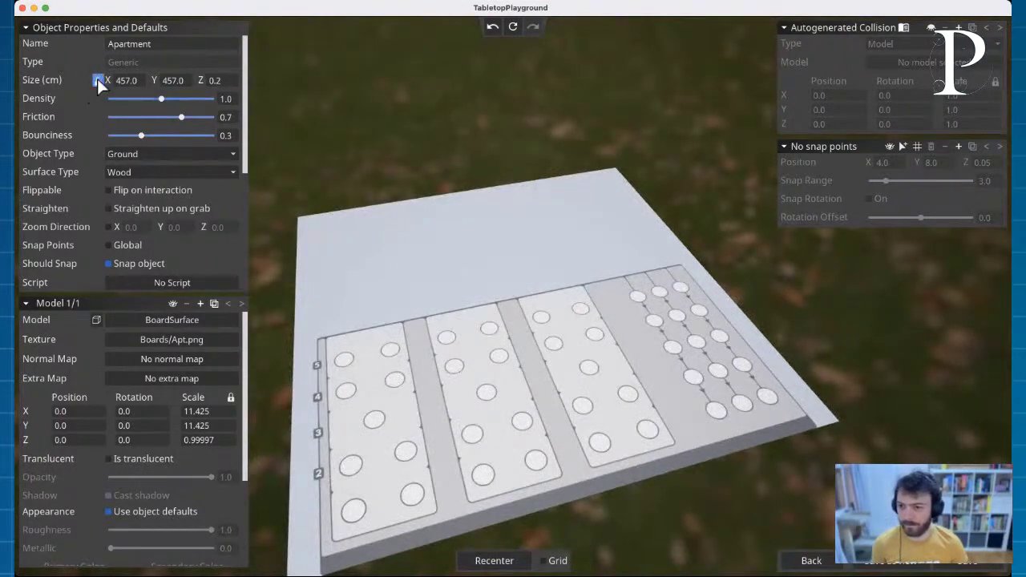
scroll(481, 258, "up", 2)
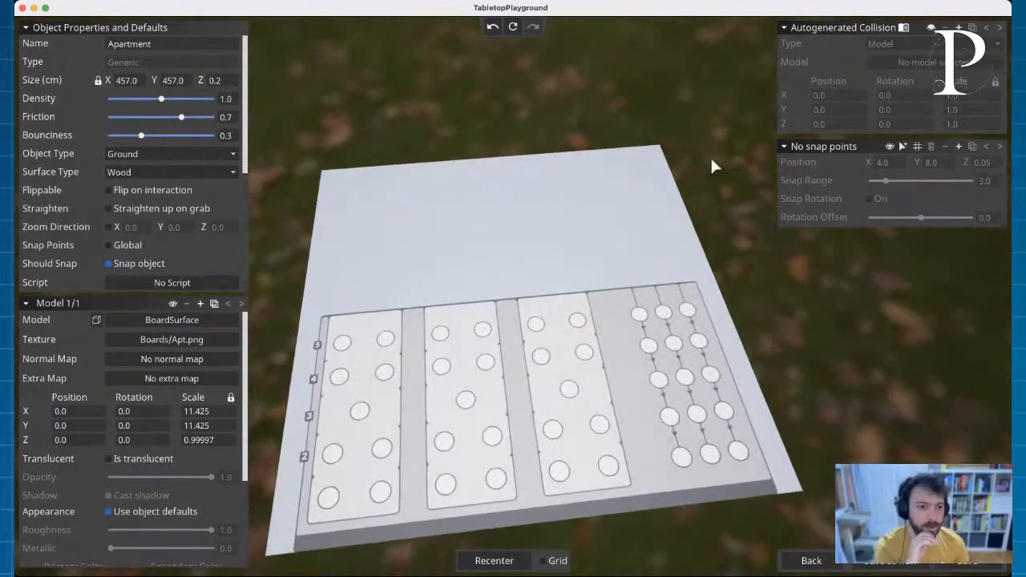
left_click(906, 145)
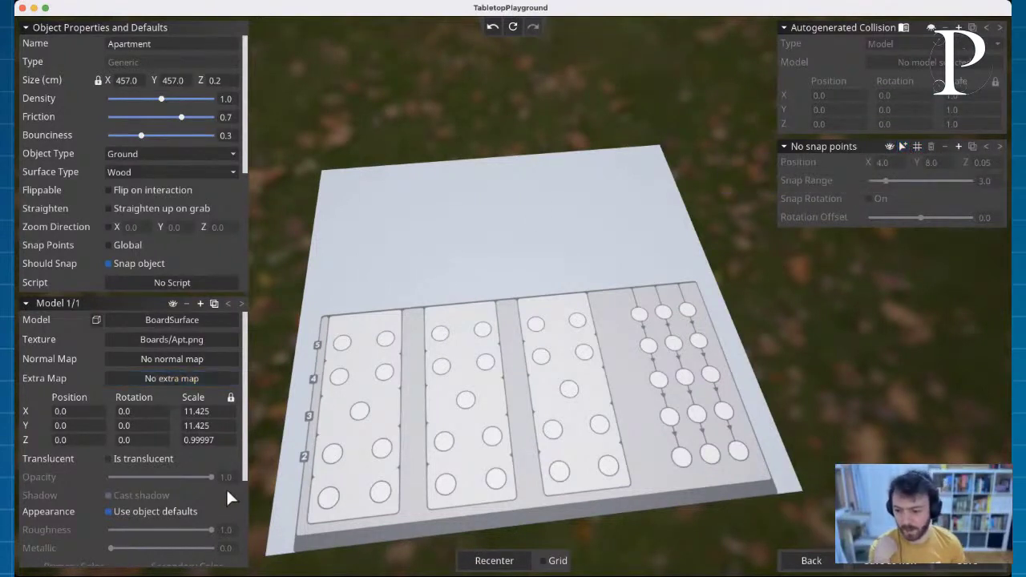
scroll(241, 477, "down", 5)
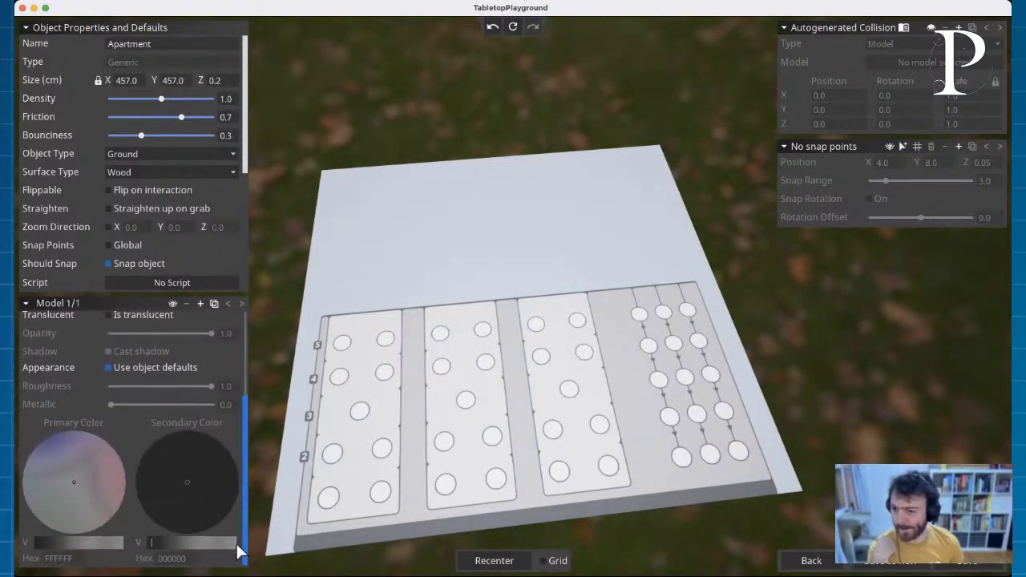
mouse_move(238, 545)
left_mouse_down()
mouse_move(264, 413)
mouse_move(247, 539)
left_mouse_up()
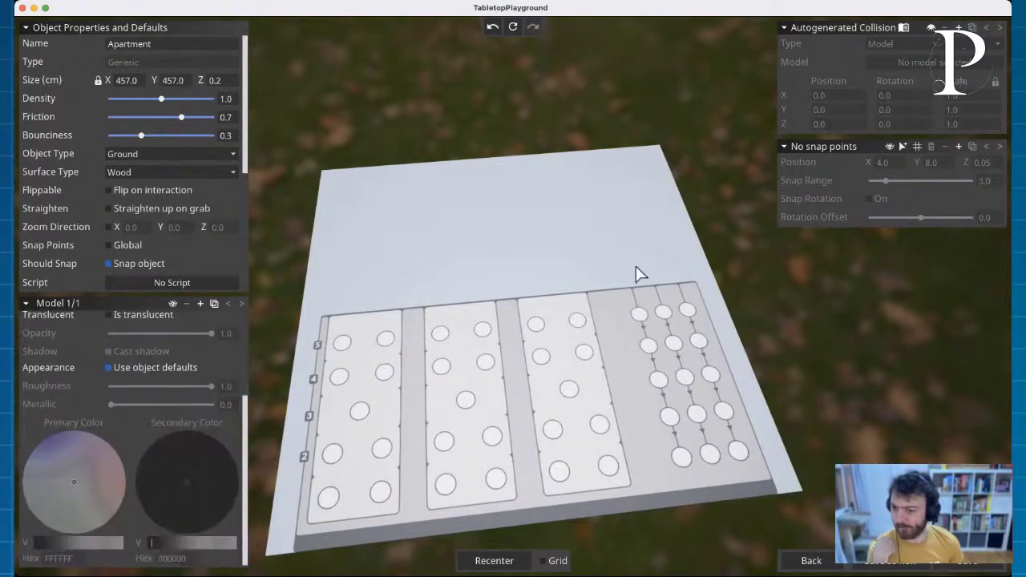
Step: Try placing two snap points in the leftmost circle of row 5 with the cursor, and delete both
left_click(903, 147)
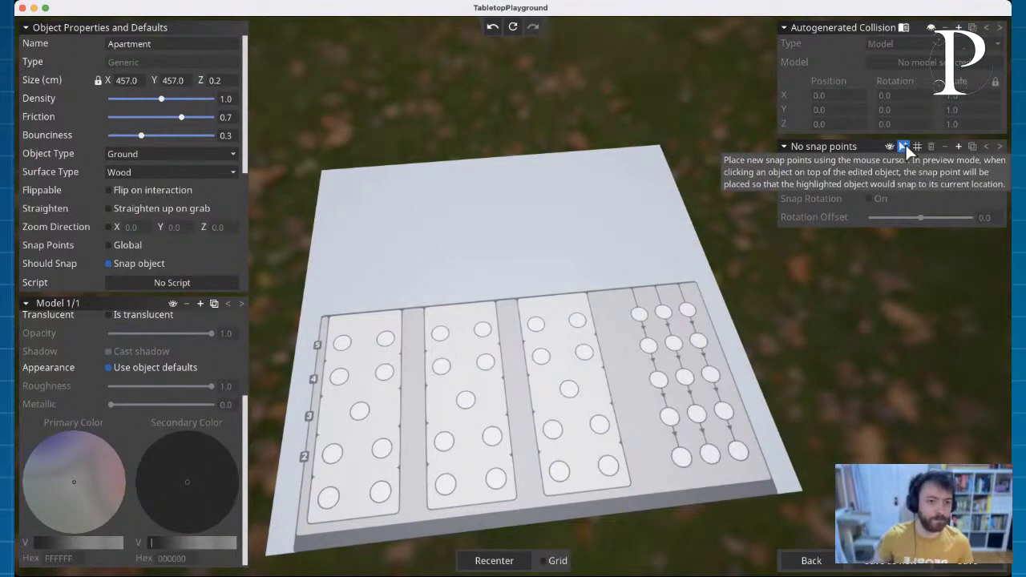
left_click(340, 349)
scroll(401, 344, "up", 5)
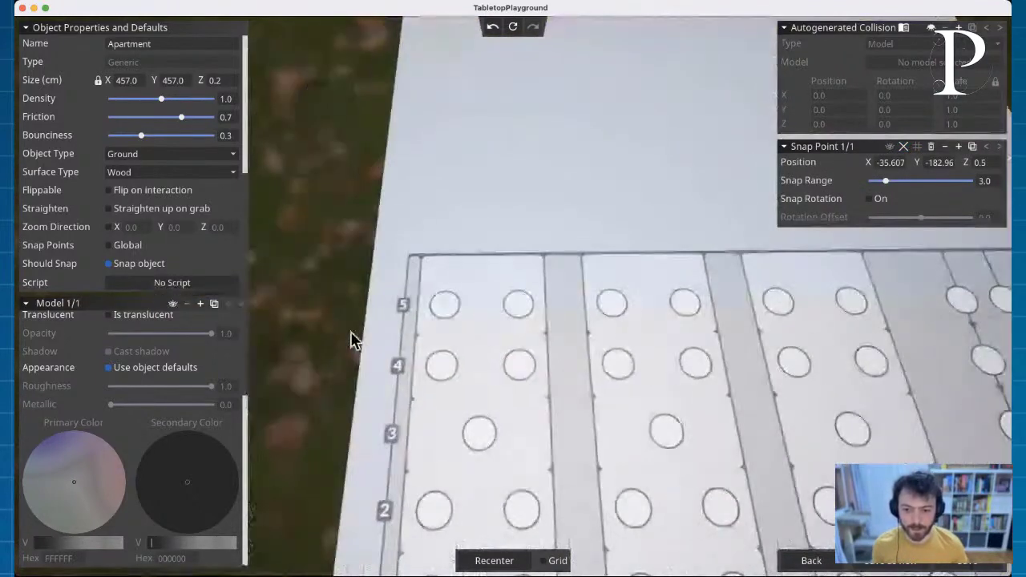
left_click(446, 303)
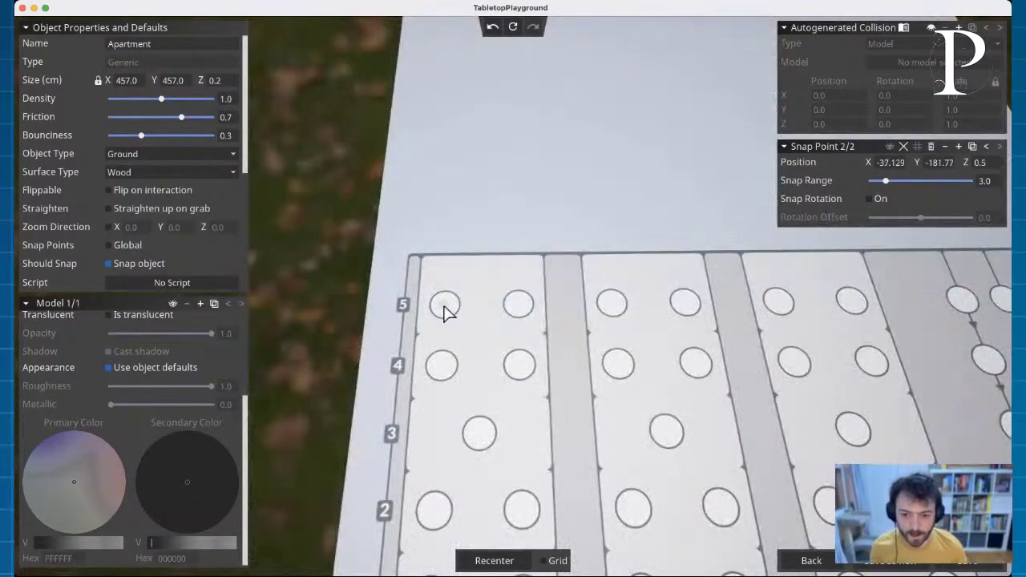
scroll(447, 309, "up", 2)
scroll(447, 313, "up", 6)
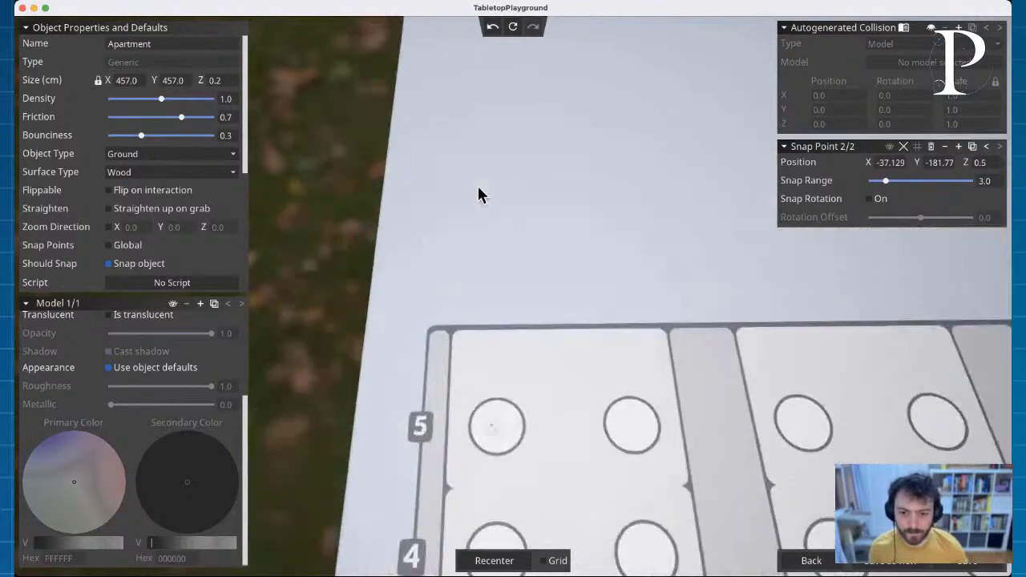
scroll(478, 378, "down", 5)
key("w")
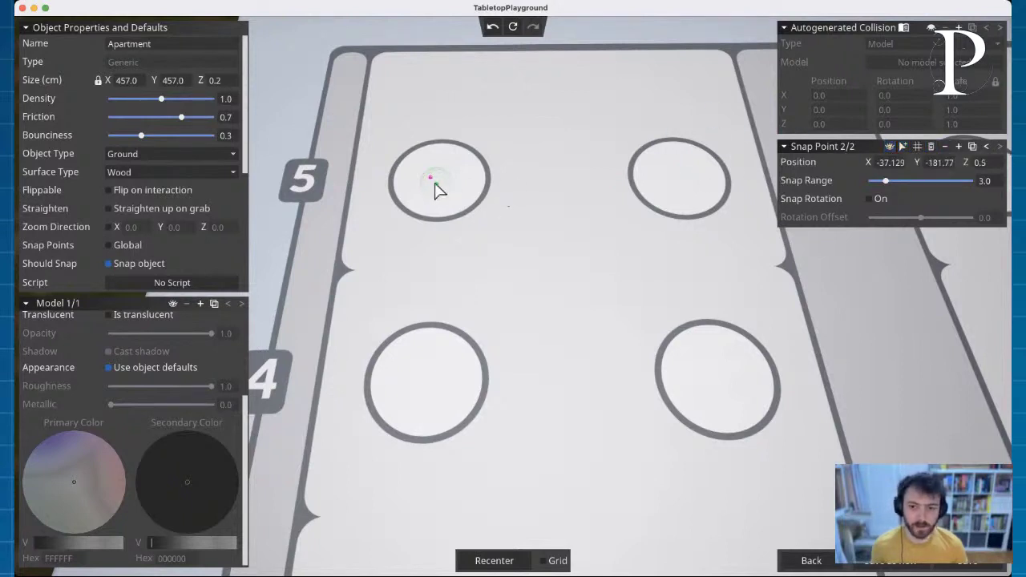
right_click(677, 186)
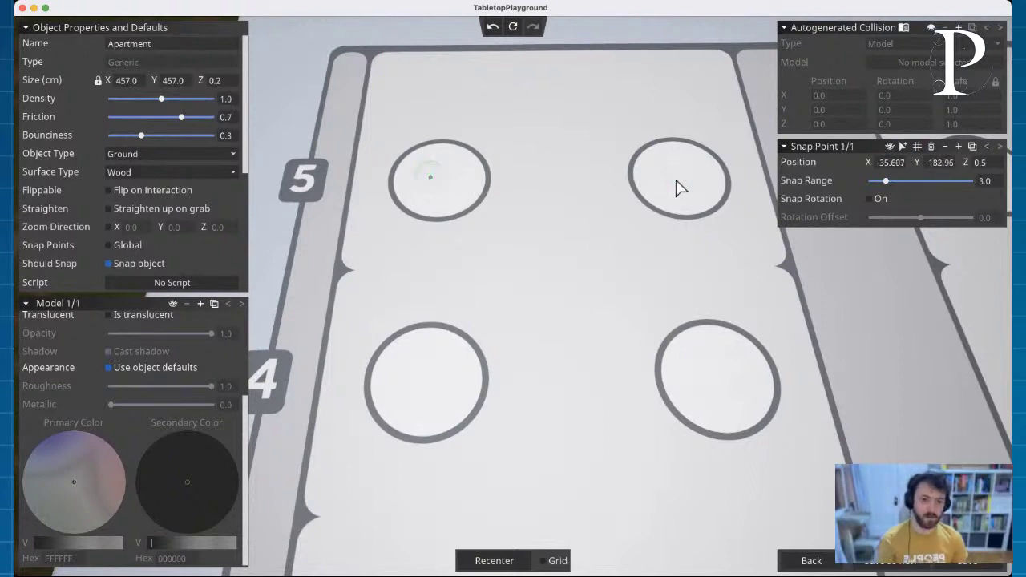
right_click(445, 185)
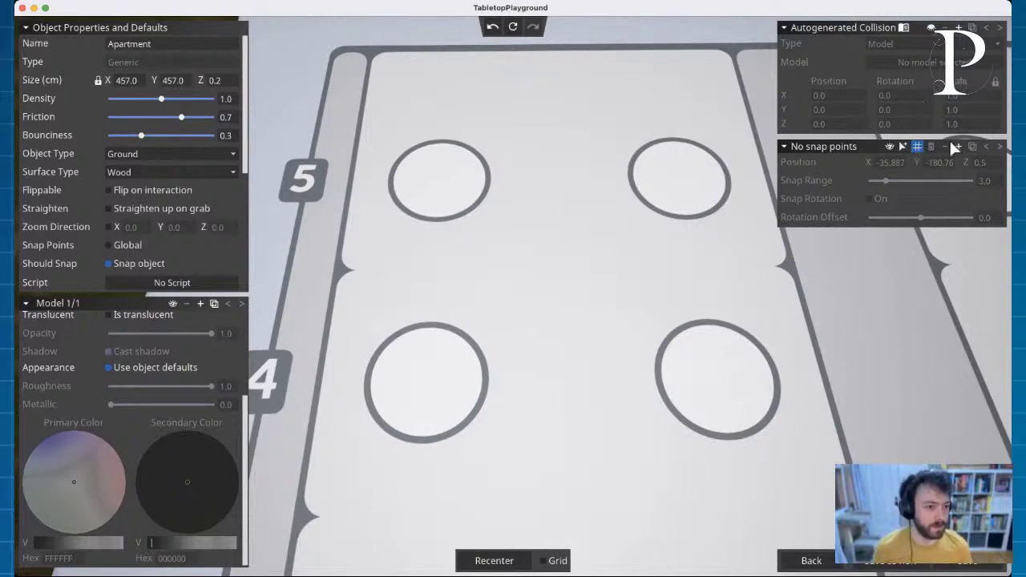
Step: Place a snap point at the center of row 5's leftmost circle and set its snap range to 10.0 cm
left_click(903, 147)
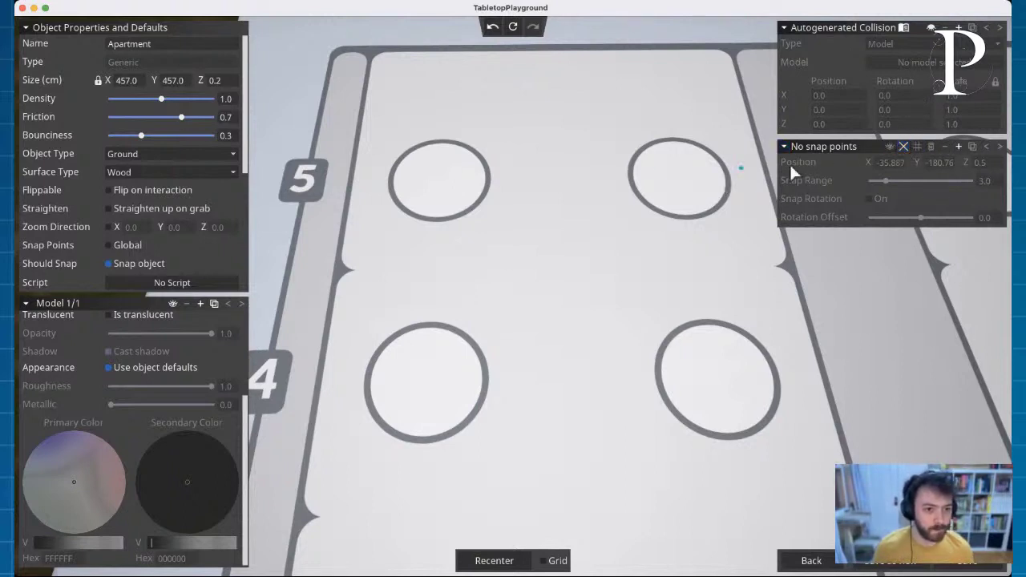
left_click(439, 179)
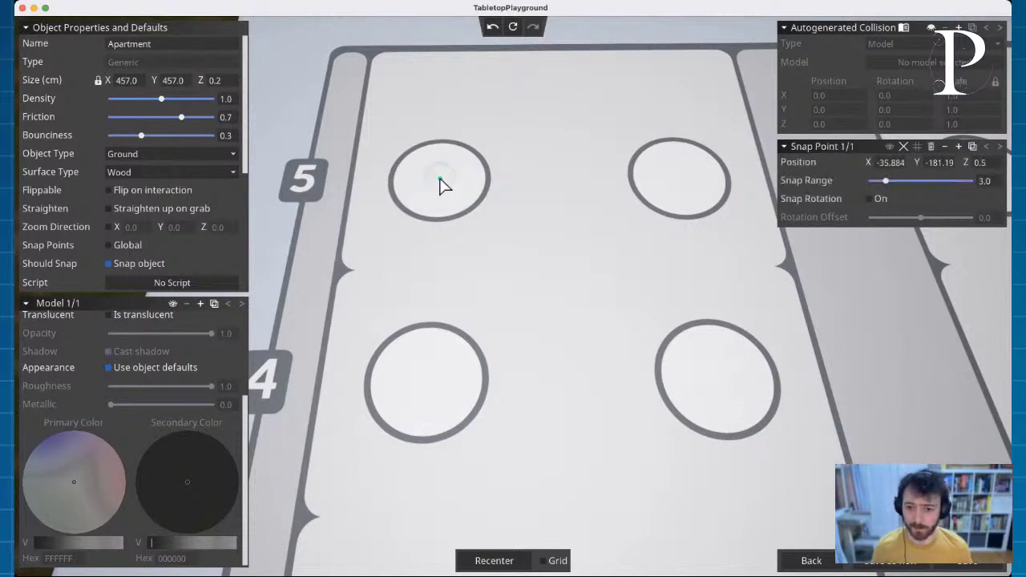
left_click_drag(886, 182, 918, 178)
scroll(660, 184, "up", 5)
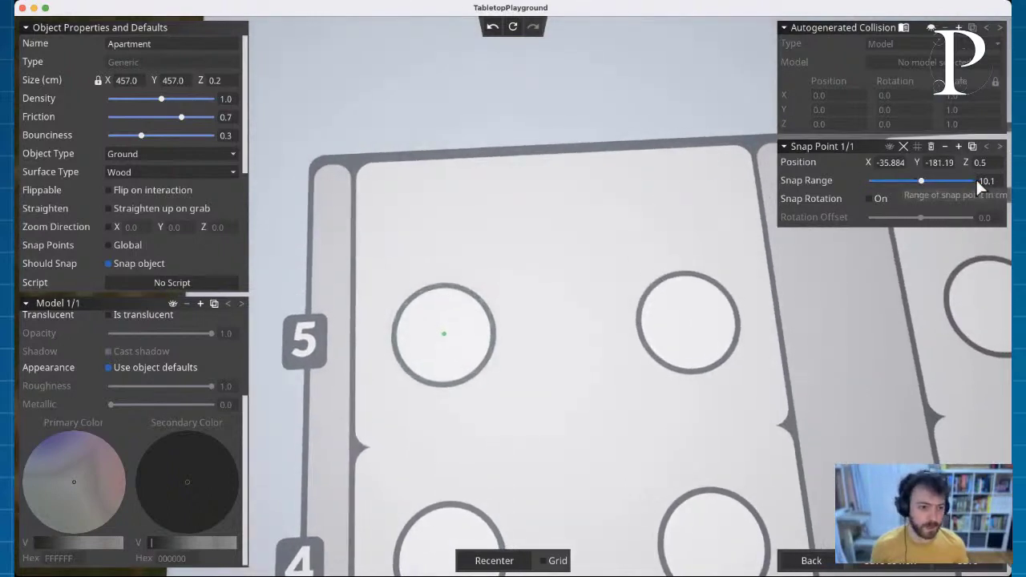
left_click(1000, 181)
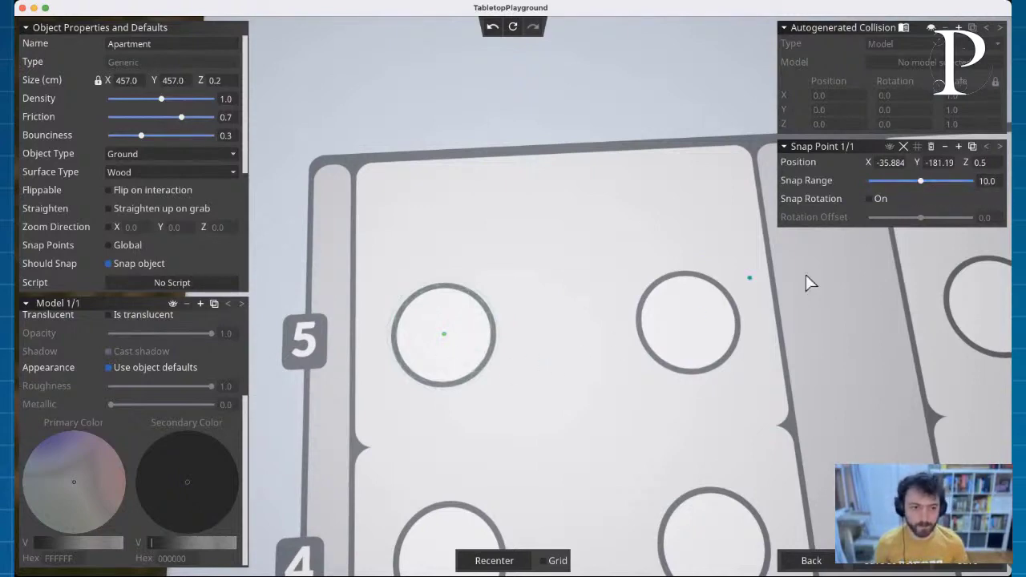
Step: Place snap points in row 5's second circle and in the first row 5 circle of the middle column
key("s")
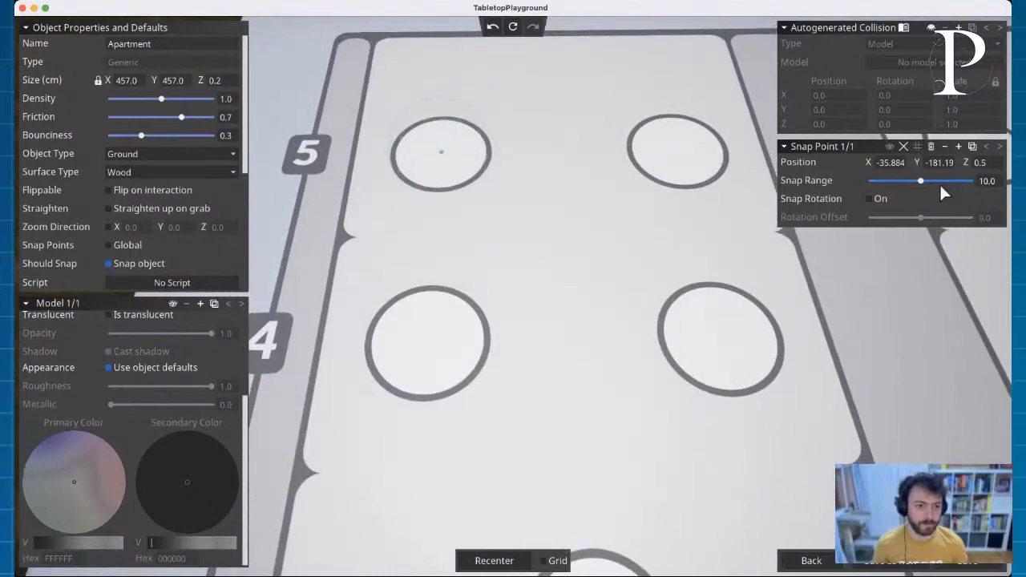
left_click(682, 151)
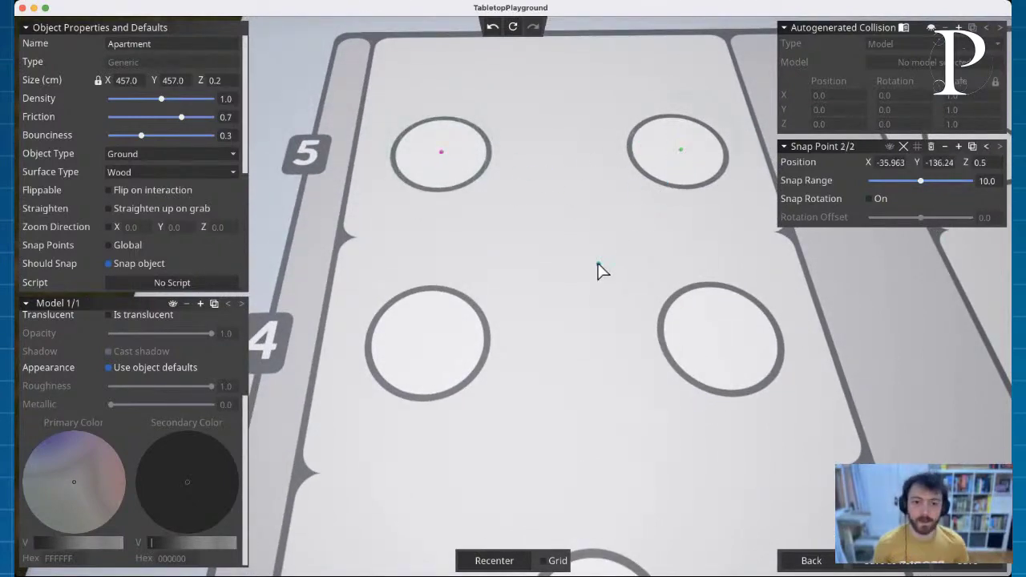
scroll(596, 267, "up", 5)
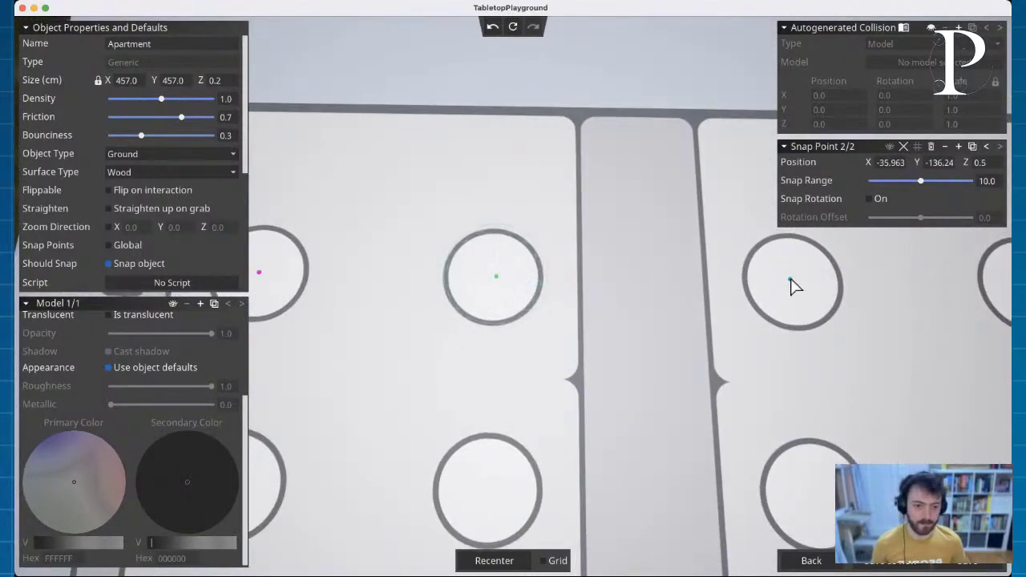
left_click(794, 281)
scroll(804, 289, "down", 3)
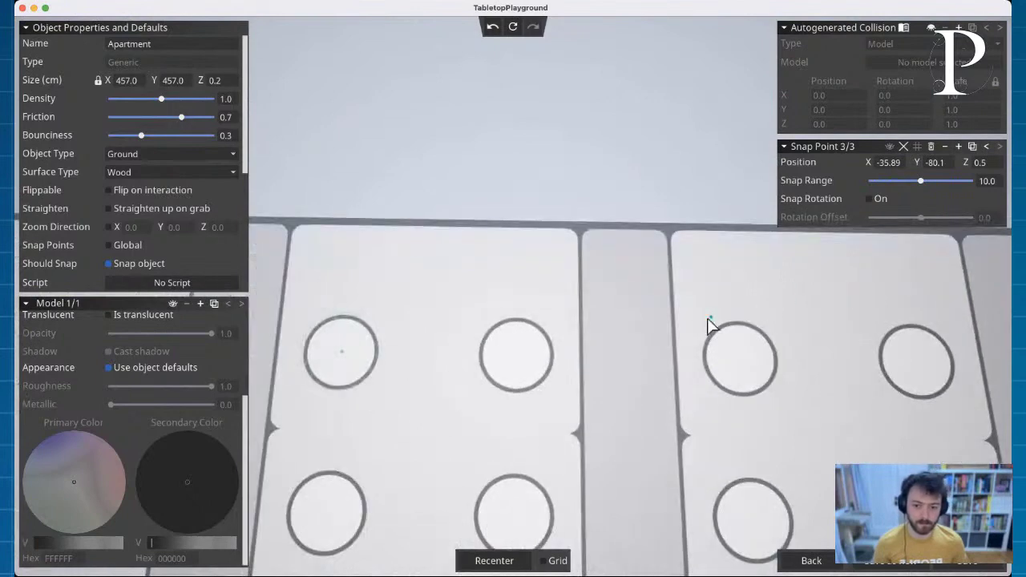
Step: Place snap points in the middle column's second row 5 circle and in both row 5 circles of the third column
left_click(516, 355)
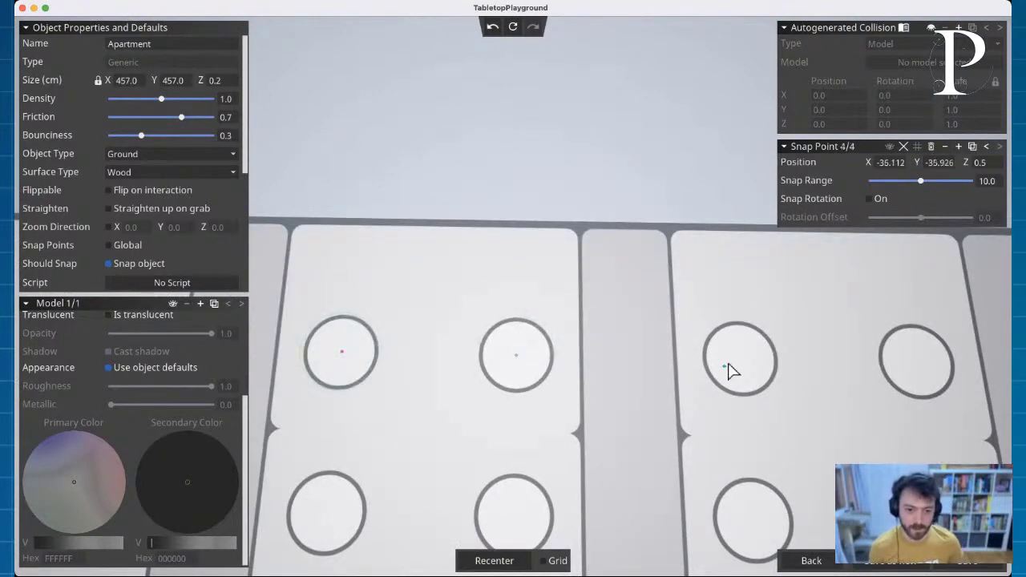
left_click(741, 365)
key("d")
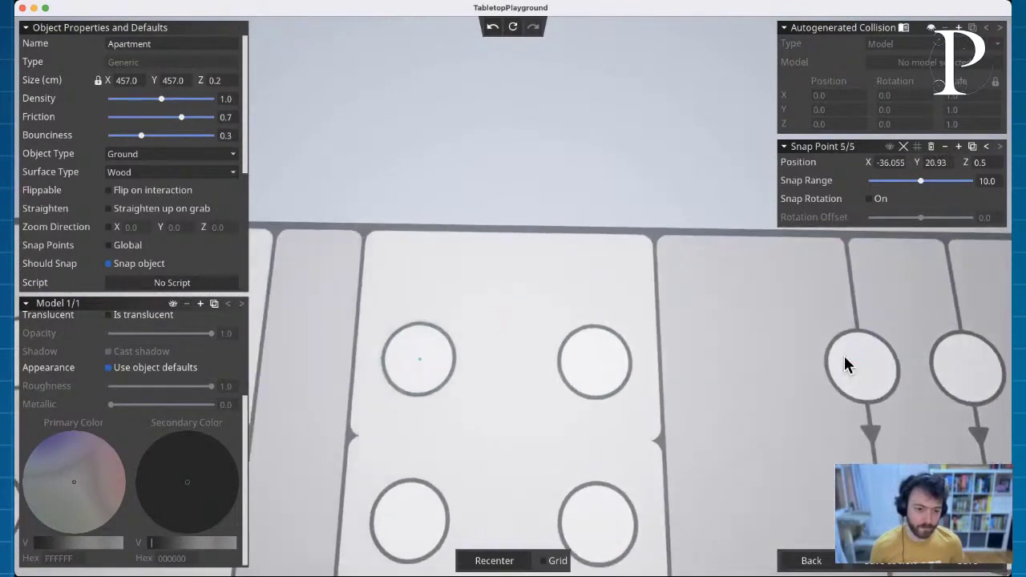
left_click(598, 367)
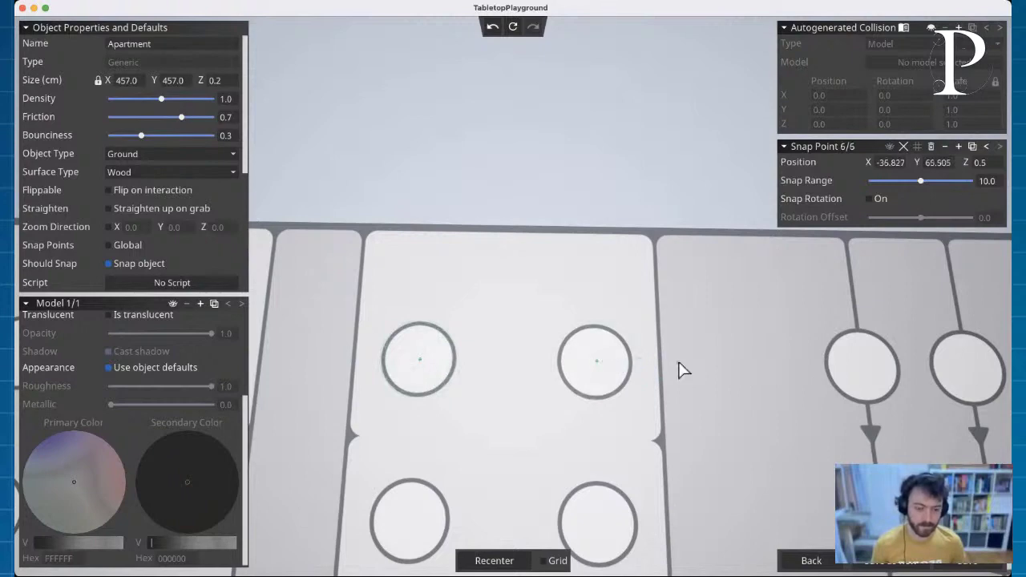
Step: Turn on snap rotation for the snap point in the third column's second row 5 circle
scroll(679, 367, "down", 10)
scroll(553, 330, "up", 10)
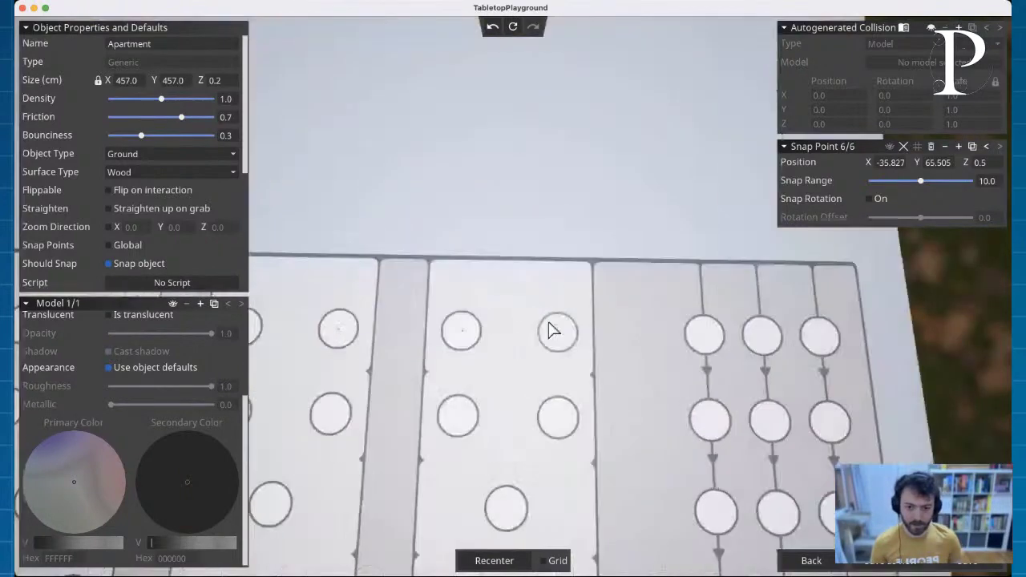
scroll(567, 433, "down", 6)
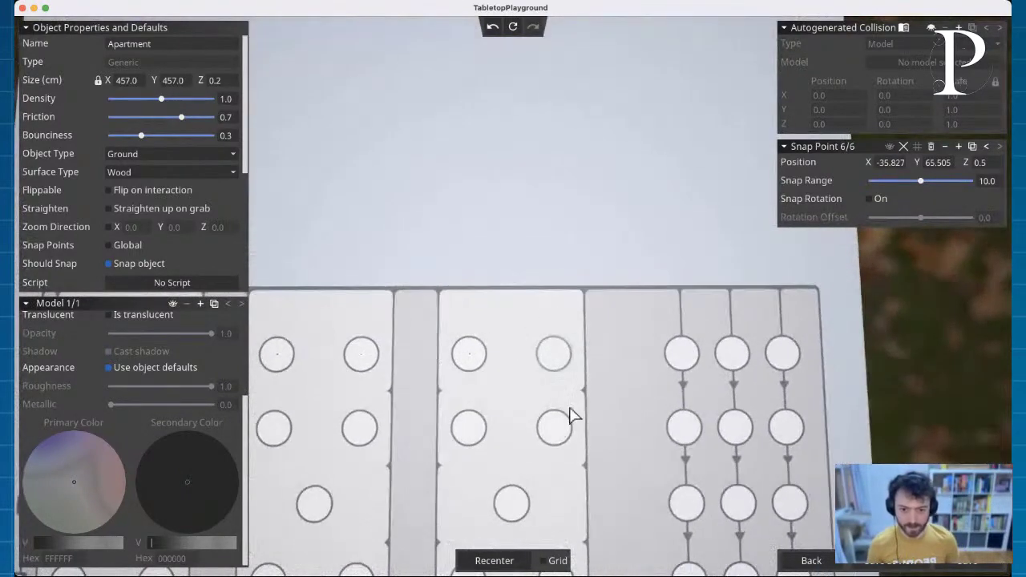
left_click(871, 197)
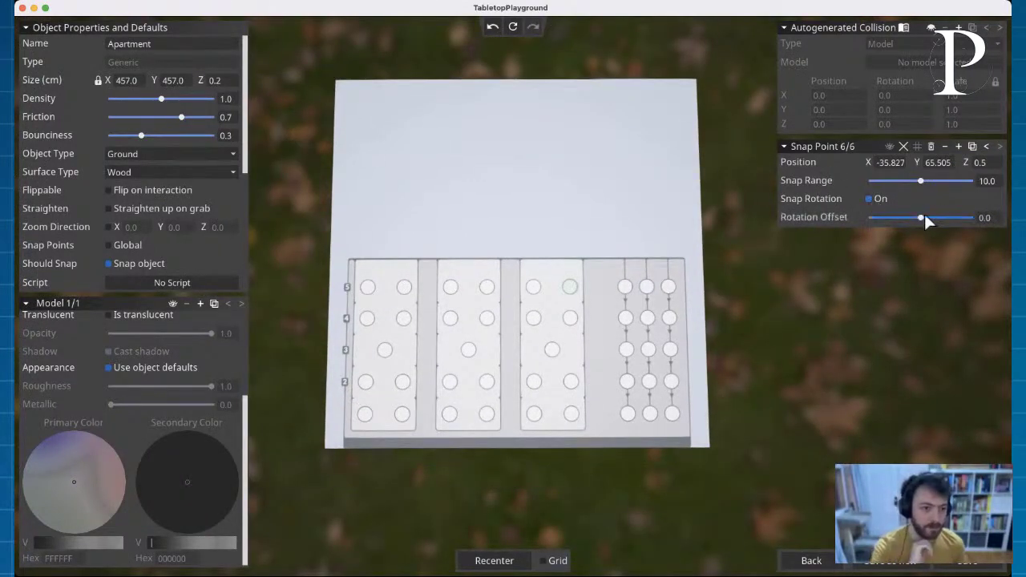
Step: Move the snap point in the third column's second row 5 circle onto the circle's center, at about X -35.692, Y 65.192
scroll(614, 233, "up", 1)
scroll(614, 232, "up", 8)
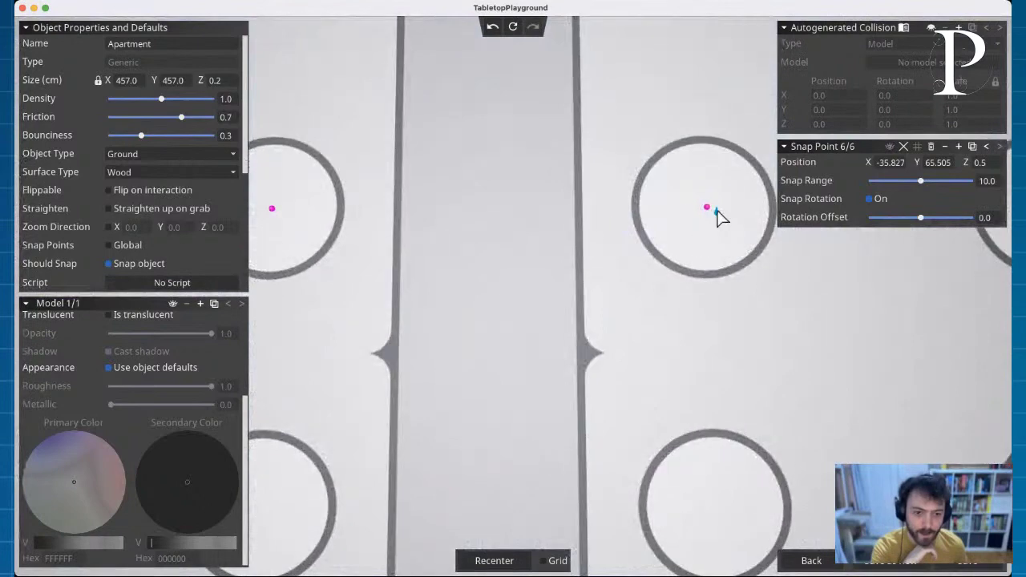
scroll(714, 218, "up", 1)
key("d")
key("w")
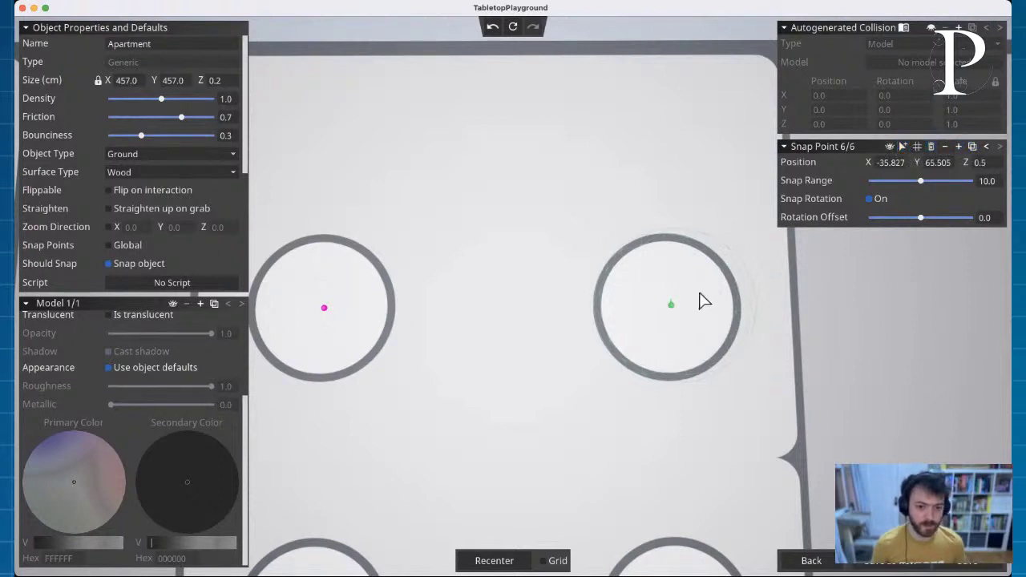
left_click_drag(676, 309, 669, 305)
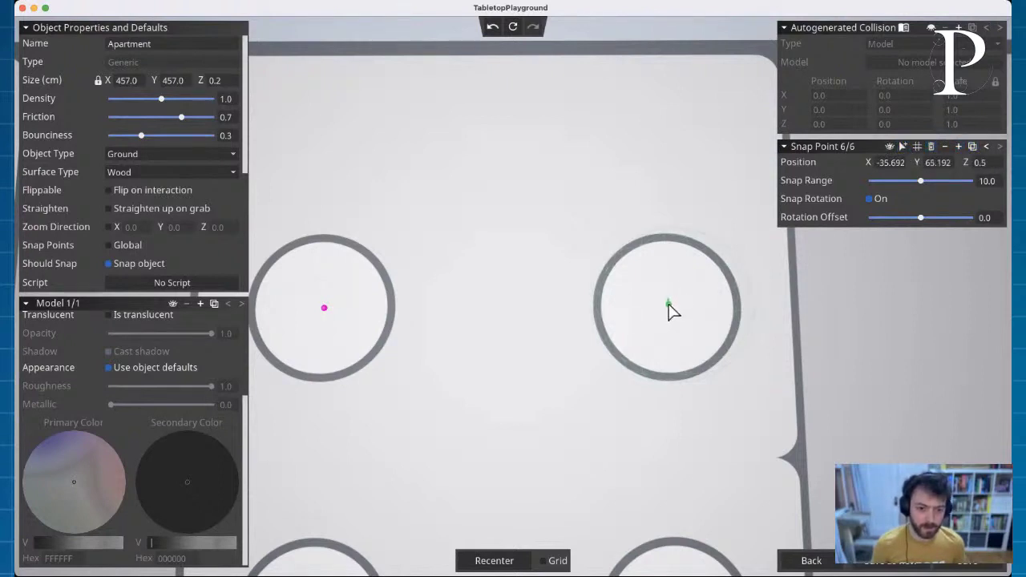
key("d")
key("a")
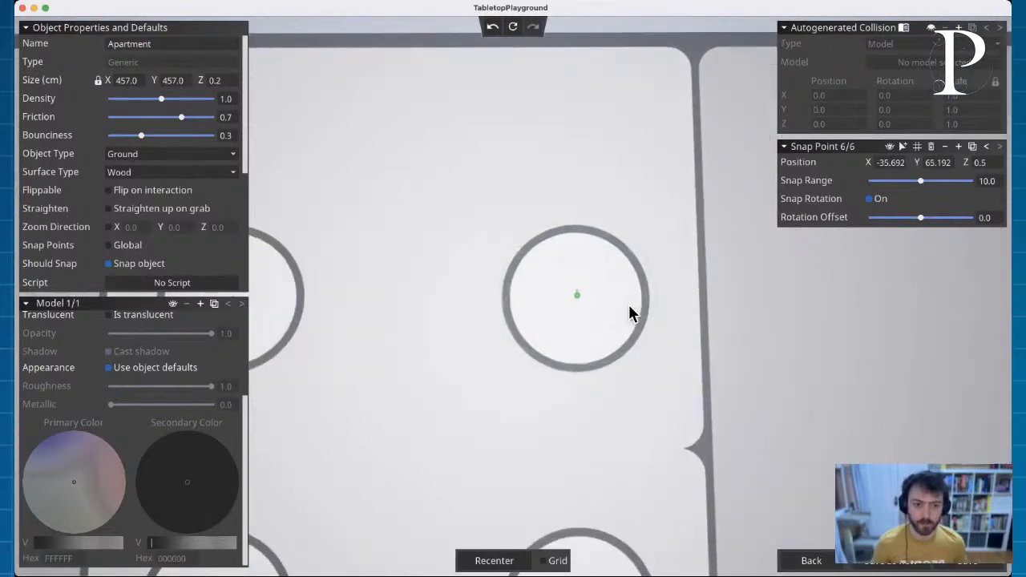
left_click(904, 147)
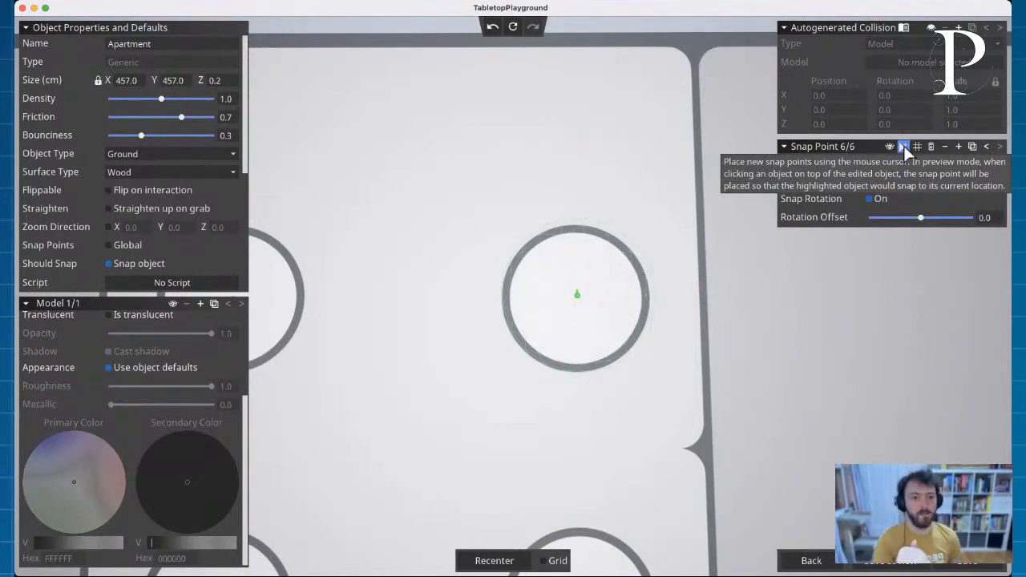
left_click(904, 146)
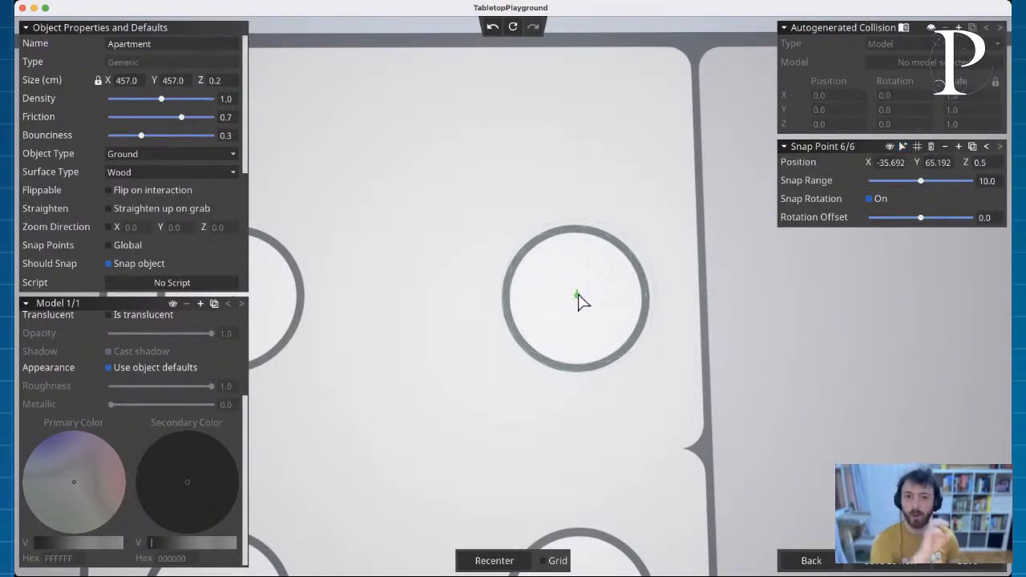
left_click(576, 294)
Step: Turn on snap rotation for the other five row 5 snap points across the three white columns
scroll(567, 291, "down", 2)
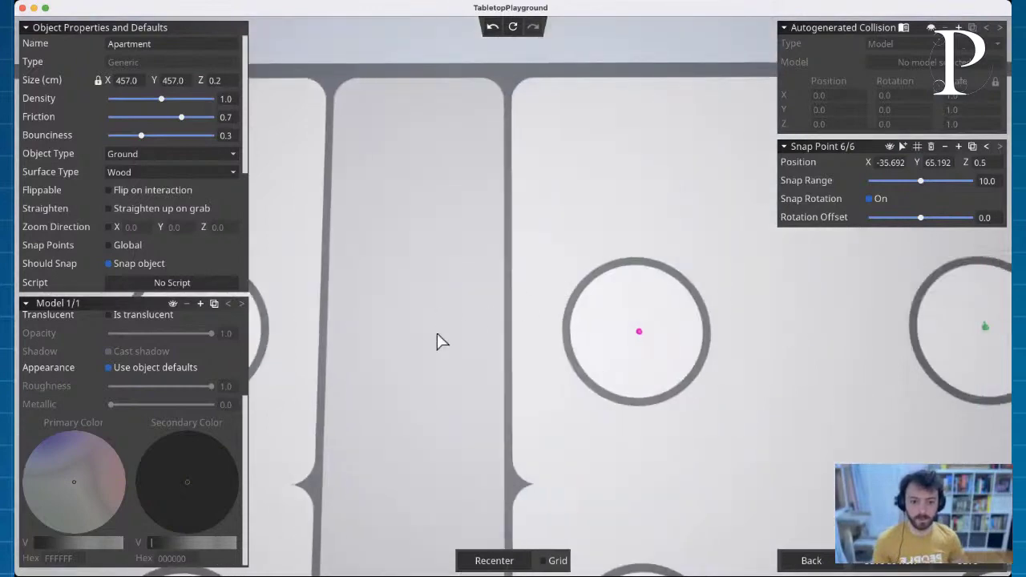
left_click(621, 332)
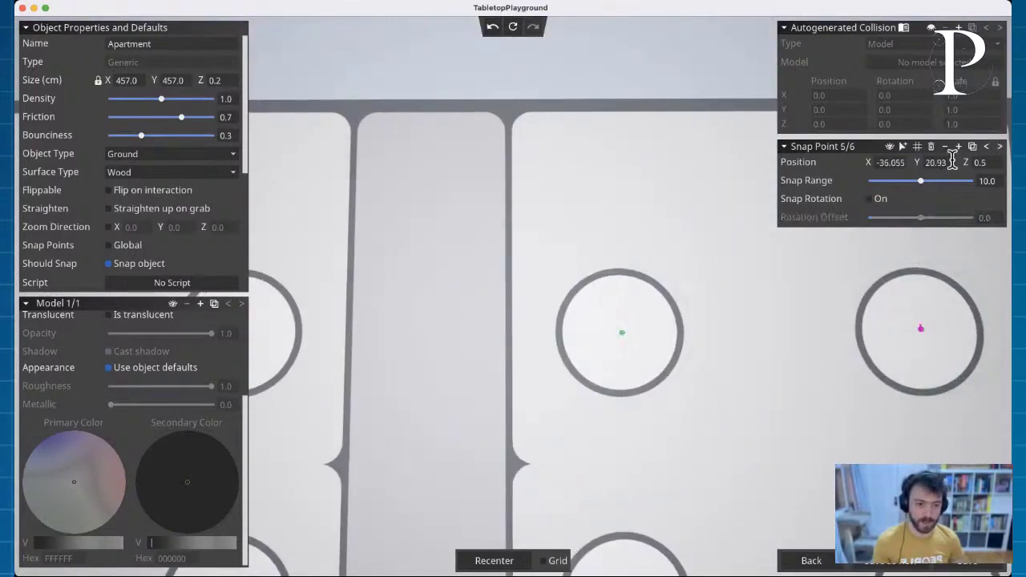
middle_click_drag(607, 259, 665, 252)
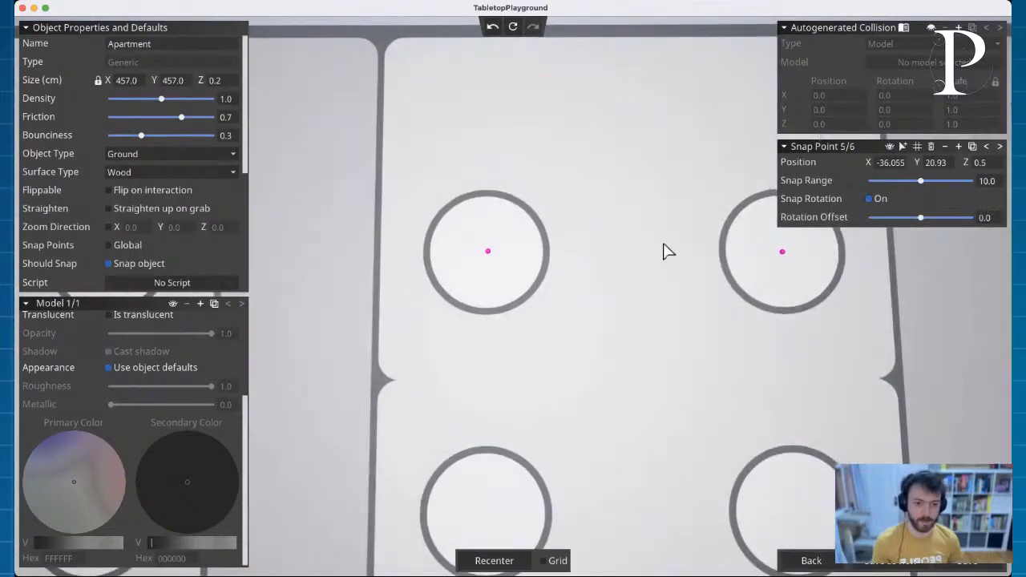
left_click(783, 256)
left_click(870, 198)
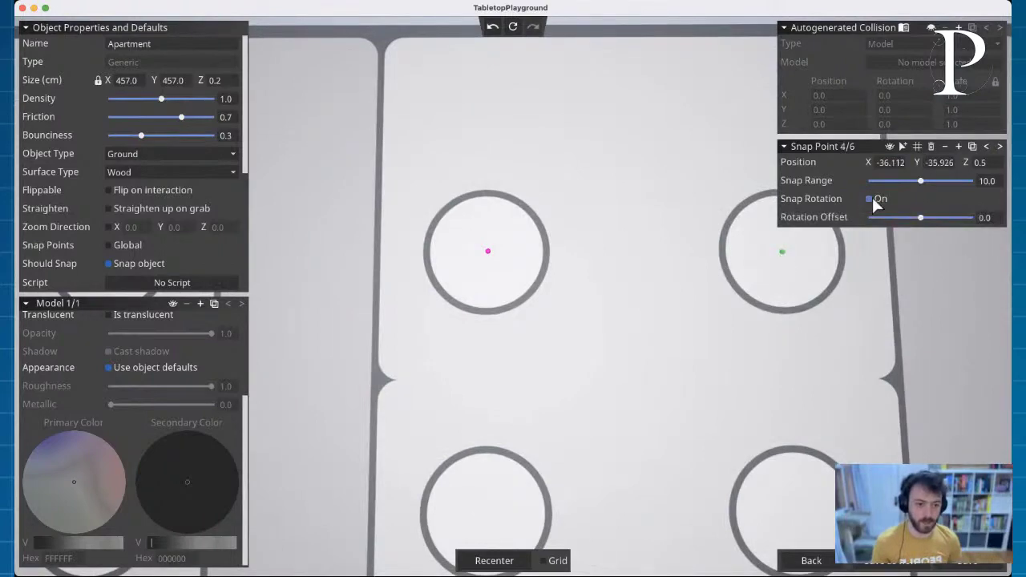
left_click(488, 251)
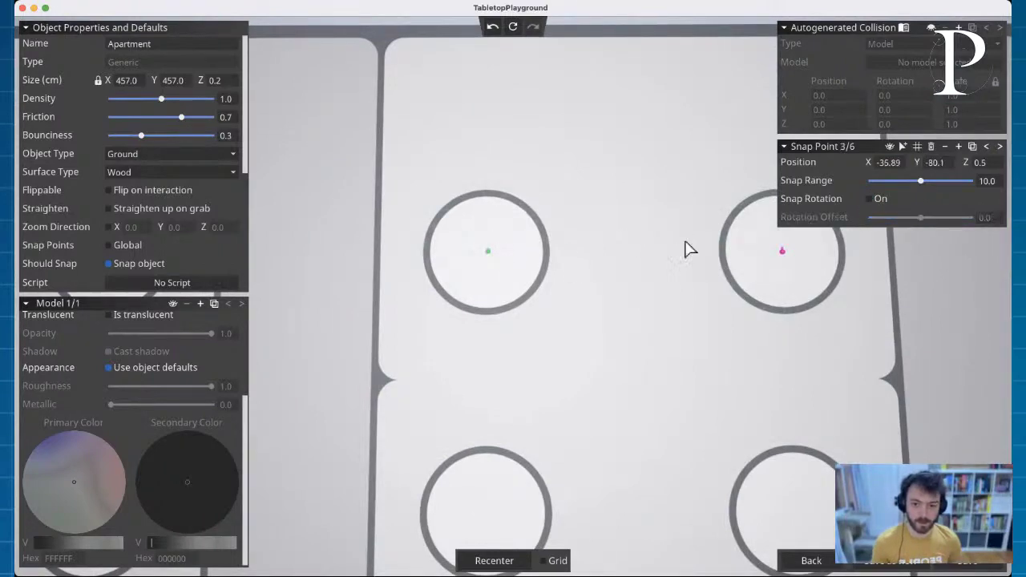
left_click(872, 201)
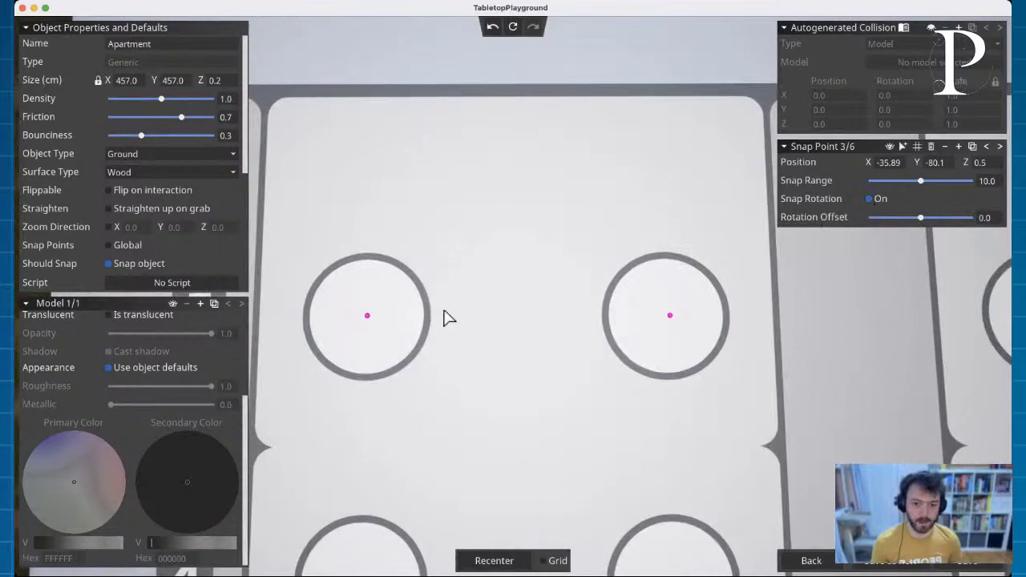
left_click(670, 316)
left_click(870, 198)
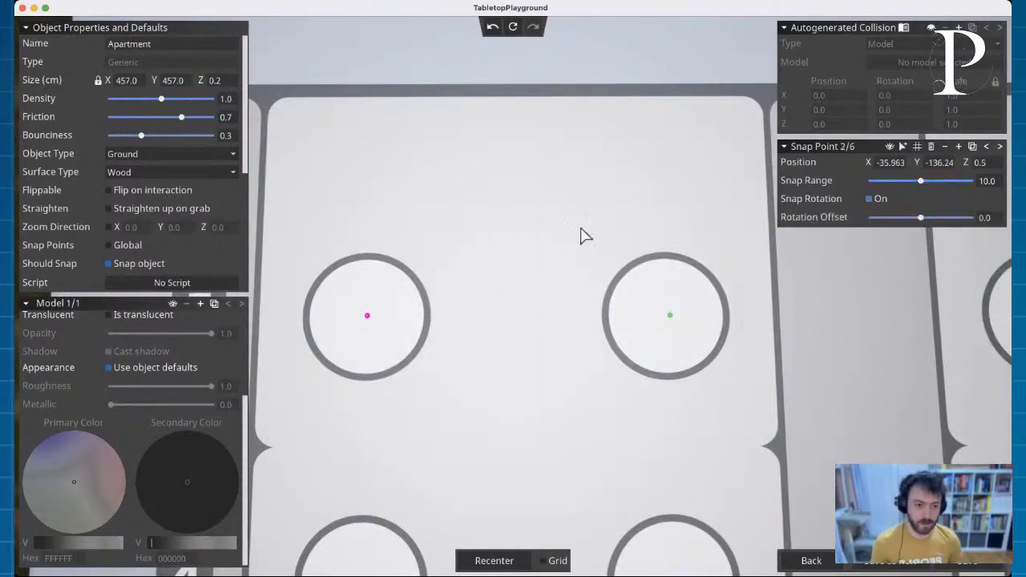
left_click(368, 316)
left_click(876, 200)
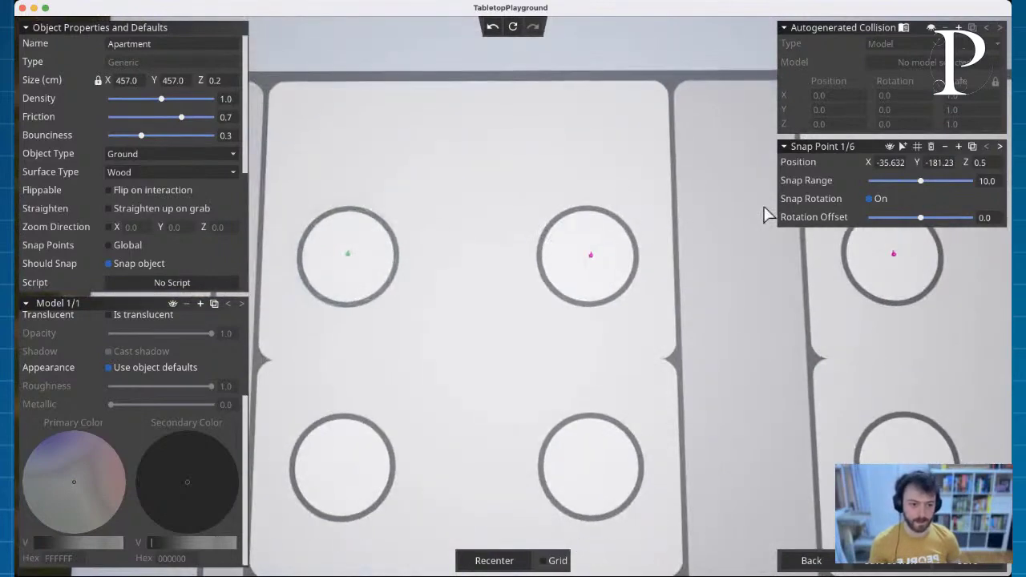
Step: Switch back to placing snap points with the cursor and place one in the arrow track's first circle in the uppermost row
left_click(904, 146)
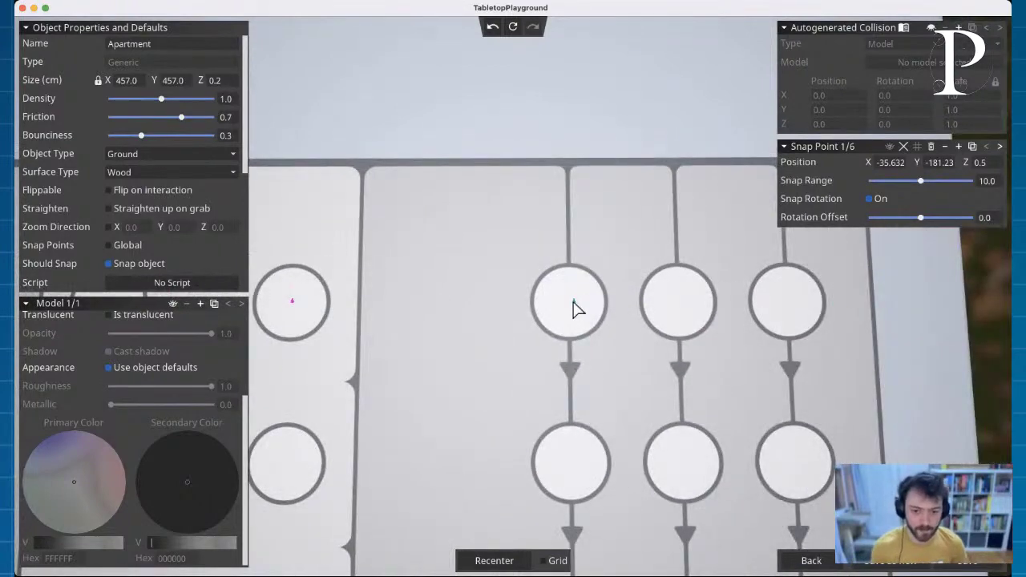
left_click(570, 303)
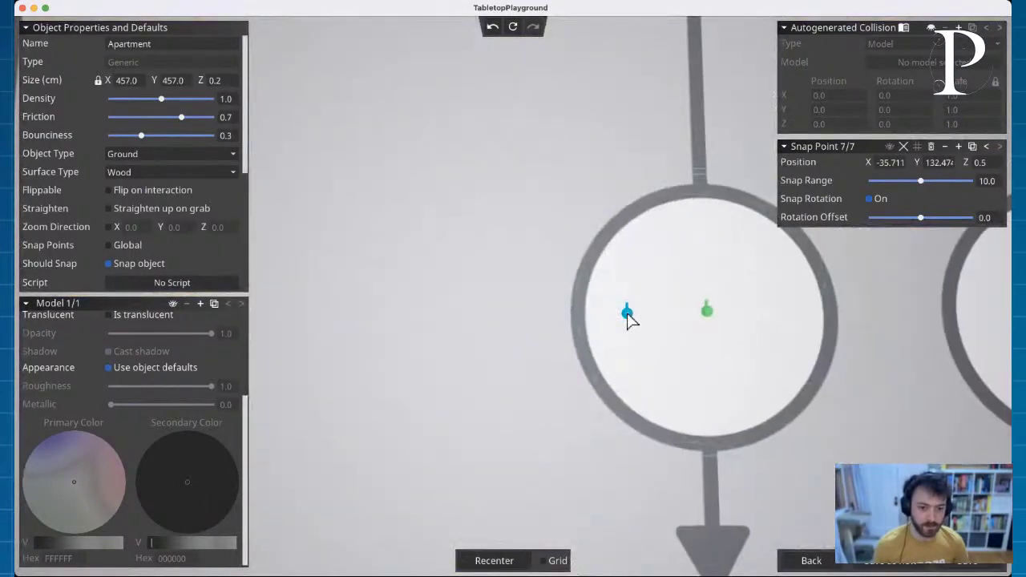
left_click_drag(629, 316, 646, 319)
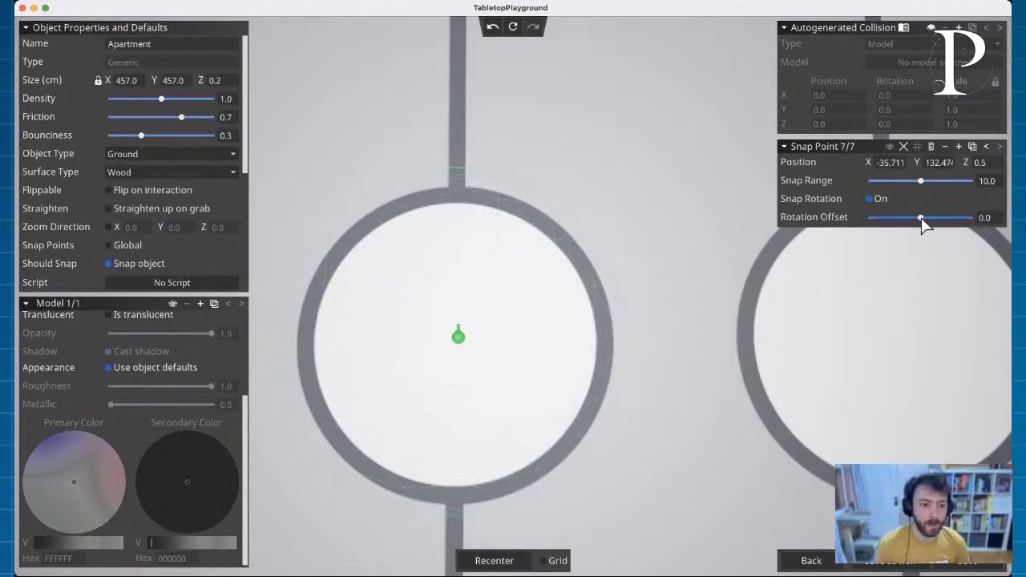
Step: Try a different rotation offset on the track's first snap point and set it back to 0
mouse_move(921, 217)
left_mouse_down()
mouse_move(887, 215)
mouse_move(979, 215)
mouse_move(868, 215)
mouse_move(911, 216)
left_mouse_up()
left_click(994, 218)
type("0")
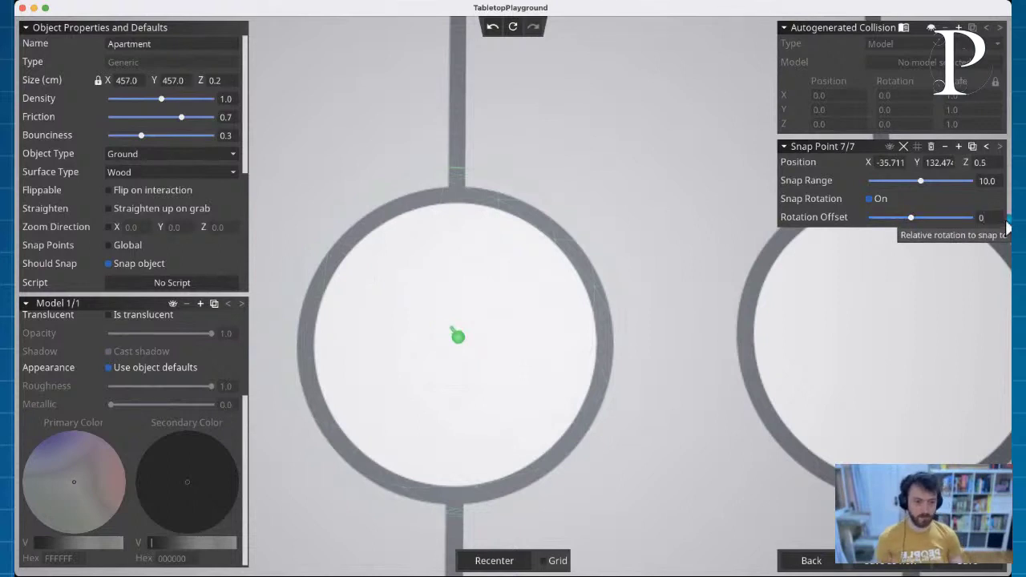
key("Return")
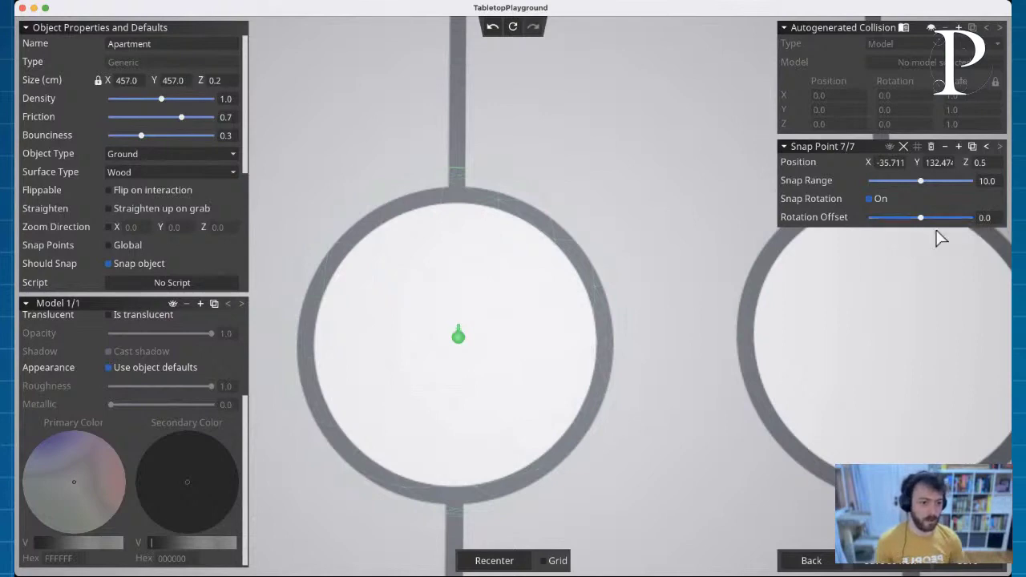
Step: Place snap points in the second and third circles of the arrow track's uppermost row
scroll(926, 345, "down", 10)
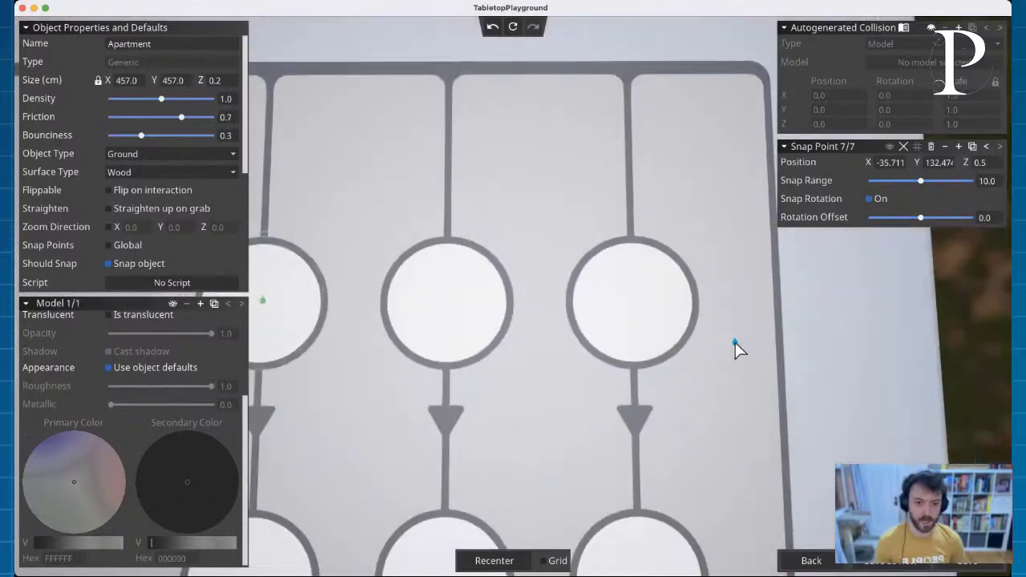
scroll(534, 305, "up", 5)
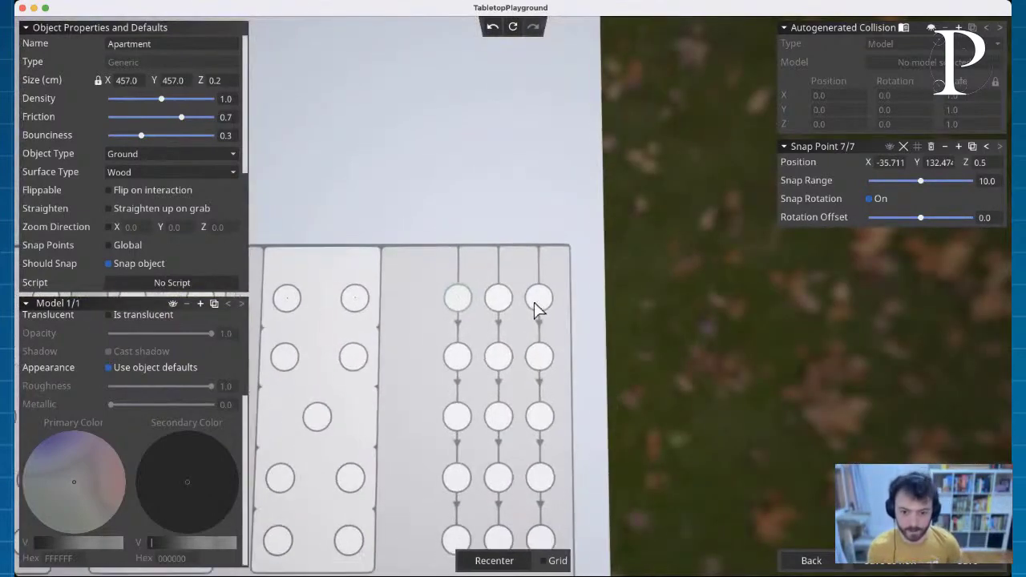
scroll(489, 308, "up", 2)
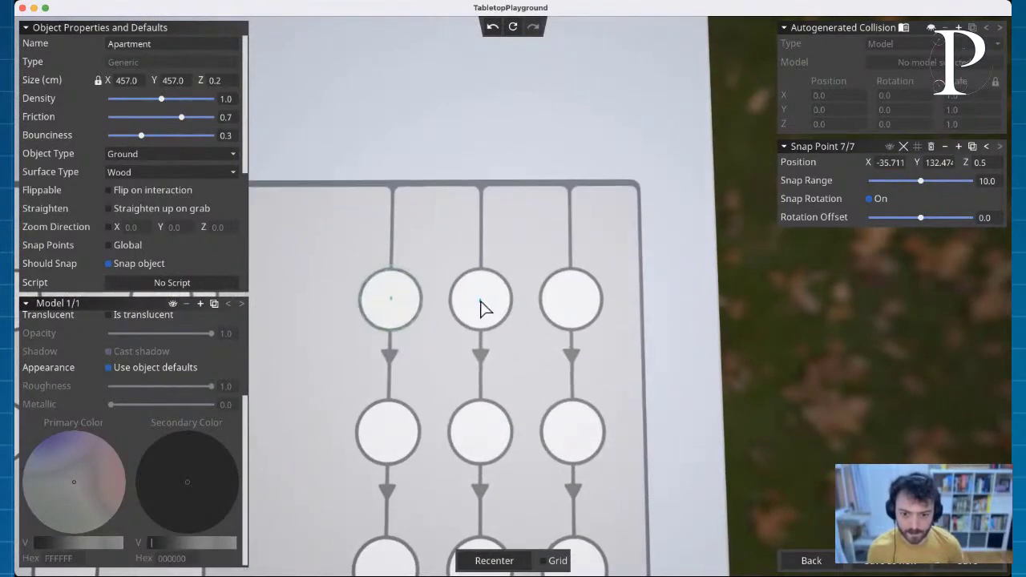
left_click(481, 300)
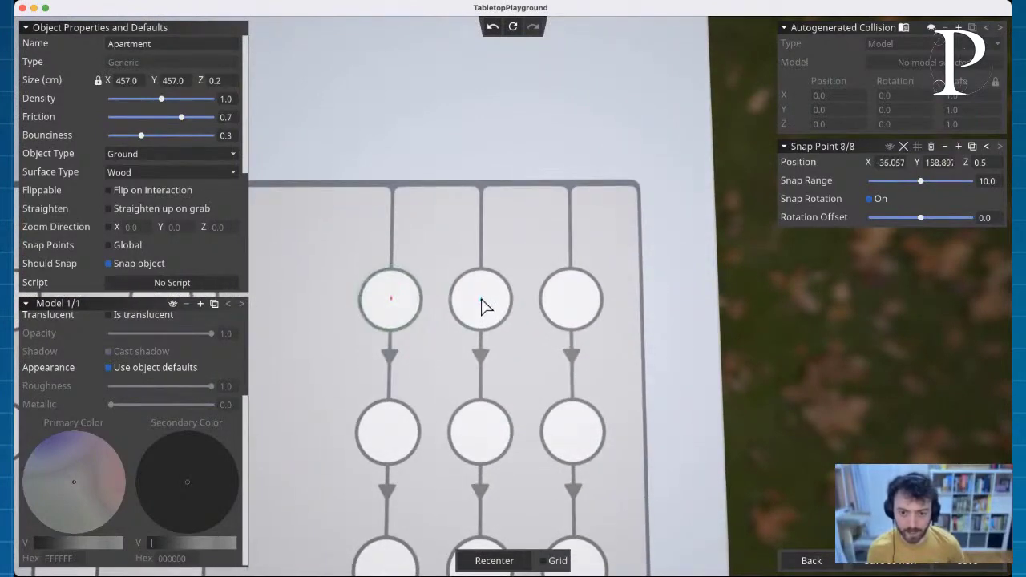
left_click(572, 302)
Step: Place snap points in all three circles of the arrow track's second row
key("s")
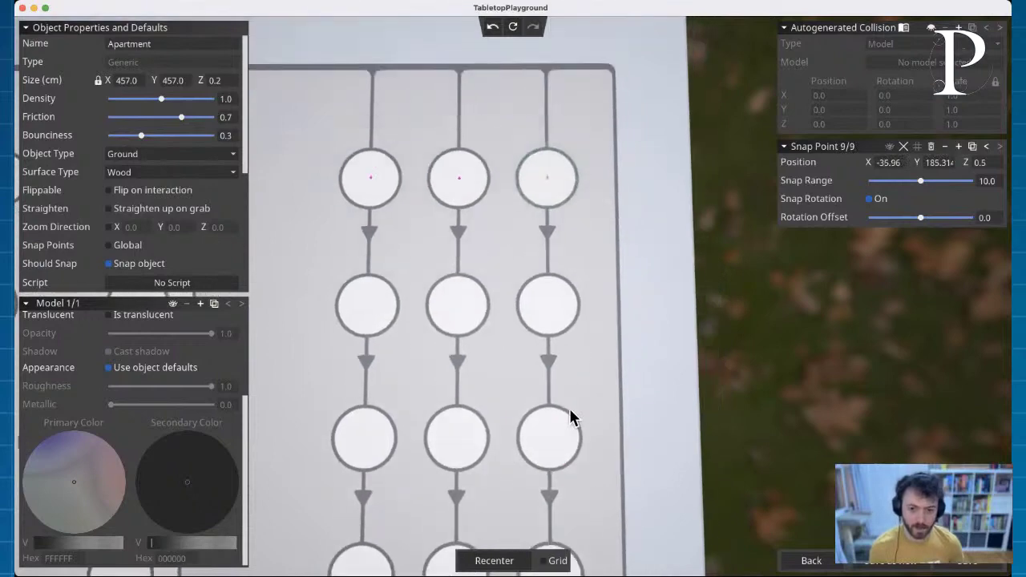
left_click(549, 305)
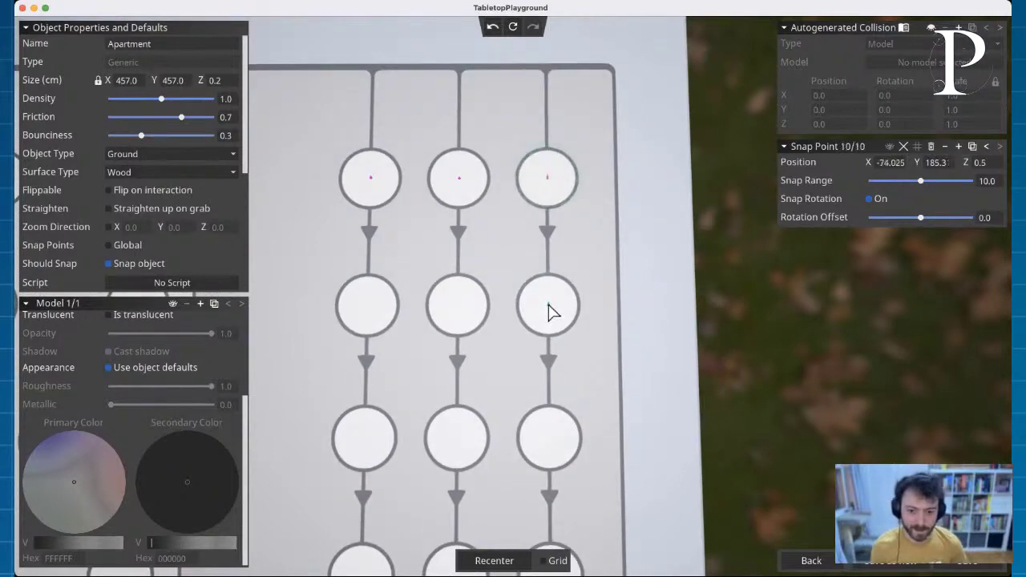
left_click(458, 307)
left_click(366, 306)
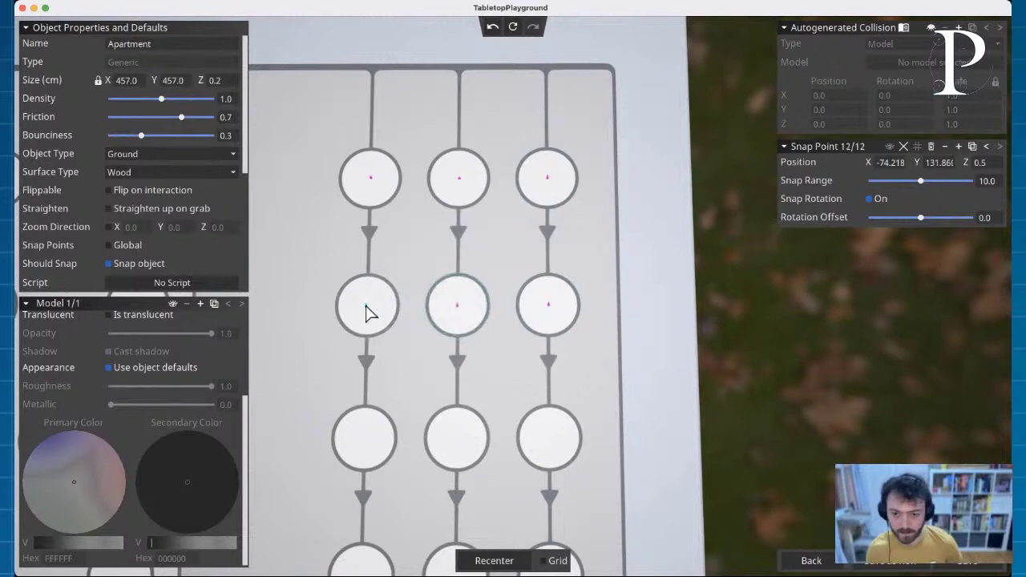
Step: Place snap points in all three circles of the arrow track's third row
left_click(366, 444)
left_click(460, 447)
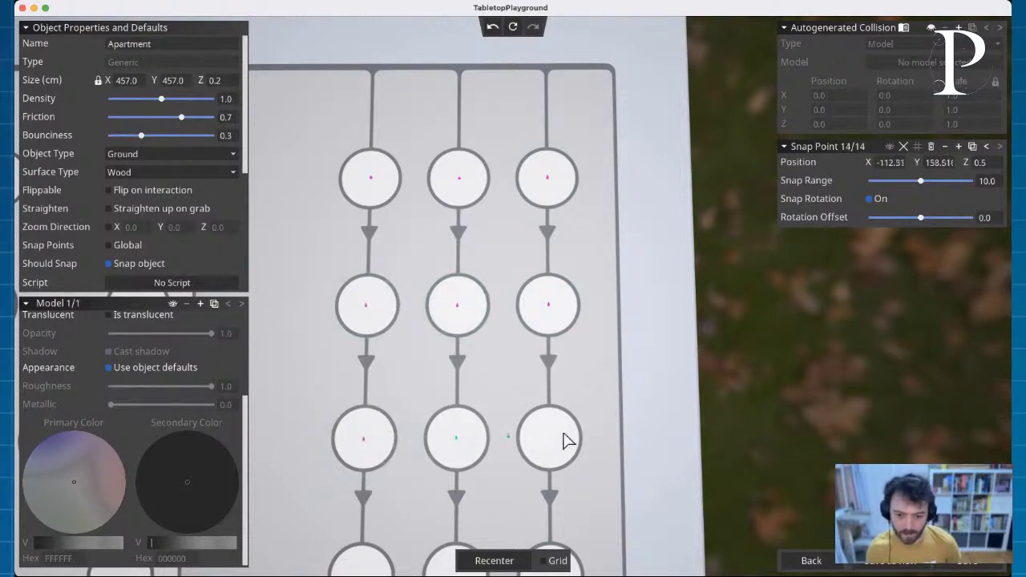
left_click(555, 441)
Step: Place snap points in all circles of the arrow track's fourth and fifth rows
key("s")
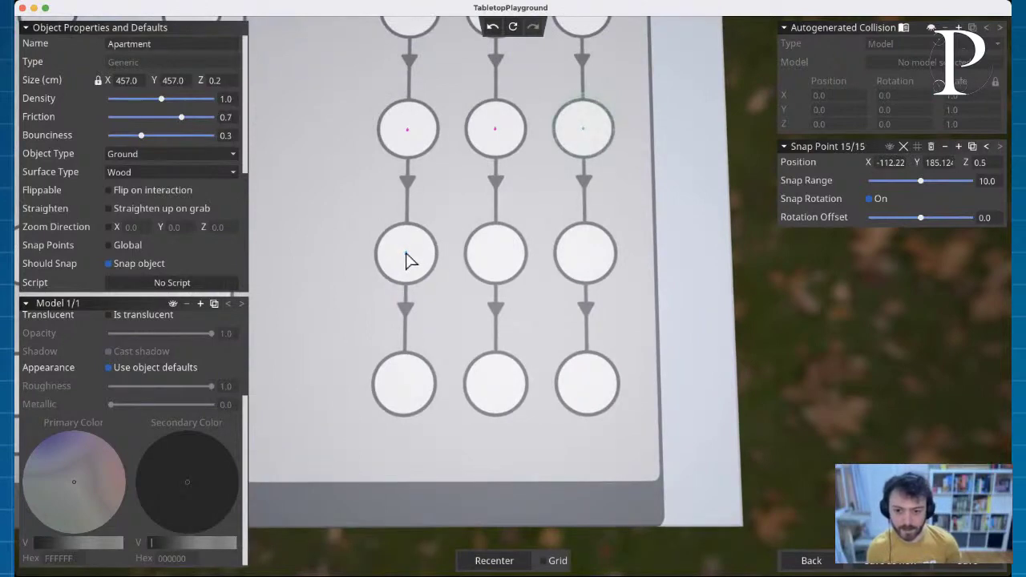
left_click(405, 255)
left_click(496, 255)
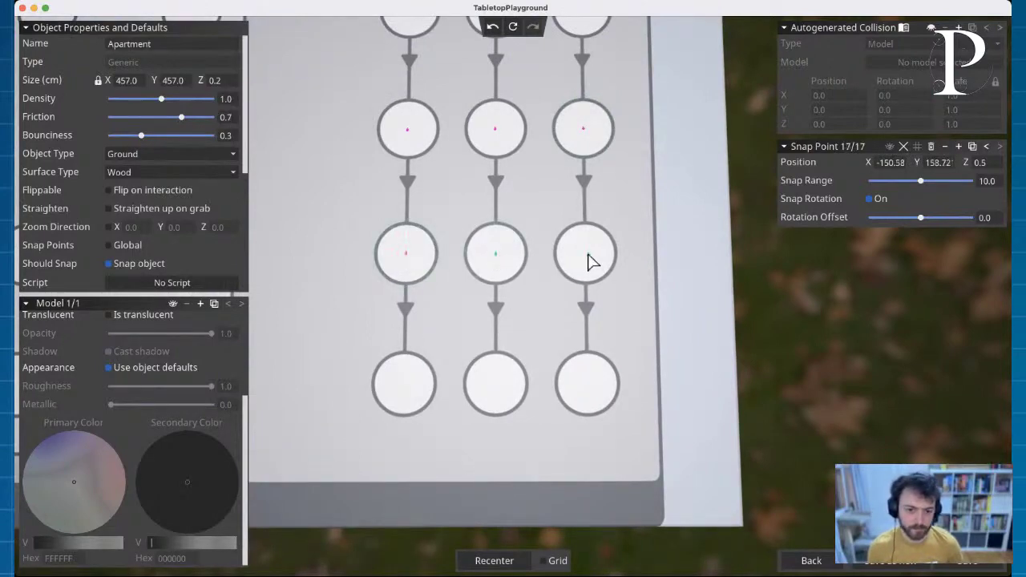
left_click(588, 386)
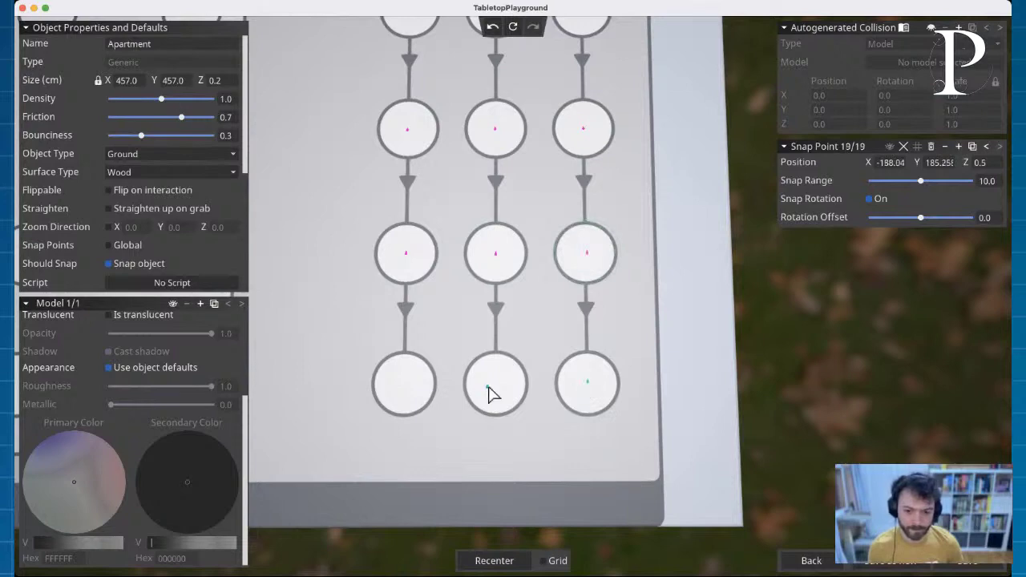
left_click(497, 388)
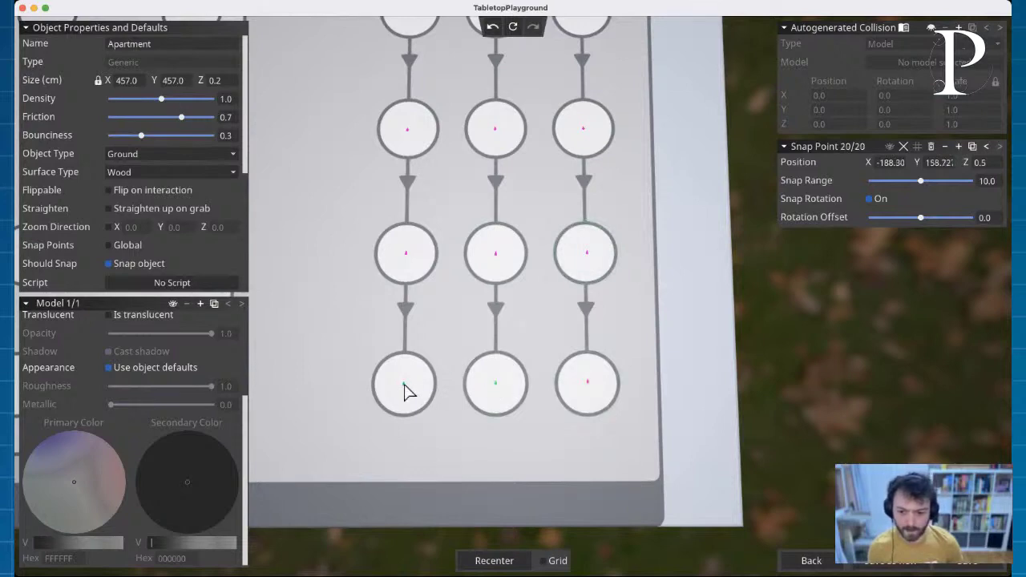
left_click(404, 392)
Step: Place snap points in the four circles of the two lowest rows of the white column nearest the arrow track
key("a")
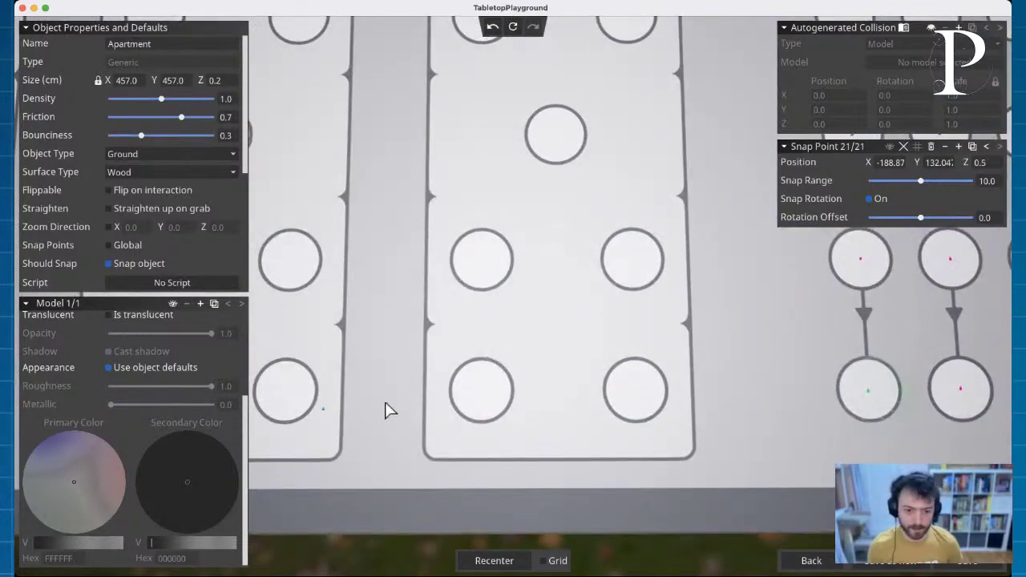
left_click(636, 391)
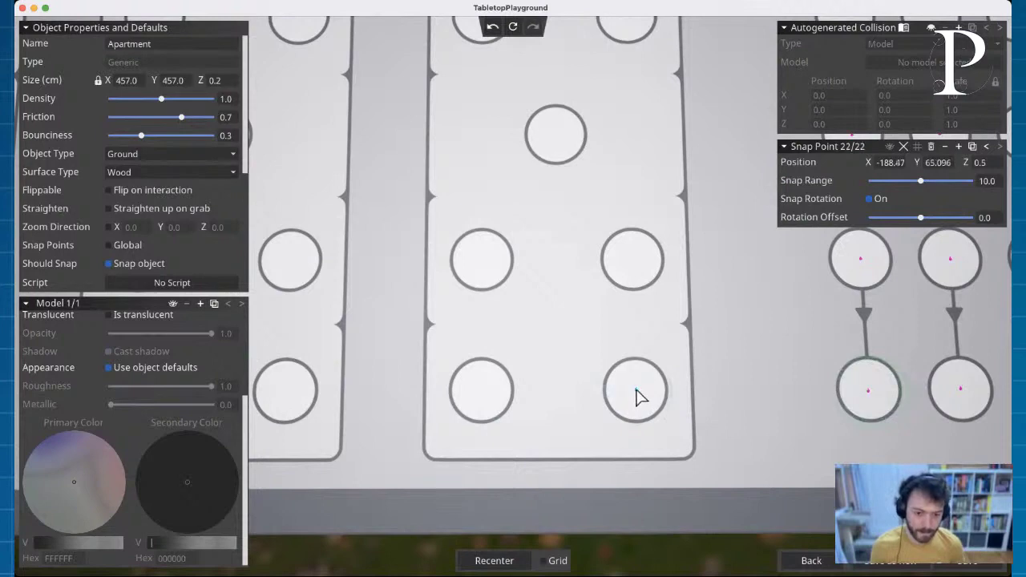
left_click(482, 392)
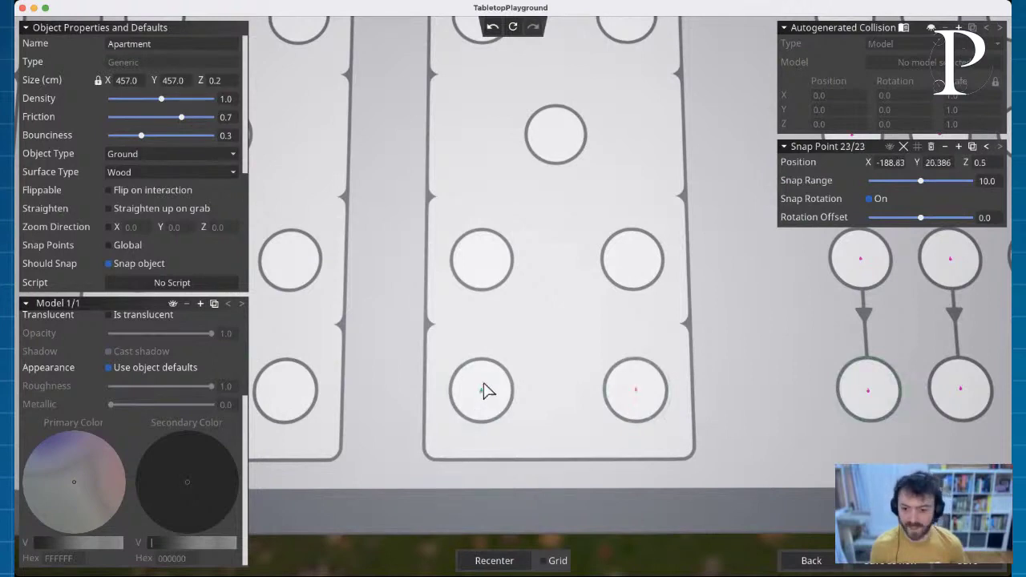
left_click(481, 259)
left_click(637, 266)
Step: Place snap points in the single row 3 circle and both row 4 circles of the column nearest the arrow track
key("w")
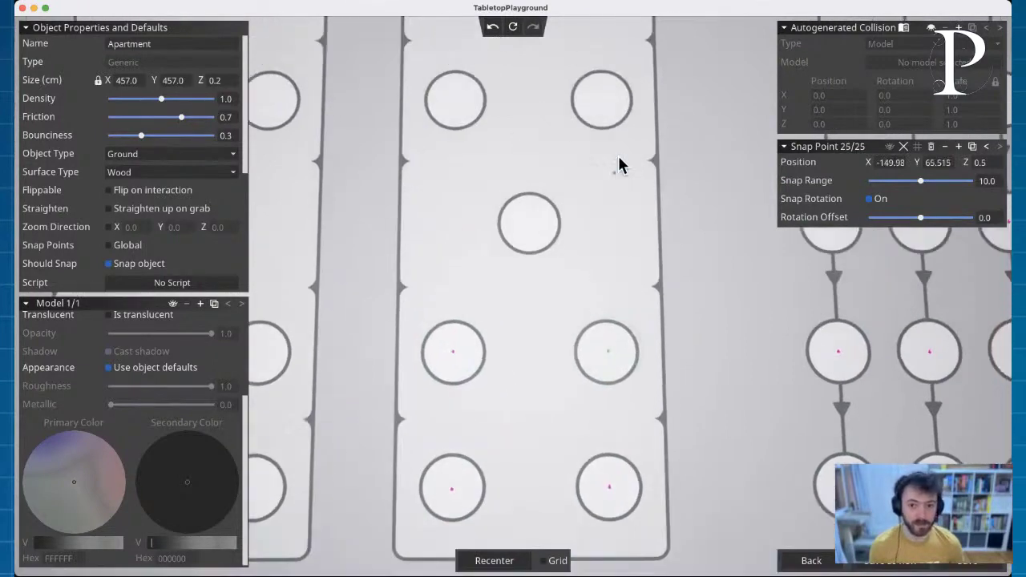
left_click(515, 412)
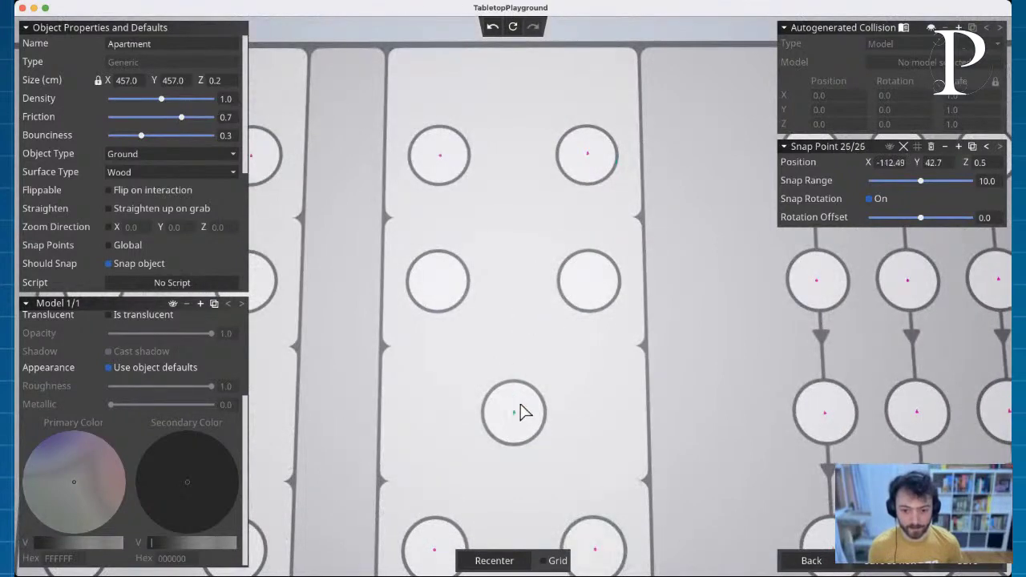
left_click(595, 278)
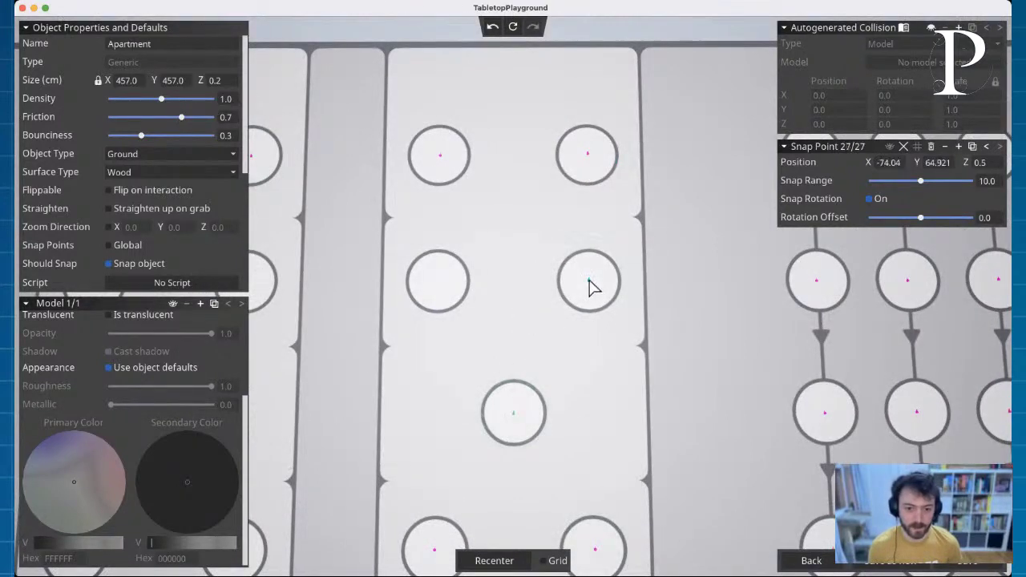
left_click(438, 283)
Step: Place snap points in both row 4 circles and the row 3 circle of the middle white column
key("w")
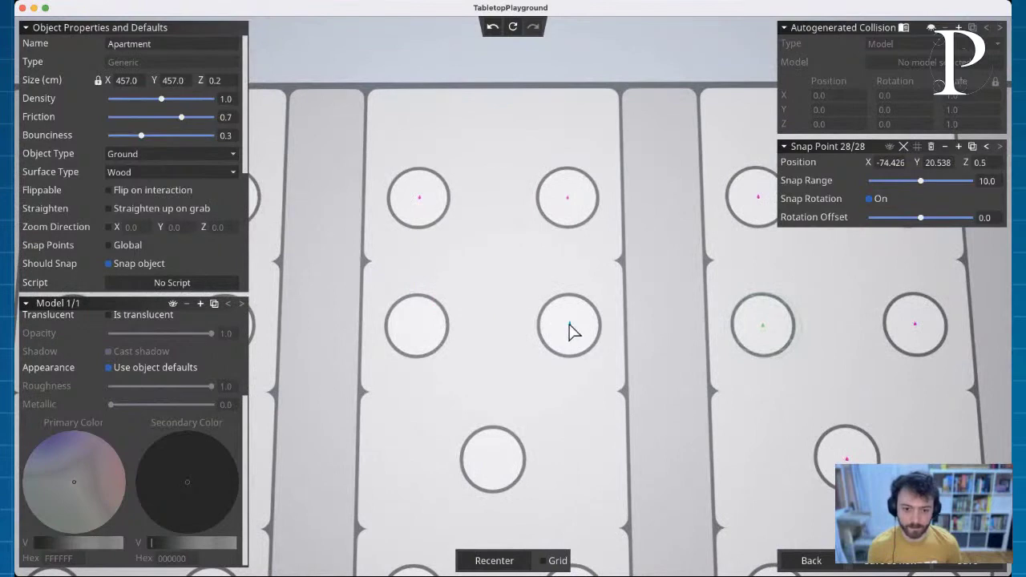
left_click(570, 326)
left_click(416, 327)
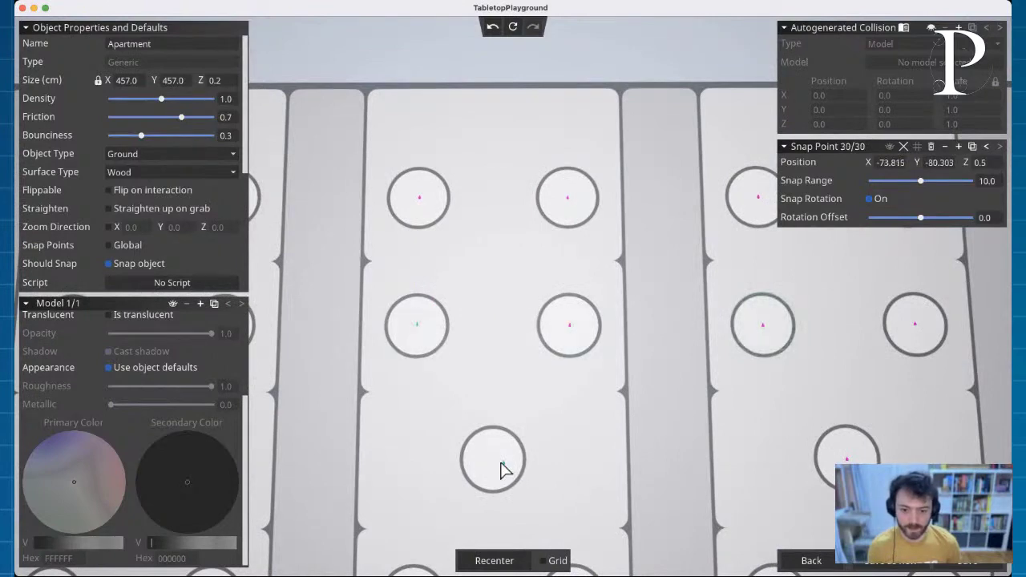
Step: Place snap points in the four circles of the middle white column's two lowest rows
key("w")
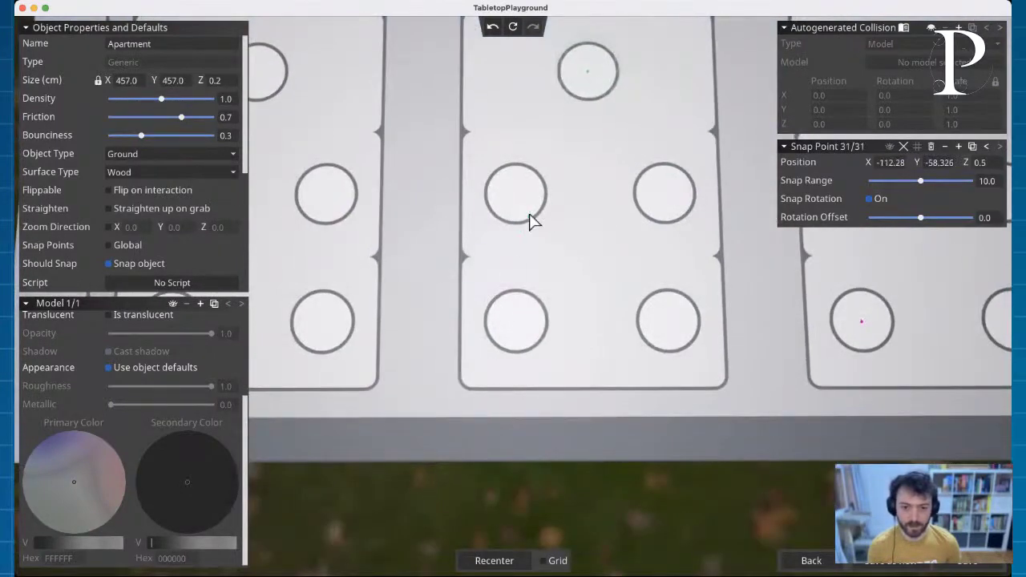
left_click(518, 195)
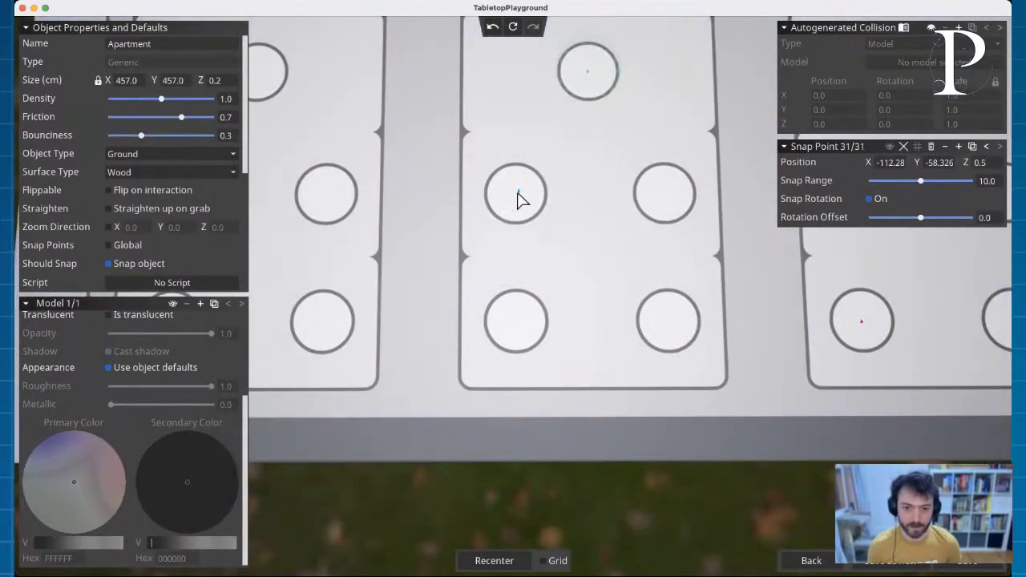
left_click(665, 195)
left_click(513, 328)
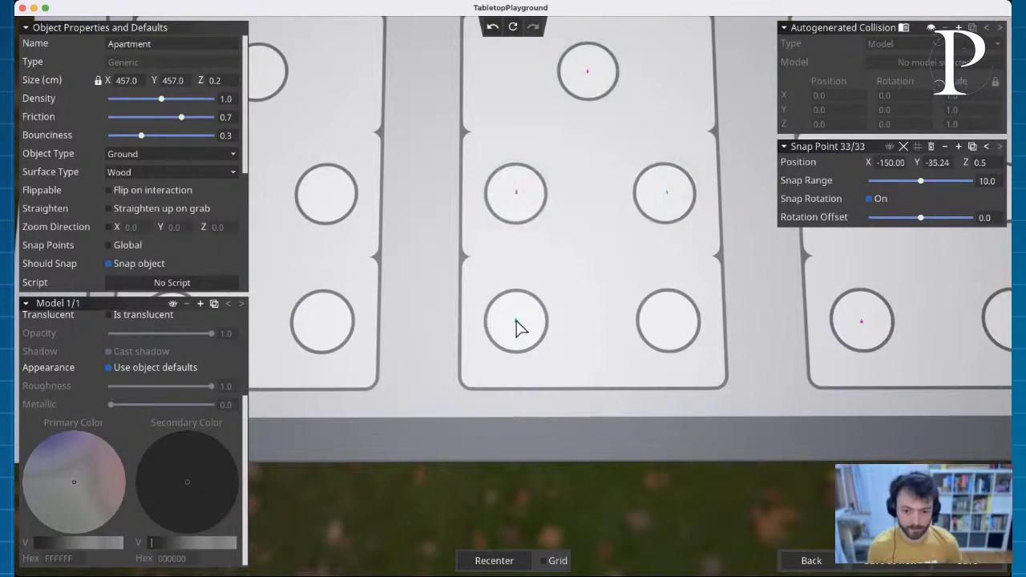
left_click(516, 327)
left_click(671, 328)
Step: Place snap points in the four circles of the two lowest rows of the white column beside the row numbers
key("a")
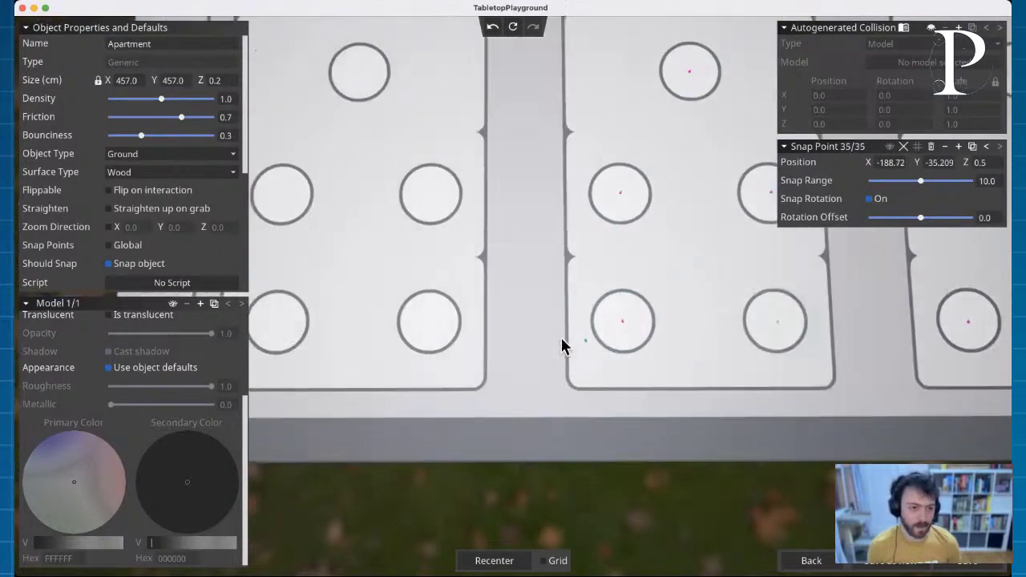
left_click(617, 338)
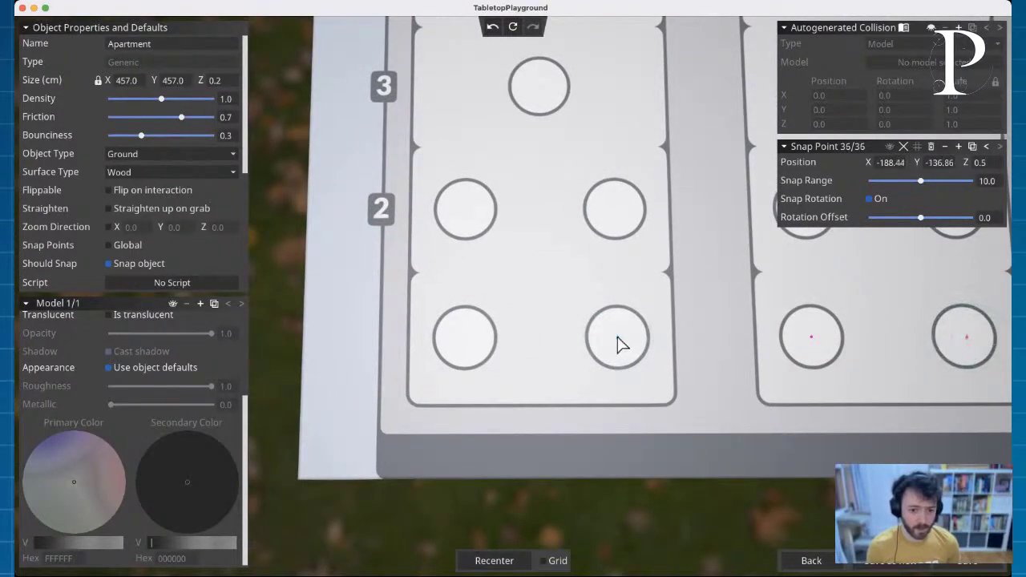
left_click(464, 337)
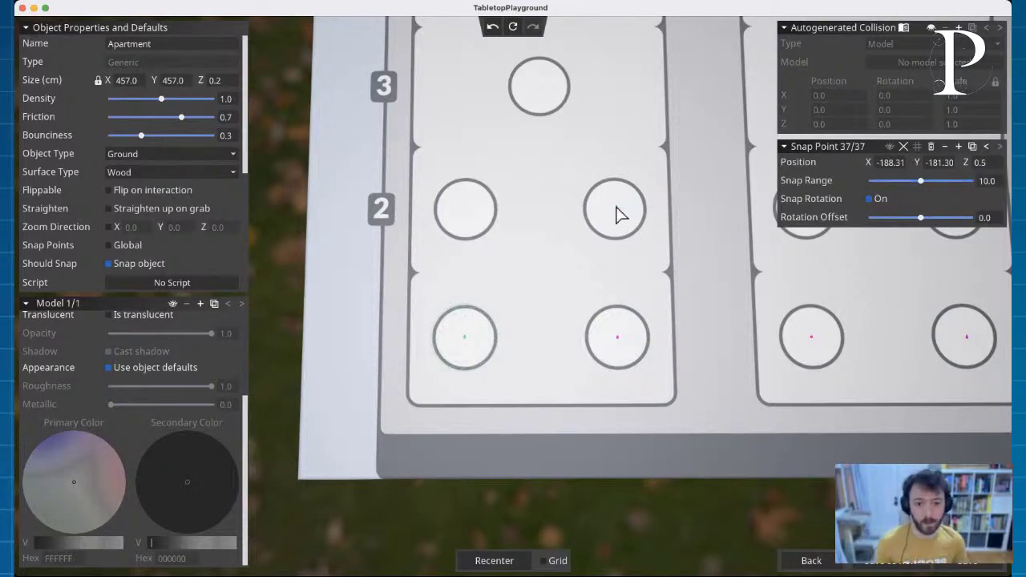
left_click(465, 209)
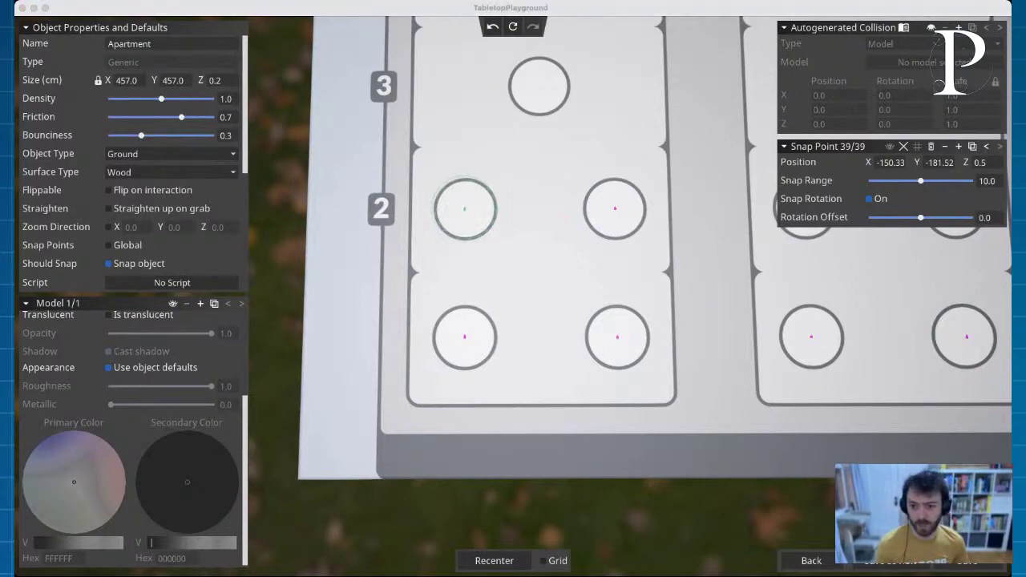
Step: Place snap points in the row 3 circle and both row 4 circles of the column beside the row numbers
left_click(32, 531)
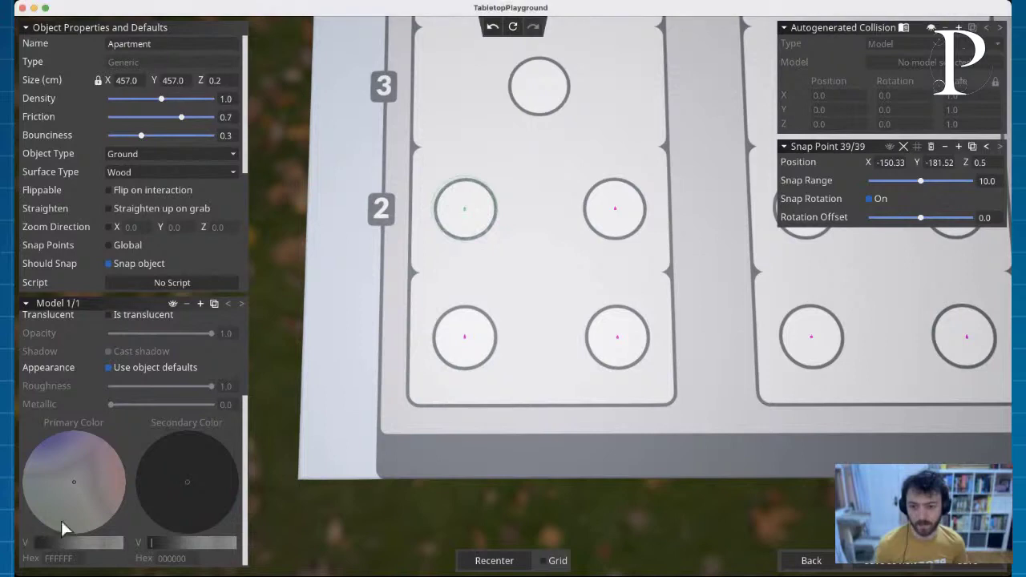
key("w")
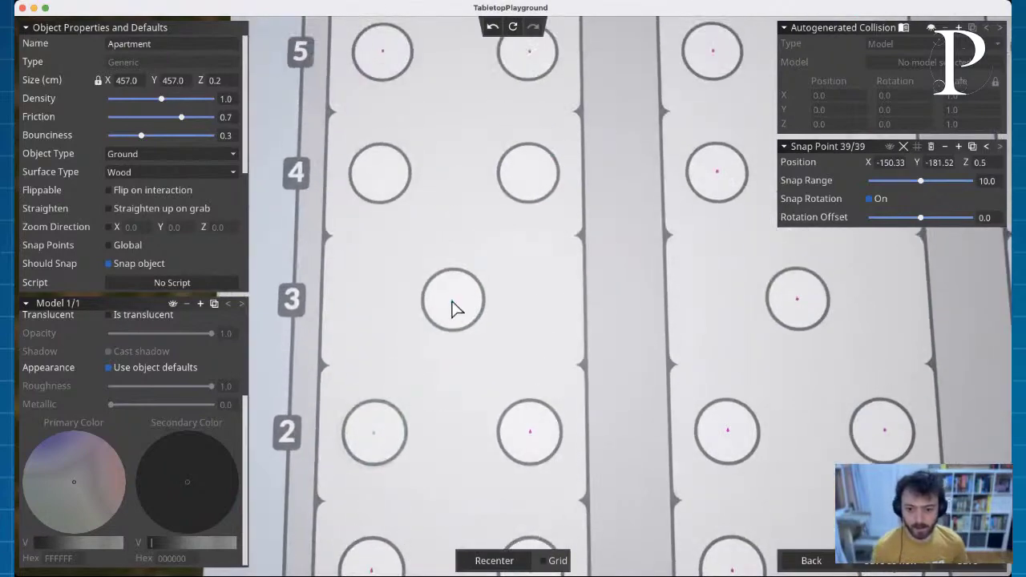
left_click(454, 303)
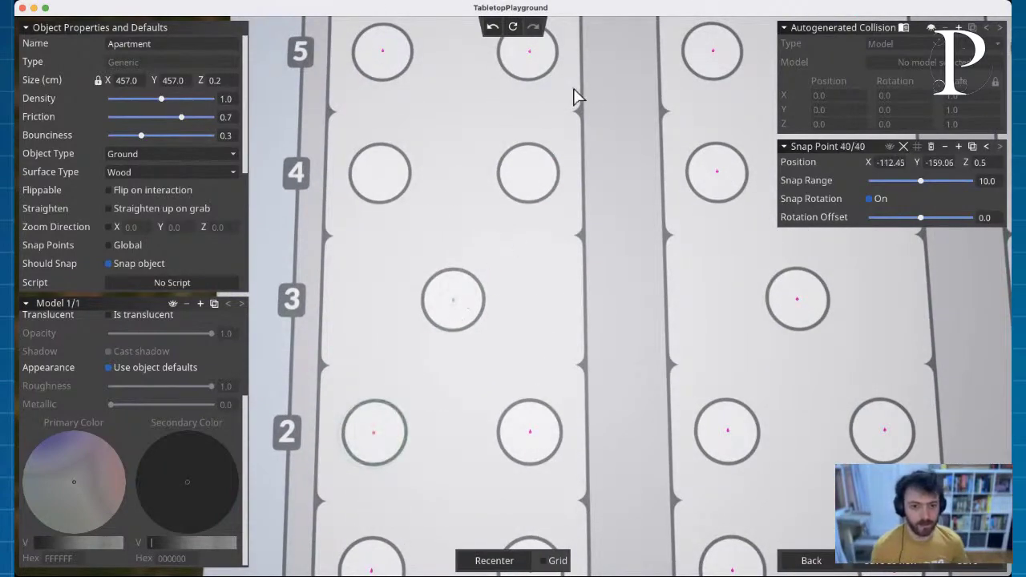
left_click(528, 174)
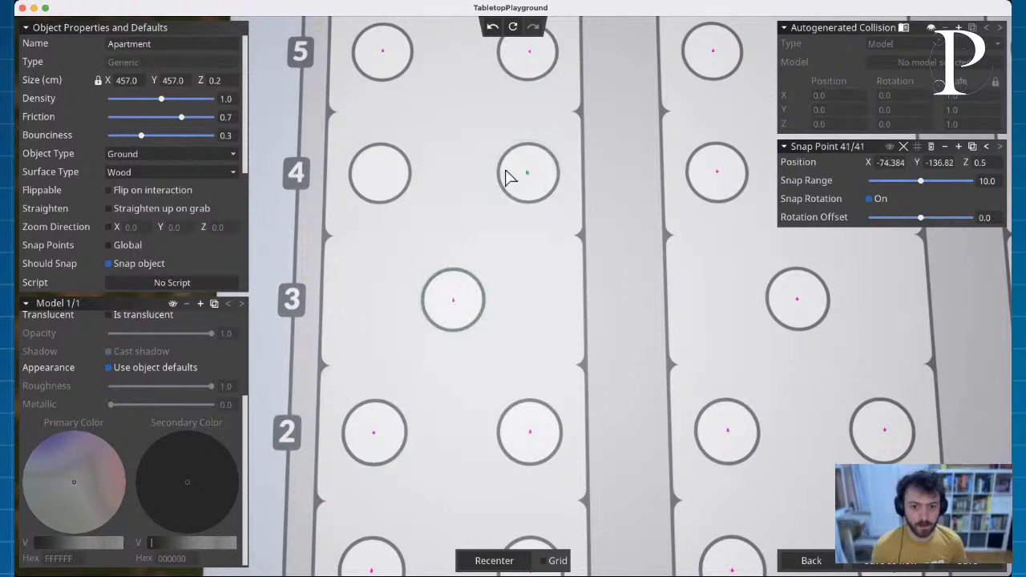
left_click(378, 174)
Step: Set the Apartment board's X size to 45.7 cm with its proportions locked
key("w")
key("w")
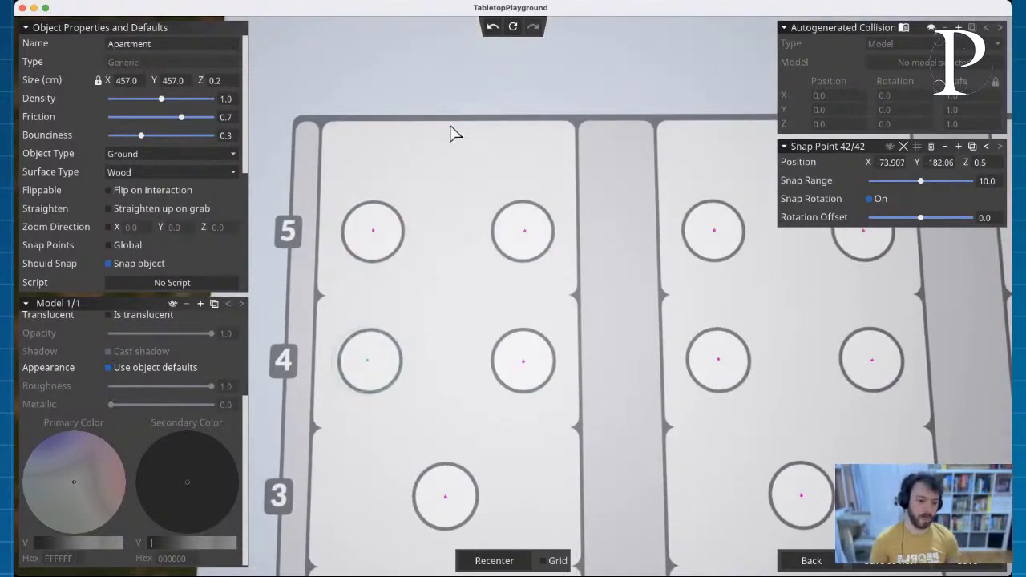
scroll(451, 135, "down", 5)
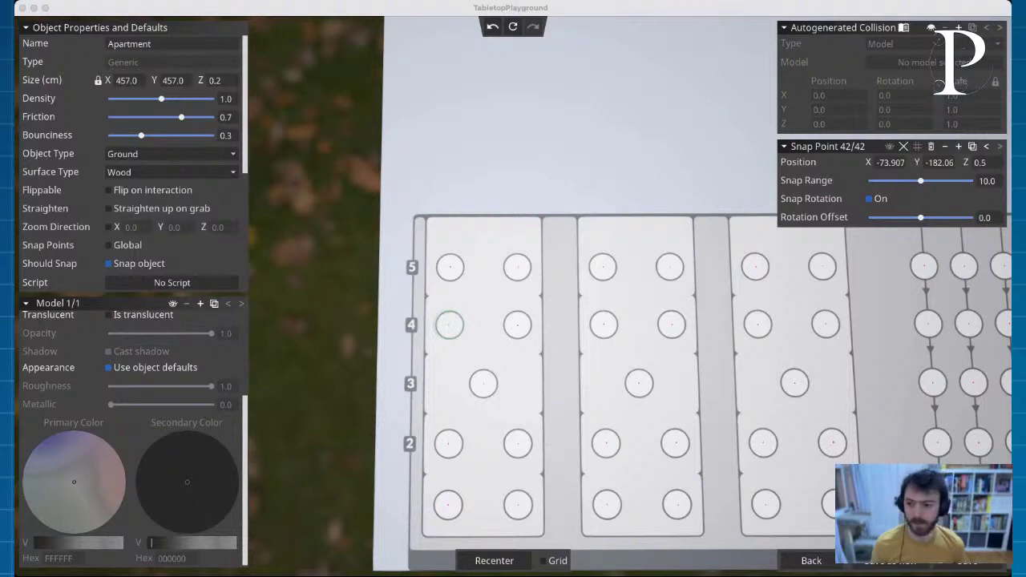
left_click(22, 436)
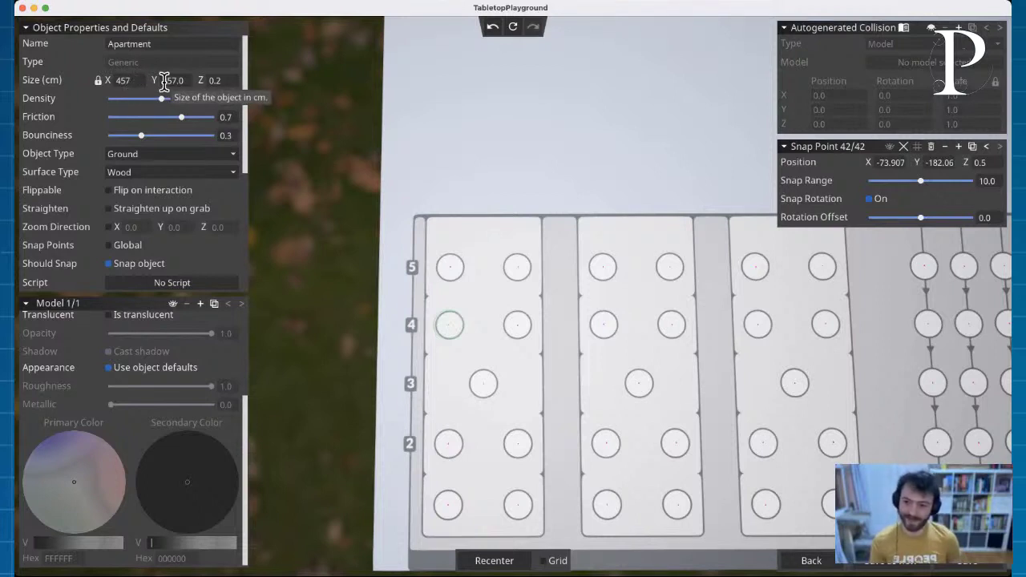
key("Return")
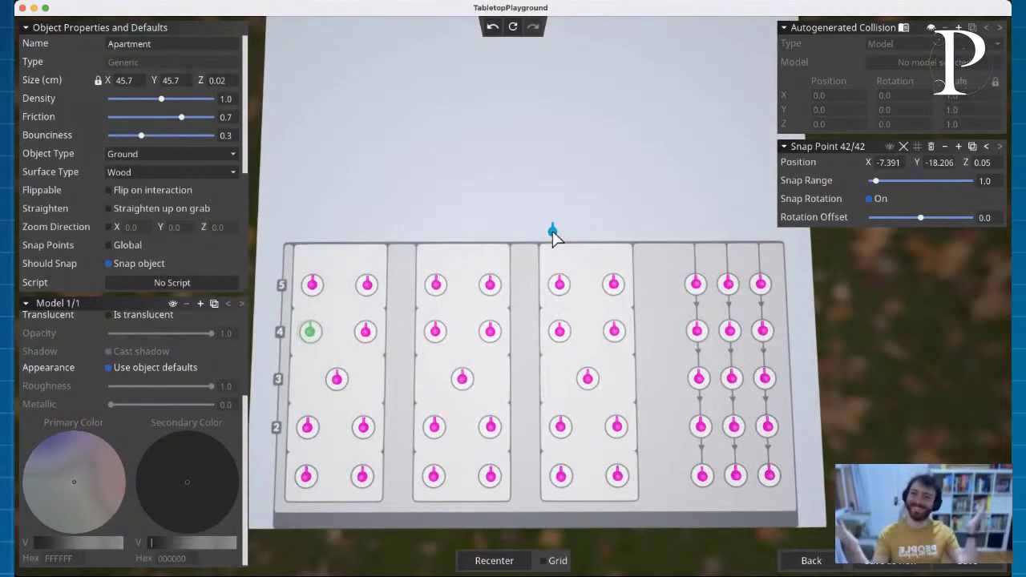
left_click_drag(553, 233, 550, 228)
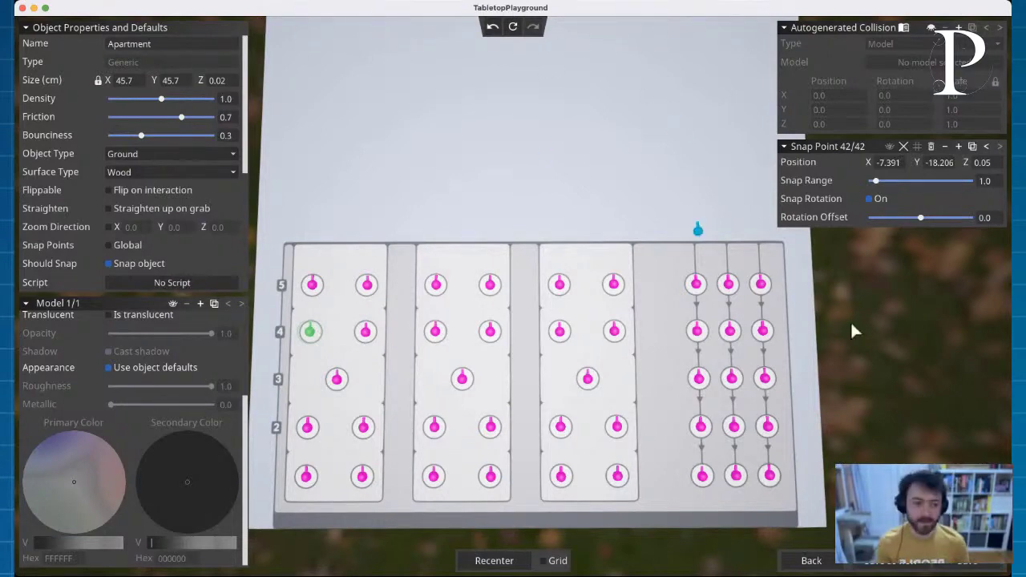
Step: Return to the package's object list and move the Apartment object into the Boards folder
left_click(812, 560)
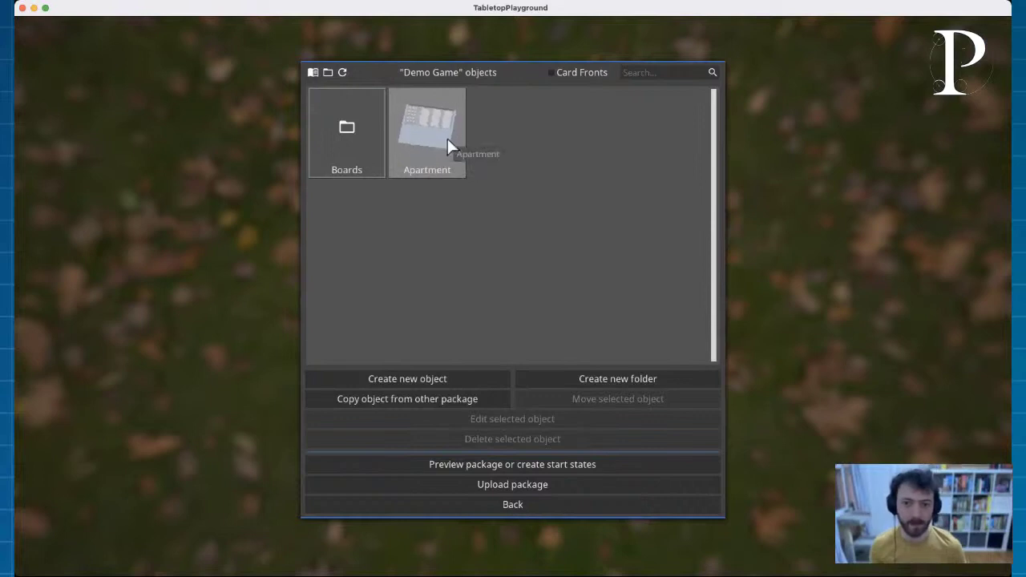
left_click(416, 135)
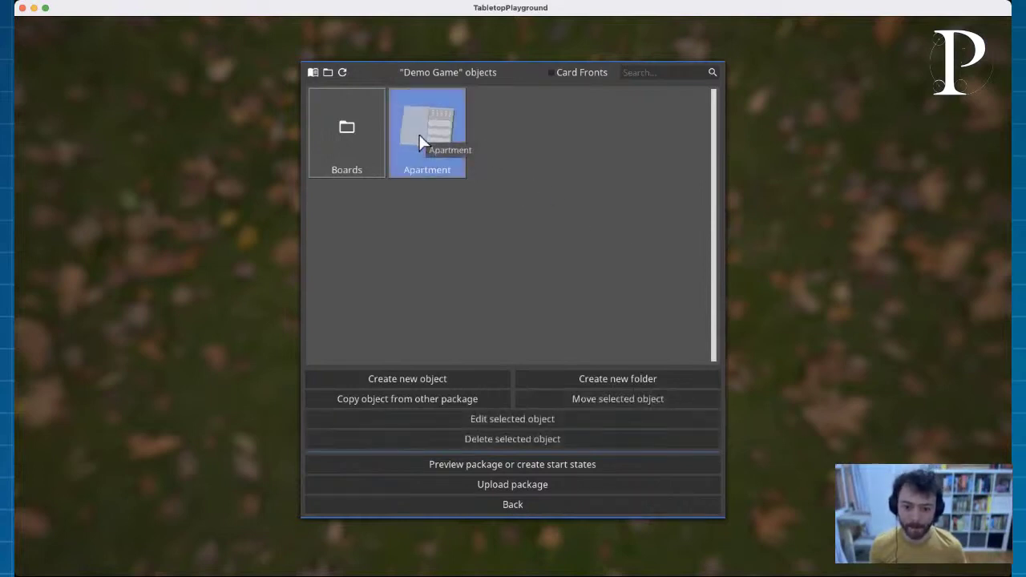
left_click(640, 401)
left_click(355, 198)
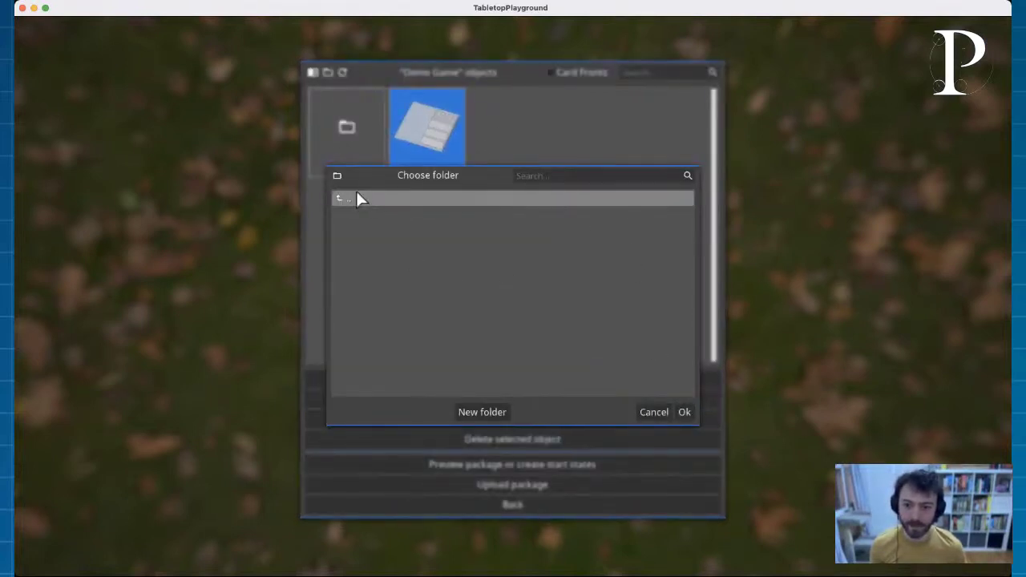
left_click(685, 412)
Step: Check the contents of the Boards folder and the top-level object list, and select the Apartment object inside Boards
double_click(363, 141)
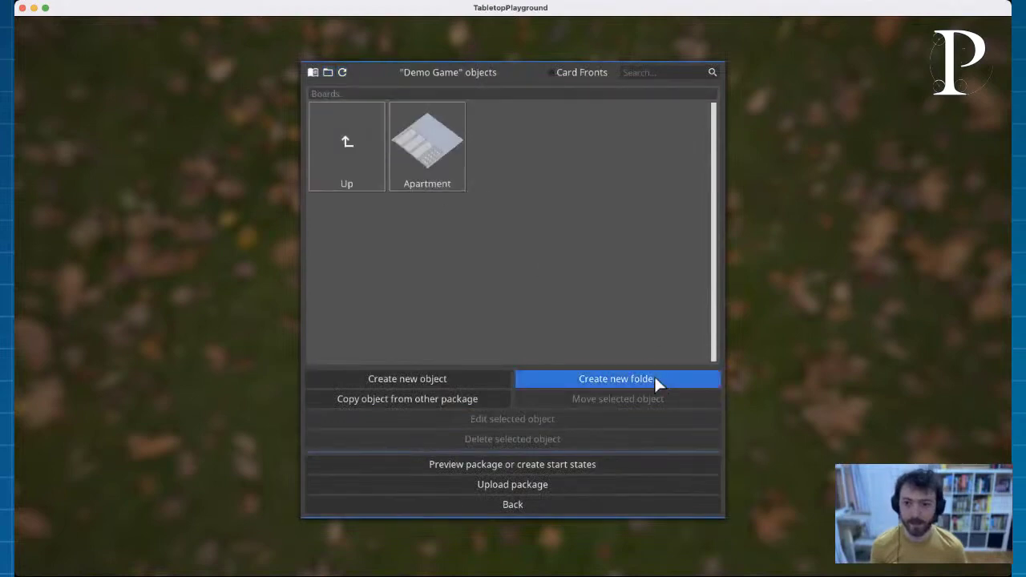
double_click(368, 142)
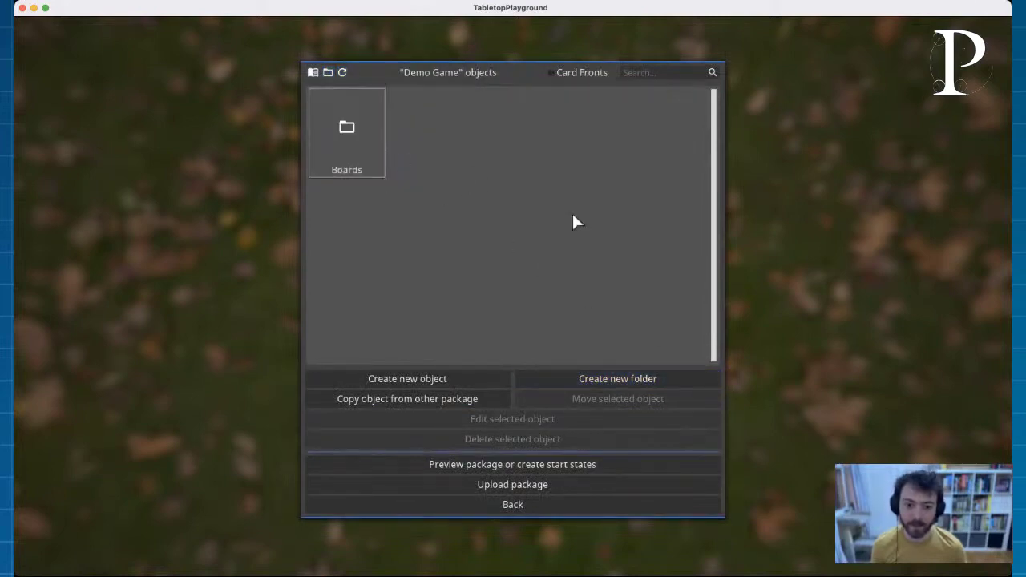
double_click(361, 159)
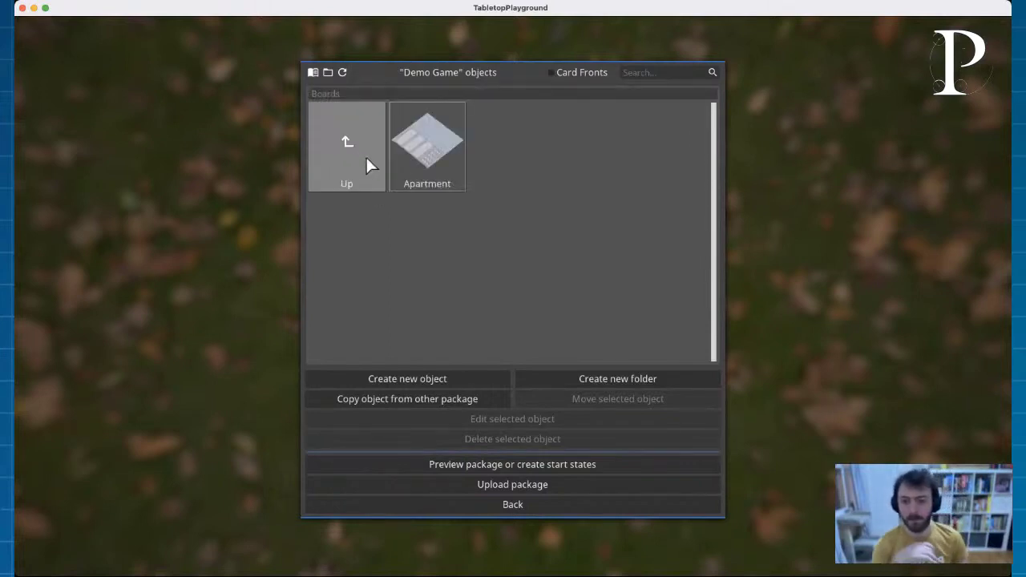
left_click(441, 156)
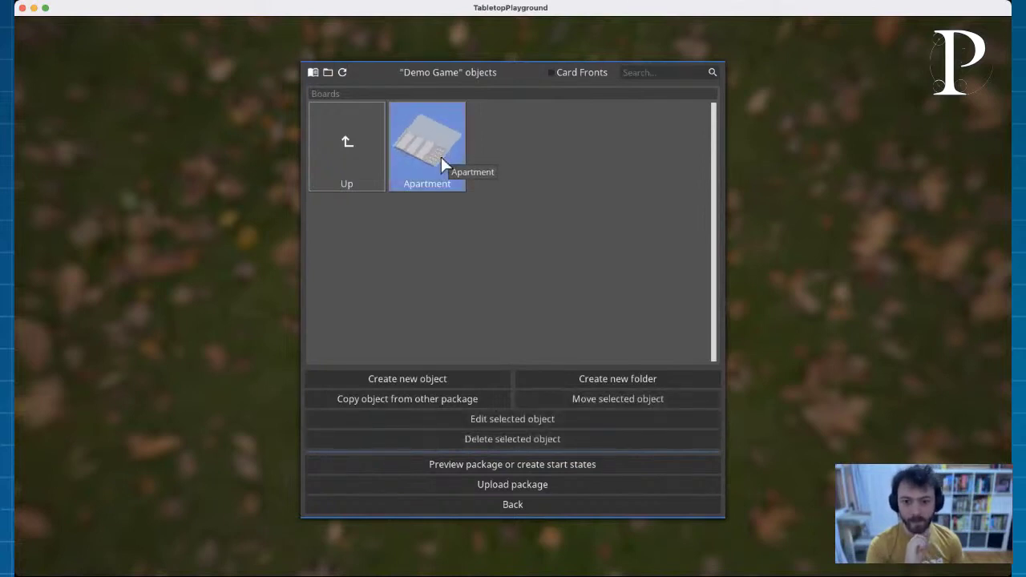
double_click(366, 152)
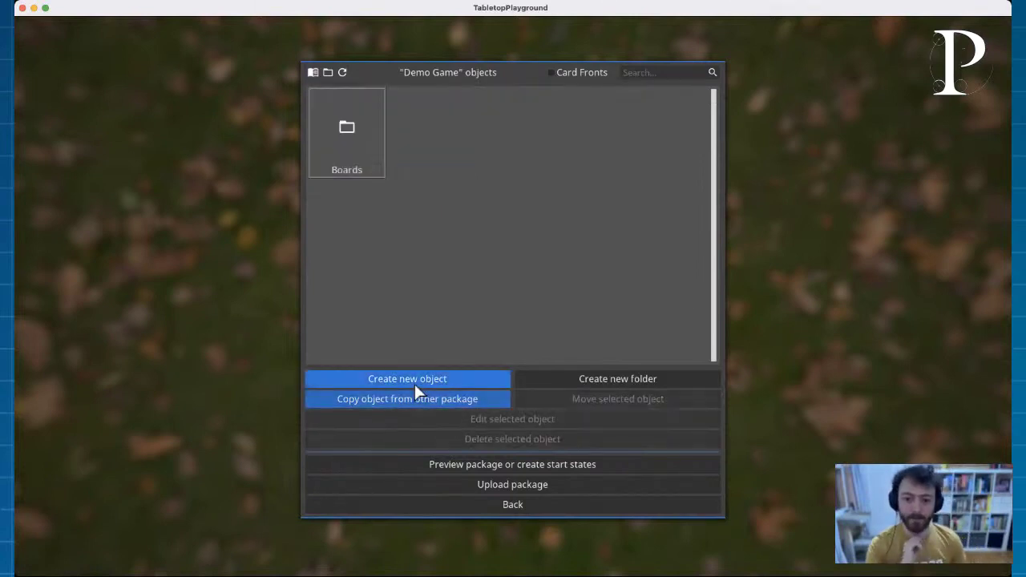
left_click(414, 382)
left_click(353, 188)
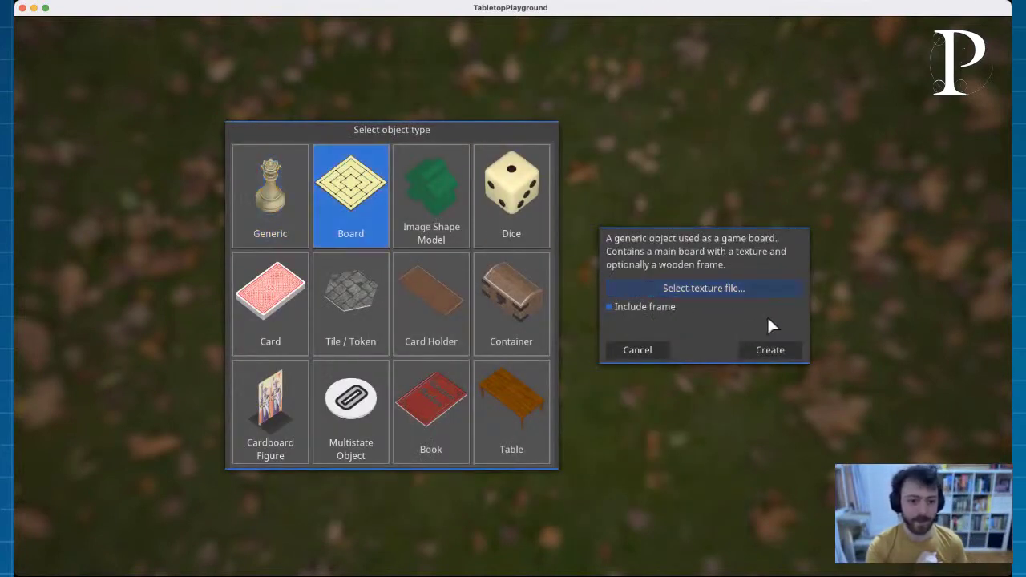
left_click(754, 289)
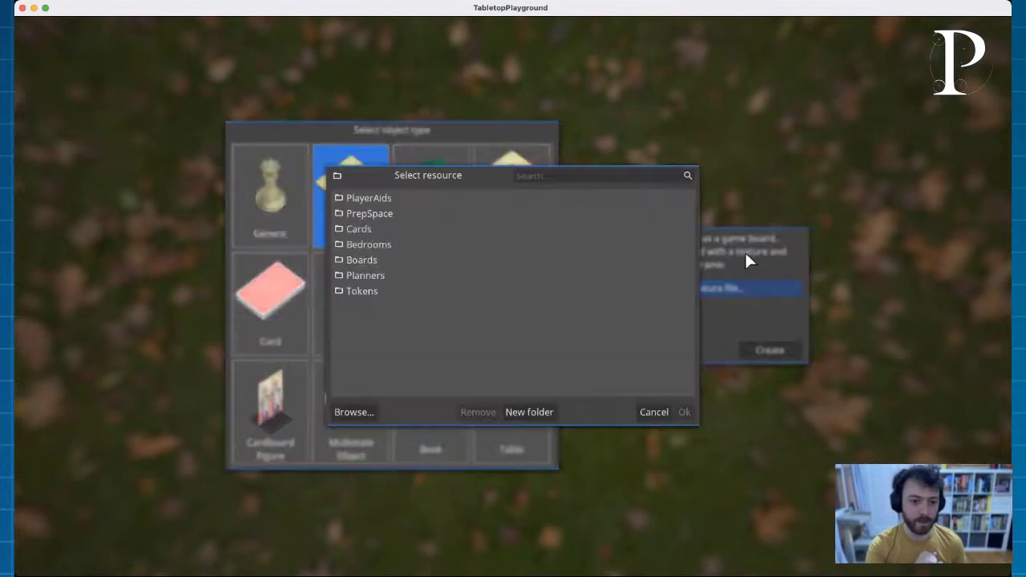
double_click(377, 262)
left_click(399, 218)
left_click(685, 412)
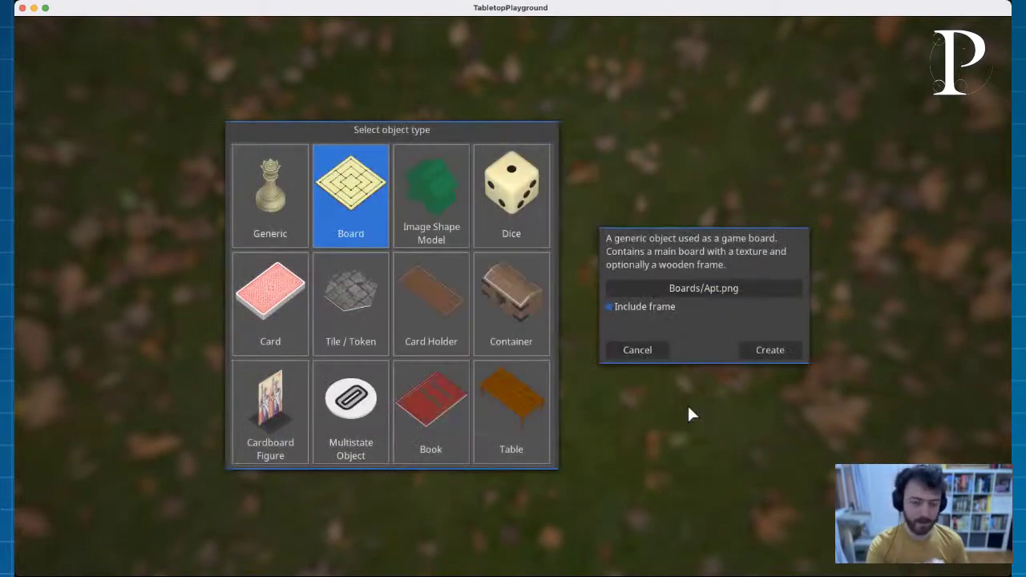
left_click(770, 353)
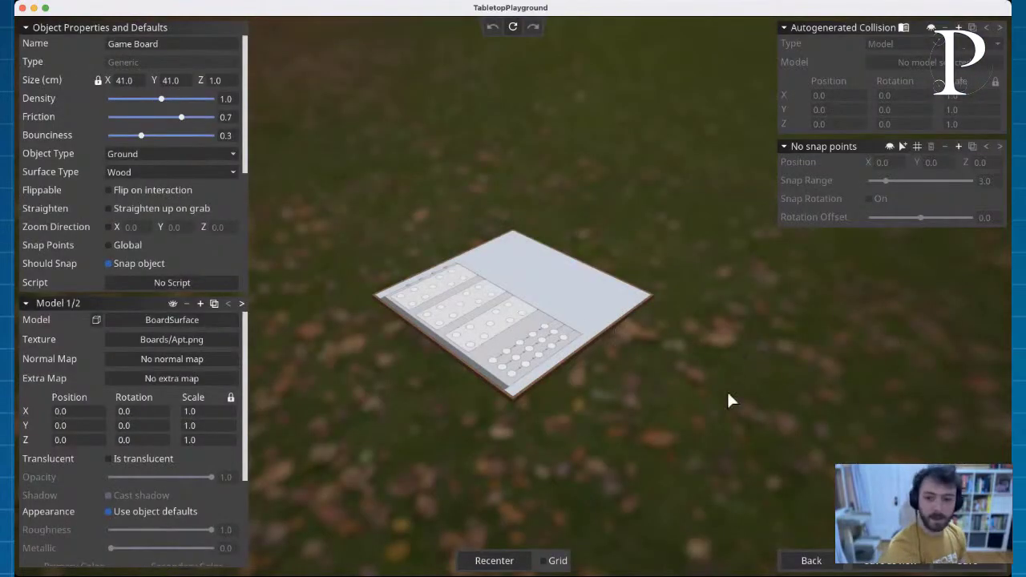
left_click(808, 562)
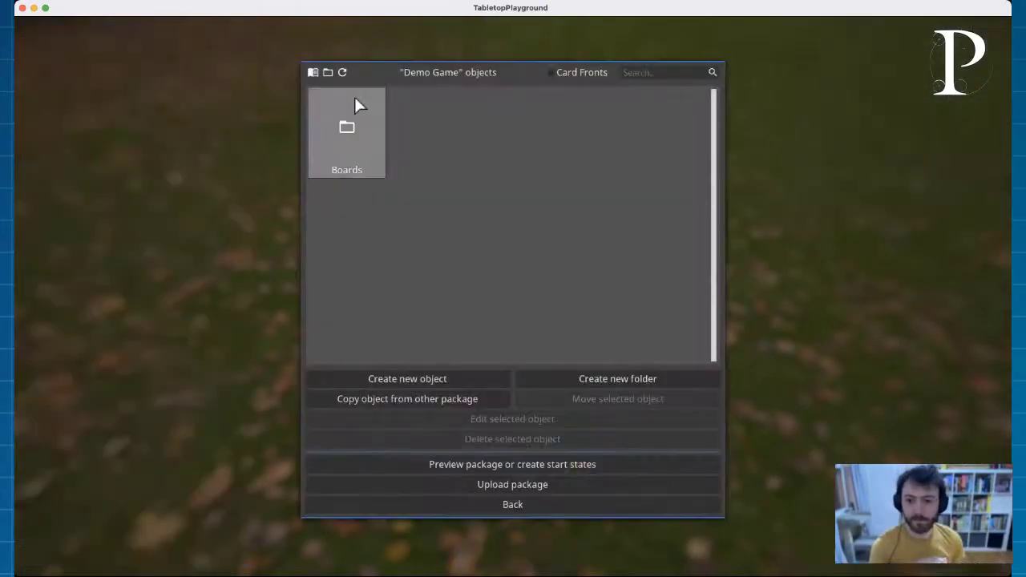
double_click(343, 136)
double_click(355, 158)
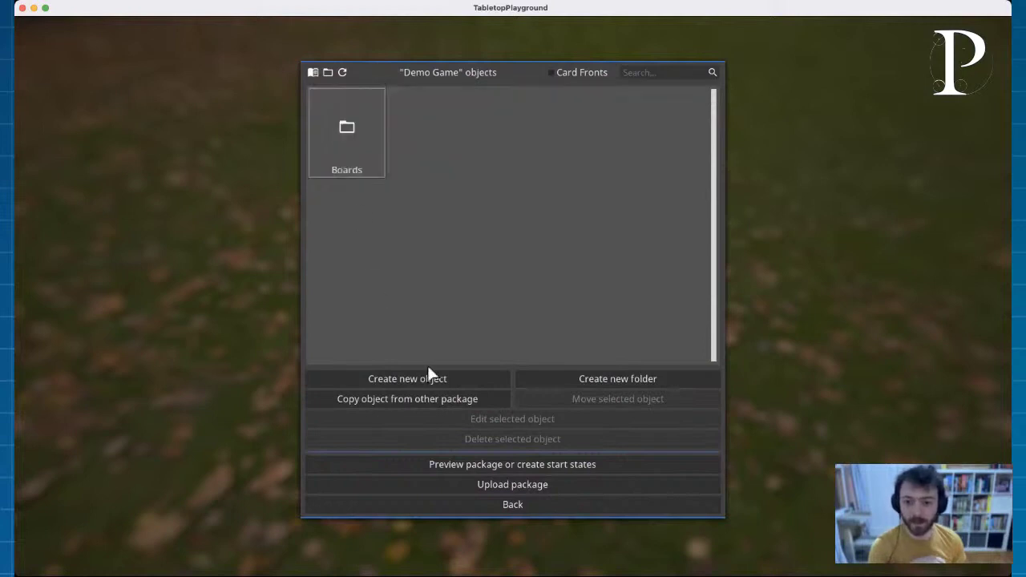
Step: Create a new Board object with the frame included, using Roof.png from the Boards resource folder as its texture
left_click(435, 380)
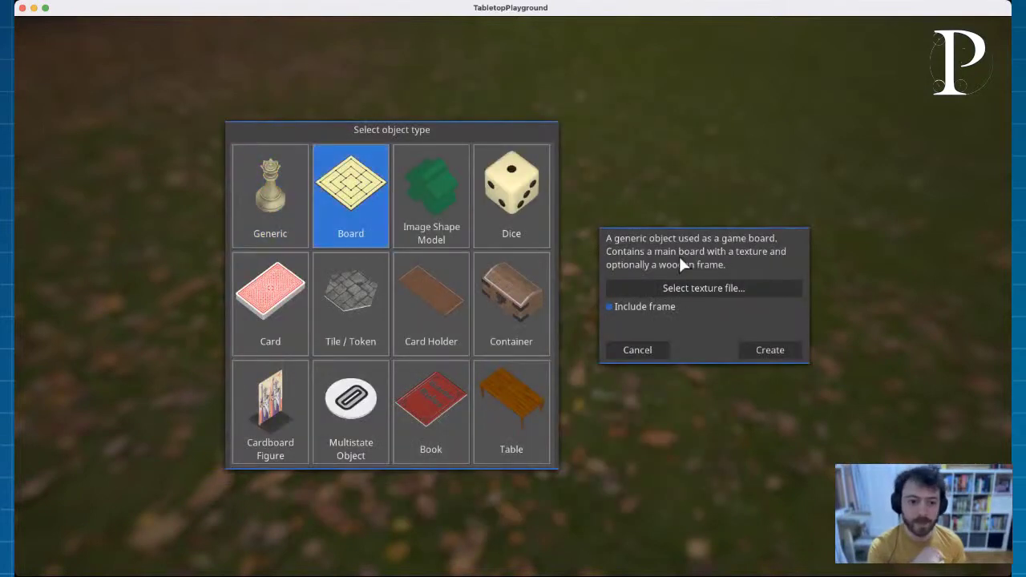
left_click(703, 287)
double_click(382, 261)
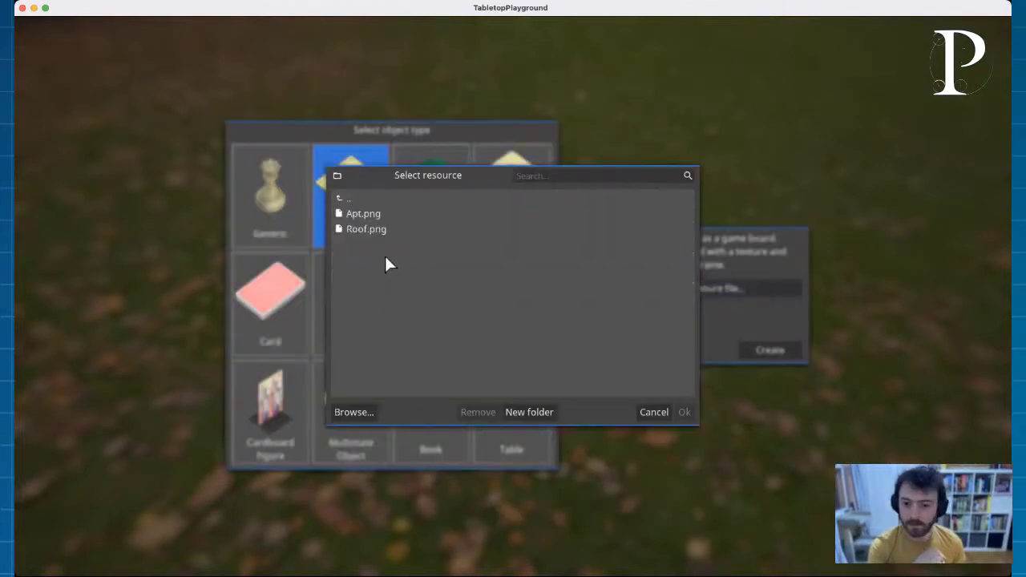
left_click(372, 230)
left_click(685, 412)
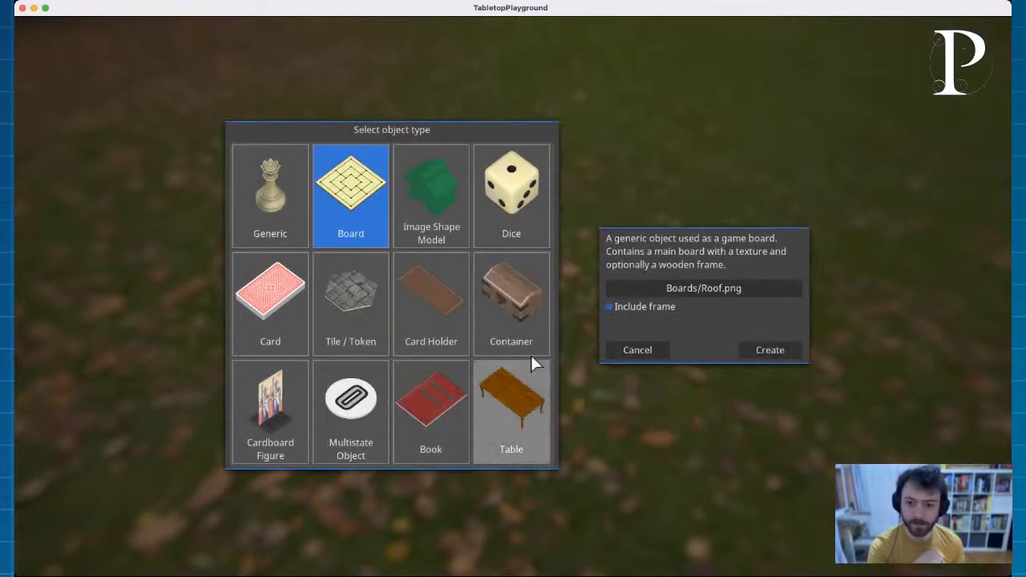
left_click(770, 353)
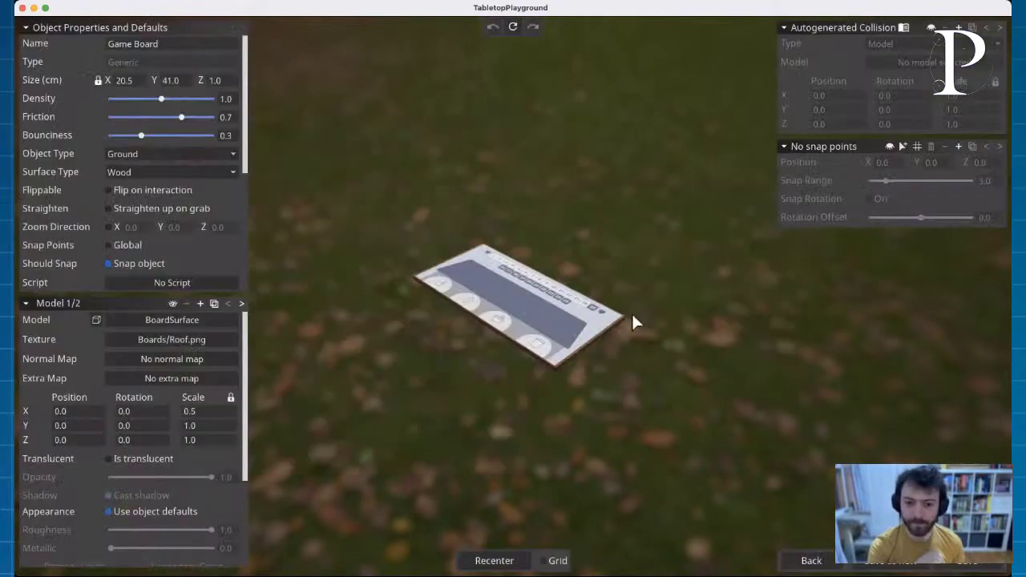
Step: Remove the BoardBody wooden frame model so the object keeps only its BoardSurface model
scroll(356, 250, "up", 5)
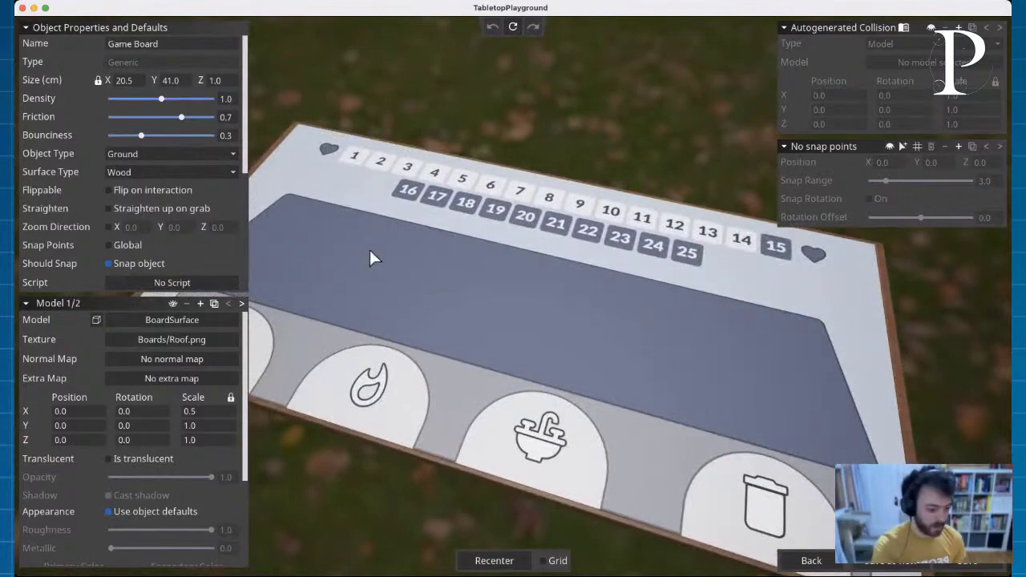
left_click(196, 304)
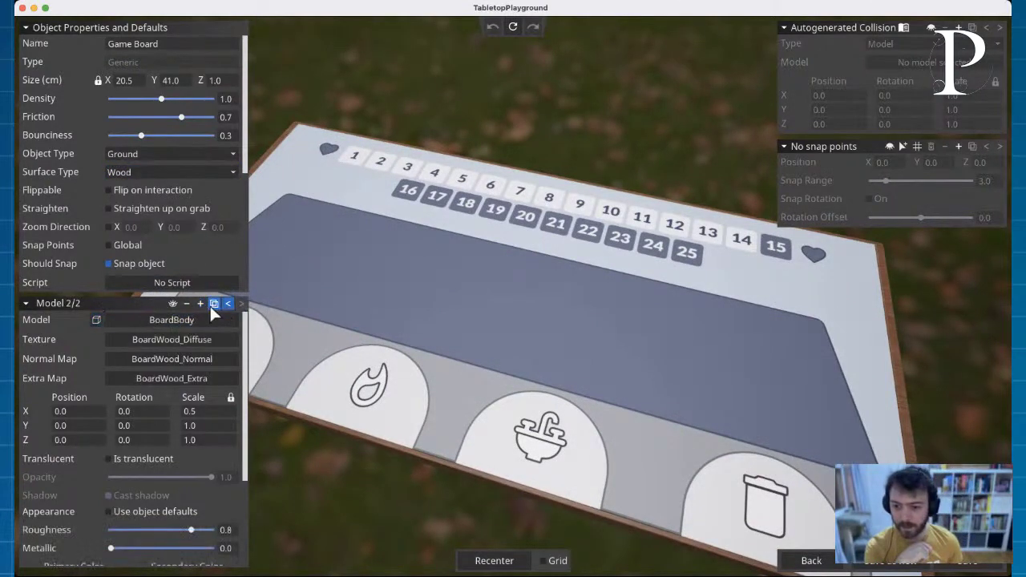
left_click(187, 303)
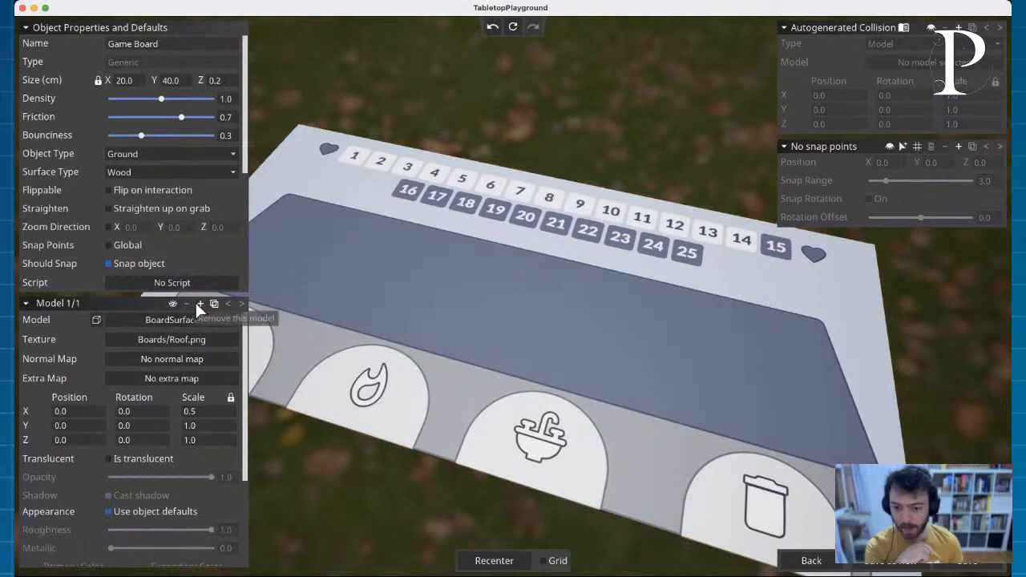
Step: Set the board's Y size to 45.7 cm with proportions locked, and its X size to 22.9 cm with them unlocked
left_click(132, 80)
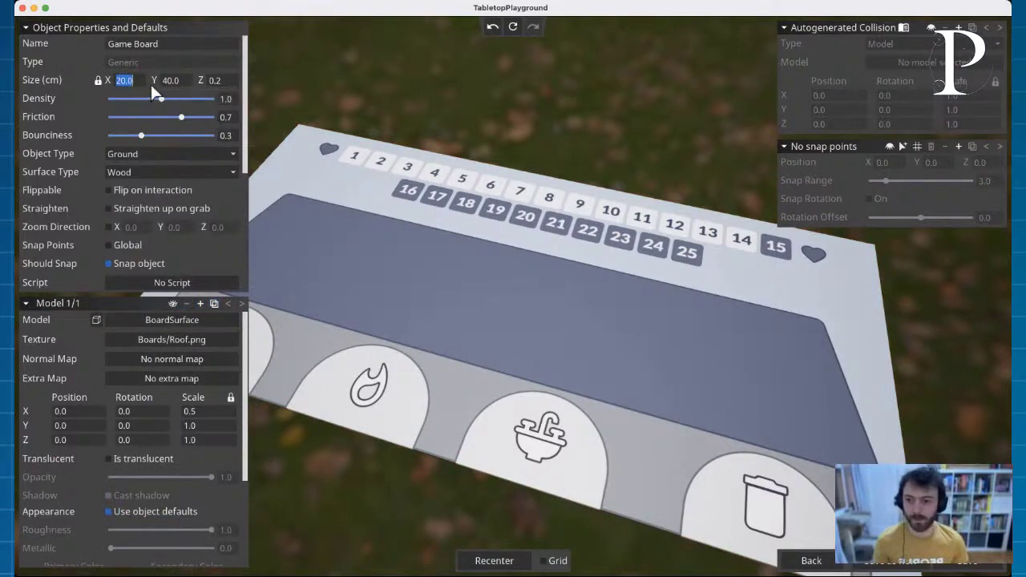
left_click(178, 81)
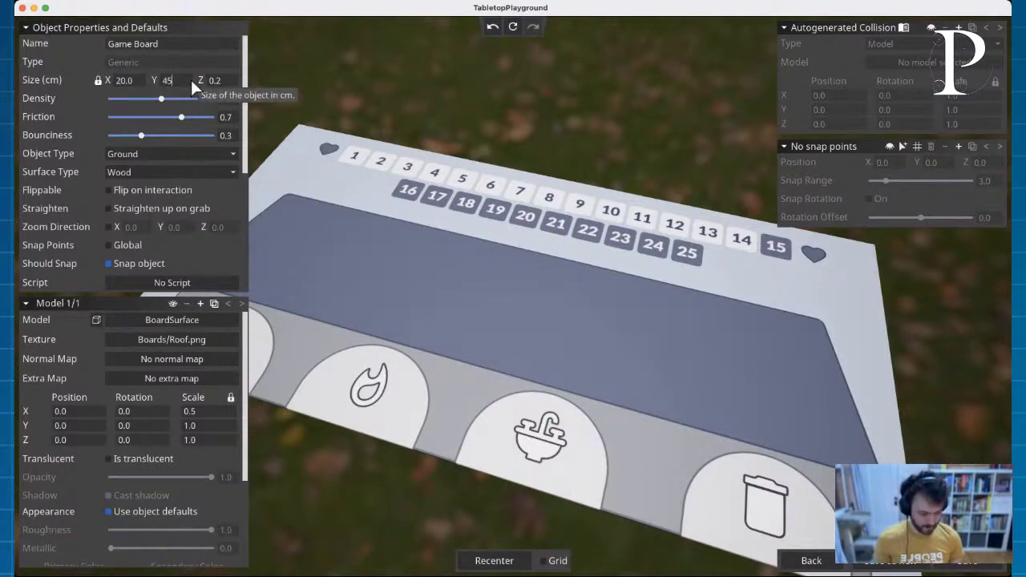
type("45.7")
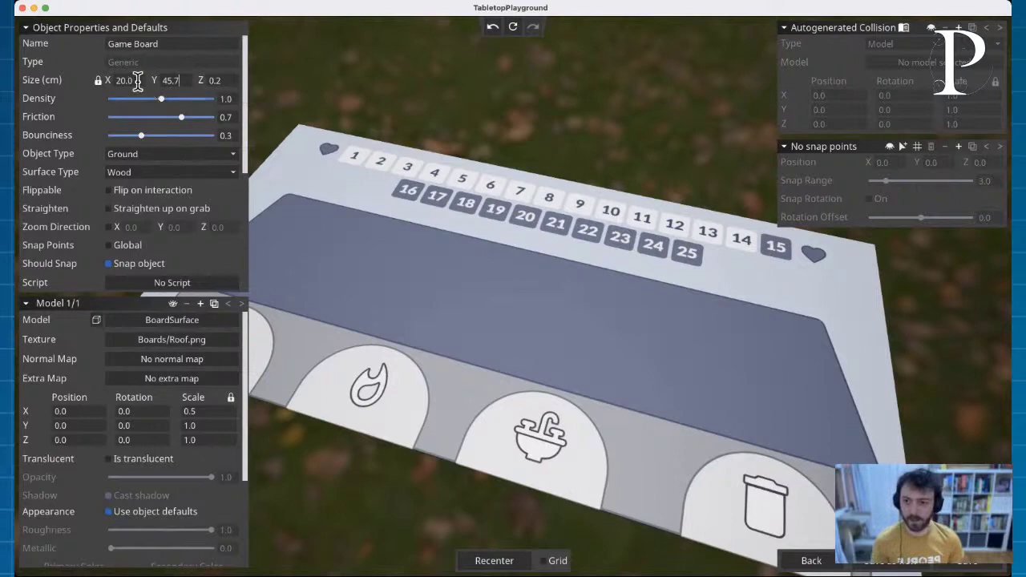
left_click(143, 81)
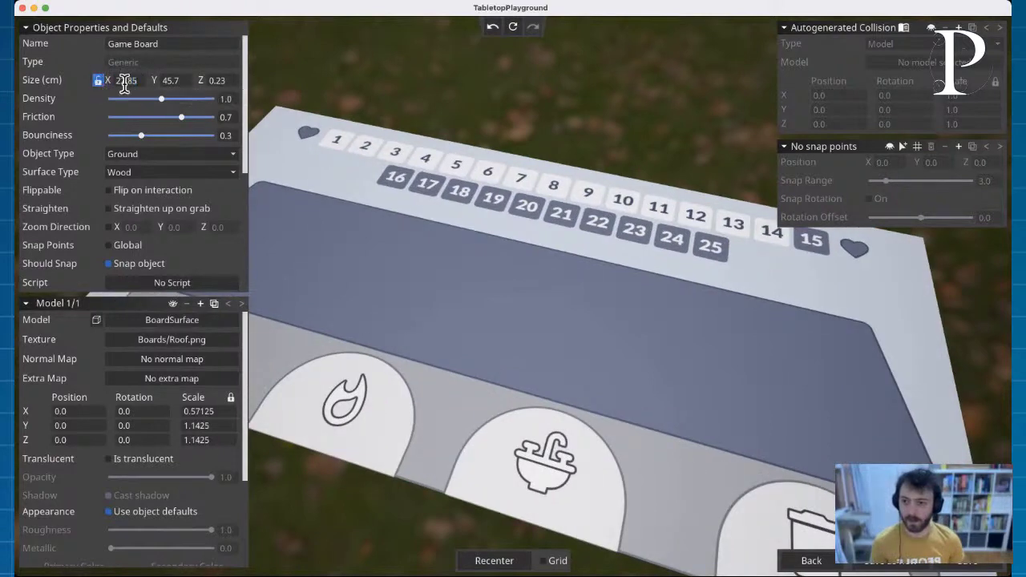
left_click(98, 81)
left_click(125, 80)
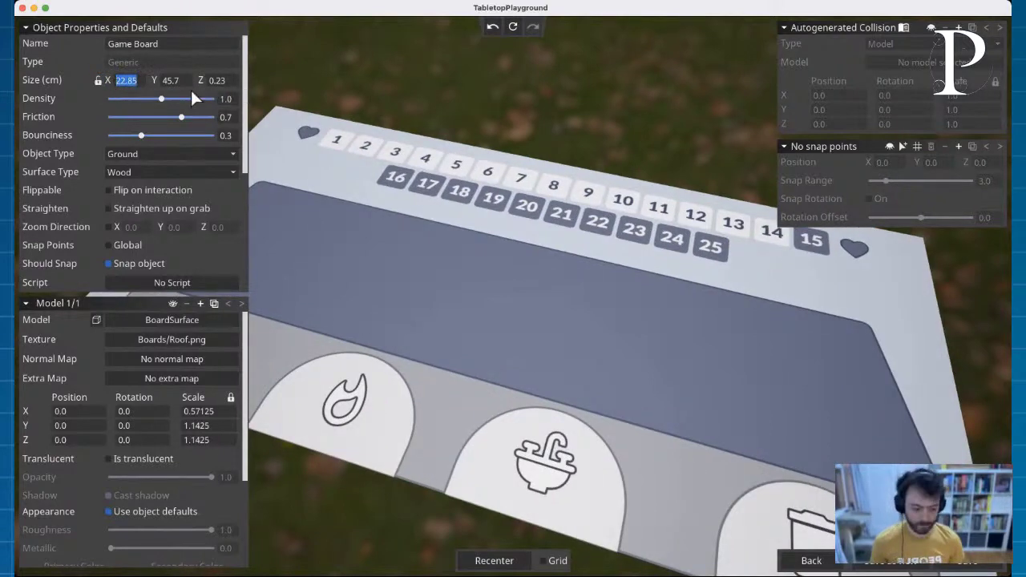
type("22.9")
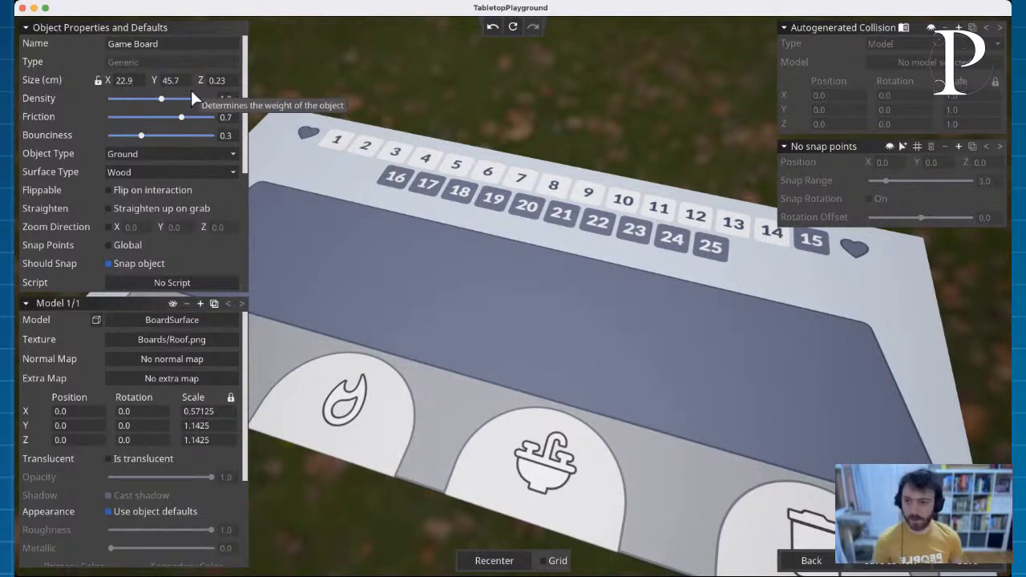
key("Return")
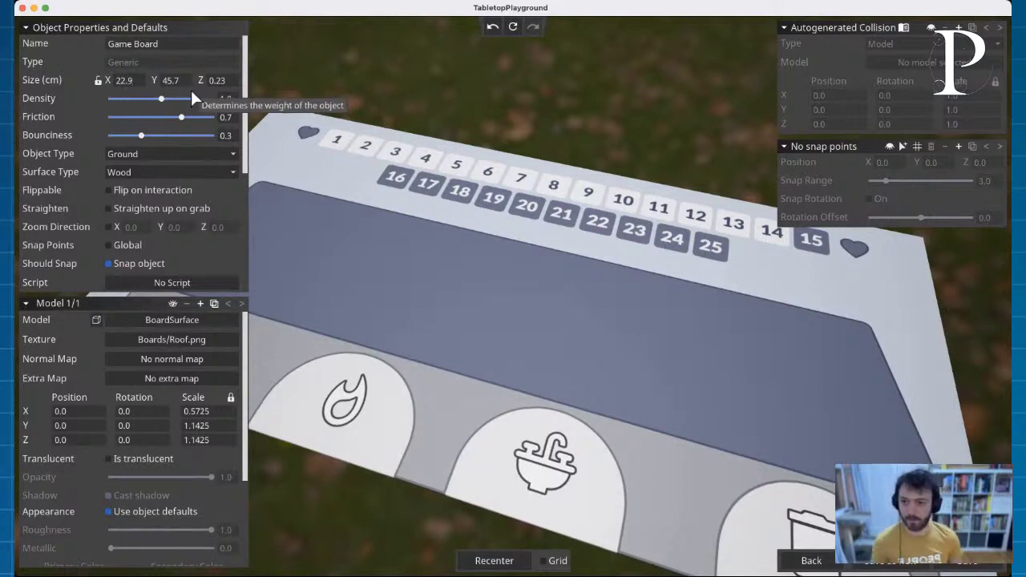
Step: Set the board's Z size to 0.2 cm, relock its size proportions, and name the object Roof
left_click(232, 81)
type("0.2")
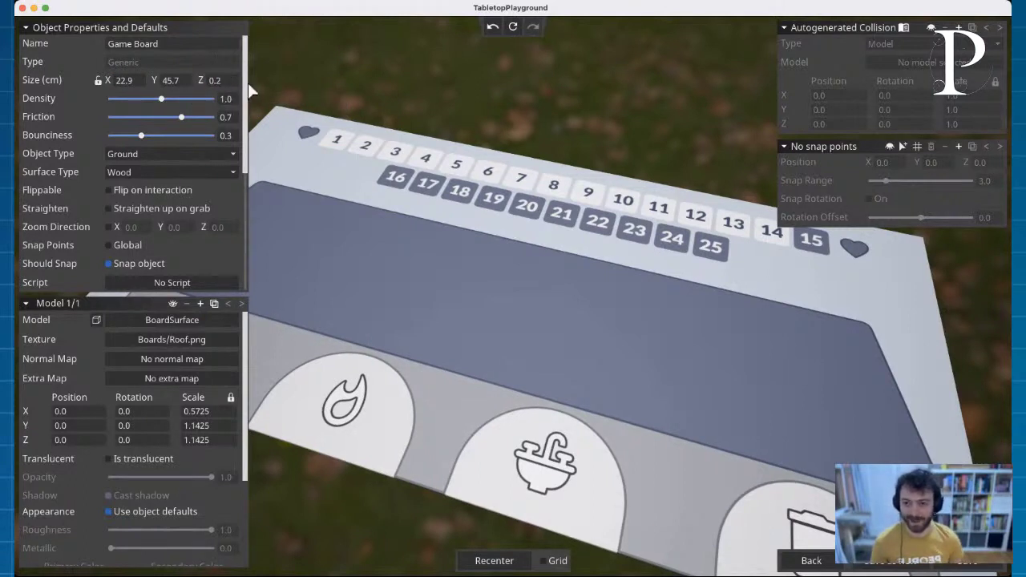
key("Return")
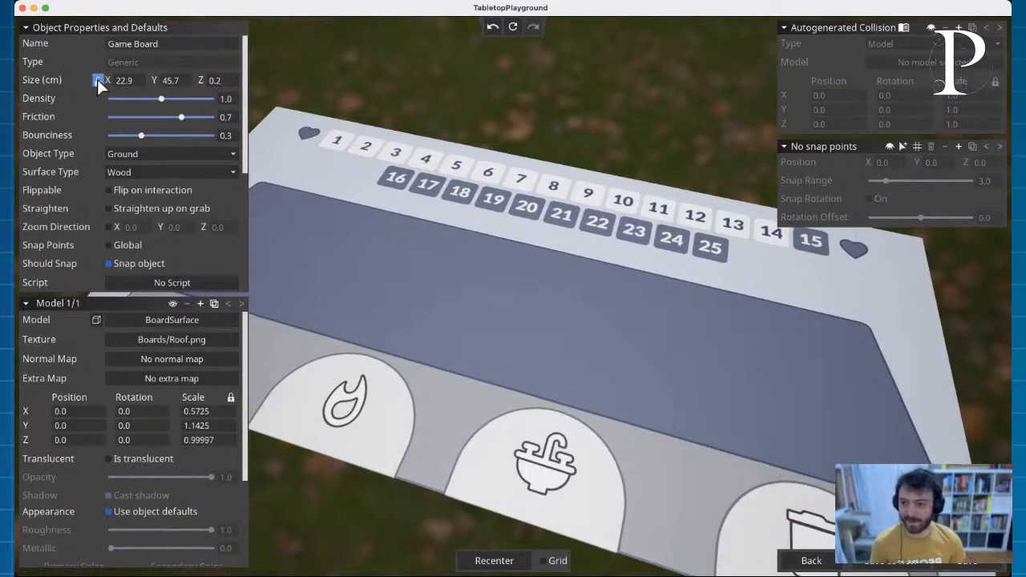
left_click(186, 52)
type("Roof")
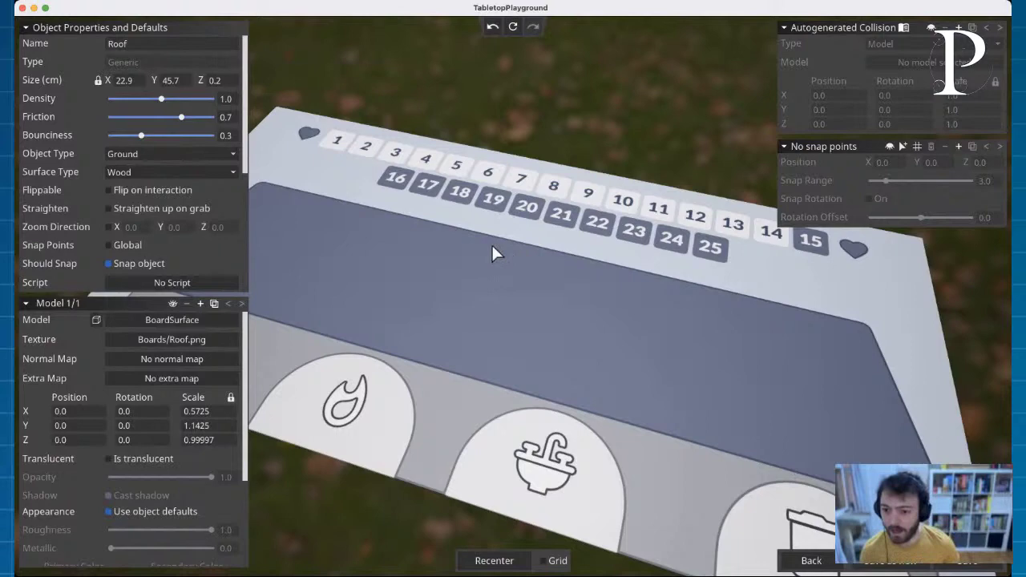
Step: Place three snap points in a horizontal row across the dark roof area, at Y about -8.4, -0.6 and 8.4
right_click_drag(492, 254, 609, 399)
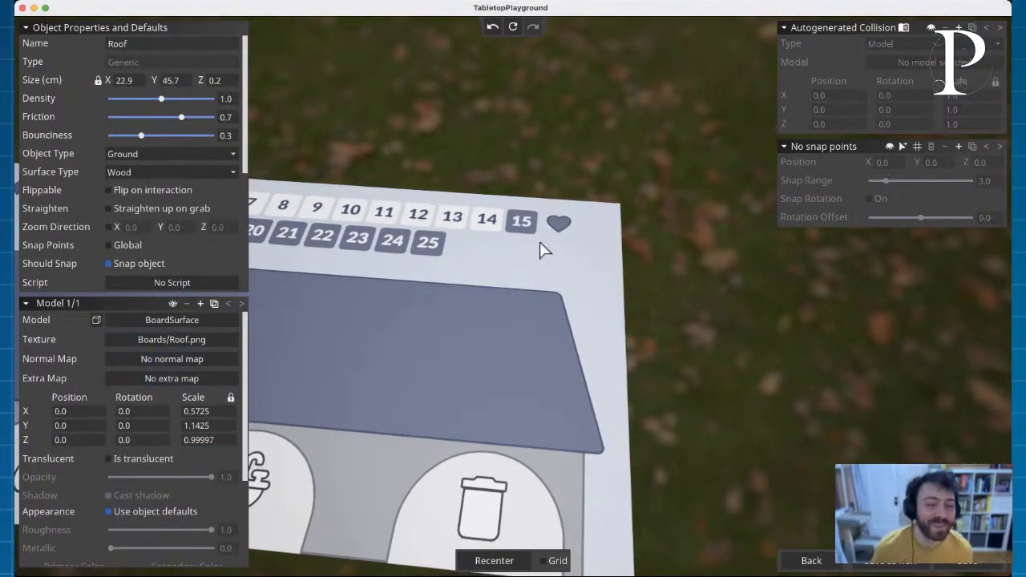
right_click_drag(542, 251, 291, 296)
scroll(411, 300, "up", 2)
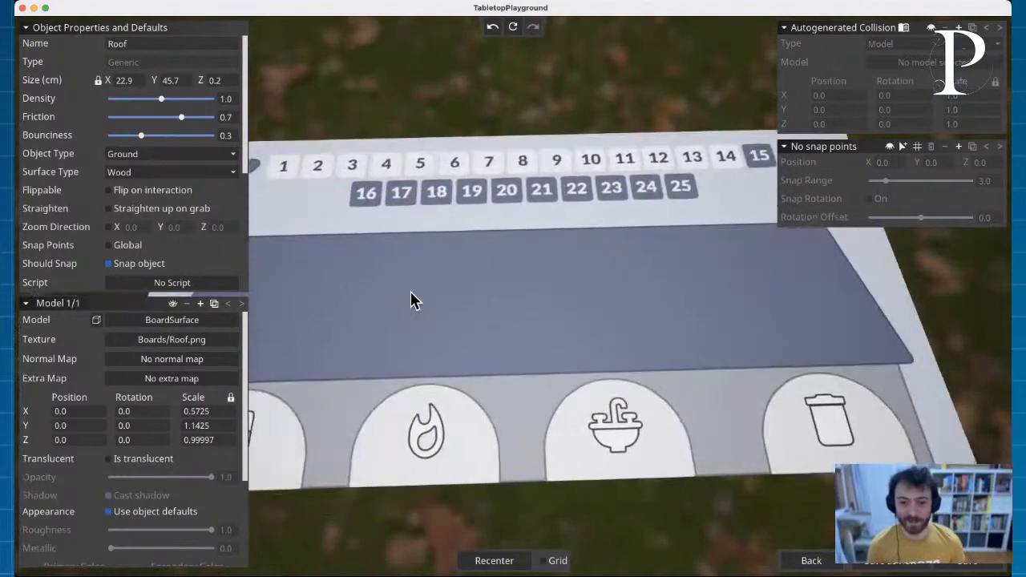
scroll(411, 300, "down", 5)
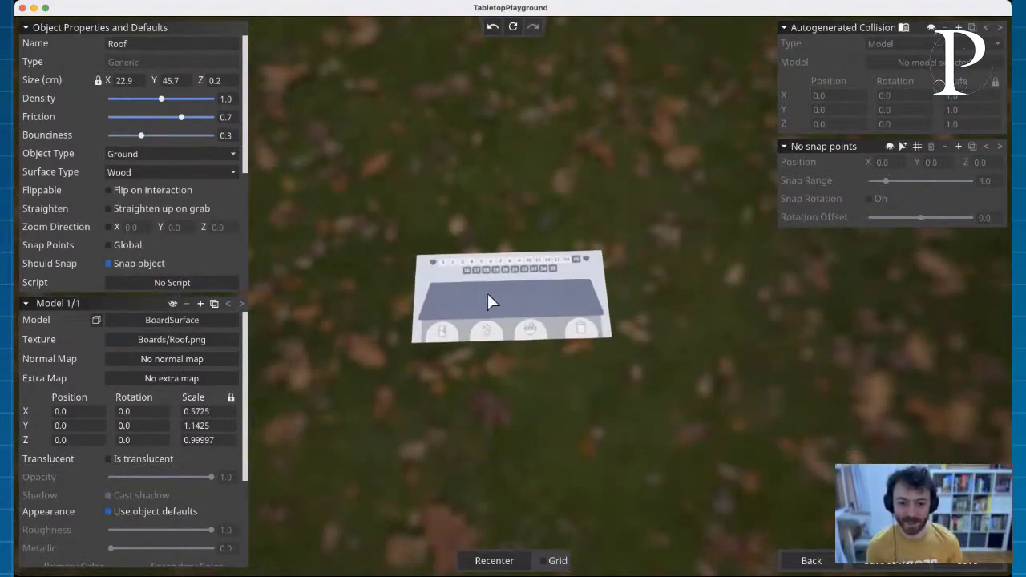
scroll(489, 292, "up", 5)
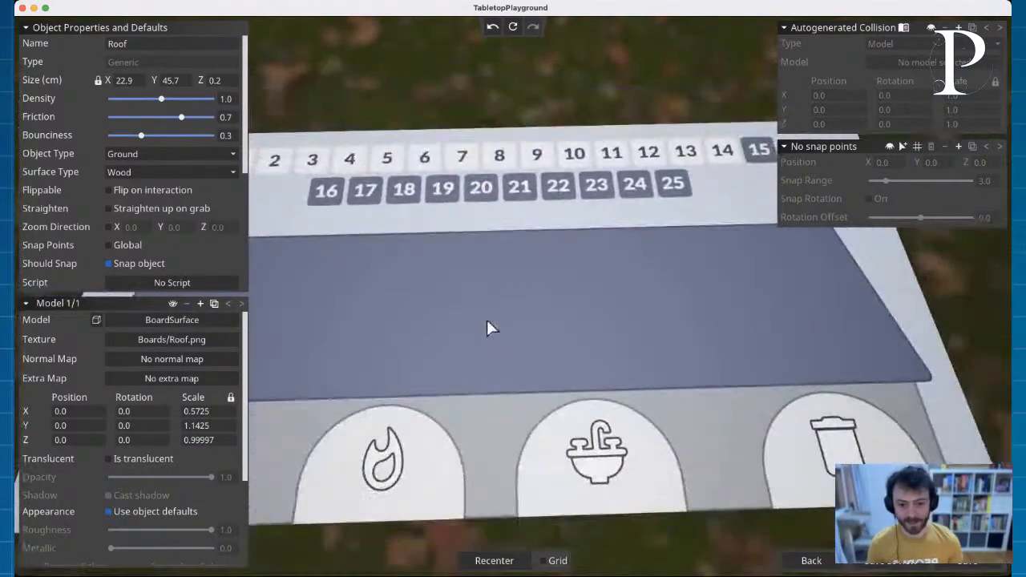
scroll(487, 322, "down", 3)
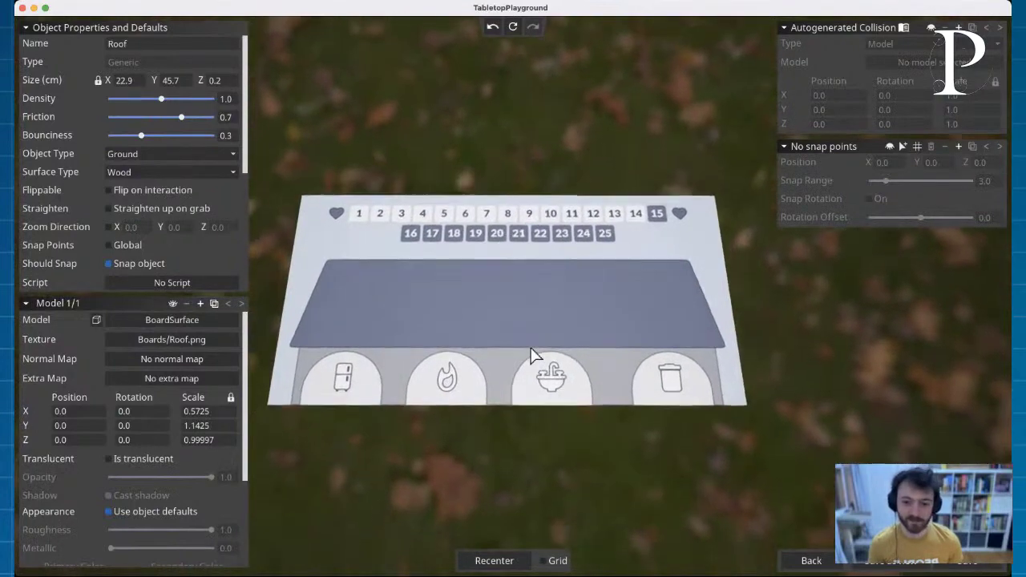
left_click(901, 146)
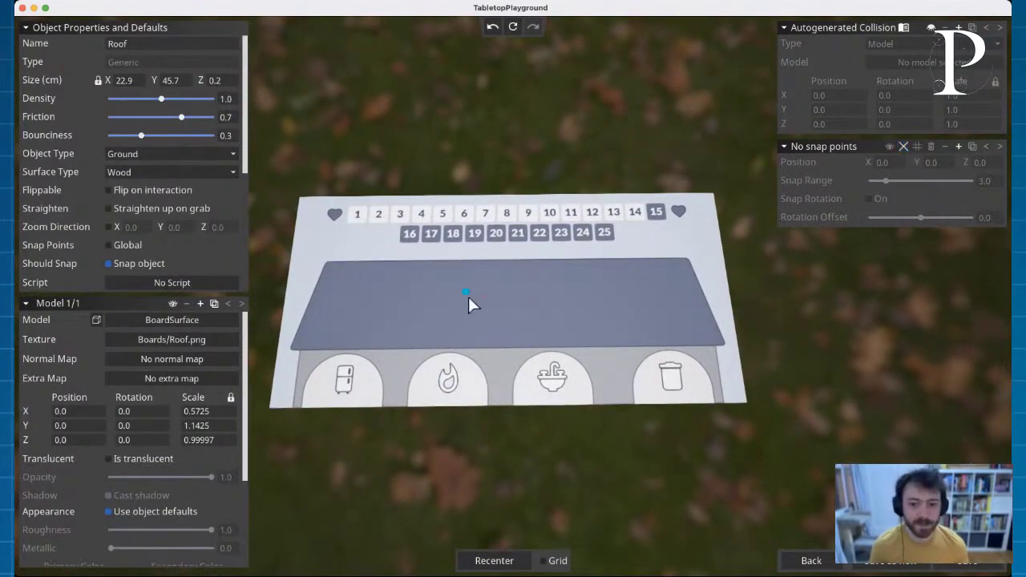
left_click(426, 302)
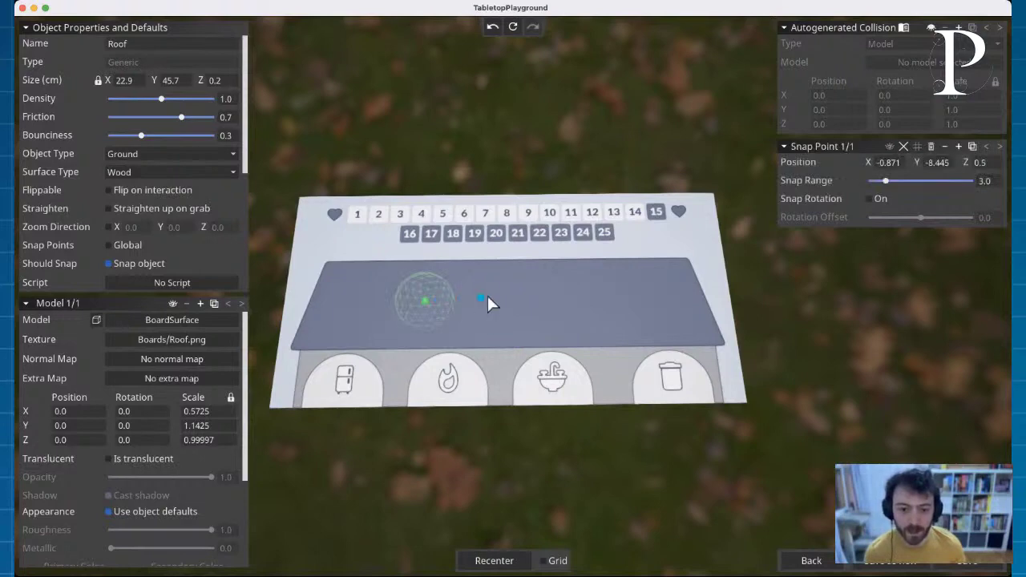
left_click(502, 303)
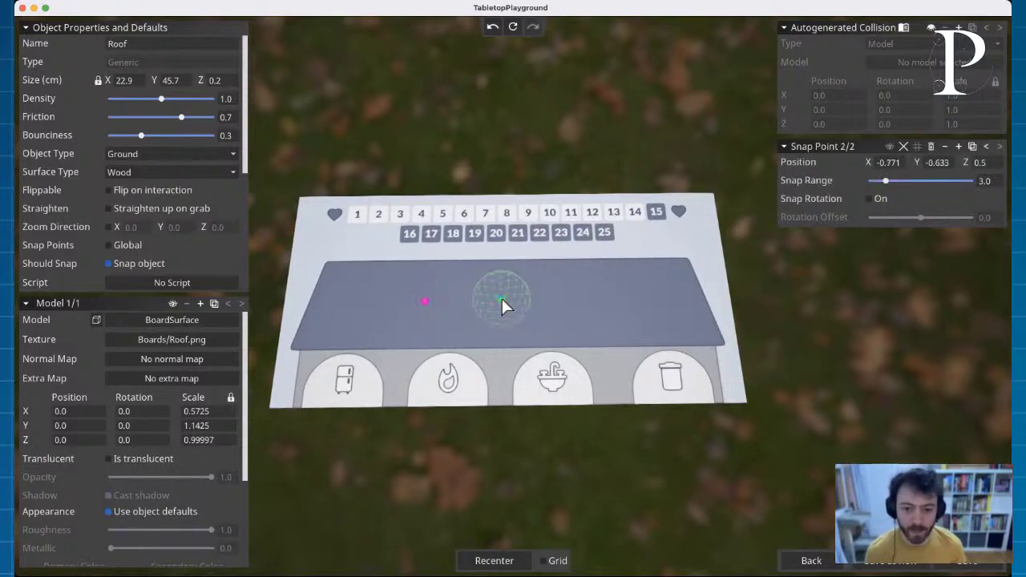
left_click(589, 297)
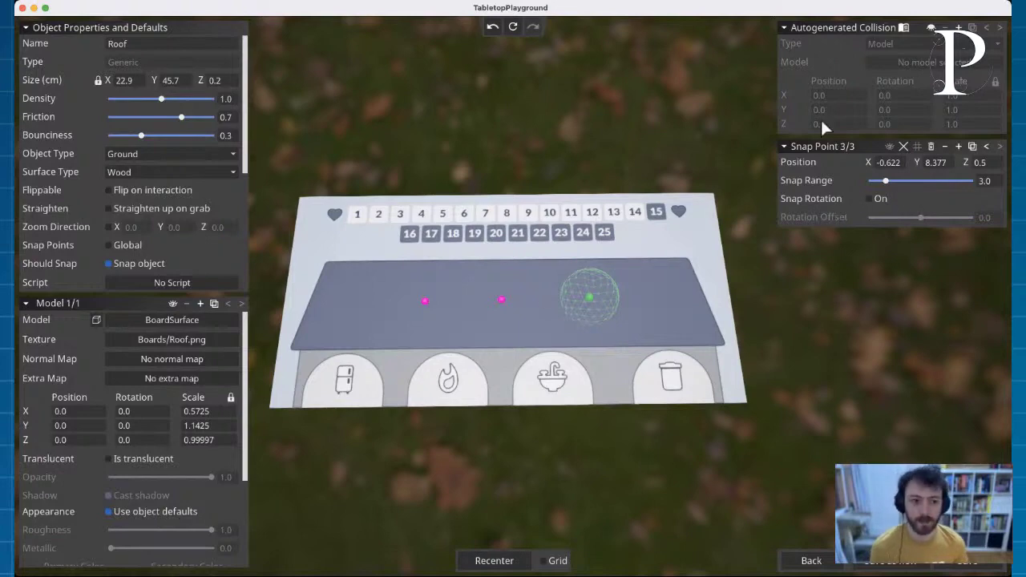
Step: Turn on snap rotation for each of the three snap points on the roof area
left_click(902, 145)
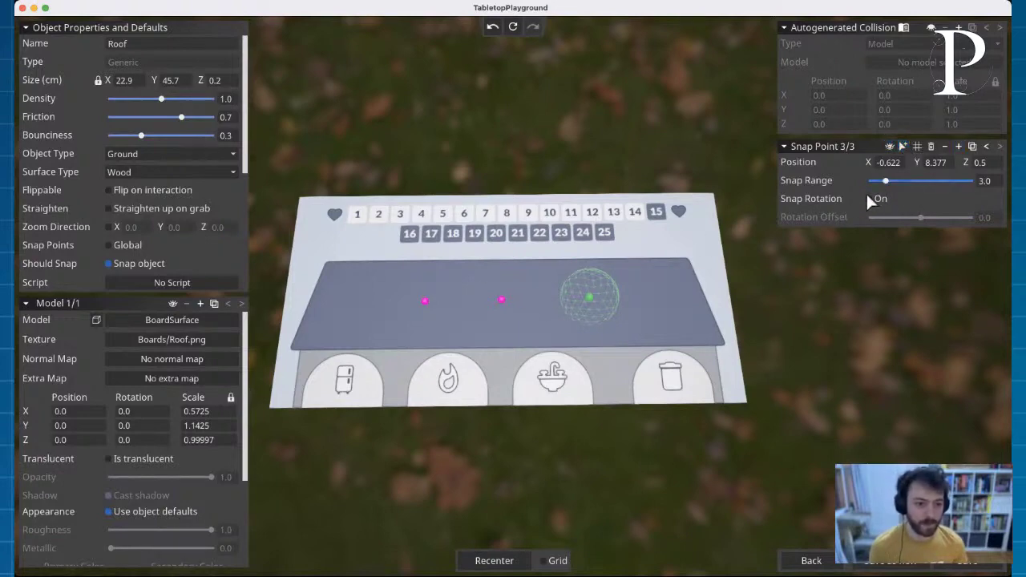
left_click(867, 198)
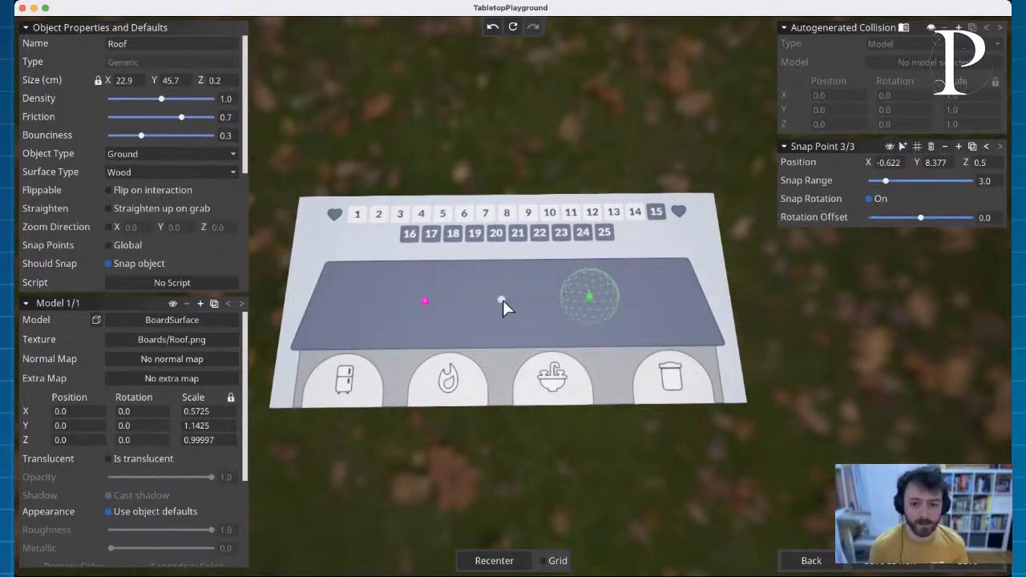
left_click(502, 302)
left_click(869, 198)
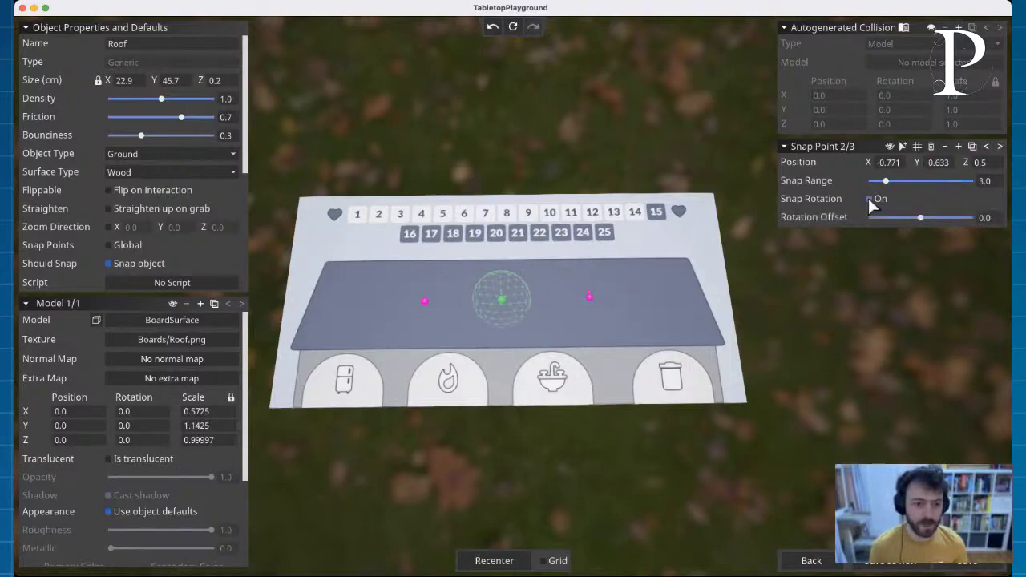
left_click(423, 302)
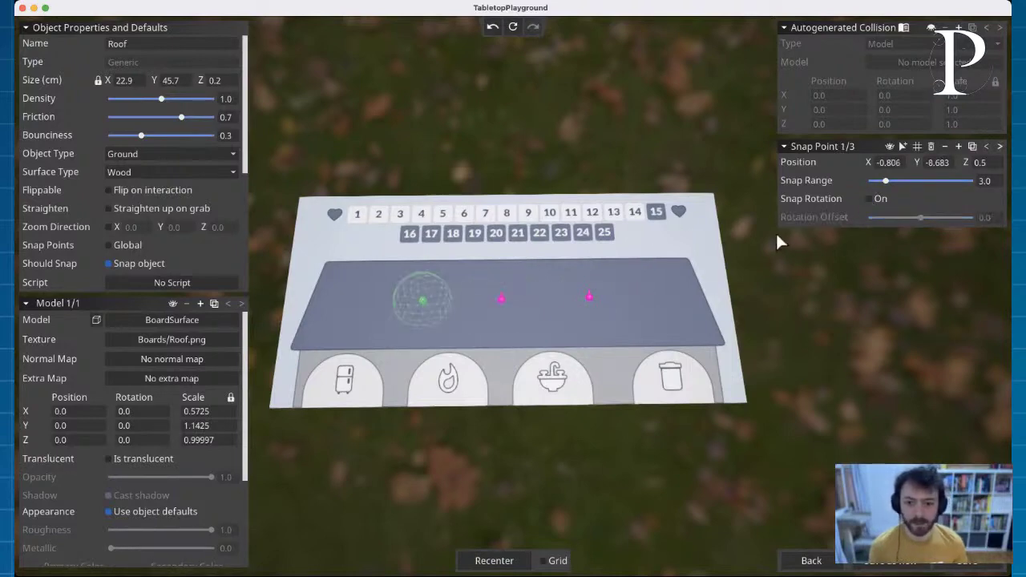
left_click(869, 199)
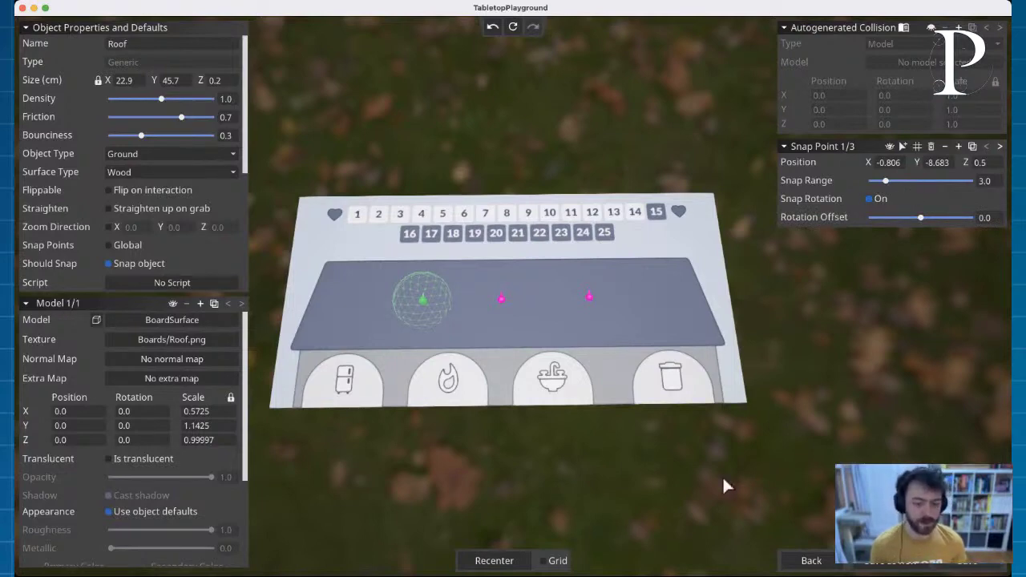
Step: Leave the object editor, move the Roof object into the Boards folder, and check that folder's contents
left_click(796, 560)
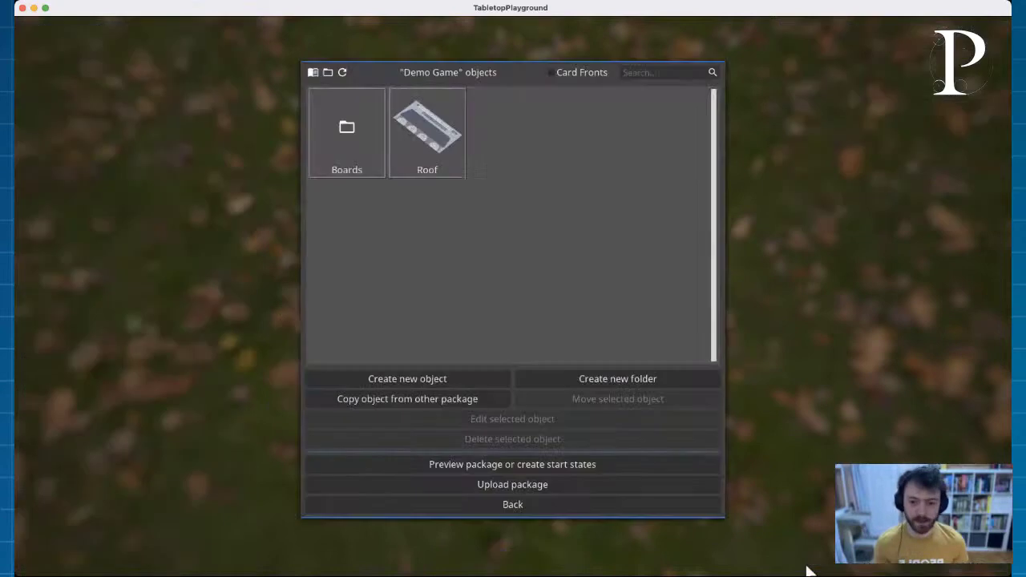
left_click(426, 149)
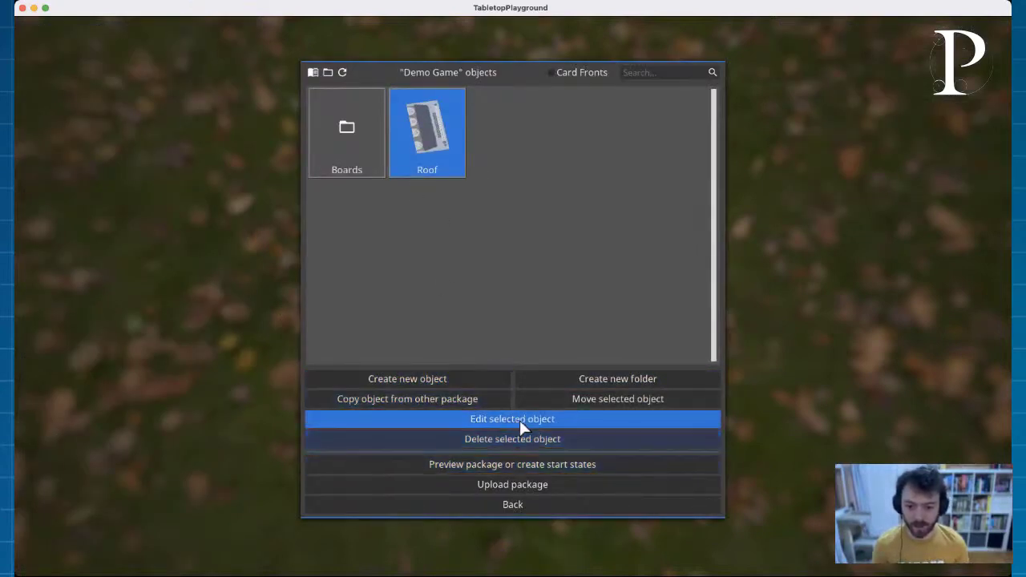
left_click(624, 404)
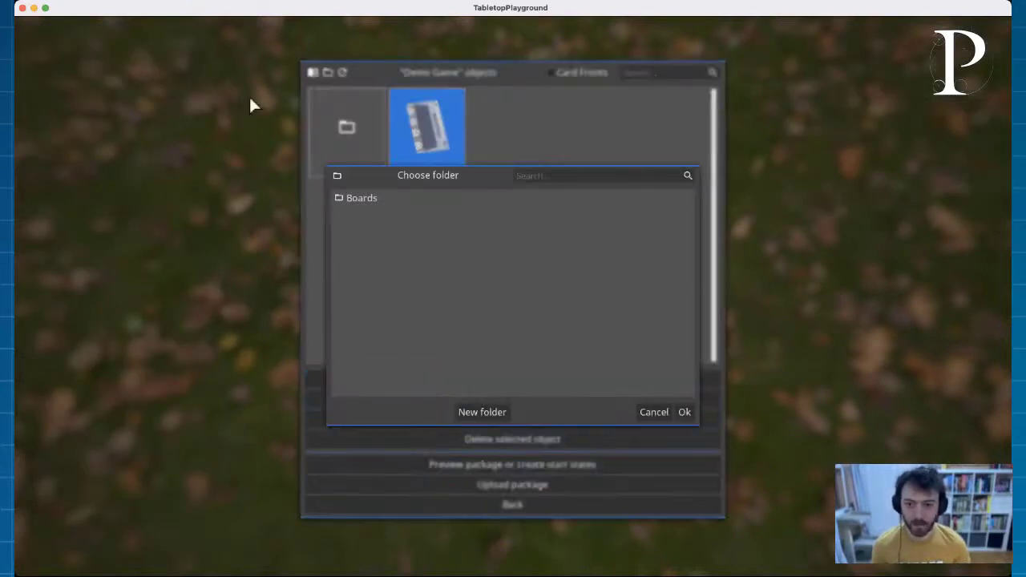
left_click(684, 413)
double_click(334, 137)
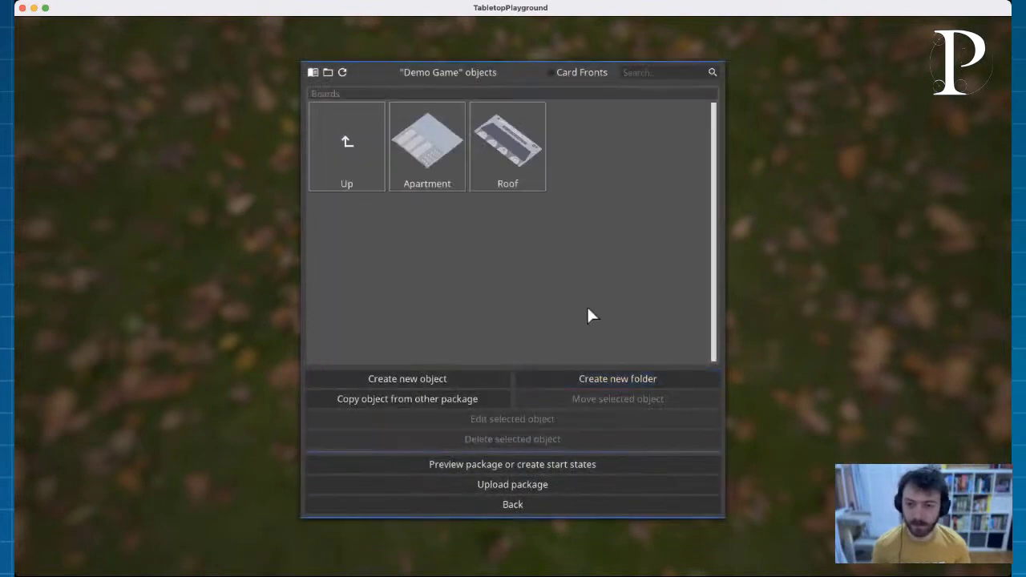
double_click(341, 140)
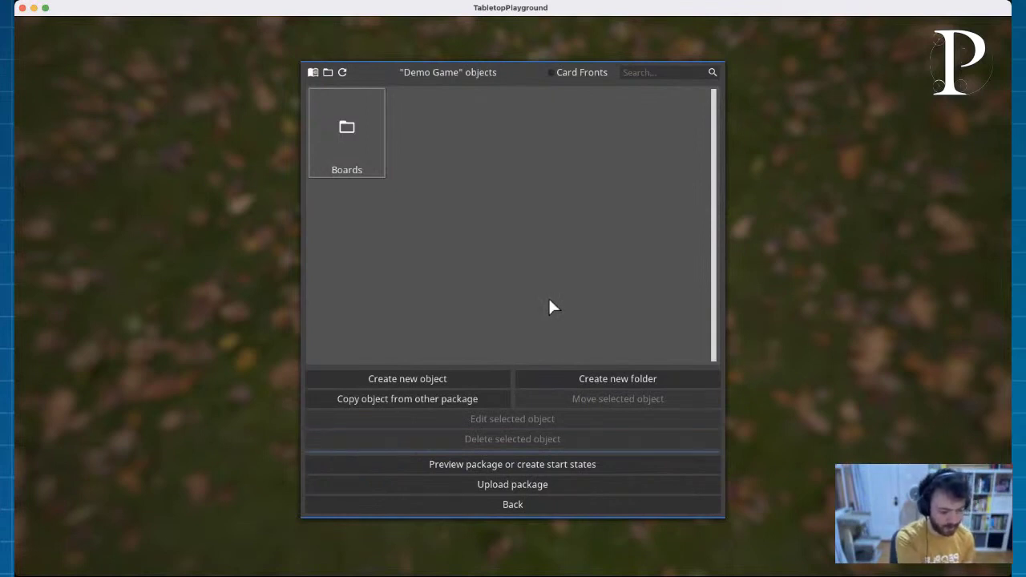
Step: Create a new folder named Bedrooms at the top level of the package's objects
left_click(590, 377)
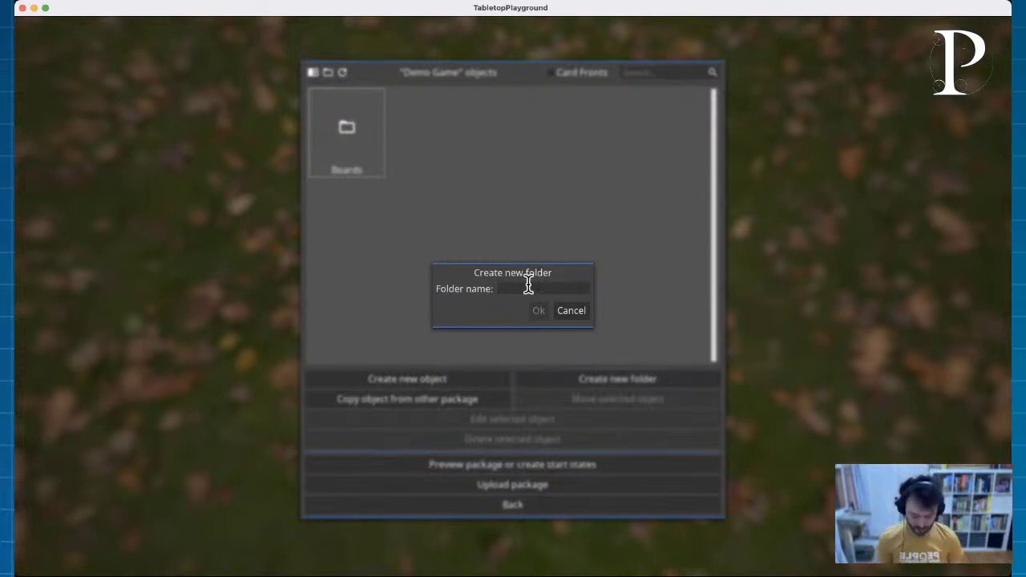
type("Bedrooms")
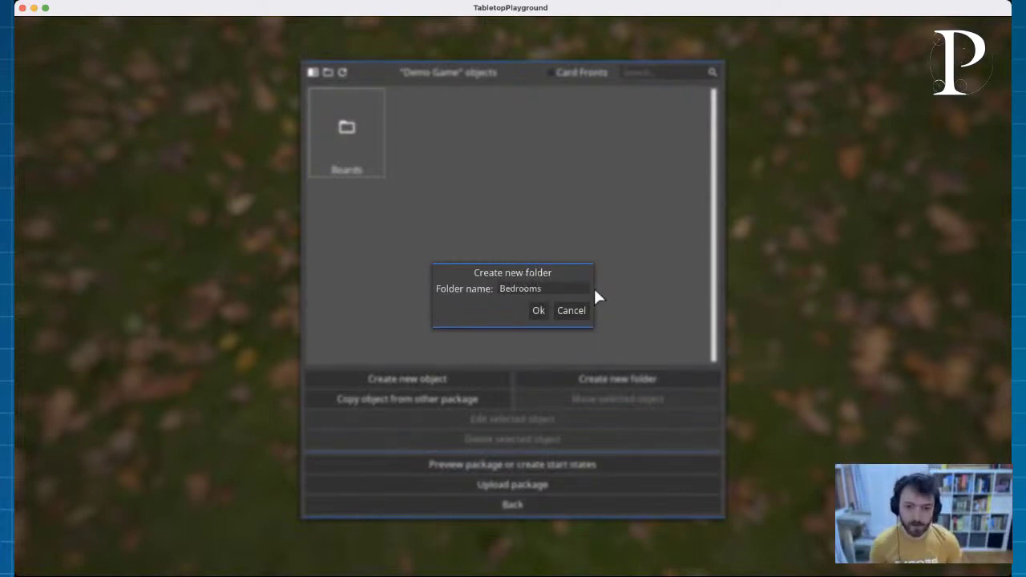
left_click(539, 313)
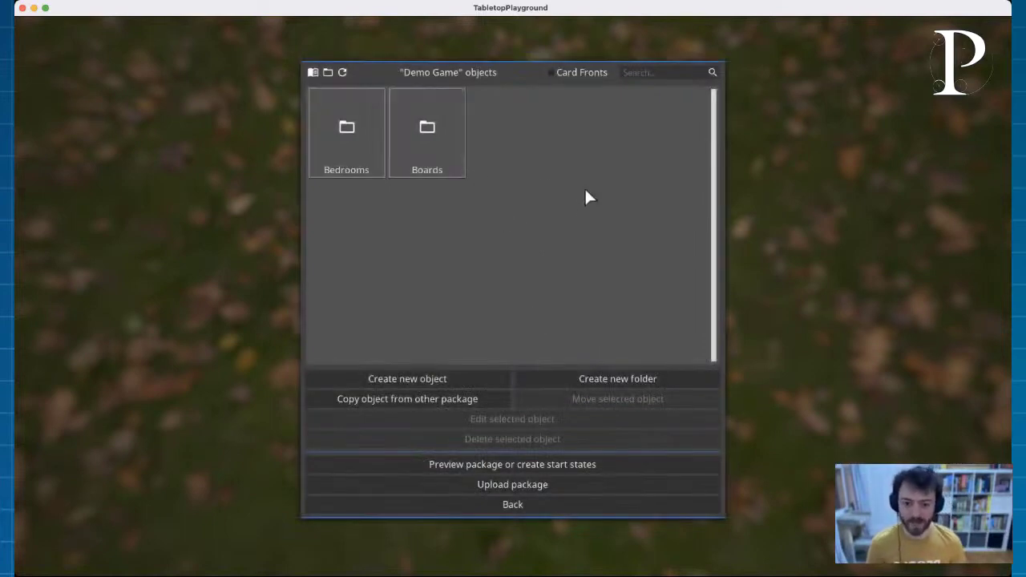
Step: Create a new Tile / Token object using the texture Bedrooms/Room_Red.png
left_click(426, 379)
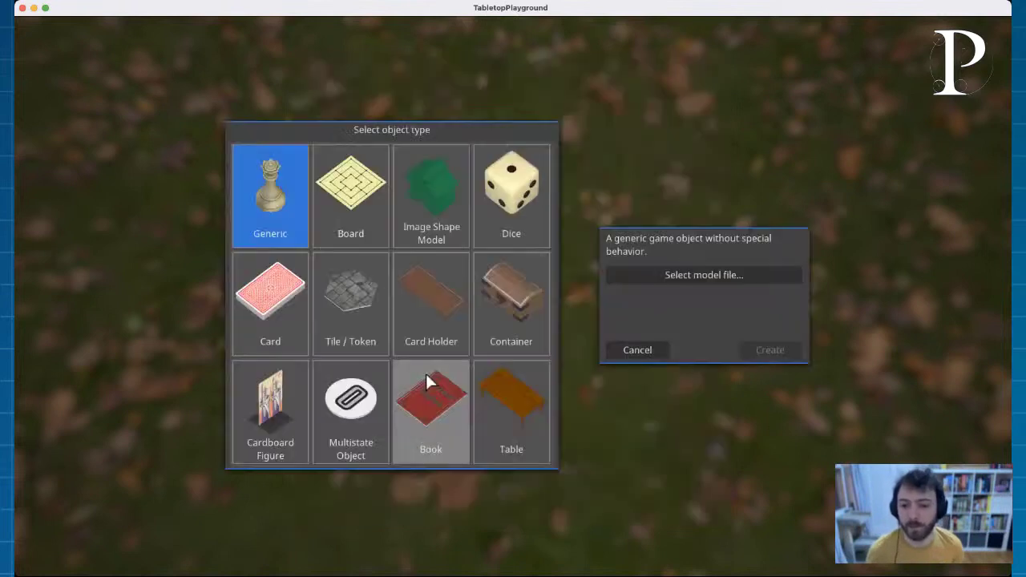
left_click(344, 294)
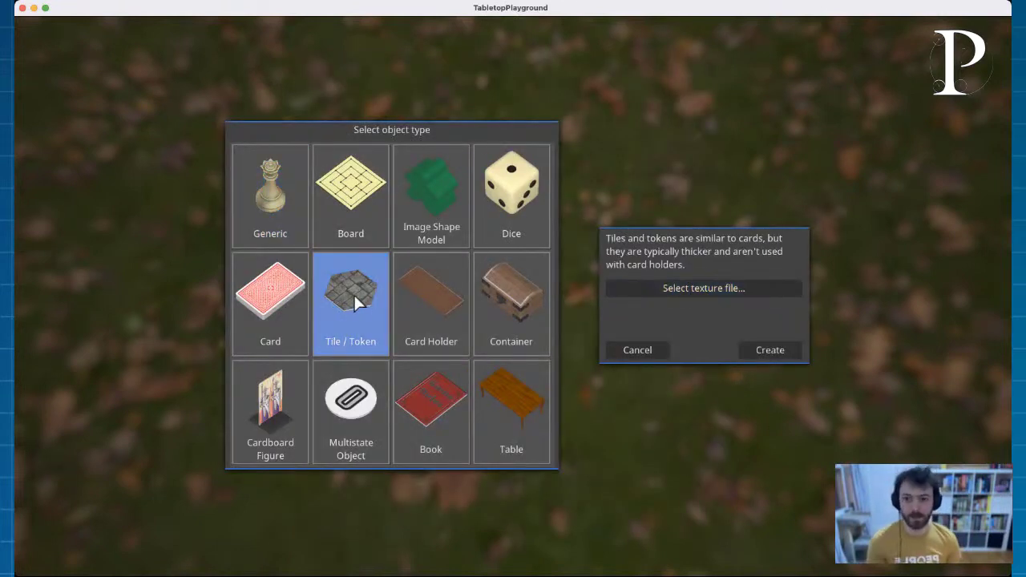
left_click(699, 291)
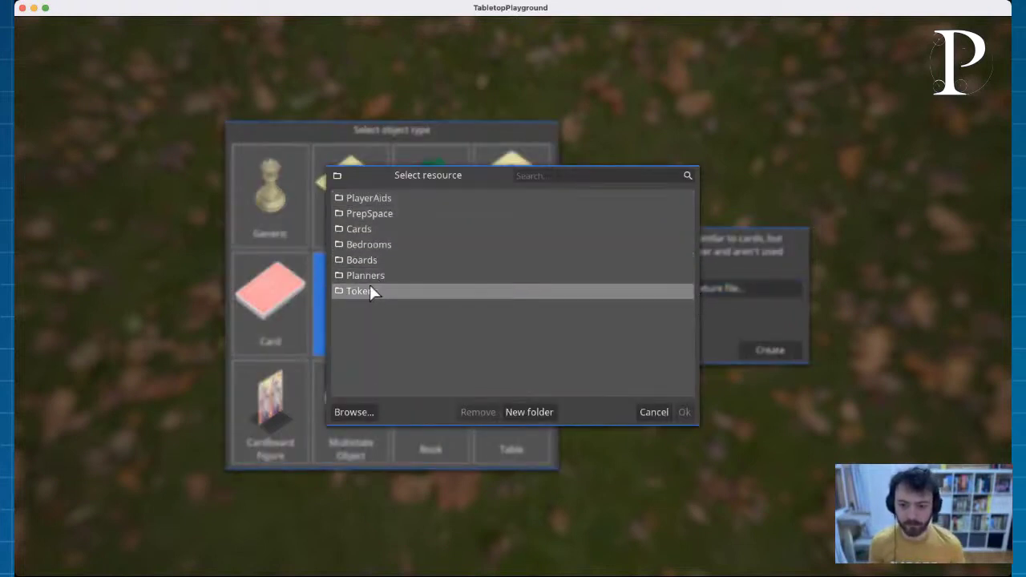
double_click(370, 245)
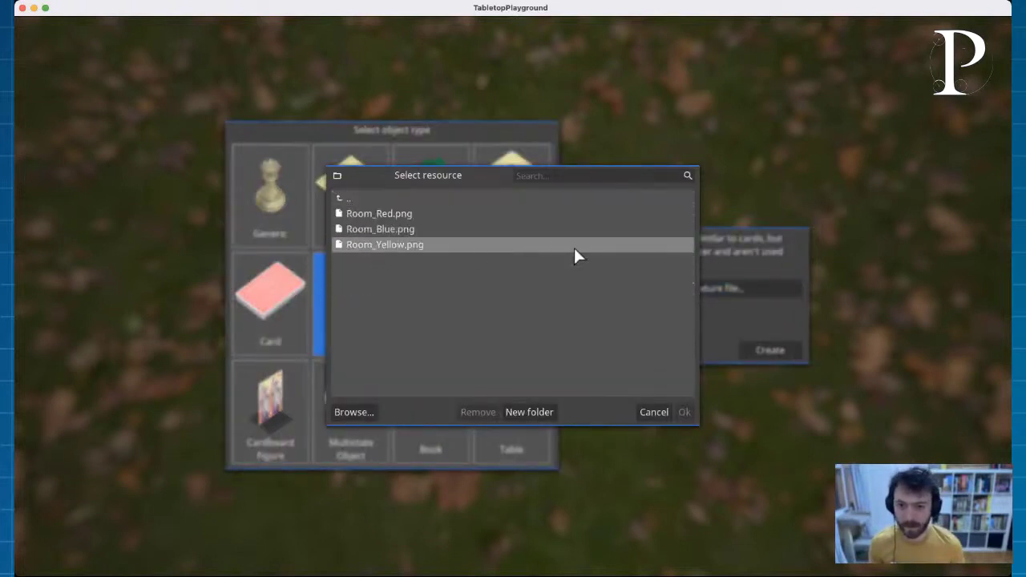
left_click(383, 214)
left_click(684, 412)
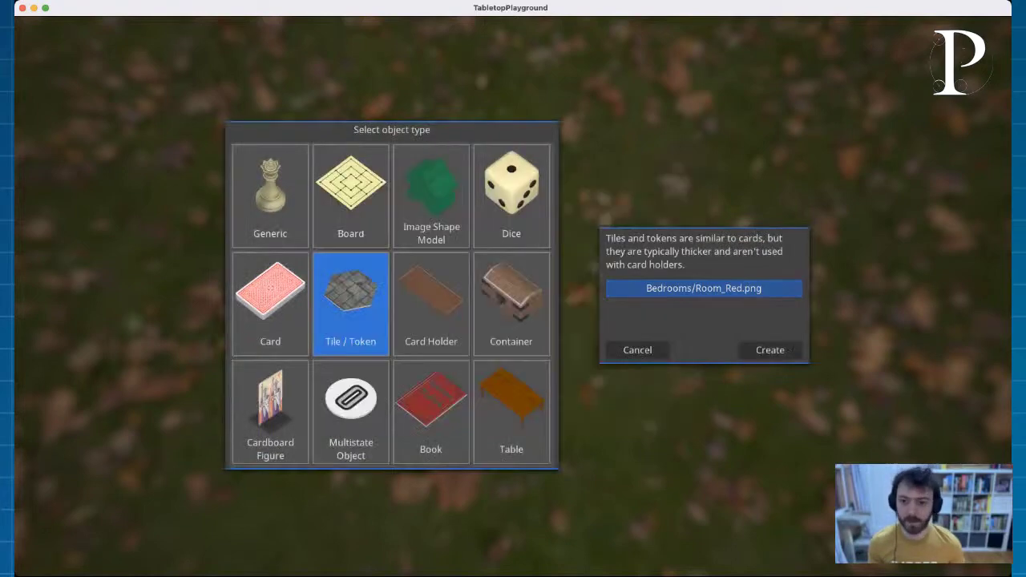
left_click(758, 349)
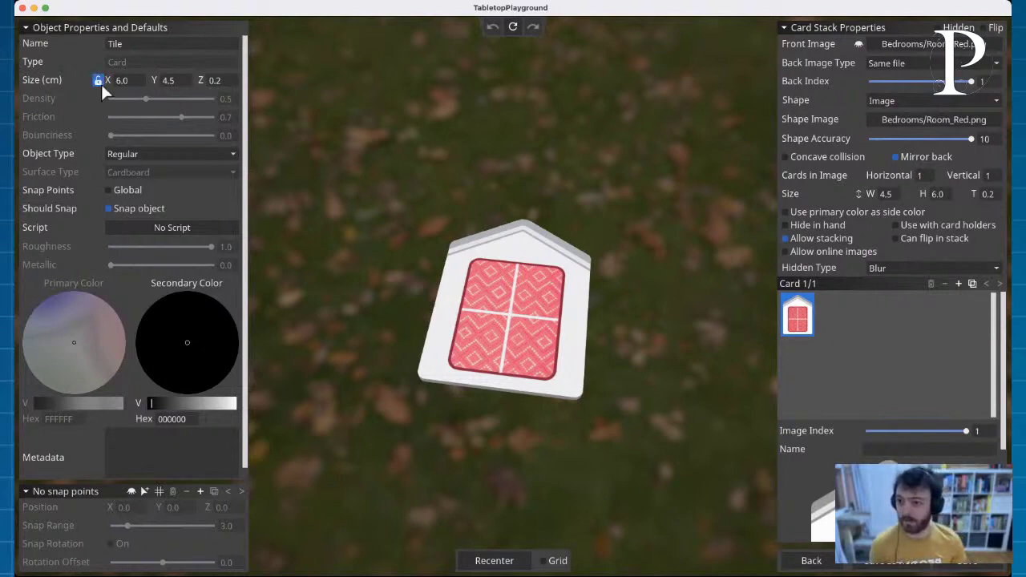
Step: Set the tile's size to X 7.62 cm and Y 5.72 cm with proportions unlocked, and relock the proportions
left_click(137, 81)
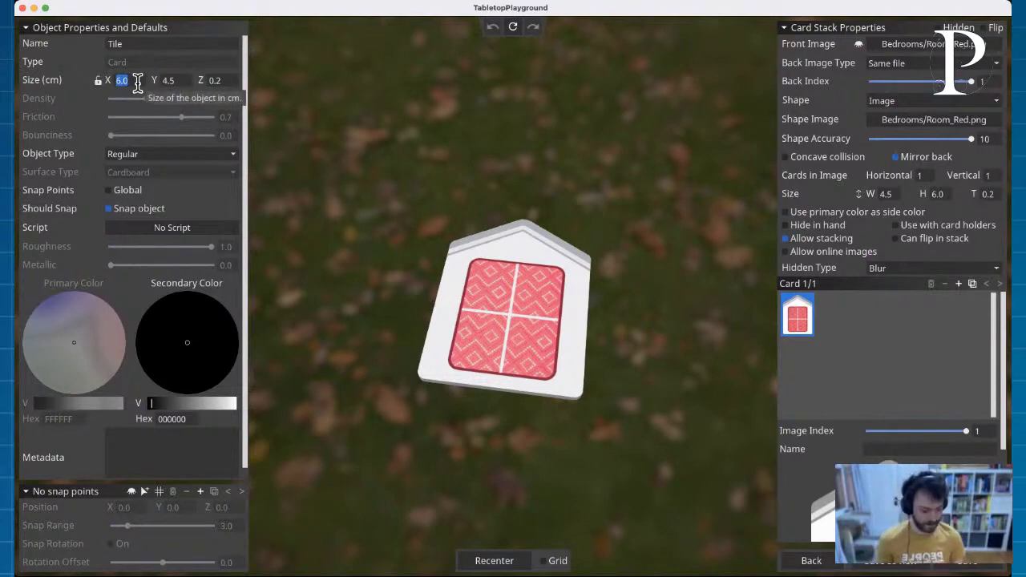
type("7.")
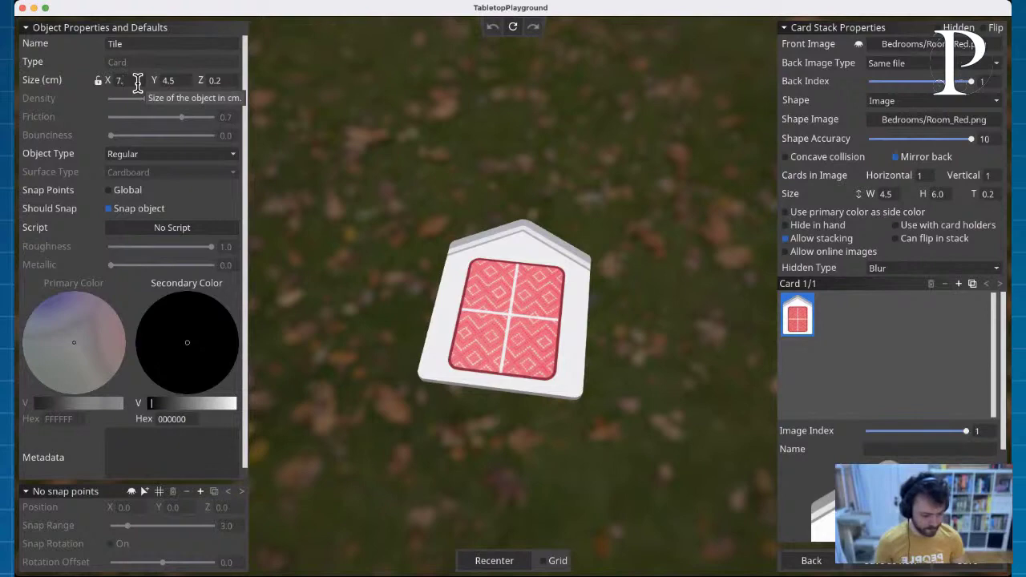
type("6")
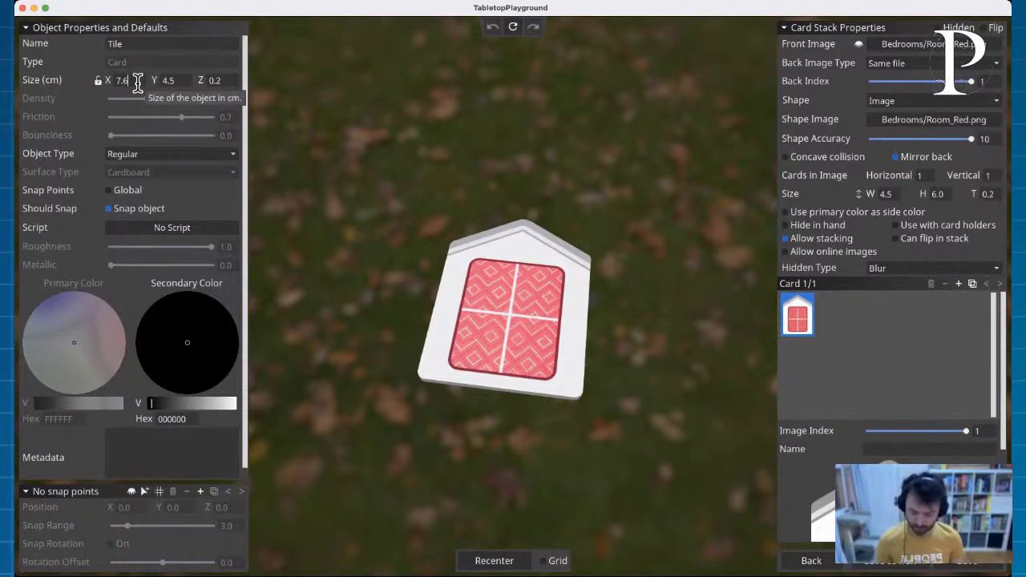
type("2")
double_click(170, 80)
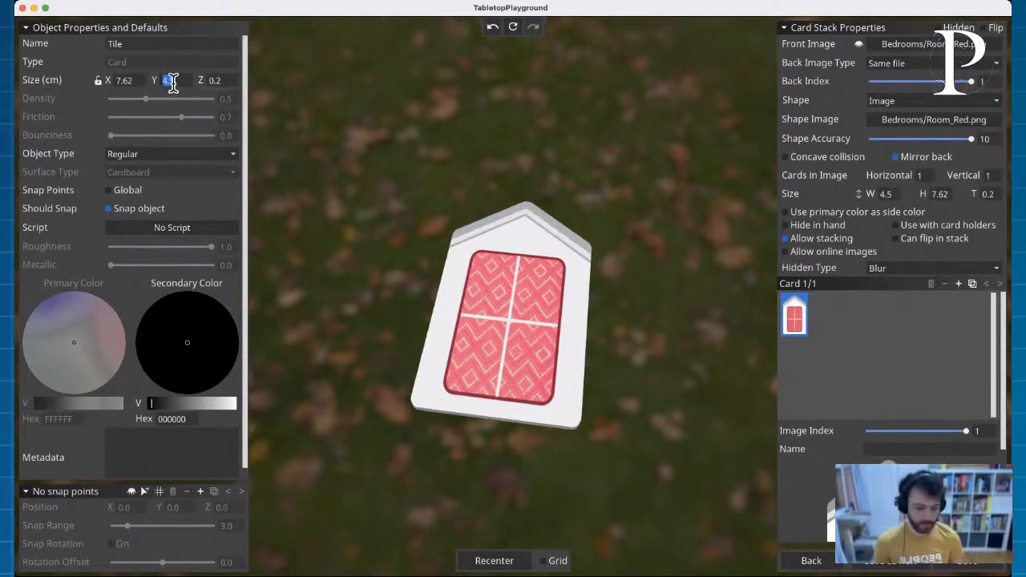
type("5")
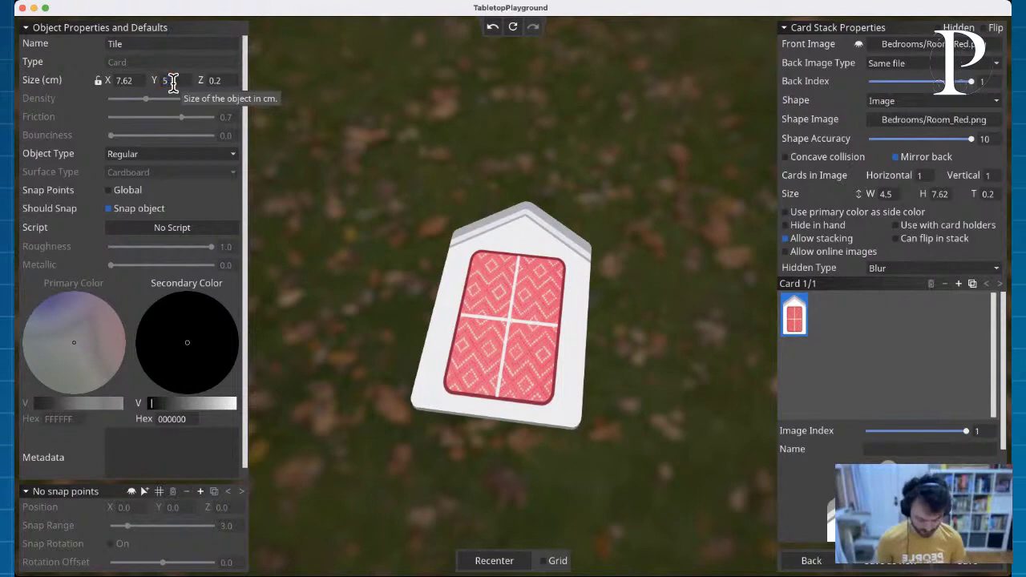
type(".72")
key("Return")
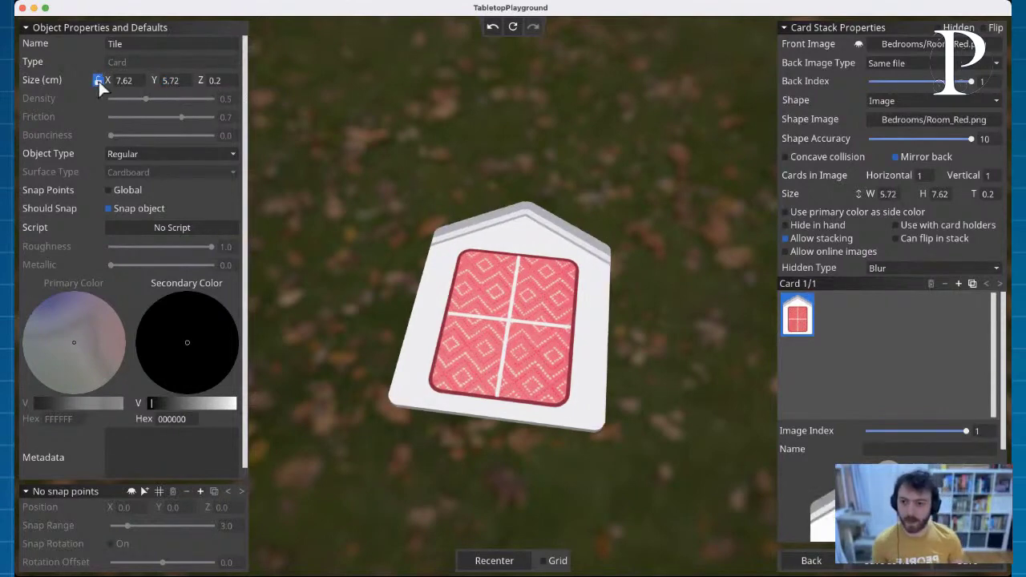
Step: Rename the tile object as "Red - Bedroom"
left_click(137, 43)
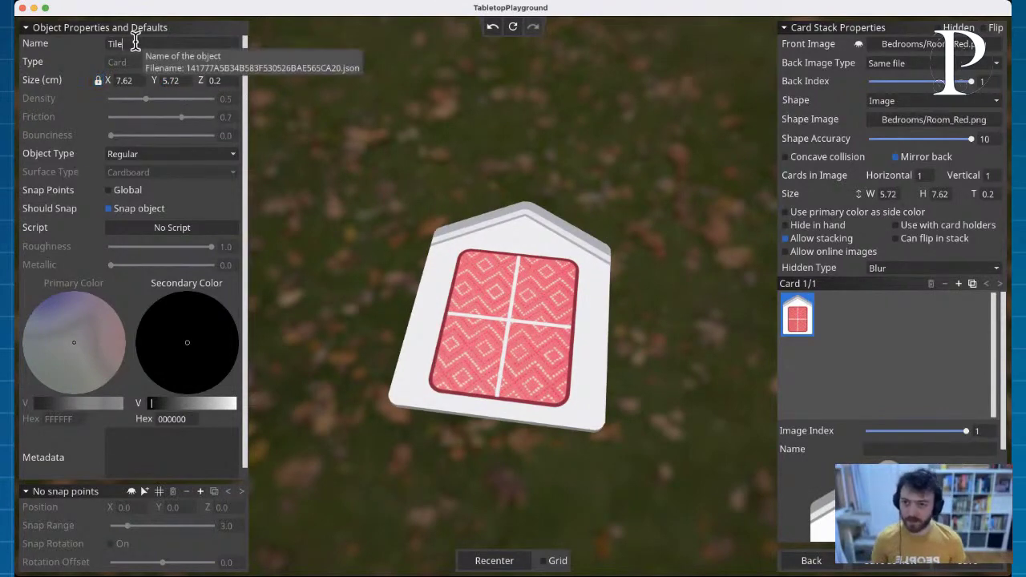
key("BackSpace")
key("BackSpace")
key("BackSpace")
key("BackSpace")
type("Red")
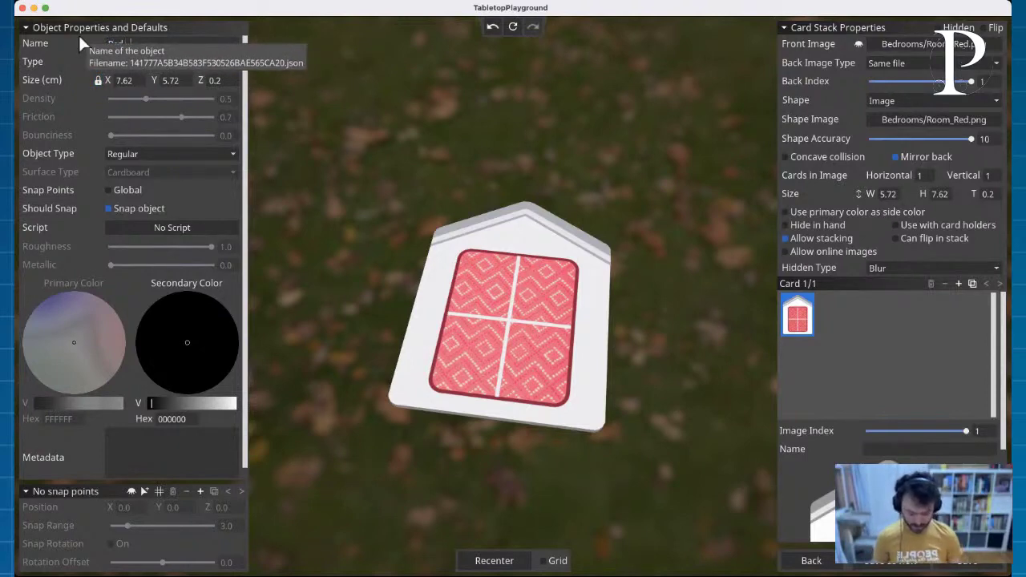
type(" - Bet")
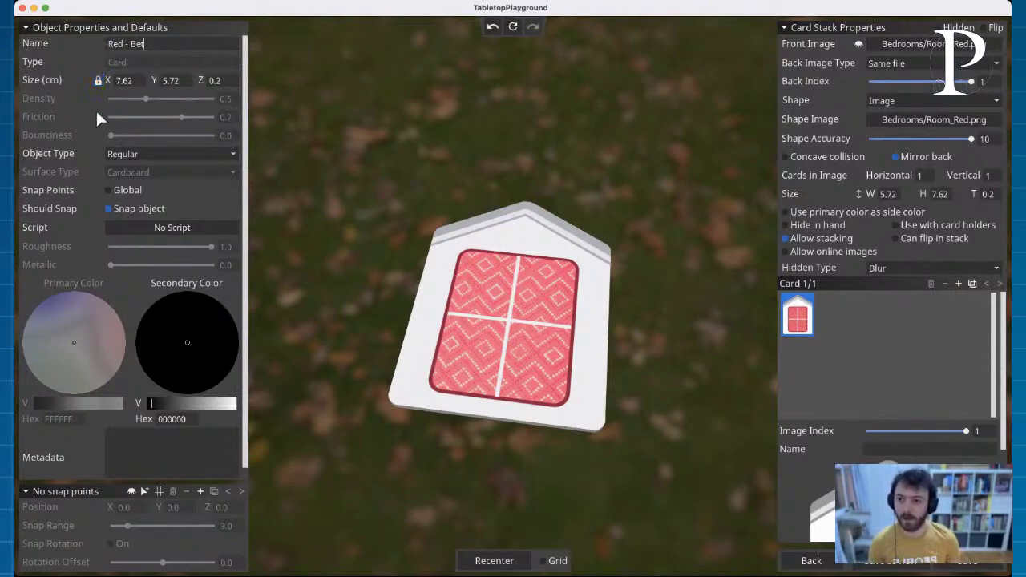
key("BackSpace")
type("d")
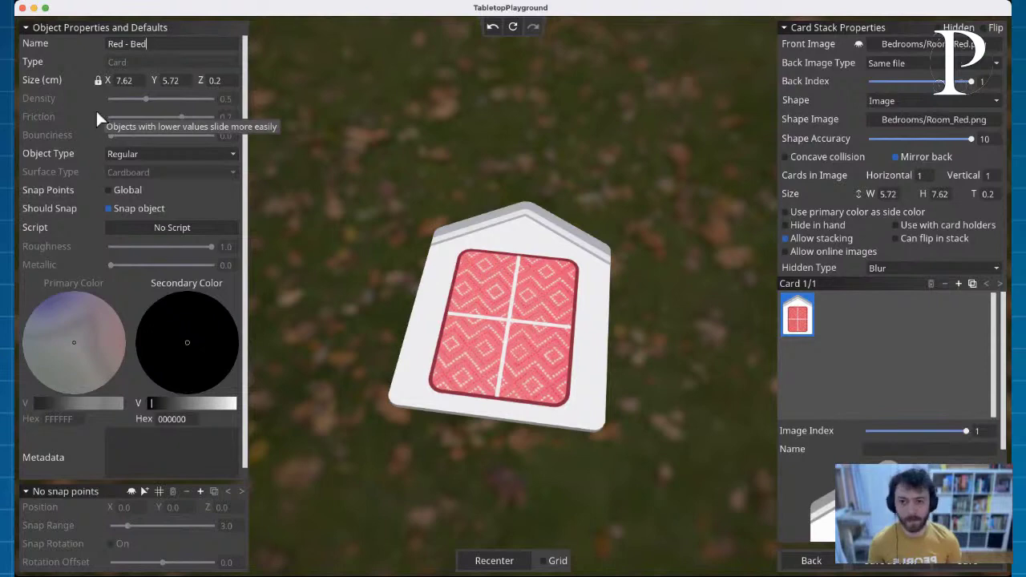
type("room")
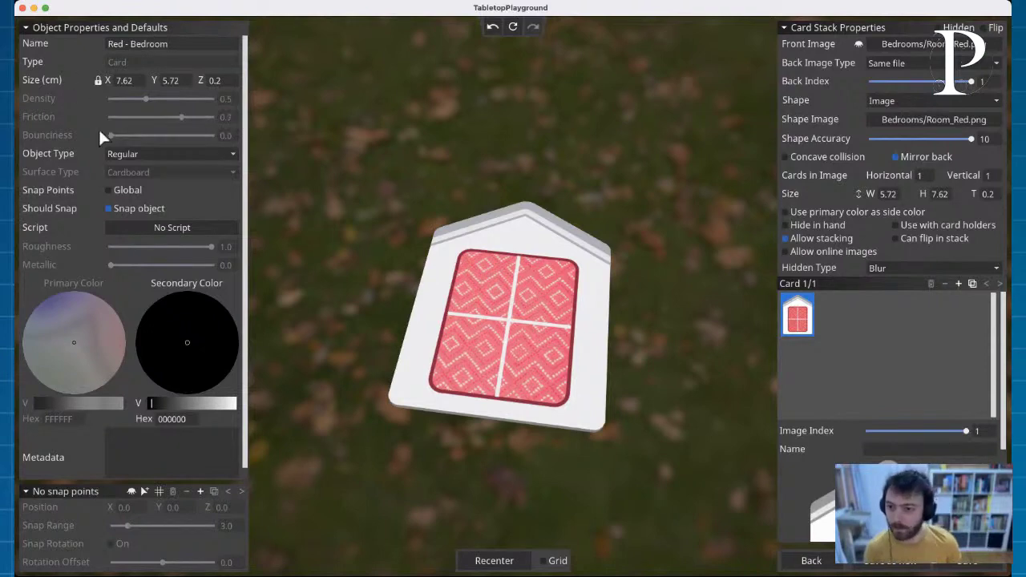
Step: Disable stacking for the red bedroom tile, keep its hidden type as Blur, save it and return to the package's objects
scroll(508, 383, "down", 3)
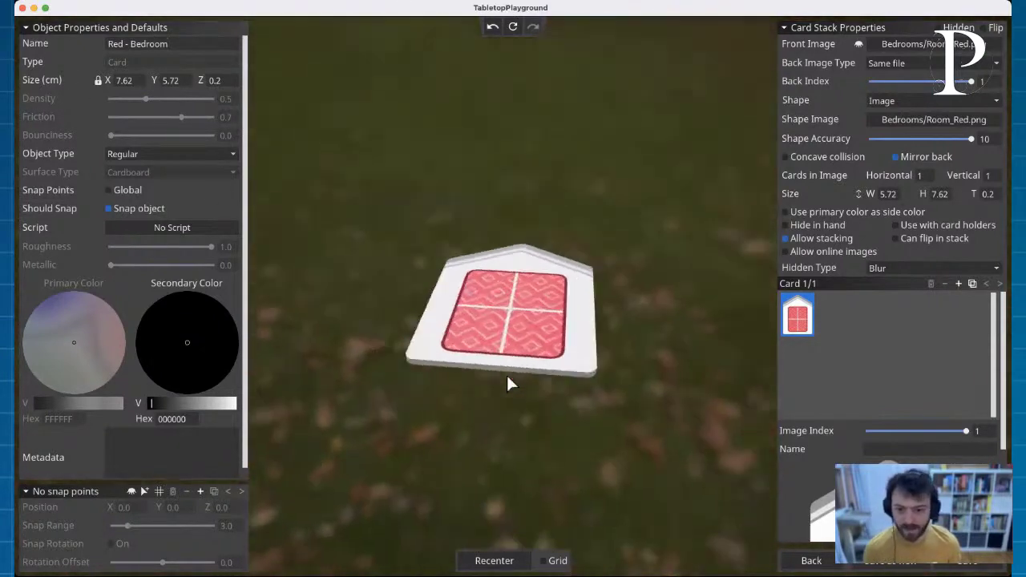
scroll(507, 383, "down", 2)
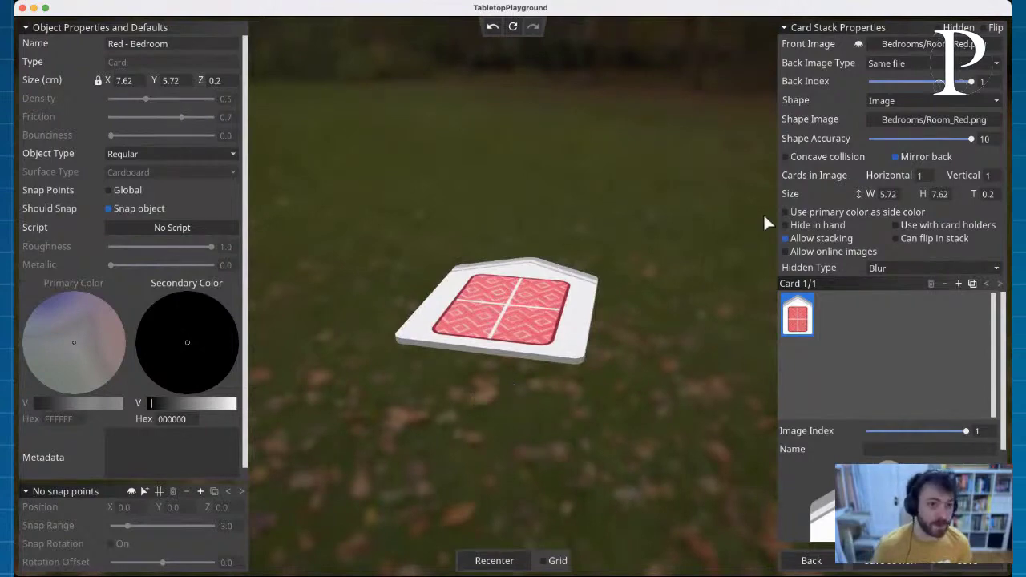
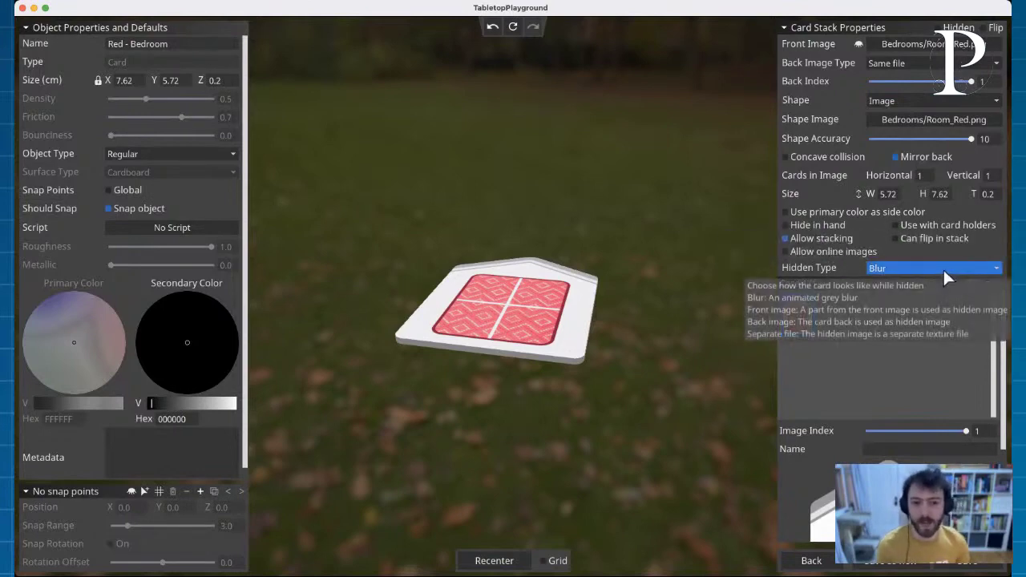
left_click(789, 238)
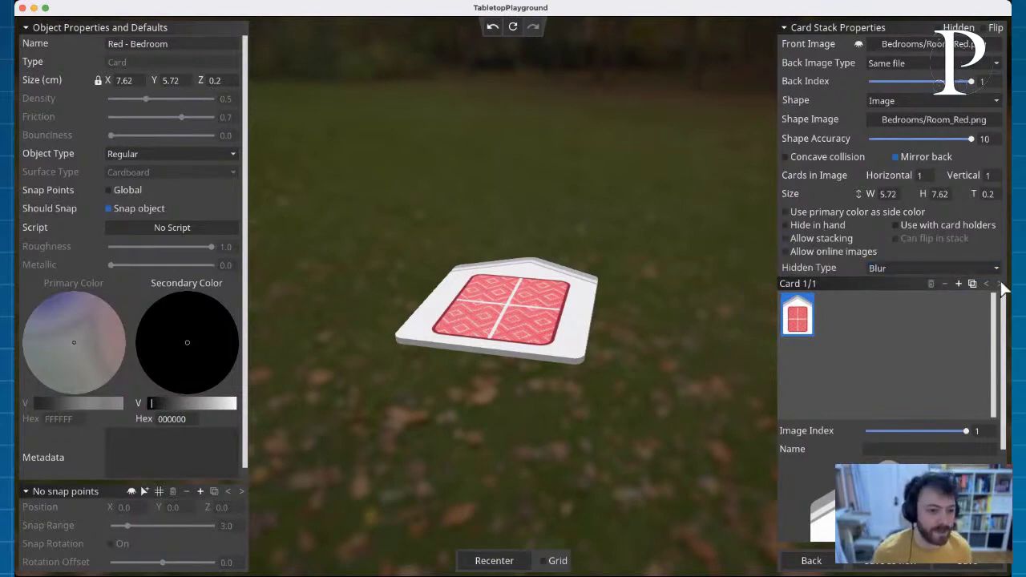
left_click(893, 265)
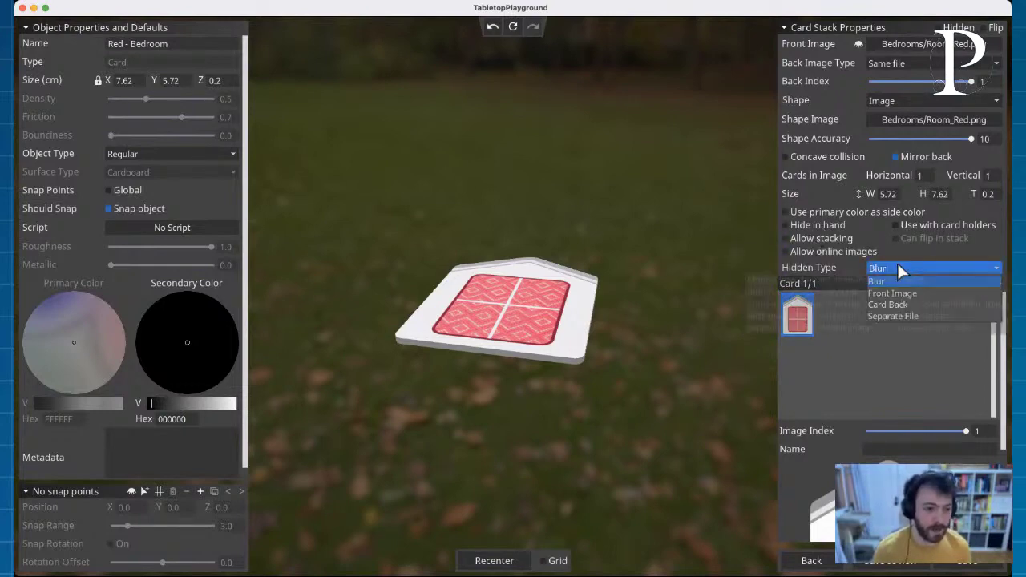
left_click(828, 265)
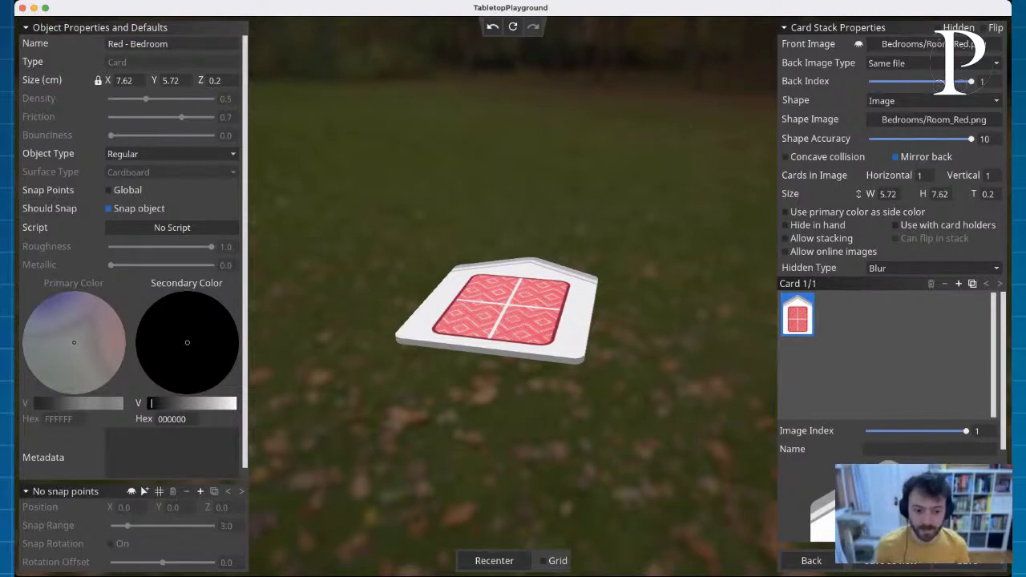
left_click(812, 560)
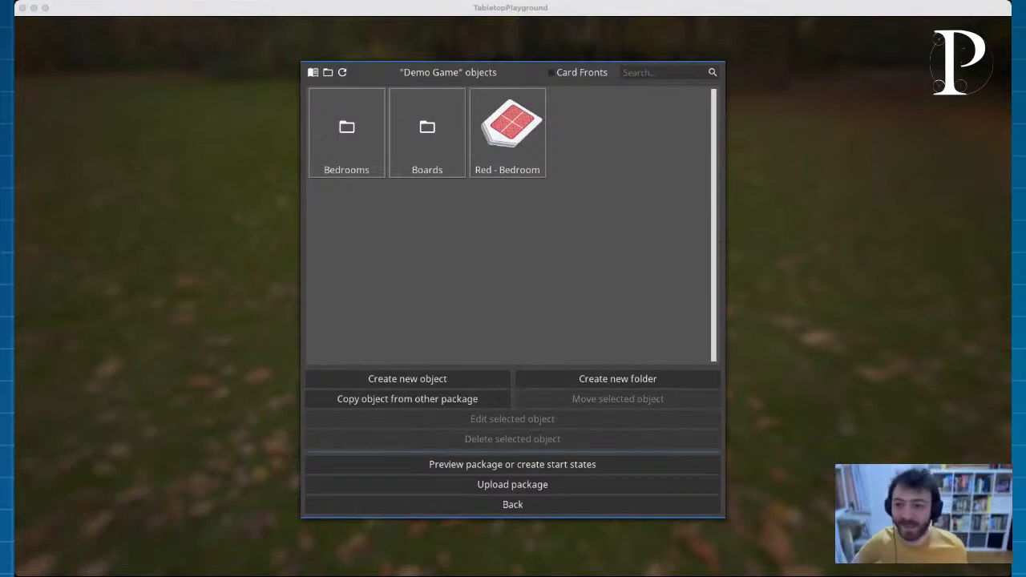
left_click(172, 405)
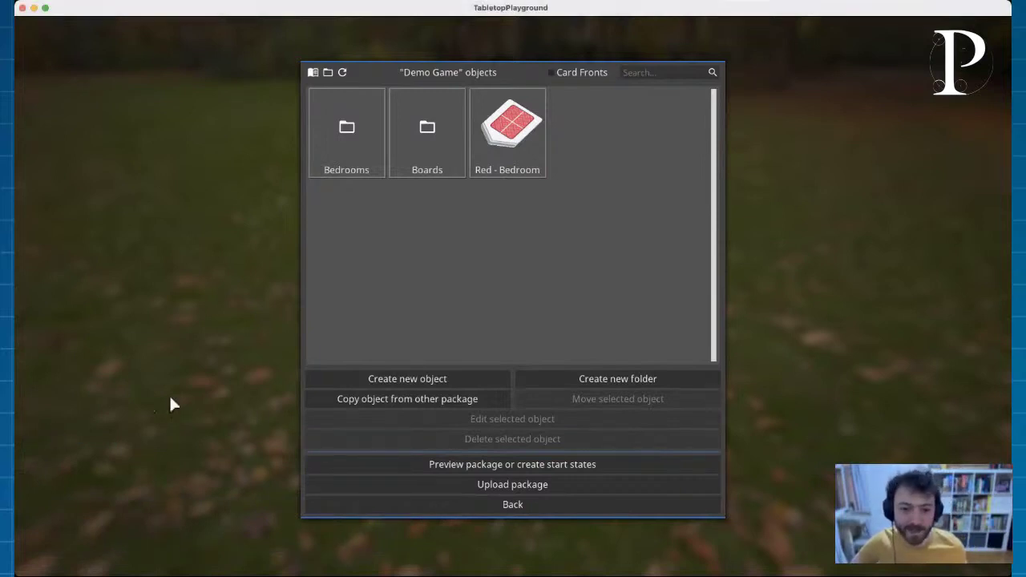
Step: Open the Red - Bedroom tile for editing and change its name to "Yellow - Bedroom"
left_click(519, 143)
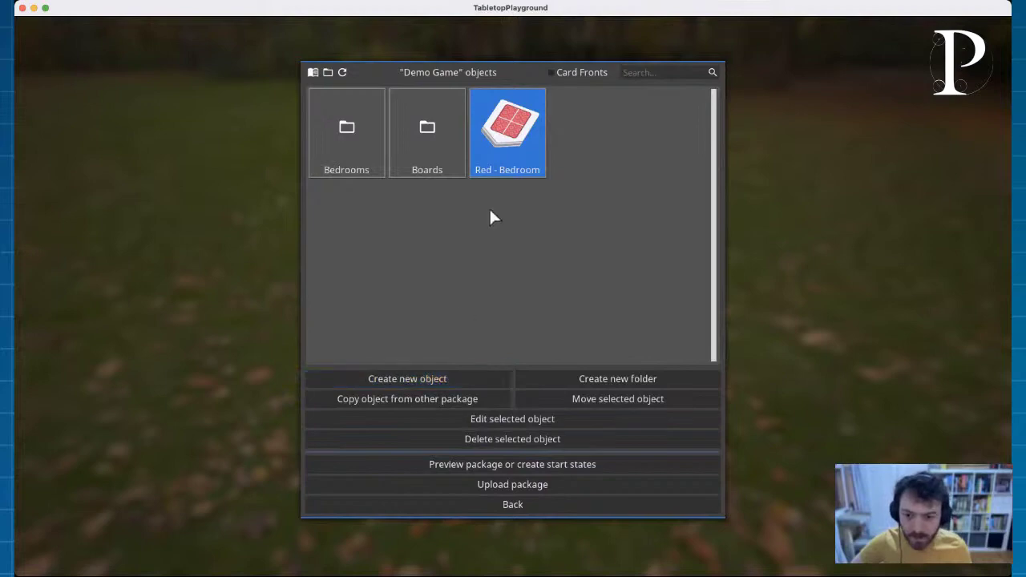
double_click(539, 148)
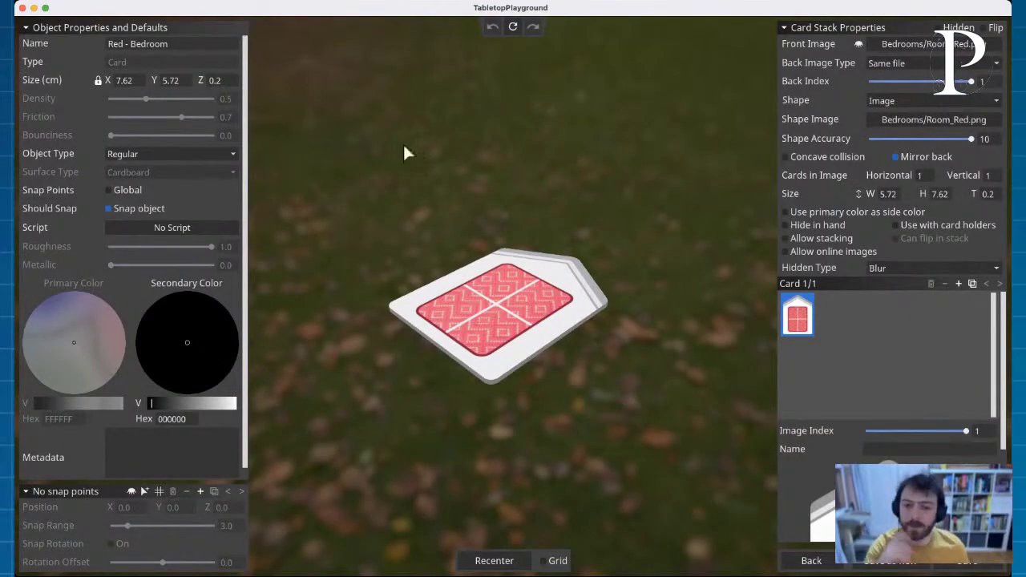
double_click(114, 44)
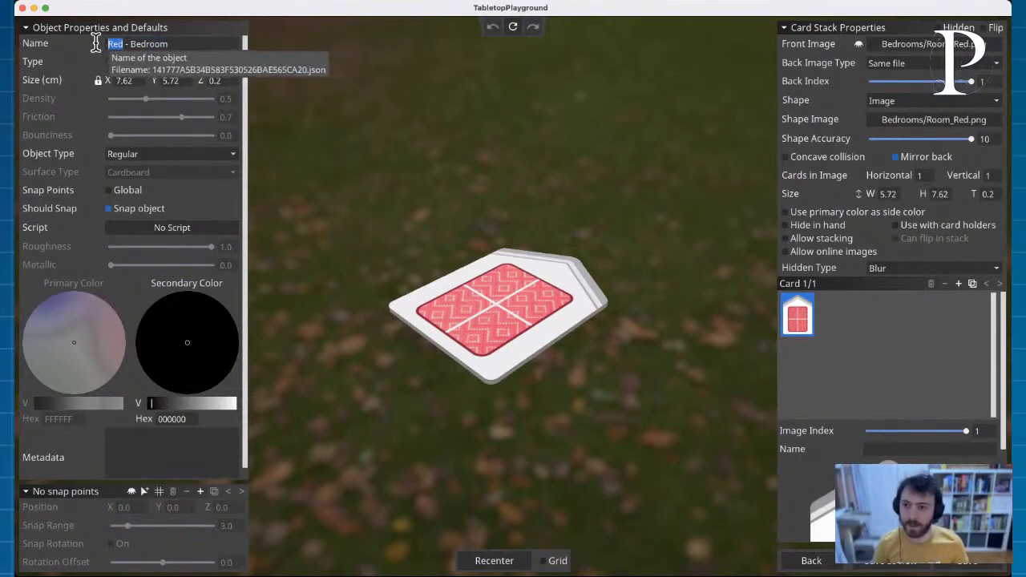
type("Y")
type("ellow")
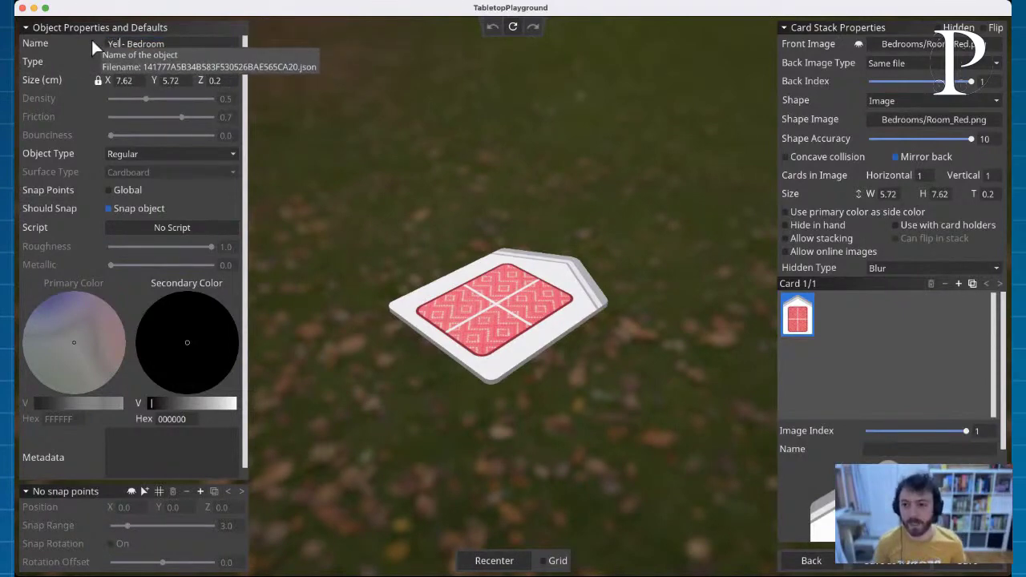
left_click(194, 43)
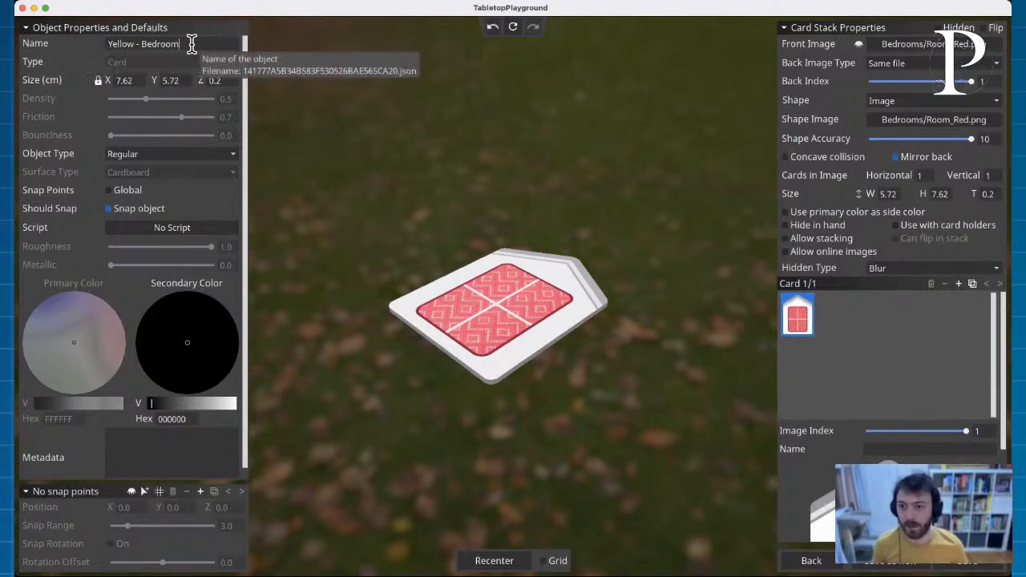
Step: Set the tile's front image and shape image to Bedrooms/Room_Yellow.png, save it as a new object and return to the package's objects
left_click_drag(529, 346, 524, 328)
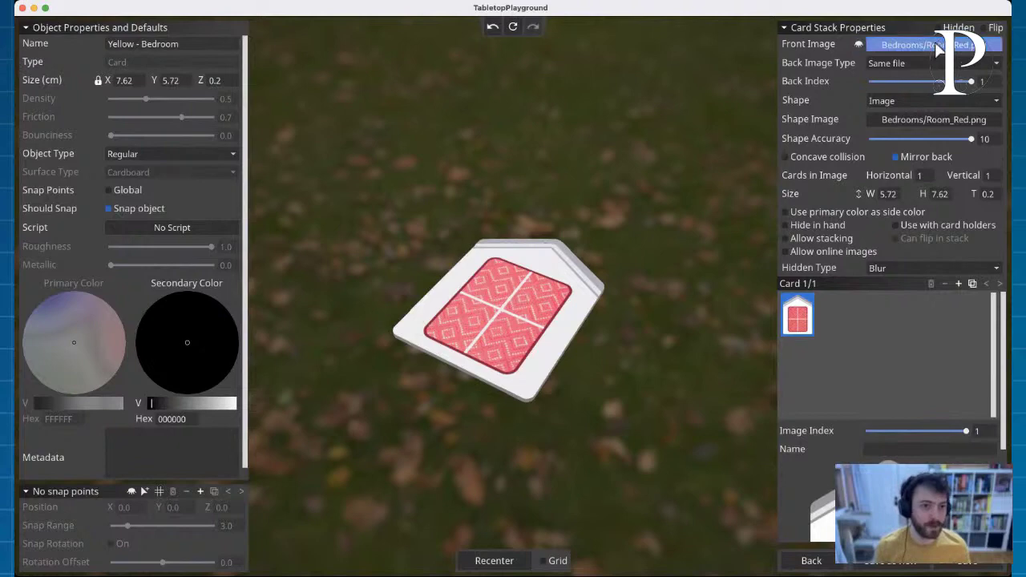
left_click(930, 44)
left_click(392, 244)
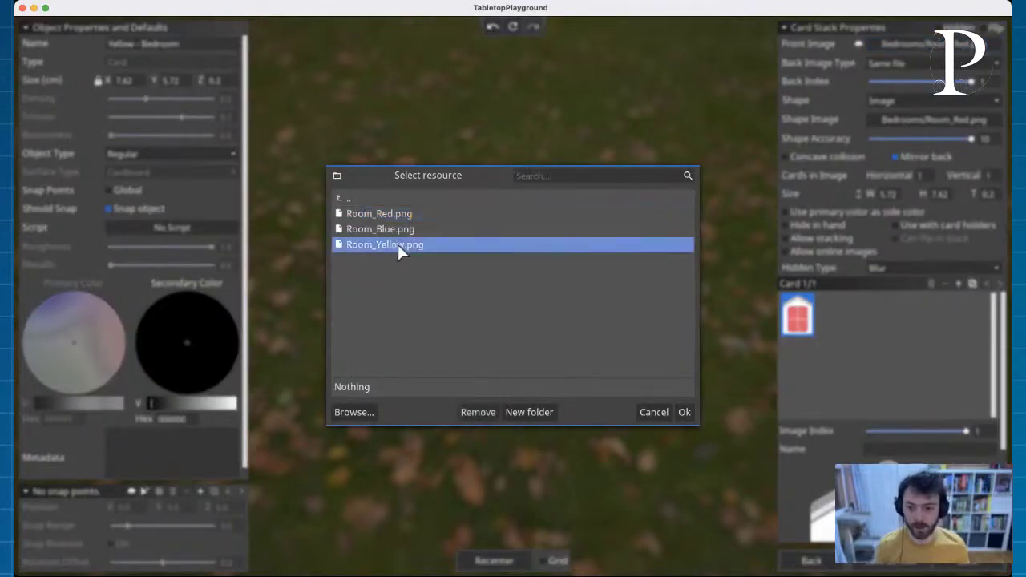
left_click(684, 414)
left_click(969, 119)
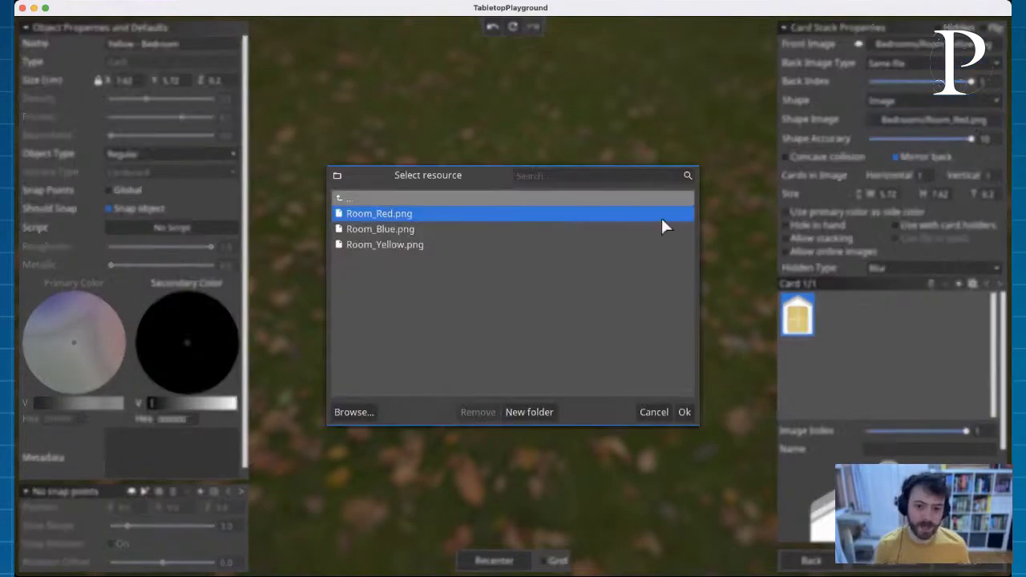
left_click(397, 244)
left_click(684, 412)
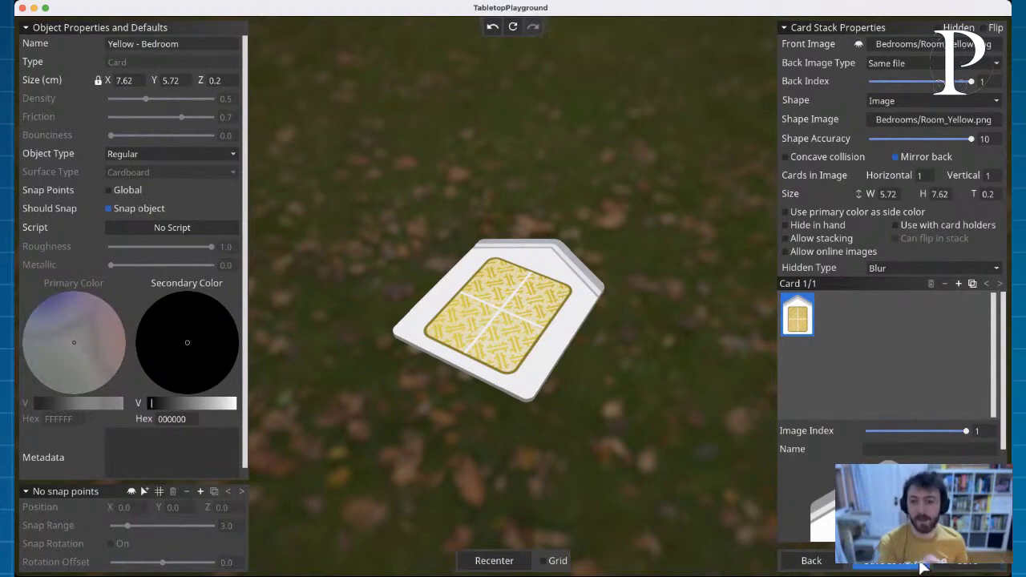
left_click(818, 563)
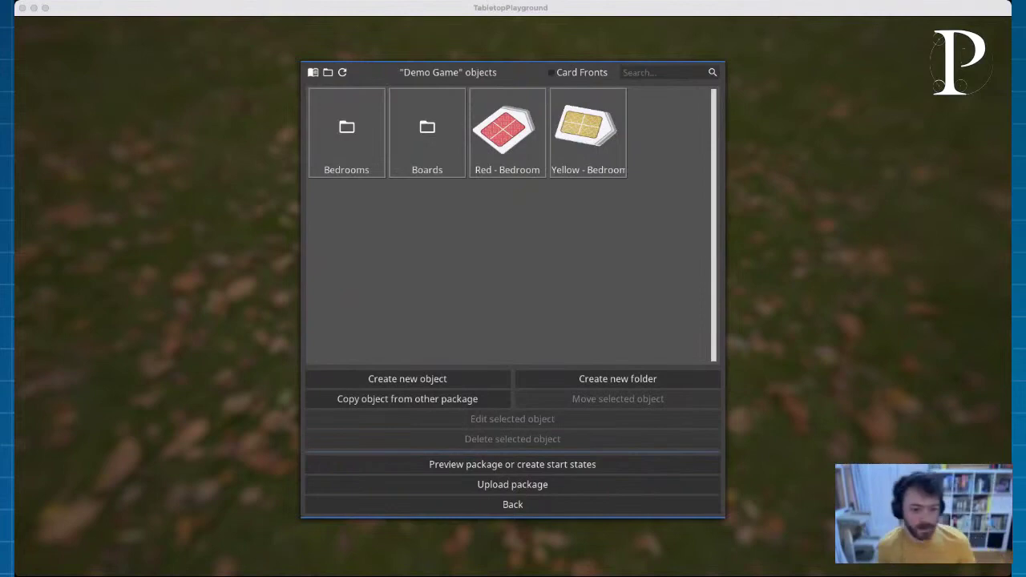
left_click(64, 504)
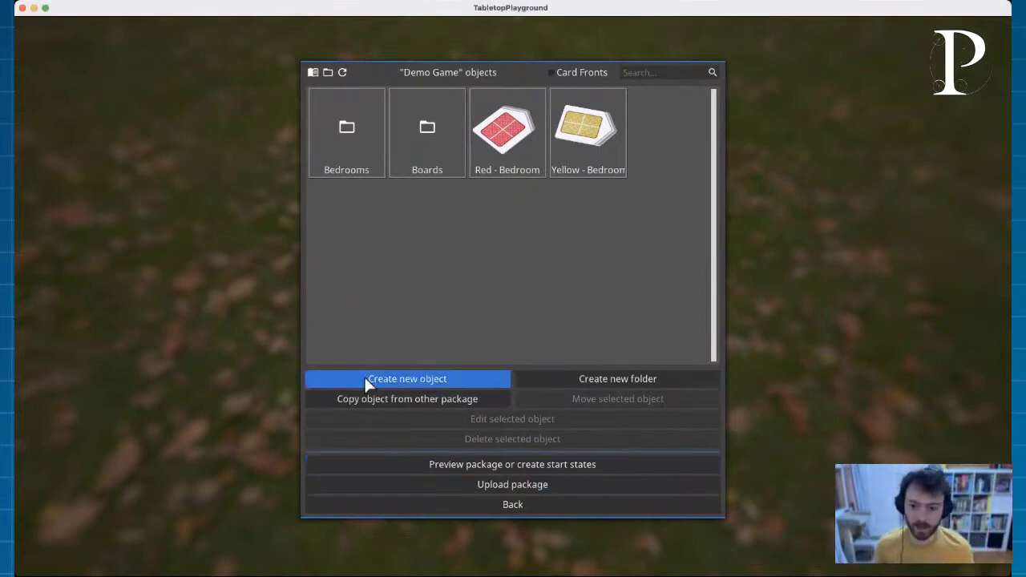
Step: Open the Yellow - Bedroom tile for editing and change its name to "Blue - Bedroom"
left_click(572, 149)
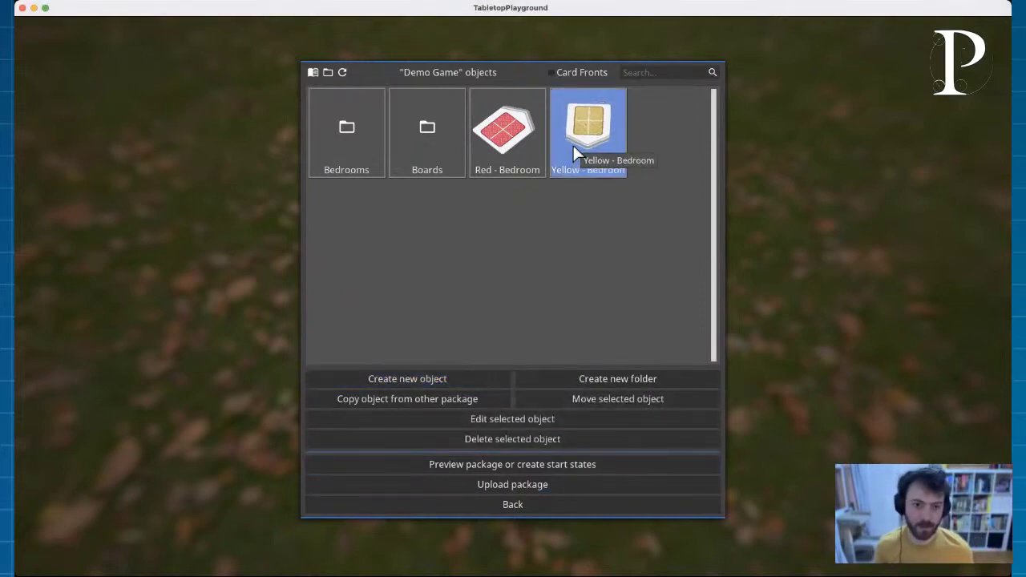
double_click(573, 146)
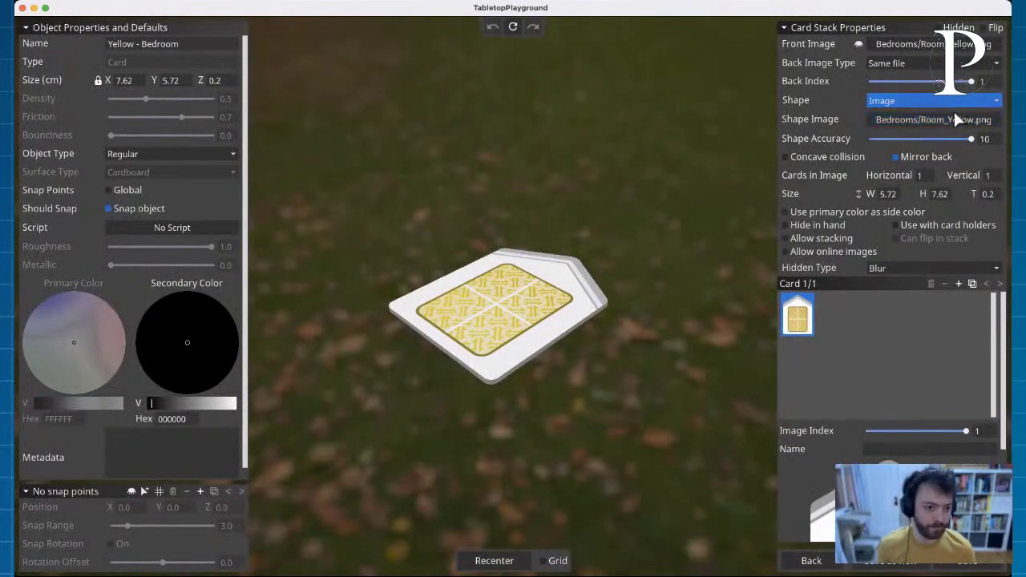
double_click(129, 44)
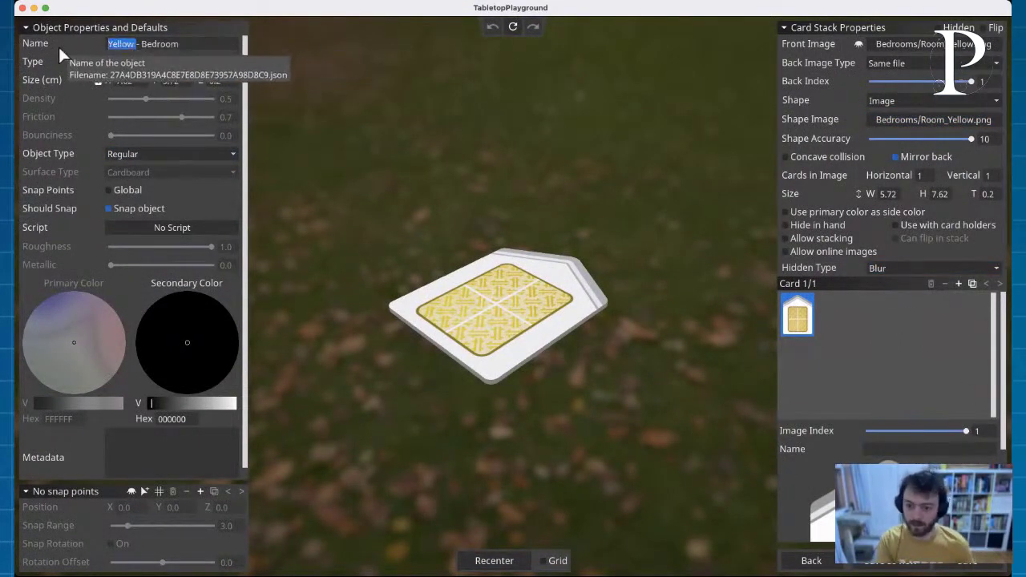
type("Blue")
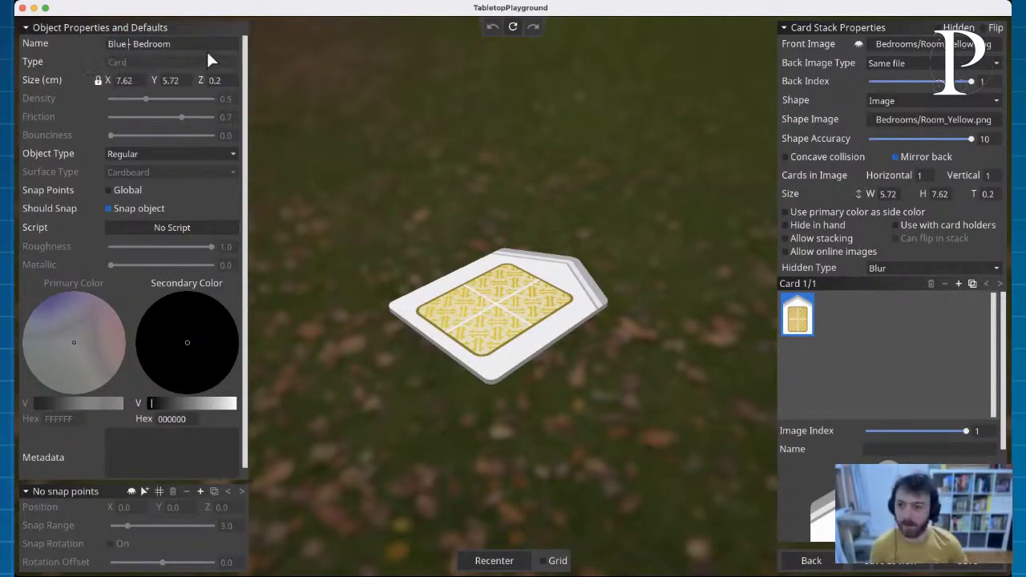
Step: Set the tile's front image and shape image to Bedrooms/Room_Blue.png, save it as a new object and return to the package's objects
left_click(930, 43)
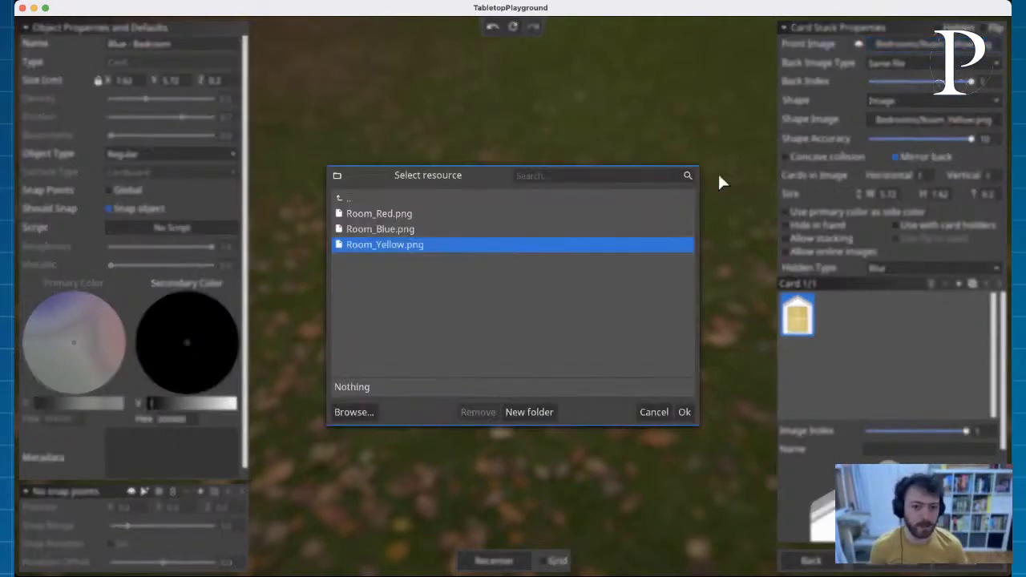
left_click(393, 230)
left_click(685, 412)
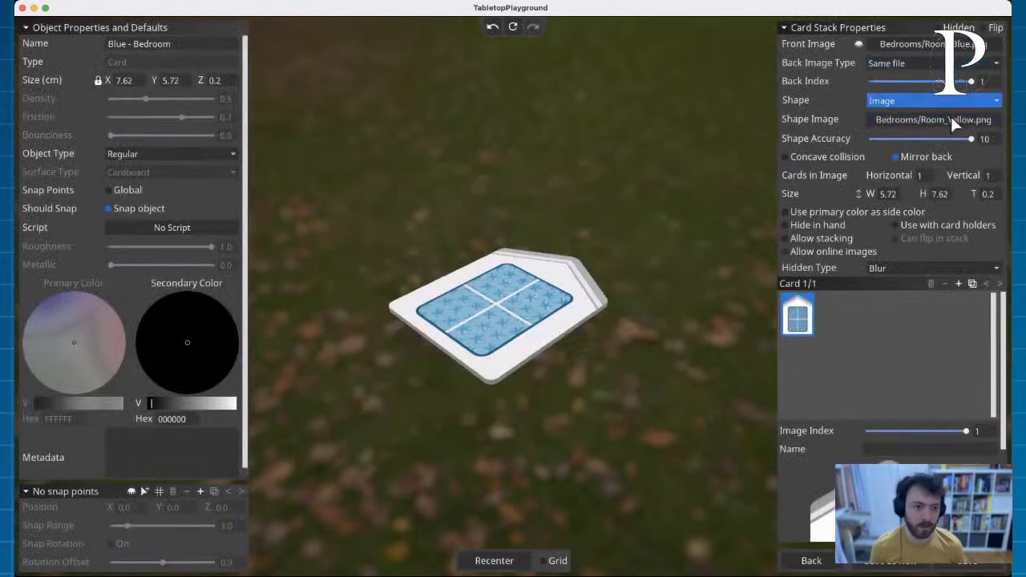
left_click(946, 119)
left_click(390, 229)
left_click(685, 412)
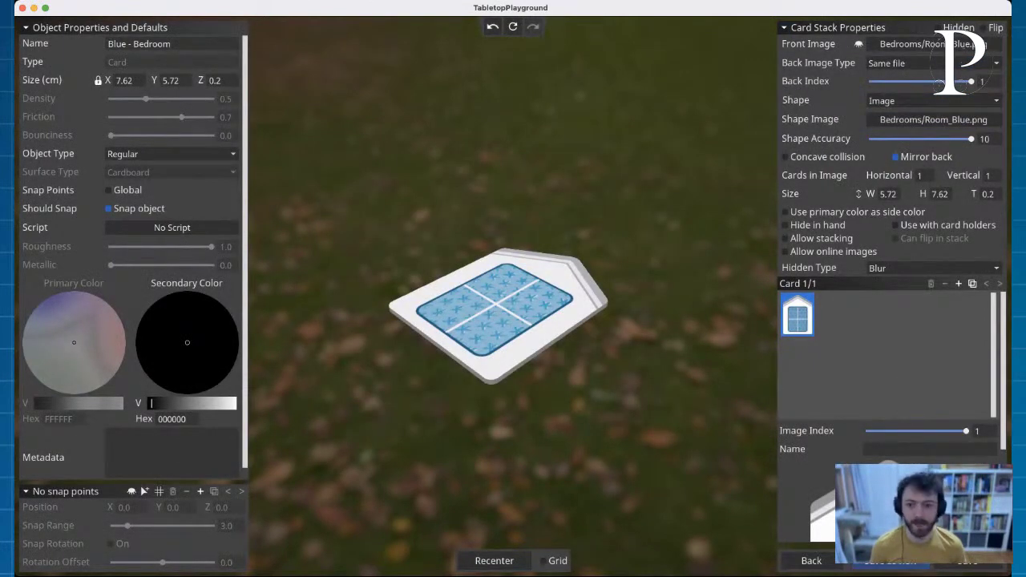
left_click(806, 561)
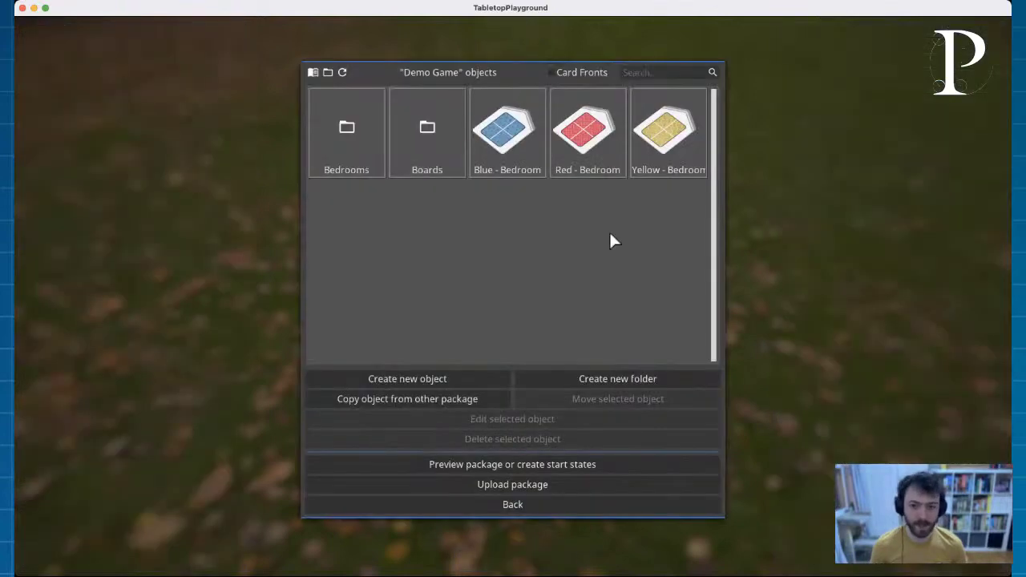
Step: Move the Blue - Bedroom tile into the Bedrooms folder
left_click(506, 141)
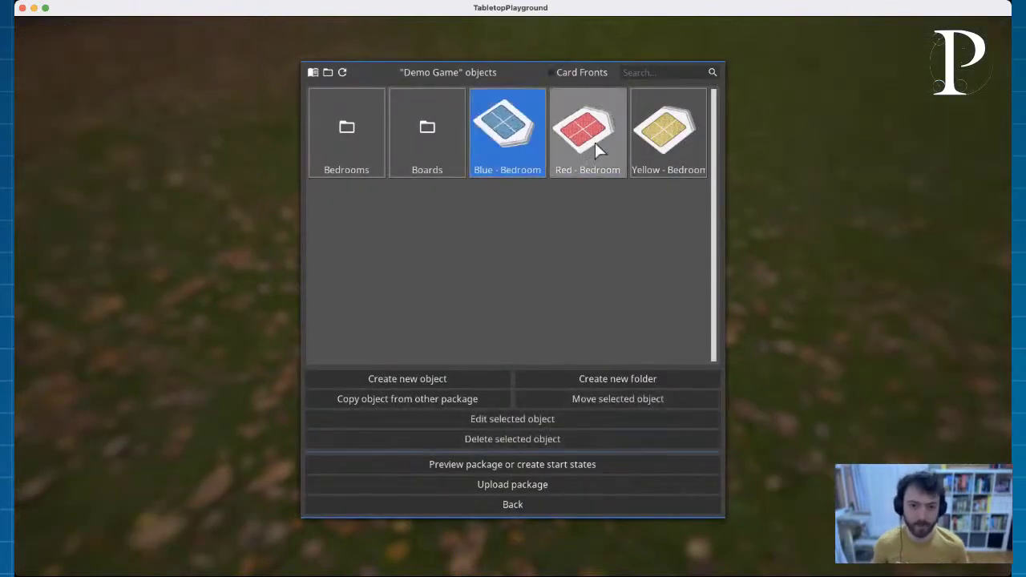
left_click(586, 142)
left_click(506, 142)
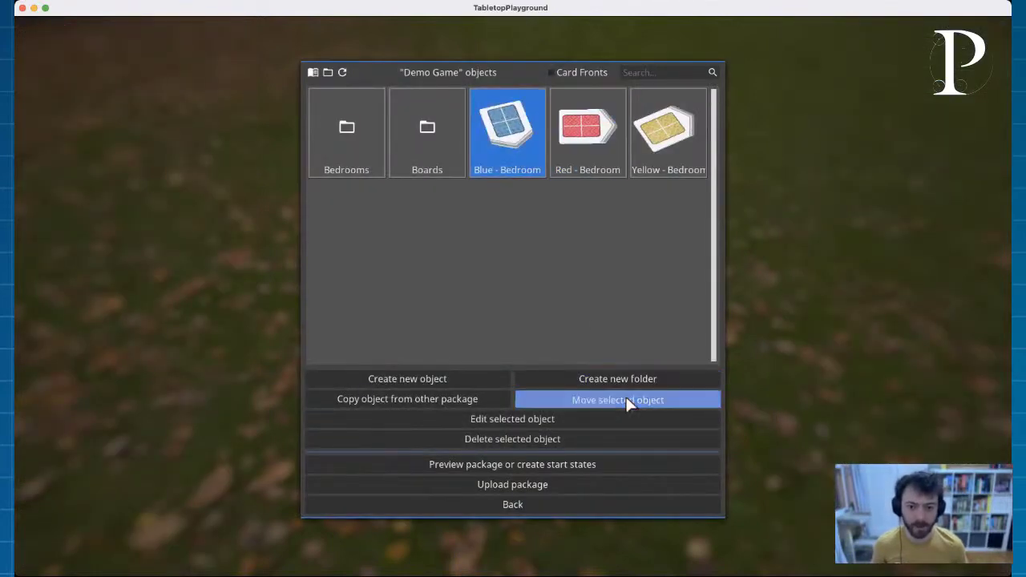
left_click(627, 398)
left_click(376, 214)
left_click(384, 203)
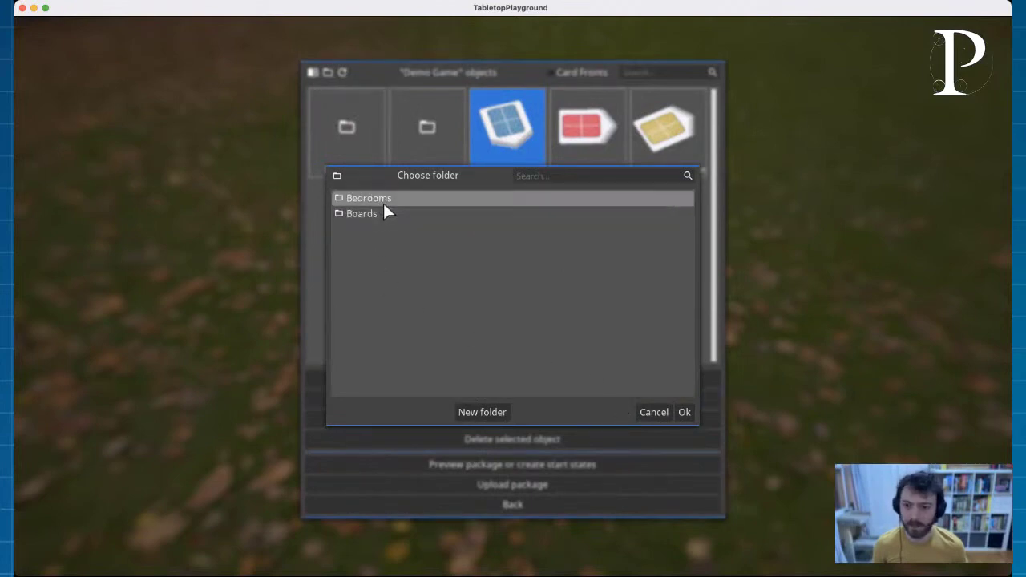
left_click(683, 411)
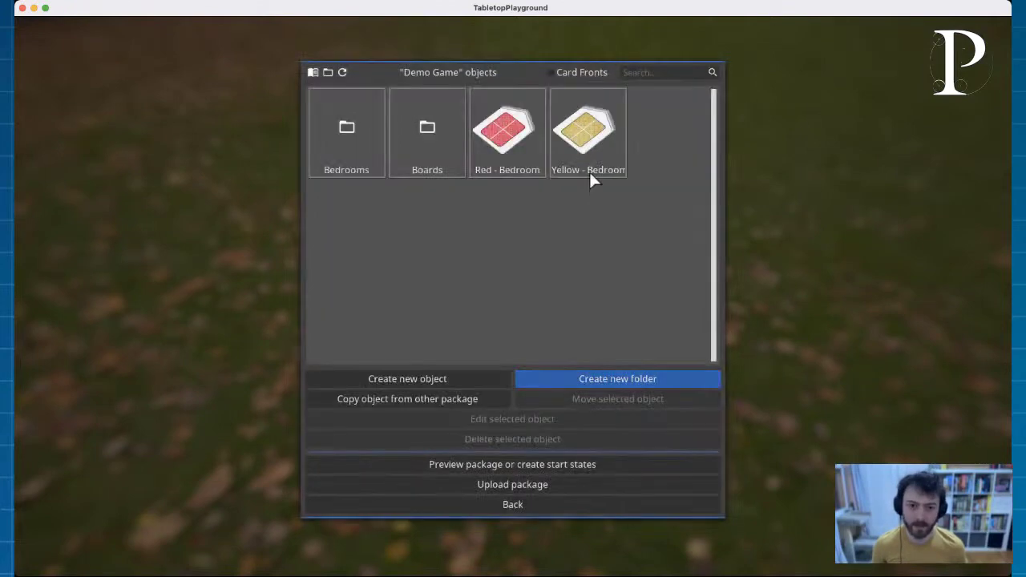
Step: Move the Red - Bedroom and Yellow - Bedroom tiles into the Bedrooms folder
left_click(643, 399)
double_click(371, 213)
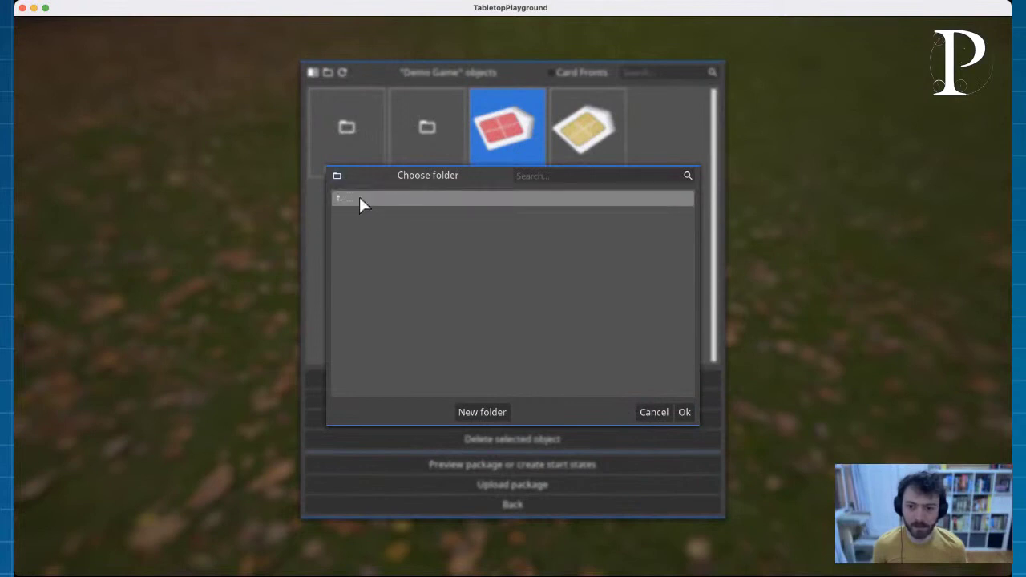
left_click(688, 417)
left_click(489, 125)
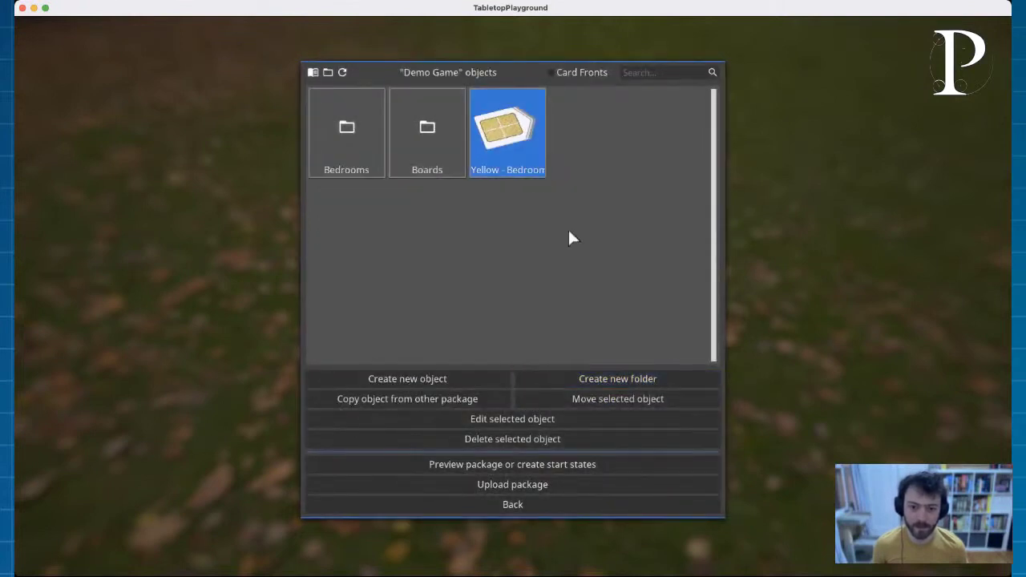
left_click(647, 398)
double_click(339, 213)
left_click(680, 412)
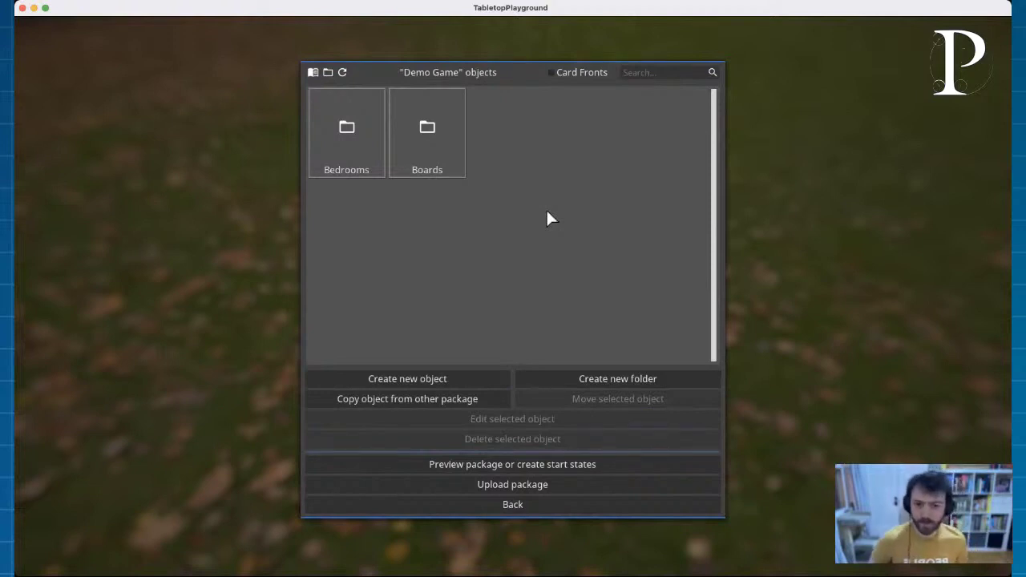
Step: Create a new Tile / Token object in the Demo Game package with Tokens/Dairy.png as its texture
left_click(447, 378)
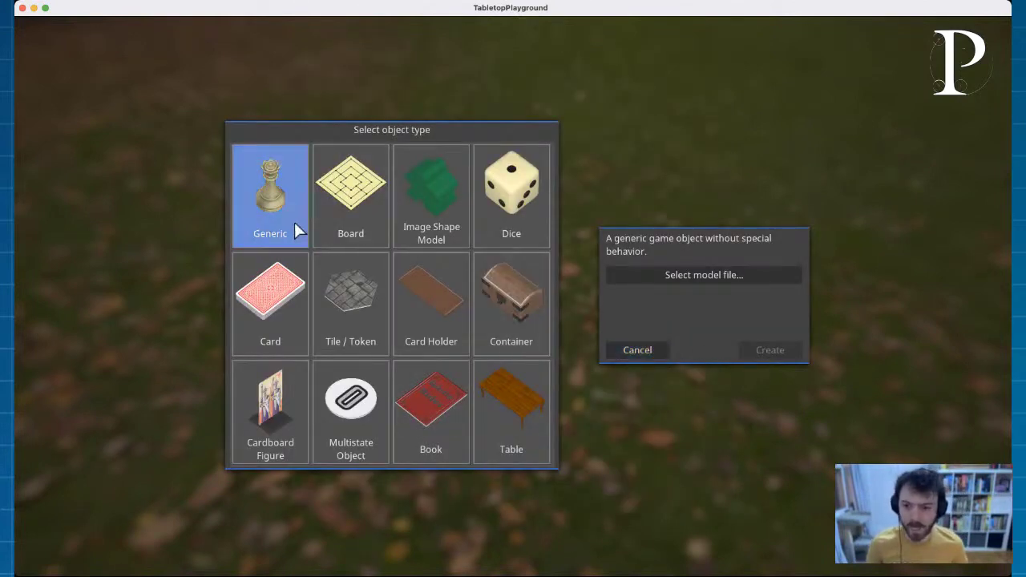
left_click(354, 301)
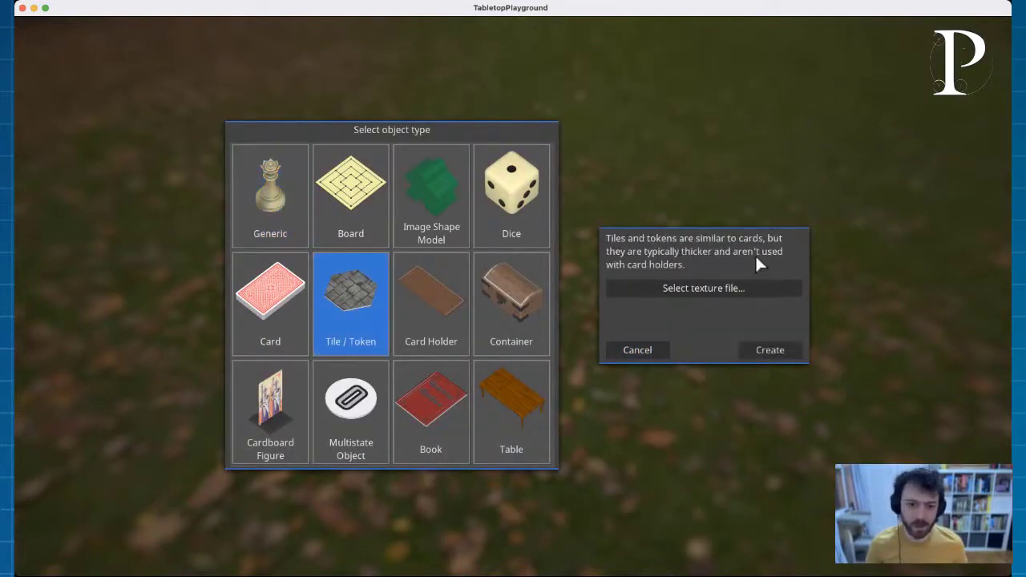
left_click(719, 287)
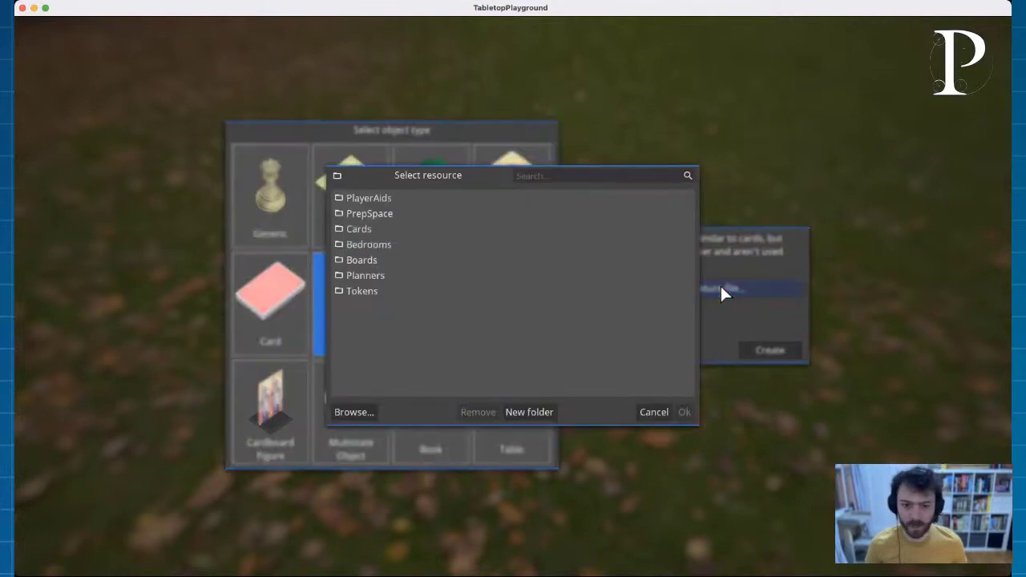
double_click(359, 293)
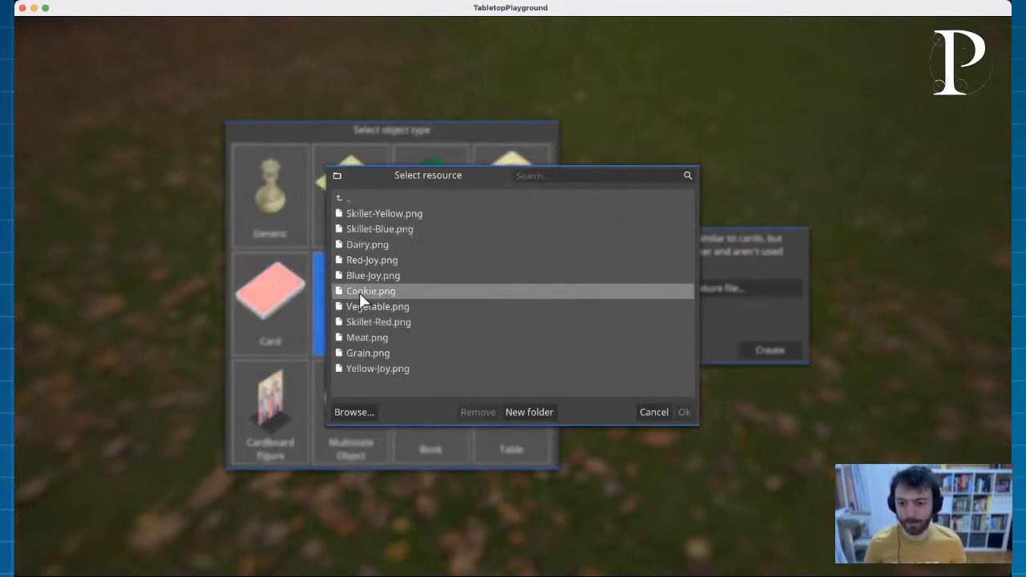
left_click(369, 245)
left_click(684, 413)
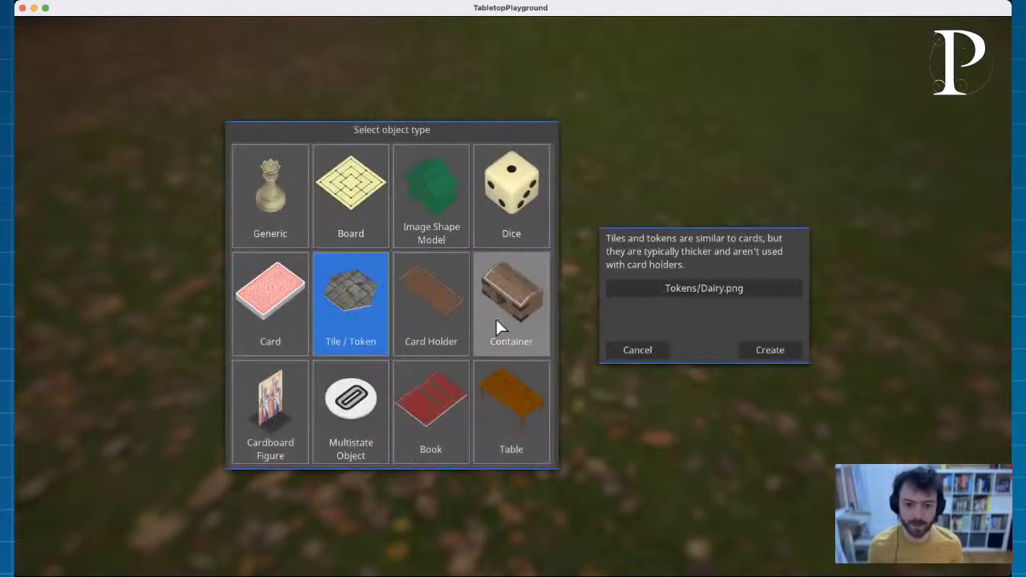
left_click(782, 352)
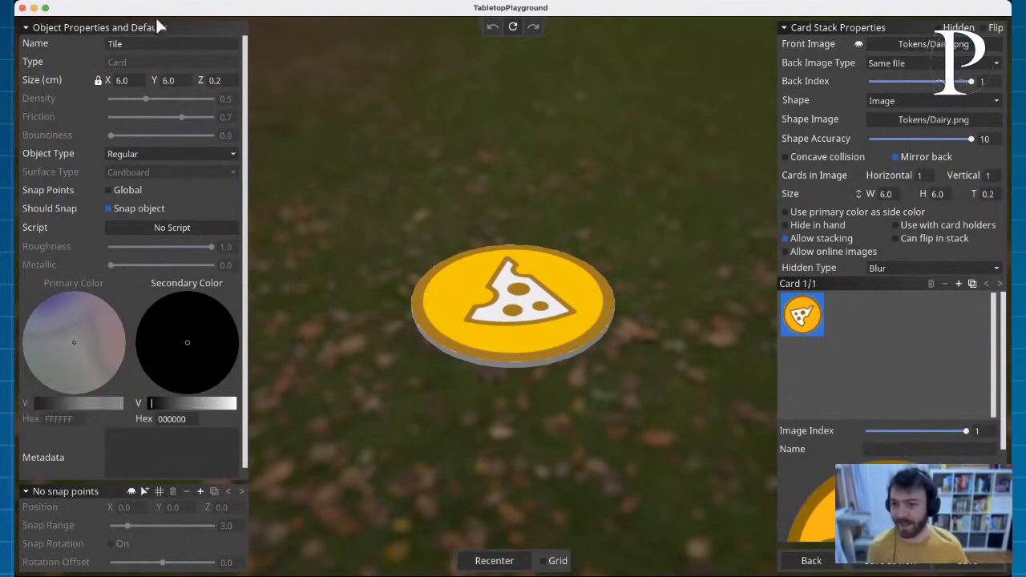
Step: Name the new token "Dairy"
double_click(139, 44)
type("D")
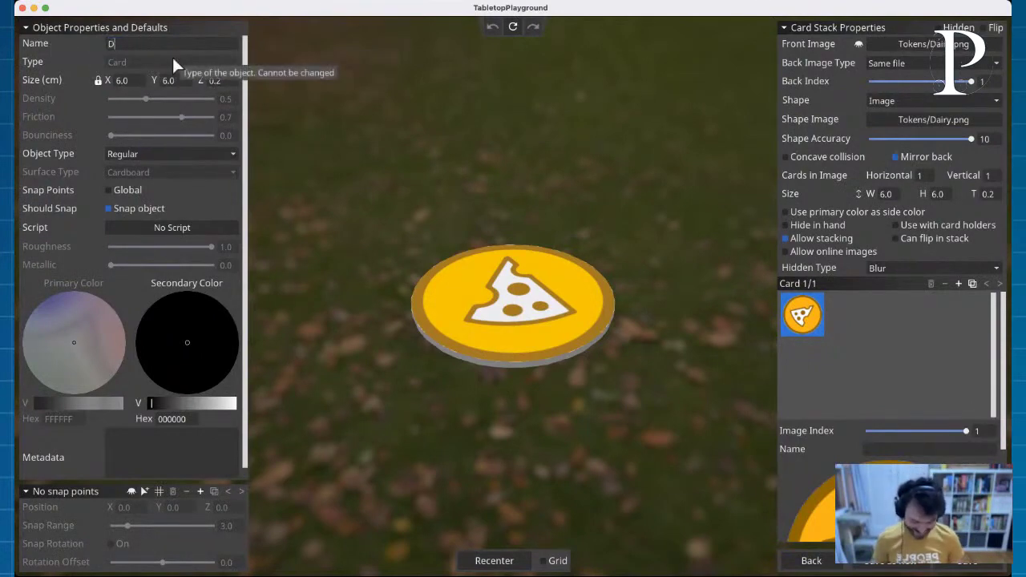
type("airy")
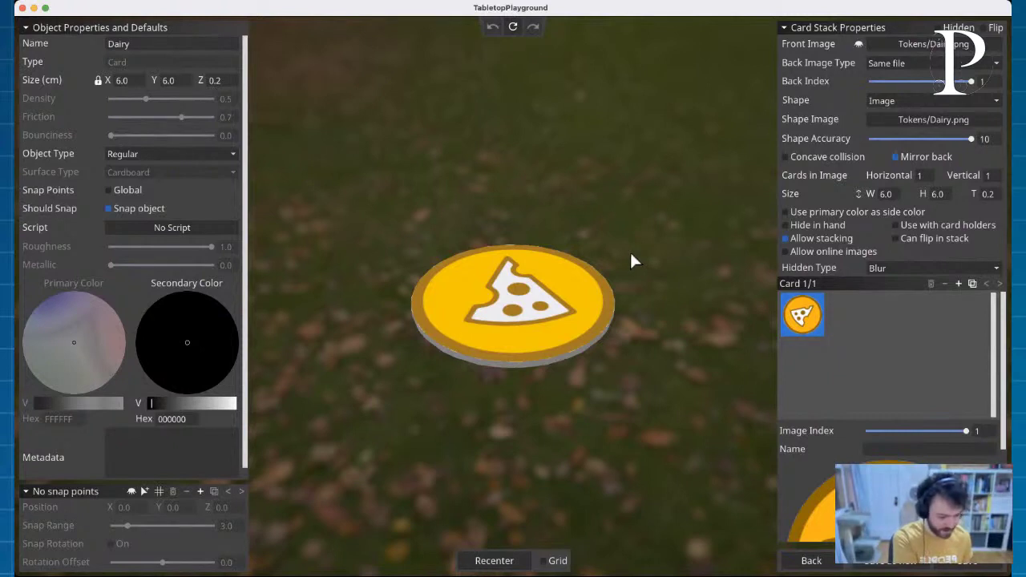
Step: Resize the token proportionally to 1.9 × 1.9 cm, set only its thickness to 0.2 cm with the proportions unlocked, and lock them again
left_click(102, 81)
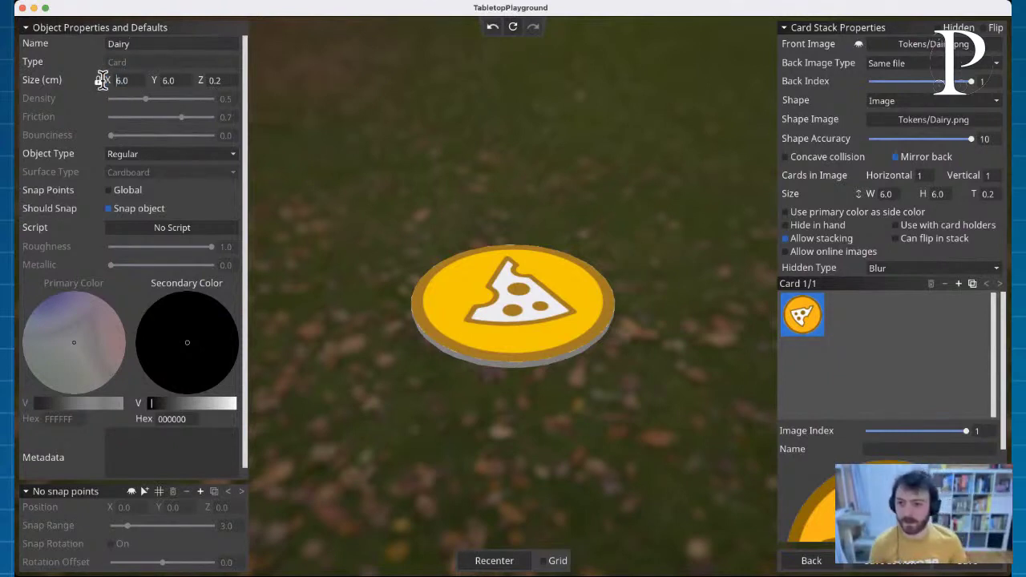
left_click_drag(138, 80, 119, 81)
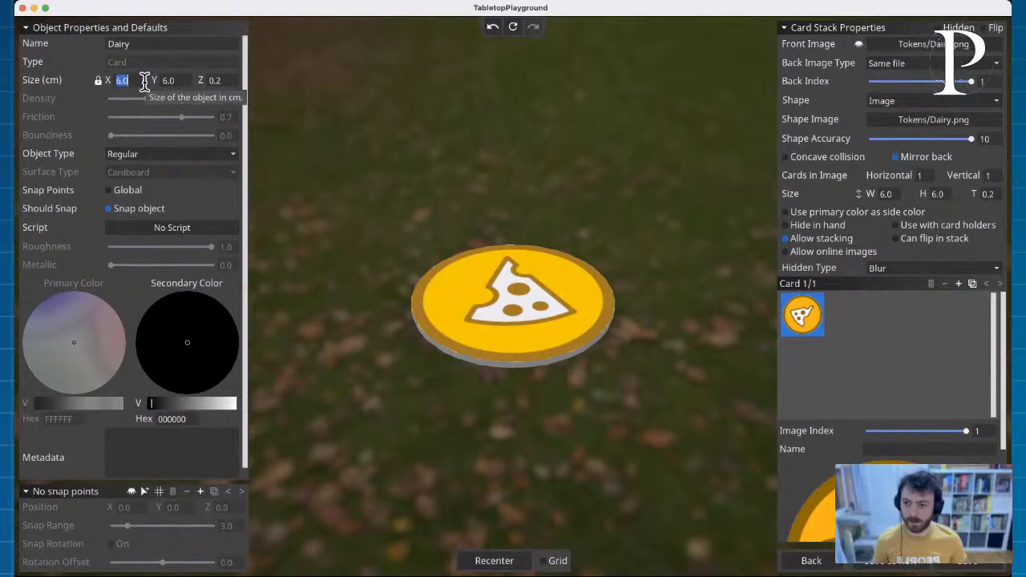
type("1.9")
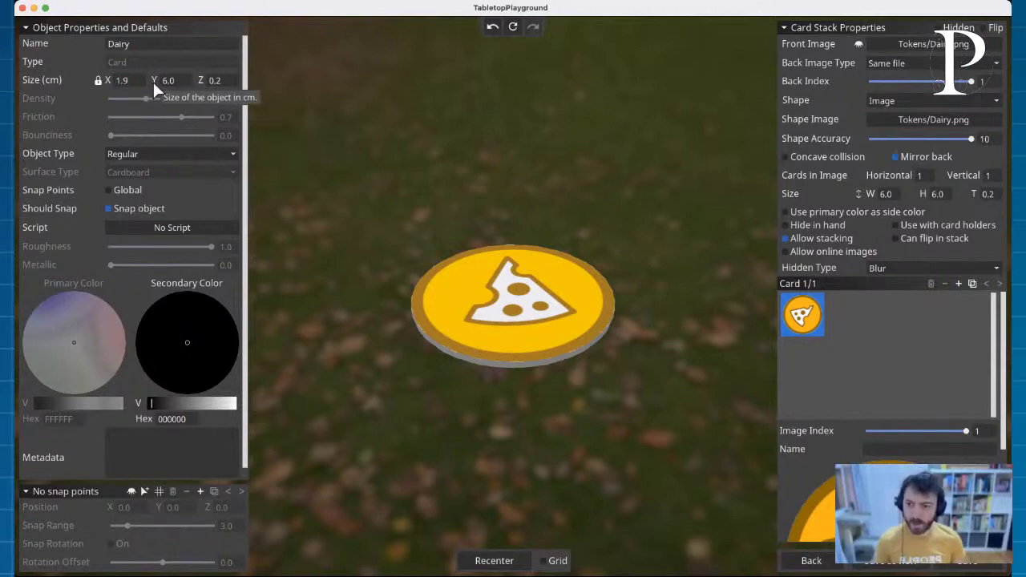
key("Tab")
left_click(93, 80)
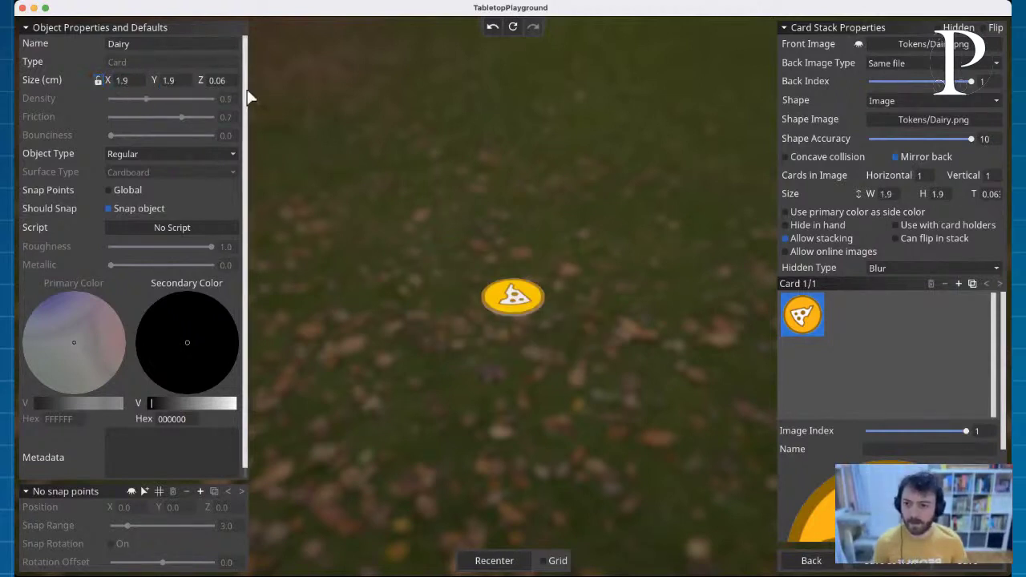
double_click(222, 81)
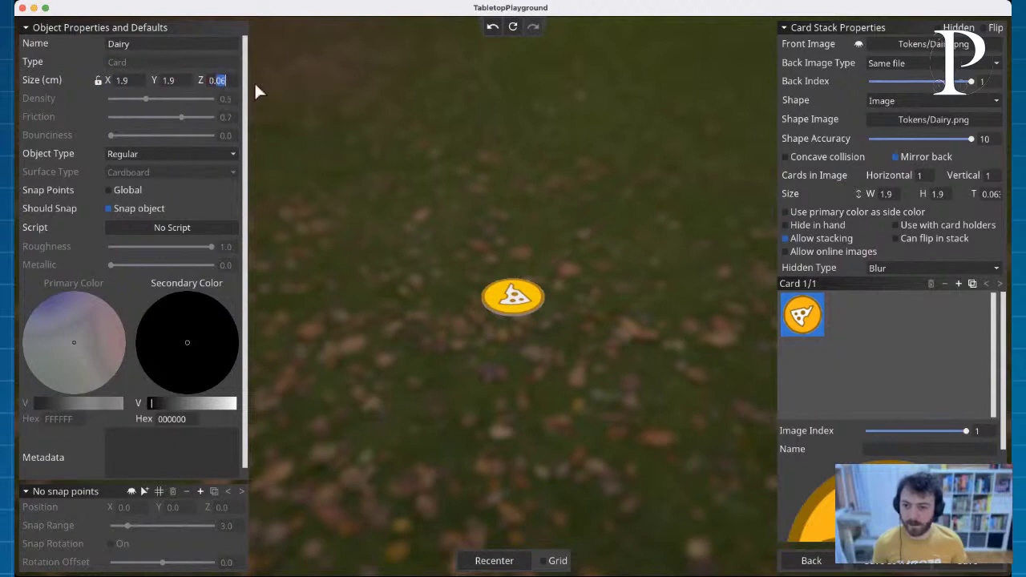
type("0.2")
left_click(97, 79)
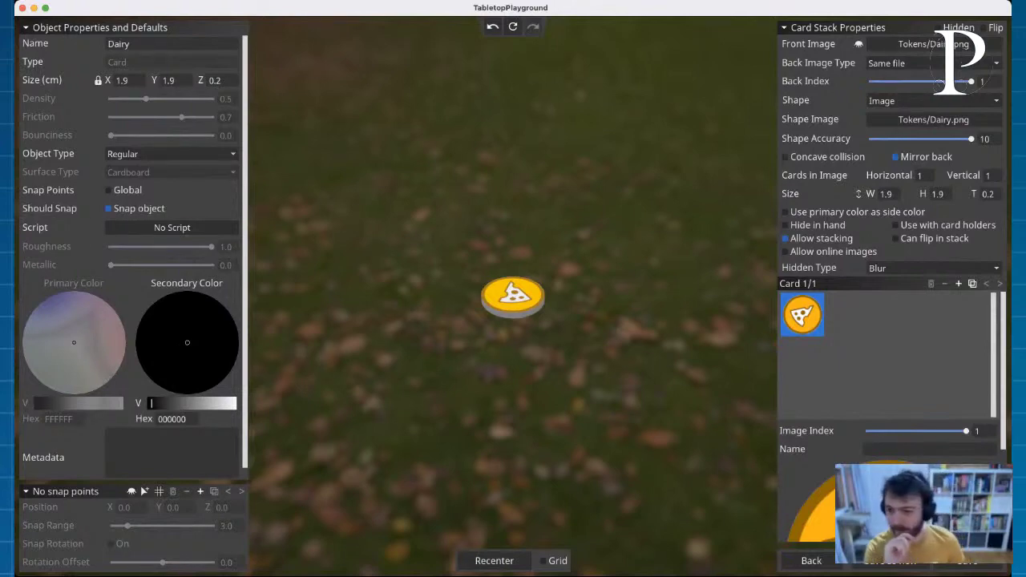
Step: Make the token use its primary color as side color and set that primary color to hex 926B00
scroll(48, 205, "down", 1)
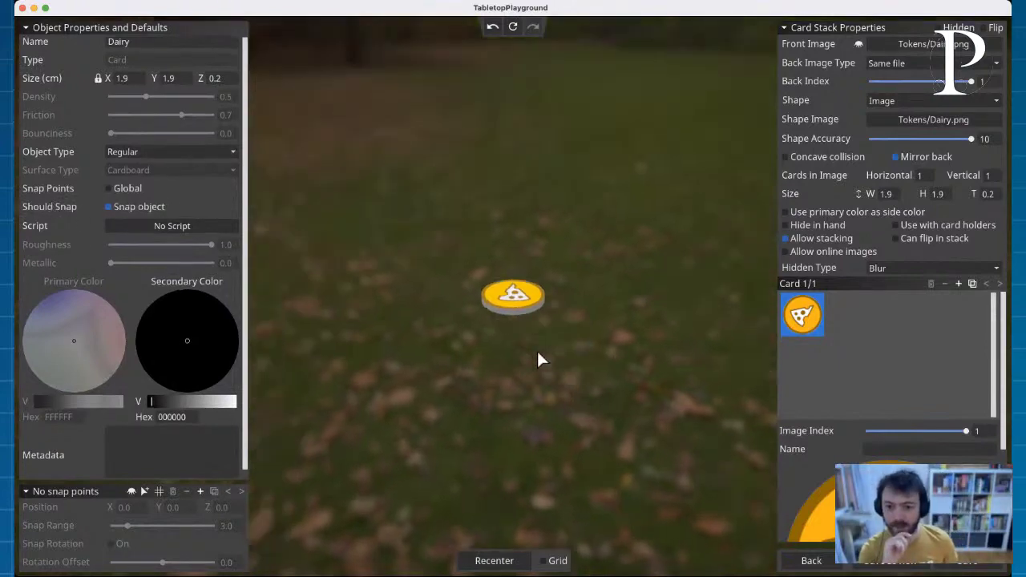
scroll(541, 360, "up", 5)
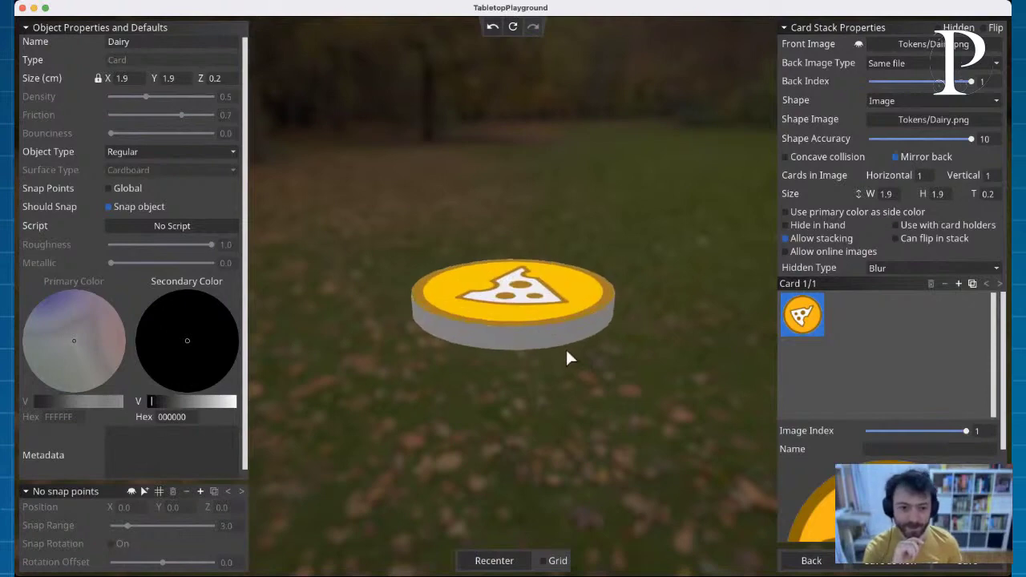
scroll(551, 389, "down", 3)
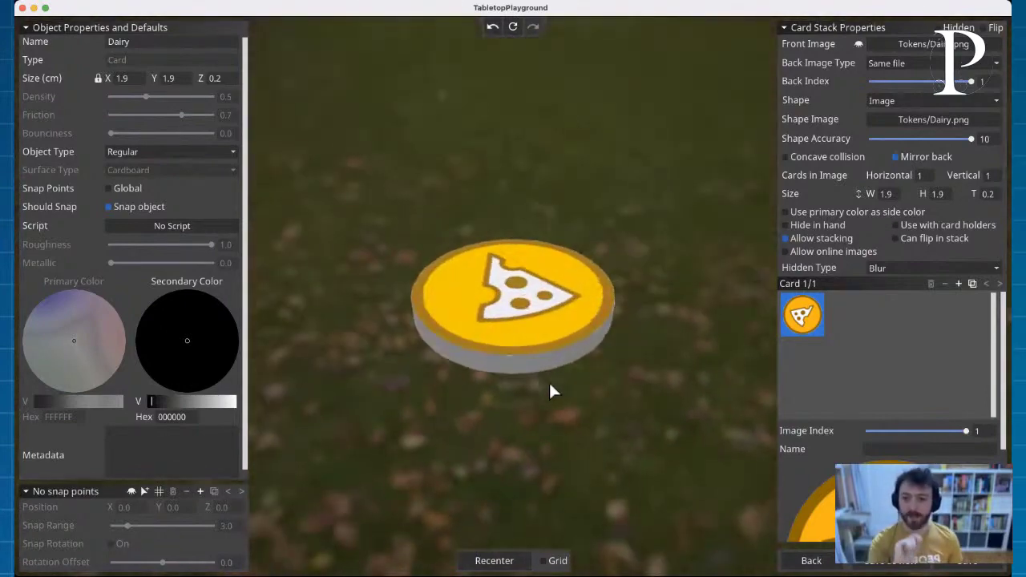
scroll(551, 390, "down", 3)
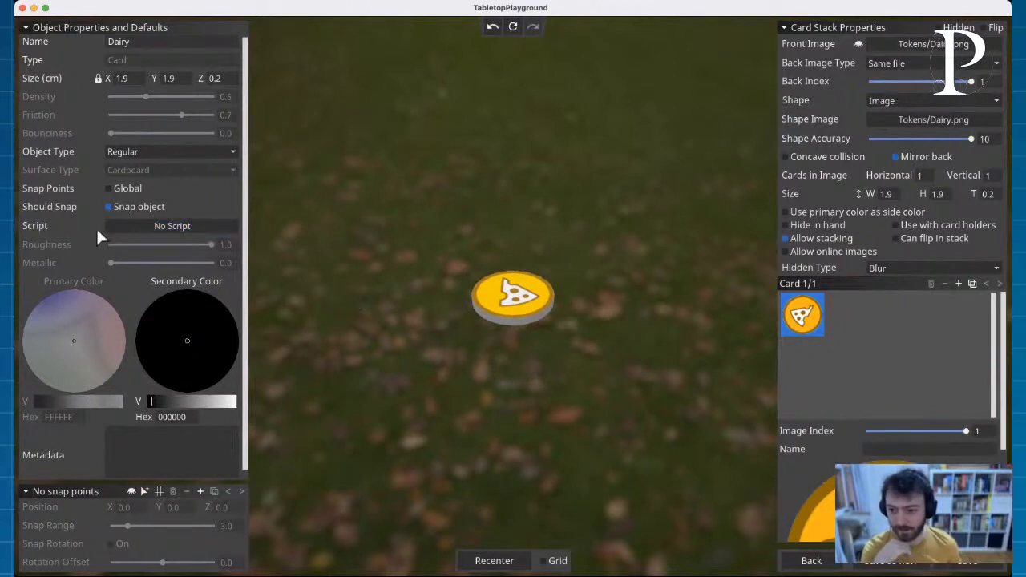
scroll(44, 229, "down", 1)
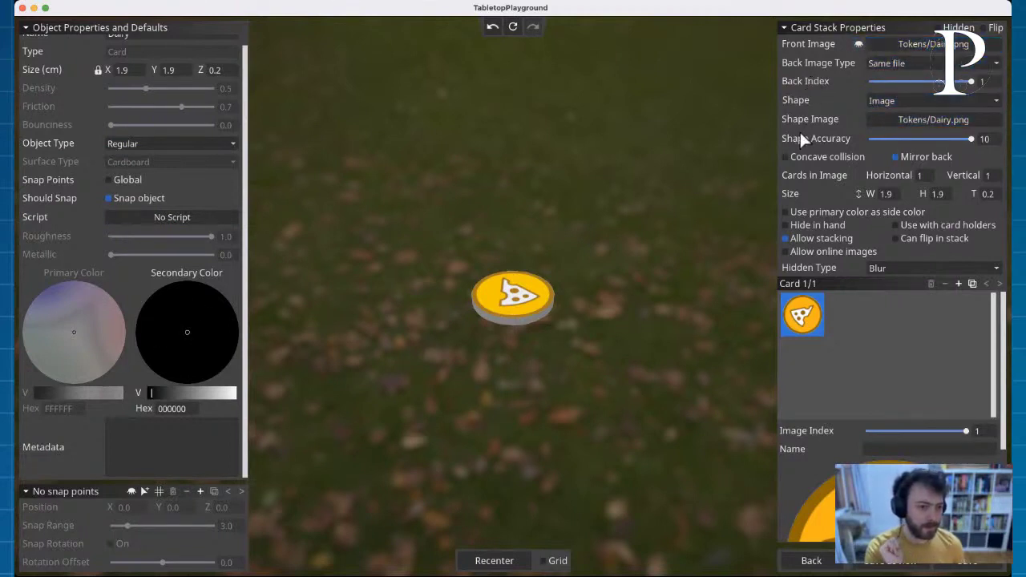
left_click(784, 212)
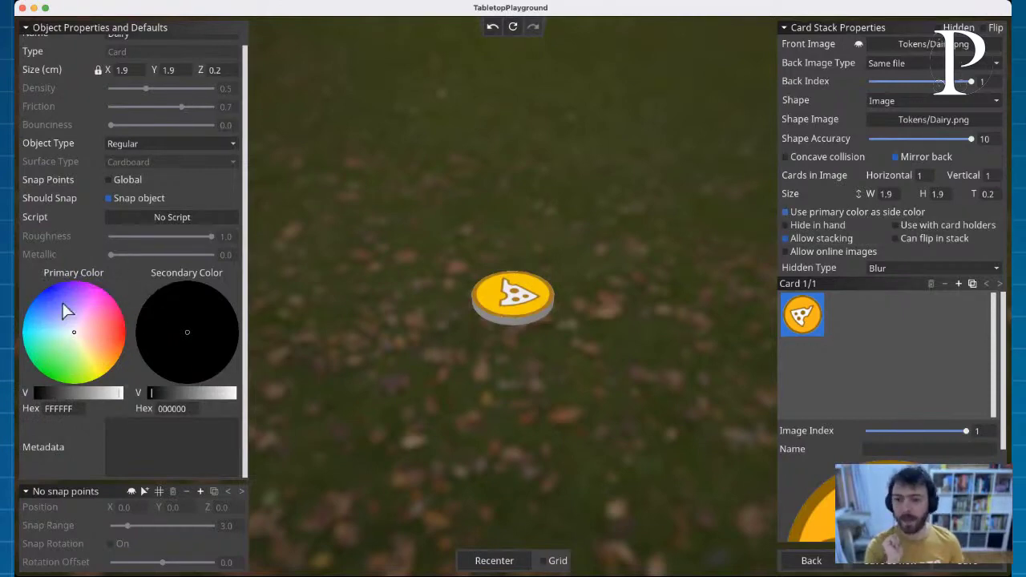
left_click(78, 409)
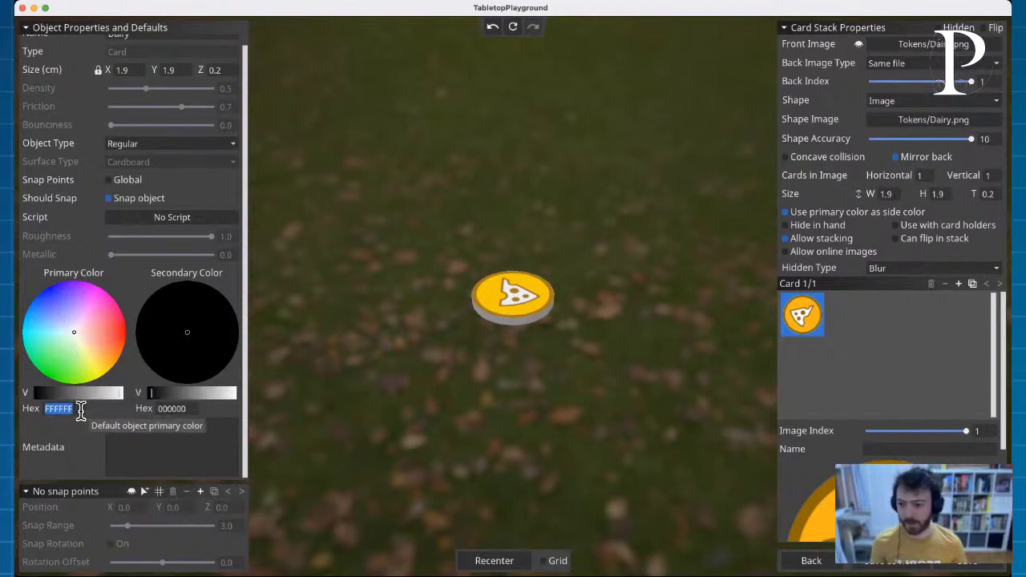
mouse_move(85, 327)
left_mouse_down()
mouse_move(48, 283)
mouse_move(89, 319)
mouse_move(60, 318)
left_mouse_up()
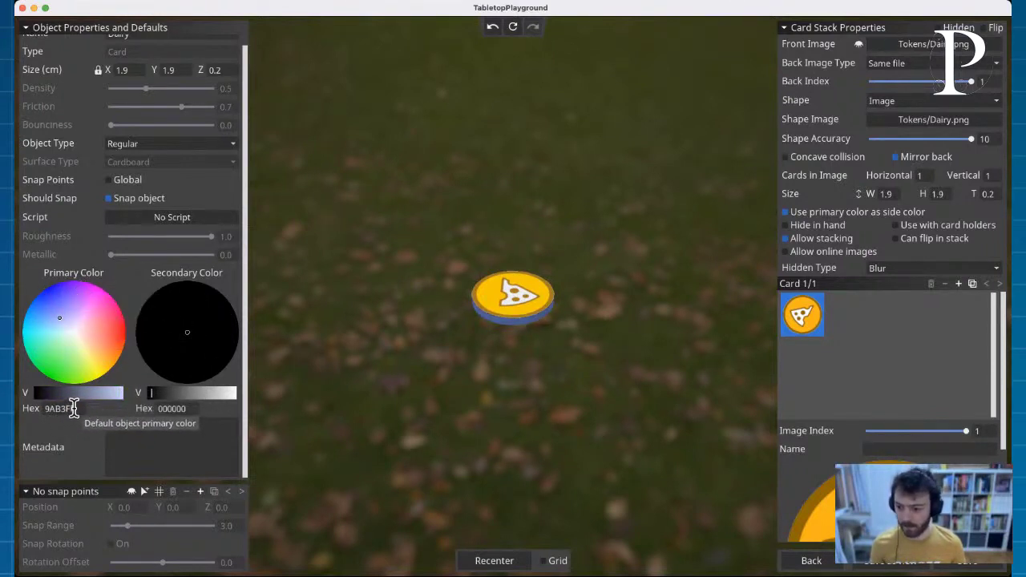
left_click(79, 409)
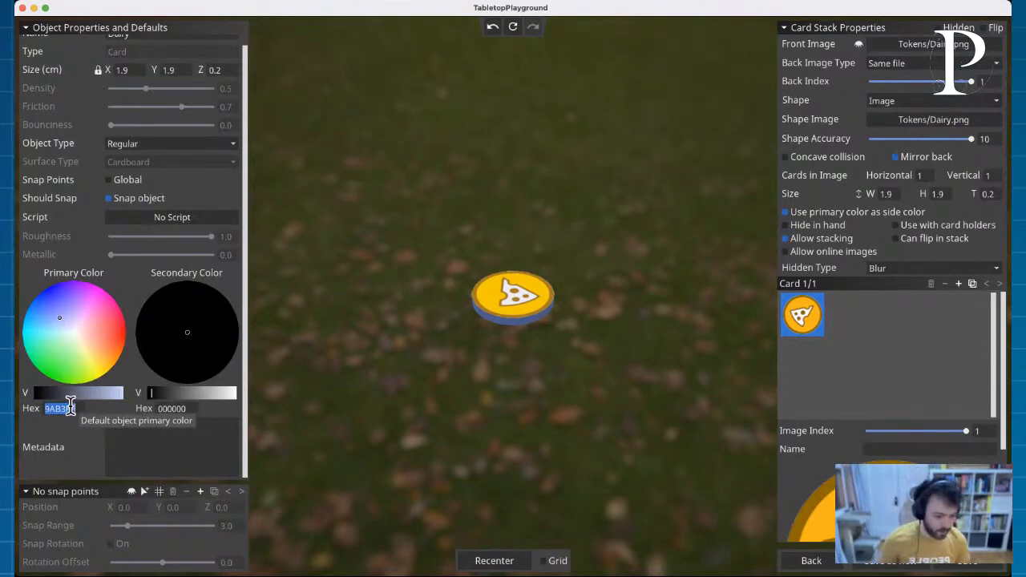
type("926B")
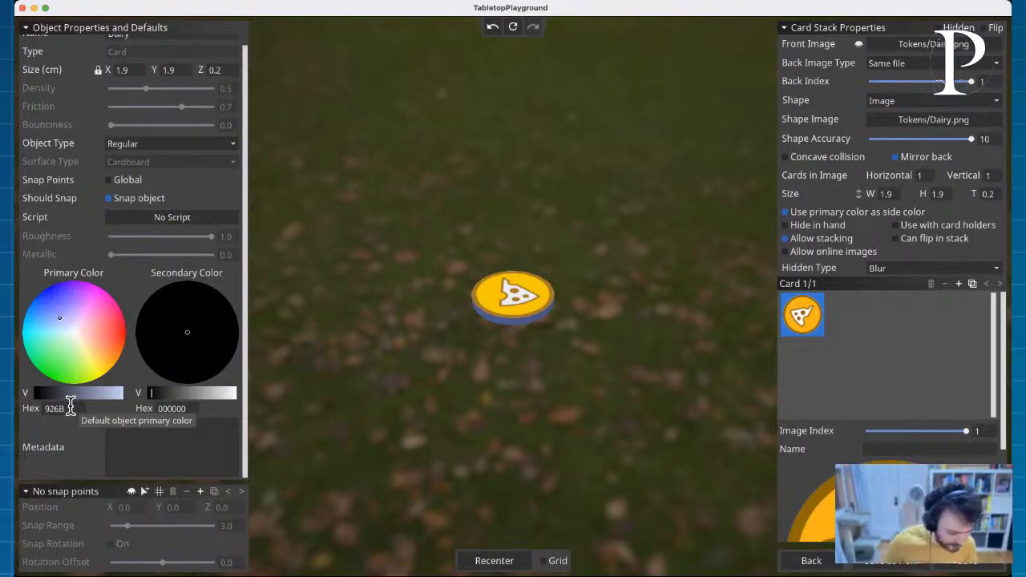
type("00")
key("Return")
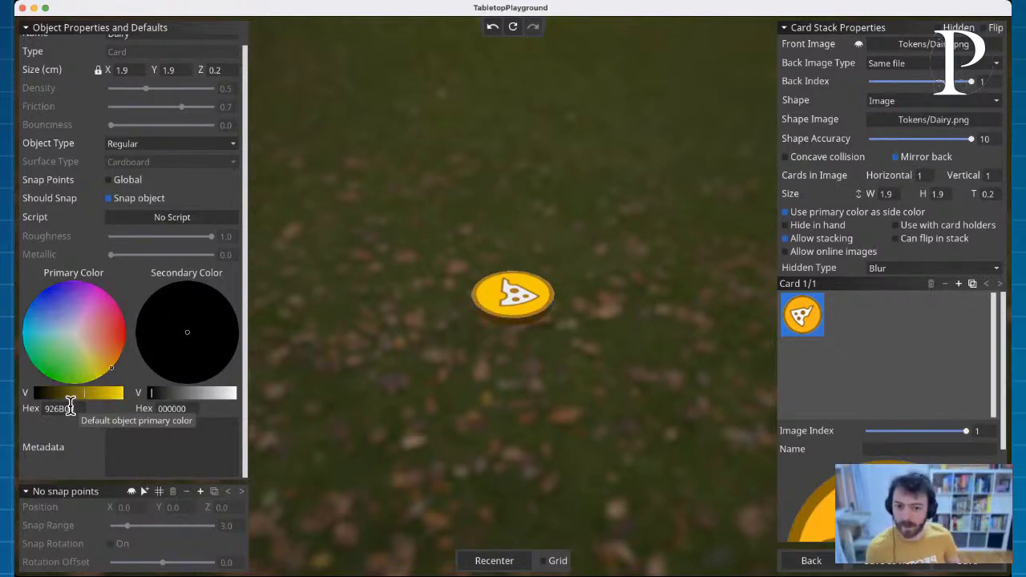
Step: Inspect the token's colored edge, save the Dairy token and return to the package's objects
scroll(598, 344, "up", 10)
scroll(593, 343, "down", 8)
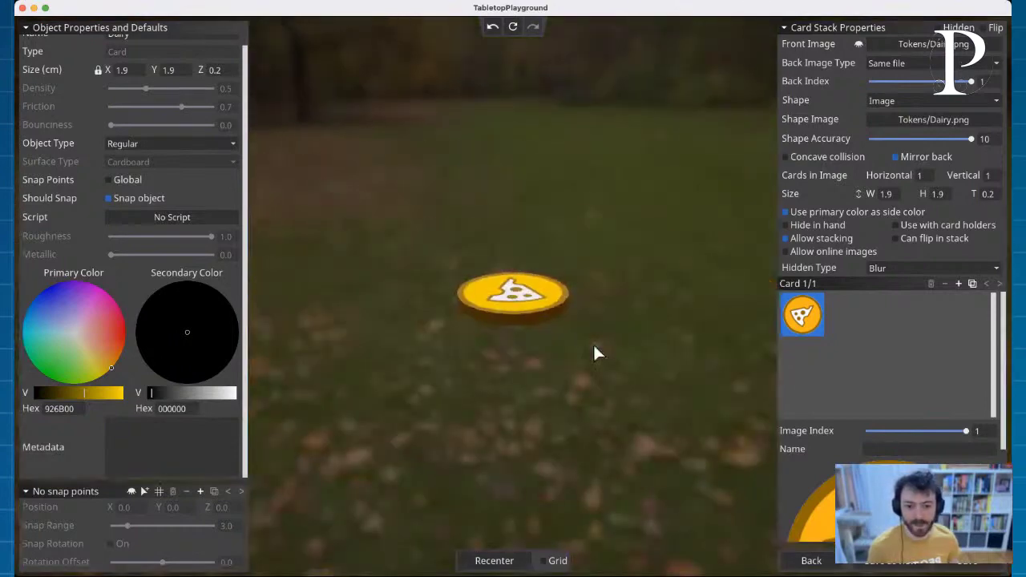
scroll(590, 342, "up", 3)
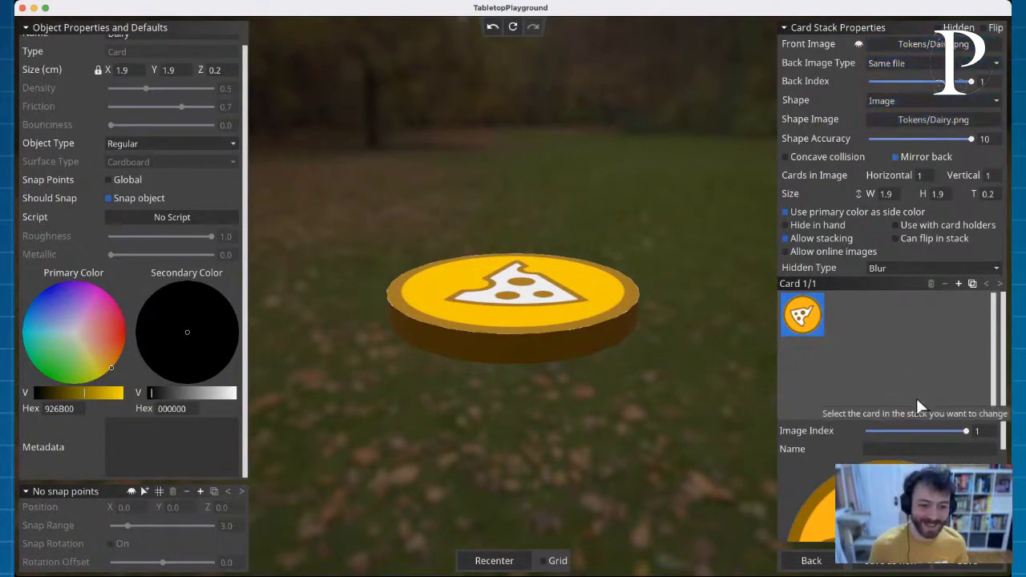
left_click(970, 563)
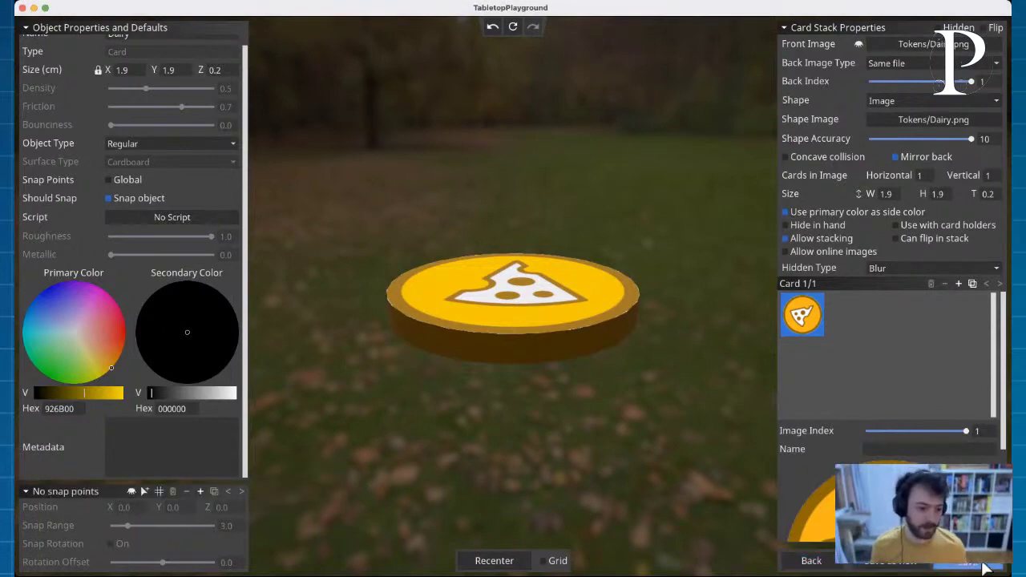
left_click(811, 561)
Step: Open the Dairy token for editing and change its name to "Vegetables"
left_click(516, 136)
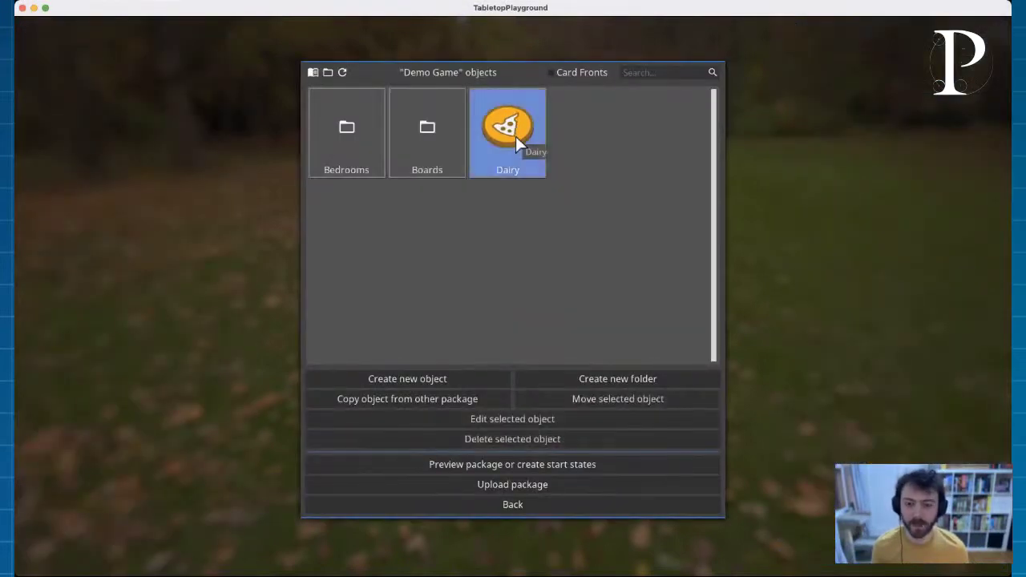
double_click(515, 137)
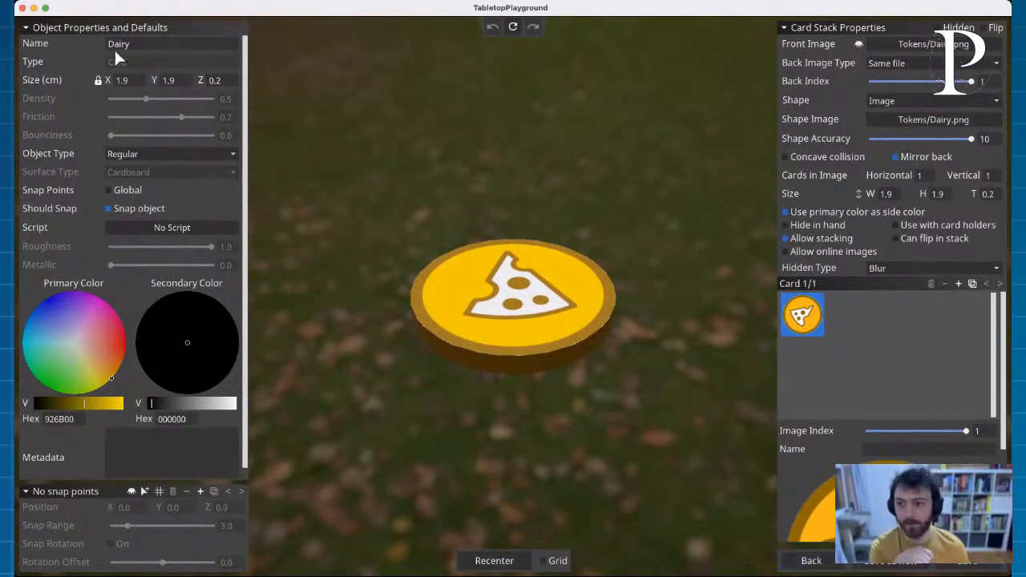
left_click_drag(138, 43, 57, 40)
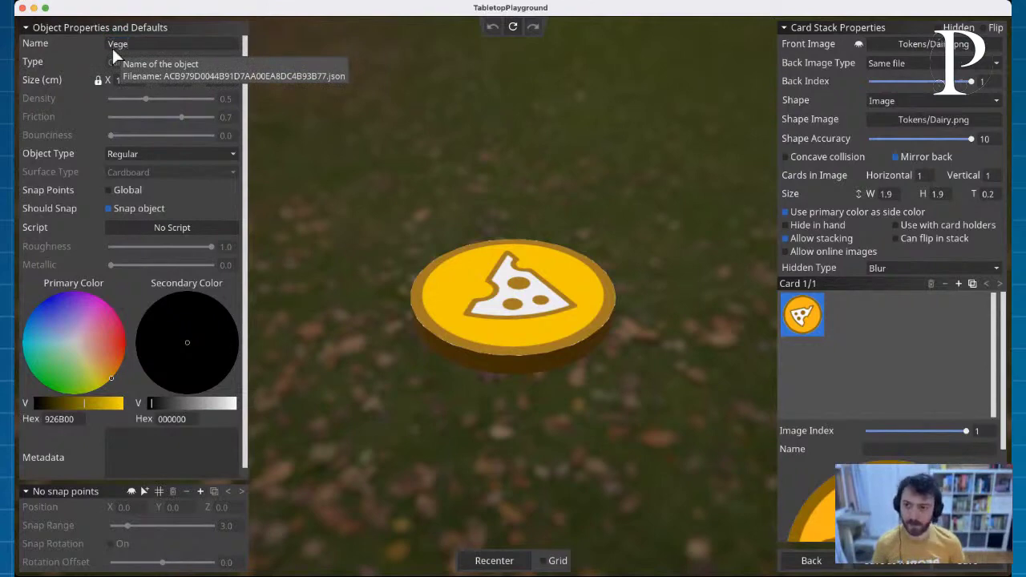
type("Vegetables")
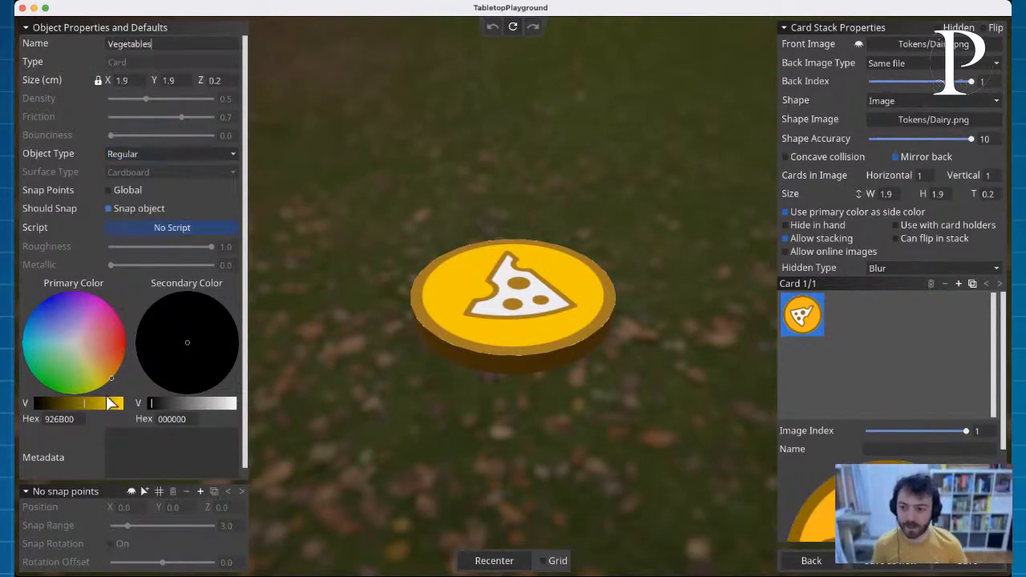
Step: Set the Vegetables token's primary color to hex 055528
double_click(69, 419)
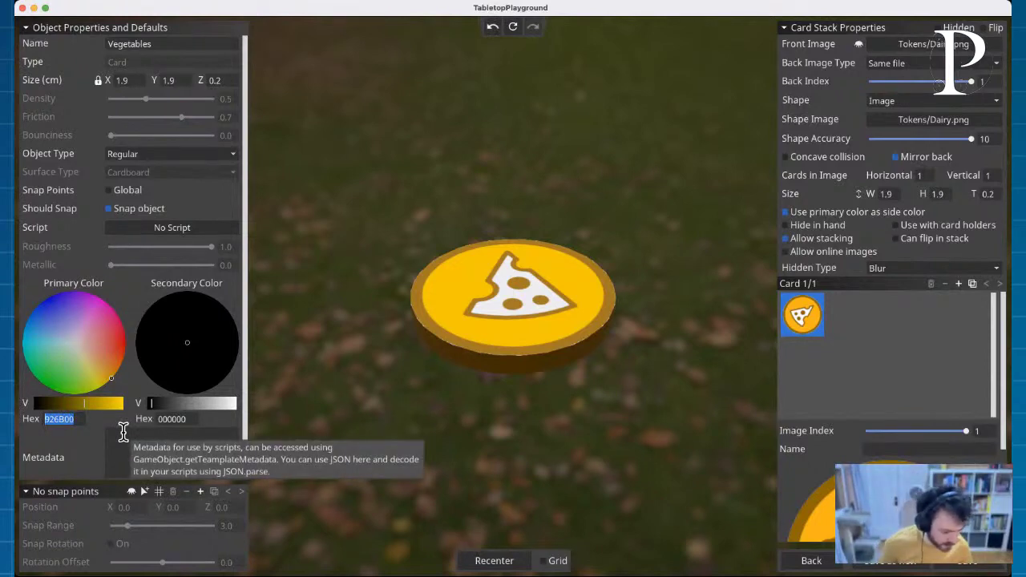
type("055")
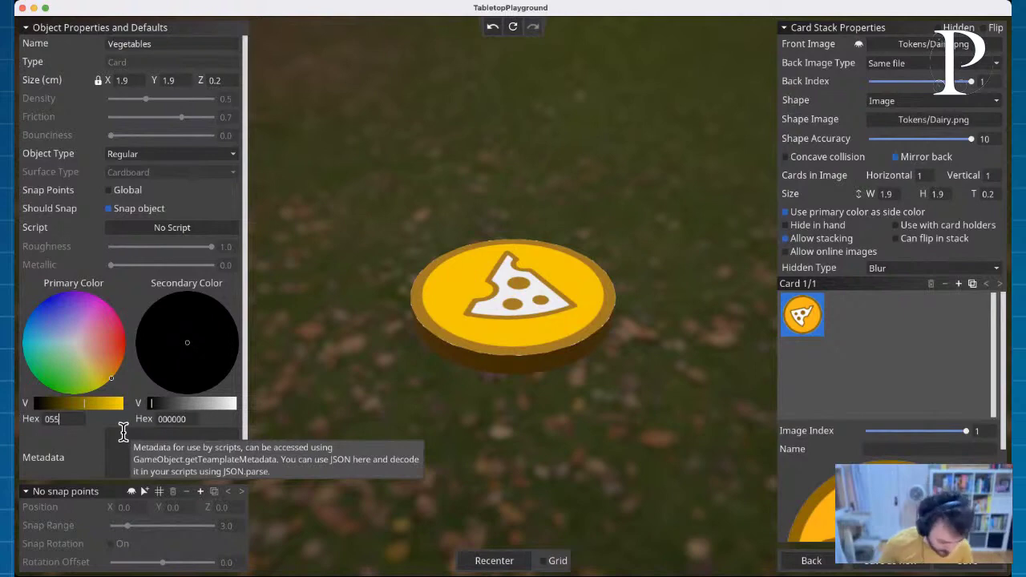
type("52")
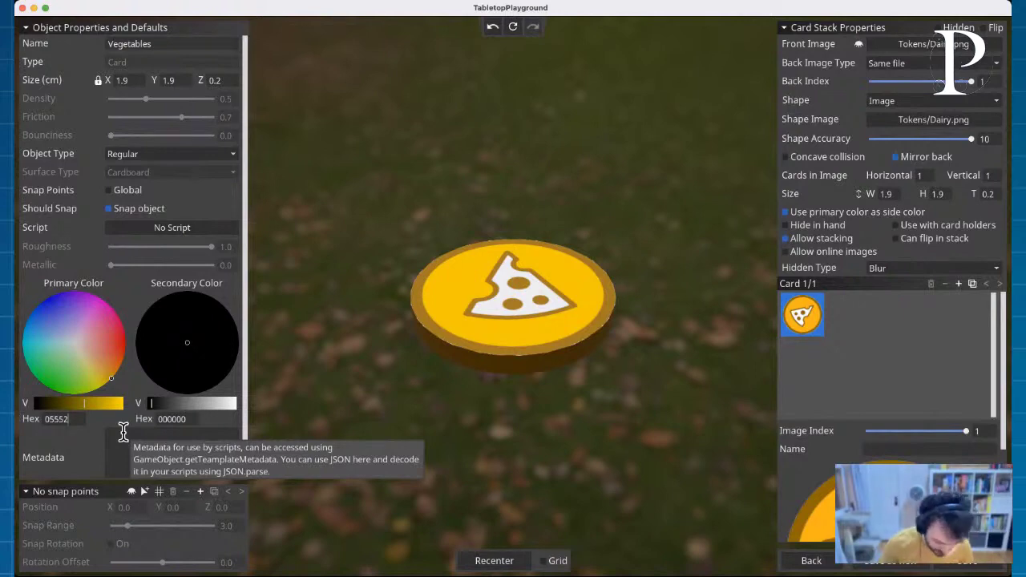
type("8")
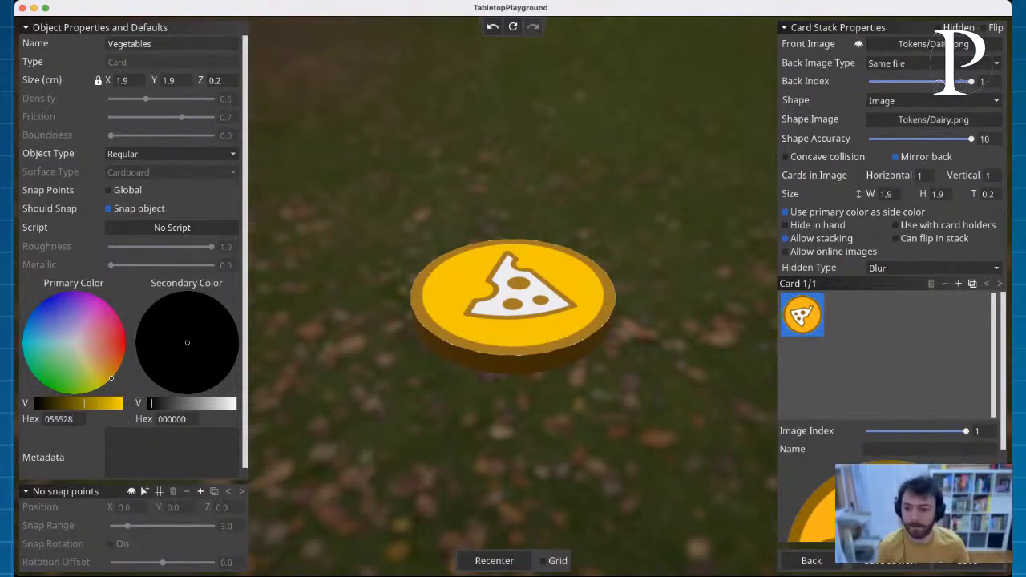
Step: Replace the token's front image and its shape image with Vegetable.png
left_click(934, 44)
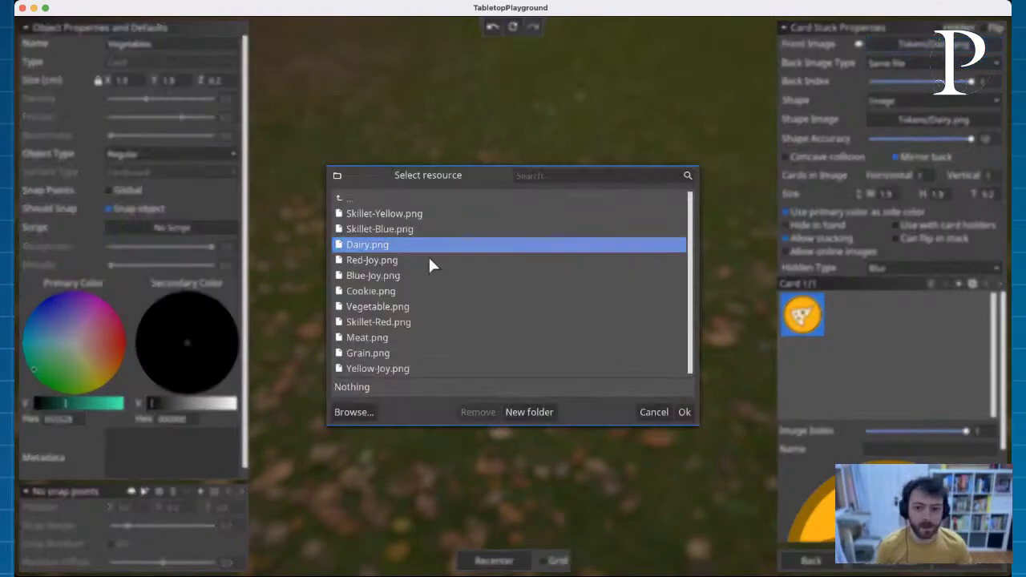
left_click(386, 305)
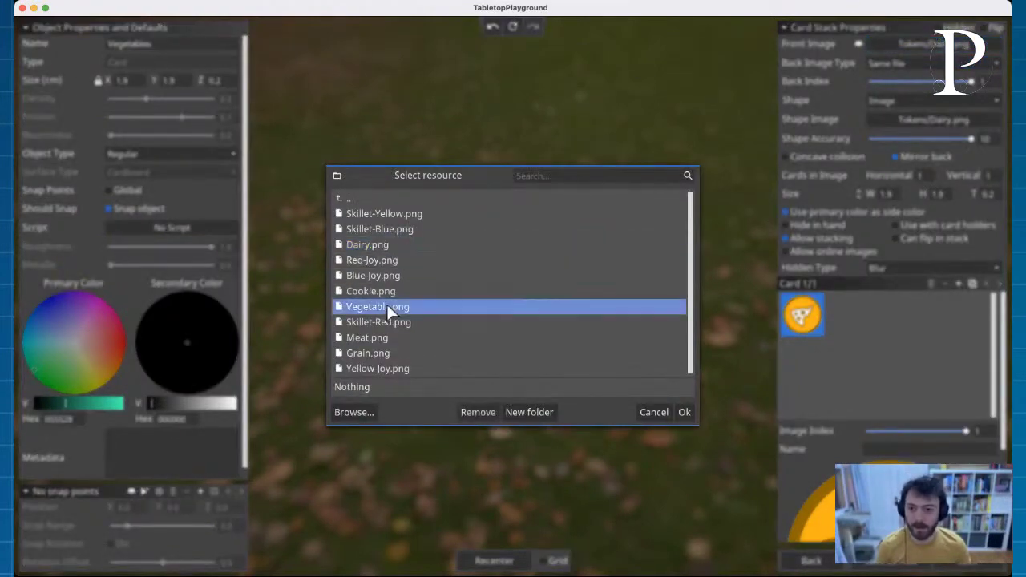
left_click(684, 411)
left_click(944, 119)
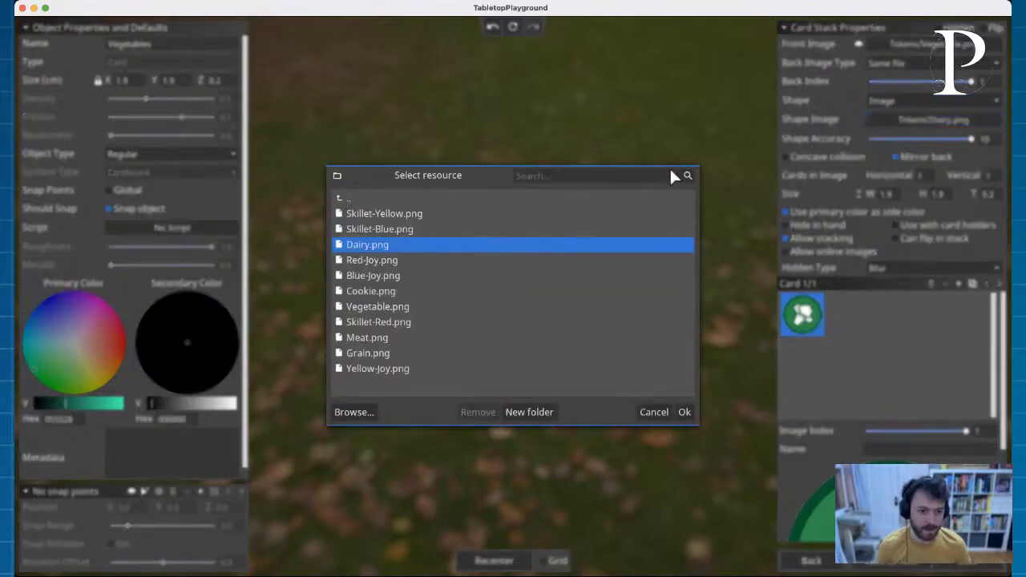
left_click(417, 306)
left_click(684, 412)
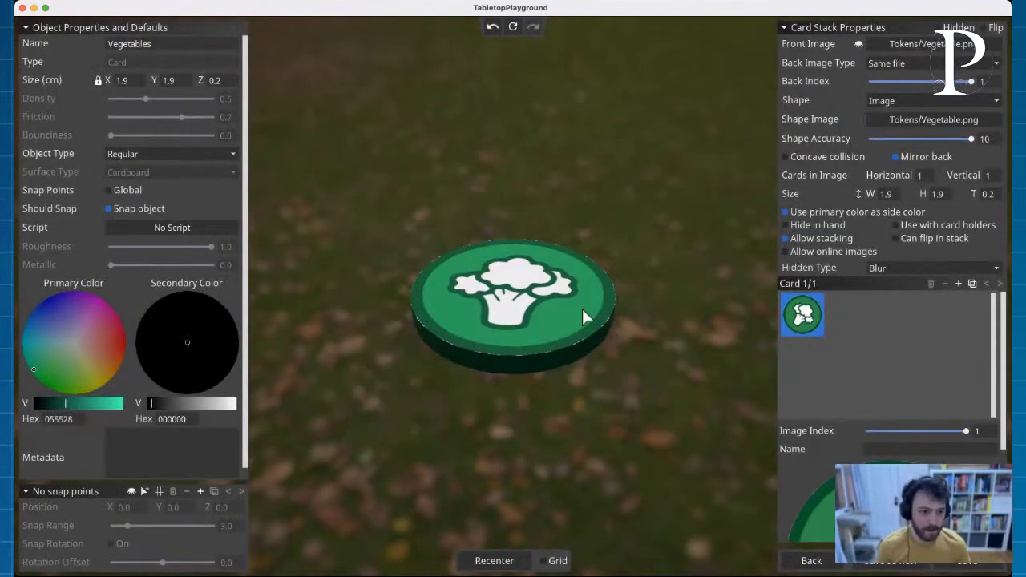
Step: Disallow stacking for the Vegetables token, save it as a new object, and disallow stacking for the Dairy token too
left_click(787, 238)
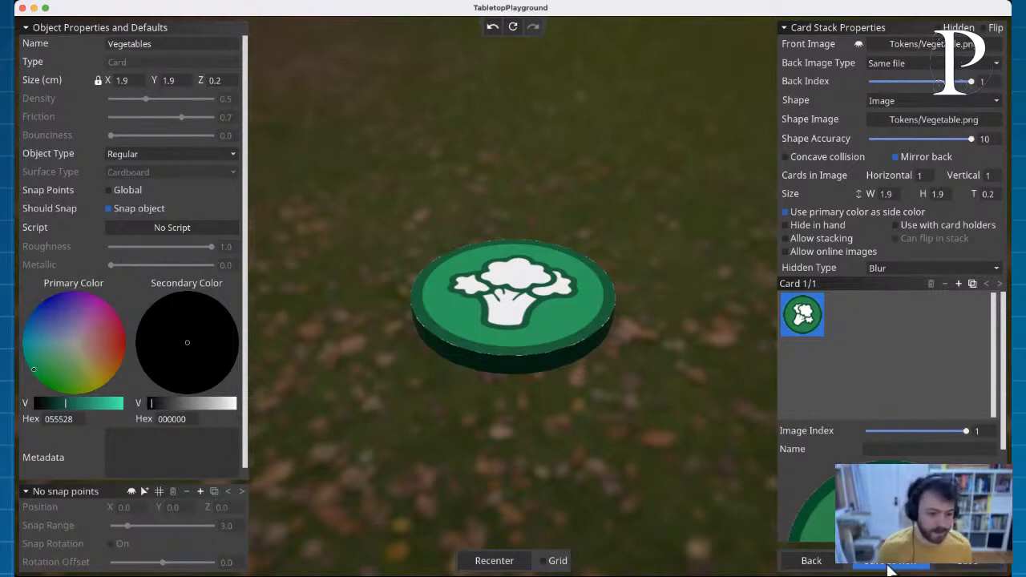
left_click(808, 560)
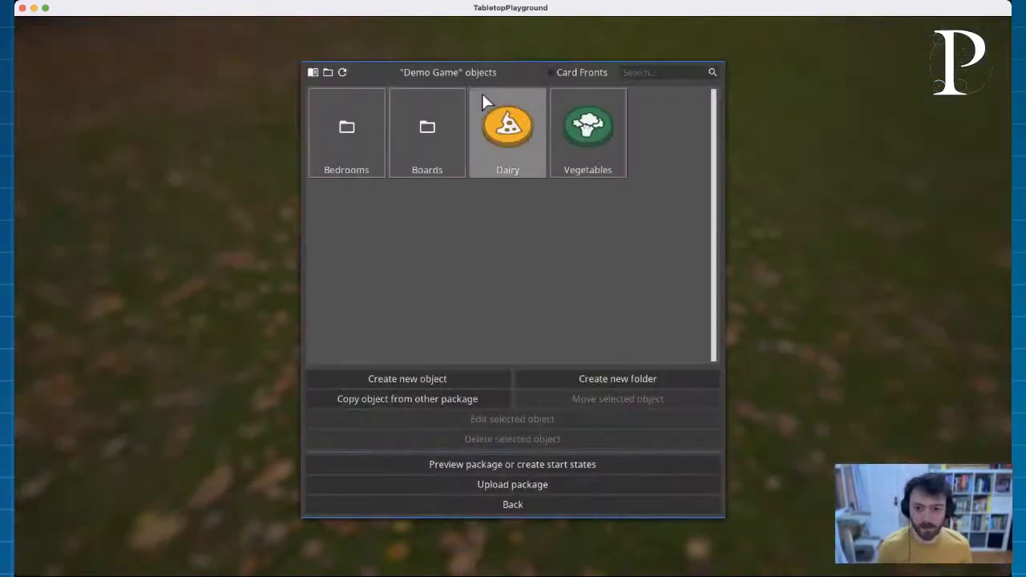
double_click(502, 132)
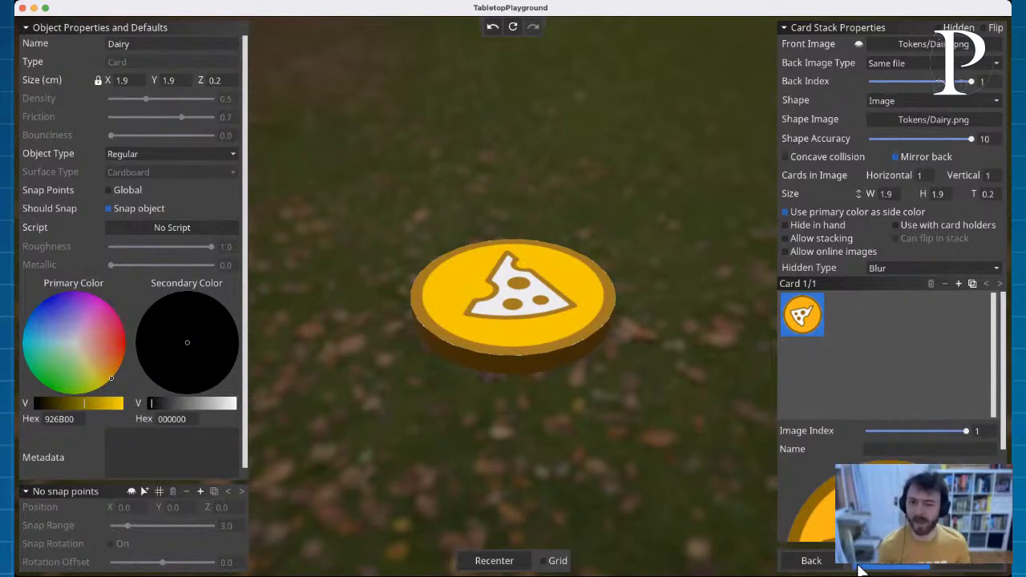
left_click(824, 566)
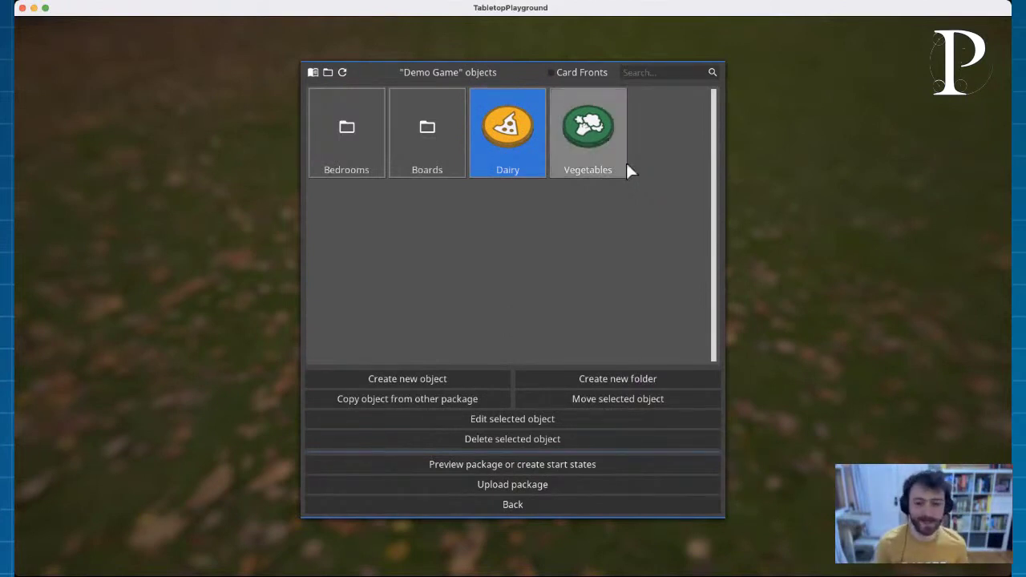
Step: Create a new folder named "Tokens" among the package's objects
left_click(619, 384)
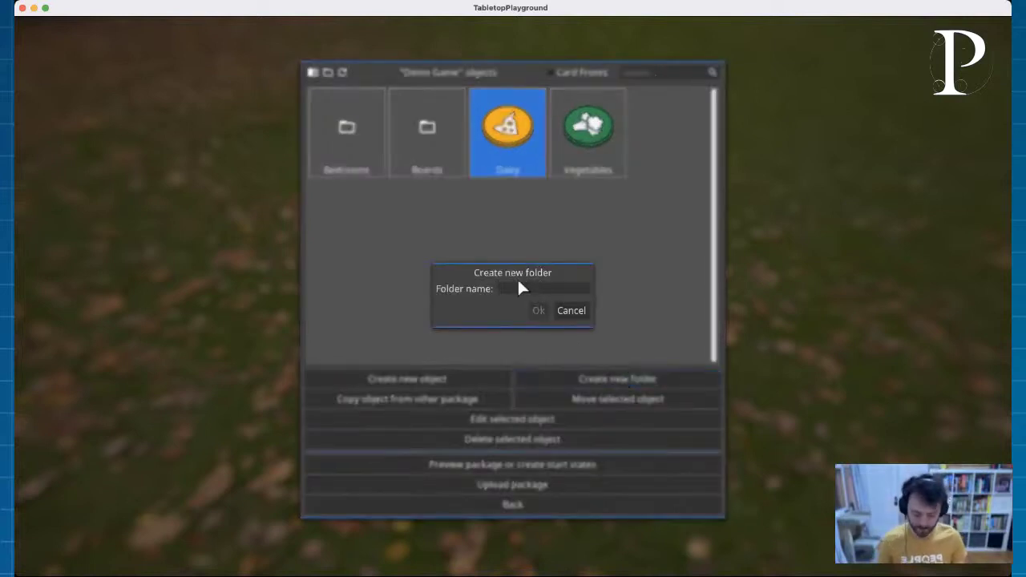
type("Tokens")
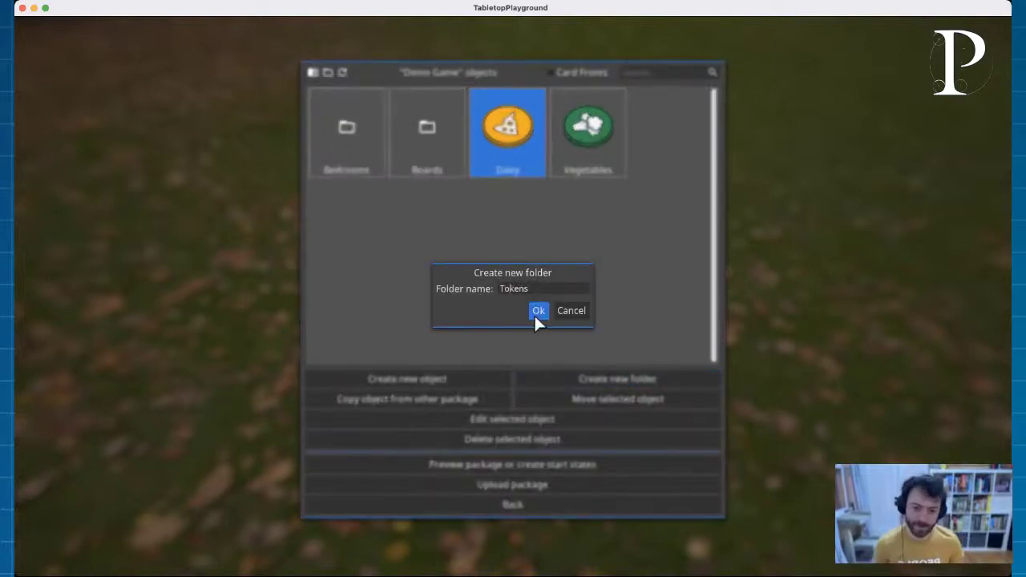
left_click(536, 313)
Step: Move the Dairy token into the Tokens folder
left_click(576, 144)
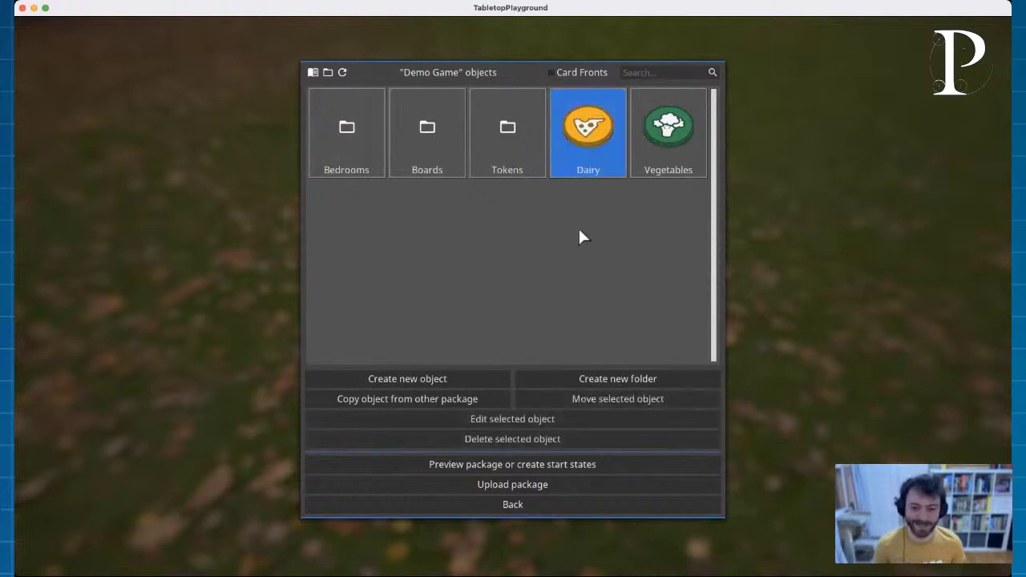
left_click(622, 401)
double_click(377, 228)
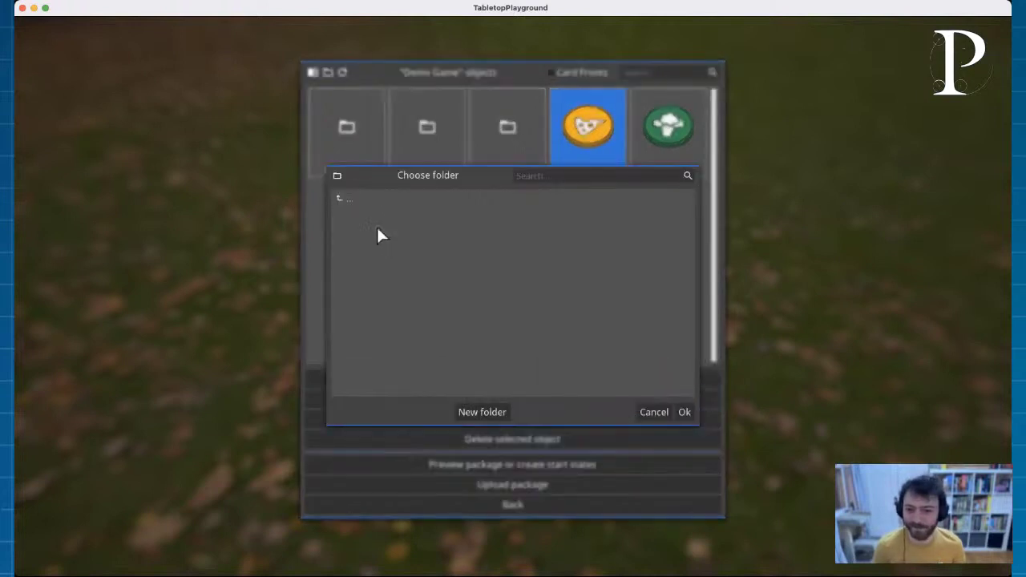
left_click(683, 412)
Step: Move the Vegetables token into the Tokens folder
left_click(607, 126)
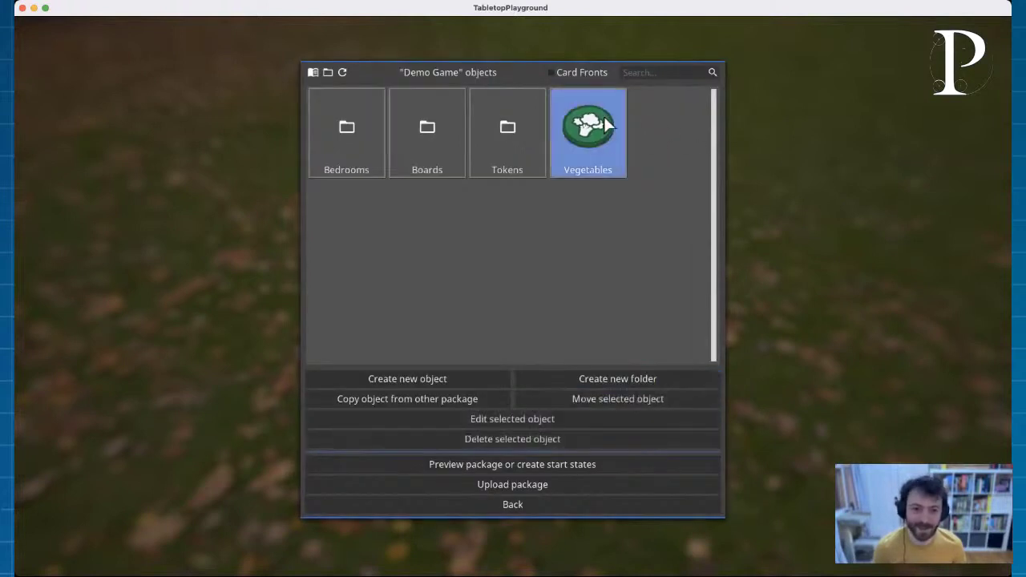
Step: Move the Vegetables object from the package's root level into the Tokens folder
left_click(635, 401)
double_click(346, 228)
left_click(681, 413)
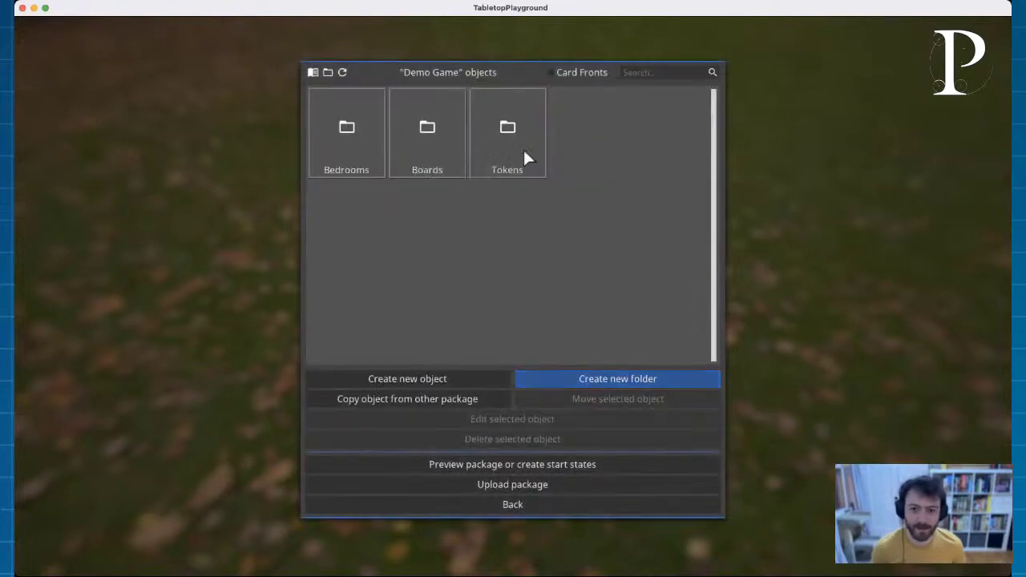
Step: Open the Vegetables token in the Tokens folder for editing and change its name to Meat
double_click(524, 154)
left_click(504, 149)
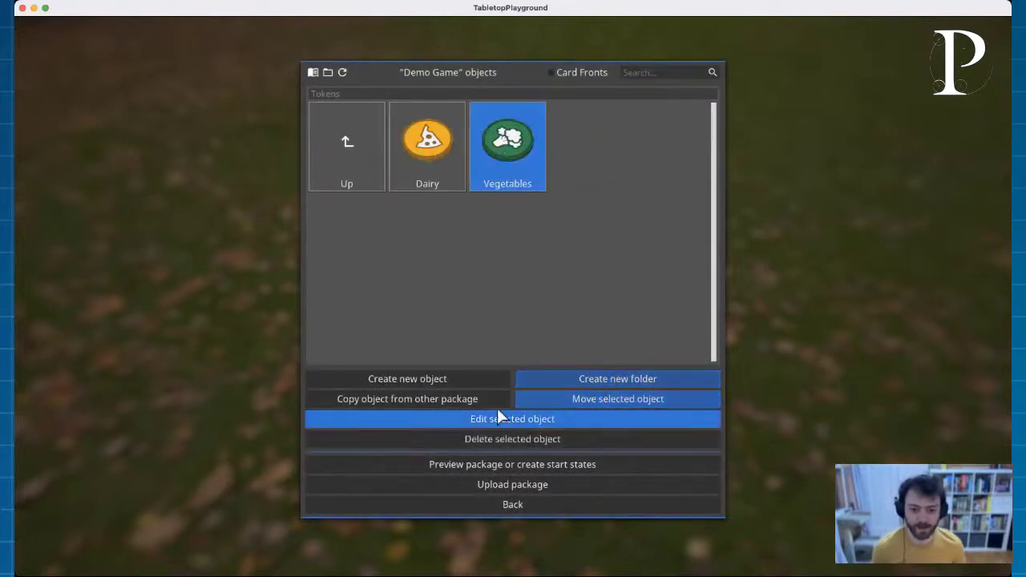
double_click(536, 134)
left_click_drag(169, 43, 68, 43)
type("Meat")
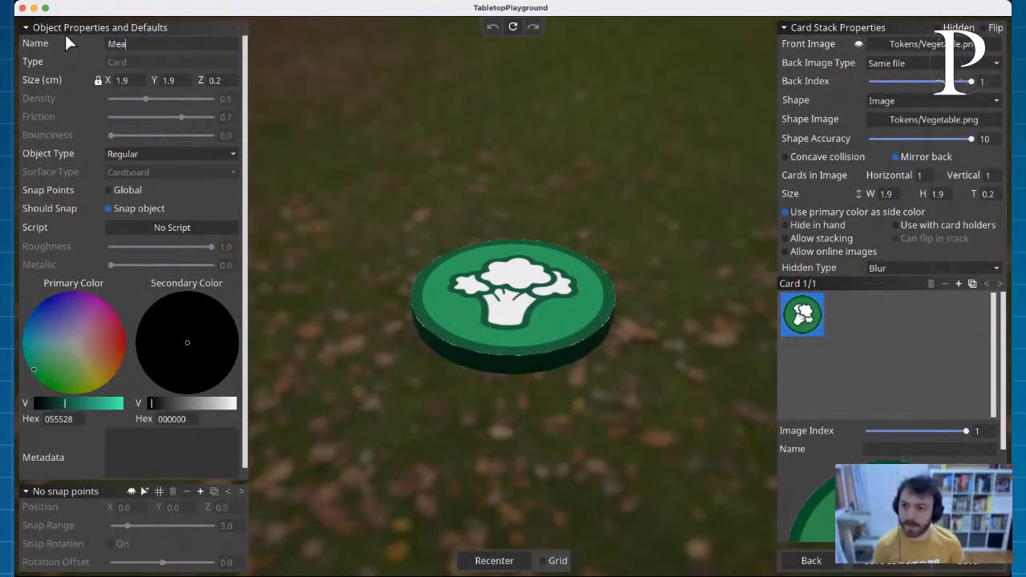
Step: Set the Meat token's primary color to hex 8E536B
left_click(76, 419)
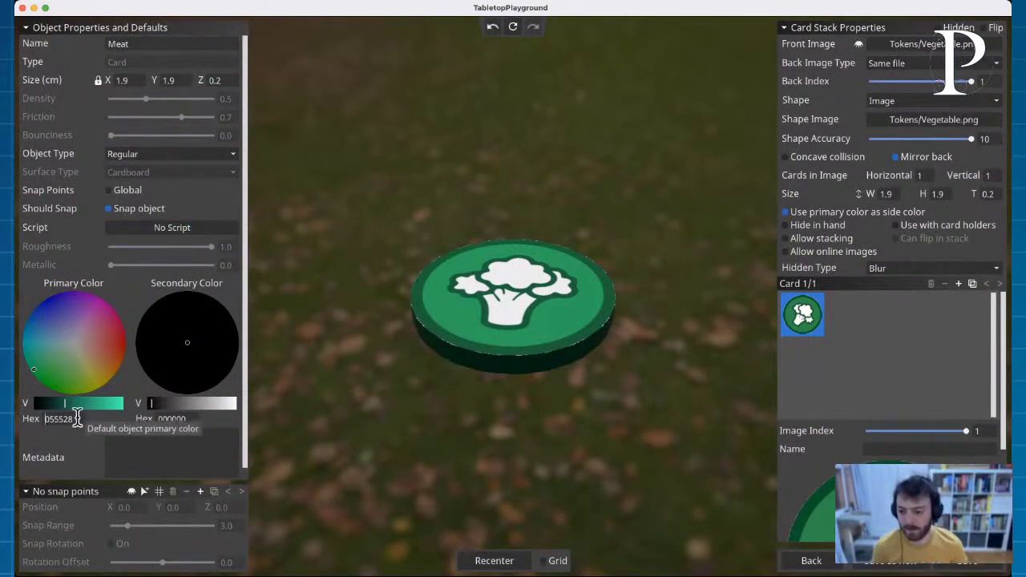
left_click_drag(76, 419, 22, 427)
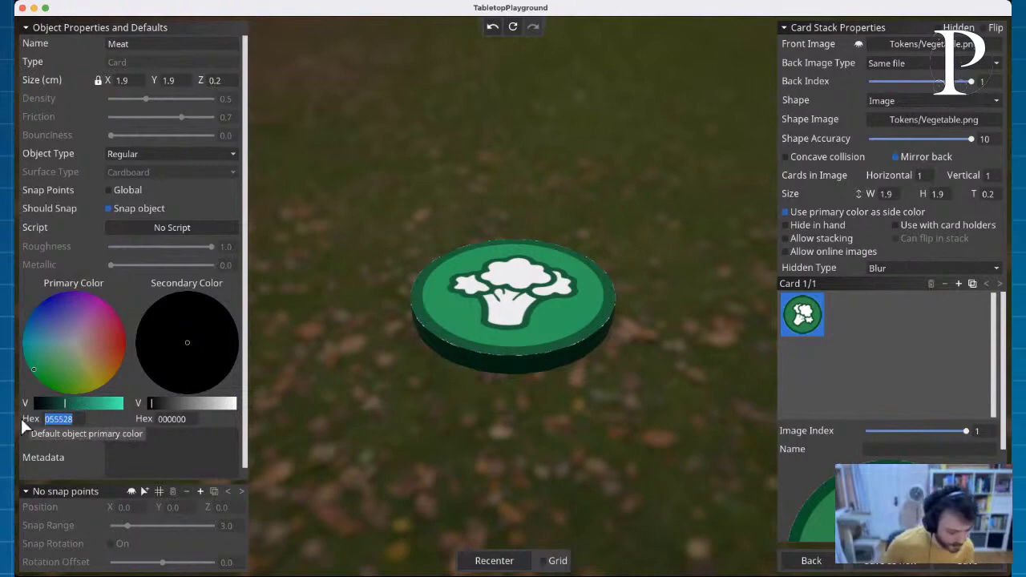
type("8E")
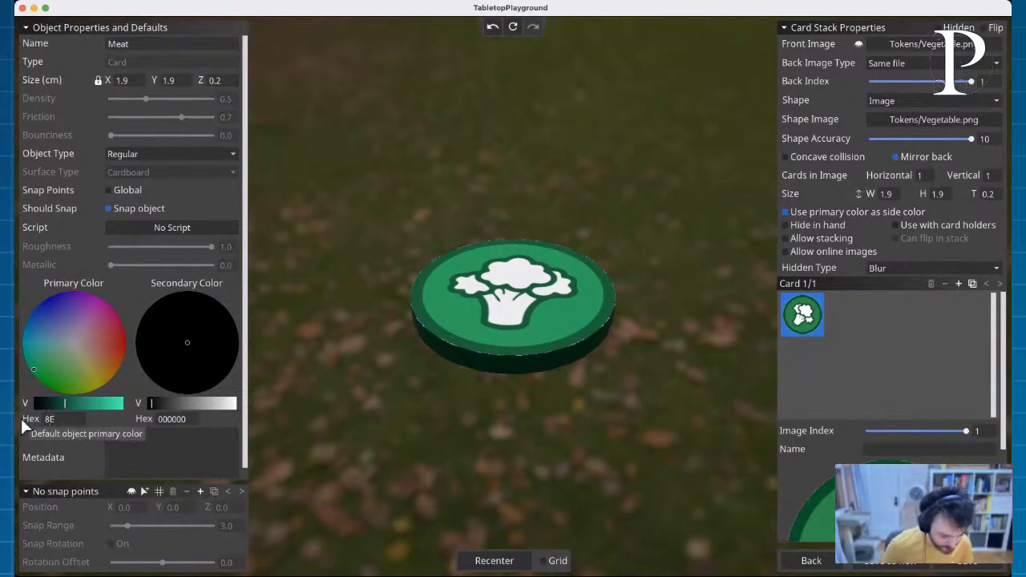
type("53")
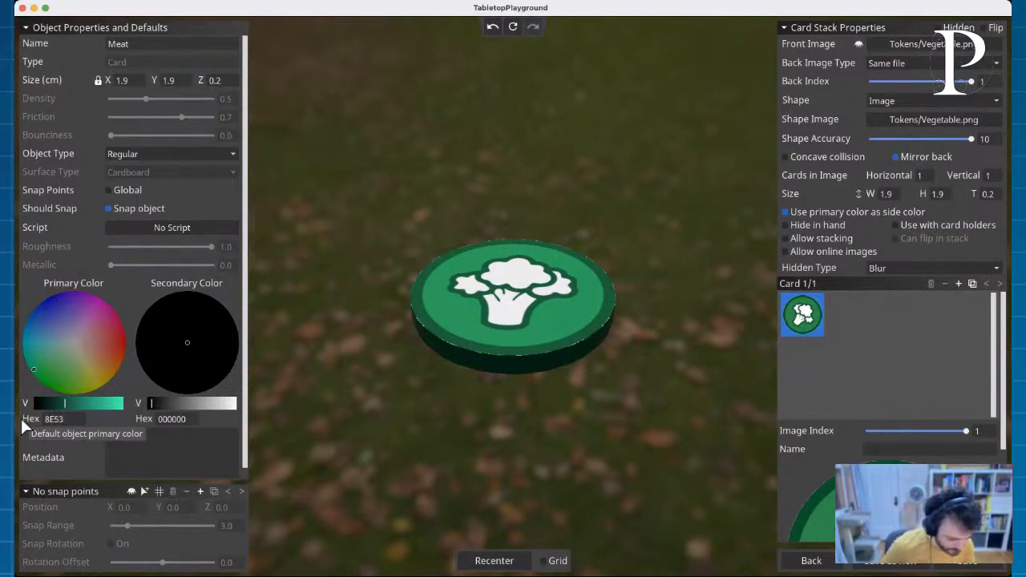
type("6B")
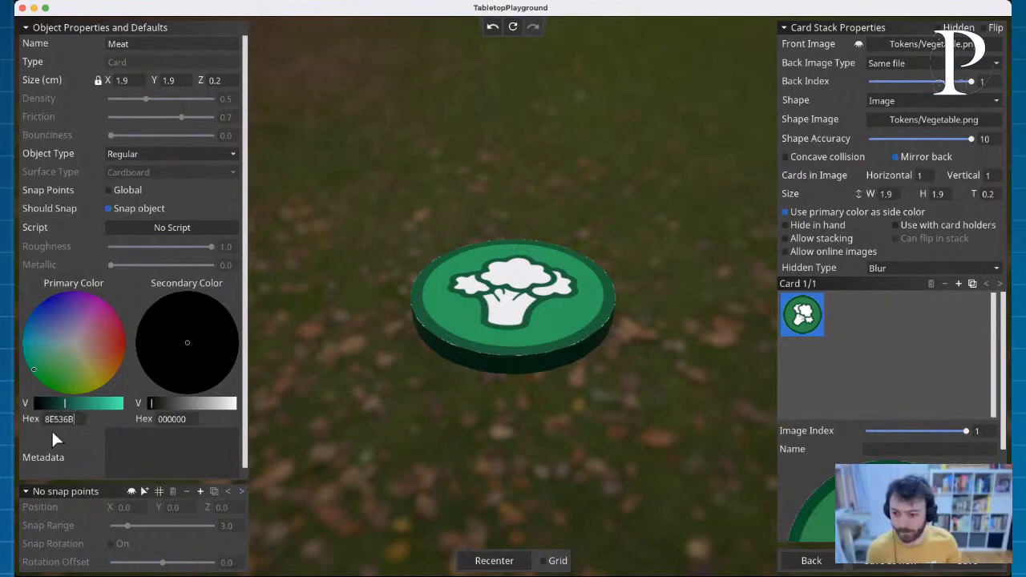
key("Return")
Step: Use Meat.png as both the front image and shape image of the Meat token, then save and return to the object list
left_click(922, 46)
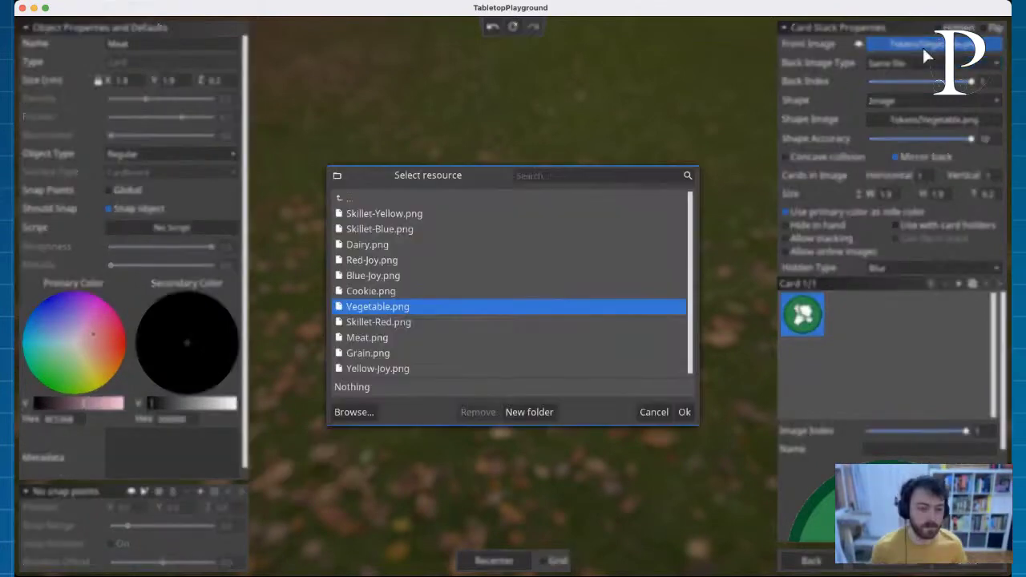
left_click(388, 340)
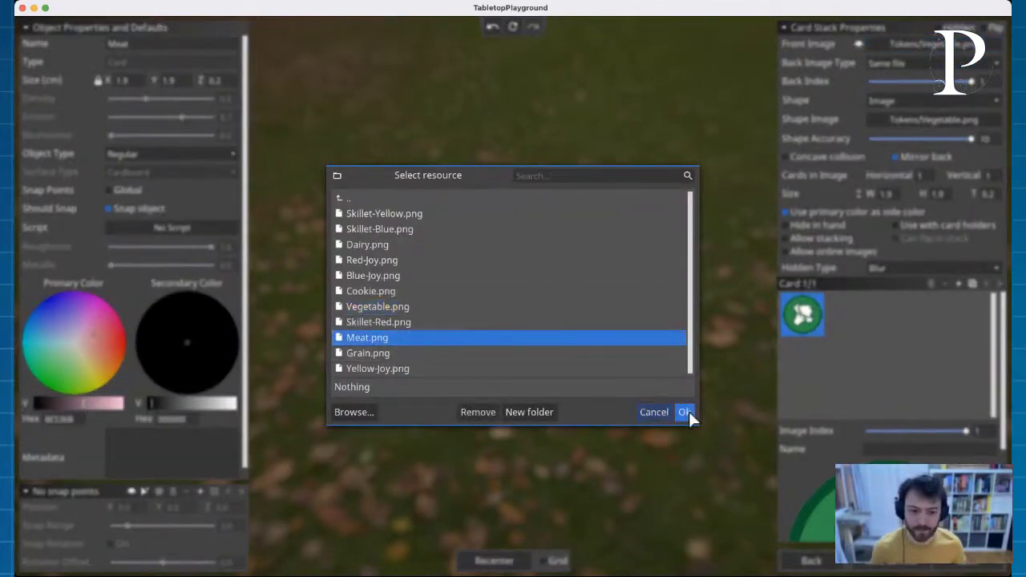
left_click(685, 412)
left_click(930, 119)
left_click(353, 337)
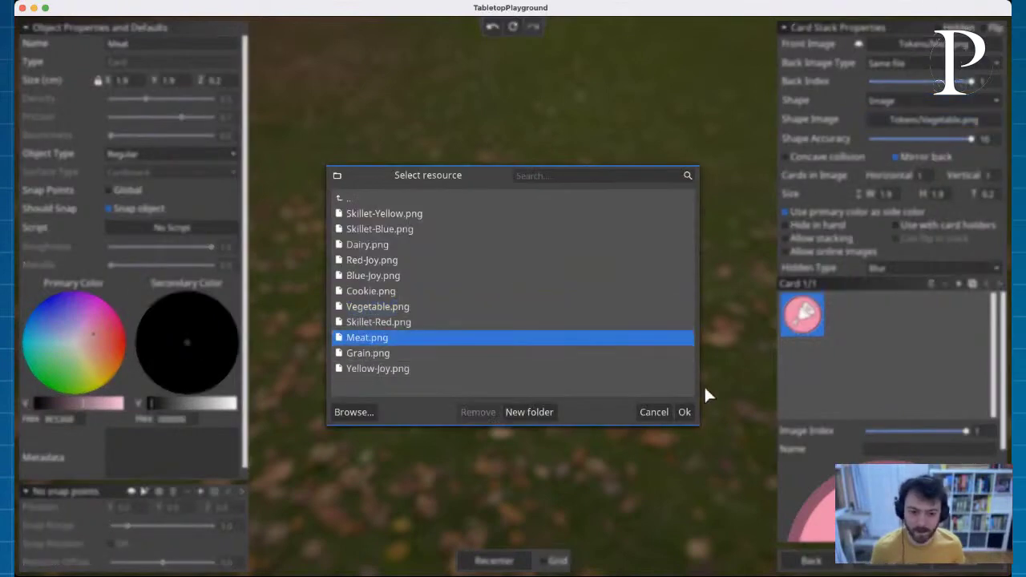
left_click(685, 412)
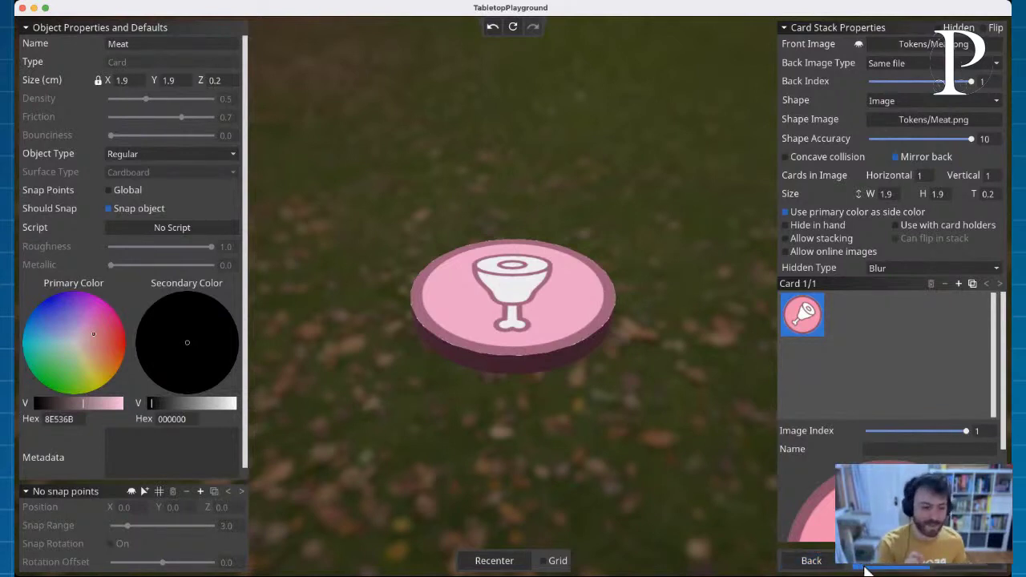
left_click(813, 561)
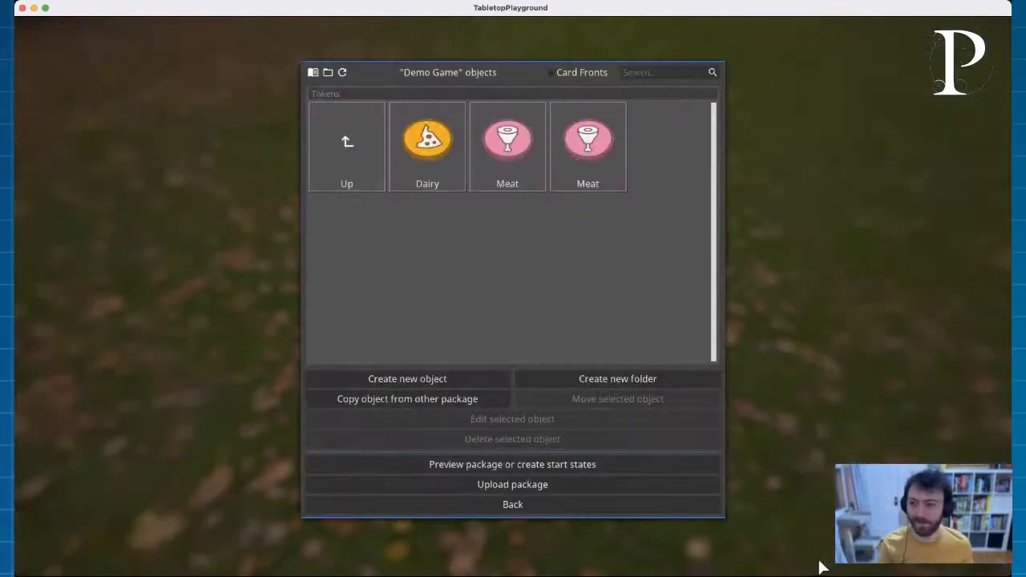
Step: Open one of the two Meat tokens for editing and rename it Vegetables
left_click(493, 149)
double_click(494, 149)
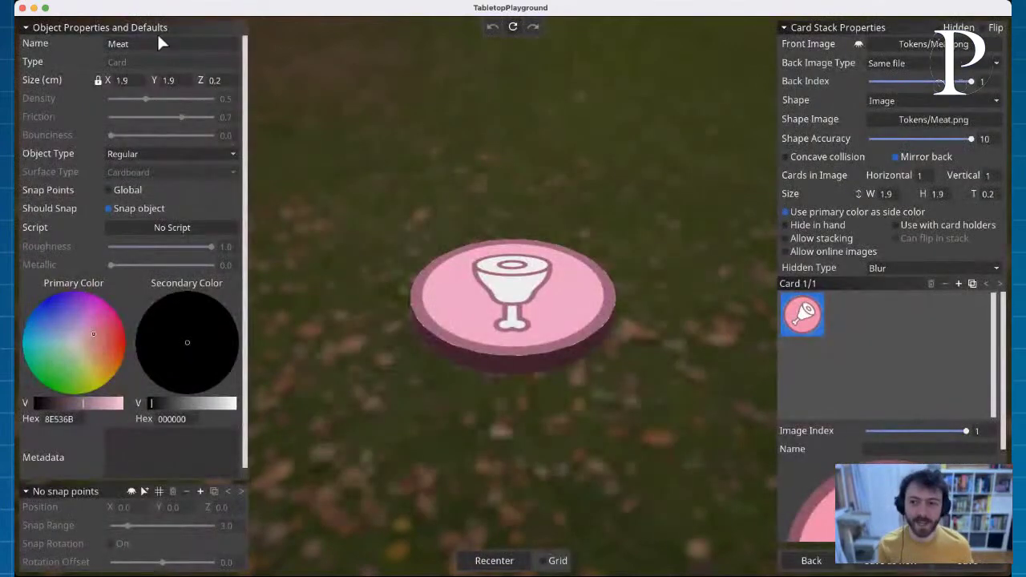
type("Ve")
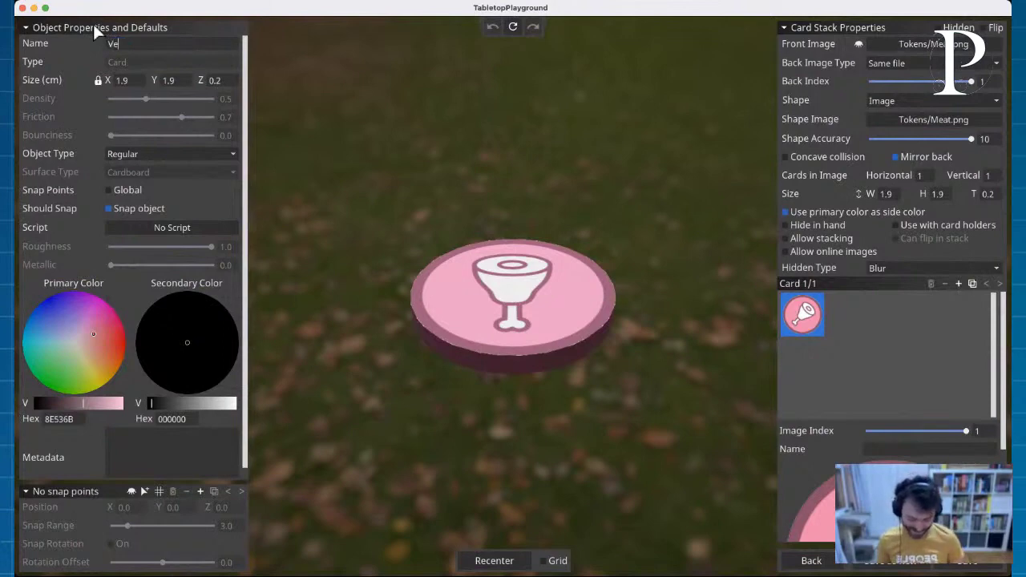
type("getables")
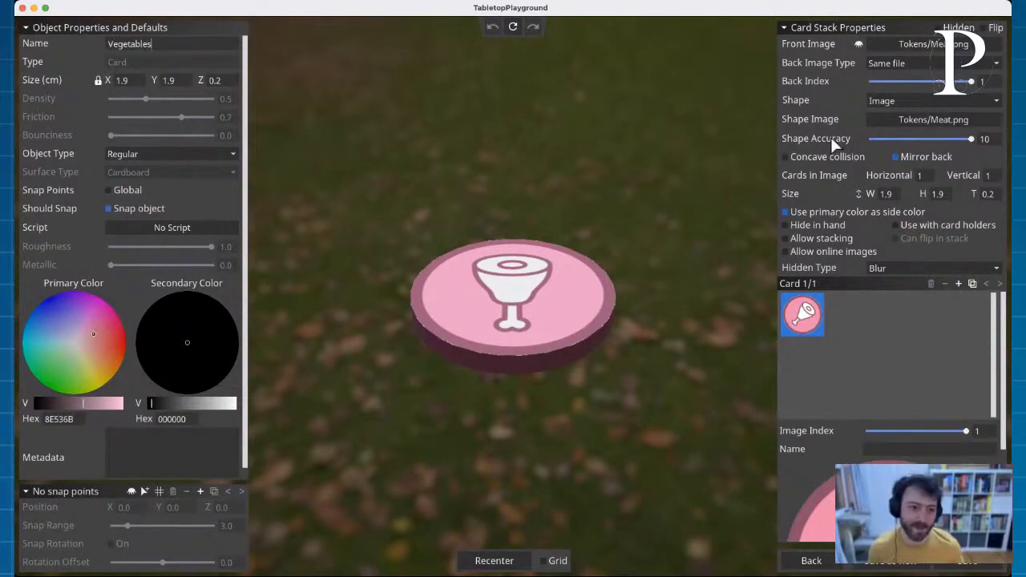
Step: Use Vegetable.png as both the front image and shape image of the Vegetables token, then save and return to the object list
left_click(966, 44)
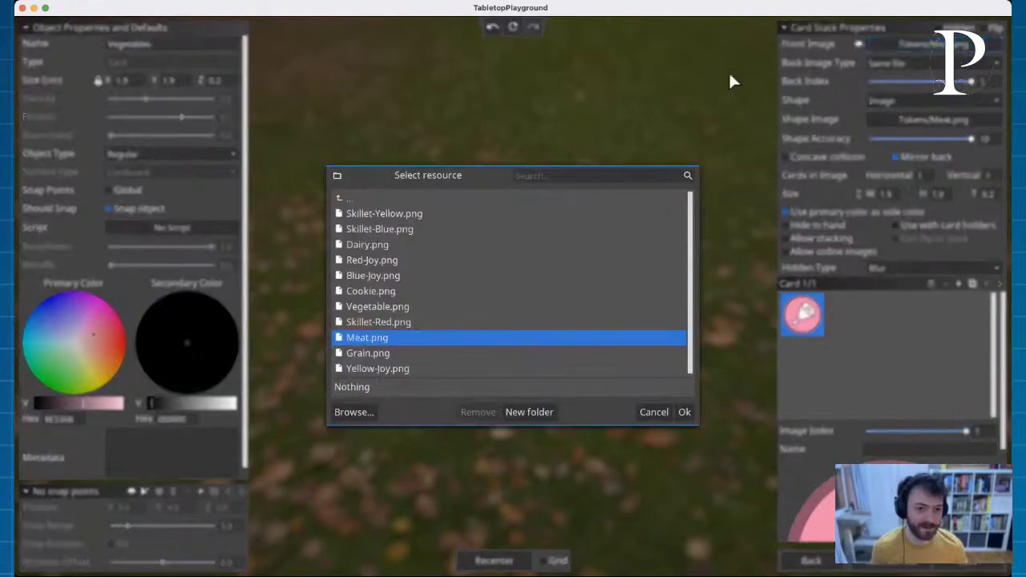
left_click(377, 306)
left_click(684, 412)
left_click(938, 120)
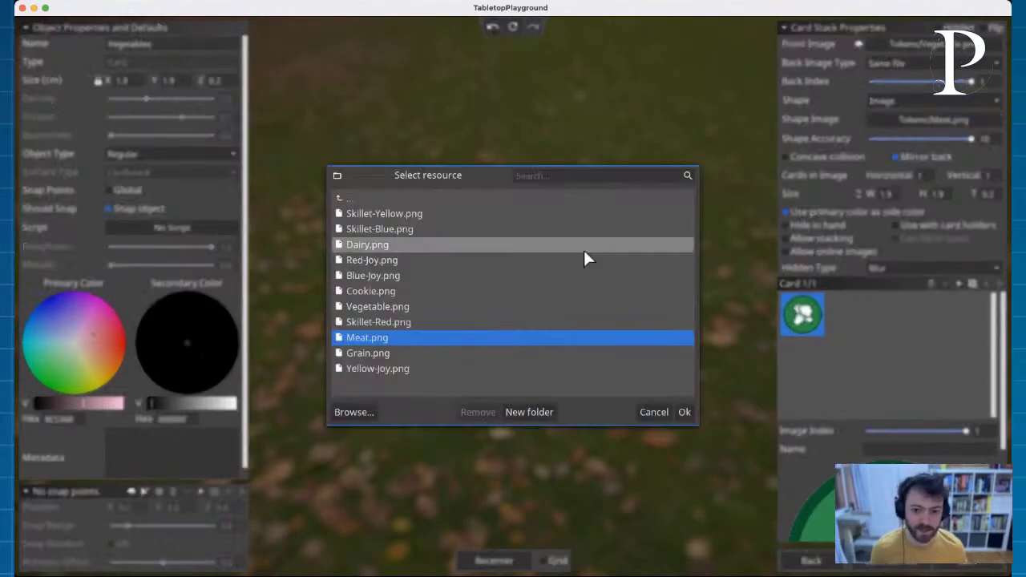
left_click(382, 305)
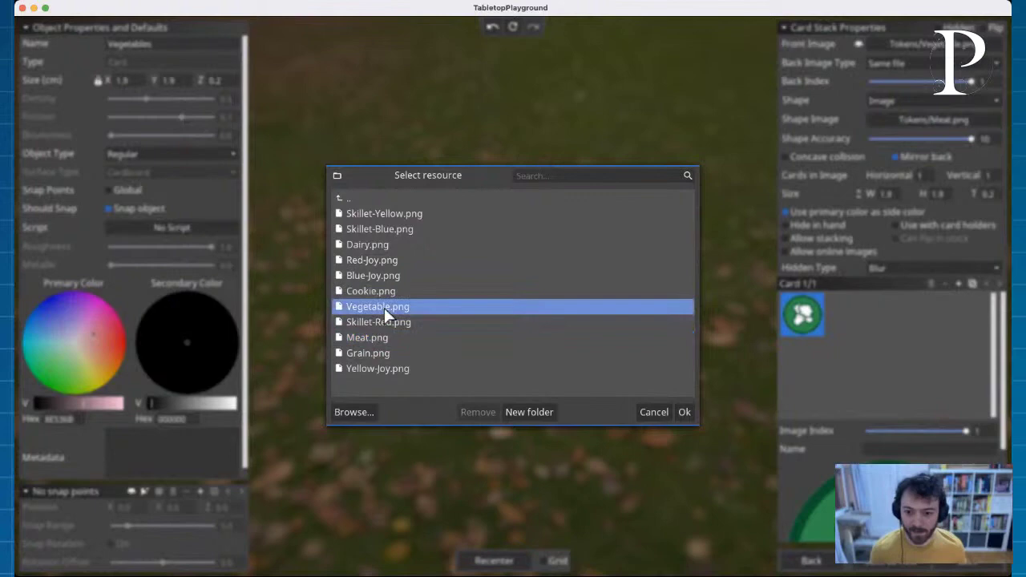
left_click(684, 412)
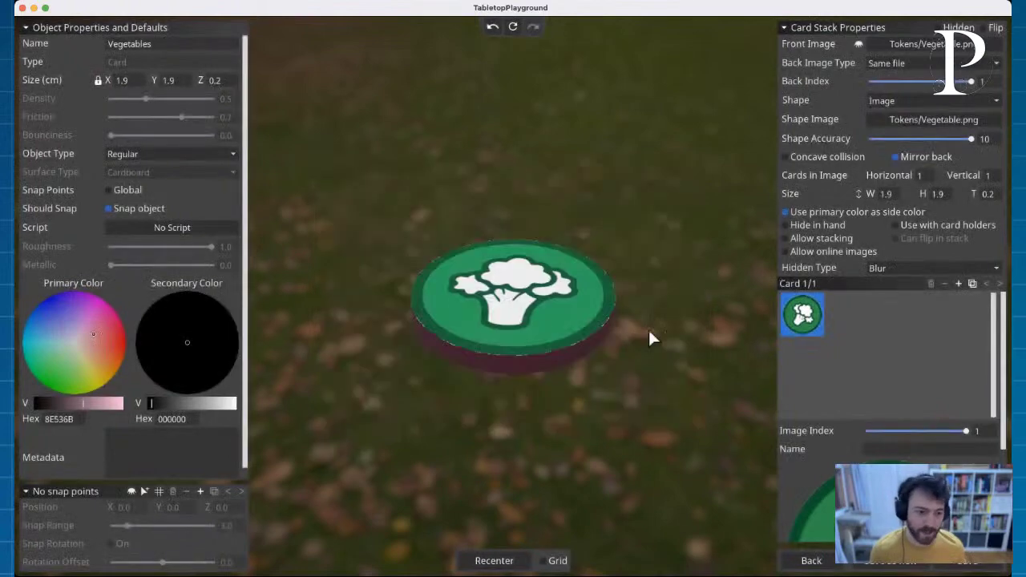
left_click(808, 561)
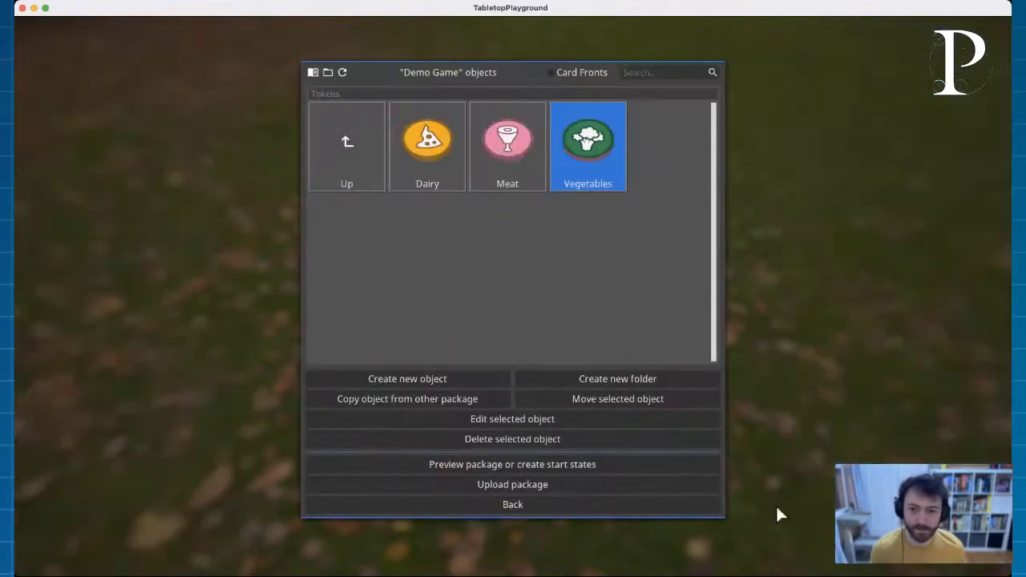
Step: Reopen the Vegetables token and set its primary color to hex 055528
double_click(594, 168)
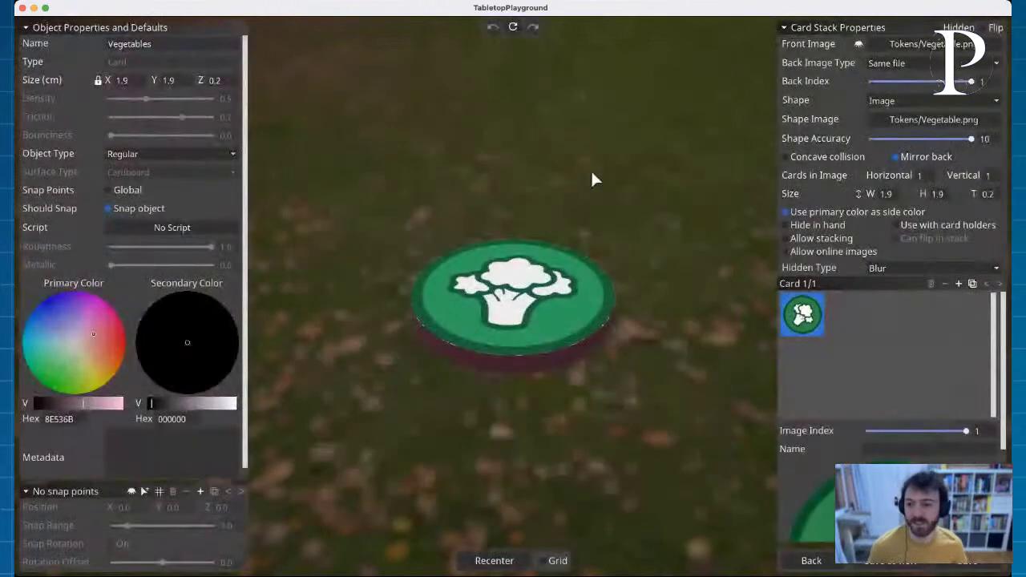
left_click(79, 420)
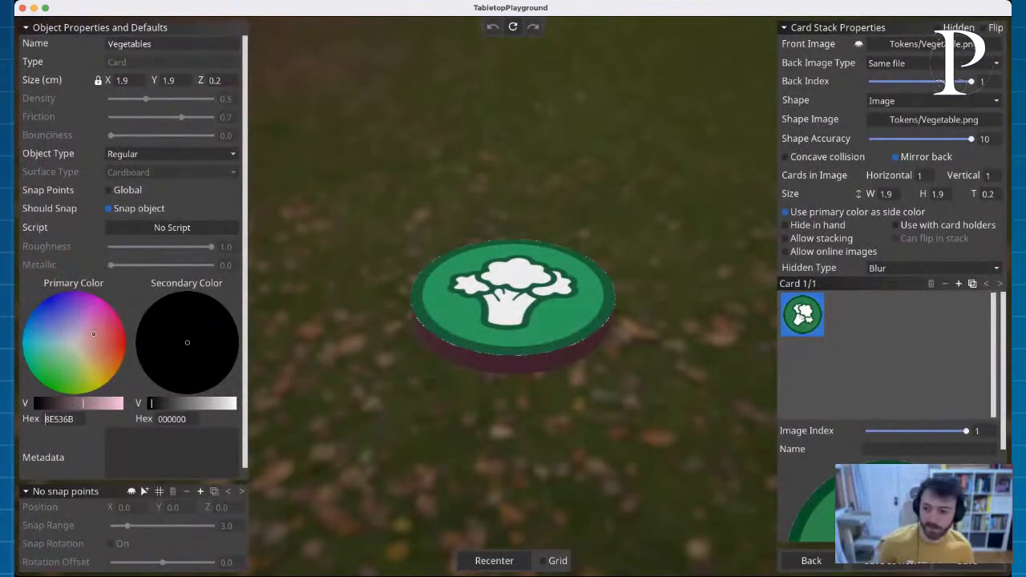
left_click_drag(77, 419, 39, 417)
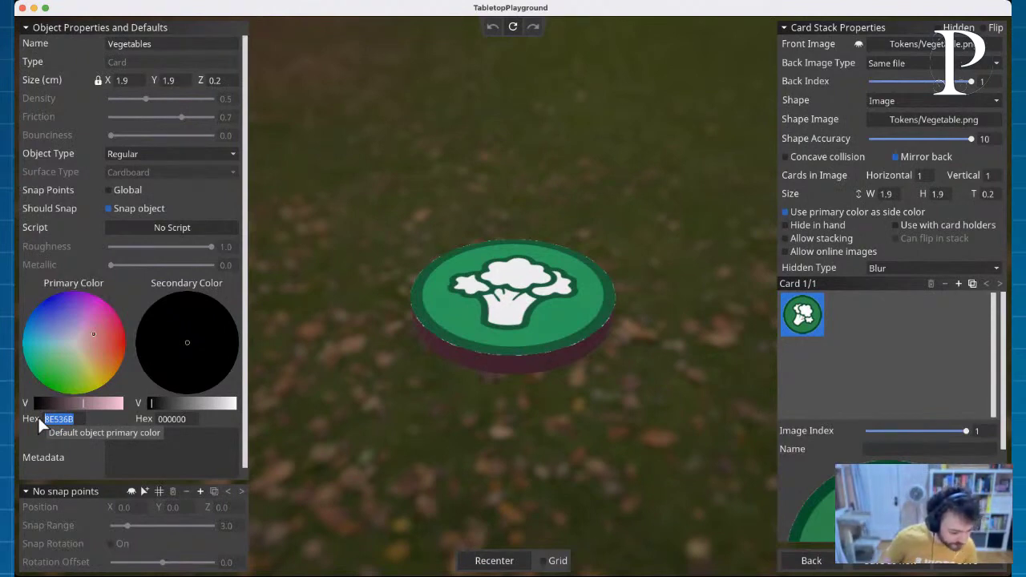
type("055")
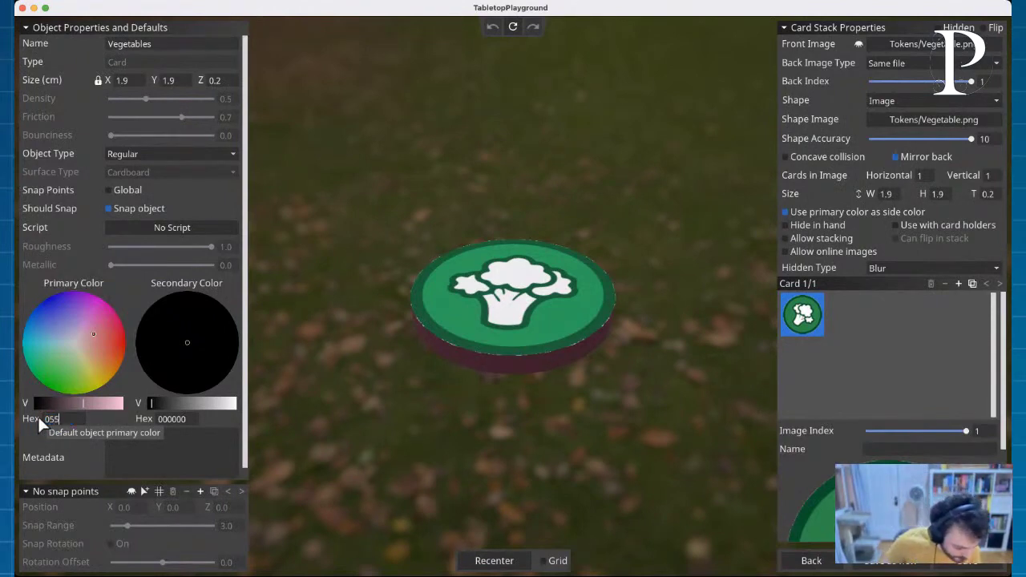
type("528")
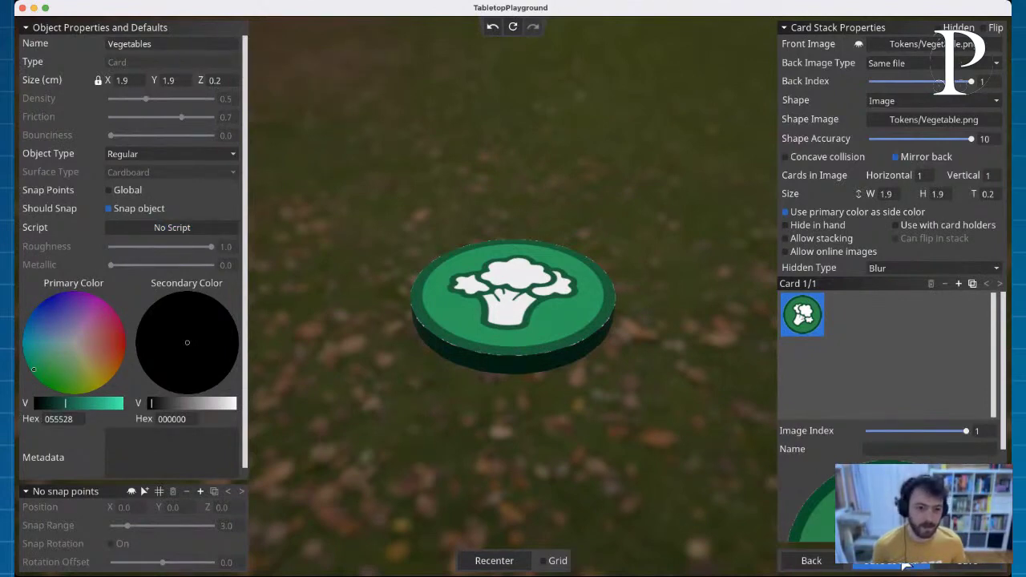
Step: Change the name of the open token to Grain
double_click(160, 43)
type("Gr")
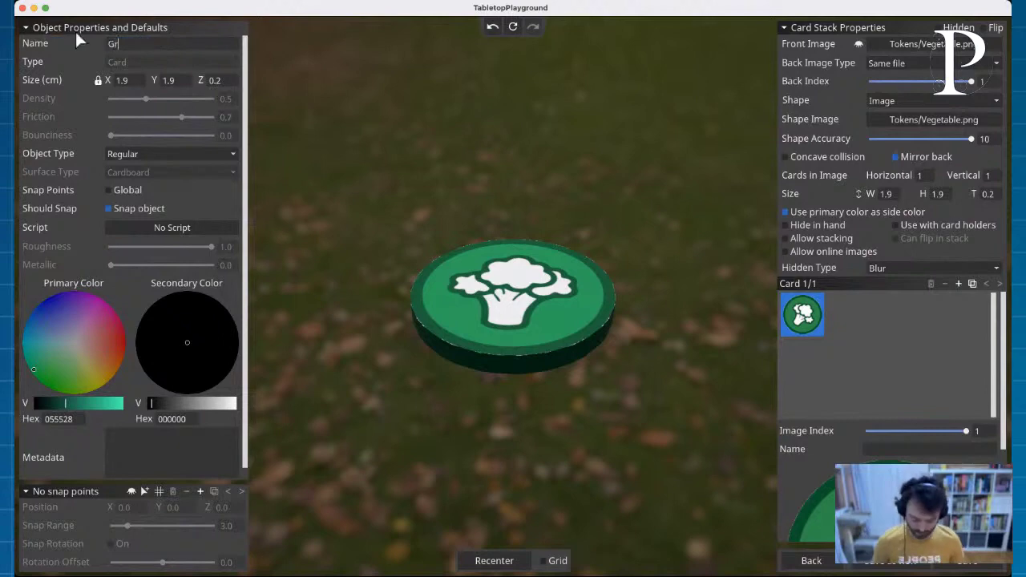
type("in")
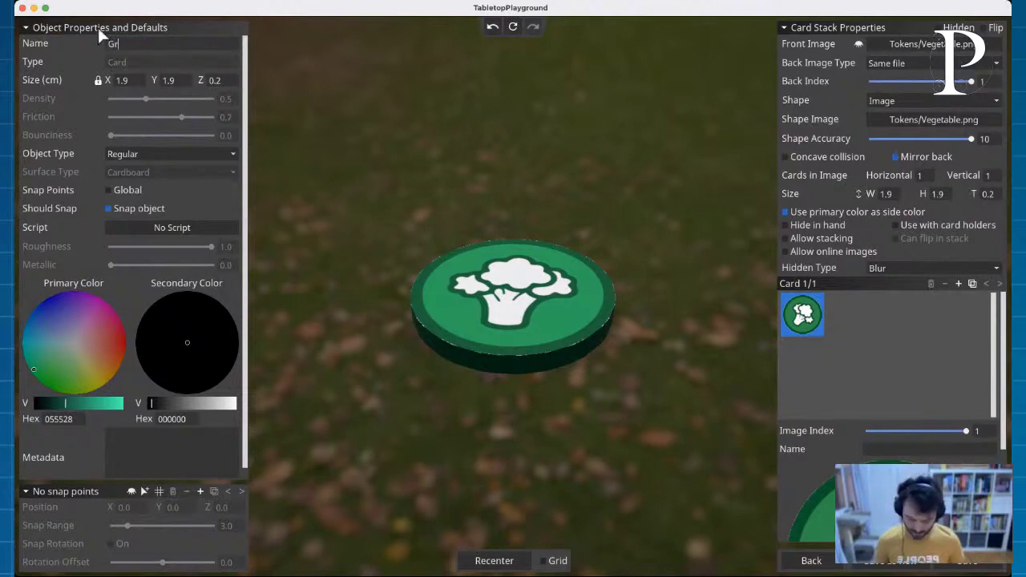
type("in")
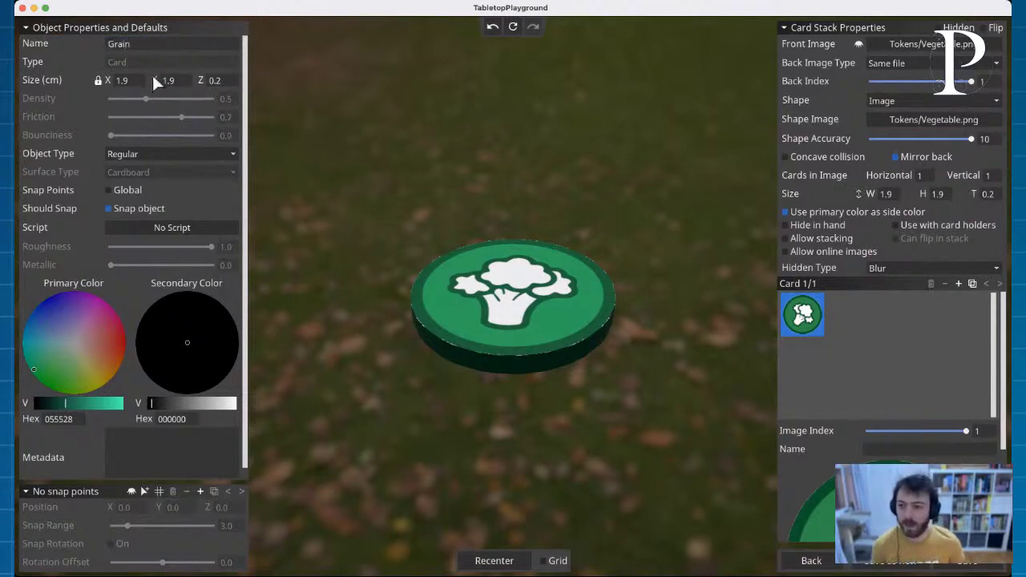
Step: Set the Grain token's primary color to hex 6A6961
double_click(79, 418)
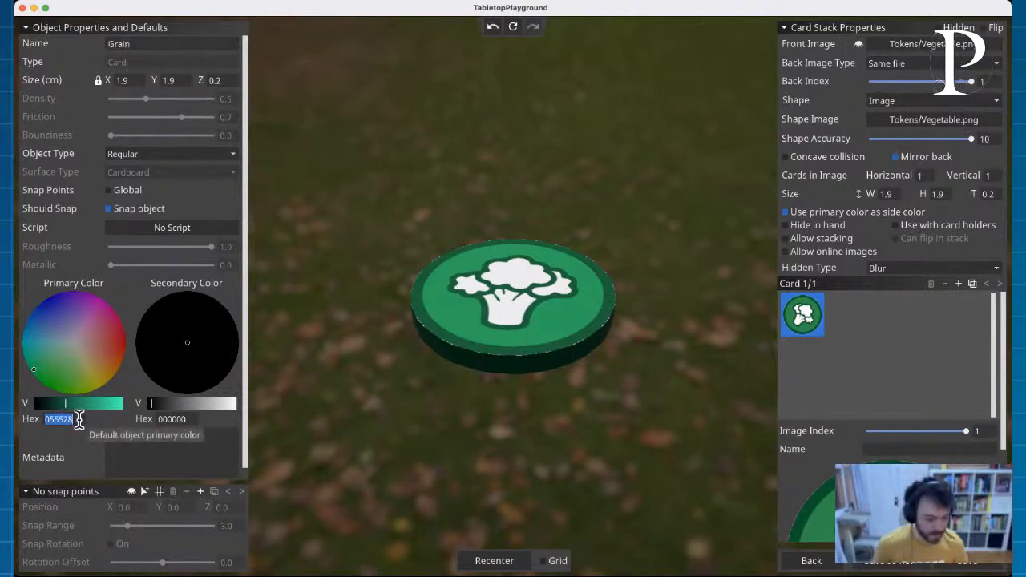
type("6A")
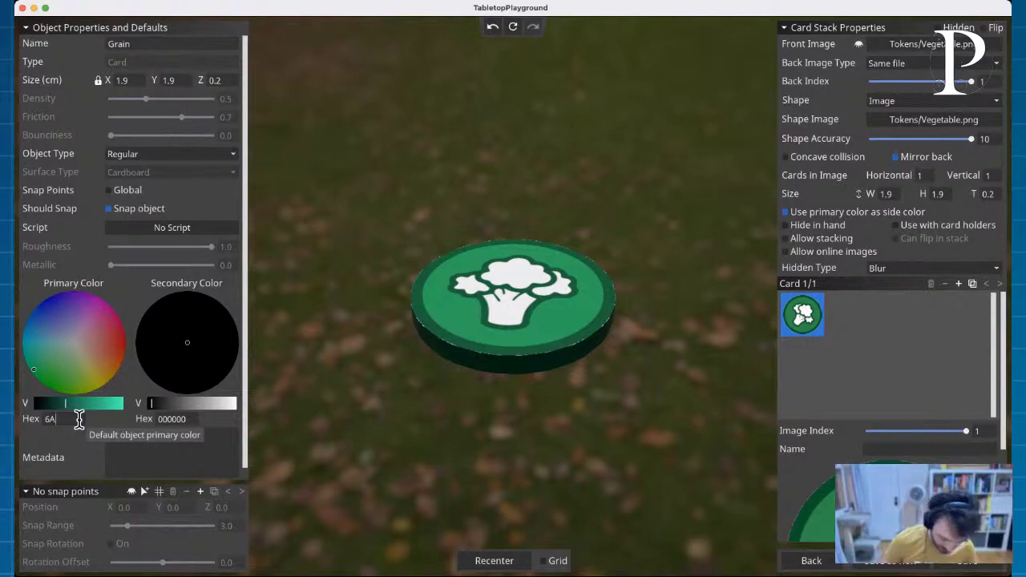
type("69")
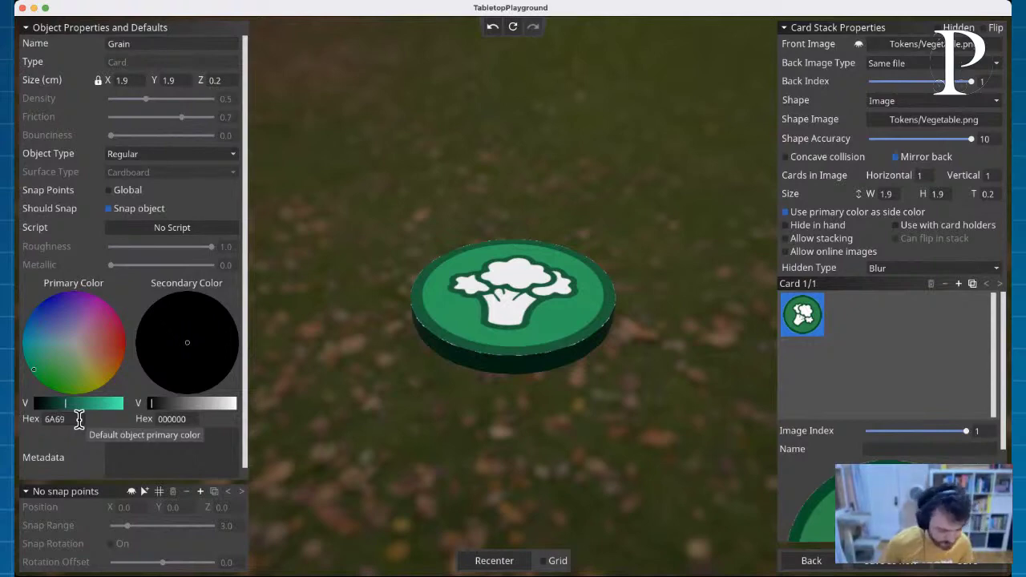
type("6")
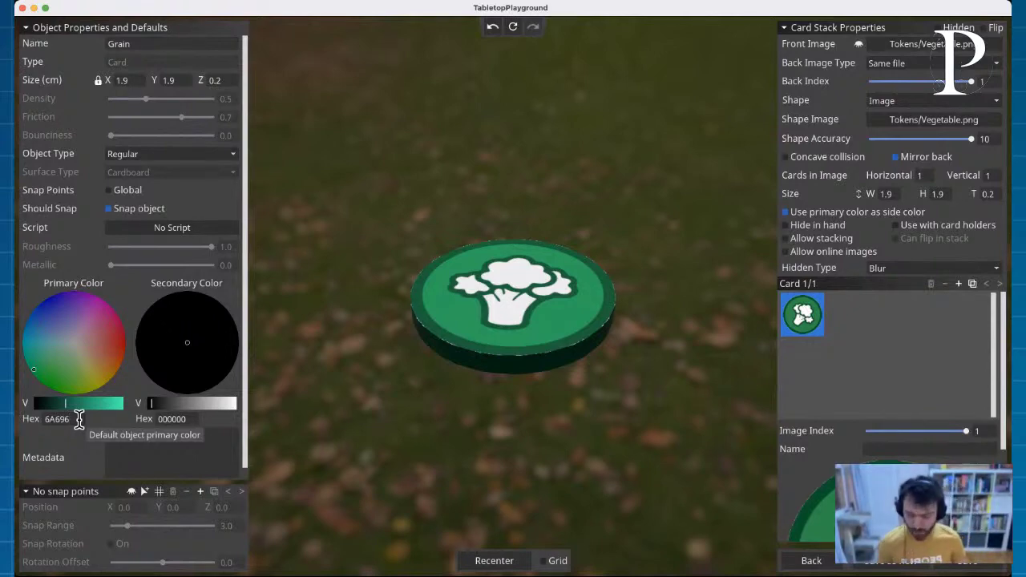
type("A")
Step: Set the Grain token's front image to Grain.png
left_click(914, 44)
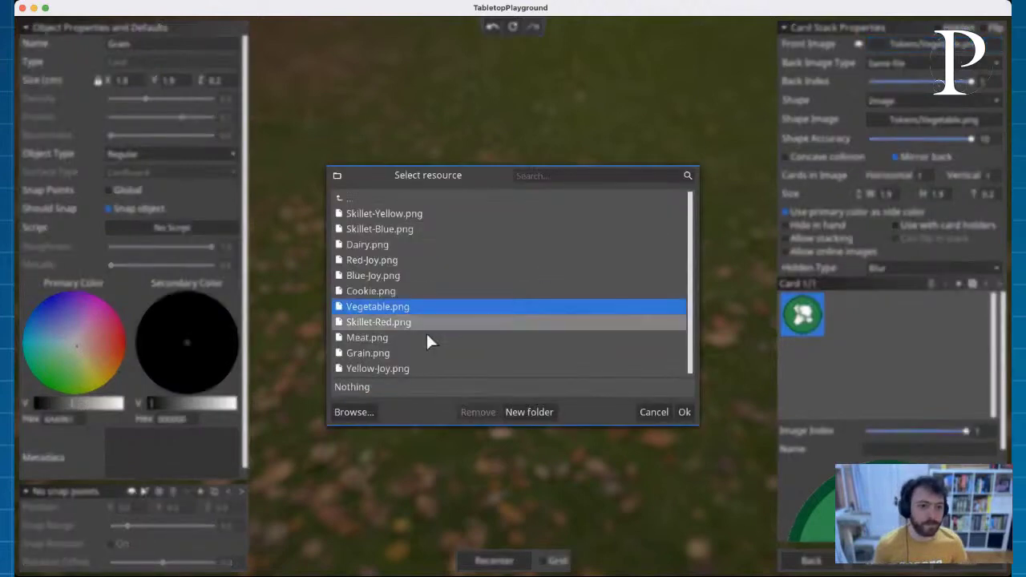
left_click(392, 353)
left_click(685, 412)
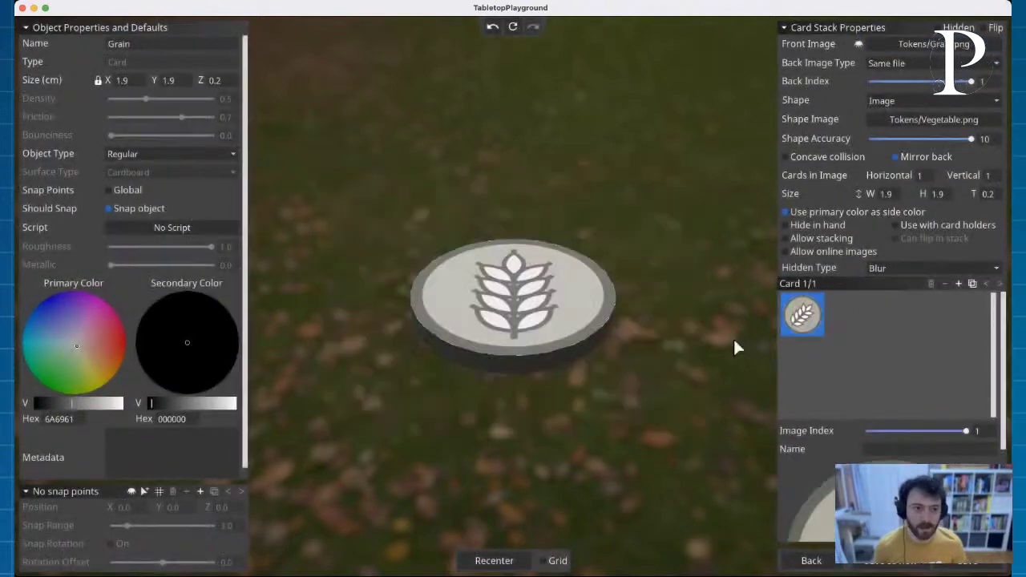
Step: Set the Grain token's shape image to Grain.png, save it as a new object and return to the object list
left_click(931, 117)
left_click(394, 353)
left_click(681, 413)
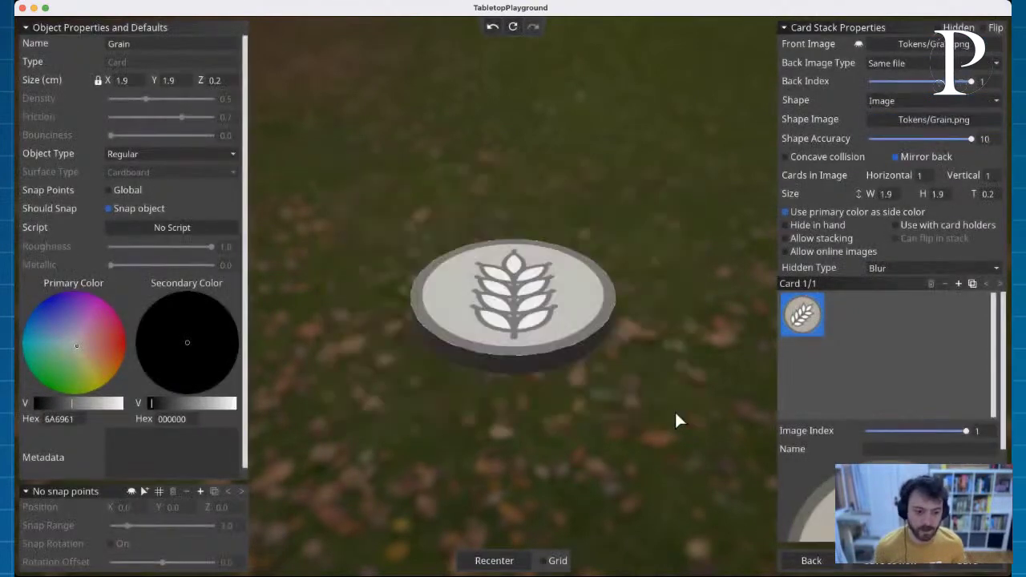
left_click(812, 561)
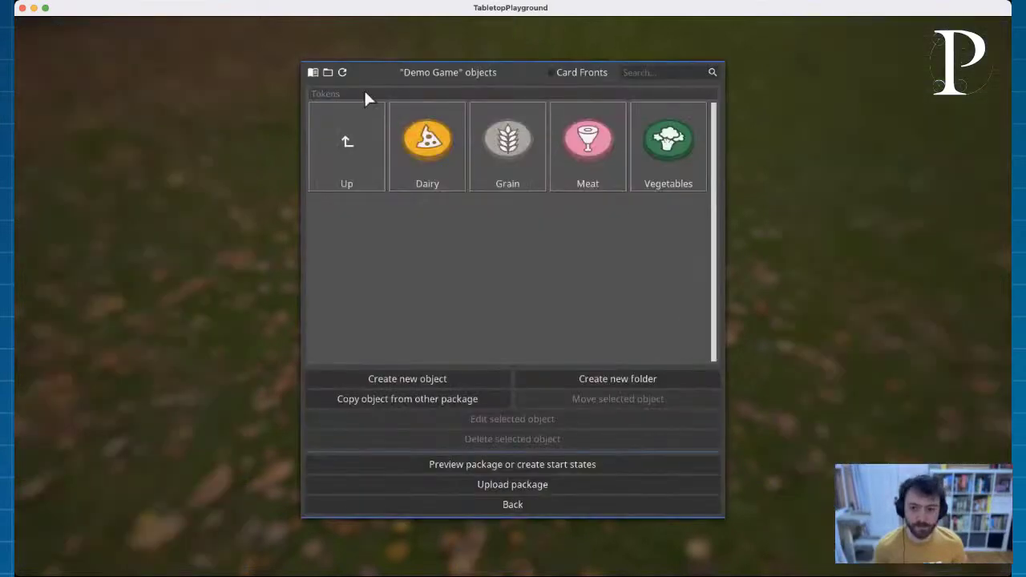
Step: Create a folder named Player Aids at the top level of the Demo Game objects
left_click(339, 179)
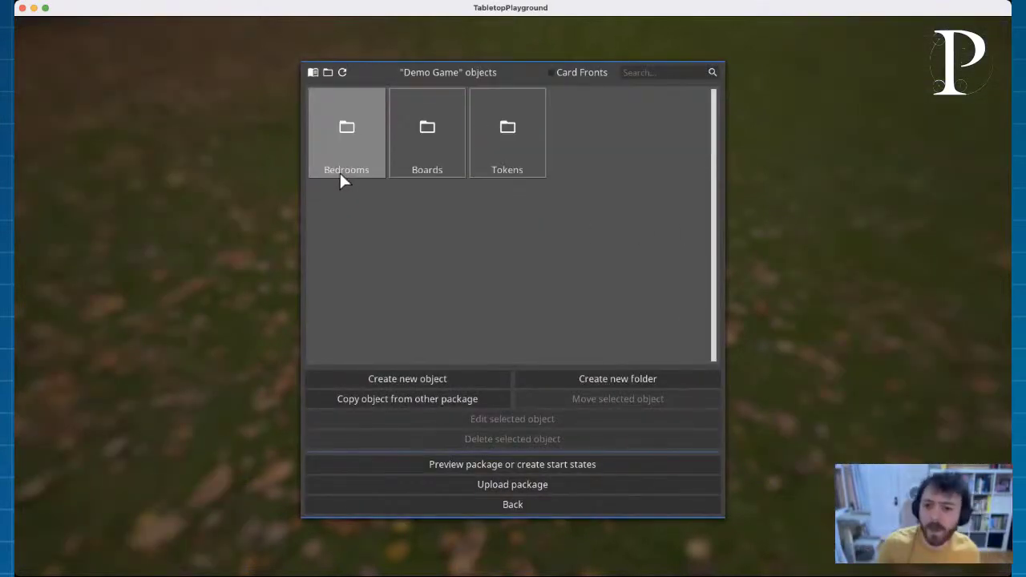
left_click(621, 379)
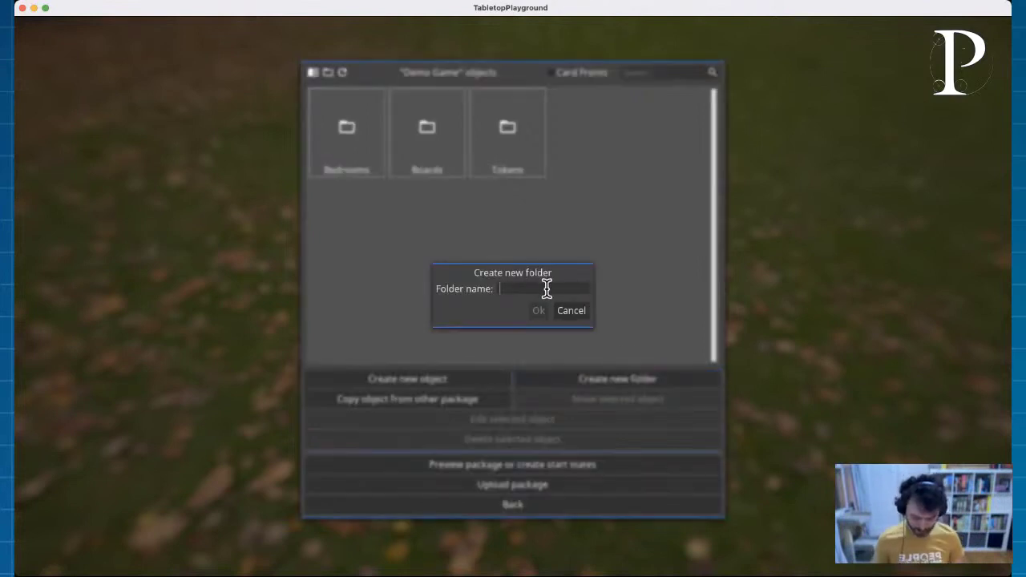
type("Player Aids")
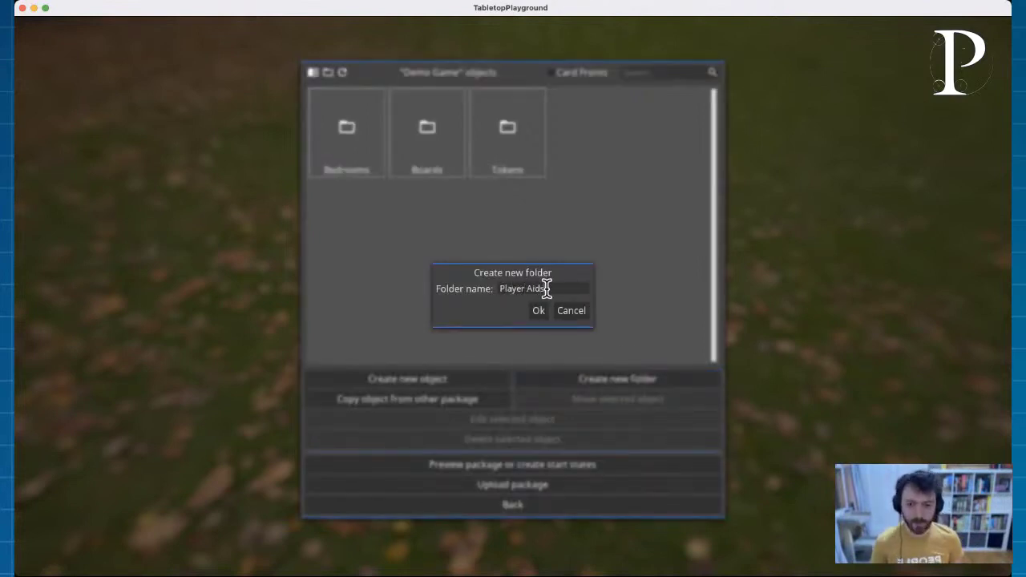
left_click(542, 311)
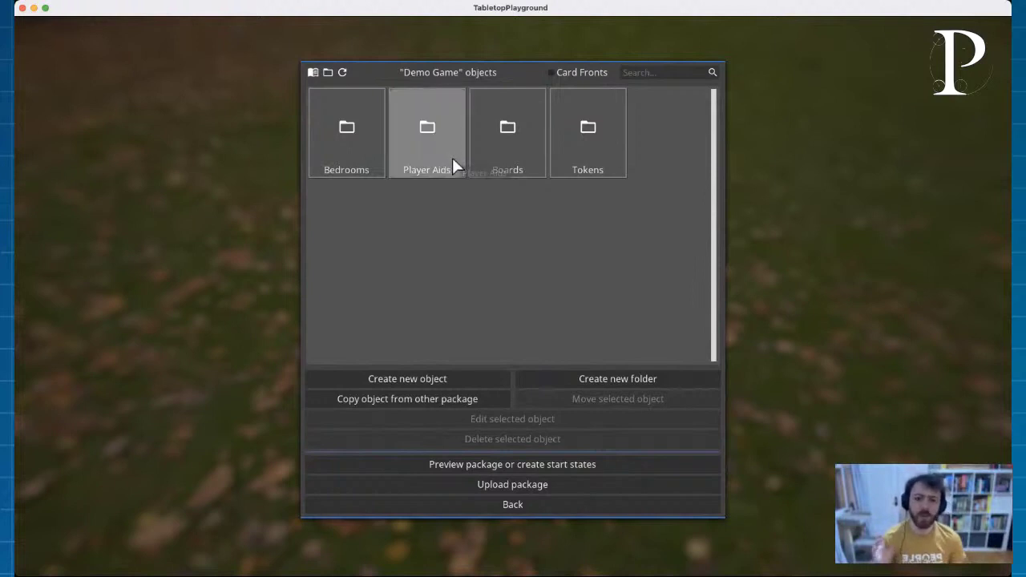
left_click(450, 380)
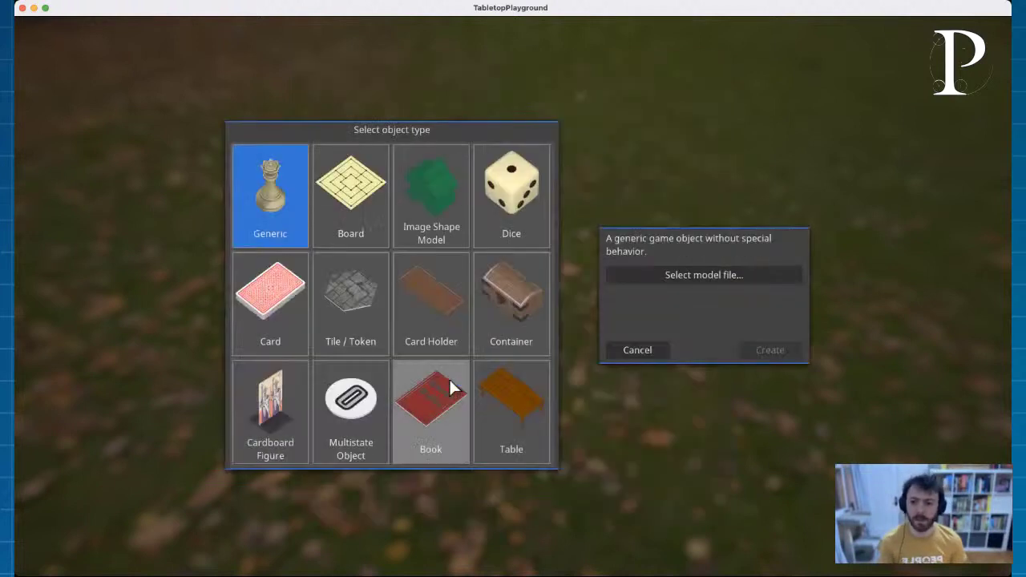
left_click(449, 300)
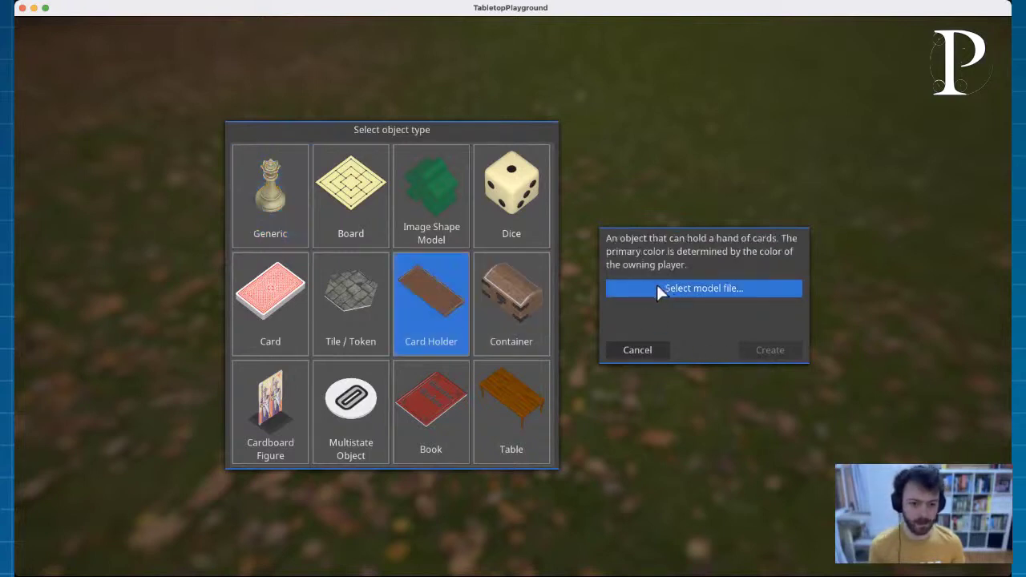
left_click(697, 288)
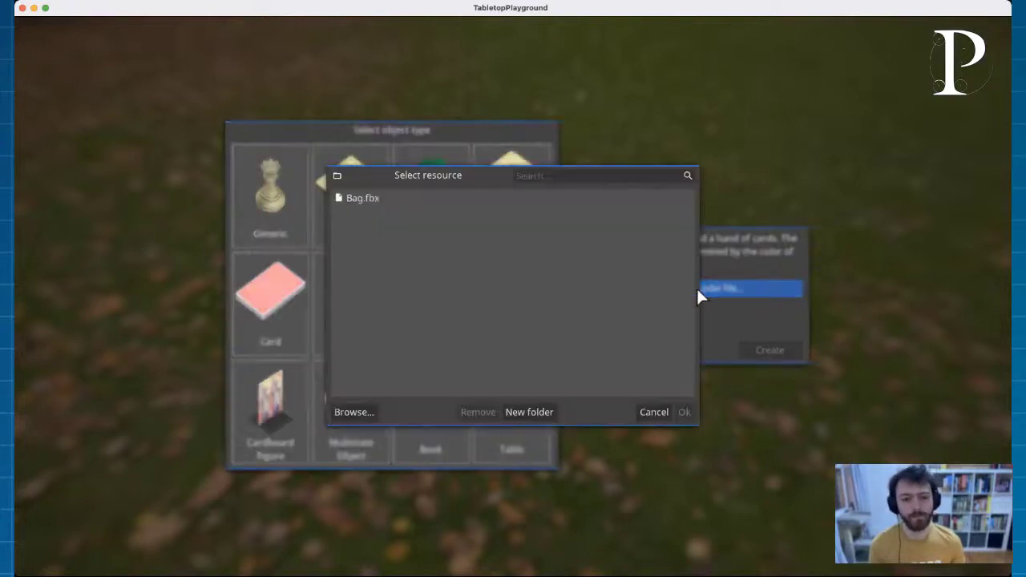
left_click(653, 412)
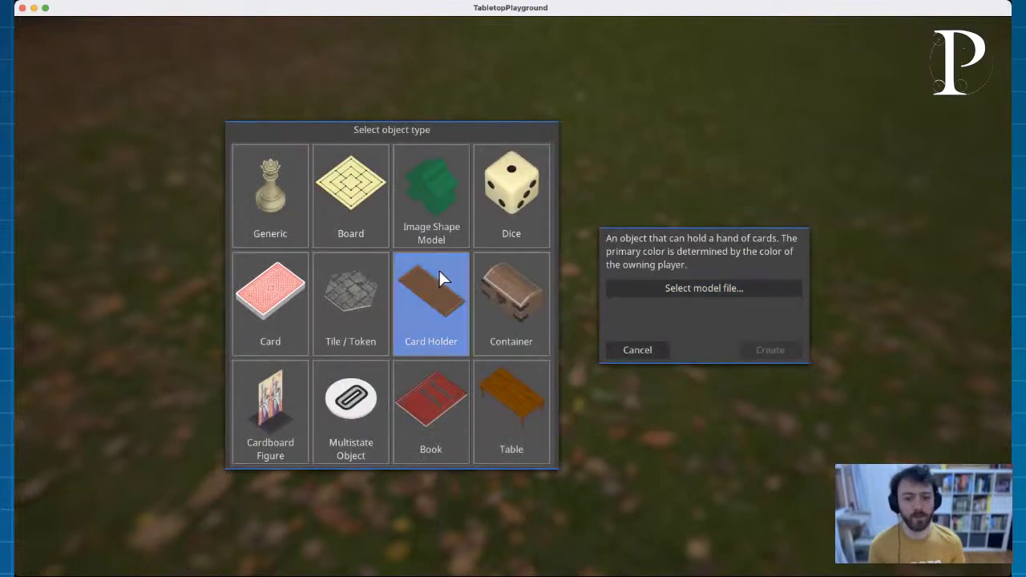
left_click(656, 352)
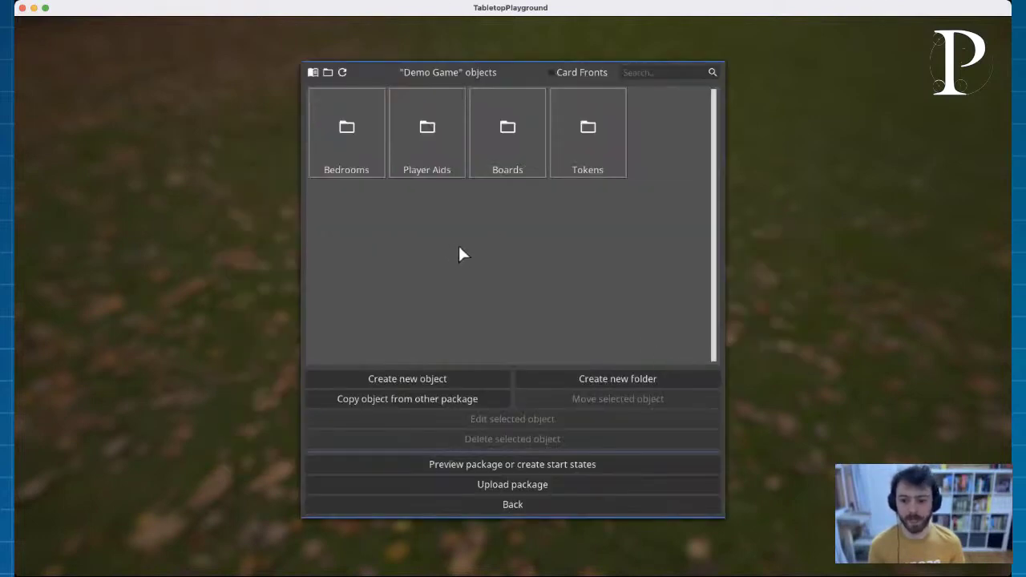
Step: Copy the first card holder template from the Cards package into Demo Game and open it for editing
left_click(402, 402)
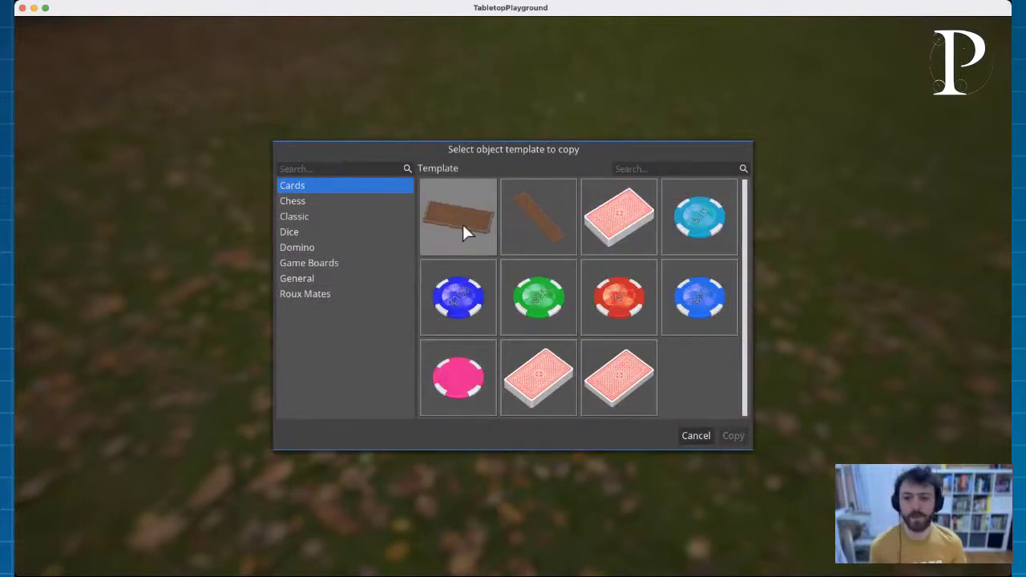
left_click(462, 231)
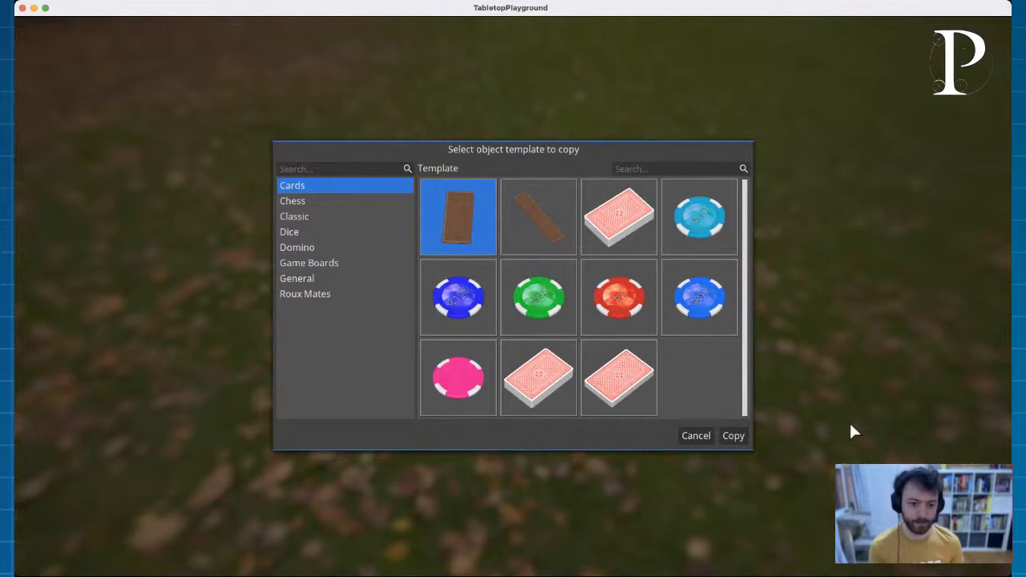
left_click(735, 439)
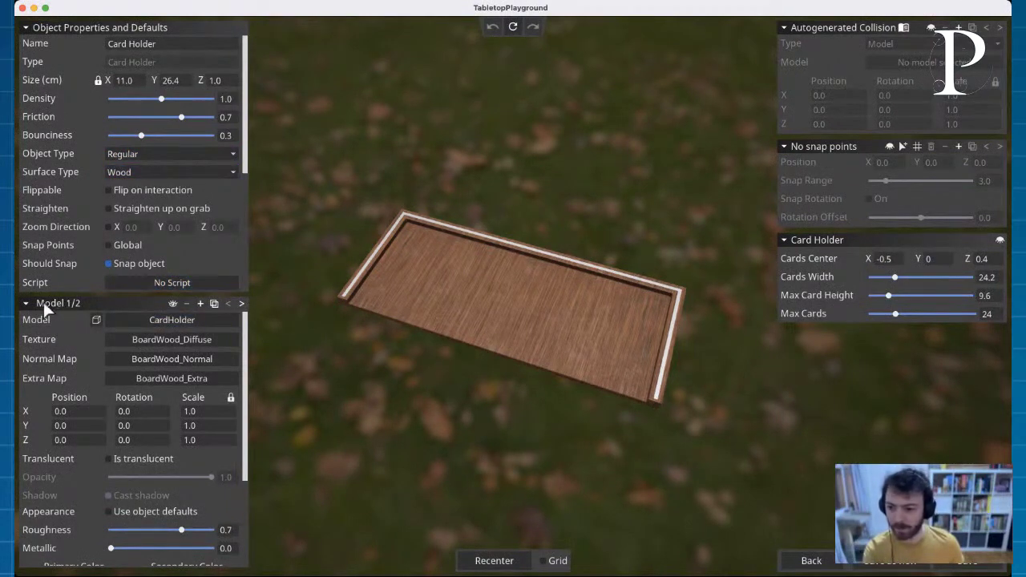
Step: Check the card holder's second model, then set the texture of the first model, CardHolder, to Nothing
left_click(241, 304)
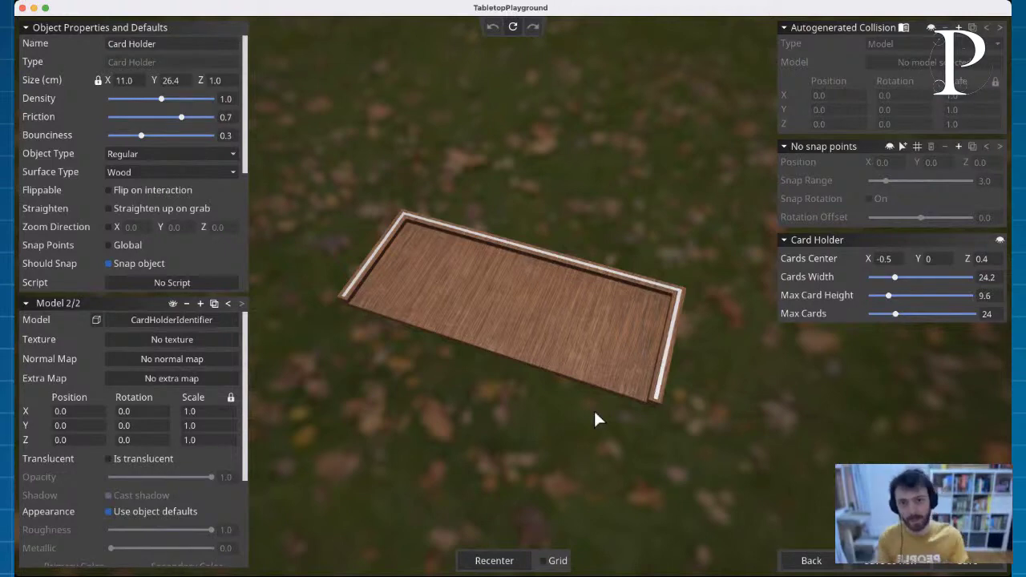
left_click(227, 304)
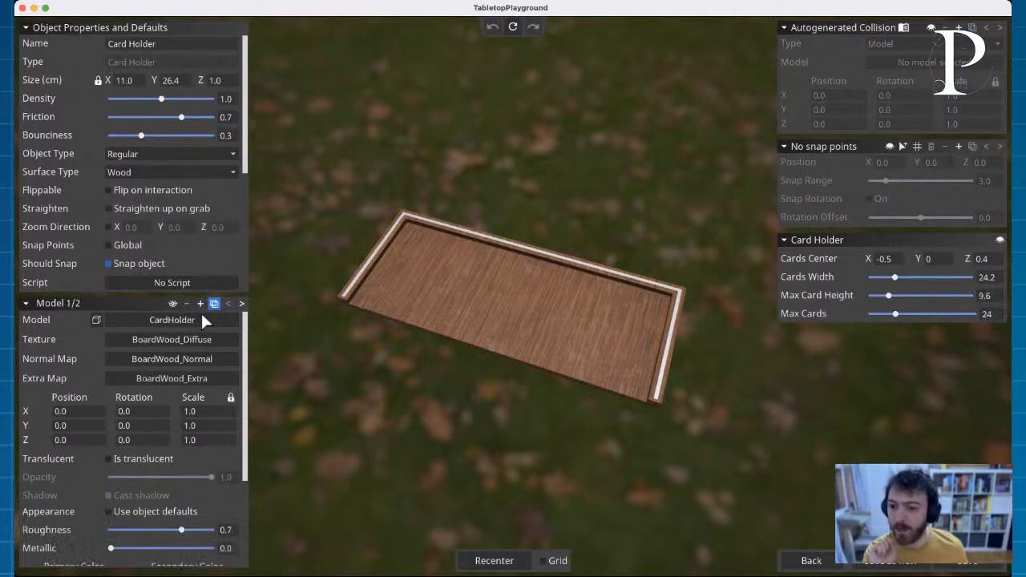
left_click(170, 340)
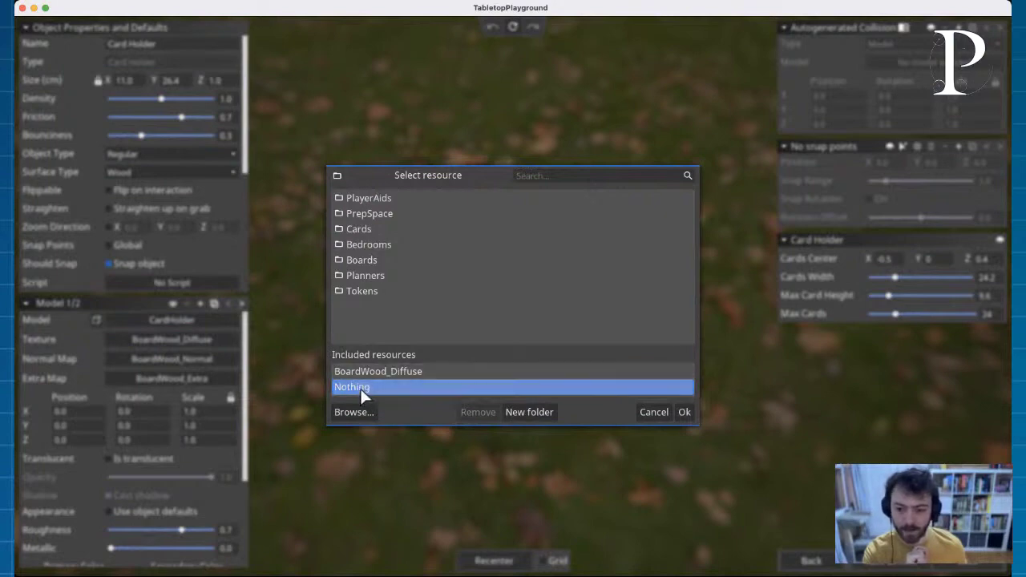
left_click(685, 412)
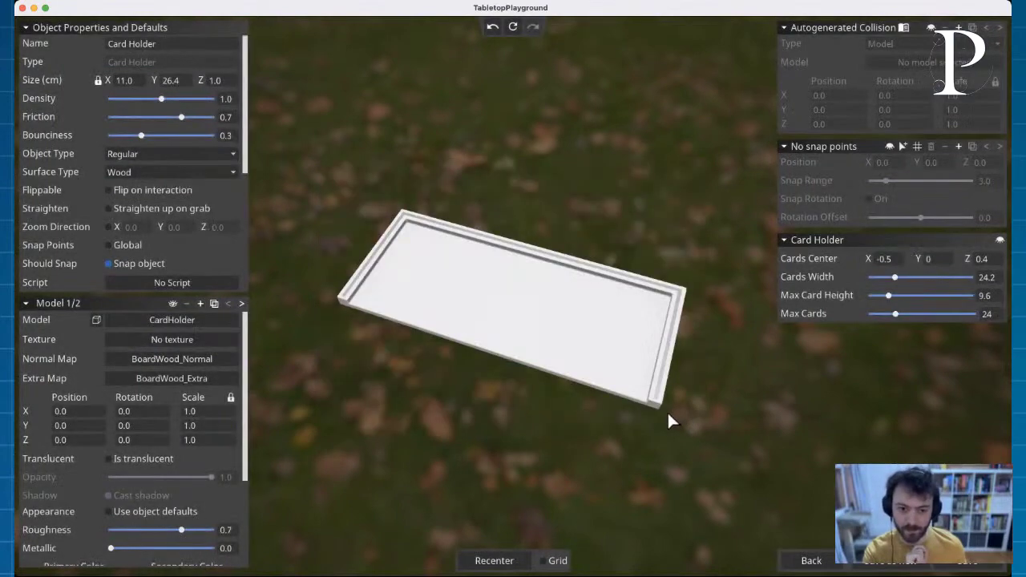
Step: Set the CardHolder model's normal map to Nothing to remove the wood grain relief
scroll(632, 417, "up", 5)
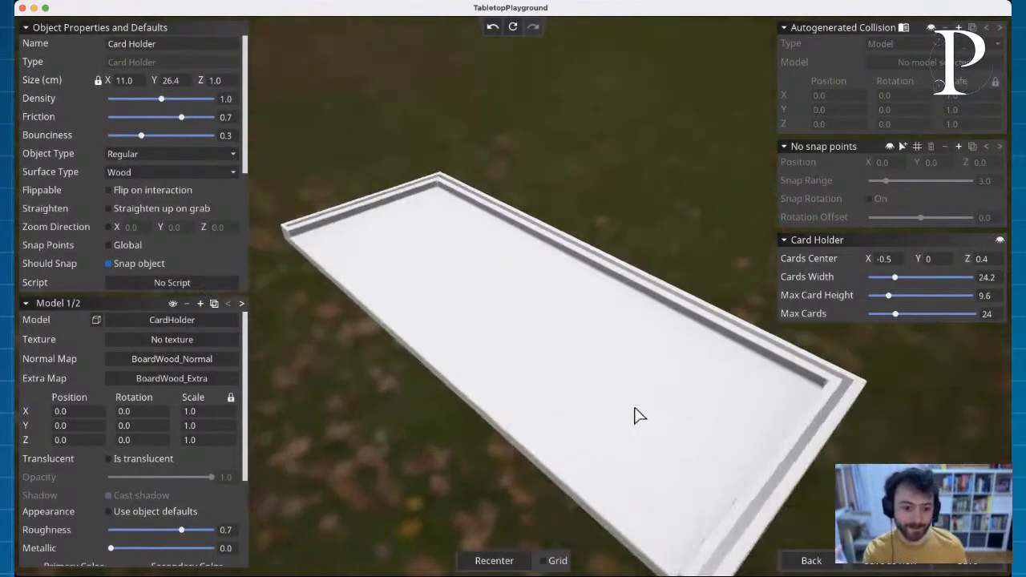
right_click_drag(634, 415, 633, 415)
scroll(634, 415, "up", 3)
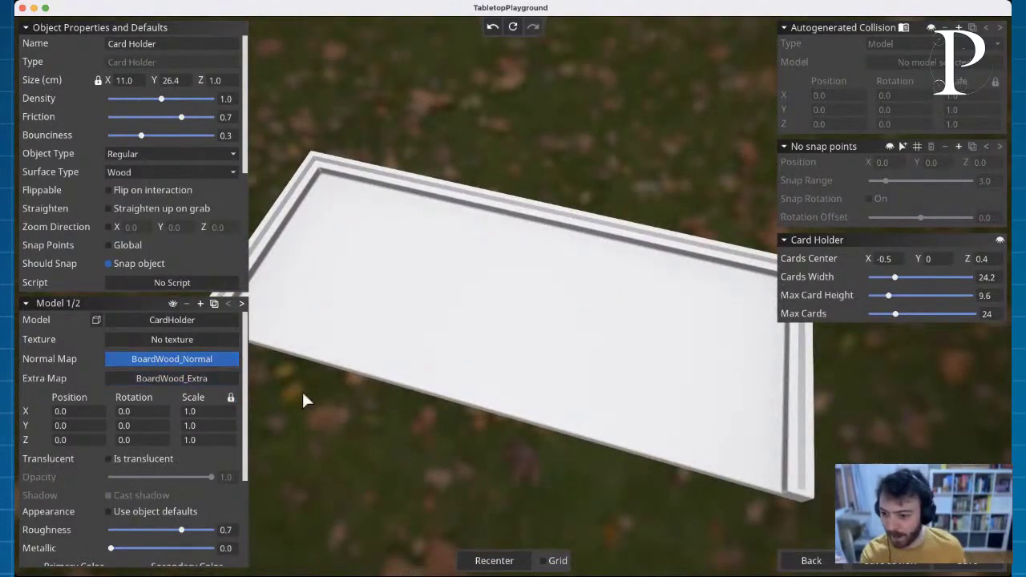
scroll(321, 397, "up", 5)
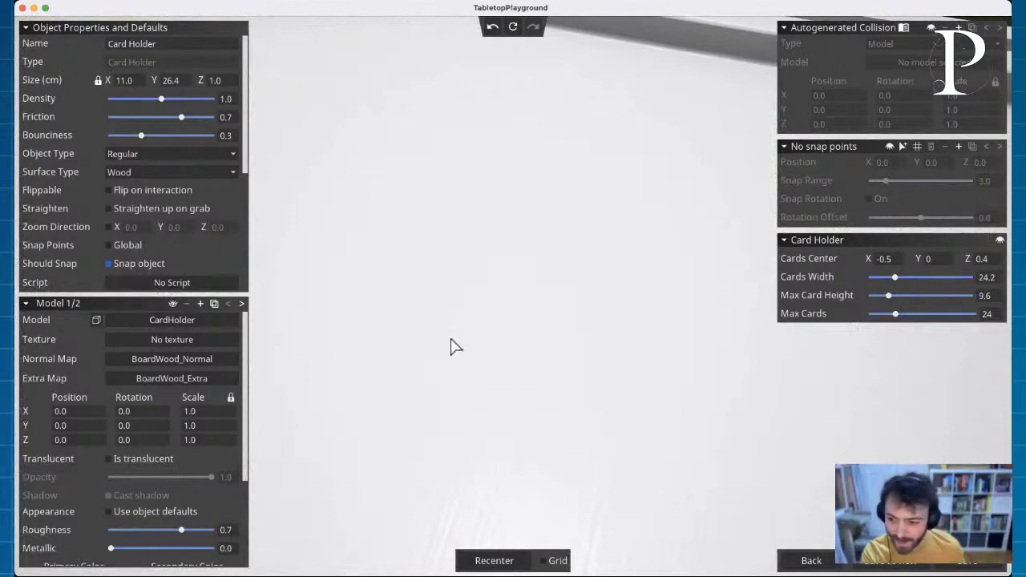
scroll(492, 456, "up", 2)
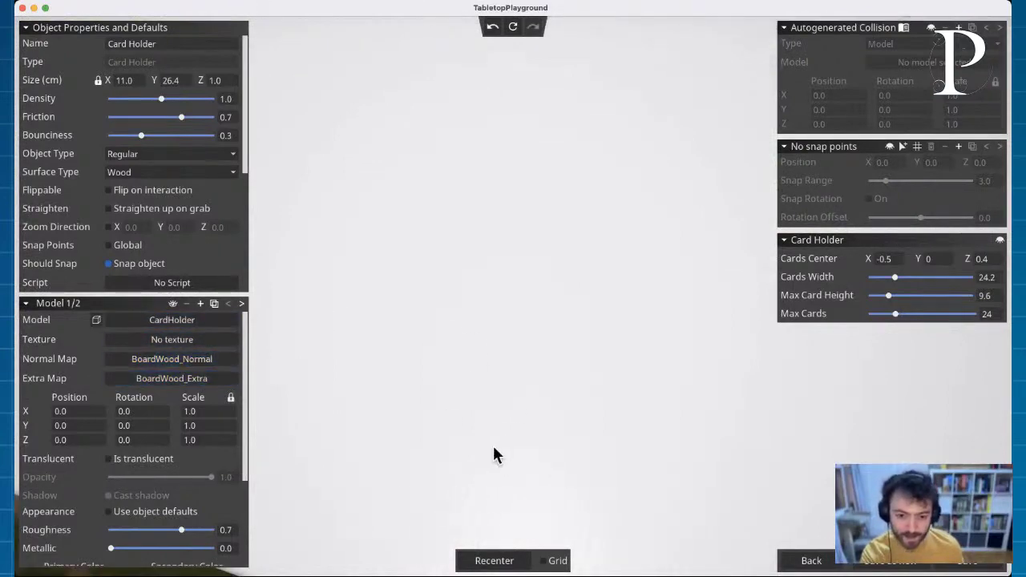
scroll(583, 437, "down", 1)
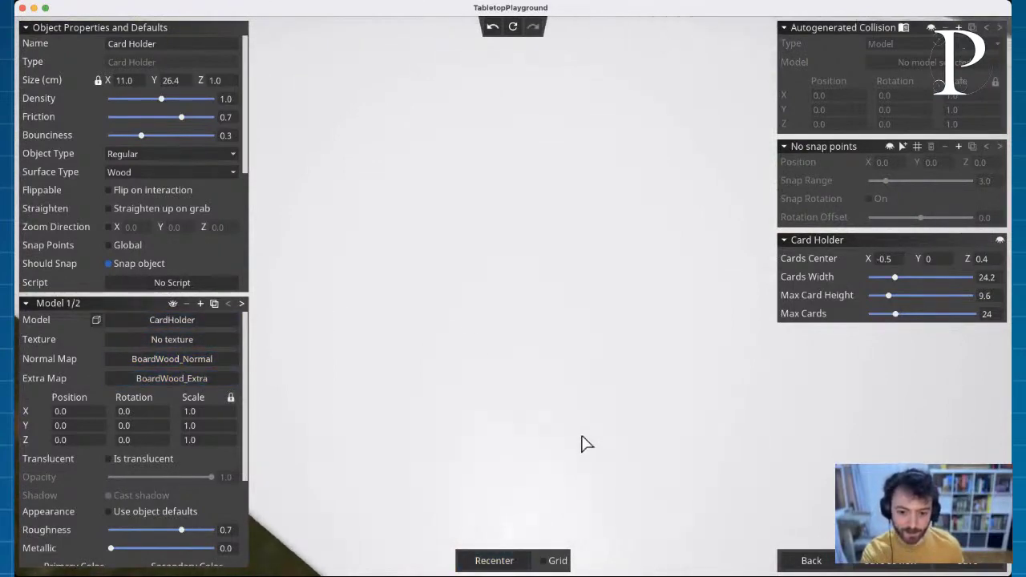
left_click(147, 359)
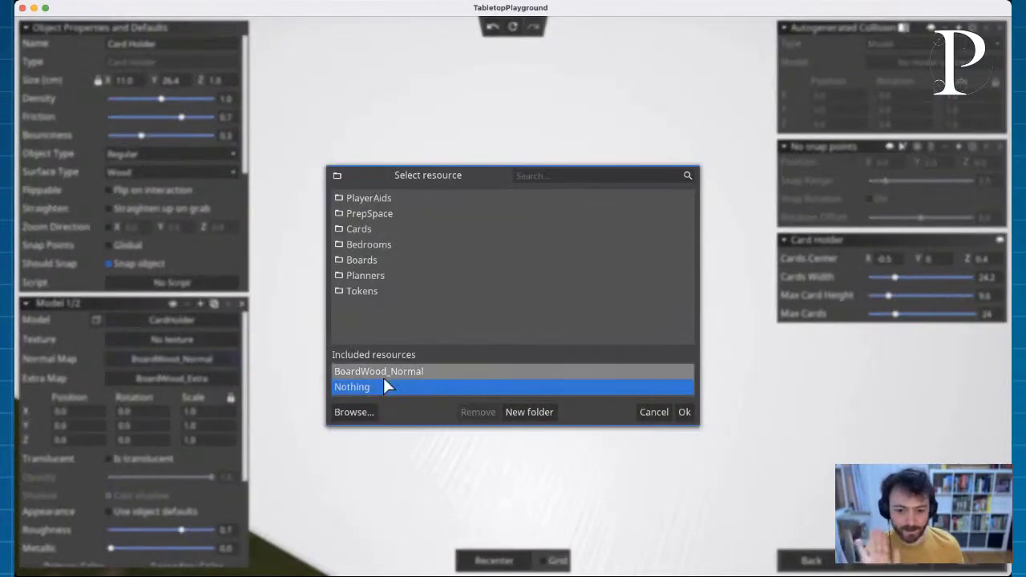
left_click(685, 412)
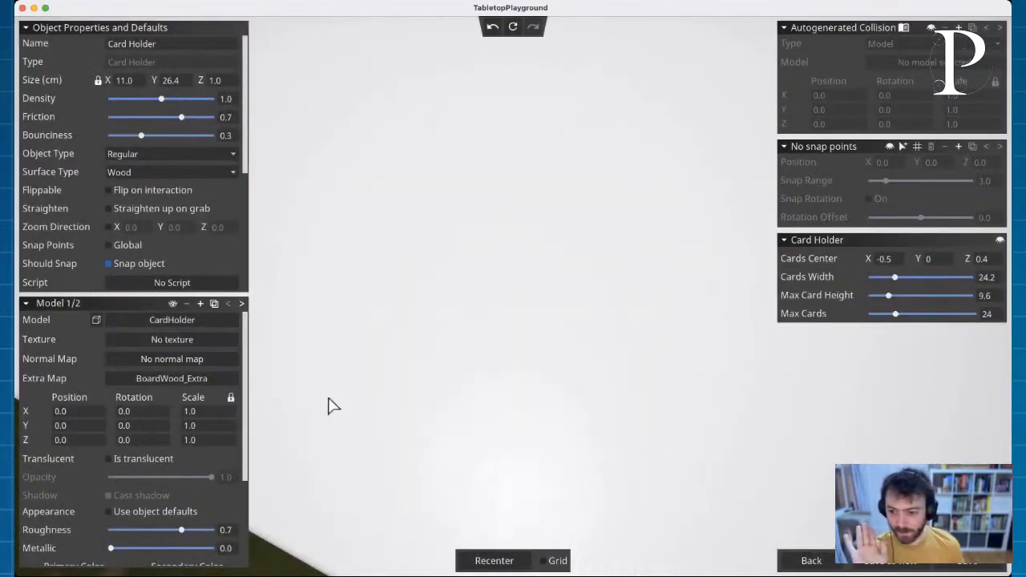
Step: Set the CardHolder model's extra map to Nothing
scroll(369, 345, "down", 2)
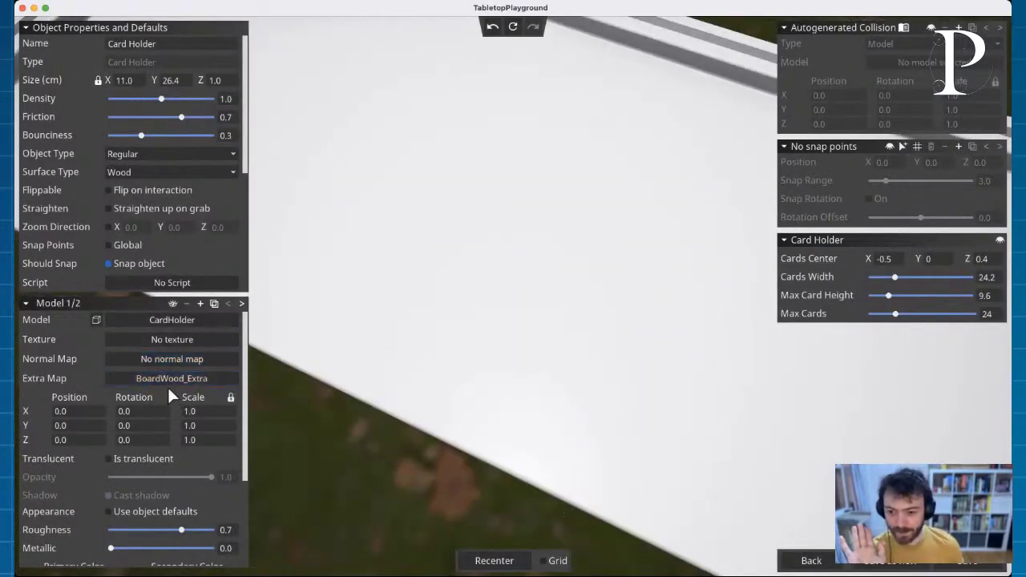
left_click(170, 380)
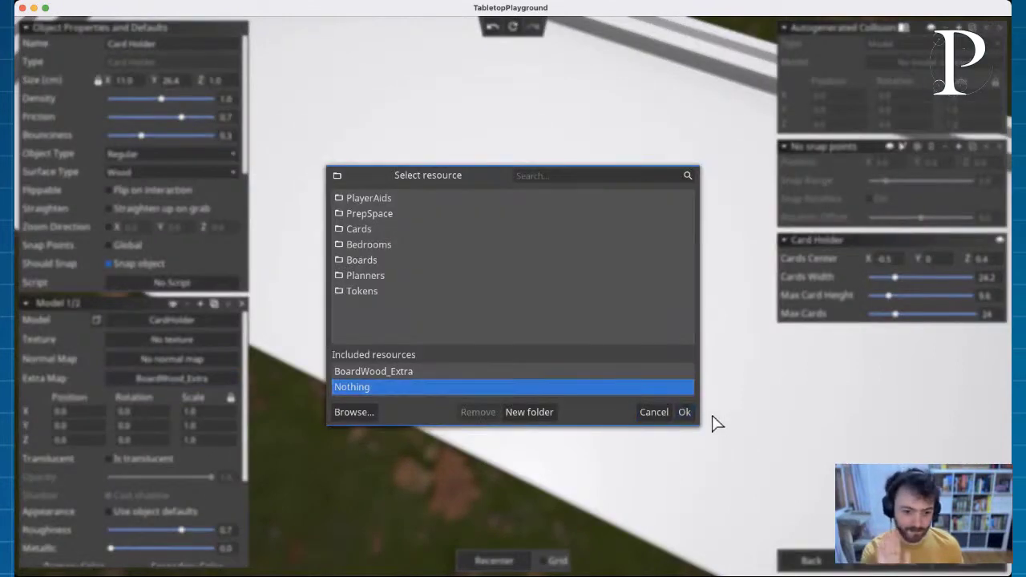
left_click(684, 412)
scroll(765, 428, "up", 3)
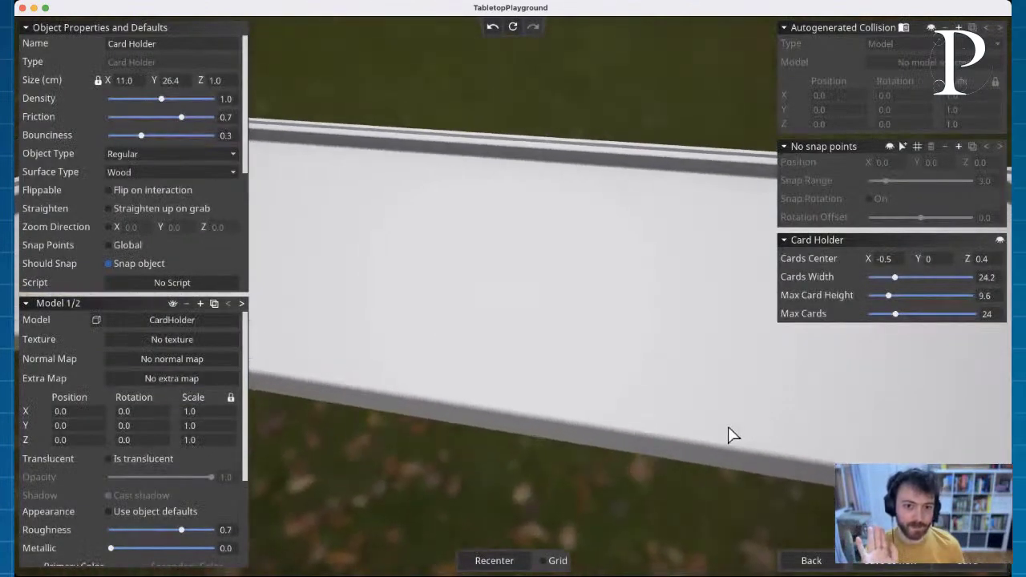
scroll(726, 437, "down", 3)
scroll(732, 441, "up", 3)
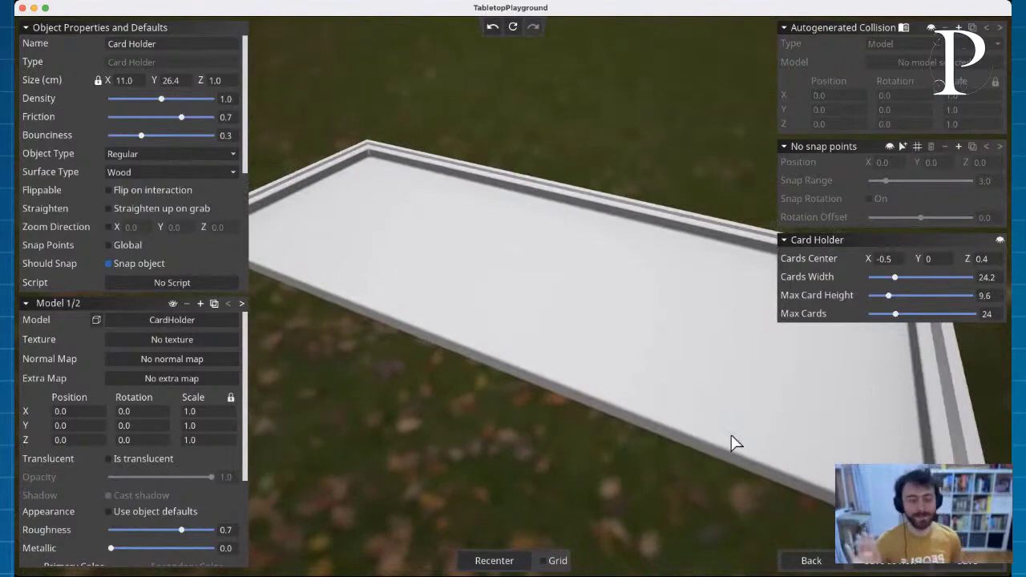
scroll(541, 388, "down", 3)
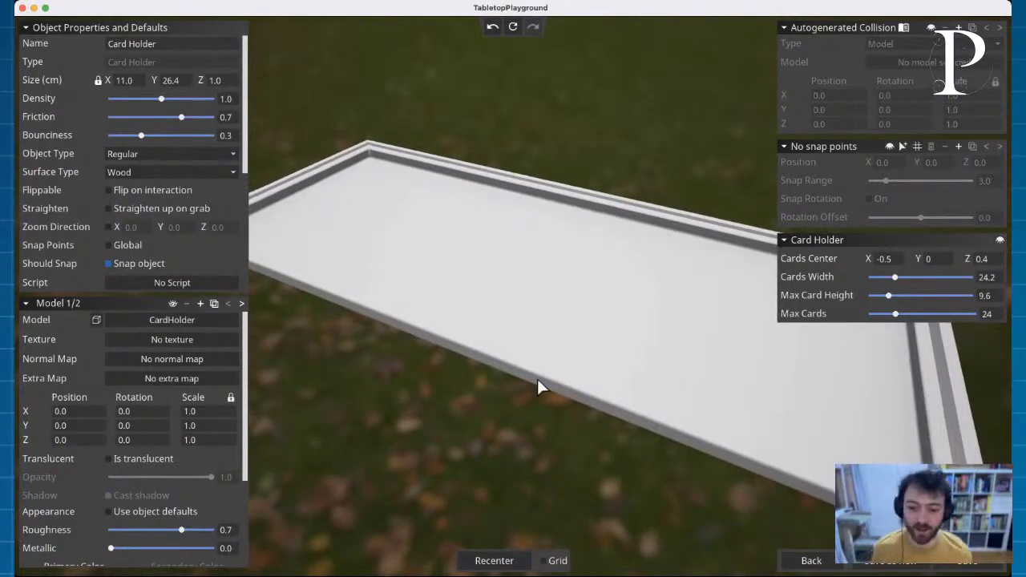
Step: Save the untextured card holder as a new object and delete the original wooden Card Holder from the package
right_click_drag(574, 376, 586, 373)
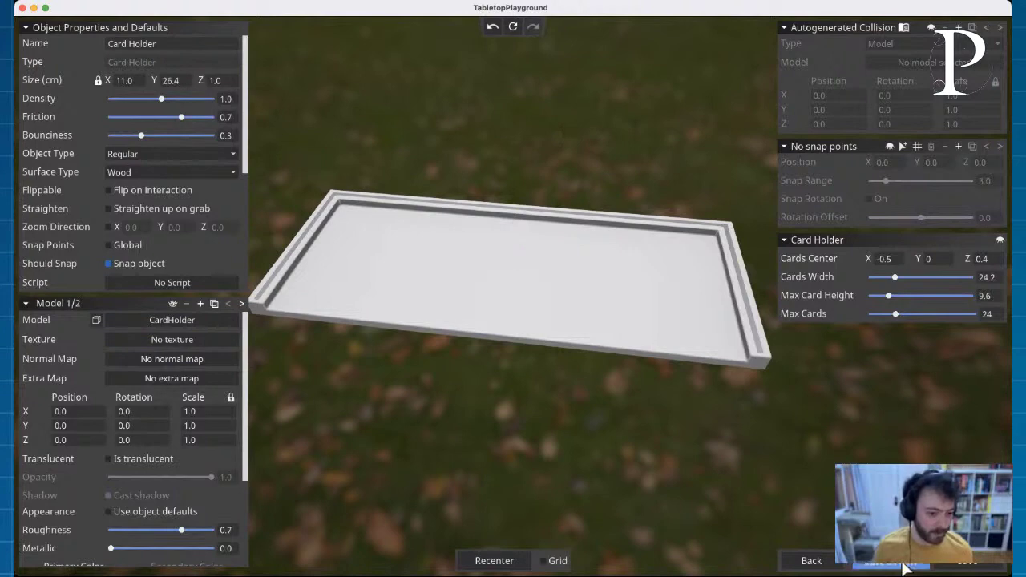
left_click(819, 567)
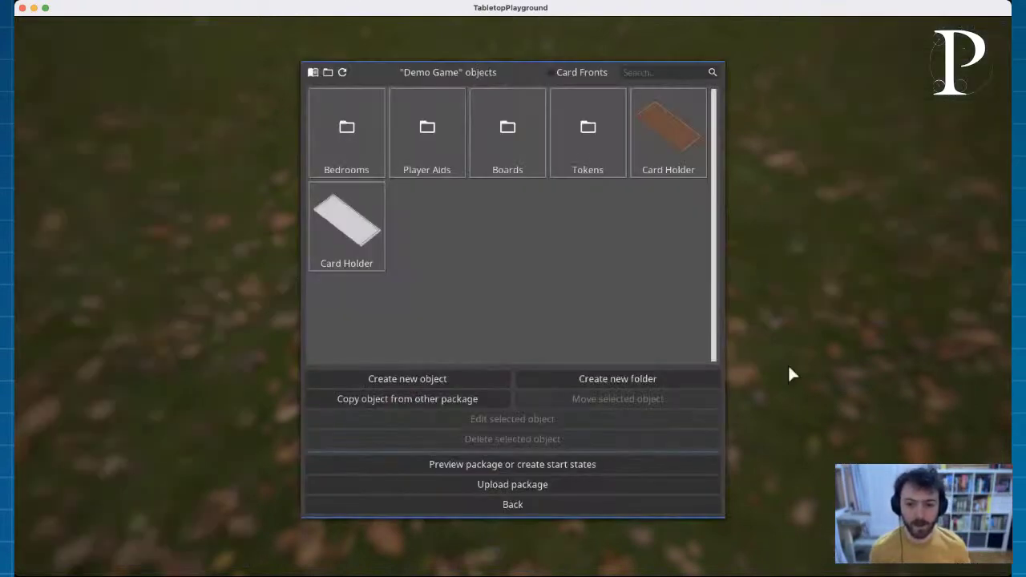
left_click(652, 144)
left_click(531, 439)
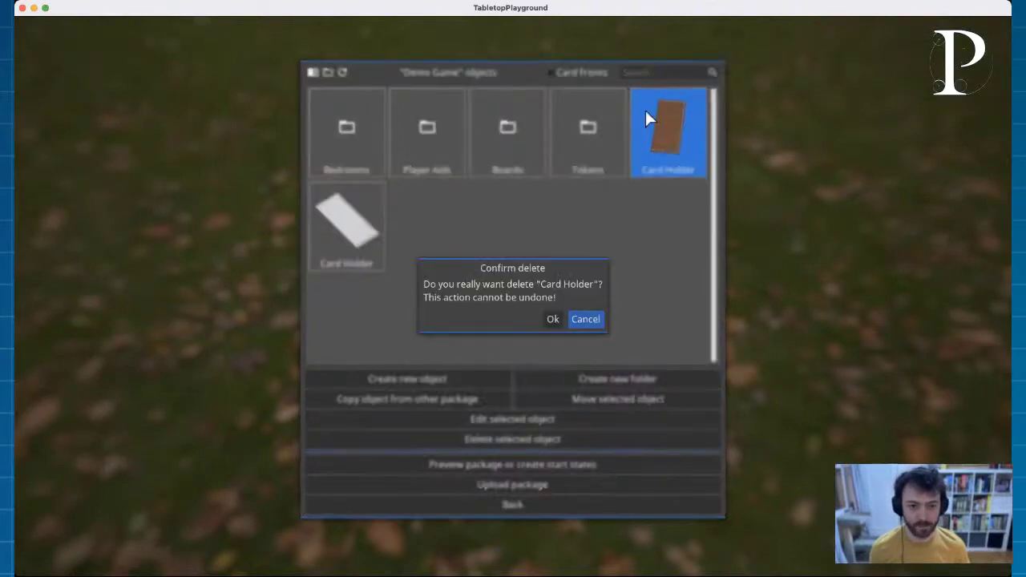
left_click(562, 319)
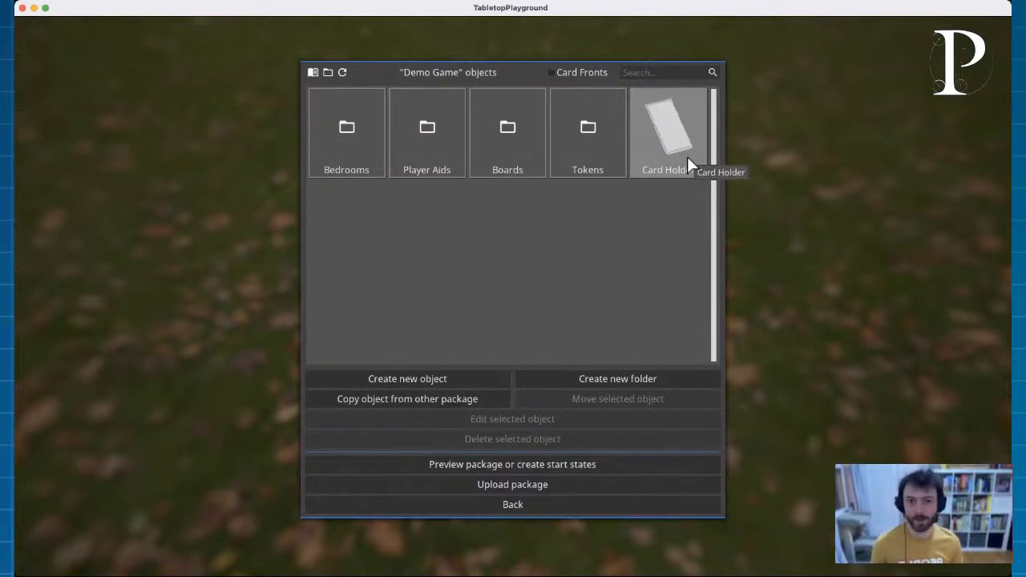
Step: Check the white card holder's object properties down to its color and metadata settings, leaving without changes
left_click(413, 376)
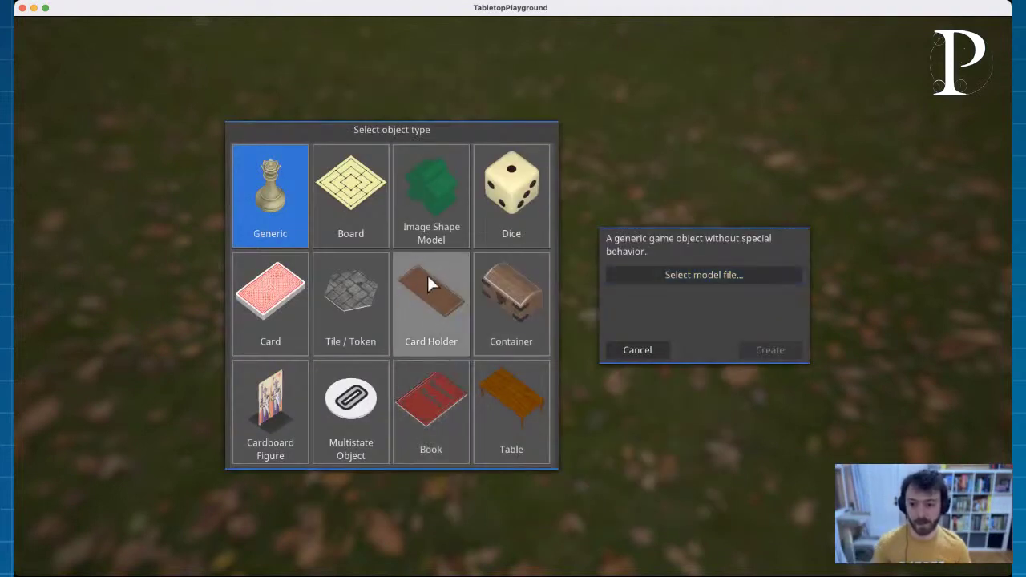
left_click(637, 352)
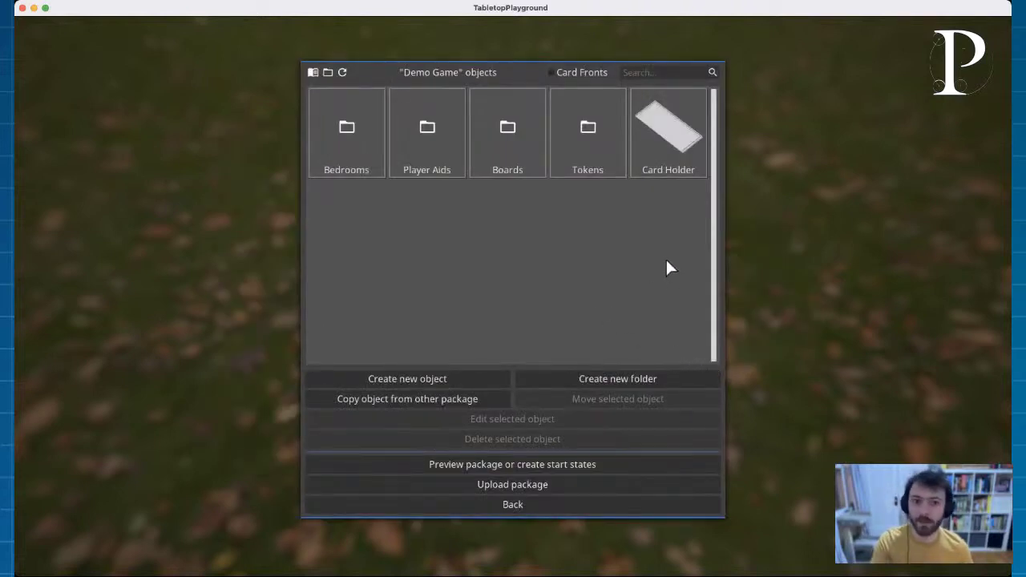
double_click(673, 132)
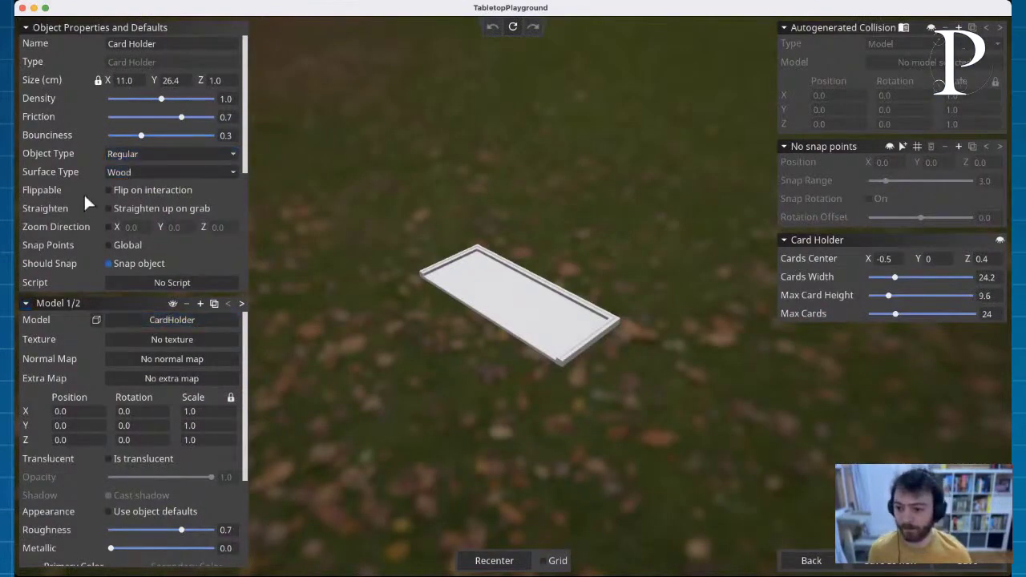
scroll(529, 295, "up", 3)
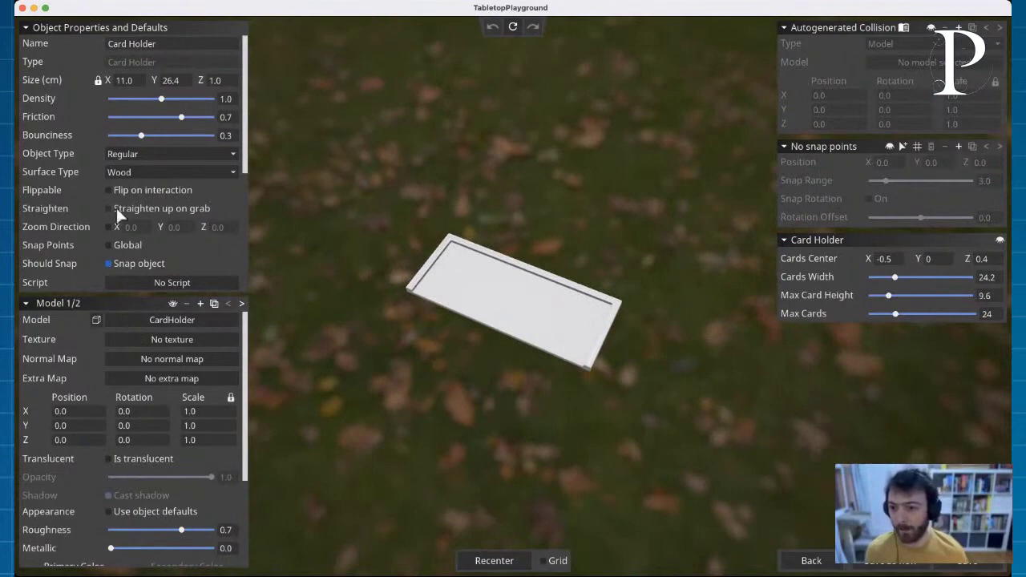
left_click_drag(246, 108, 230, 228)
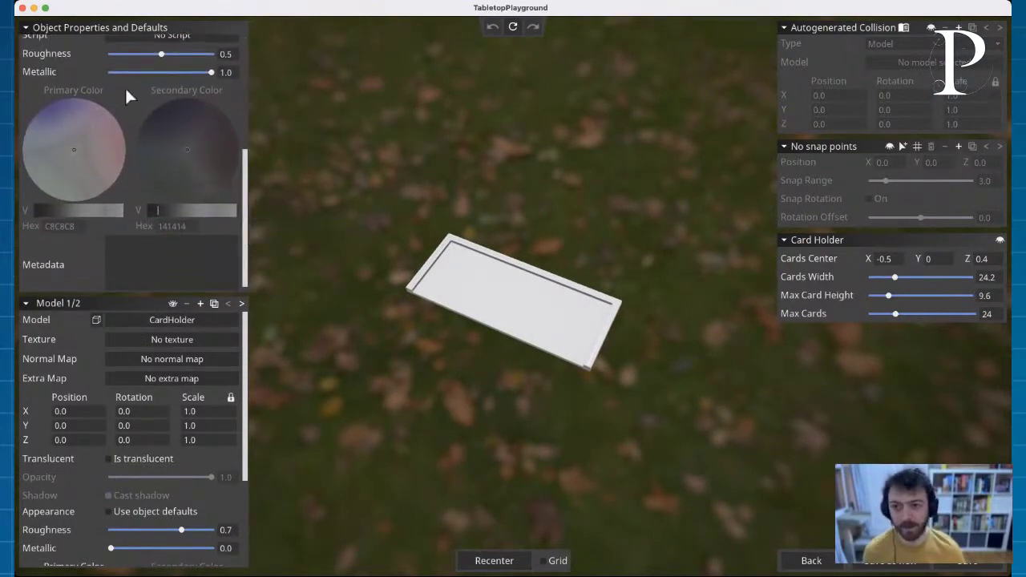
left_click_drag(245, 240, 241, 119)
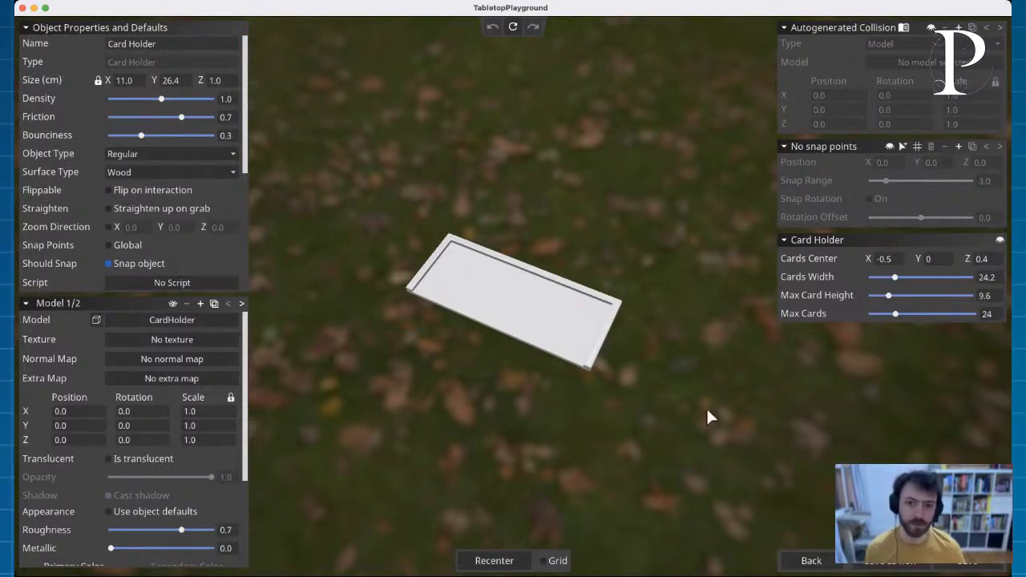
left_click(811, 560)
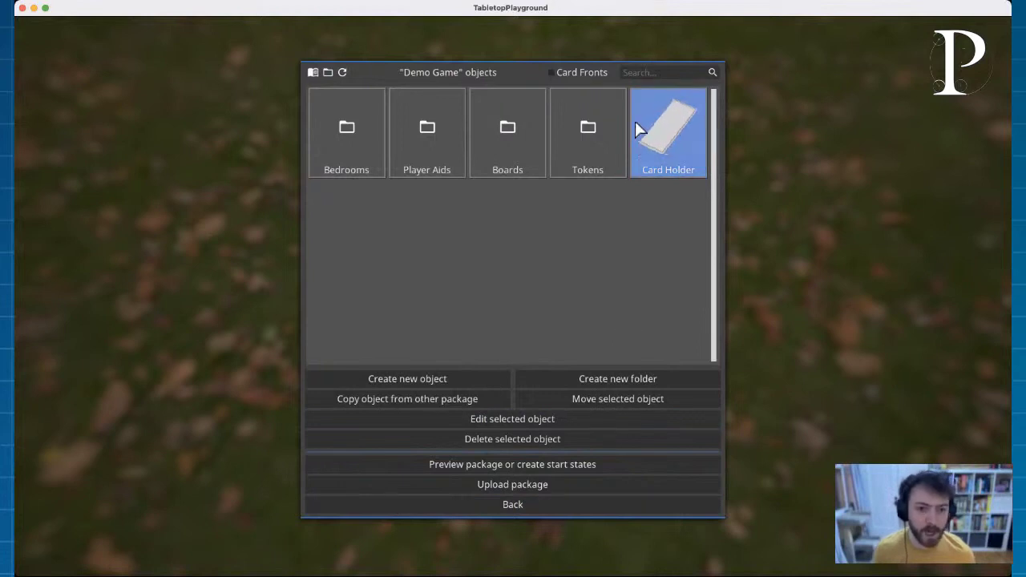
Step: Move the Card Holder object into the Player Aids folder
left_click(620, 400)
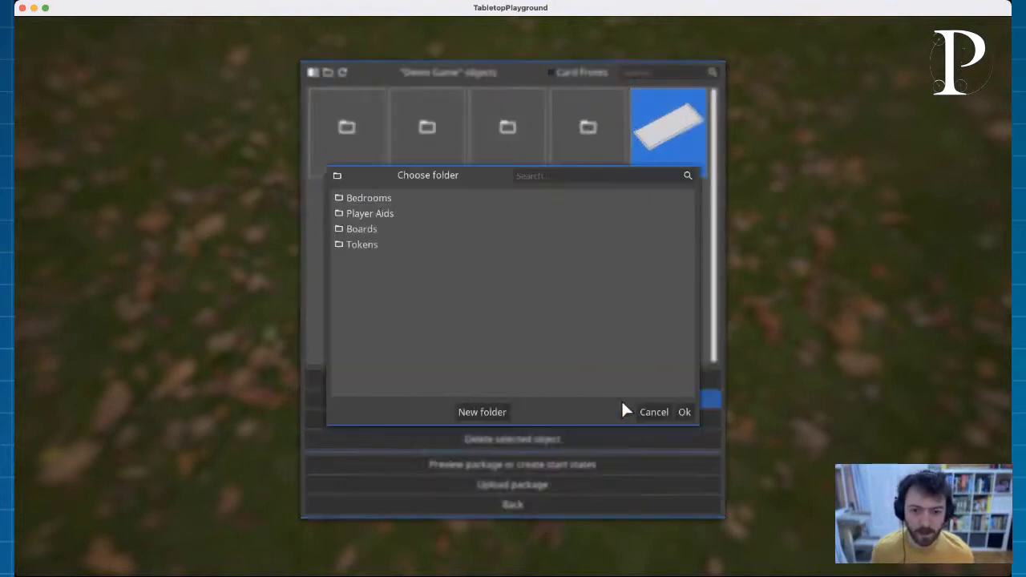
double_click(386, 214)
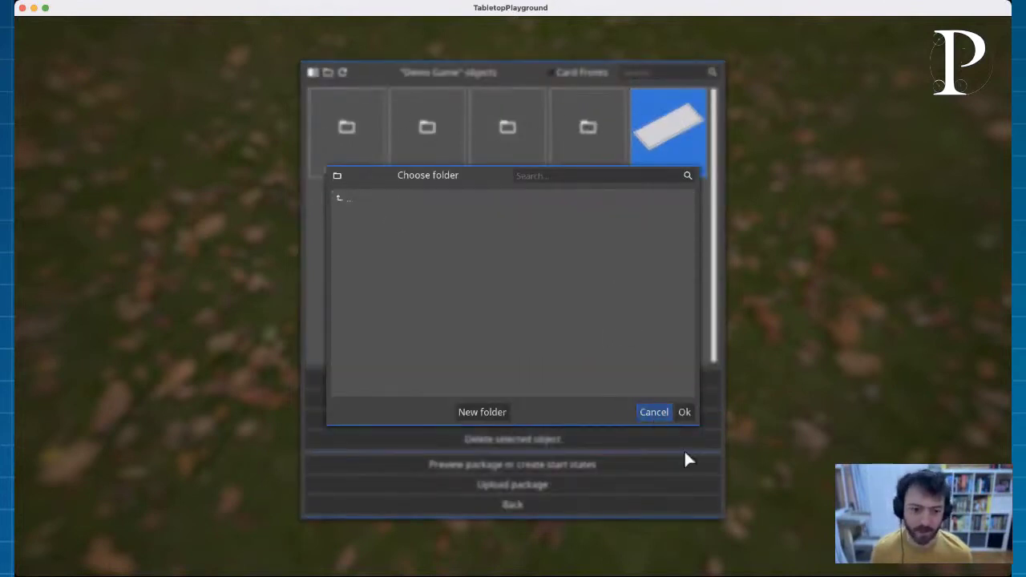
left_click(686, 413)
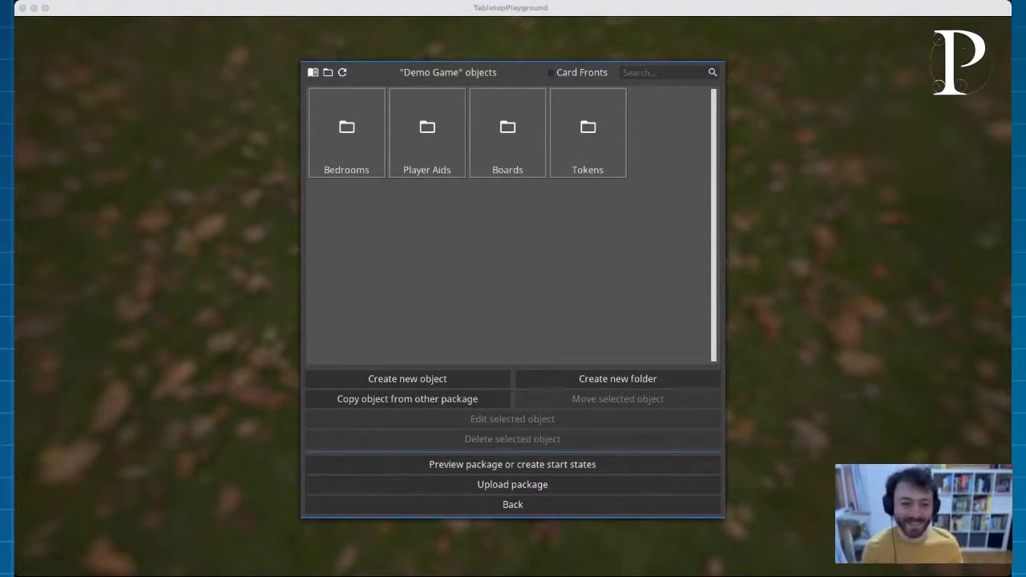
Step: Create a new Container object from the Bag.fbx model
left_click(66, 417)
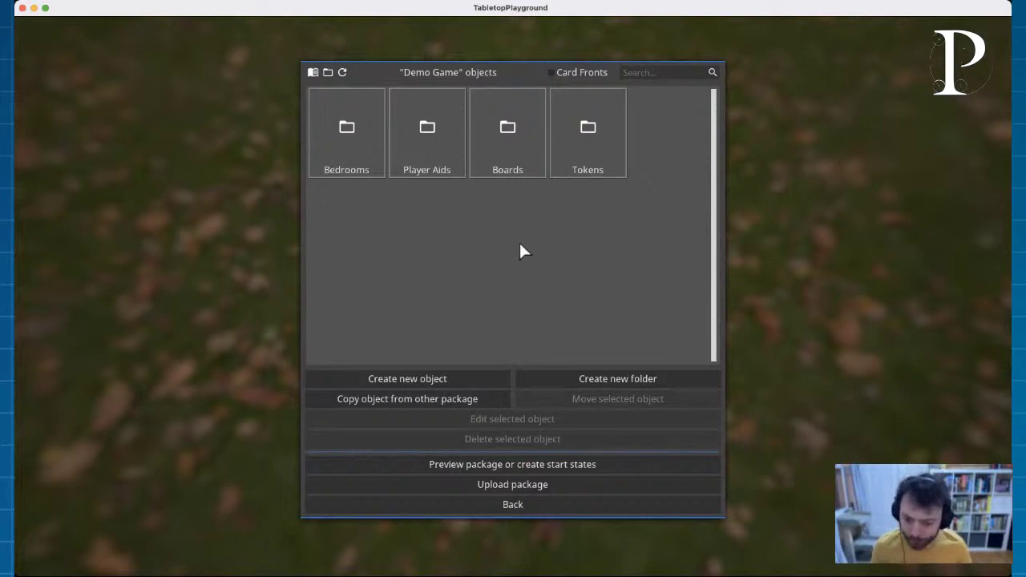
left_click(446, 377)
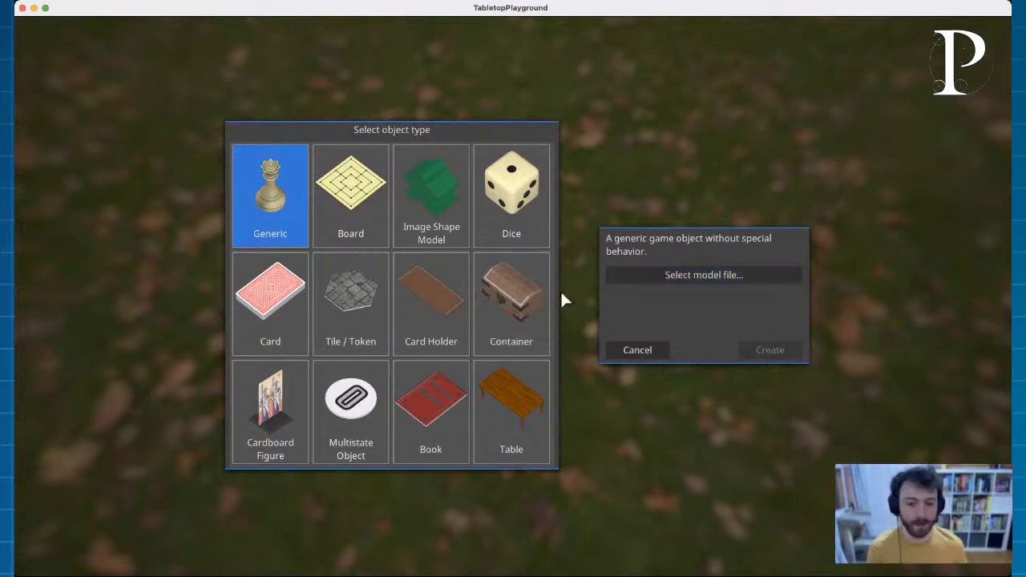
left_click(515, 301)
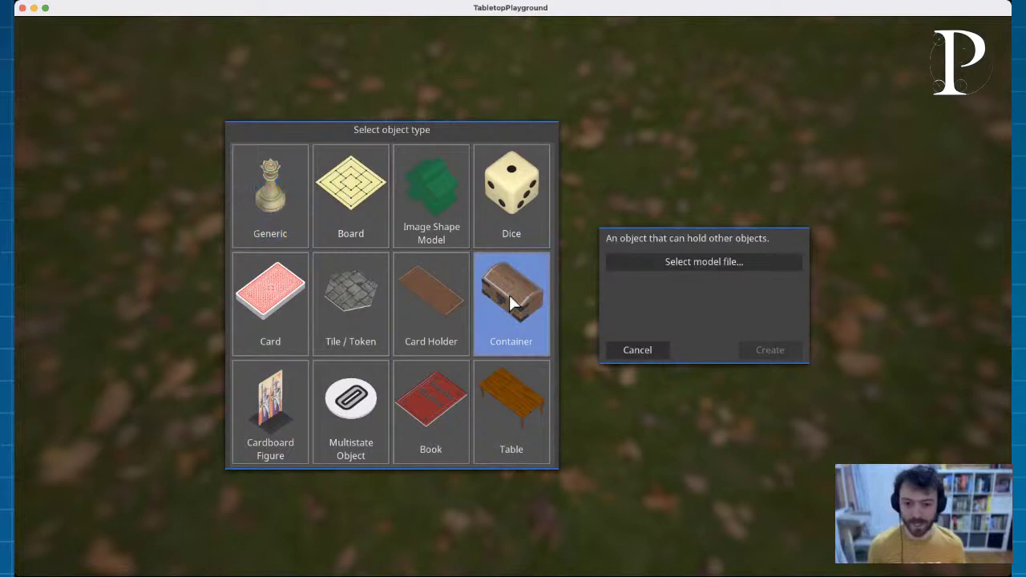
left_click(729, 262)
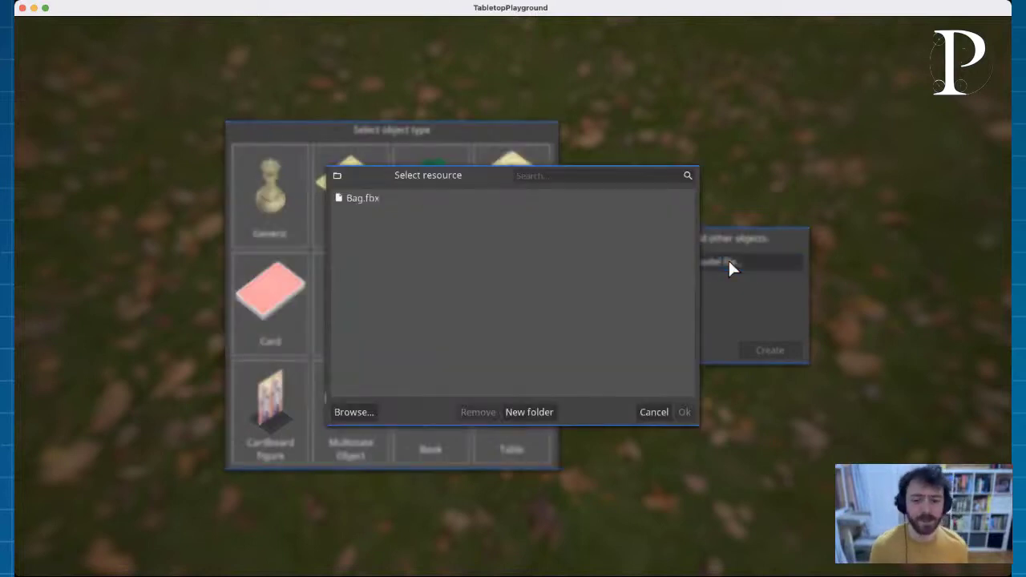
left_click(355, 199)
left_click(684, 412)
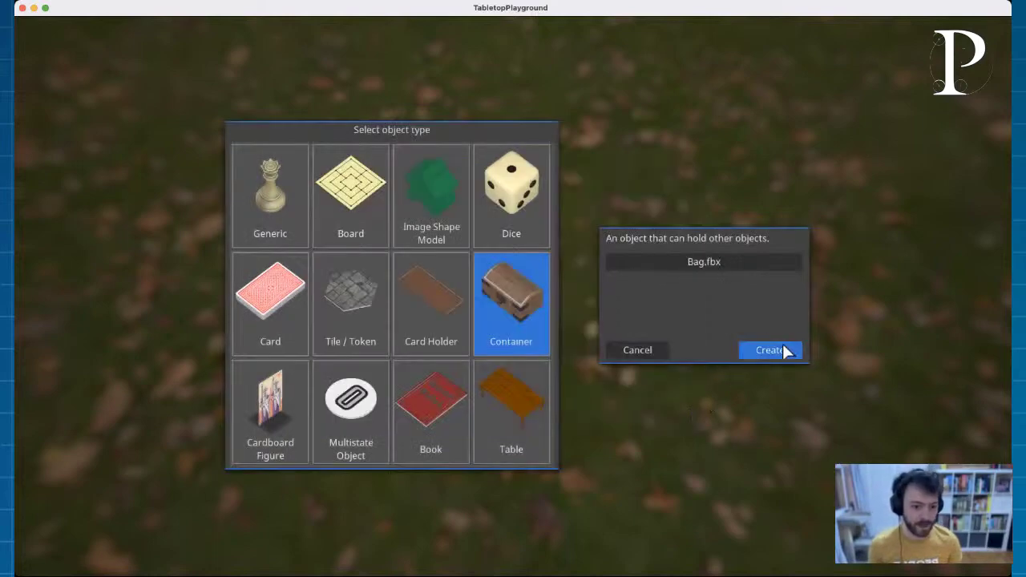
left_click(782, 349)
Step: Inspect the bag model from different angles and rename the container Bag
left_click_drag(526, 275, 522, 275)
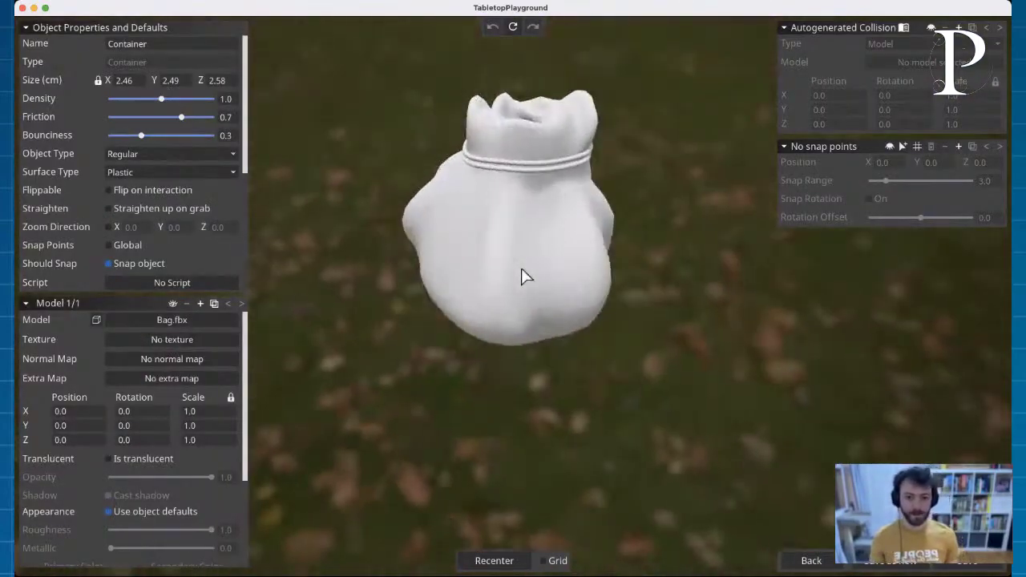
left_click_drag(403, 213, 405, 211)
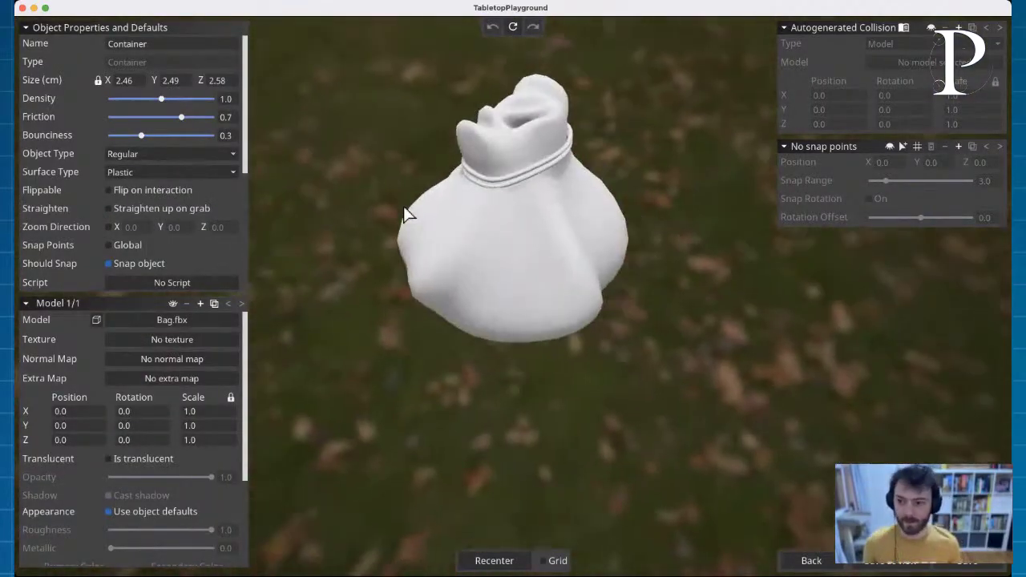
left_click(166, 44)
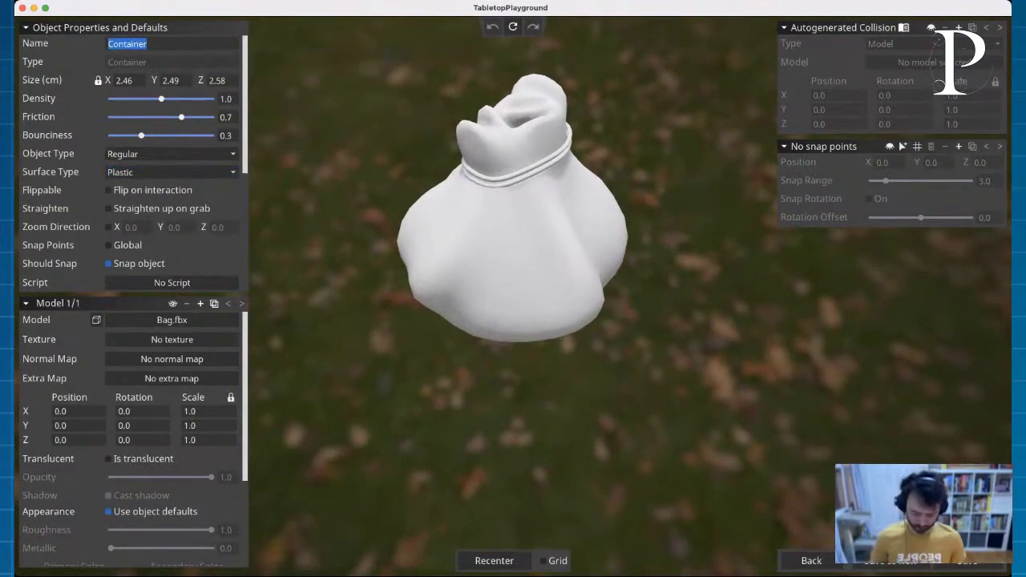
type("Bag")
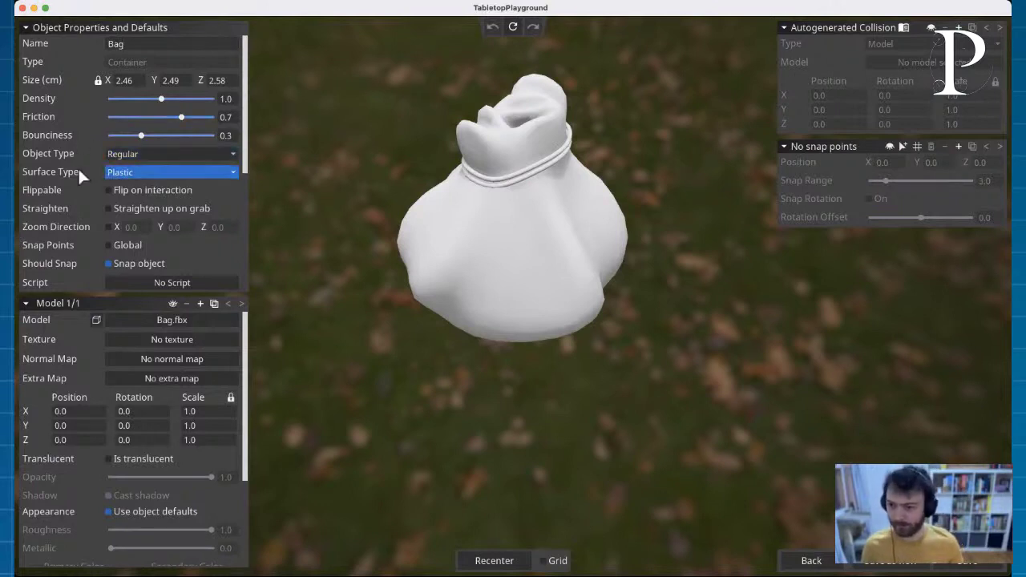
Step: Apply the 2-bag_D_gray.png texture from the PlayerAids resources to the bag model and save the object
left_click(176, 340)
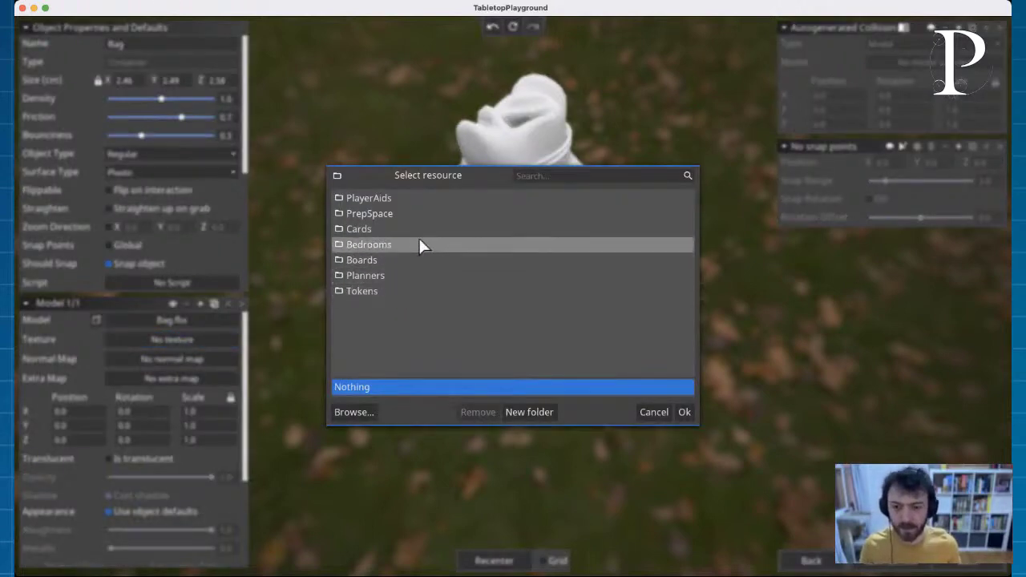
double_click(389, 200)
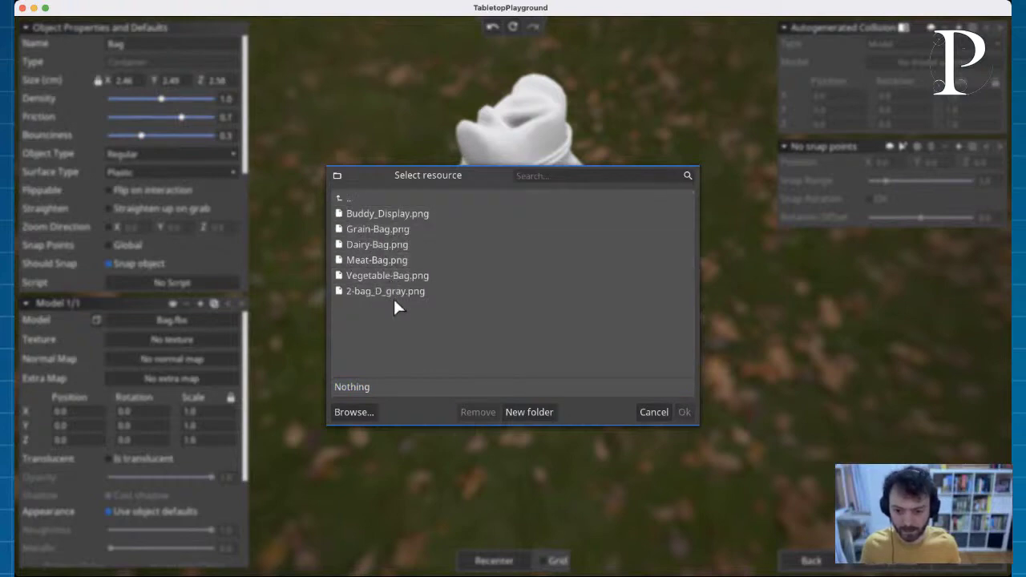
left_click(354, 292)
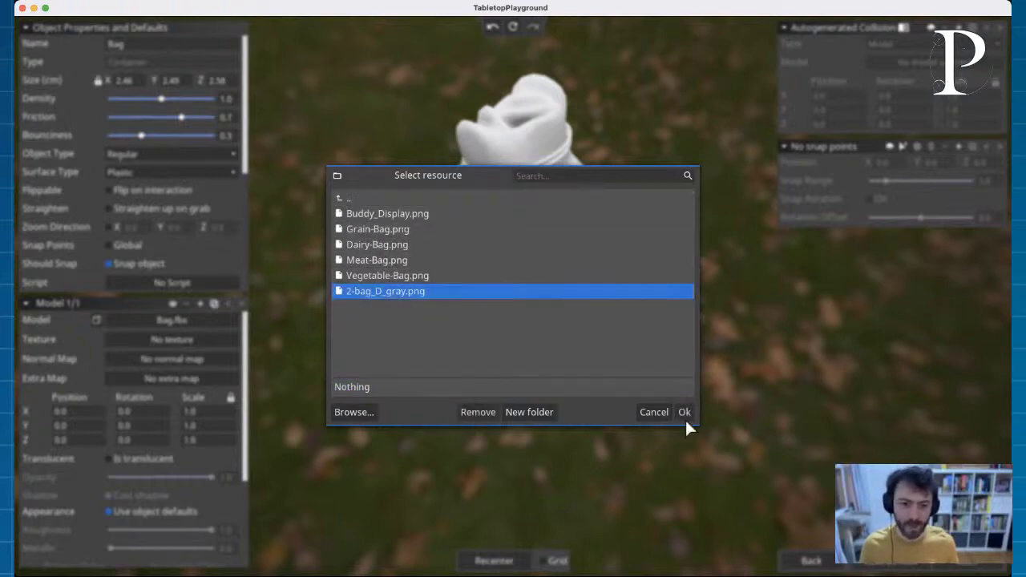
left_click(684, 413)
left_click_drag(691, 414, 704, 344)
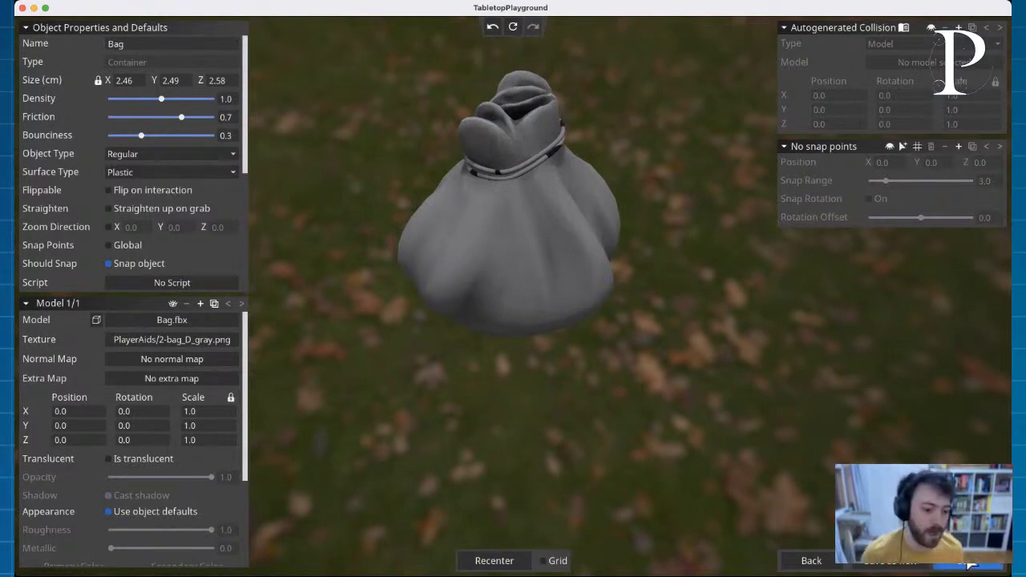
left_click(967, 565)
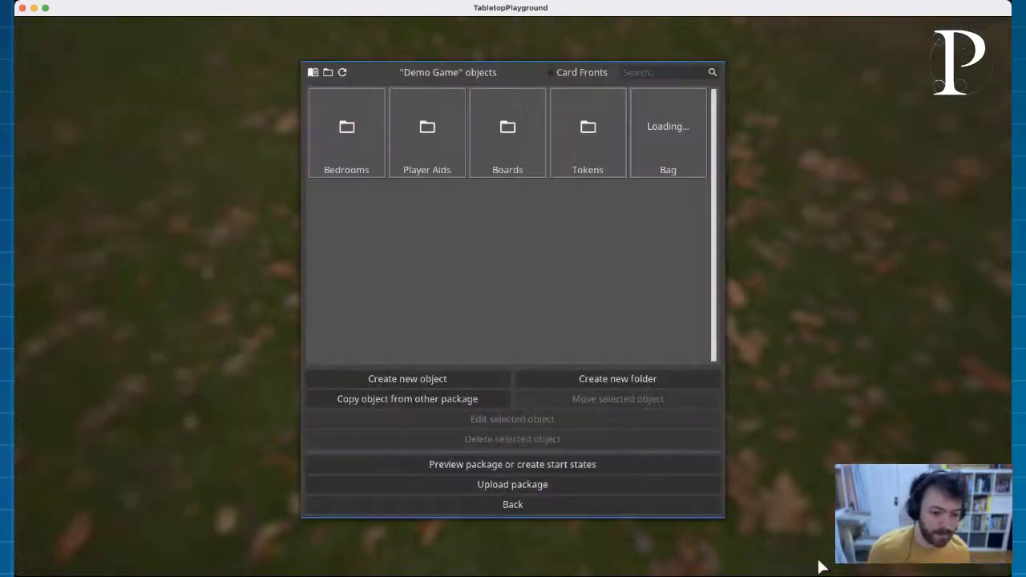
Step: Move the Bag object into the Player Aids folder
left_click(686, 125)
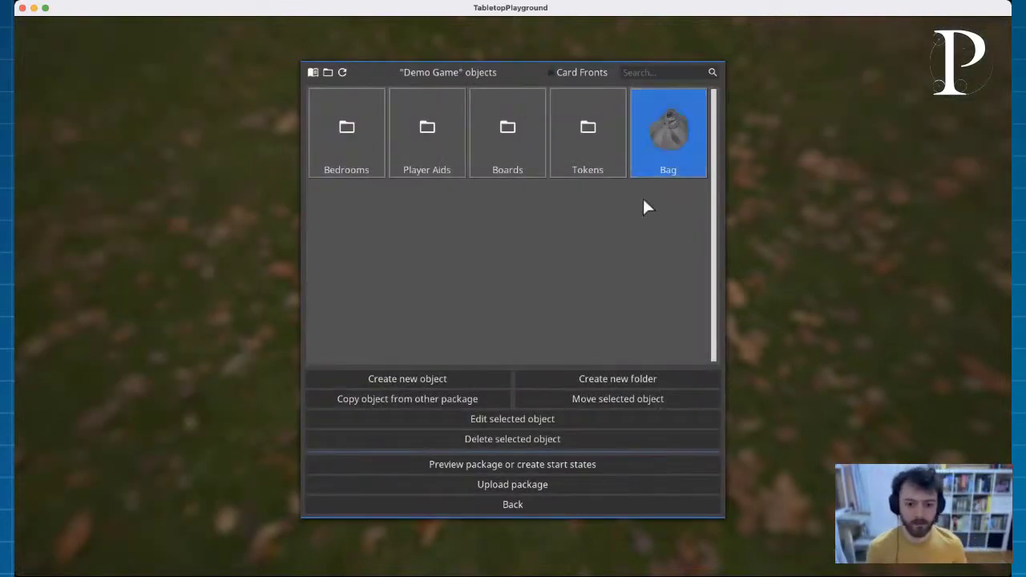
left_click(641, 398)
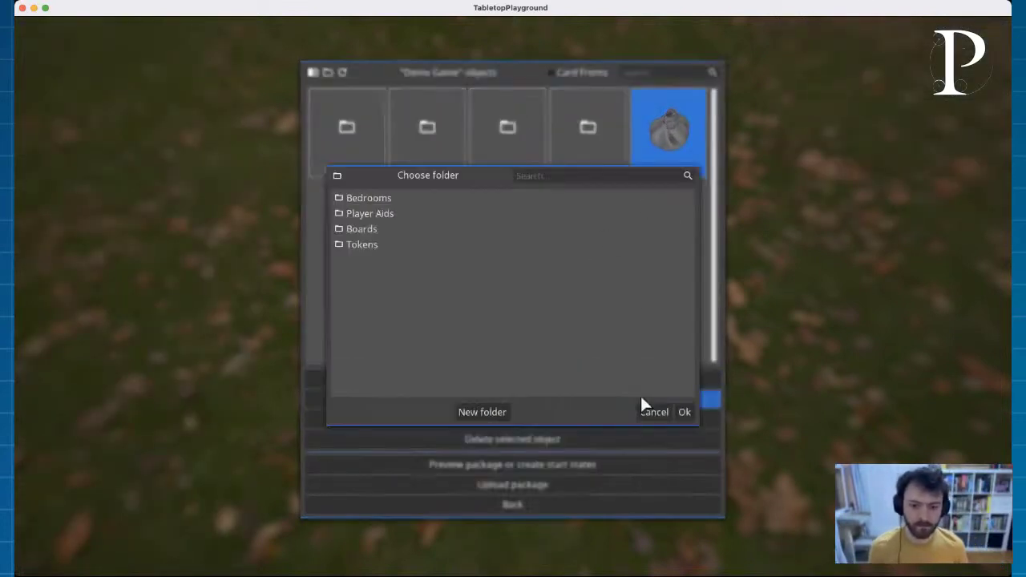
double_click(391, 215)
left_click(687, 412)
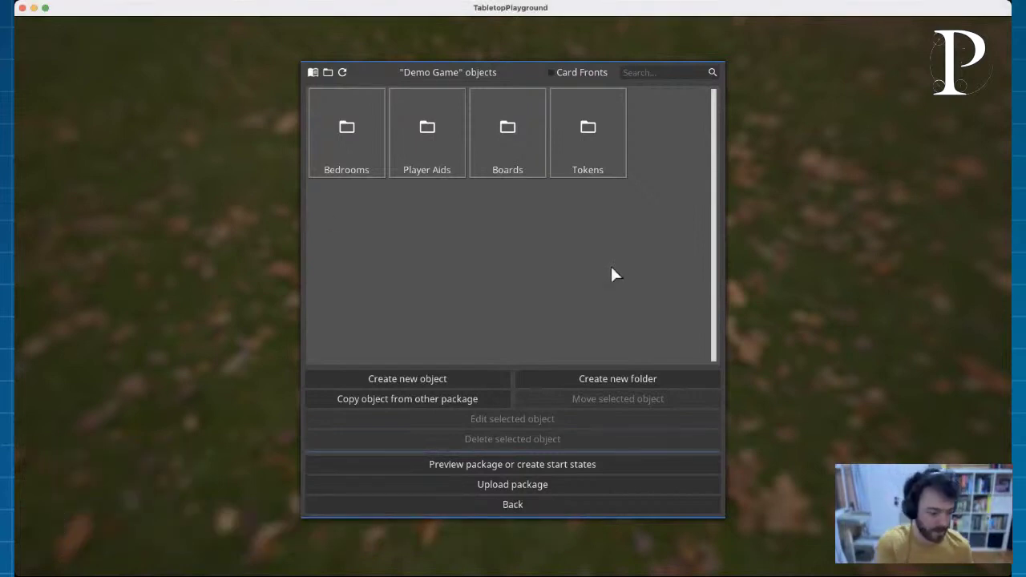
Step: Open the Tokens folder of the package's objects
double_click(573, 148)
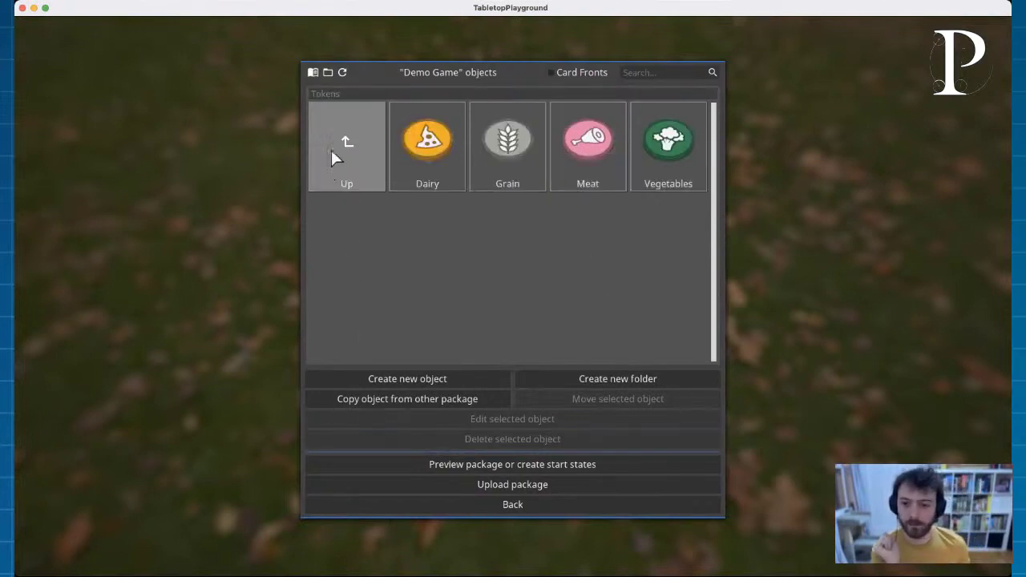
left_click(441, 373)
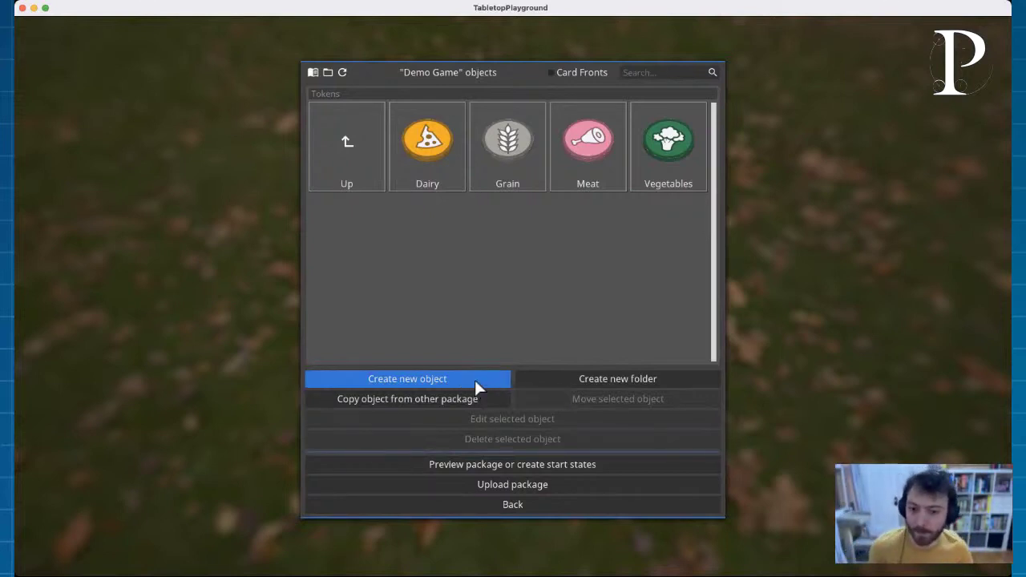
Step: Create an Image Shape Model object from the Skillet-Red.png texture in the Tokens resources, keeping the image applied as texture
left_click(465, 382)
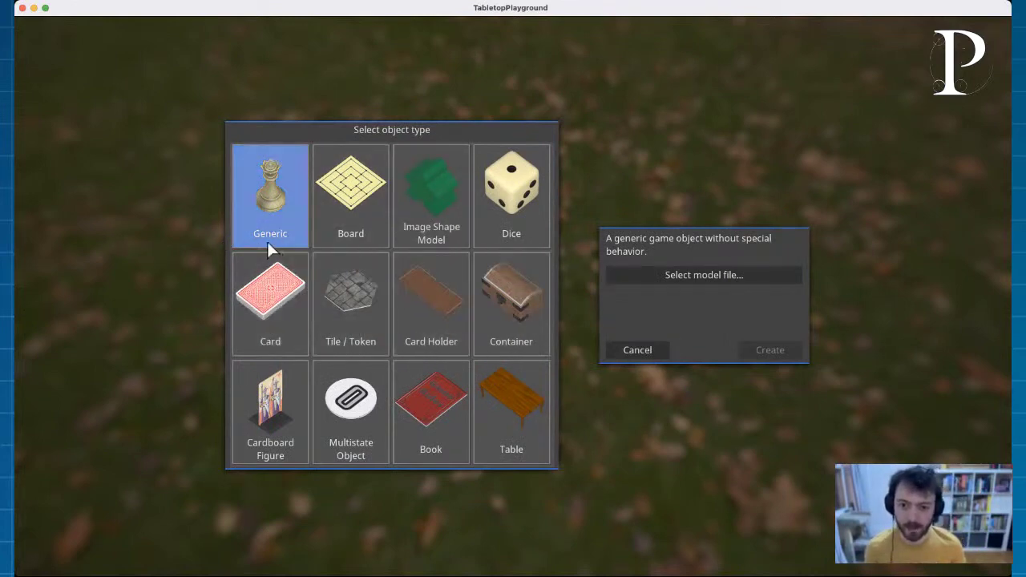
left_click(434, 199)
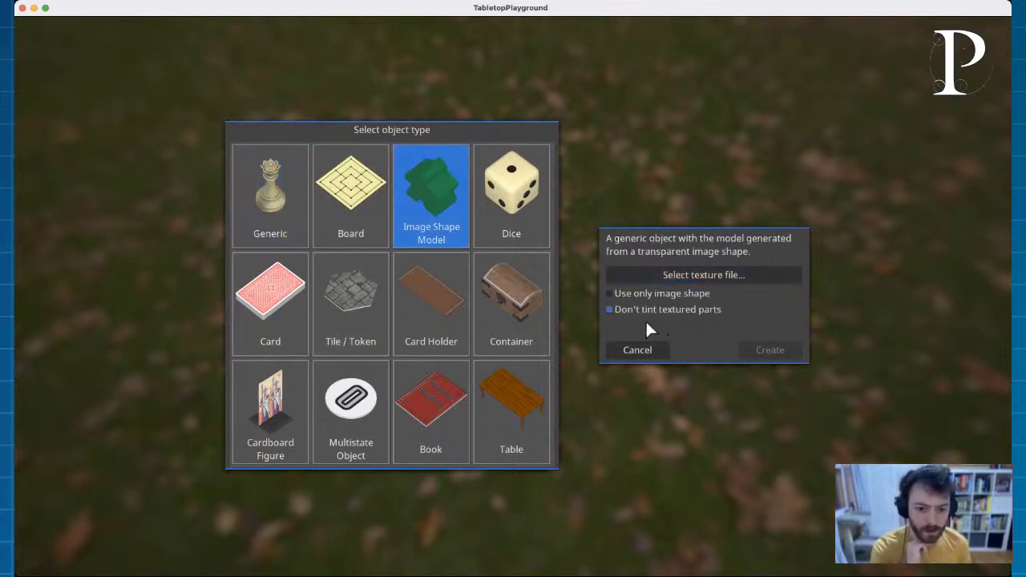
left_click(609, 294)
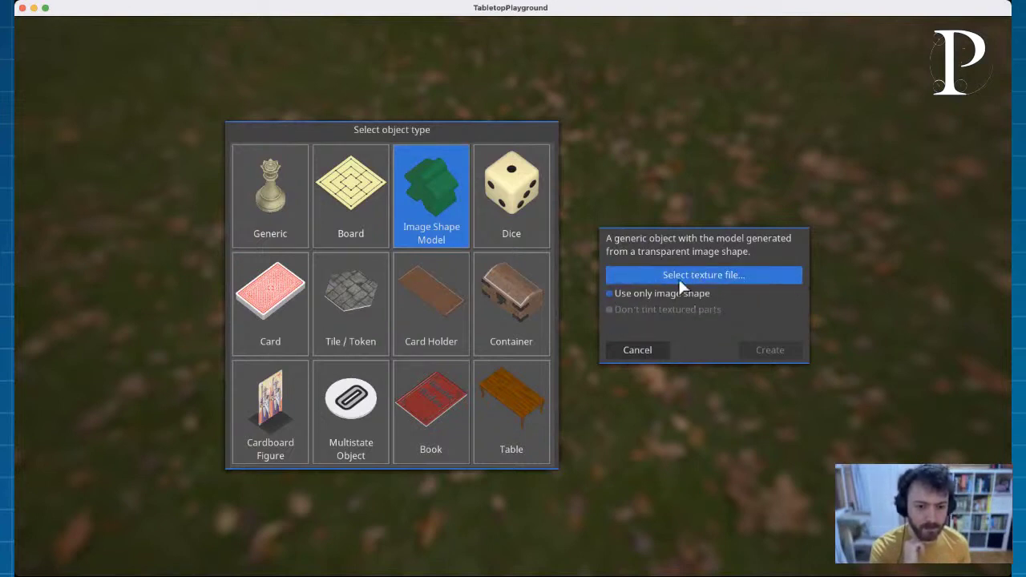
left_click(741, 275)
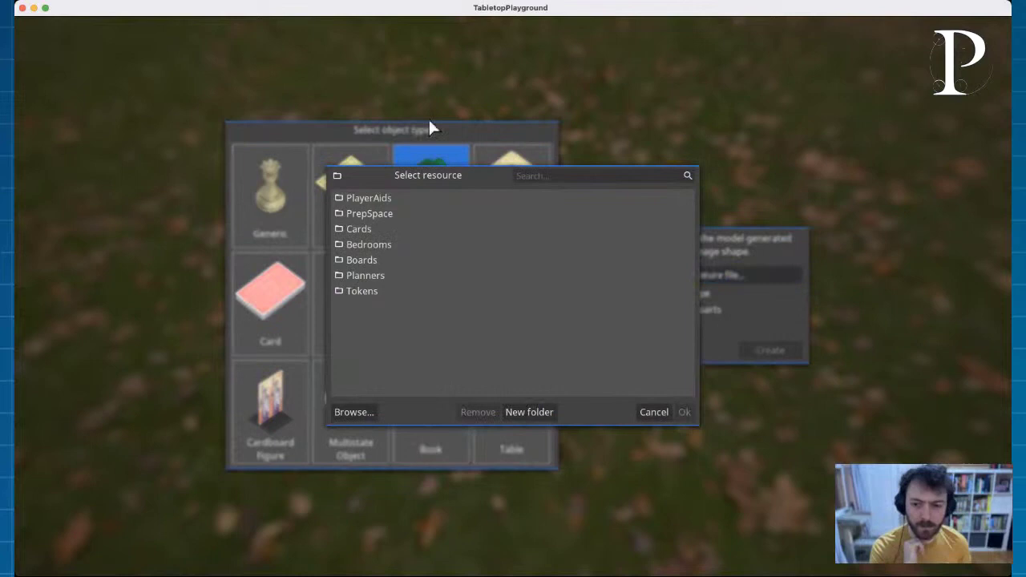
double_click(374, 230)
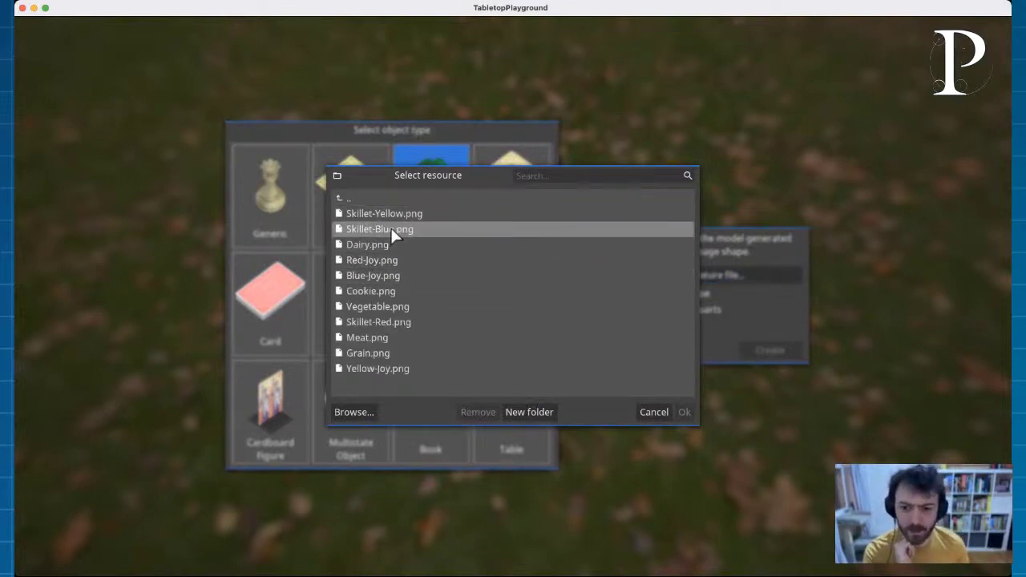
left_click(386, 323)
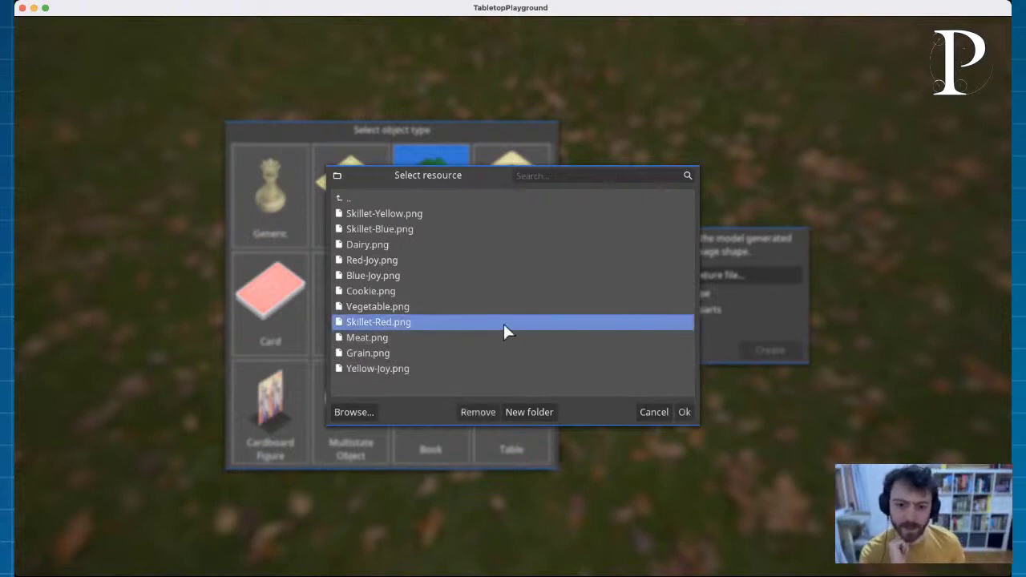
left_click(685, 412)
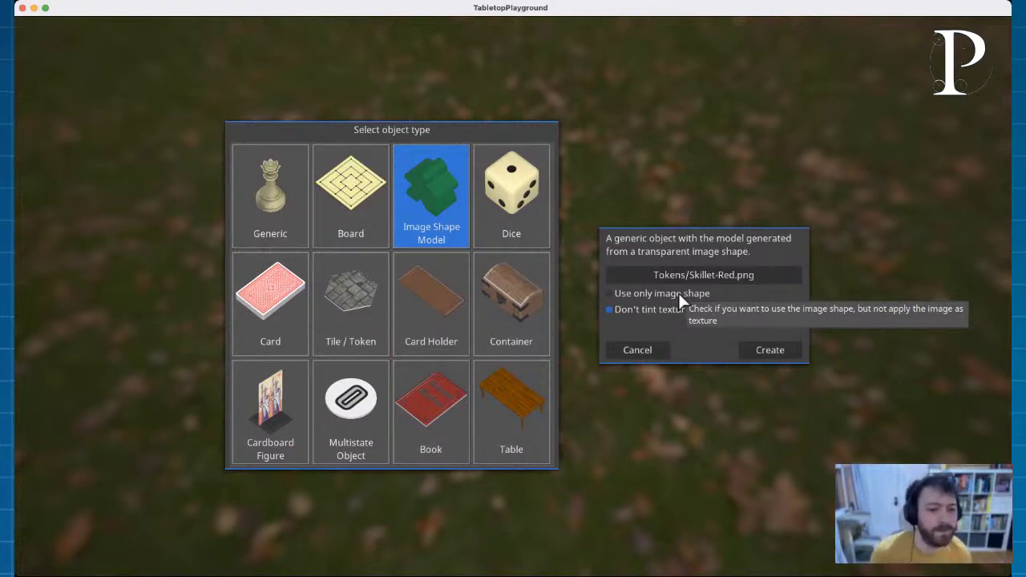
left_click(772, 350)
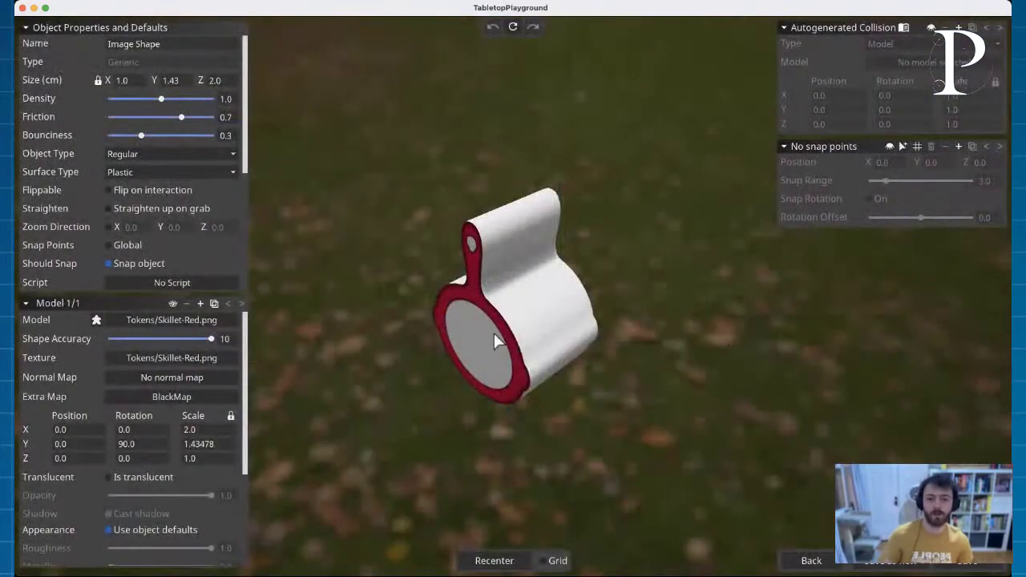
Step: Rename the new image shape object Red Skillet
left_click_drag(494, 340, 468, 346)
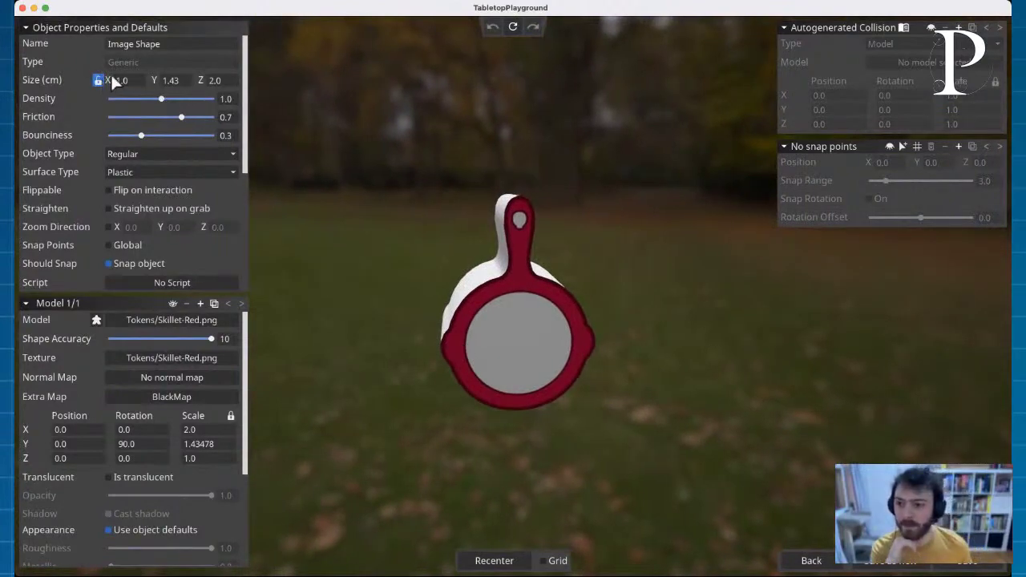
left_click(165, 43)
type("Re")
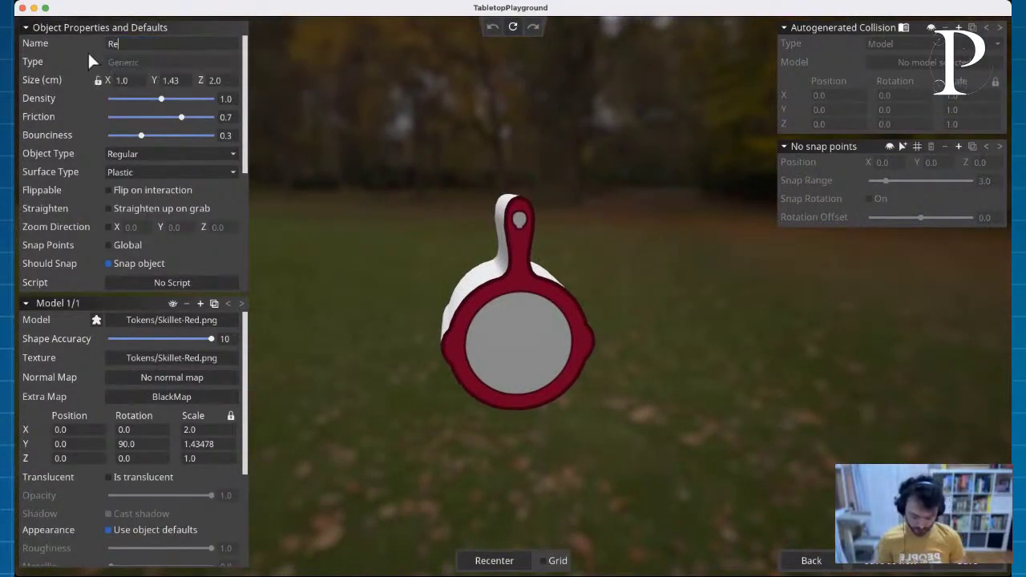
type("d Skillet")
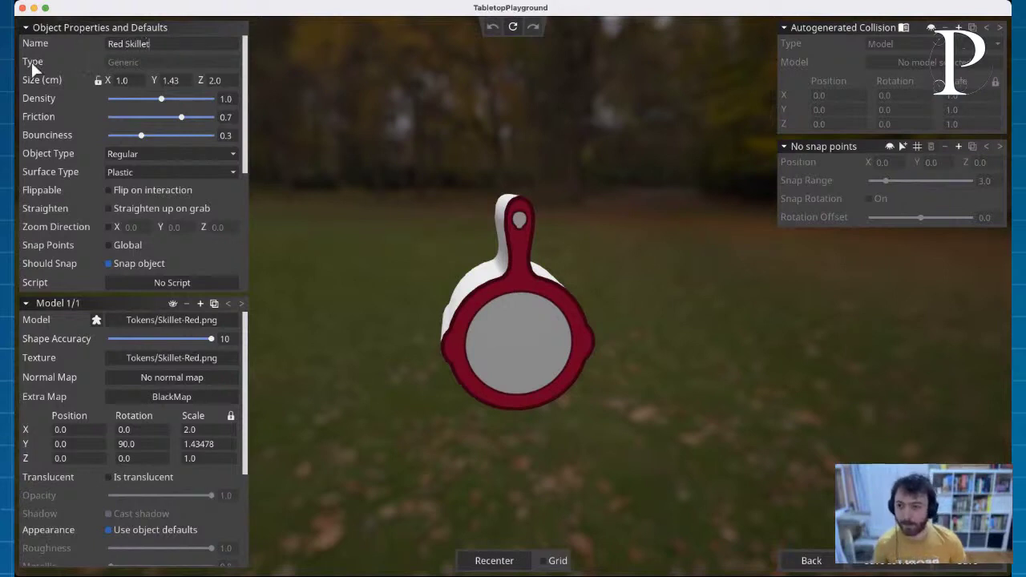
key("Return")
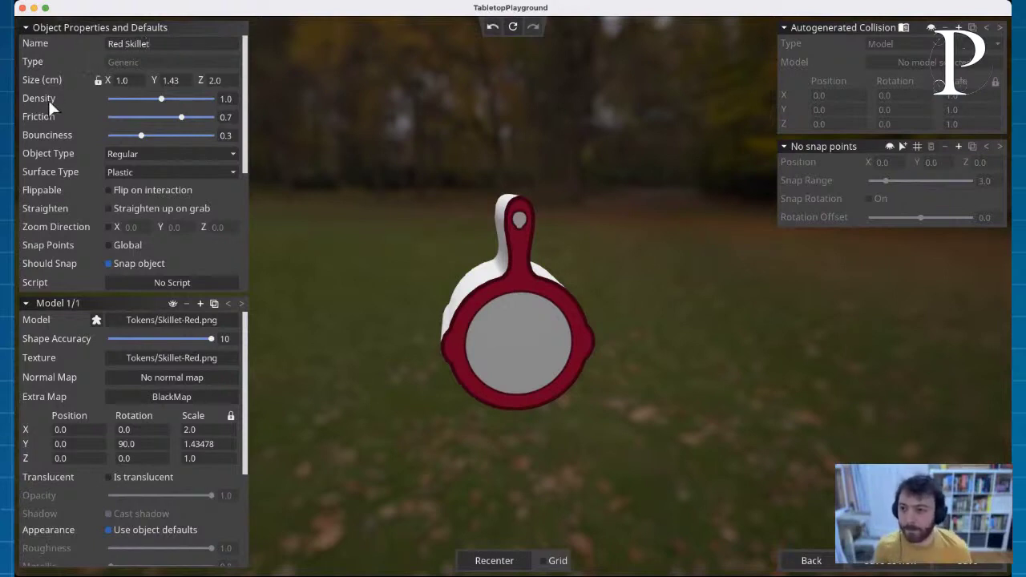
Step: Try resizing the skillet with unlocked proportions, entering 2.8 cm for the Y size and new values for X and Z
left_click(134, 80)
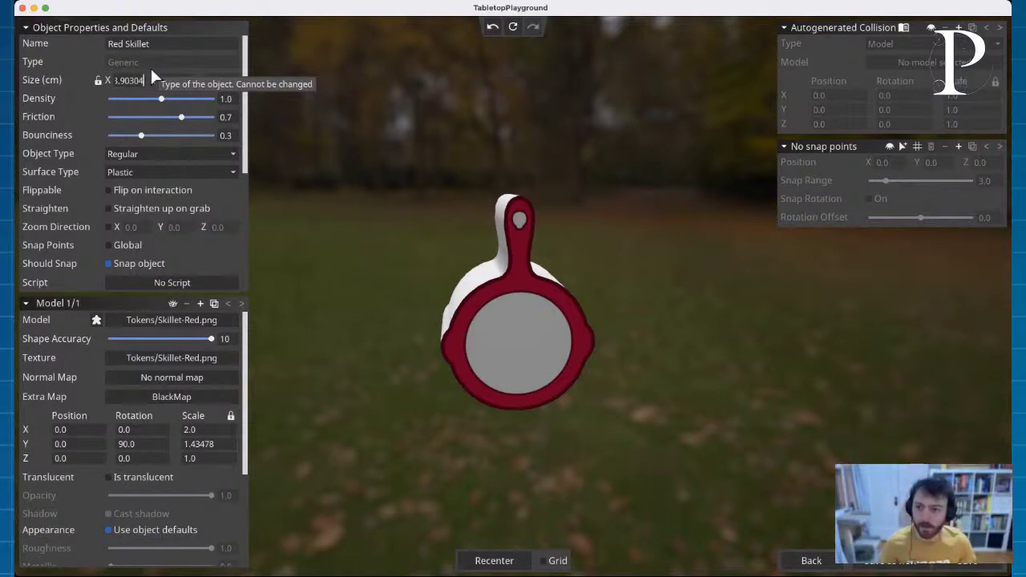
left_click(184, 81)
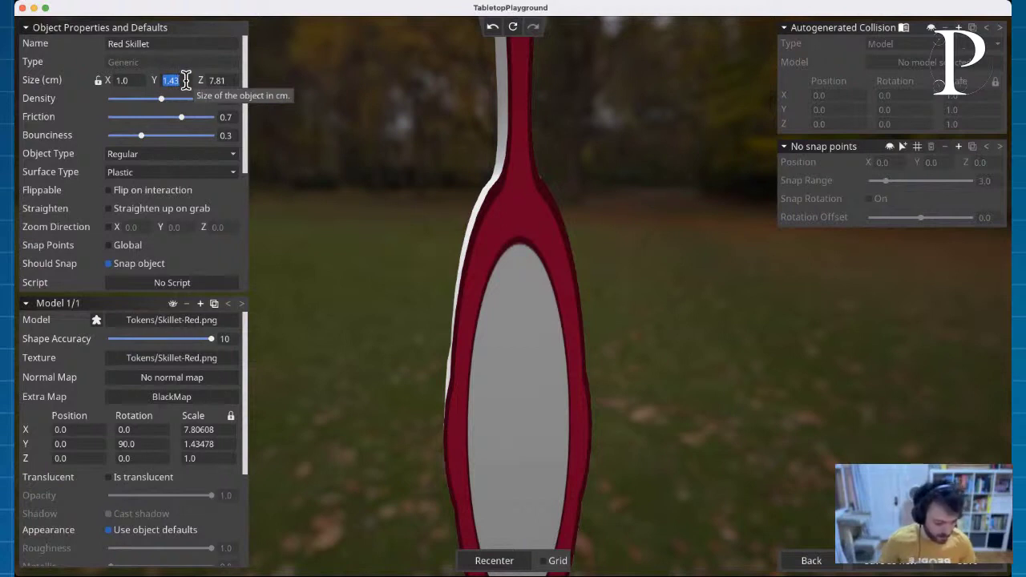
type("2.")
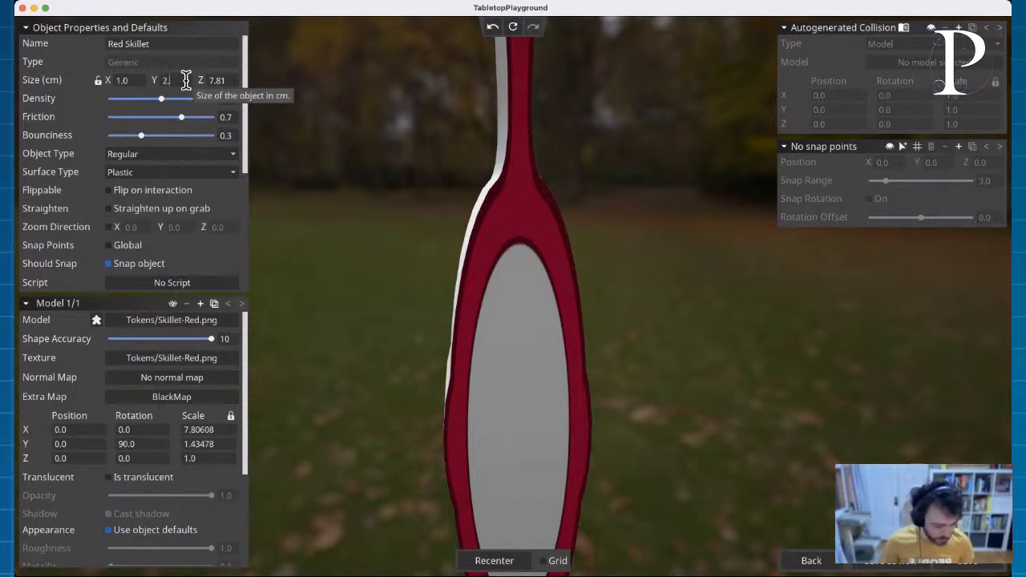
type("8")
left_click(227, 80)
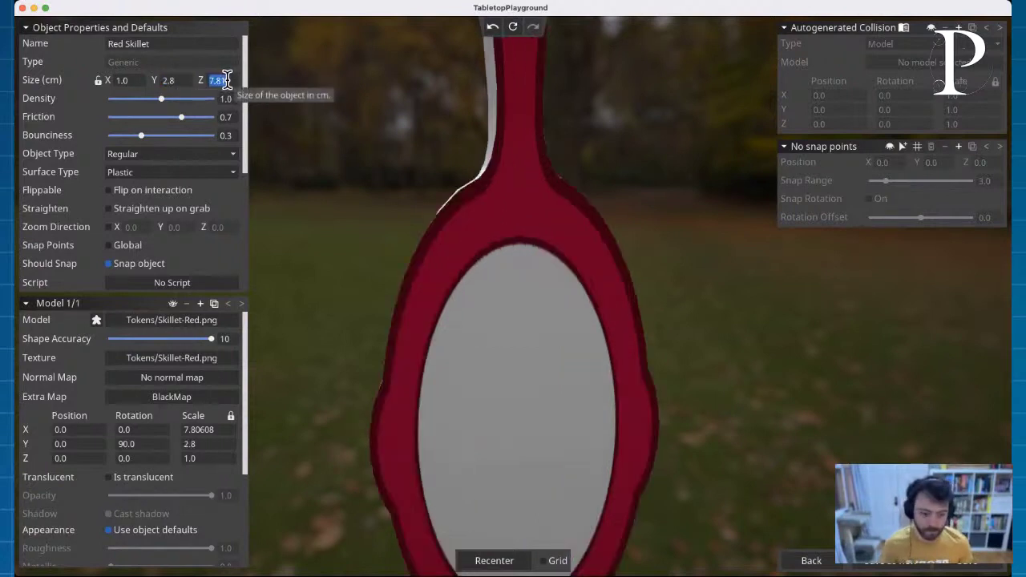
type("7.81")
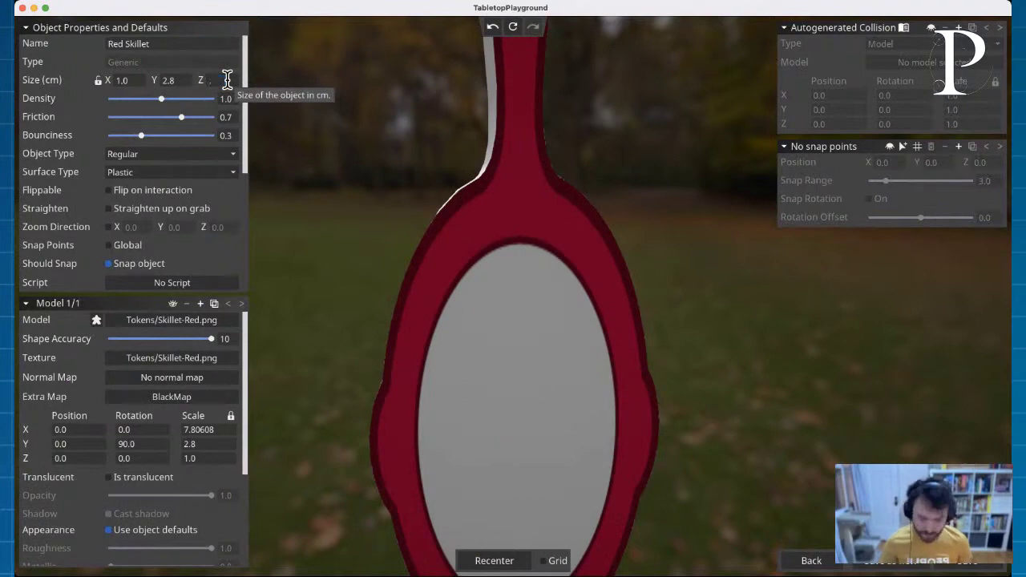
key("Return")
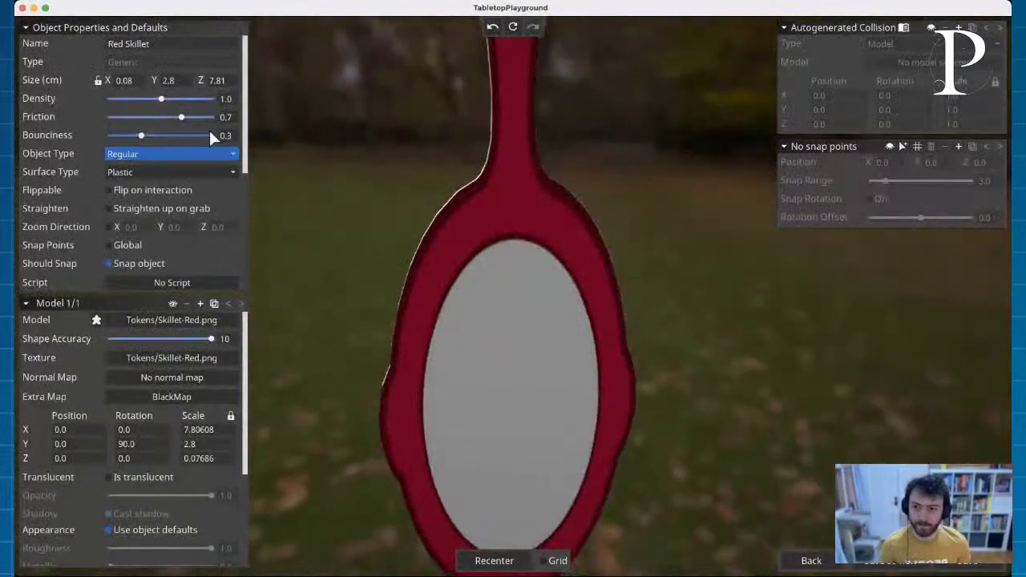
Step: Try a different X size for the skillet and exit the object without saving it
left_click(124, 80)
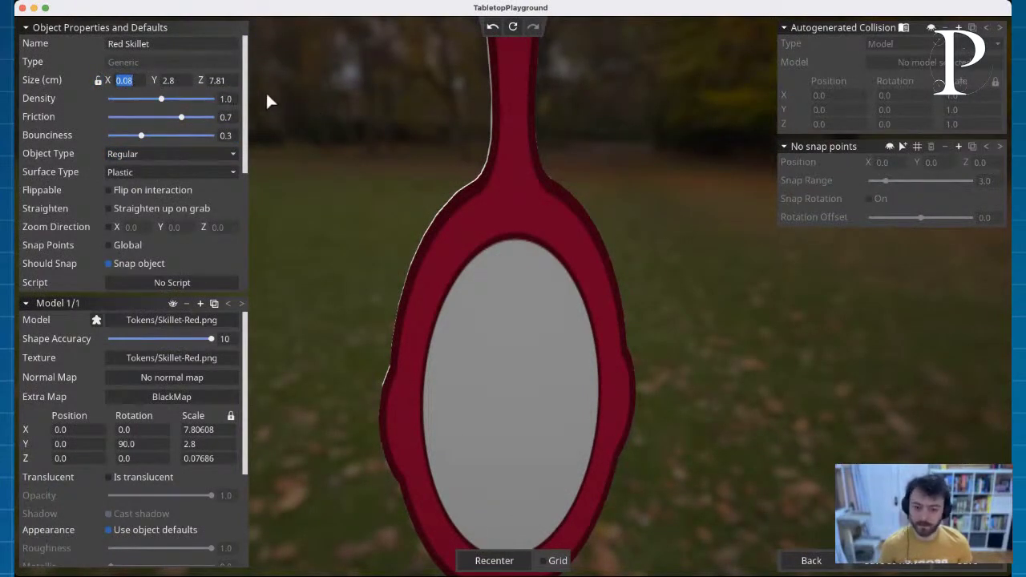
type("0.08")
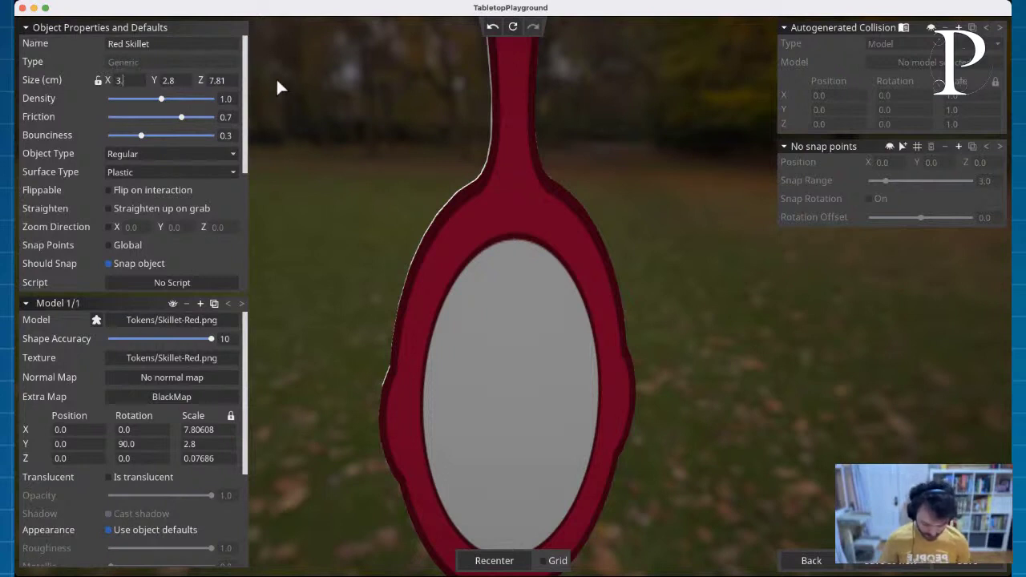
key("Return")
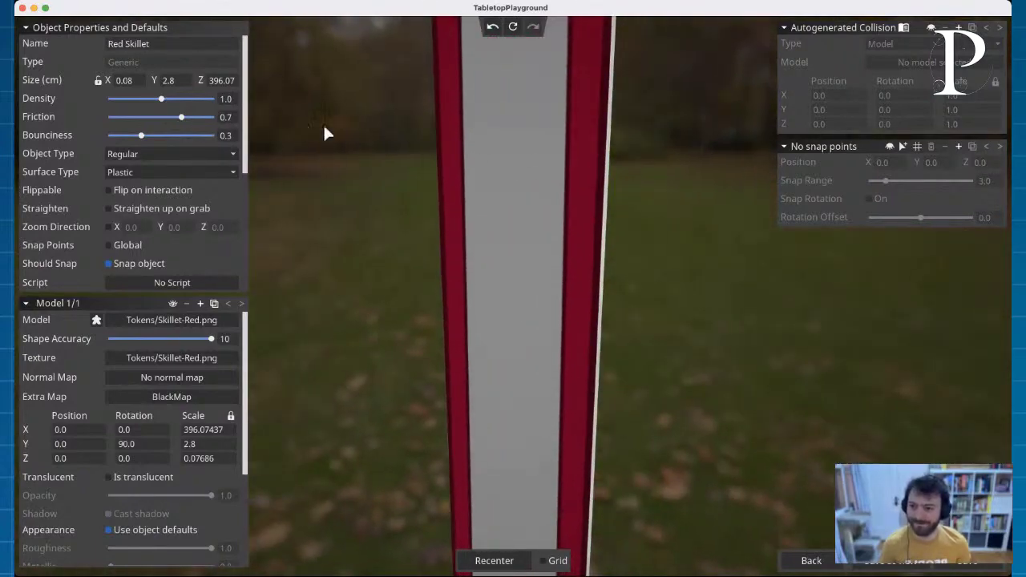
left_click(811, 560)
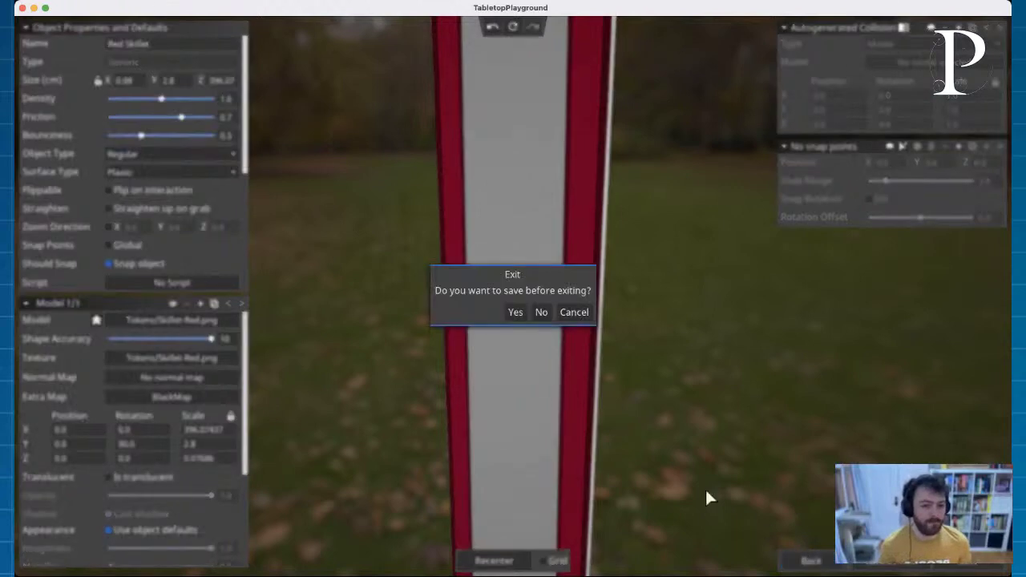
left_click(543, 312)
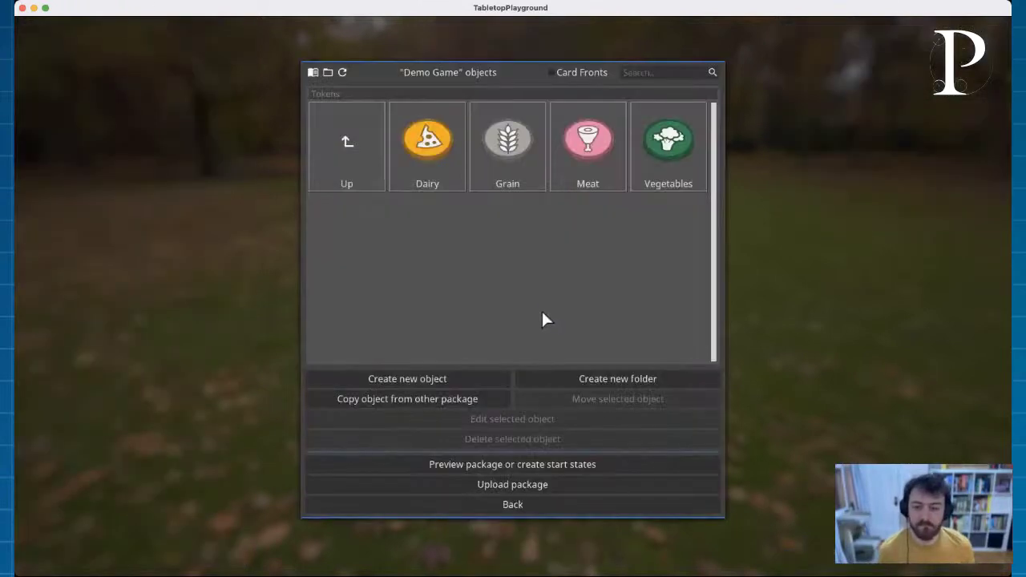
Step: Create a fresh Image Shape Model object using Tokens/Skillet-Red.png, leaving textured parts untinted
left_click(420, 380)
left_click(430, 198)
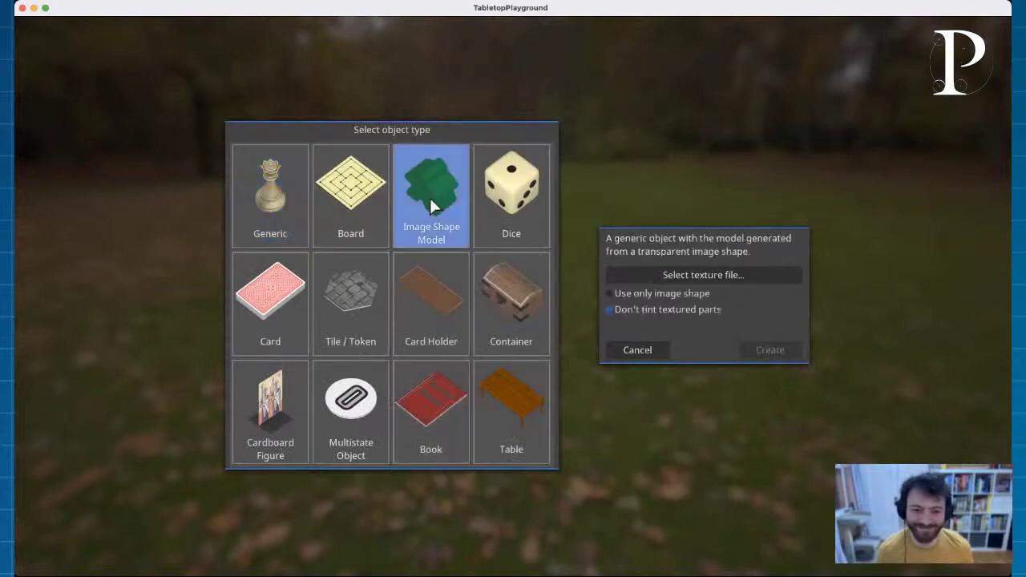
left_click(714, 274)
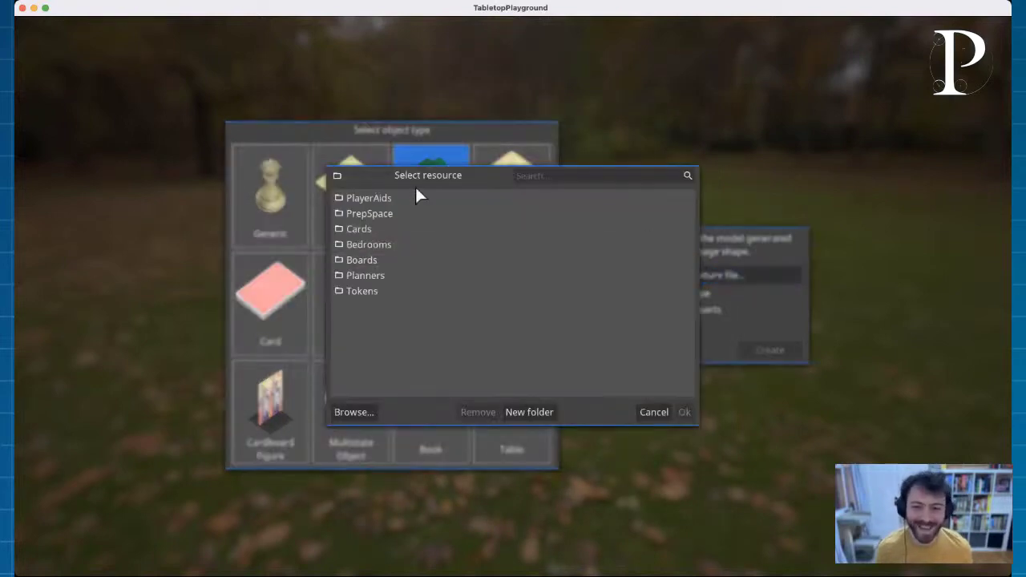
double_click(373, 292)
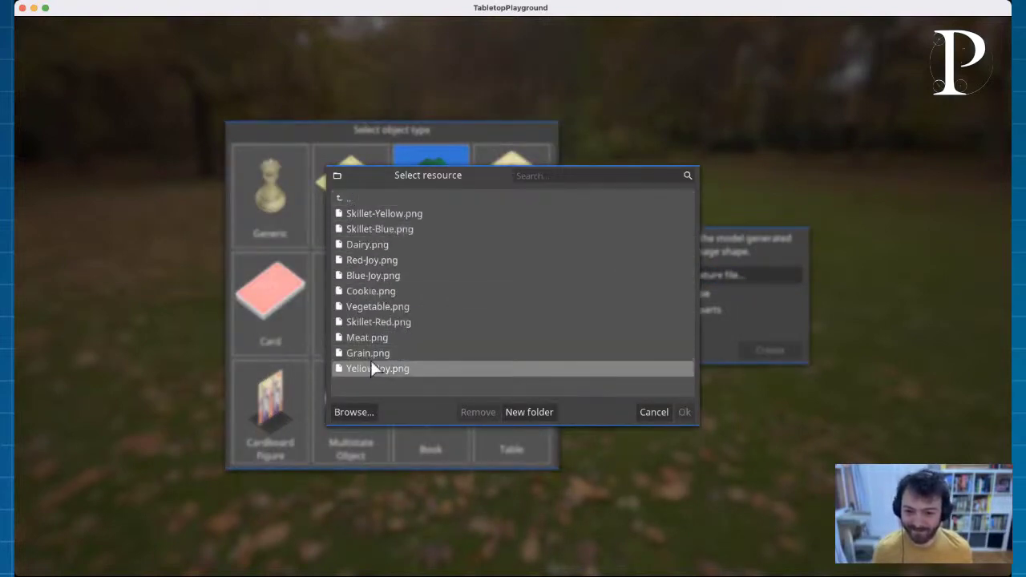
left_click(392, 325)
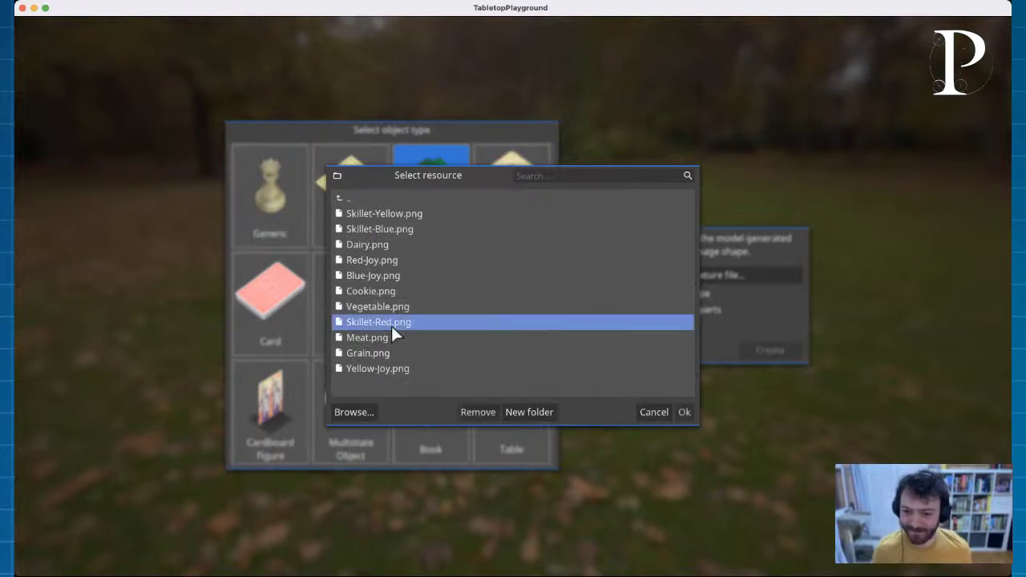
left_click(684, 413)
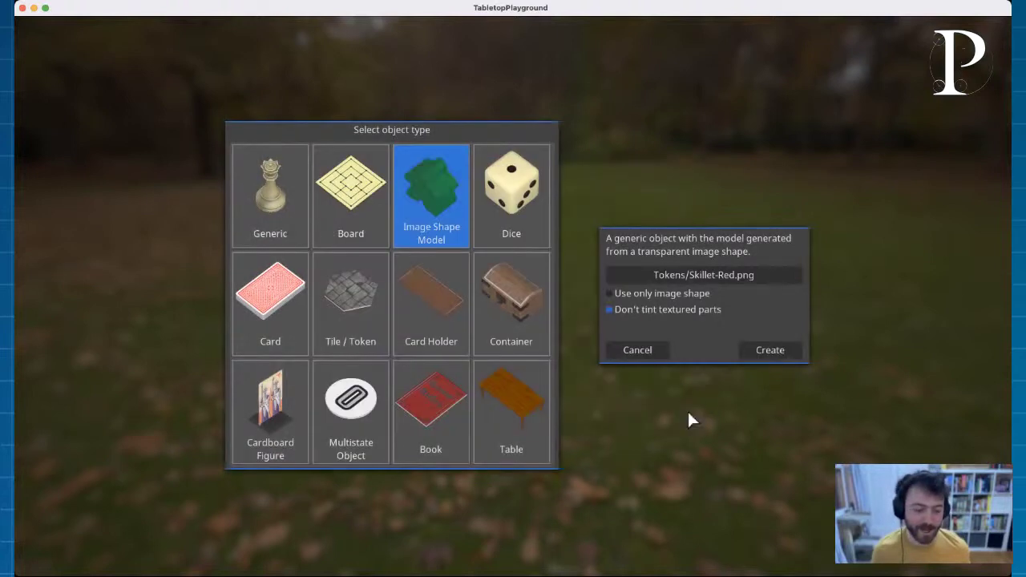
left_click(771, 346)
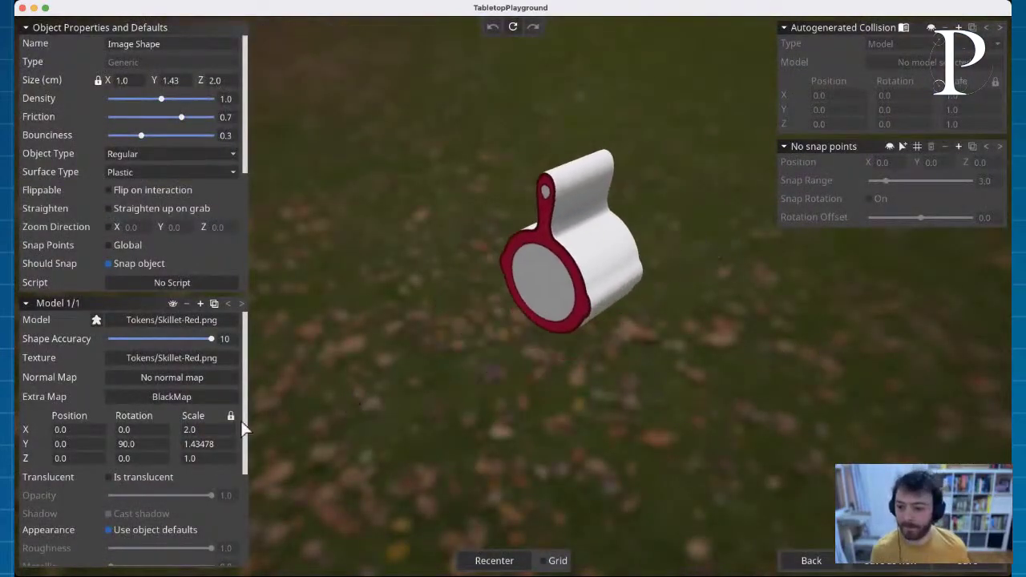
Step: Turn off uniform scaling for the skillet model and set its scale to 3.90304 in X and 2.8 in Y
scroll(66, 358, "down", 5)
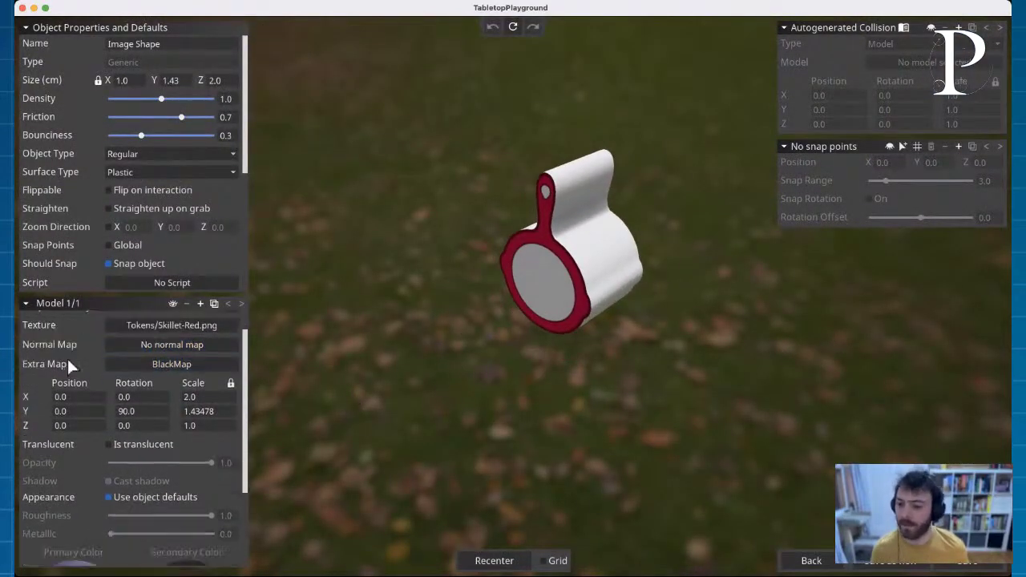
scroll(66, 360, "up", 5)
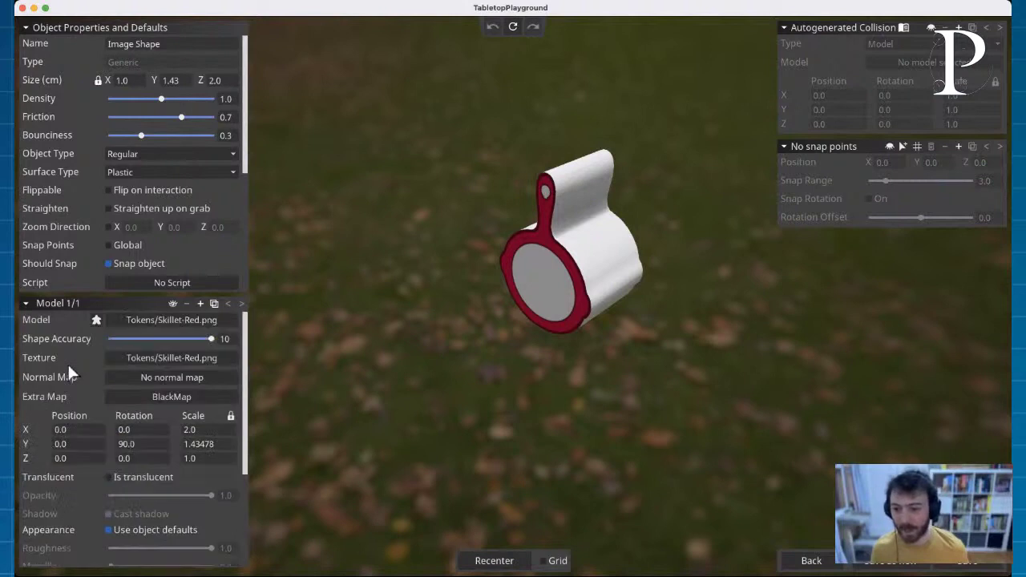
left_click(218, 429)
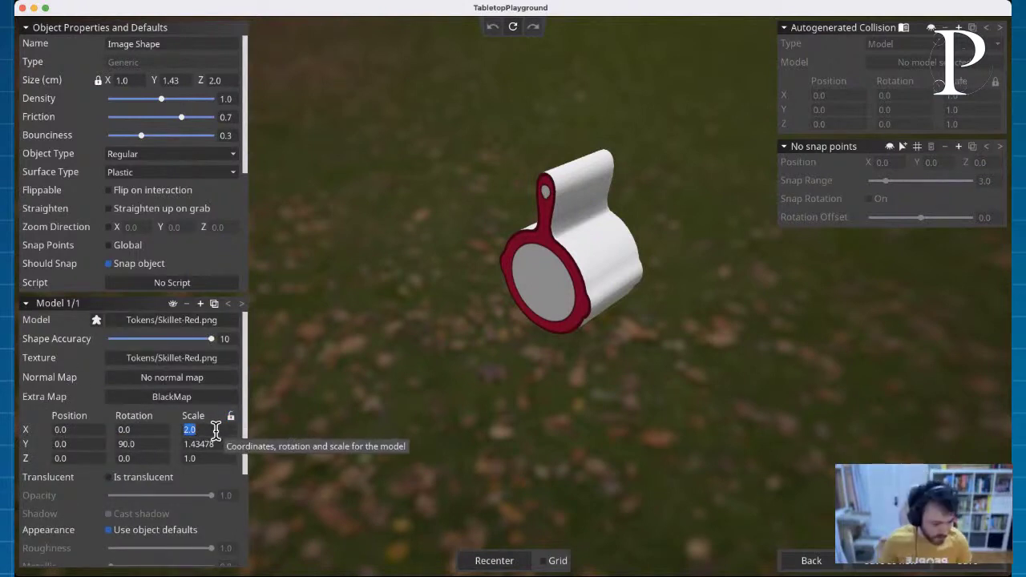
type("3")
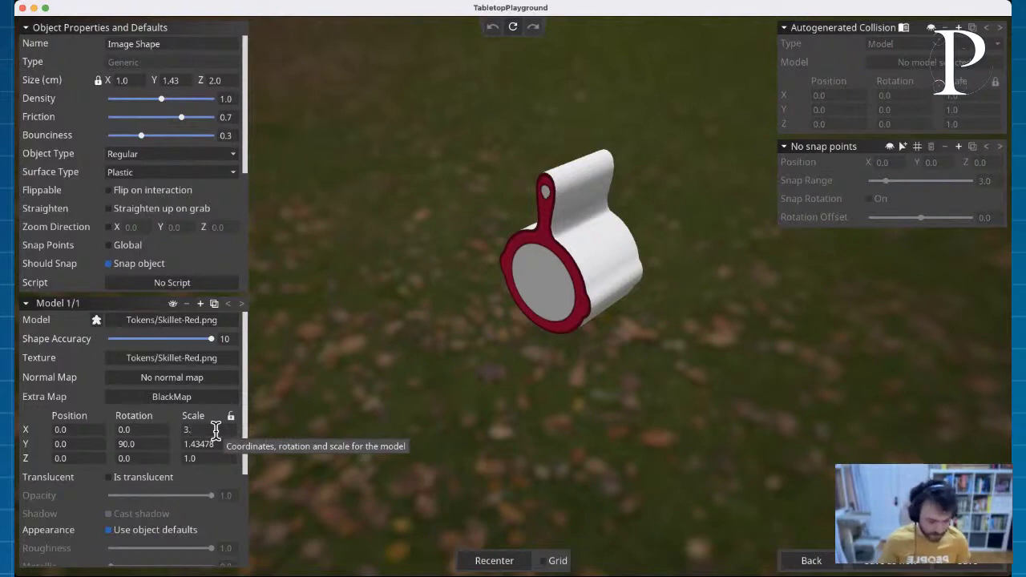
type(".903")
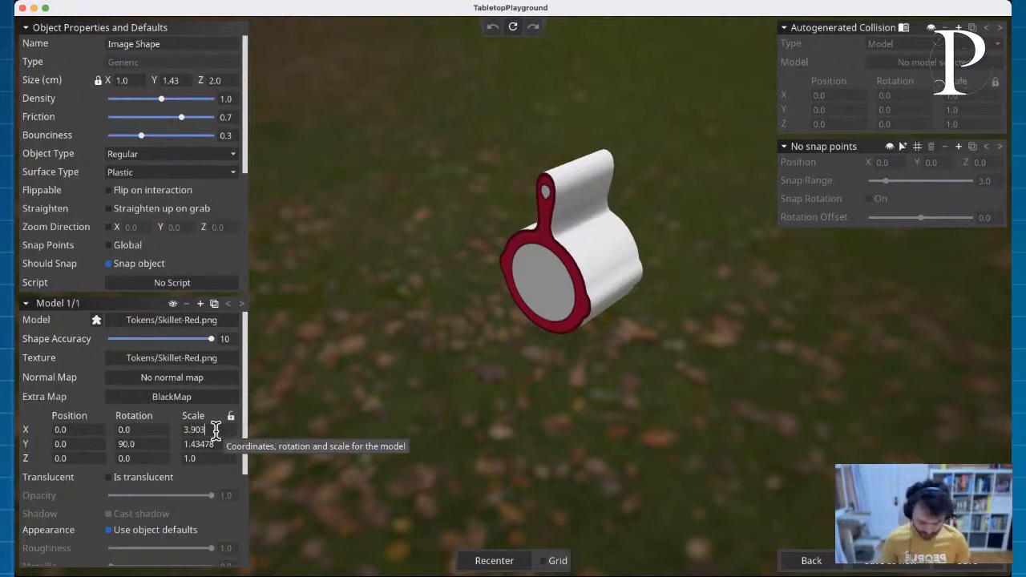
type("04")
left_click_drag(215, 444, 183, 446)
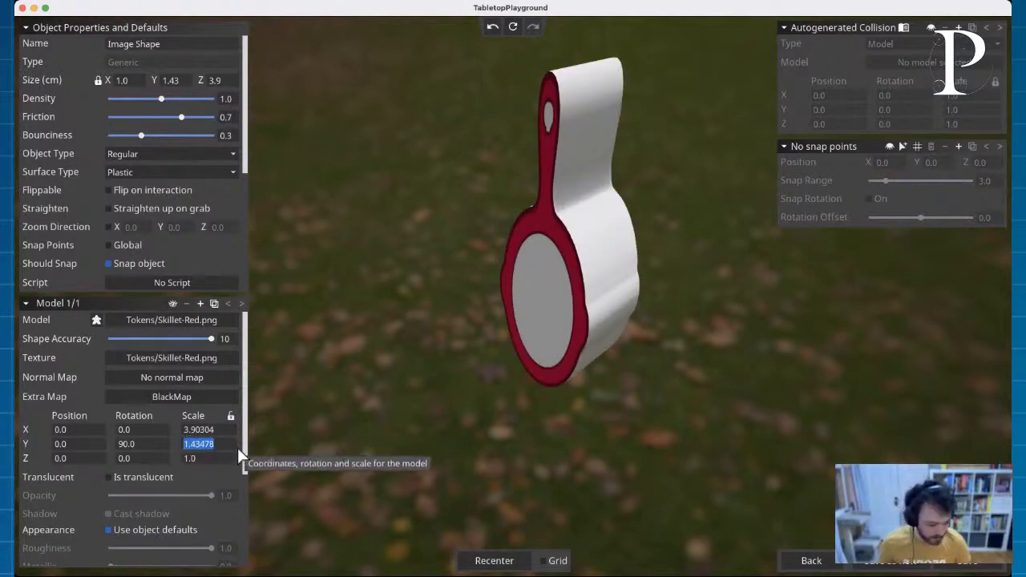
type("2.8")
key("Return")
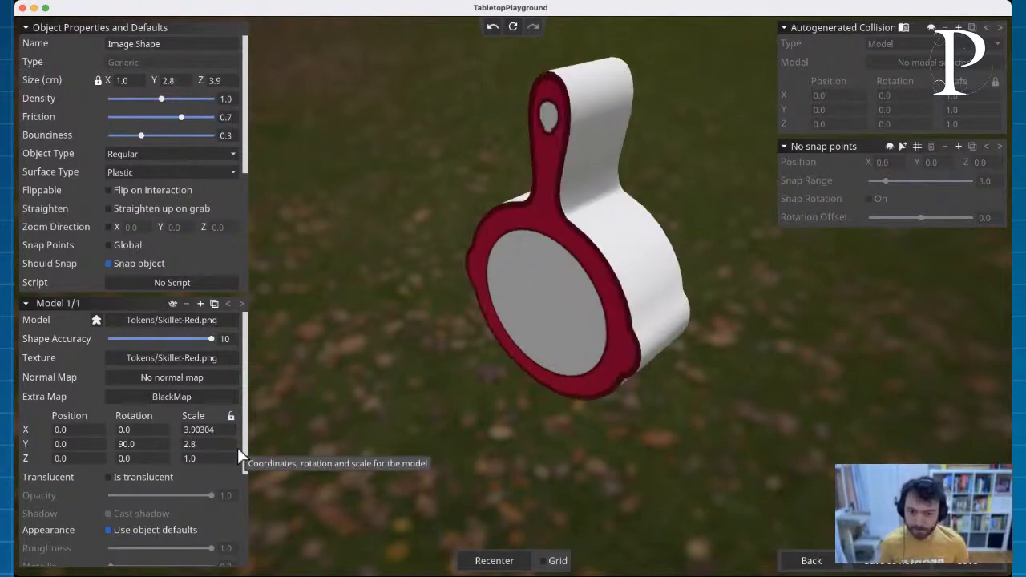
Step: Set the skillet model's Z scale to 0.6 and lock its uniform scaling again
double_click(209, 459)
type("0.6")
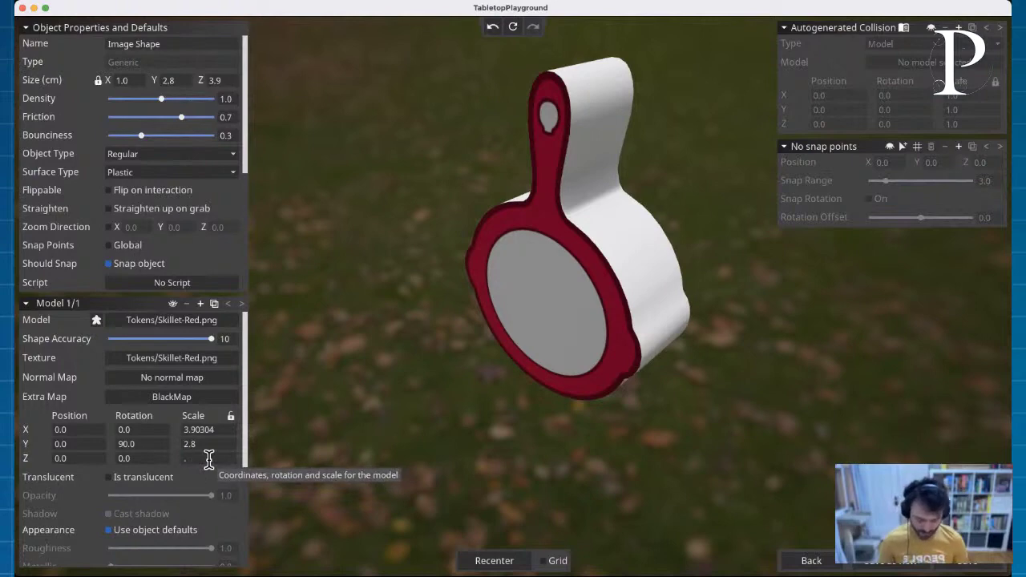
key("Return")
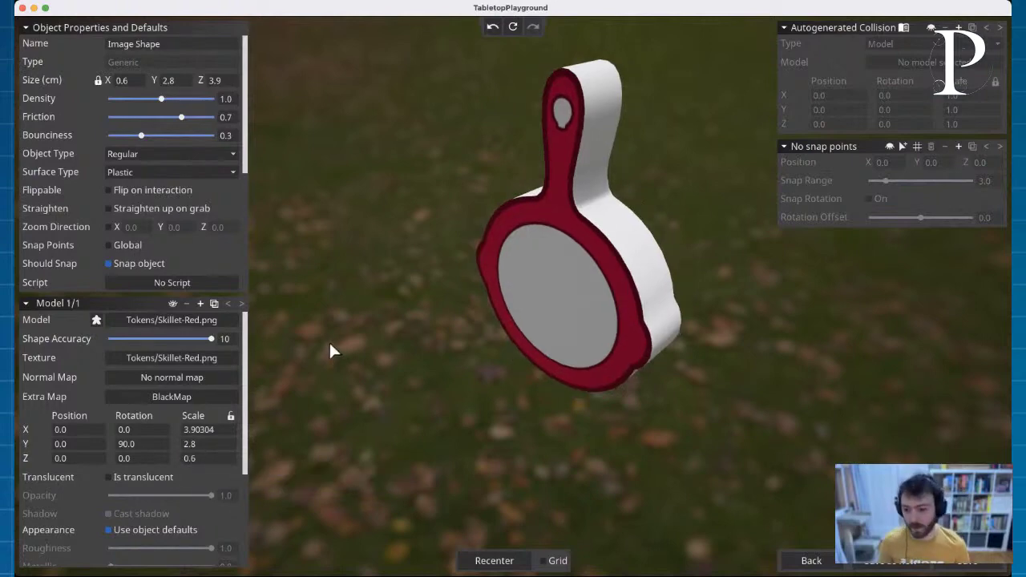
scroll(249, 428, "down", 1)
scroll(248, 428, "down", 1)
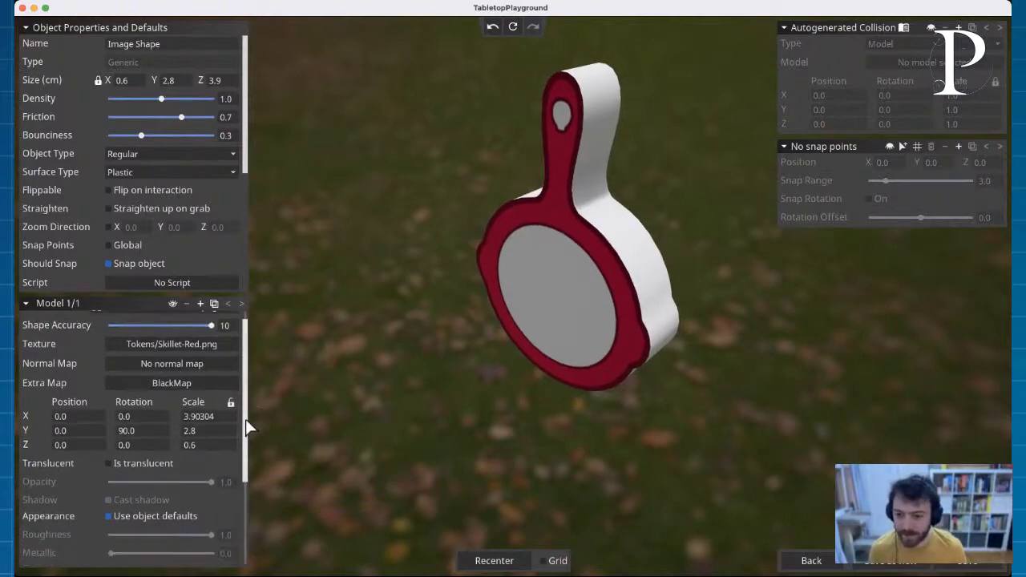
left_click(230, 404)
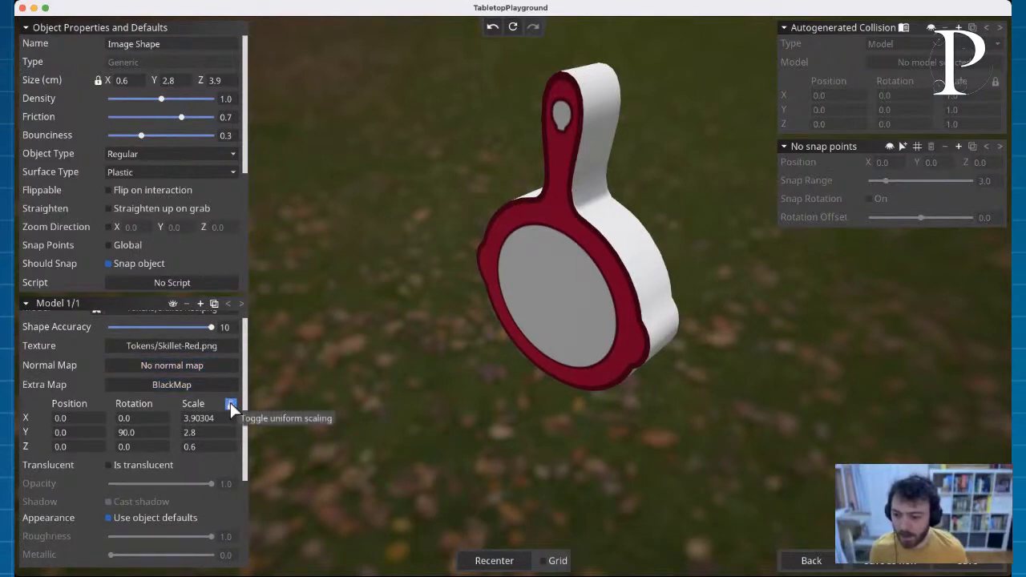
Step: Lay the skillet flat by setting the model's Y rotation to 0, and set its Z rotation to 45
scroll(247, 407, "up", 1)
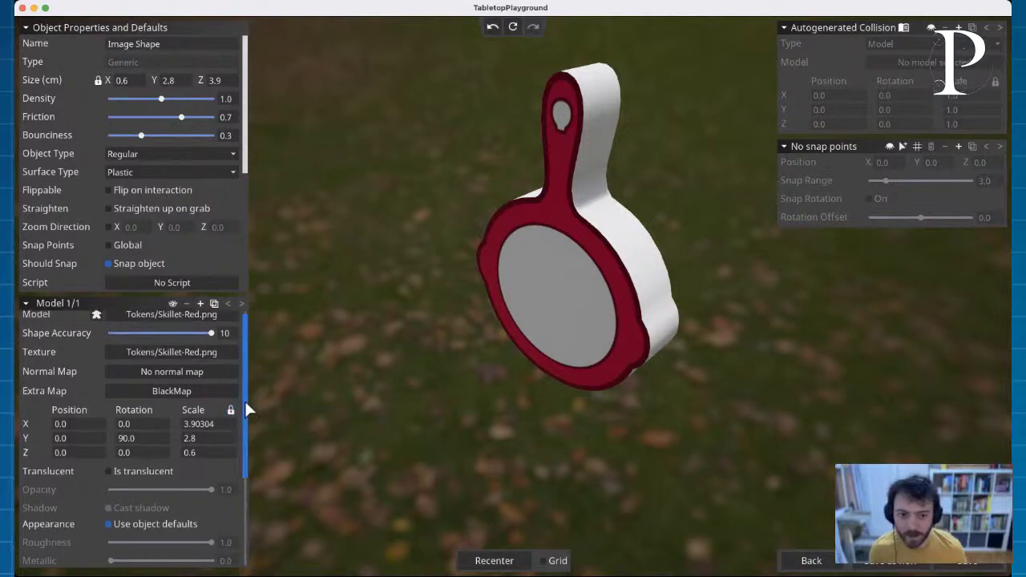
left_click(125, 444)
key("BackSpace")
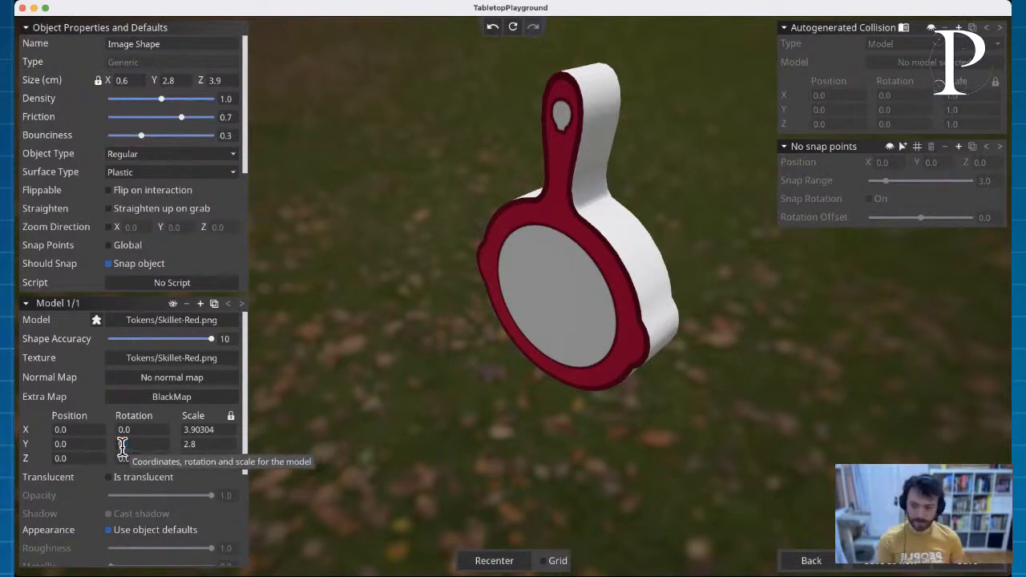
type("0")
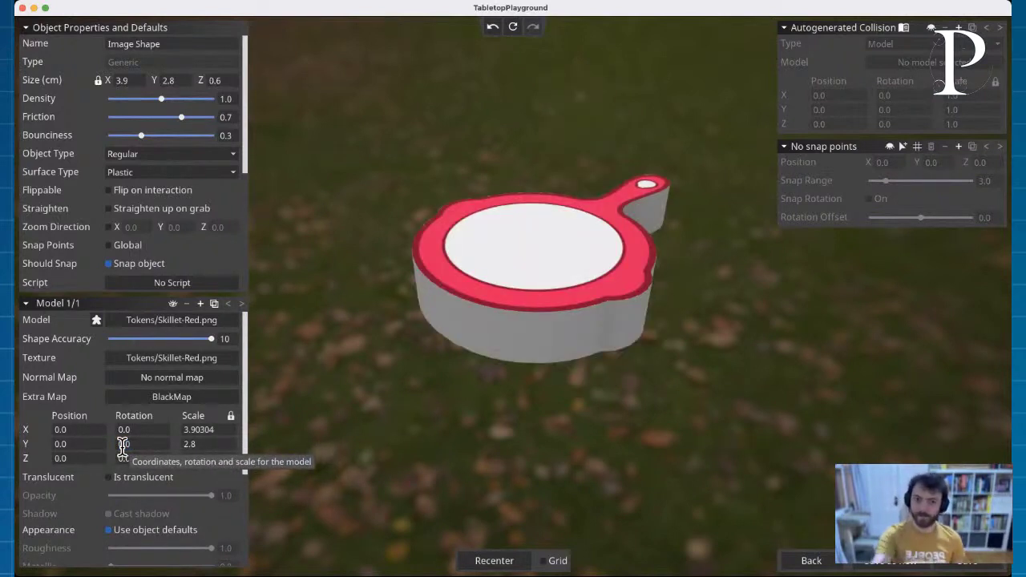
left_click(146, 458)
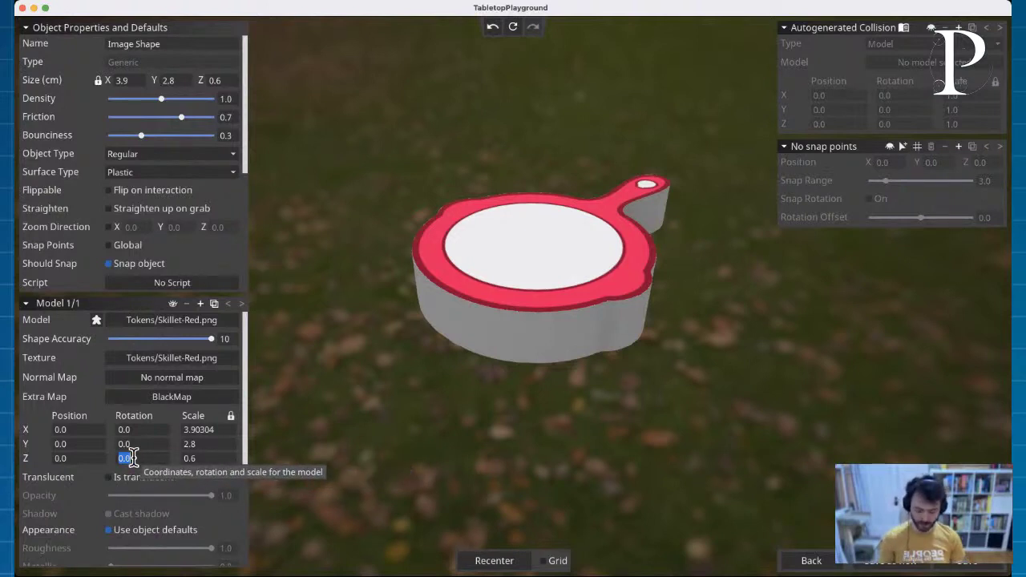
type("45")
key("Return")
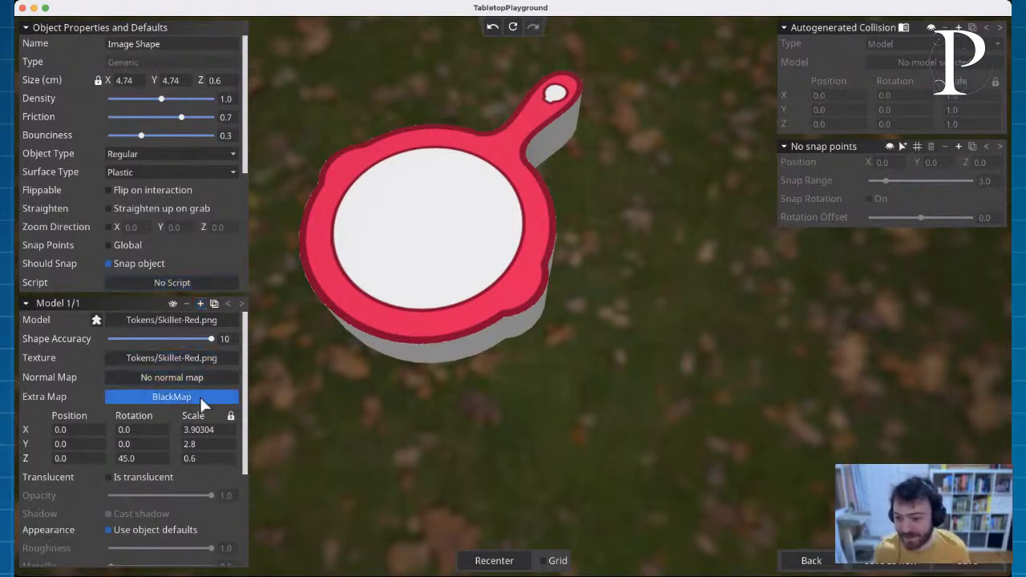
Step: Show the autogenerated collision outline, examine how it fits around the skillet and handle, and hide it again
right_click_drag(591, 376, 586, 378)
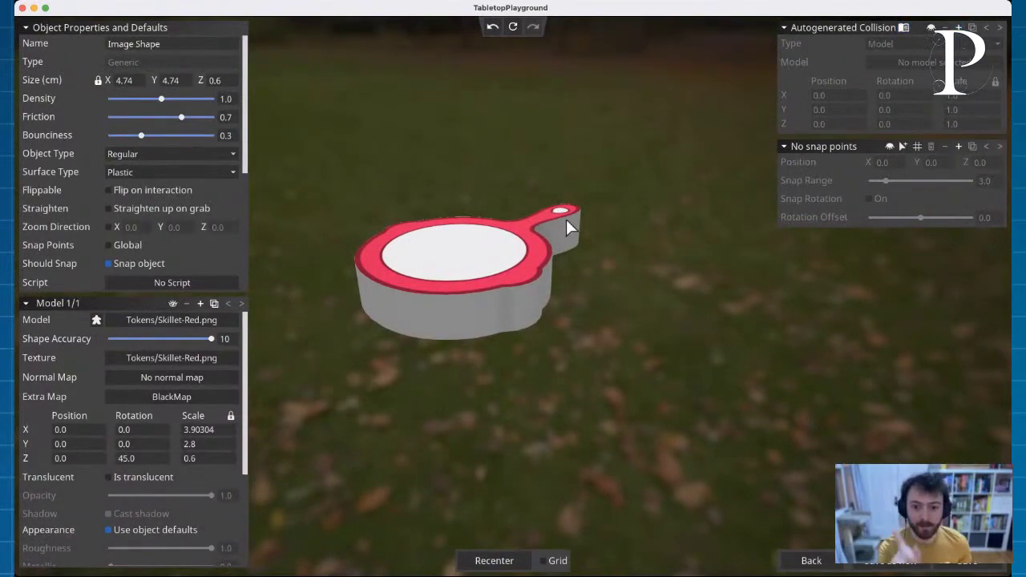
right_click_drag(566, 221, 568, 223)
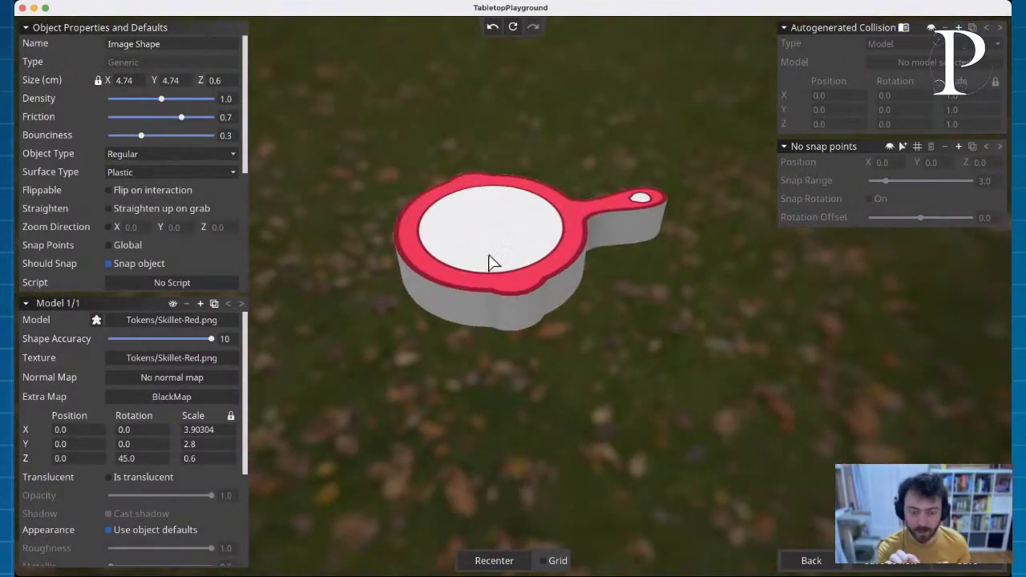
right_click_drag(488, 263, 684, 217)
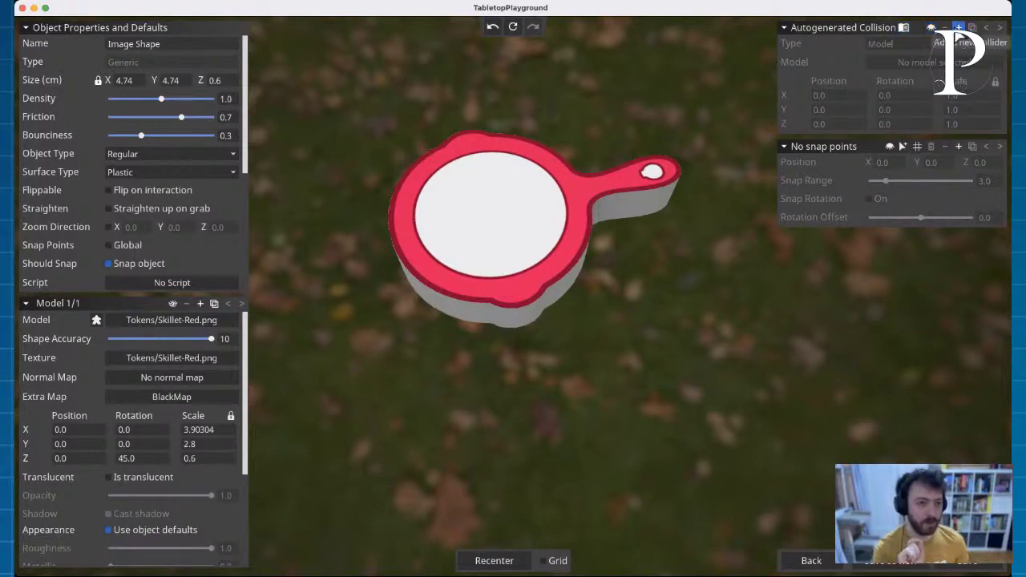
left_click(931, 27)
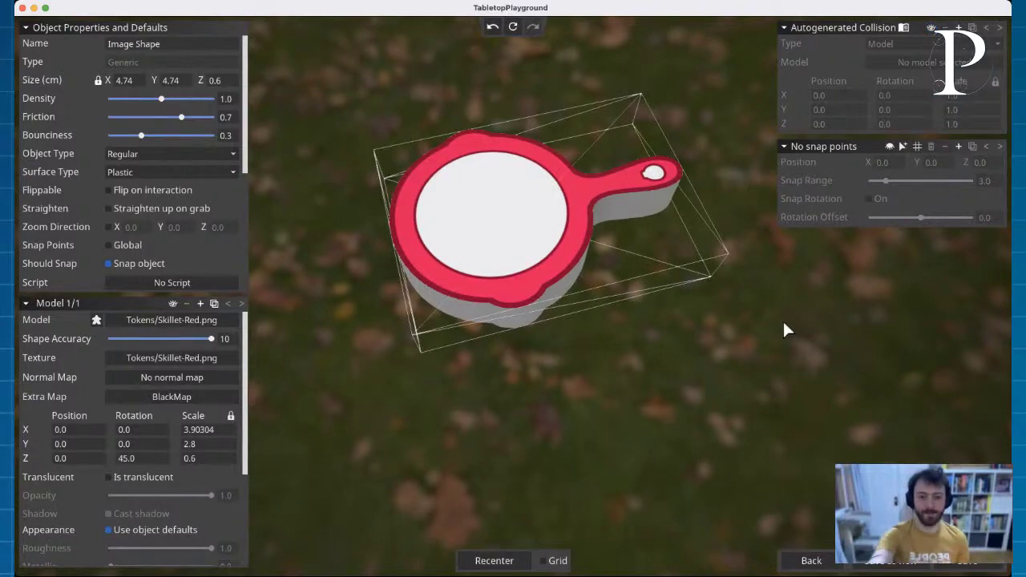
right_click_drag(785, 328, 784, 329)
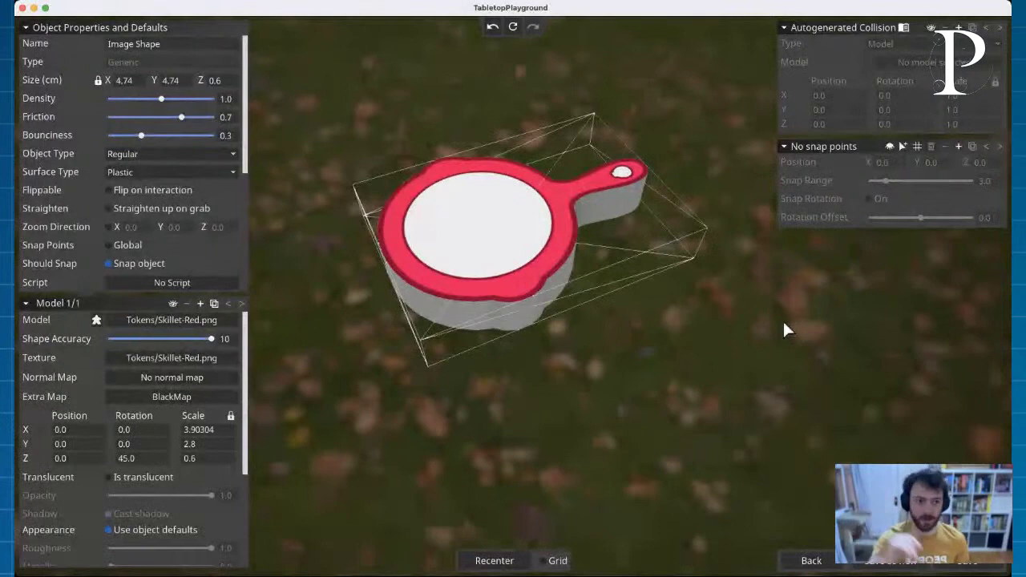
right_click_drag(784, 329, 838, 249)
left_click(931, 28)
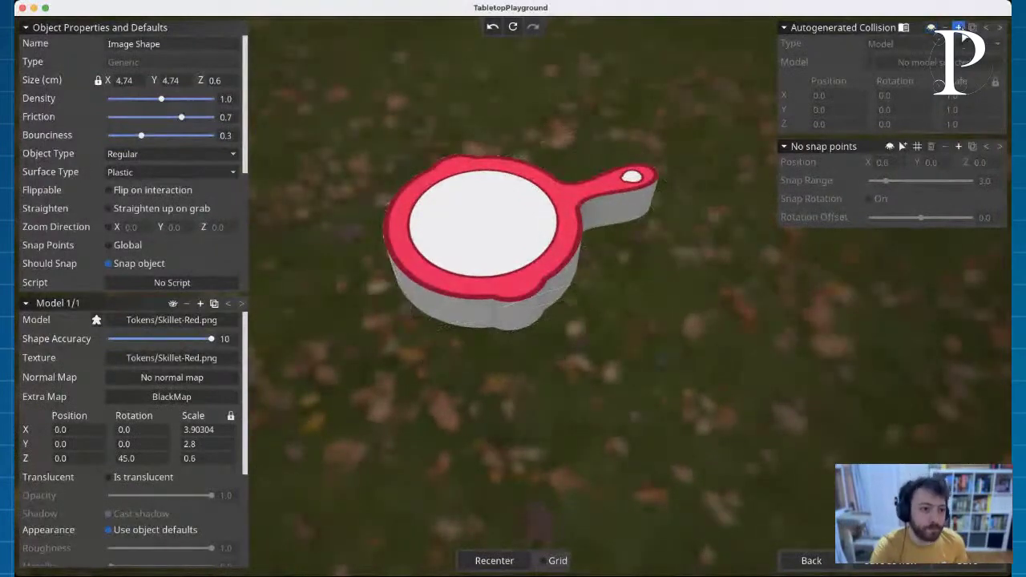
Step: Add a collider of type Image Shape to the skillet, using Tokens/Skillet-Red.png as its model
left_click(958, 28)
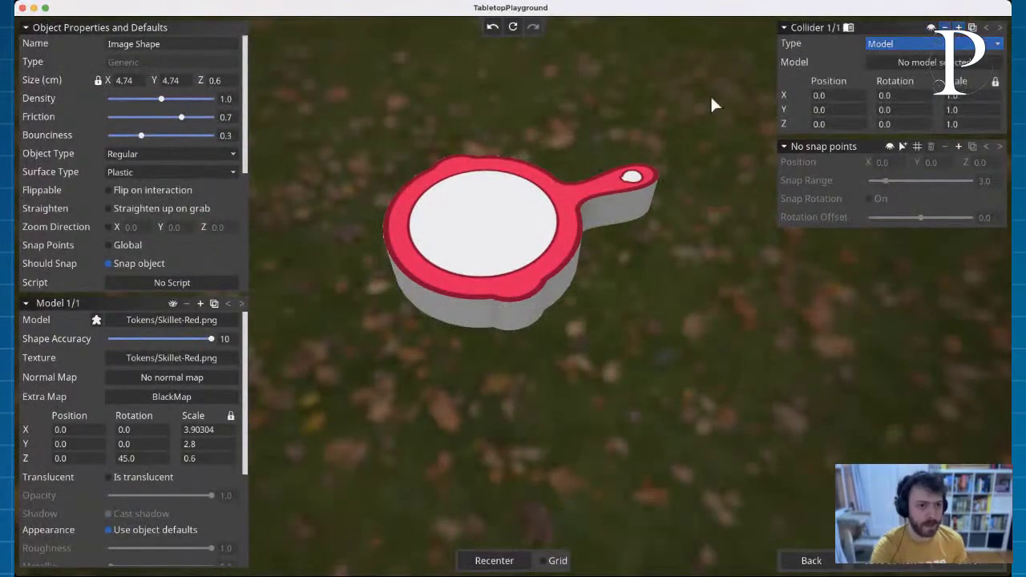
left_click(914, 44)
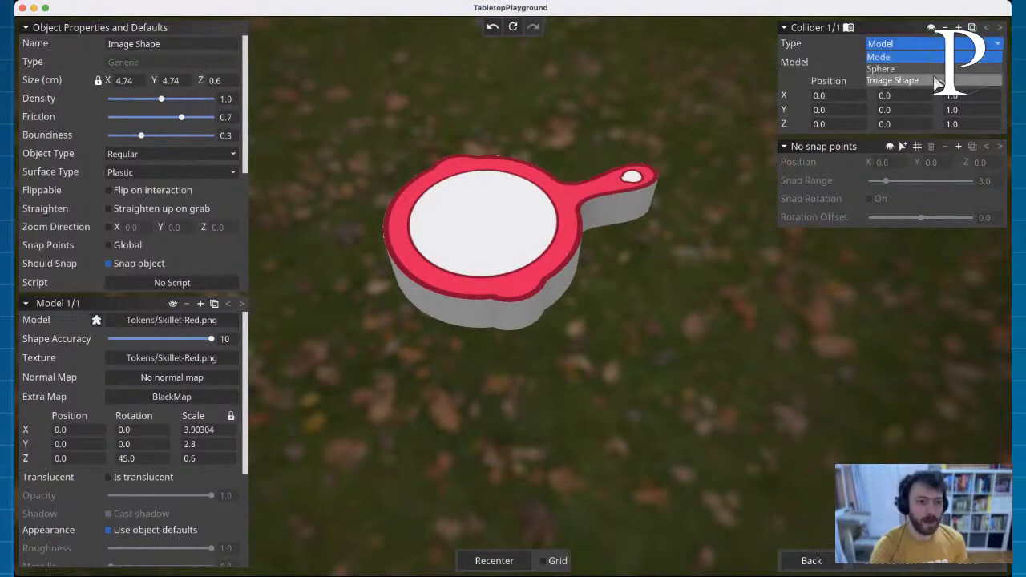
left_click(899, 78)
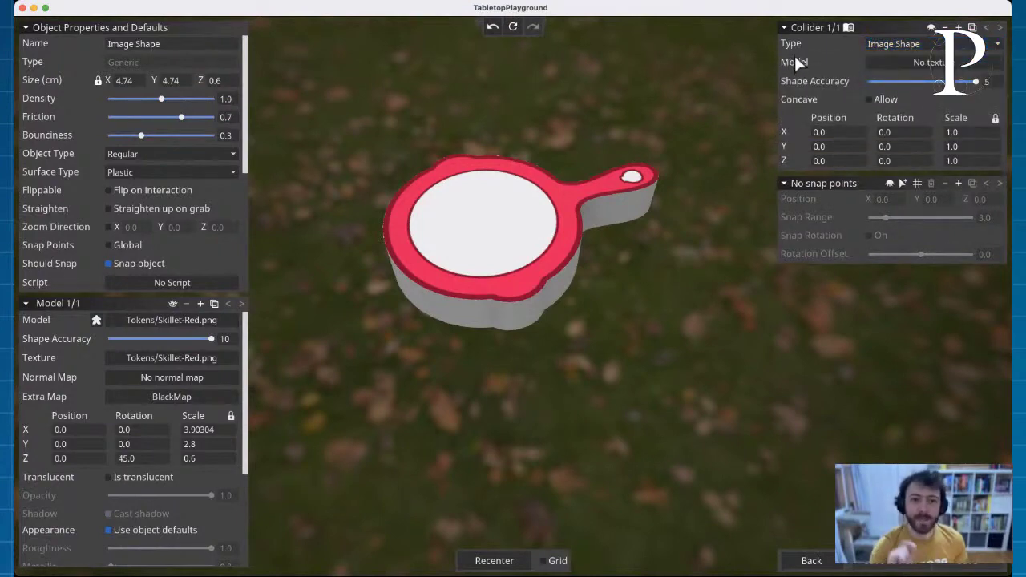
left_click(959, 66)
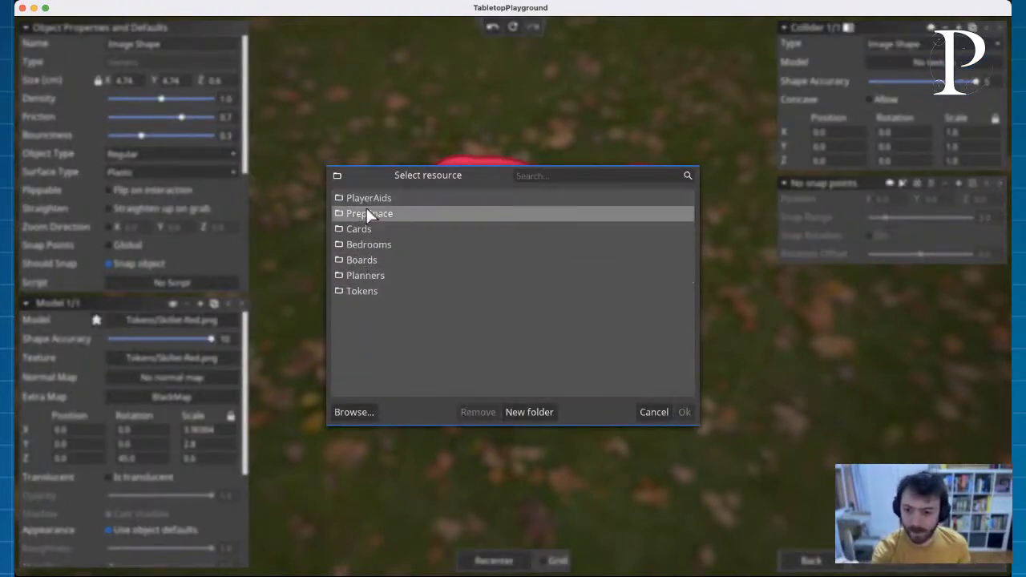
double_click(366, 291)
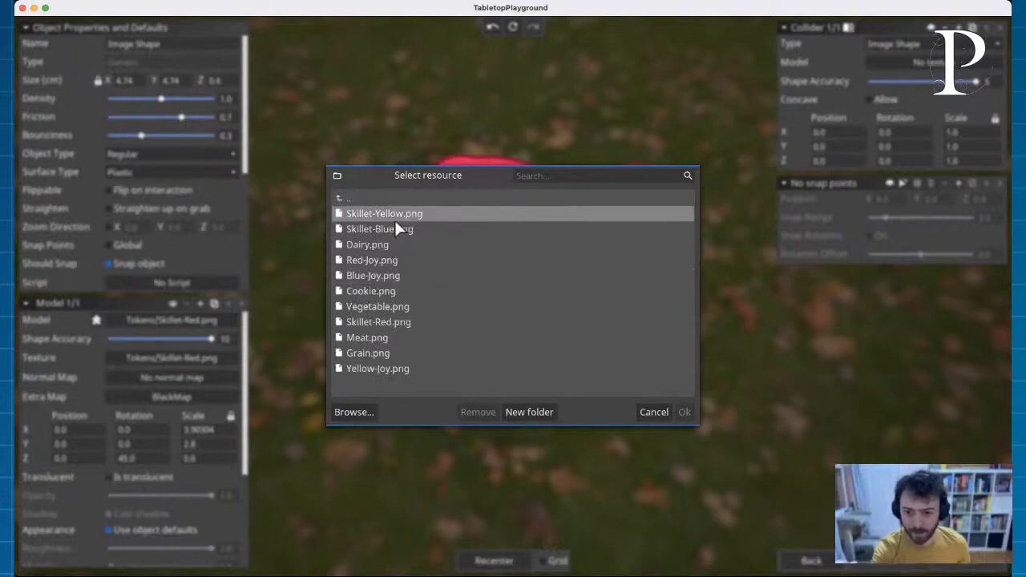
left_click(401, 321)
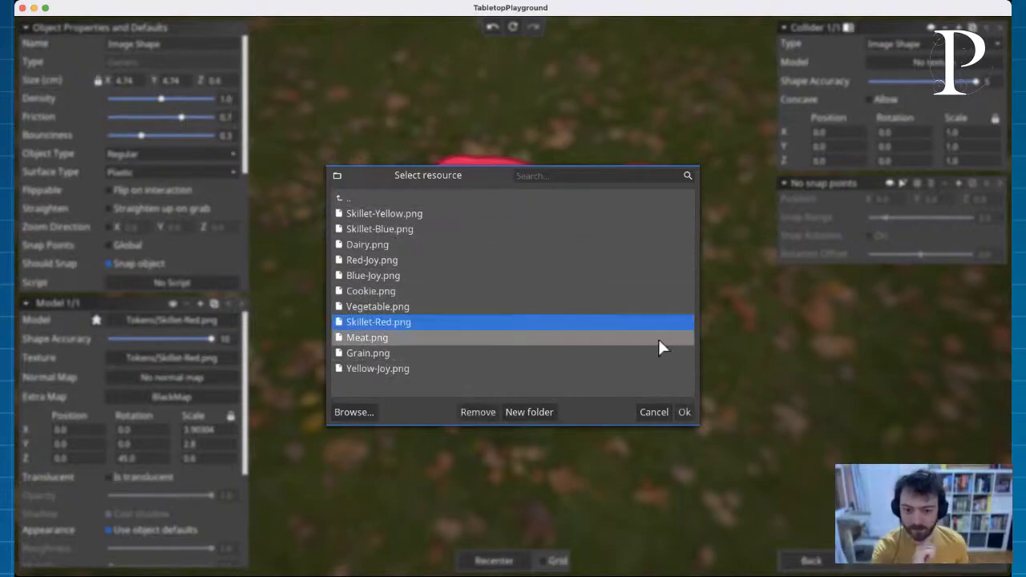
left_click(683, 413)
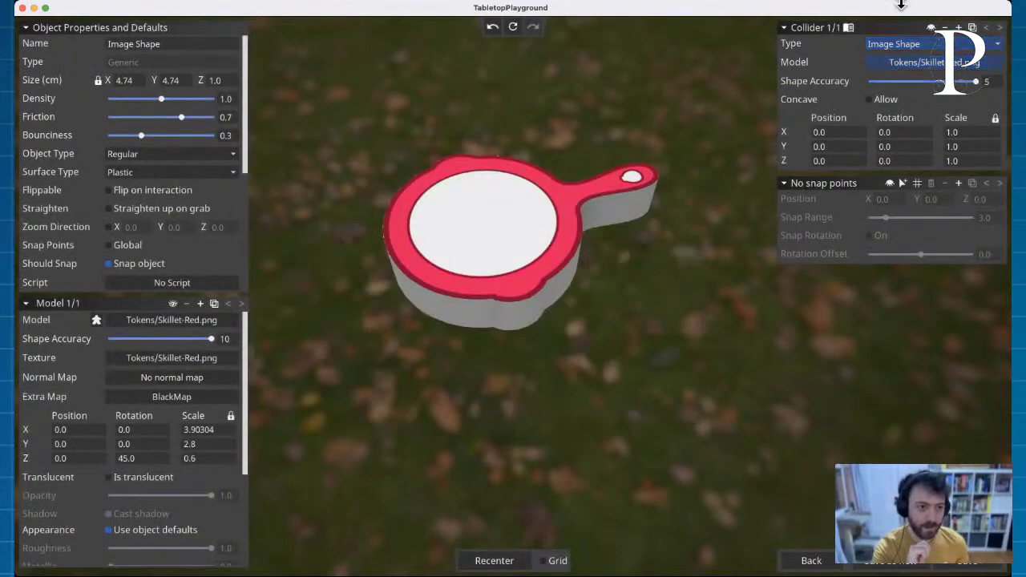
Step: Display the collider's outline on the skillet and set the collider's Z rotation to 45
left_click(931, 28)
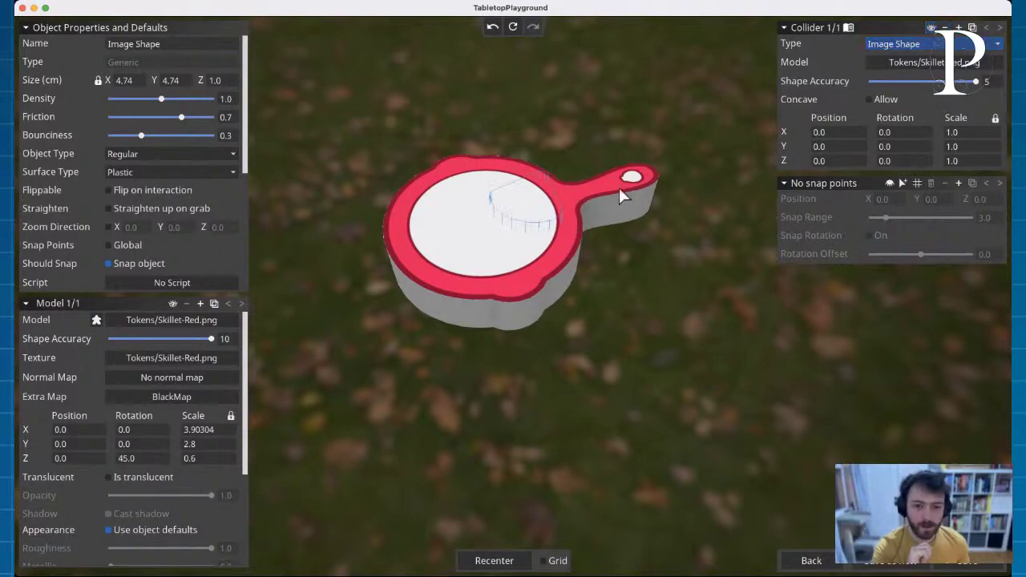
left_click_drag(619, 188, 592, 227)
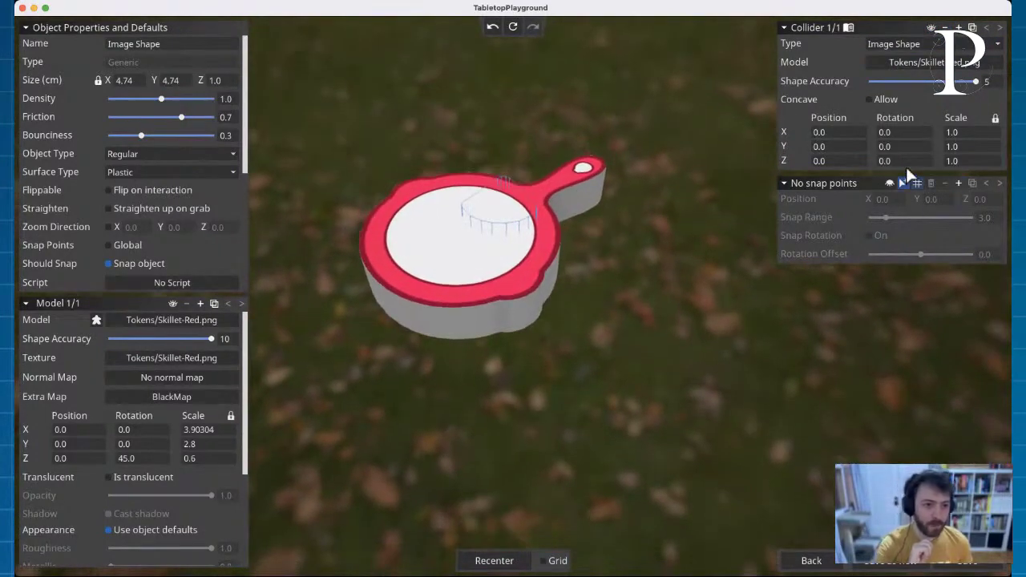
left_click(906, 160)
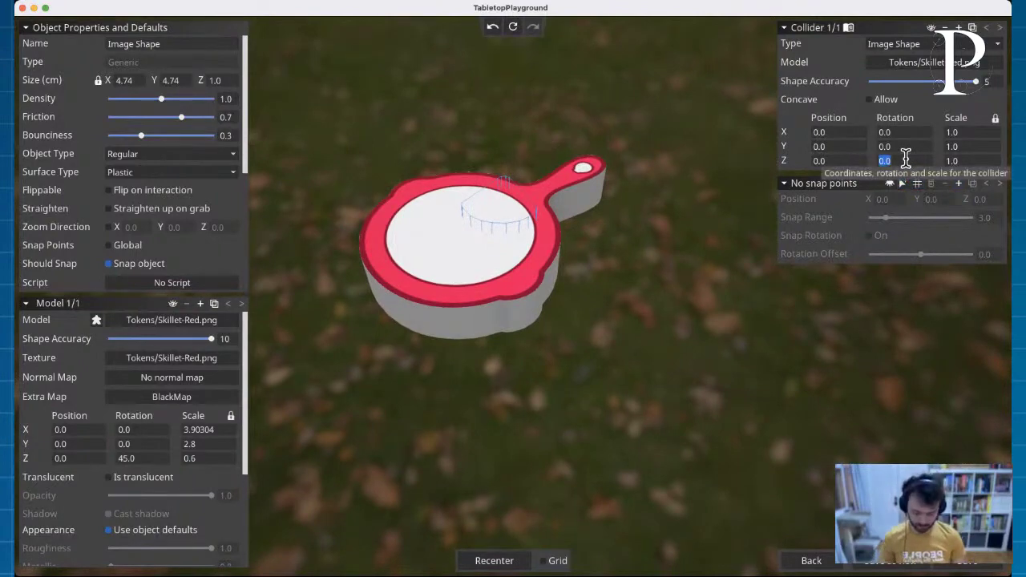
type("45")
key("Return")
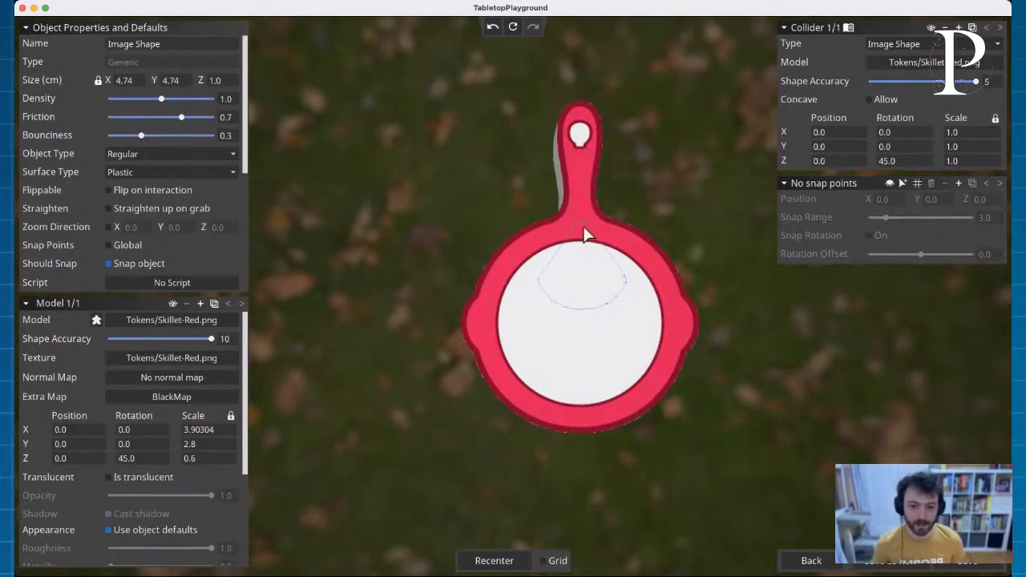
Step: Set the collider's scale to X 3.90304, Y 2.8 and Z 0.6 to match the skillet model
left_click_drag(626, 234, 673, 328)
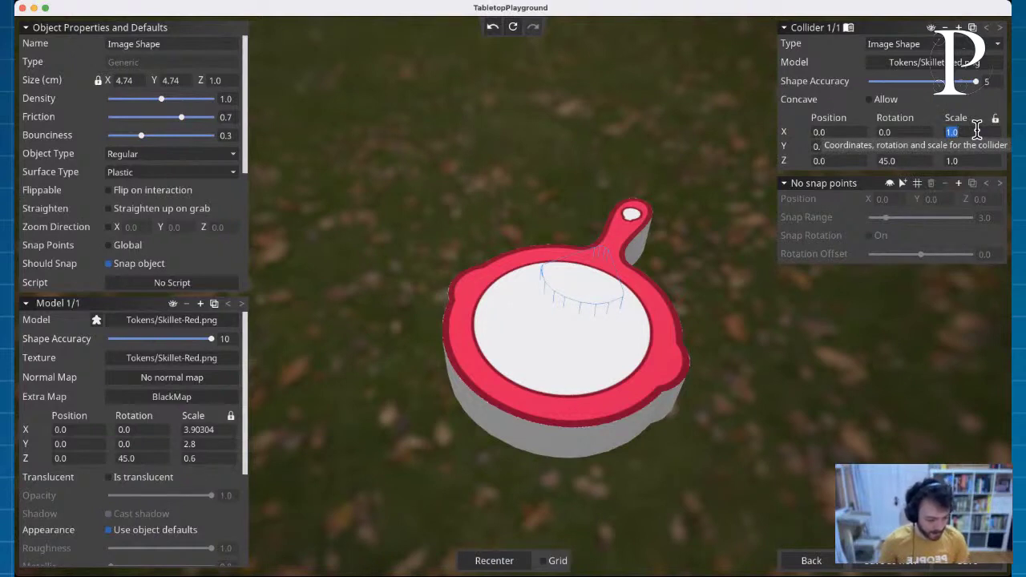
type("3.9")
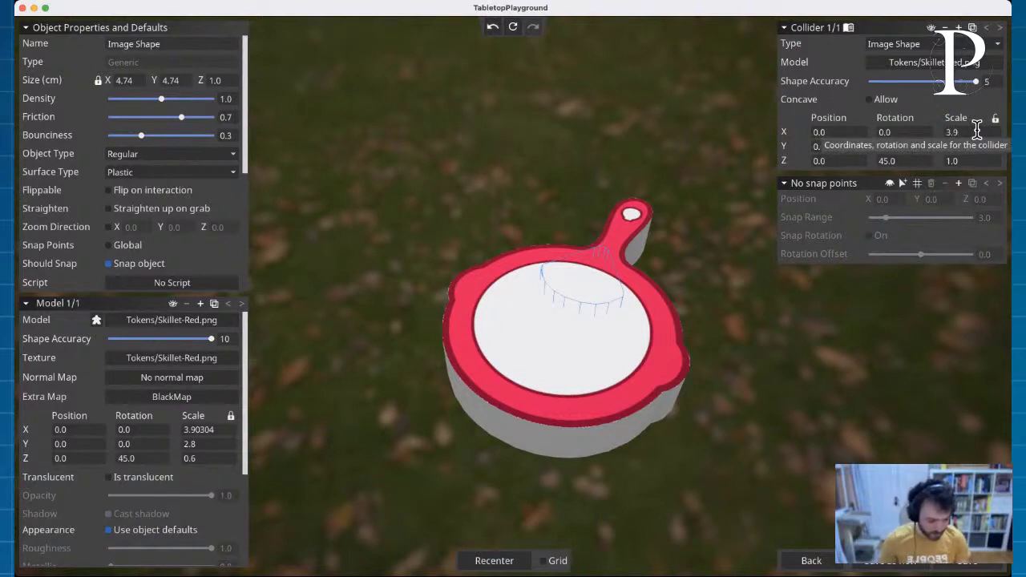
type("0304")
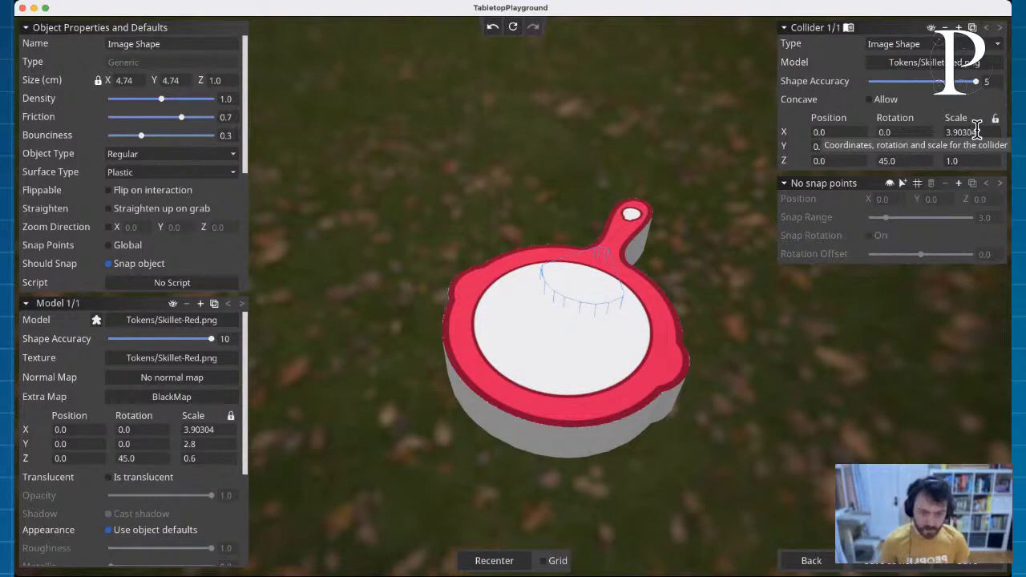
left_click(973, 147)
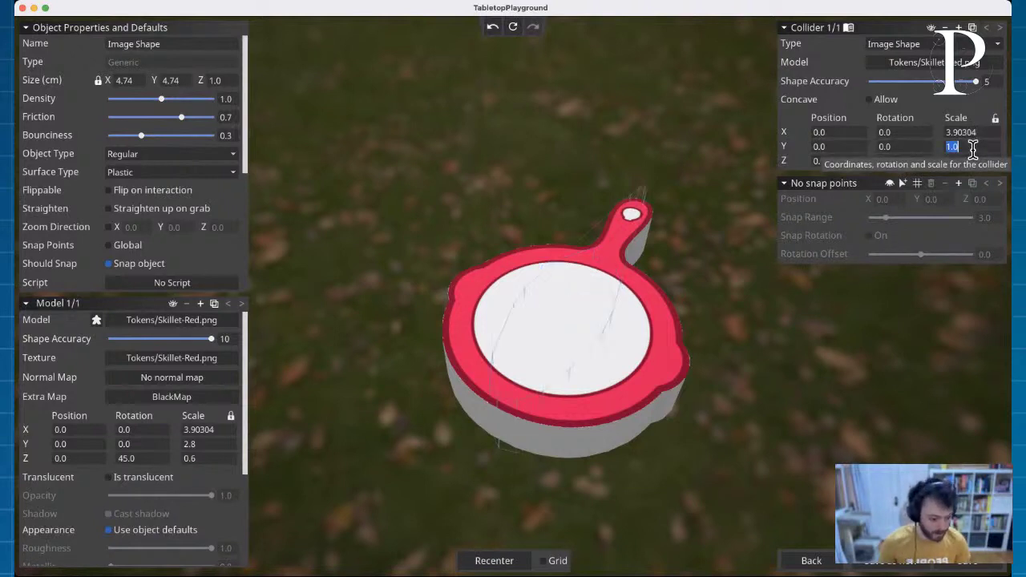
type("2.8")
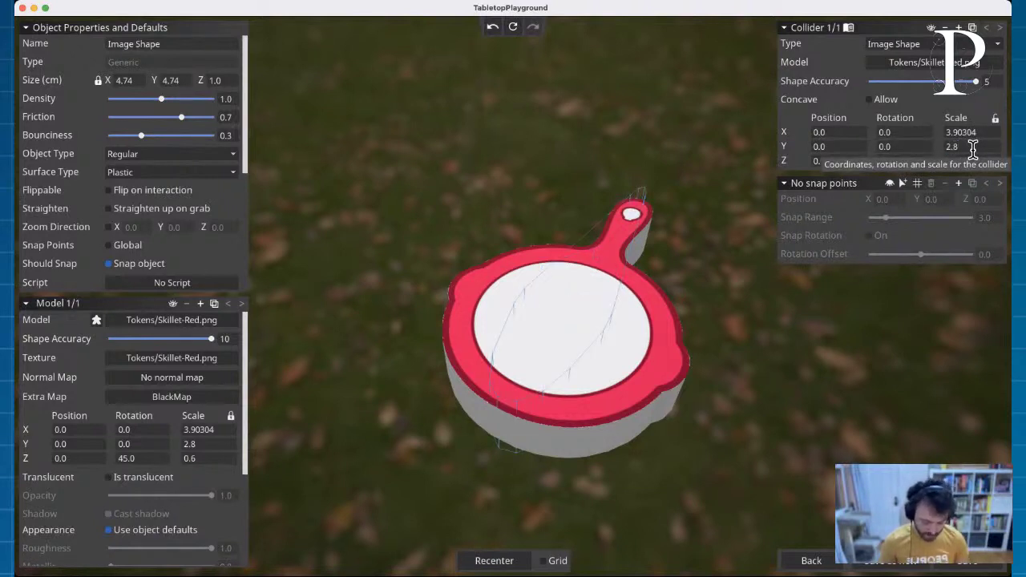
key("Return")
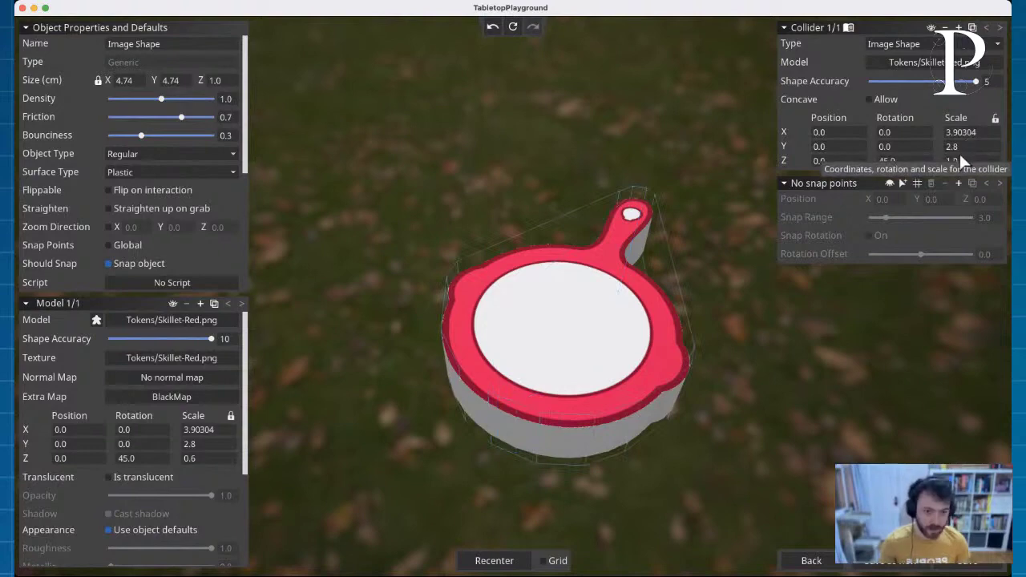
left_click(974, 158)
type("0.6")
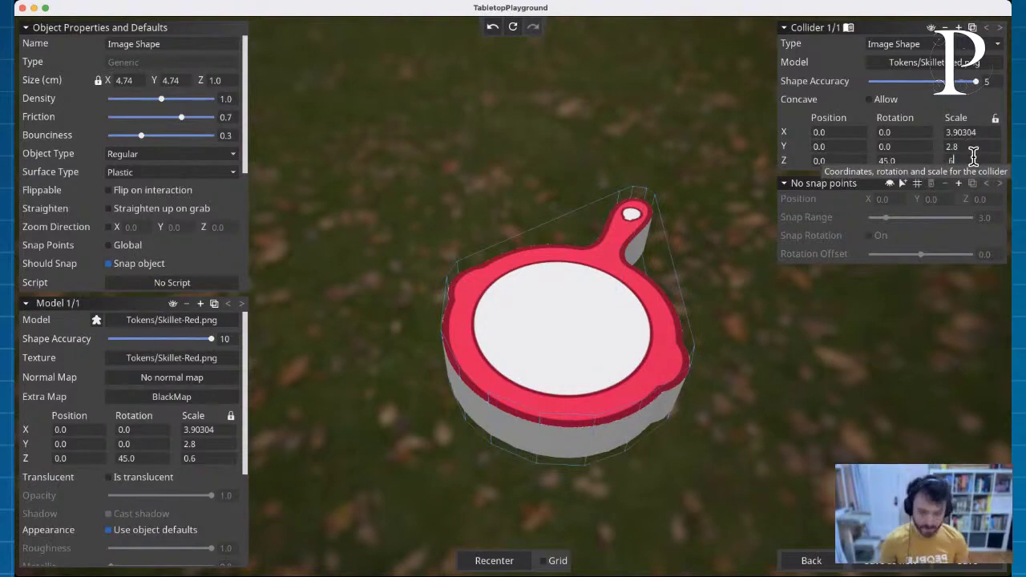
key("Return")
right_click_drag(762, 365, 454, 156)
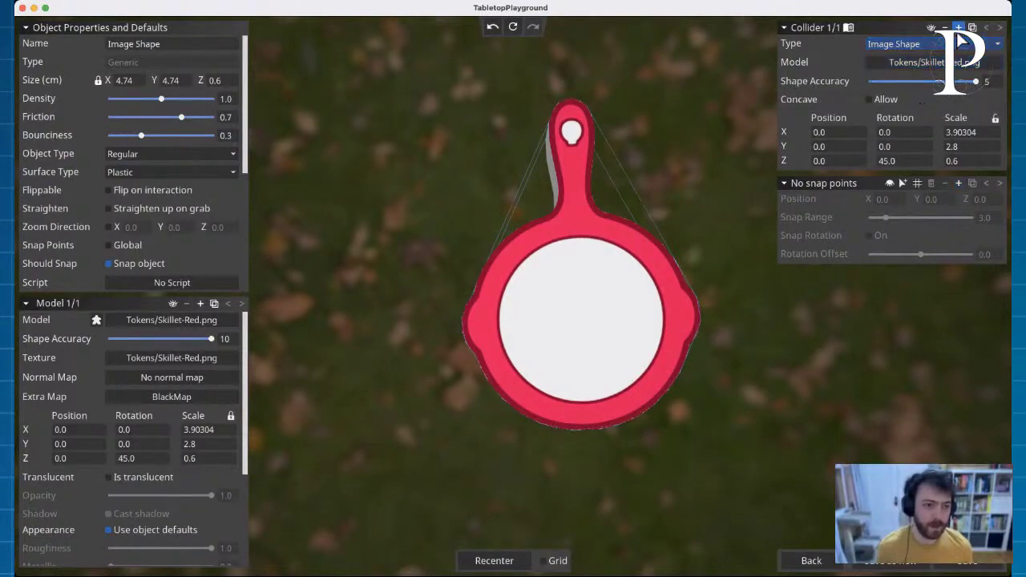
right_click_drag(502, 185, 488, 385)
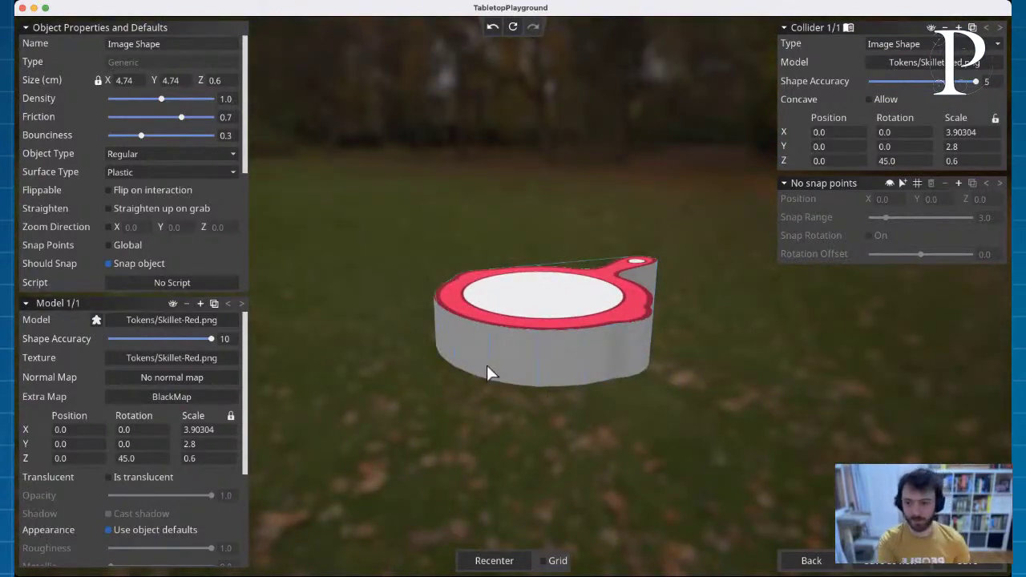
Step: Place a snap point in the centre of the skillet's pan, at about X -0.44, Y -0.41, and set its snap range to 1.3
mouse_move(245, 165)
left_mouse_down()
mouse_move(242, 274)
mouse_move(248, 183)
left_mouse_up()
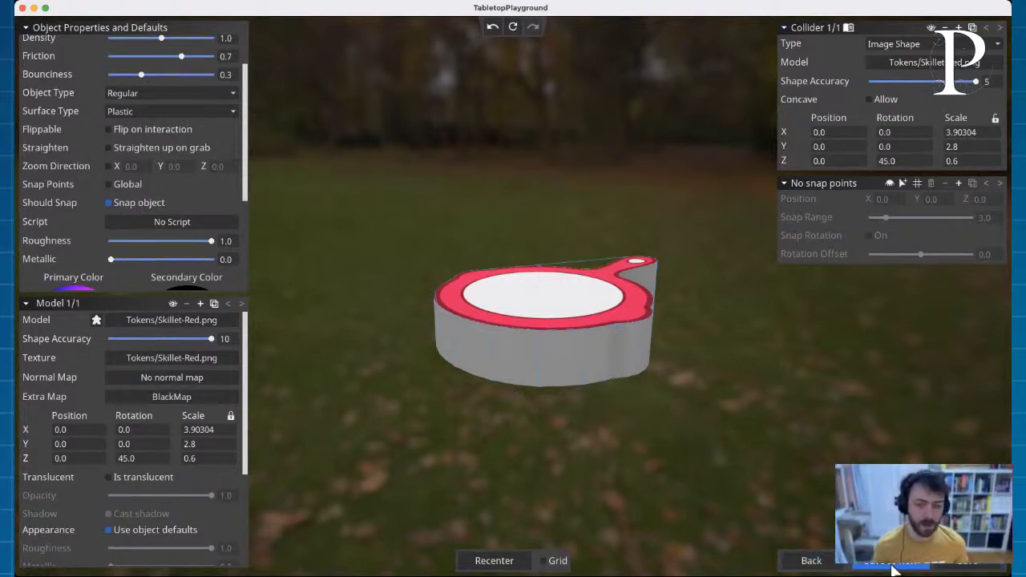
left_click_drag(248, 142, 232, 40)
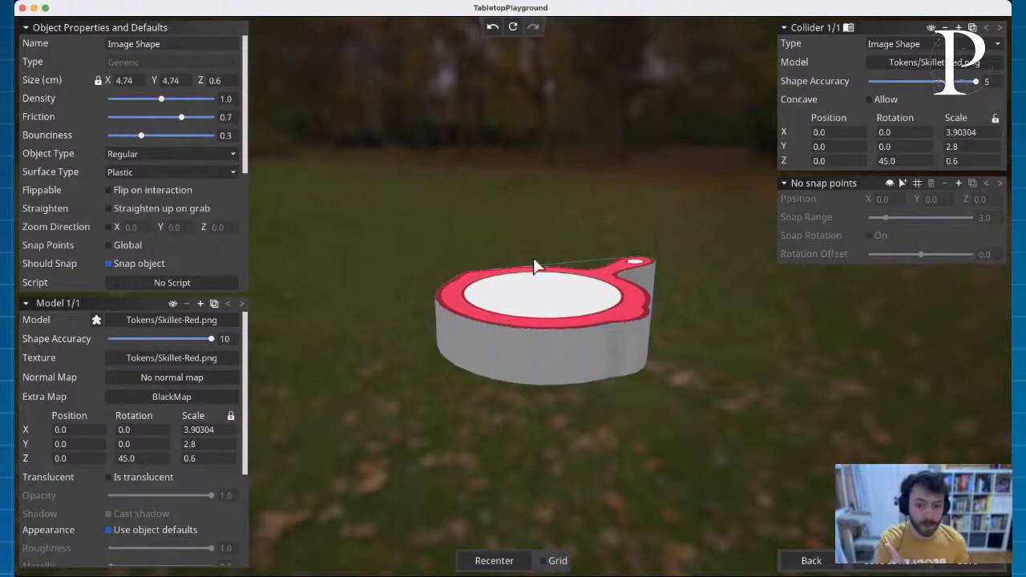
right_click_drag(537, 268, 499, 256)
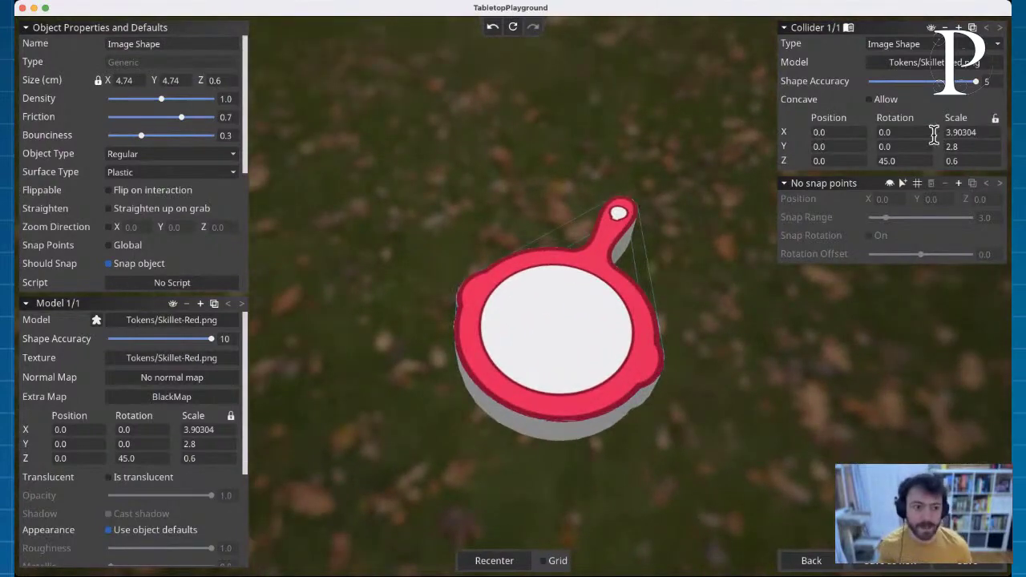
right_click_drag(692, 240, 542, 242)
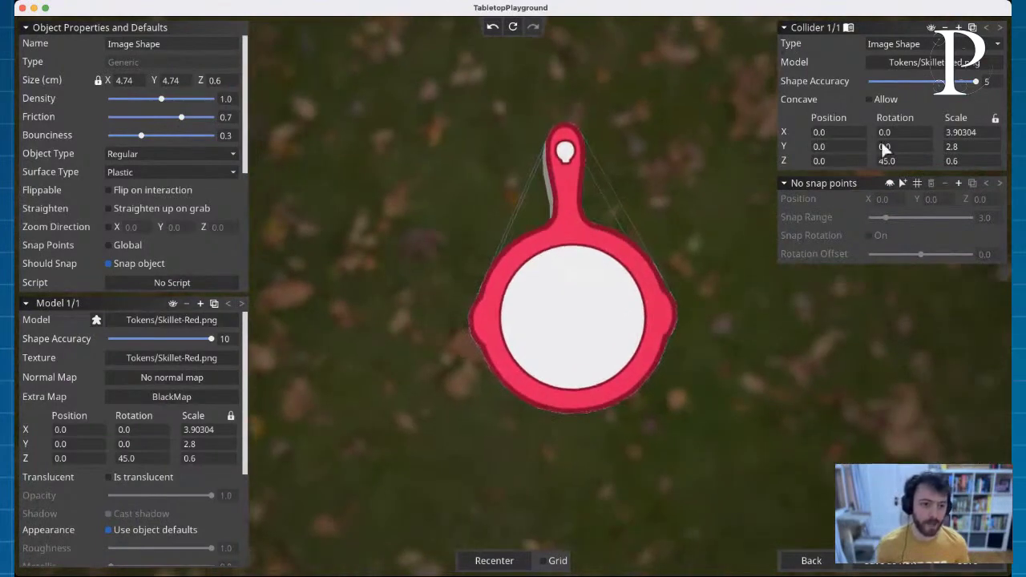
left_click(903, 182)
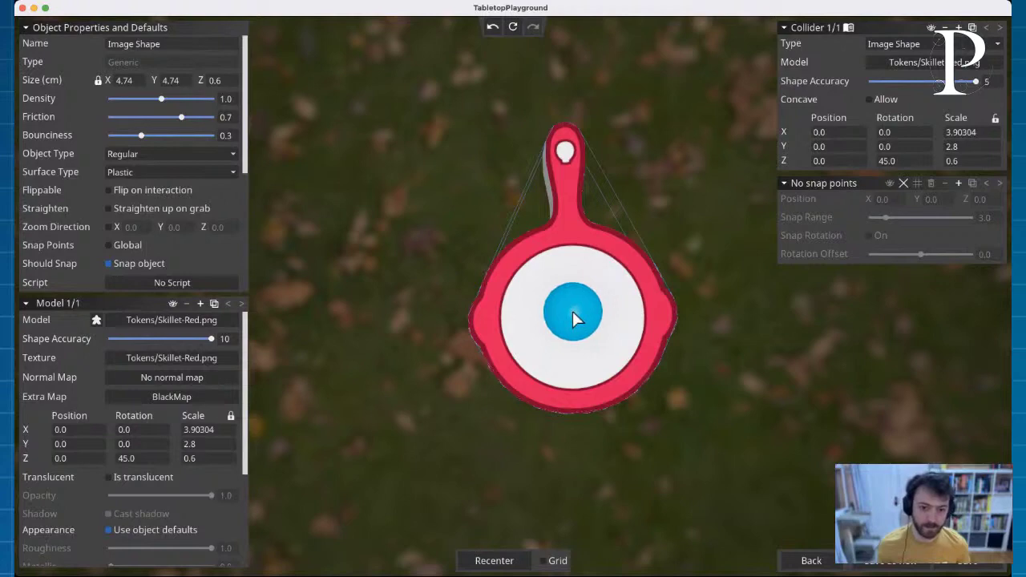
left_click(574, 319)
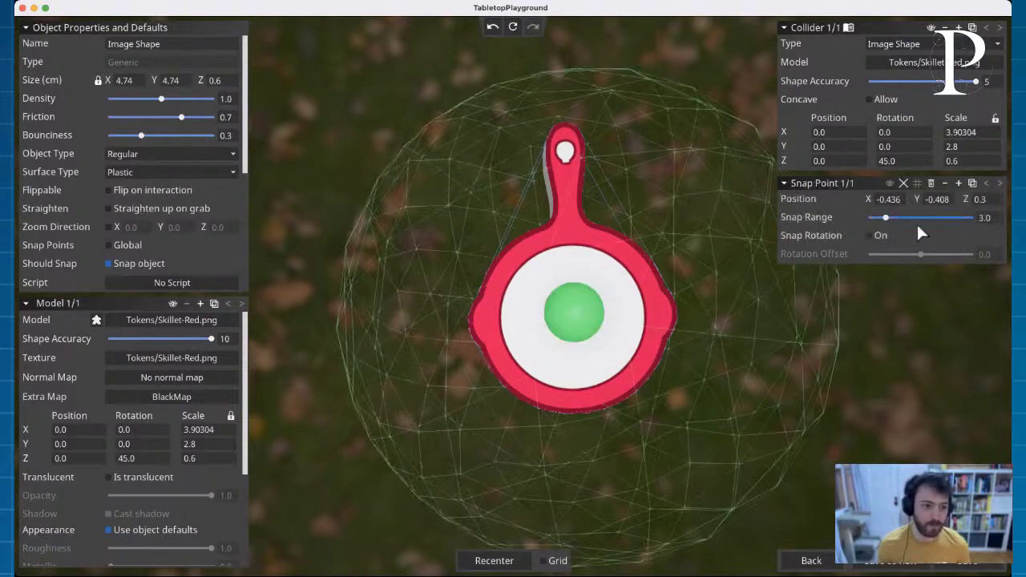
left_click_drag(885, 216, 878, 220)
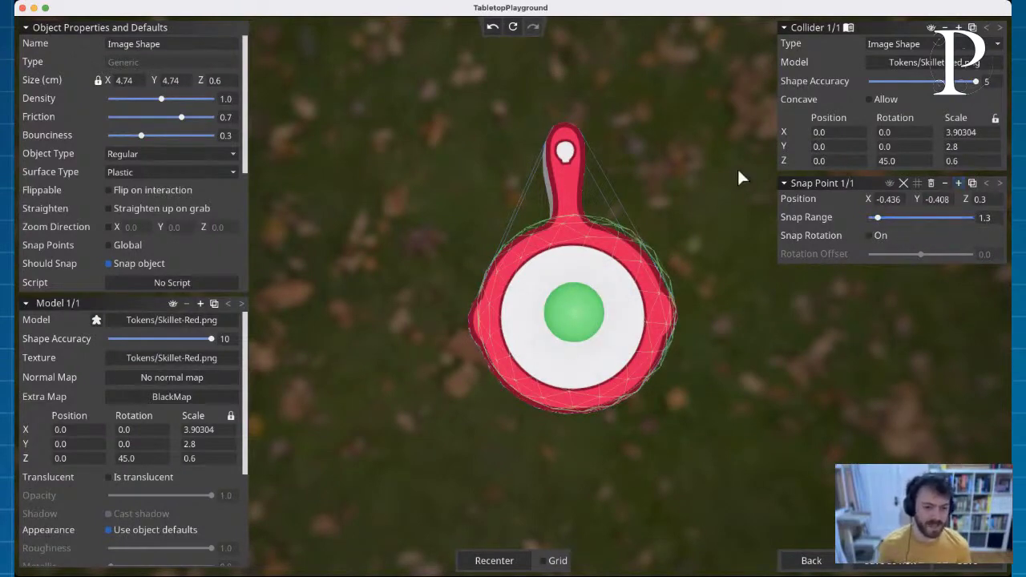
right_click_drag(697, 415, 698, 412)
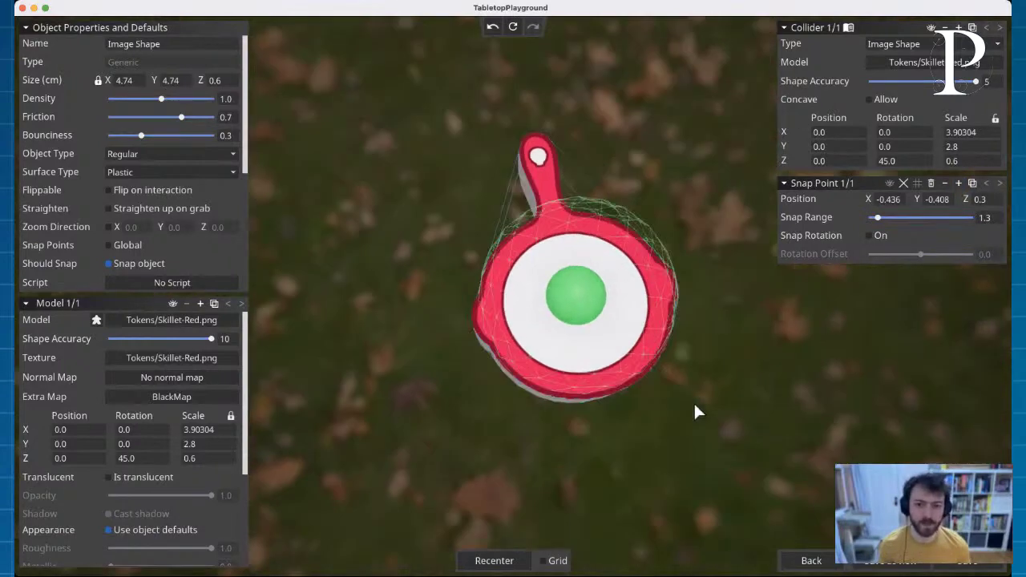
key("2")
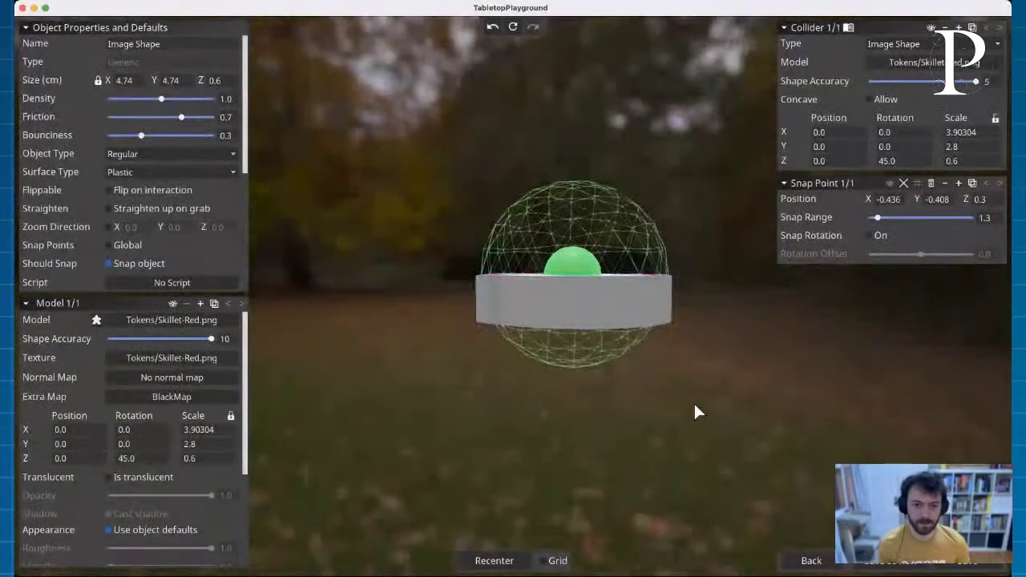
right_click_drag(696, 406, 696, 407)
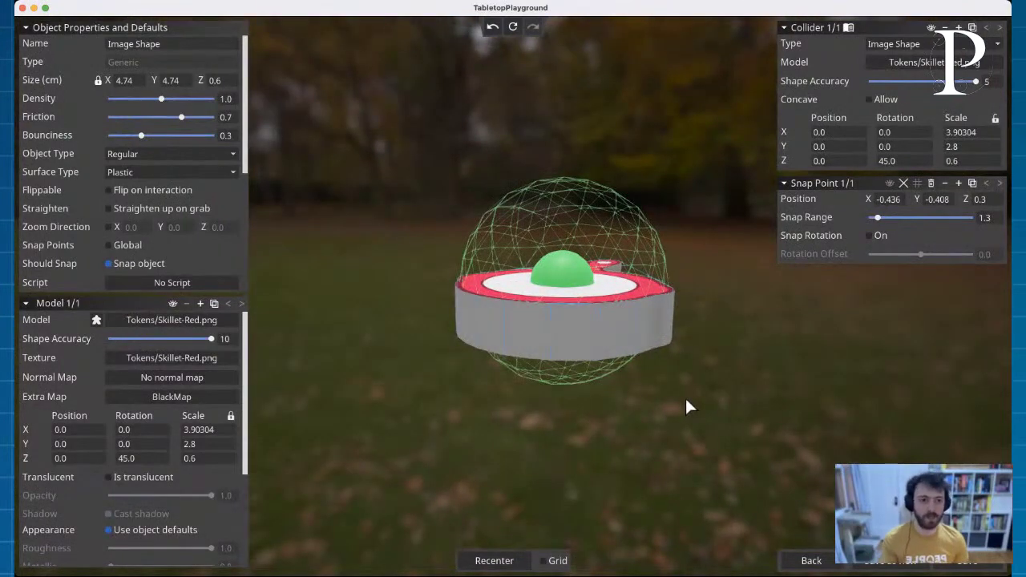
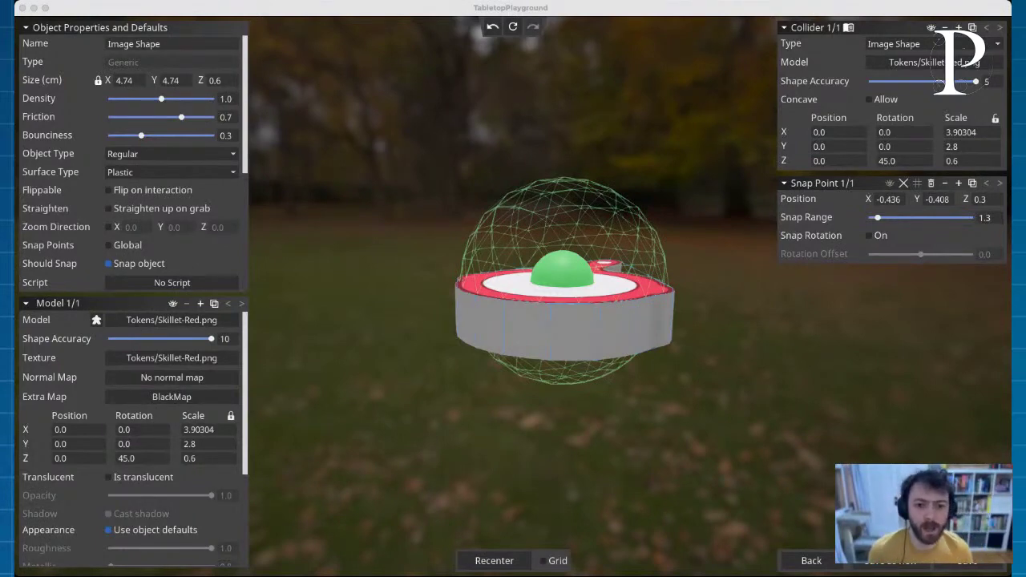
Step: Name the skillet object "Red - Skillet", save it, and return to the Demo Game object list
left_click(396, 123)
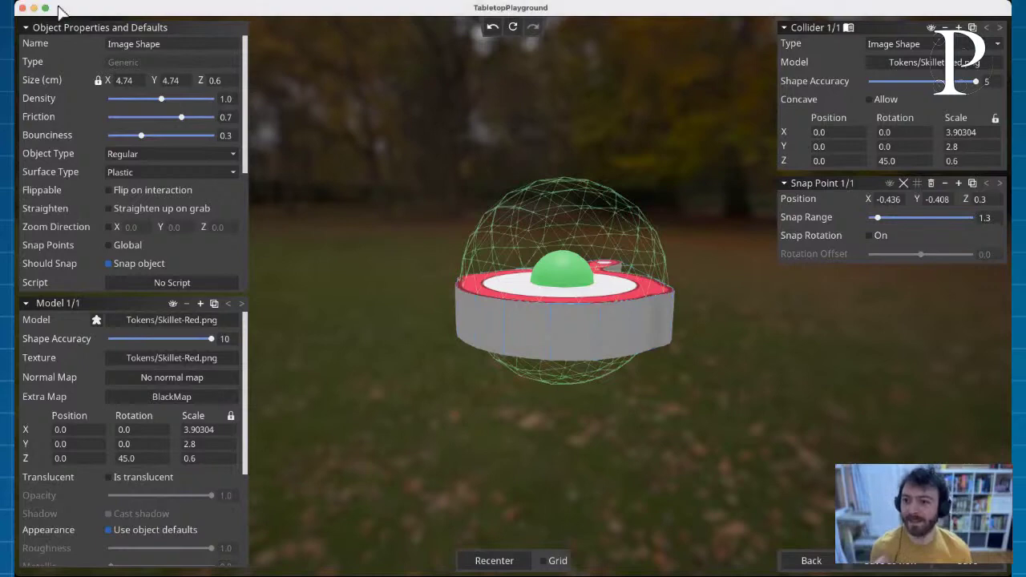
right_click_drag(440, 271, 414, 261)
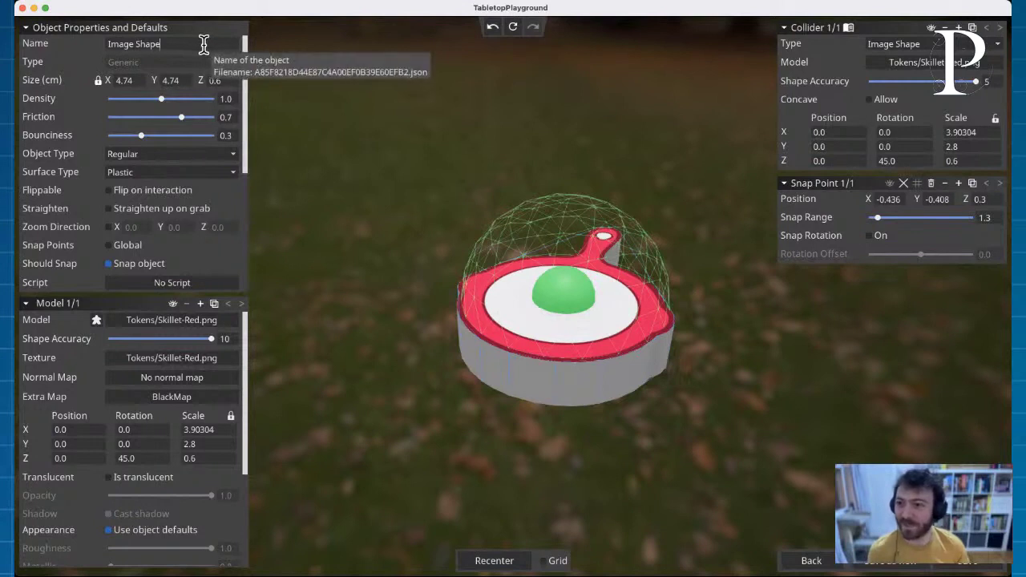
left_click_drag(201, 43, 92, 42)
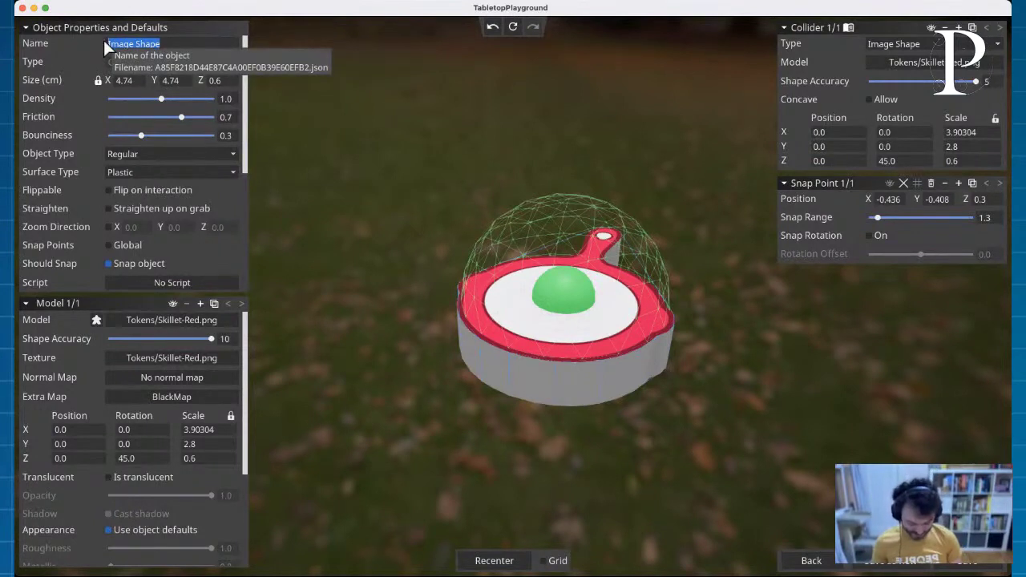
type("Red")
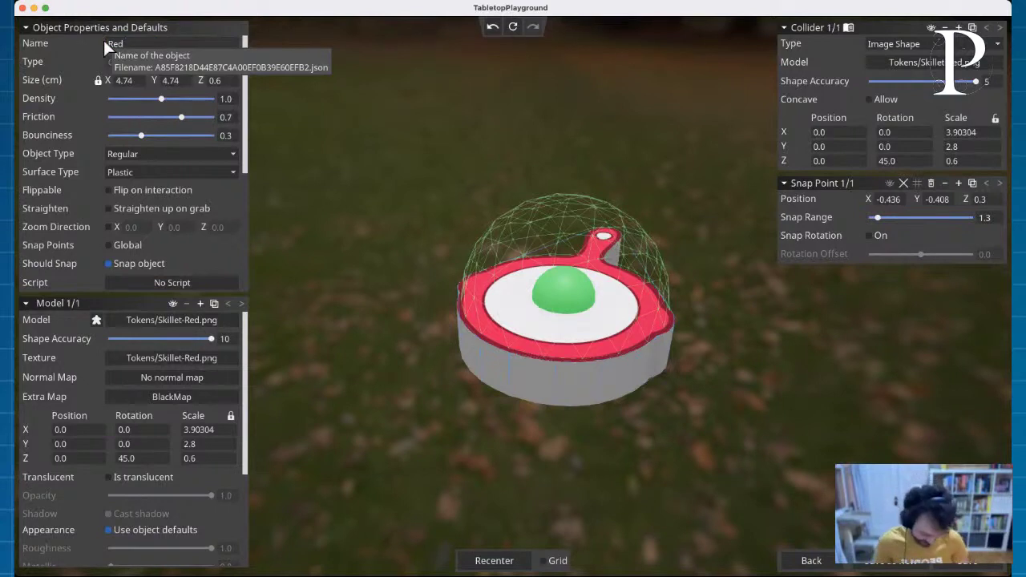
type(" - Skillet")
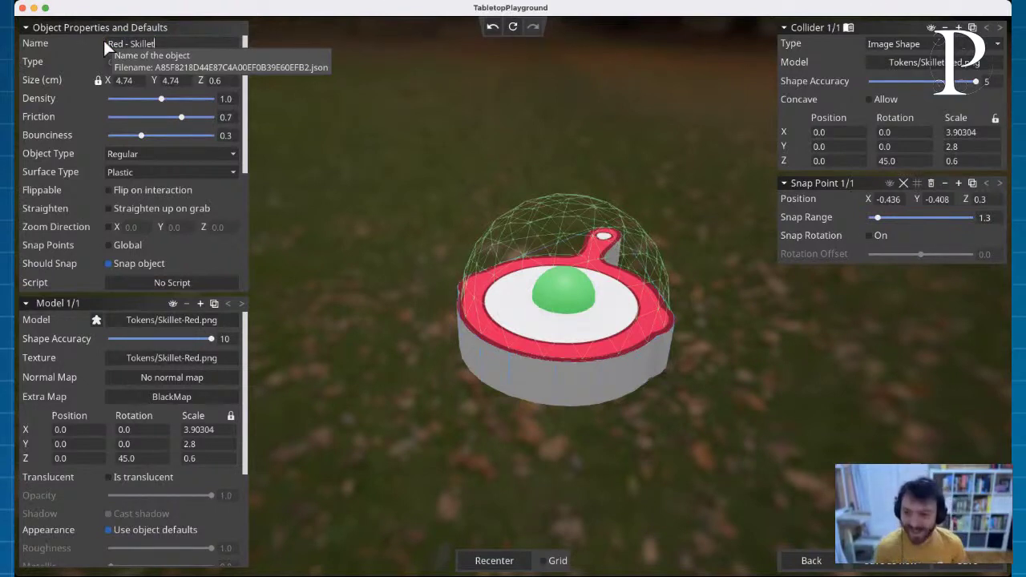
key("Return")
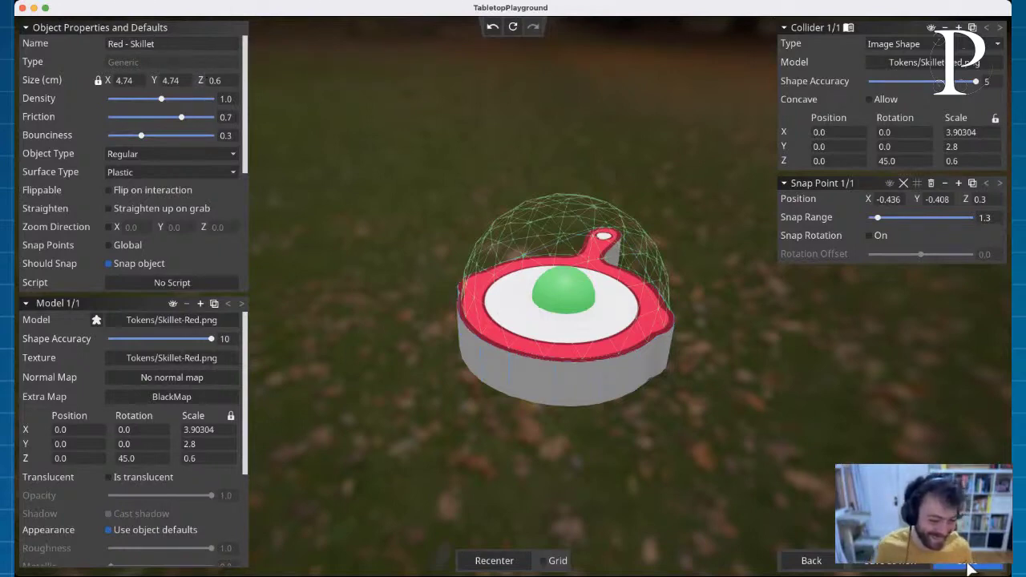
left_click(811, 561)
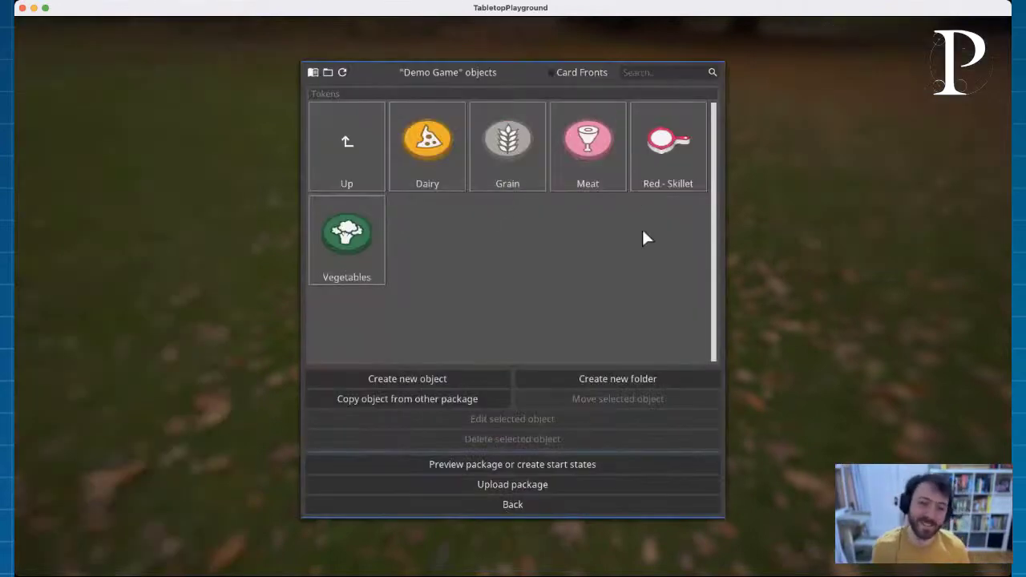
Step: Open the Red - Skillet object for editing and change its name to "Yellow - Skillet"
left_click(675, 148)
double_click(675, 145)
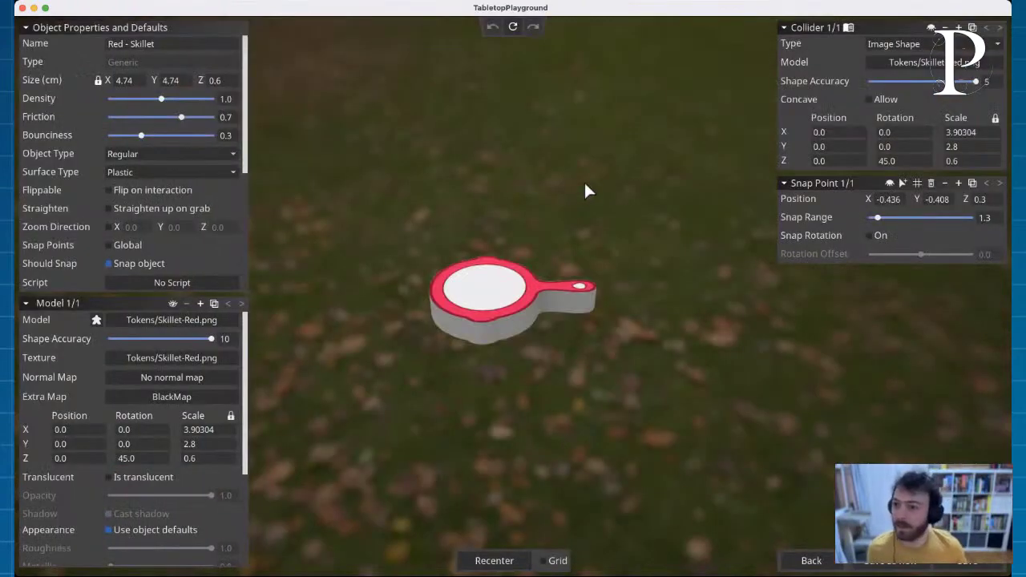
left_click(129, 43)
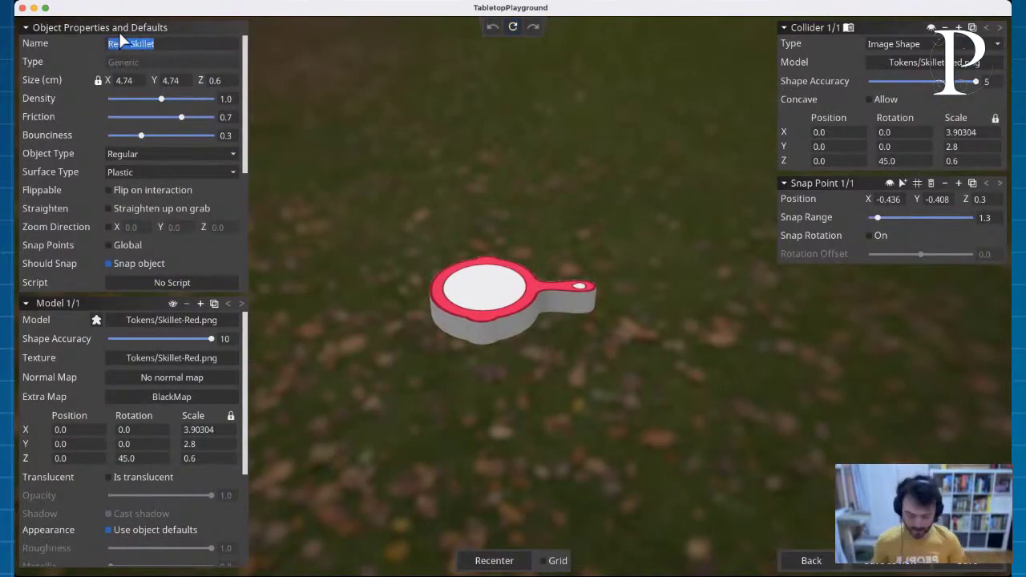
double_click(114, 44)
type("Y")
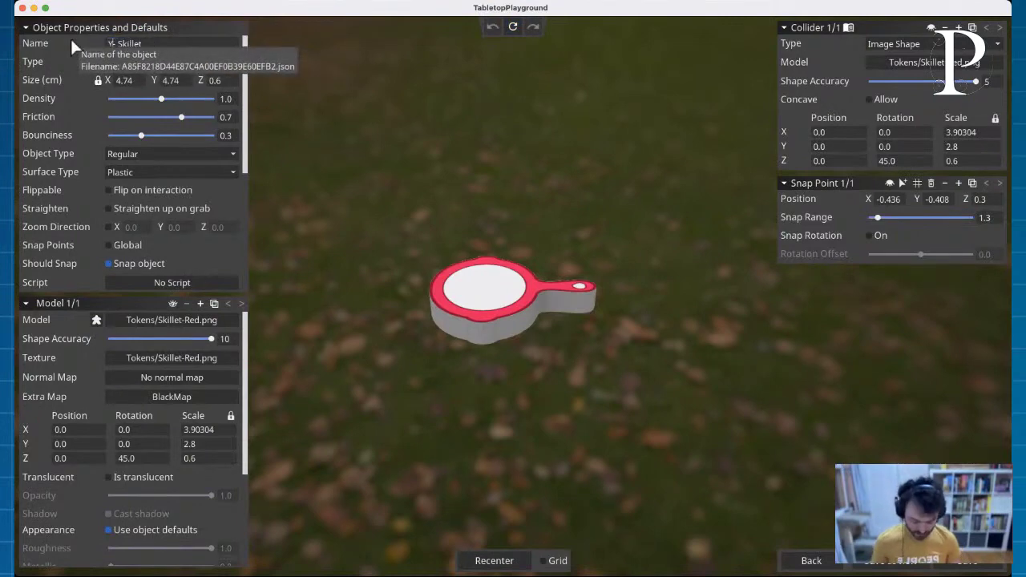
type("ellow")
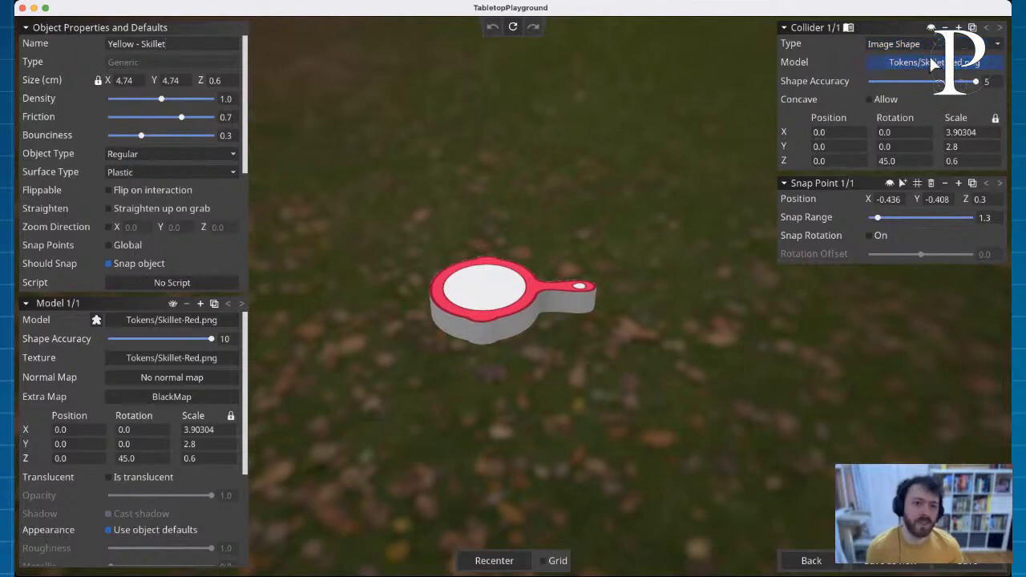
Step: Set both the model and the texture of the Yellow - Skillet object to Tokens/Skillet-Yellow.png
left_click(193, 321)
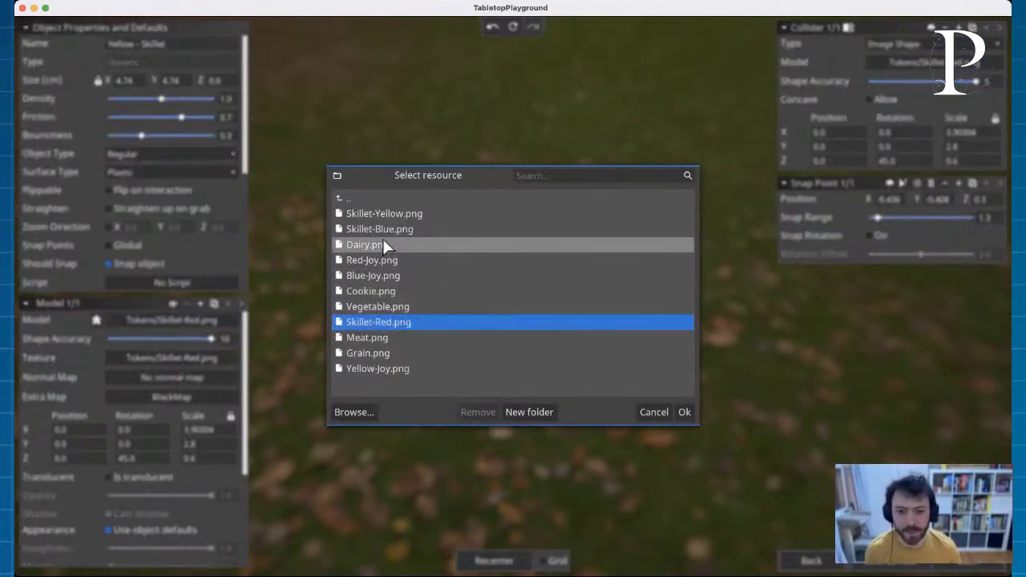
left_click(385, 213)
left_click(684, 413)
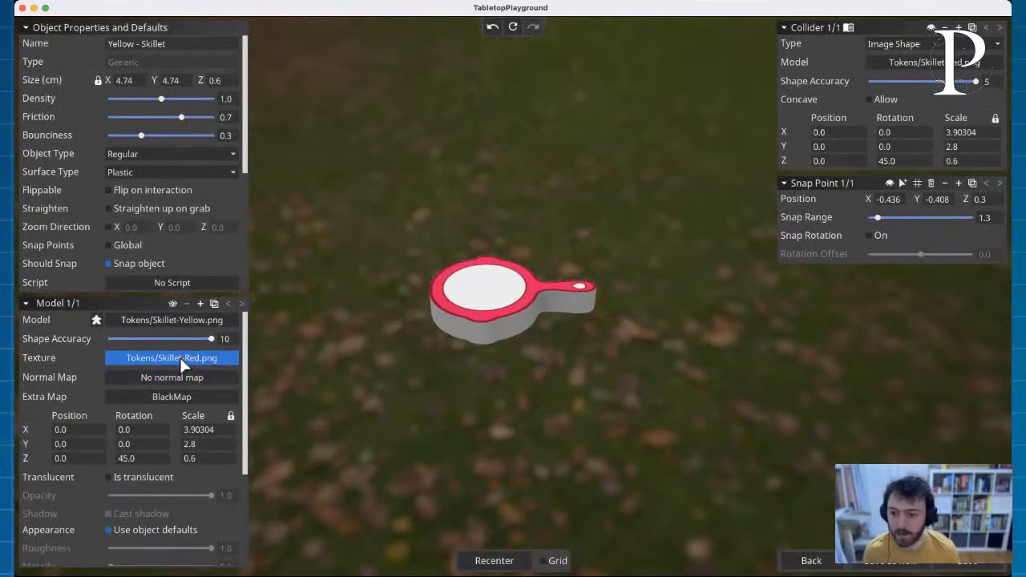
left_click(182, 365)
left_click(417, 213)
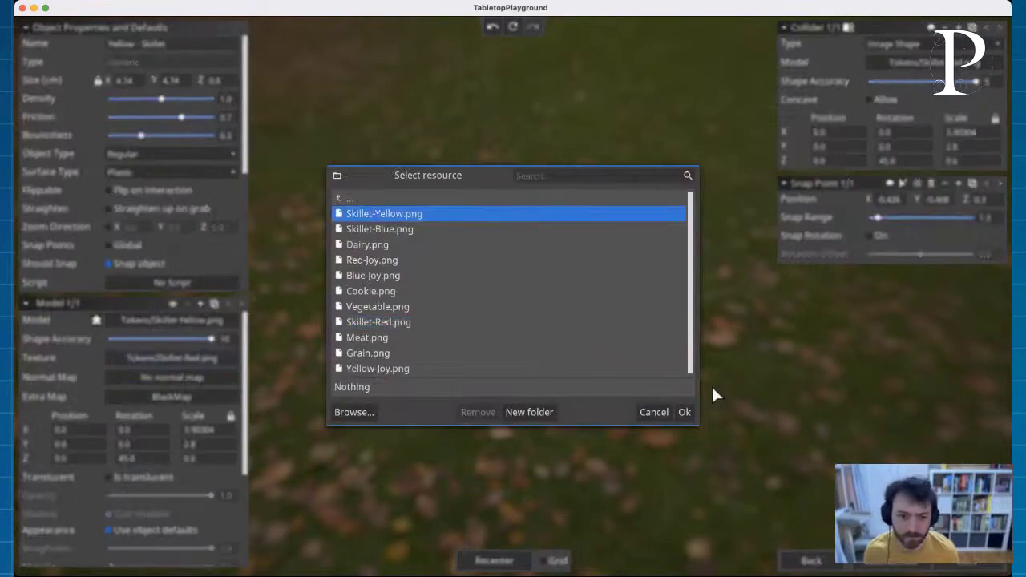
left_click(684, 412)
right_click_drag(428, 294, 425, 241)
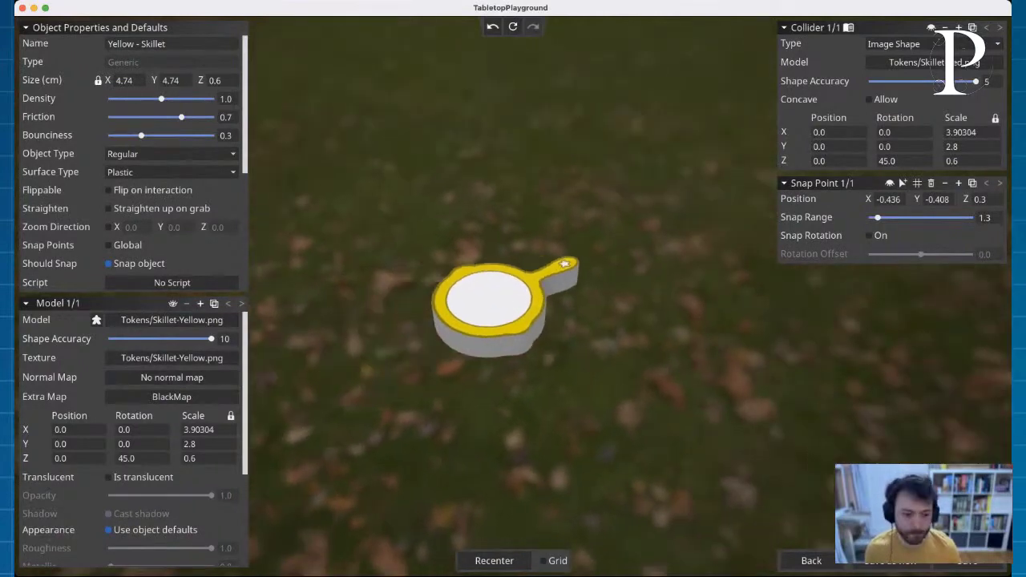
Step: Save the Yellow - Skillet as a new object and open it from the object list for editing
left_click(904, 567)
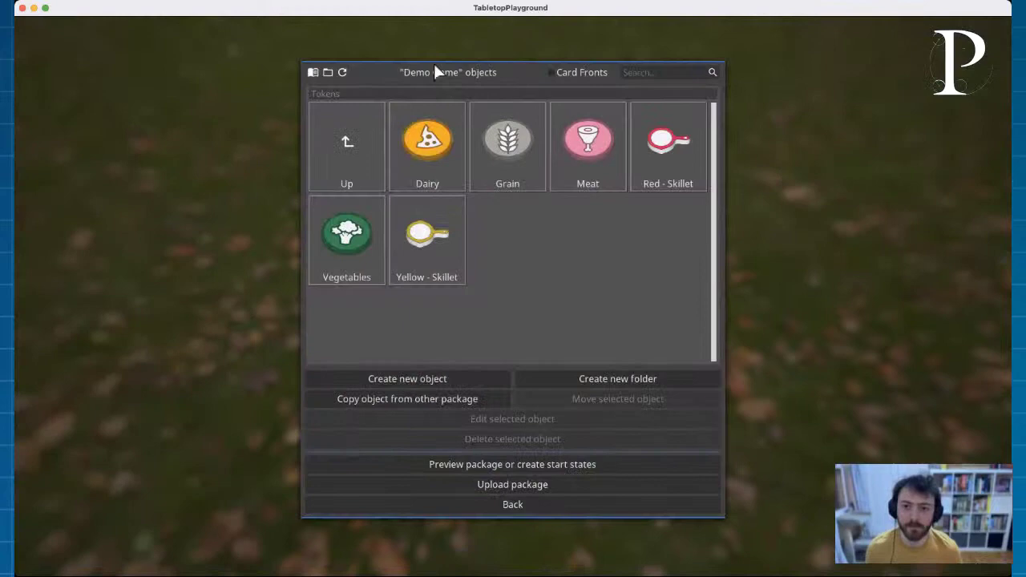
left_click(421, 253)
double_click(421, 254)
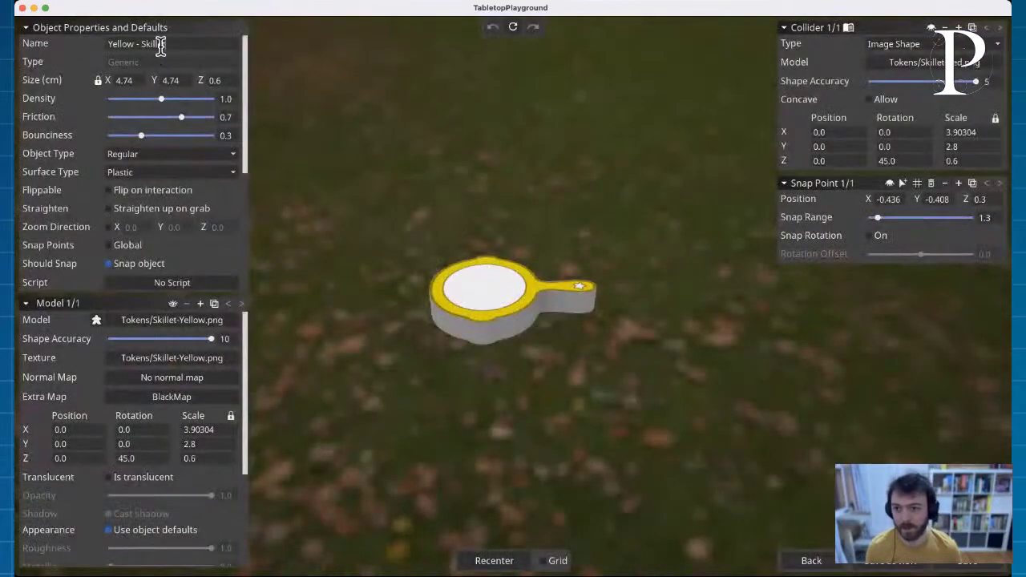
Step: Rename the skillet object to "Blue - Skillet" and set its model to Tokens/Skillet-Blue.png
double_click(128, 44)
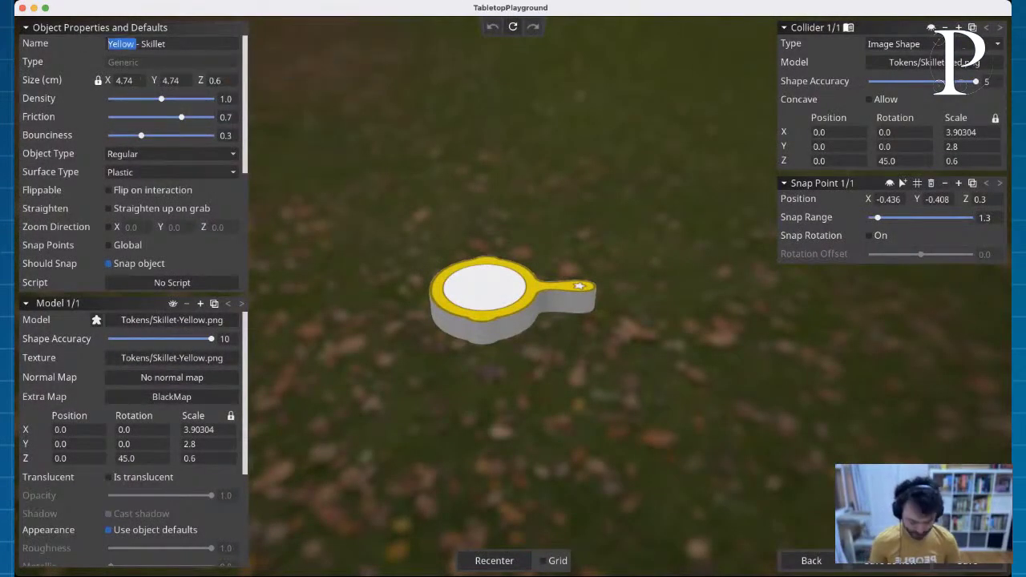
type("Blue")
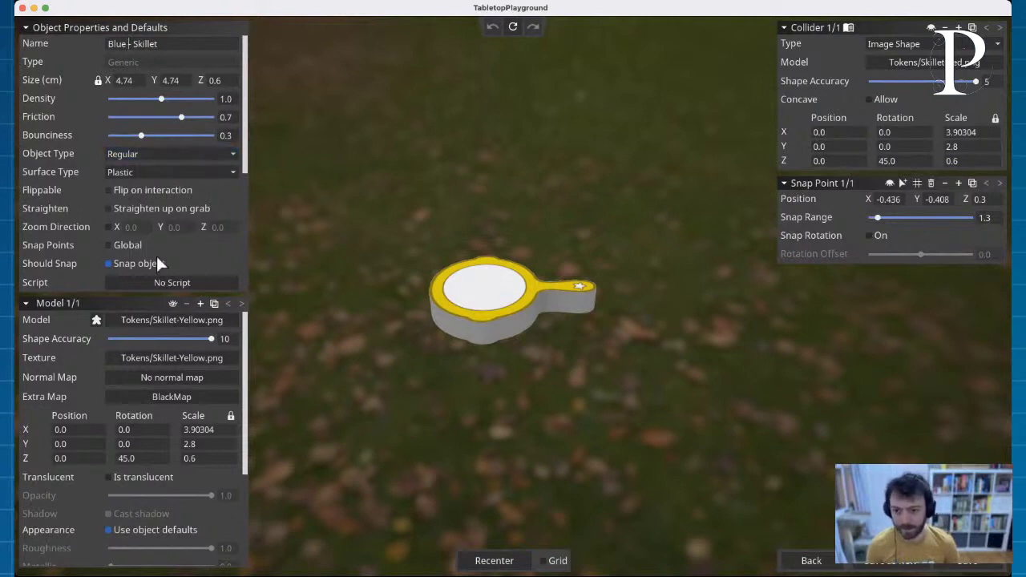
left_click(163, 317)
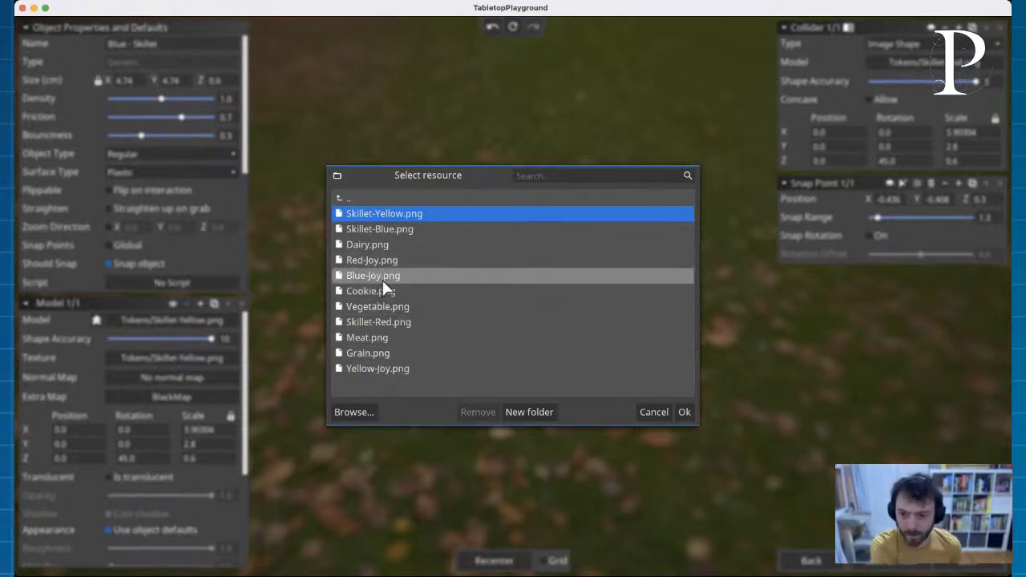
left_click(393, 229)
left_click(685, 412)
Step: Set the Blue - Skillet's texture to Tokens/Skillet-Blue.png and save it as a new object, returning to the object list
left_click(185, 353)
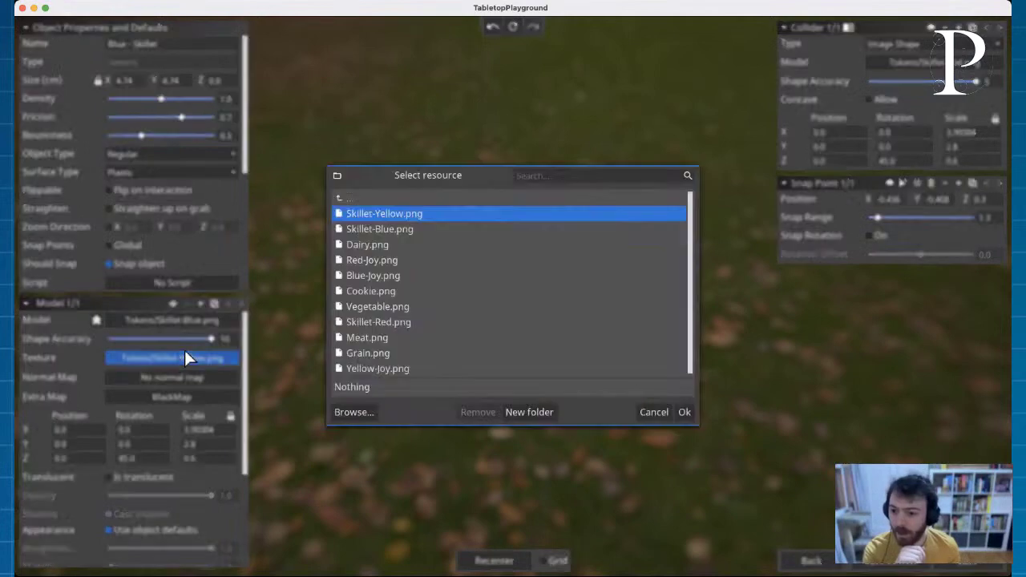
left_click(409, 229)
left_click(684, 412)
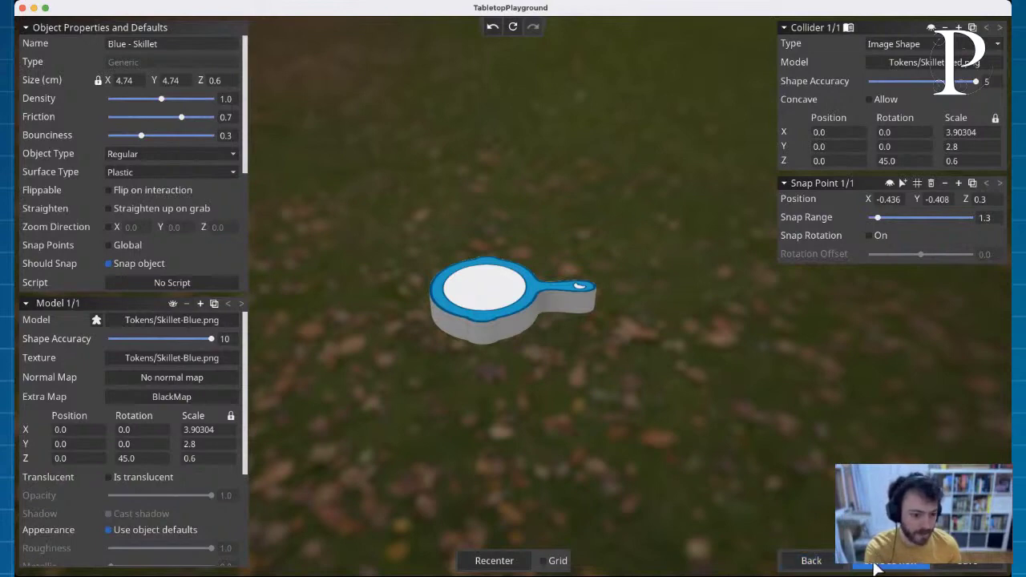
left_click(832, 563)
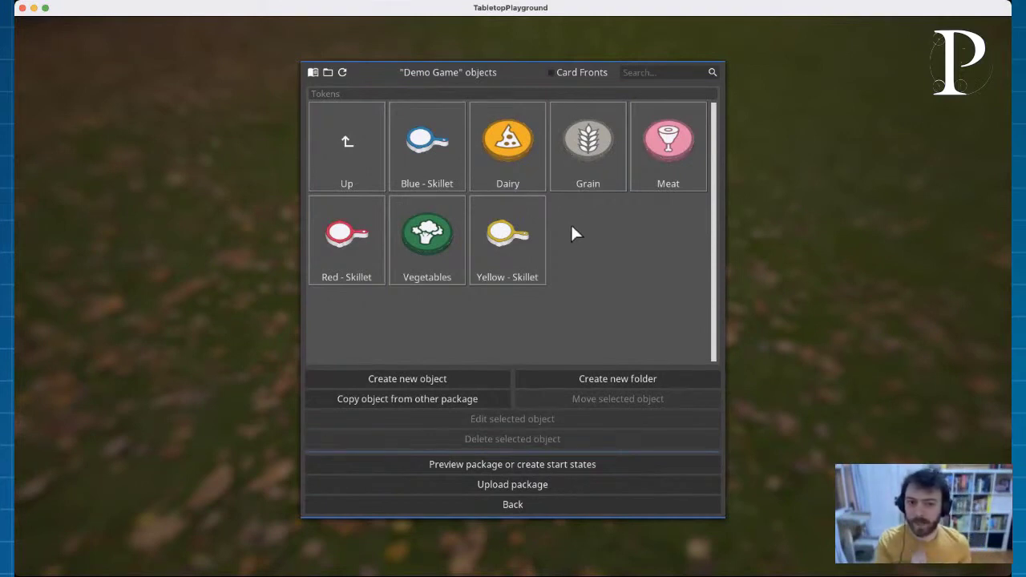
Step: Create a new folder named "Planners" at the top level of the Demo Game objects
left_click(343, 144)
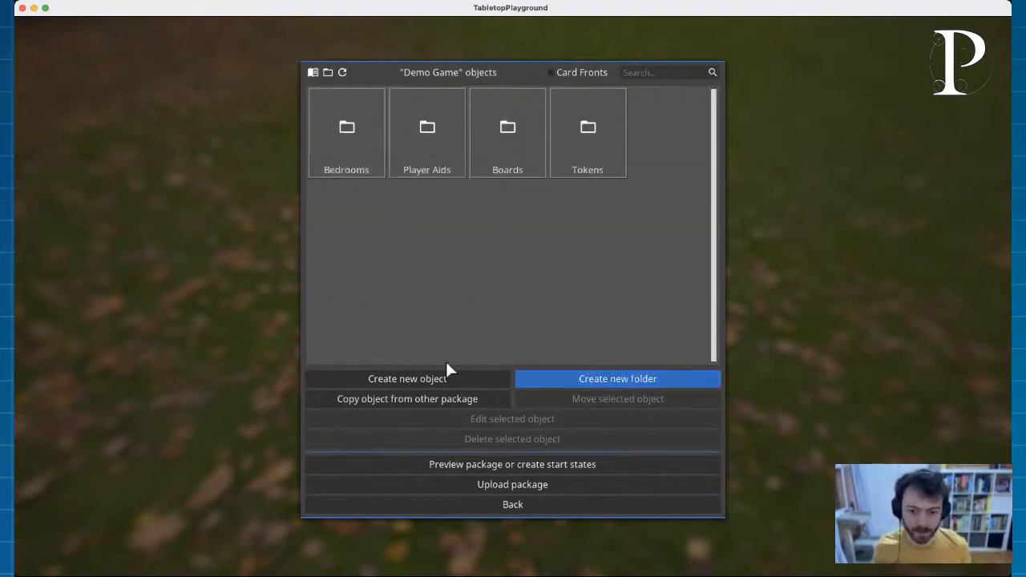
left_click(603, 379)
left_click(530, 288)
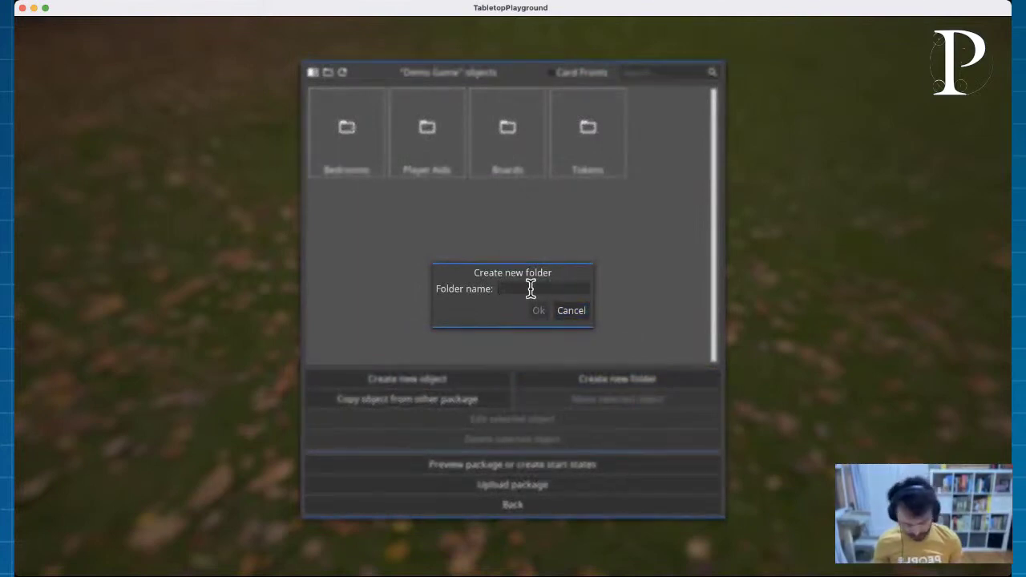
type("P")
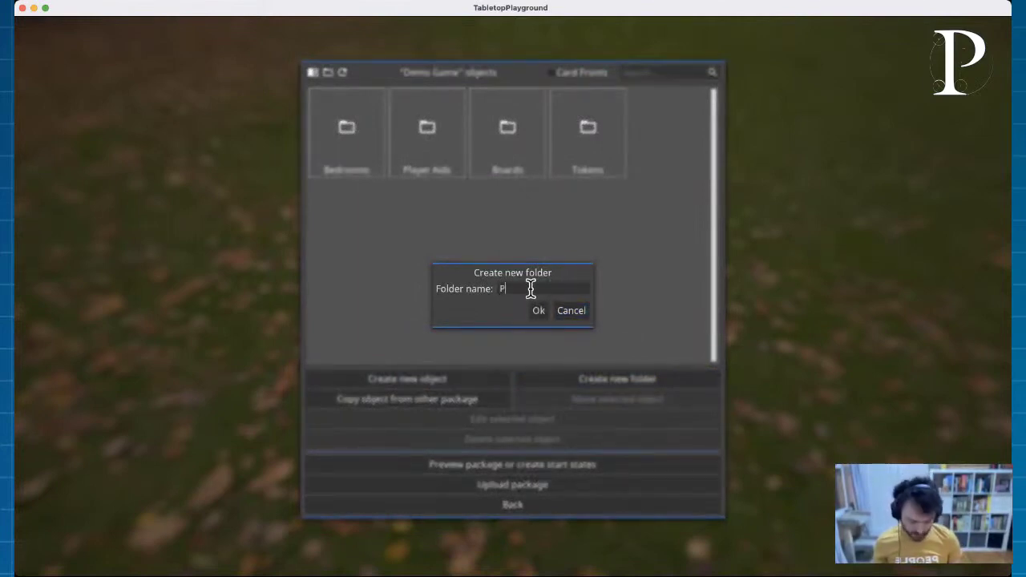
type("lanners")
left_click(535, 313)
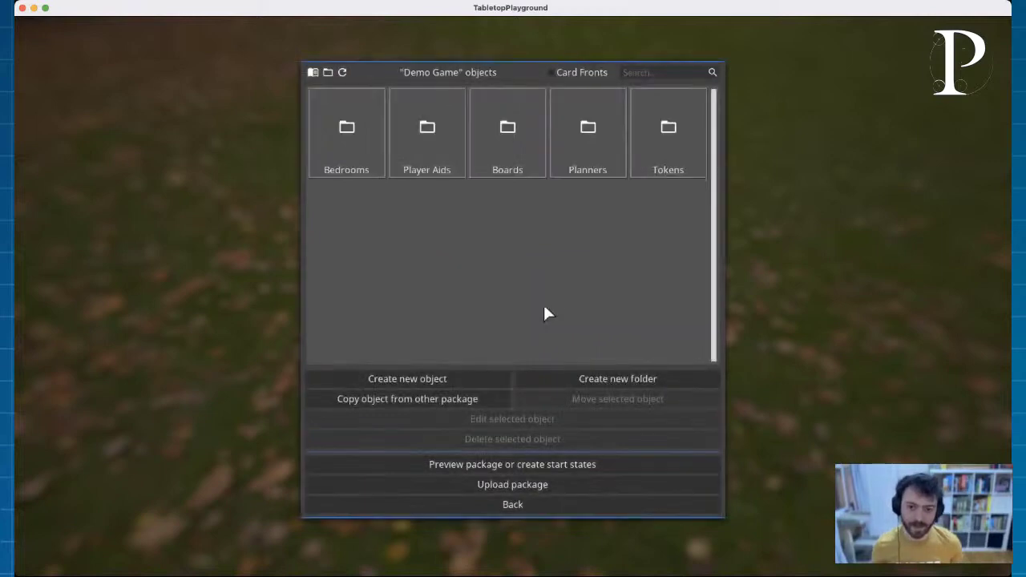
Step: Inside the Planners folder, create a Tile / Token object using Planners/Red-Planner.png as its texture
double_click(595, 160)
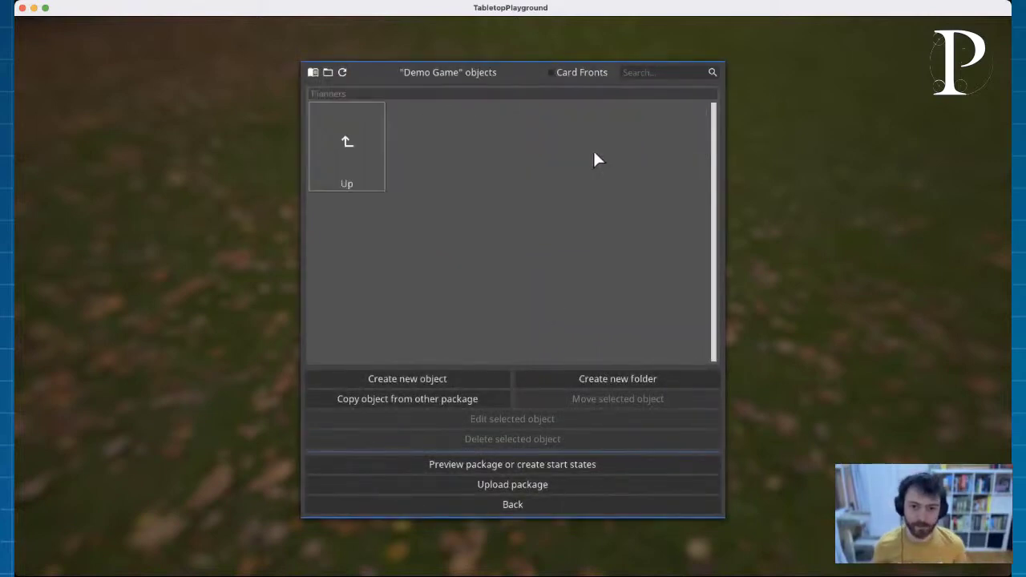
left_click(421, 378)
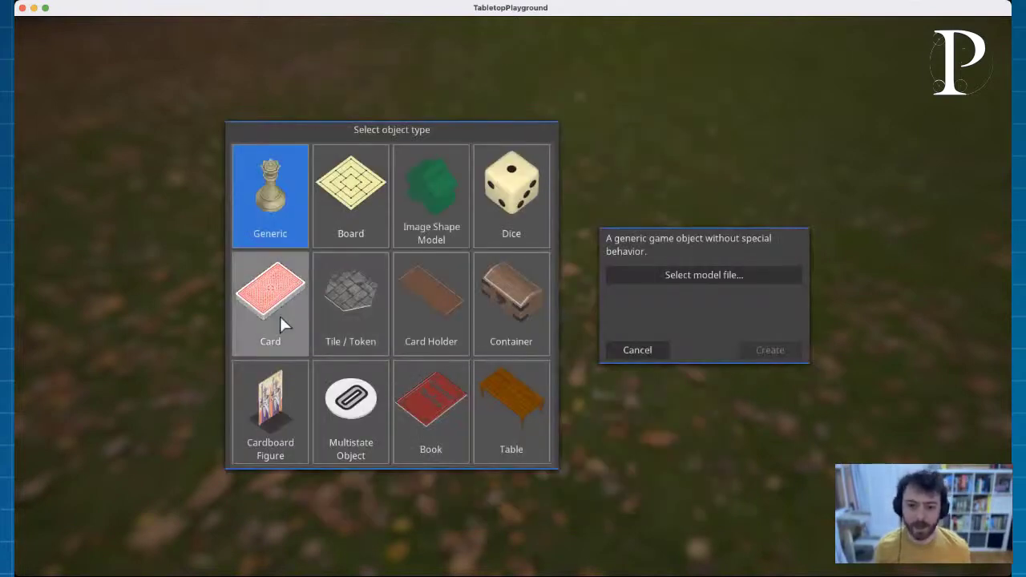
left_click(354, 307)
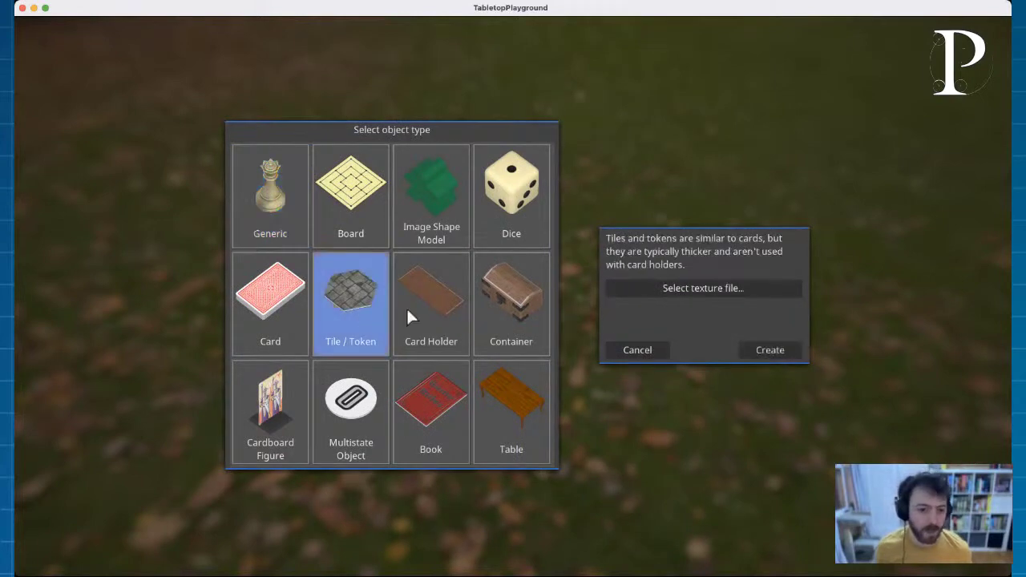
left_click(700, 290)
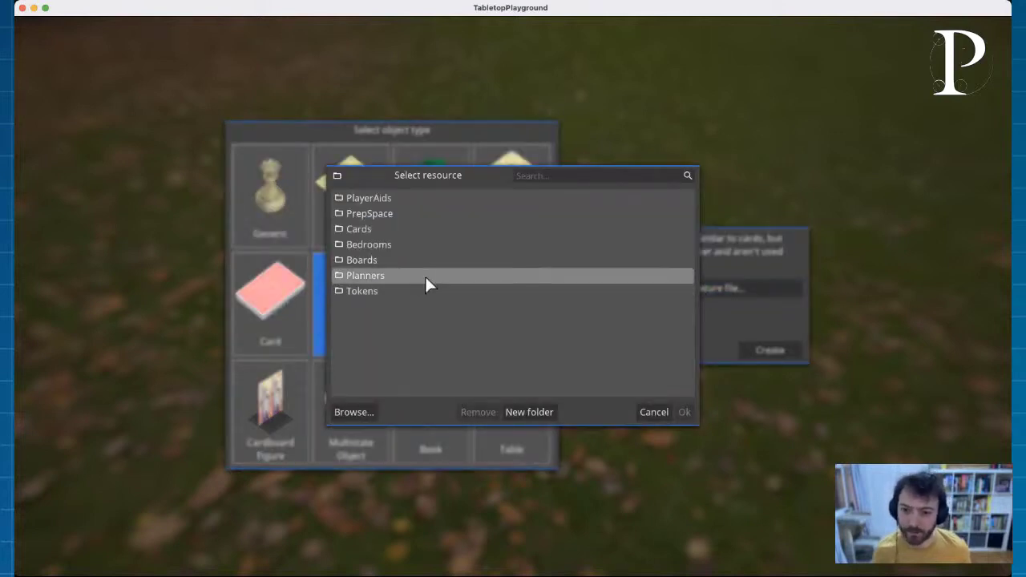
double_click(384, 275)
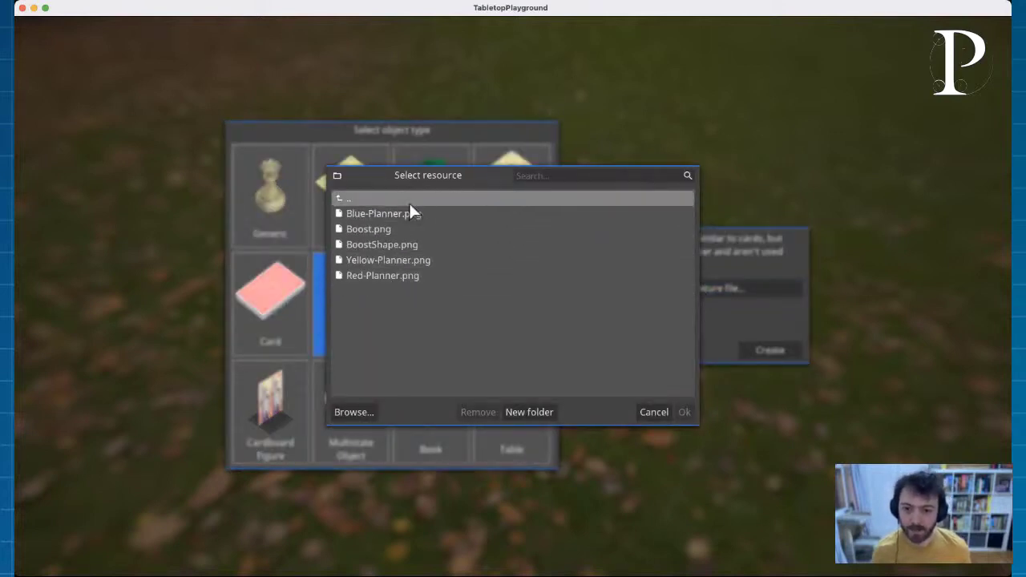
left_click(395, 277)
left_click(685, 412)
left_click(782, 349)
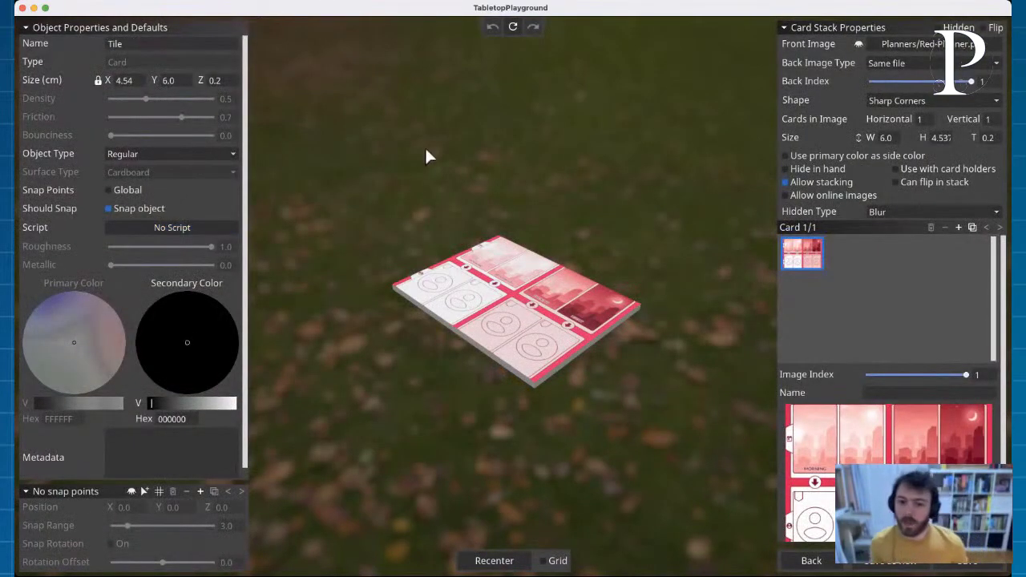
Step: With size proportions unlocked, set the planner tile's size to X 19.69 cm and Y 26.04 cm, and disallow stacking
right_click_drag(426, 156, 399, 176)
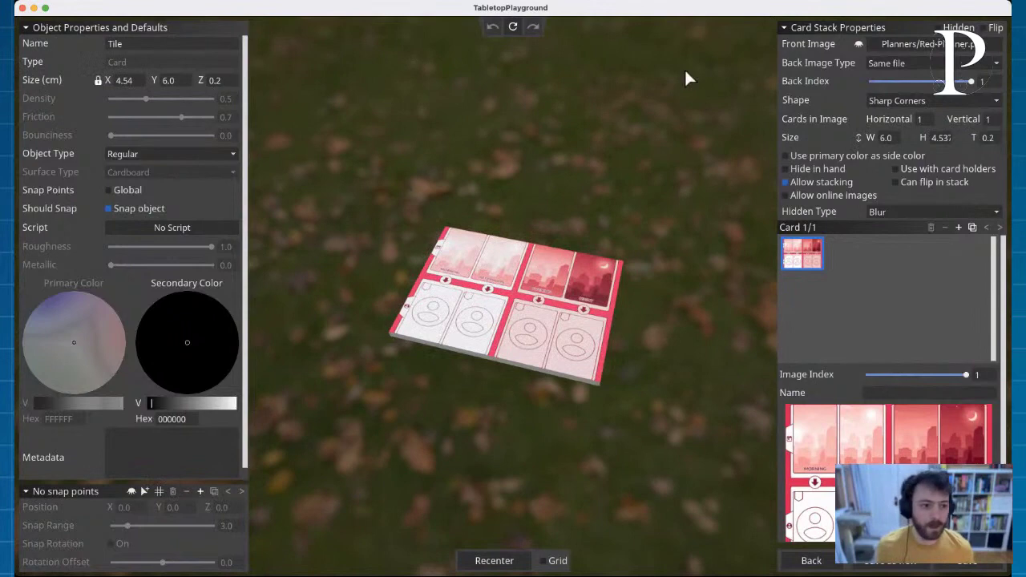
left_click_drag(117, 81, 134, 79)
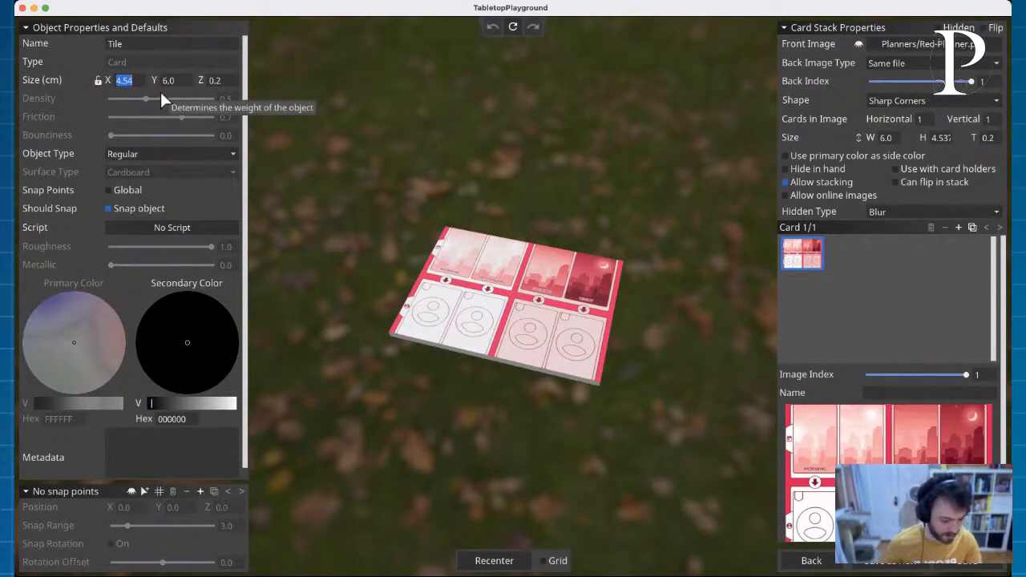
type("19.69")
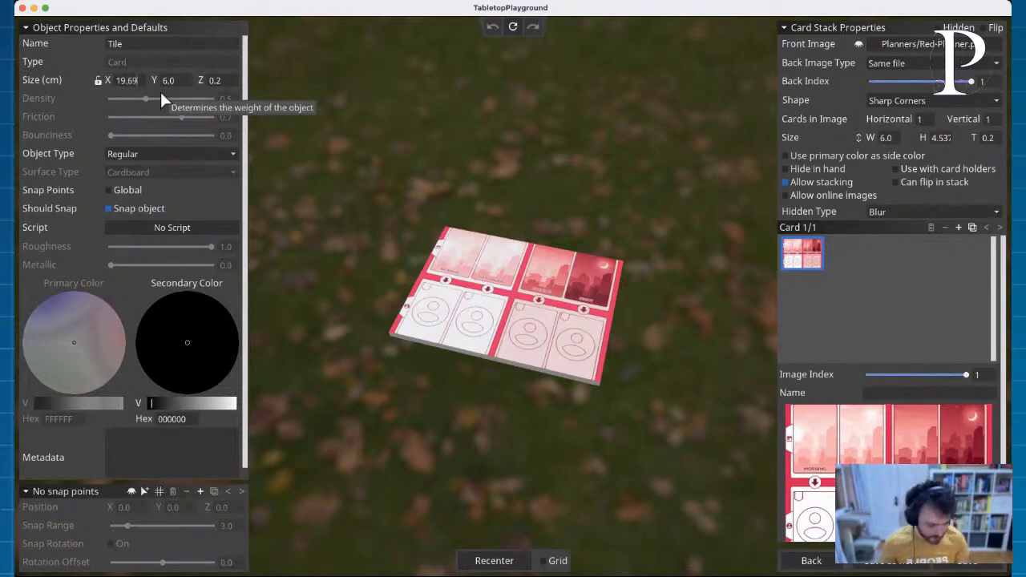
key("Tab")
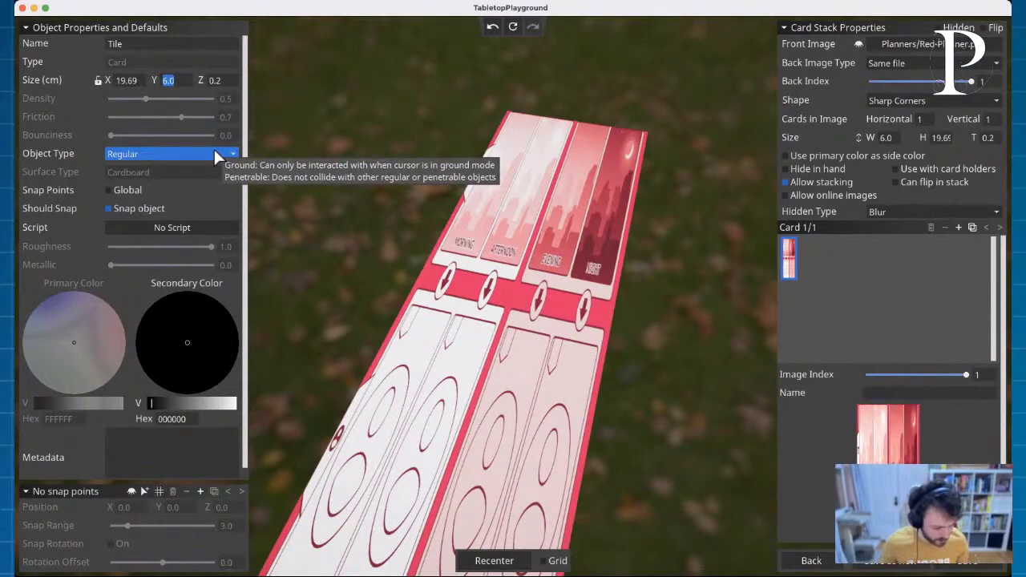
type("26")
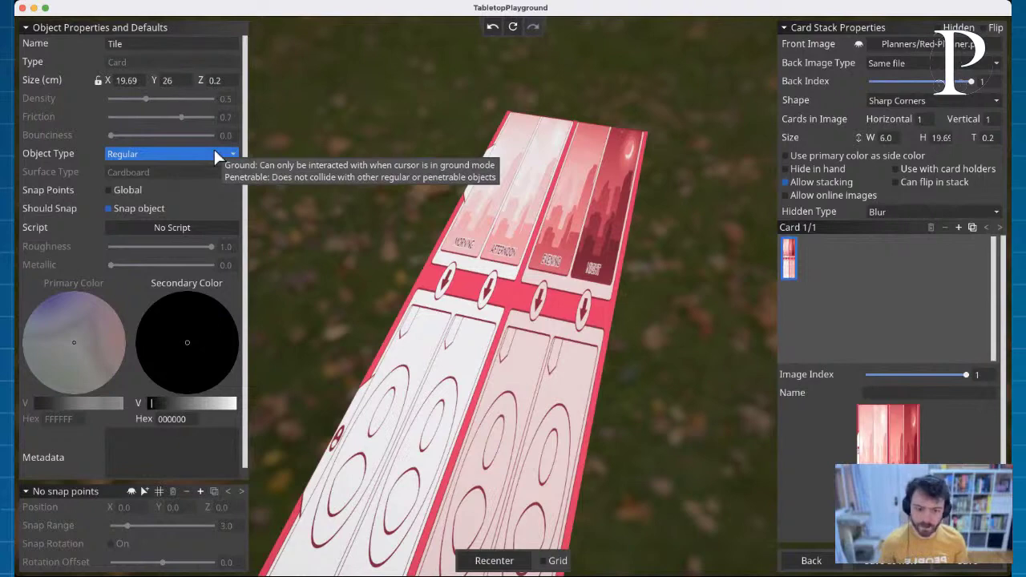
type(".04")
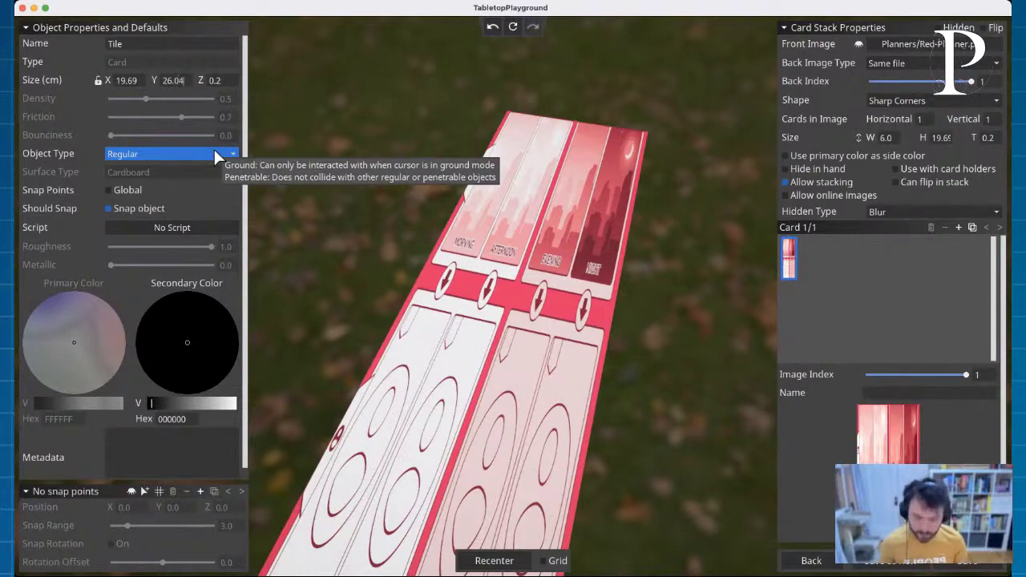
key("Return")
scroll(577, 394, "down", 5)
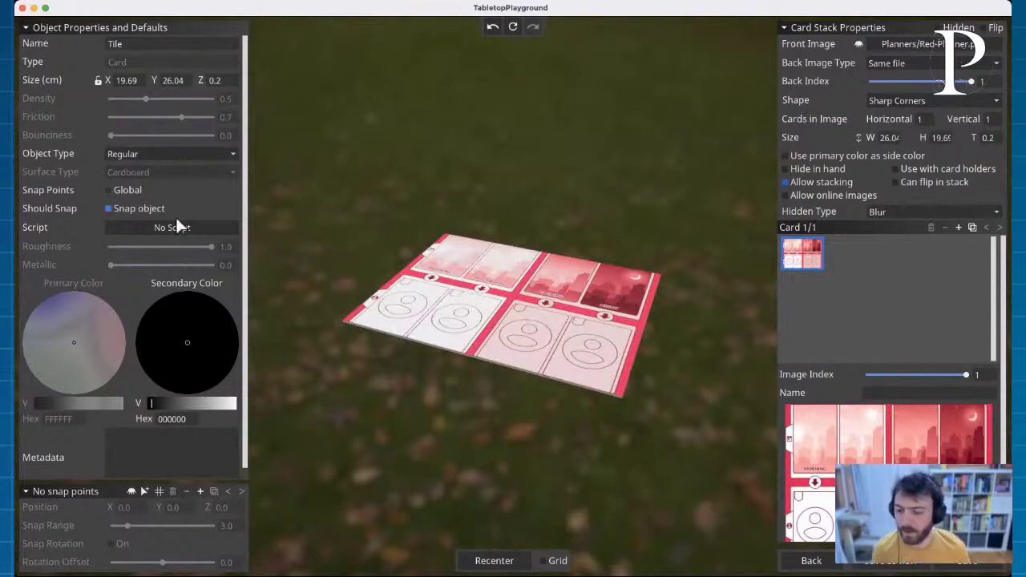
scroll(385, 402, "up", 2)
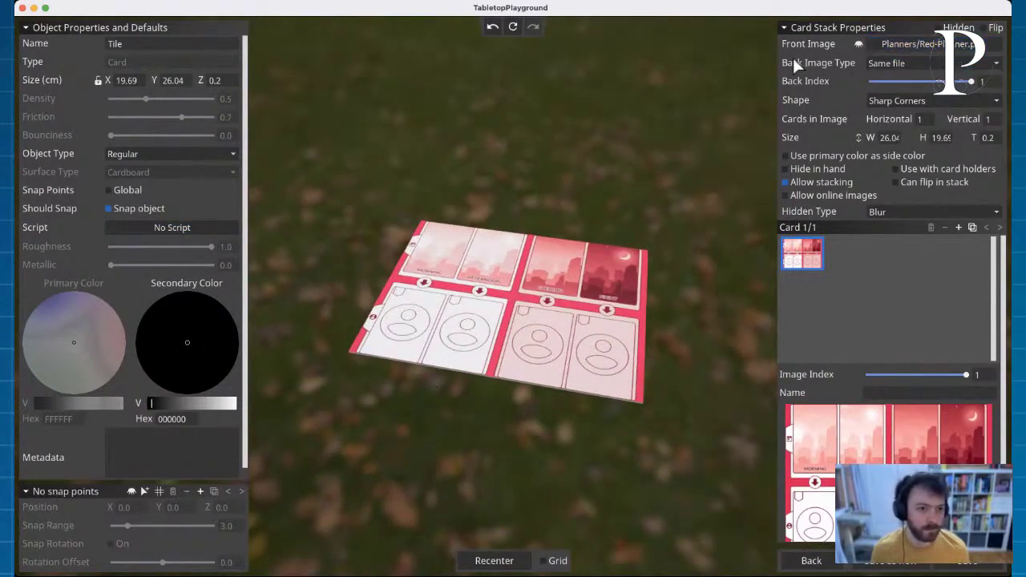
left_click(786, 182)
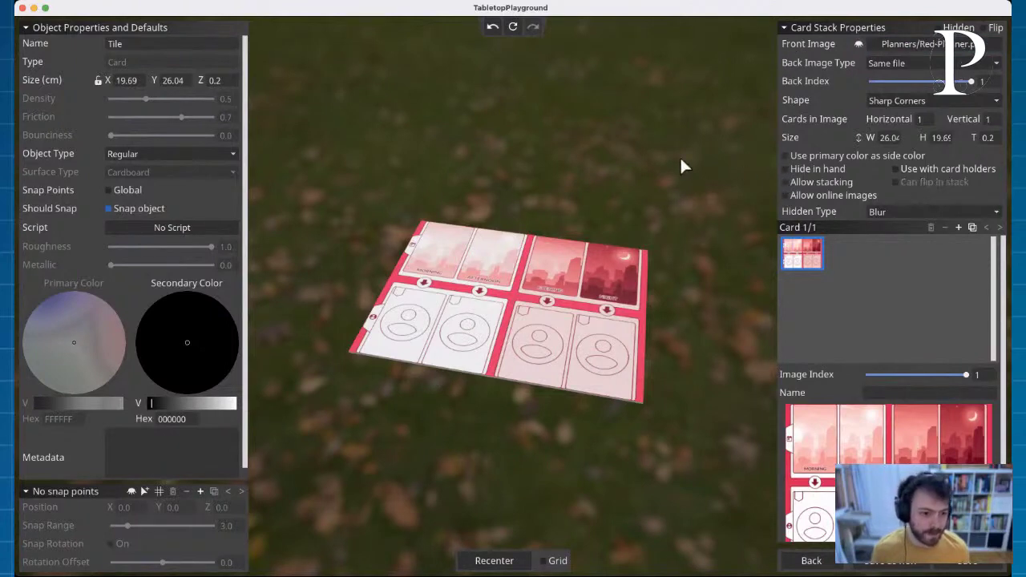
Step: Place snap points centred on the Morning, Afternoon, Evening and Night panels at about X 5.5, and enable snap rotation on the Night one
scroll(557, 163, "up", 3)
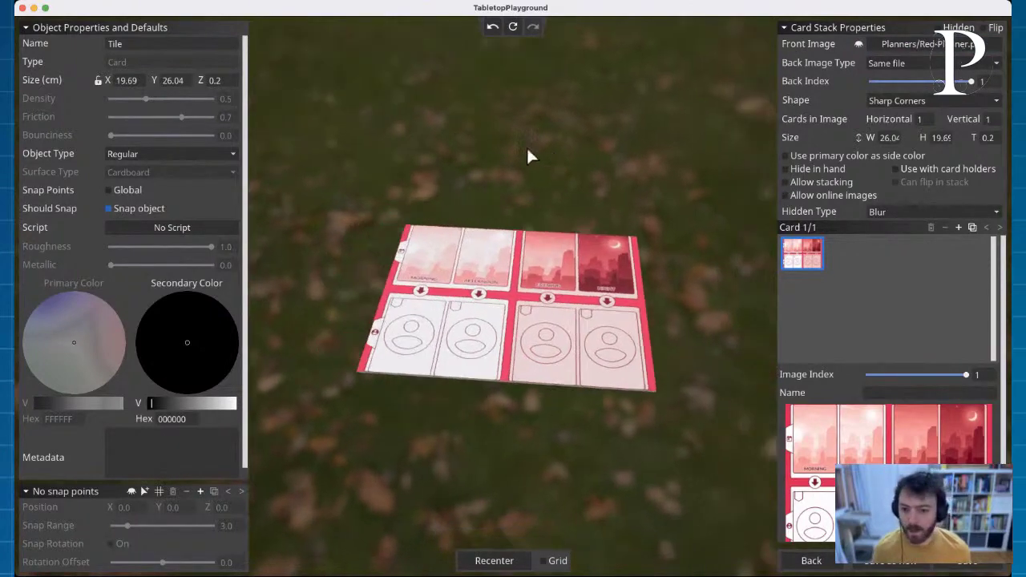
scroll(519, 150, "up", 3)
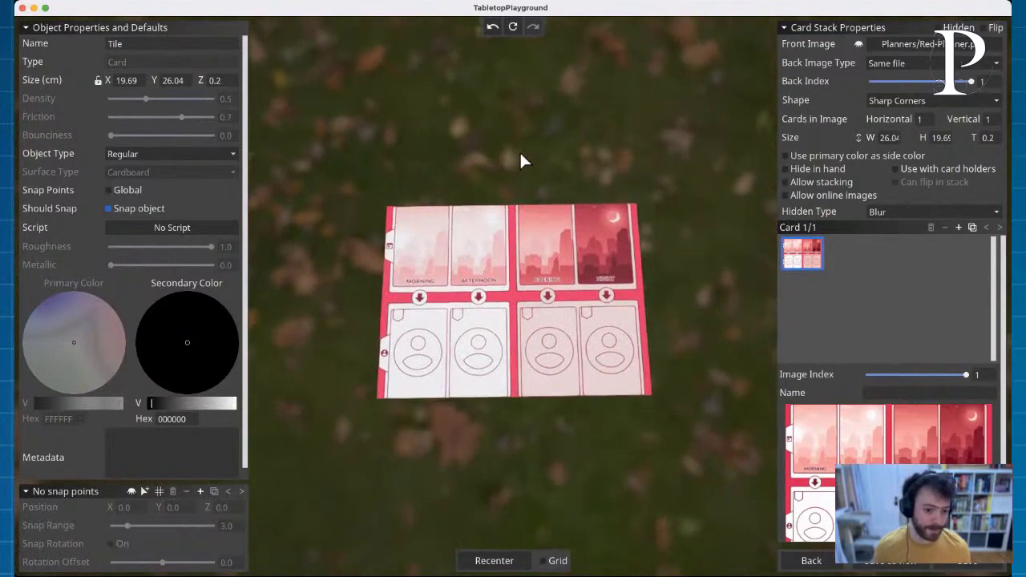
left_click(145, 492)
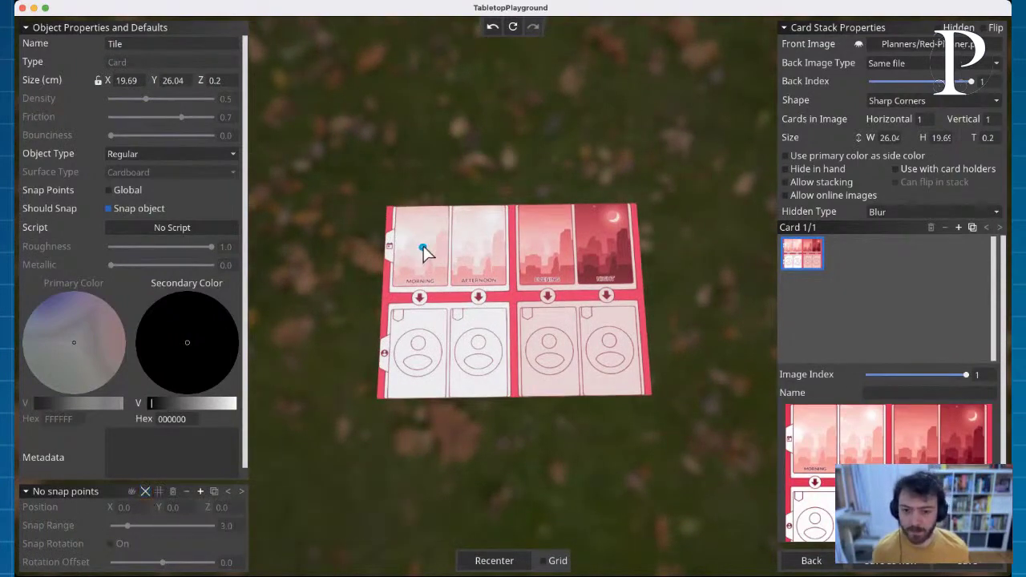
scroll(423, 251, "up", 2)
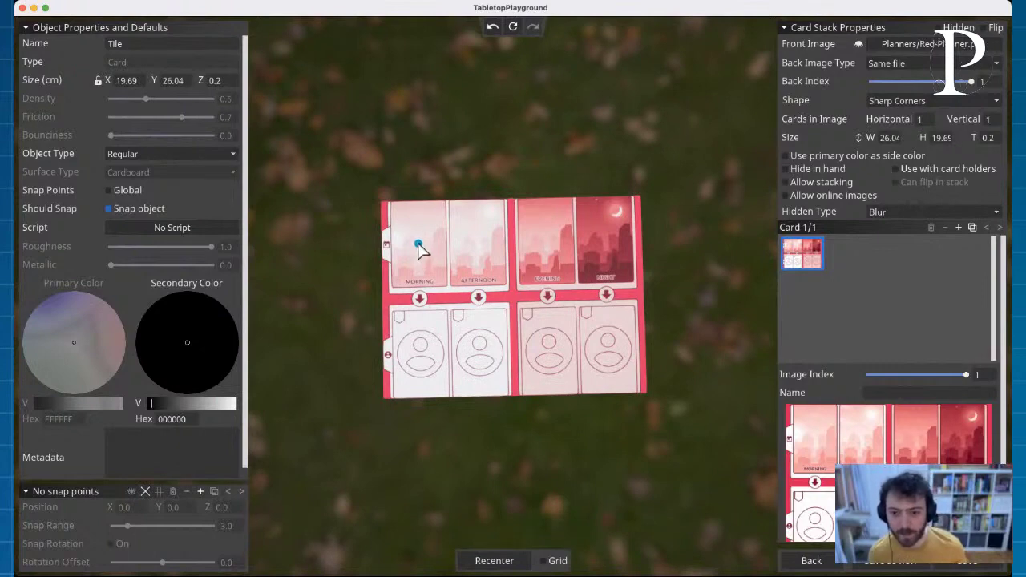
left_click(419, 244)
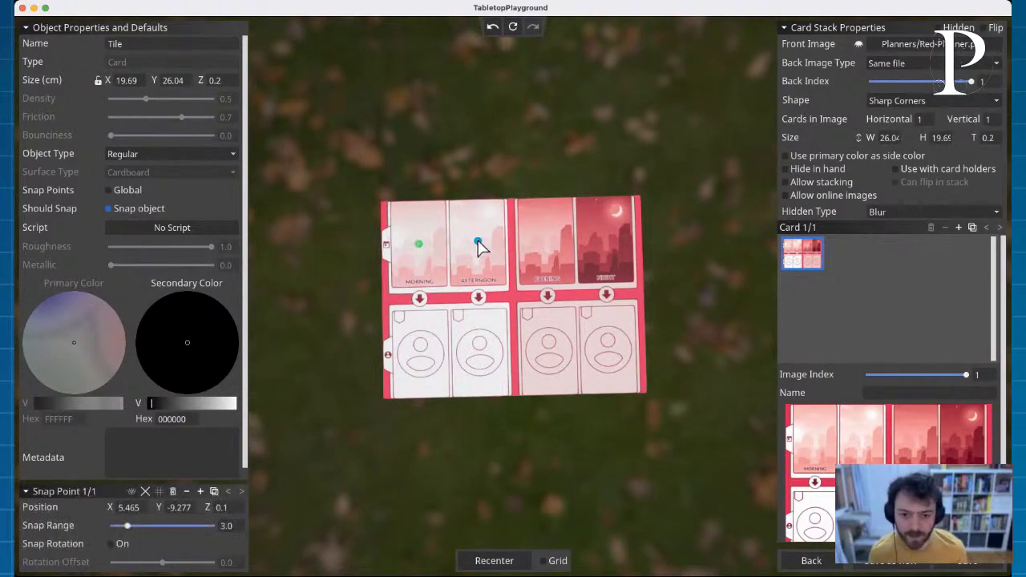
left_click(478, 243)
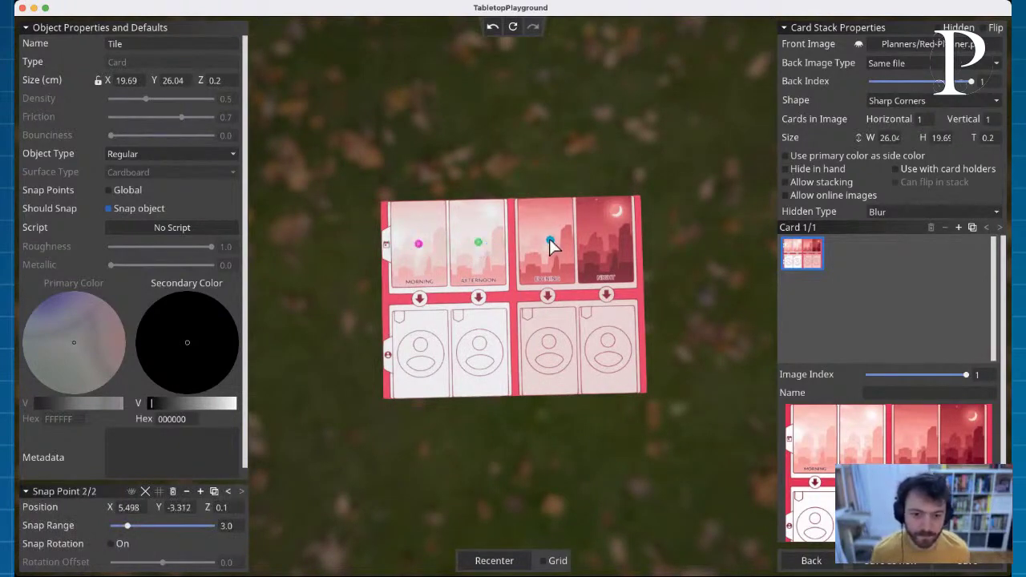
left_click(546, 240)
left_click(607, 242)
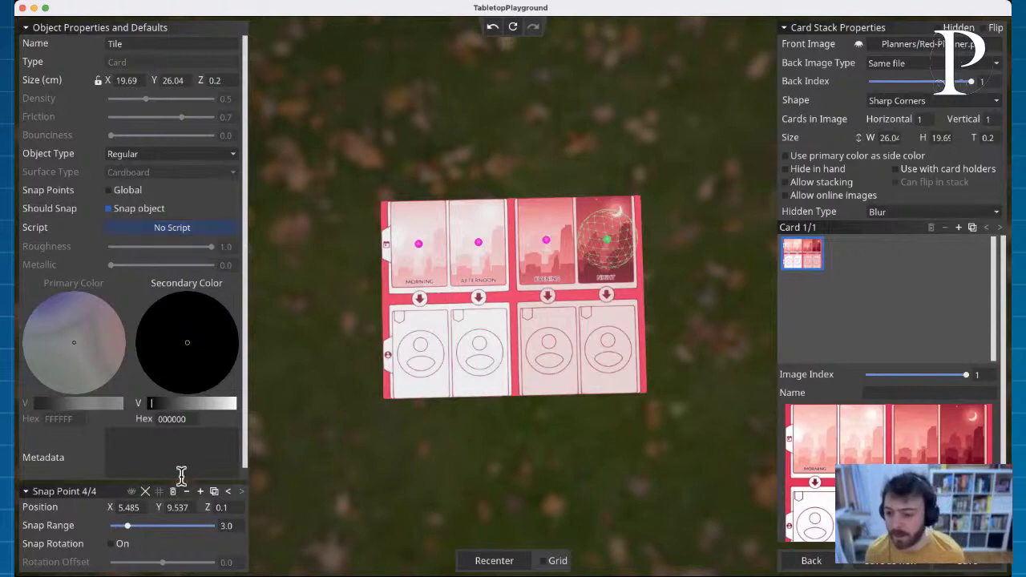
left_click(114, 545)
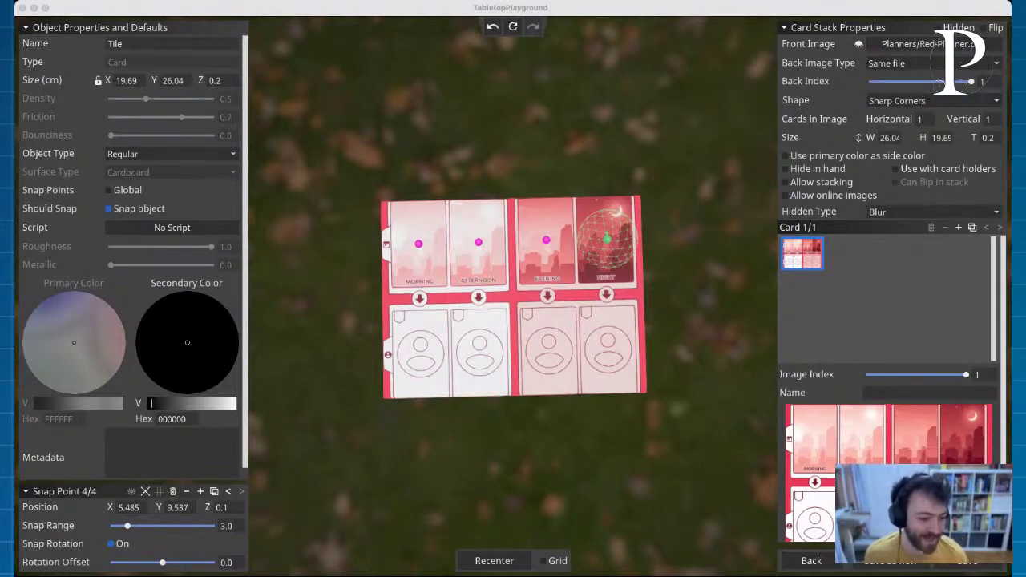
Step: Turn off snap rotation on the Night snap point and add rotation-enabled snap points centred on the four portrait panels, at about X -5.4
left_click(25, 449)
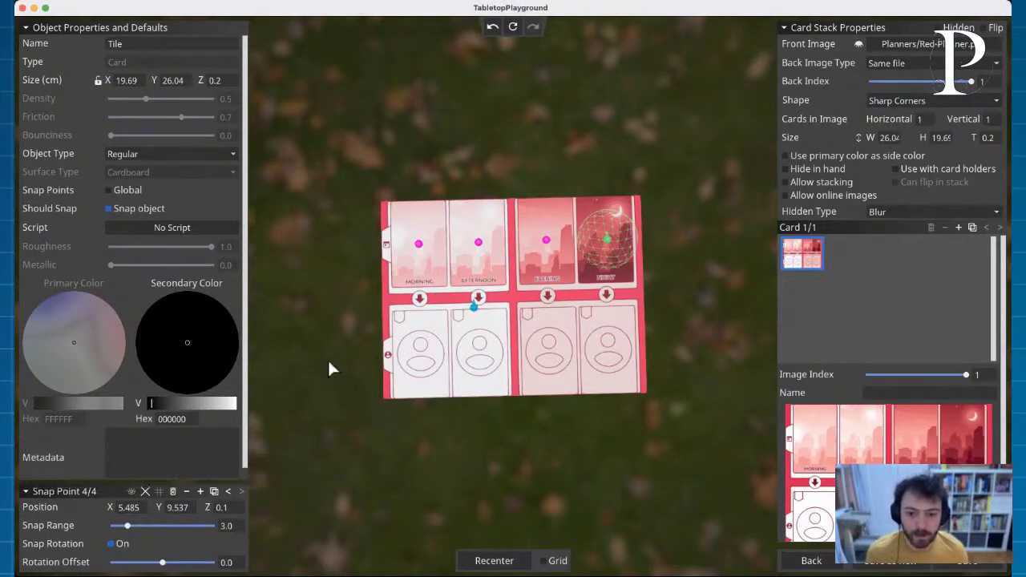
left_click(117, 543)
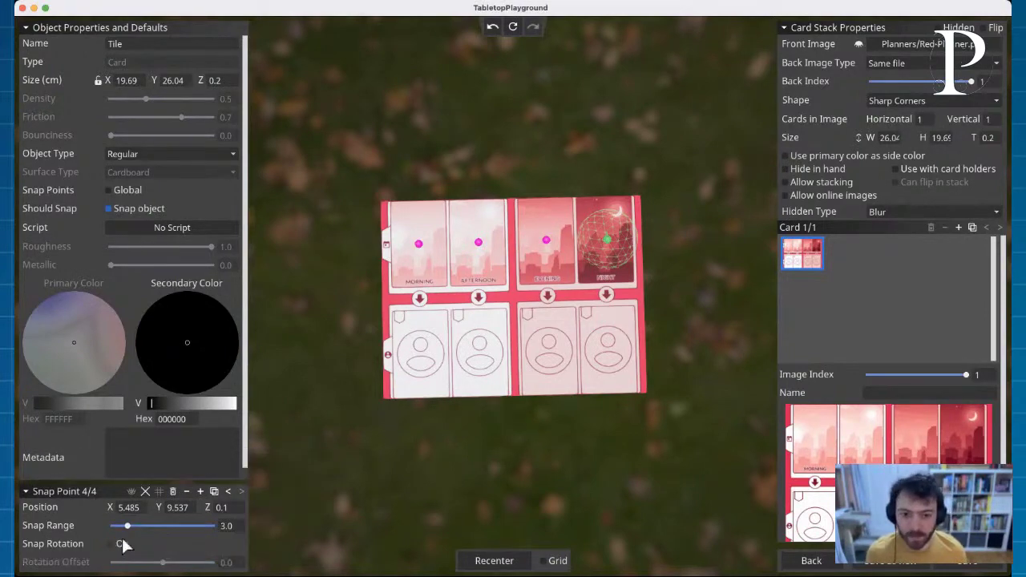
left_click(420, 353)
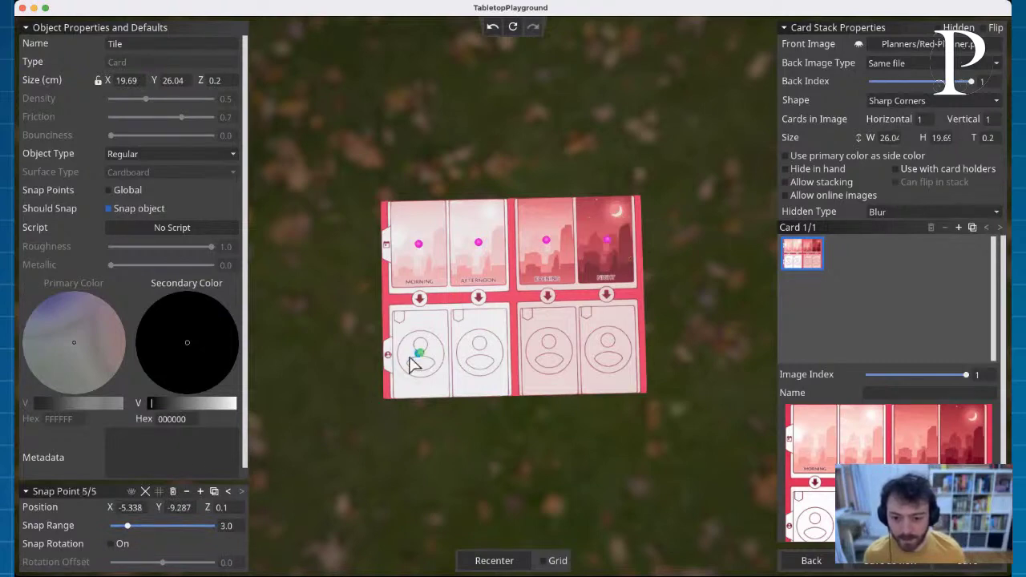
left_click(111, 545)
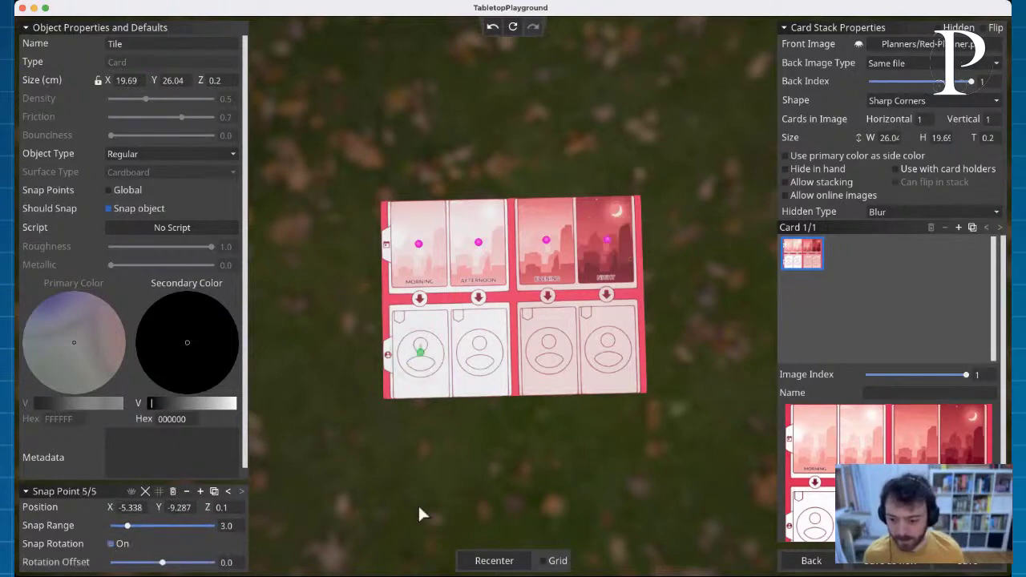
left_click(481, 351)
left_click(549, 350)
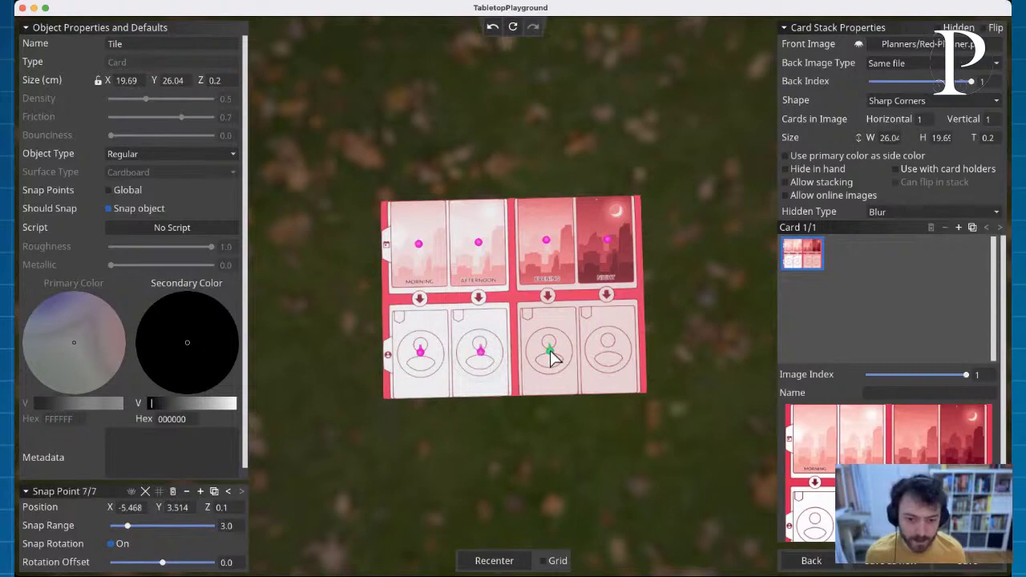
left_click(610, 350)
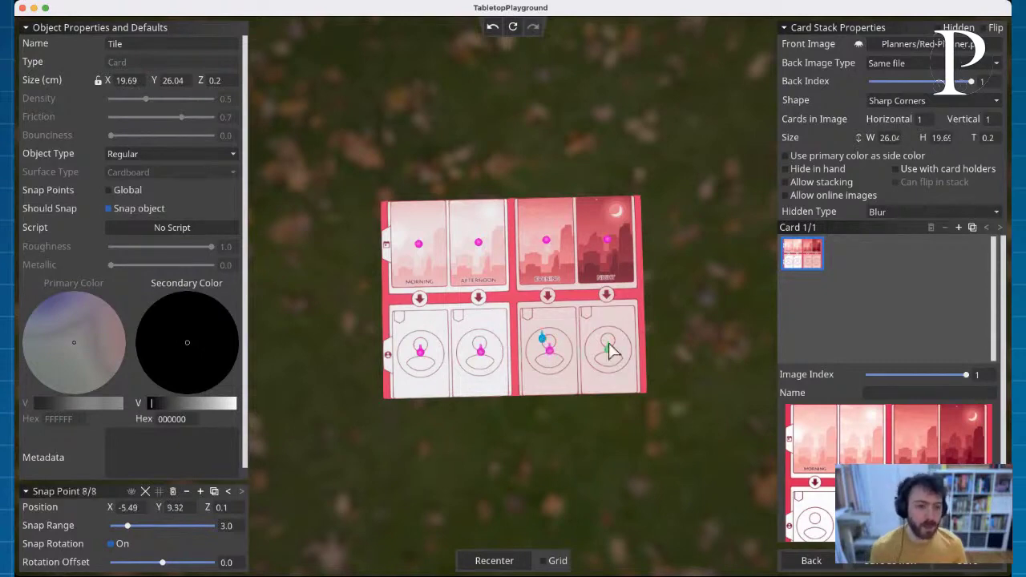
Step: Name the planner tile Red Planner and save it
double_click(157, 45)
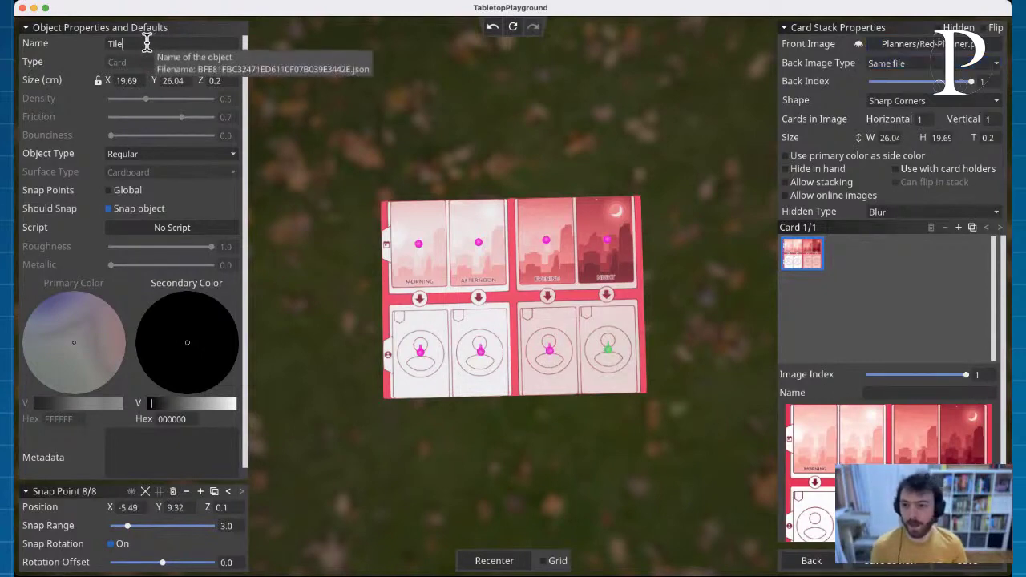
type("Red Planner")
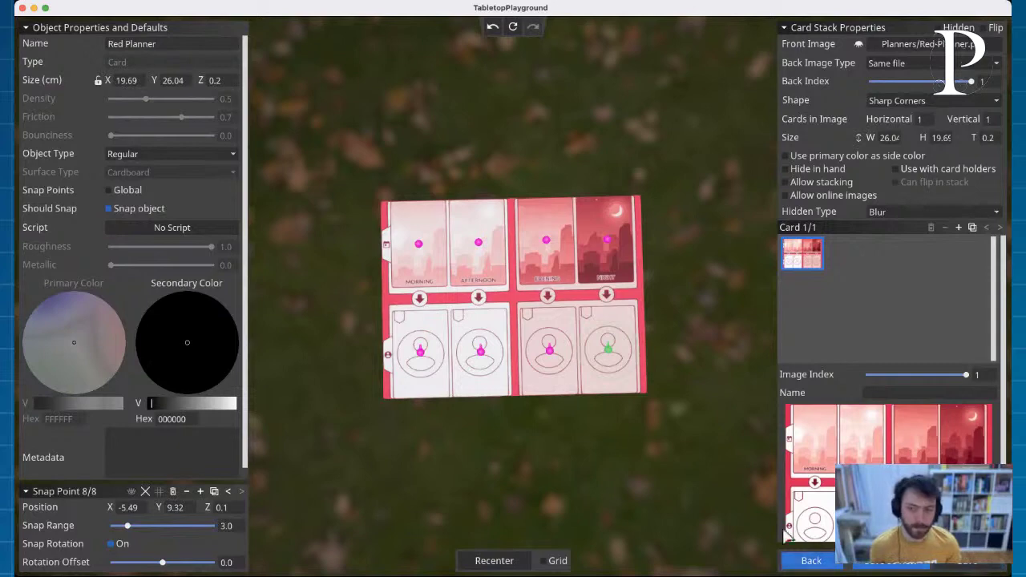
Step: Make a Yellow Planner variant of the tile with Yellow-Planner.png as its front image, and save it as a new object
double_click(118, 44)
type("Yell")
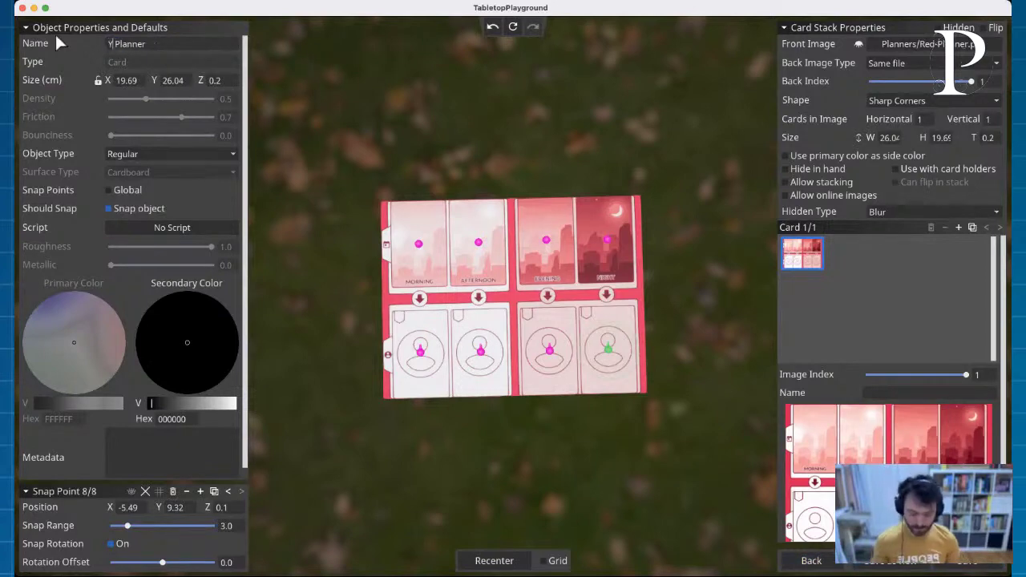
type("ow")
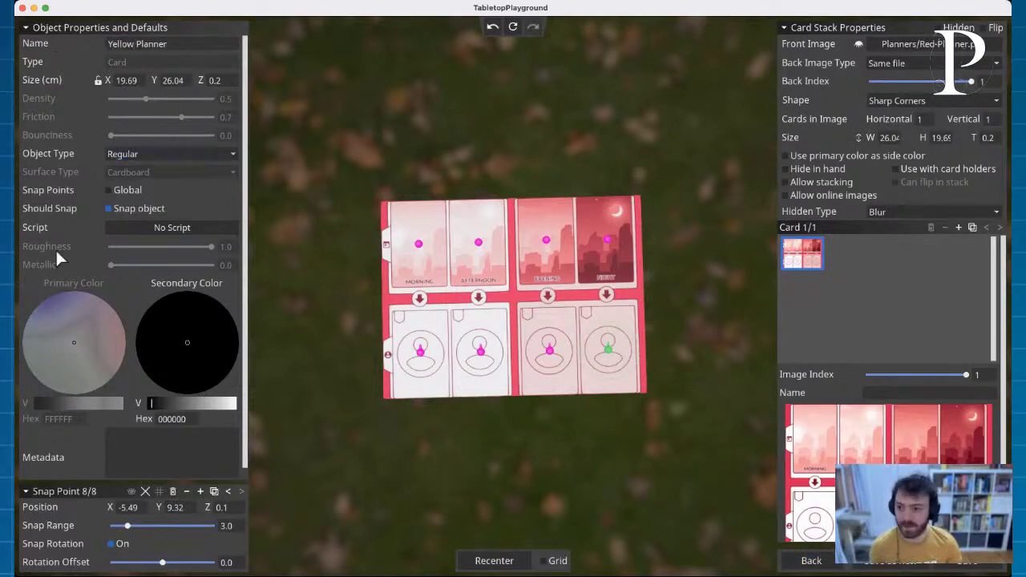
left_click(922, 44)
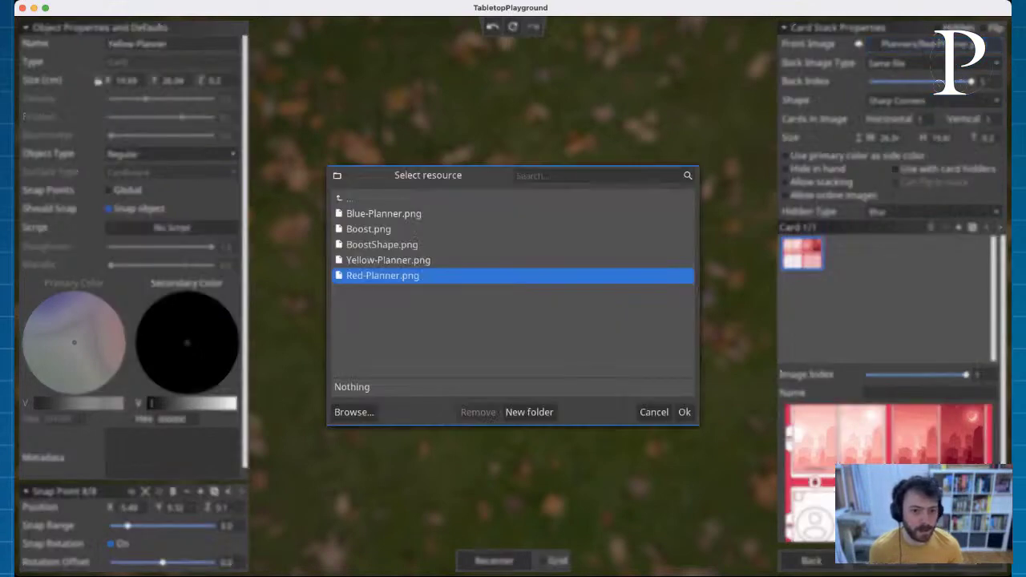
left_click(391, 260)
left_click(684, 410)
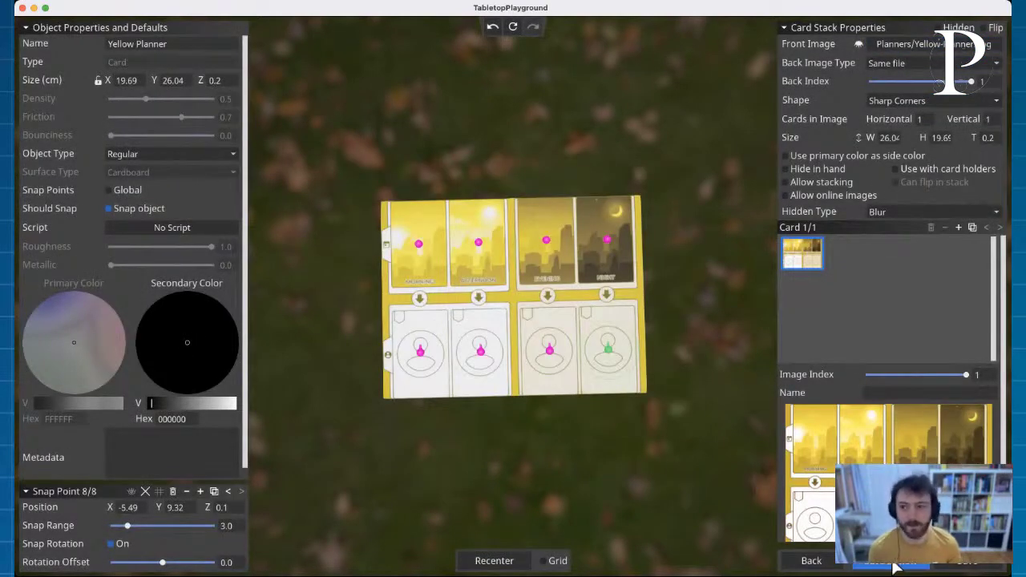
Step: Save another new variant named Blue Planner with Blue-Planner.png as its front image, and return to the object list
left_click(130, 43)
key("End")
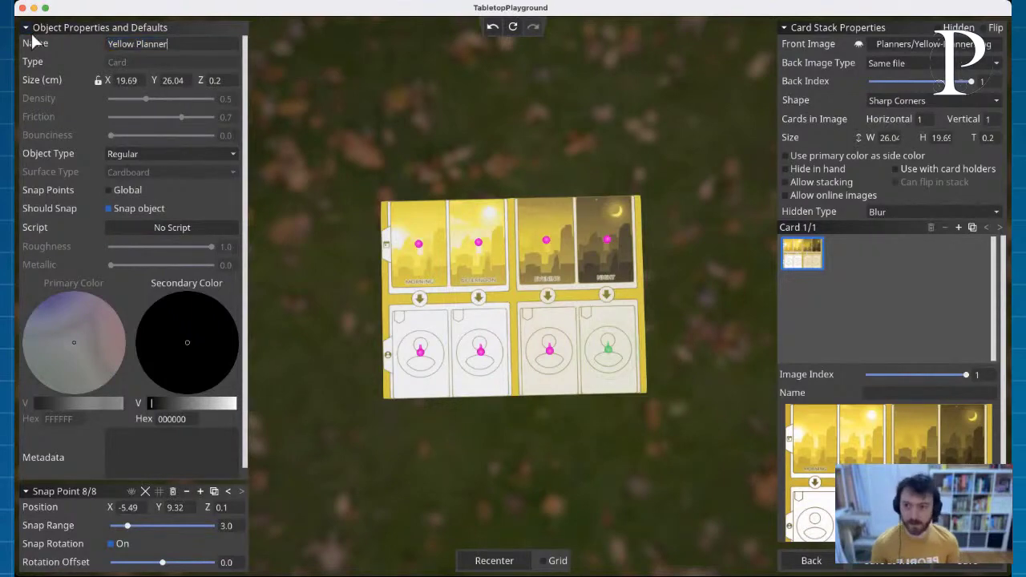
double_click(130, 44)
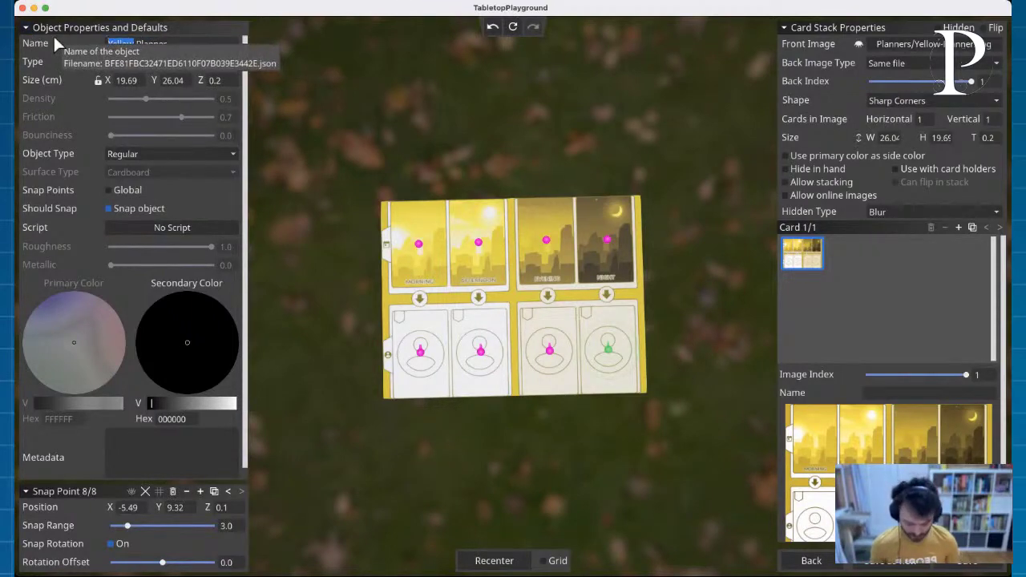
type("Blue")
left_click(920, 47)
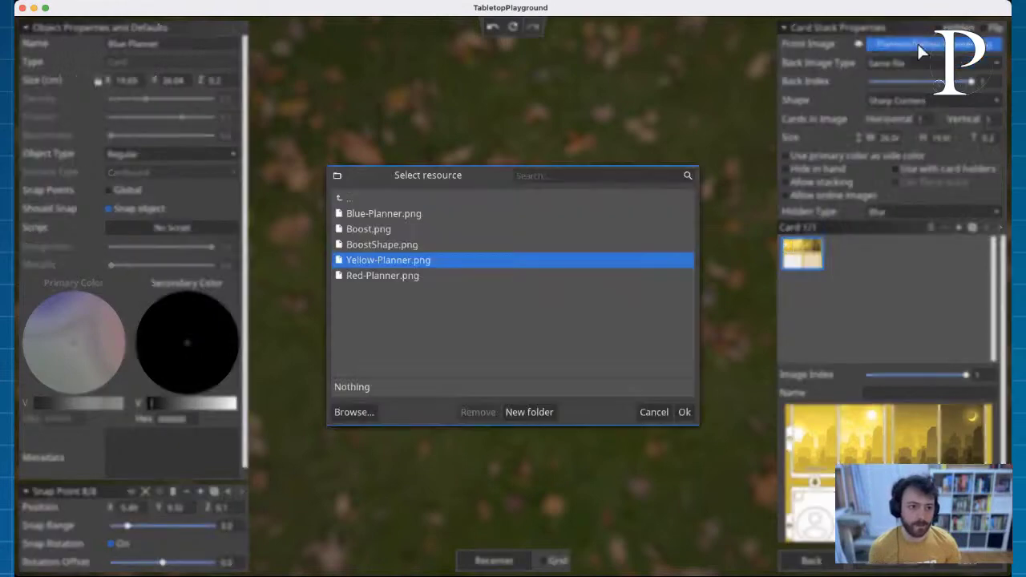
left_click(366, 211)
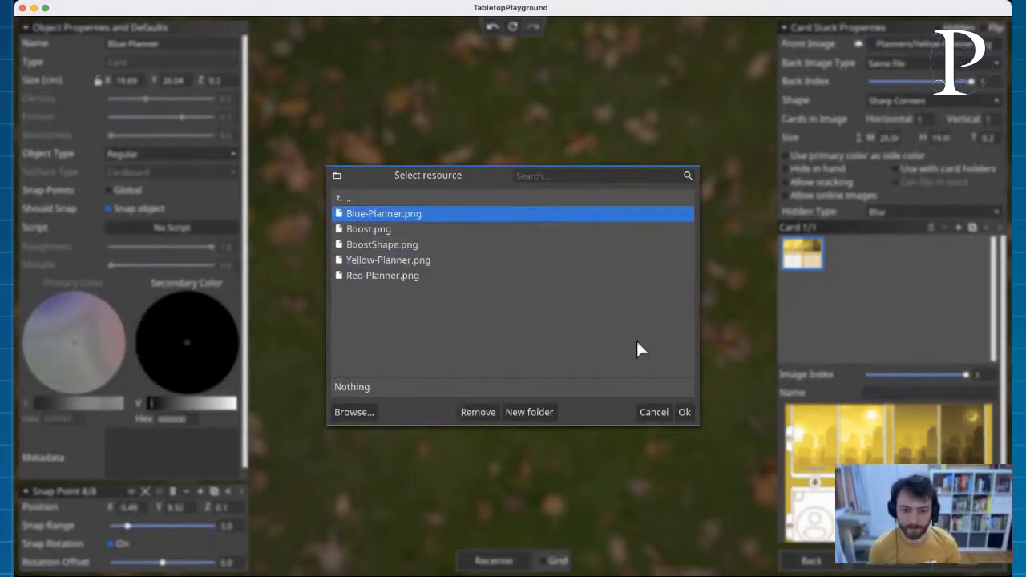
left_click(684, 412)
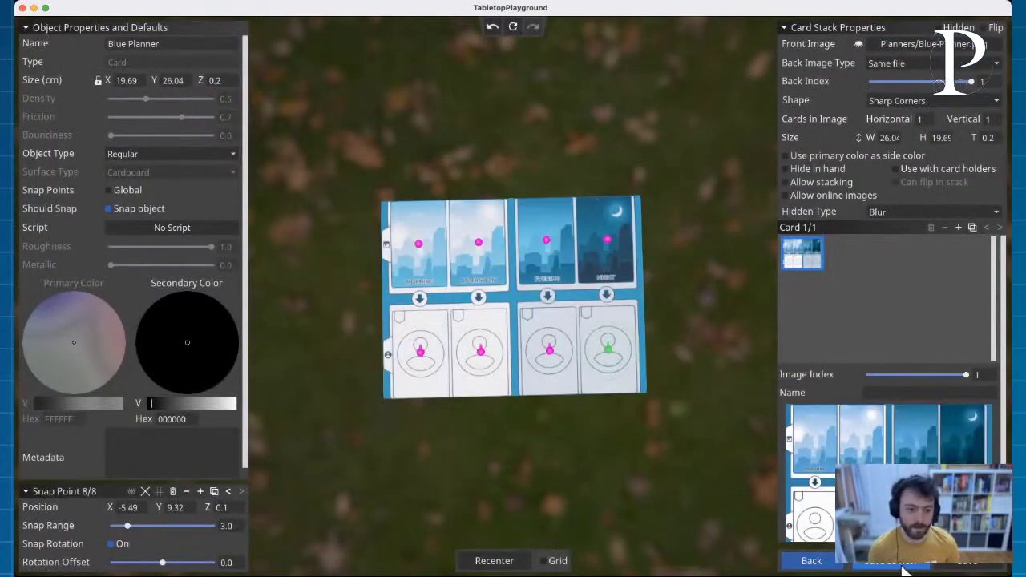
left_click(813, 563)
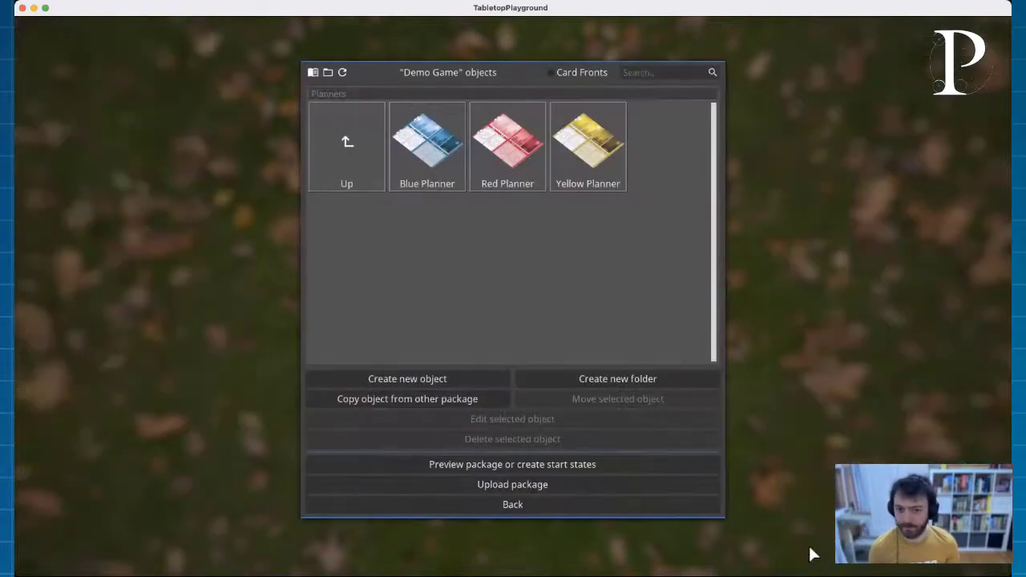
left_click(427, 154)
left_click(616, 397)
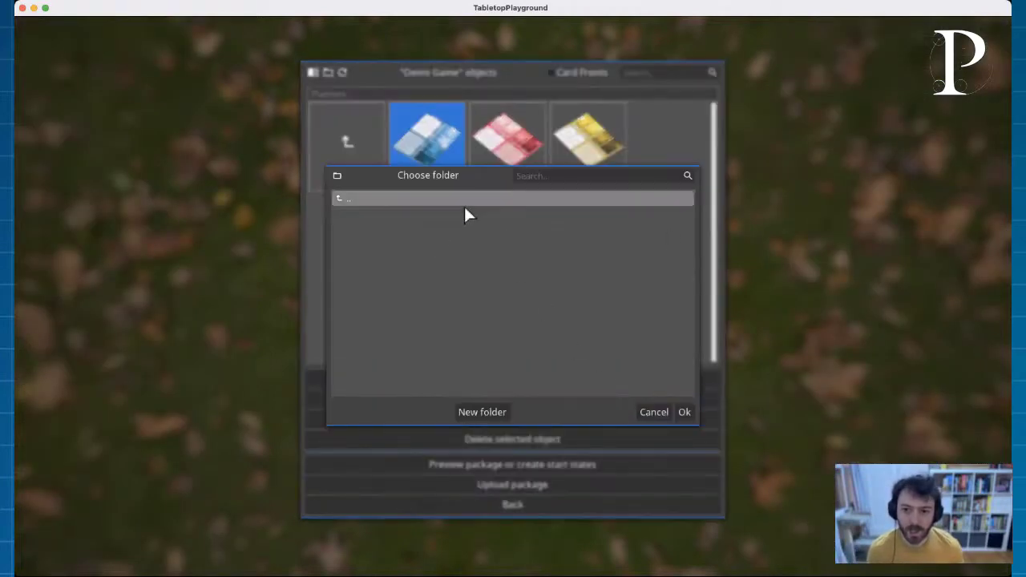
left_click(654, 413)
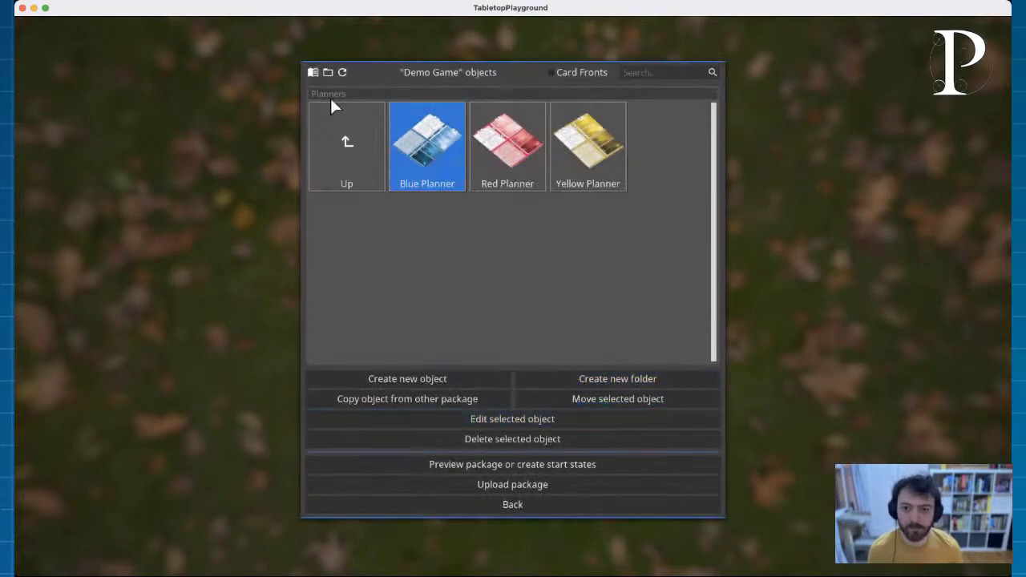
double_click(344, 138)
double_click(589, 143)
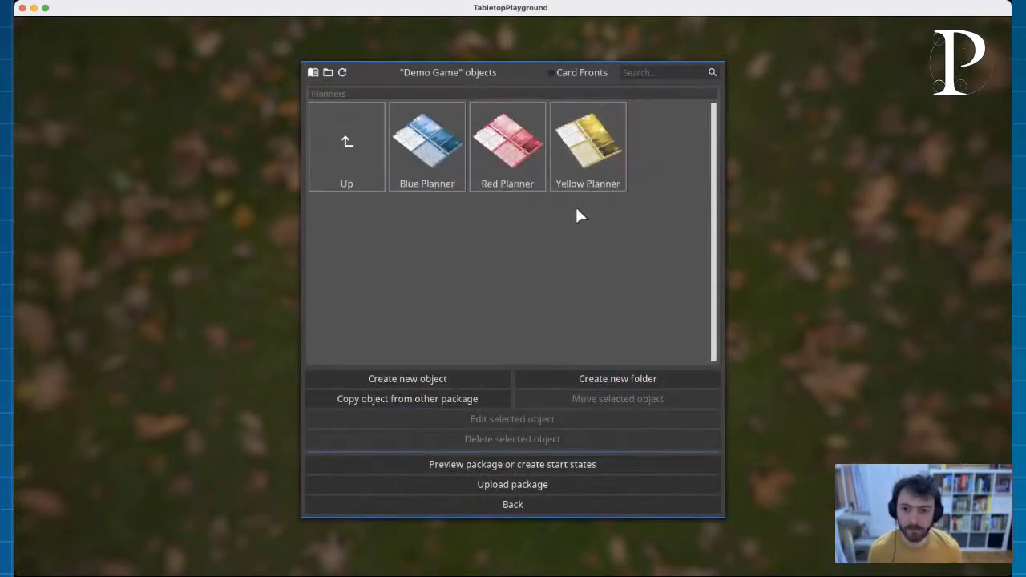
Step: Create a new folder named "Friends" at the top level of the Demo Game objects and open it
double_click(353, 147)
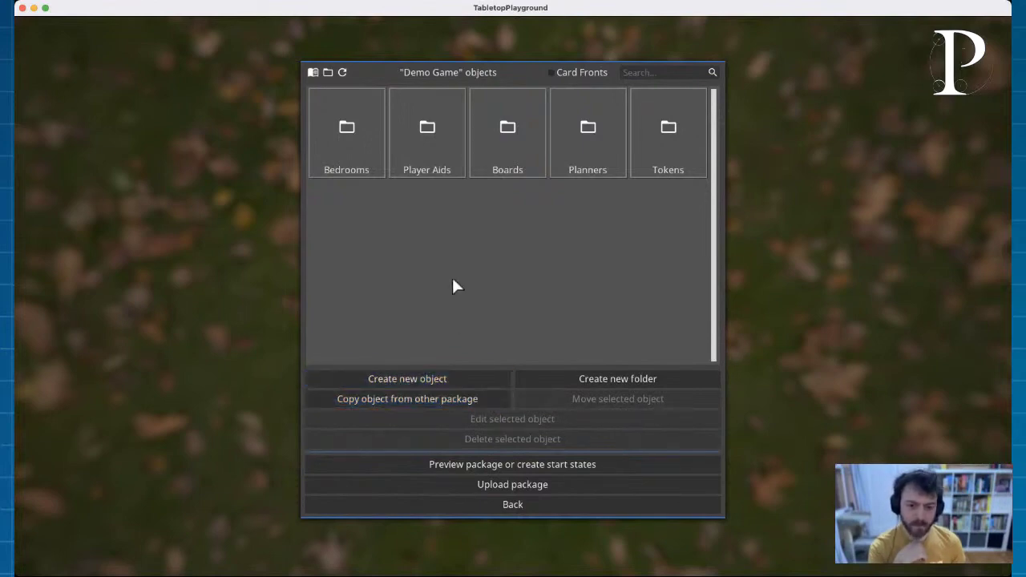
left_click(613, 382)
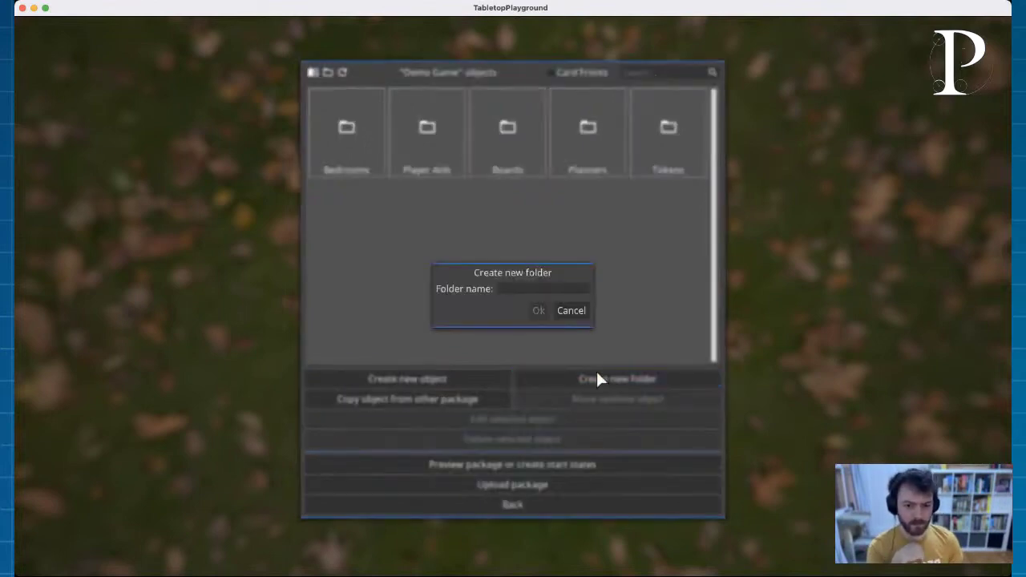
type("Friends")
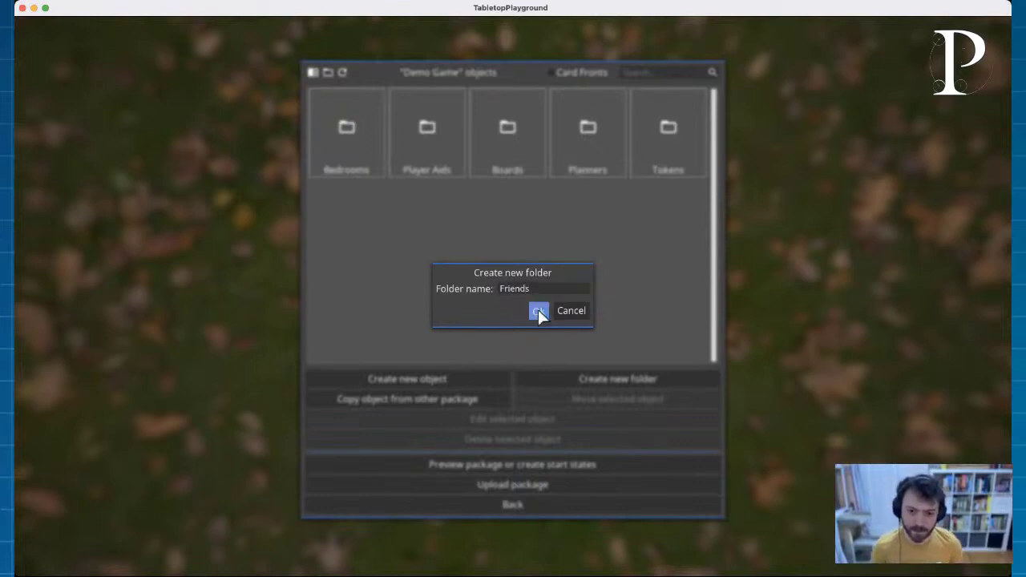
left_click(539, 311)
double_click(347, 240)
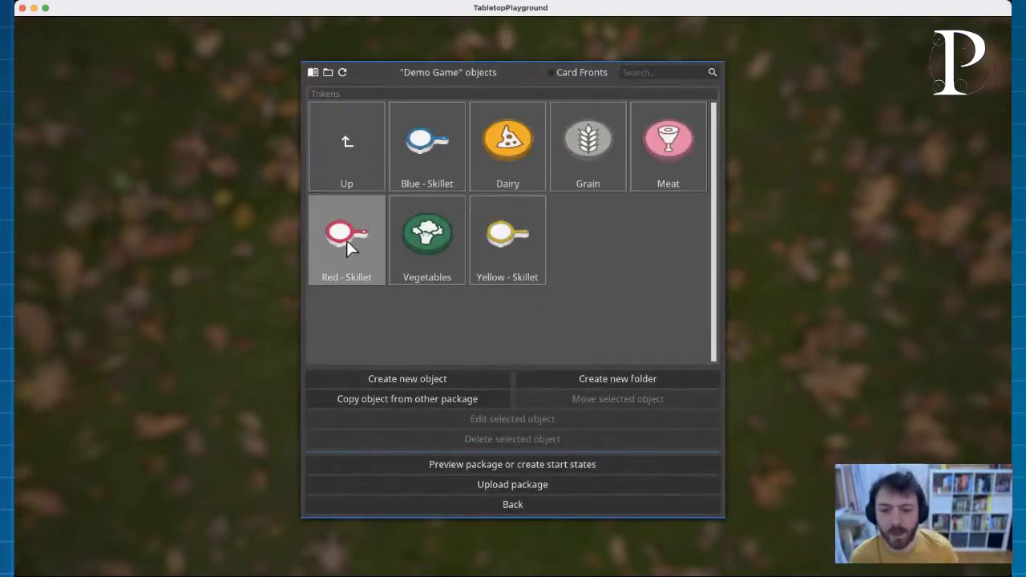
double_click(346, 149)
double_click(656, 140)
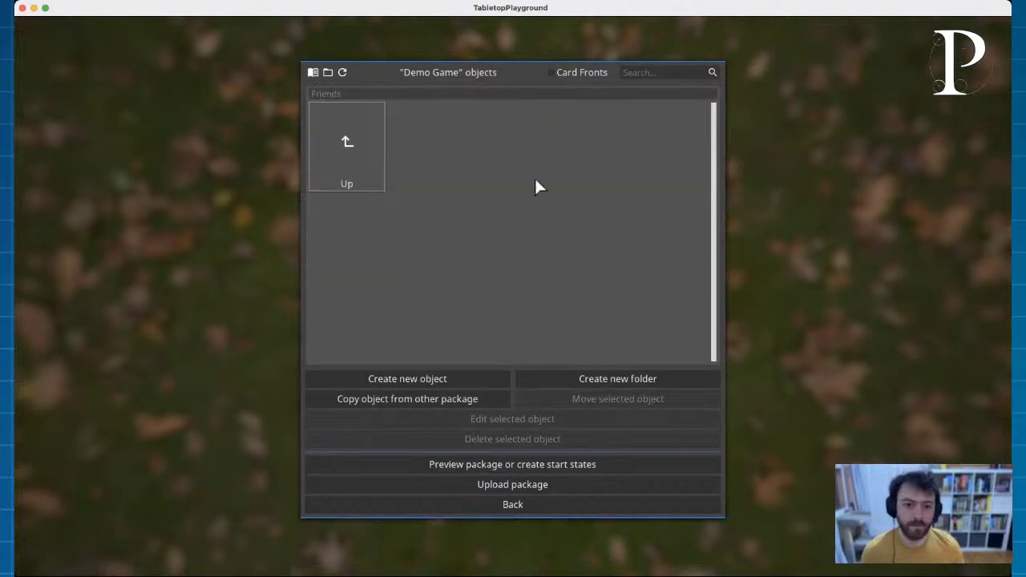
left_click(455, 380)
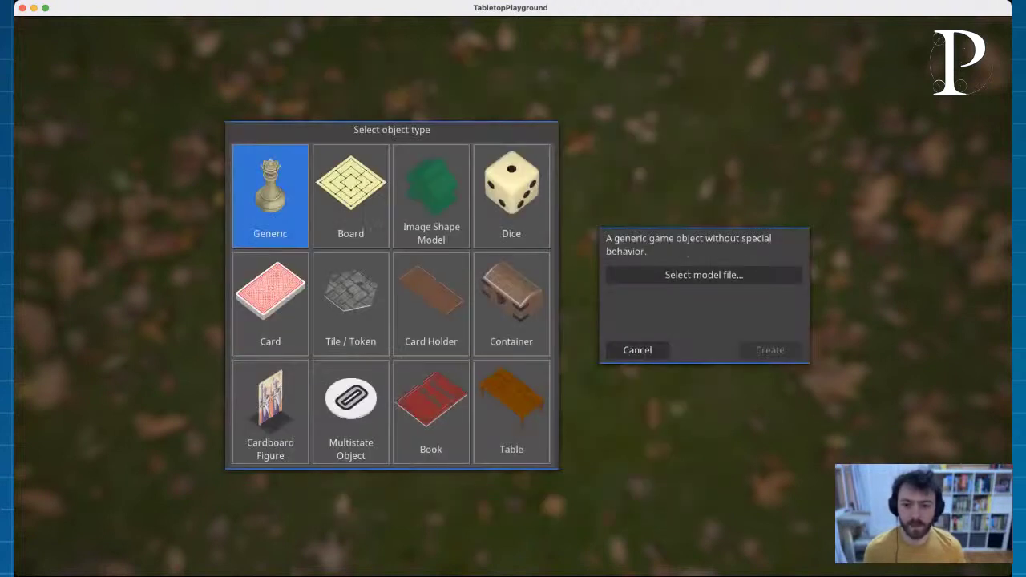
left_click(288, 309)
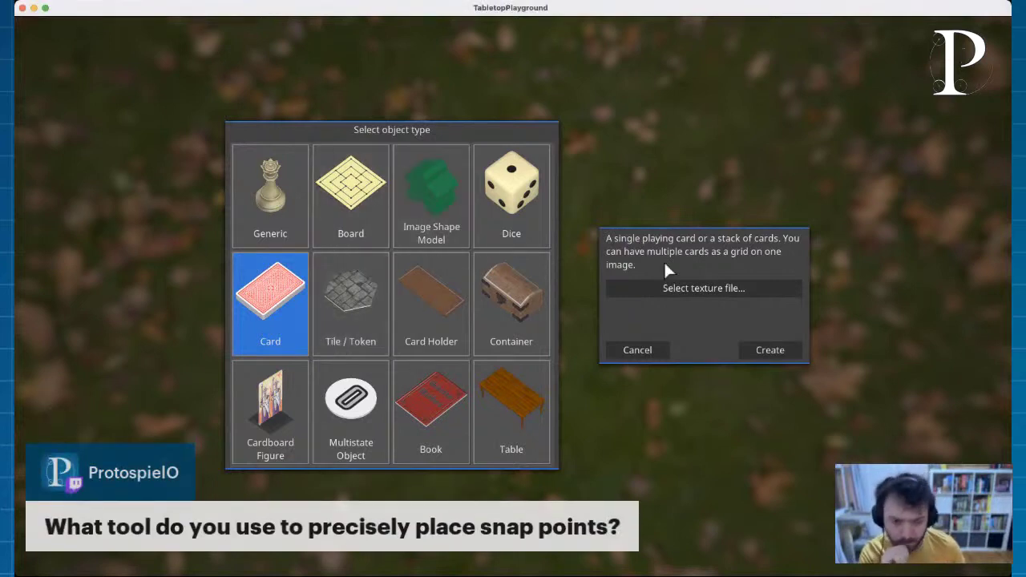
left_click(614, 353)
Step: Reopen the Red Planner from the Planners folder and examine closely how its snap points are placed on the panels
double_click(346, 145)
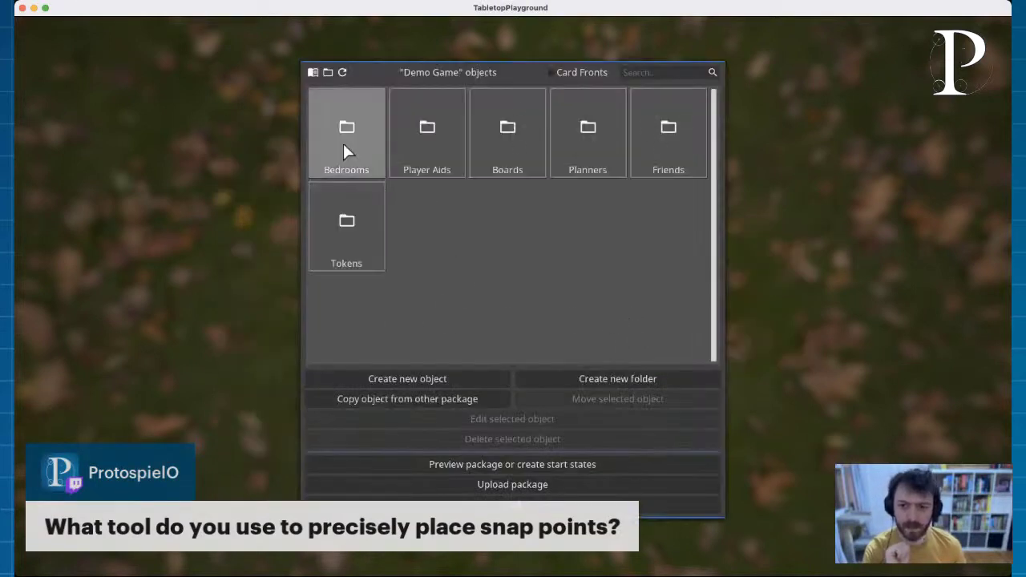
double_click(581, 147)
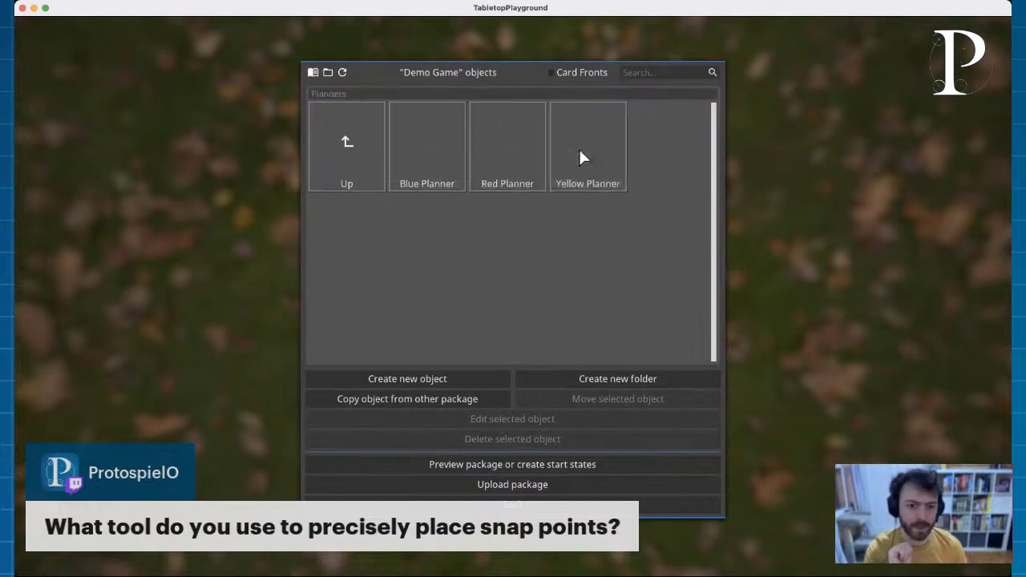
left_click(509, 149)
double_click(505, 164)
left_click(491, 561)
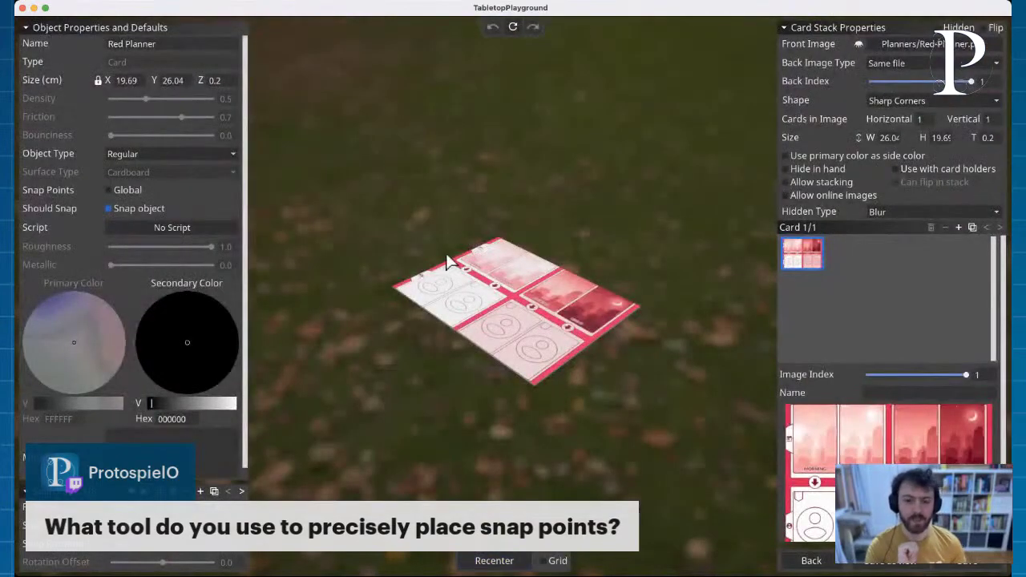
scroll(442, 259, "up", 6)
scroll(331, 232, "down", 8)
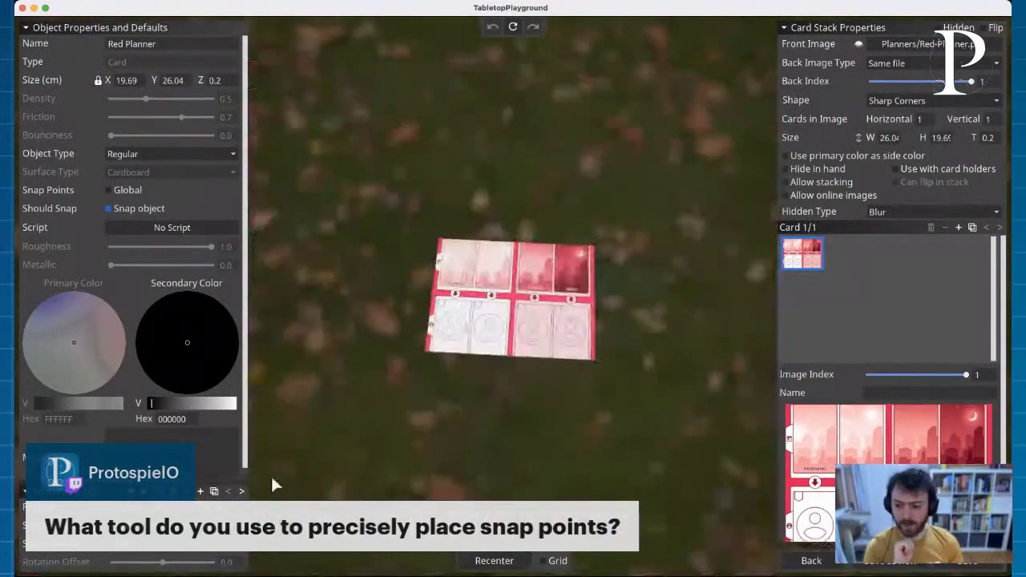
scroll(378, 199, "up", 1)
scroll(381, 210, "up", 1)
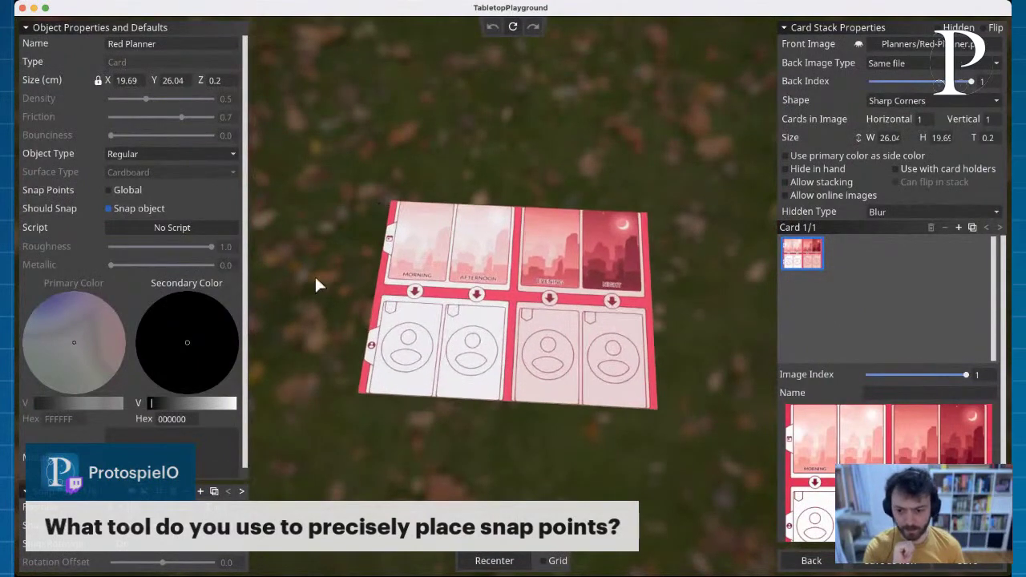
scroll(341, 189, "up", 1)
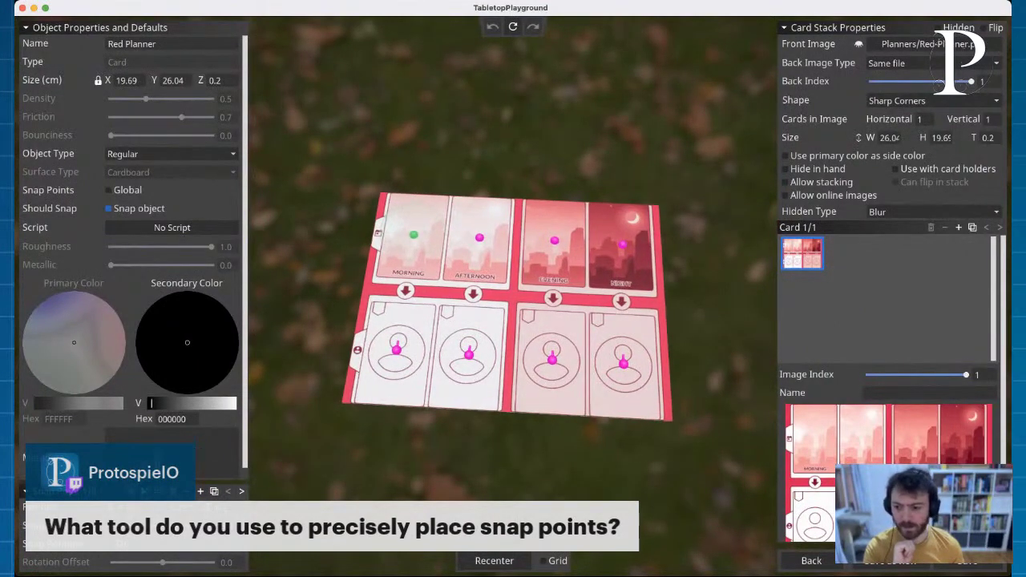
scroll(330, 200, "up", 2)
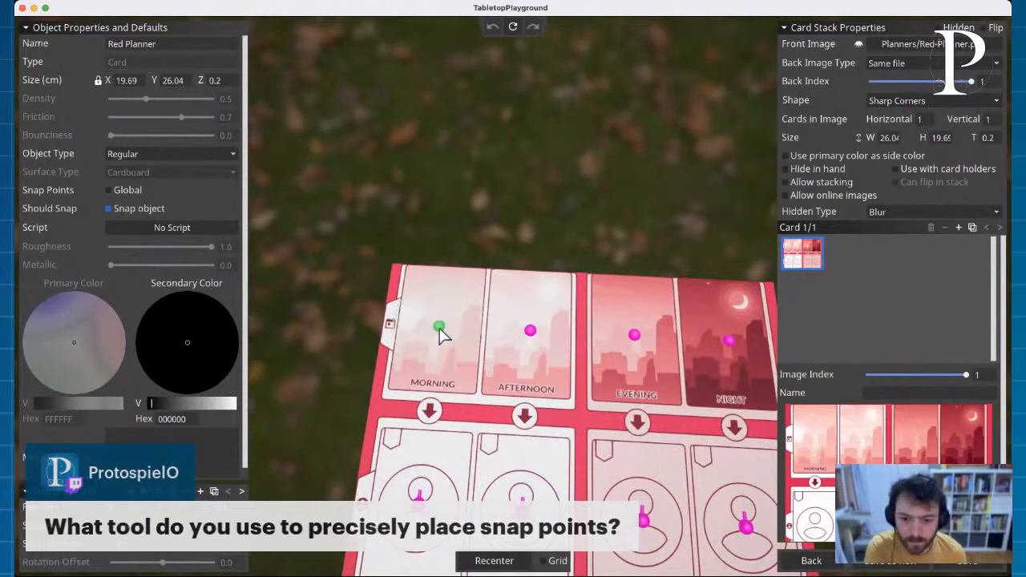
Step: Try repositioning the Morning panel's snap point by hand, and leave the Red Planner without saving
left_click_drag(440, 329, 532, 332)
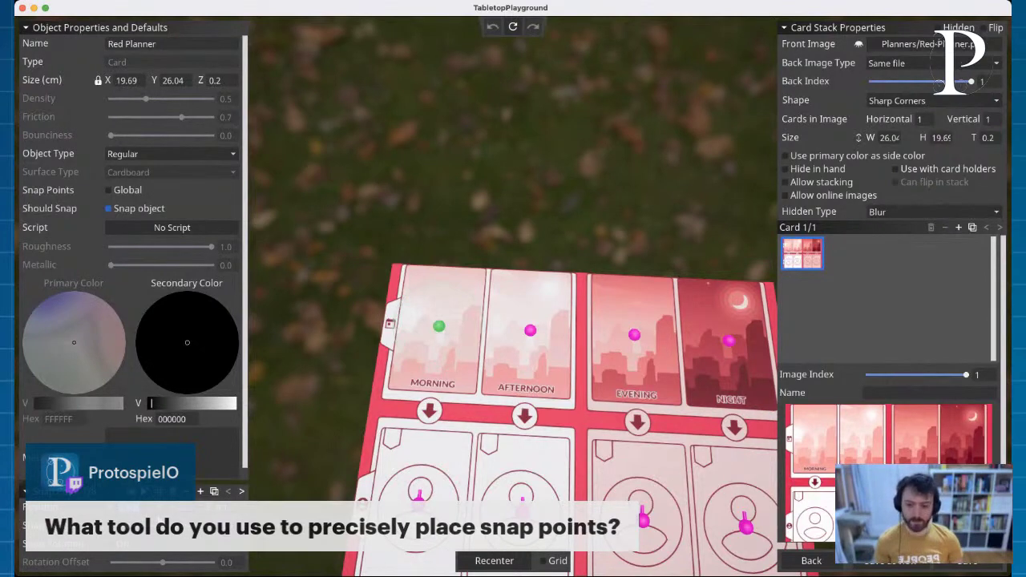
left_click_drag(439, 326, 438, 333)
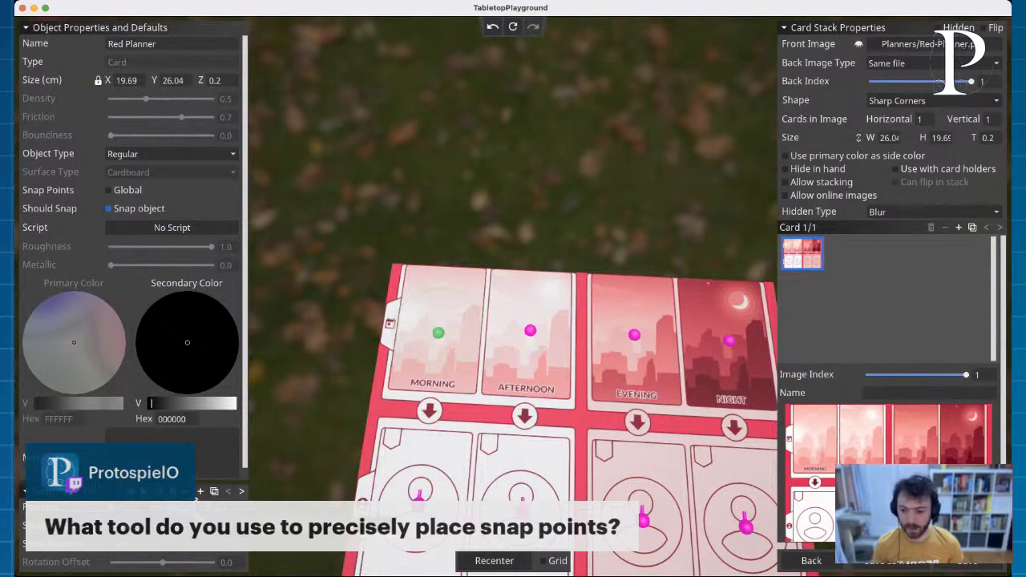
left_click_drag(439, 333, 457, 334)
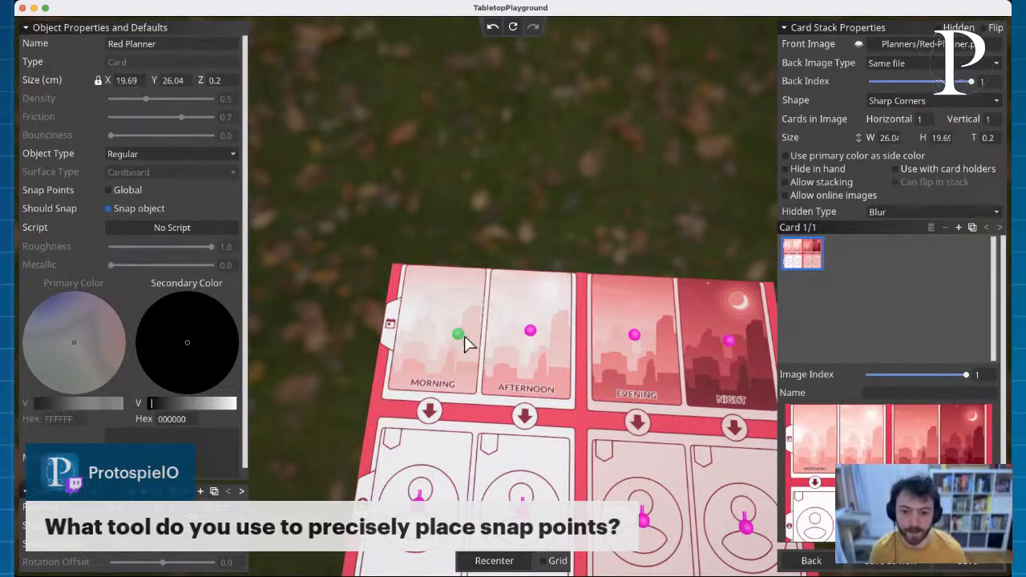
left_click_drag(455, 341, 441, 329)
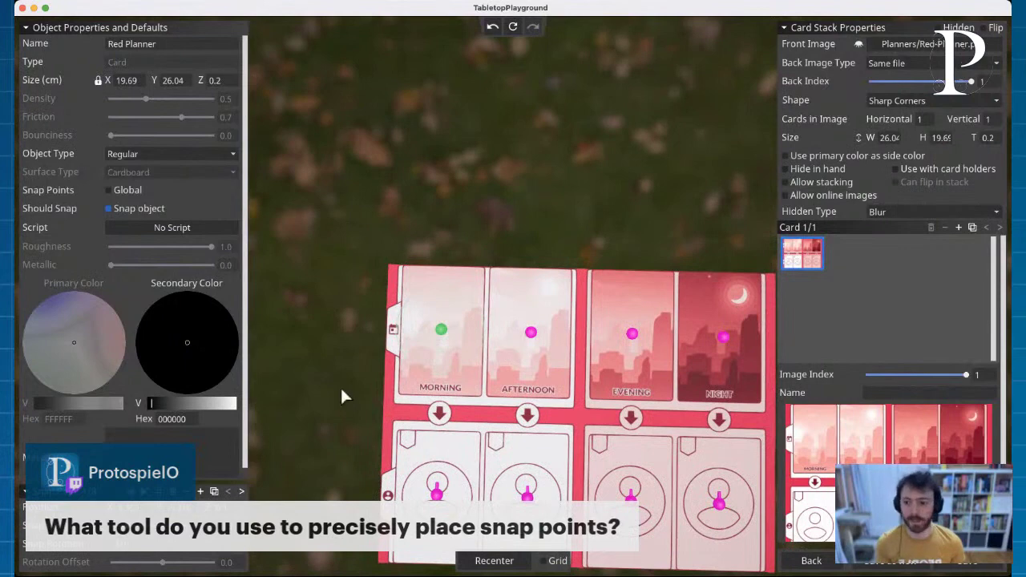
right_click(531, 330)
left_click(534, 336)
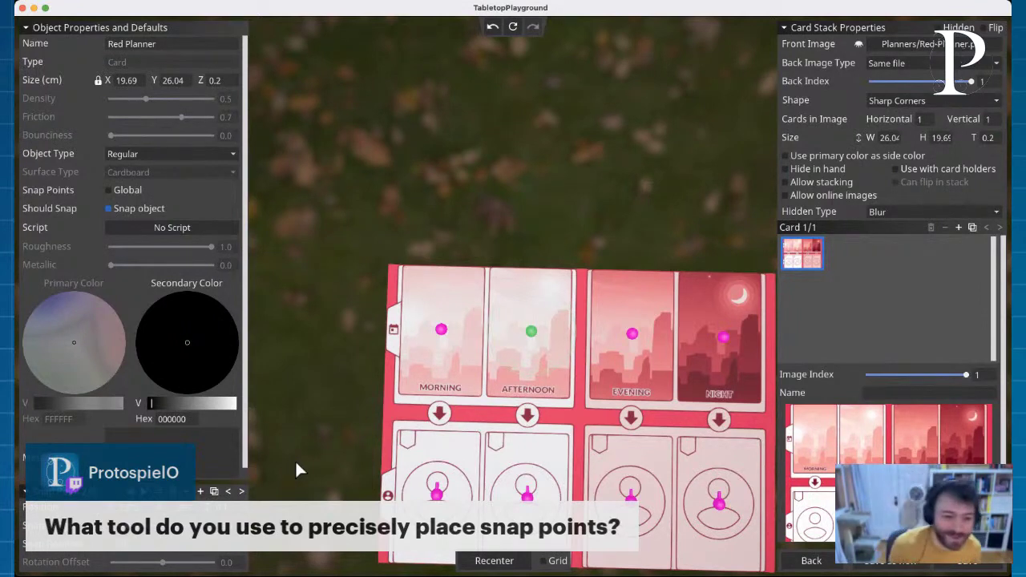
left_click(814, 562)
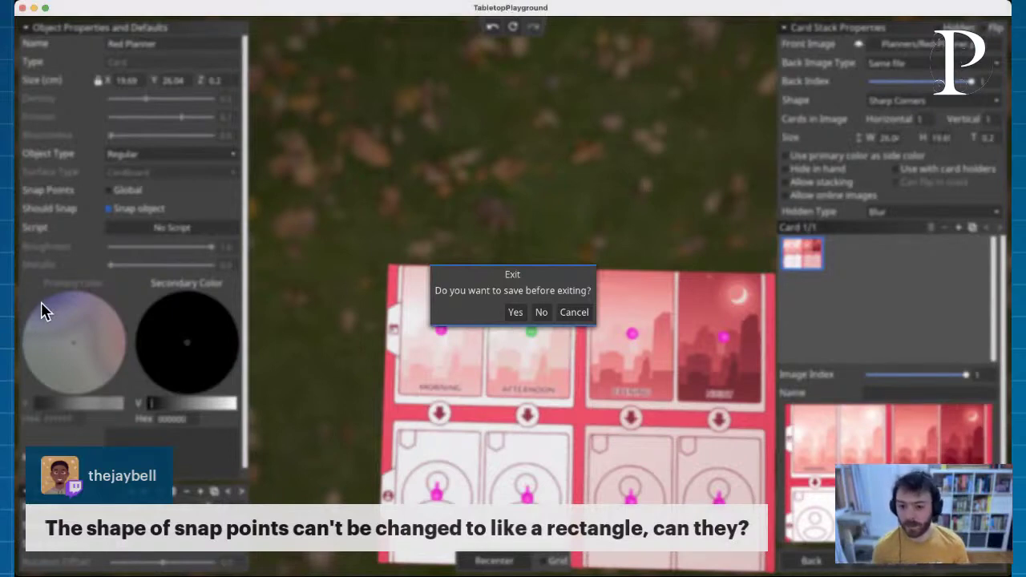
left_click(541, 312)
Step: Reopen the Red Planner and inspect the snap point layout on its panels from above
double_click(500, 187)
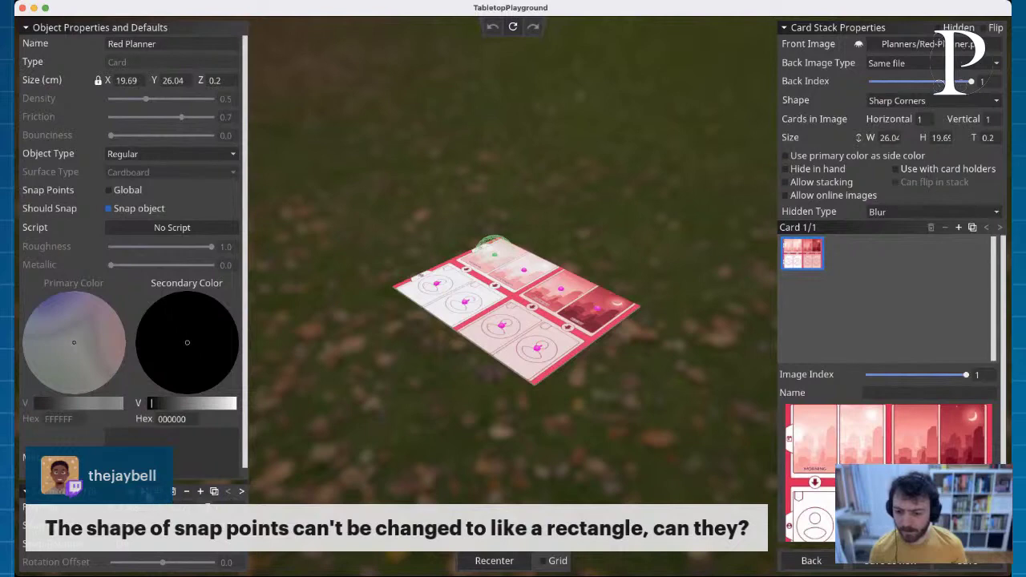
left_click(228, 491)
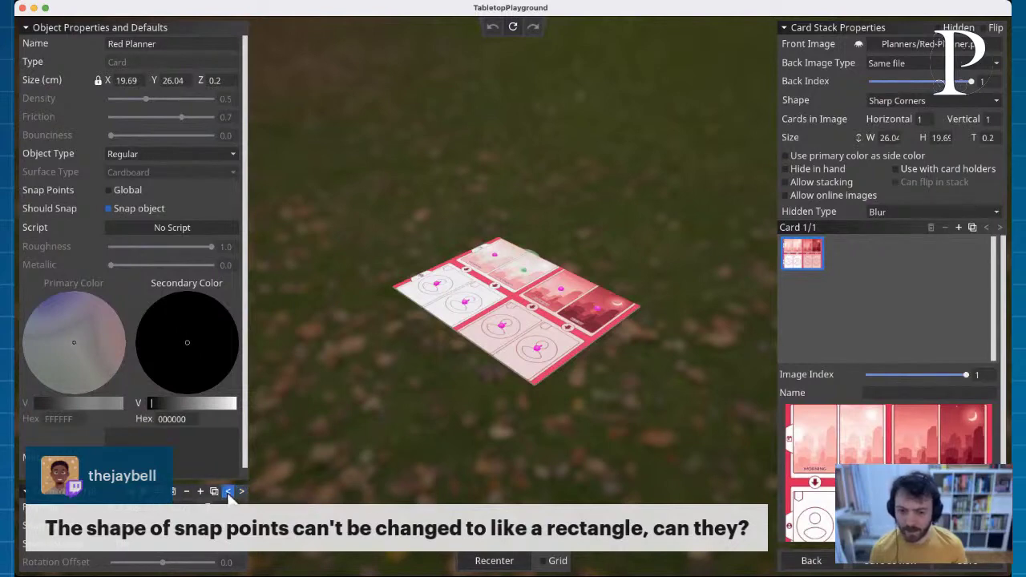
right_click_drag(330, 360, 334, 205)
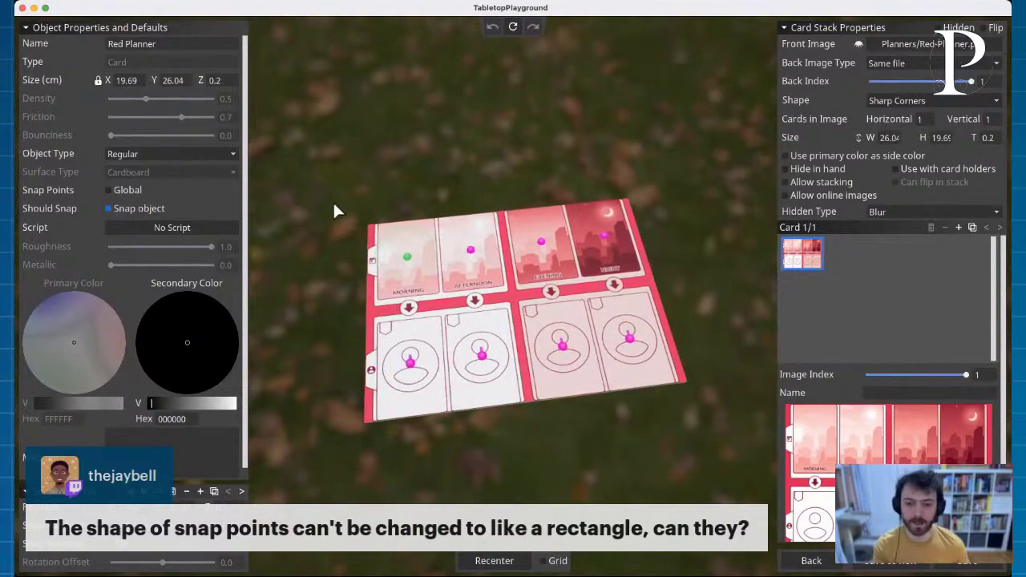
scroll(387, 162, "down", 3)
scroll(388, 166, "up", 5)
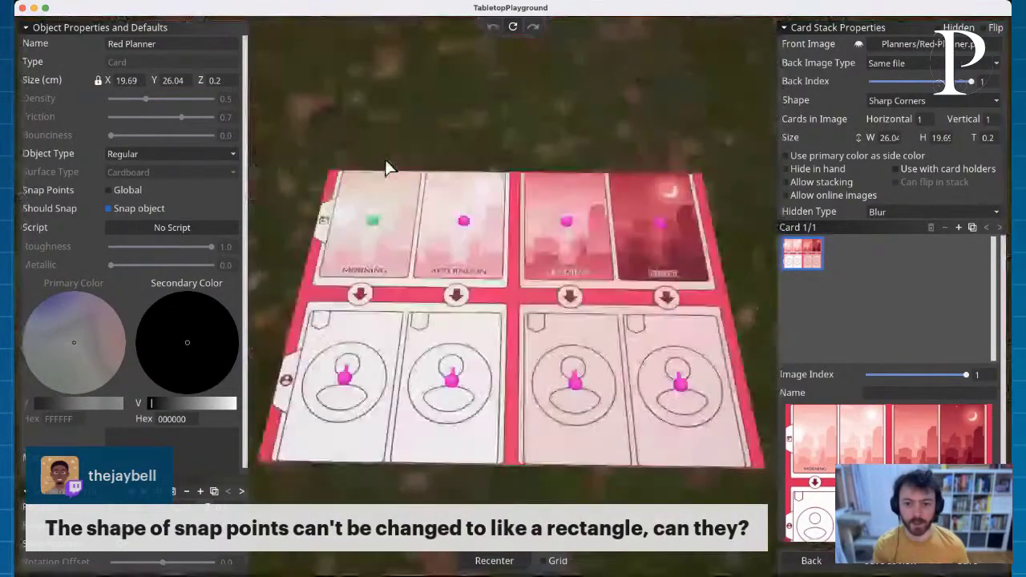
scroll(386, 160, "down", 3)
scroll(386, 158, "up", 3)
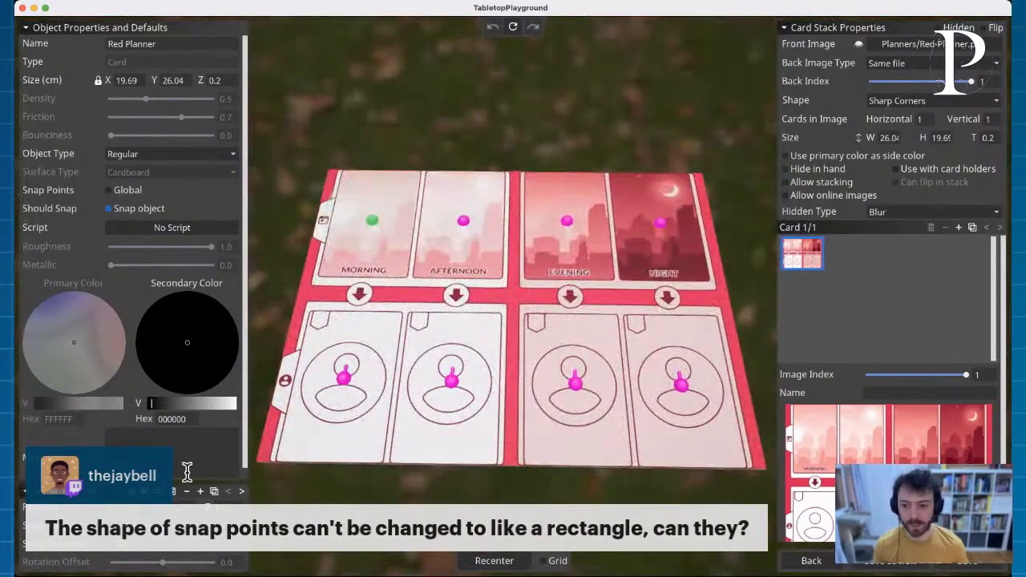
Step: Cycle through all the Red Planner's snap points in order up to the last one and back to the first
left_click(241, 492)
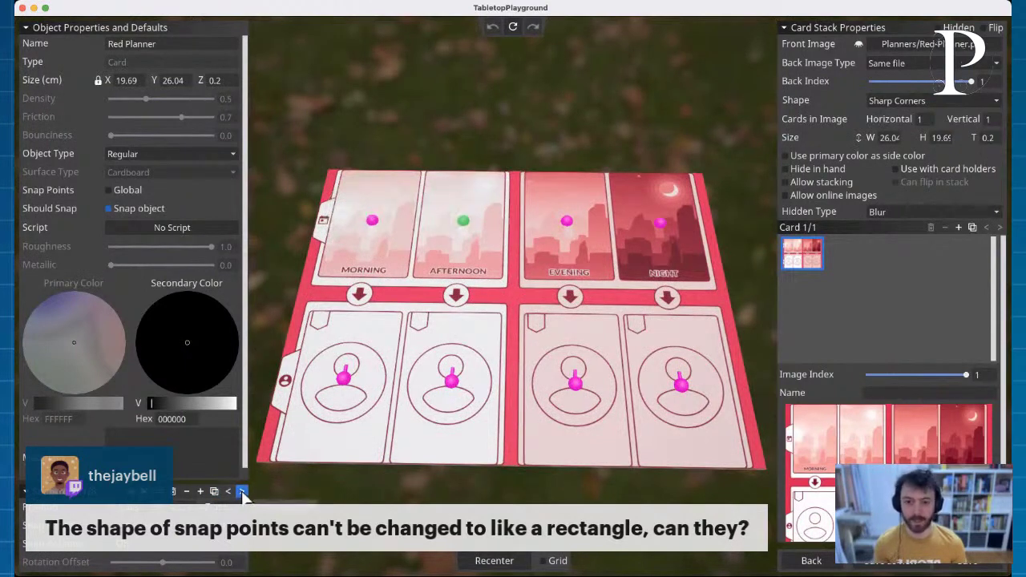
left_click(242, 491)
left_click(241, 491)
left_click(241, 492)
left_click(242, 491)
left_click(241, 492)
left_click(241, 491)
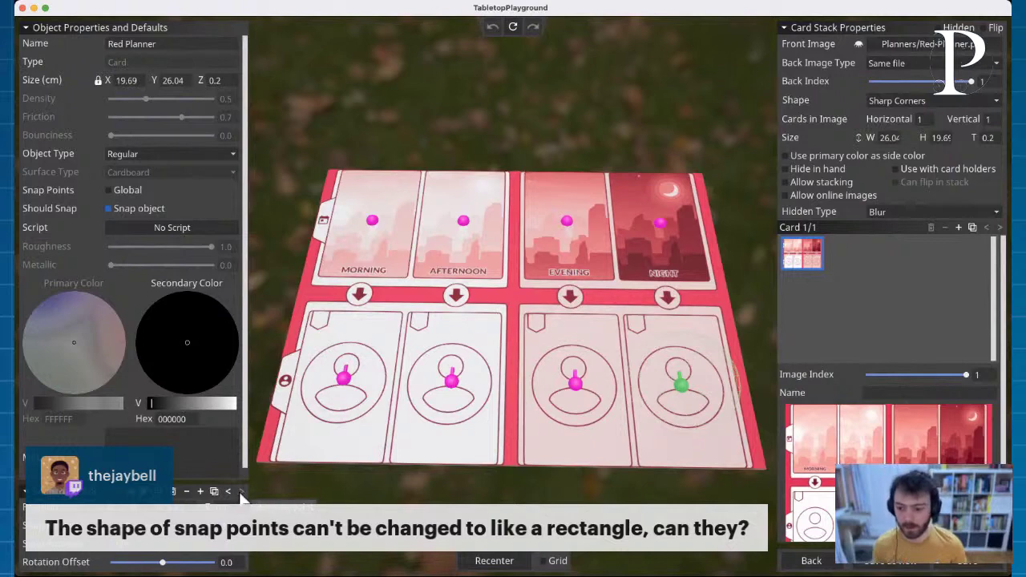
left_click(228, 492)
left_click(229, 492)
left_click(229, 492)
left_click(228, 492)
left_click(229, 491)
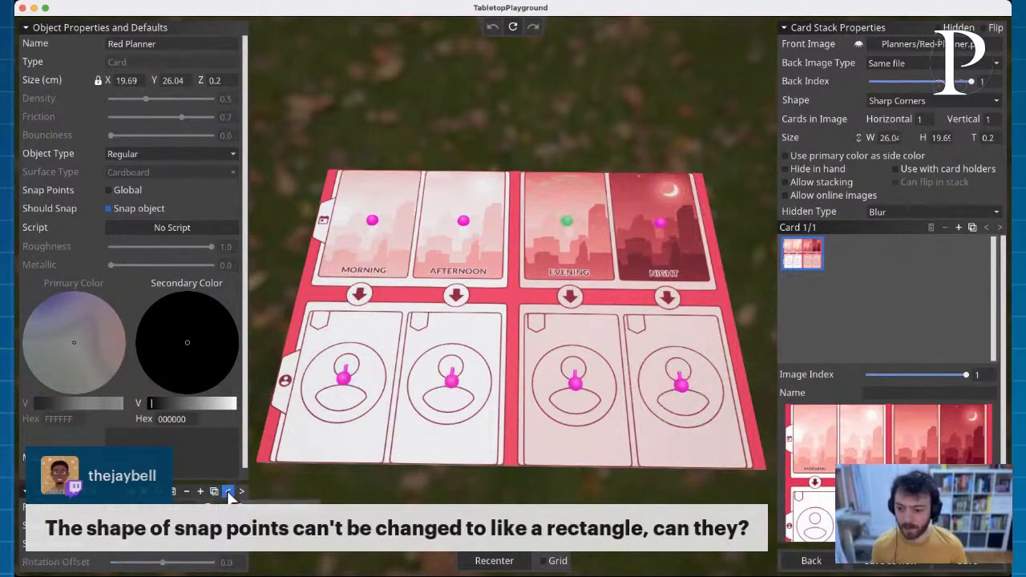
left_click(228, 492)
left_click(229, 492)
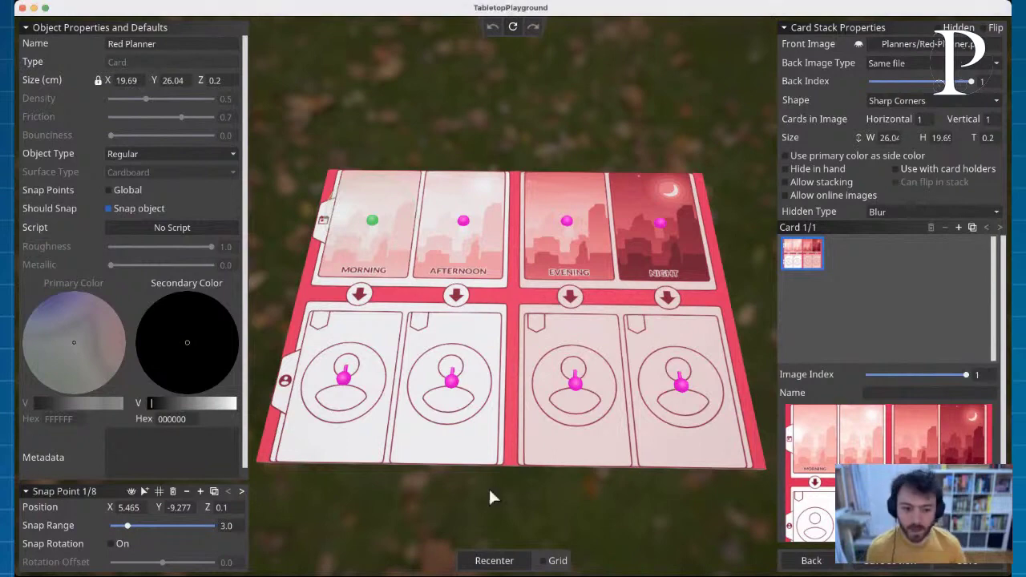
Step: Leave the Red Planner and open the Friends folder at the top level of the Demo Game objects
left_click(811, 561)
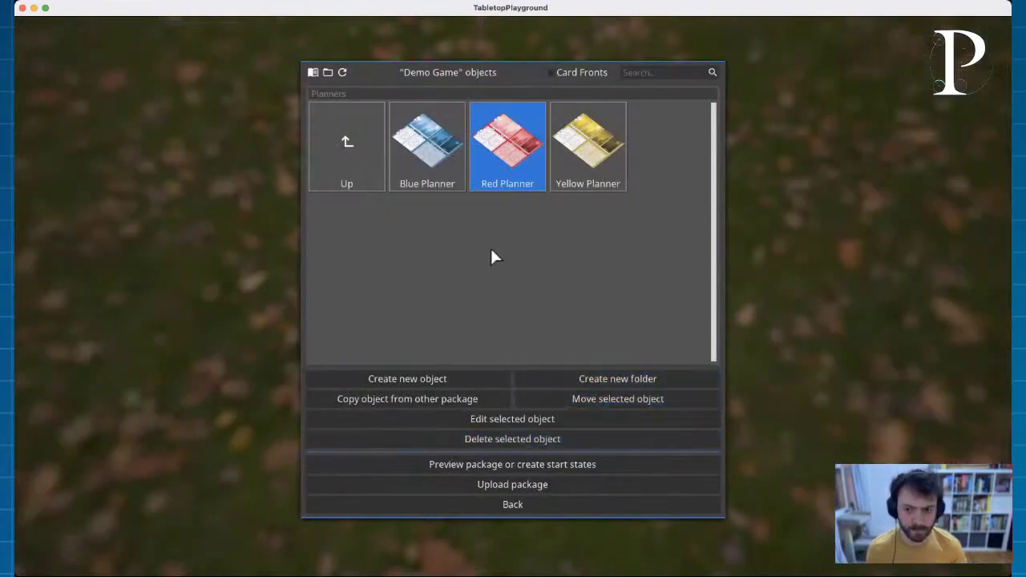
left_click(360, 169)
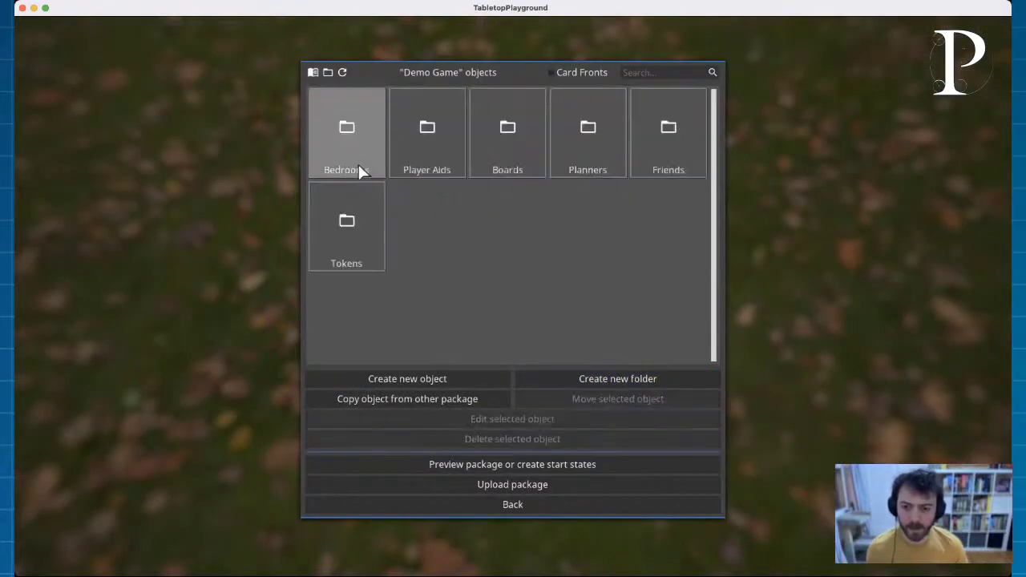
left_click(669, 164)
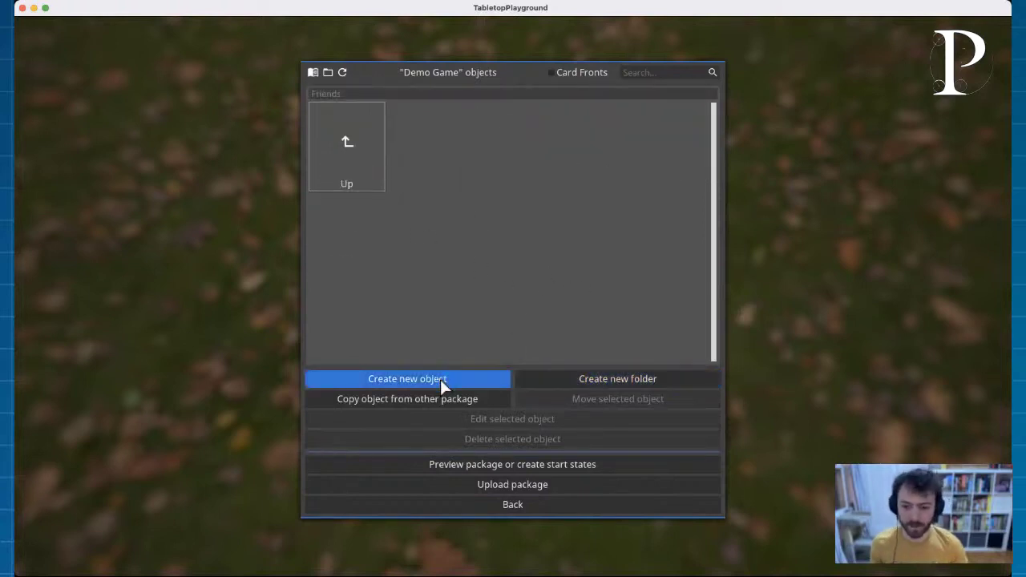
Step: Create a new Card object in the Friends folder with Cards/Friends.jpg as its texture
left_click(410, 384)
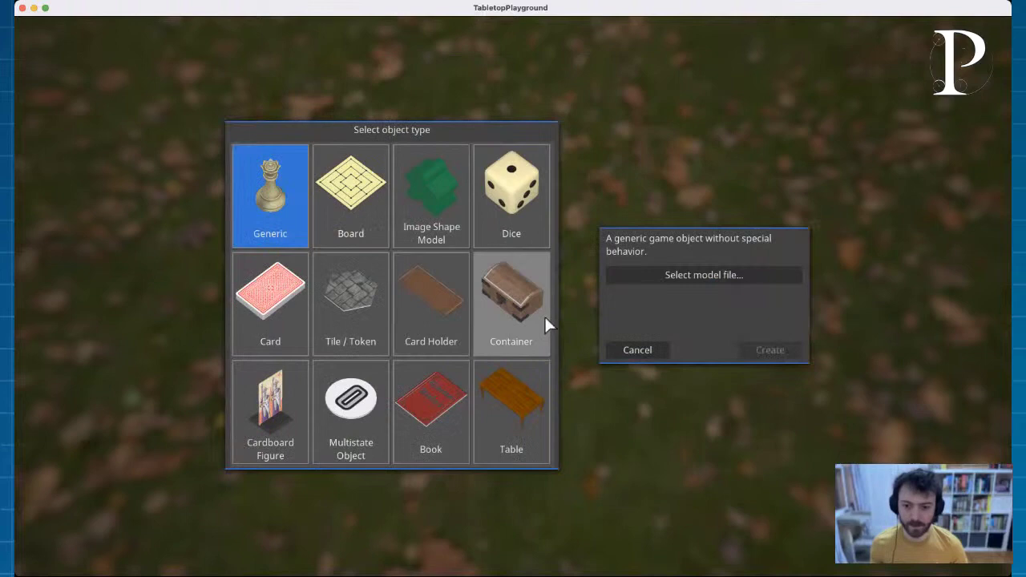
left_click(245, 315)
left_click(724, 291)
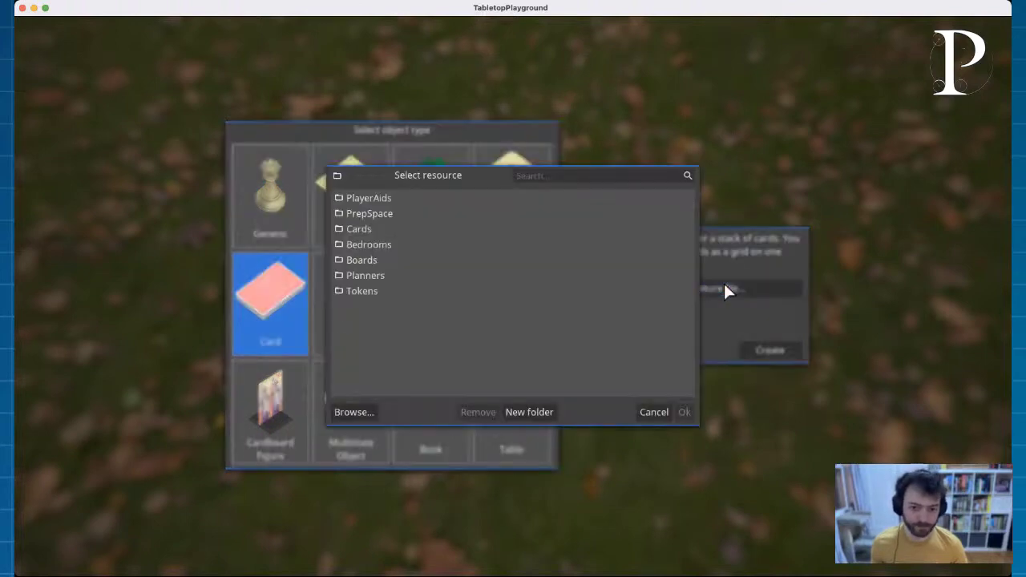
double_click(366, 230)
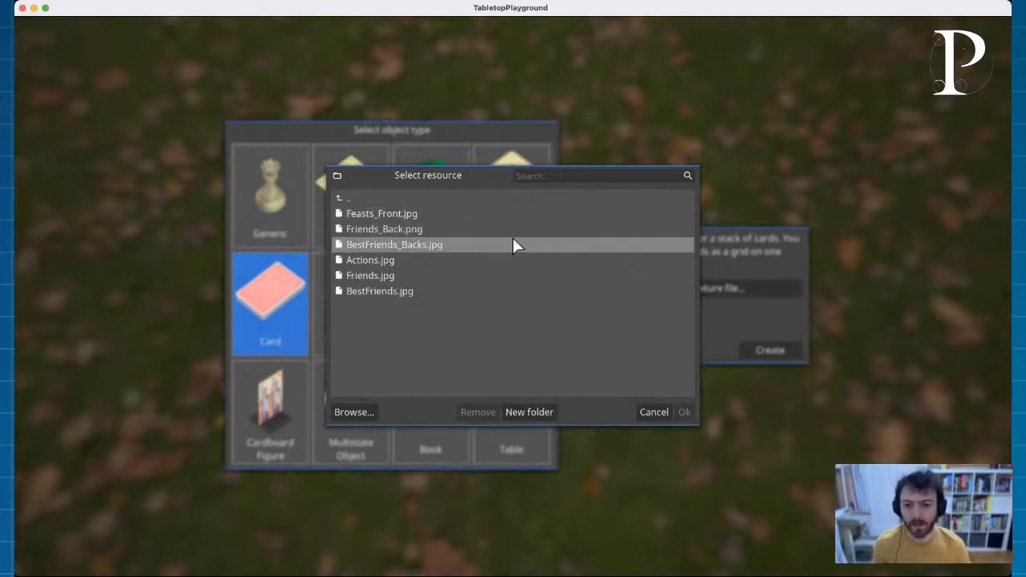
left_click(374, 276)
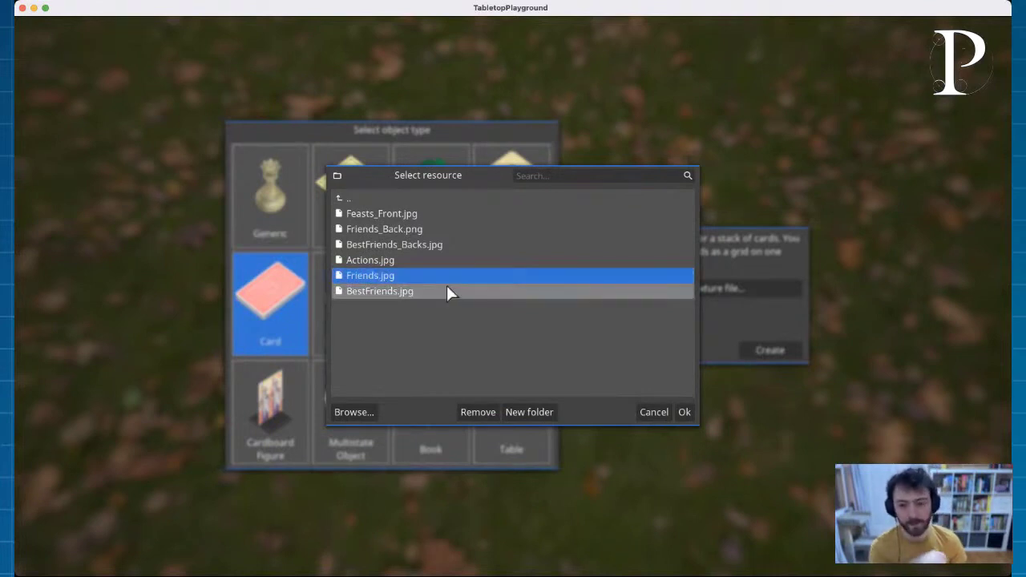
left_click(685, 412)
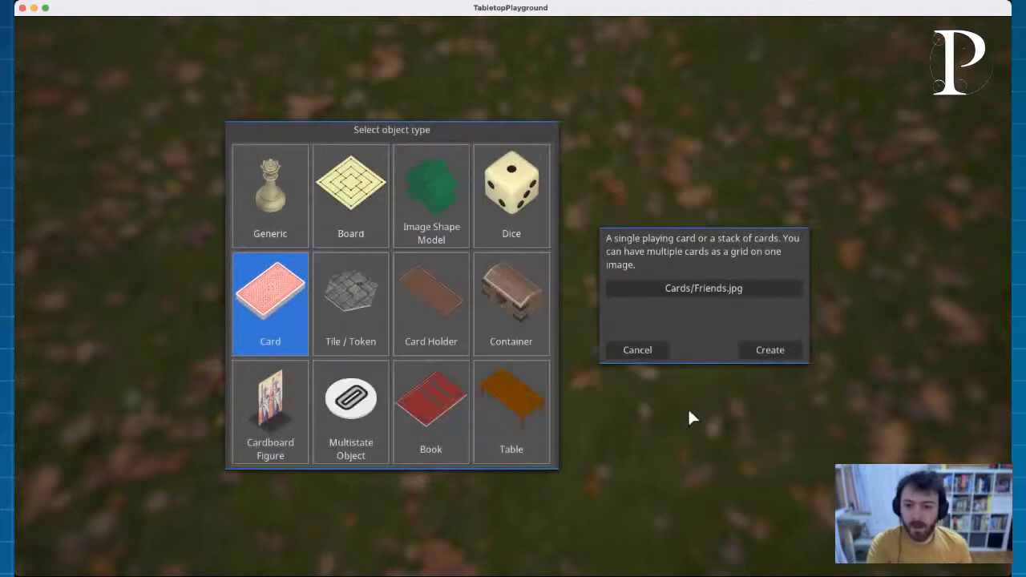
left_click(770, 351)
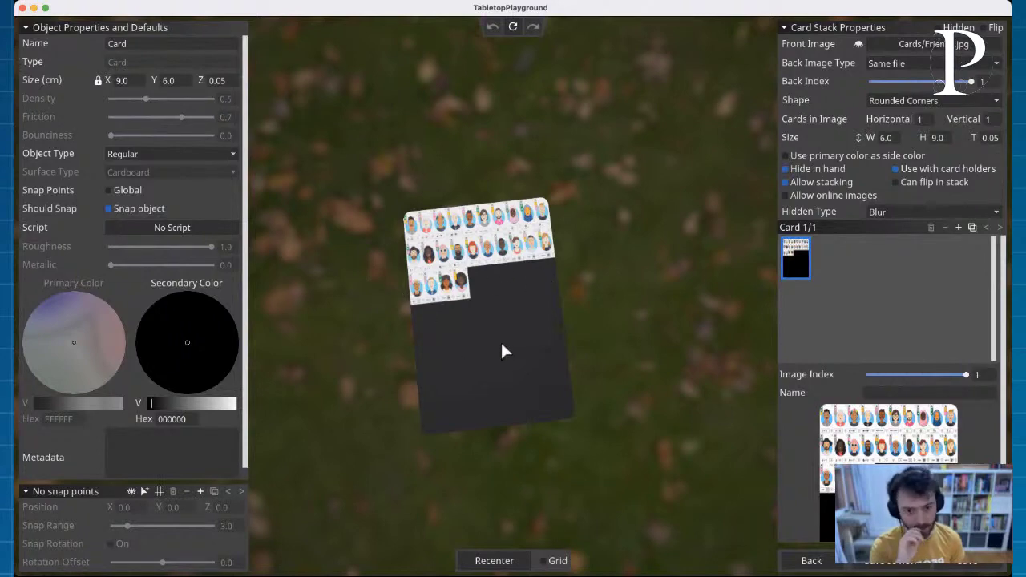
Step: Name the new card object "Friends"
middle_click_drag(502, 346, 570, 356)
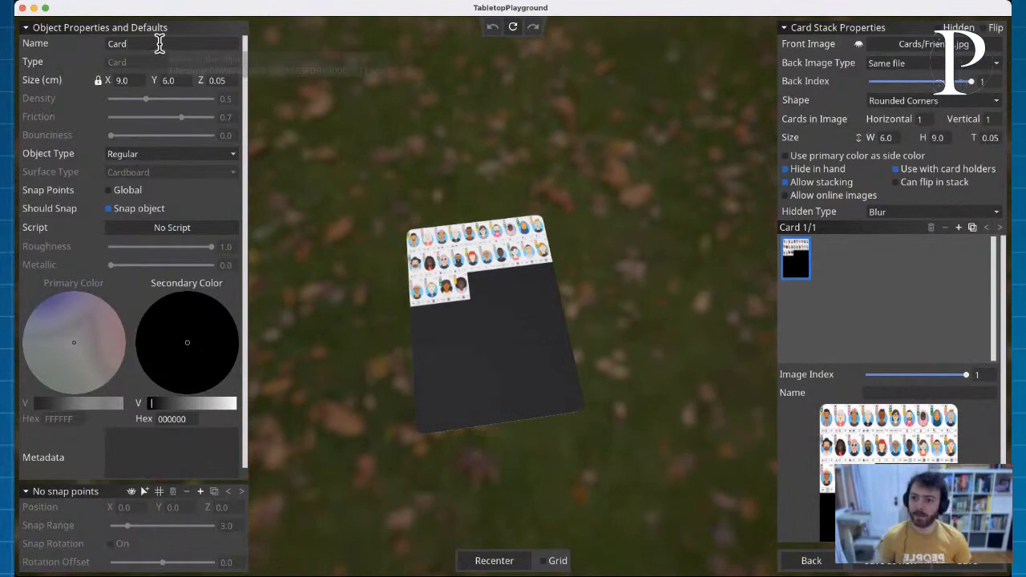
double_click(116, 44)
type("Friends")
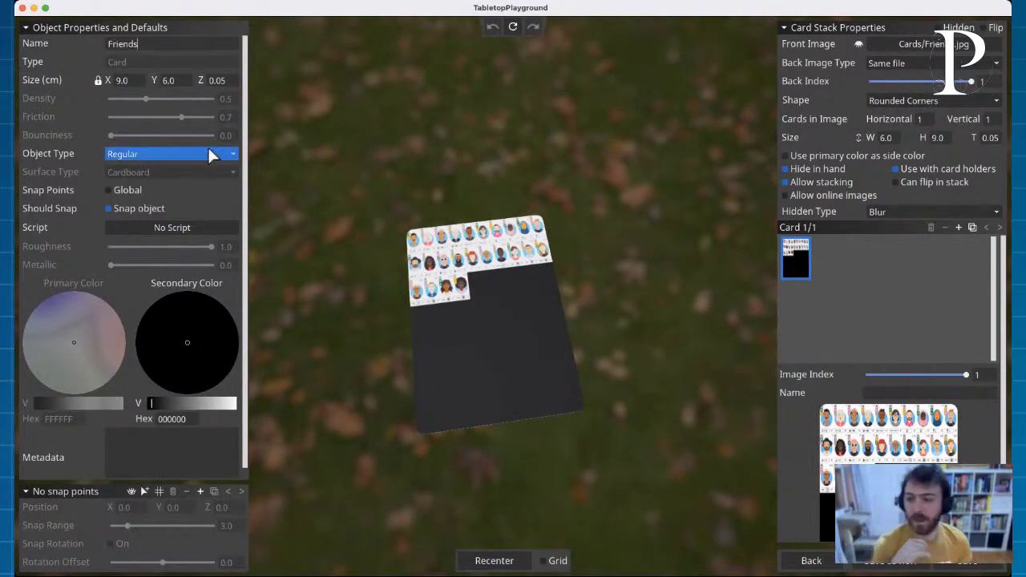
left_click(563, 287)
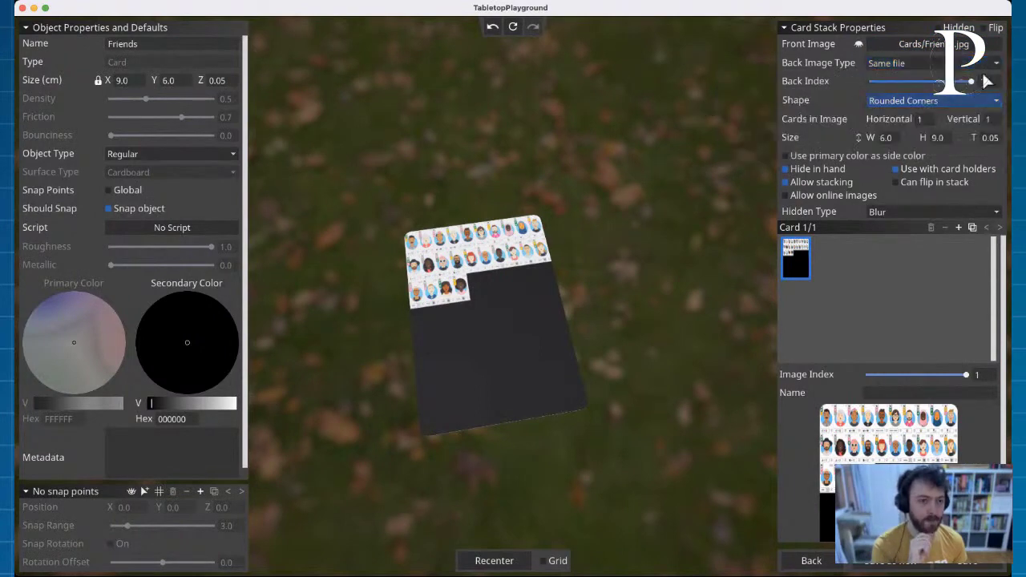
Step: Set the back image type to Separate file and use Cards/Friends_Back.png as the back image
left_click(999, 69)
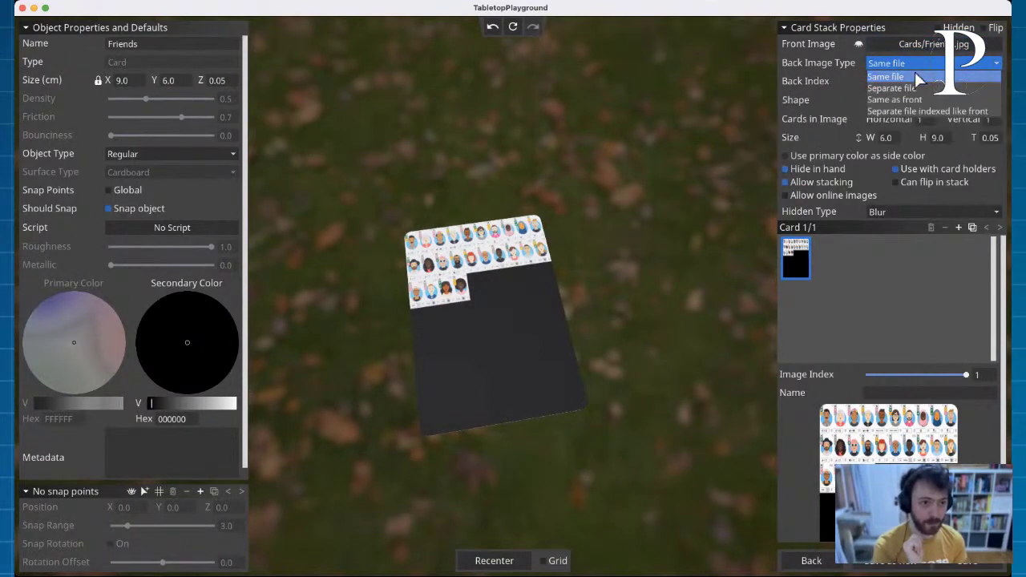
left_click(892, 89)
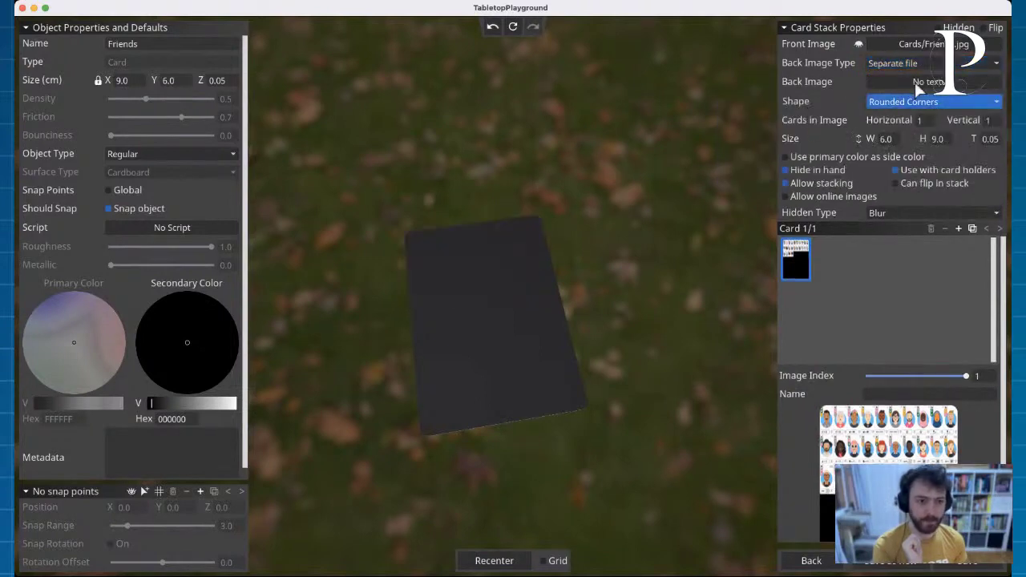
left_click(944, 84)
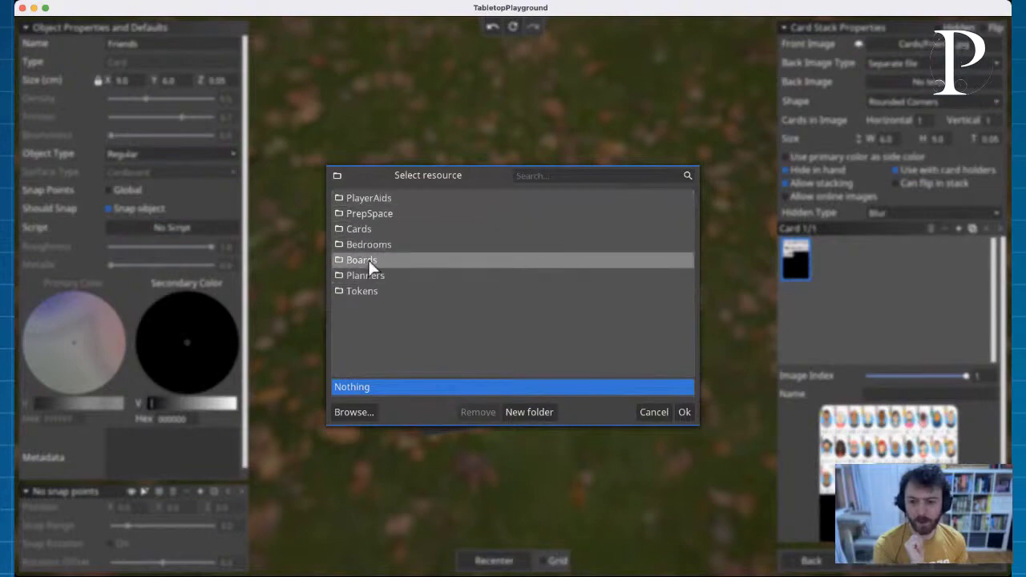
left_click(373, 230)
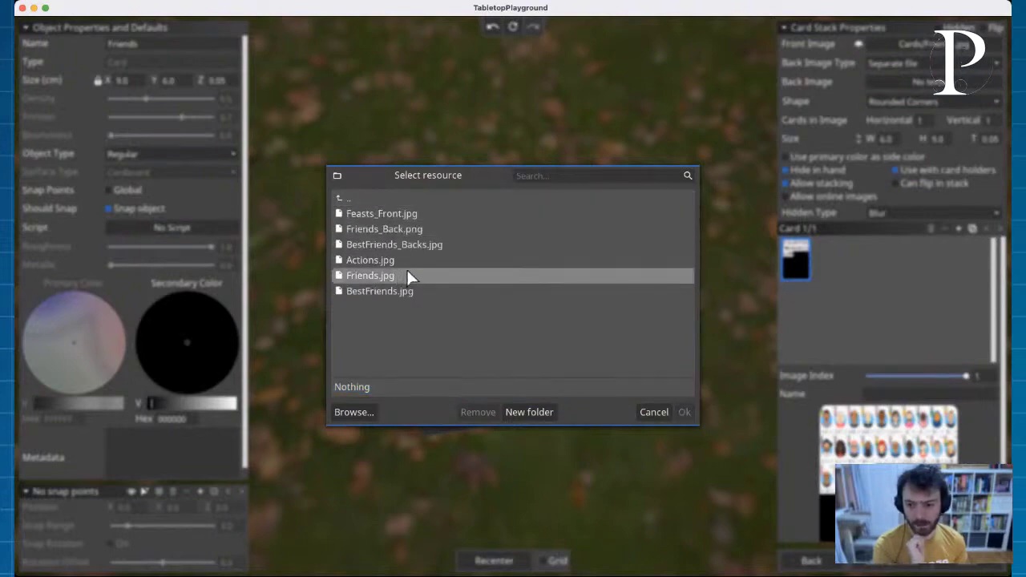
left_click(381, 228)
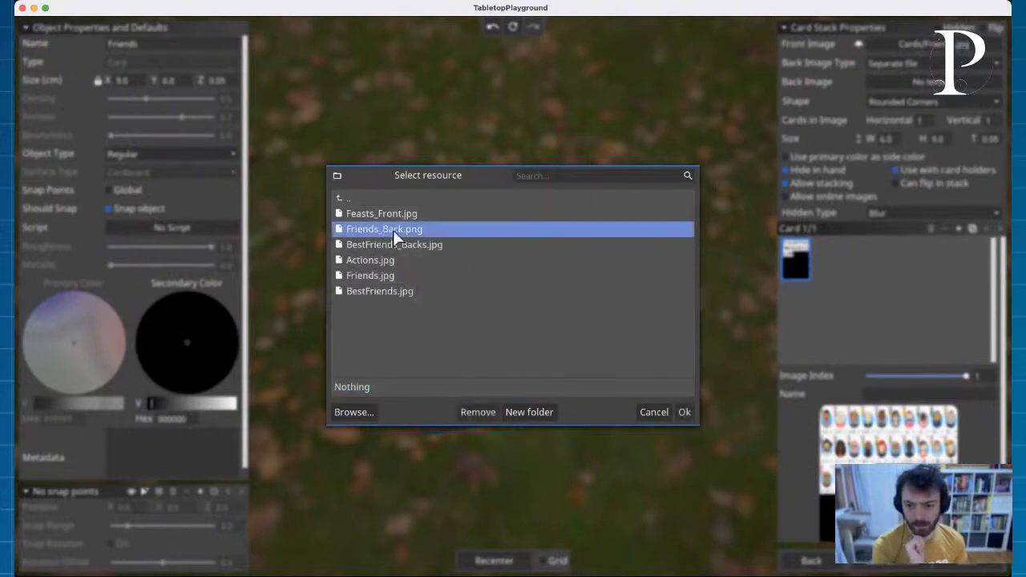
left_click(688, 411)
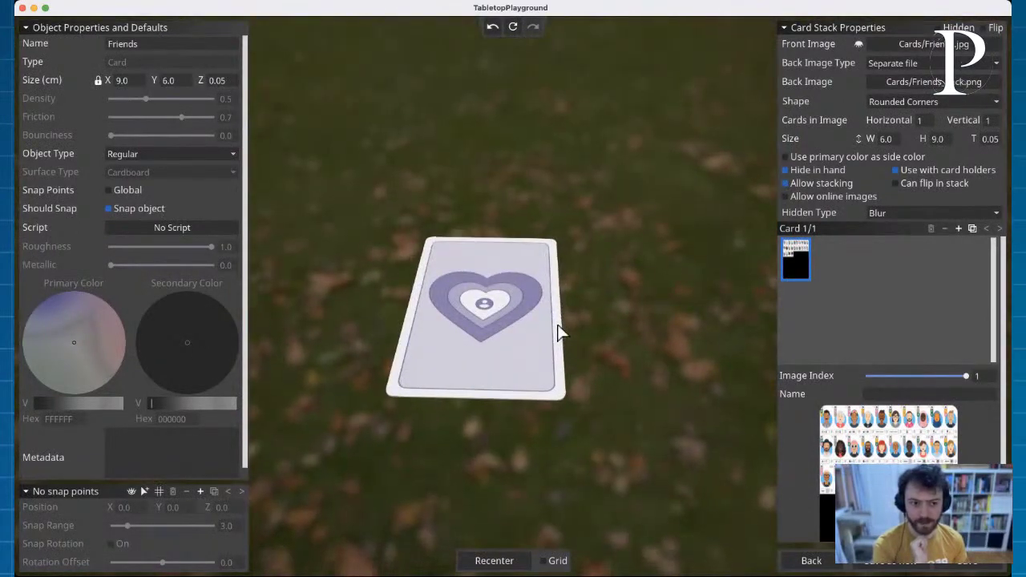
Step: Try the Hexagonal and Round shapes on the card and return it to Rounded Corners
left_click(941, 99)
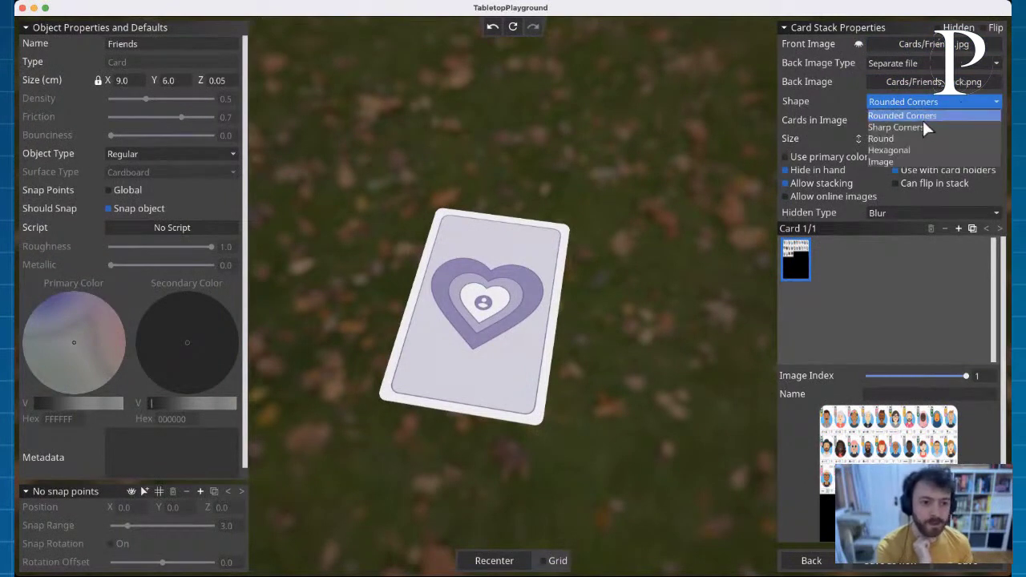
left_click(905, 149)
left_click(931, 100)
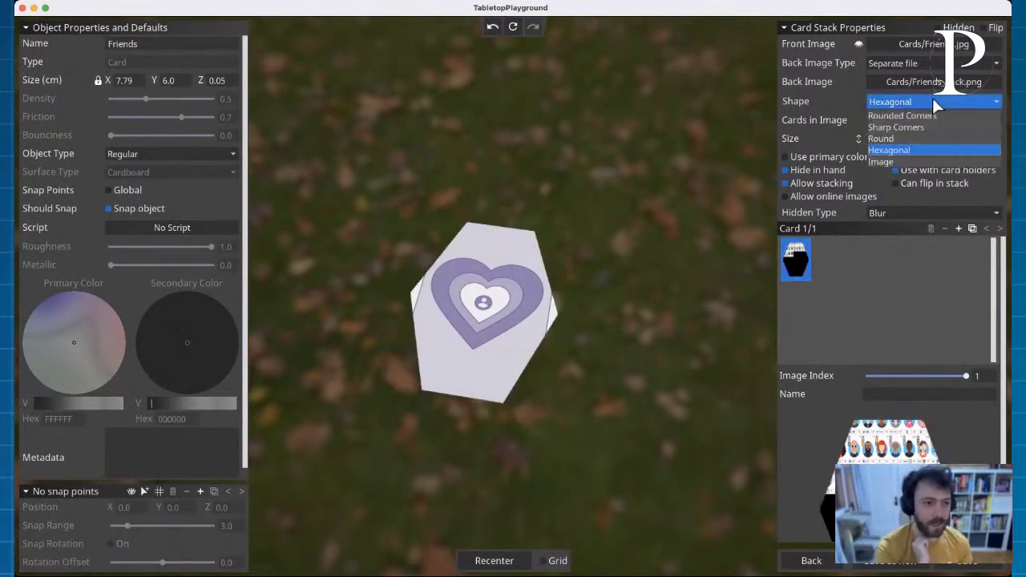
left_click(895, 135)
left_click(920, 101)
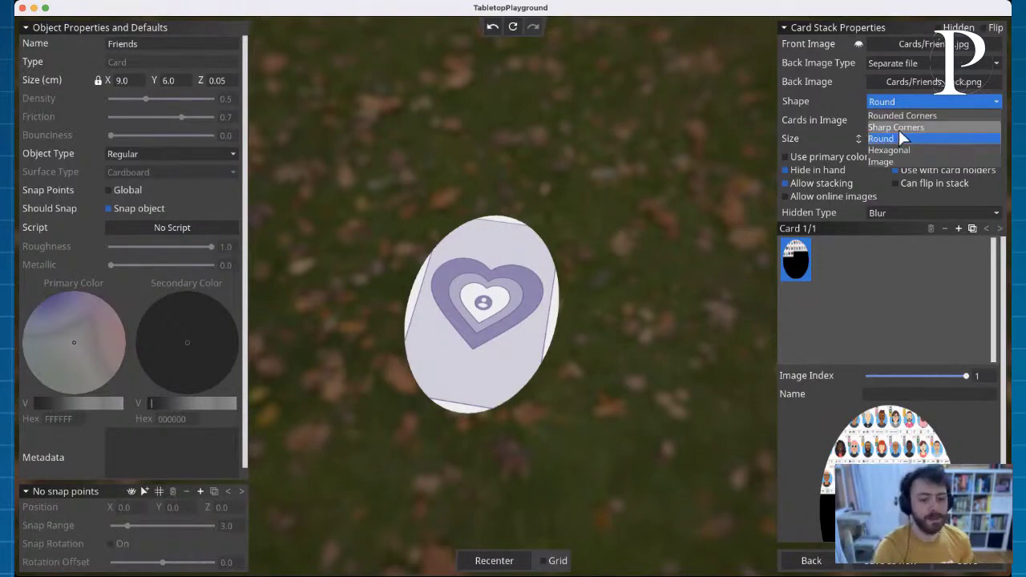
left_click(920, 115)
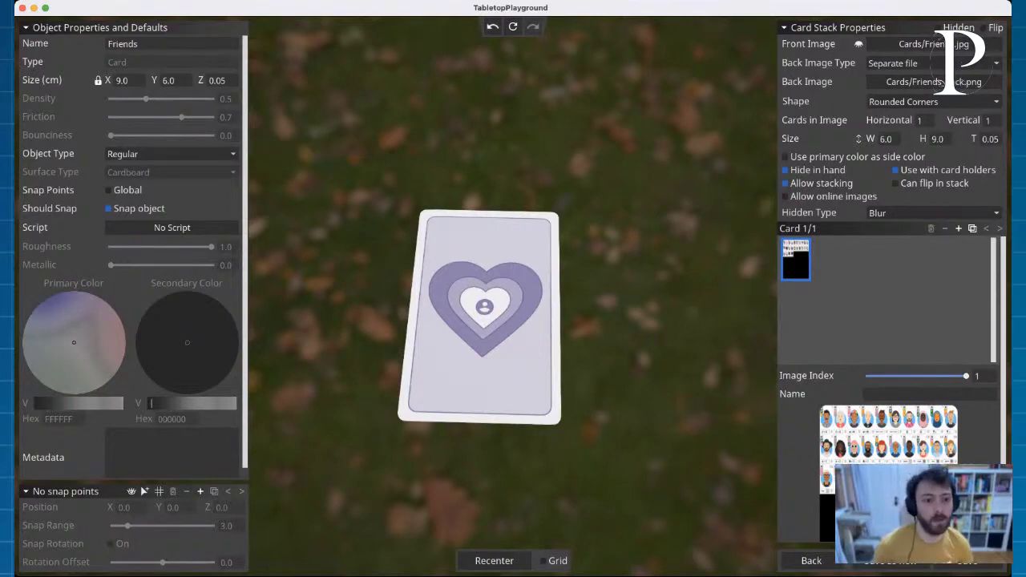
Step: Set the size of a single Friends card to 5.59 cm wide and 8.71 cm high
left_click(890, 139)
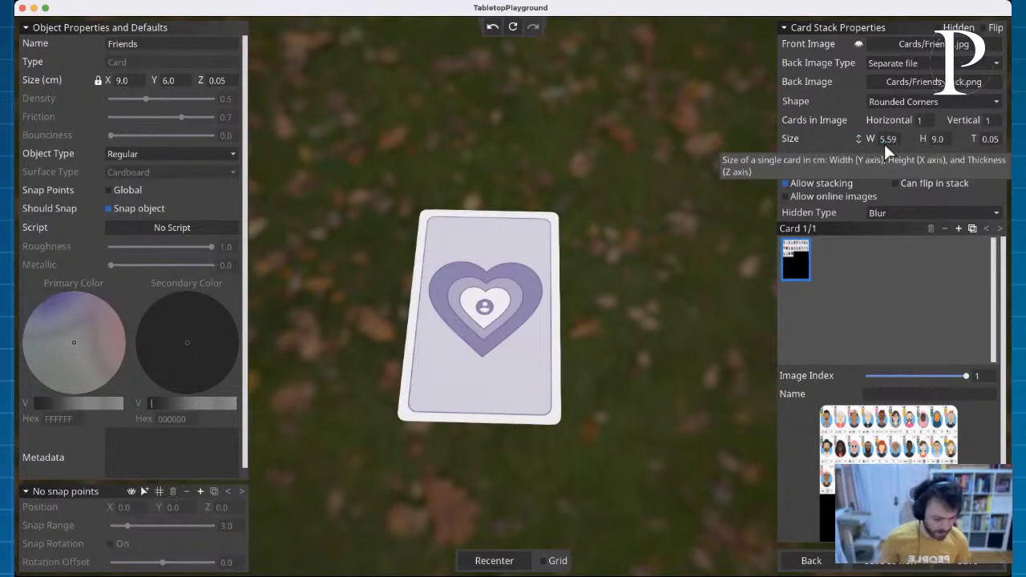
key("Tab")
type("8")
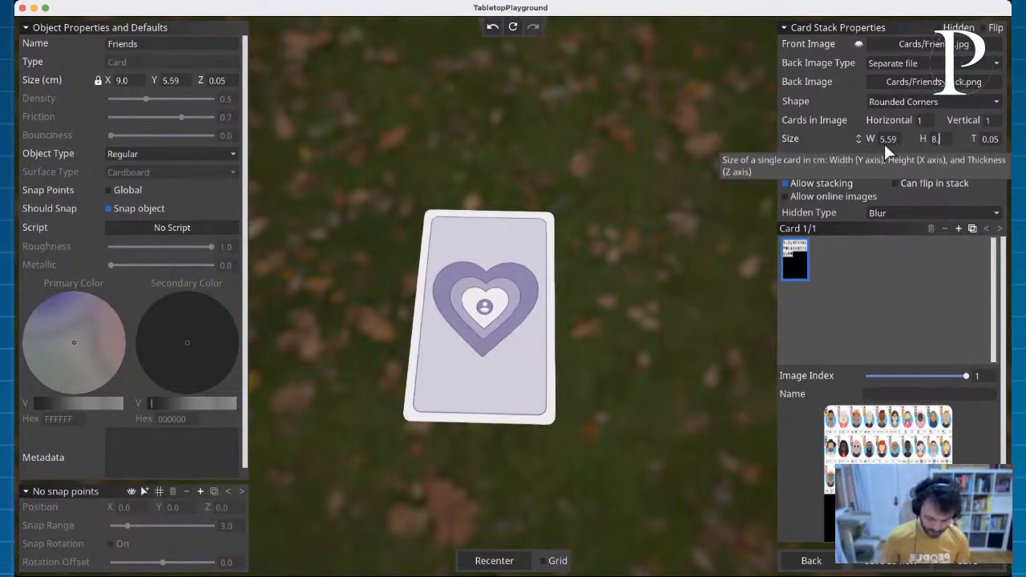
type(".71")
key("Tab")
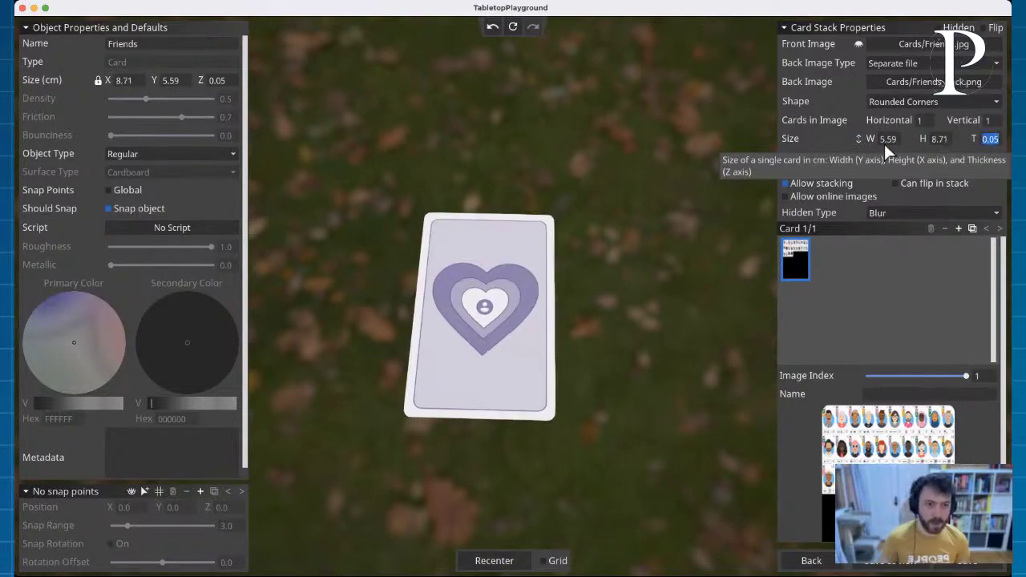
key("Return")
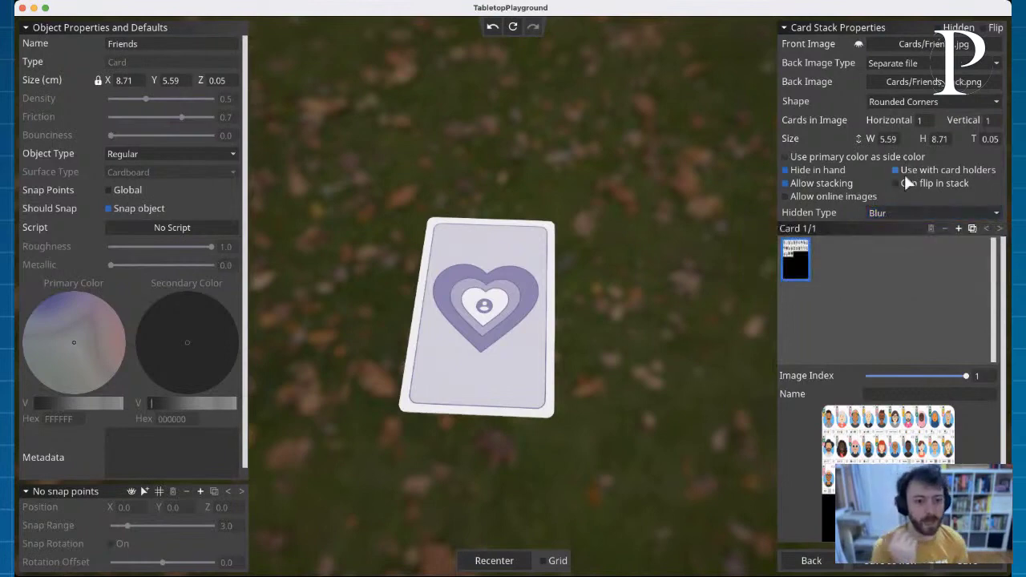
Step: Set the Friends card's hidden type to Card Back
left_click(887, 213)
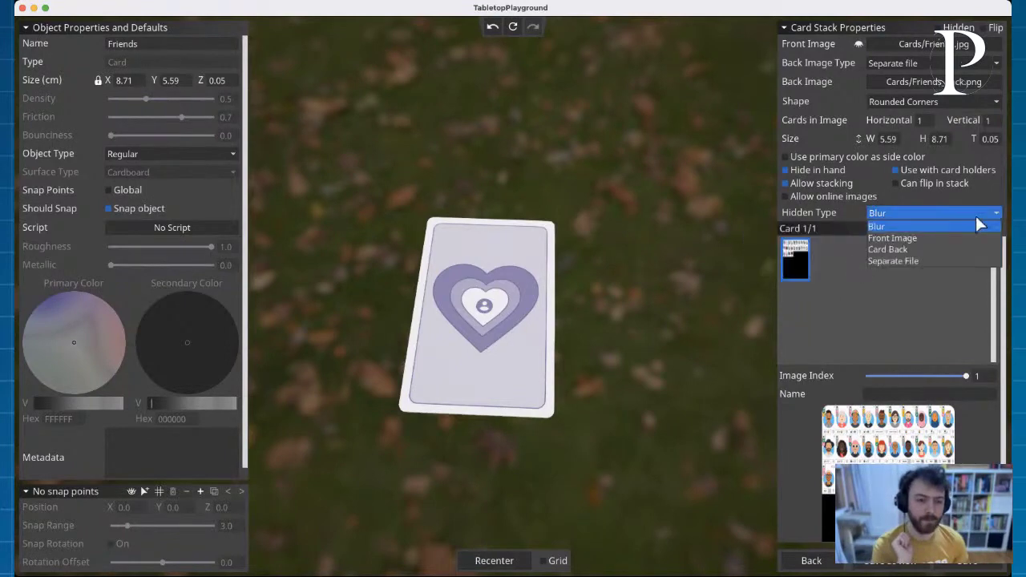
left_click(903, 250)
left_click(880, 196)
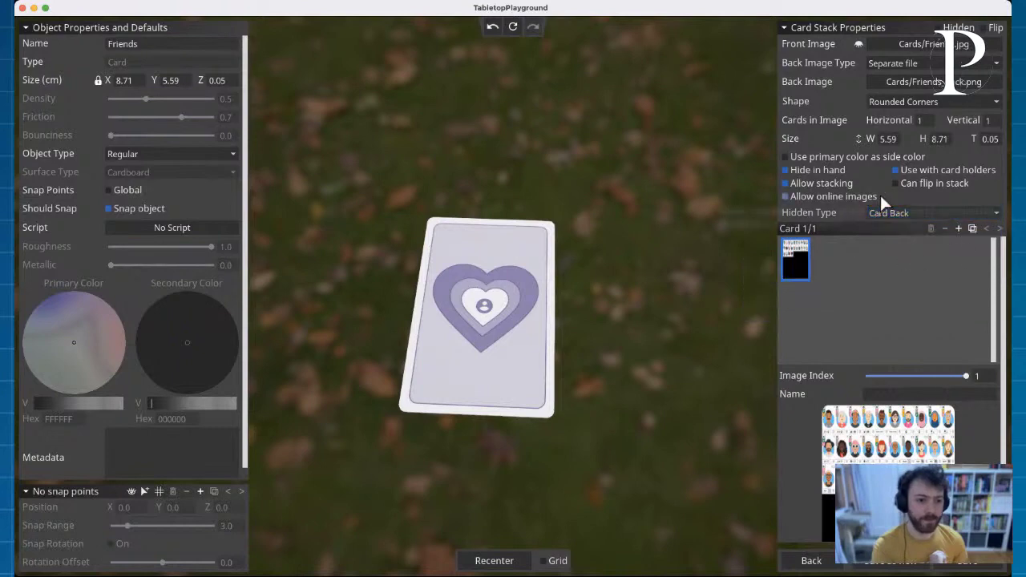
left_click(788, 197)
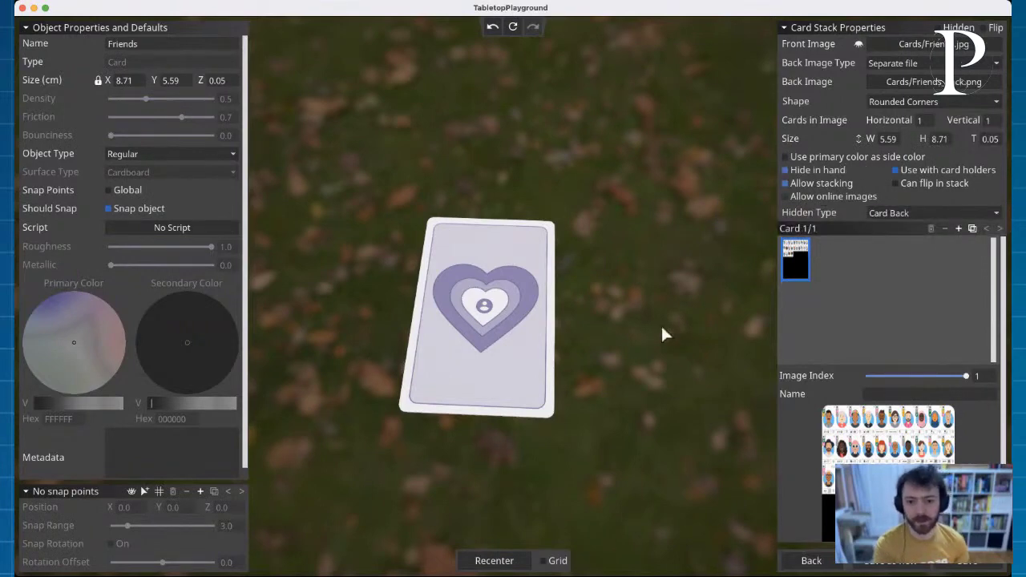
left_click_drag(551, 403, 466, 486)
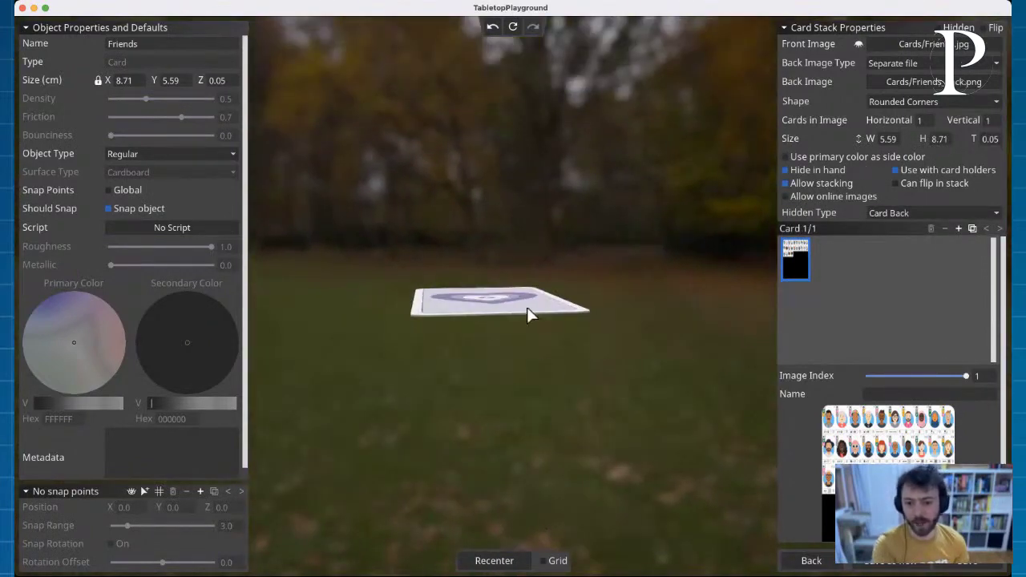
left_click_drag(606, 351, 667, 297)
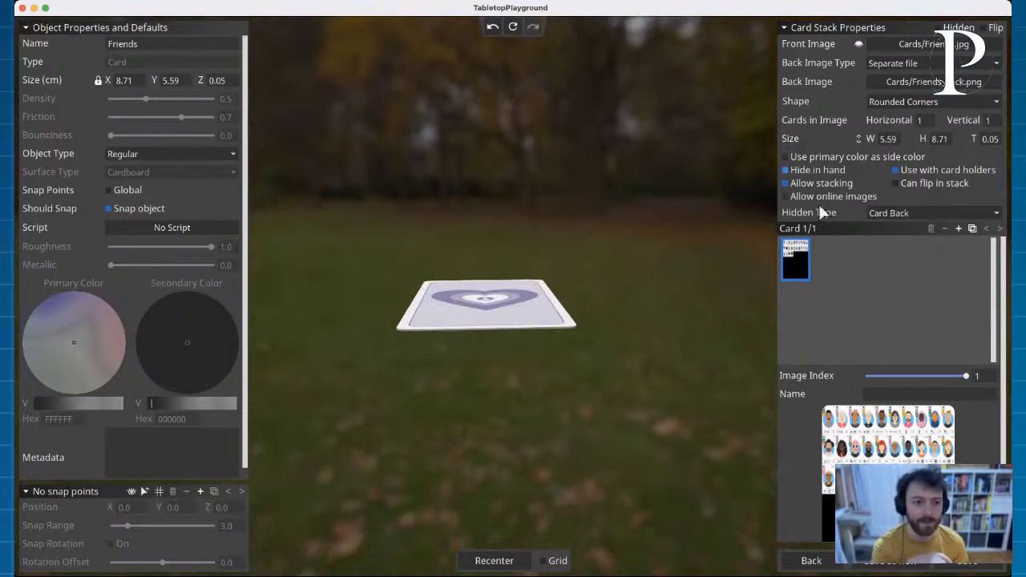
left_click_drag(583, 234, 653, 220)
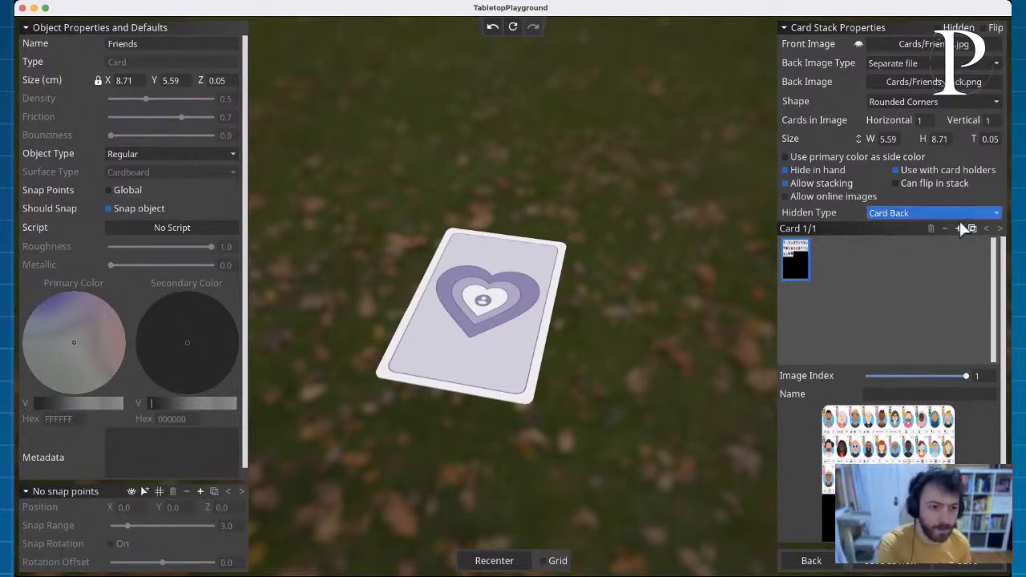
right_click_drag(672, 249, 666, 268)
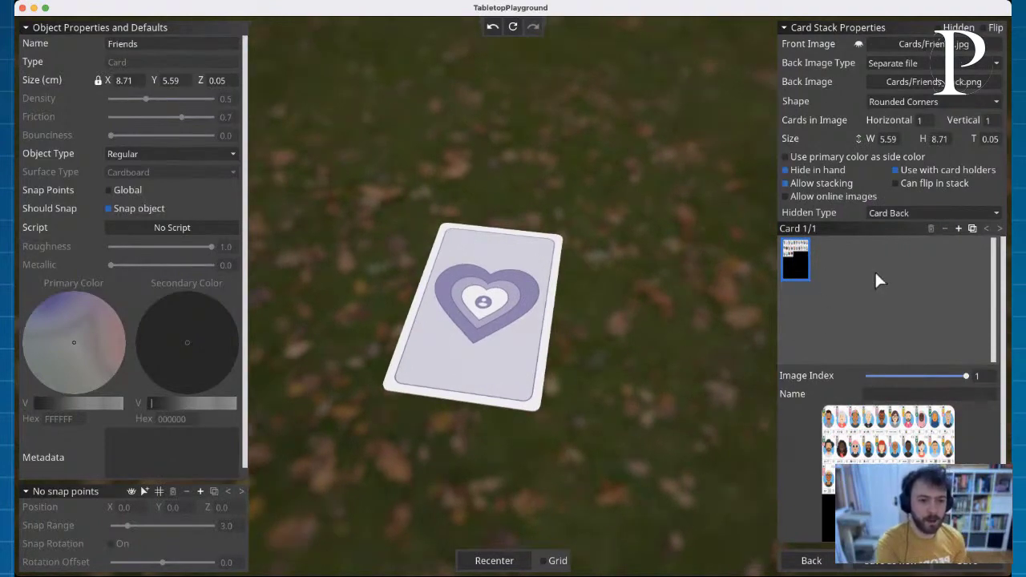
Step: Set the horizontal number of cards in the front image to 10
left_click(927, 119)
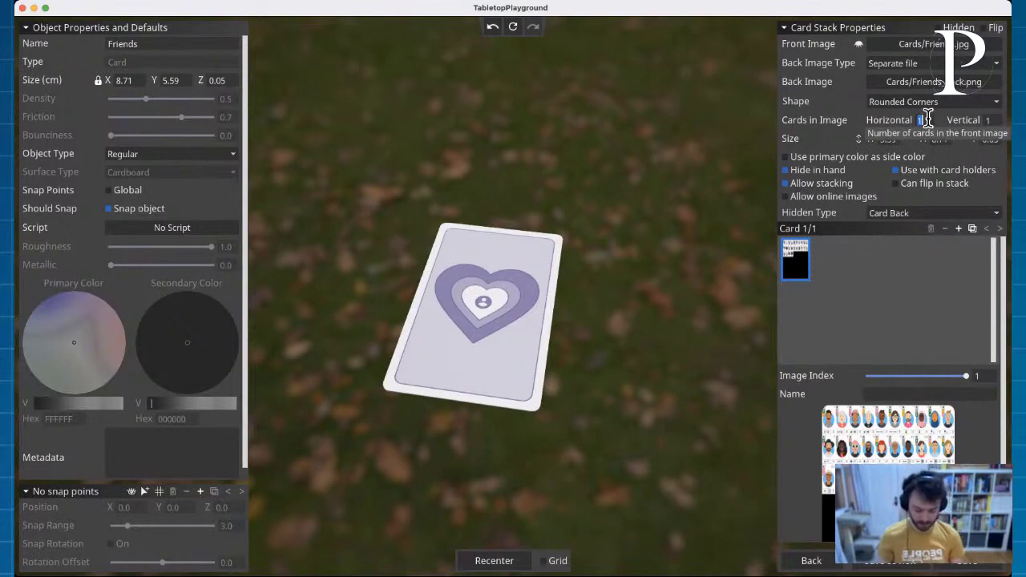
type("1")
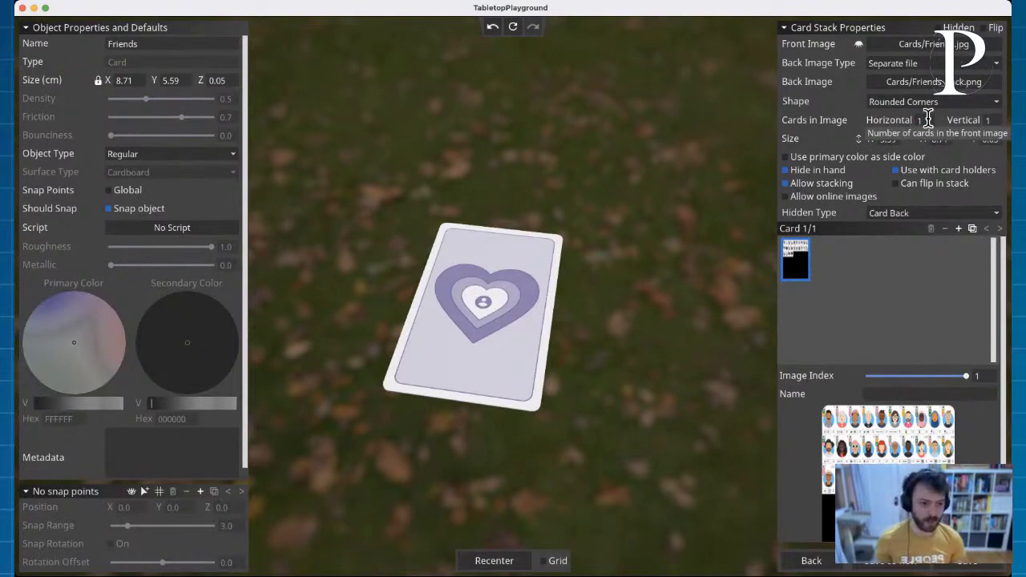
type("0")
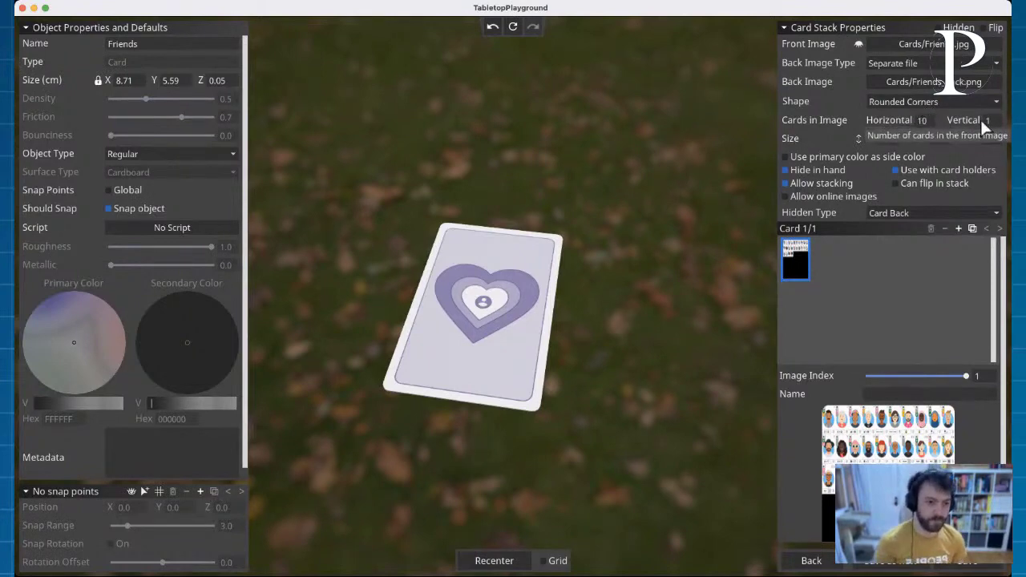
Step: Set the vertical number of cards in the front image to 7
left_click(988, 120)
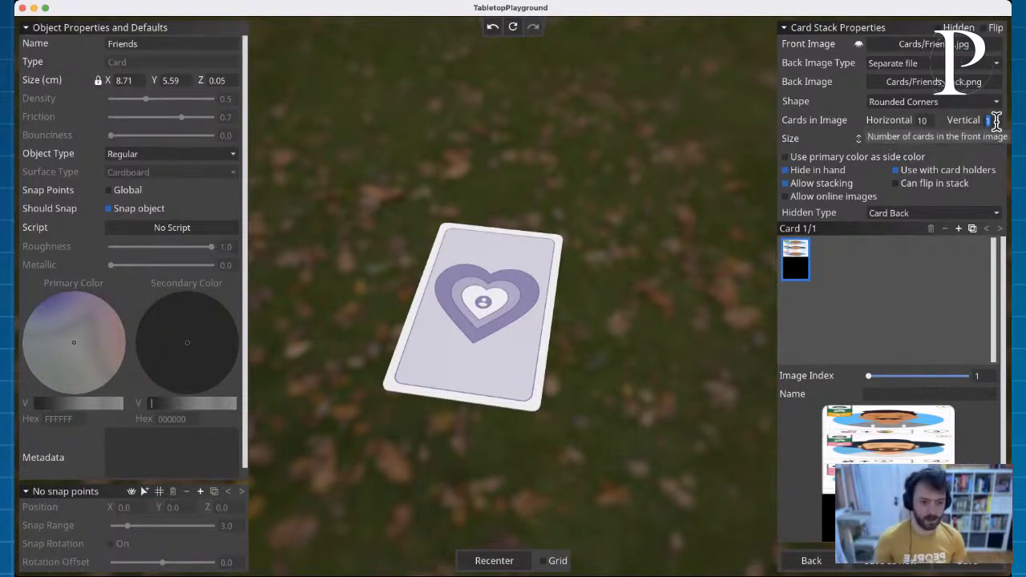
type("10")
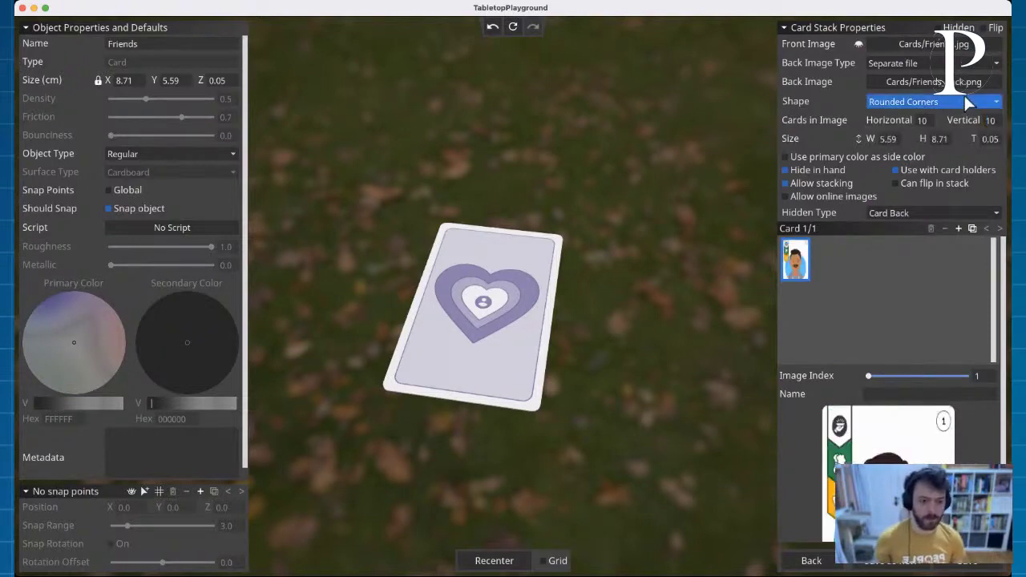
key("BackSpace")
key("BackSpace")
type("9")
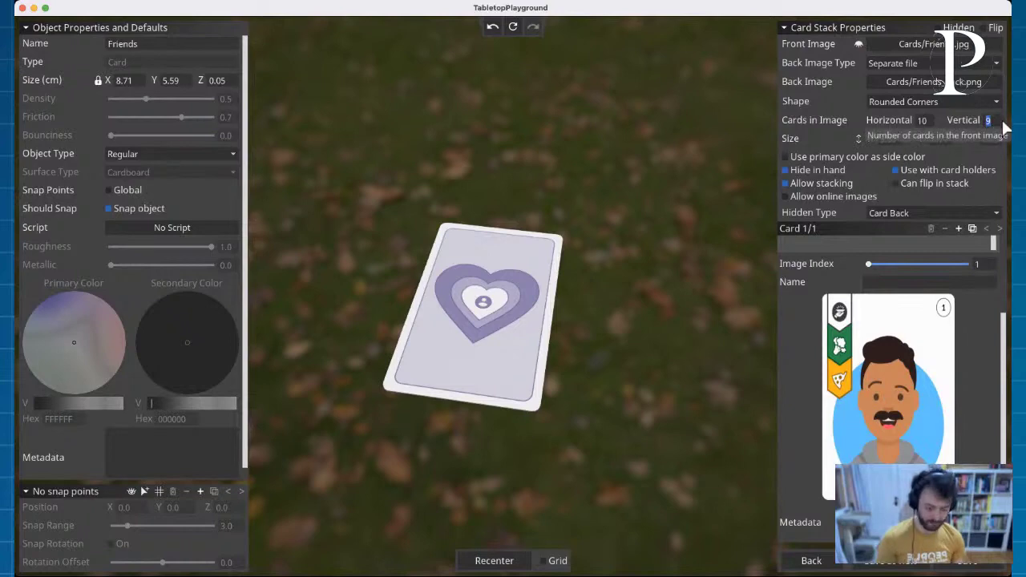
key("BackSpace")
type("6")
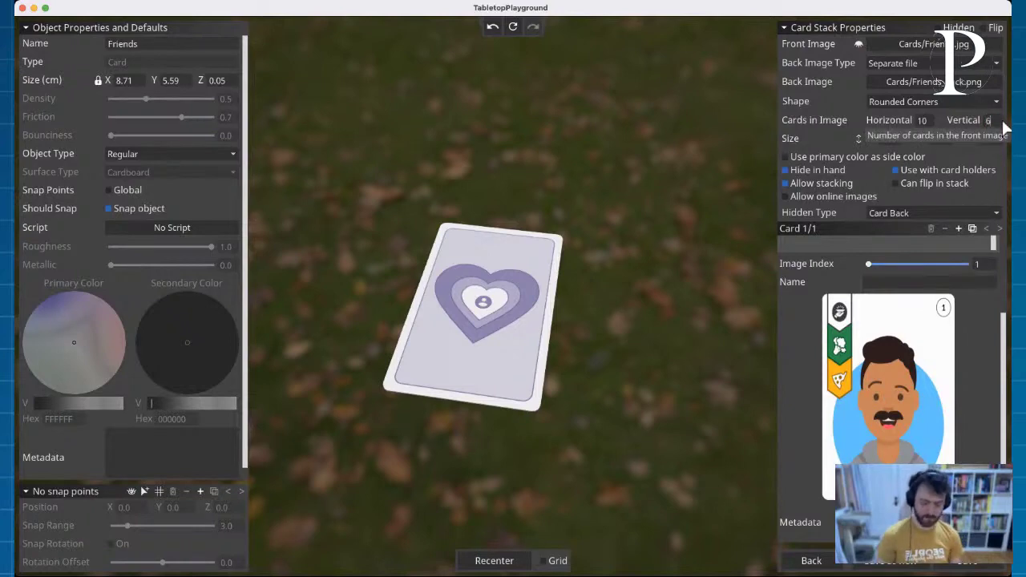
double_click(1000, 118)
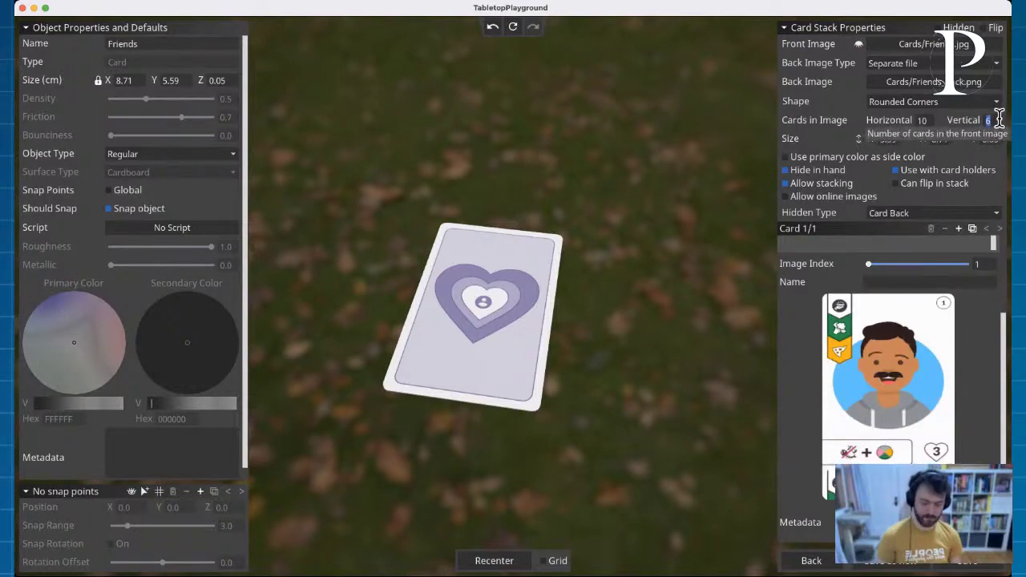
type("8")
double_click(999, 119)
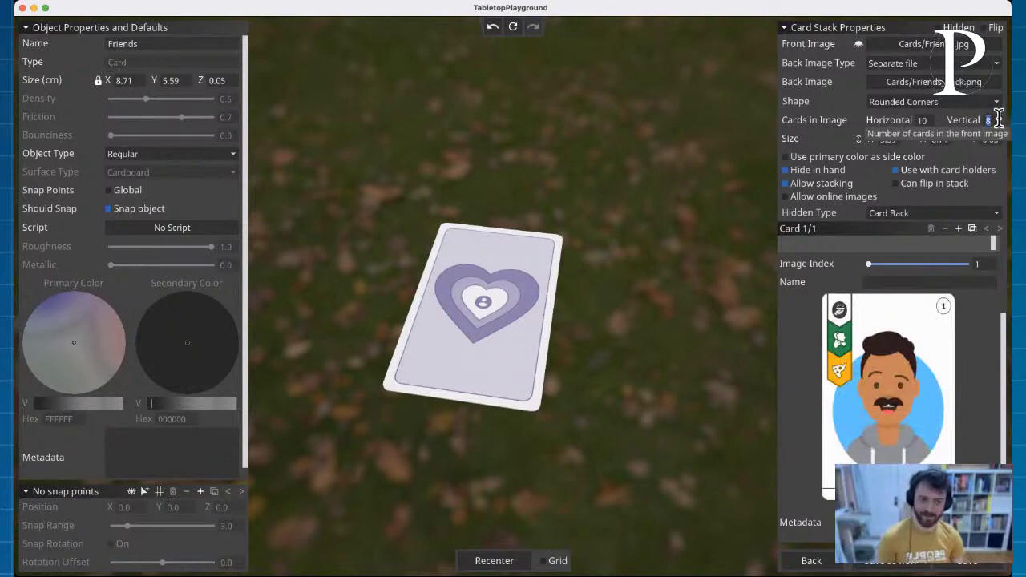
type("7")
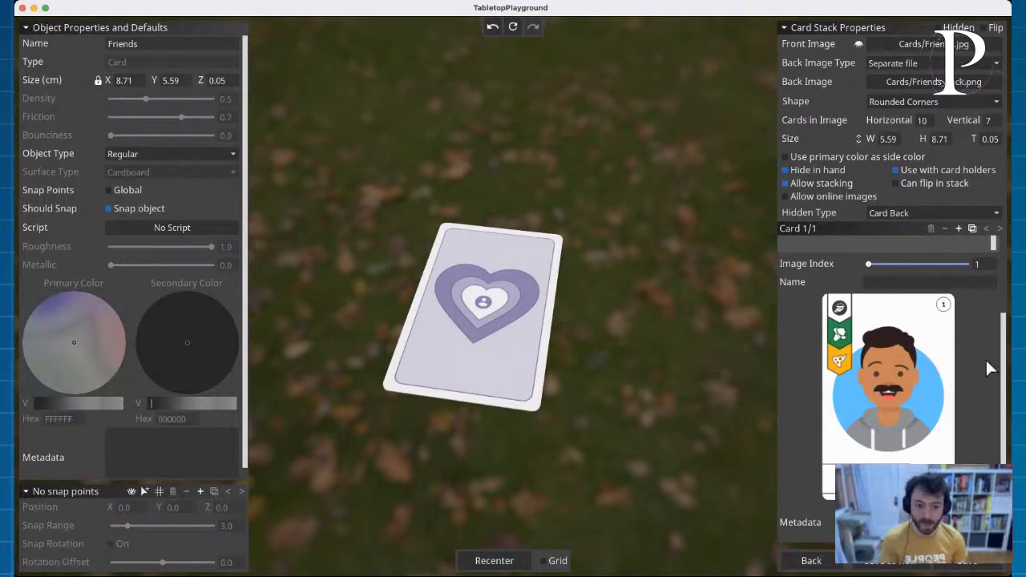
Step: Add cards with consecutive image indices to the stack and remove the surplus blank ones, leaving a deck of 24 cards
left_click(958, 228)
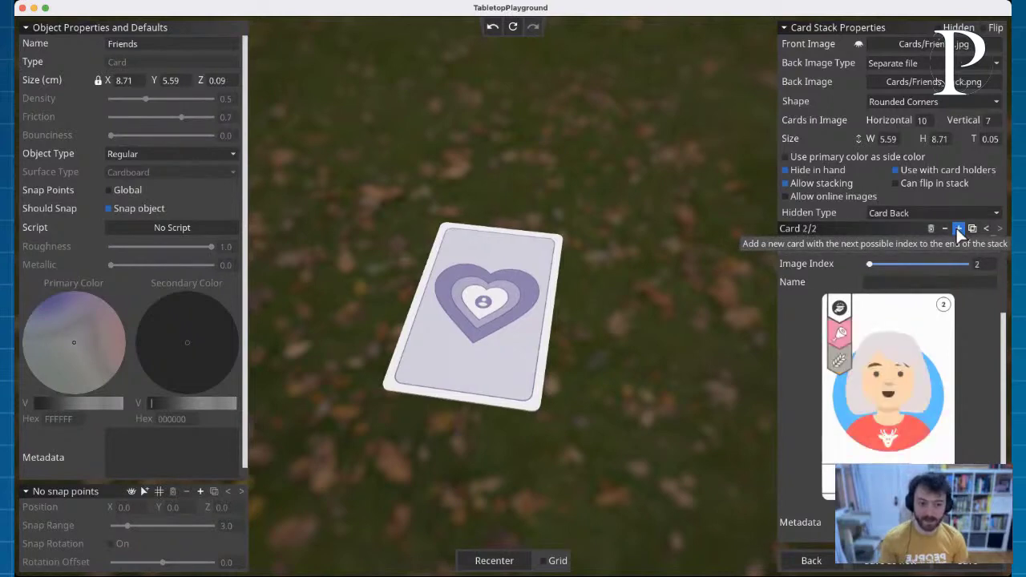
left_click(959, 229)
left_click(959, 229)
left_click(958, 229)
left_click(959, 228)
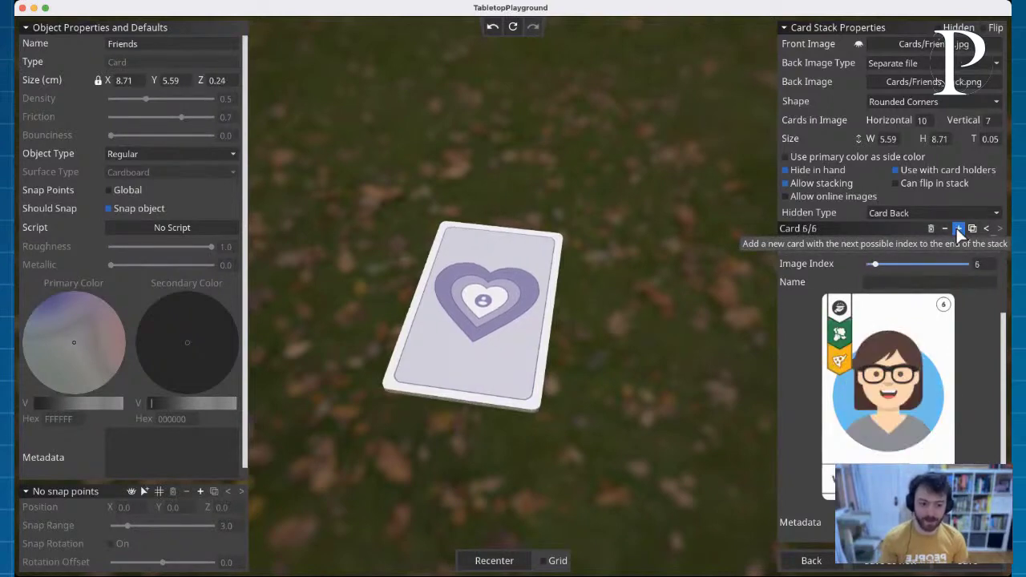
left_click(959, 228)
left_click(958, 229)
left_click(959, 230)
left_click(959, 231)
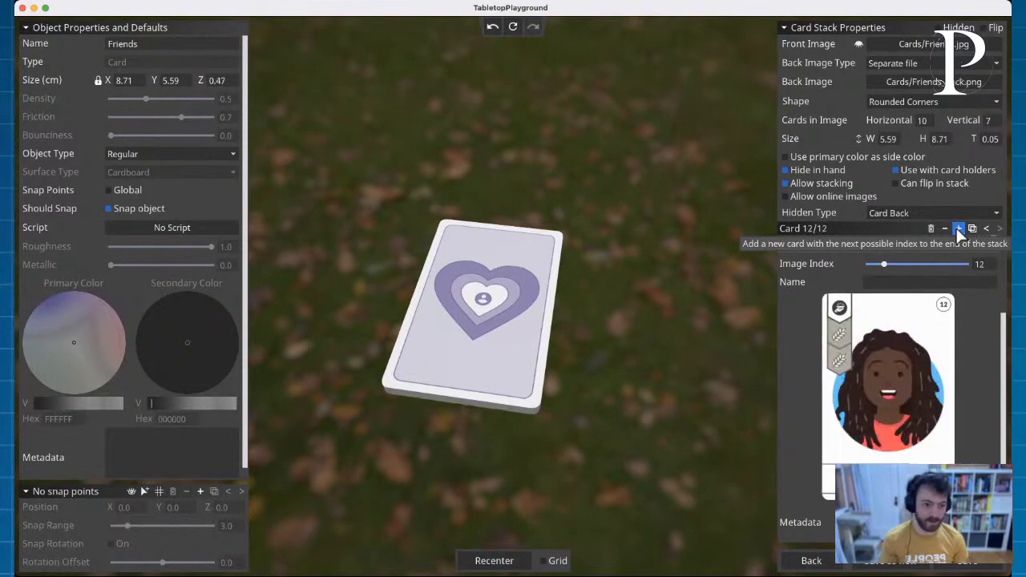
left_click(959, 230)
left_click(959, 230)
left_click(959, 230)
left_click(959, 230)
left_click(959, 230)
left_click(960, 230)
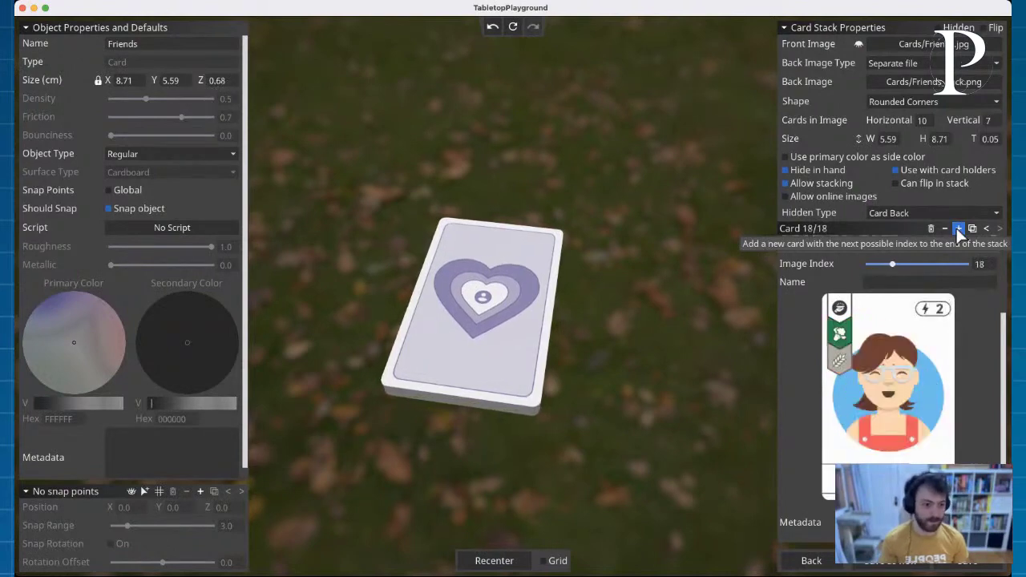
left_click(959, 230)
left_click(959, 230)
left_click(959, 230)
left_click(959, 230)
left_click(959, 230)
left_click(959, 231)
left_click(959, 230)
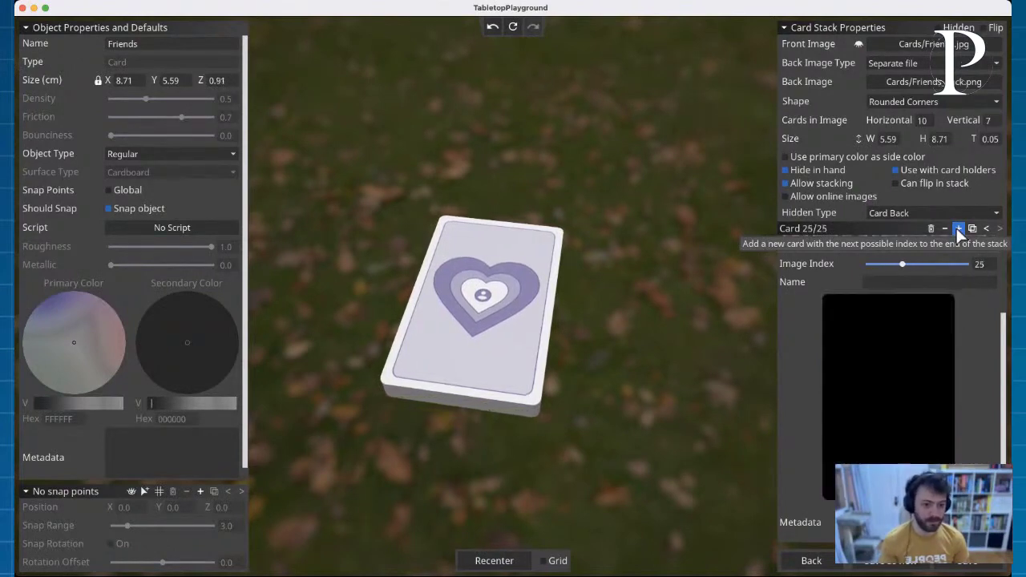
left_click(959, 231)
left_click(945, 229)
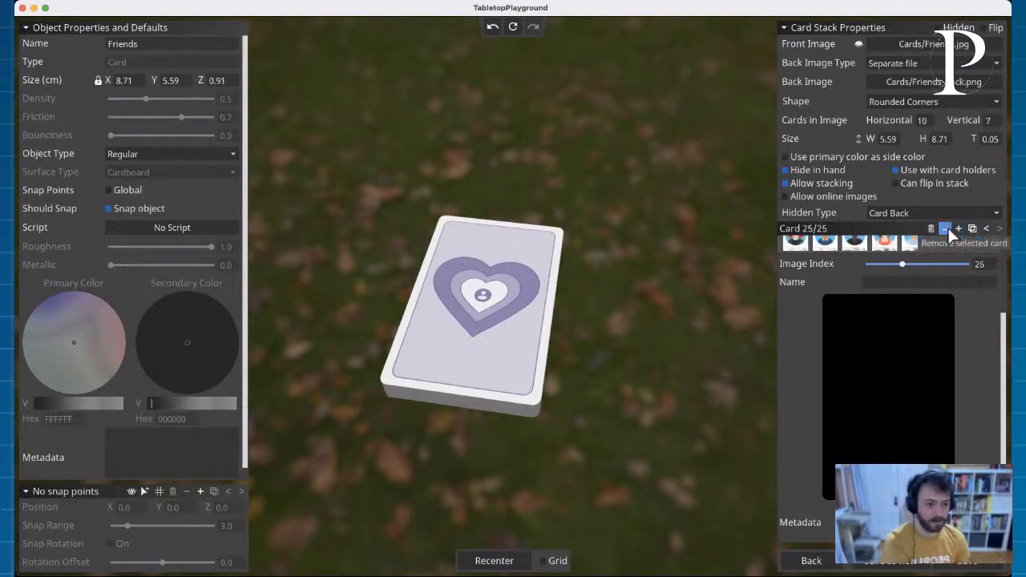
left_click(946, 228)
scroll(999, 293, "down", 5)
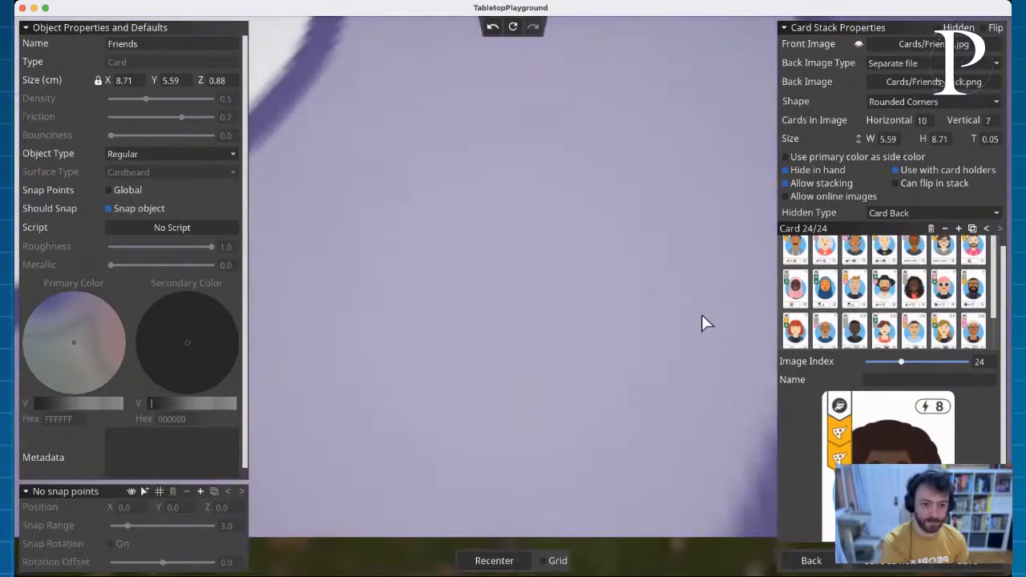
scroll(703, 323, "down", 10)
scroll(627, 286, "down", 3)
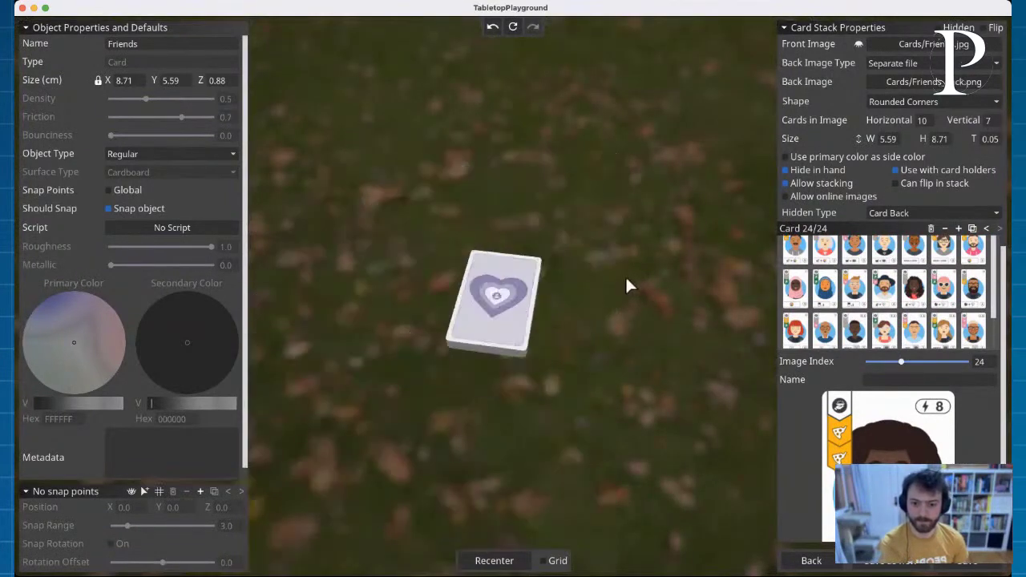
scroll(614, 285, "up", 4)
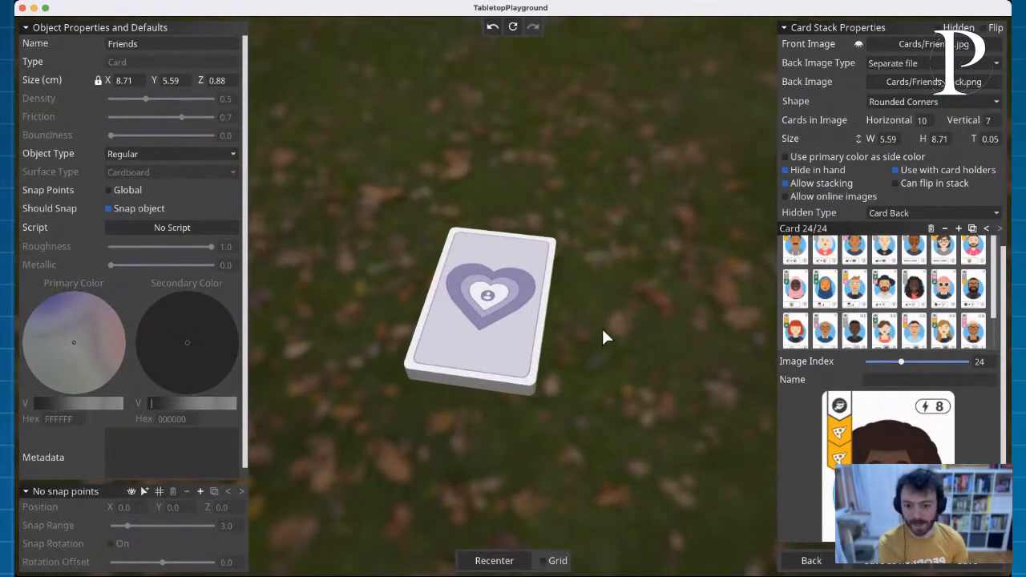
scroll(603, 337, "up", 3)
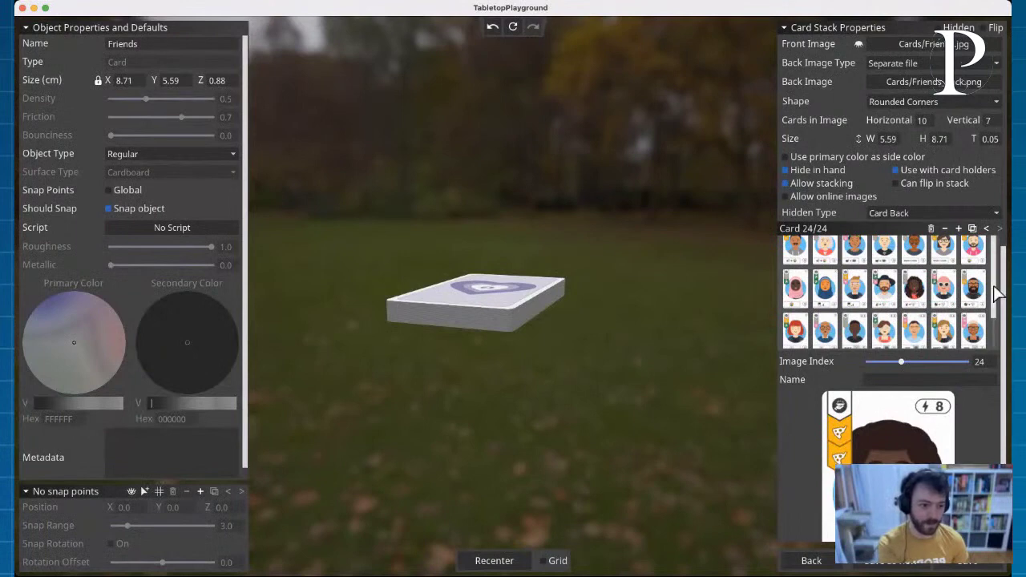
Step: Review the end of the 24-card Friends stack, save it and return to the Demo Game objects
scroll(998, 296, "down", 1)
scroll(998, 297, "down", 2)
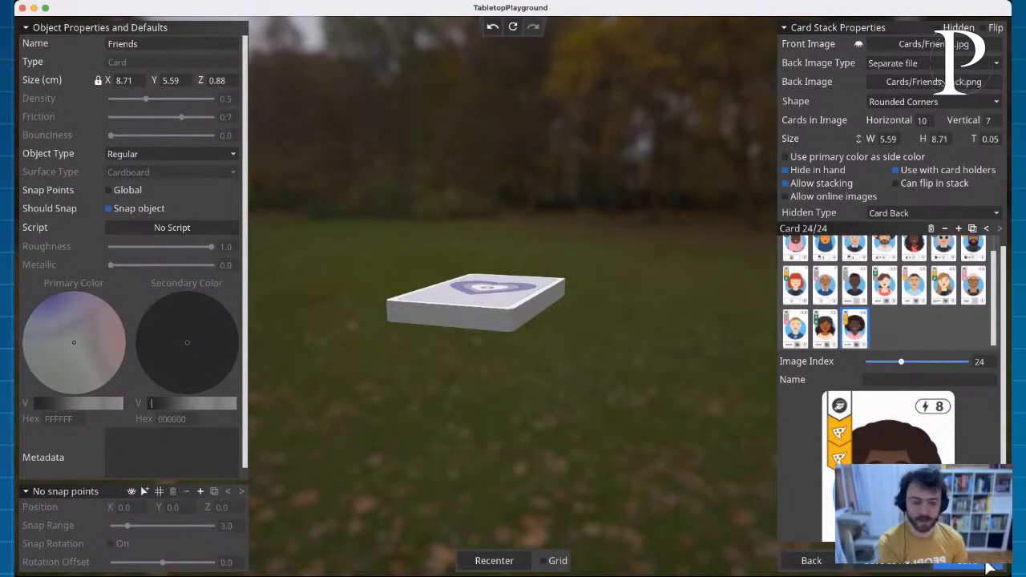
left_click(812, 561)
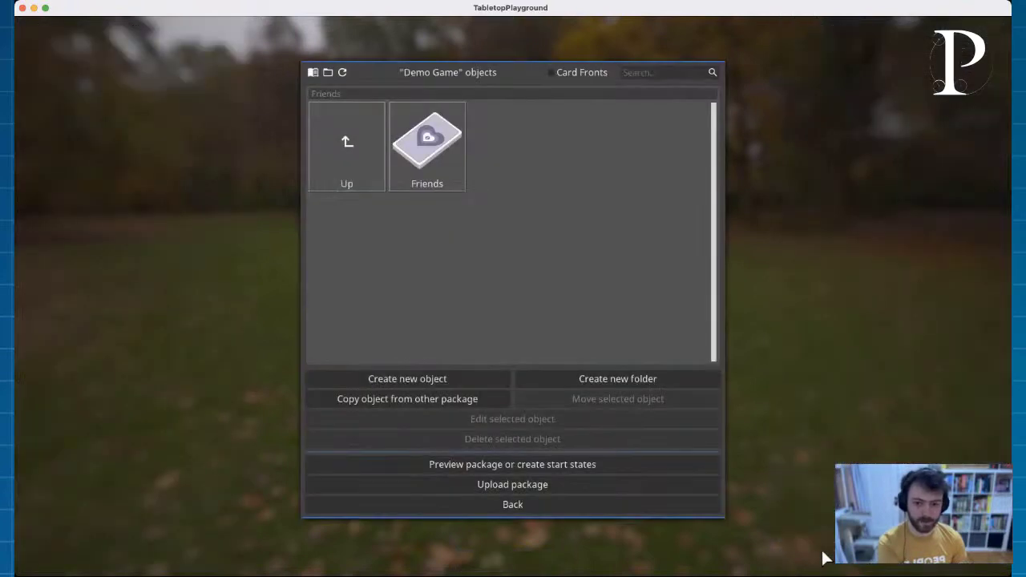
Step: Open the Friends deck from the package objects for editing and rename it Best Friends
double_click(427, 172)
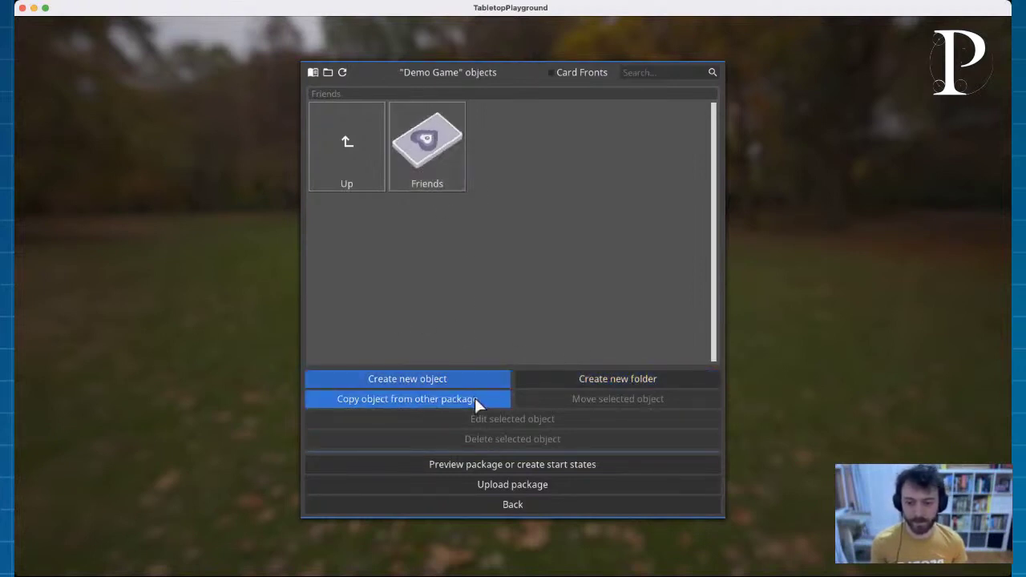
double_click(429, 142)
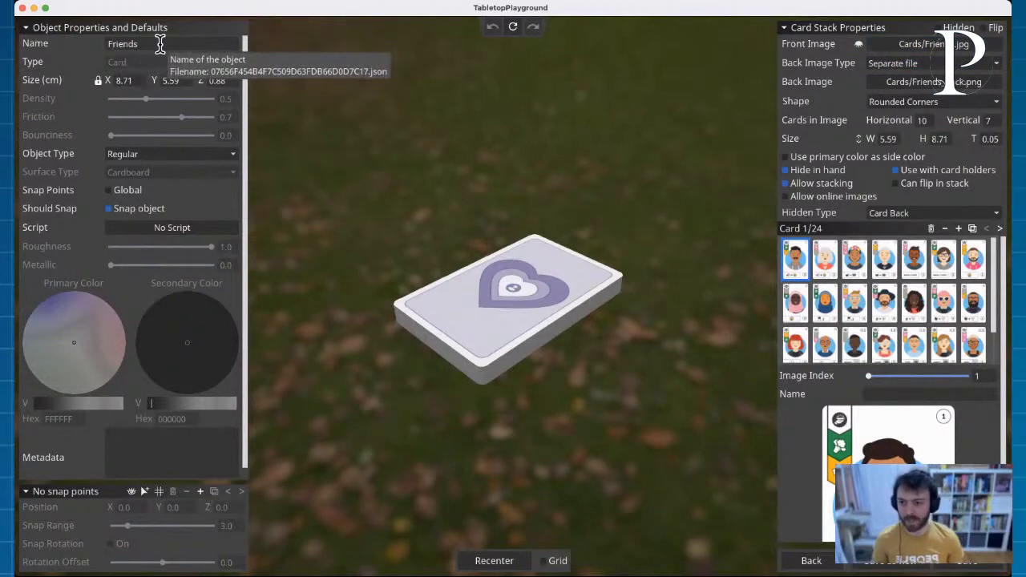
type("Best")
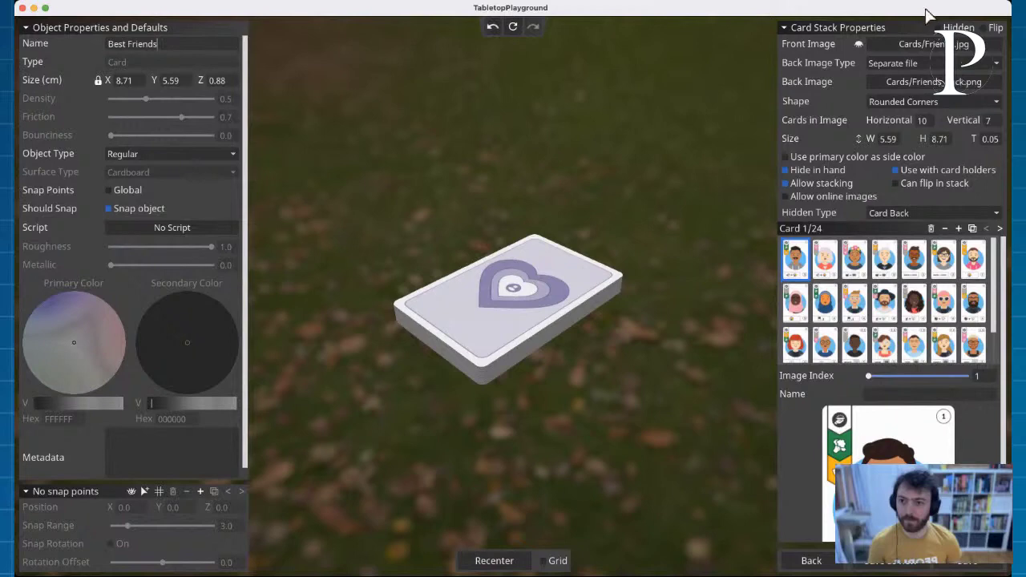
Step: Replace the card stack's front image with BestFriends.jpg
left_click(935, 44)
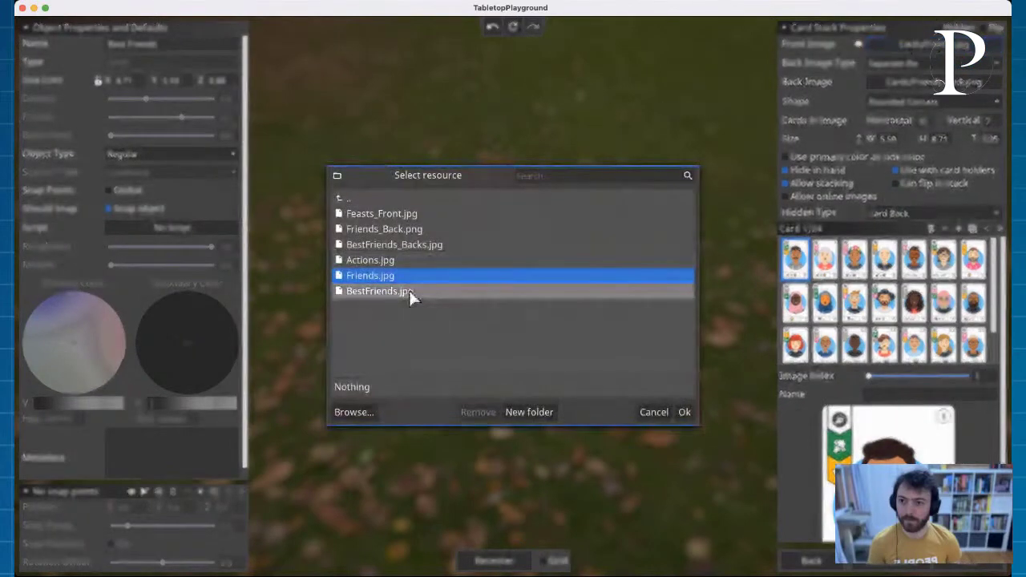
left_click(375, 293)
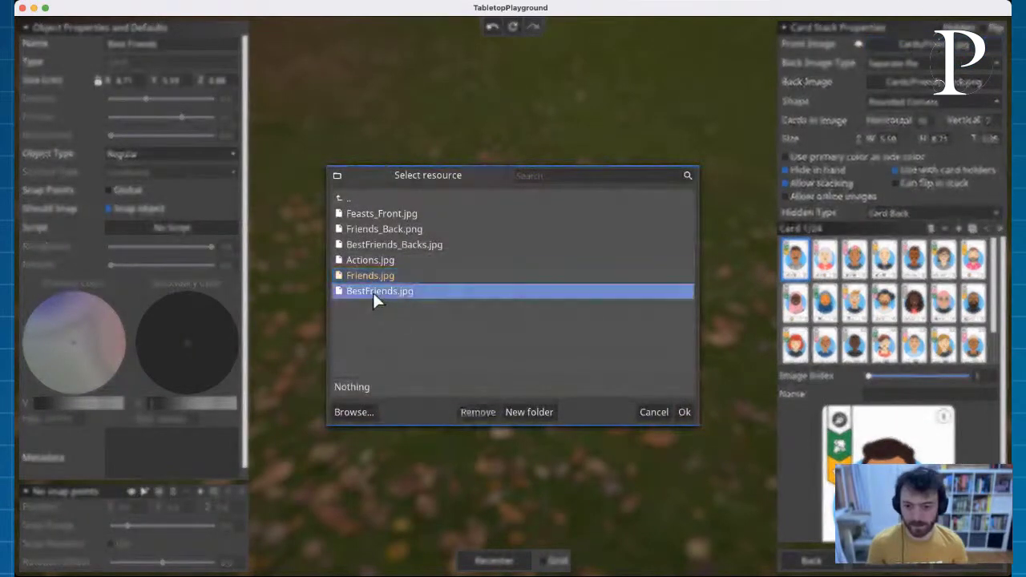
left_click(686, 413)
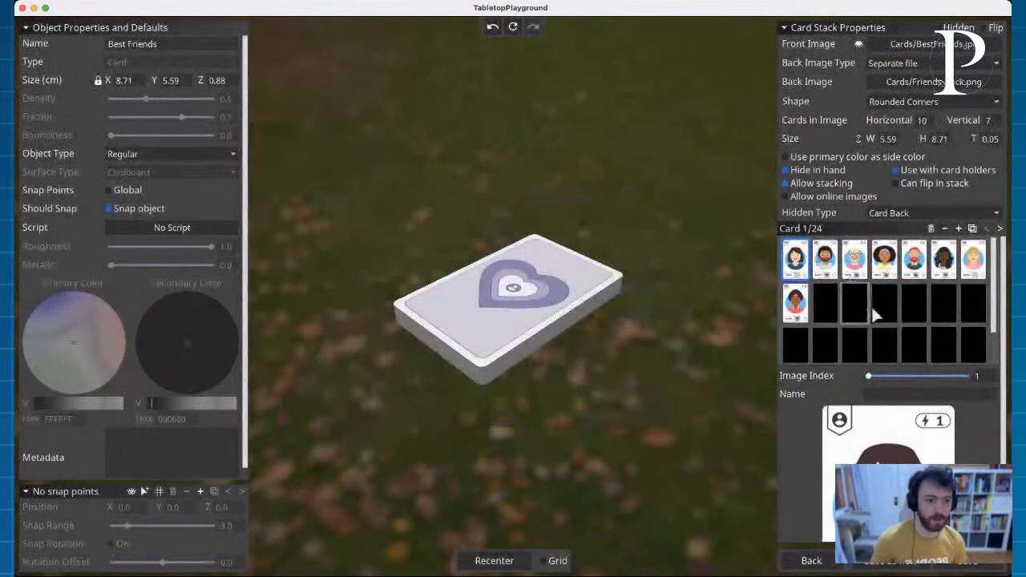
Step: Remove the blank cards one by one from the end of the Best Friends stack, keeping only the 8 illustrated cards
scroll(875, 315, "down", 2)
left_click(855, 341)
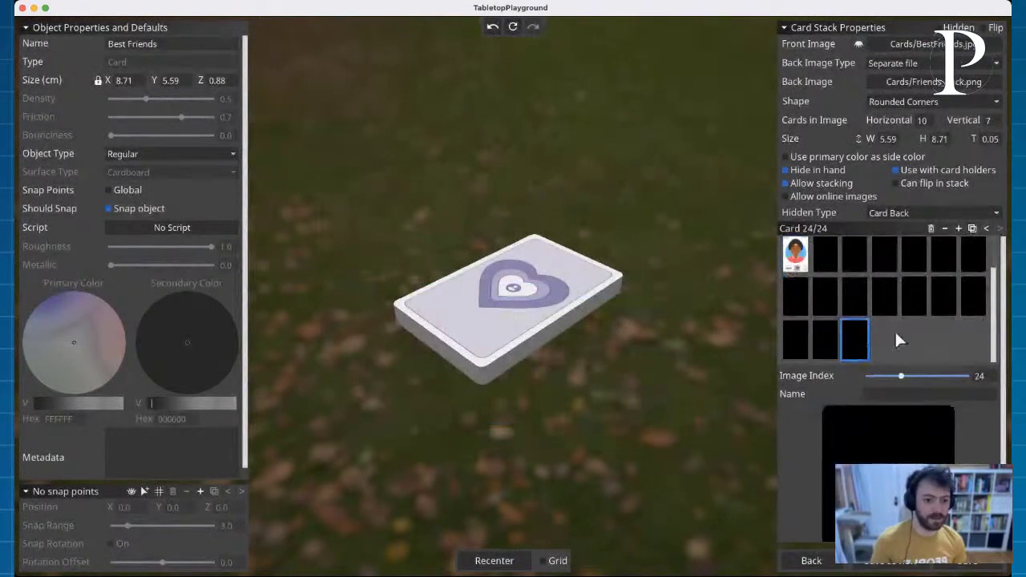
left_click(946, 229)
left_click(947, 229)
left_click(947, 229)
left_click(946, 229)
left_click(947, 230)
left_click(947, 229)
left_click(946, 229)
left_click(946, 230)
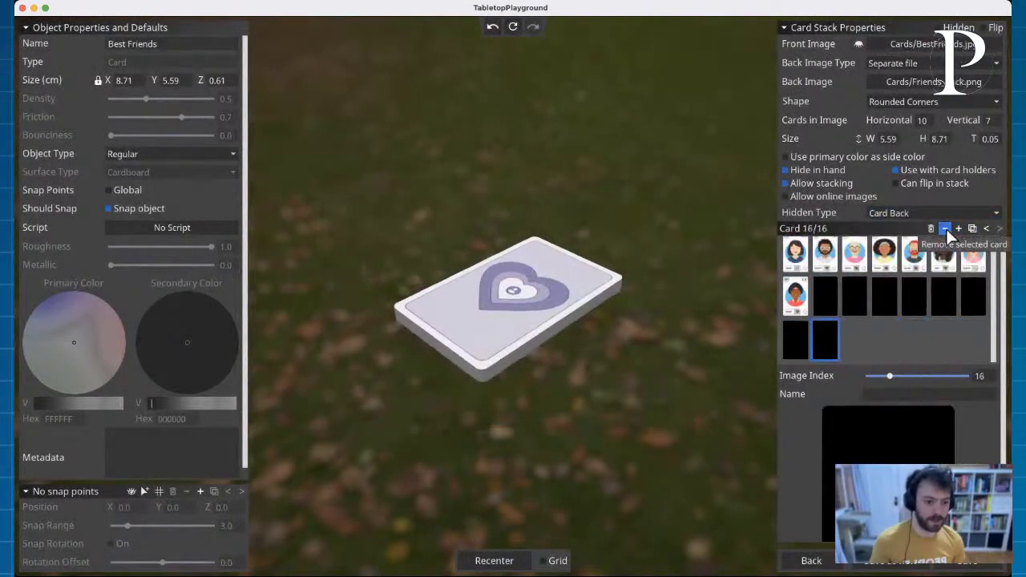
left_click(946, 229)
left_click(947, 229)
left_click(946, 230)
left_click(947, 229)
left_click(947, 229)
left_click(946, 229)
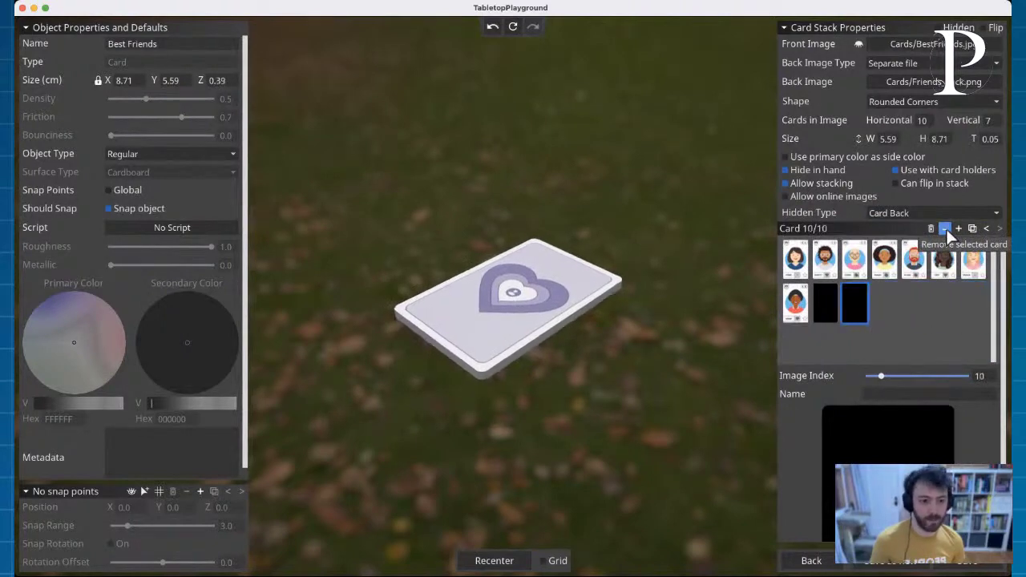
left_click(946, 229)
left_click(947, 229)
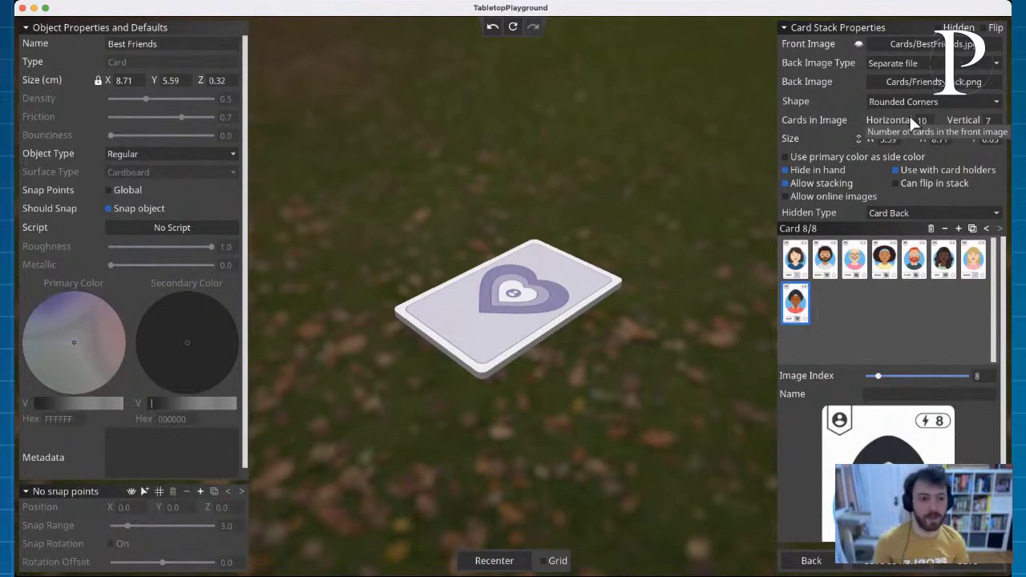
right_click_drag(470, 144, 471, 146)
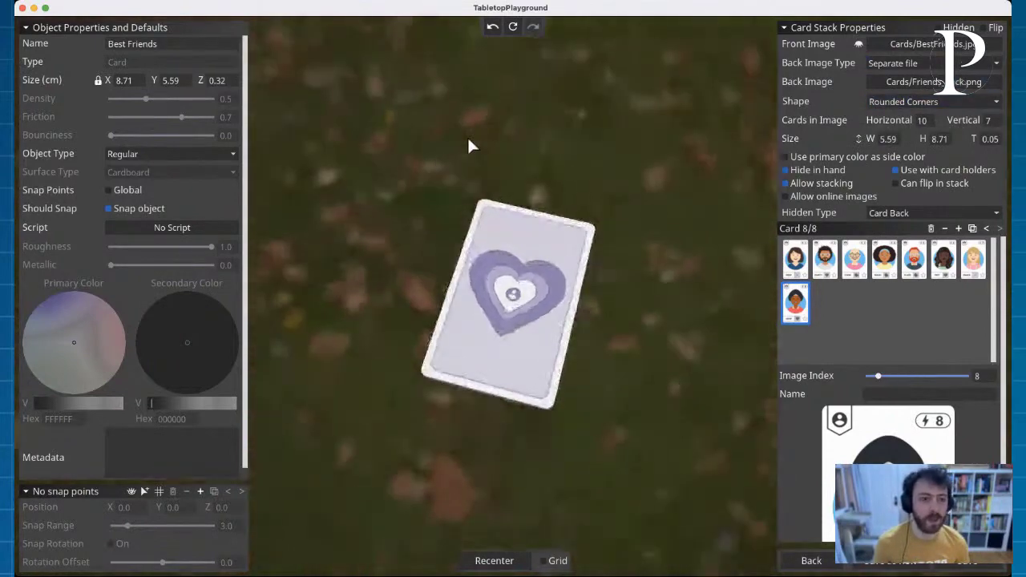
Step: Set the Best Friends cards' back image to BestFriends_Backs.jpg and the back image type to Separate file indexed like front
scroll(520, 94, "up", 2)
scroll(556, 203, "up", 2)
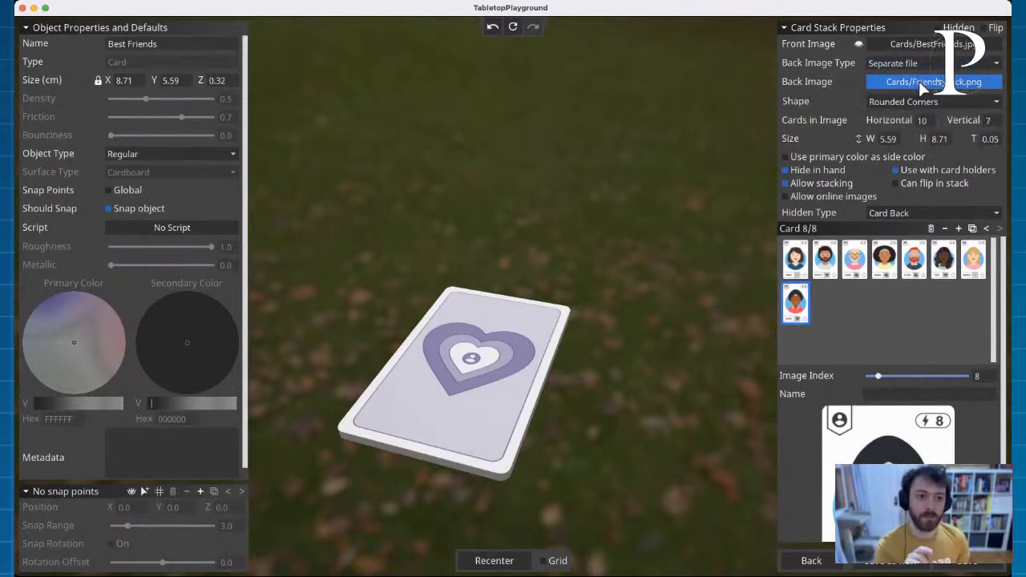
left_click(921, 83)
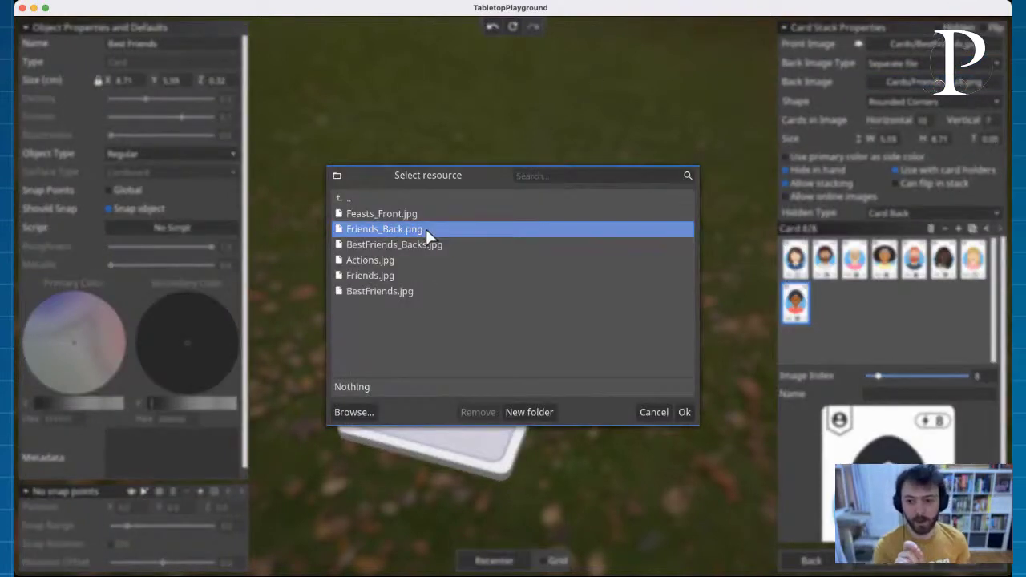
left_click(400, 245)
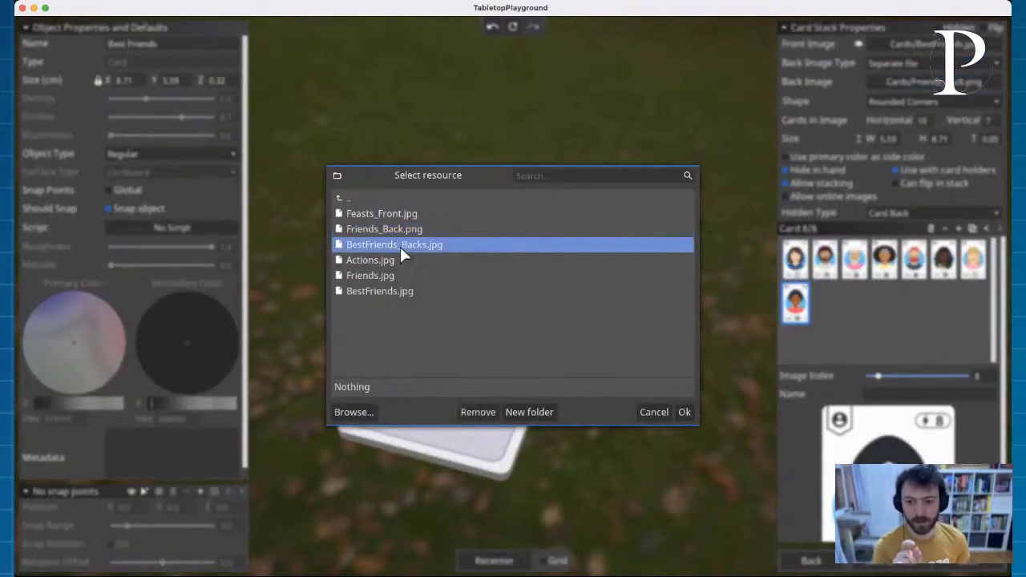
left_click(684, 412)
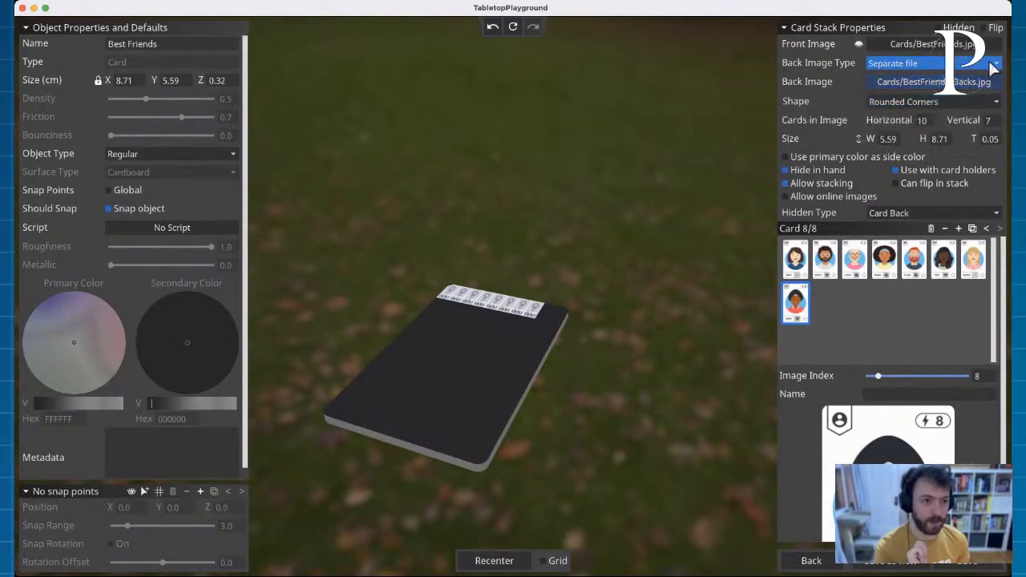
left_click(914, 64)
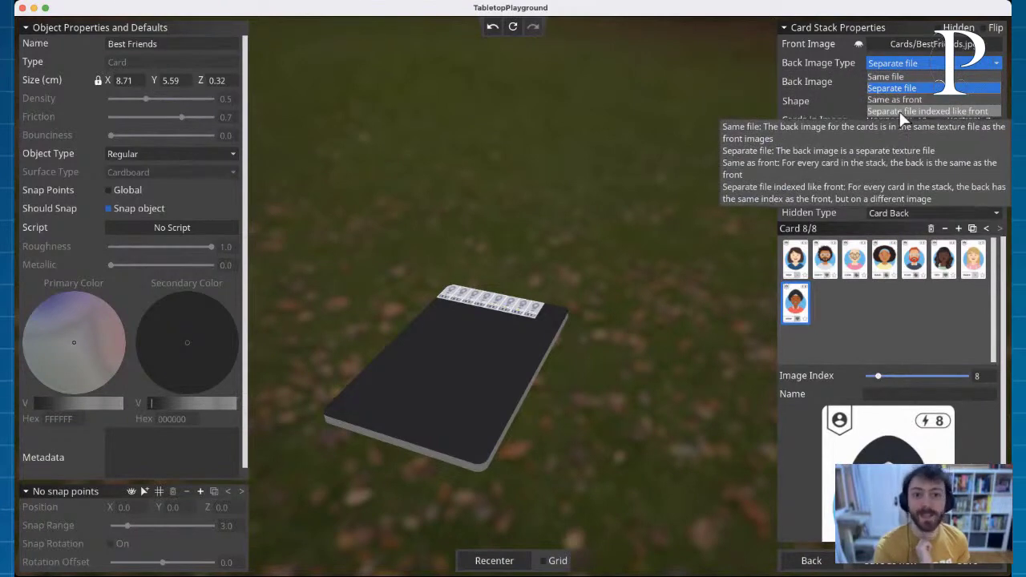
left_click(901, 113)
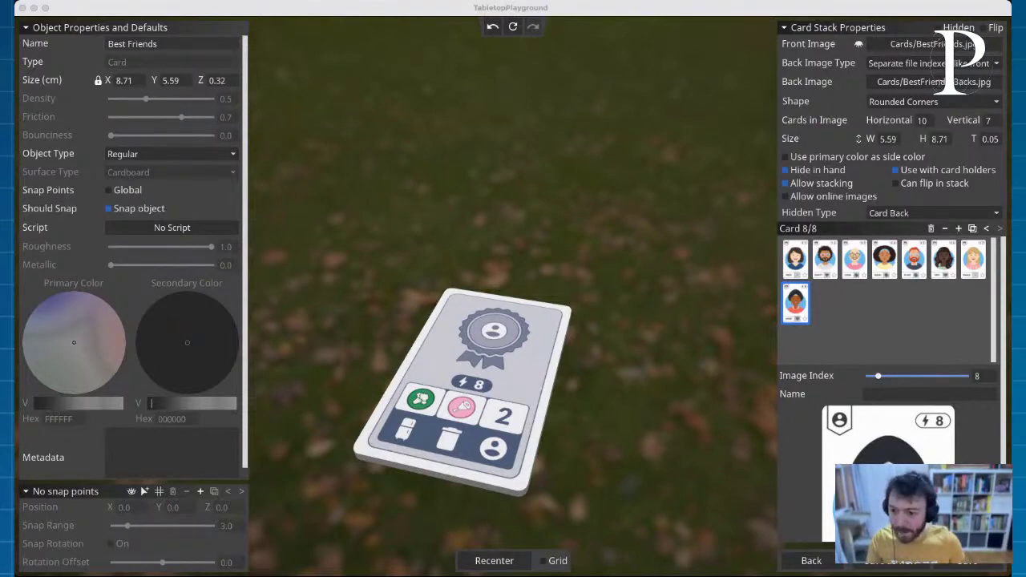
Step: Leave the Best Friends card editor and reopen the Demo Game package at its top-level object folders
left_click(35, 445)
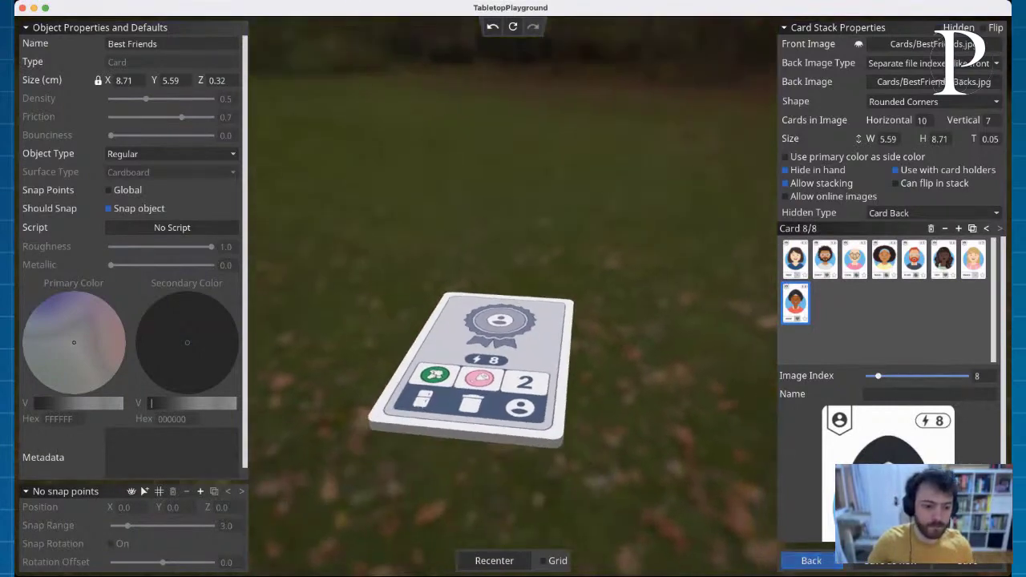
left_click(820, 562)
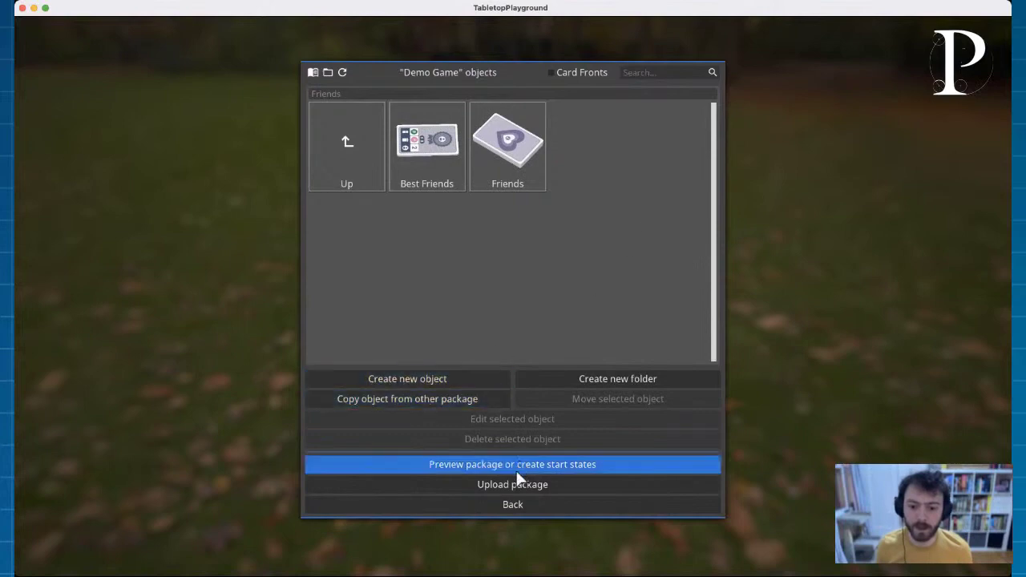
left_click(526, 503)
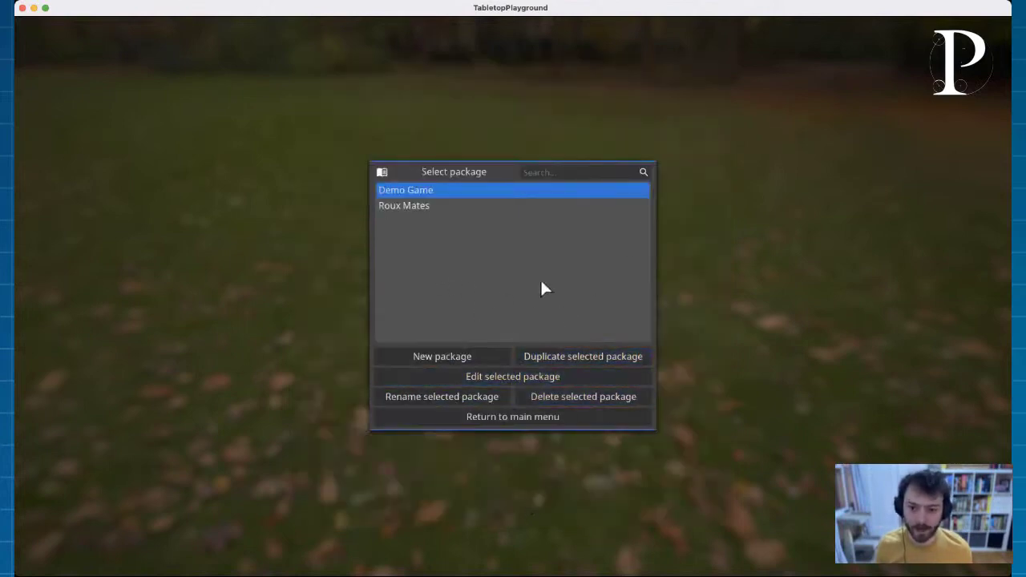
double_click(417, 191)
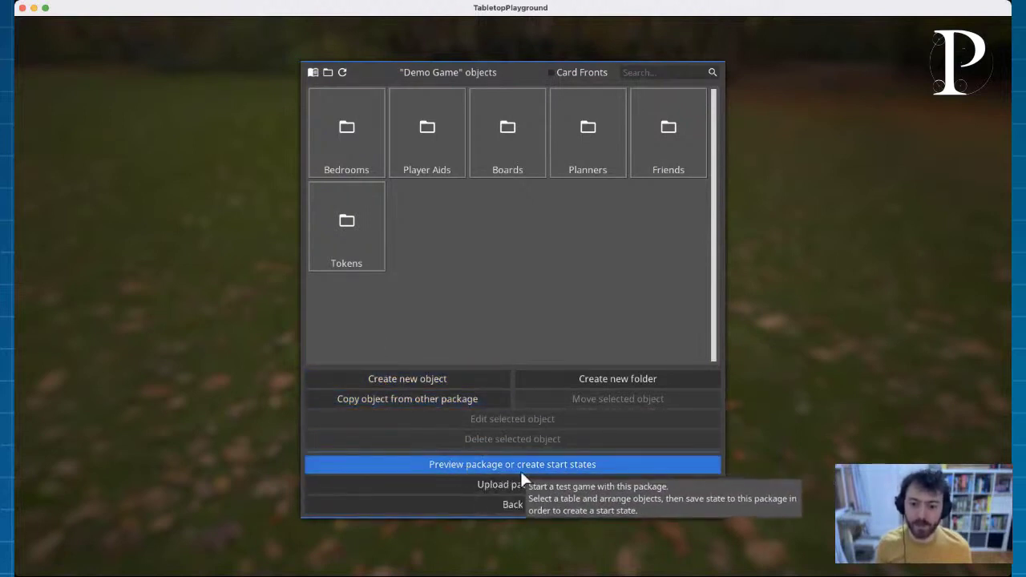
Step: Start a package preview from an empty table, using the Glass Top table and the Field environment
left_click(576, 469)
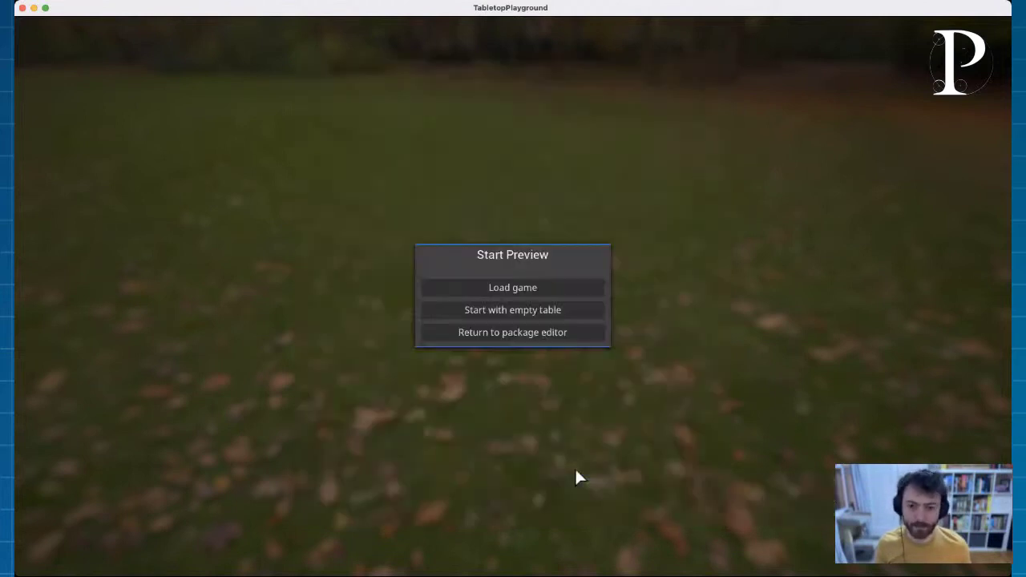
left_click(526, 316)
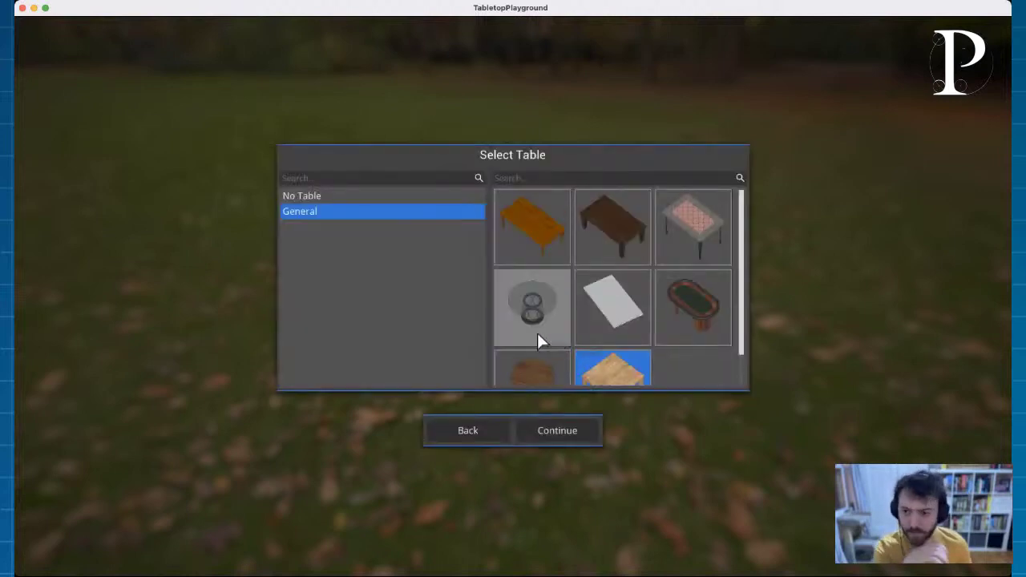
scroll(602, 331, "down", 1)
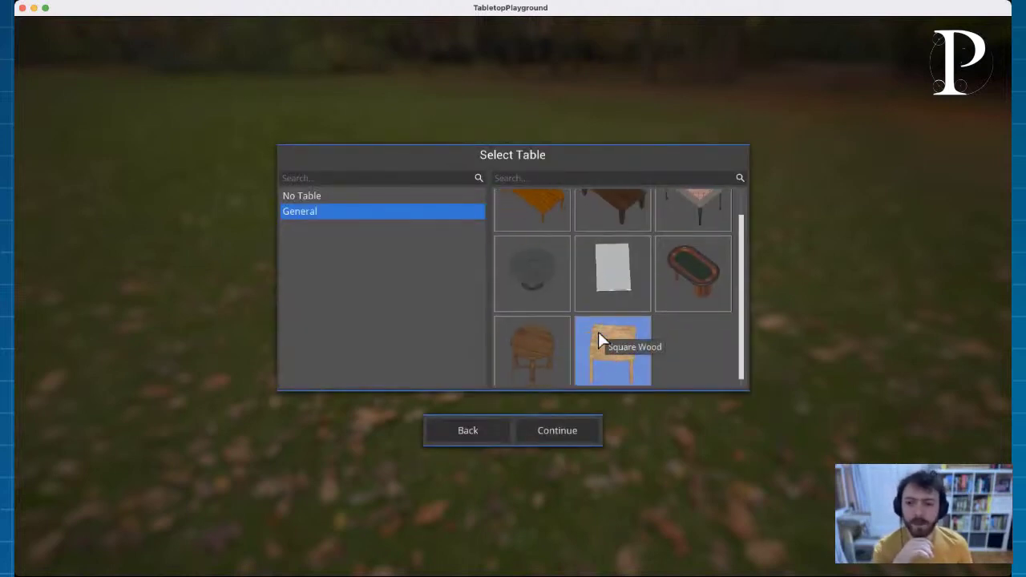
scroll(598, 332, "up", 1)
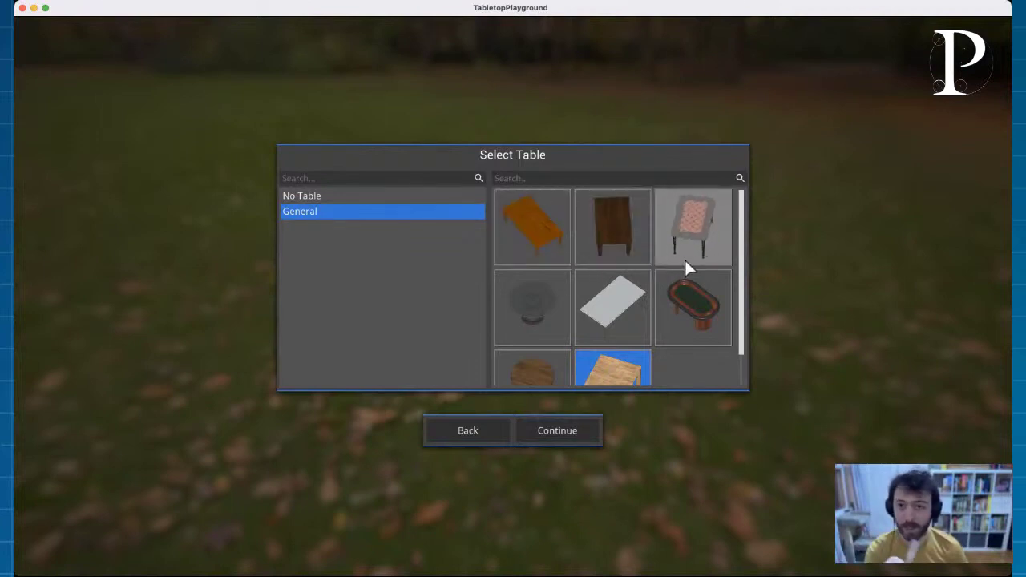
scroll(682, 269, "down", 1)
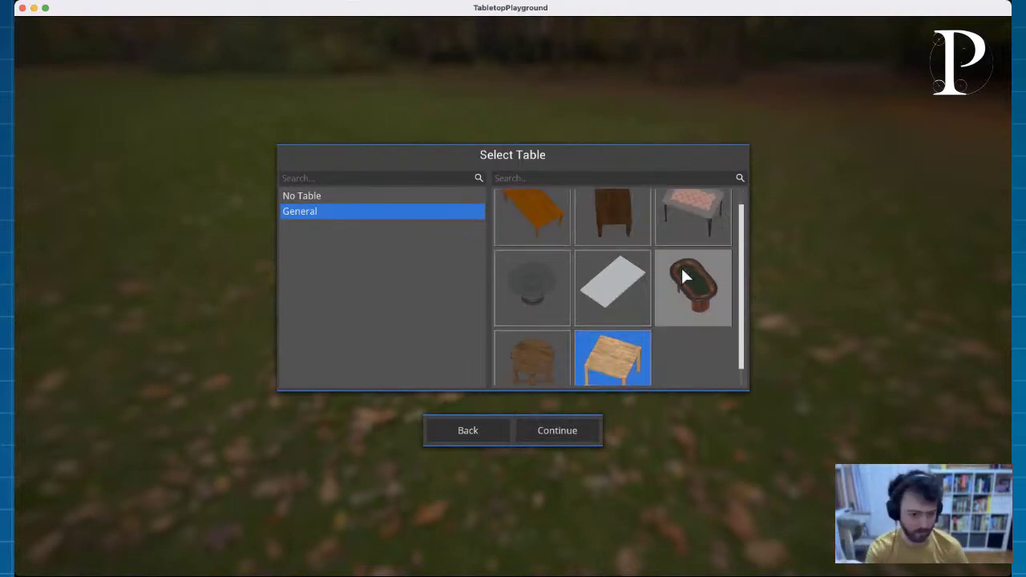
scroll(582, 262, "down", 1)
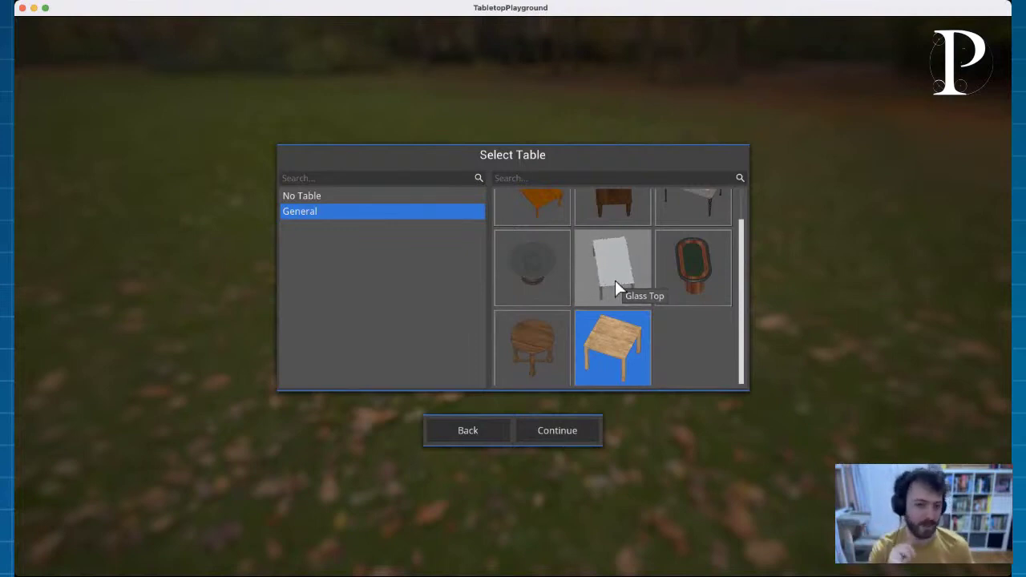
key("Return")
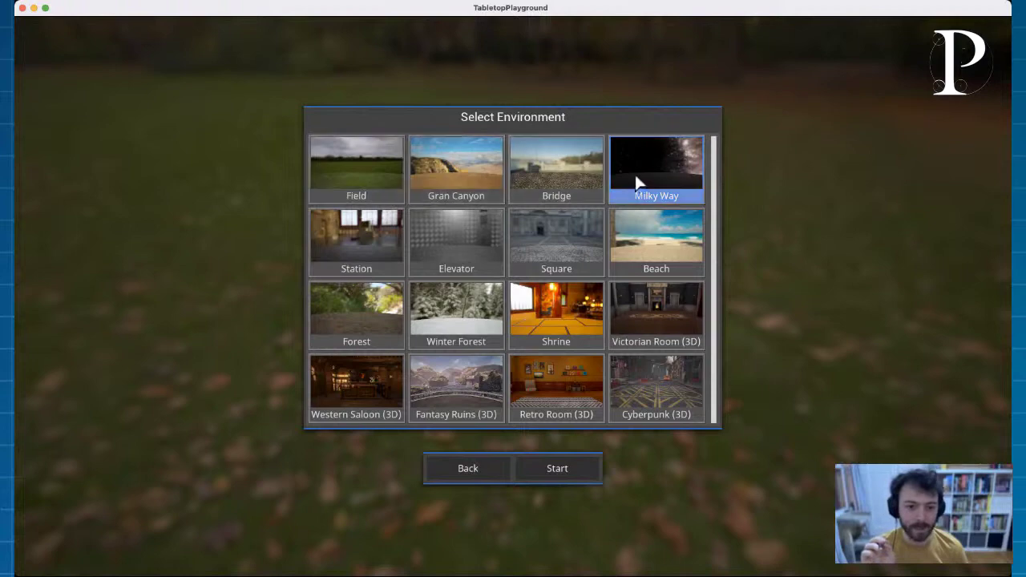
double_click(362, 178)
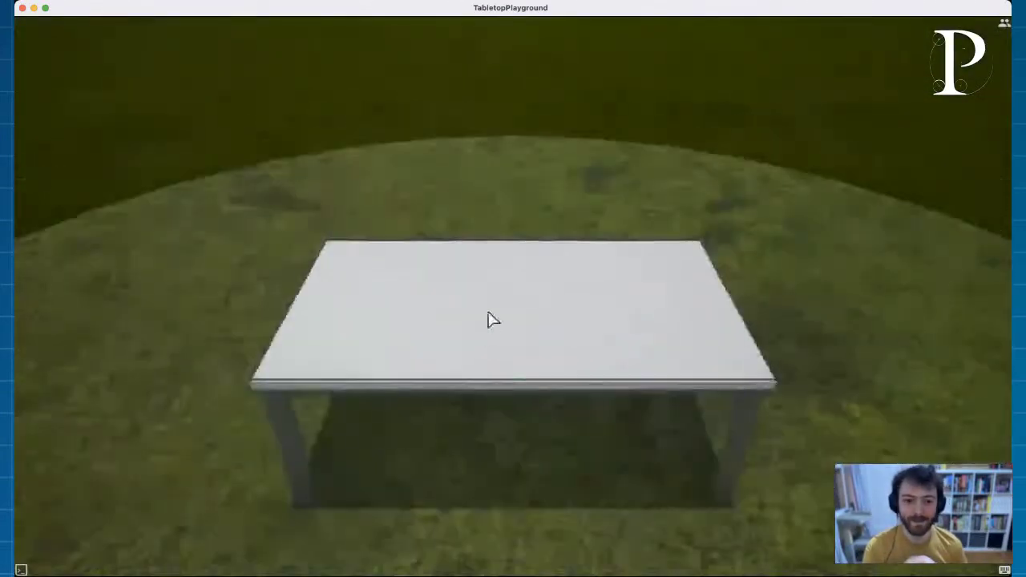
Step: Examine the empty glass table from several angles and distances, and look over the actions available for it
right_click_drag(492, 319, 511, 353)
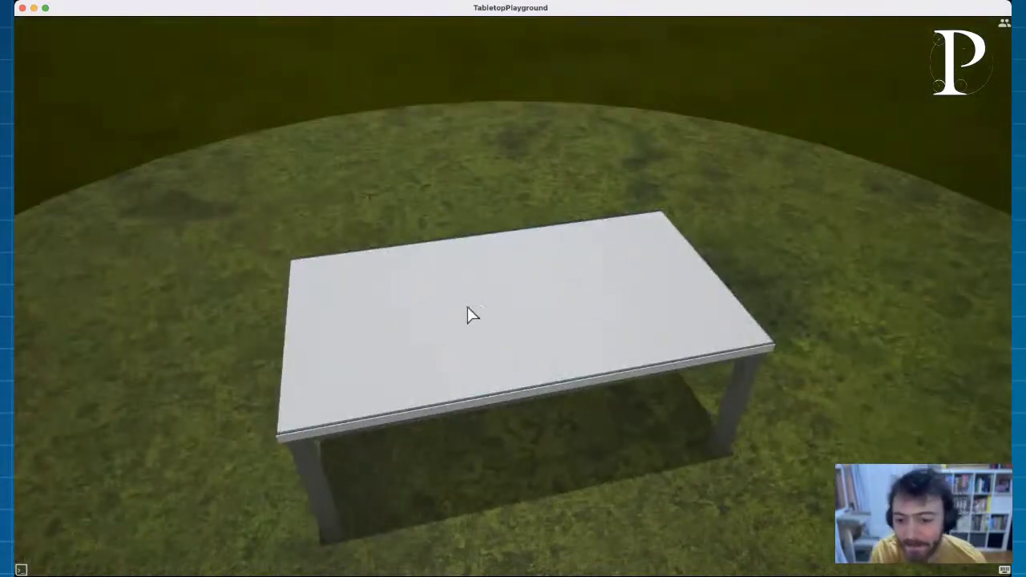
scroll(461, 313, "up", 5)
right_click_drag(454, 313, 389, 377)
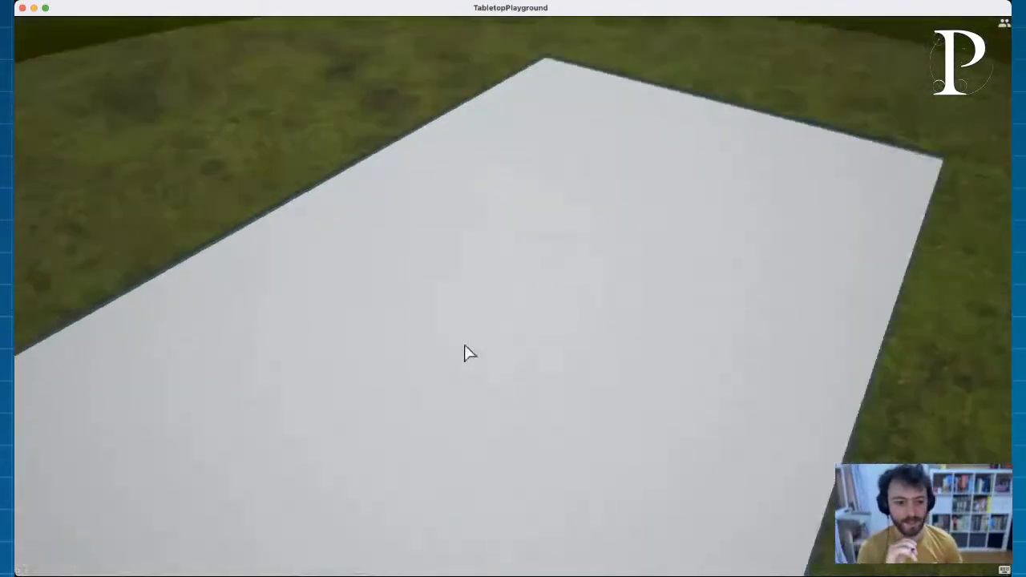
scroll(506, 225, "down", 5)
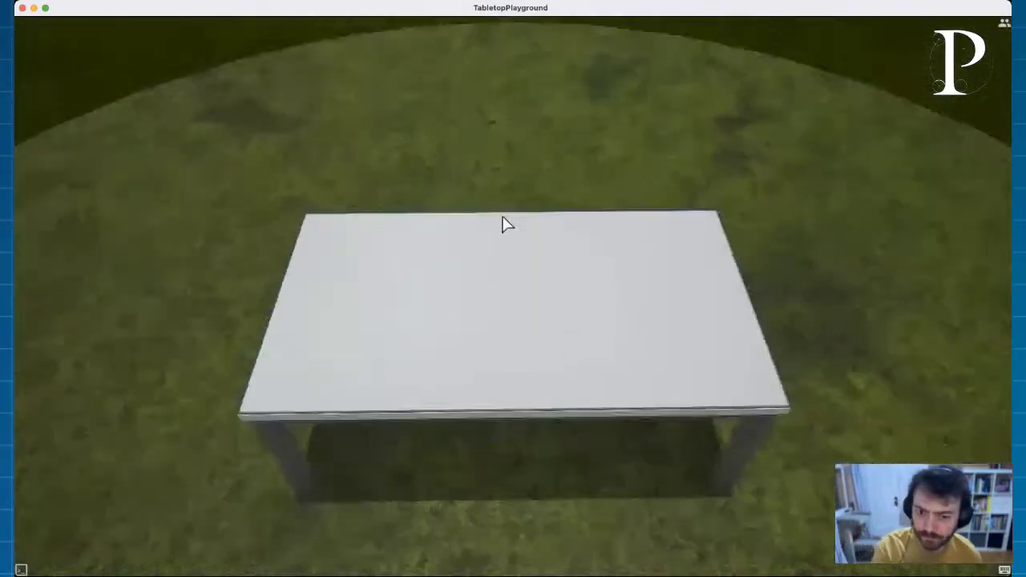
right_click_drag(506, 225, 500, 275)
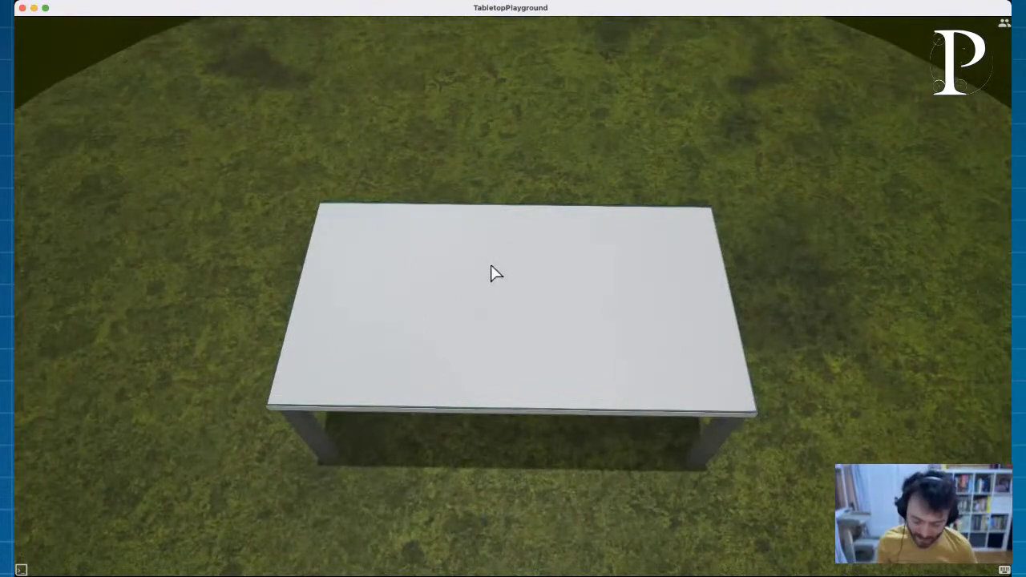
scroll(508, 261, "up", 2)
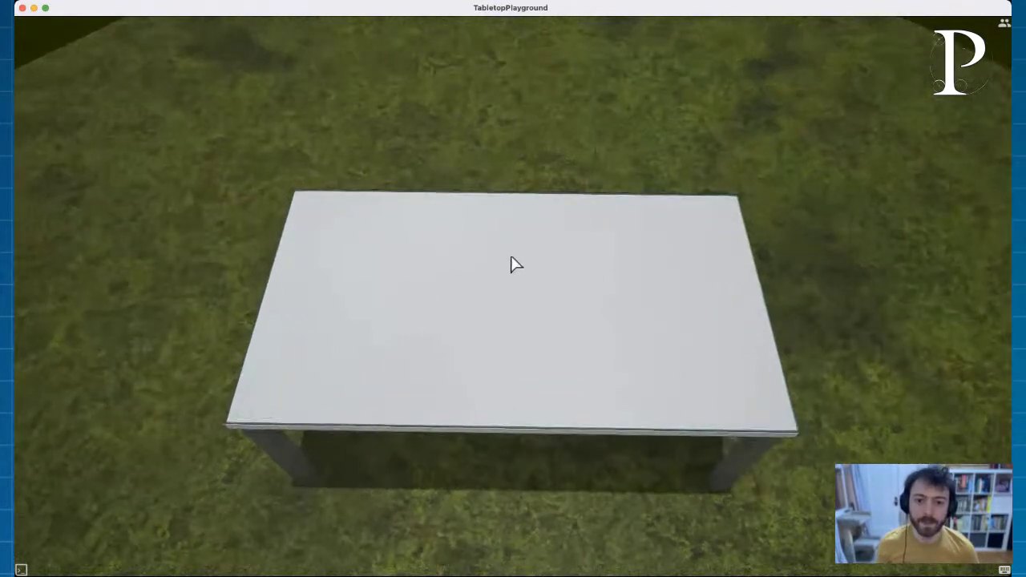
right_click(513, 264)
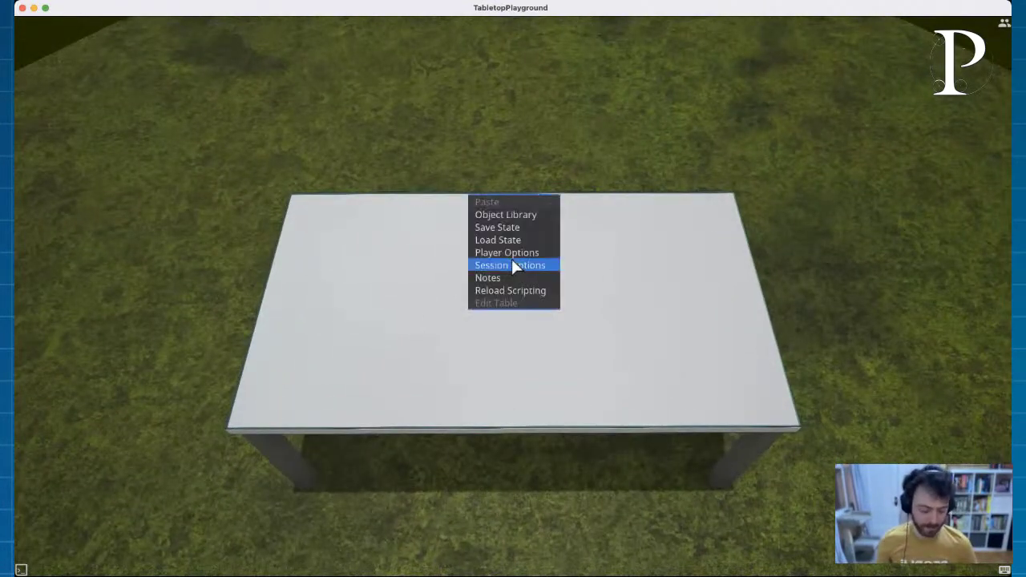
left_click(361, 185)
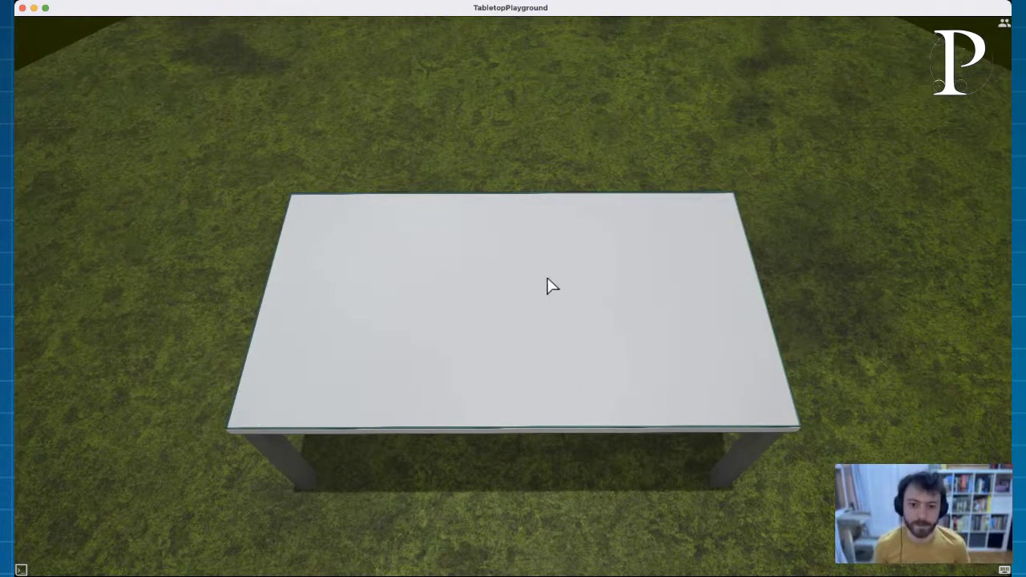
Step: Place the square board from the Demo Game package's Boards folder in the centre of the table
right_click(502, 216)
left_click(553, 236)
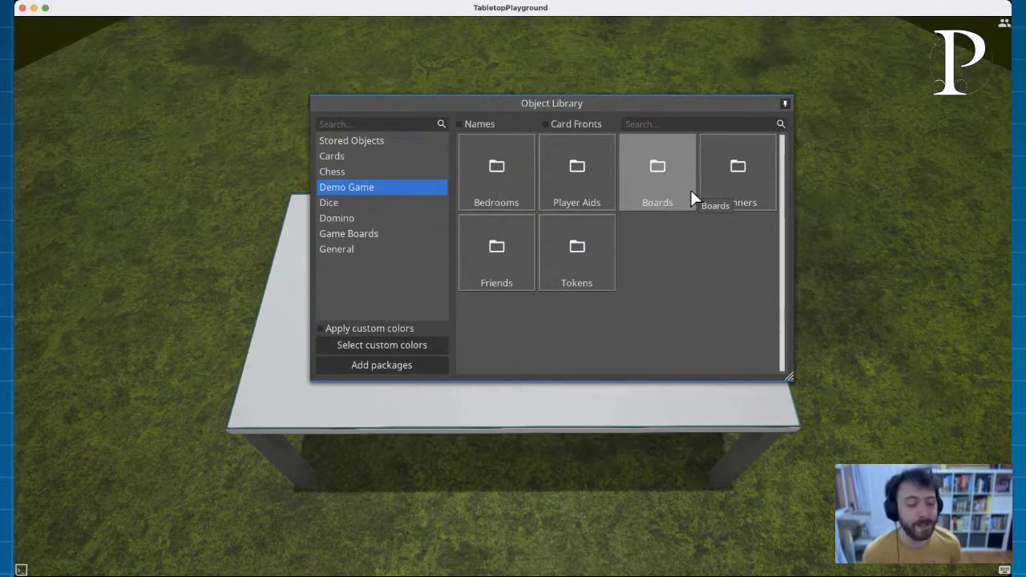
double_click(667, 174)
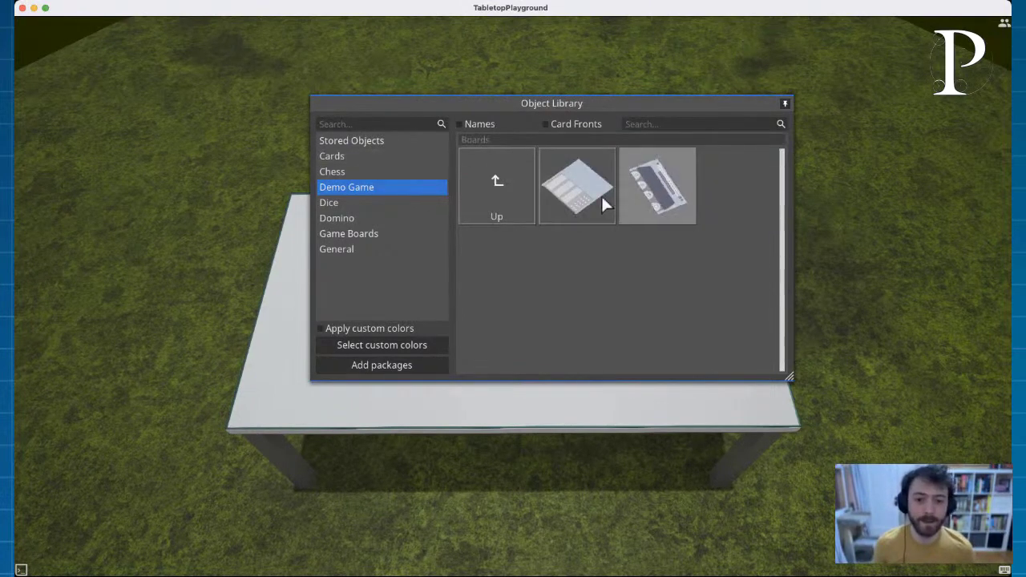
left_click_drag(602, 203, 522, 294)
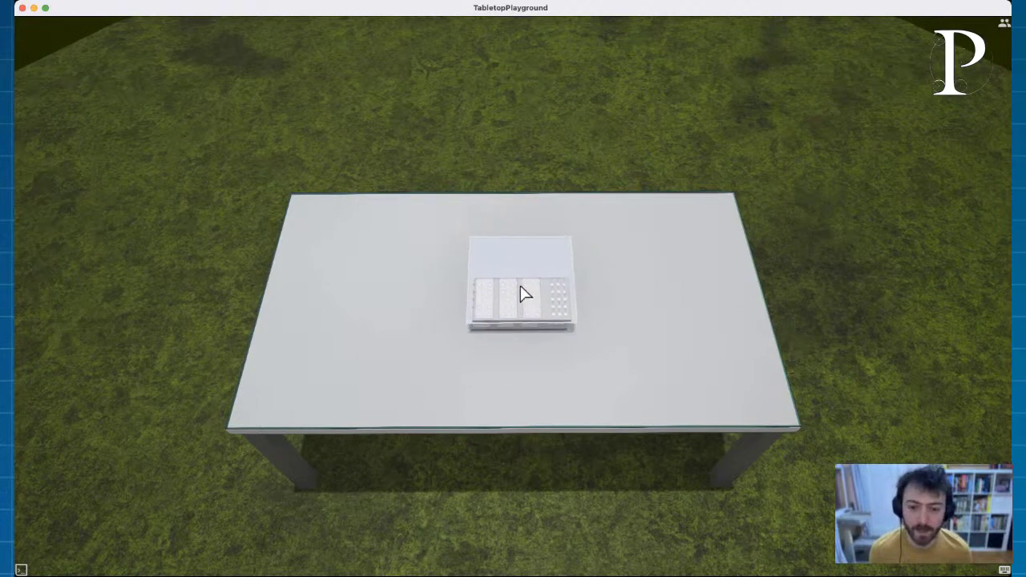
key("ctrl+c")
key("ctrl+v")
Step: Place the wide board with the dark blue band from the Boards folder near the table's far right corner
key("l")
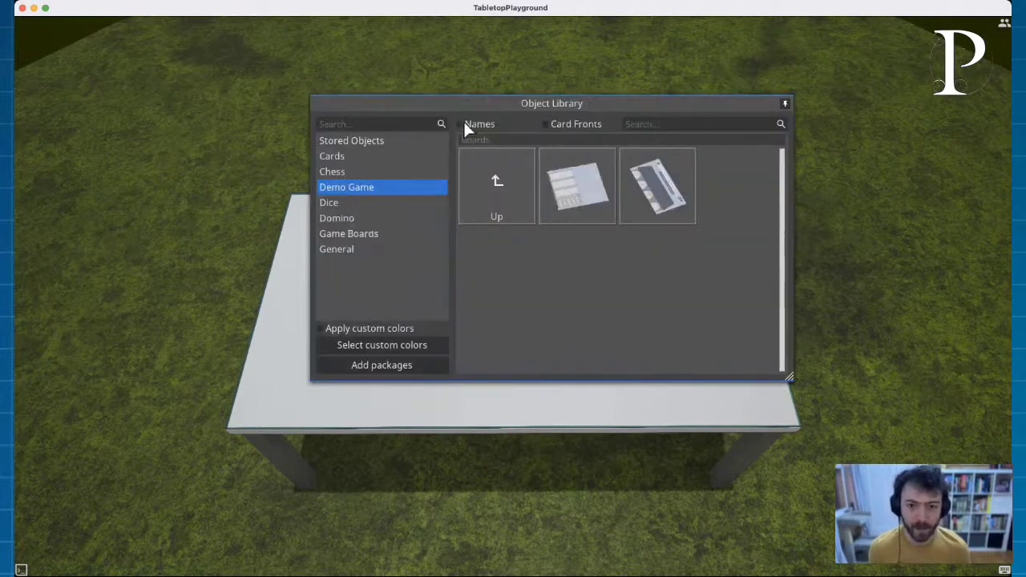
left_click_drag(658, 186, 377, 245)
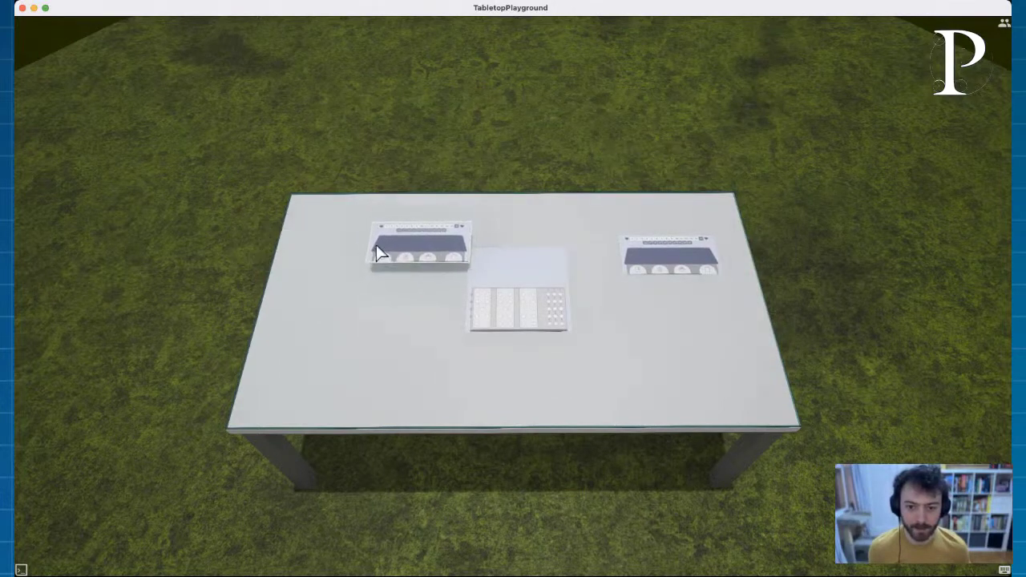
key("l")
key("l")
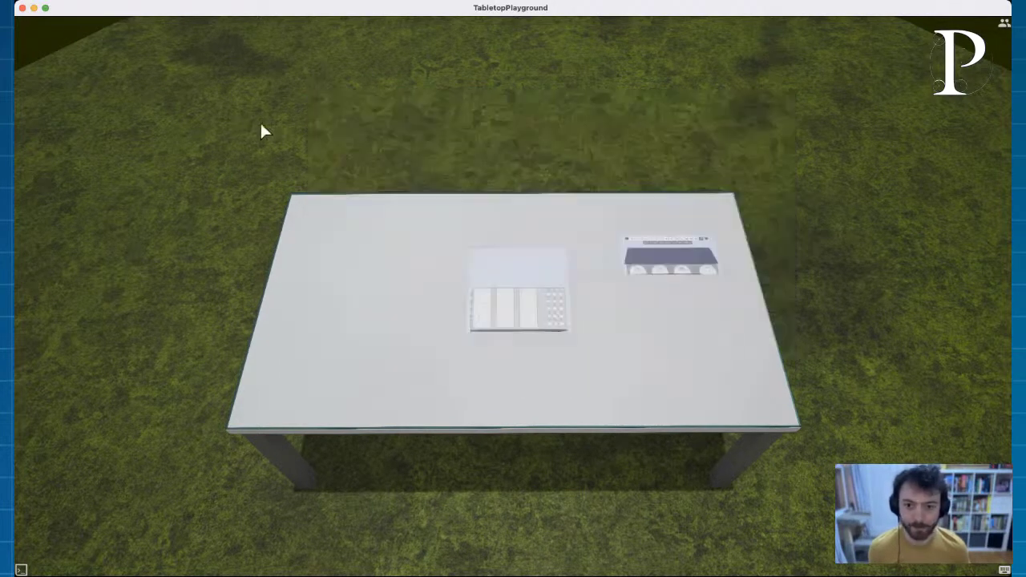
scroll(687, 334, "up", 5)
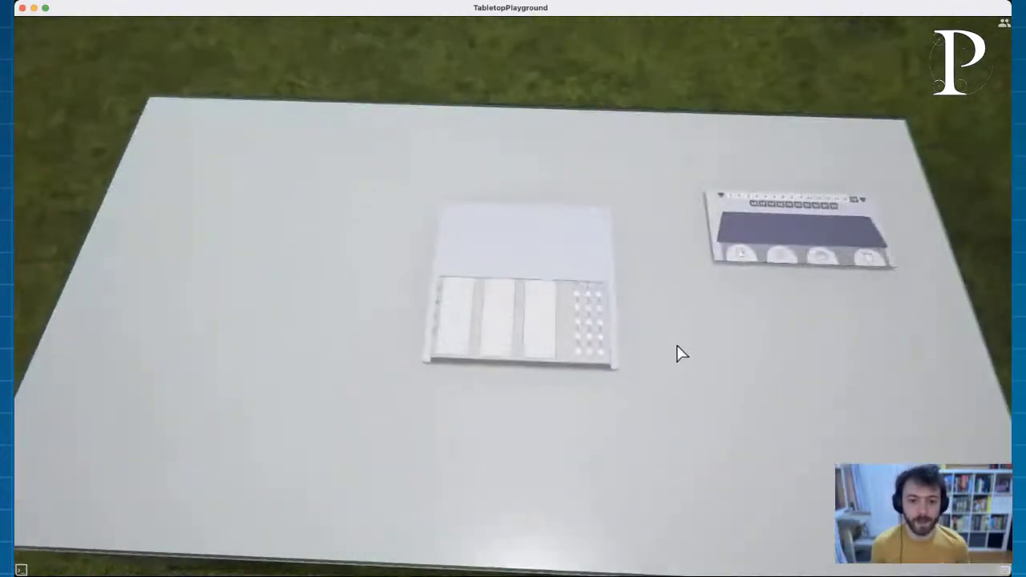
scroll(680, 355, "down", 4)
scroll(698, 222, "up", 1)
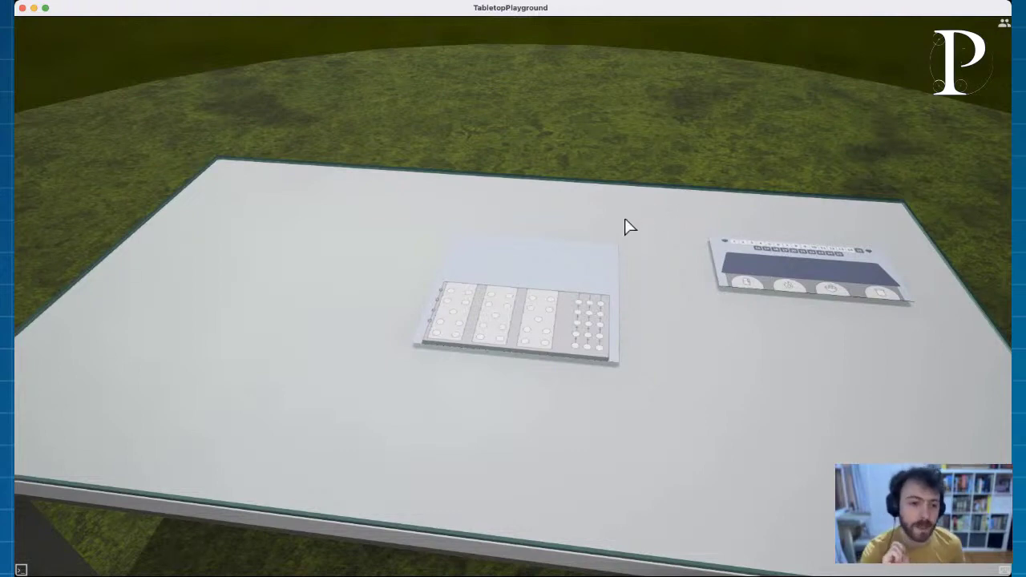
right_click_drag(625, 232, 647, 259)
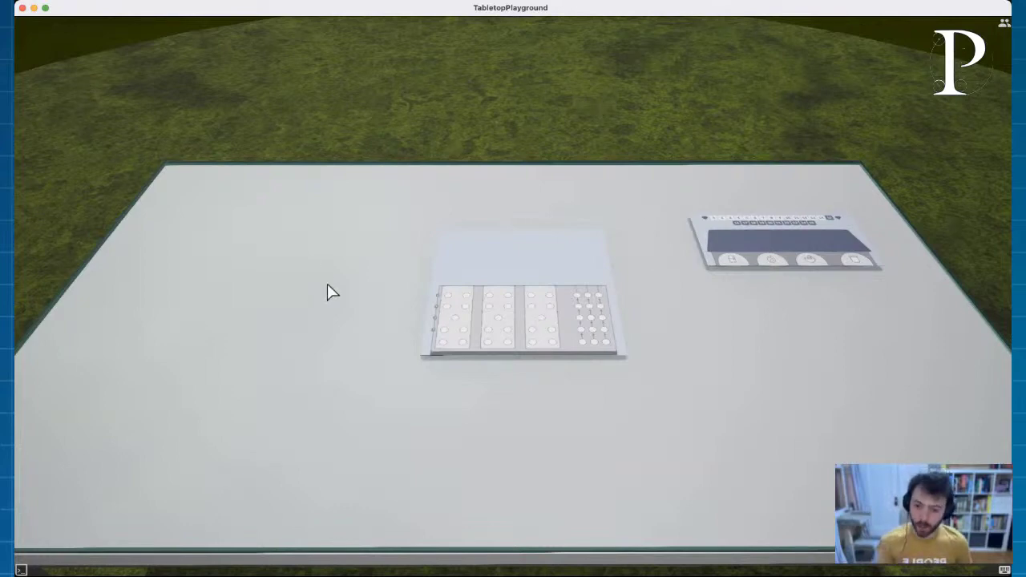
scroll(371, 294, "up", 1)
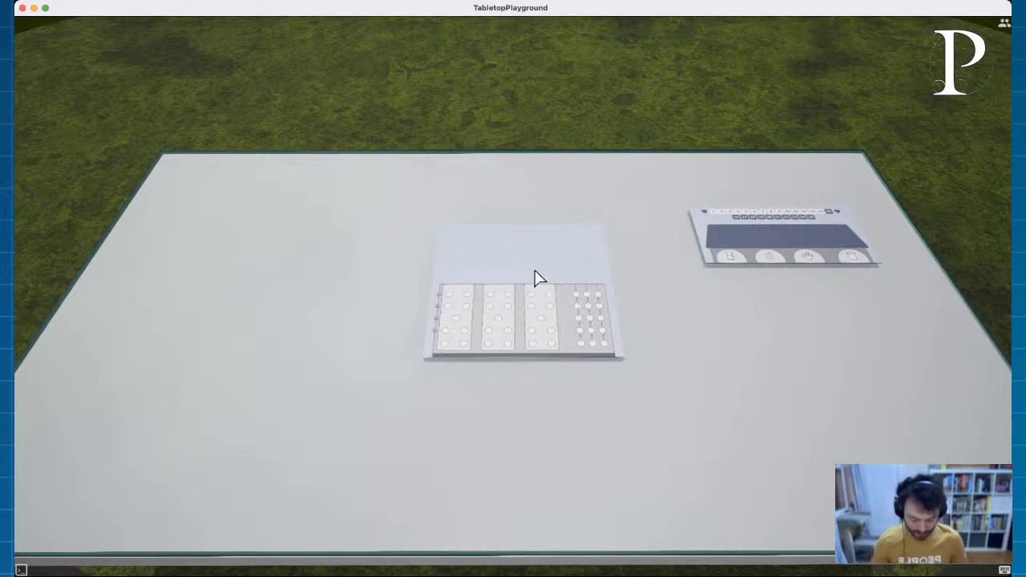
Step: Switch to ground mode and move the wide board with the dark blue band closer to the square board
key("g")
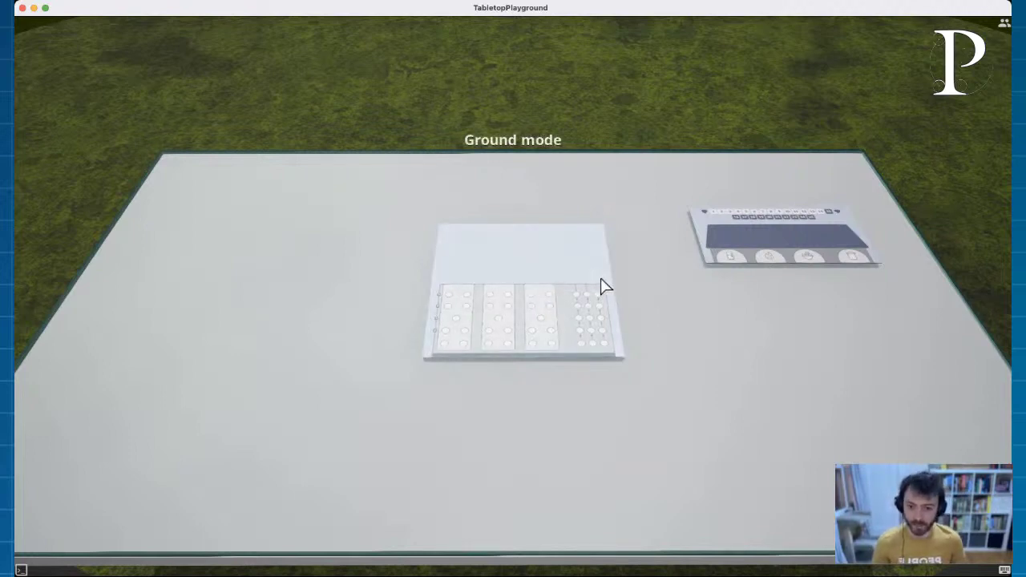
left_click_drag(543, 217, 577, 268)
left_click_drag(763, 240, 708, 243)
right_click_drag(708, 243, 650, 347)
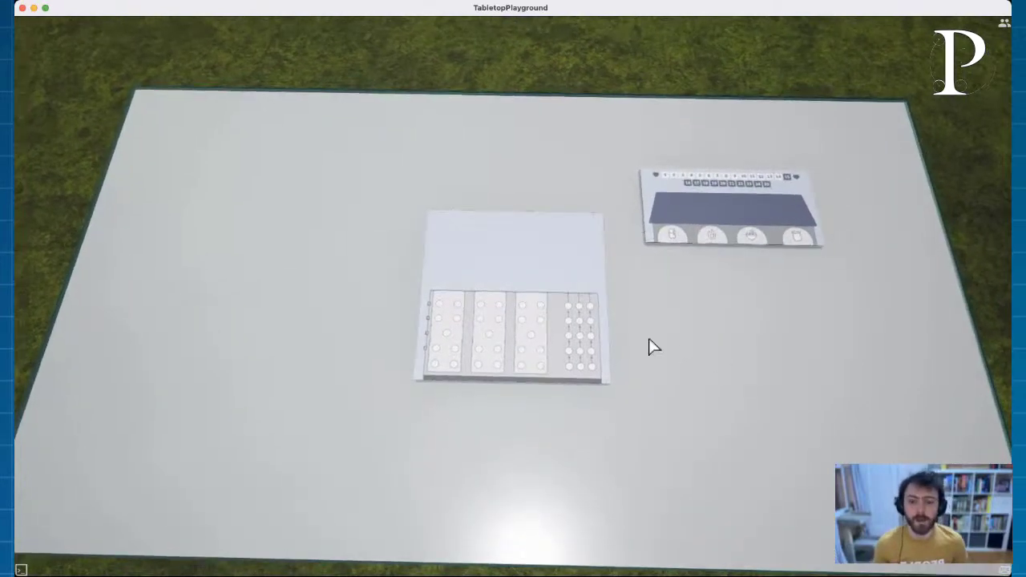
Step: Set the square board's position to X 0 and Y 0 so it sits exactly in the table's centre
right_click(536, 270)
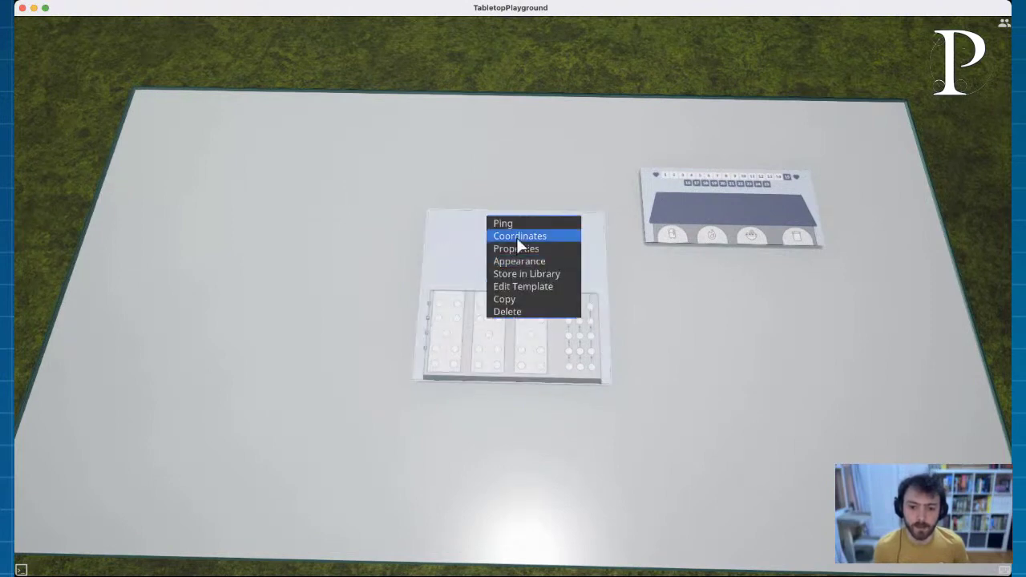
left_click(517, 237)
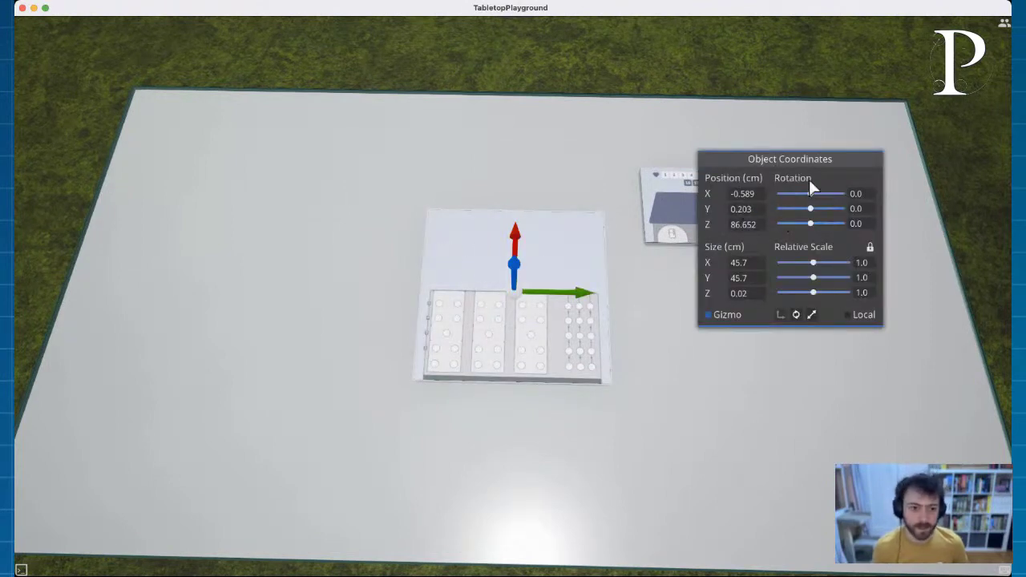
left_click(756, 197)
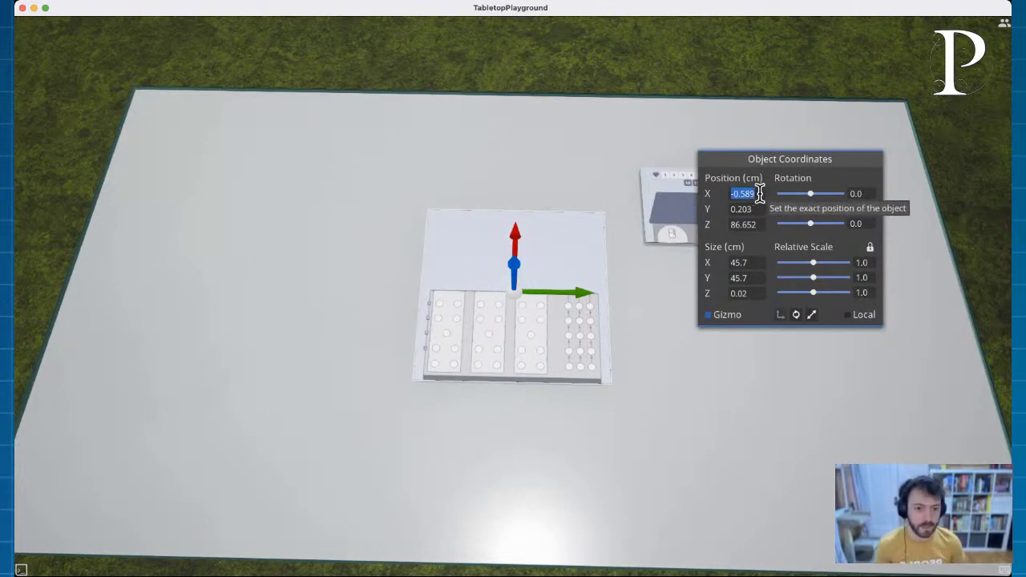
left_click(752, 202)
left_click(752, 207)
left_click(755, 194)
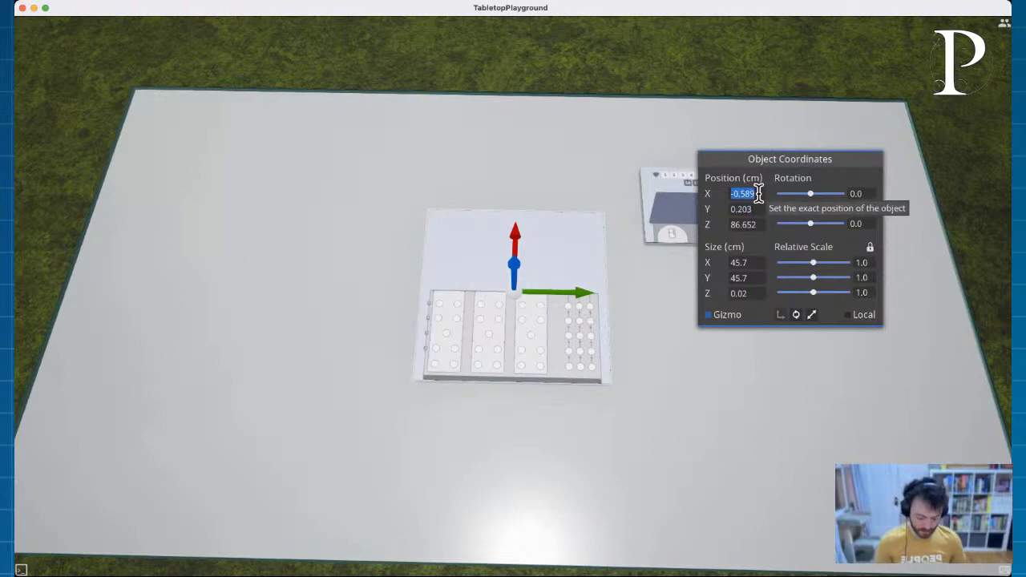
type("0")
left_click(758, 207)
type("0")
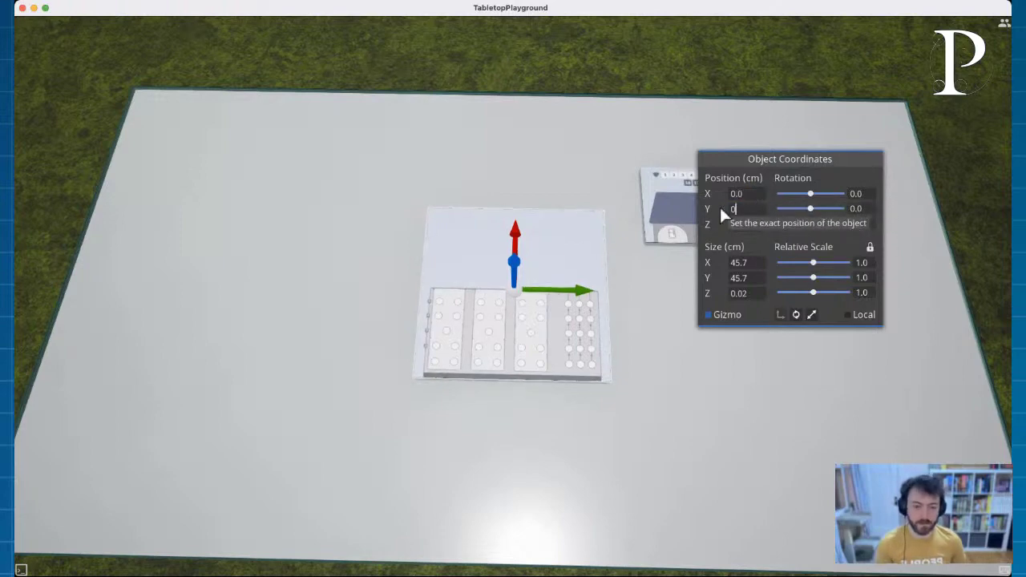
left_click(666, 295)
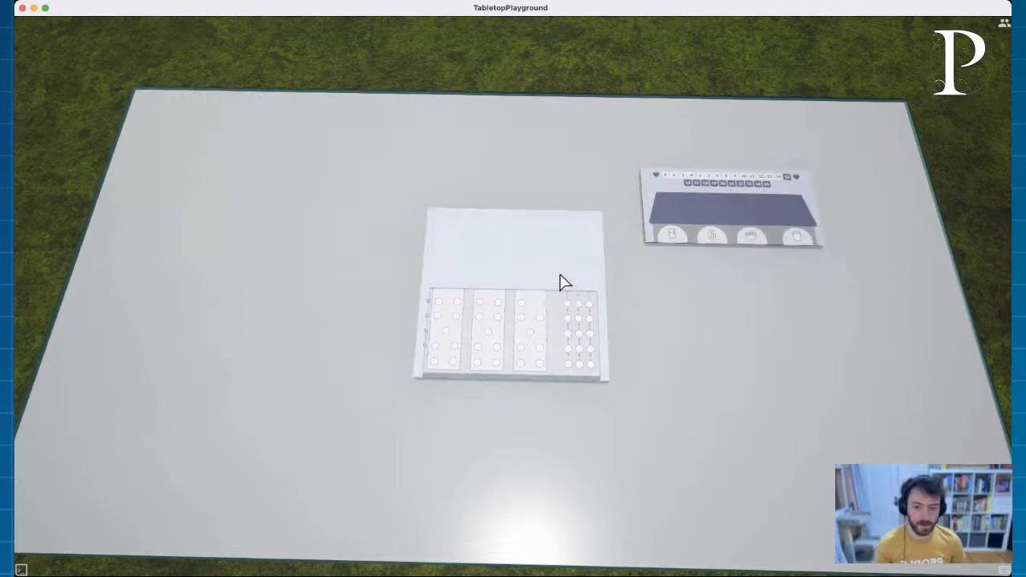
Step: Lay the wide board onto the square board and set its position to X 0 and Y 0
left_click_drag(686, 233, 541, 257)
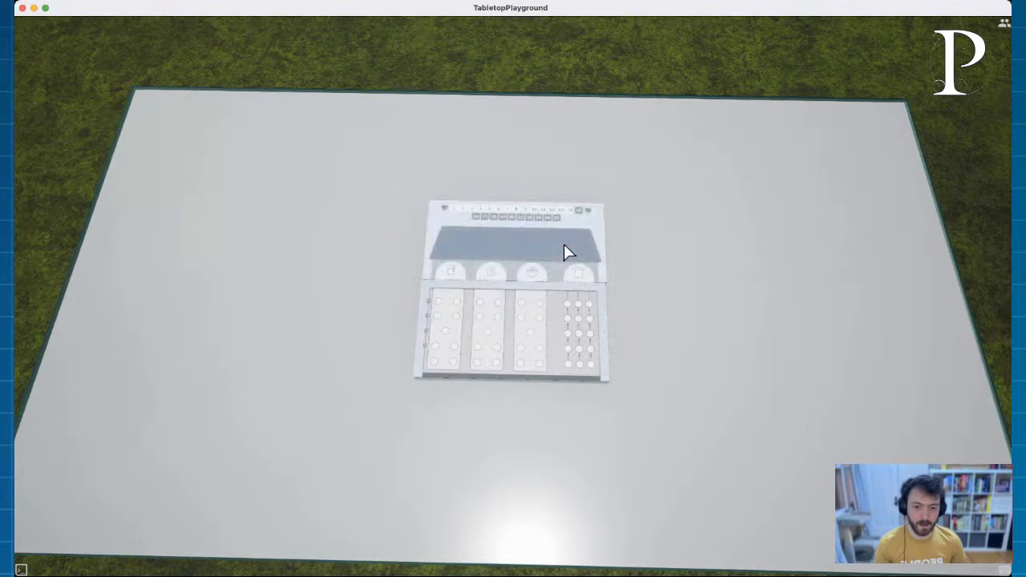
right_click(565, 245)
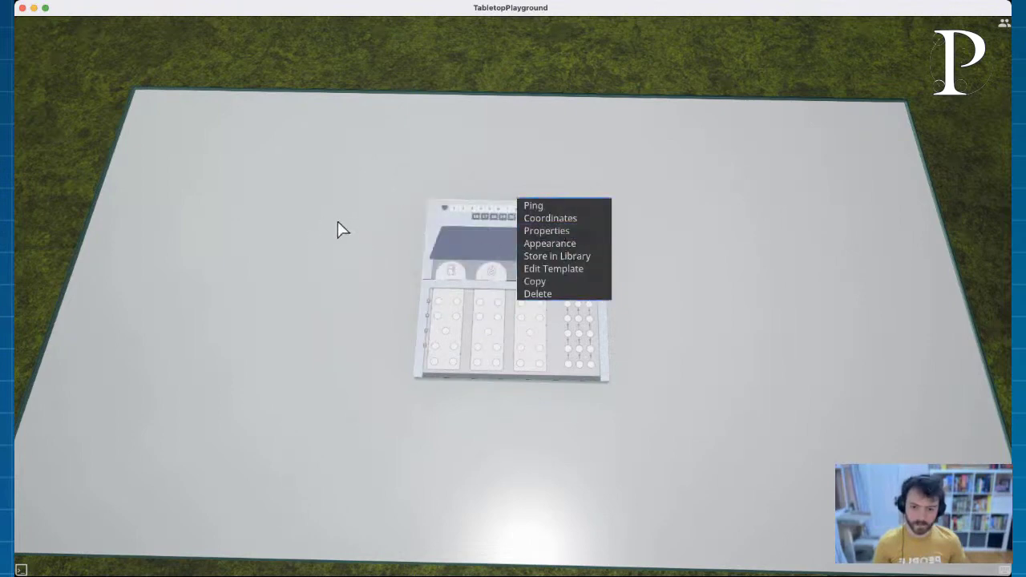
left_click(563, 217)
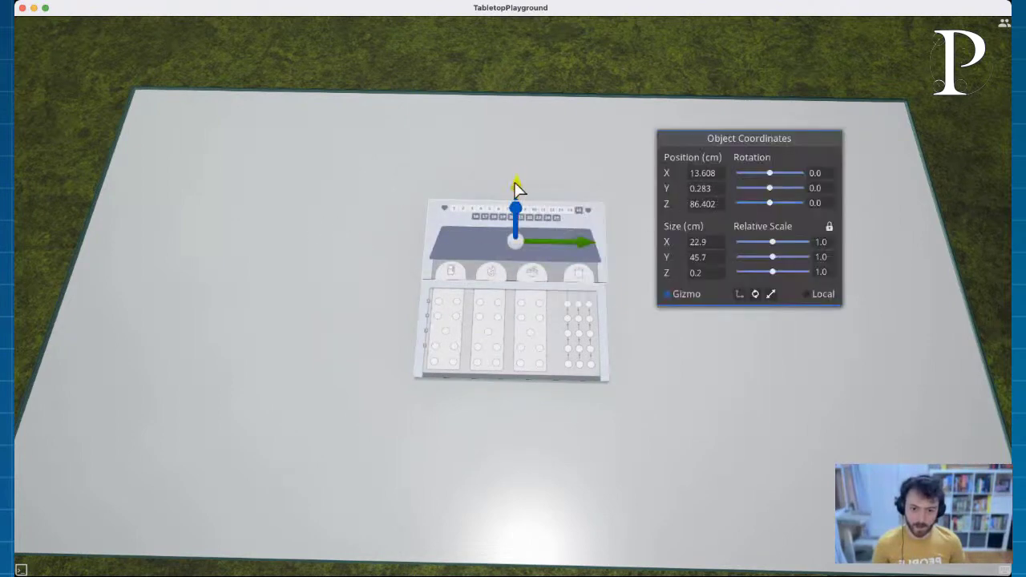
left_click(705, 173)
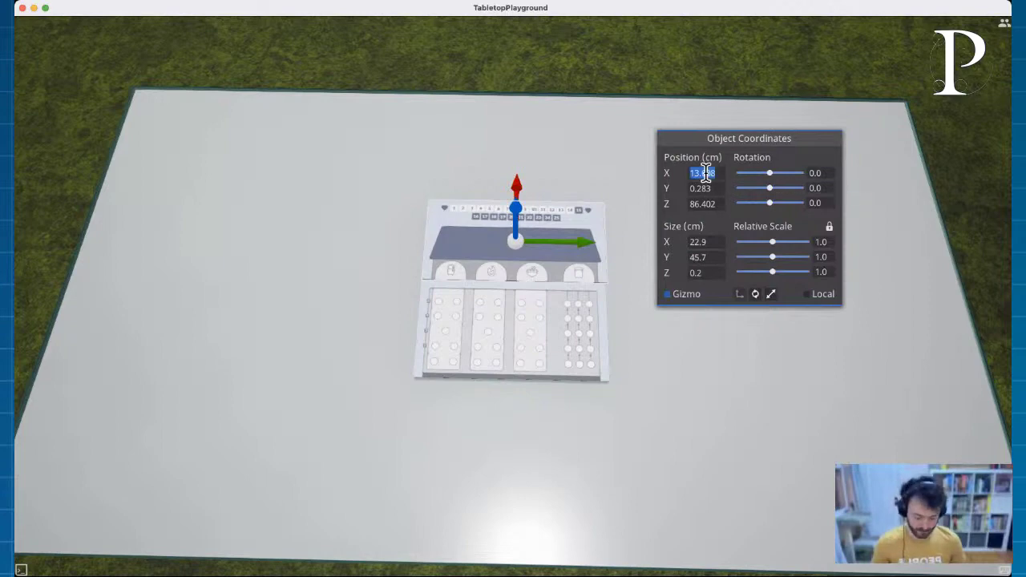
type("0")
left_click(706, 186)
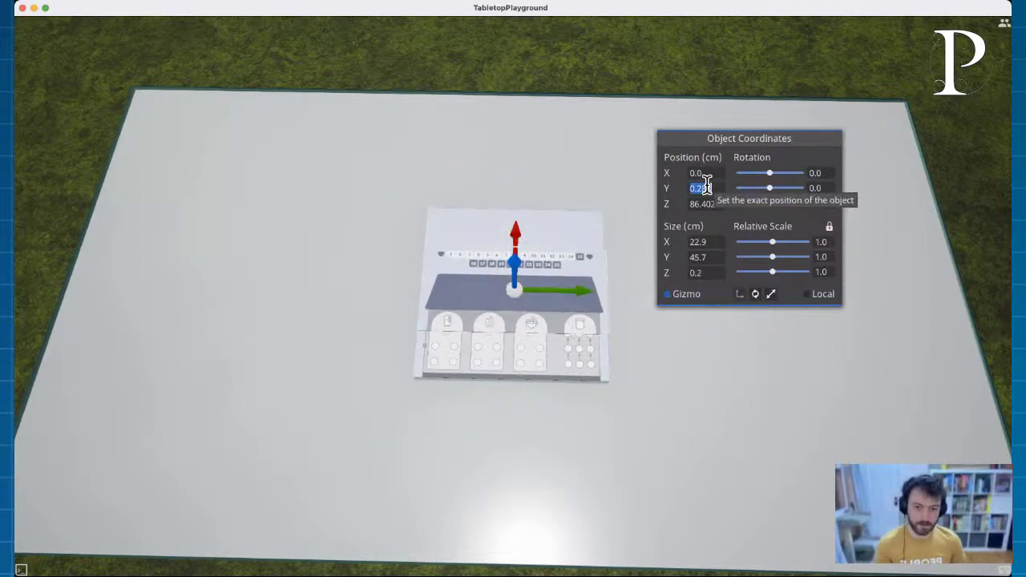
type("0")
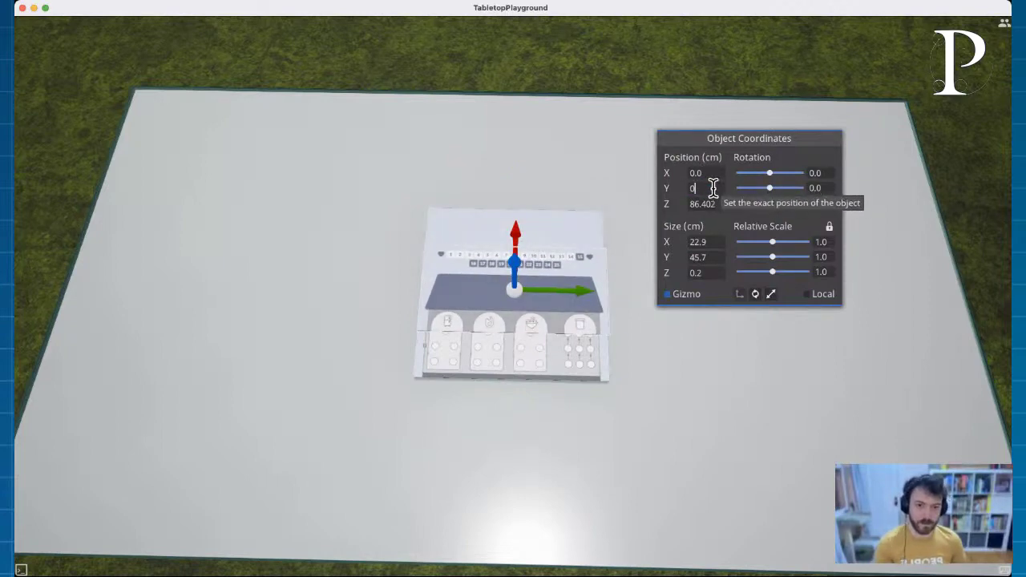
left_click(711, 172)
Step: Shift the wide board along the X axis to about 2 cm, close its coordinates and return to the regular cursor
right_click_drag(710, 172, 648, 330)
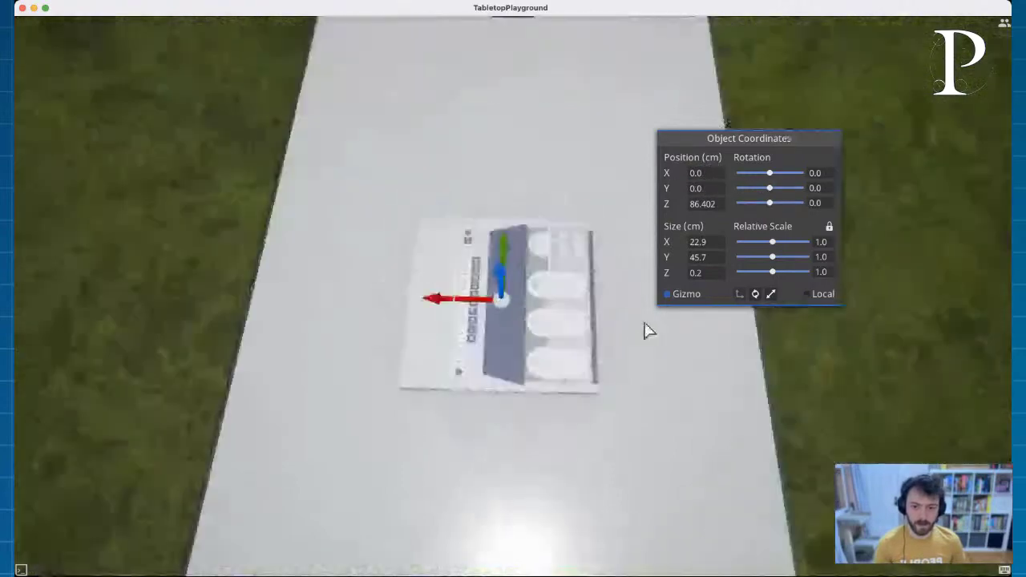
scroll(554, 332, "up", 5)
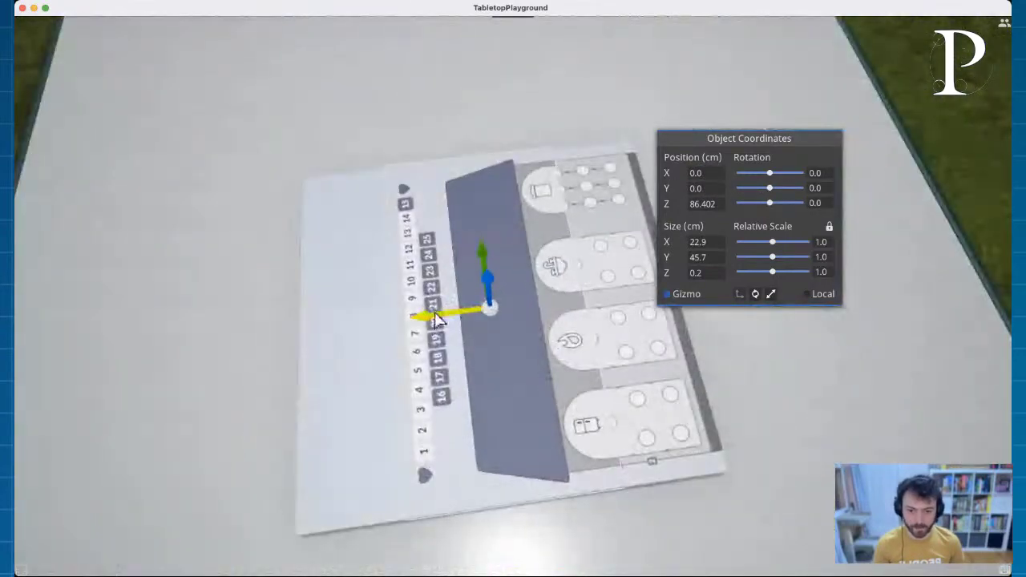
left_click_drag(437, 319, 421, 323)
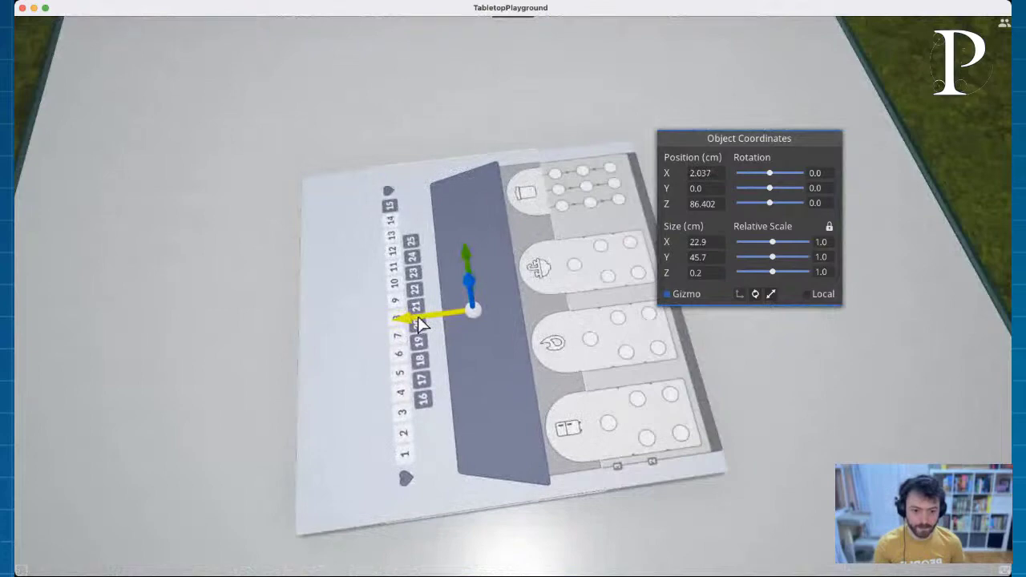
right_click_drag(818, 474, 647, 435)
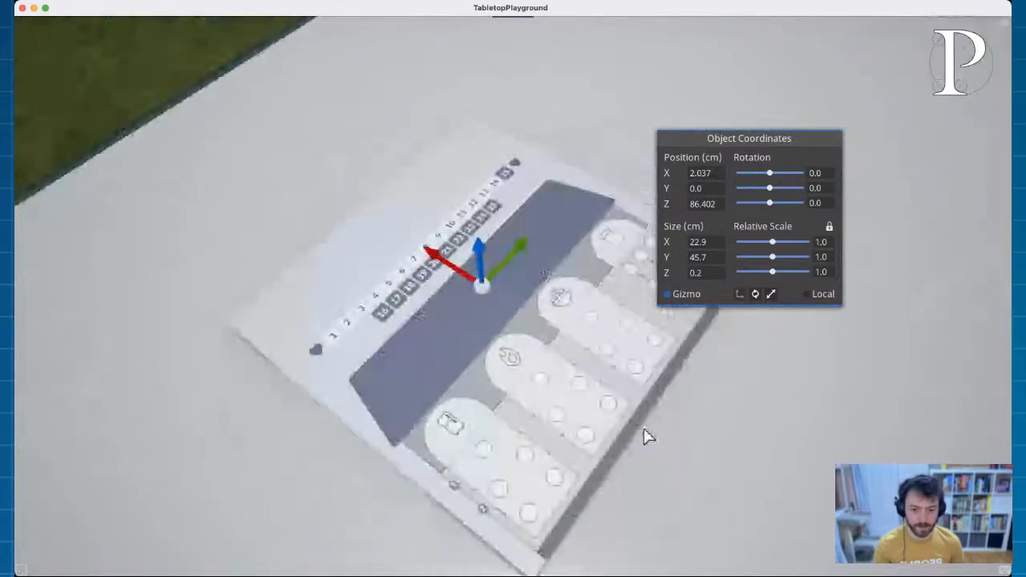
left_click(895, 160)
key("c")
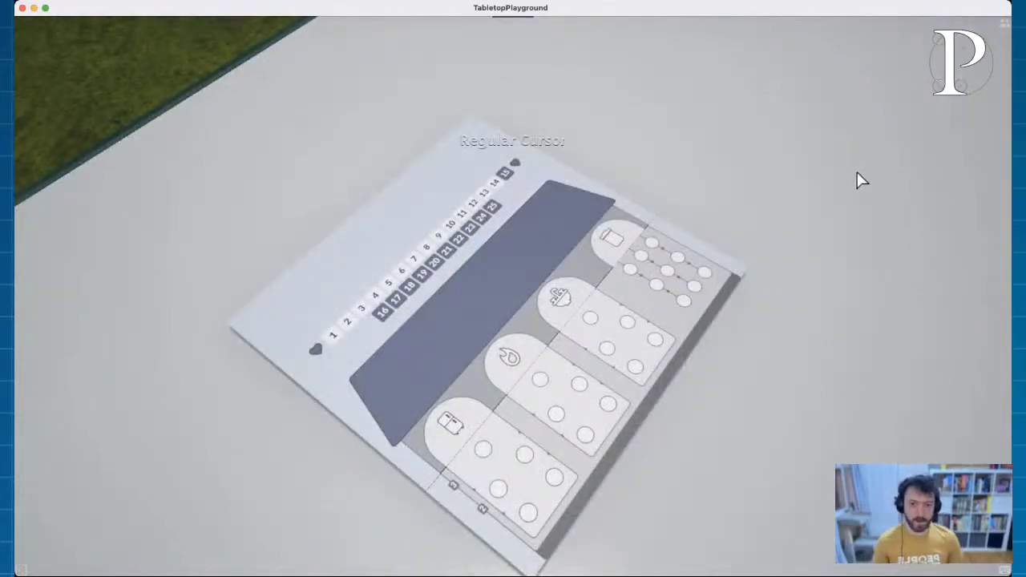
Step: Place the Red - Bedroom piece from the Demo Game package's Bedrooms folder on the table beside the boards
right_click_drag(877, 195, 701, 131)
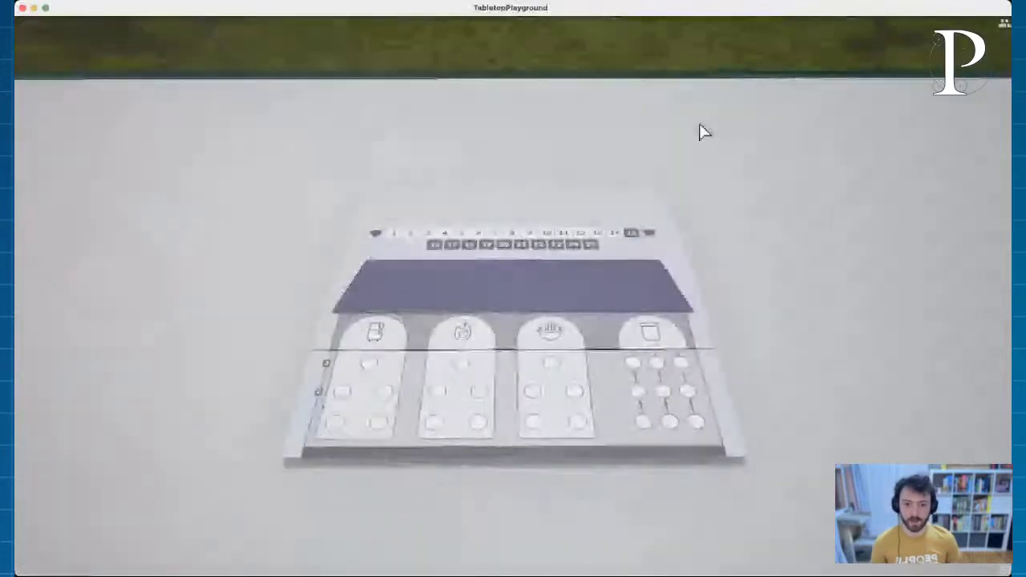
right_click_drag(568, 351, 736, 377)
right_click_drag(740, 308, 683, 436)
right_click_drag(586, 199, 566, 264)
right_click(792, 201)
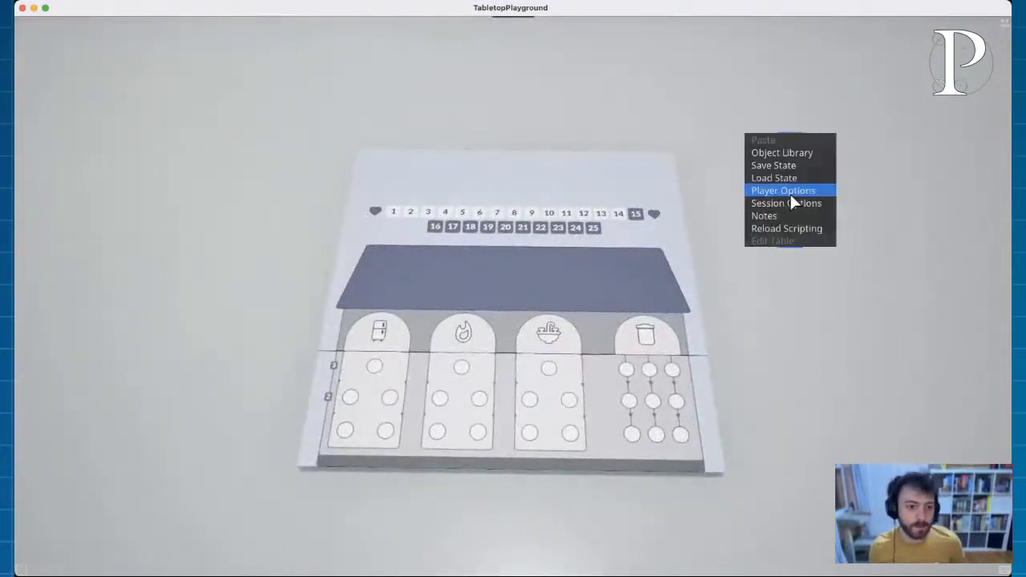
left_click(809, 153)
left_click(686, 120)
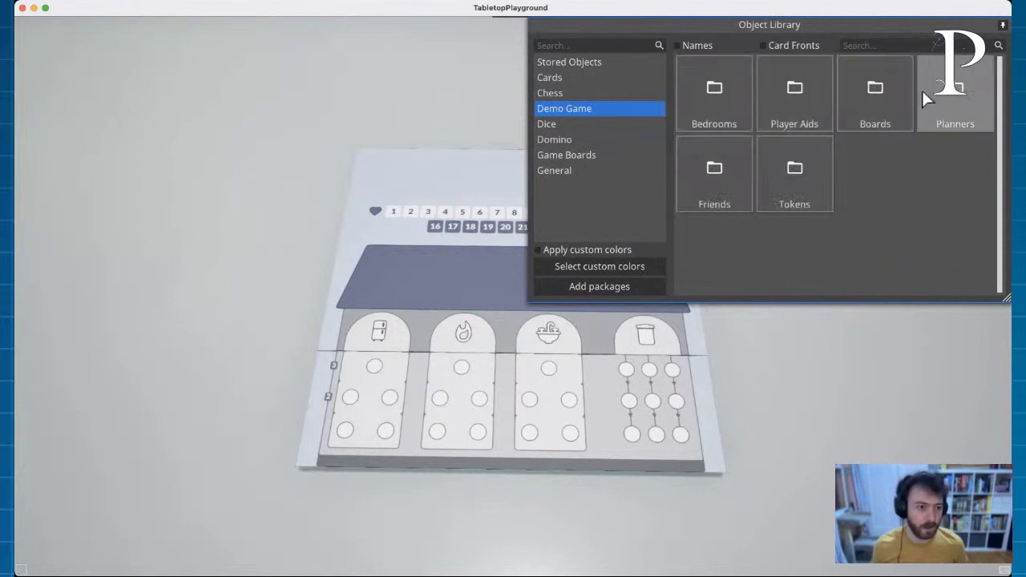
left_click(720, 100)
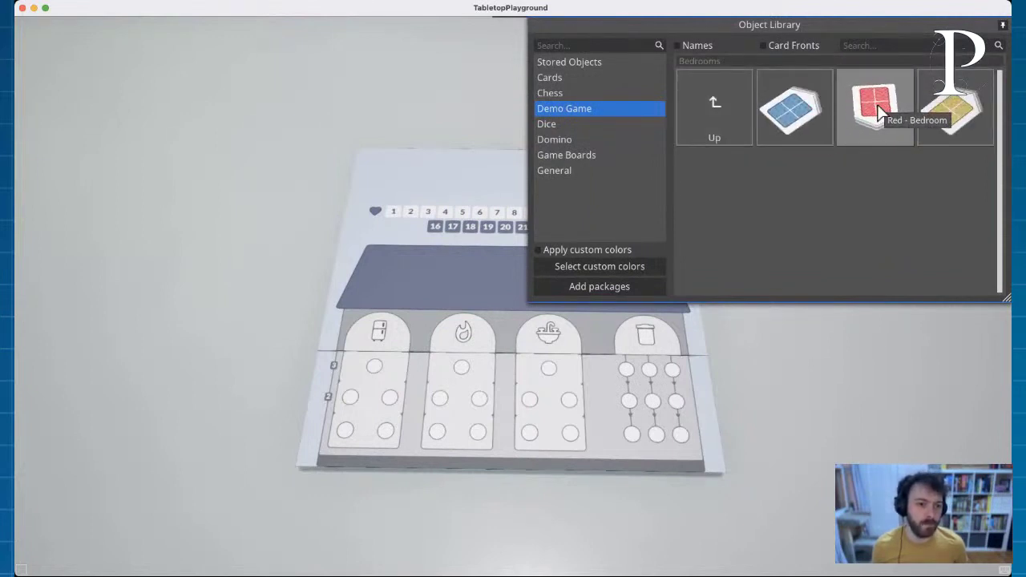
left_click_drag(880, 112, 787, 186)
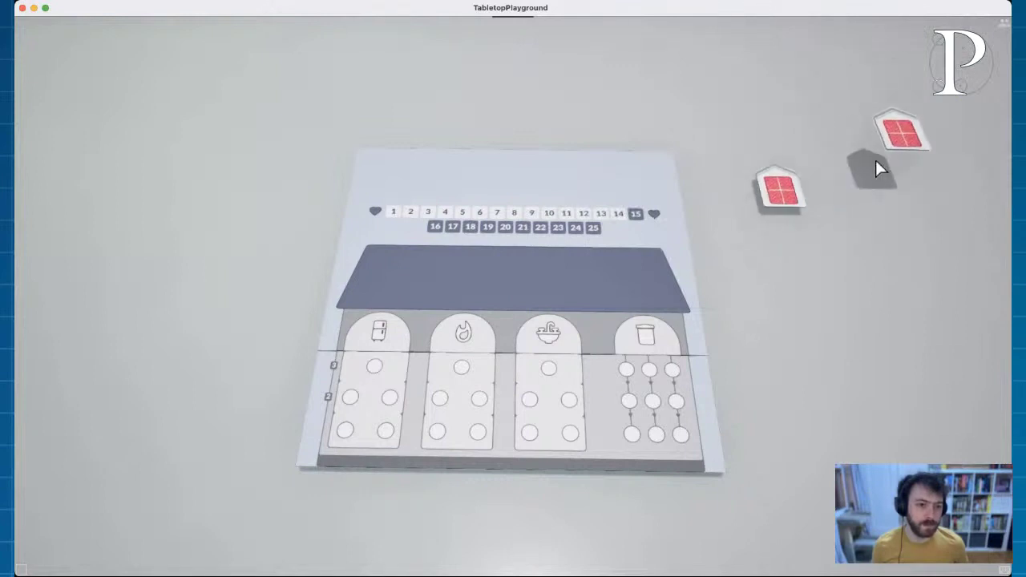
Step: Add the yellow and blue bedrooms from the object library in a row beside the red one
key("l")
left_click_drag(927, 125, 849, 173)
left_click_drag(922, 158, 912, 137)
key("l")
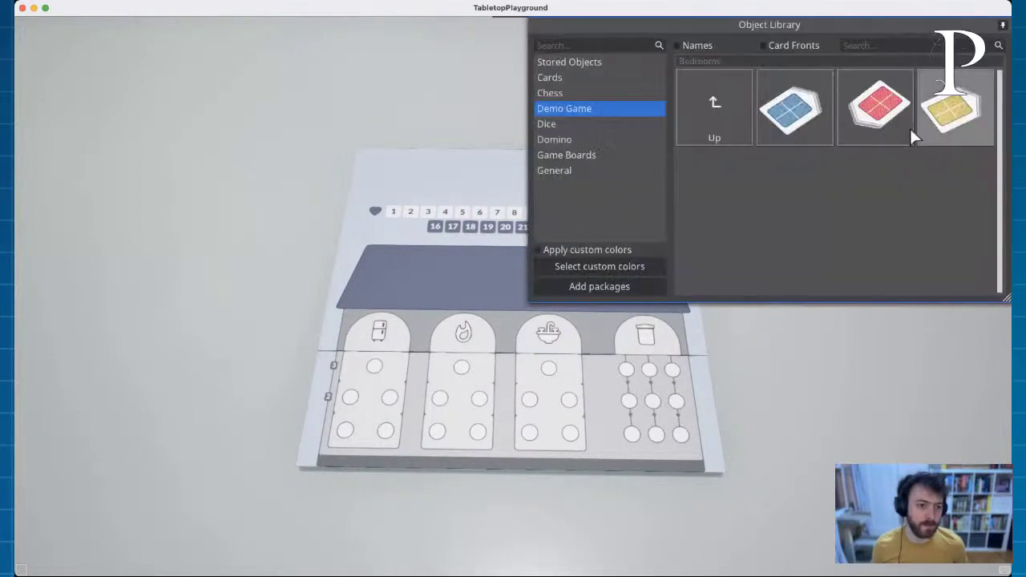
left_click_drag(796, 104, 892, 183)
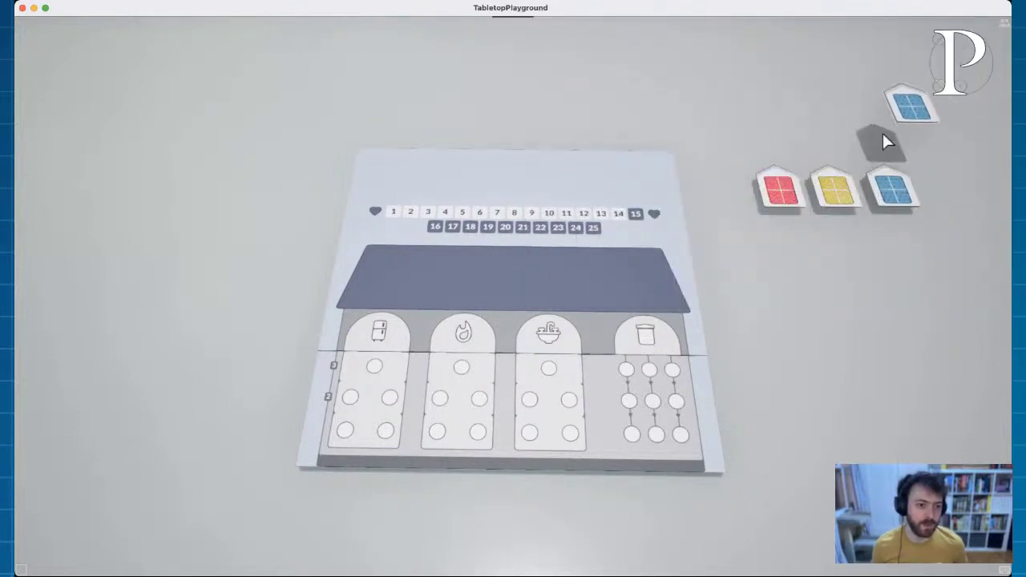
Step: Move the red and yellow bedrooms side by side onto the blue roof and the blue bedroom over the bin space
key("l")
left_click(697, 118)
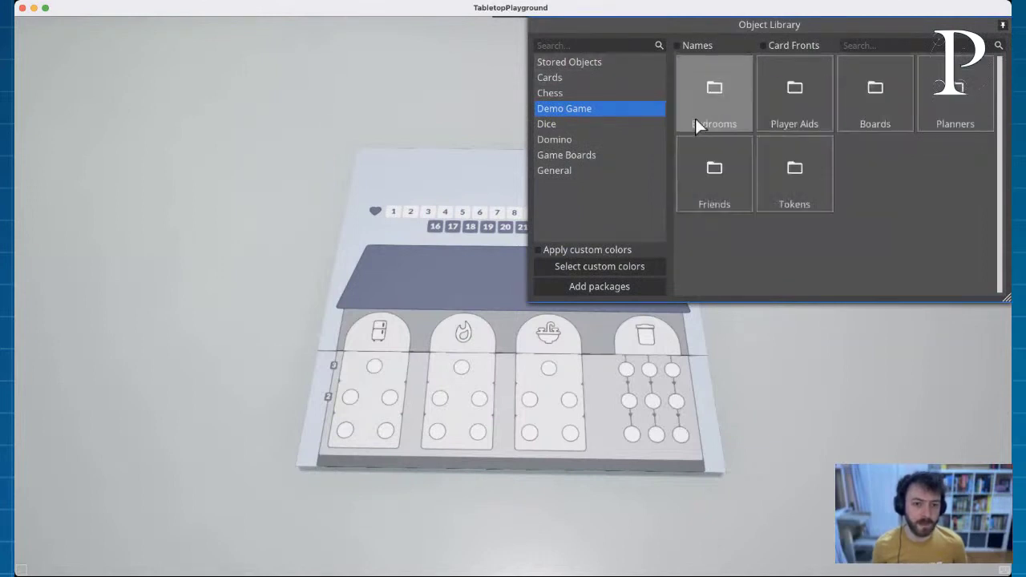
key("l")
left_click_drag(700, 120, 972, 245)
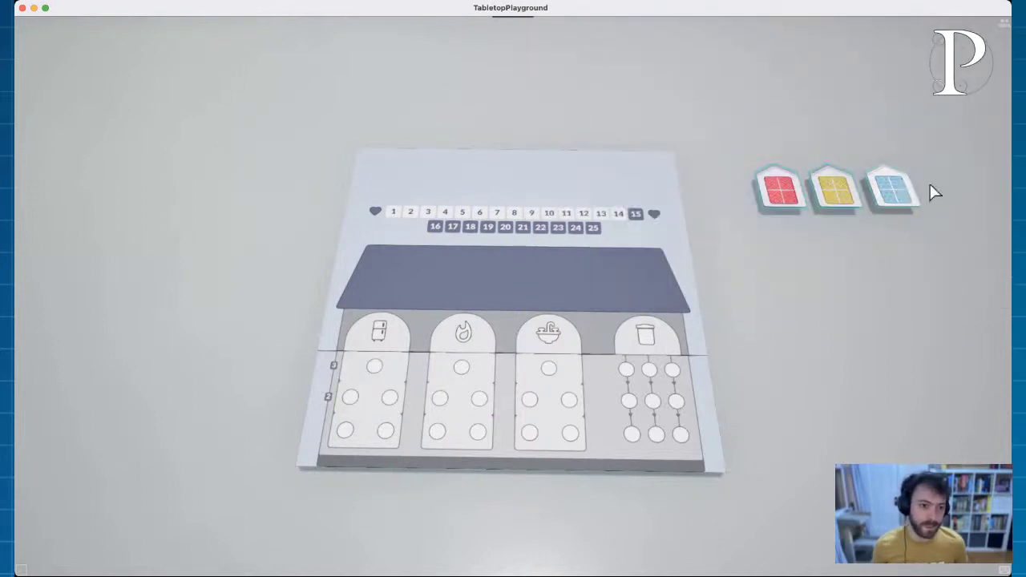
left_click_drag(967, 123, 727, 256)
left_click_drag(896, 195, 662, 321)
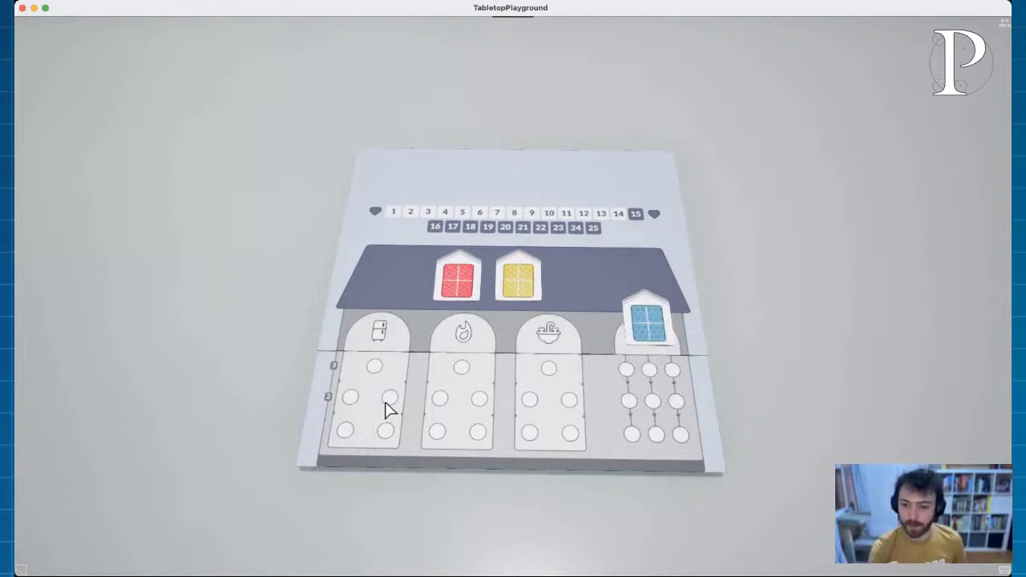
Step: Nudge the blue bedroom over the bin space slightly towards the board's nearest side edge
right_click_drag(424, 405, 583, 368)
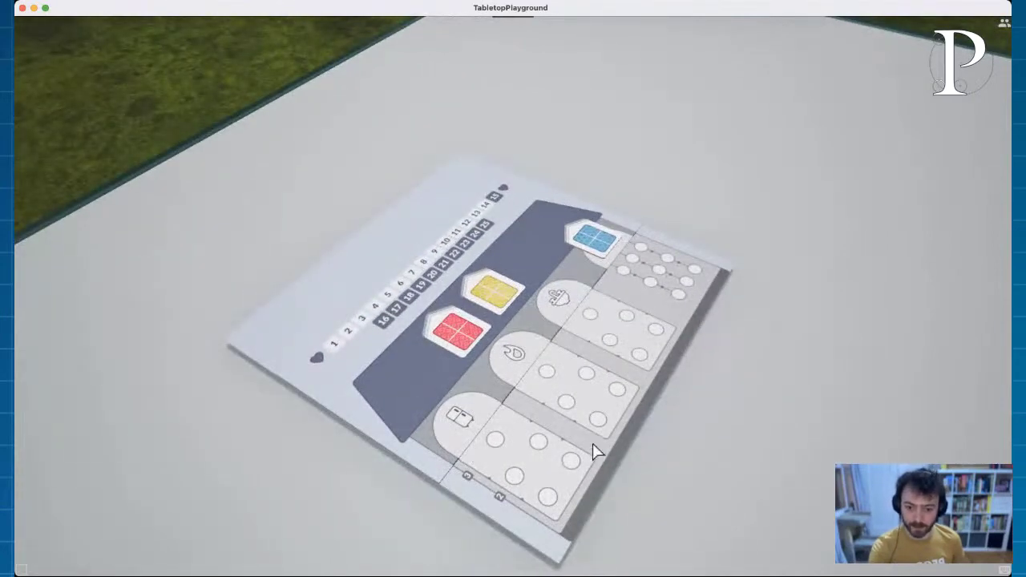
right_click_drag(532, 497, 501, 489)
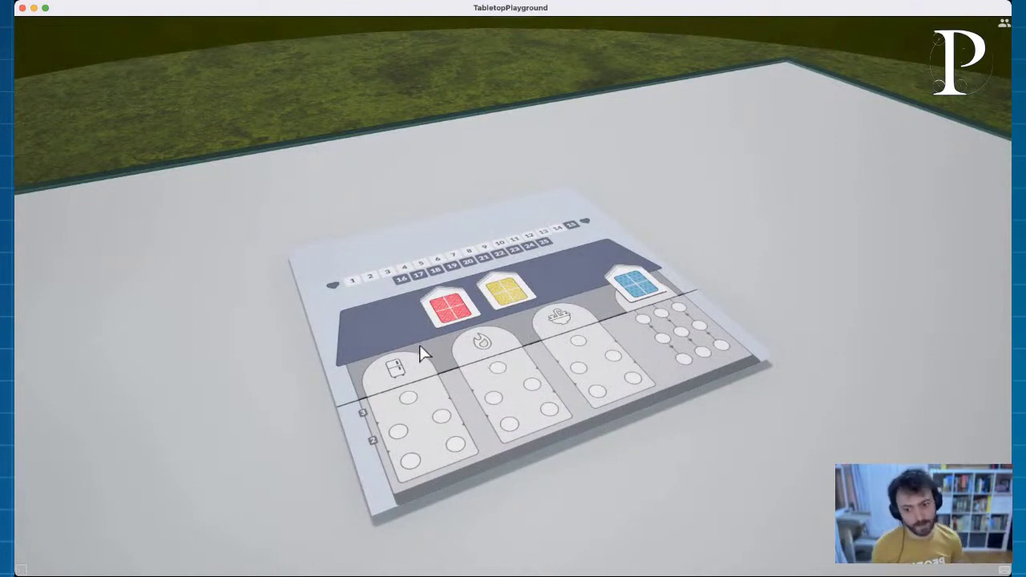
right_click_drag(501, 482, 563, 443)
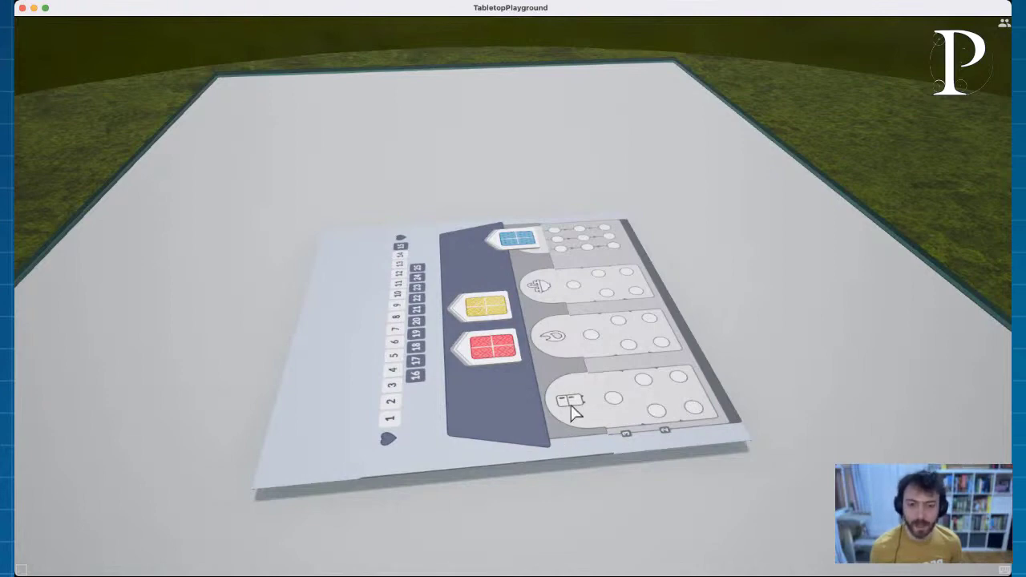
right_click_drag(573, 410, 303, 429)
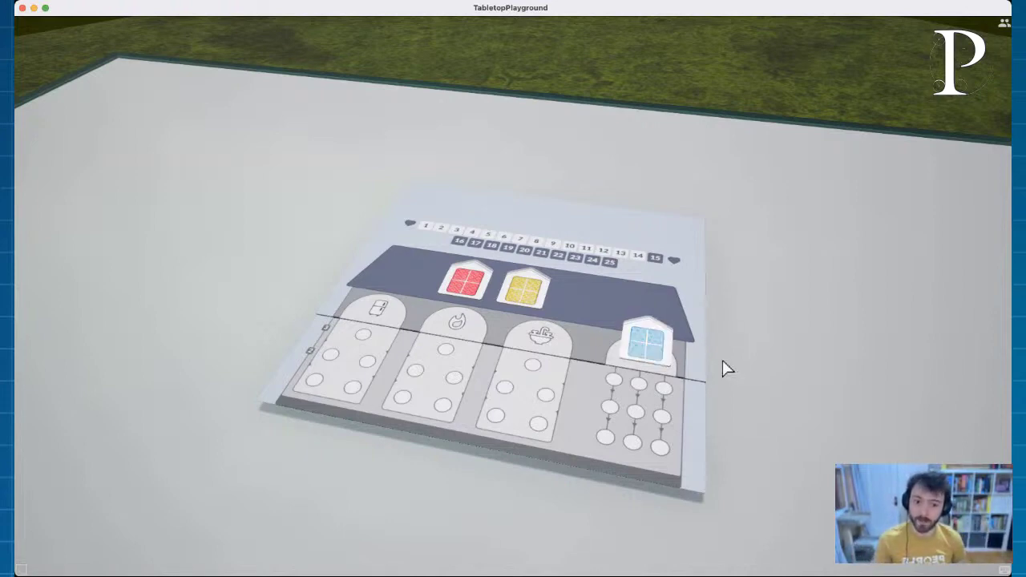
mouse_move(650, 348)
left_mouse_down()
mouse_move(378, 310)
mouse_move(658, 353)
left_mouse_up()
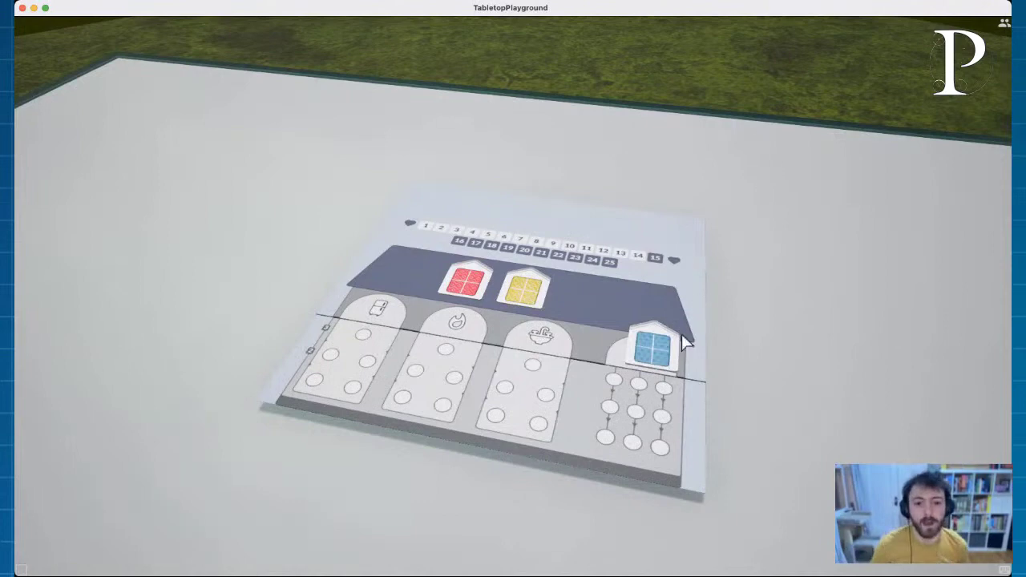
right_click_drag(556, 290, 446, 286)
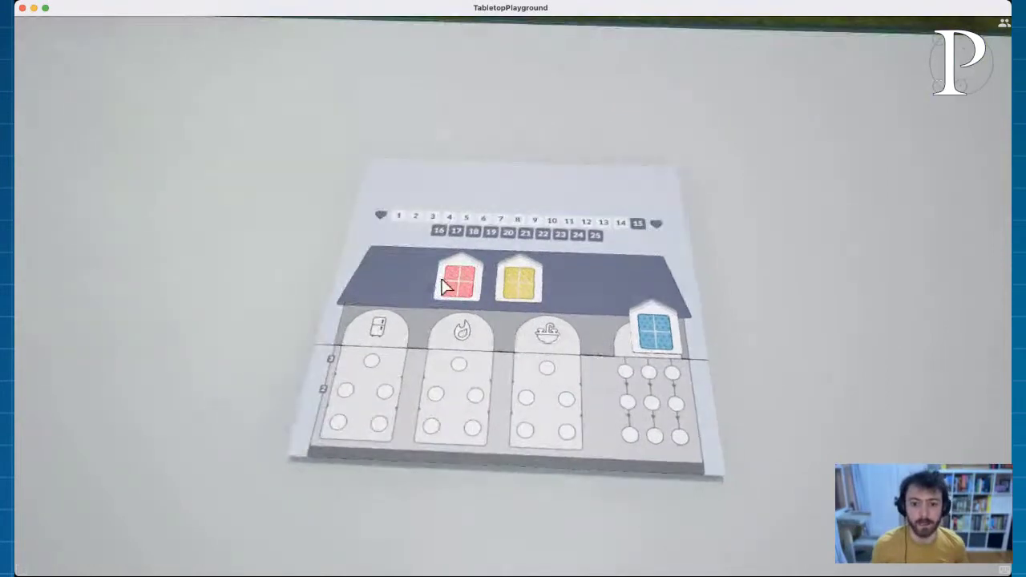
Step: Place the red, yellow and blue bedrooms side by side on the blue roof's snap points
mouse_move(446, 286)
left_mouse_down()
mouse_move(425, 275)
mouse_move(455, 289)
mouse_move(445, 283)
left_mouse_up()
mouse_move(520, 285)
left_mouse_down()
mouse_move(492, 280)
mouse_move(509, 283)
left_mouse_up()
left_click_drag(655, 335, 581, 296)
right_click_drag(641, 298, 650, 371)
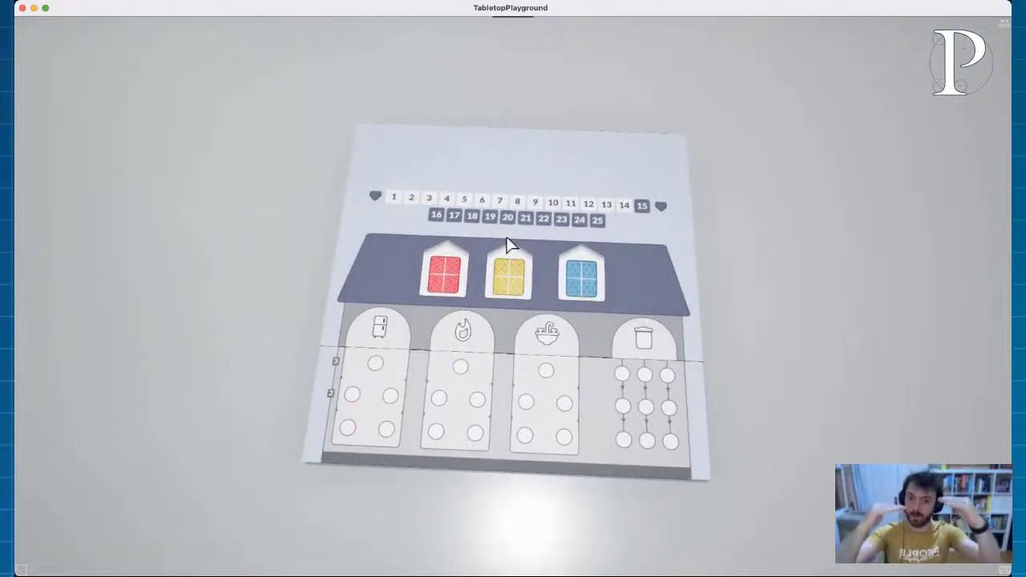
right_click_drag(528, 327, 540, 396)
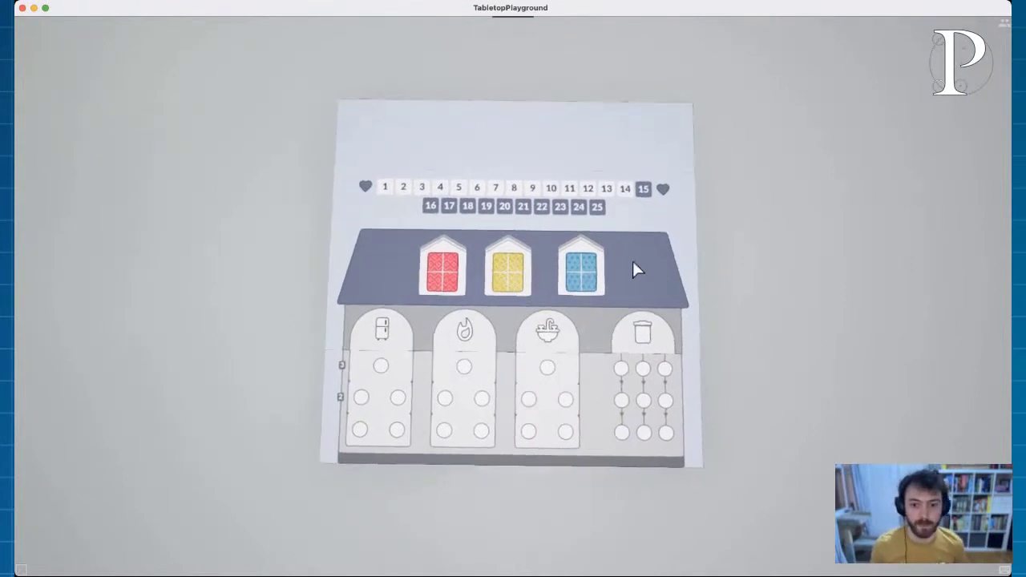
right_click_drag(639, 273, 575, 271)
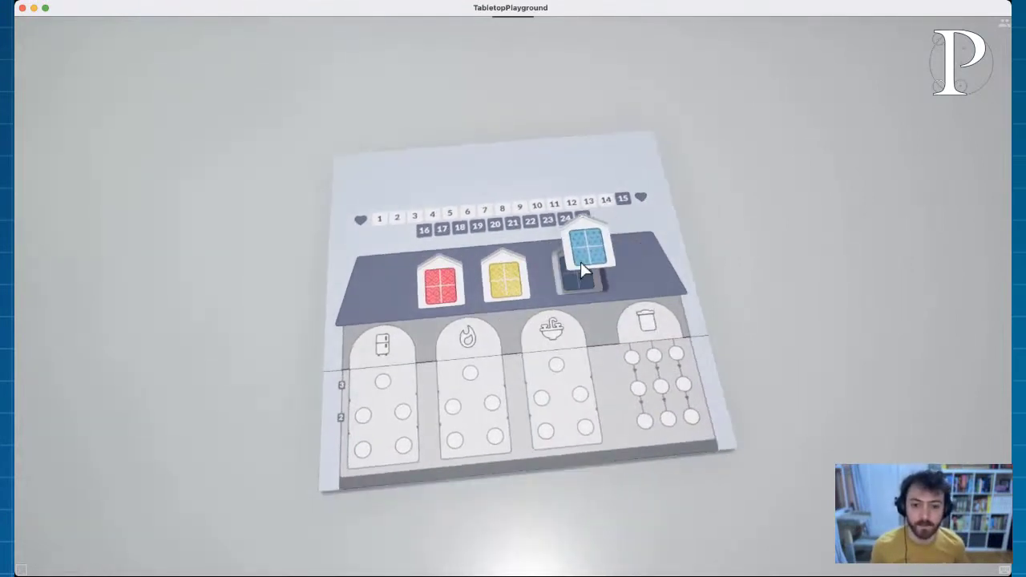
mouse_move(438, 285)
left_mouse_down()
mouse_move(428, 279)
mouse_move(440, 284)
left_mouse_up()
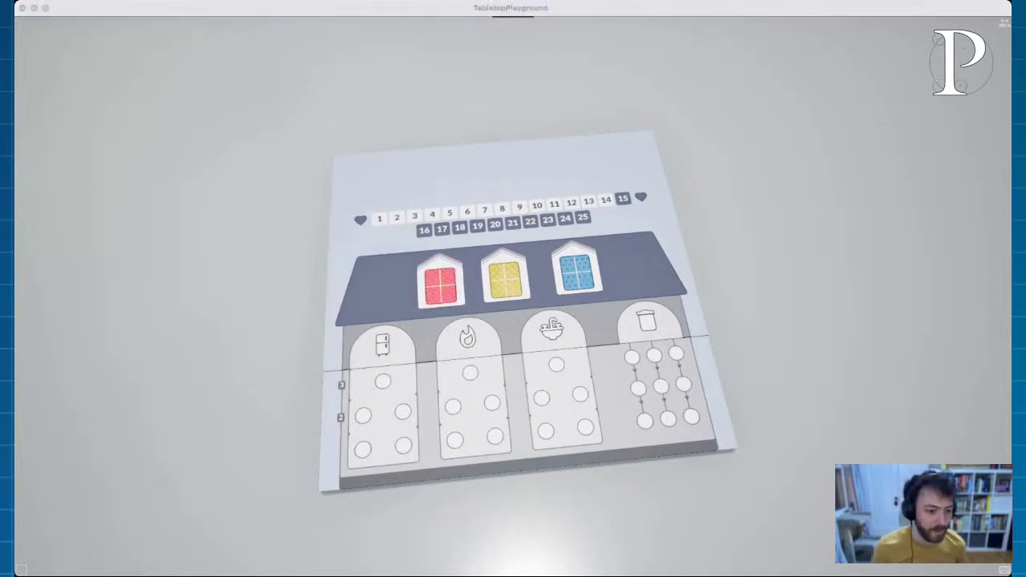
left_click(20, 377)
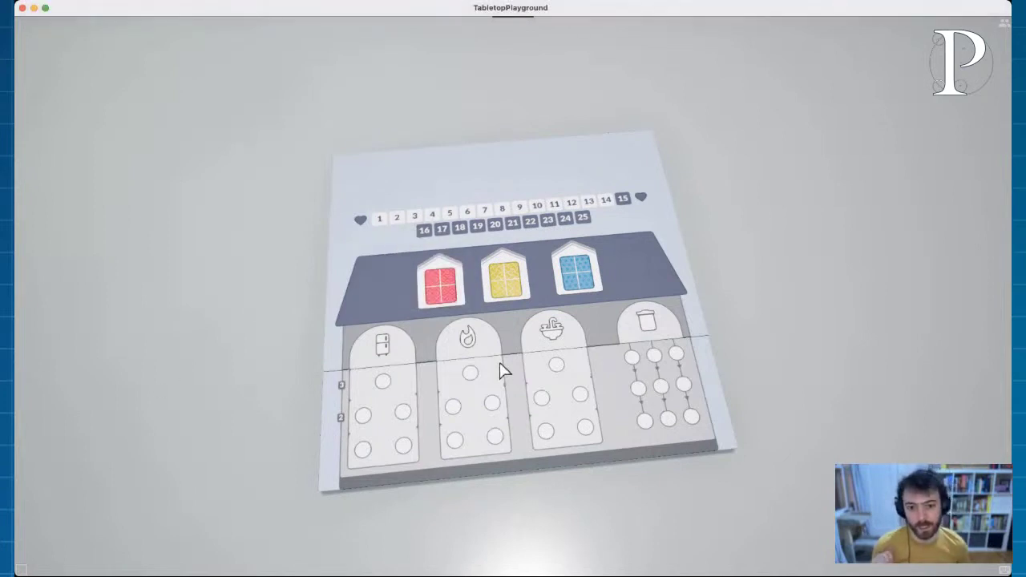
right_click_drag(501, 371, 522, 483)
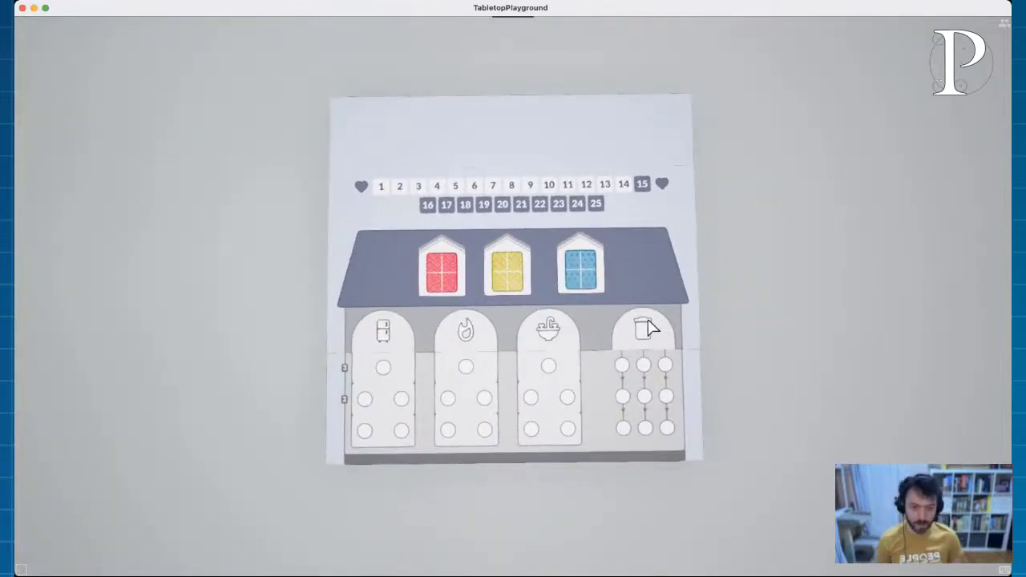
right_click_drag(788, 332, 665, 230)
right_click_drag(749, 243, 759, 300)
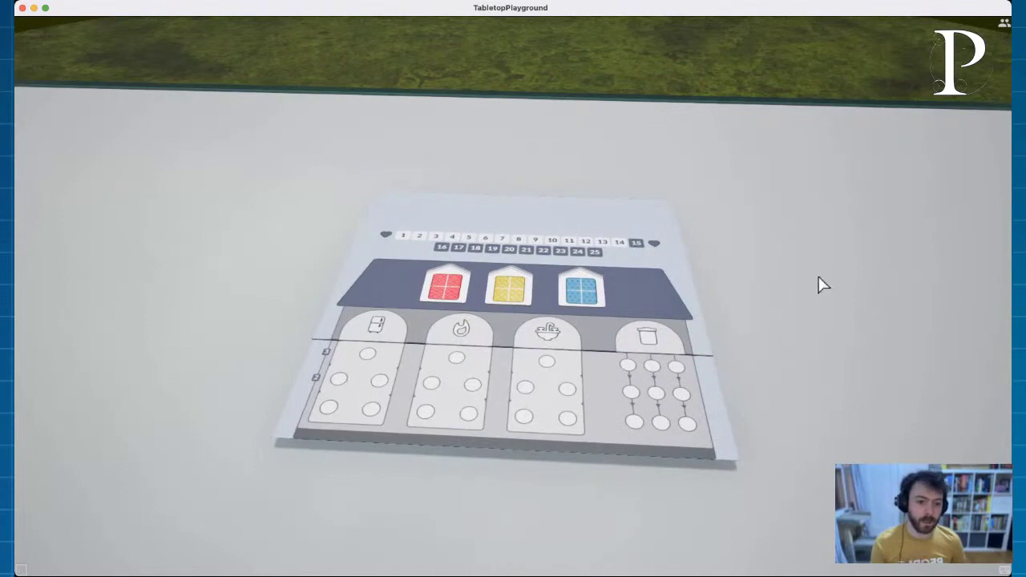
right_click(770, 212)
left_click(720, 228)
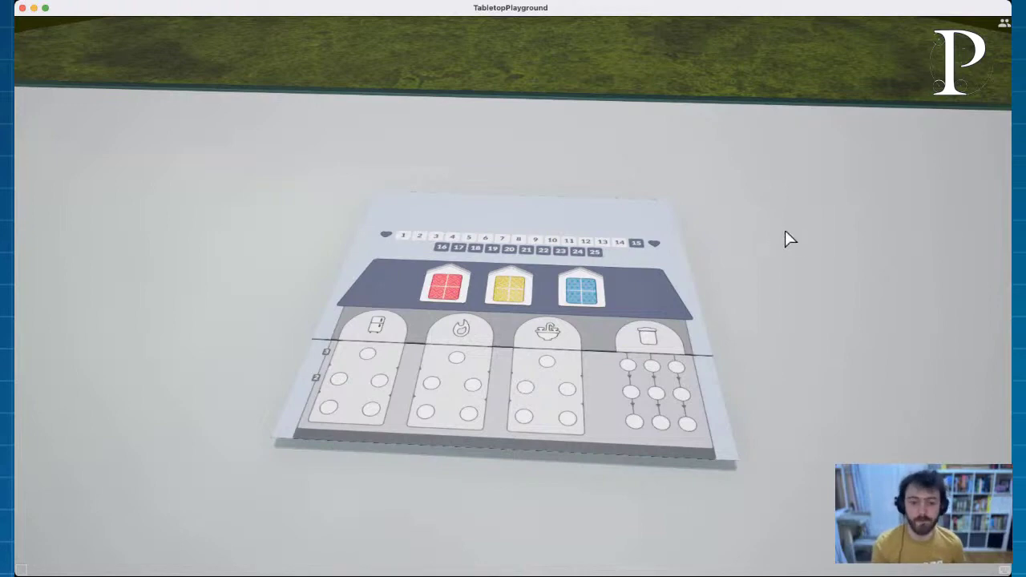
scroll(801, 249, "up", 1)
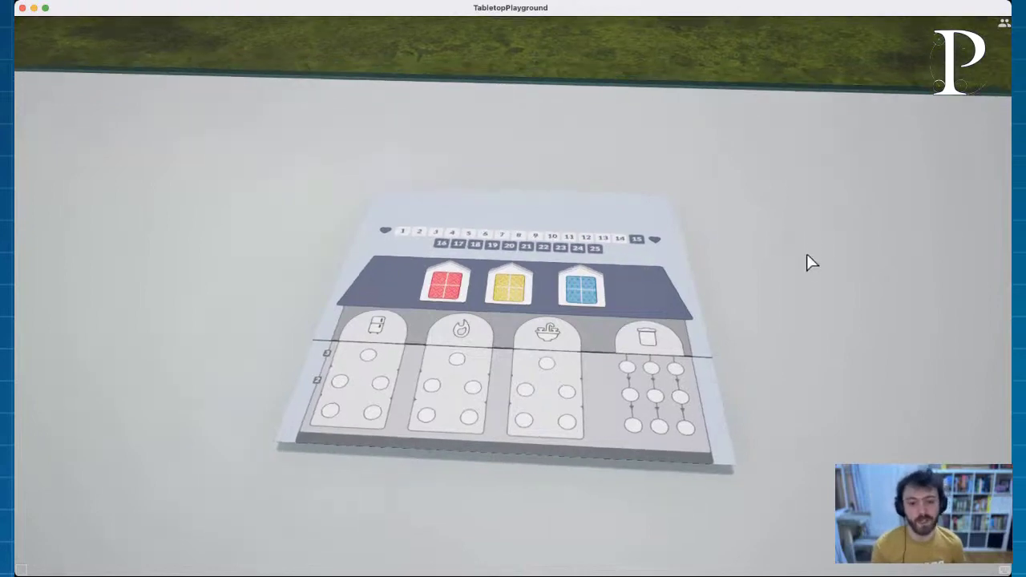
Step: Open the Roof board's template to view its snap points and return to the table
right_click(682, 327)
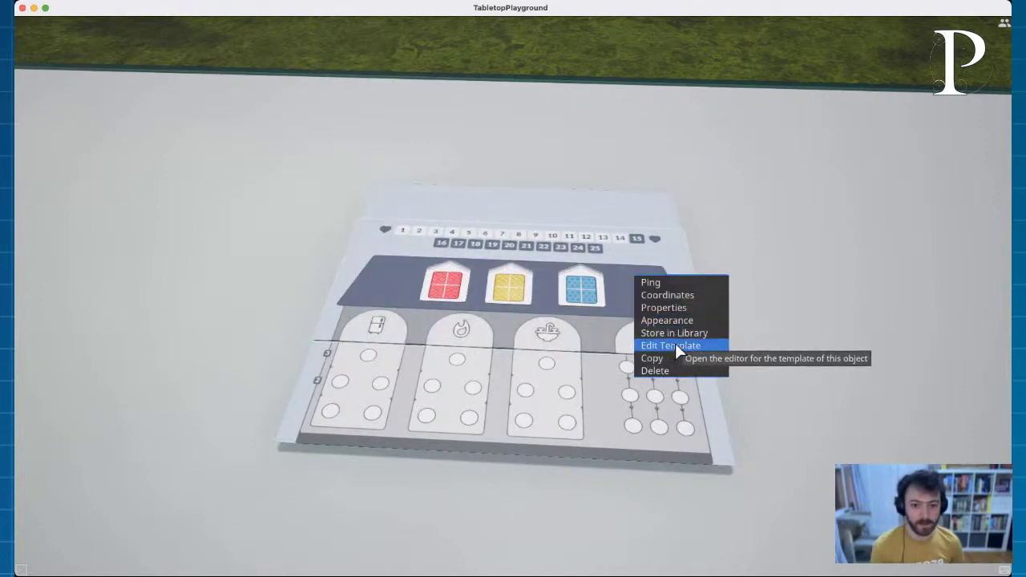
left_click(675, 343)
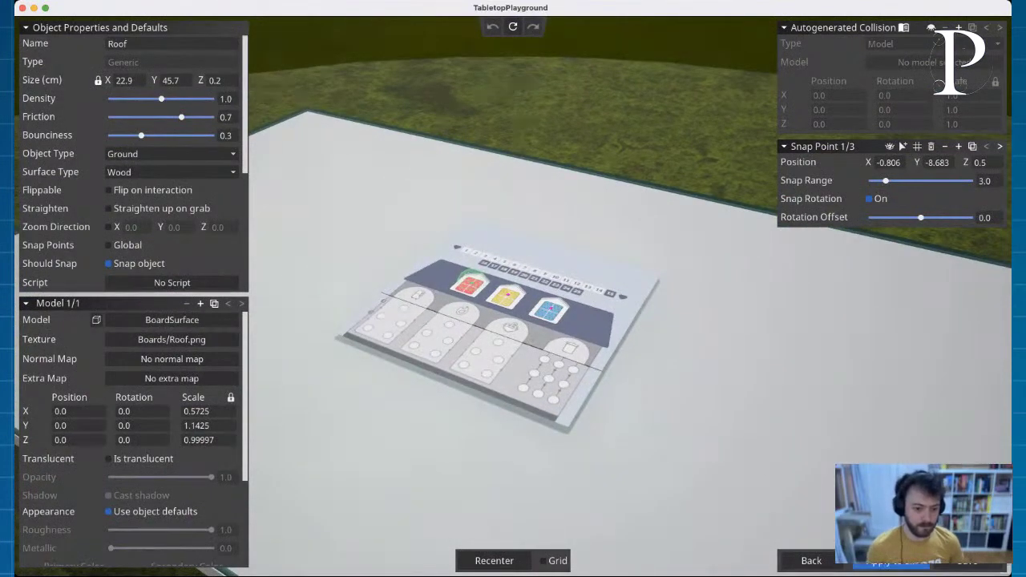
left_click(810, 562)
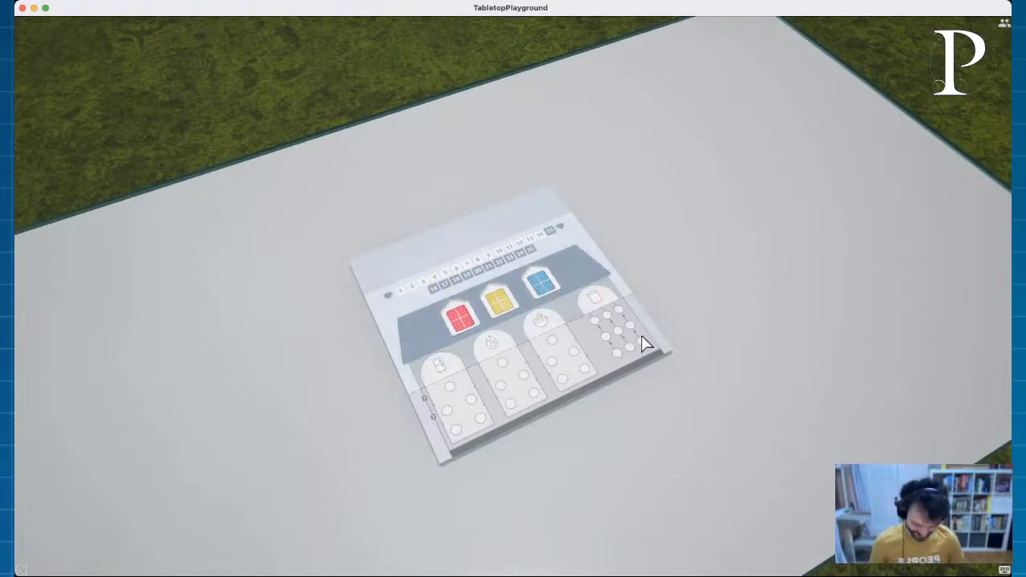
key("Escape")
right_click_drag(757, 350, 524, 289)
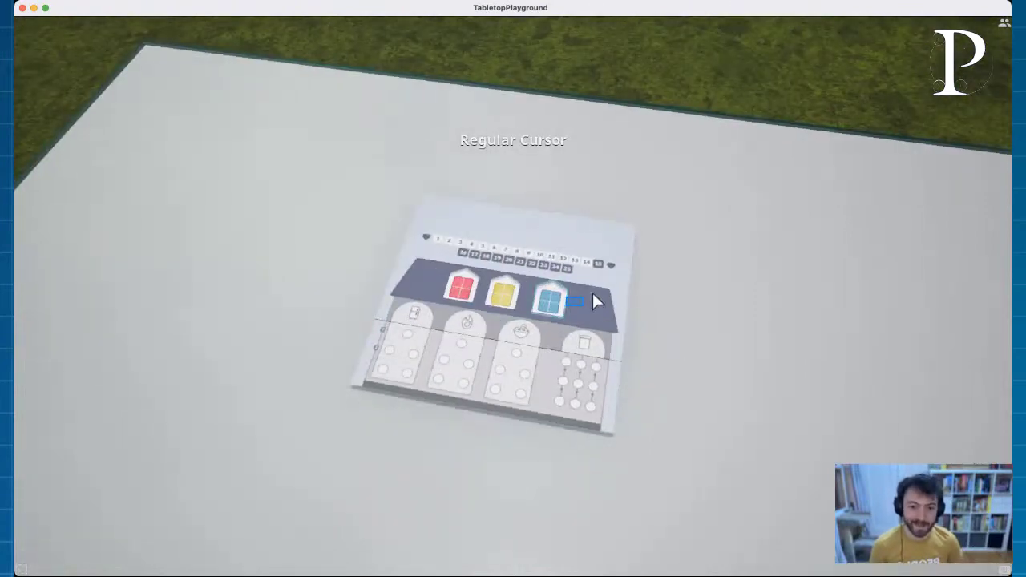
Step: Move the bedrooms off the roof to one side and pull the Roof board away from the other boards onto free table space
left_click_drag(550, 301, 790, 231)
left_click_drag(462, 286, 790, 233)
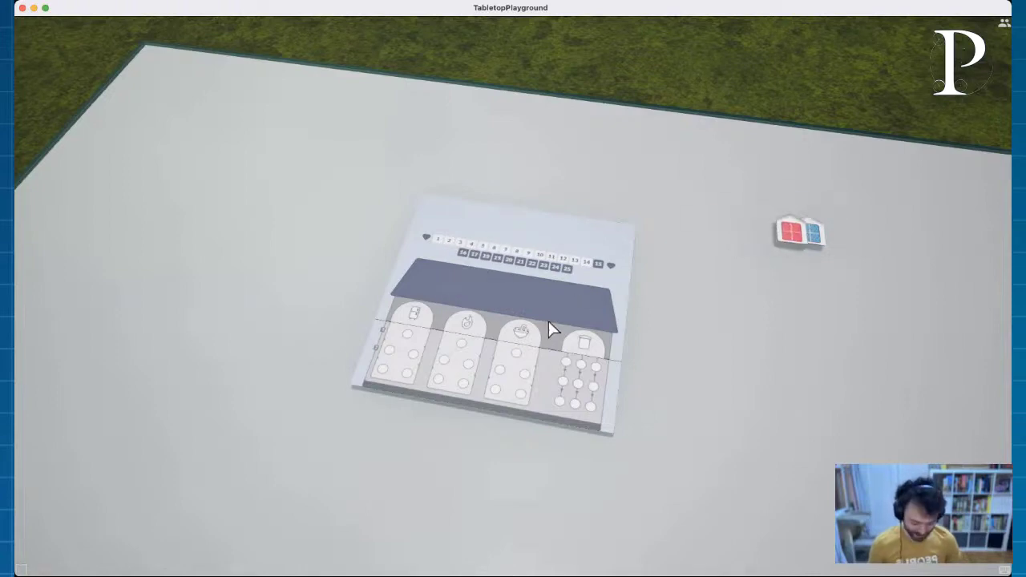
key("g")
left_click_drag(554, 328, 276, 305)
right_click_drag(277, 305, 468, 362)
right_click_drag(492, 321, 524, 424)
scroll(405, 451, "up", 3)
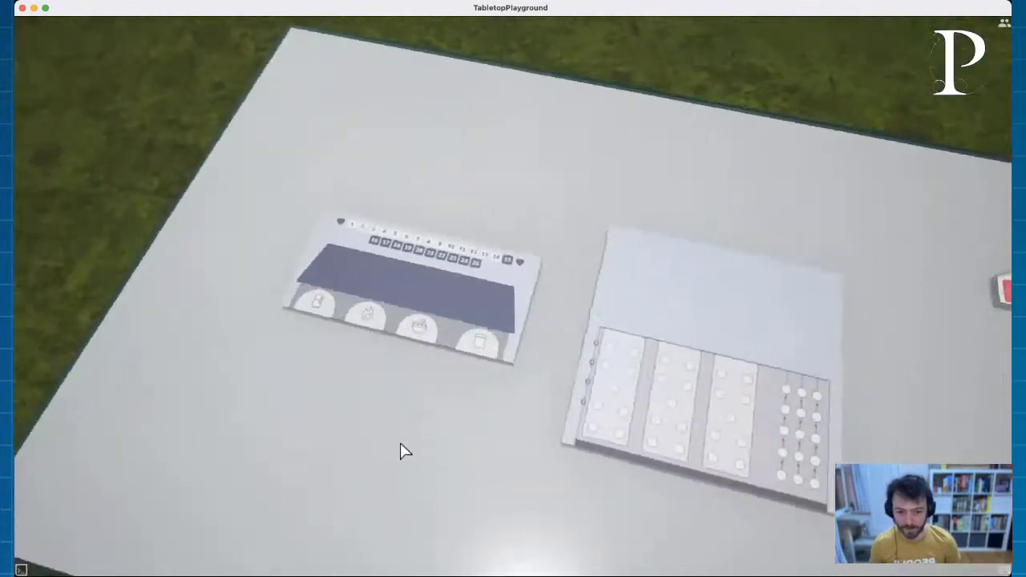
left_click_drag(425, 301, 386, 268)
Step: In the Roof template, move the third snap point away from the middle one to X -0.547, Y 13.18, and return to the table
right_click(386, 267)
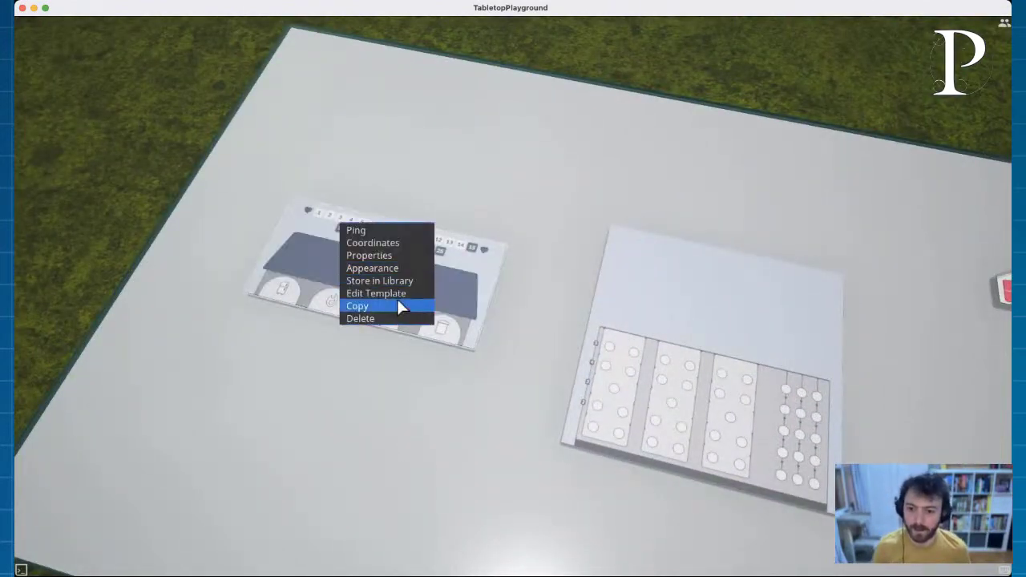
left_click(397, 293)
scroll(413, 281, "up", 5)
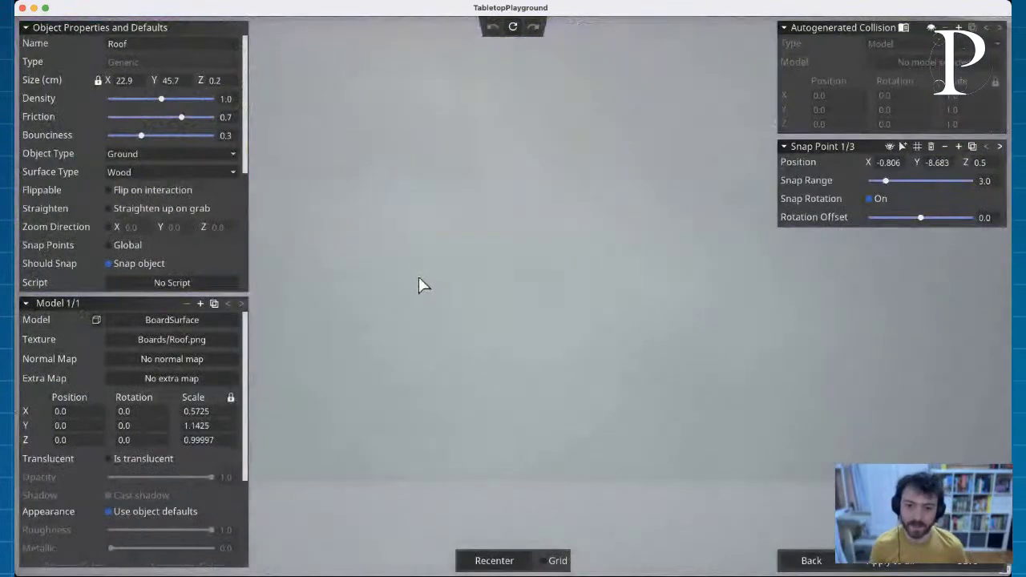
scroll(425, 286, "down", 10)
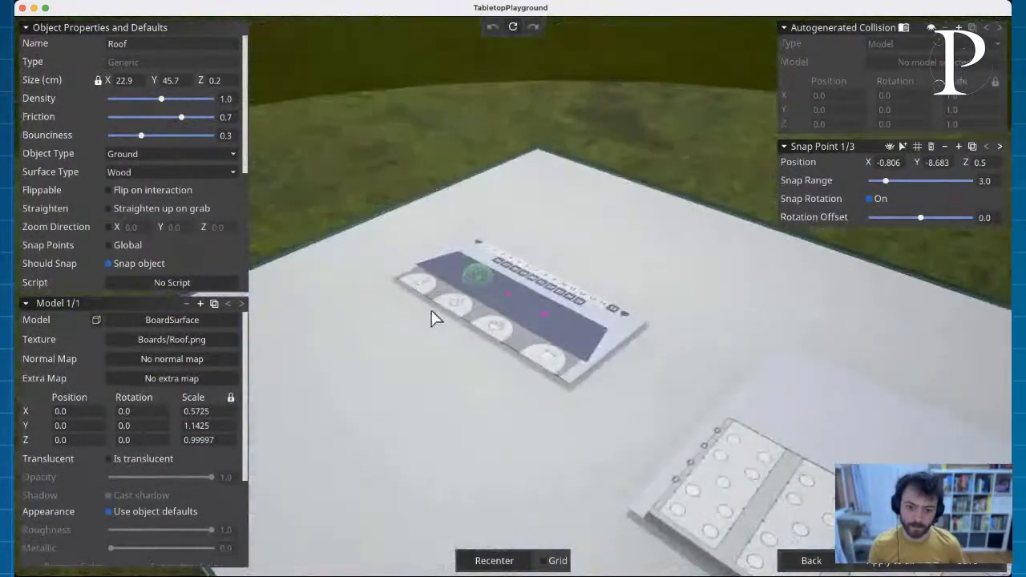
right_click_drag(431, 318, 449, 305)
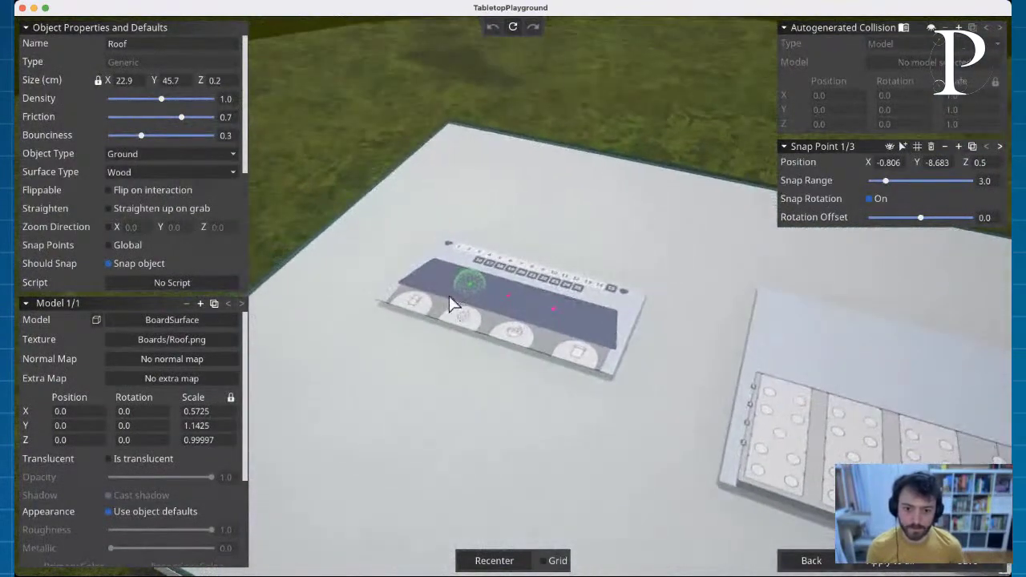
scroll(470, 275, "up", 5)
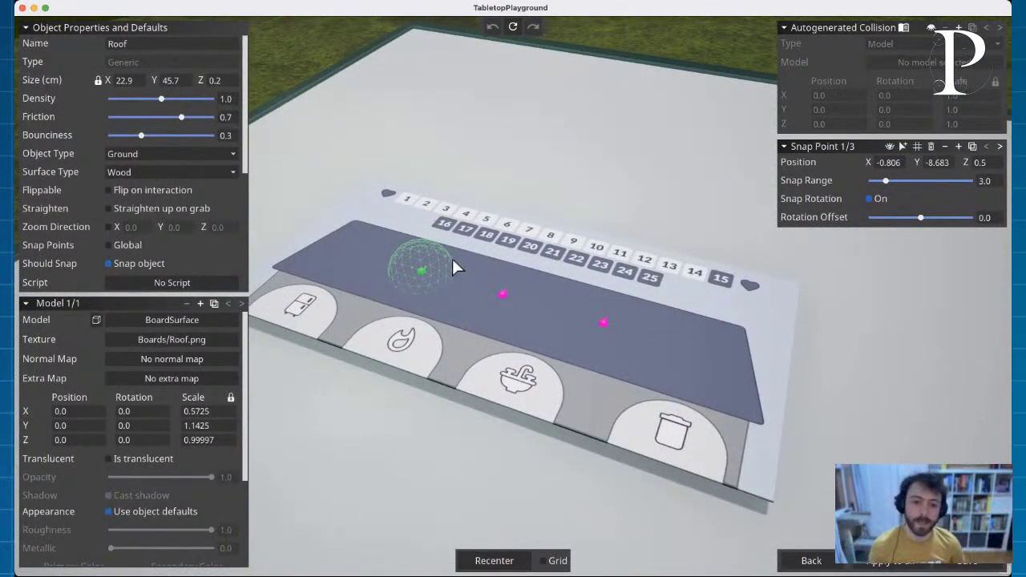
right_click_drag(453, 261, 514, 262)
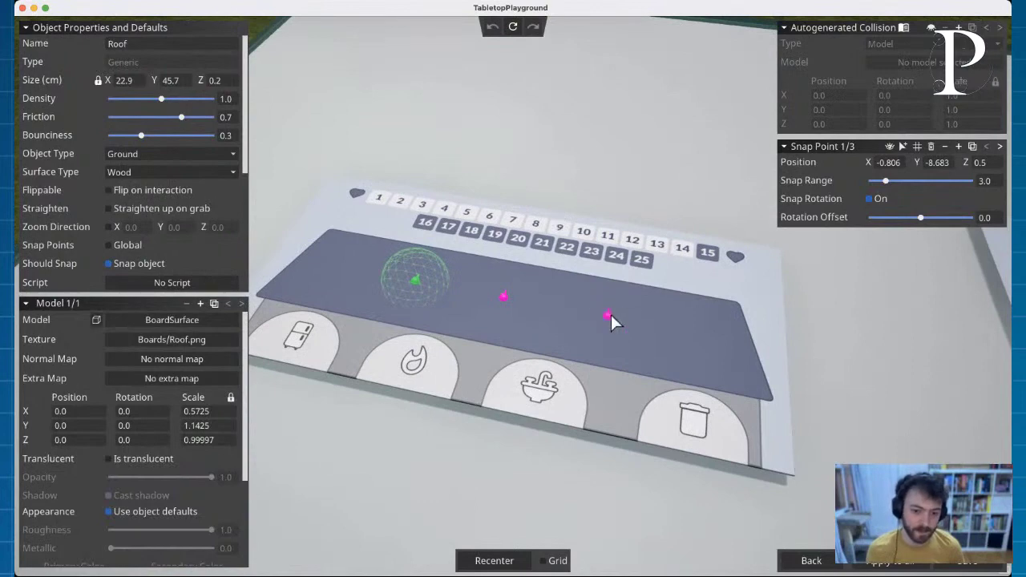
left_click_drag(611, 315, 665, 326)
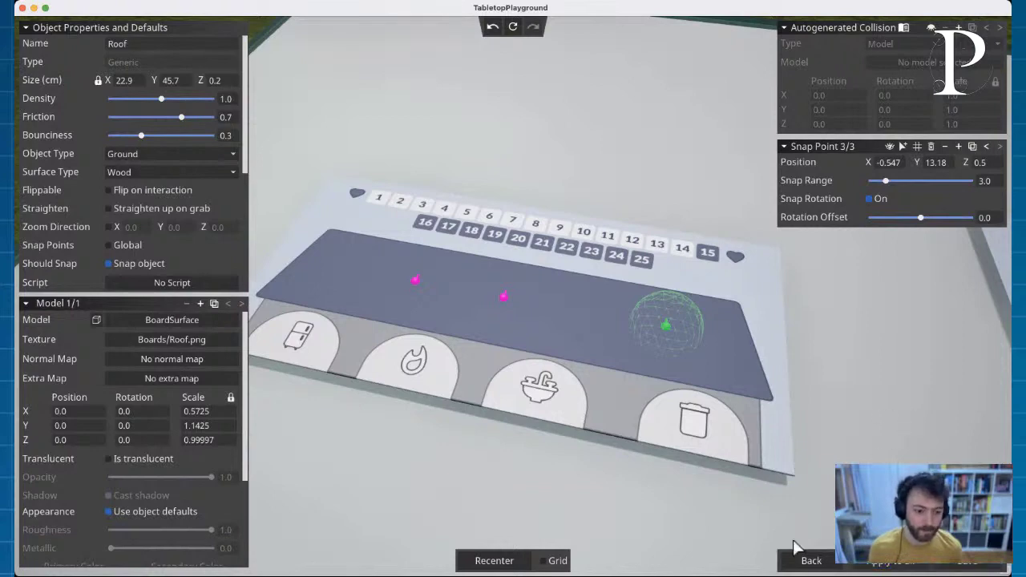
left_click(809, 561)
Step: Move the Roof board back into place above the board with the room spaces
scroll(581, 446, "down", 6)
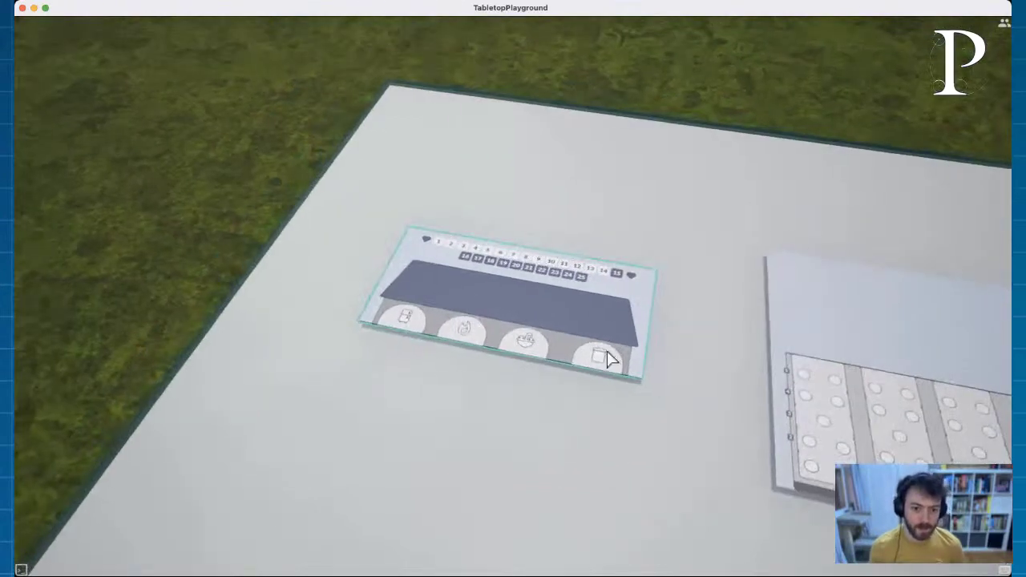
left_click_drag(465, 334, 678, 362)
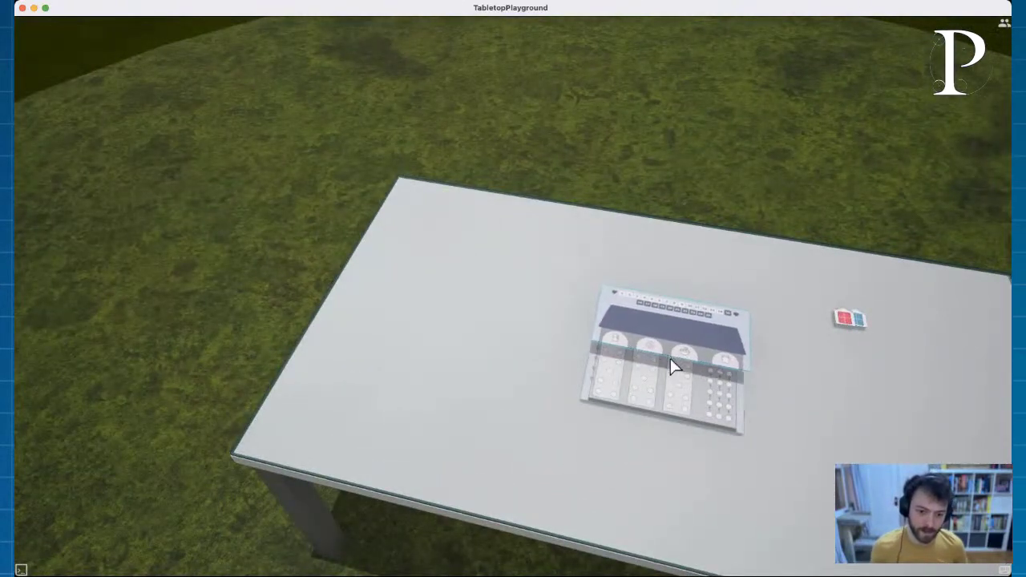
scroll(691, 369, "up", 5)
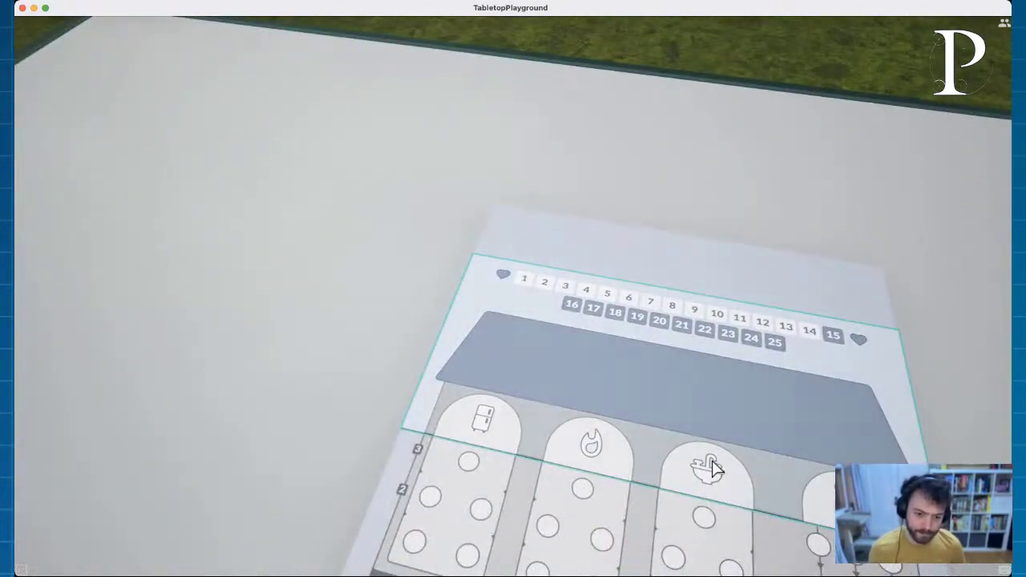
Step: Set the Roof board's Y position to 0 in its coordinates and nudge it slightly along the X axis
right_click(716, 469)
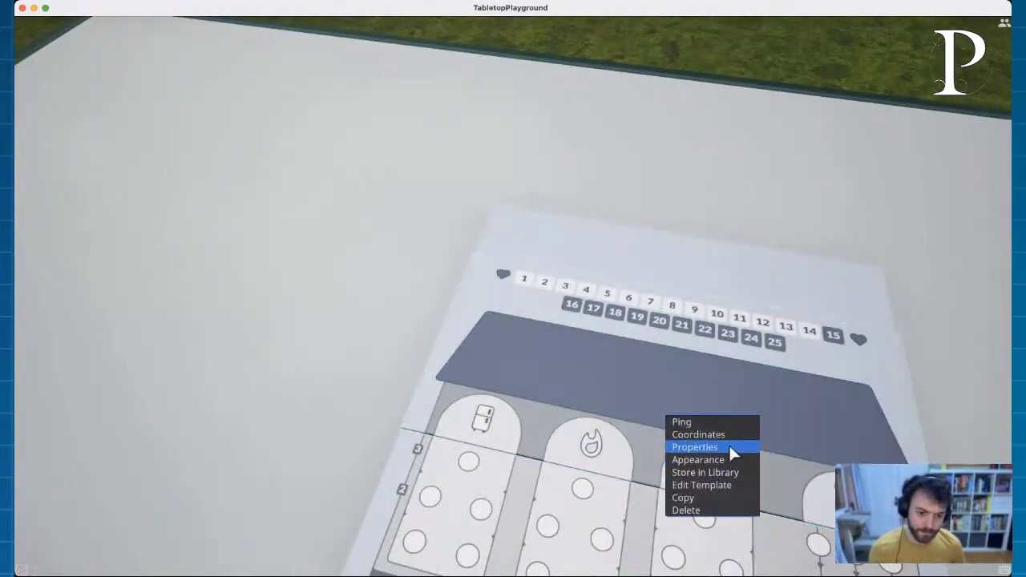
left_click(709, 433)
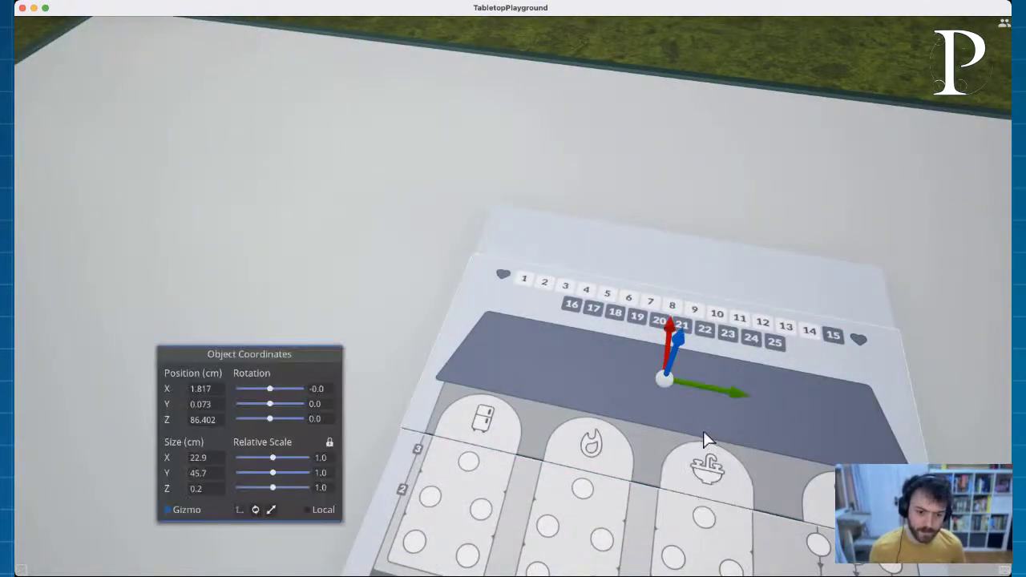
left_click(213, 404)
type("0")
key("Return")
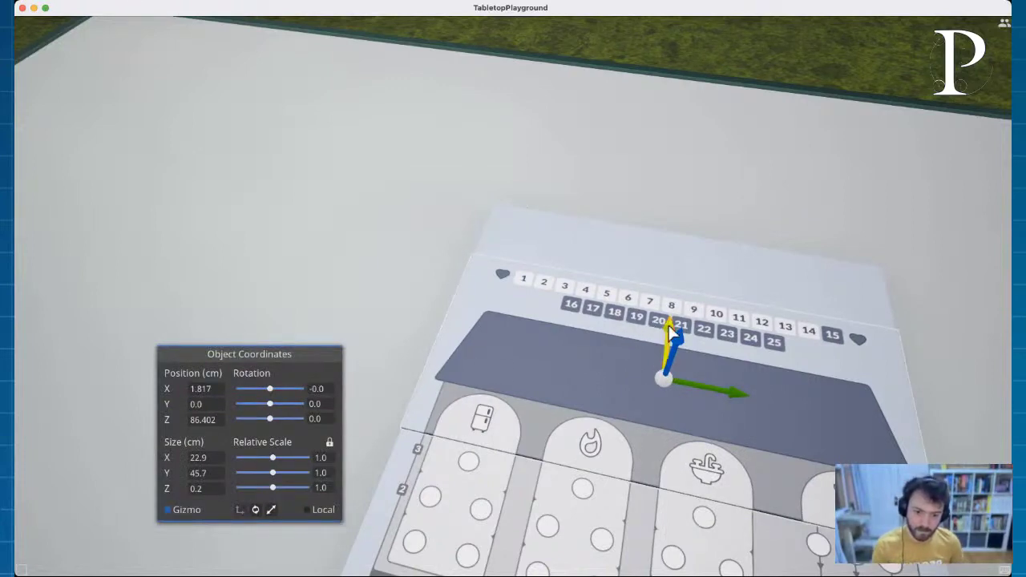
left_click_drag(664, 327, 675, 327)
left_click(389, 280)
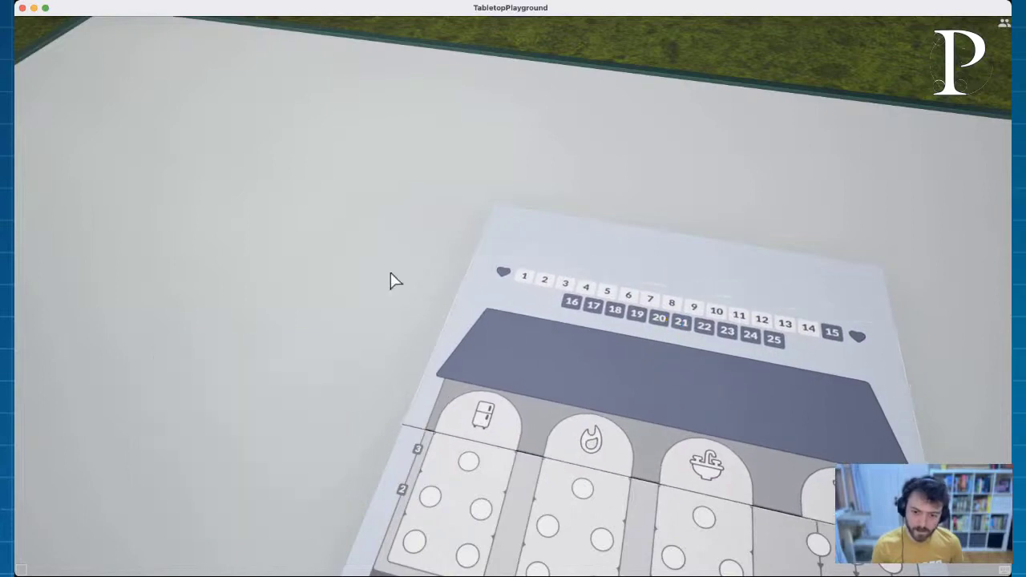
Step: Place the red, yellow and blue bedrooms on the roof's three snap points, with the blue one above the bin space
scroll(920, 322, "down", 2)
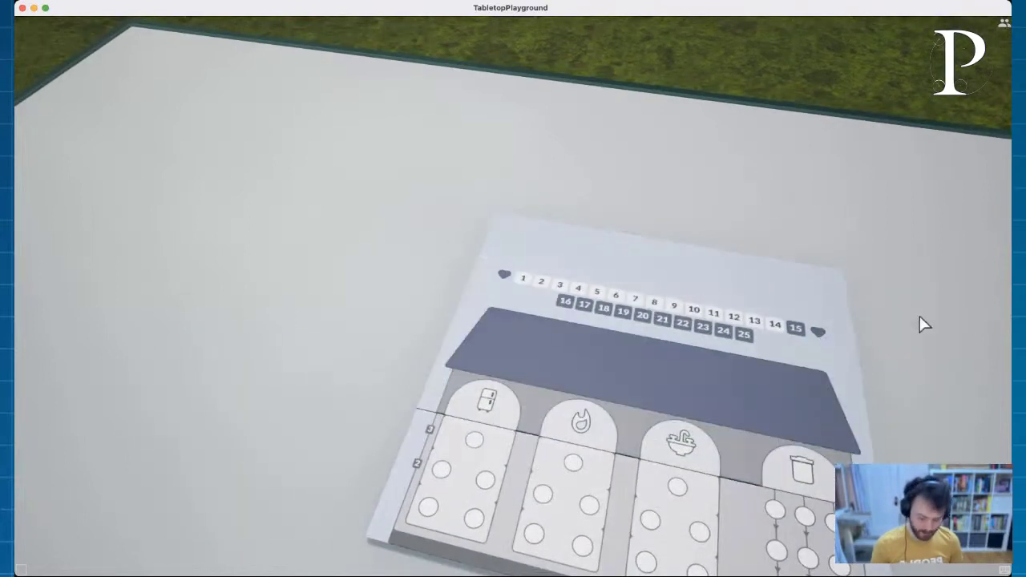
right_click_drag(912, 323, 891, 225)
left_click_drag(931, 199, 576, 338)
left_click_drag(948, 191, 642, 329)
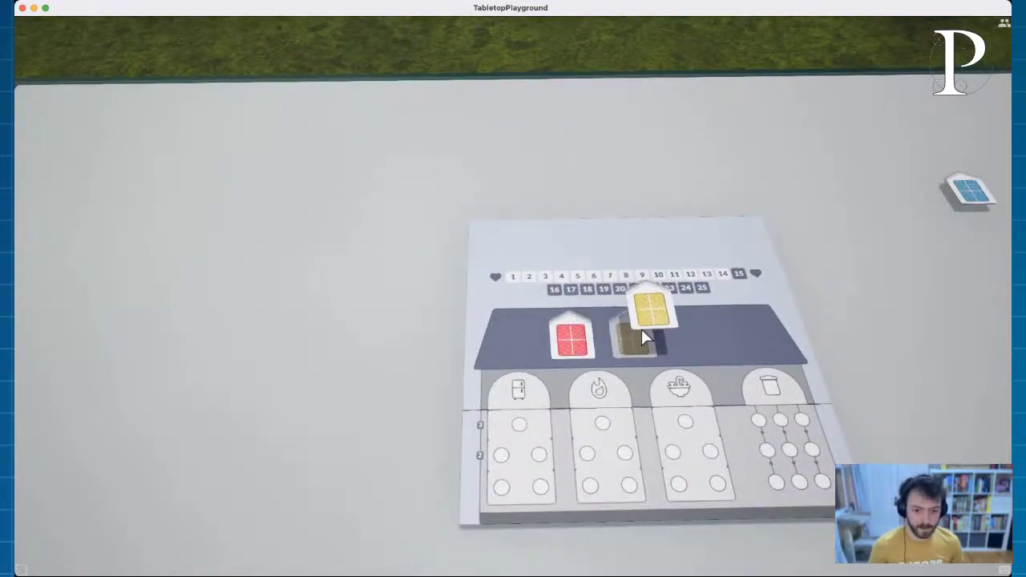
left_click_drag(969, 191, 736, 336)
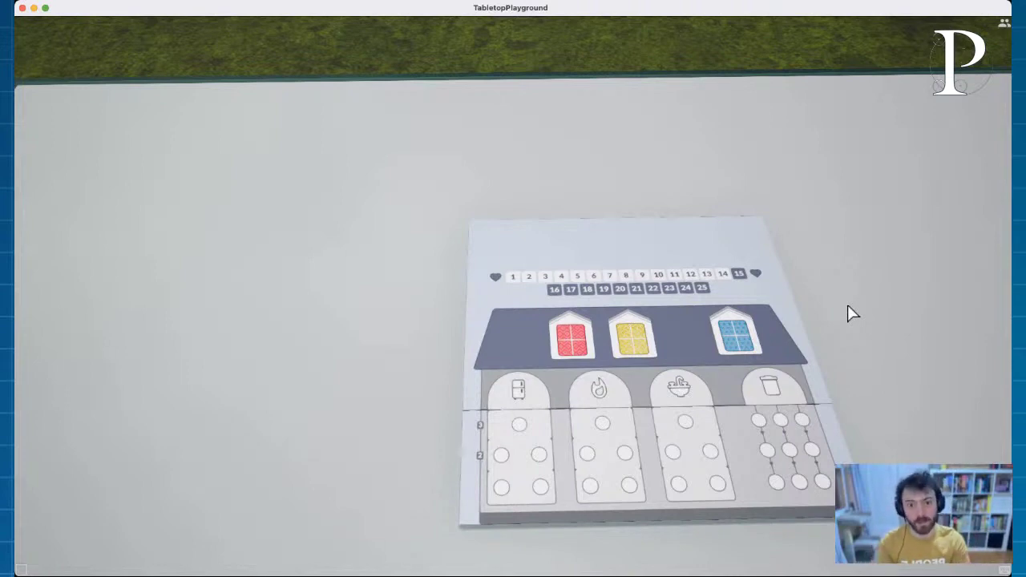
Step: Place a bag from the Demo Game package's Player Aids folder on the table, beyond the board's number track
scroll(847, 306, "down", 5)
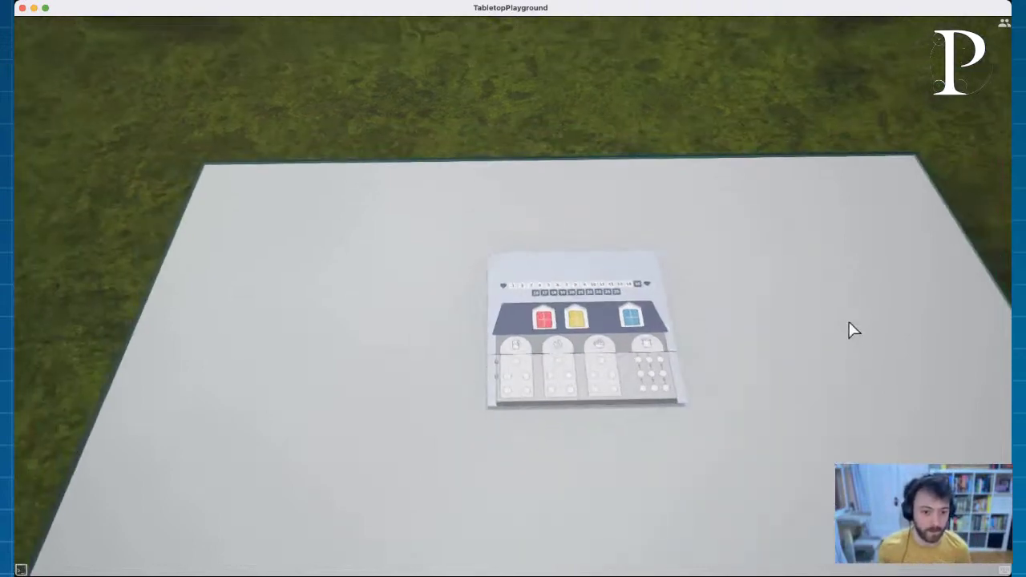
scroll(828, 340, "up", 8)
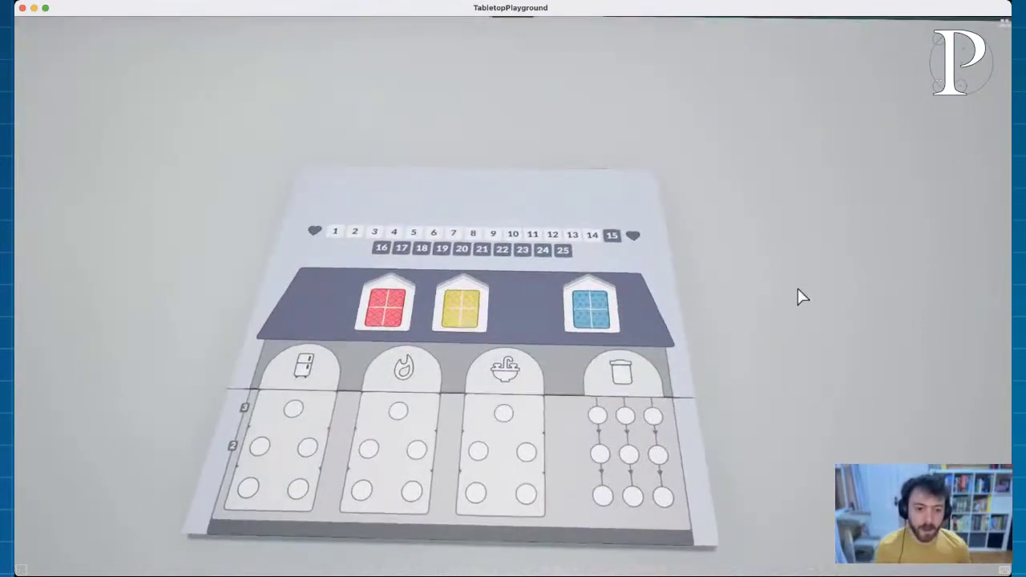
right_click(821, 280)
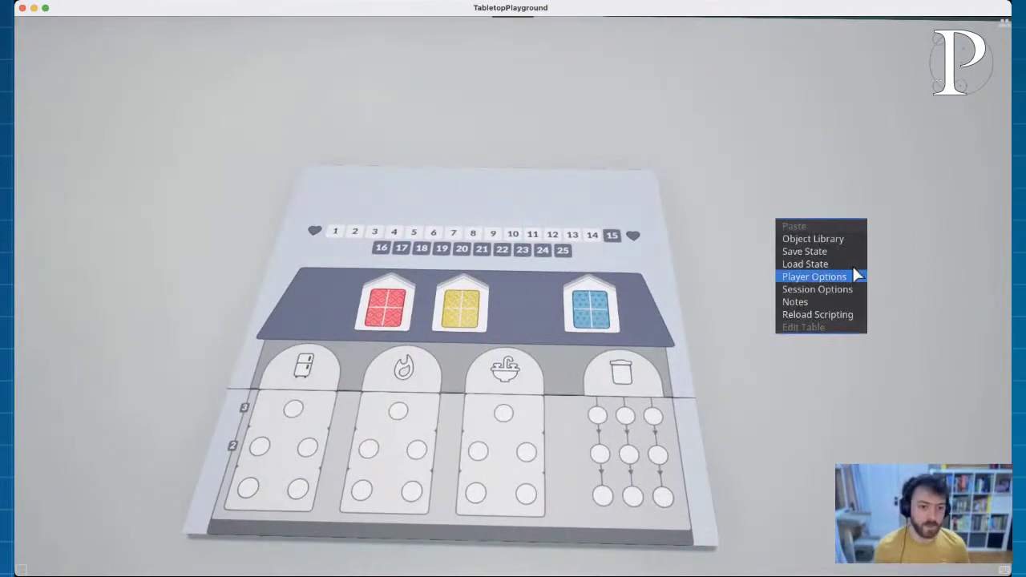
left_click(826, 242)
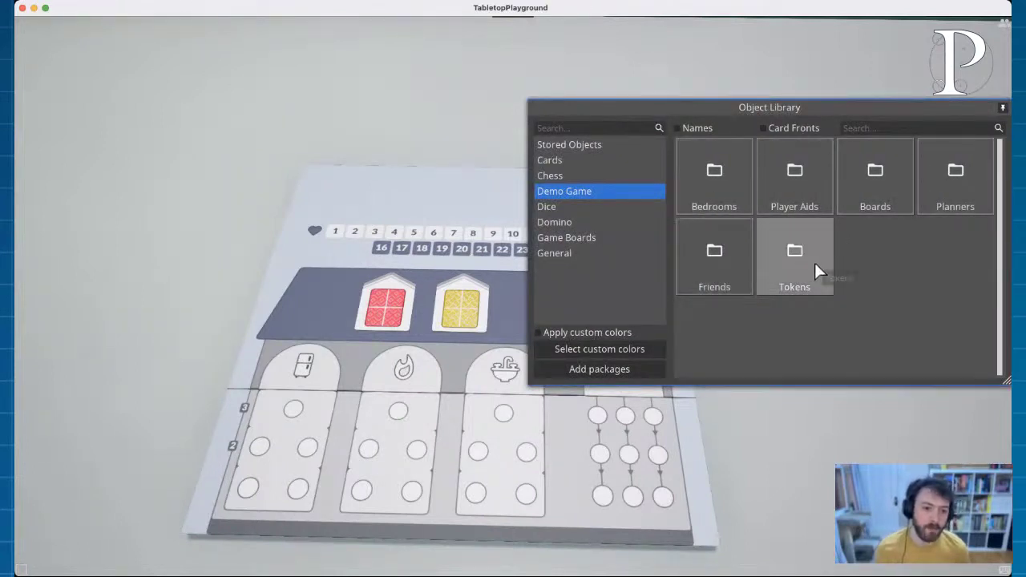
double_click(800, 197)
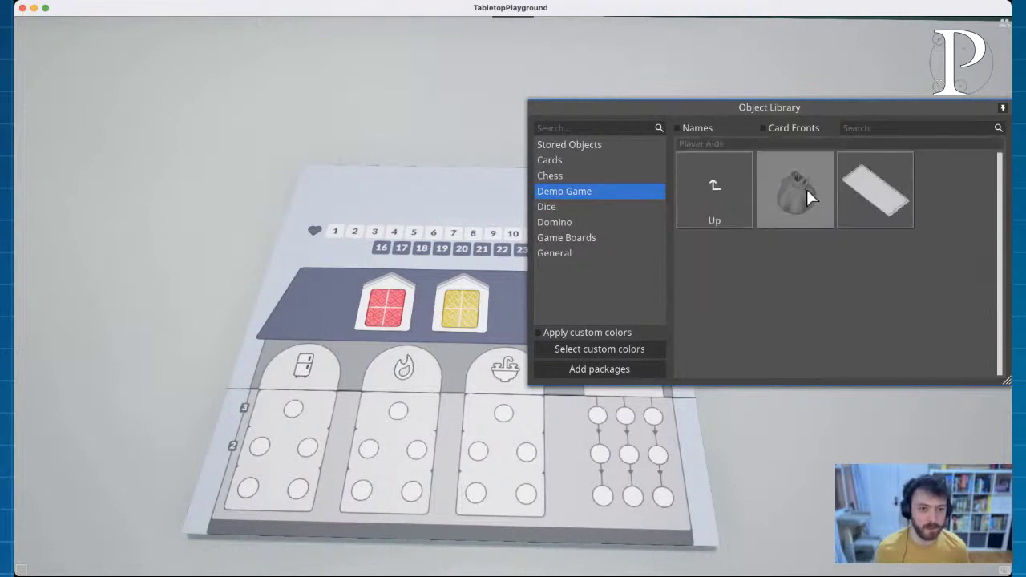
left_click_drag(786, 202, 411, 134)
left_click_drag(411, 126, 461, 122)
left_click_drag(461, 120, 505, 132)
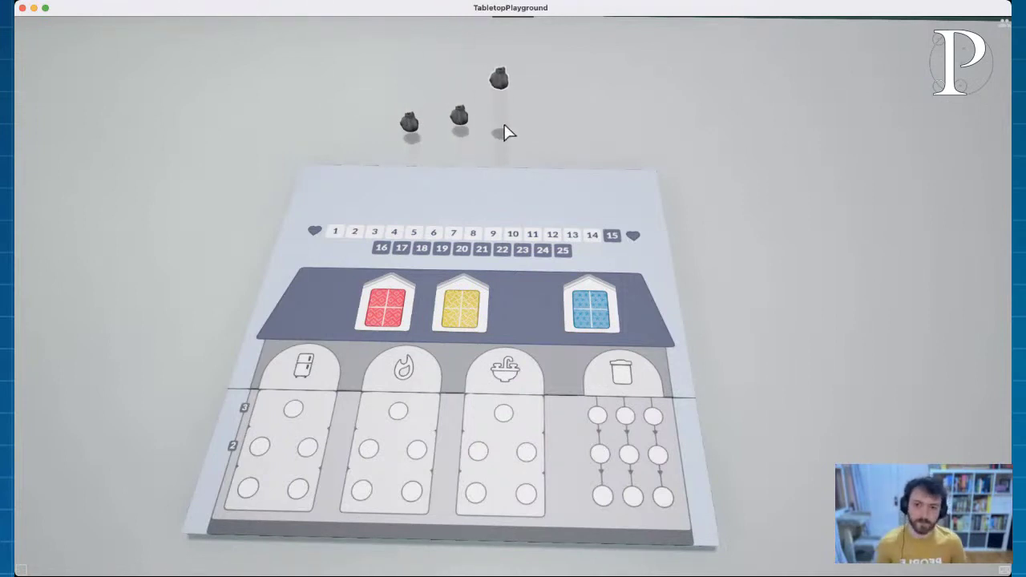
right_click(461, 118)
left_click(445, 194)
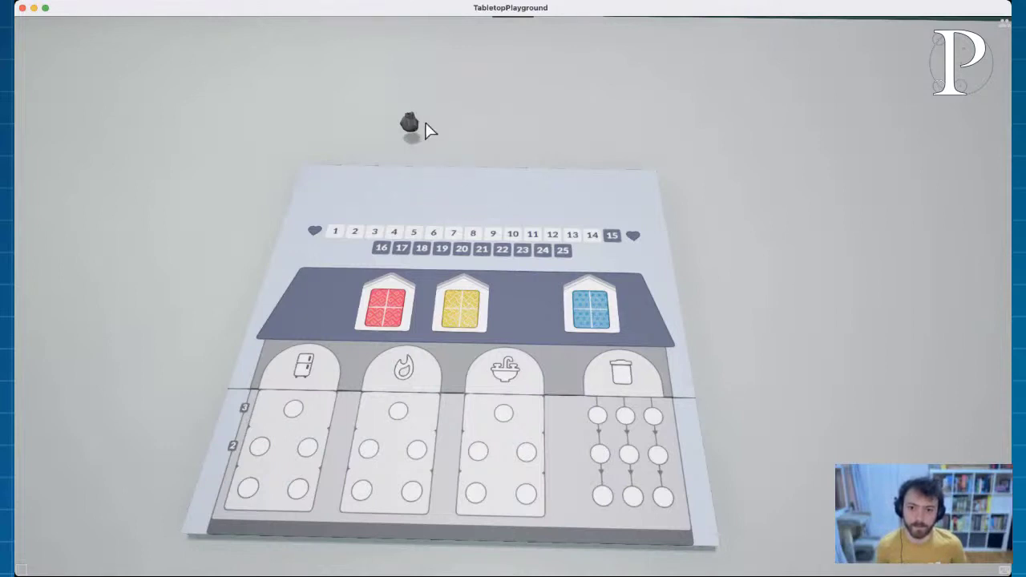
Step: Scale the bag up evenly in its coordinates and move it just beyond the far edge of the board
right_click(441, 128)
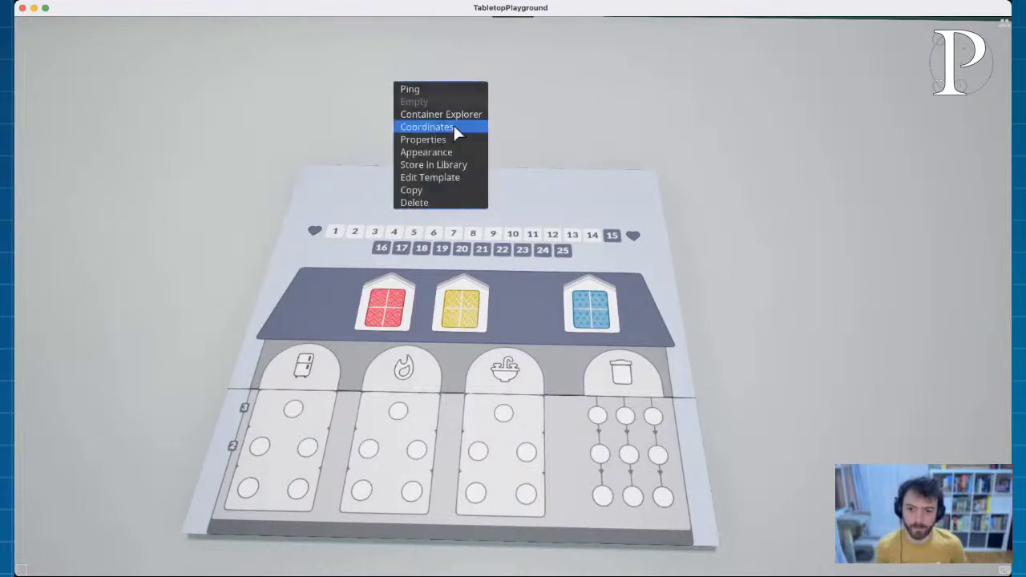
left_click(450, 126)
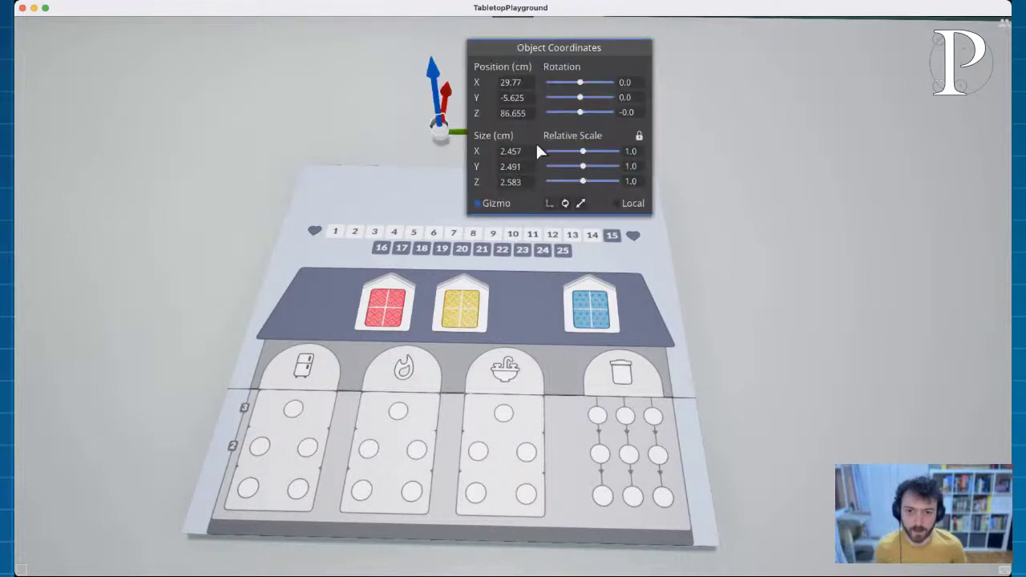
left_click_drag(584, 150, 599, 150)
left_click(328, 126)
left_click_drag(457, 119, 405, 115)
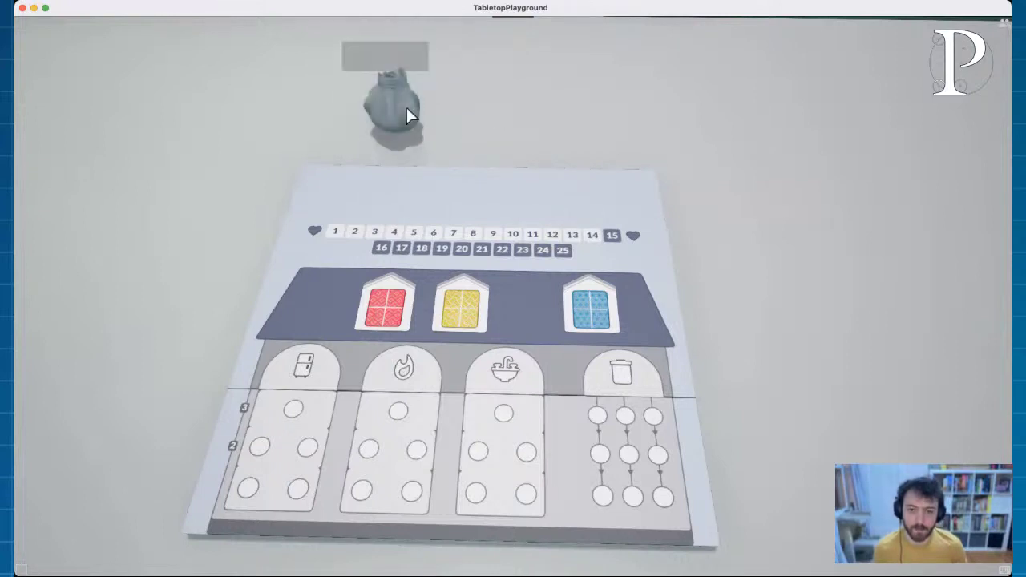
Step: Set the bag's appearance color to hex 8E536B
right_click(407, 108)
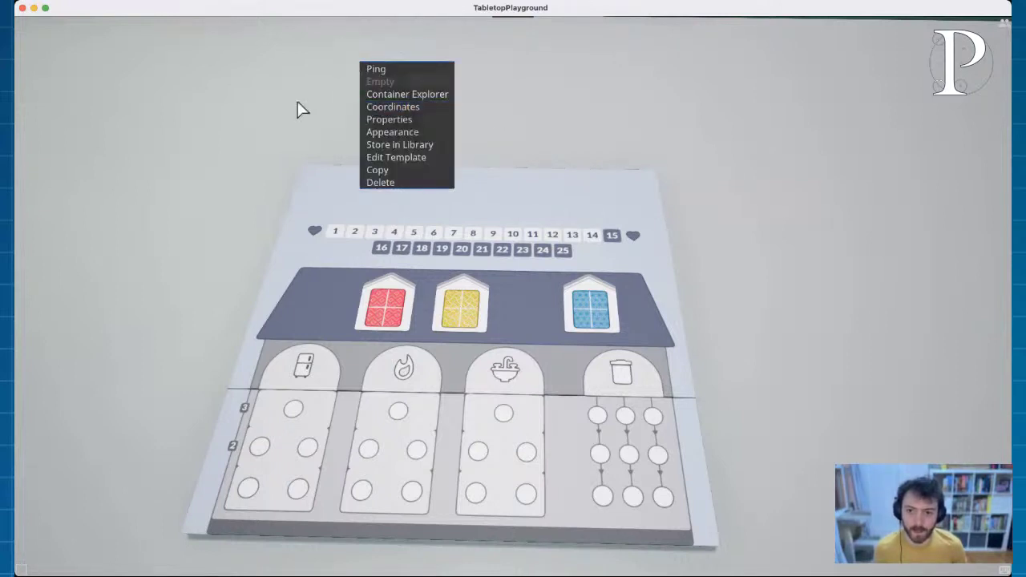
left_click(410, 132)
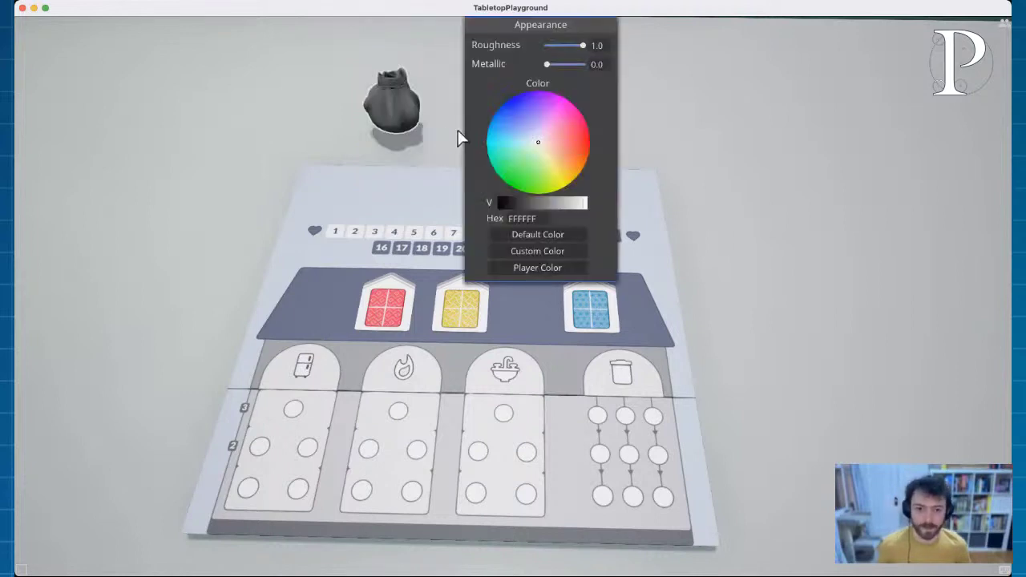
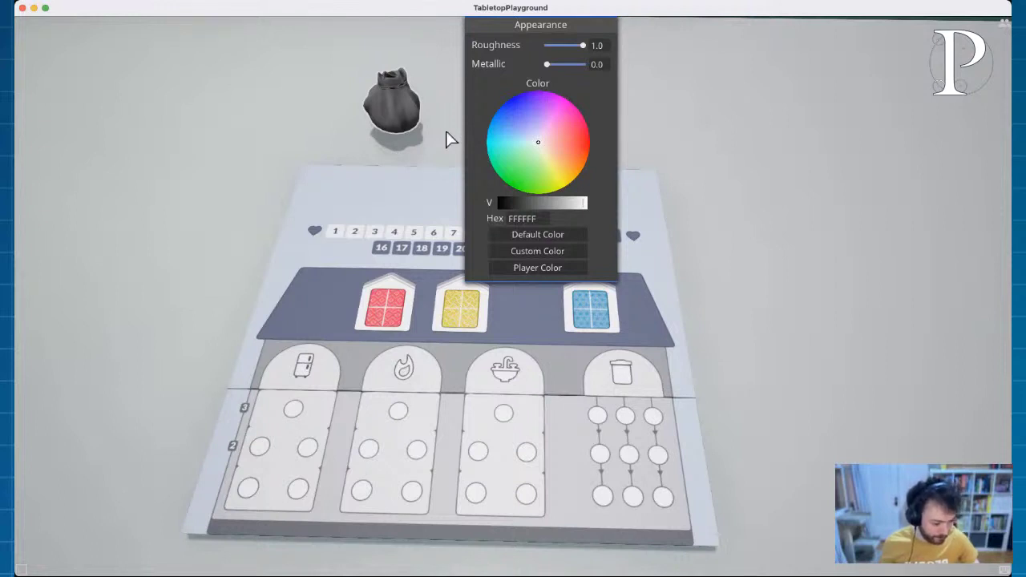
double_click(536, 219)
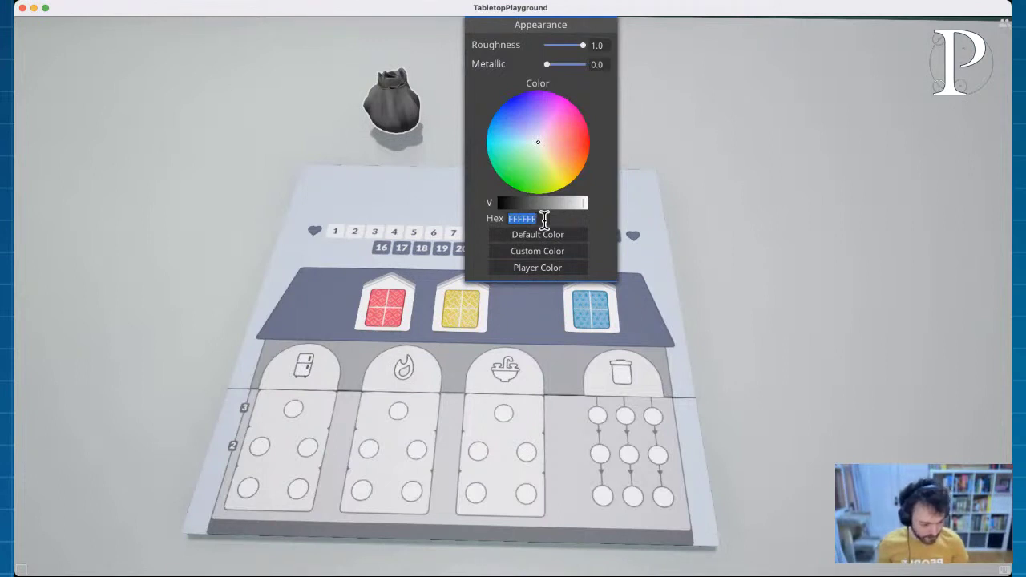
type("8E")
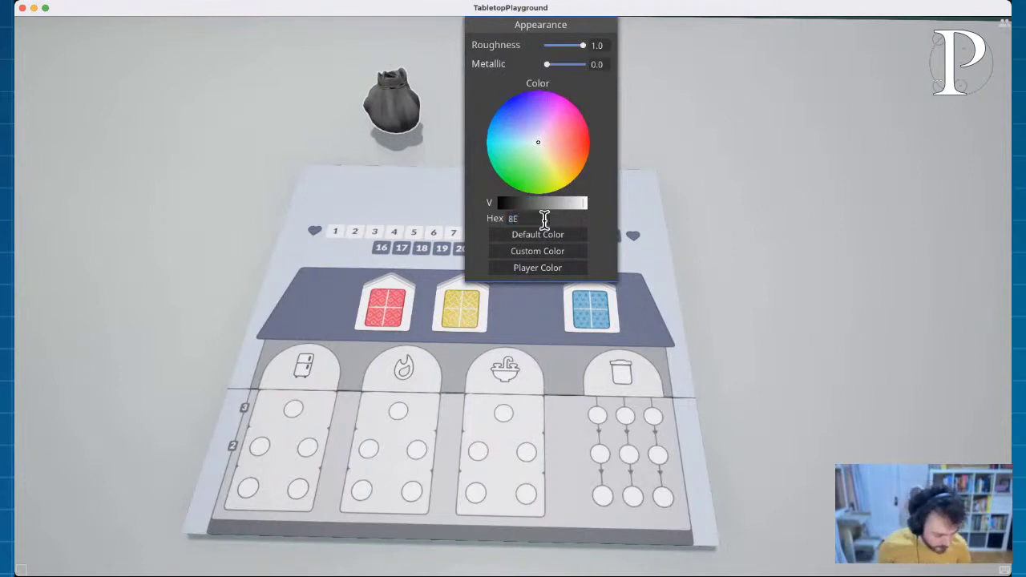
type("5")
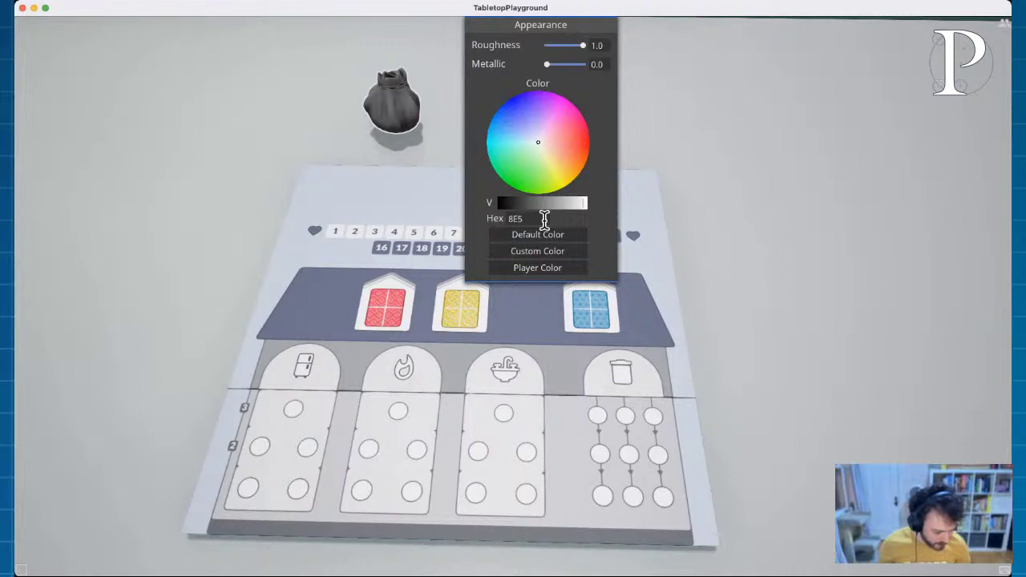
type("36B")
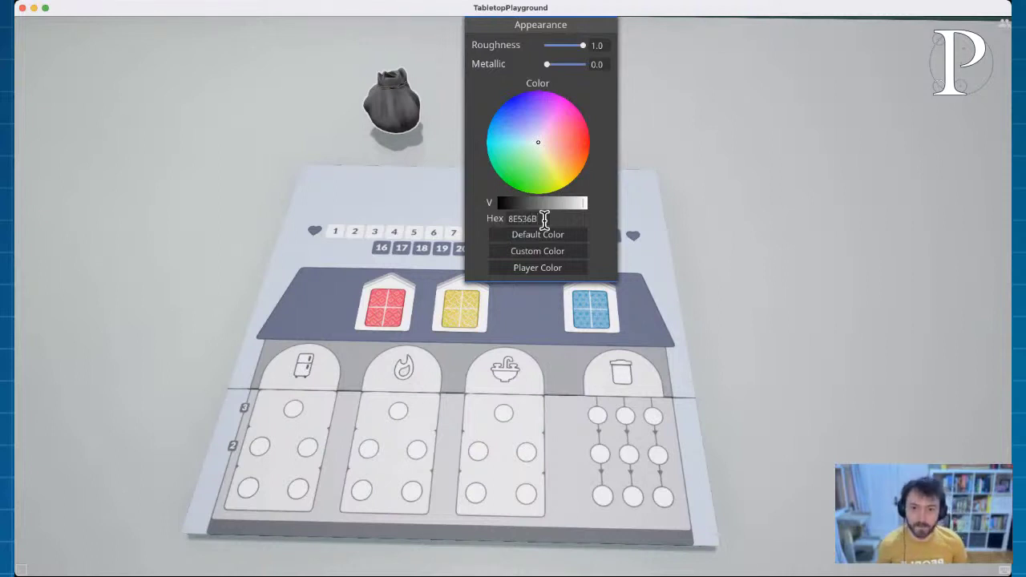
key("Return")
left_click(756, 167)
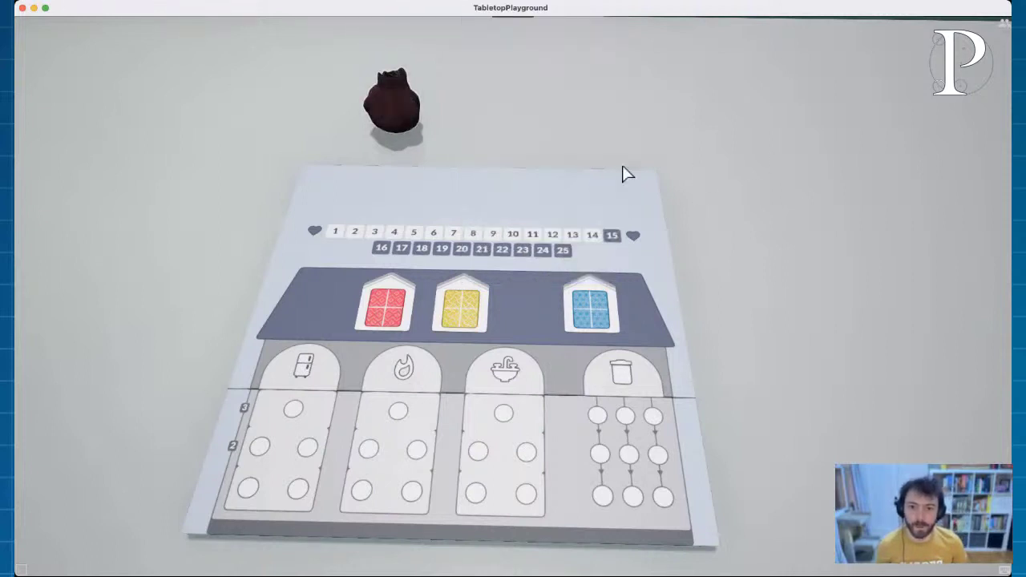
Step: Copy the recolored bag and paste a duplicate beside it on the table
scroll(386, 80, "down", 5)
scroll(264, 201, "up", 5)
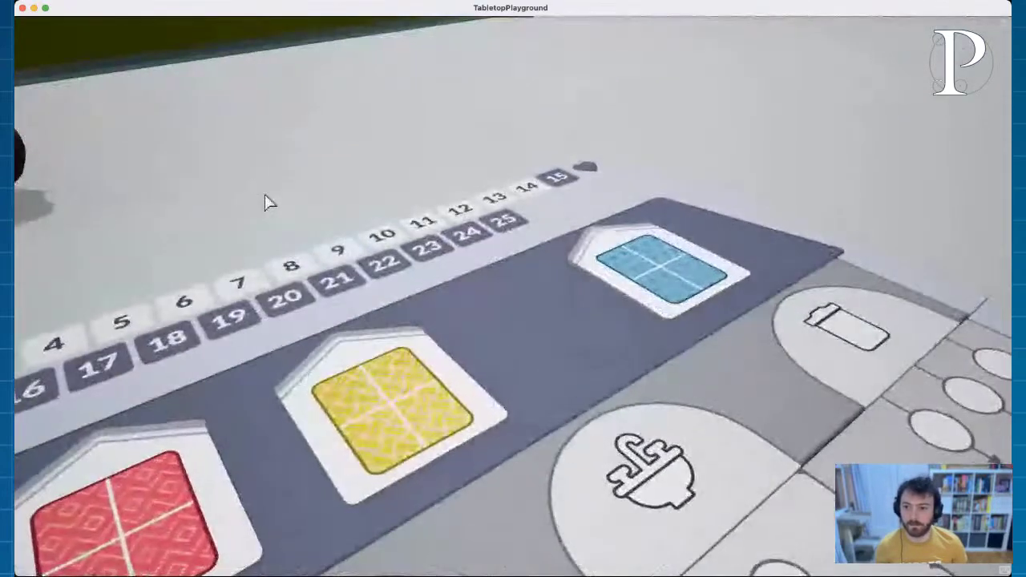
right_click_drag(263, 201, 644, 231)
right_click(324, 212)
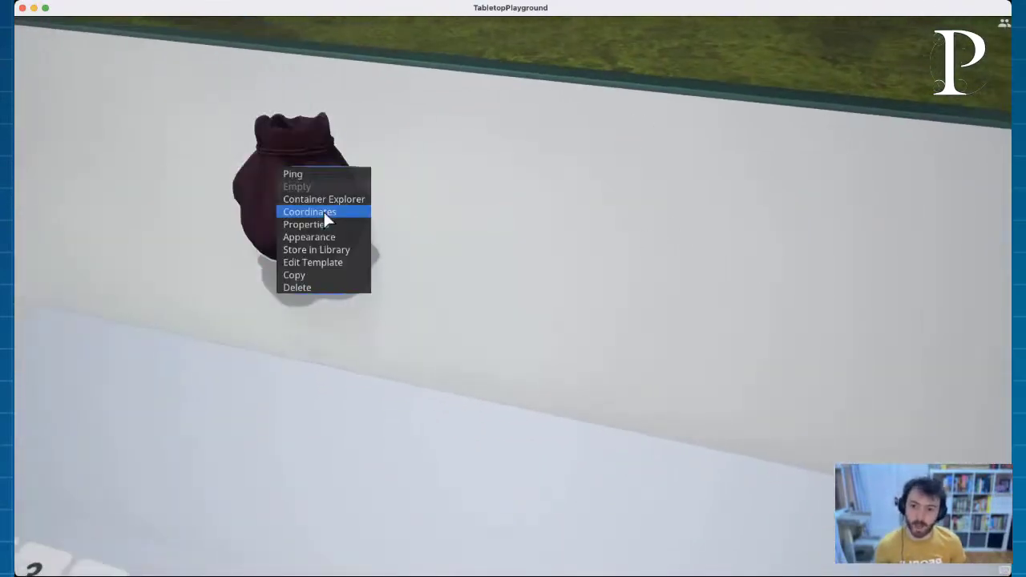
left_click(325, 275)
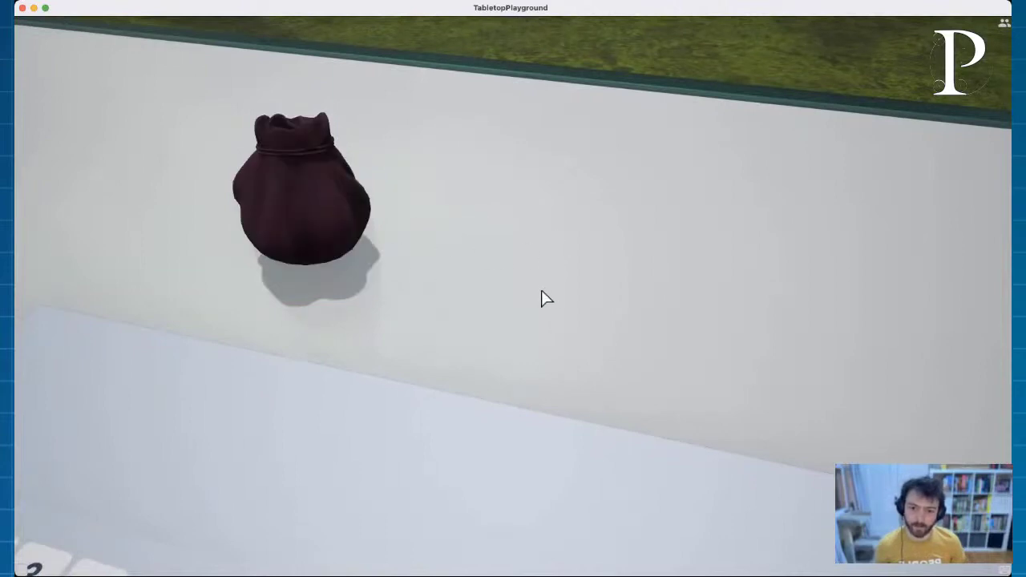
right_click(284, 213)
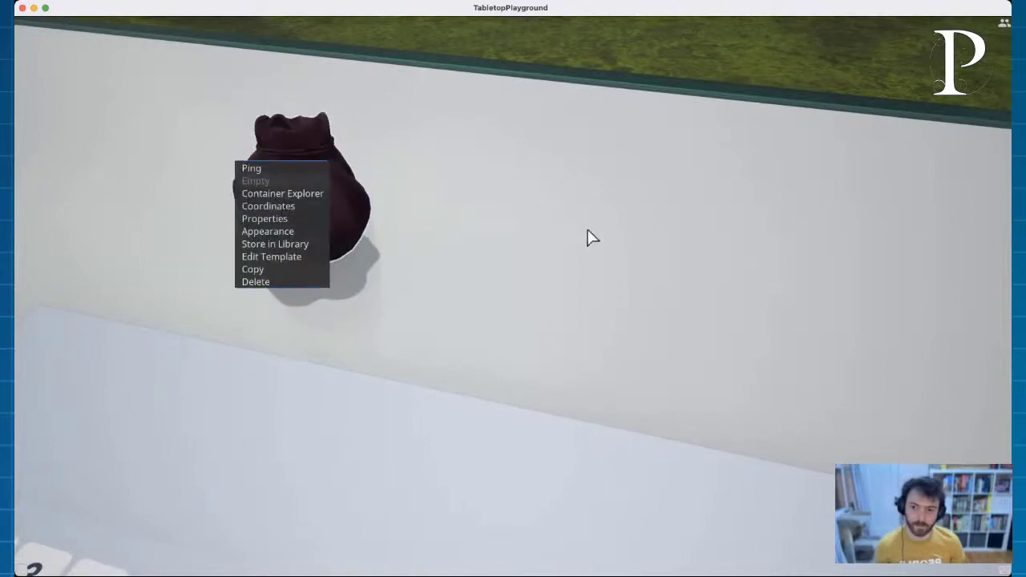
left_click(275, 210)
right_click(275, 210)
left_click(279, 268)
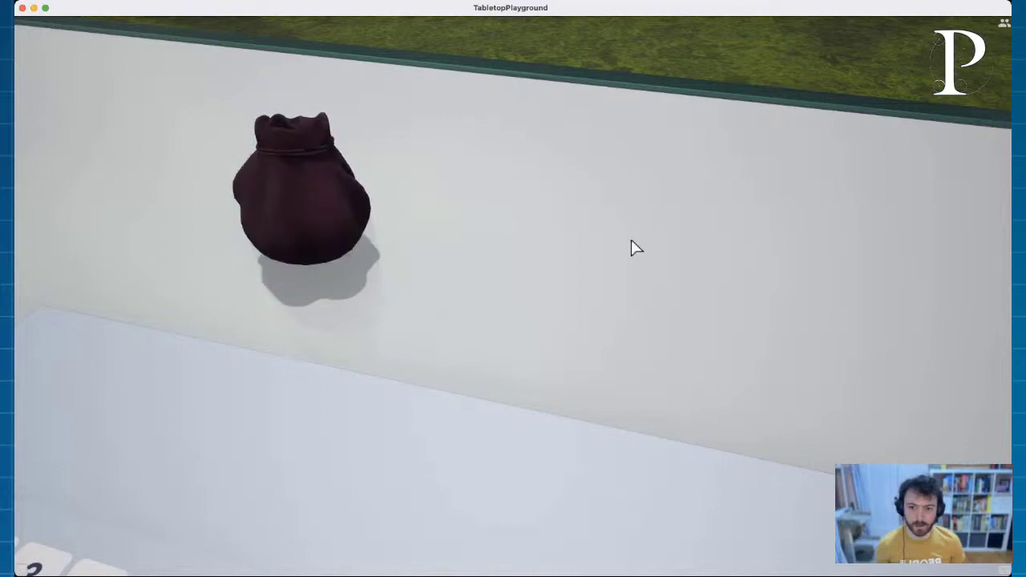
right_click(601, 178)
left_click(651, 188)
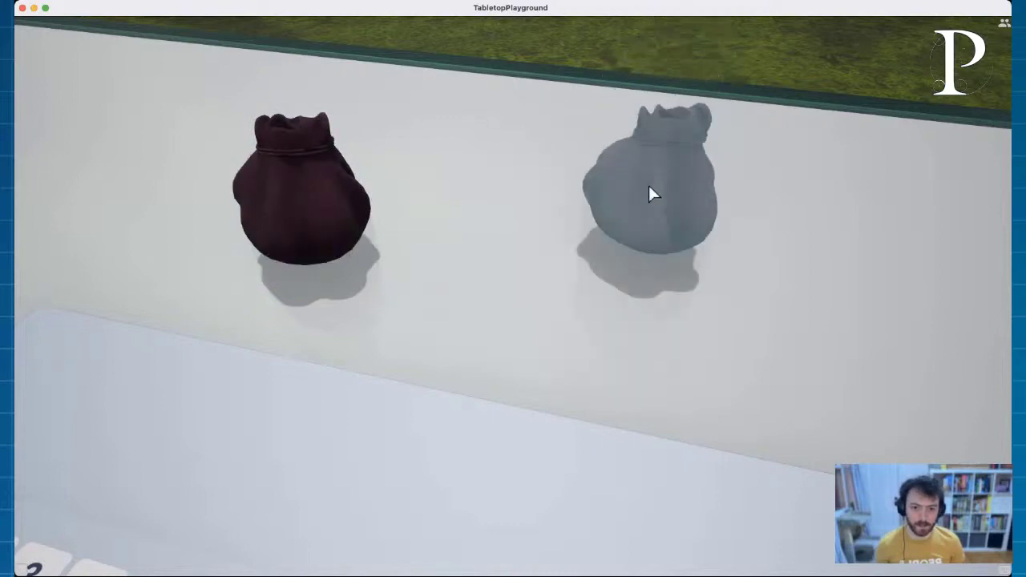
left_click(589, 236)
scroll(728, 270, "down", 5)
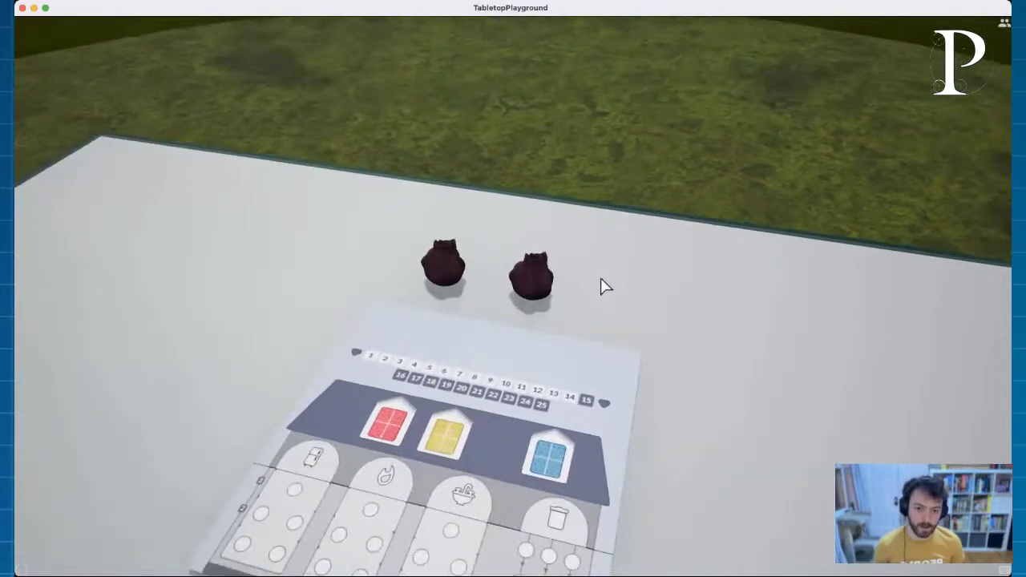
Step: Paste two more copies of the bag and arrange all four in a row along the far edge of the board
right_click(601, 295)
left_click(609, 239)
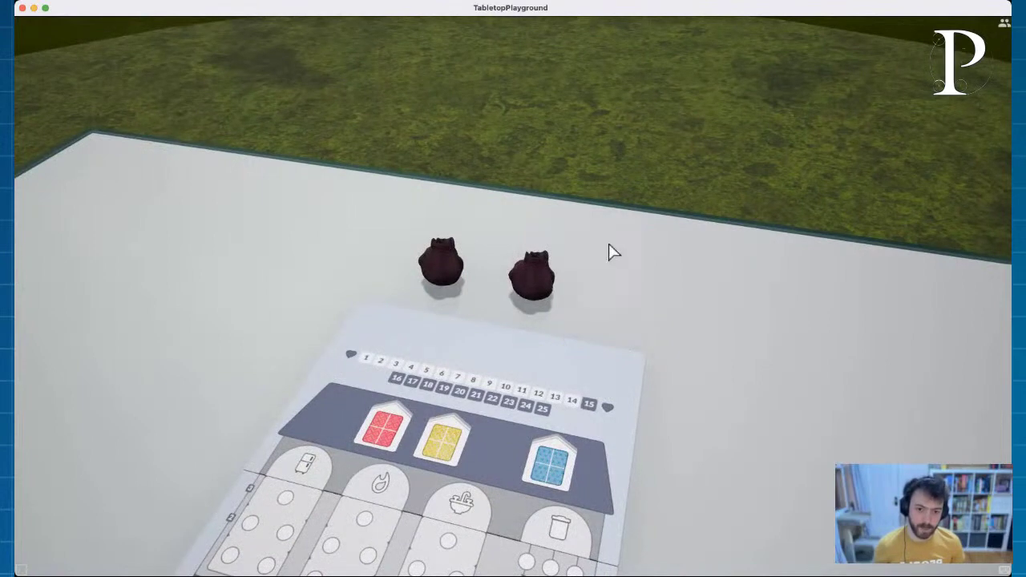
left_click(603, 264)
right_click(714, 289)
left_click(706, 232)
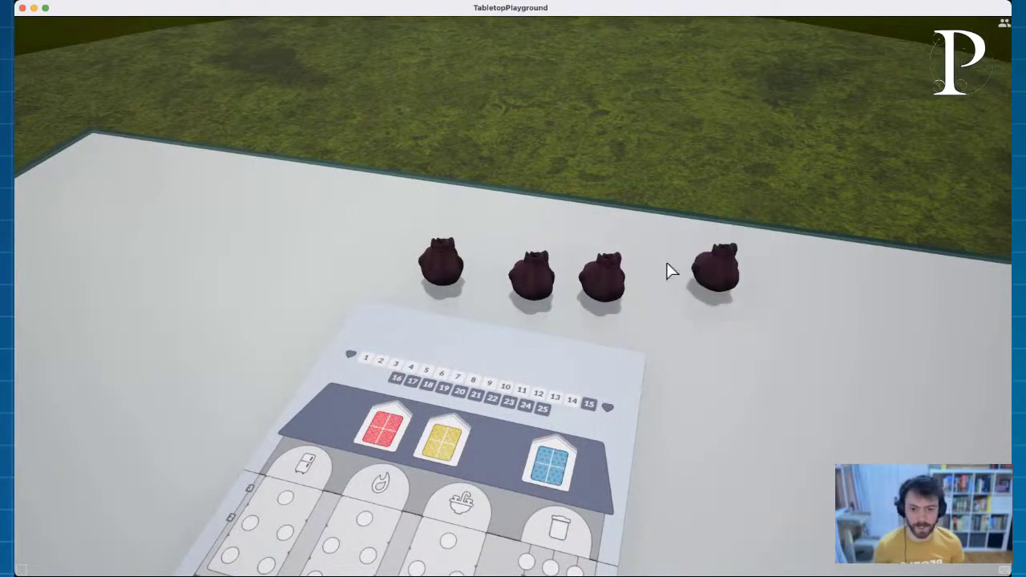
left_click(689, 290)
left_click_drag(533, 287, 504, 288)
left_click_drag(608, 295, 577, 294)
Step: Change the second bag's color to a dark yellow, hex 8E7412, in its appearance settings
right_click(505, 286)
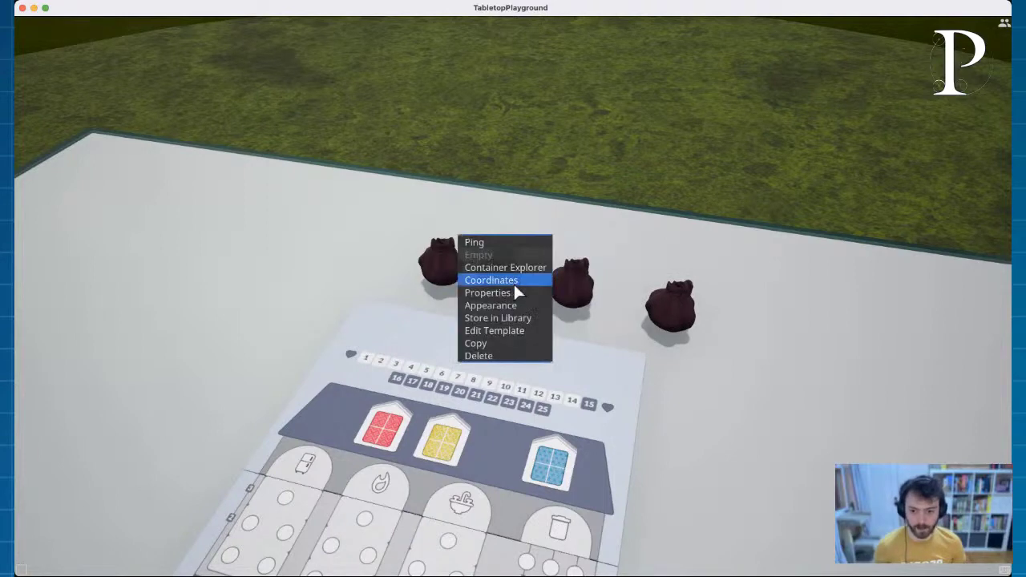
left_click(497, 304)
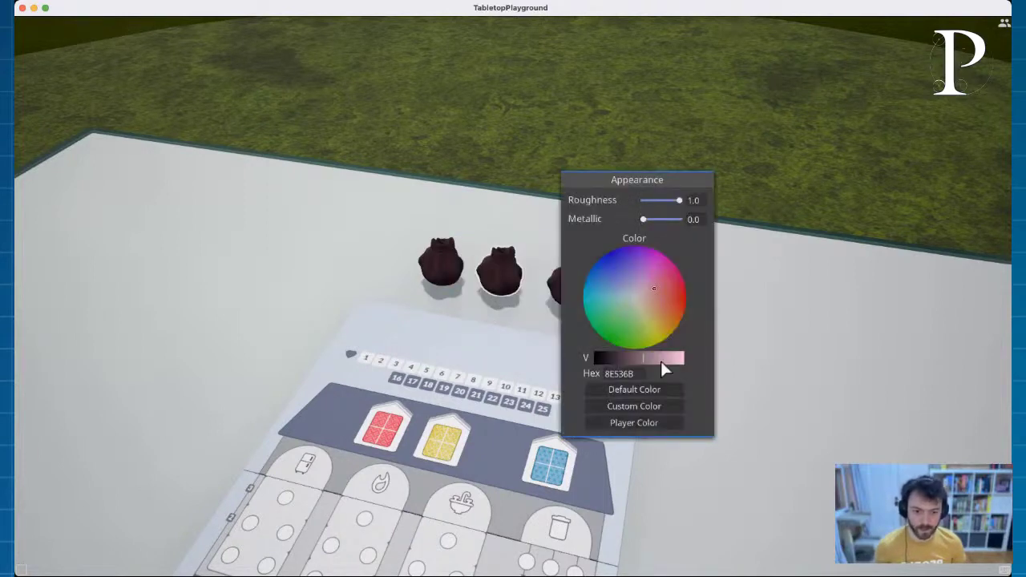
left_click_drag(651, 286, 665, 331)
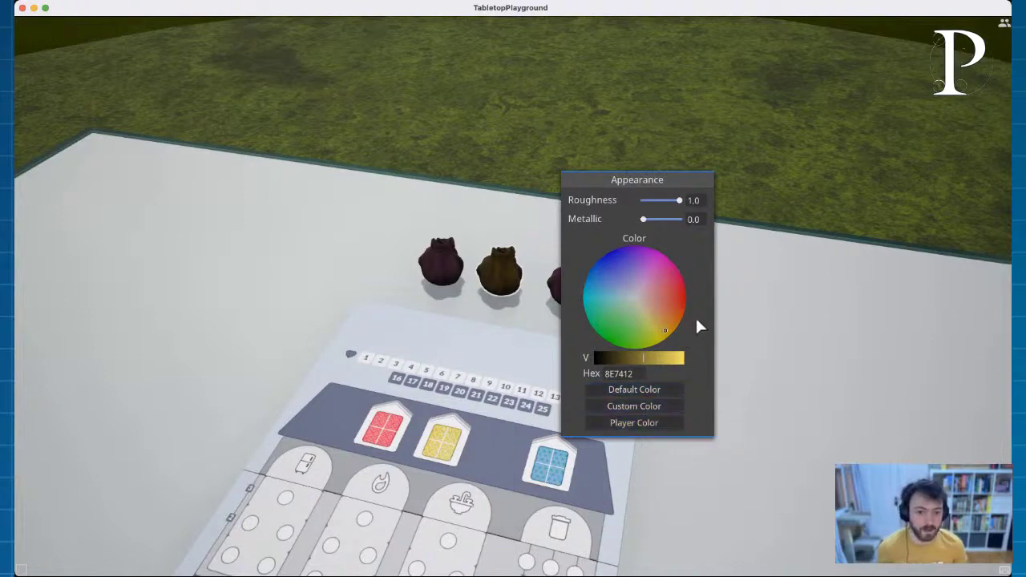
left_click(624, 374)
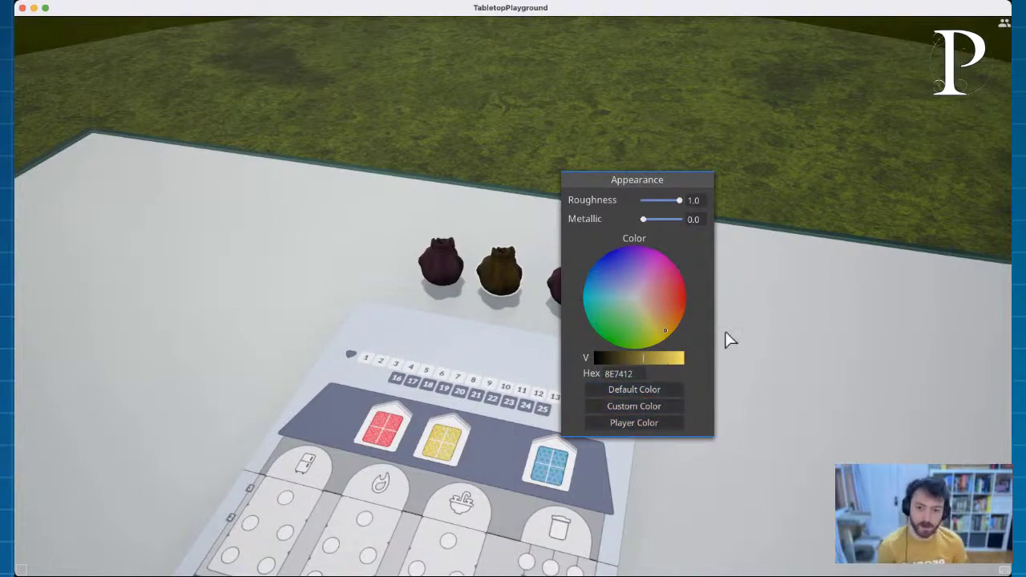
Step: Raise the first bag's color brightness to the maximum, giving hex FF95C0
right_click(577, 288)
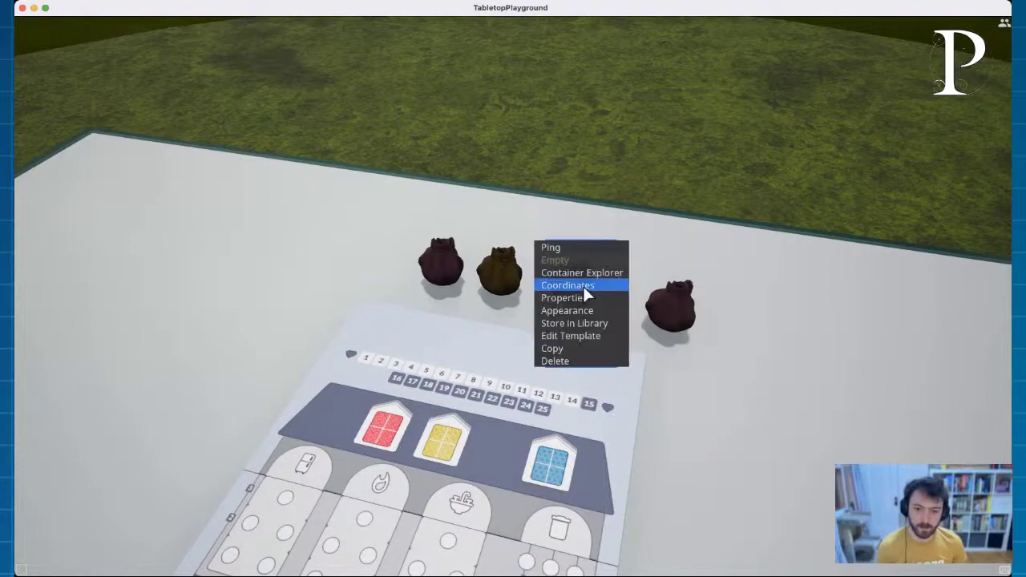
right_click(437, 278)
left_click(425, 296)
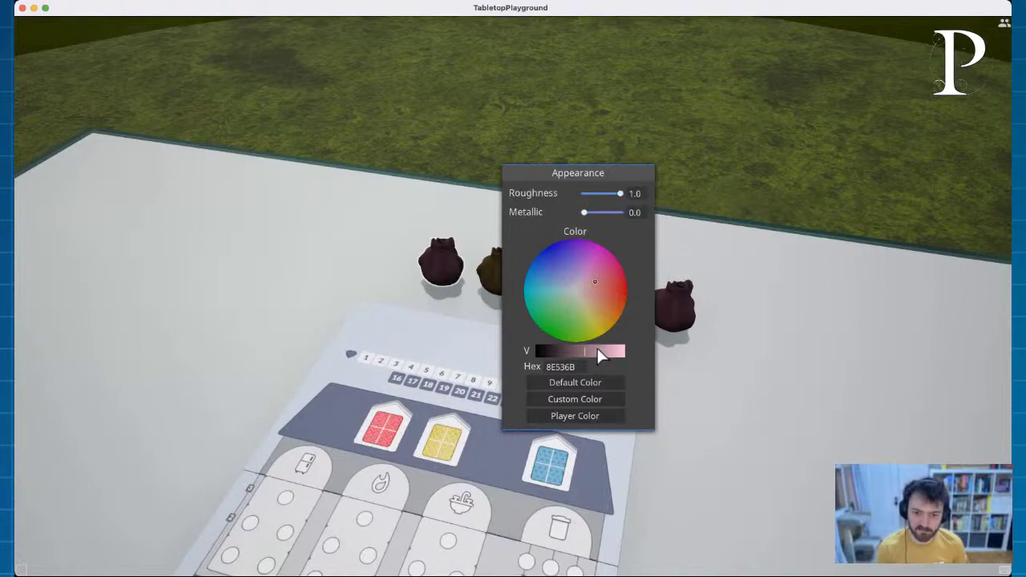
left_click_drag(588, 356, 660, 349)
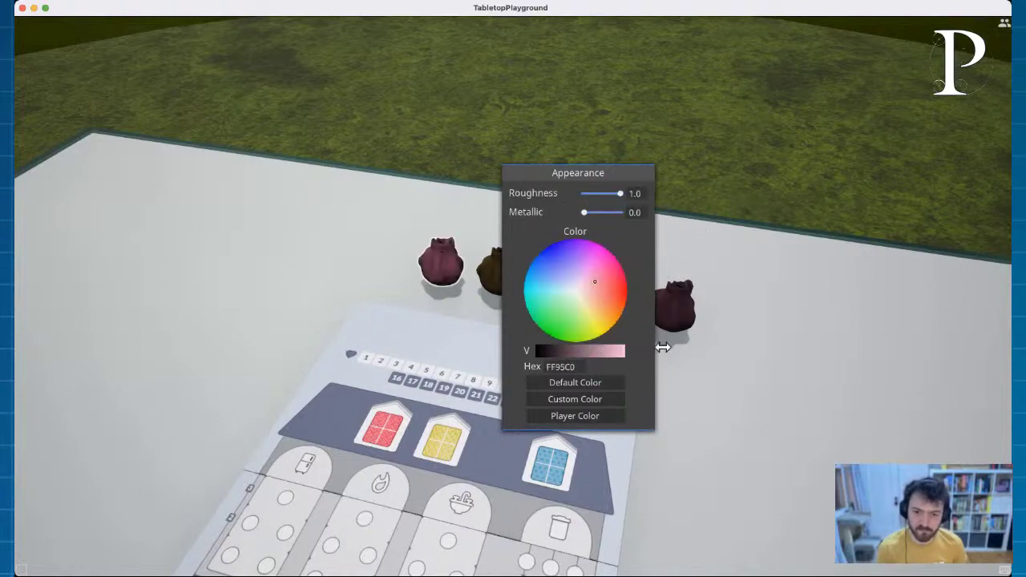
left_click(793, 374)
Step: Brighten the second bag's color to a full yellow, hex FFD020, in its appearance settings
right_click(507, 276)
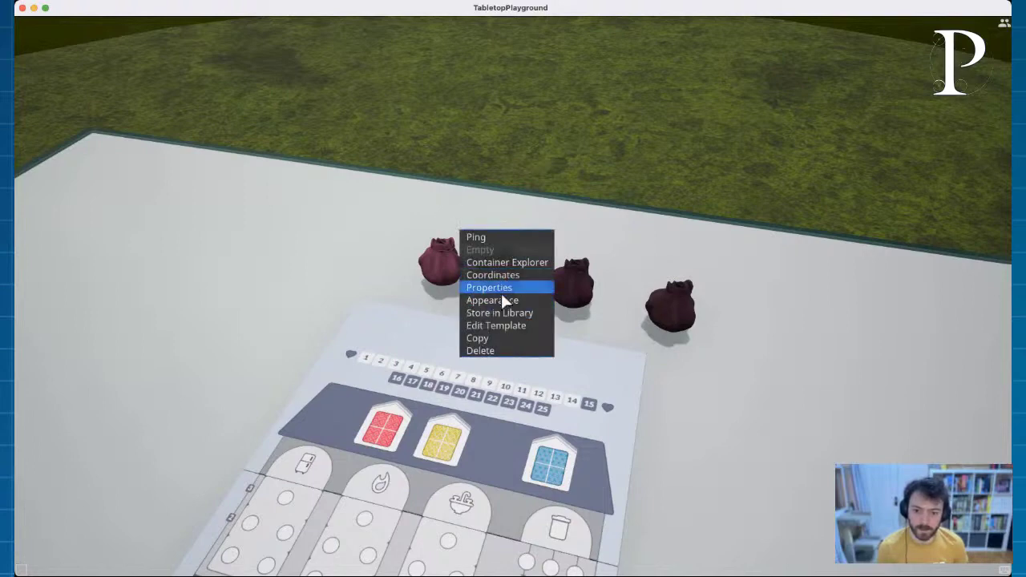
left_click(493, 300)
left_click(665, 323)
left_click_drag(602, 351, 781, 353)
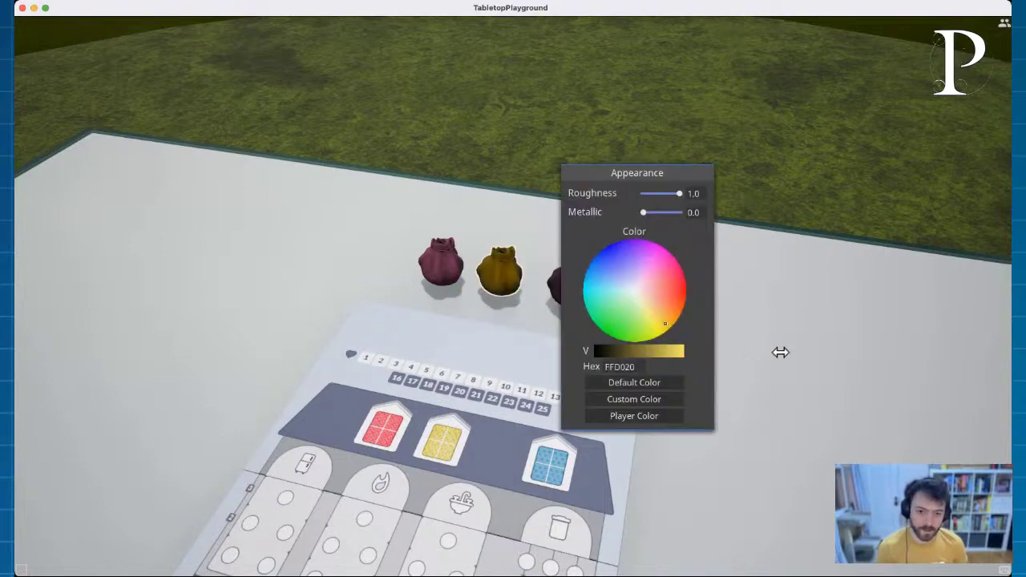
left_click(734, 337)
Step: Recolor the third bag green in its appearance settings and raise the color's brightness to the maximum
right_click(566, 293)
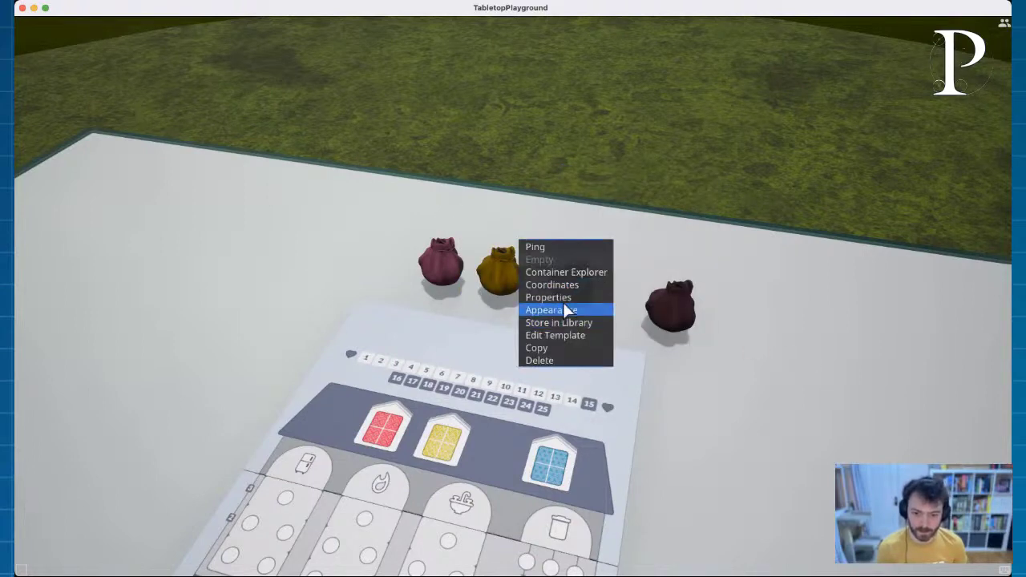
left_click(565, 309)
left_click(728, 297)
left_click(681, 331)
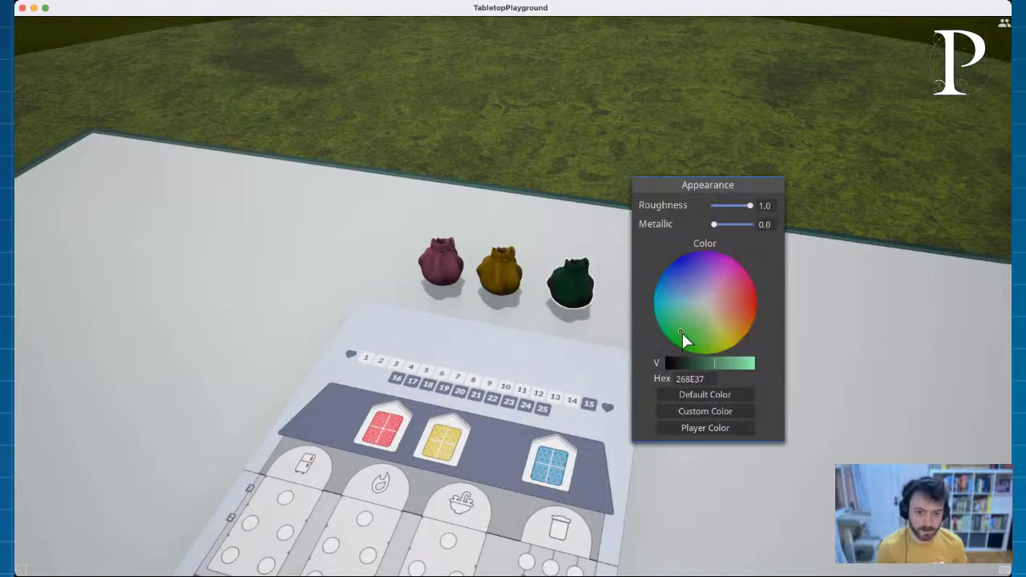
left_click_drag(724, 366, 831, 367)
left_click(864, 378)
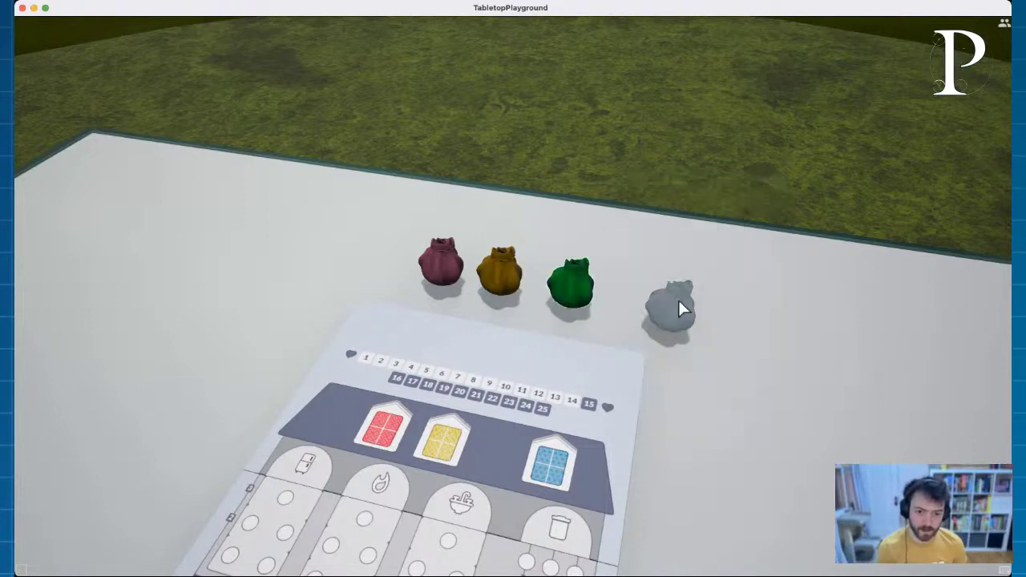
Step: Recolor the fourth bag light grey, hex C3D0D7, in its appearance settings
right_click(678, 300)
left_click(676, 325)
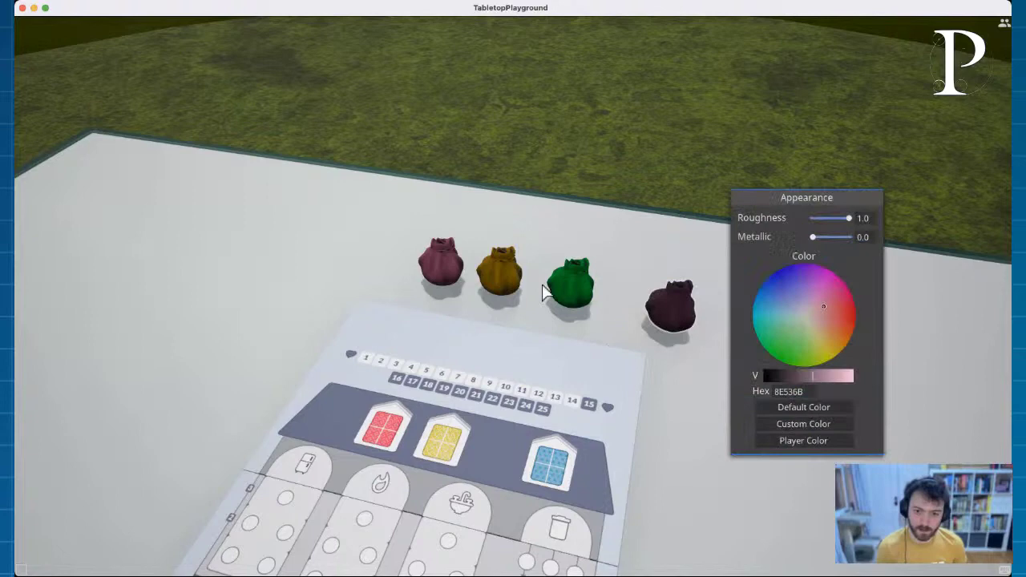
left_click(781, 307)
left_click_drag(814, 375, 838, 376)
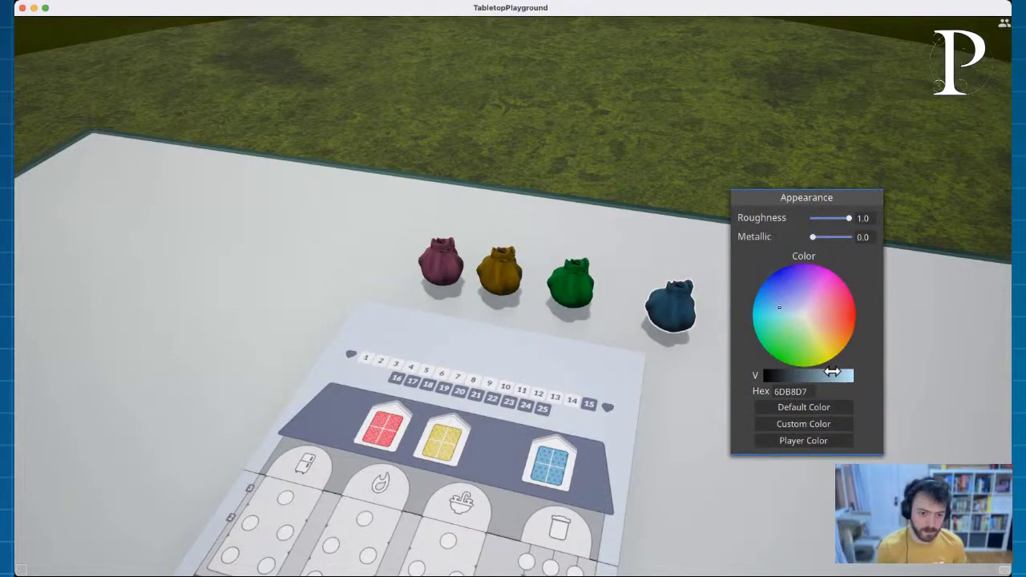
left_click(793, 311)
mouse_move(799, 313)
left_mouse_down()
mouse_move(805, 321)
mouse_move(800, 314)
left_mouse_up()
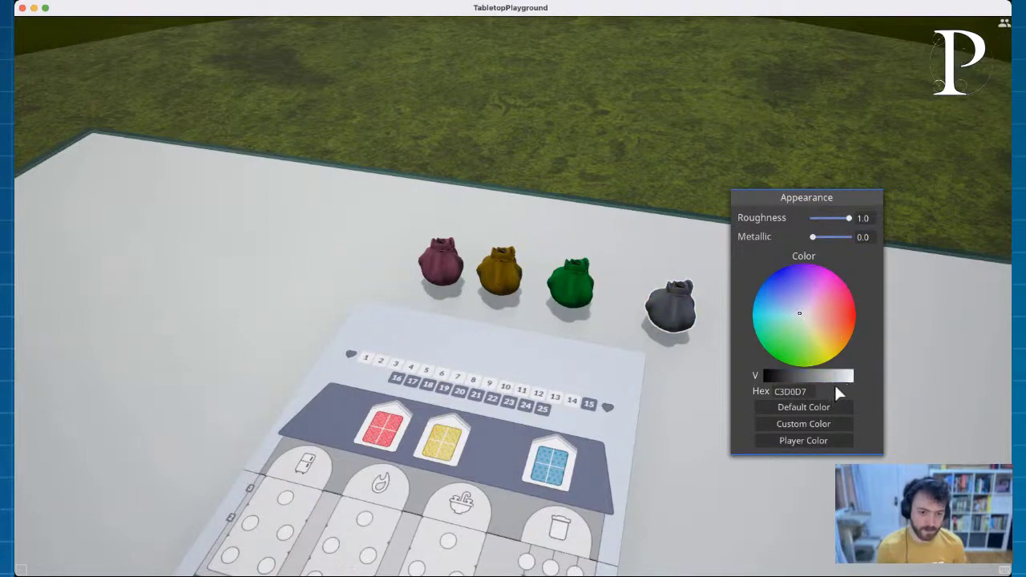
left_click(709, 372)
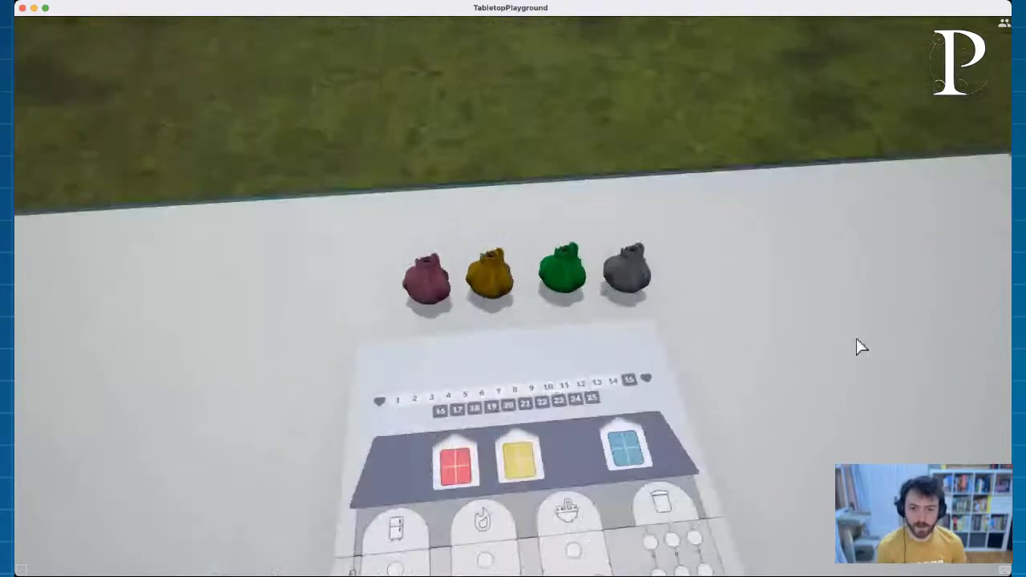
Step: Open the object properties of all four bags together and examine the available container types
scroll(856, 347, "up", 3)
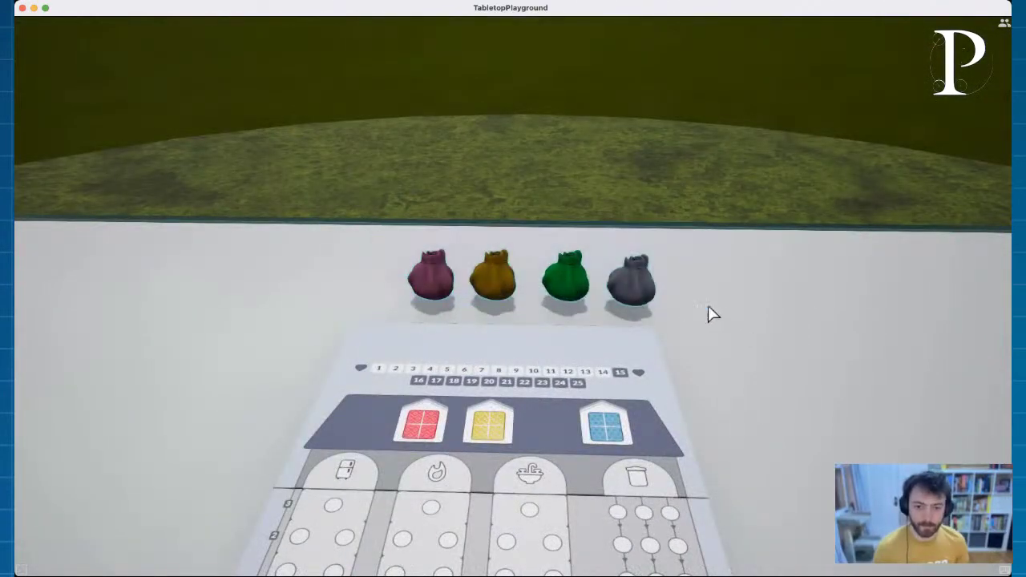
right_click(636, 286)
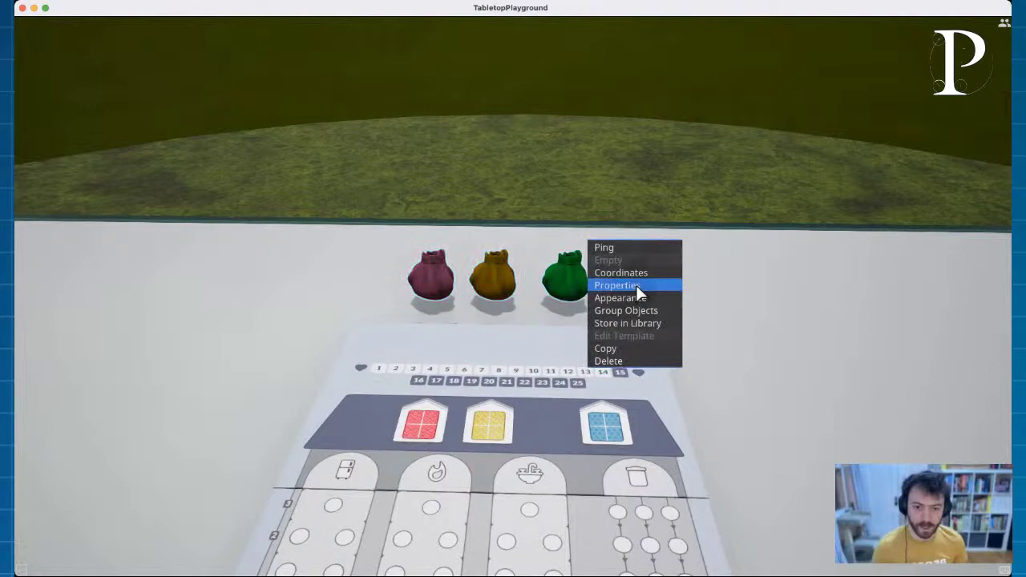
left_click(684, 289)
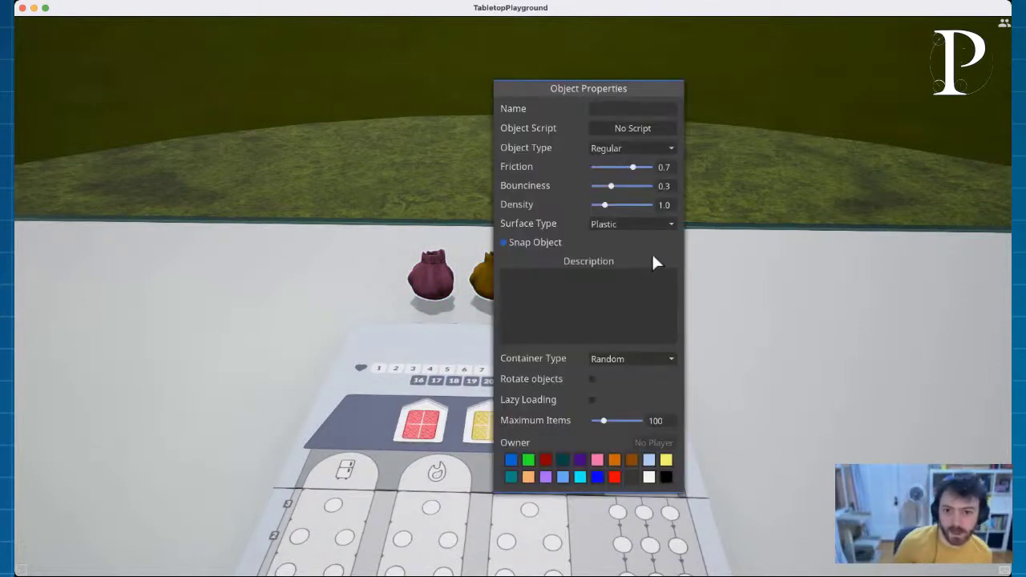
left_click(643, 358)
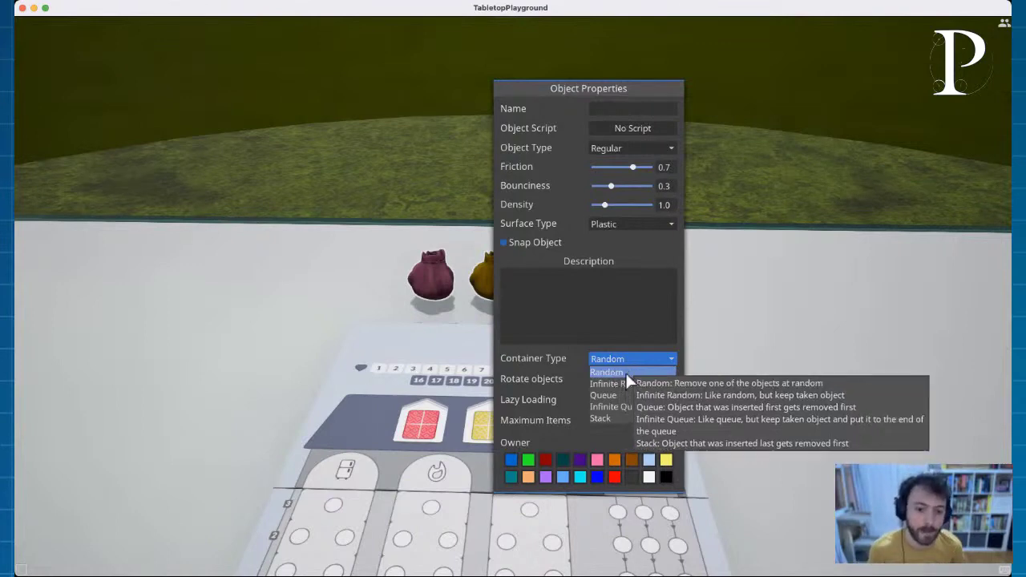
key("super+Tab")
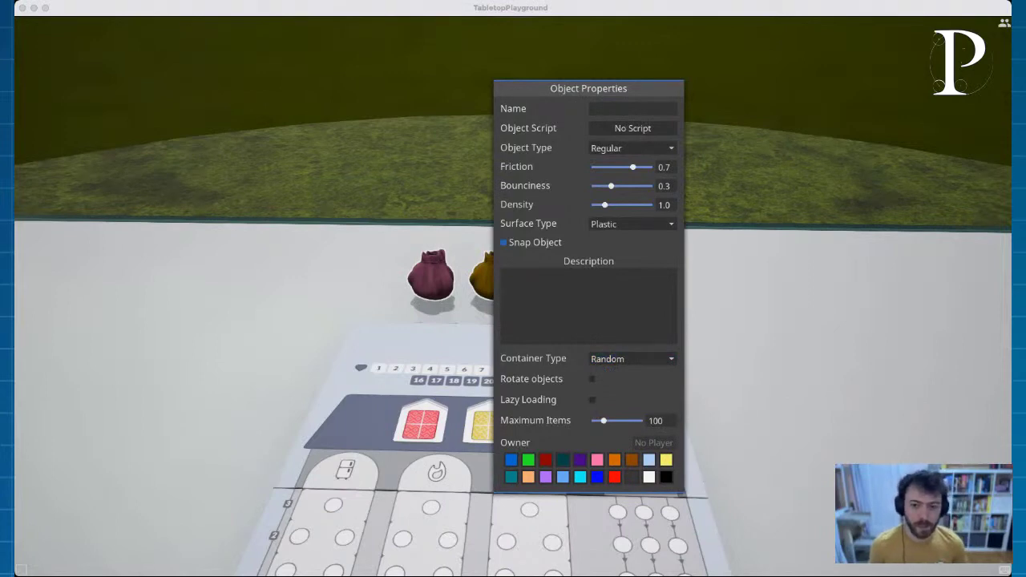
left_click(48, 397)
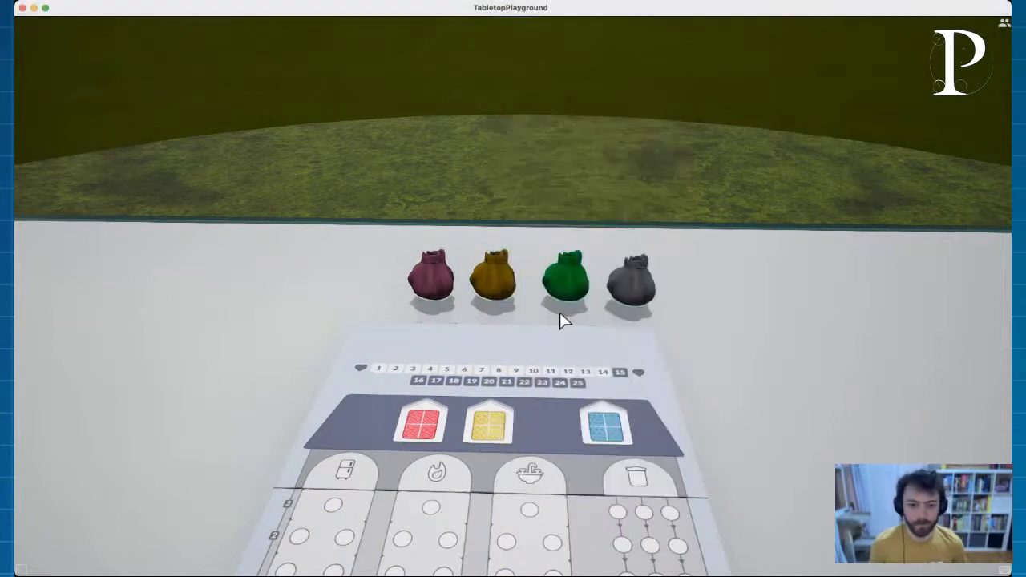
Step: Compare the container type options for the four bags and choose Random in their object properties
right_click(481, 274)
left_click(482, 269)
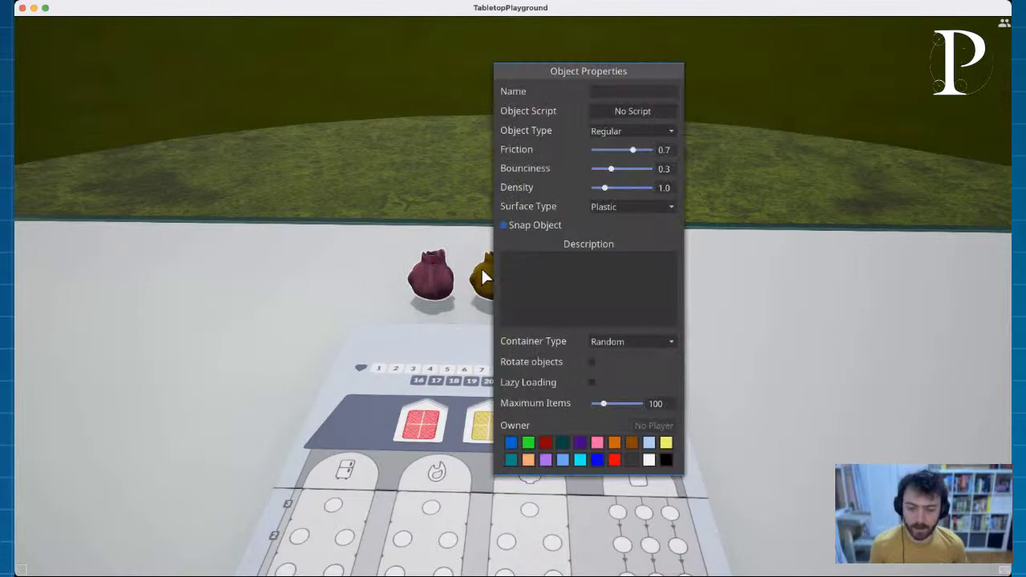
left_click(631, 341)
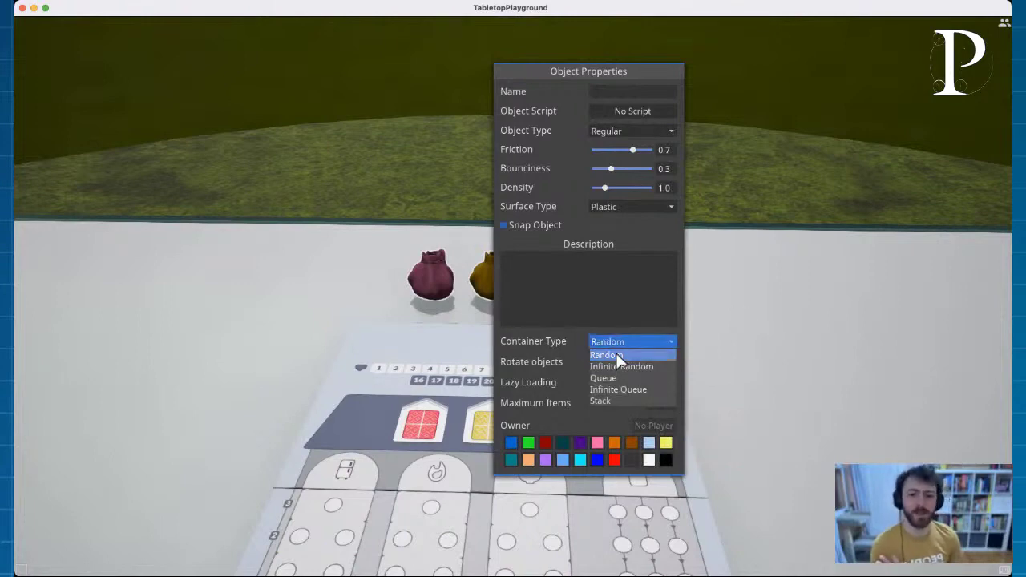
mouse_move(614, 396)
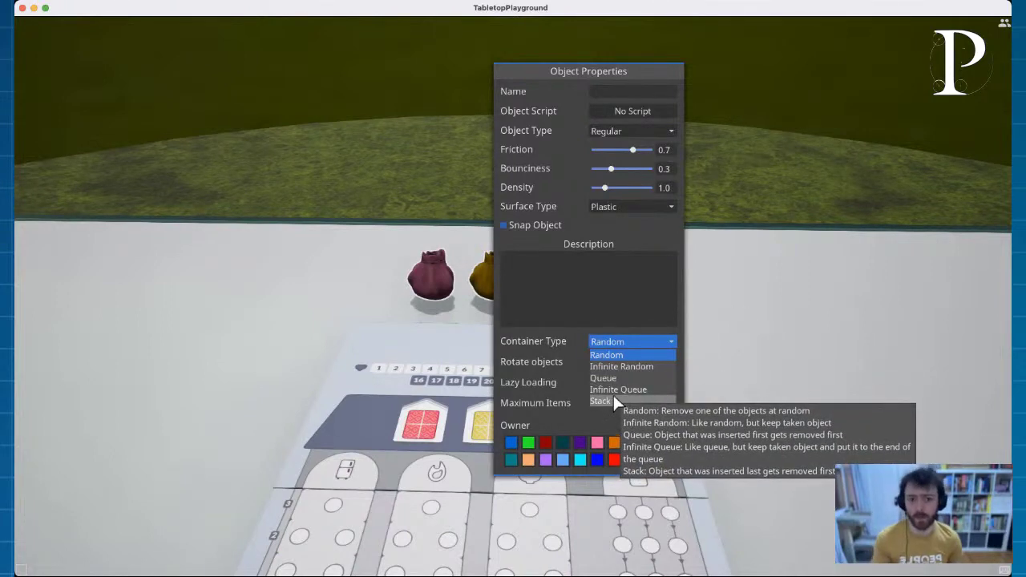
left_click(640, 357)
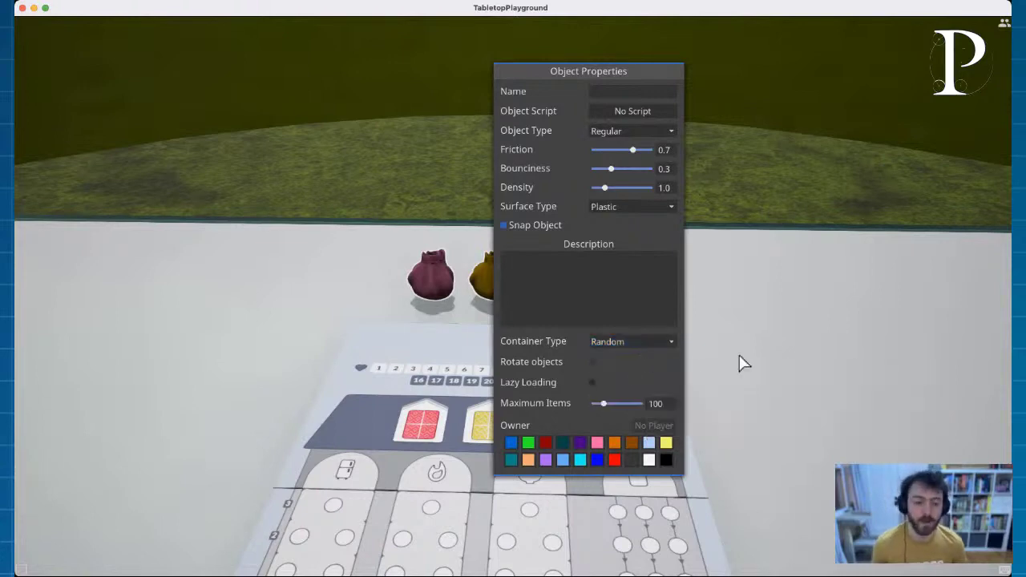
left_click(738, 359)
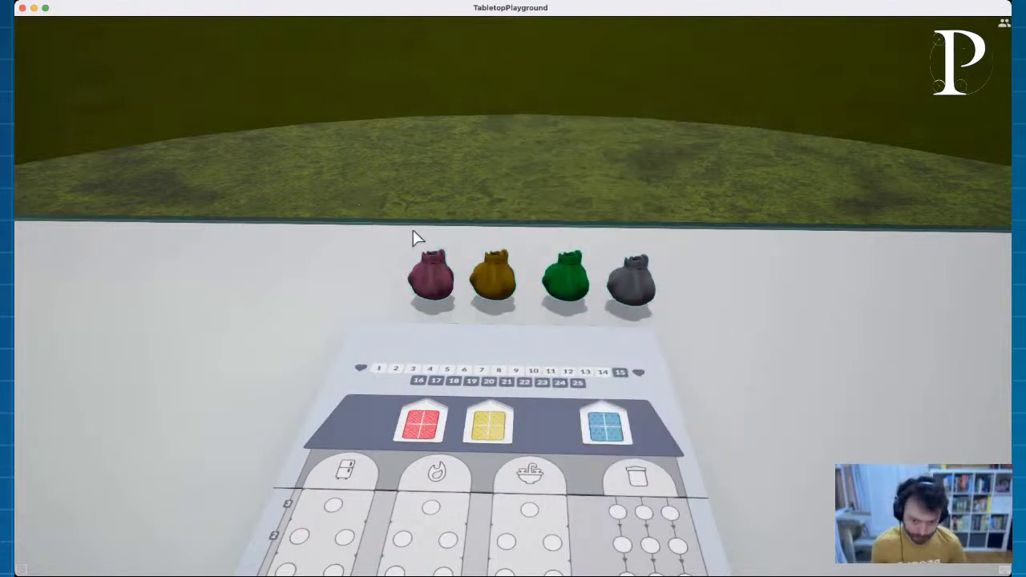
Step: Select all four bags and shift the whole row slightly toward the pink bag's end
left_click_drag(367, 222, 699, 310)
left_click_drag(633, 287, 613, 278)
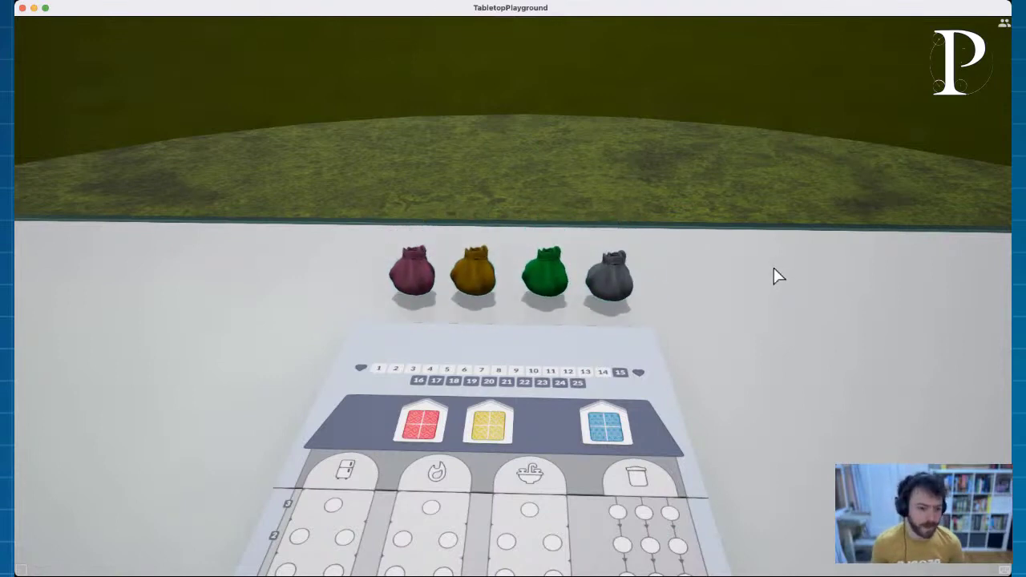
Step: Place a card holder from the Demo Game package's Player Aids in the object library onto the table
right_click(738, 386)
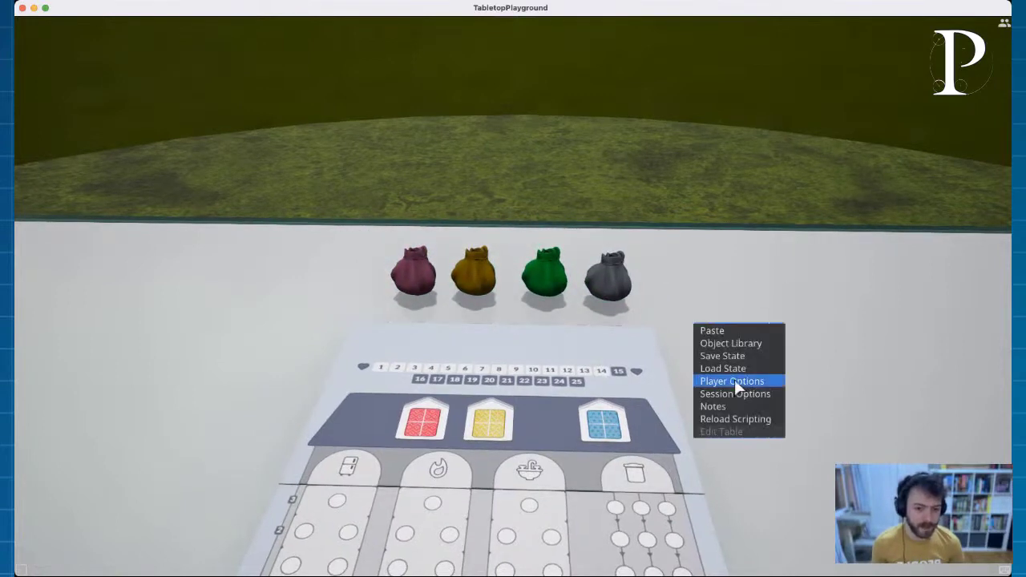
left_click(733, 343)
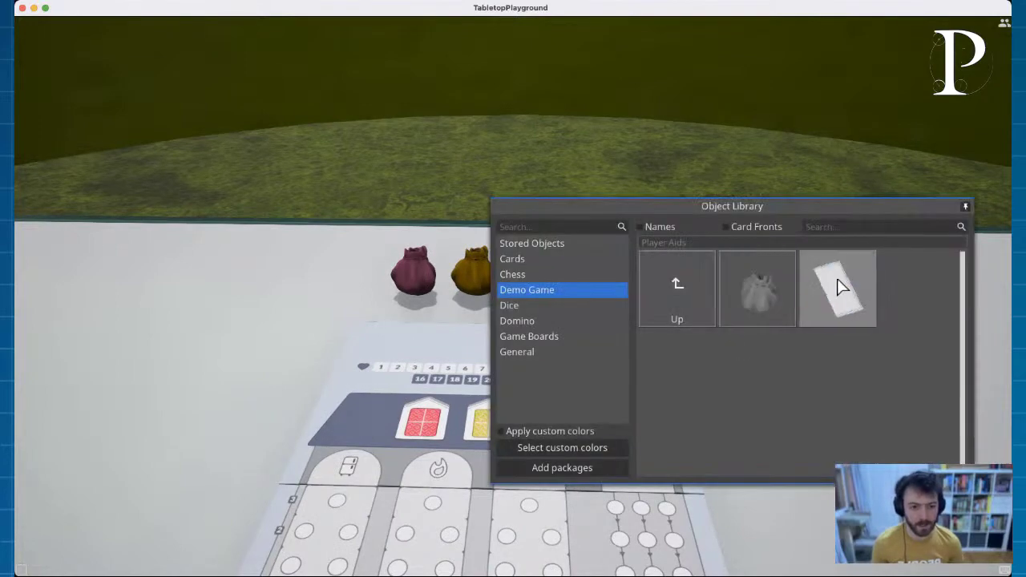
left_click_drag(836, 287, 589, 323)
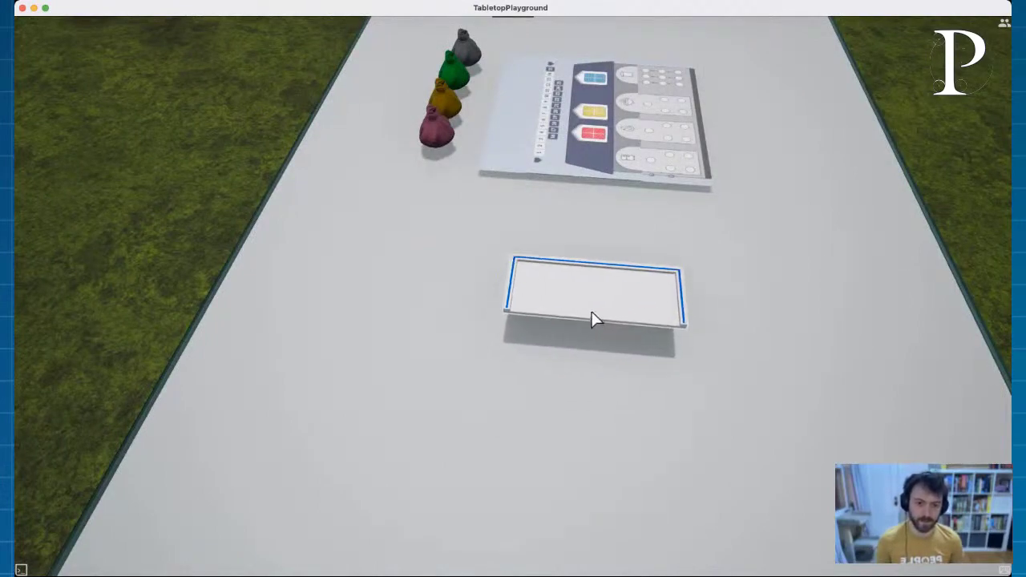
Step: Paste two copies of the card holder and arrange the three holders around the board
key("ctrl+c")
key("ctrl+v")
left_click_drag(787, 272, 573, 423)
scroll(641, 473, "down", 2)
key("ctrl+v")
left_click(377, 385)
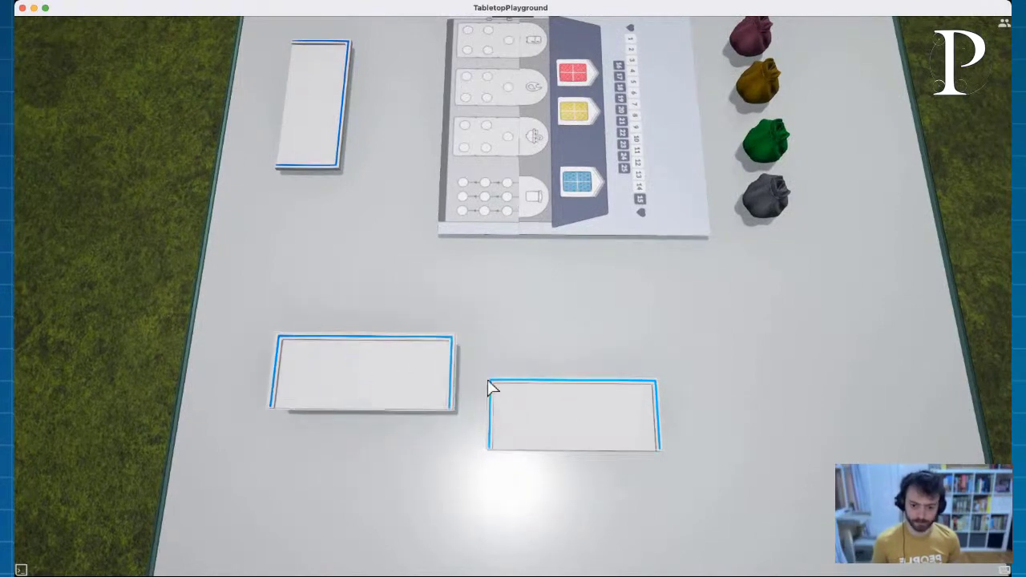
left_click_drag(492, 388, 521, 233)
left_click_drag(609, 259, 619, 240)
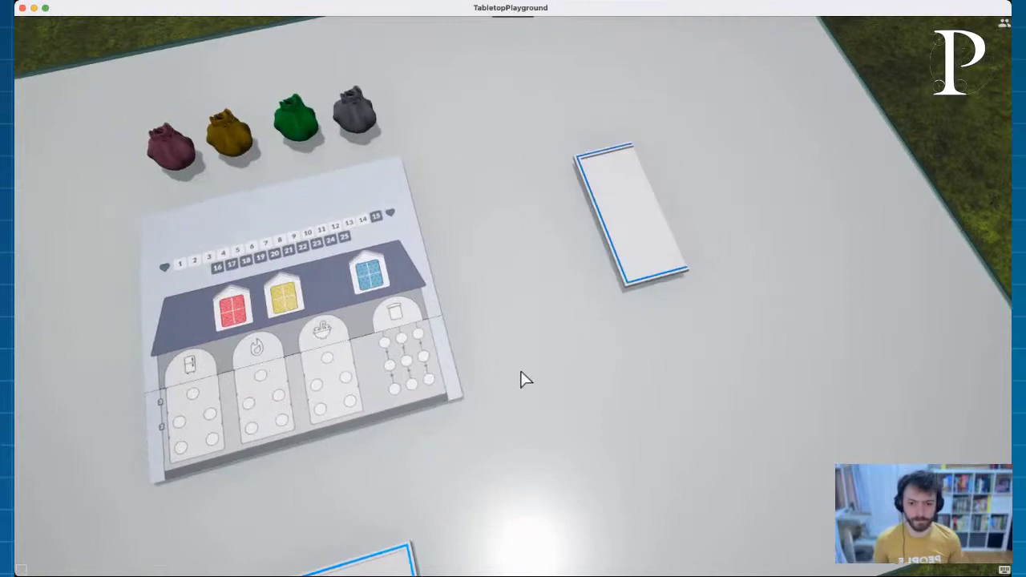
Step: Examine the object coordinates of the card holder lying in front of the board
right_click_drag(524, 380, 567, 259)
right_click(465, 365)
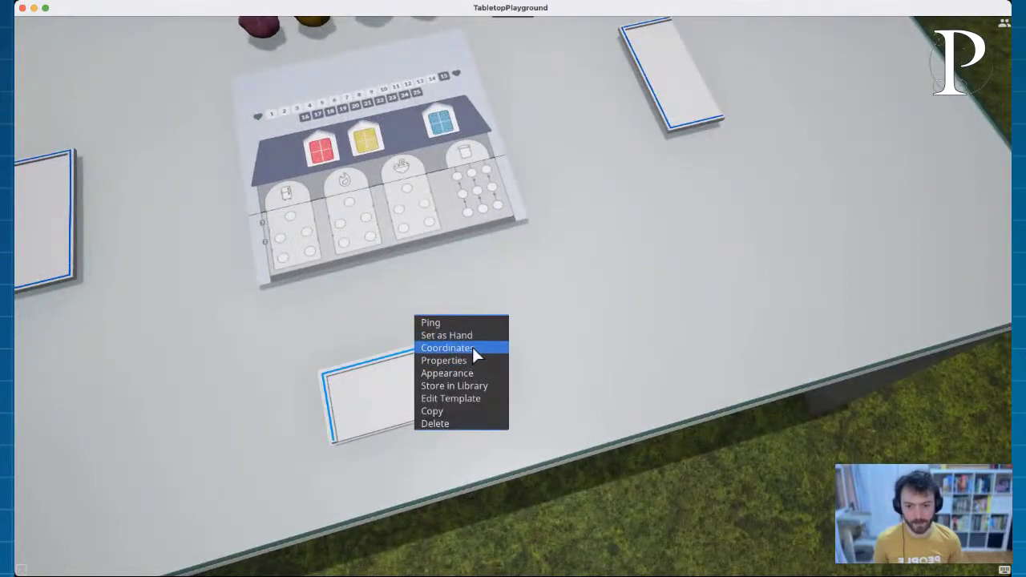
left_click(472, 348)
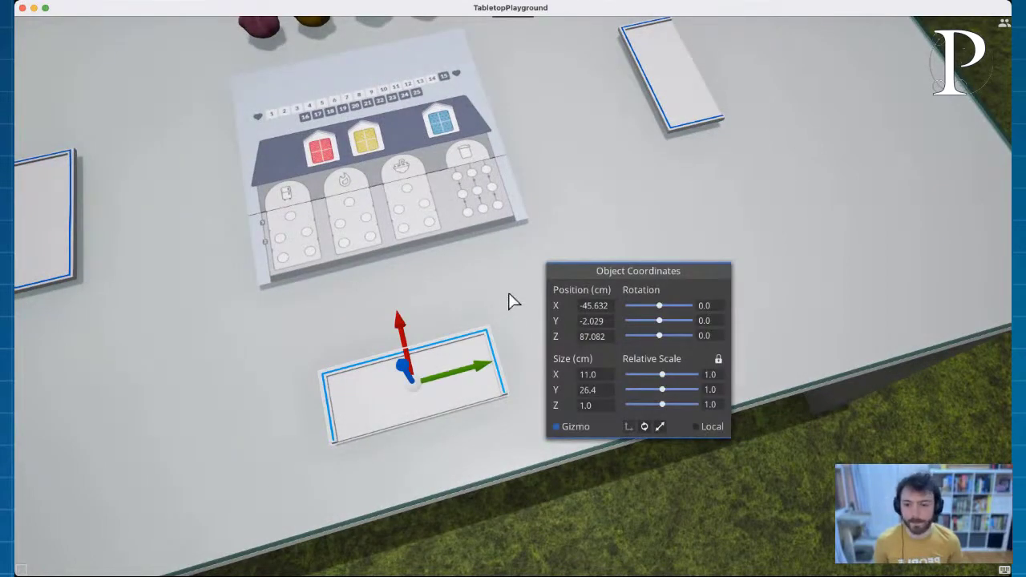
left_click_drag(465, 365, 481, 374)
right_click_drag(481, 374, 559, 317)
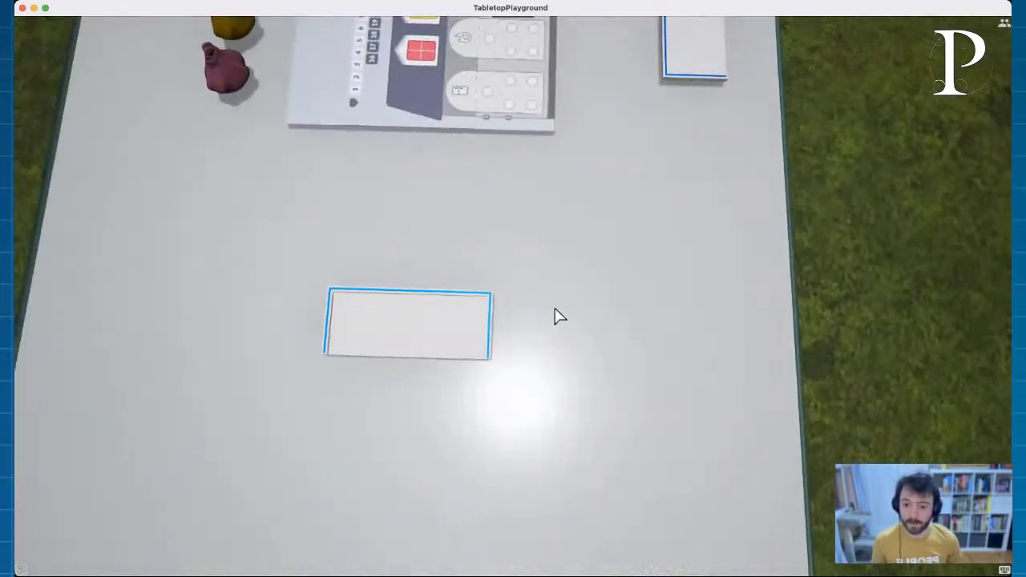
Step: Set the card holder on the pink bag's side of the board to the red owner and its hidden cards to Card back
right_click(426, 325)
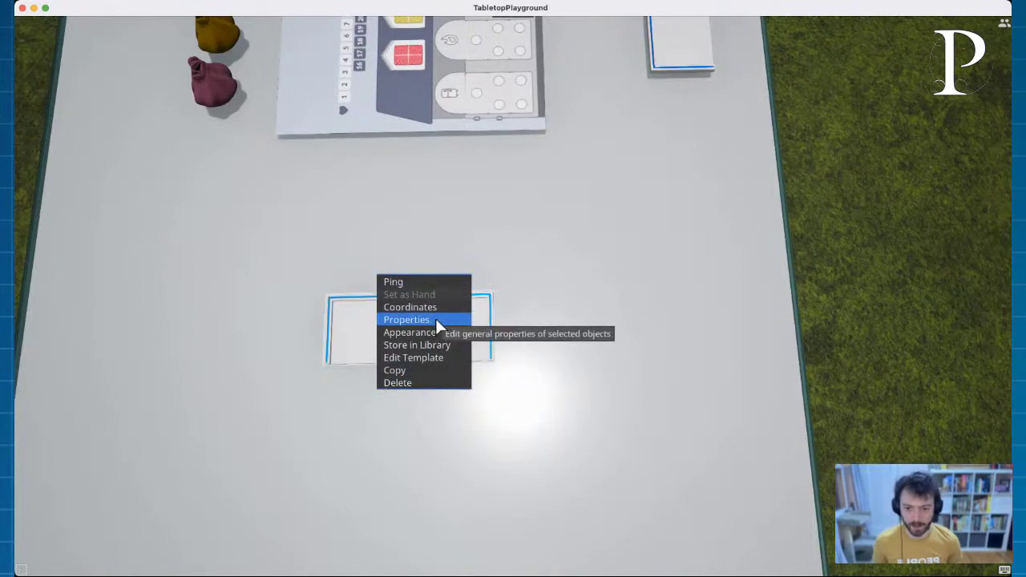
left_click(435, 319)
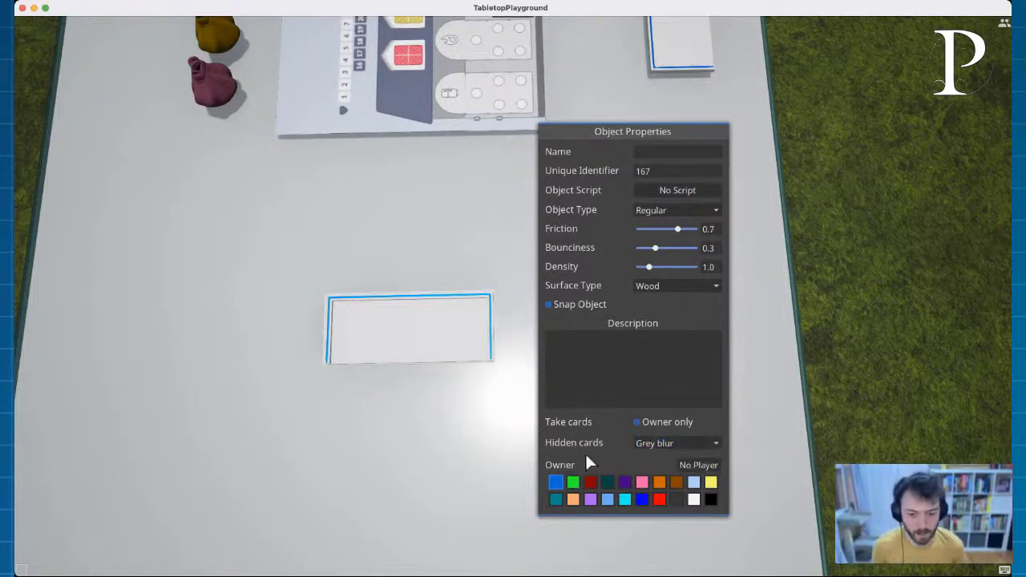
mouse_move(567, 465)
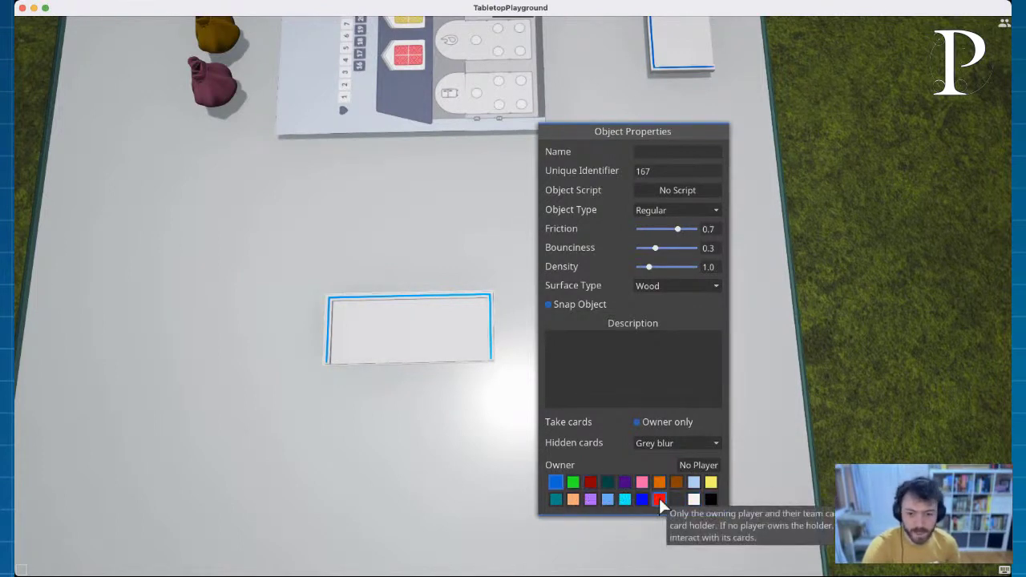
left_click(660, 498)
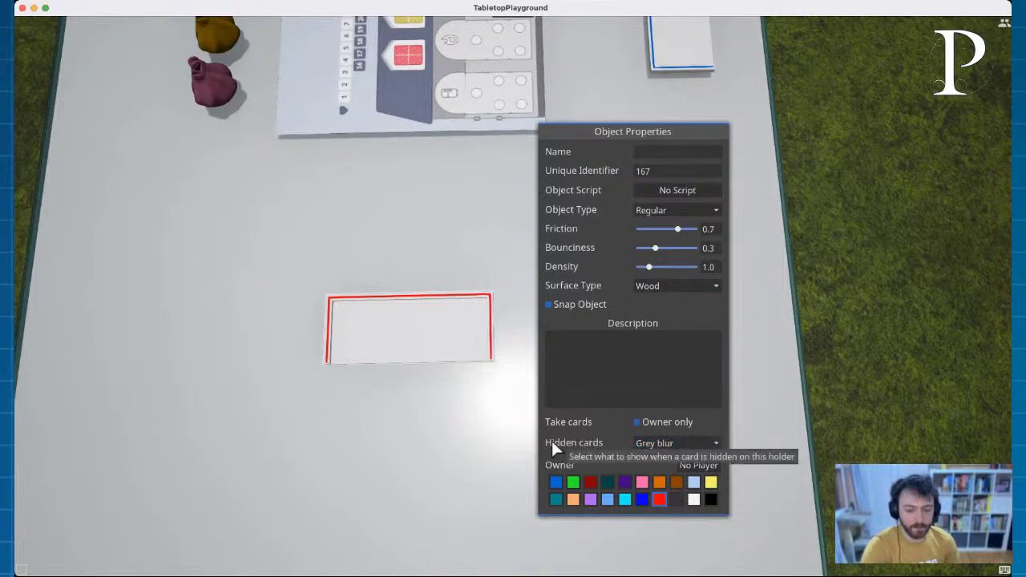
left_click(648, 443)
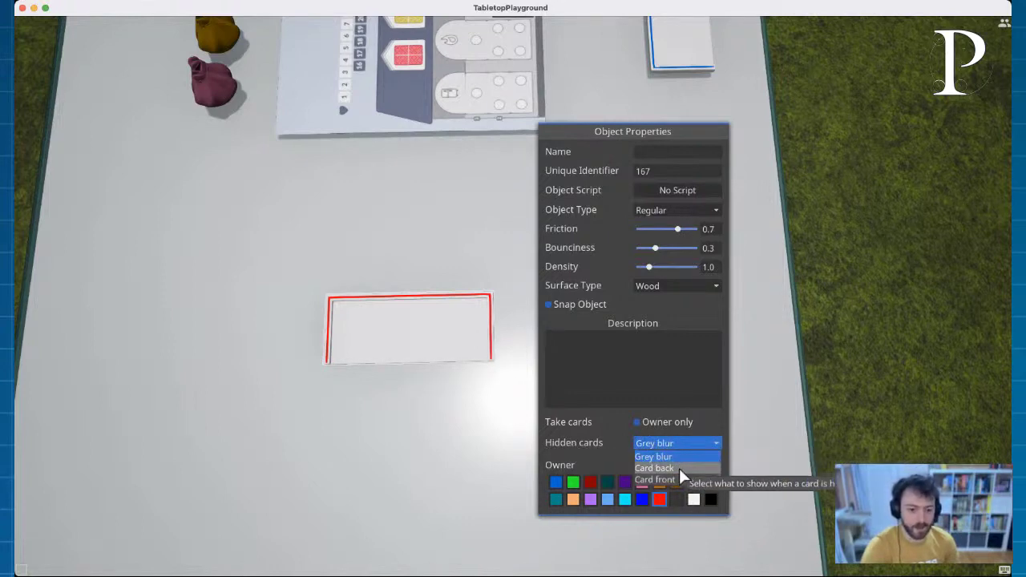
left_click(679, 470)
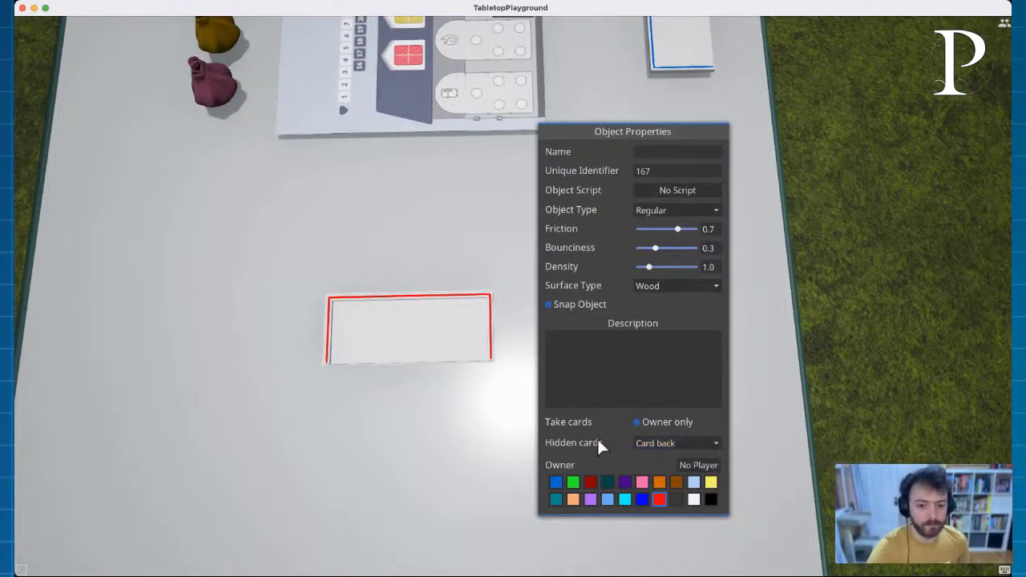
Step: Set the blue card holder lying in front of the board as the player's hand
left_click(481, 436)
right_click_drag(525, 344, 690, 412)
middle_click_drag(689, 412, 511, 303)
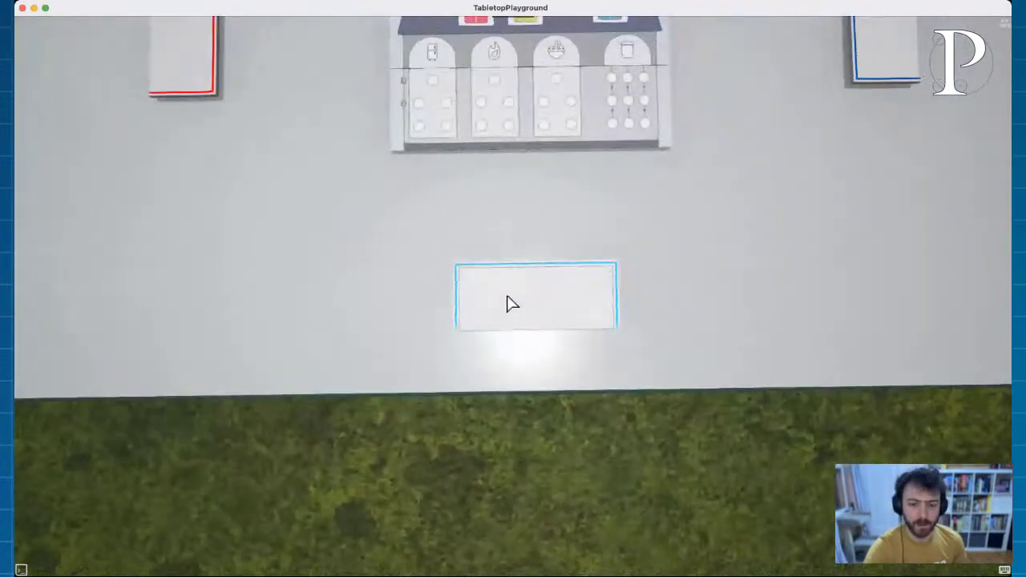
right_click(512, 303)
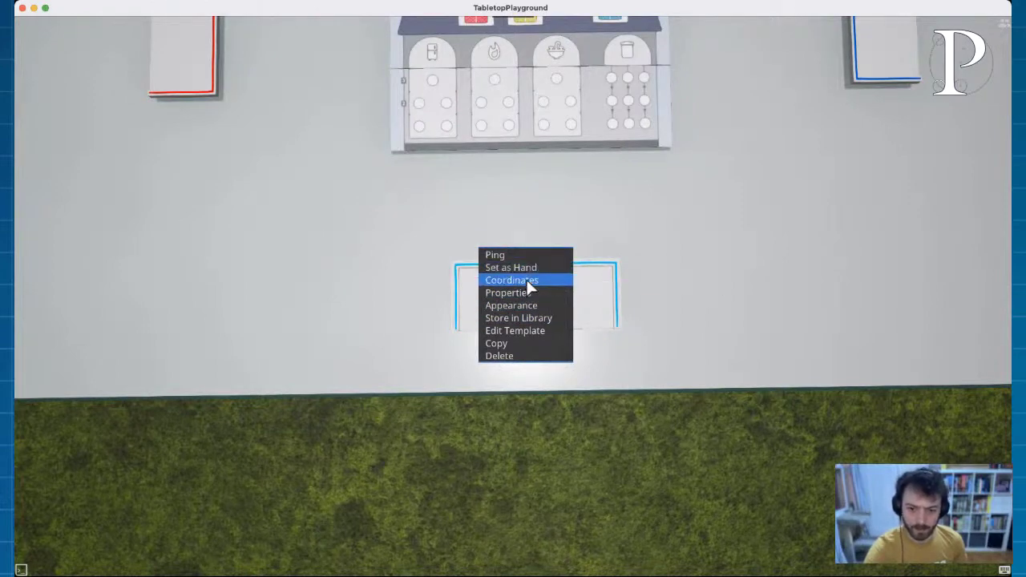
left_click(334, 252)
right_click_drag(335, 252, 495, 267)
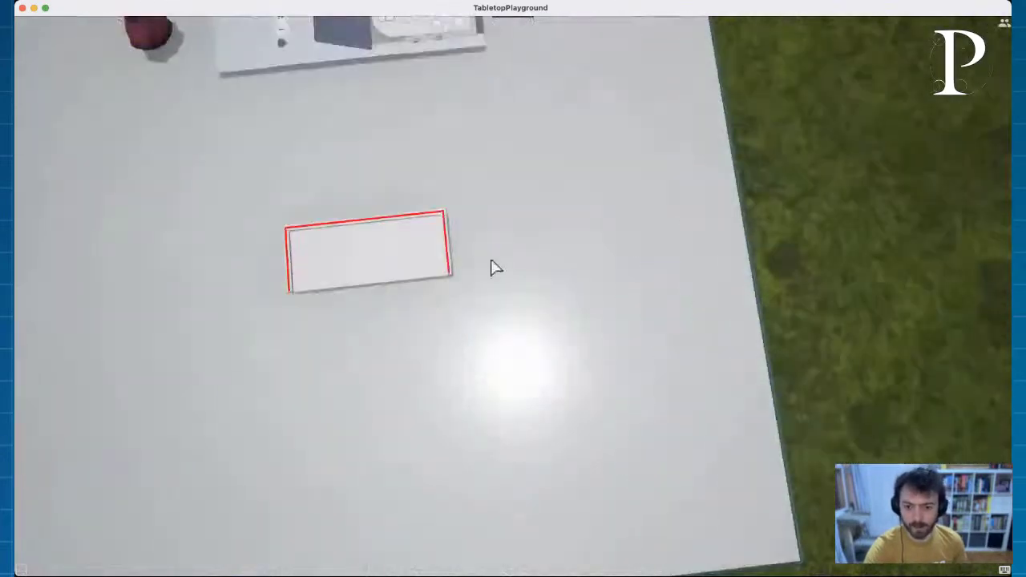
right_click(377, 240)
right_click_drag(389, 197, 683, 323)
right_click(625, 277)
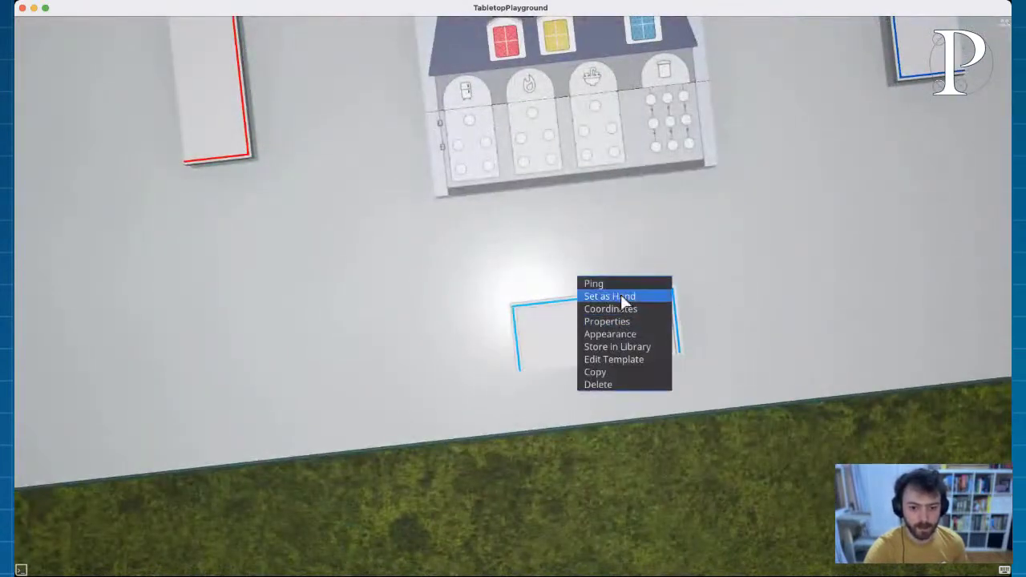
left_click(620, 294)
Step: Give the front card holder a yellow owner, set its hidden cards to Card back and turn off Owner only for taking cards
right_click(614, 323)
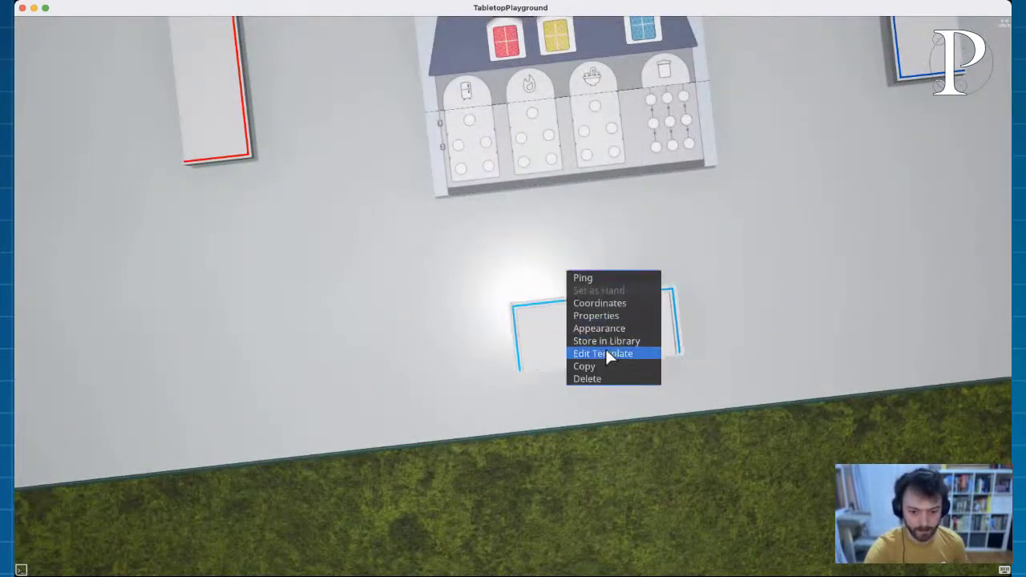
left_click(604, 315)
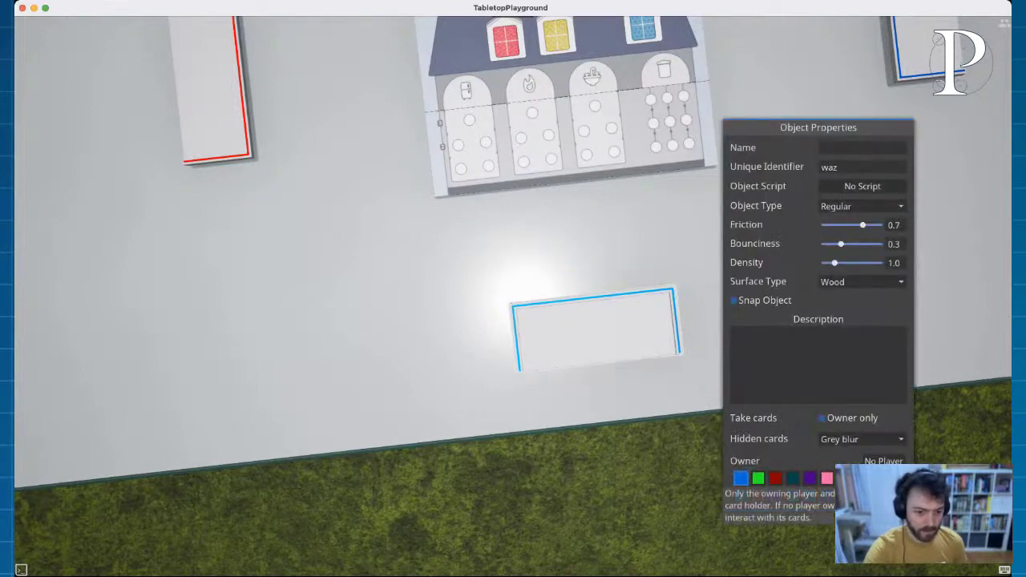
left_click(868, 443)
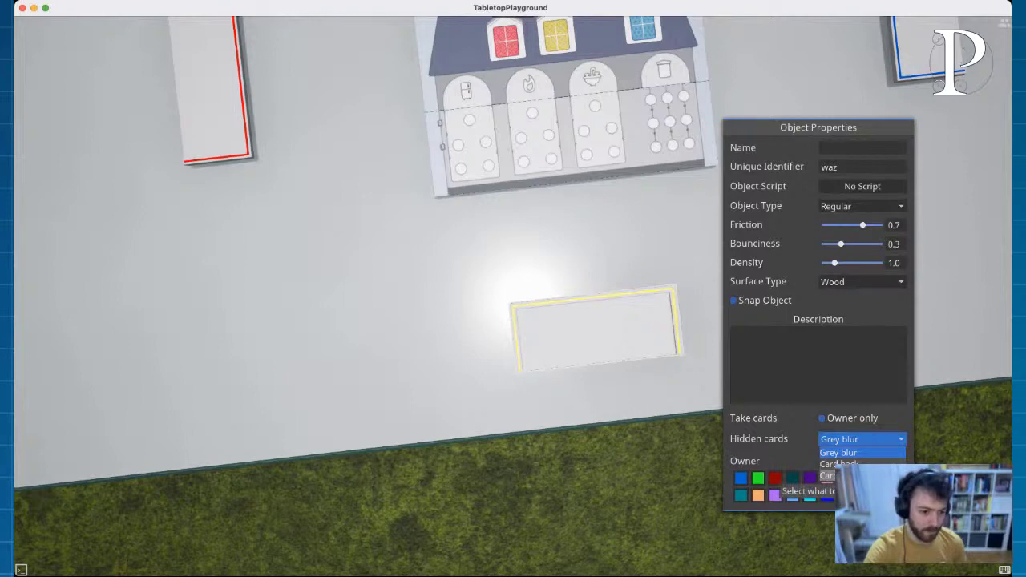
left_click(839, 464)
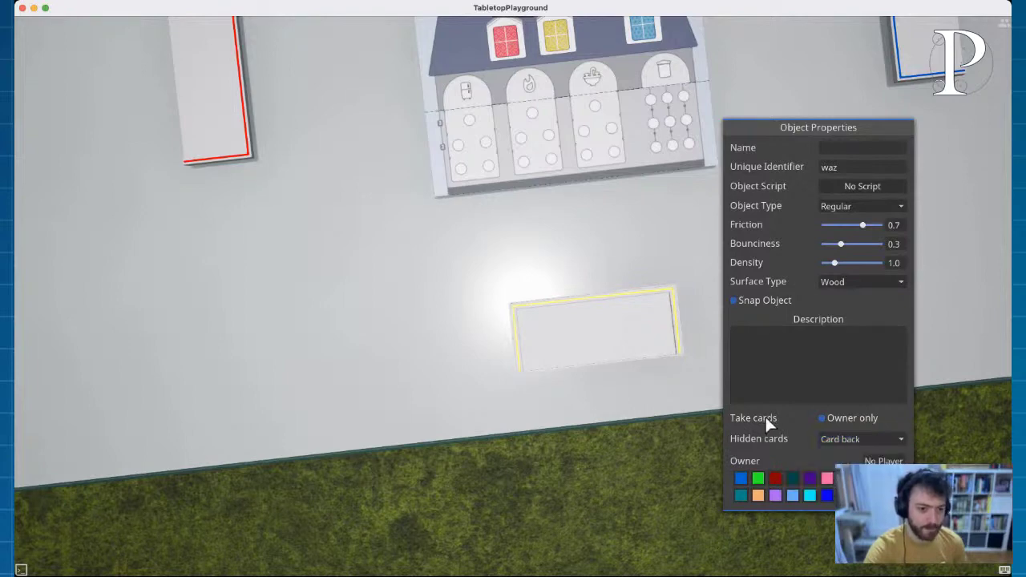
mouse_move(800, 425)
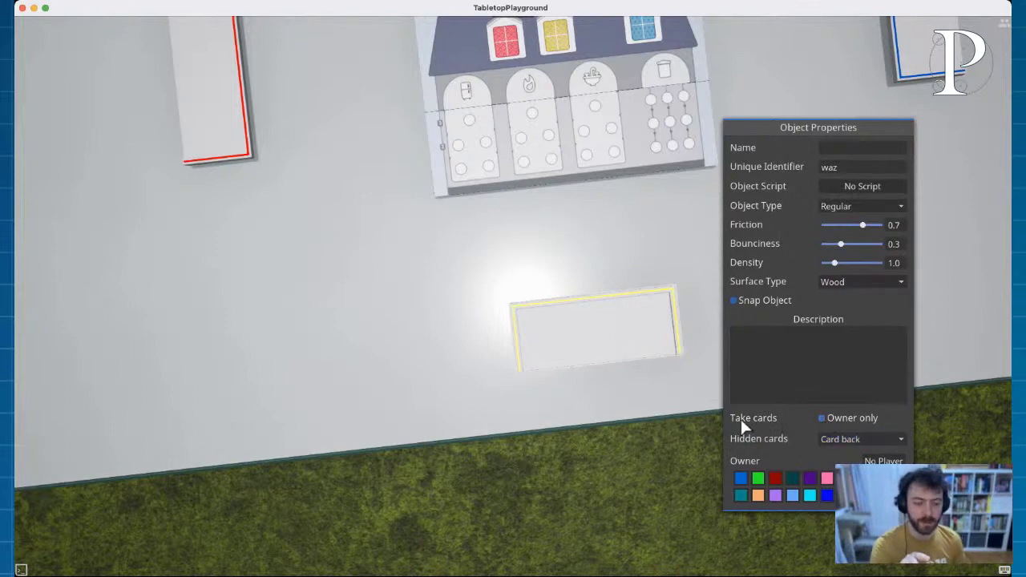
mouse_move(737, 420)
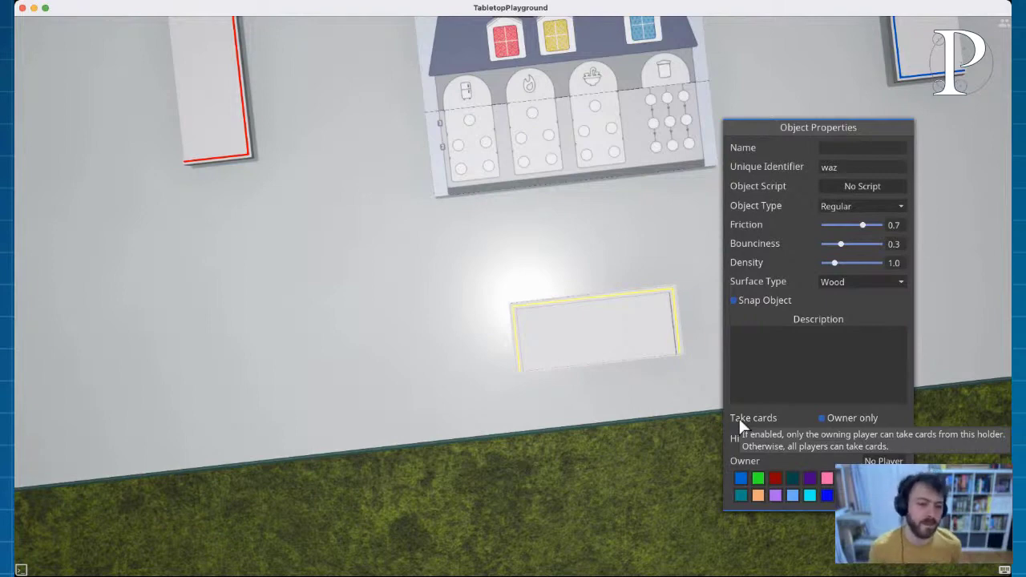
left_click(822, 418)
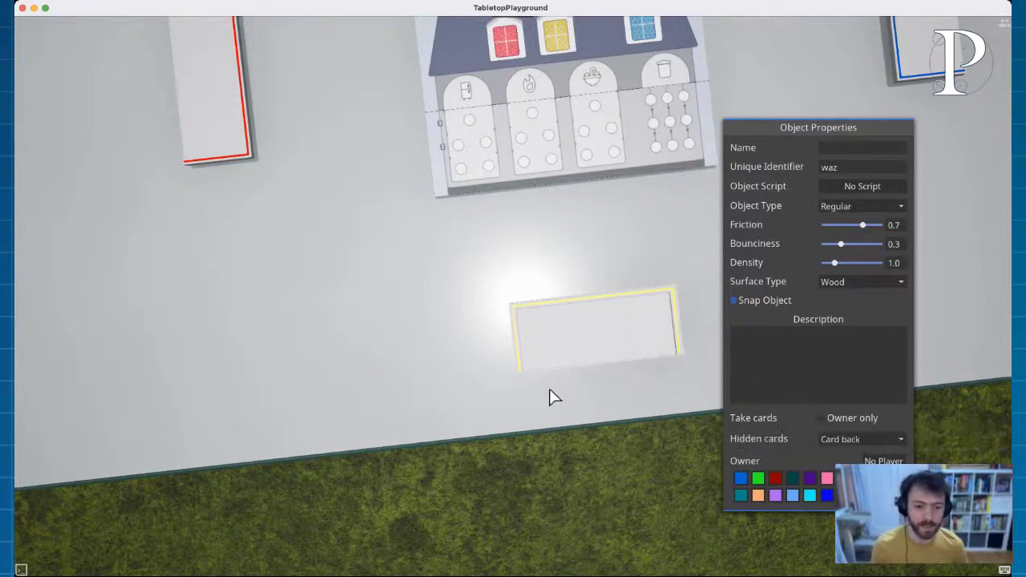
left_click(550, 397)
Step: Examine the object properties of the red-owned card holder, including its card-taking and hidden-card options
key("a")
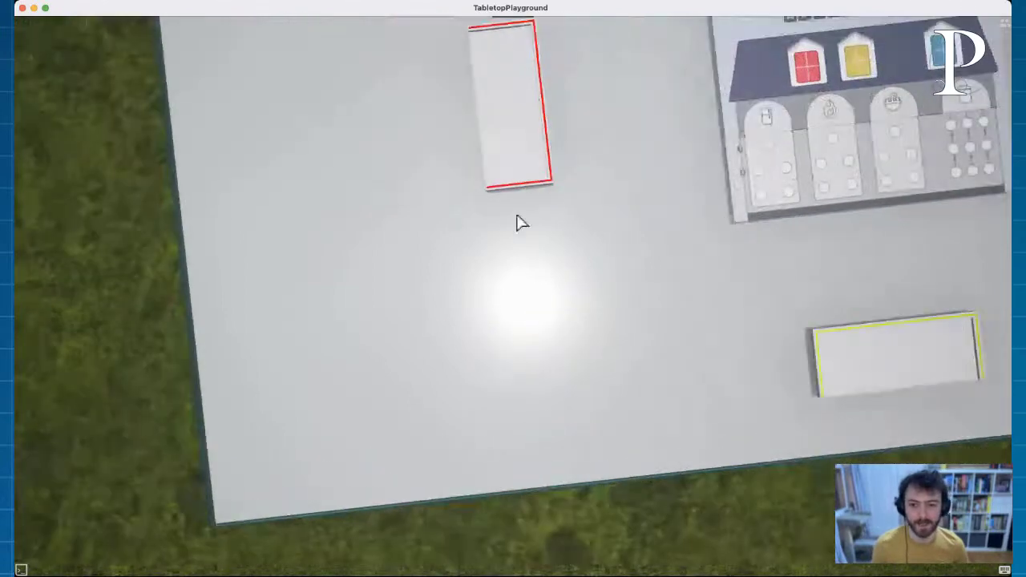
right_click(477, 125)
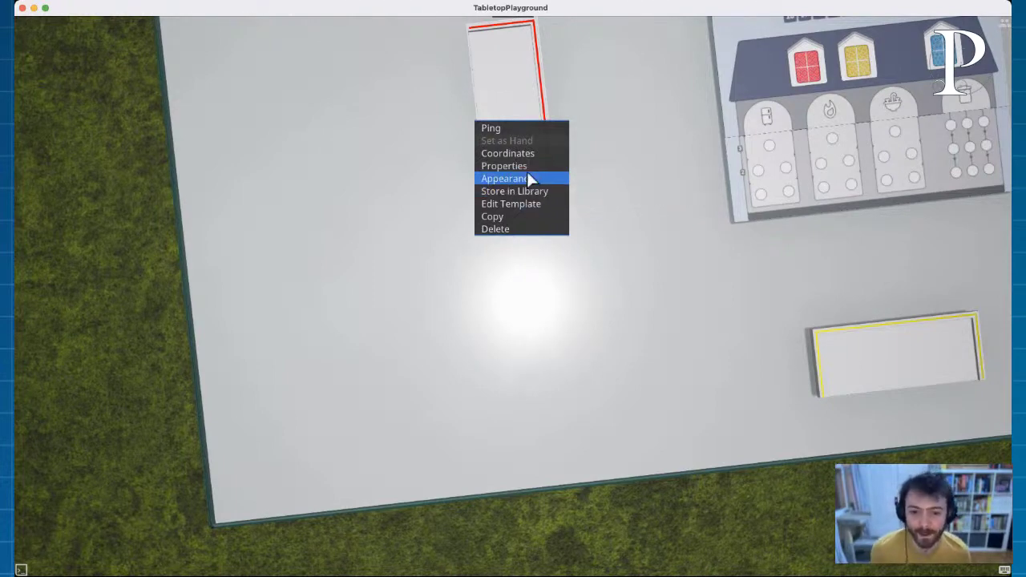
left_click(518, 166)
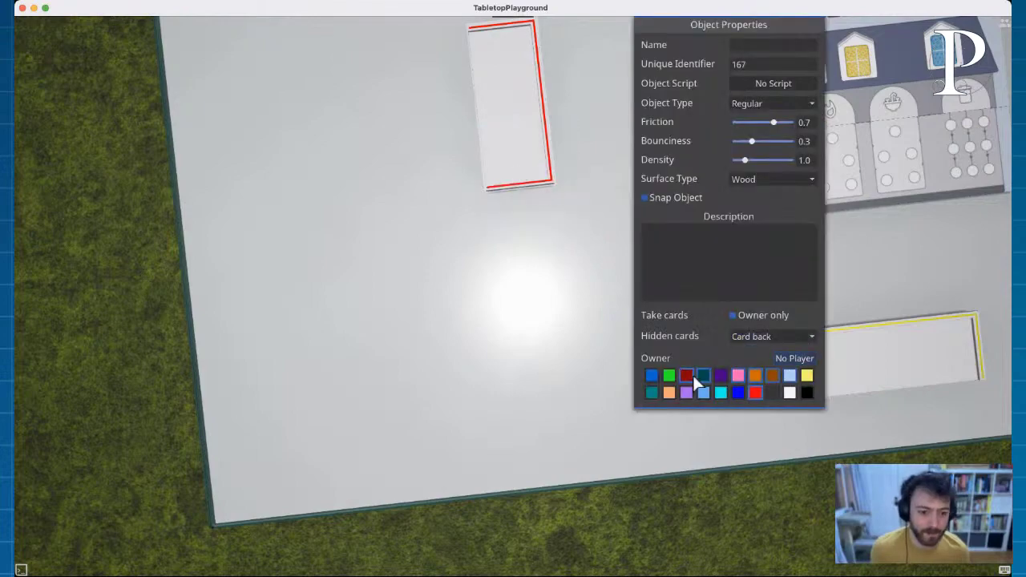
left_click(509, 314)
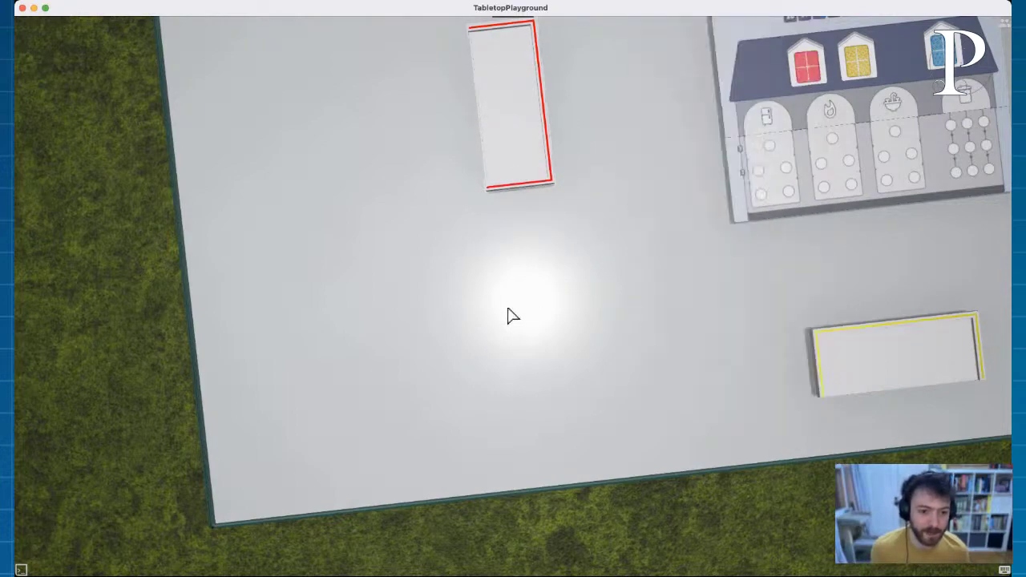
Step: Set the blue card holder on the grey bag's side of the board as the player's hand
key("e")
scroll(605, 385, "up", 3)
key("q")
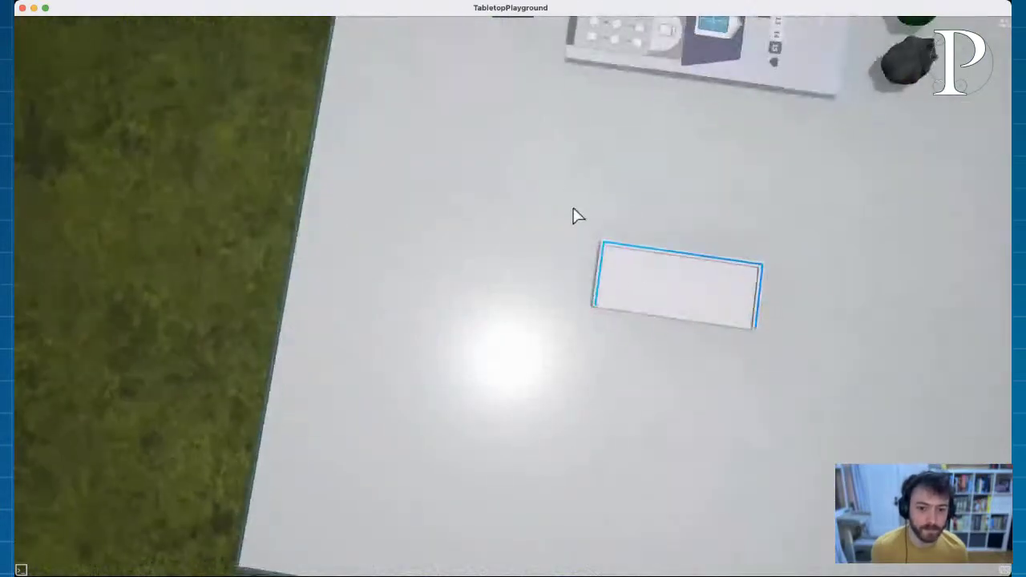
right_click(685, 302)
left_click(688, 271)
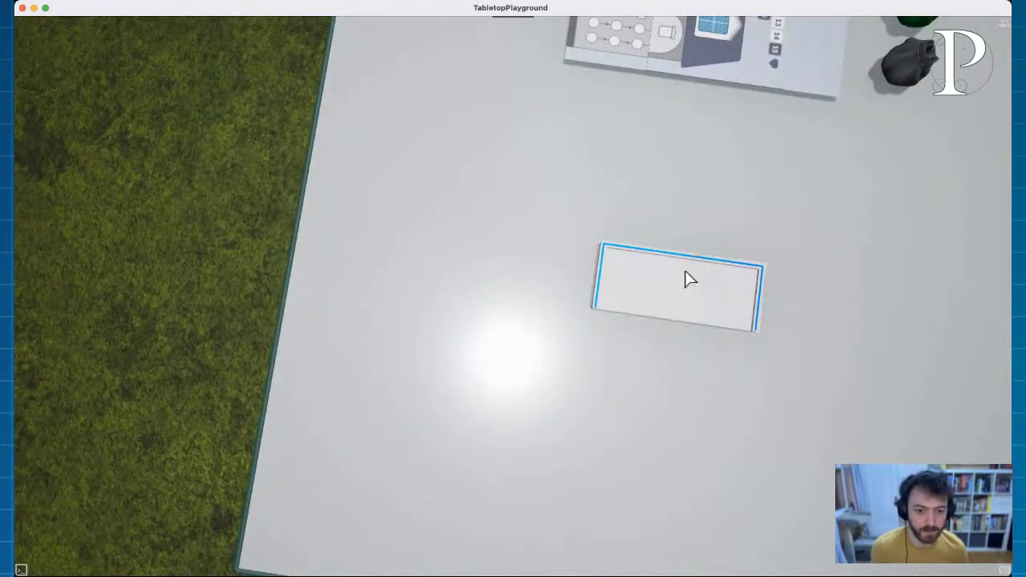
Step: Set the blue holder's hidden cards to Card back and turn off Owner only for taking cards
right_click(680, 288)
left_click(671, 282)
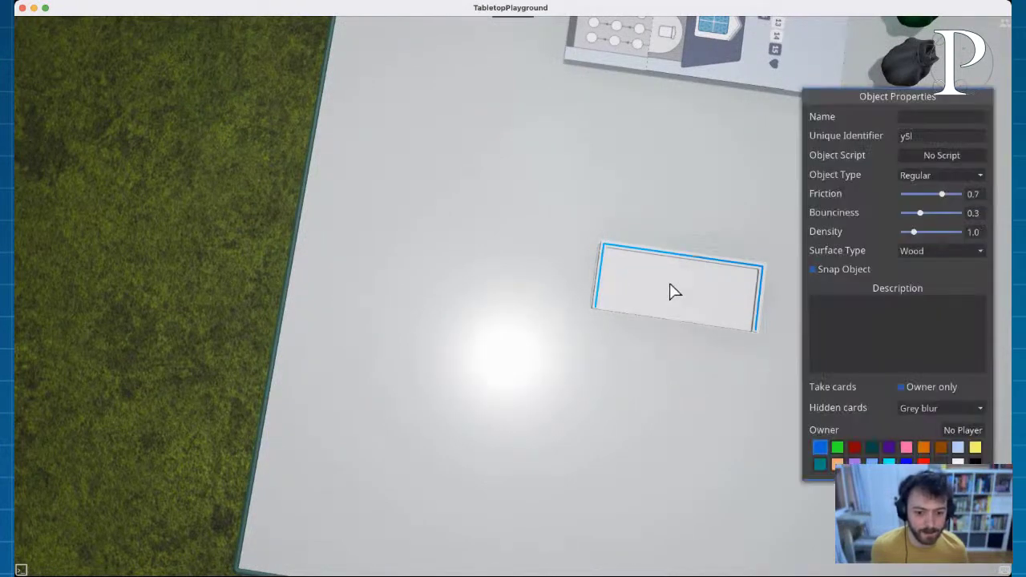
left_click(928, 409)
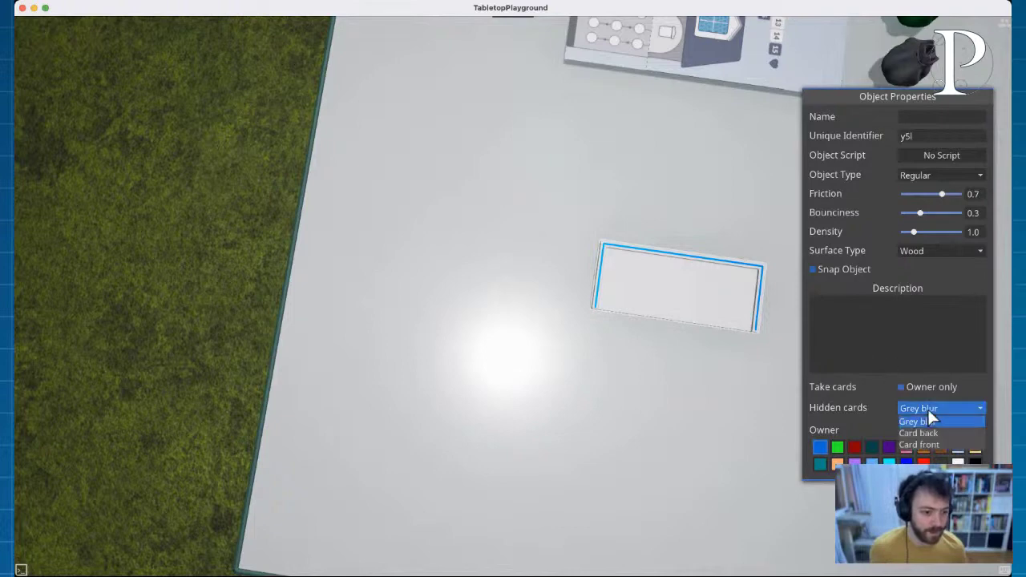
left_click(938, 433)
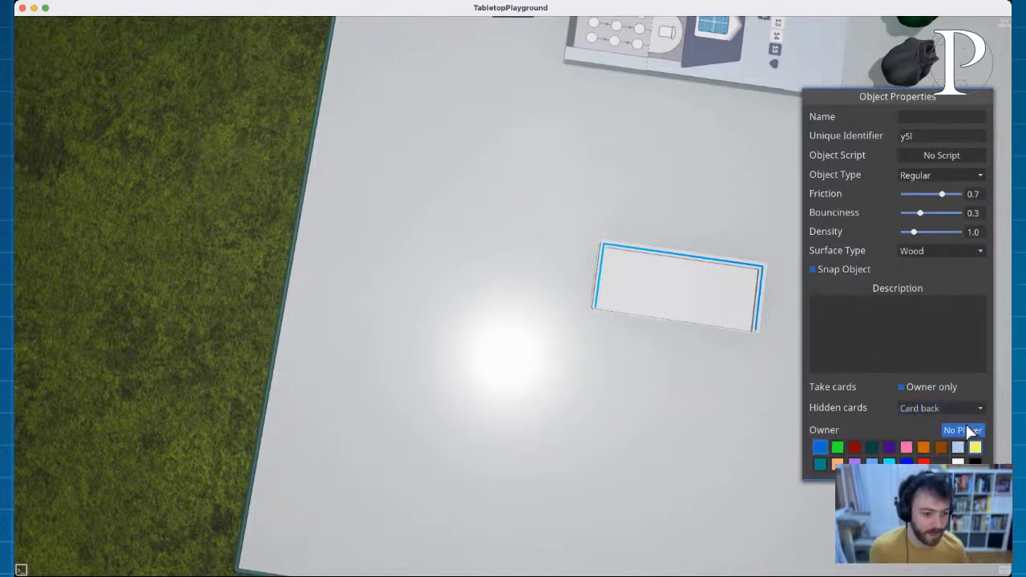
left_click(904, 387)
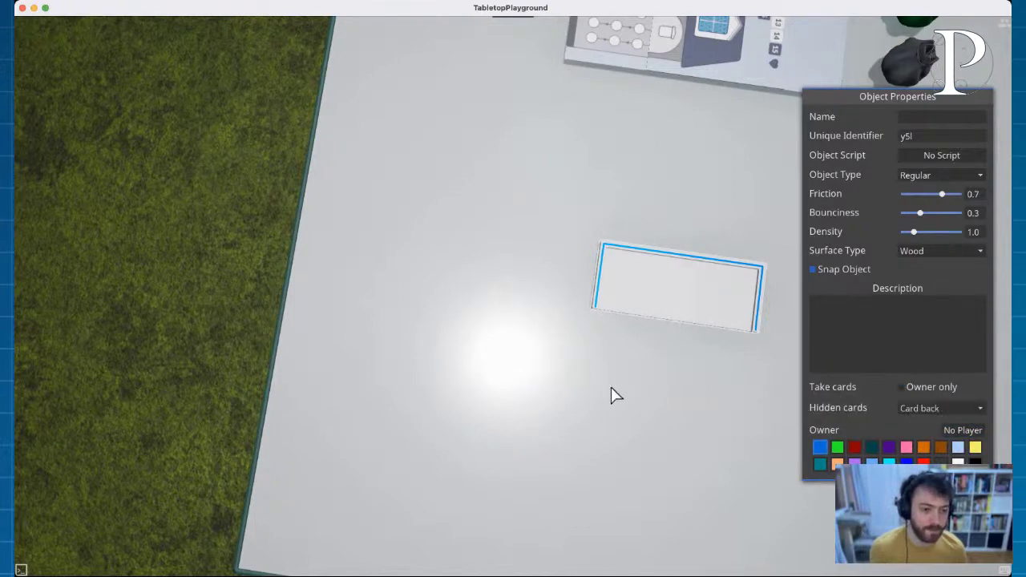
left_click(611, 396)
Step: Examine the arrangement of the red, yellow and blue card holders around the board
scroll(678, 408, "down", 5)
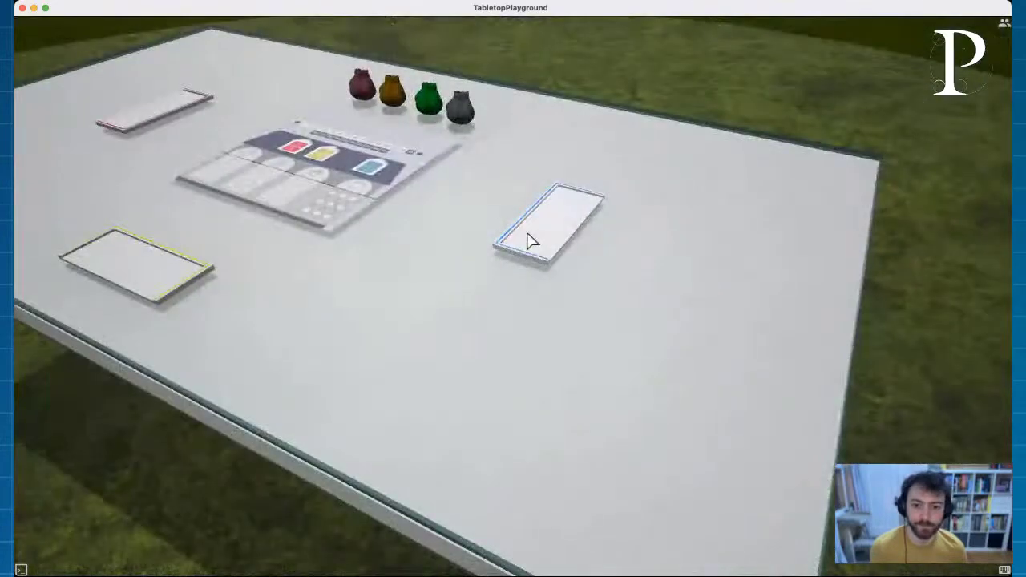
scroll(356, 298, "up", 3)
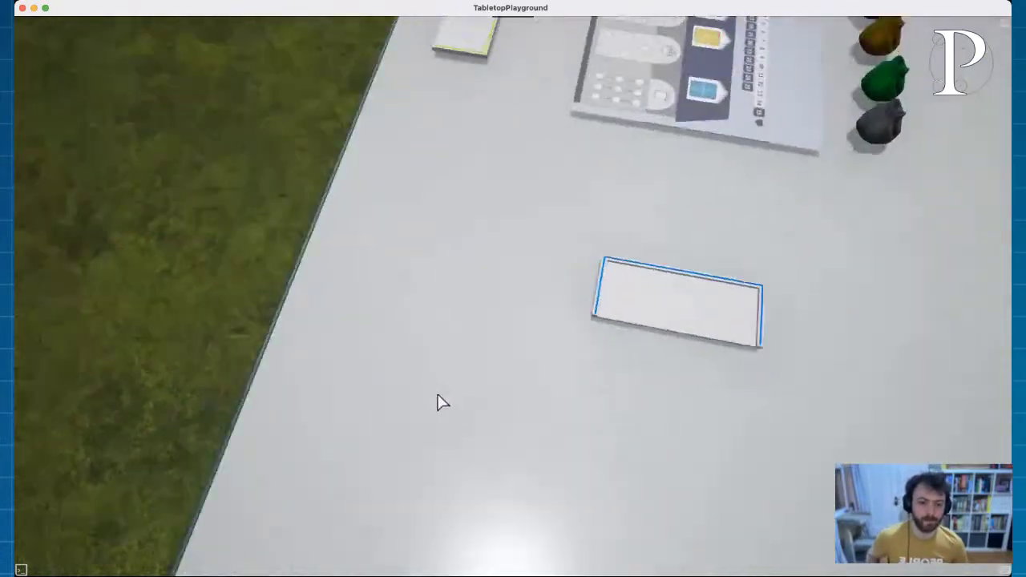
scroll(652, 275, "up", 2)
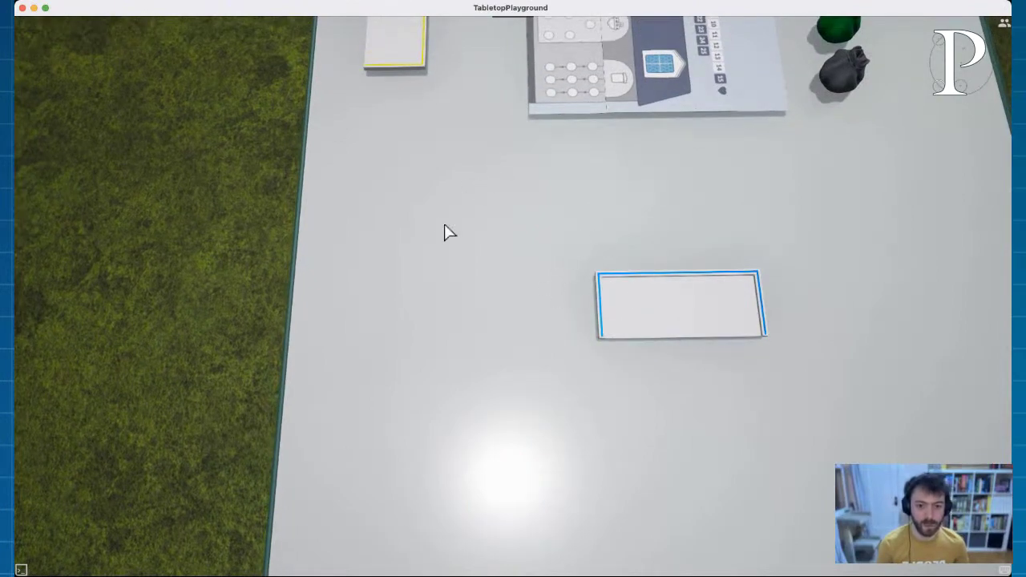
key("w")
key("w")
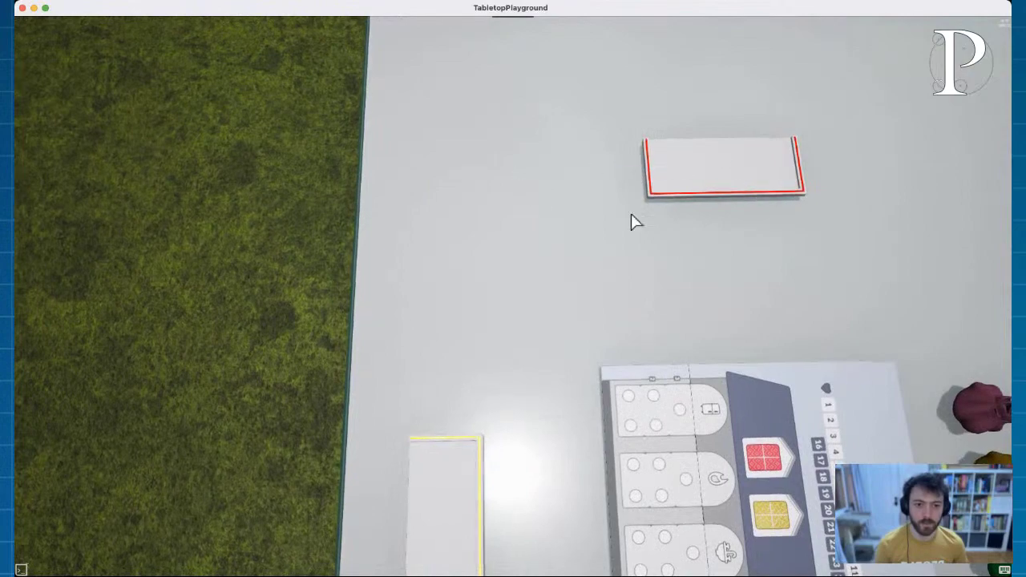
right_click_drag(631, 222, 745, 227)
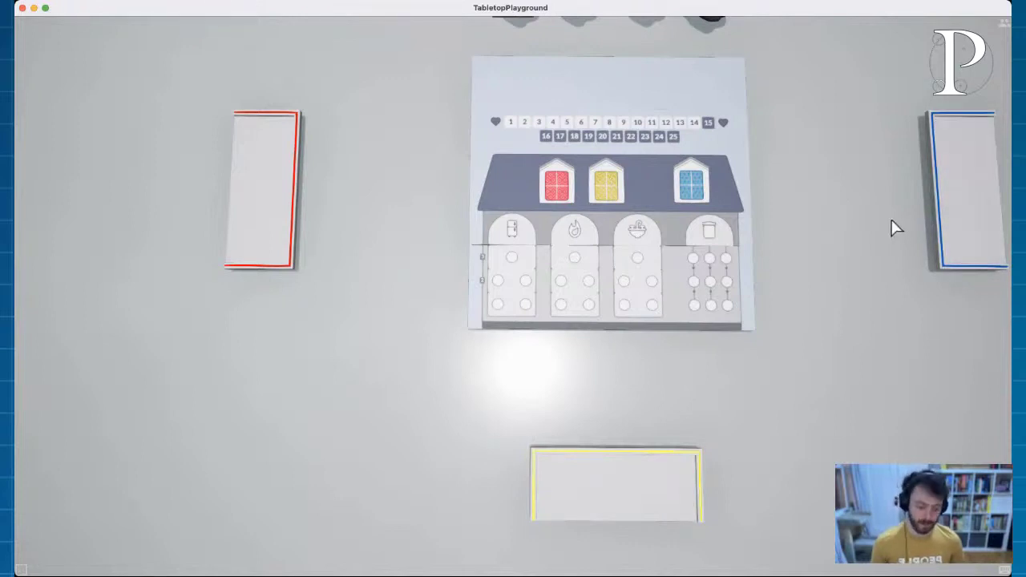
key("c")
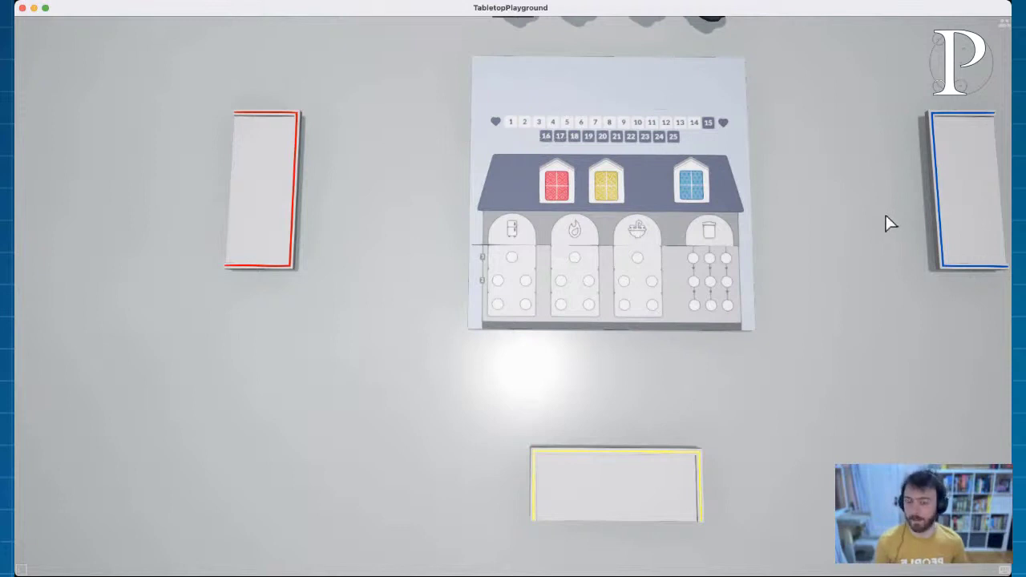
scroll(813, 219, "down", 5)
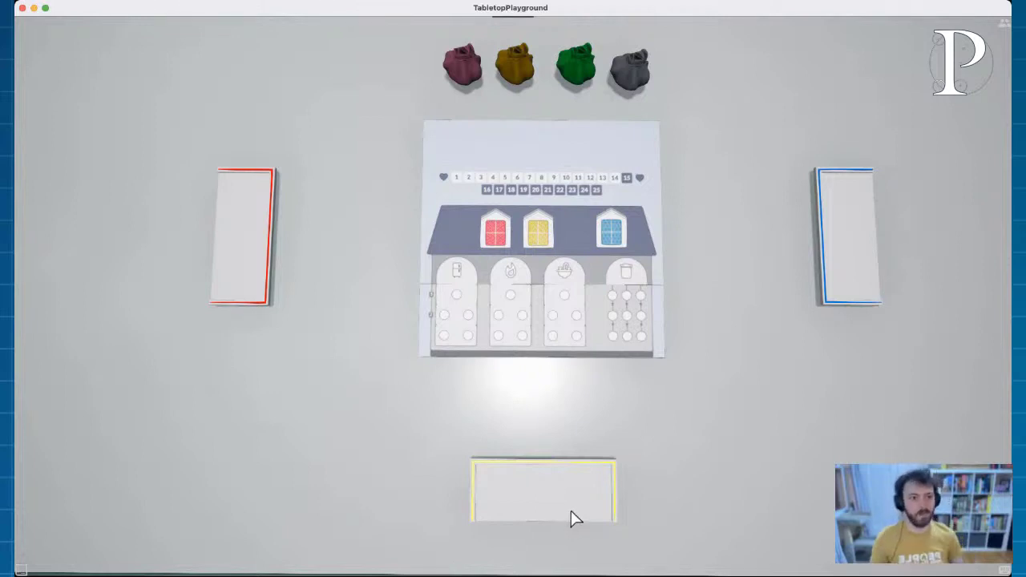
mouse_move(1007, 30)
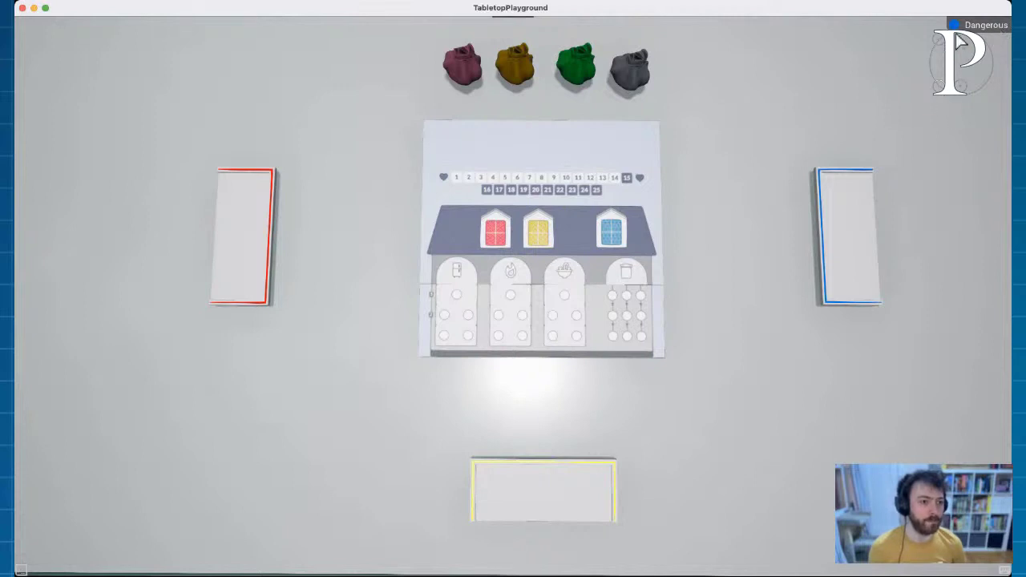
right_click(730, 208)
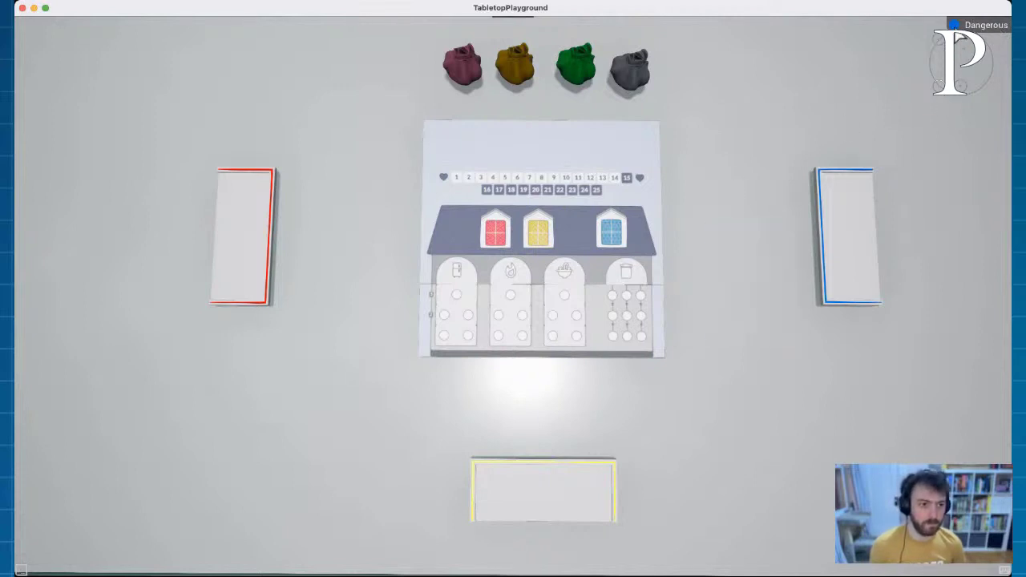
right_click(889, 78)
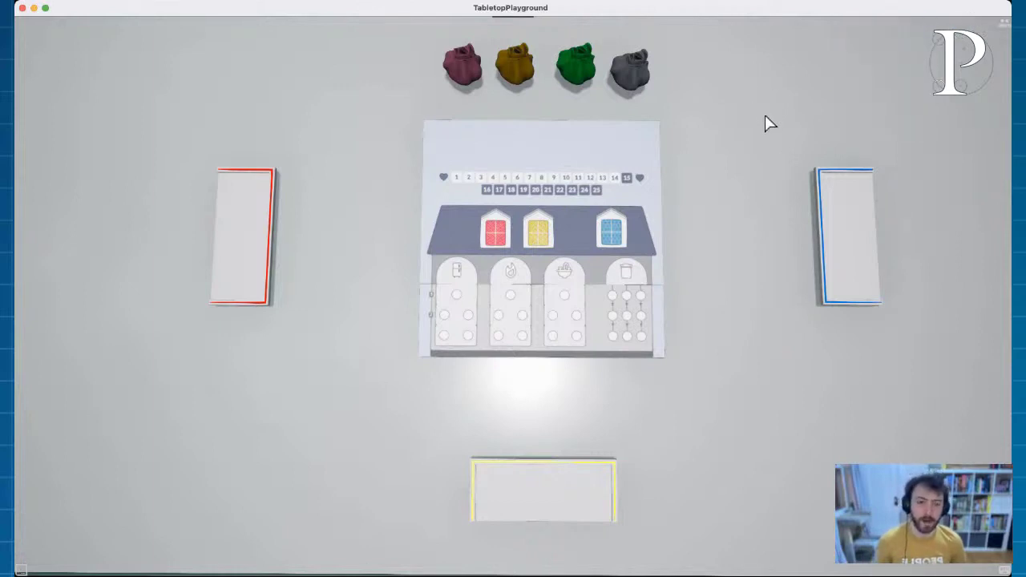
key("Escape")
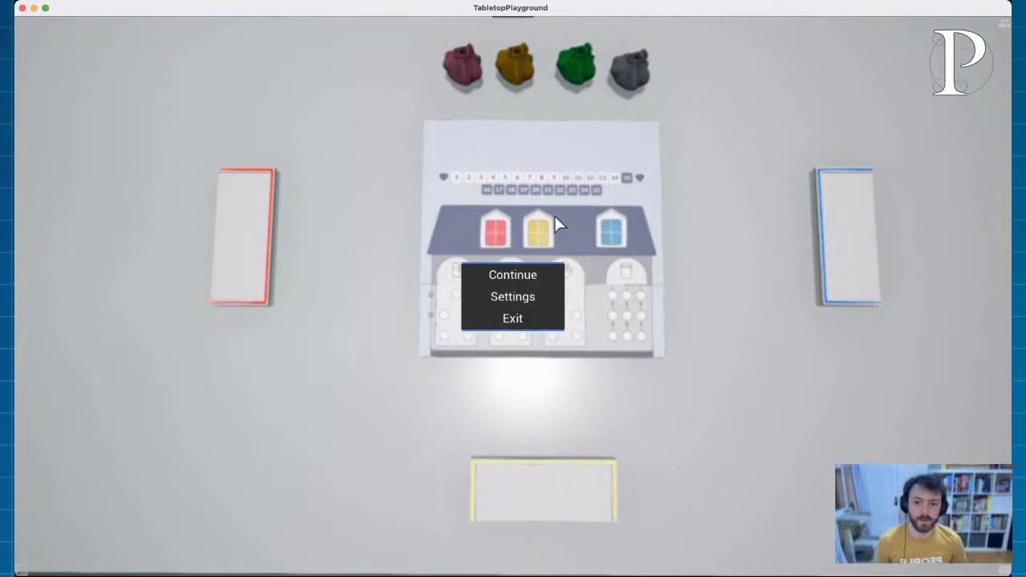
left_click(528, 301)
key("Escape")
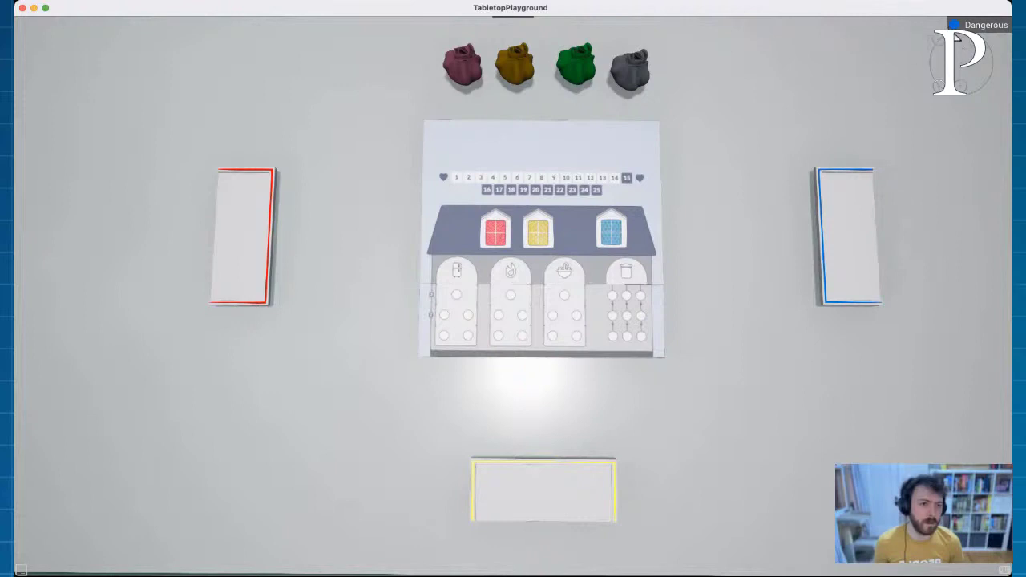
Step: Try the bright red and yellow player slots, then return to the original blue slot in the player options
right_click(779, 159)
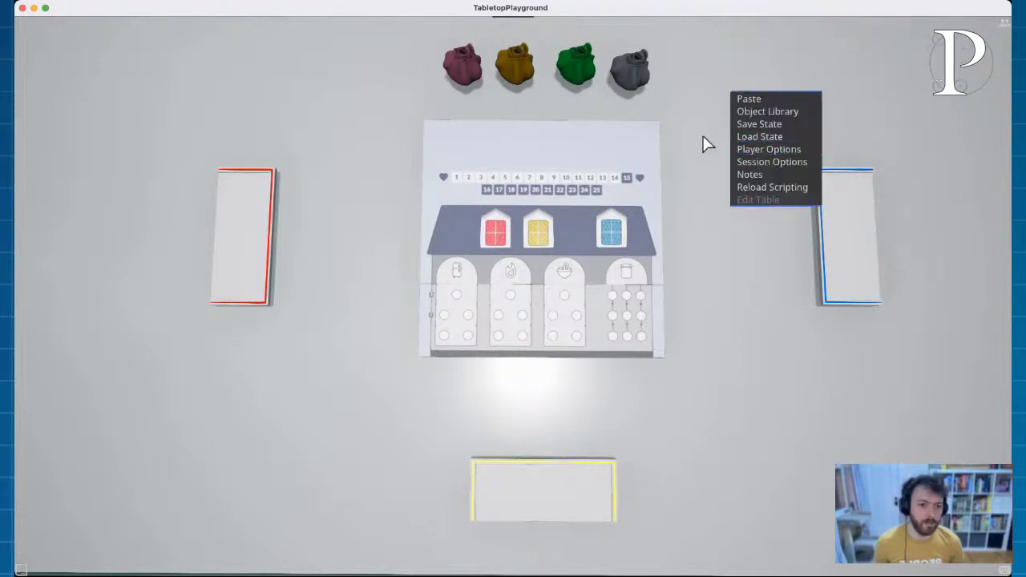
left_click(754, 150)
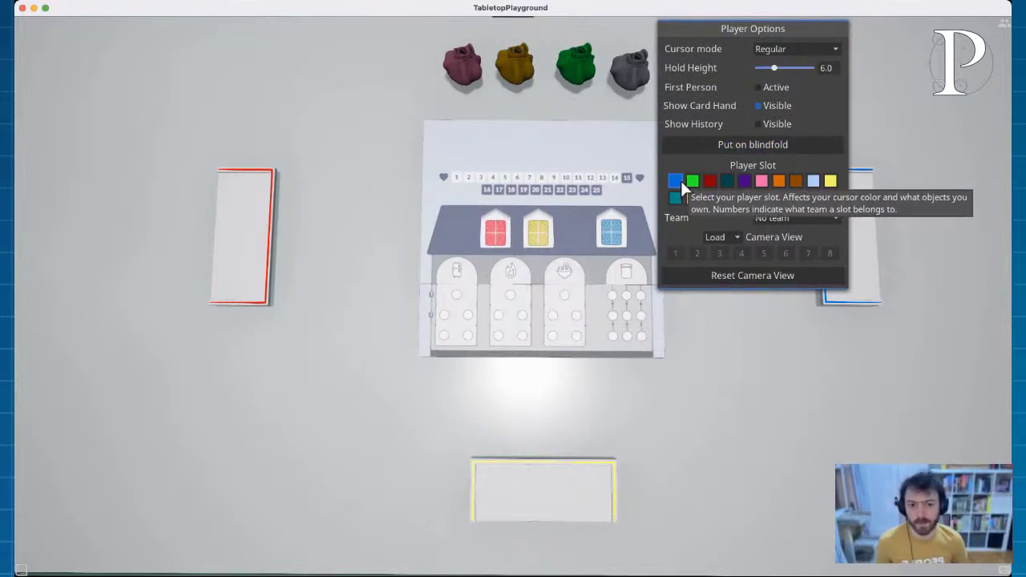
left_click(780, 198)
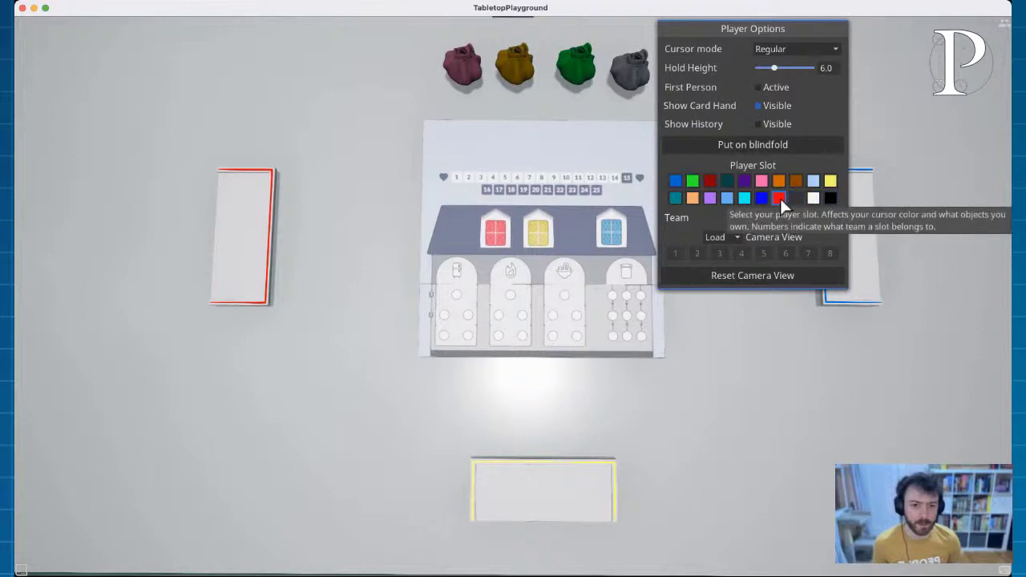
left_click(833, 180)
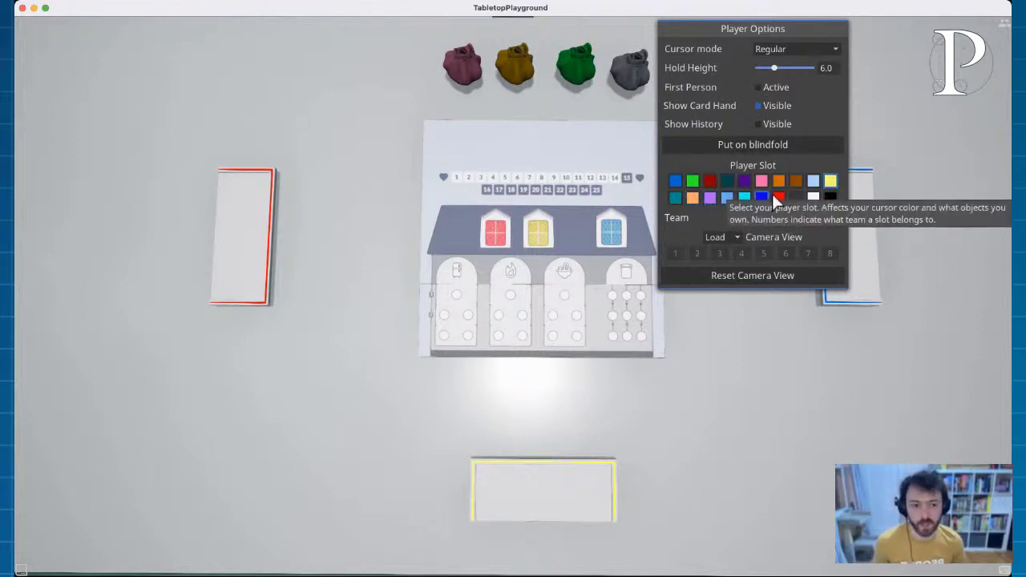
left_click(675, 181)
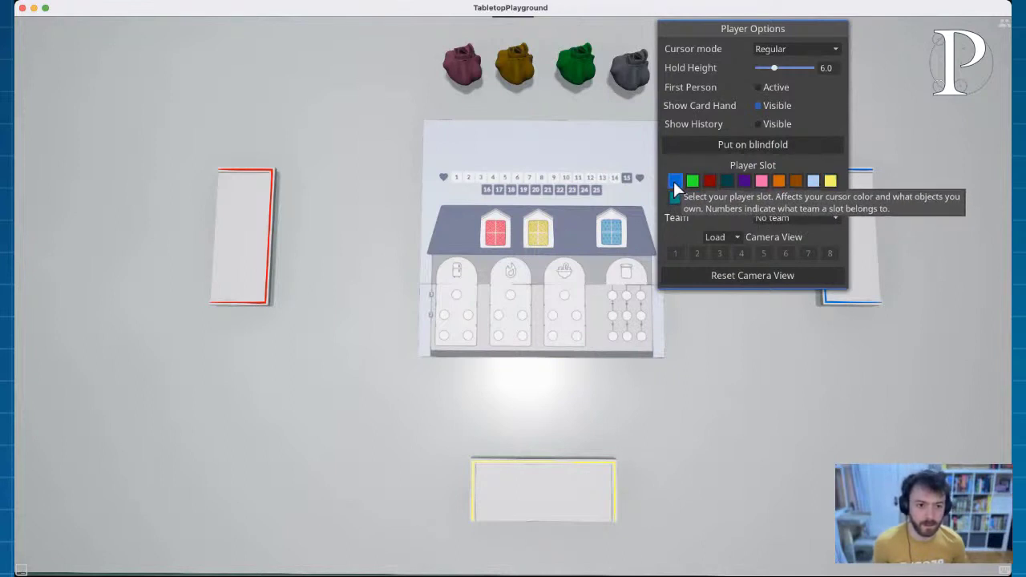
left_click(888, 89)
Step: Examine the Player Colors palette in the session options without changing any color
right_click(756, 101)
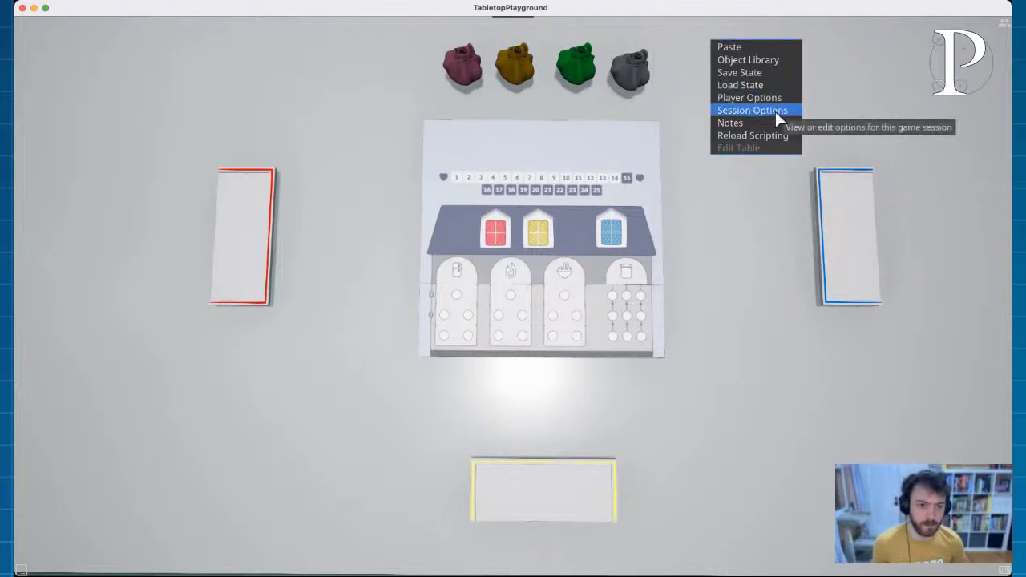
left_click(776, 112)
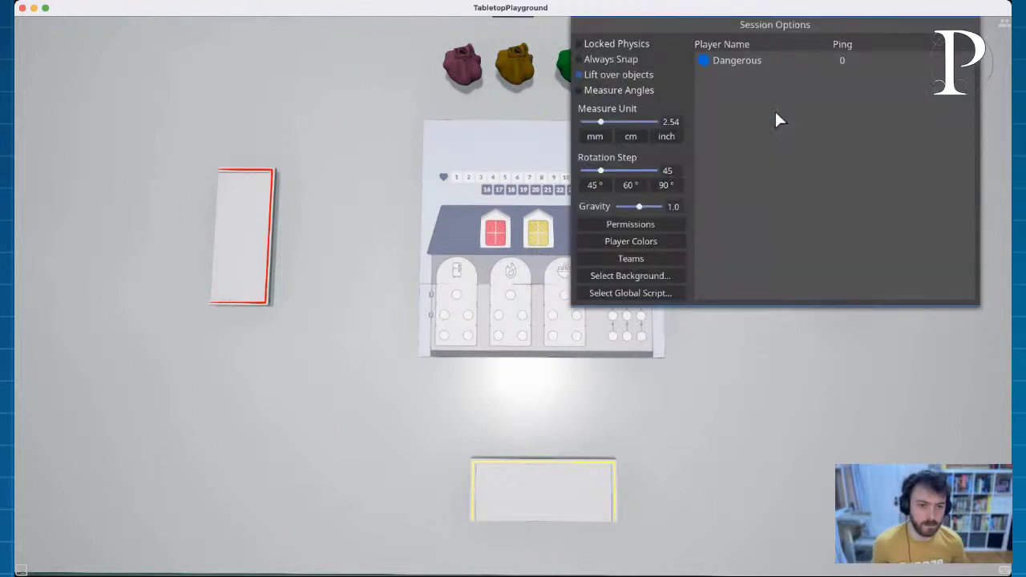
left_click(639, 241)
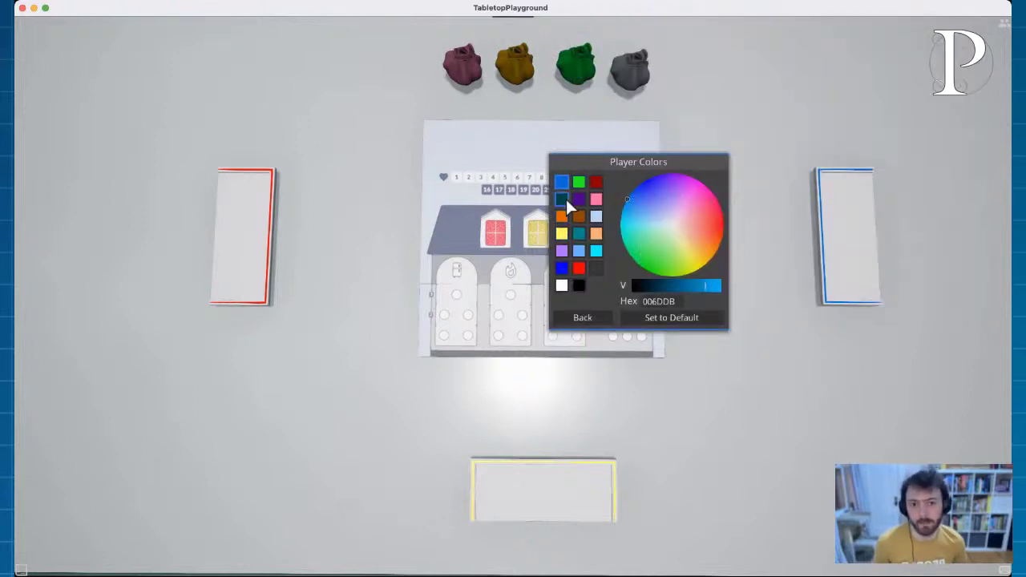
left_click(583, 319)
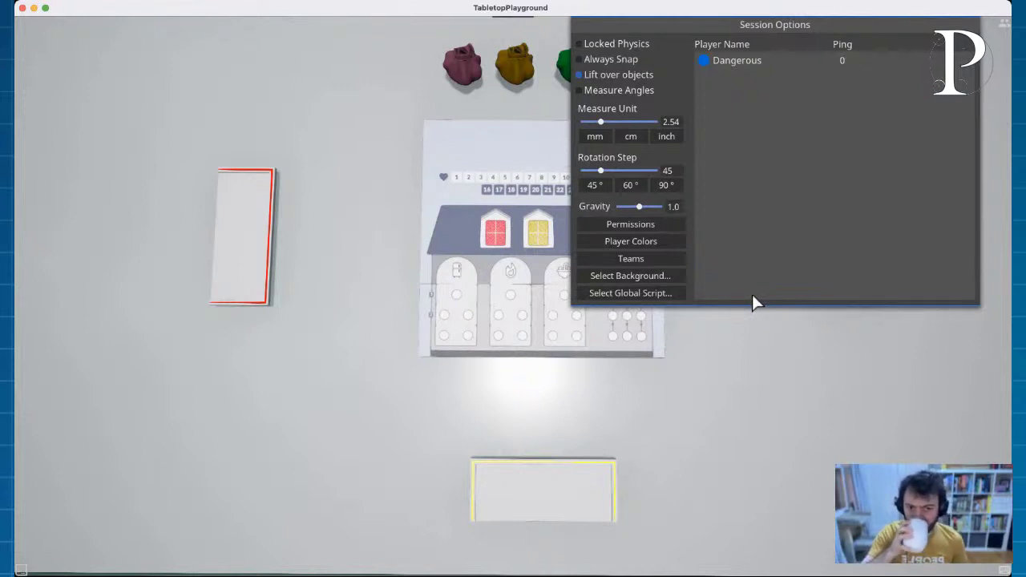
left_click(631, 241)
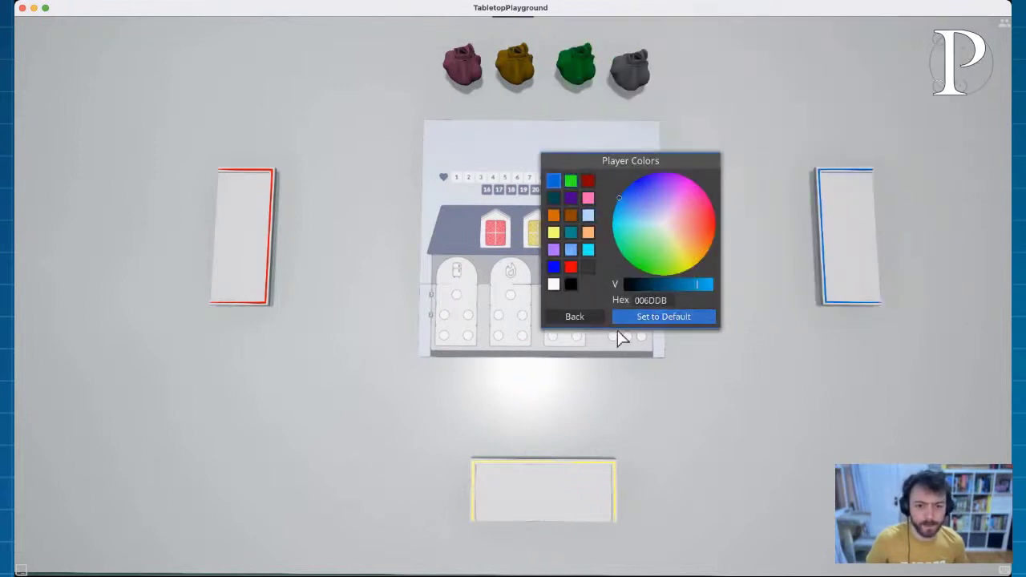
left_click(583, 318)
left_click(377, 139)
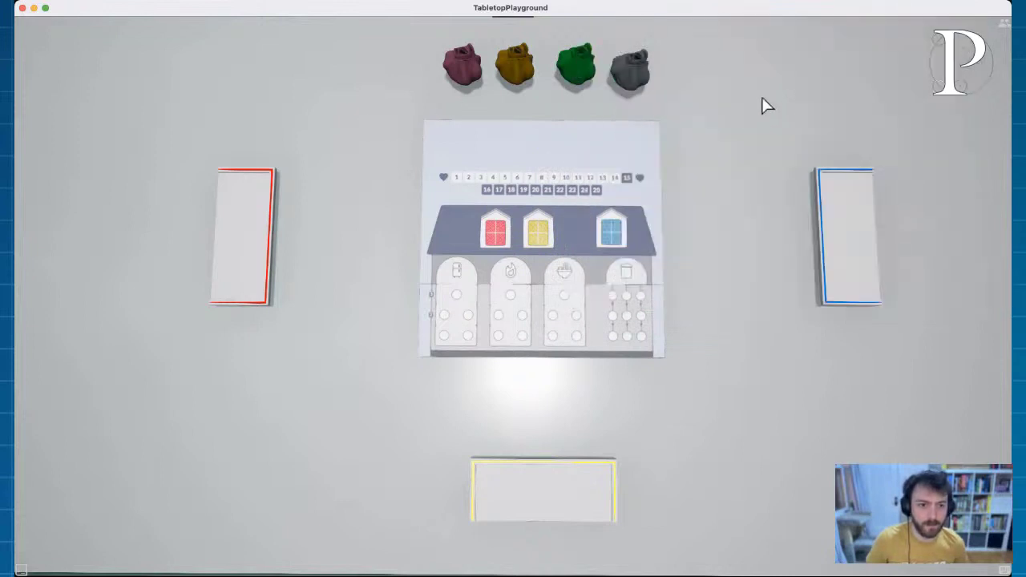
Step: Place the heart-backed deck from the Demo Game's Friends folder on the blank area above the board's number track
right_click(771, 101)
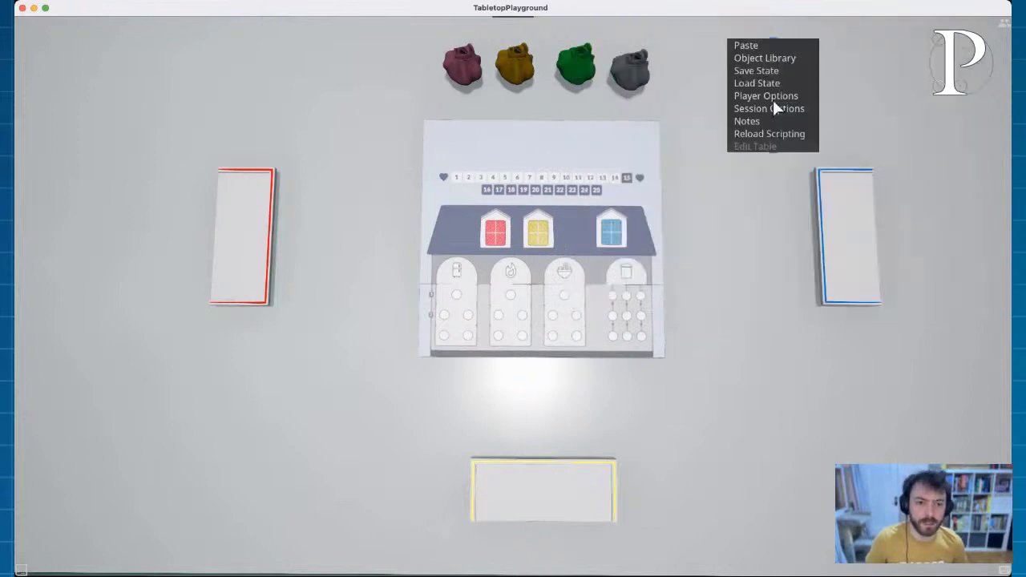
left_click(716, 56)
right_click(726, 58)
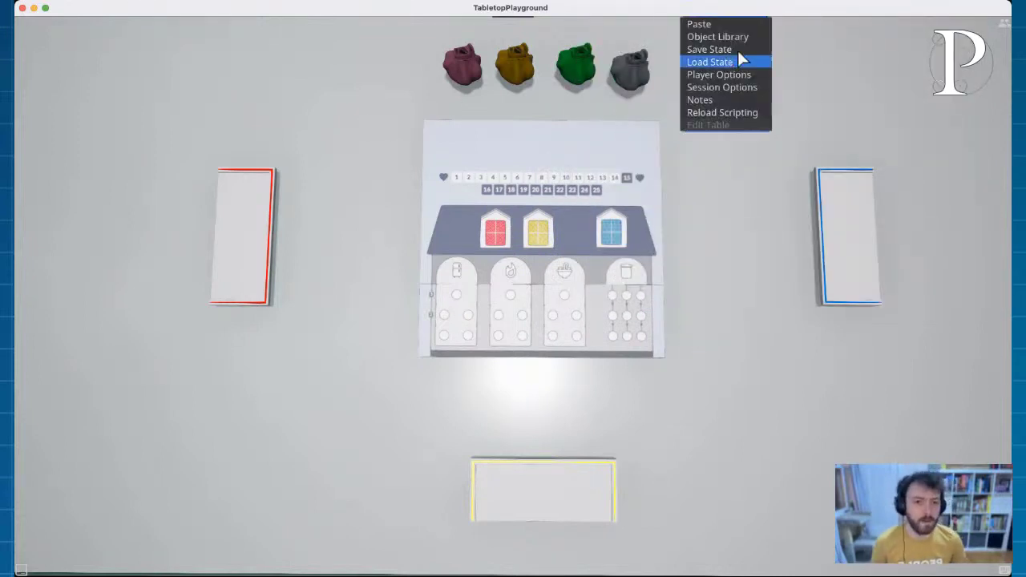
left_click(738, 36)
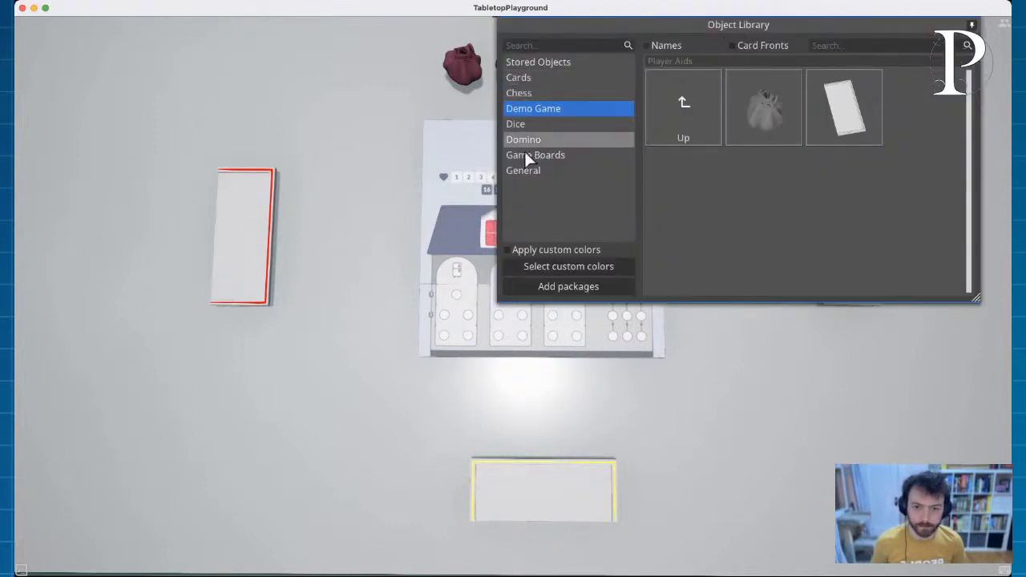
left_click(667, 85)
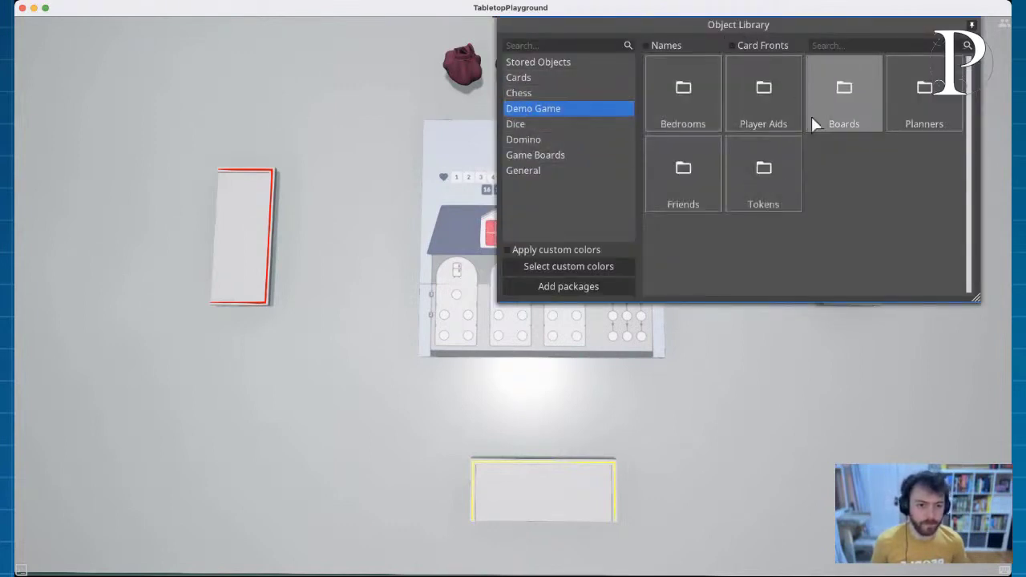
left_click(697, 170)
left_click_drag(855, 115, 696, 147)
Step: Place the badge-backed deck from the Friends folder beside the heart-backed deck on the board
right_click(689, 145)
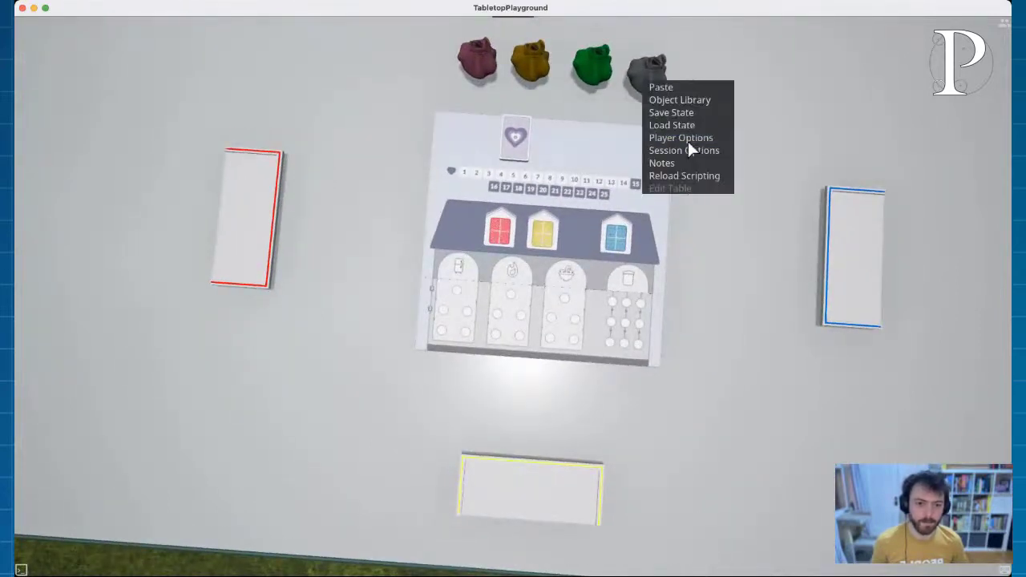
left_click(693, 99)
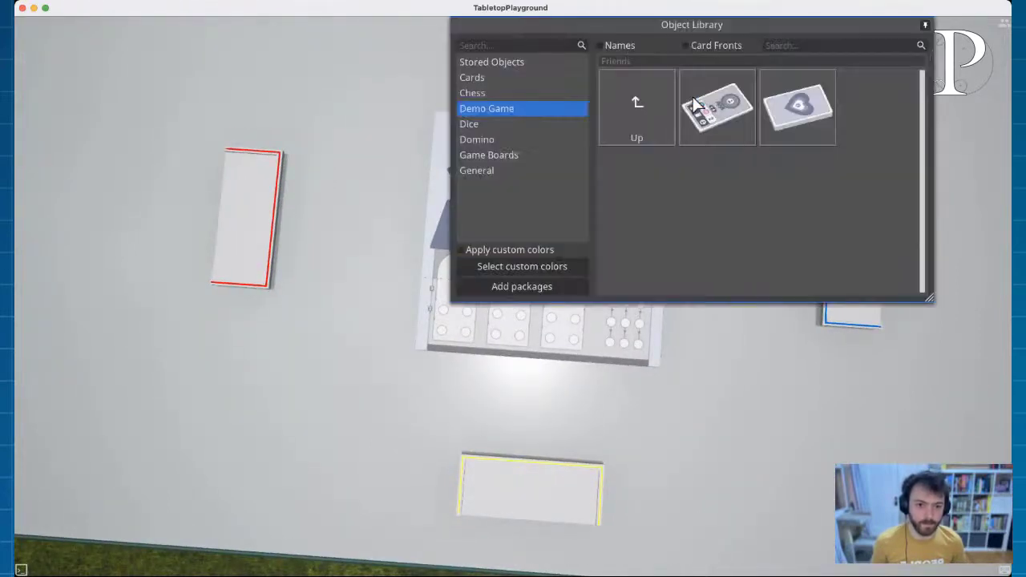
left_click_drag(717, 104, 682, 153)
scroll(683, 153, "up", 5)
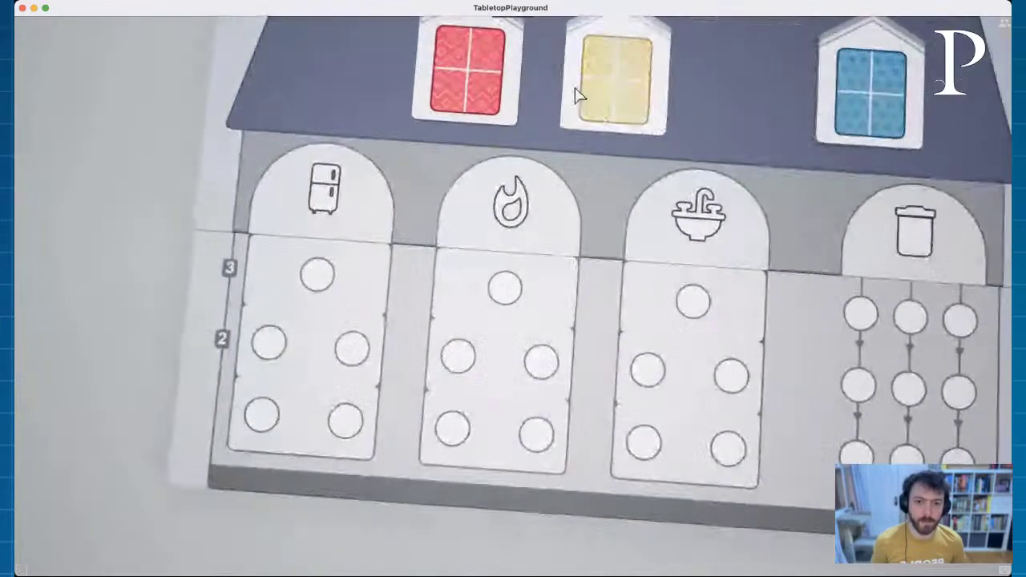
scroll(579, 94, "down", 3)
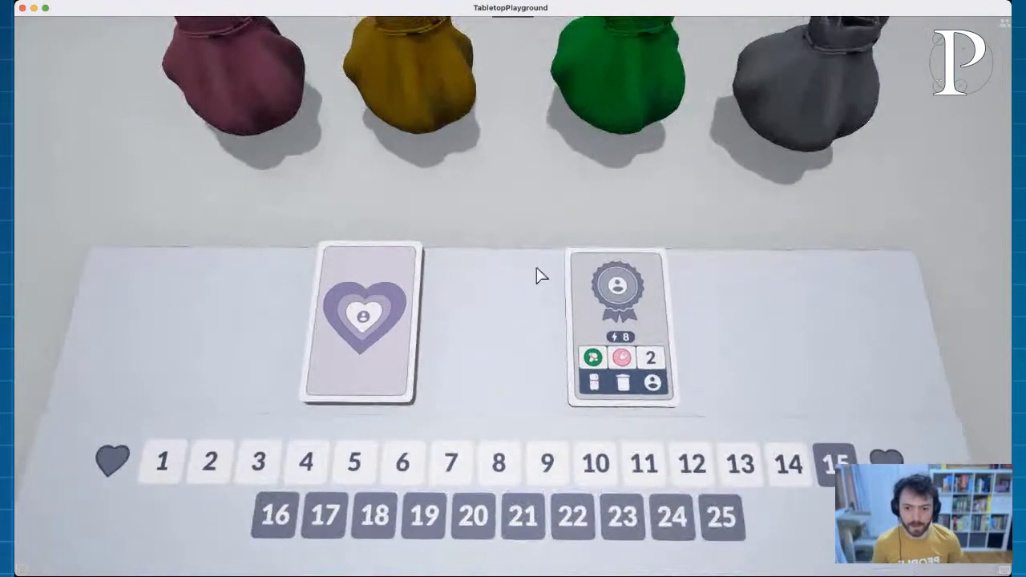
Step: Rotate the heart-backed deck a quarter turn so it lies sideways in its place above the number track
mouse_move(384, 306)
mouse_move(384, 307)
left_mouse_down()
mouse_move(414, 310)
mouse_move(392, 315)
left_mouse_up()
key("q")
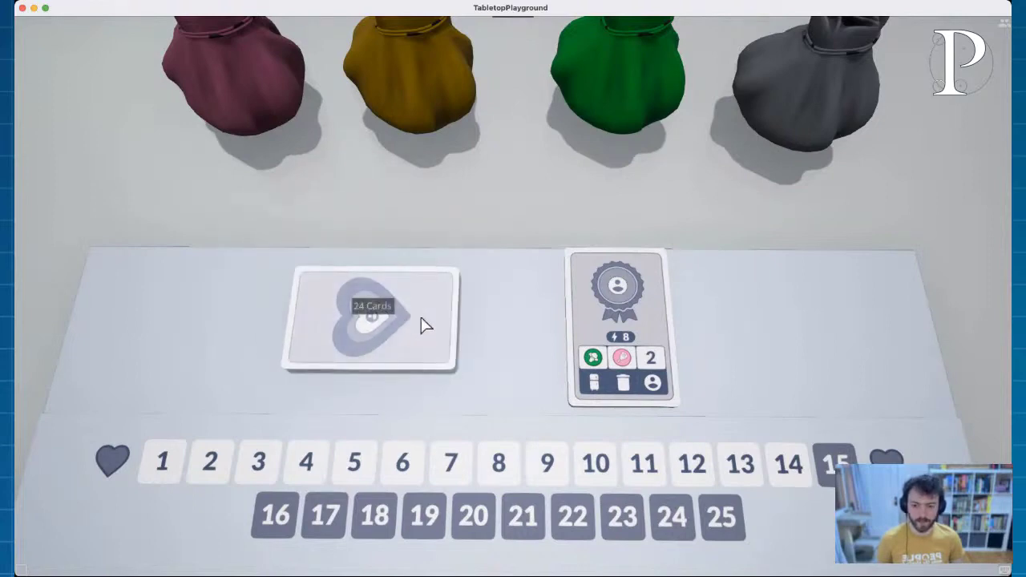
left_click_drag(424, 323, 165, 293)
left_click_drag(452, 309, 408, 316)
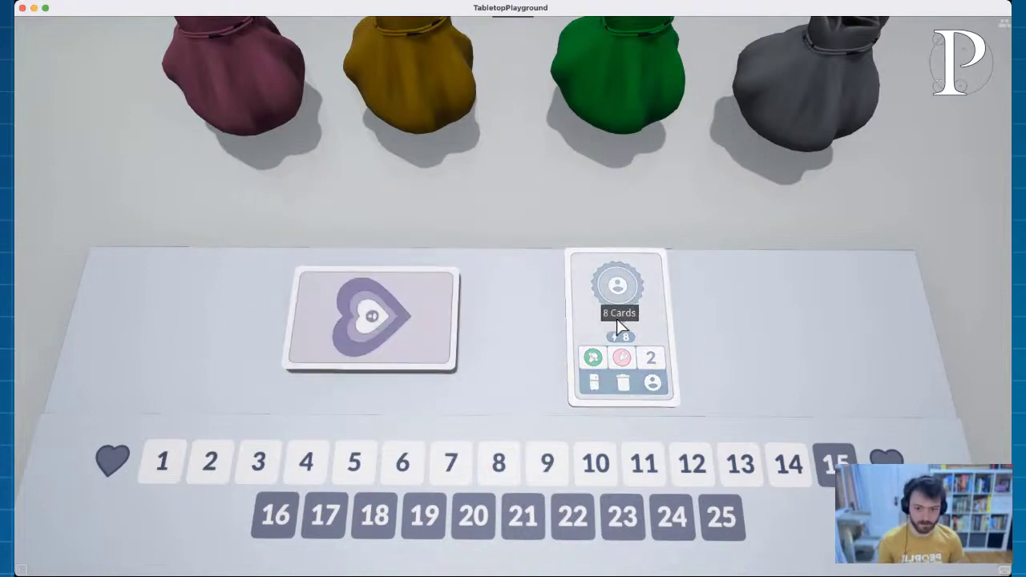
Step: Shift the badge-backed deck toward the grey bag's side and rotate it sideways to match the heart-backed deck
left_click_drag(617, 319, 678, 337)
scroll(616, 328, "down", 2)
scroll(665, 324, "up", 2)
scroll(665, 325, "down", 2)
Step: Shuffle the badge-backed deck and the heart-backed deck
key("r")
key("r")
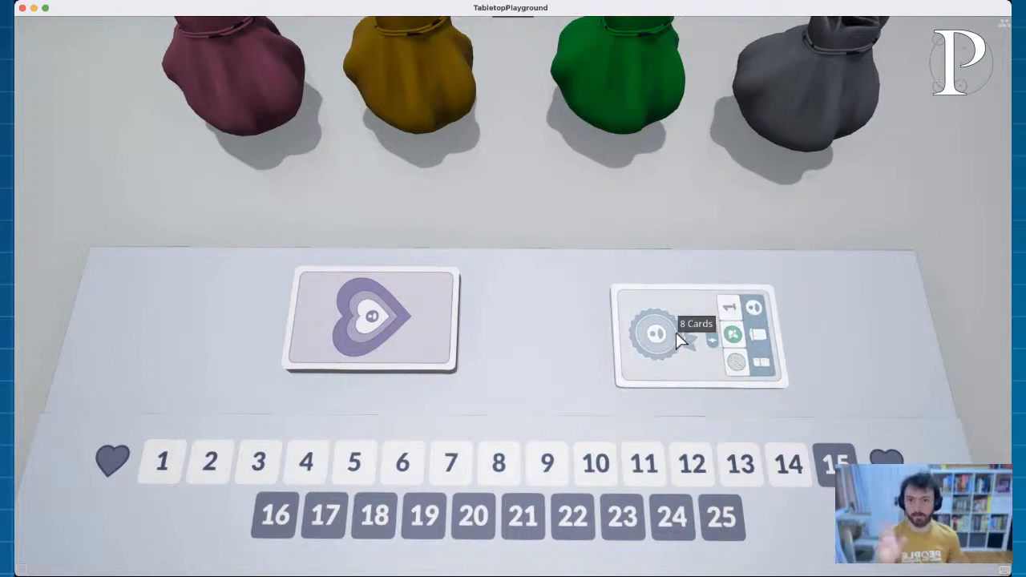
key("r")
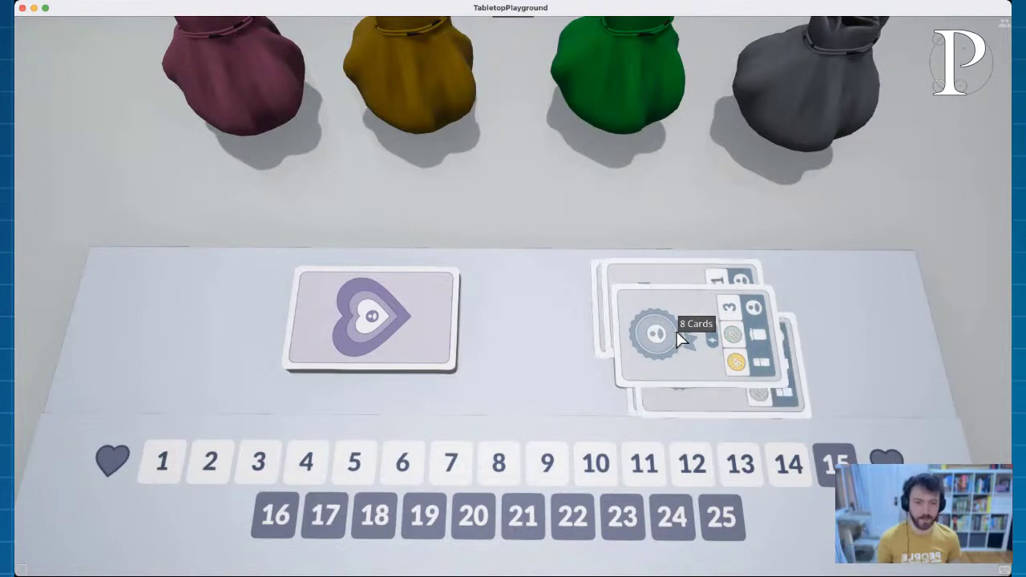
key("r")
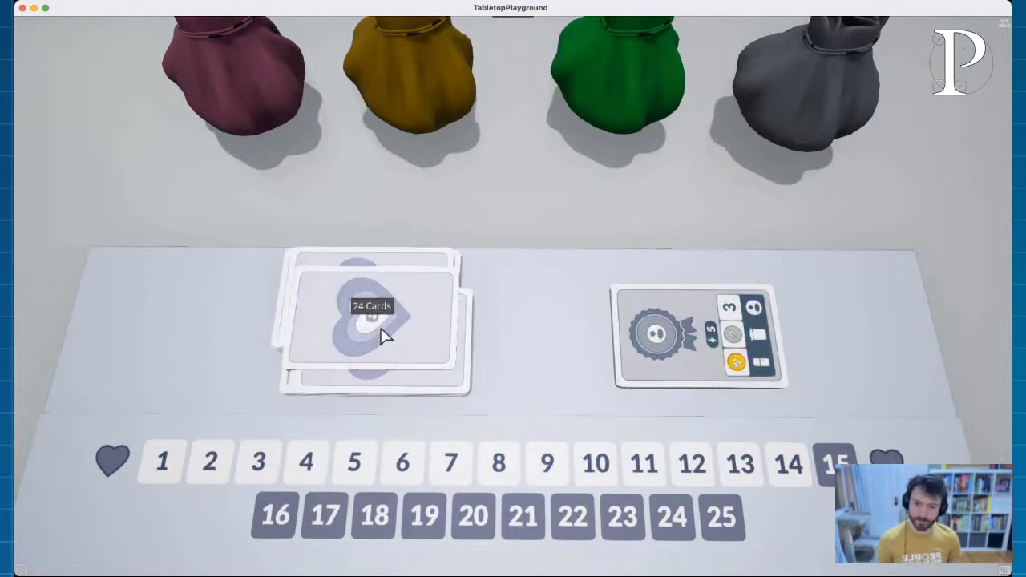
key("r")
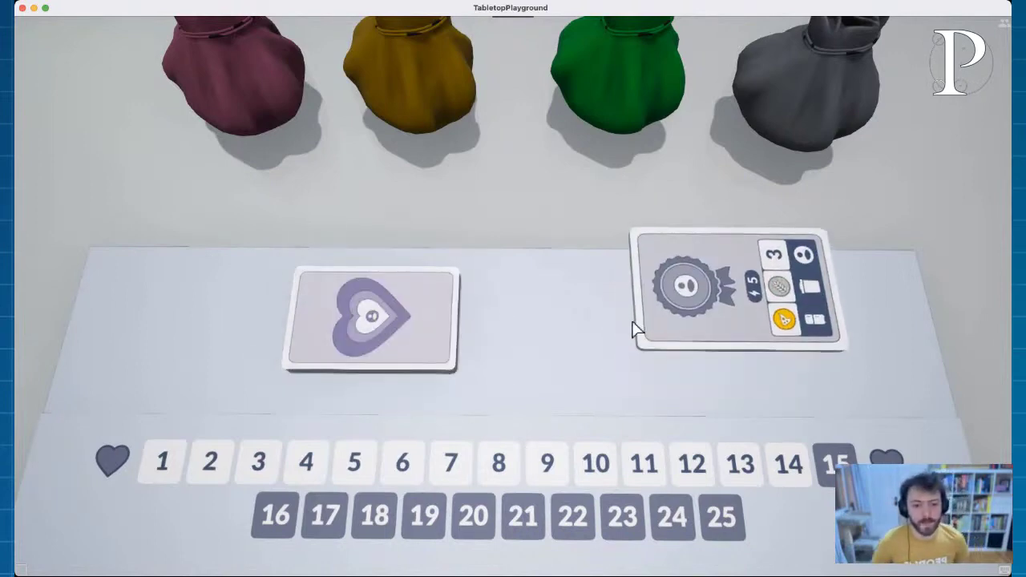
Step: Lift the top card off the badge-backed deck, flip it to view its portrait side, and return it badge side up
right_click_drag(807, 332, 580, 390)
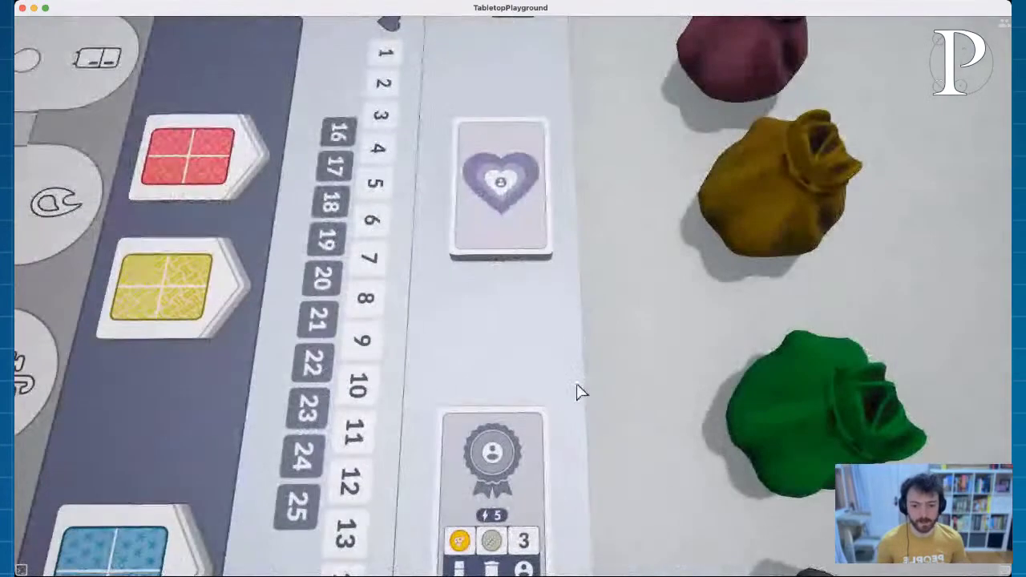
key("s")
left_click_drag(504, 263, 528, 409)
key("f")
key("f")
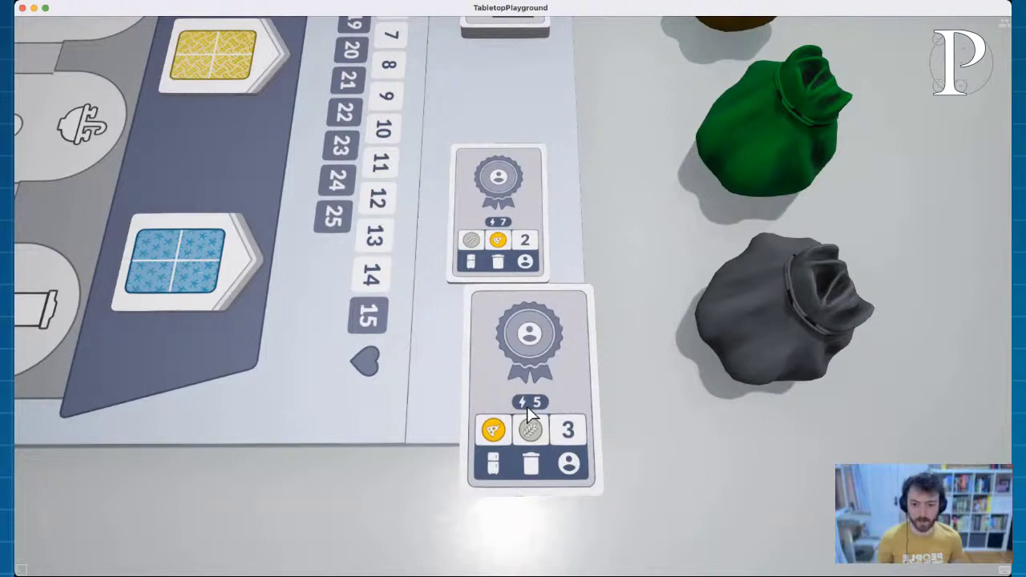
key("f")
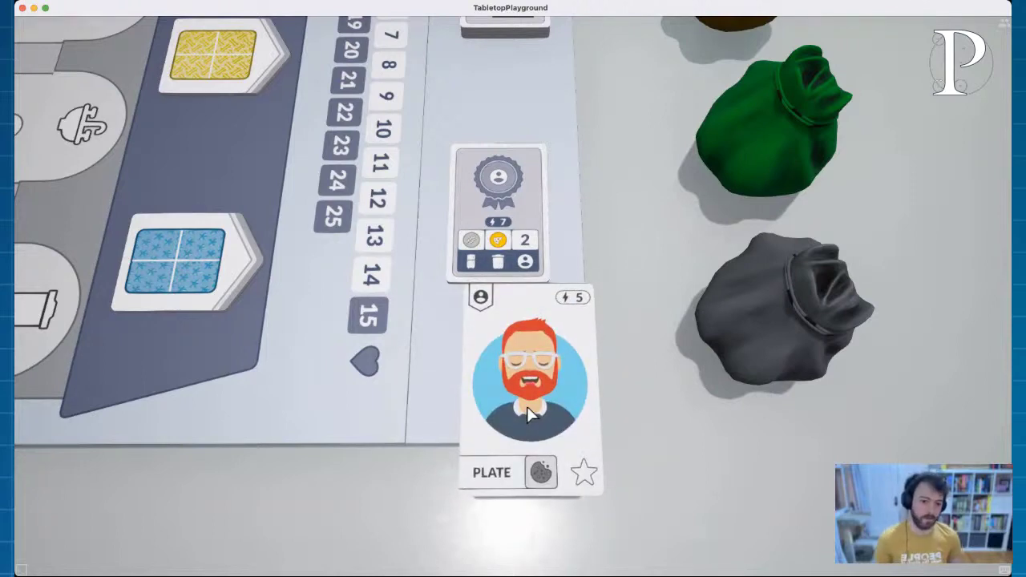
key("f")
key("f")
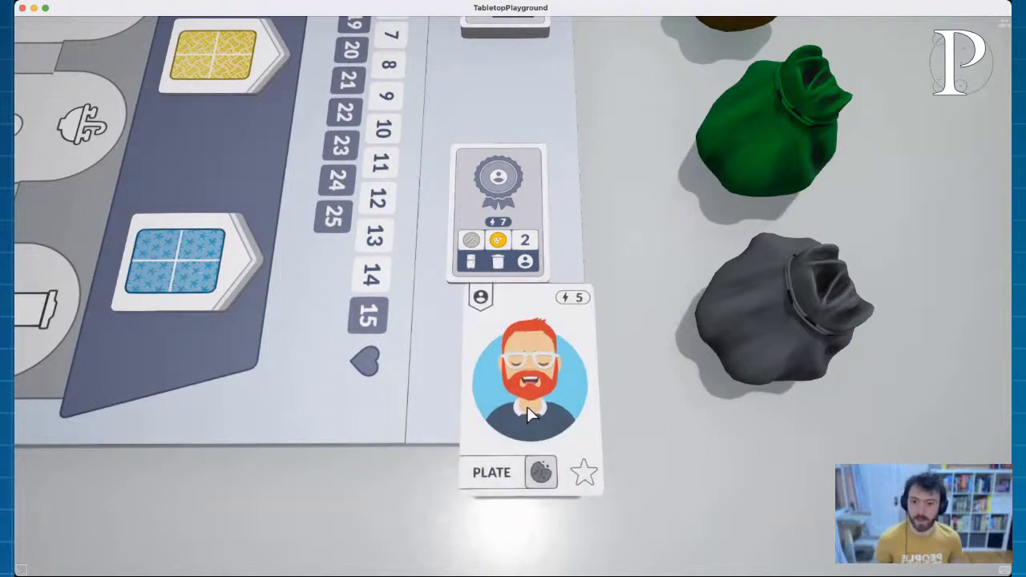
key("f")
left_click_drag(526, 406, 498, 246)
Step: Deal one badge-backed card and two heart-backed cards into the blue card holder, and view them up close
scroll(498, 246, "down", 10)
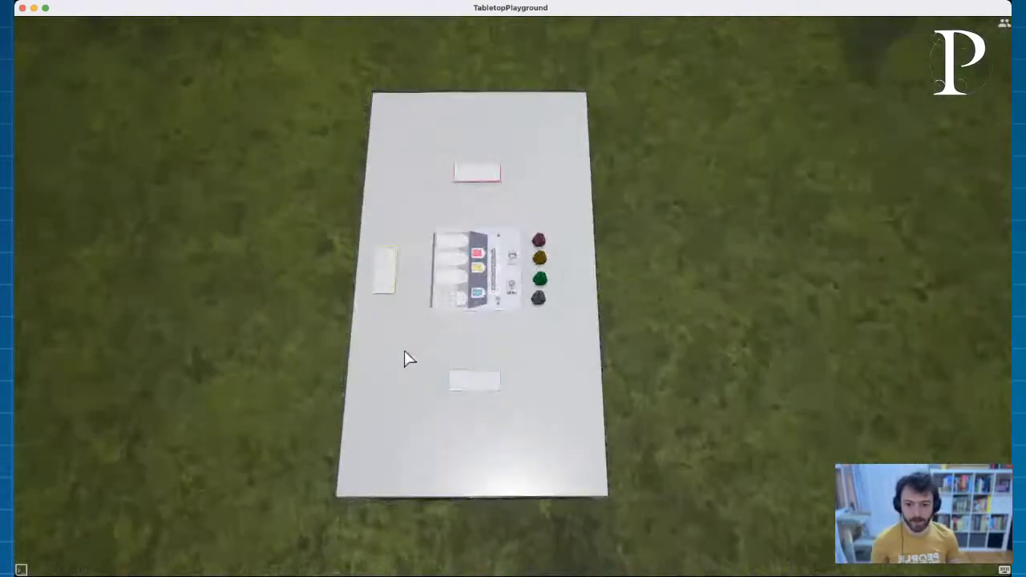
scroll(435, 344, "up", 3)
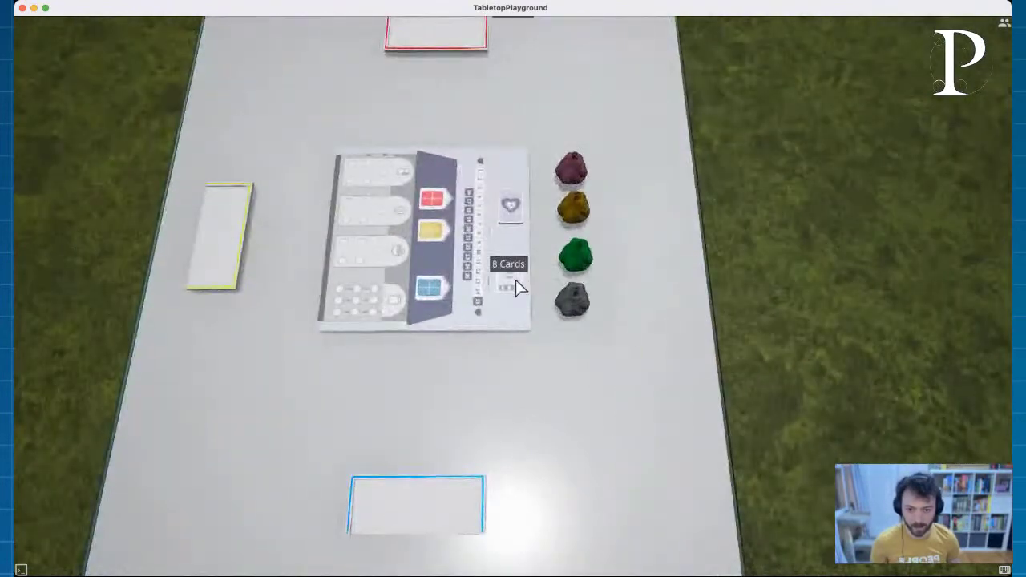
left_click_drag(513, 277, 456, 527)
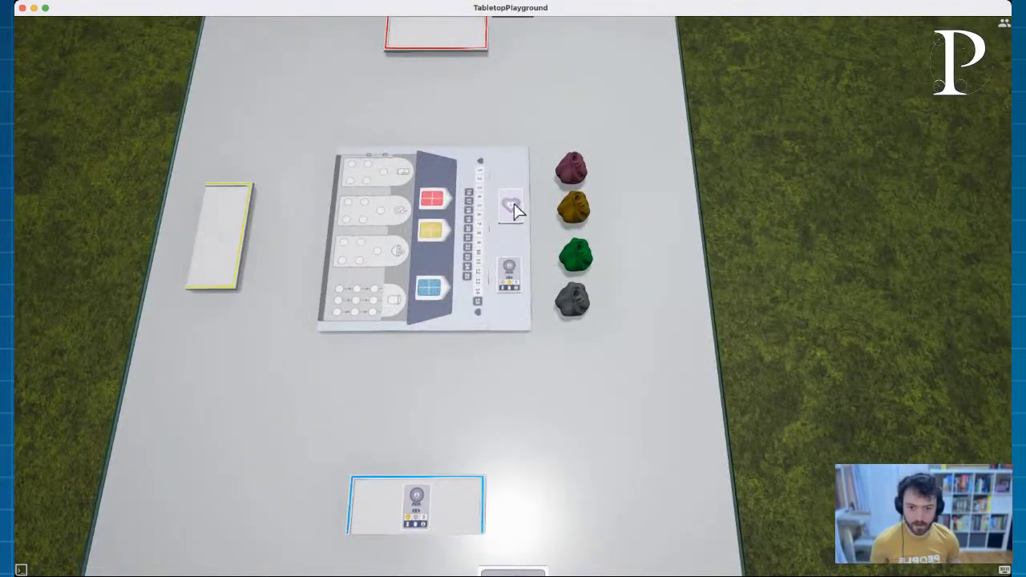
left_click_drag(513, 206, 450, 507)
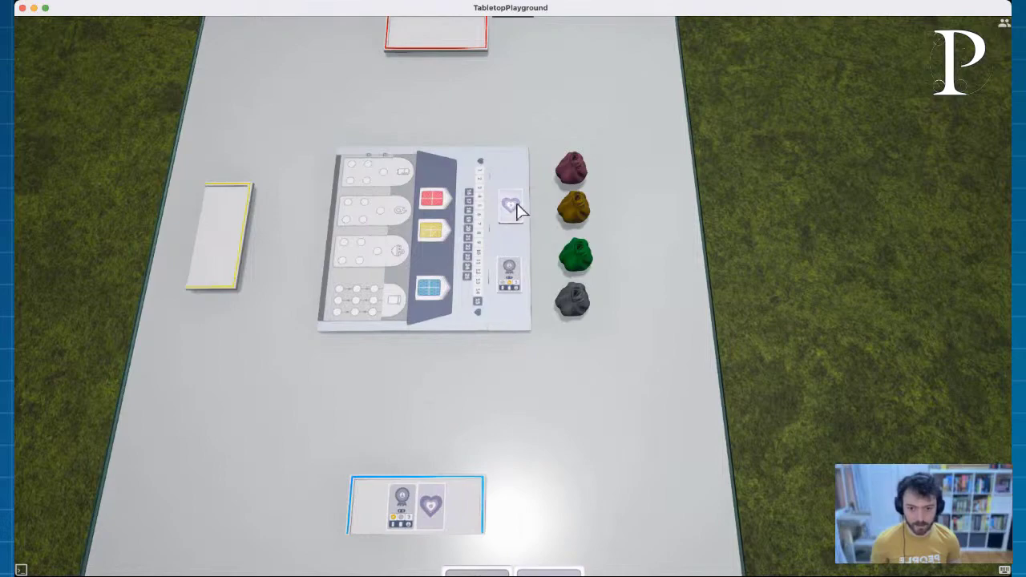
left_click_drag(513, 206, 459, 508)
scroll(498, 425, "up", 5)
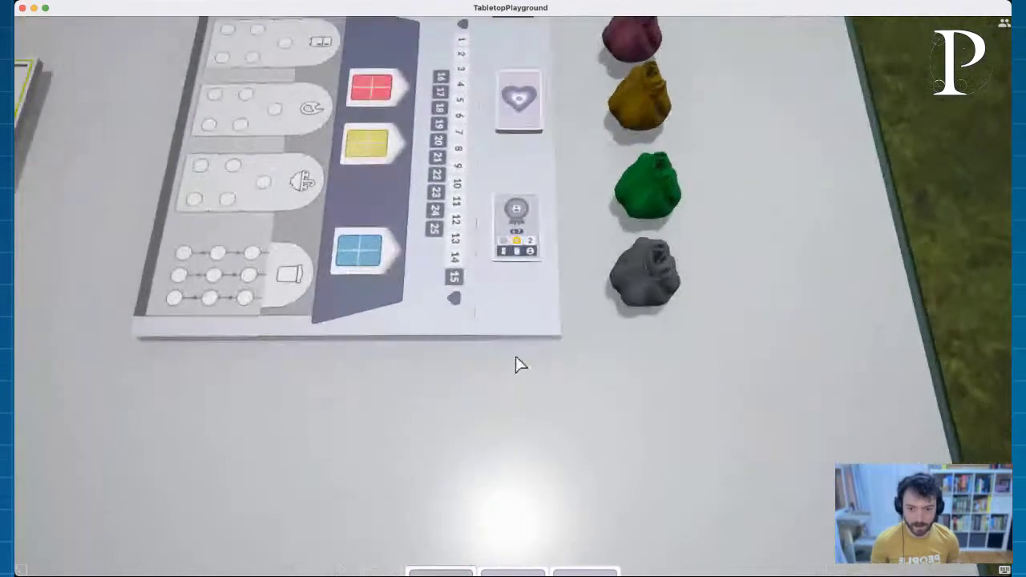
middle_click_drag(517, 365, 543, 268)
scroll(504, 188, "up", 4)
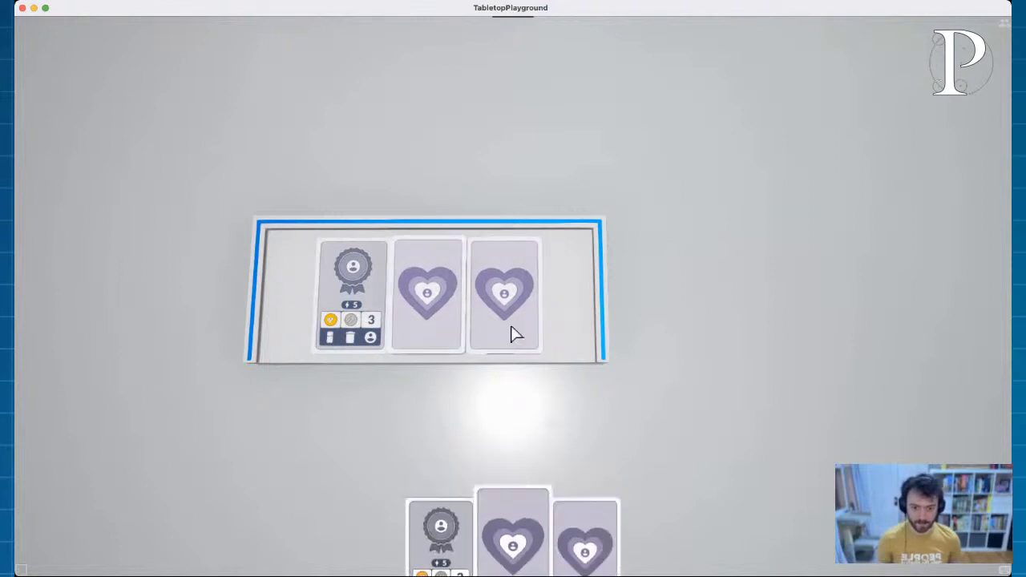
Step: Flip all three cards in the blue holder so their portrait sides face up
left_click_drag(563, 211, 309, 365)
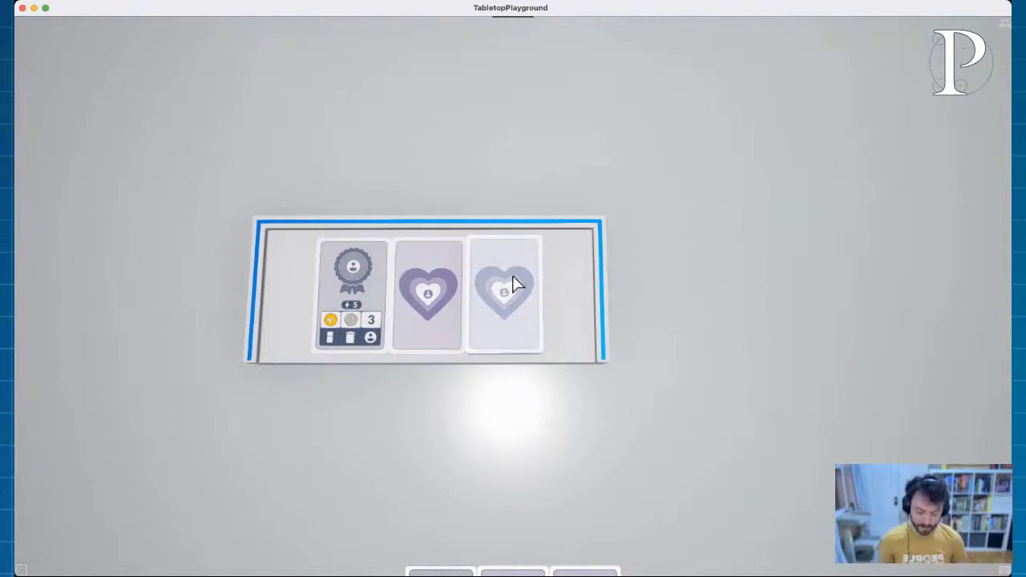
key("f")
key("f")
key("f")
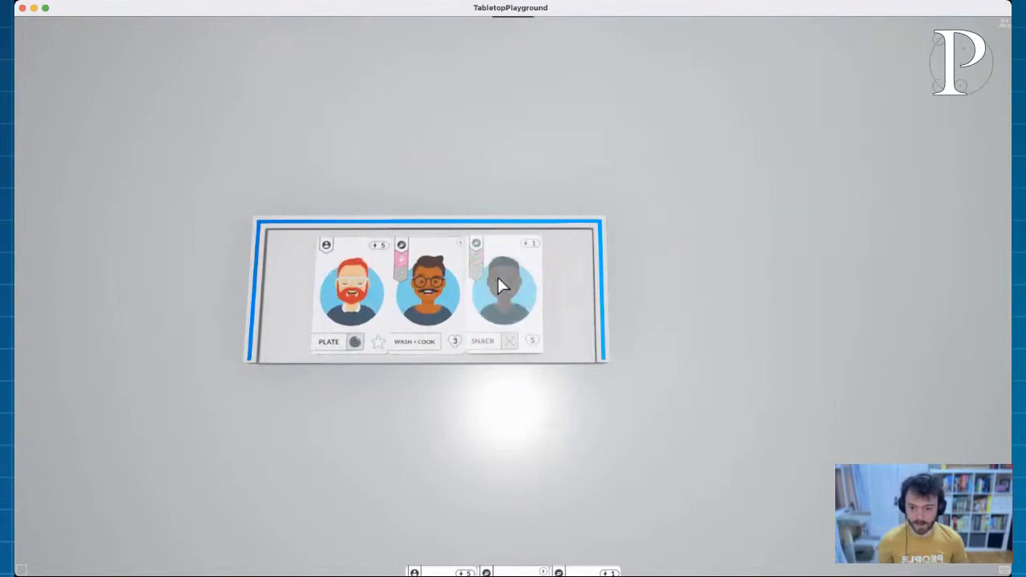
mouse_move(514, 566)
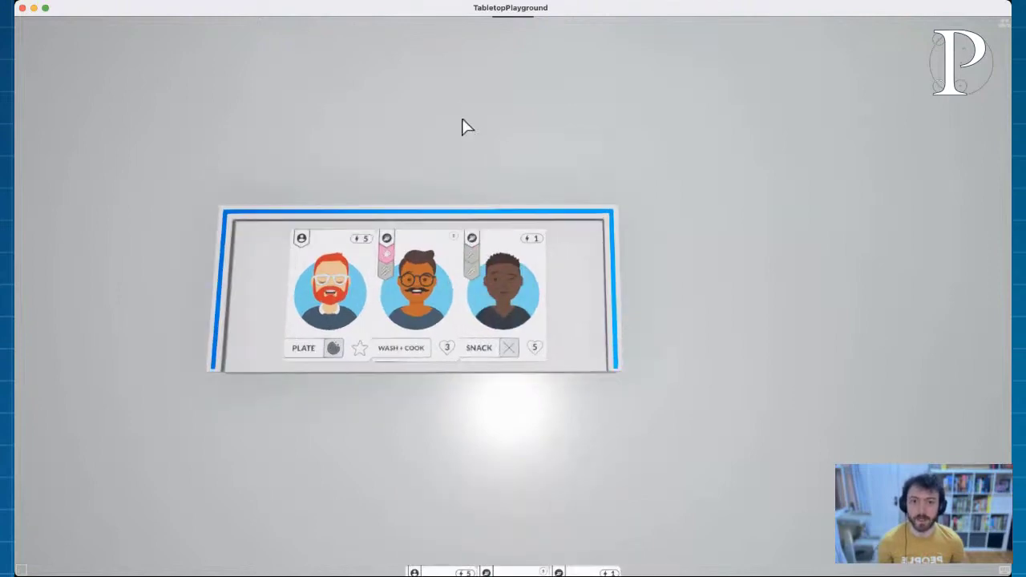
Step: Switch the player slot from blue to another colour in the player options
scroll(447, 119, "down", 5)
right_click_drag(385, 149, 623, 149)
scroll(449, 362, "up", 2)
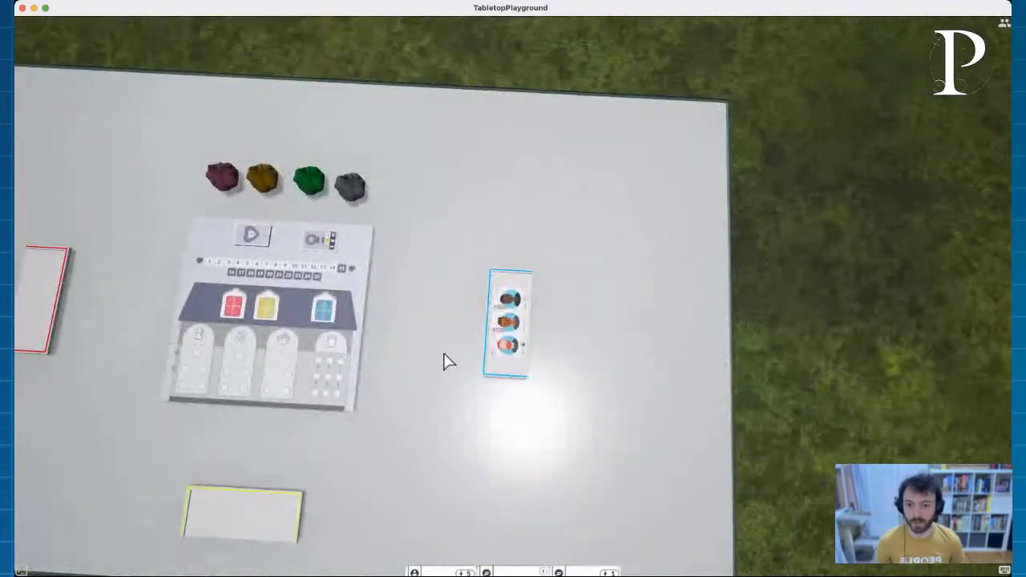
scroll(449, 363, "down", 2)
right_click(518, 303)
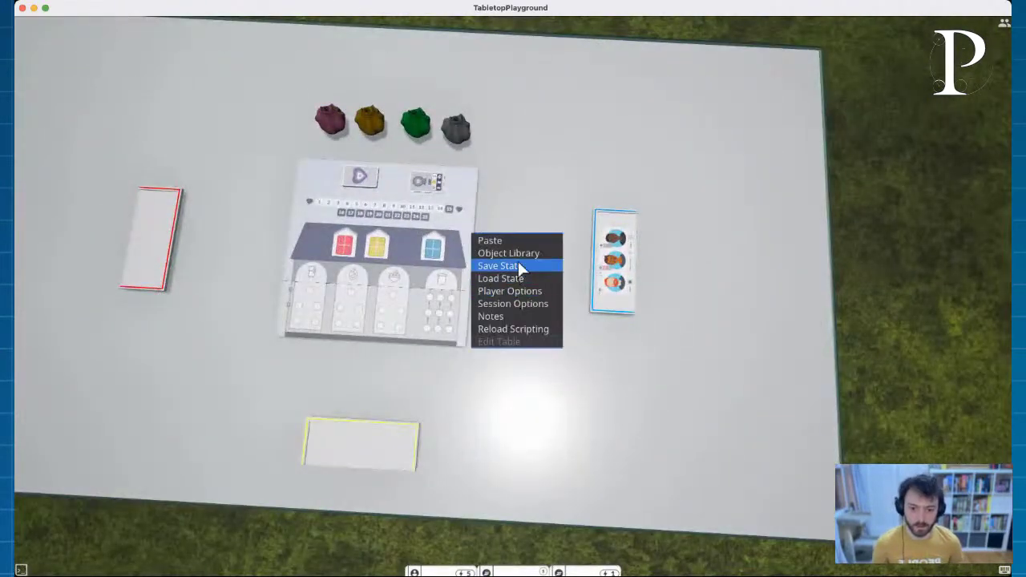
left_click(516, 302)
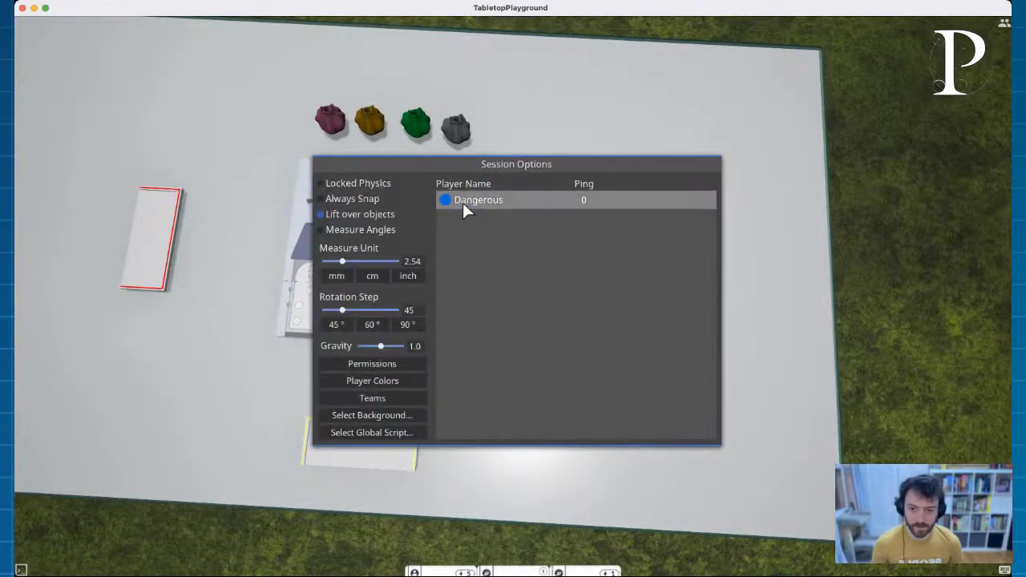
left_click(275, 181)
right_click(514, 277)
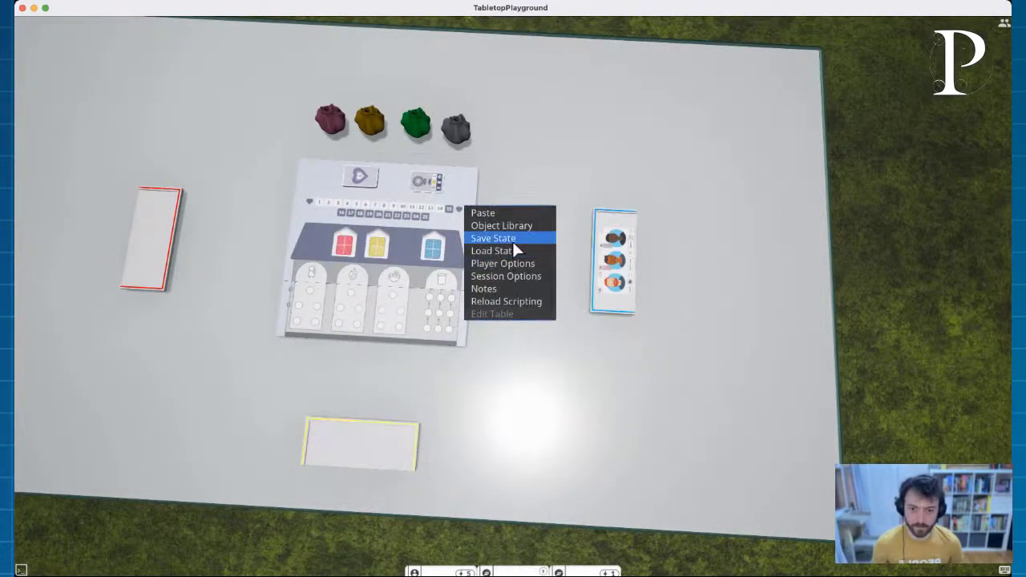
left_click(514, 261)
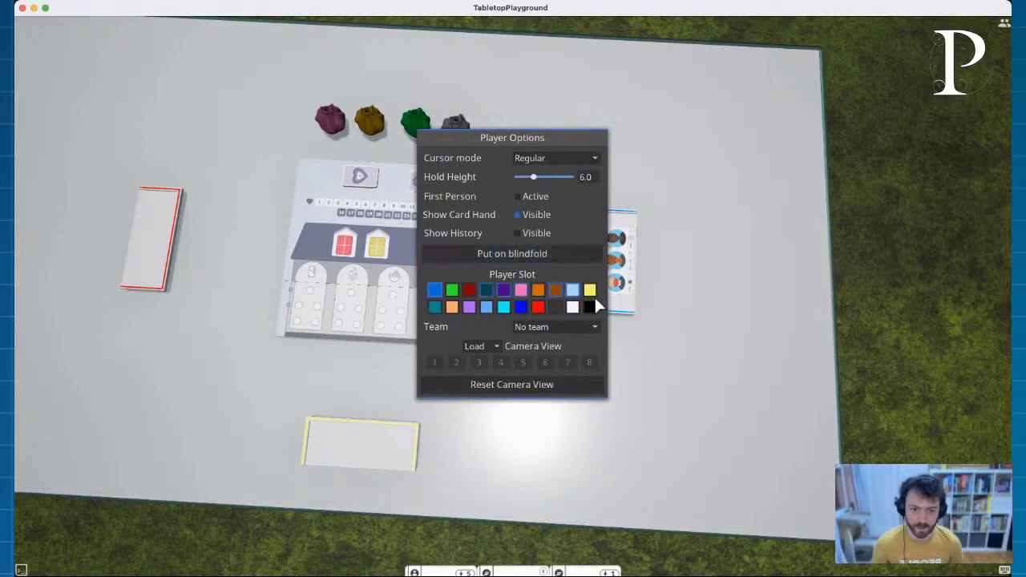
left_click(734, 360)
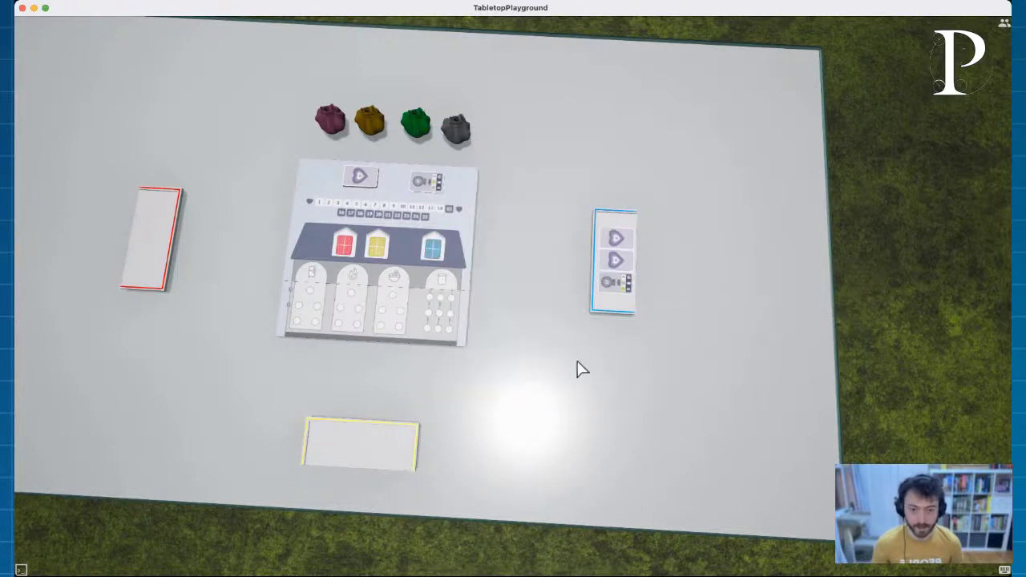
Step: Try to take the two heart-backed cards out of the blue holder while playing as another colour
scroll(582, 370, "up", 5)
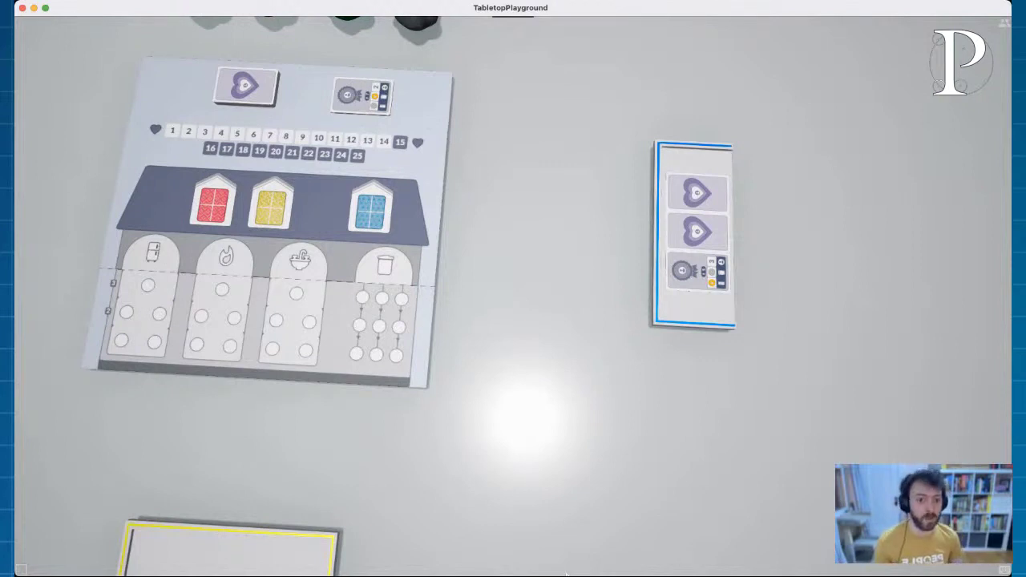
right_click_drag(625, 151, 752, 153)
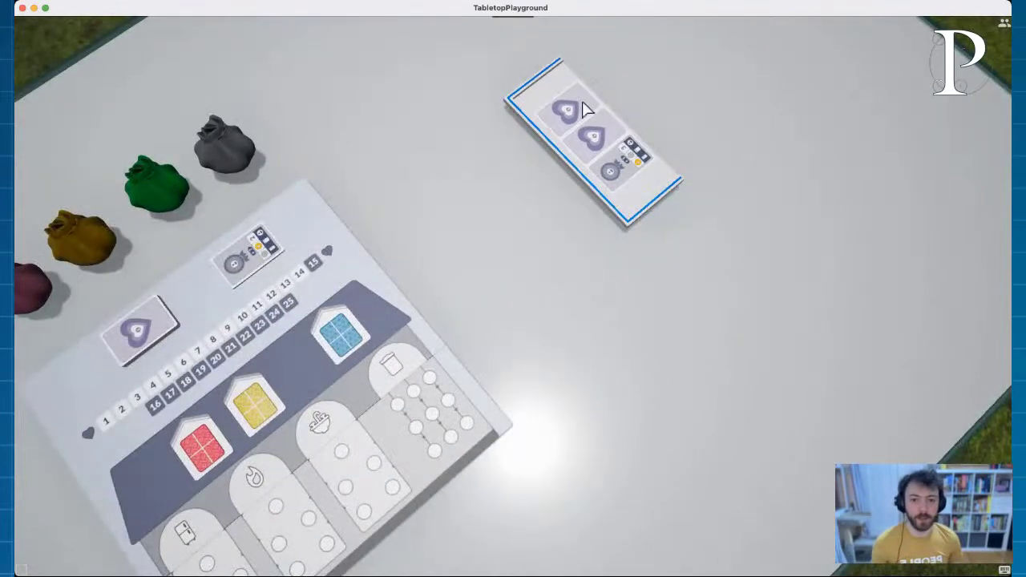
mouse_move(585, 110)
left_mouse_down()
mouse_move(598, 140)
mouse_move(565, 109)
left_mouse_up()
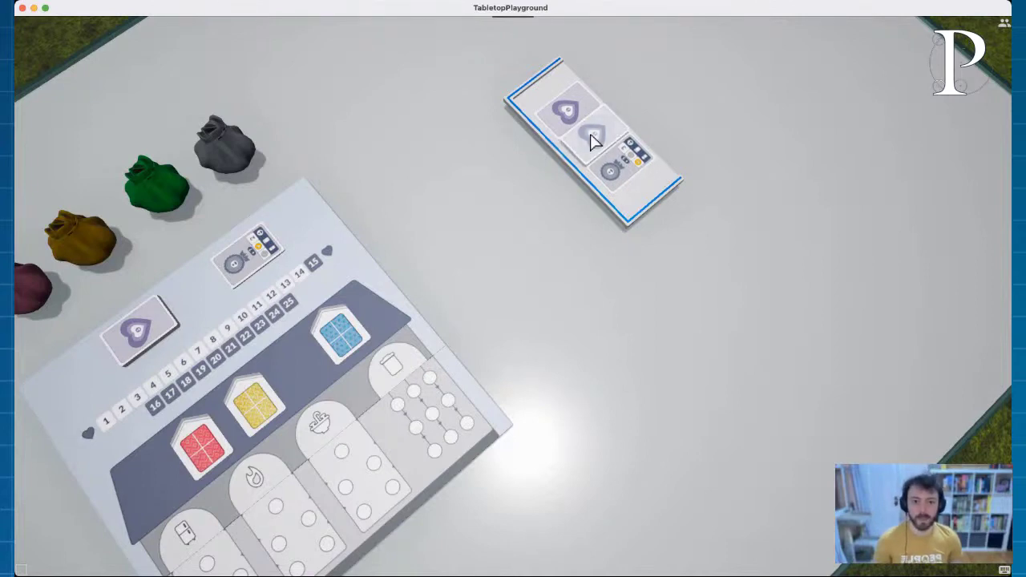
left_click_drag(591, 143, 557, 109)
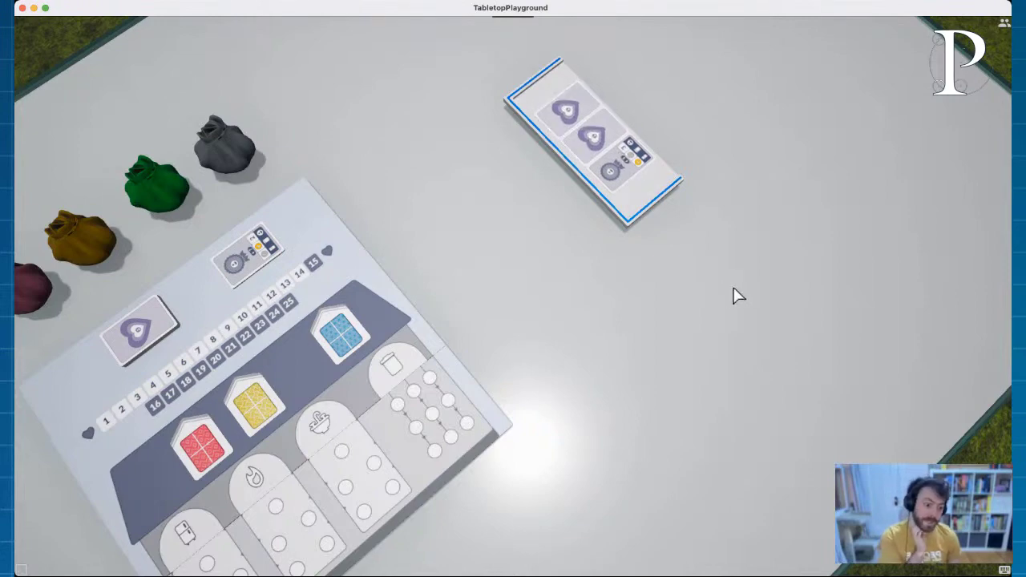
right_click_drag(772, 305, 637, 238)
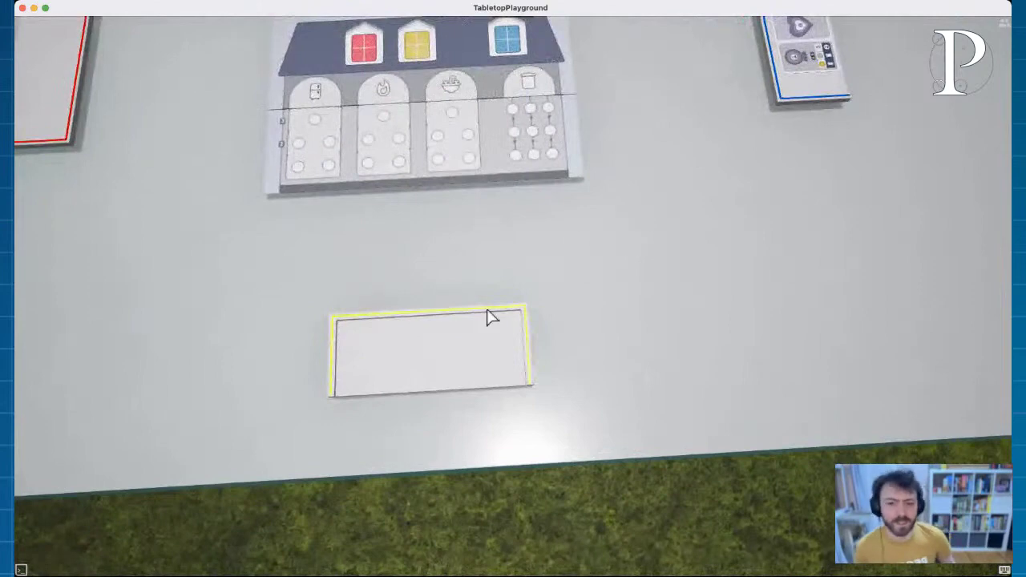
scroll(583, 261, "down", 3)
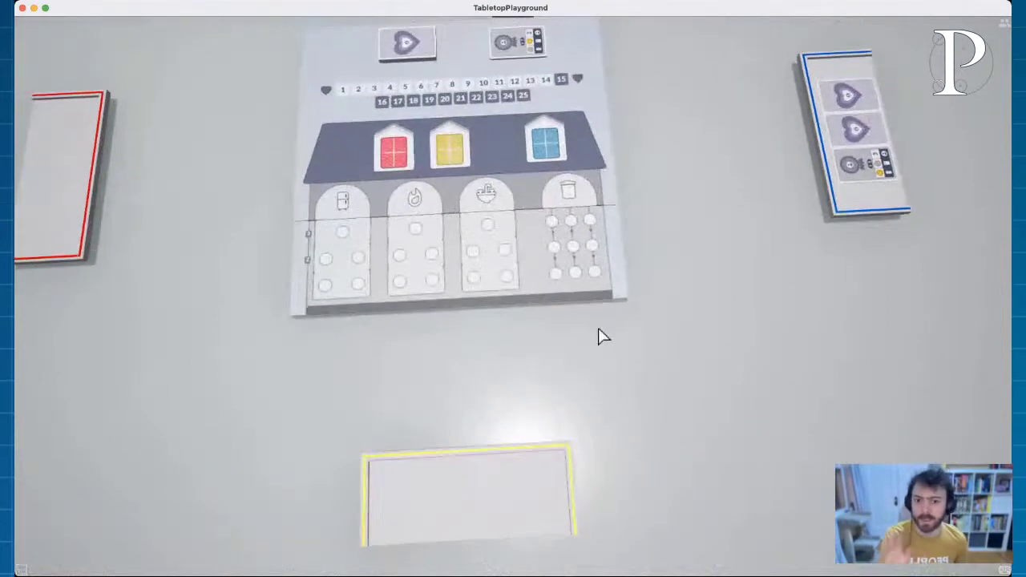
right_click_drag(606, 324, 616, 329)
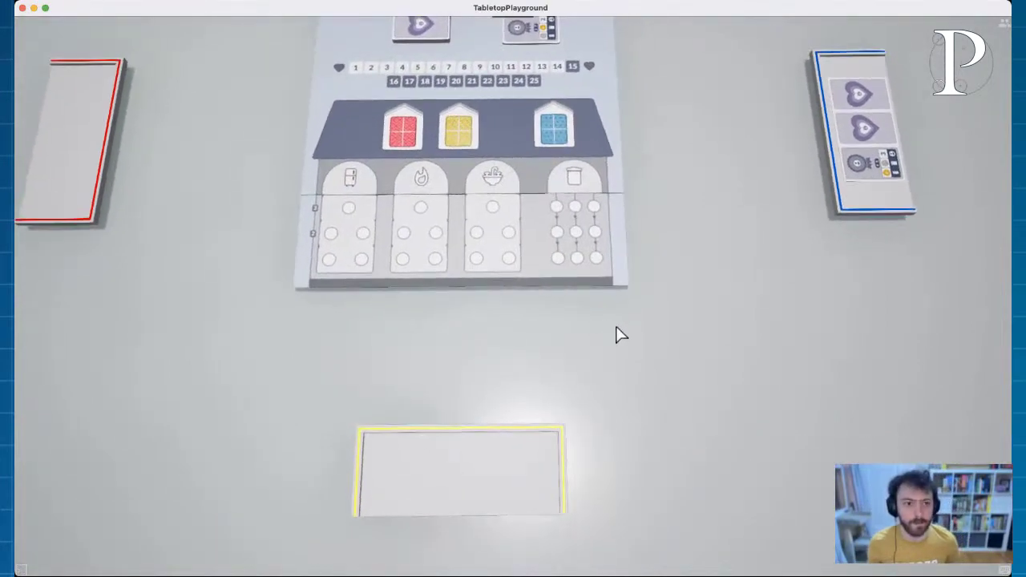
Step: Place pink meat tokens from the Demo Game Tokens library between the burgundy bag and the board, duplicated into a stack
right_click(770, 317)
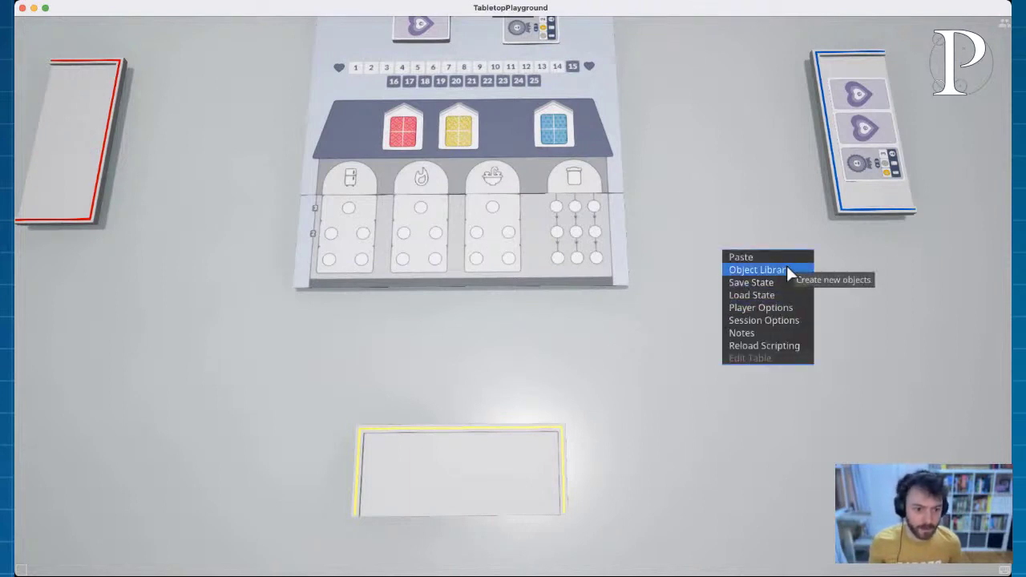
left_click(787, 270)
left_click(719, 196)
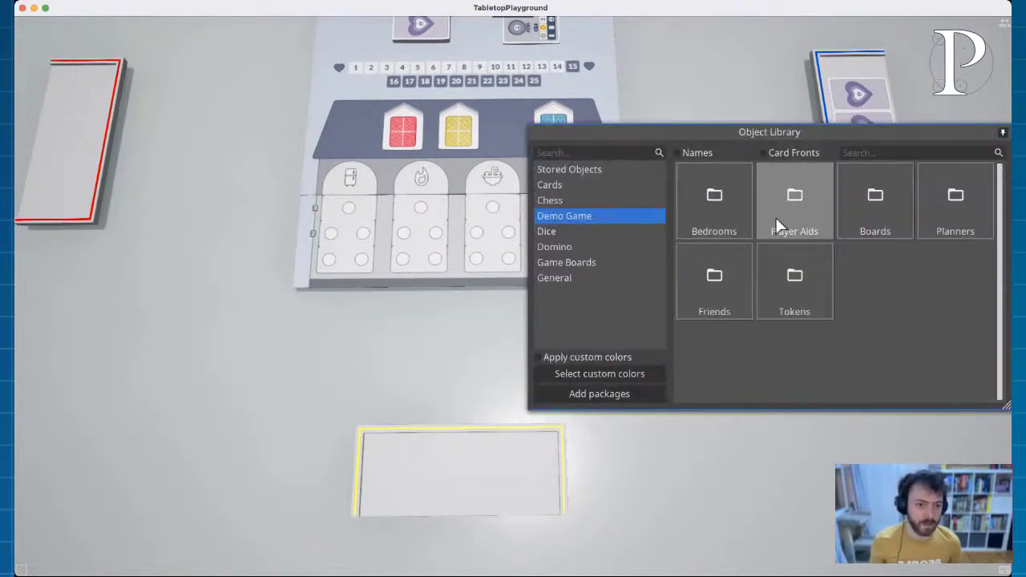
left_click(811, 281)
key("w")
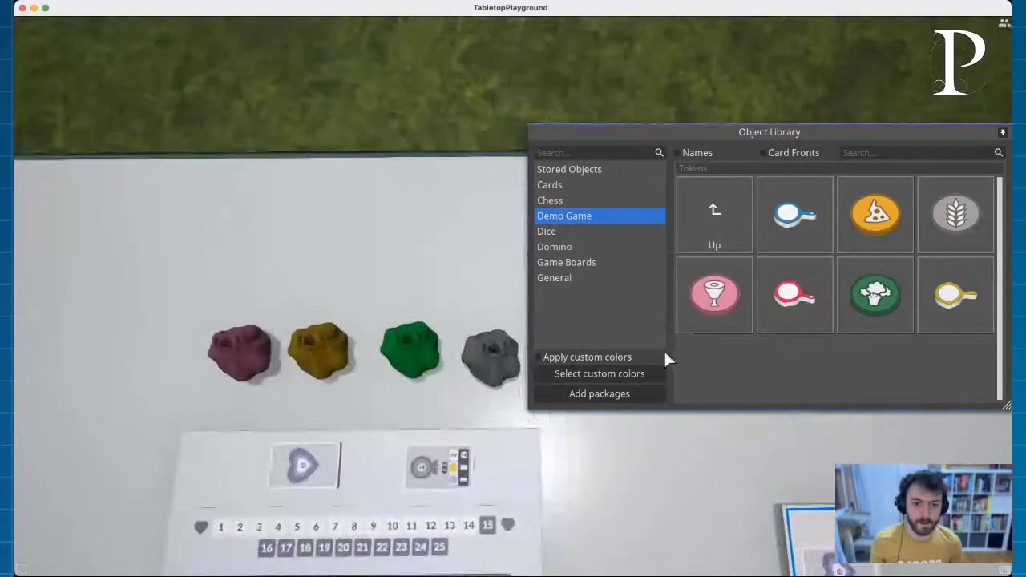
left_click_drag(714, 294, 370, 394)
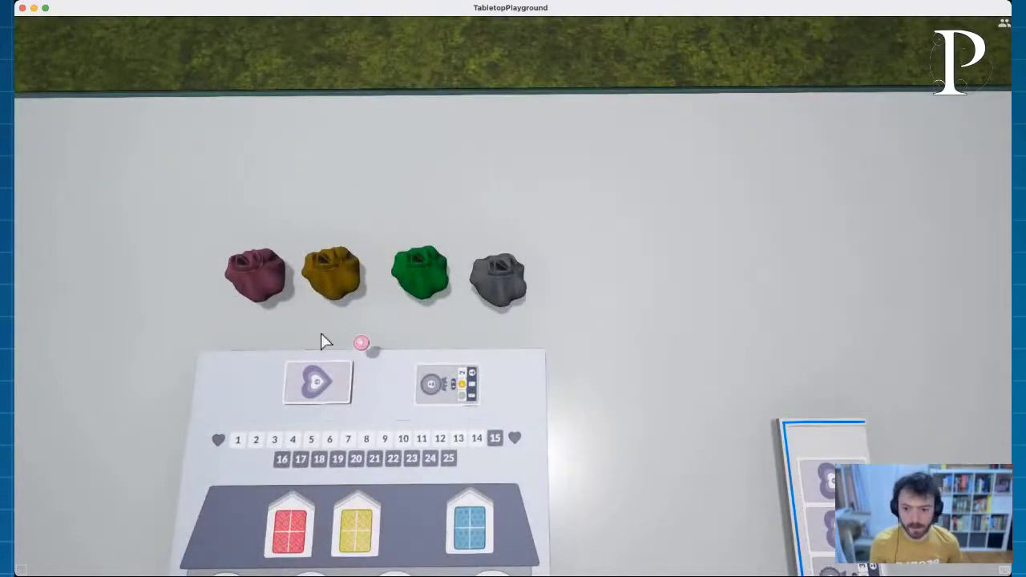
left_click_drag(321, 341, 591, 327)
key("ctrl+v")
key("ctrl+v")
Step: Place orange pizza, green broccoli and grey wheat token stacks from the object library by the yellow, green and grey bags
key("l")
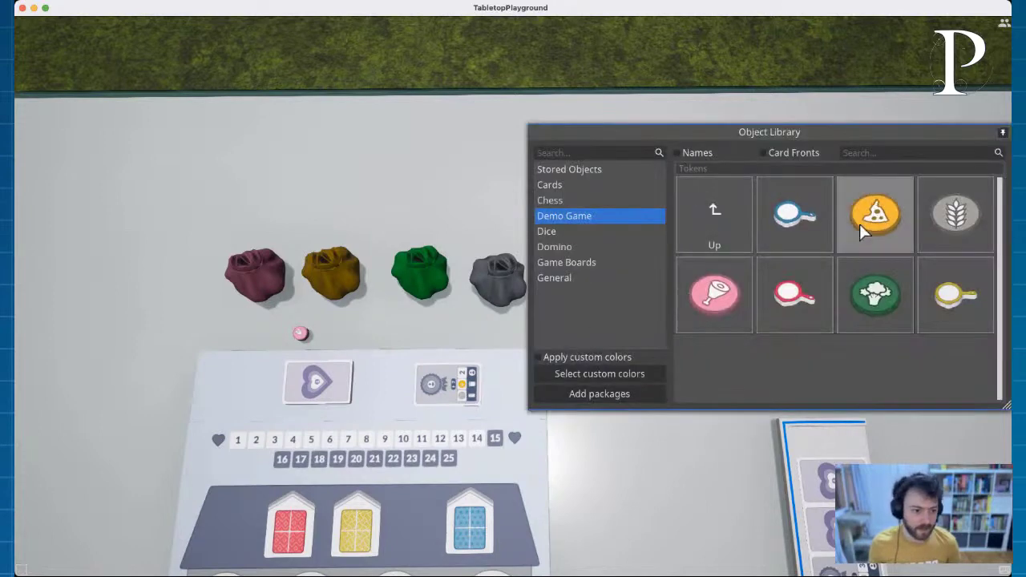
left_click_drag(860, 224, 382, 331)
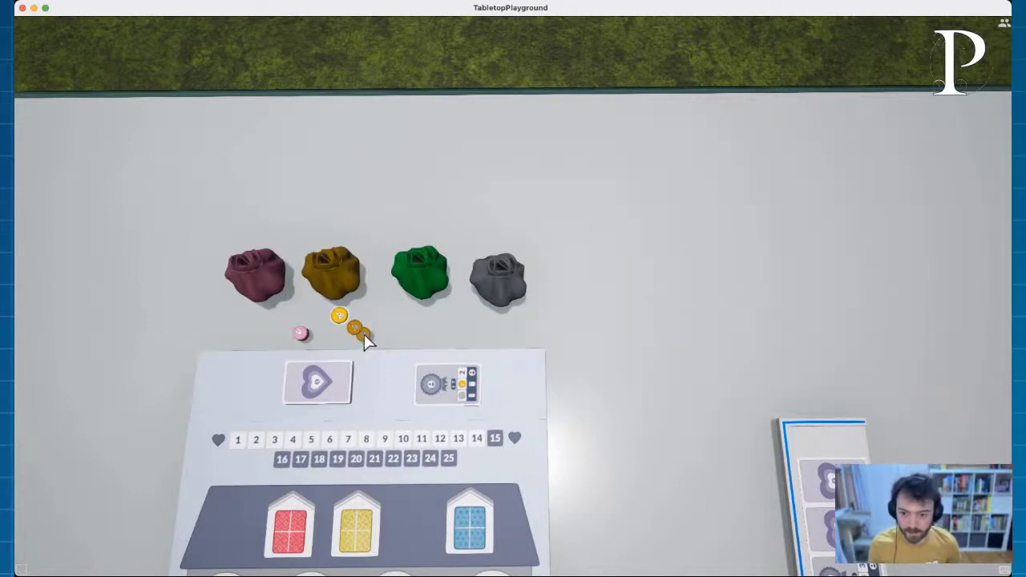
key("l")
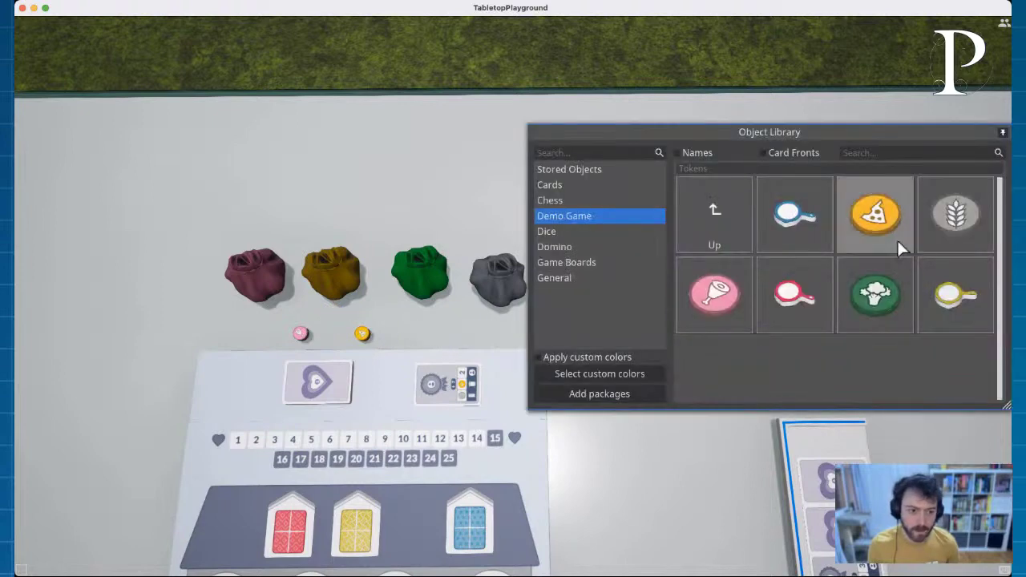
left_click_drag(877, 294, 596, 348)
key("l")
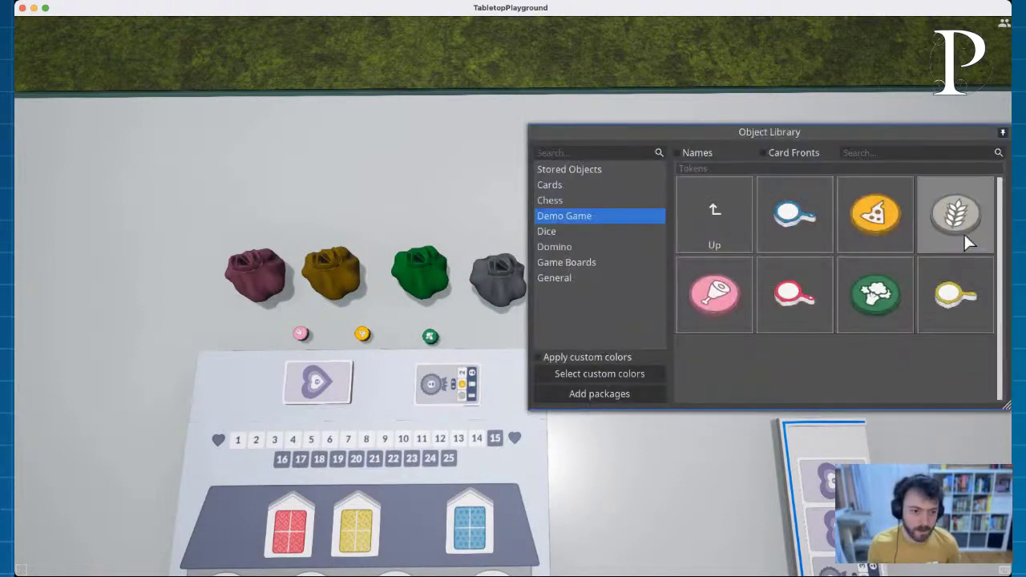
left_click_drag(965, 234, 499, 339)
key("l")
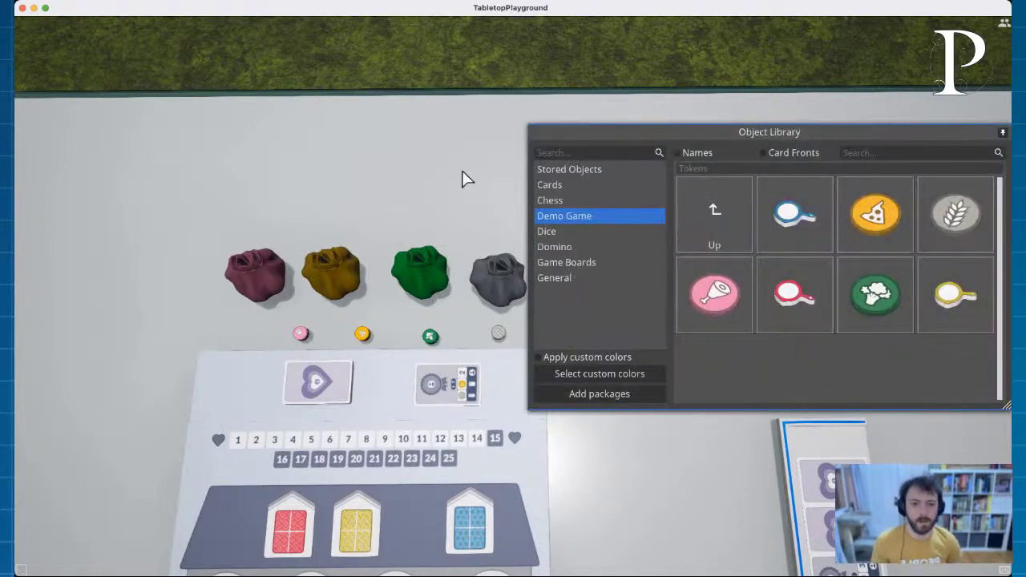
key("l")
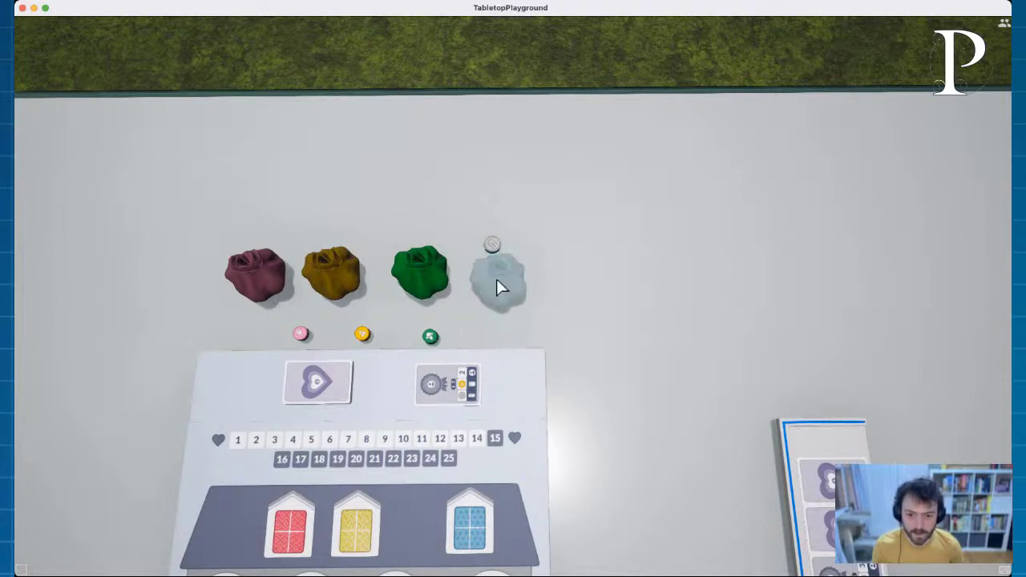
Step: Put the wheat, broccoli, pizza and meat tokens into the grey, green, yellow and burgundy bags respectively
left_click_drag(496, 279, 496, 280)
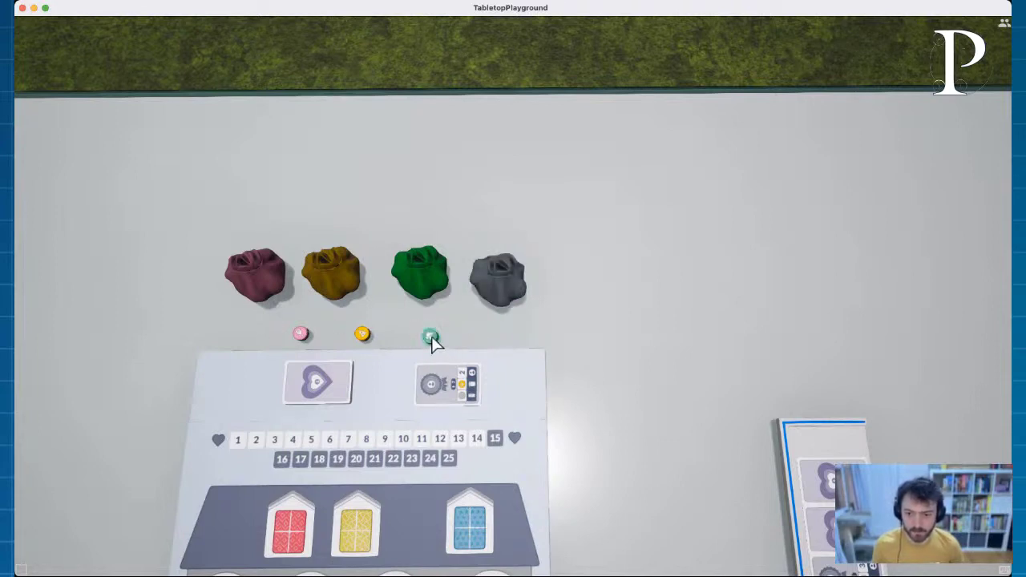
left_click_drag(432, 341, 425, 274)
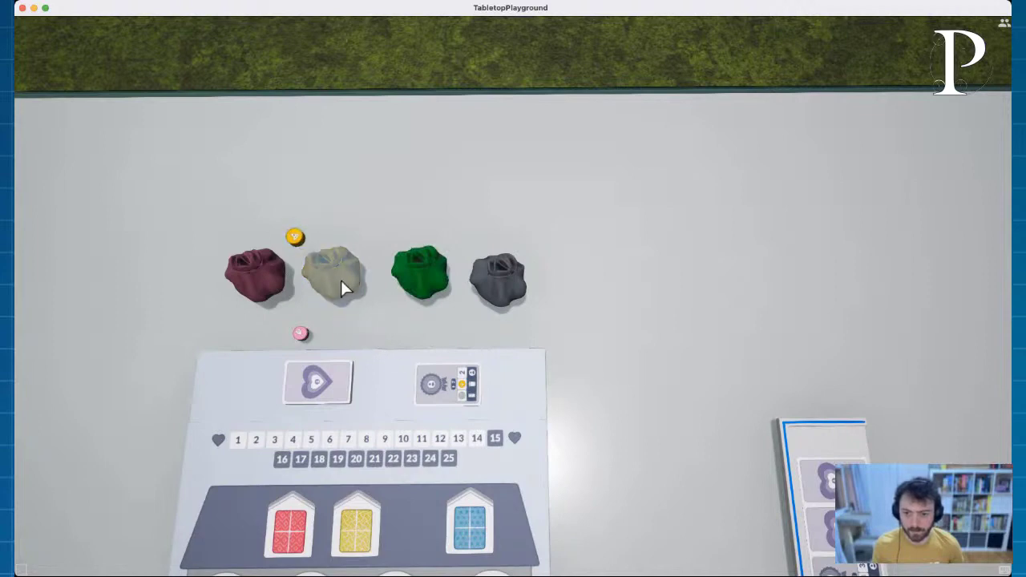
left_click_drag(341, 282, 341, 281)
left_click_drag(276, 306, 269, 282)
Step: Draw five wheat tokens one by one from the grey bag and lay them on the table beside it
mouse_move(502, 246)
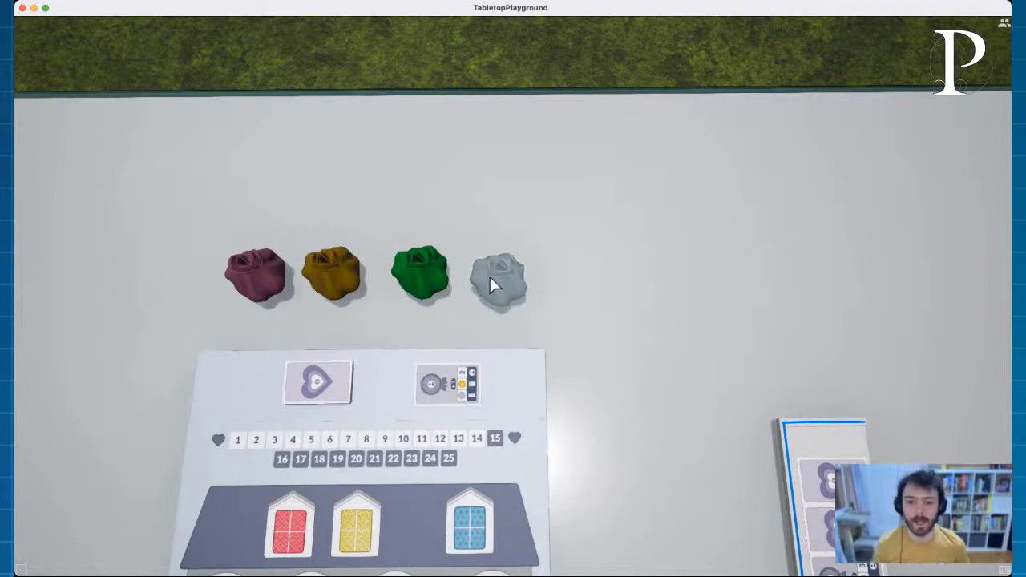
mouse_move(496, 285)
left_click_drag(493, 278, 669, 276)
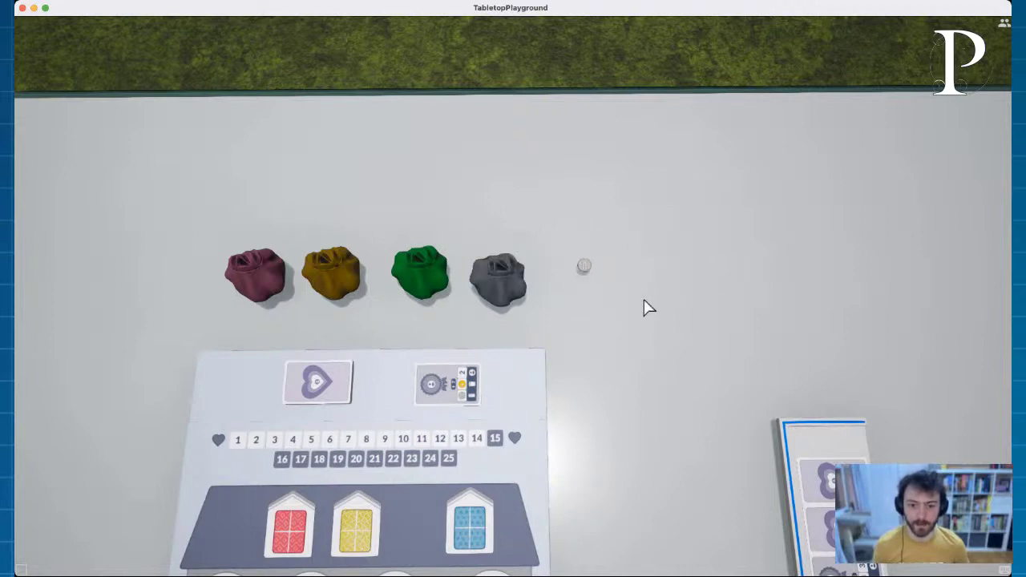
scroll(645, 304, "up", 5)
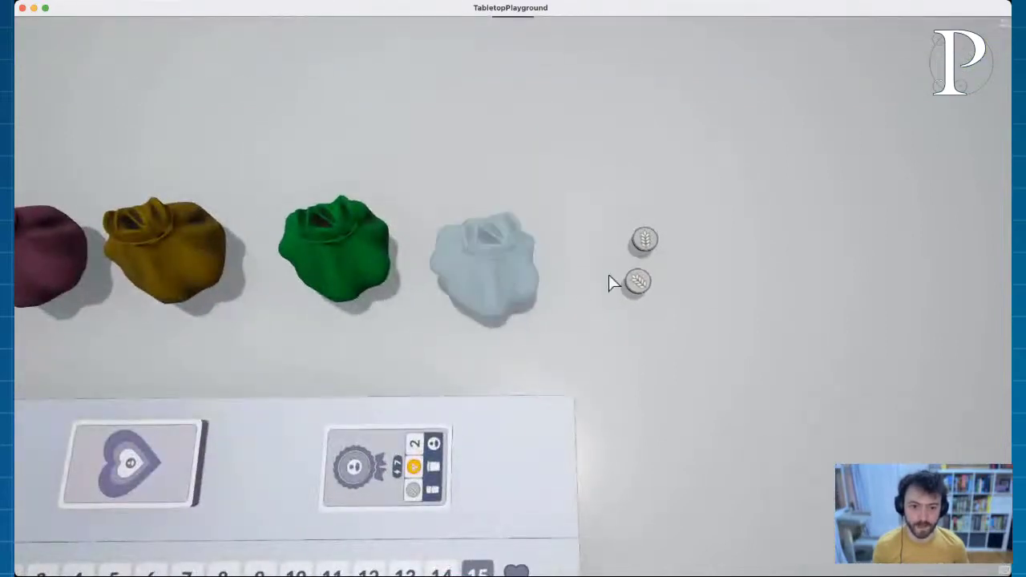
left_click_drag(516, 271, 679, 210)
left_click_drag(490, 257, 658, 176)
mouse_move(521, 229)
left_mouse_down()
mouse_move(572, 231)
mouse_move(510, 238)
left_mouse_up()
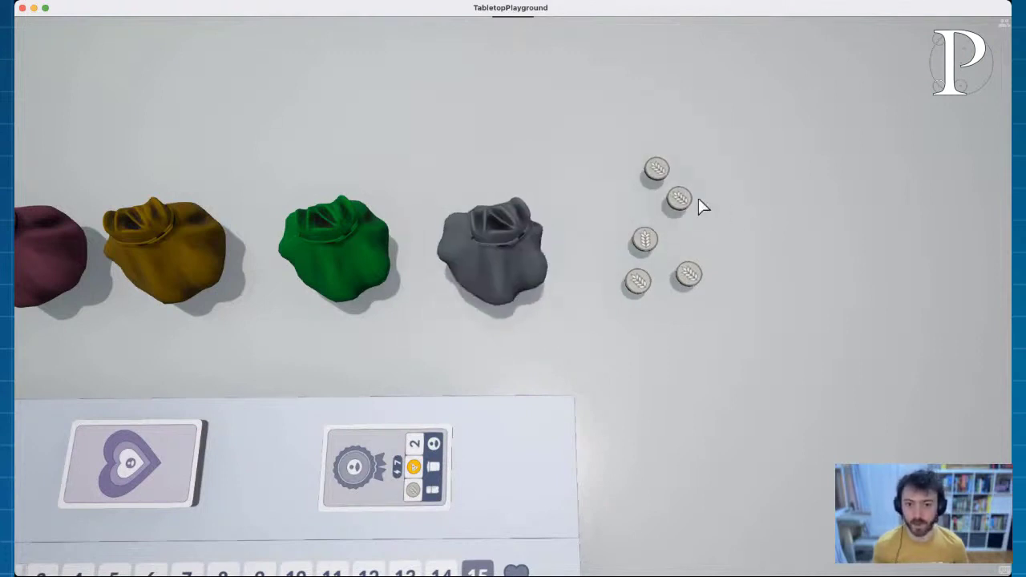
Step: Select all five loose wheat tokens and return them to the grey bag together
left_click_drag(614, 160, 737, 307)
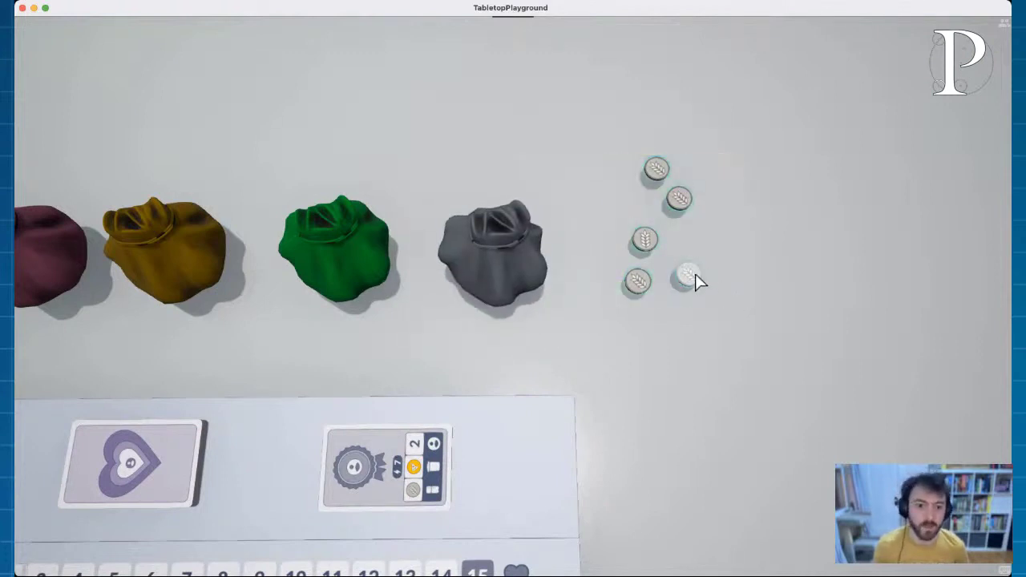
left_click_drag(695, 275, 530, 246)
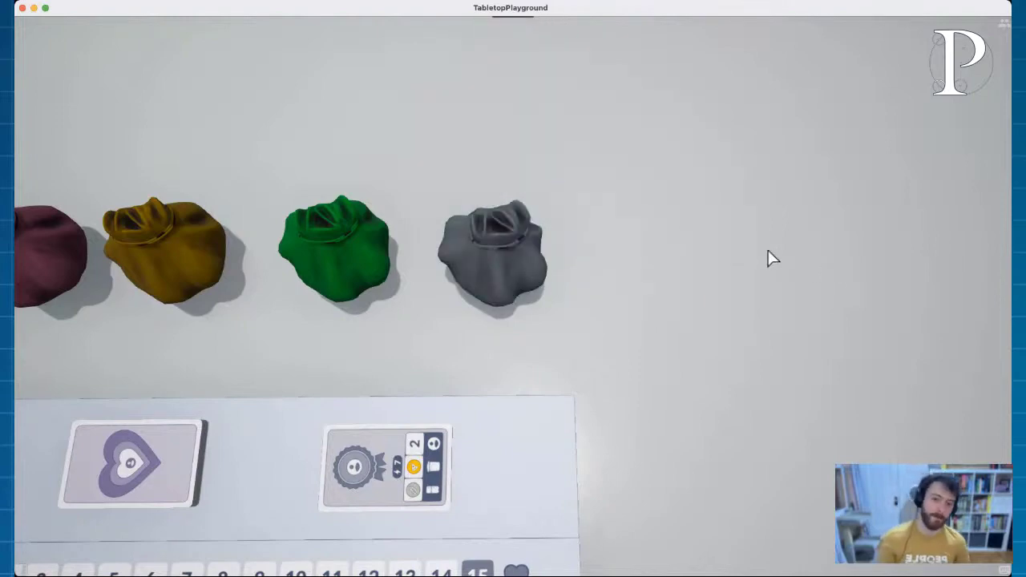
scroll(716, 257, "down", 2)
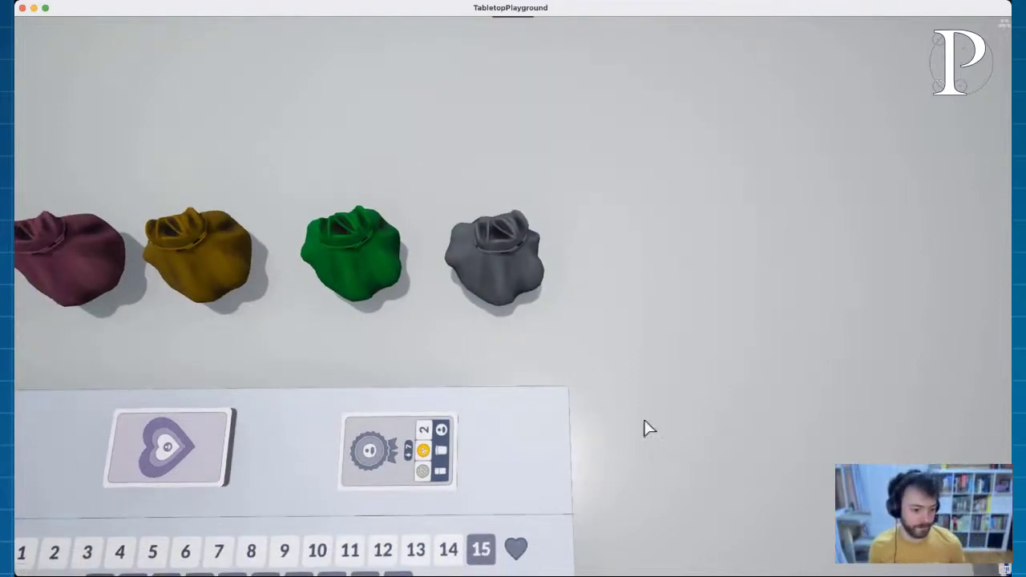
Step: Place one red, one yellow and one blue pan from the object library on the table between the board and the blue holder
scroll(658, 401, "down", 5)
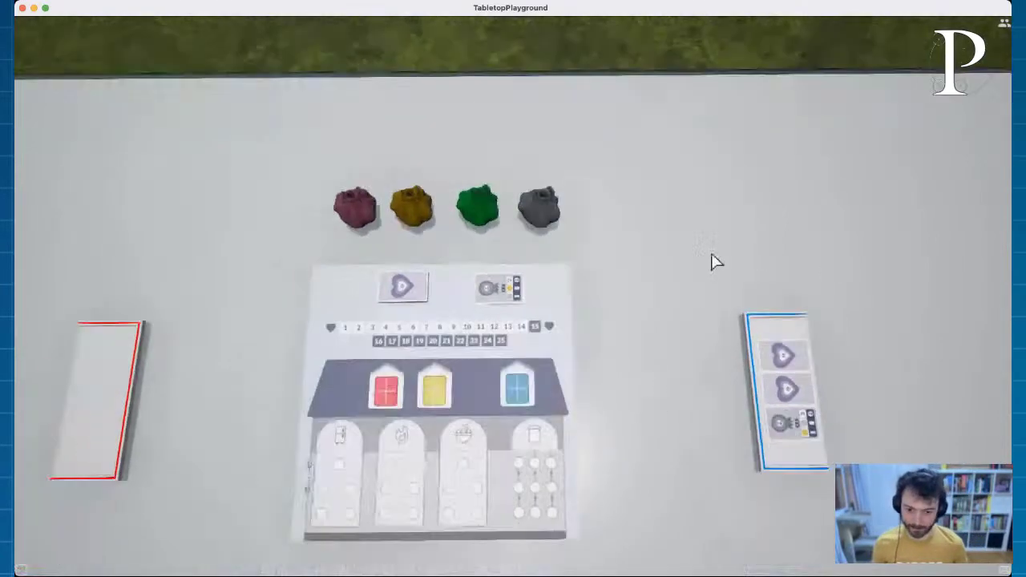
scroll(716, 262, "down", 2)
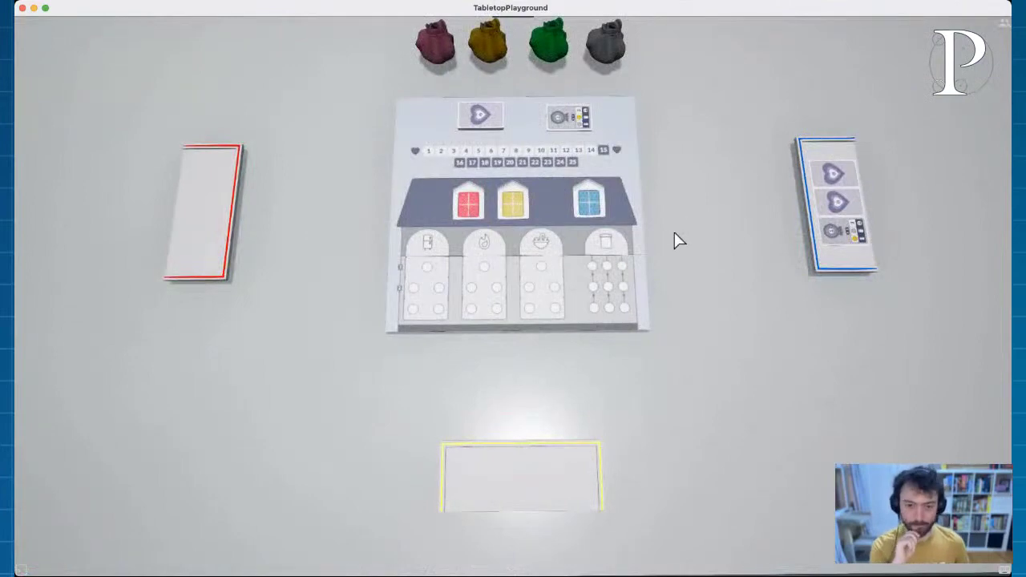
scroll(724, 115, "up", 3)
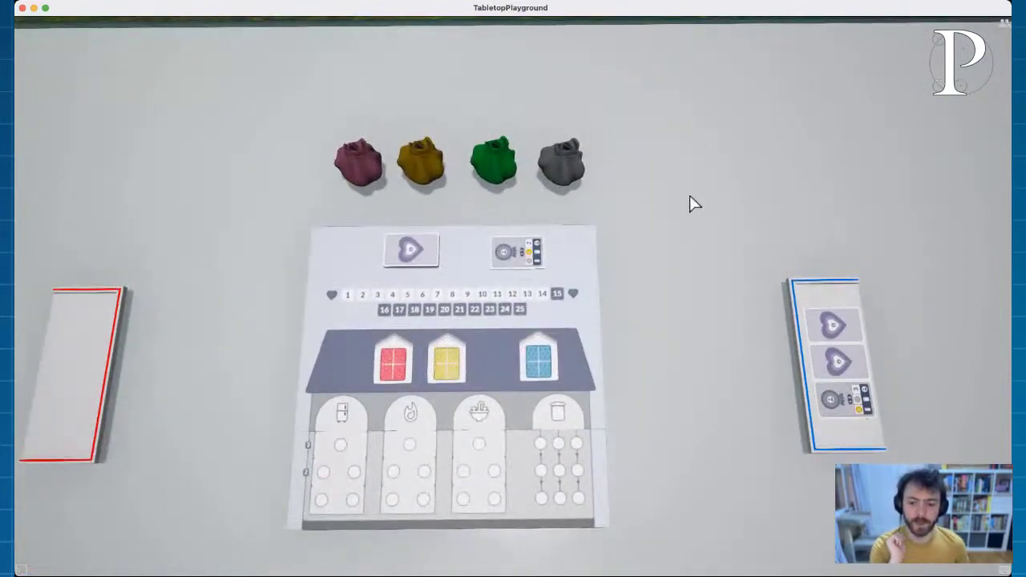
scroll(694, 204, "up", 1)
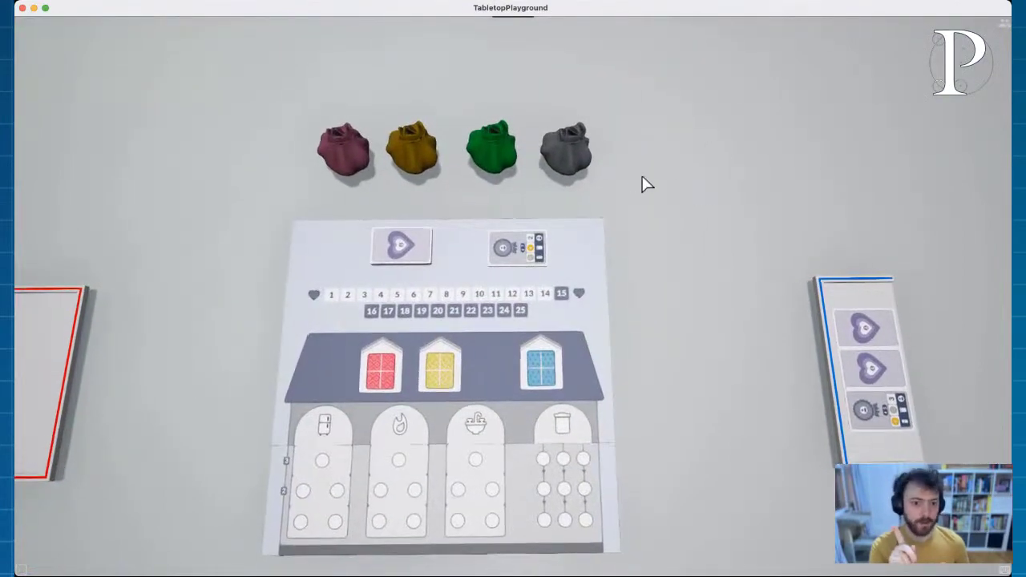
right_click(676, 129)
left_click(711, 149)
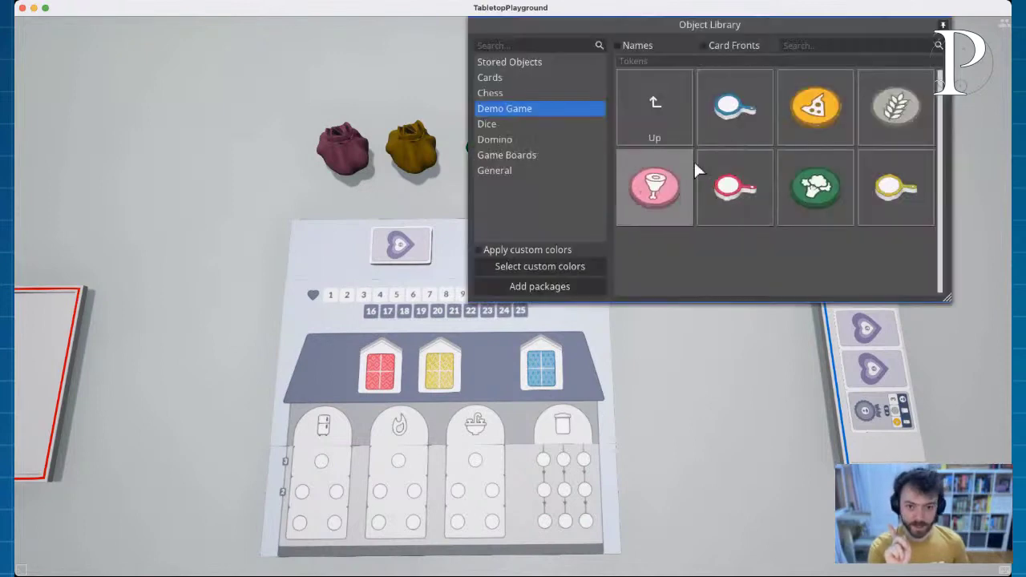
left_click_drag(736, 183, 637, 303)
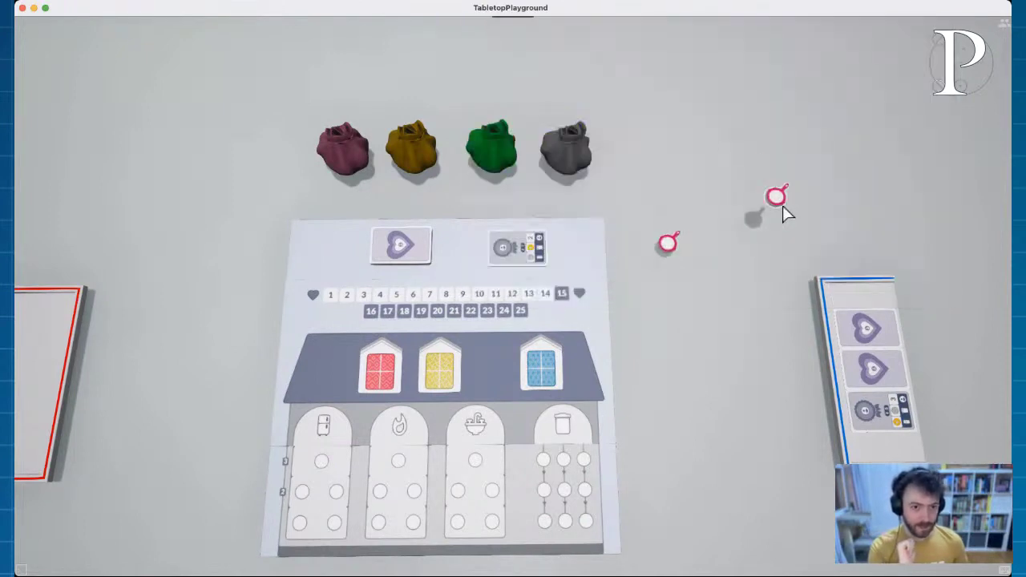
key("l")
left_click_drag(878, 185, 818, 222)
key("l")
key("l")
key("l")
key("l")
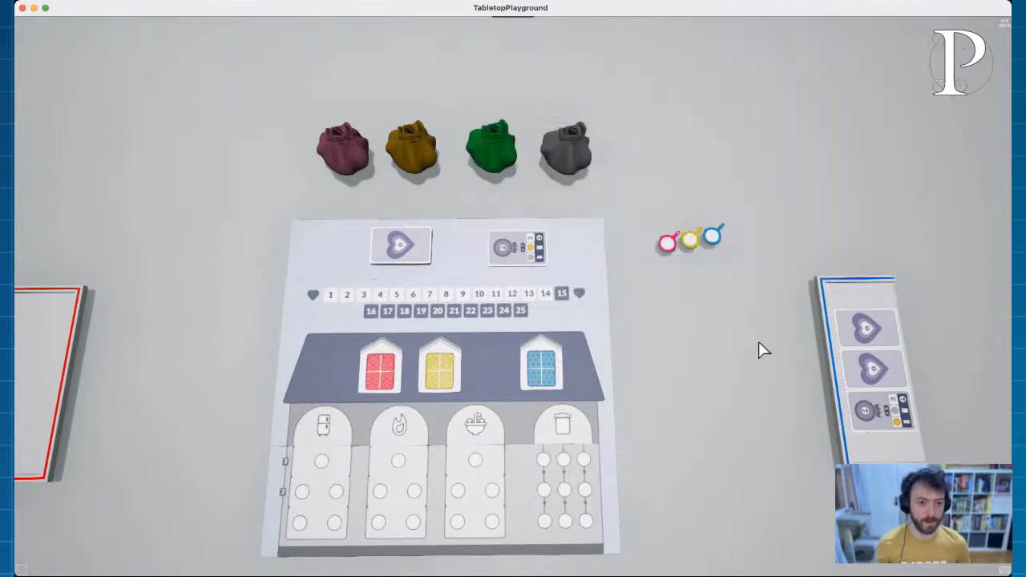
Step: Examine the shape and thickness of the red, yellow and blue pans up close from a low angle
scroll(765, 201, "up", 5)
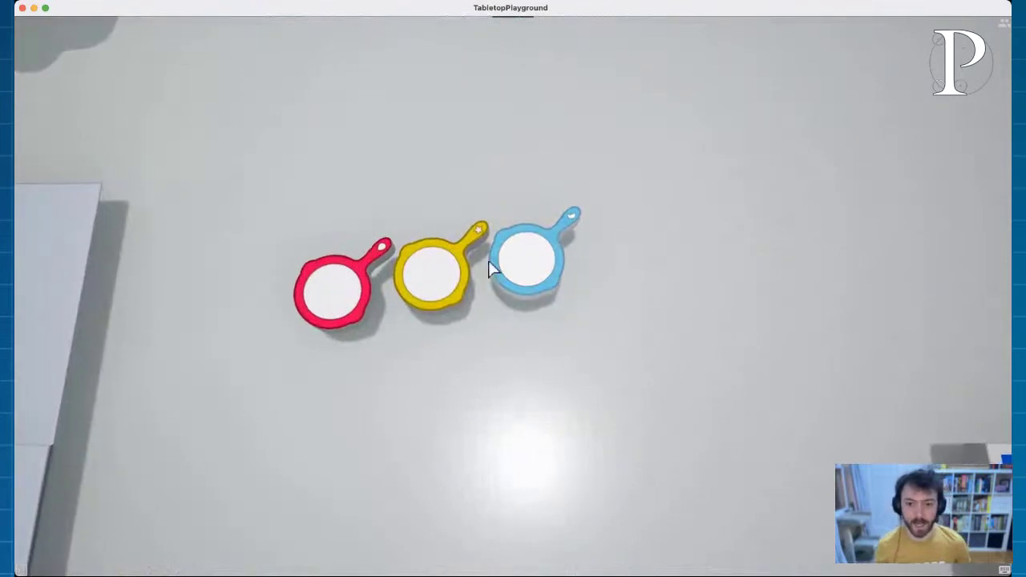
left_click_drag(477, 262, 467, 263)
left_click_drag(537, 275, 535, 272)
right_click_drag(569, 366, 576, 201)
scroll(551, 264, "up", 3)
right_click_drag(551, 265, 356, 309)
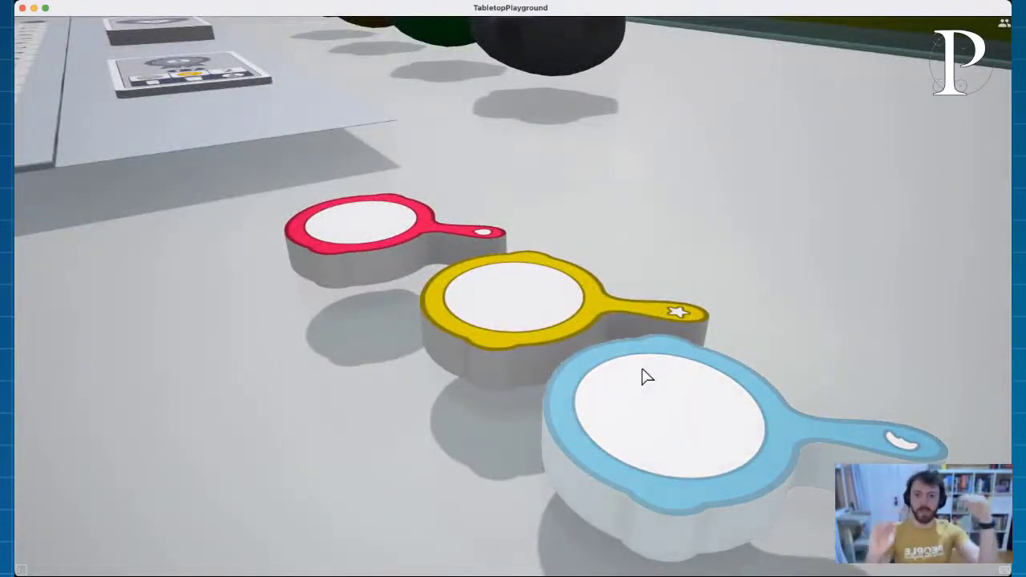
right_click_drag(573, 355, 504, 360)
left_click_drag(505, 360, 761, 402)
right_click_drag(761, 401, 604, 375)
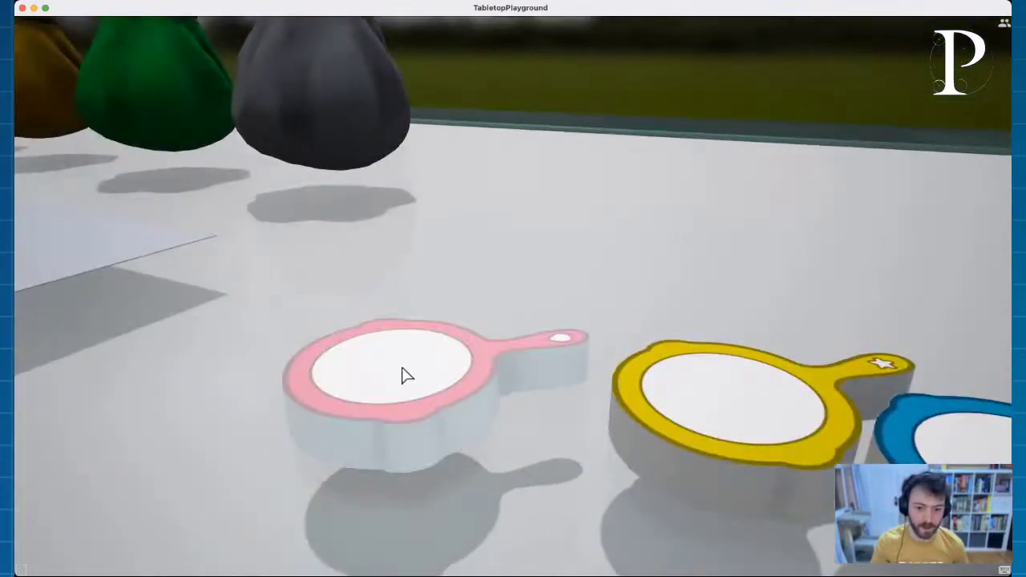
Step: Adjust the positions of the pans so they lie side by side in an evenly spaced row
left_click_drag(401, 374, 519, 446)
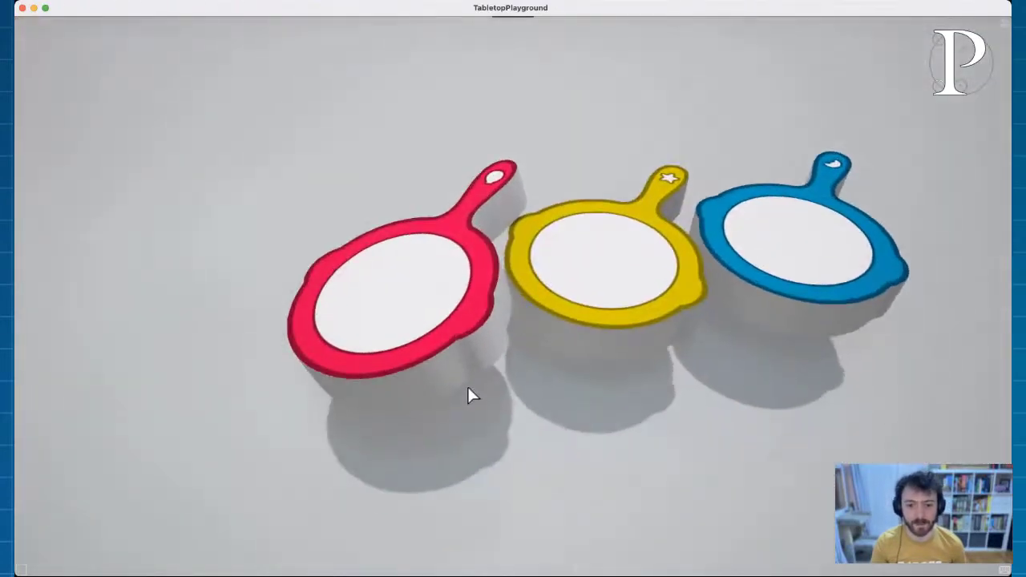
left_click_drag(436, 360, 409, 359)
scroll(630, 409, "down", 5)
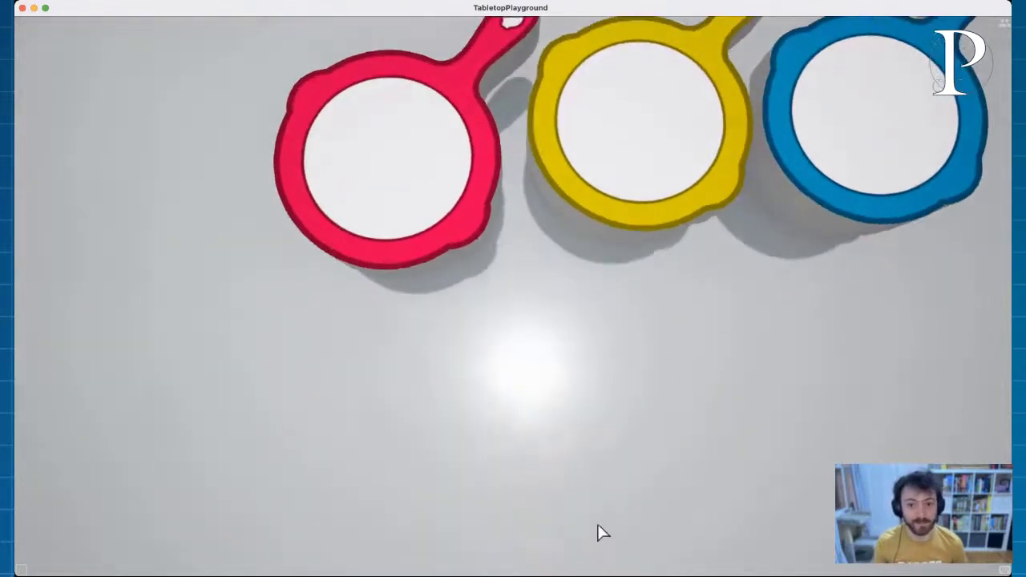
left_click_drag(670, 275, 642, 265)
left_click_drag(372, 277, 357, 273)
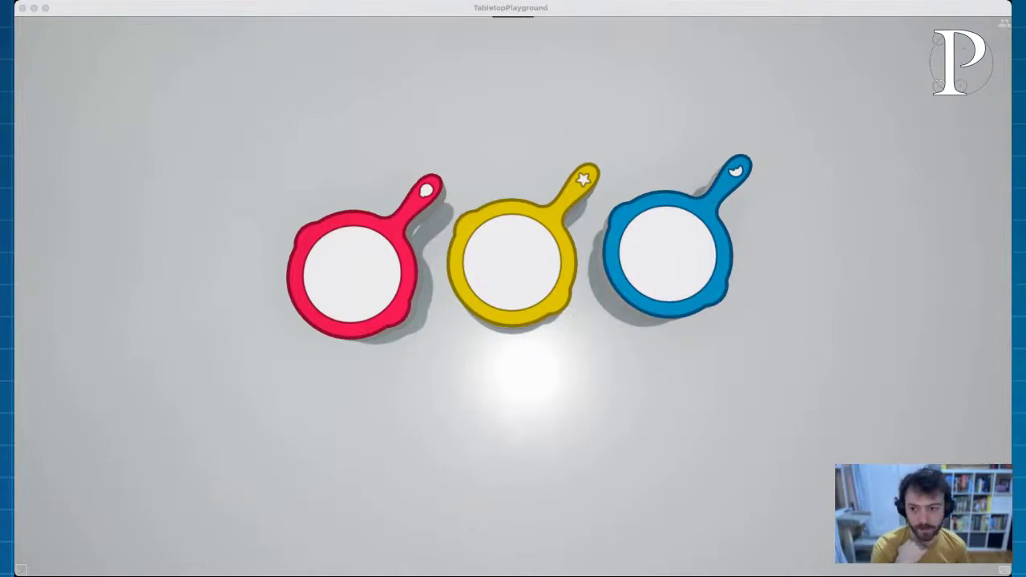
Step: Inspect the table's edge and corner from low angles, and the whole game layout from above
scroll(531, 355, "up", 5)
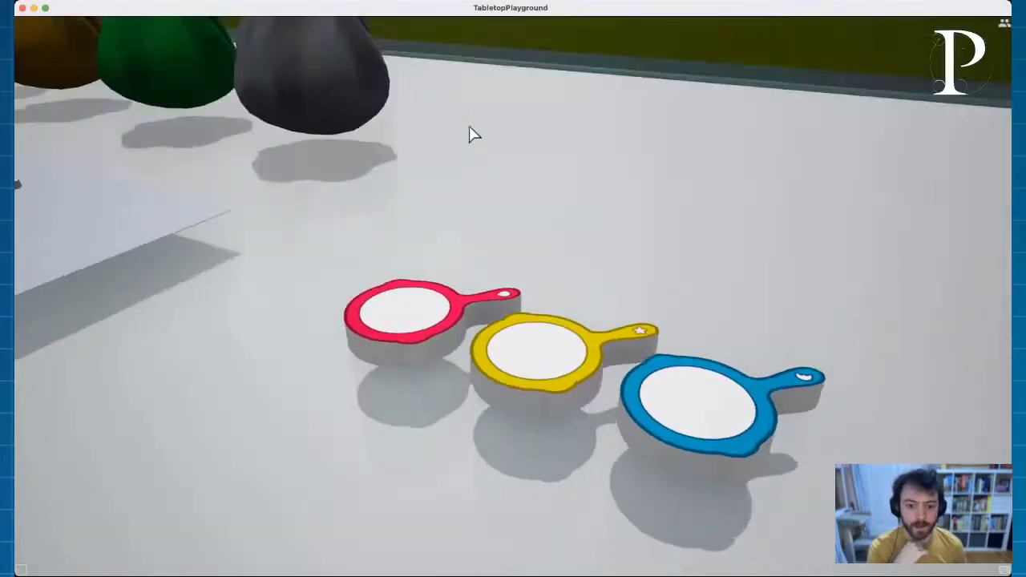
scroll(621, 455, "down", 8)
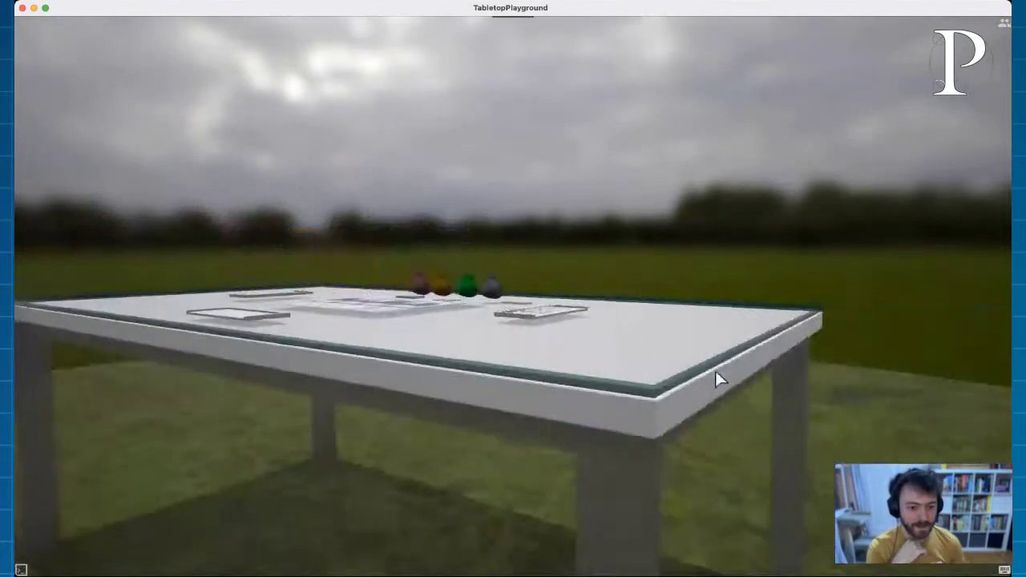
scroll(679, 374, "up", 6)
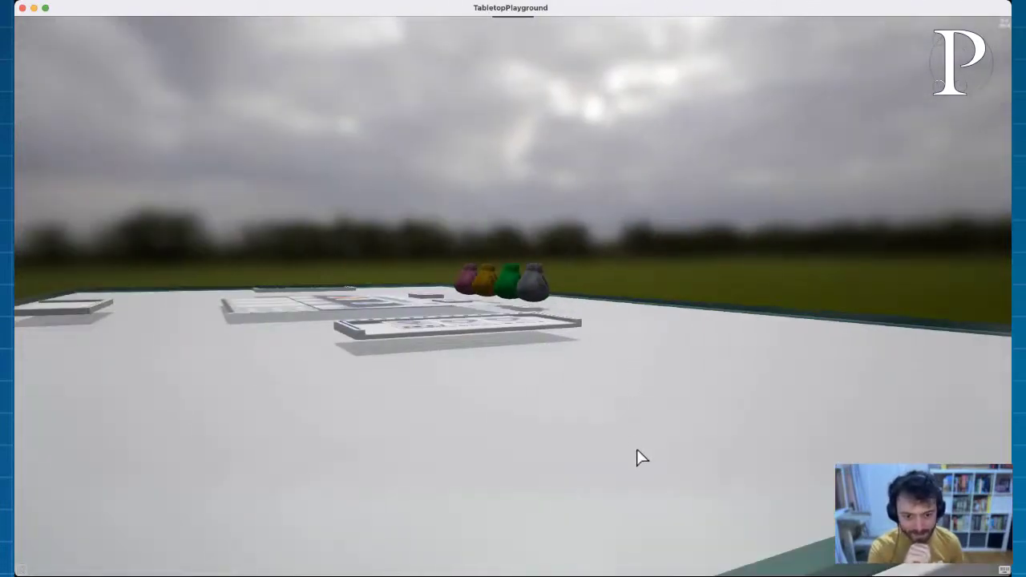
right_click_drag(637, 457, 525, 416)
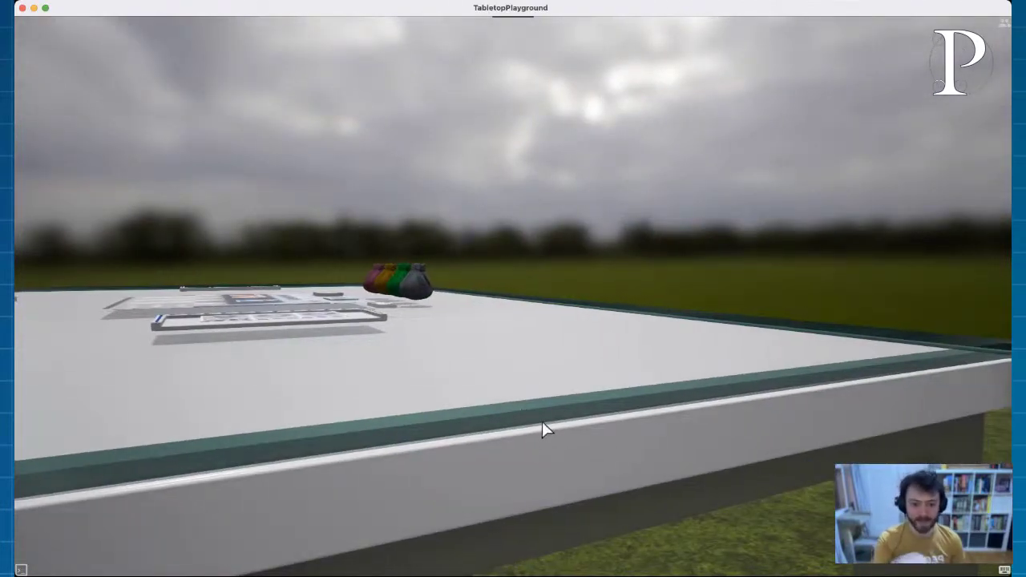
scroll(542, 430, "down", 2)
right_click_drag(602, 412, 589, 370)
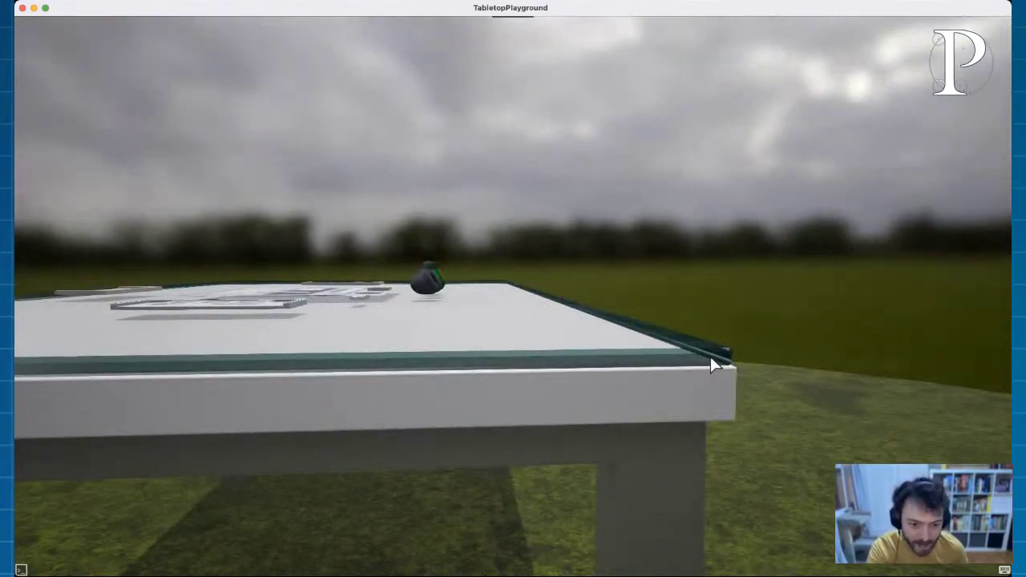
scroll(659, 363, "up", 3)
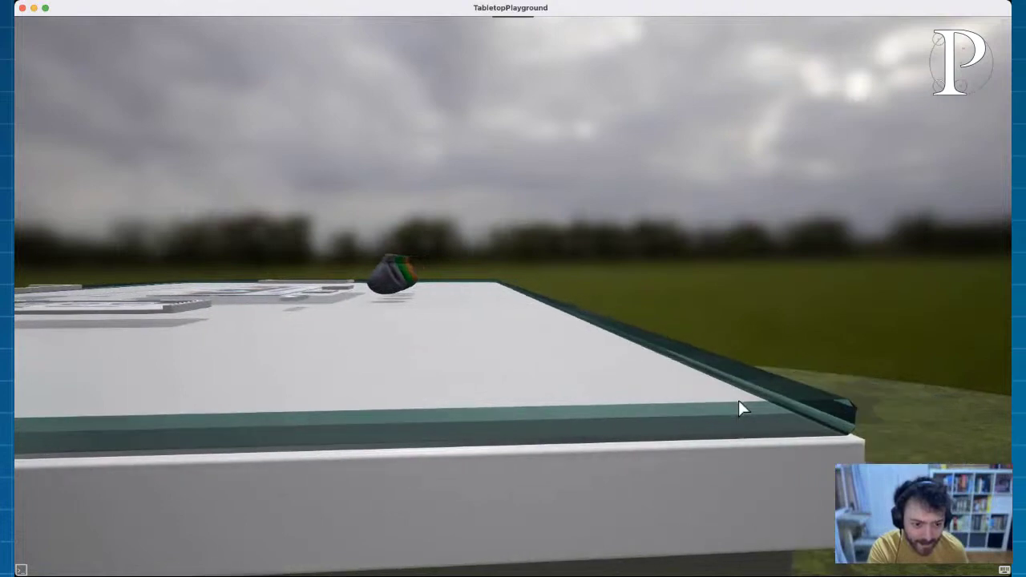
scroll(726, 407, "up", 2)
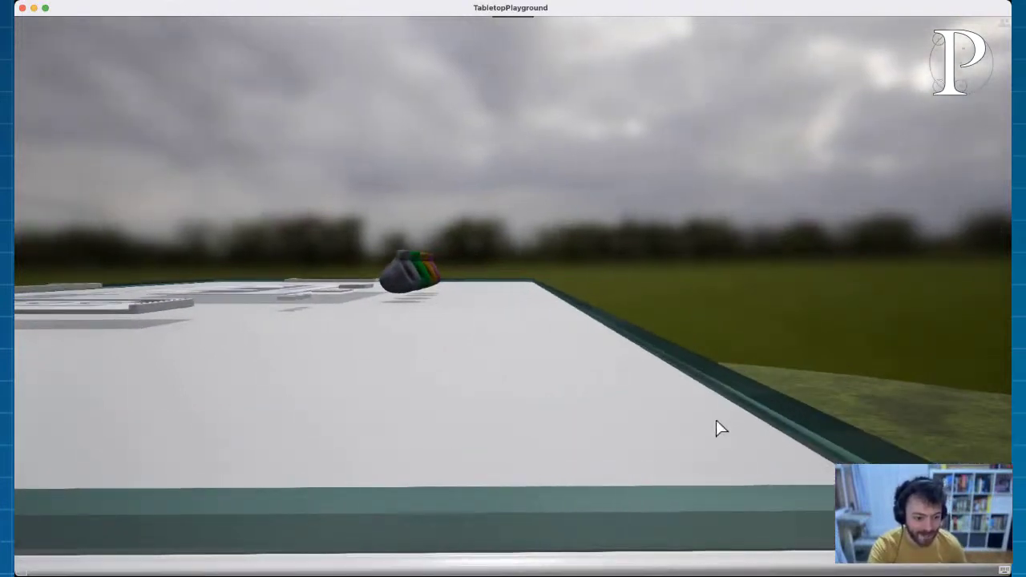
scroll(716, 429, "down", 2)
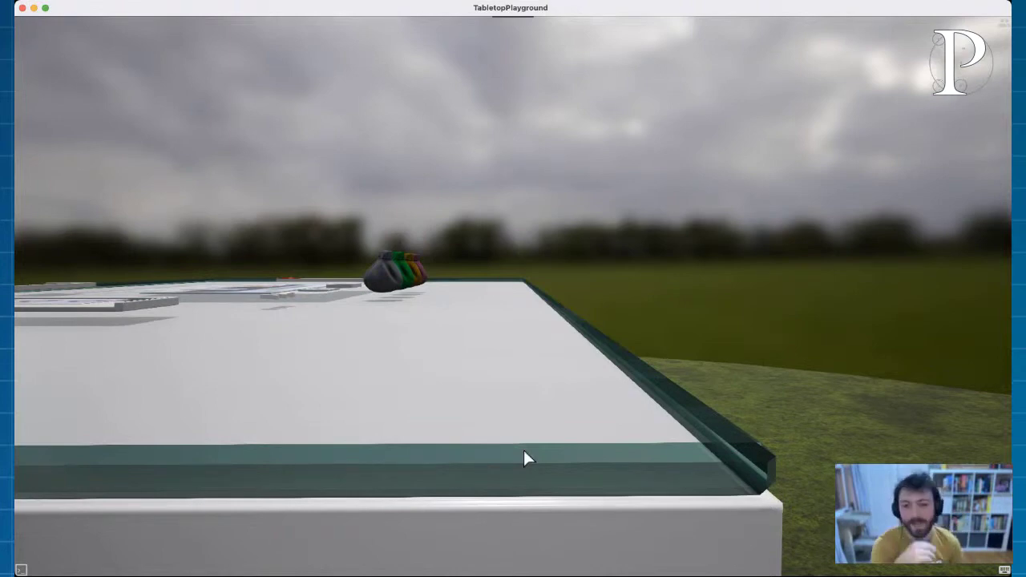
scroll(419, 408, "up", 5)
scroll(462, 393, "down", 5)
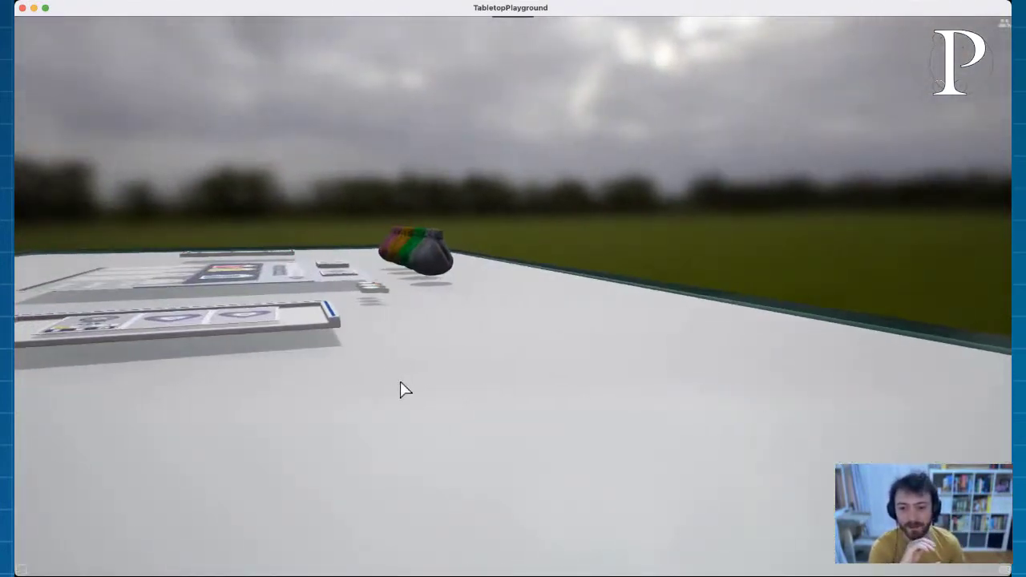
right_click_drag(492, 354, 499, 399)
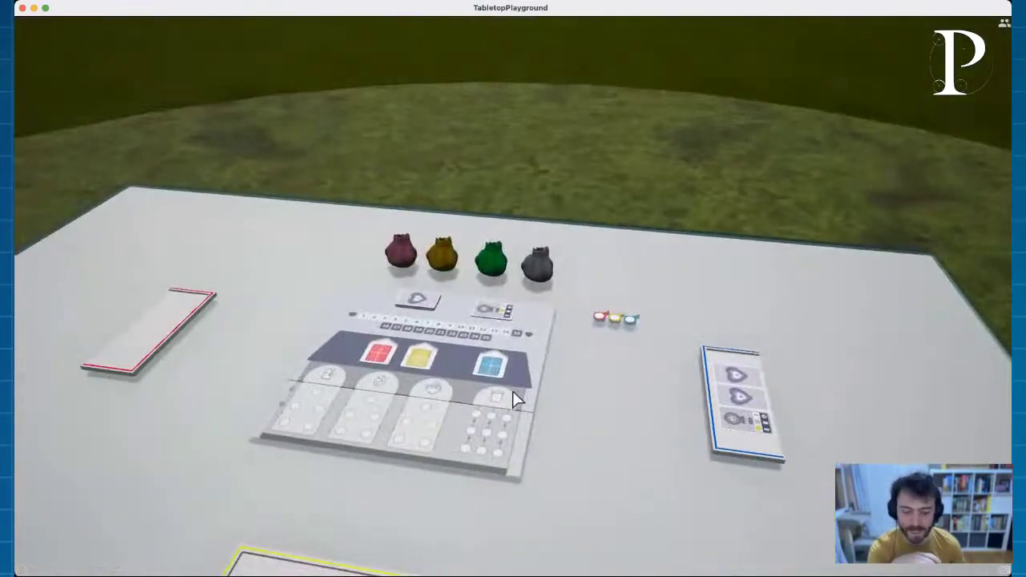
scroll(512, 389, "up", 5)
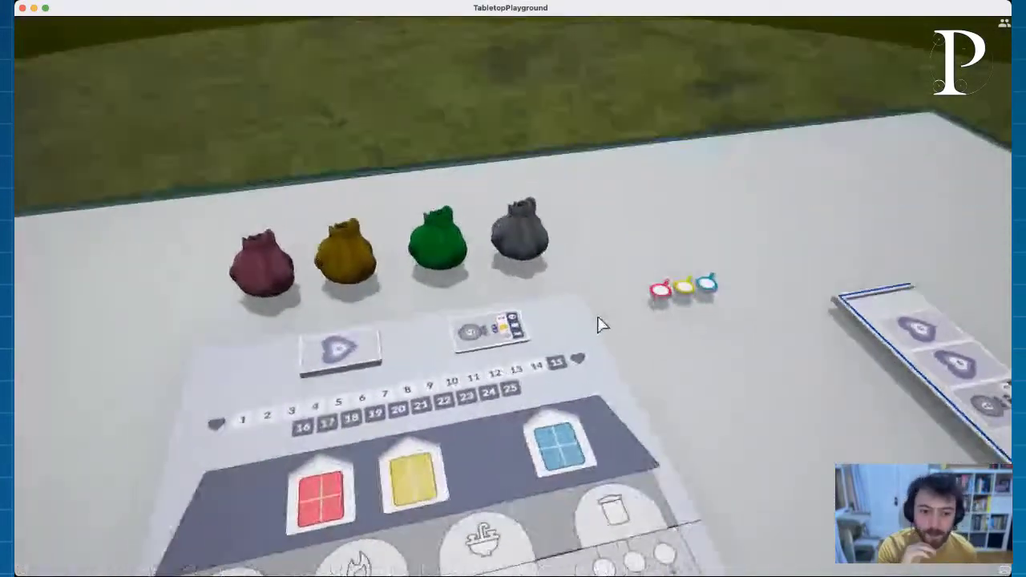
right_click_drag(597, 325, 618, 396)
scroll(676, 406, "up", 3)
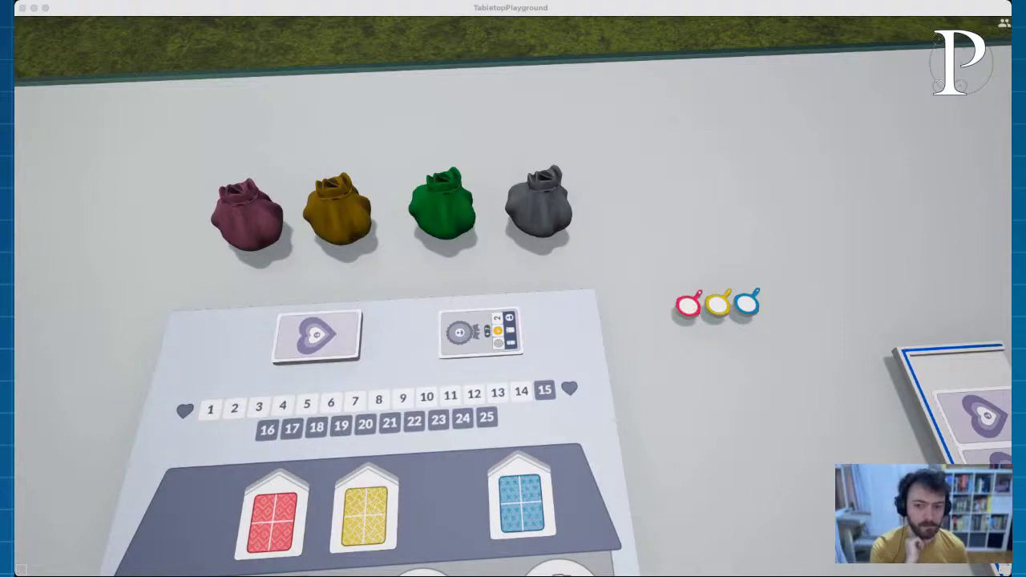
Step: Spread the pans apart and put wheat tokens on the red and blue pans and a broccoli token on the yellow pan
right_click_drag(50, 286, 530, 360)
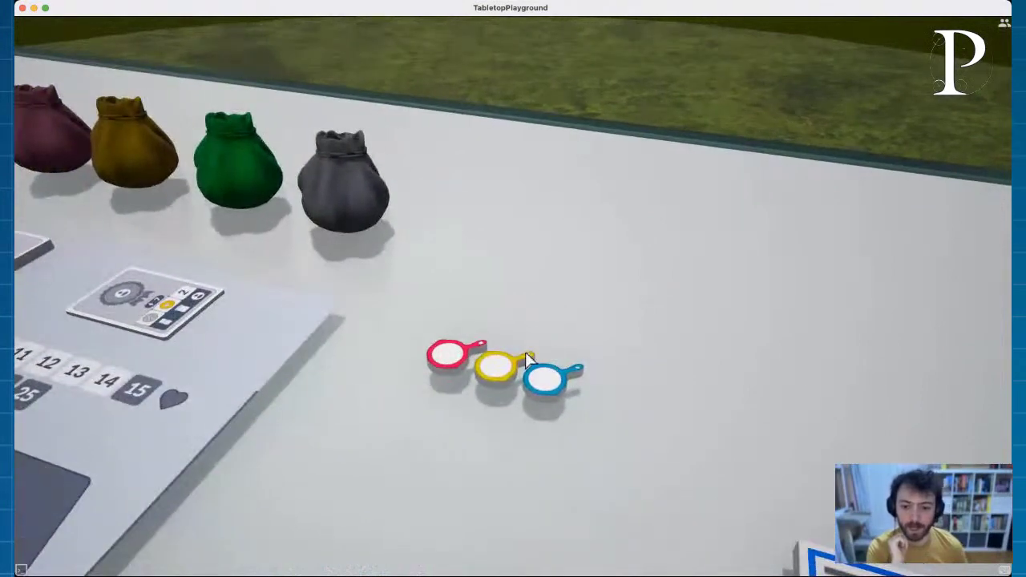
left_click_drag(529, 361, 461, 417)
mouse_move(554, 378)
left_mouse_down()
mouse_move(554, 403)
mouse_move(551, 386)
left_mouse_up()
left_click_drag(348, 176, 450, 353)
left_click(383, 220)
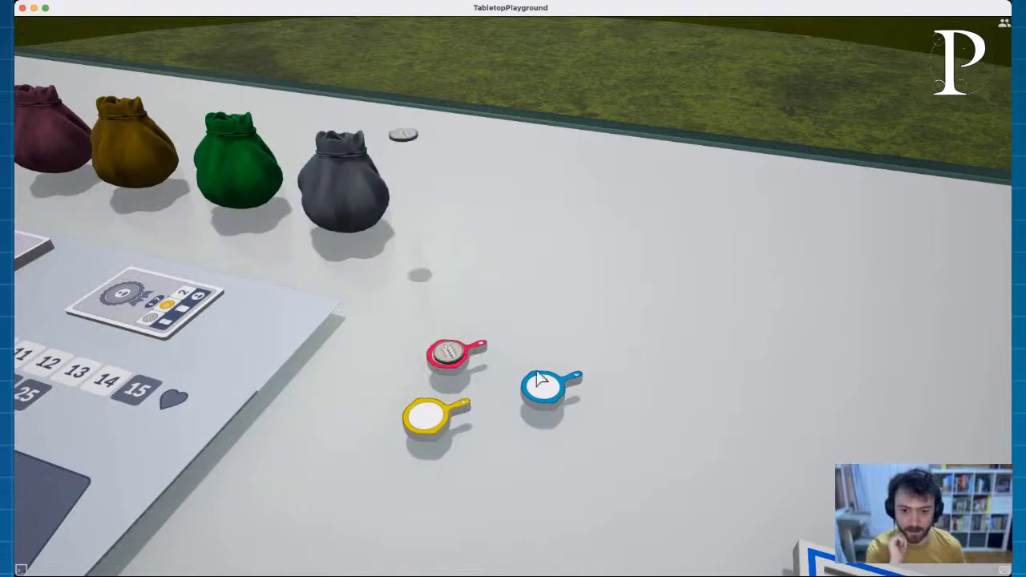
mouse_move(255, 170)
left_mouse_down()
mouse_move(385, 325)
mouse_move(428, 415)
mouse_move(328, 401)
mouse_move(359, 406)
left_mouse_up()
left_click_drag(481, 347, 440, 336)
left_click_drag(584, 377, 495, 363)
Step: Move the loaded yellow, blue and red pans onto circles in the board's sink column
key("a")
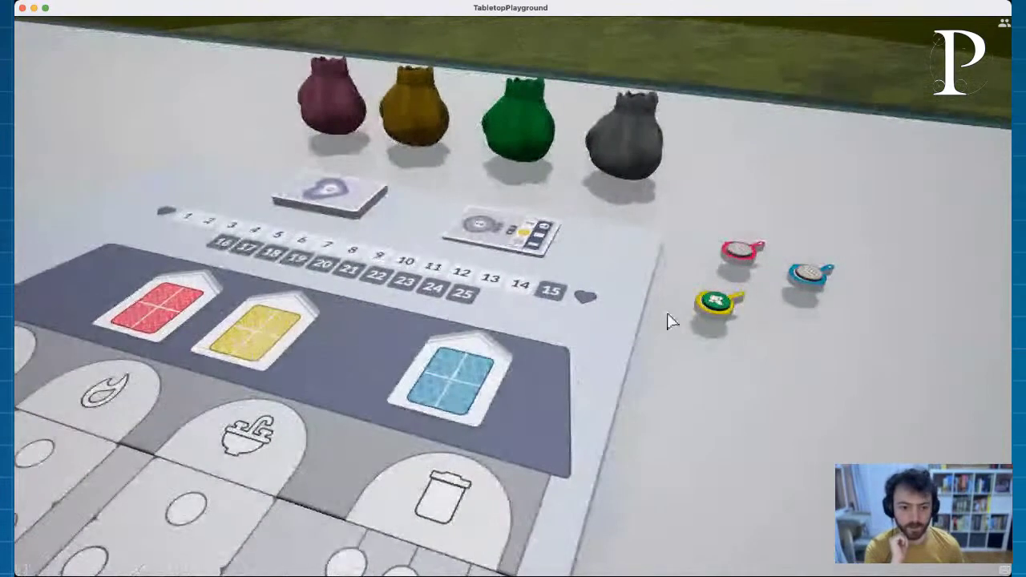
left_click_drag(737, 297, 238, 516)
key("s")
key("a")
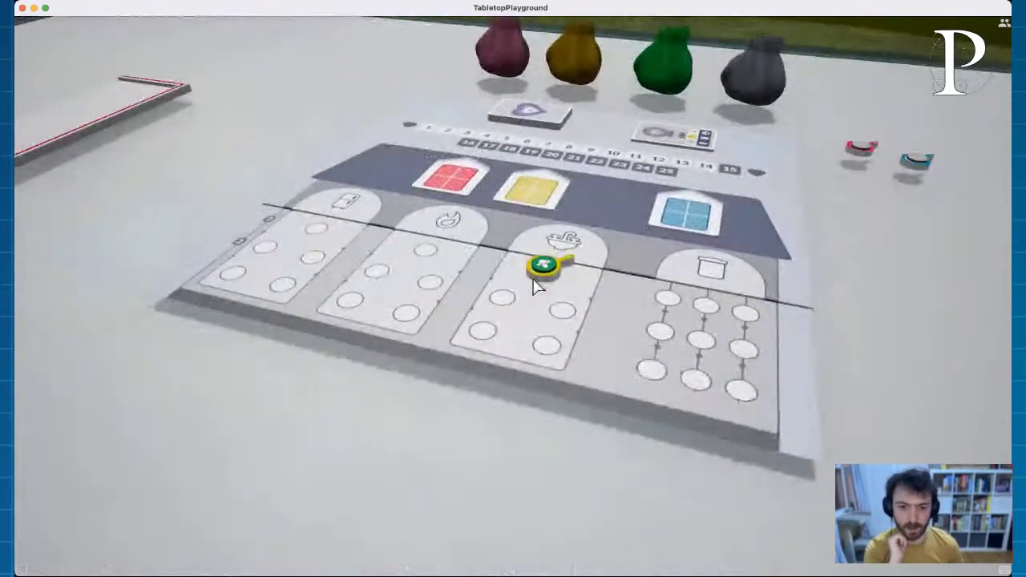
left_click_drag(571, 261, 591, 291)
left_click_drag(930, 158, 546, 283)
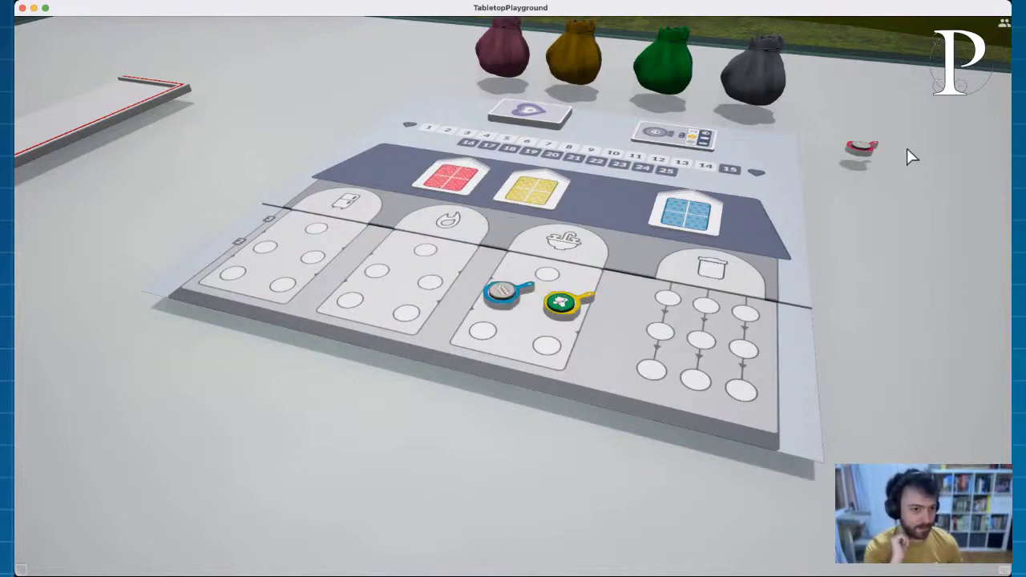
left_click_drag(879, 142, 594, 321)
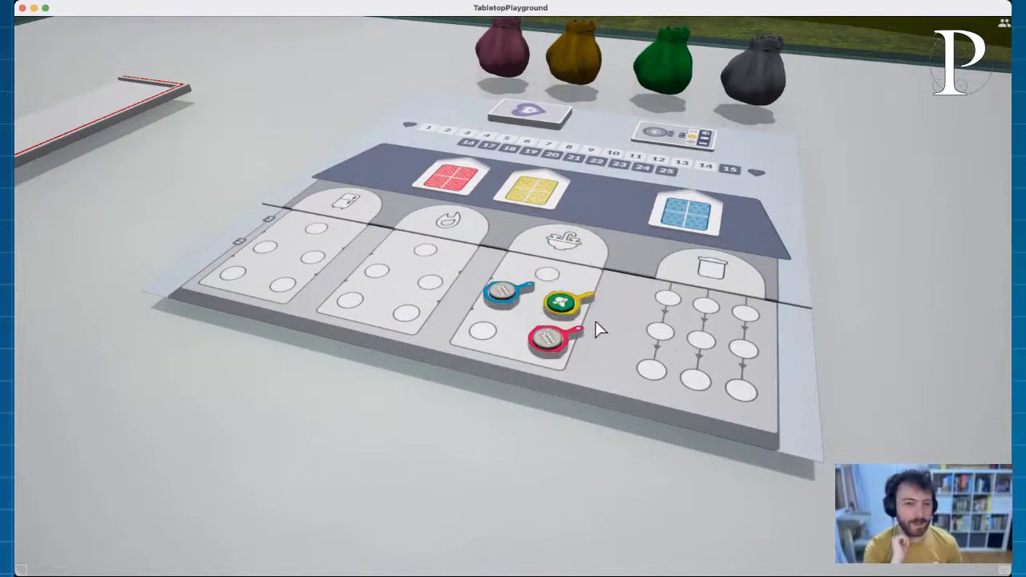
Step: Move the blue pan's wheat token to the top circle of the sink column and place the blue pan beneath it
scroll(612, 385, "up", 3)
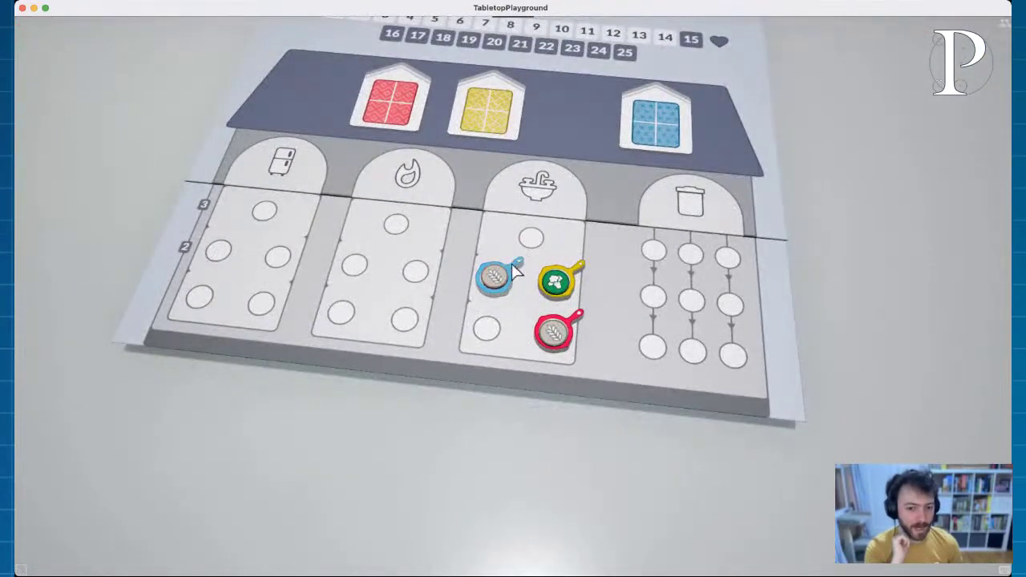
left_click_drag(494, 276, 531, 238)
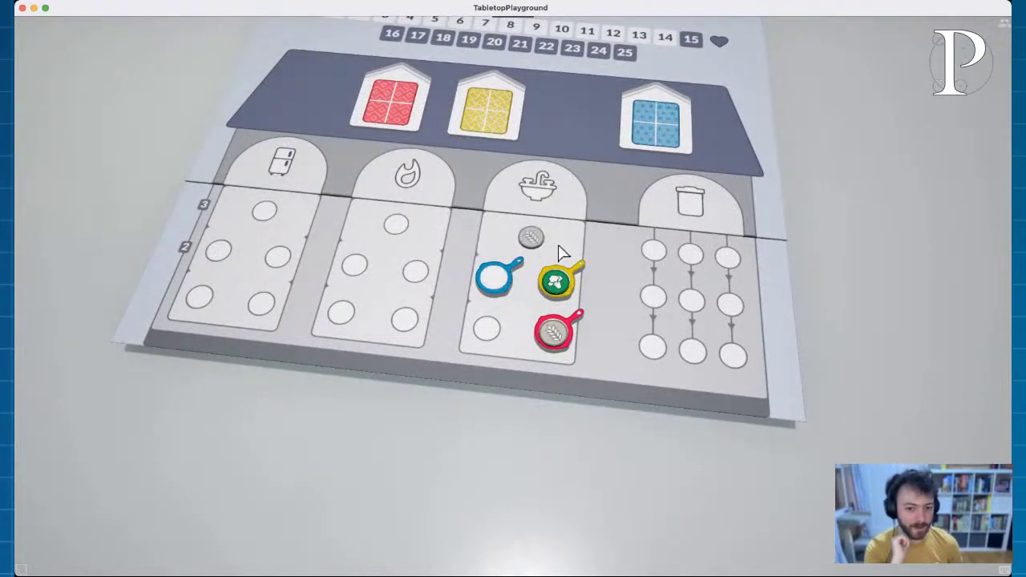
mouse_move(502, 269)
left_mouse_down()
mouse_move(412, 263)
mouse_move(427, 254)
mouse_move(409, 271)
mouse_move(488, 274)
left_mouse_up()
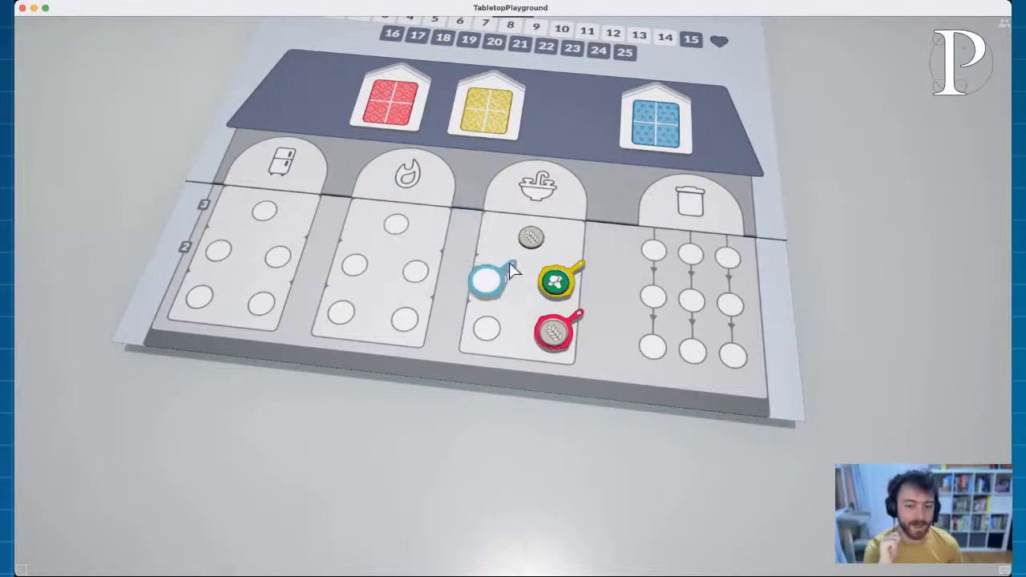
left_click_drag(527, 236, 482, 223)
left_click_drag(489, 276, 557, 228)
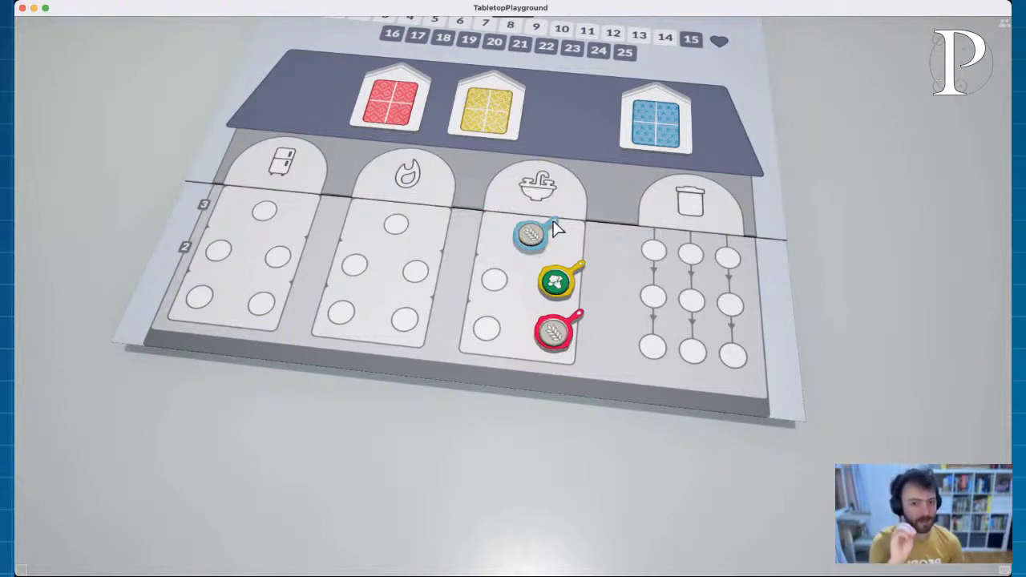
Step: Move the blue pan with its wheat token to the empty circle beside the yellow pan in the sink column
left_click(557, 230)
left_click_drag(557, 231, 499, 281)
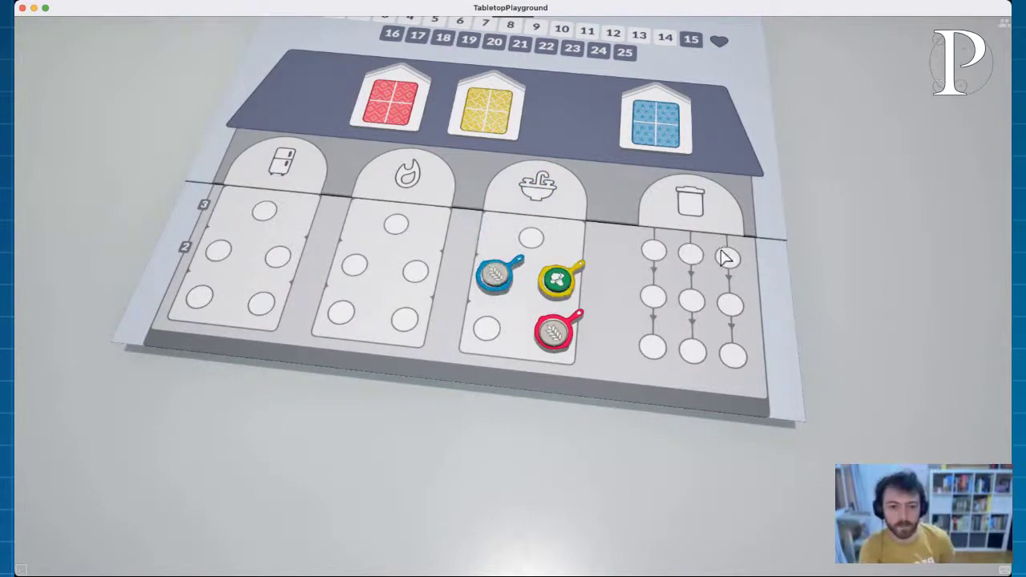
scroll(682, 263, "down", 10)
scroll(566, 291, "up", 3)
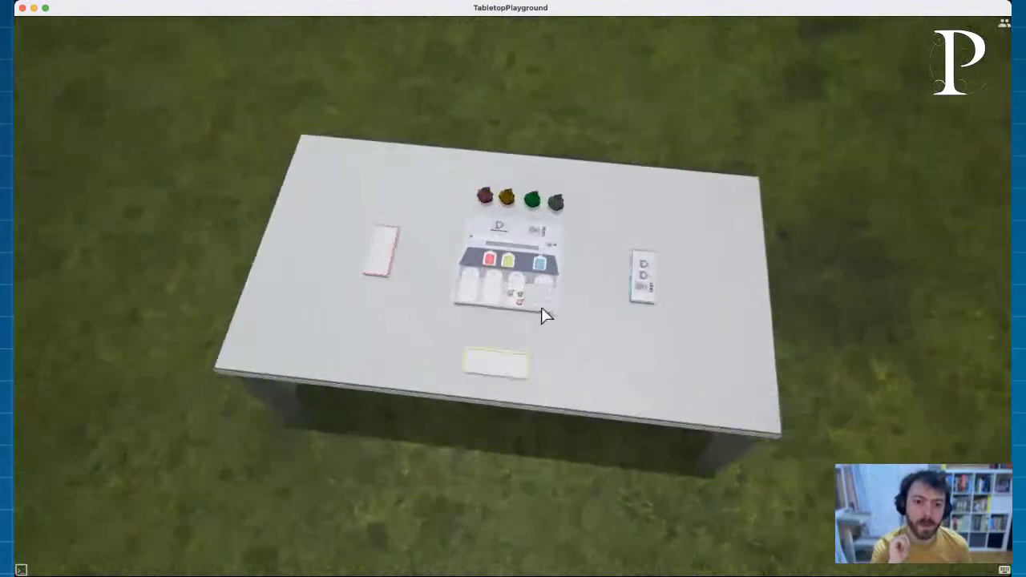
scroll(550, 322, "up", 5)
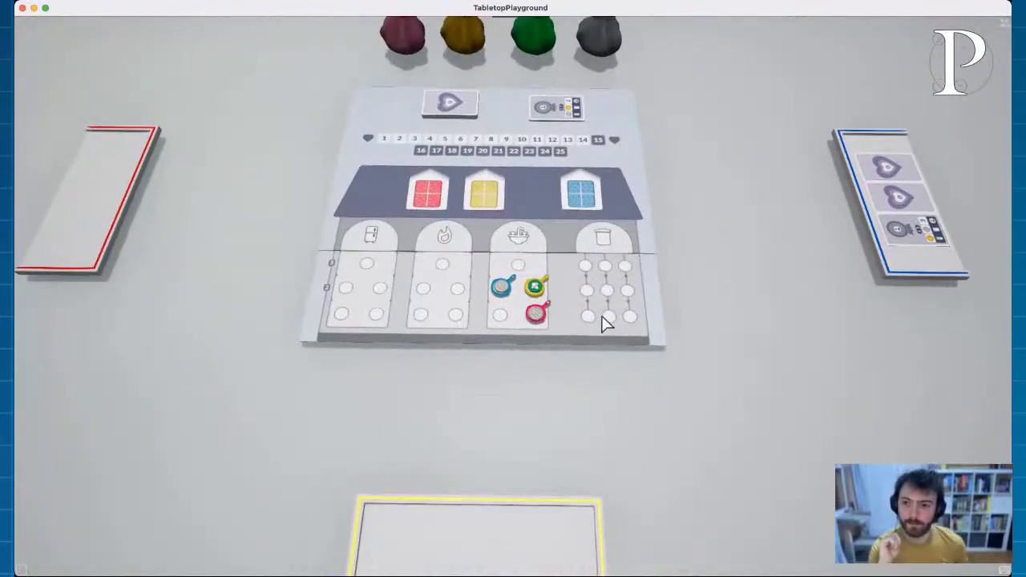
Step: Add the red planner from the Demo Game's Planners folder and place it between the board and the red card holder
right_click(789, 386)
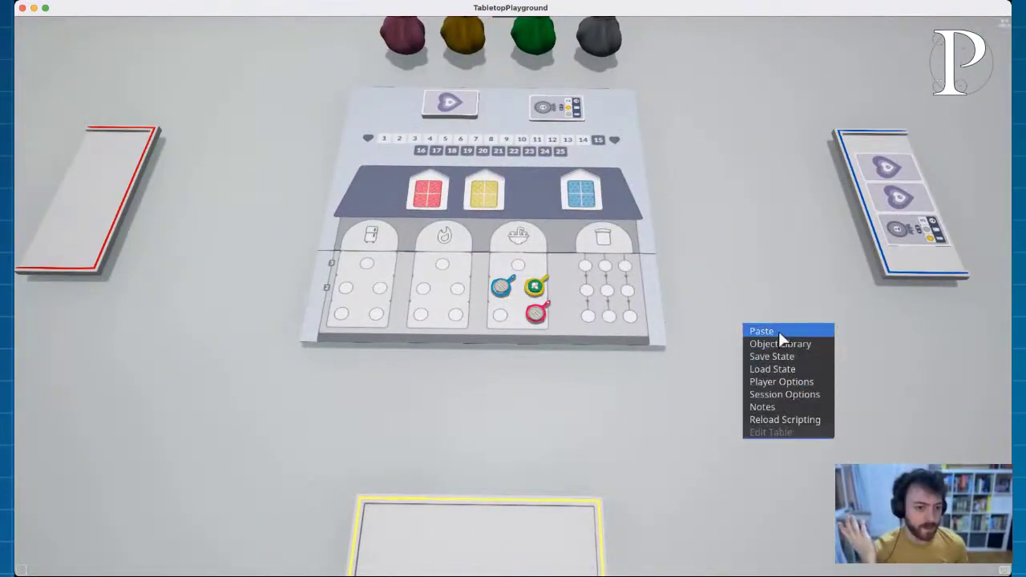
left_click(803, 342)
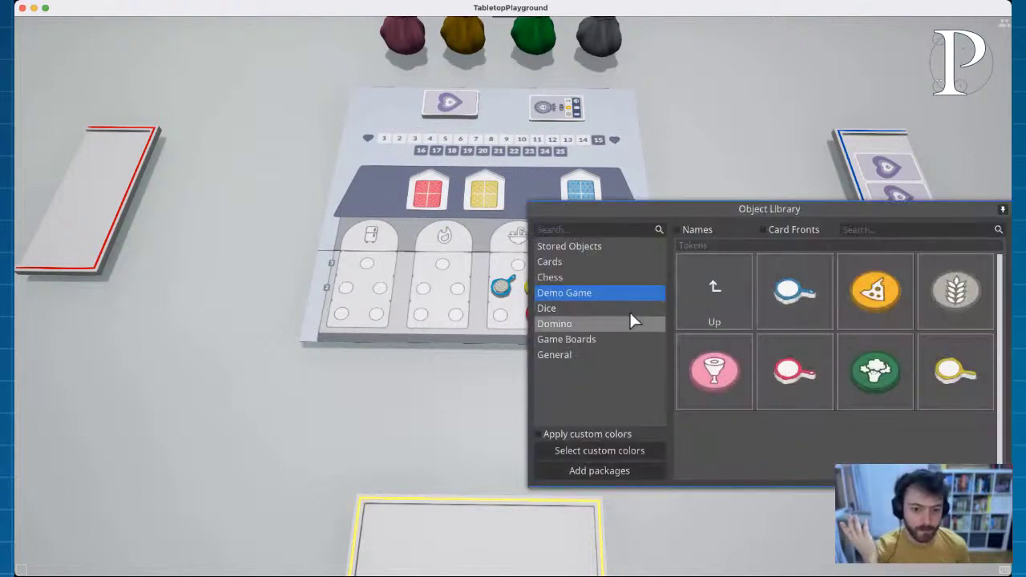
left_click(715, 287)
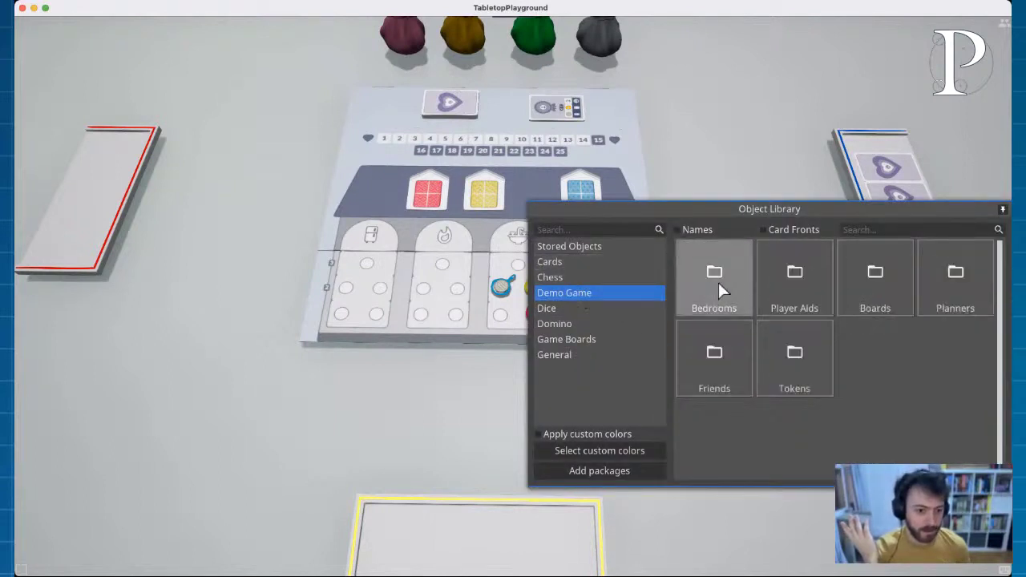
left_click(968, 273)
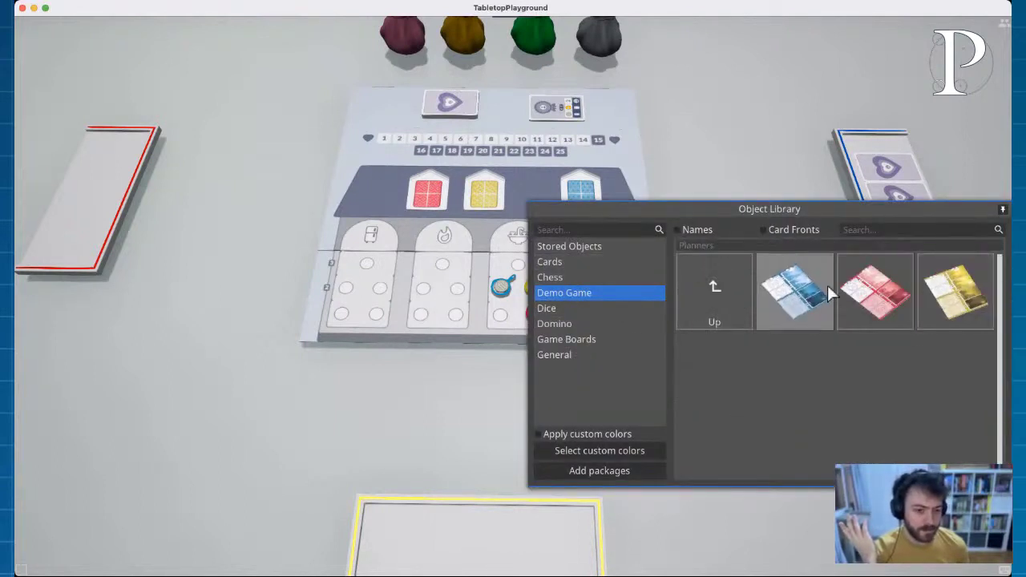
left_click_drag(862, 289, 457, 294)
scroll(483, 259, "down", 2)
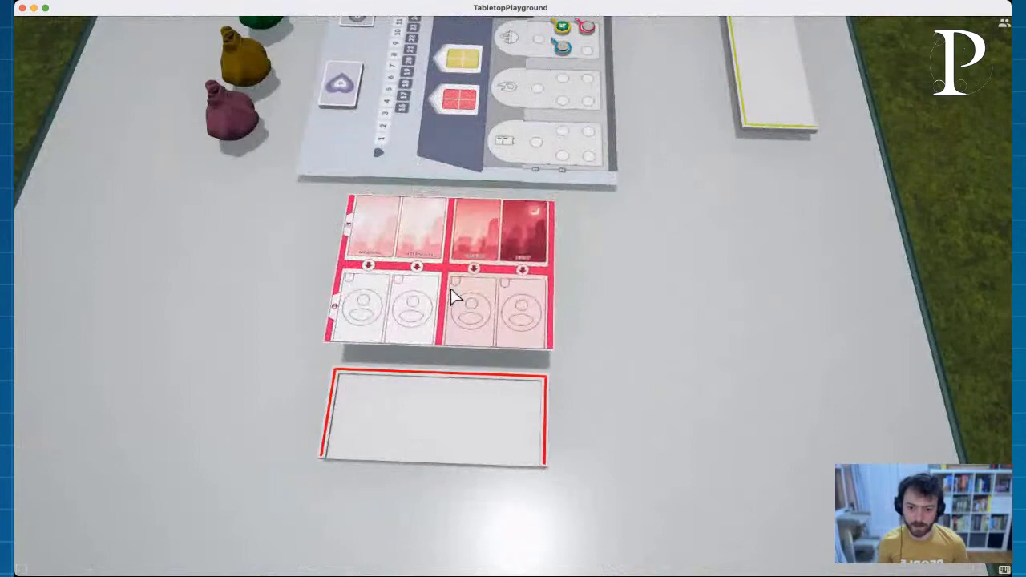
key("ctrl+c")
key("ctrl+v")
Step: Add the yellow planner from the object library to the table near the yellow card holder
right_click_drag(740, 243, 575, 215)
key("Escape")
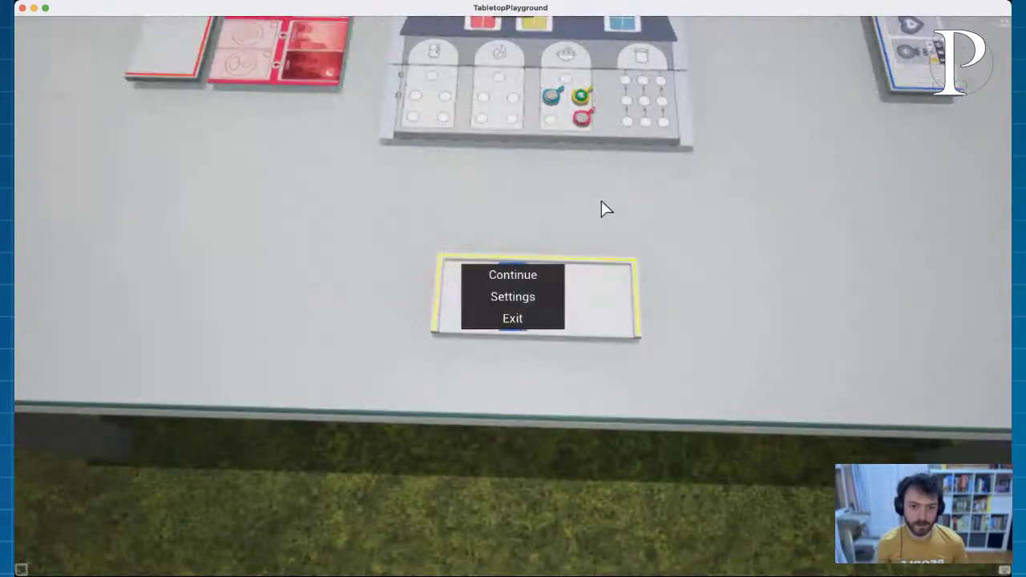
left_click(533, 274)
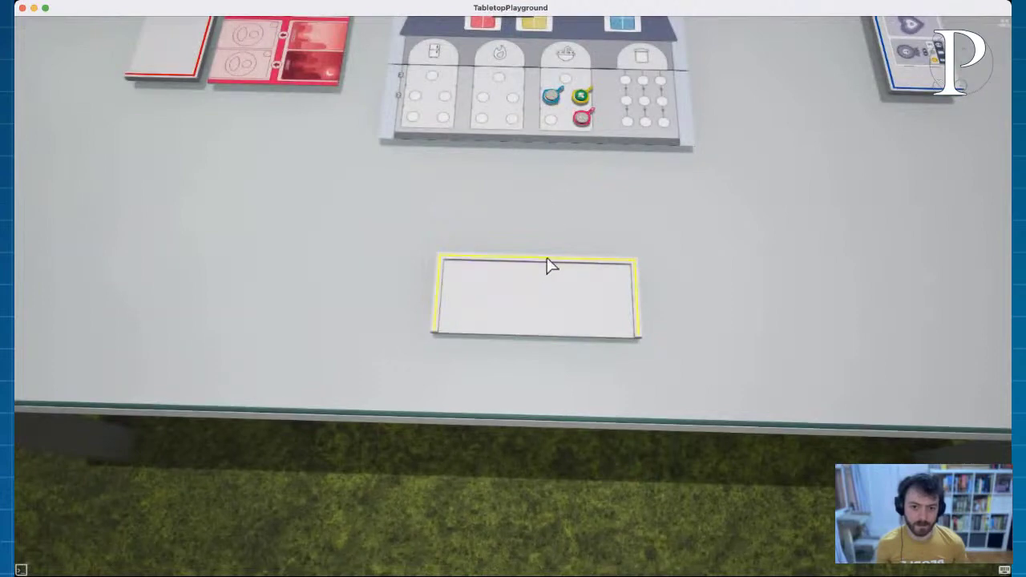
right_click(654, 229)
left_click(657, 183)
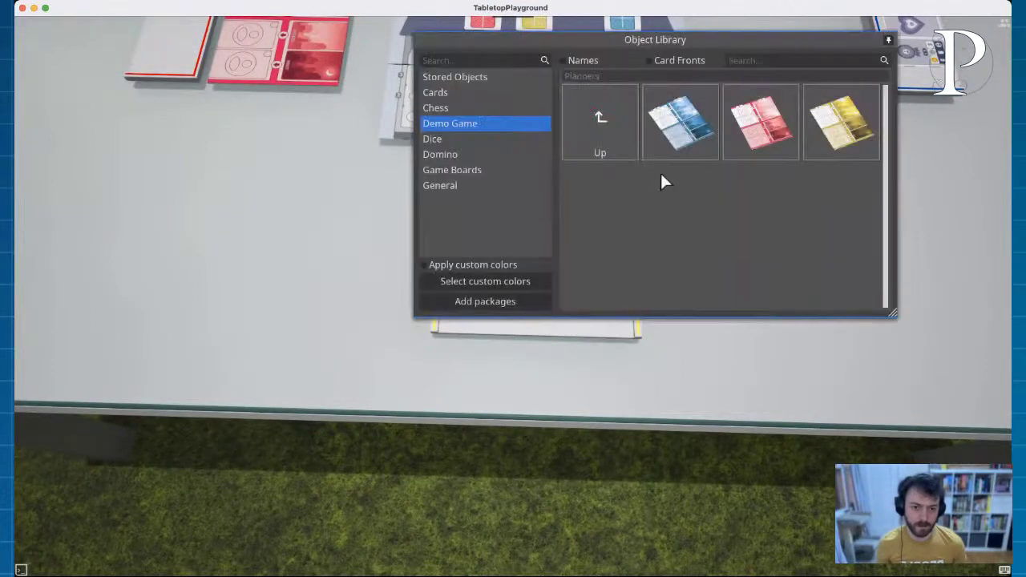
left_click_drag(821, 128, 241, 241)
Step: Move the yellow holder toward the table's edge, fit the yellow planner between it and the board, and shift both slightly away from the board
left_click_drag(506, 277, 566, 338)
left_click_drag(292, 252, 626, 245)
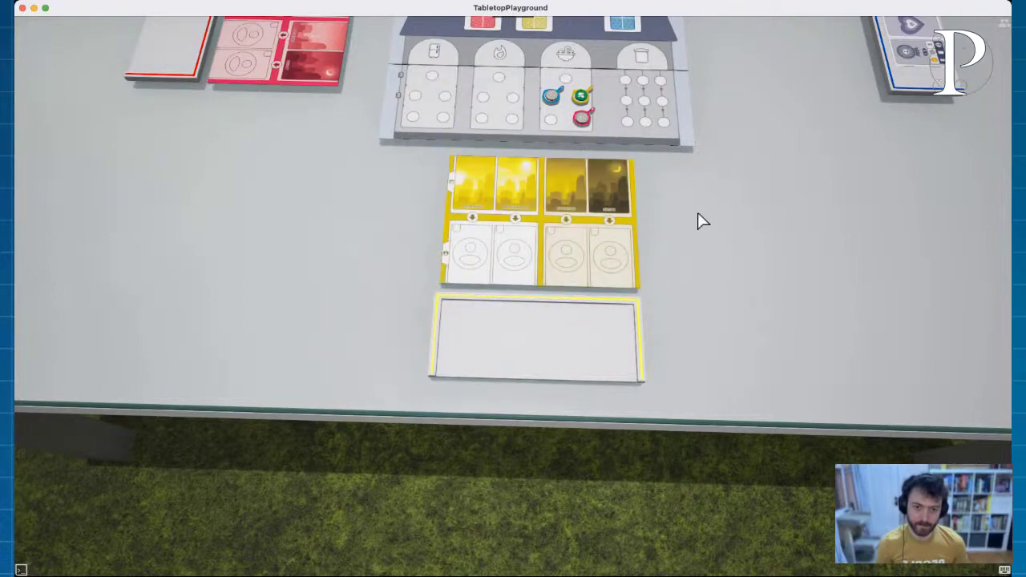
left_click_drag(729, 215, 310, 378)
mouse_move(589, 287)
left_mouse_down()
mouse_move(588, 310)
mouse_move(595, 302)
left_mouse_up()
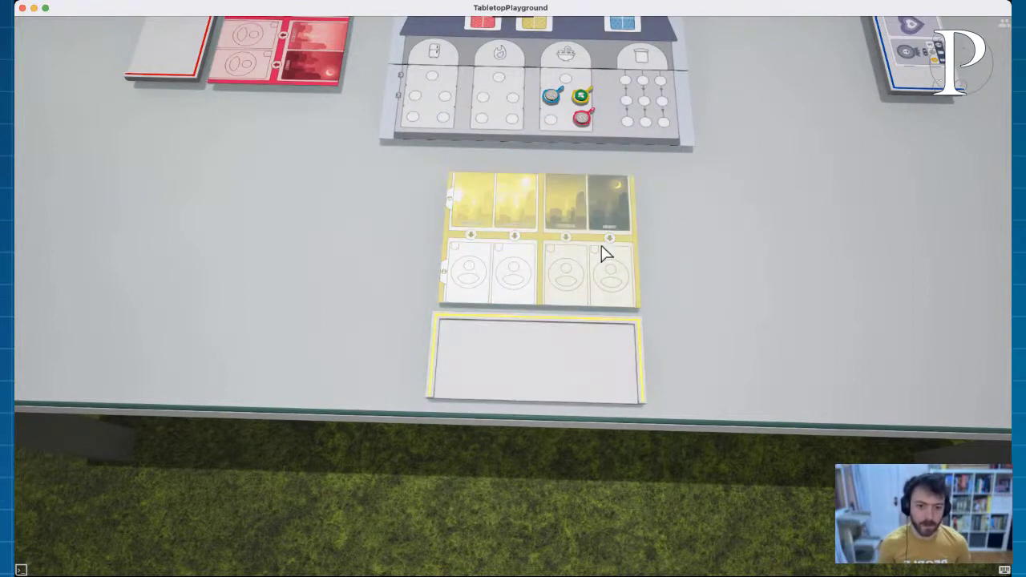
Step: Add the blue planner from the object library and place it between the board and the blue card holder
scroll(371, 214, "up", 1)
key("w")
key("a")
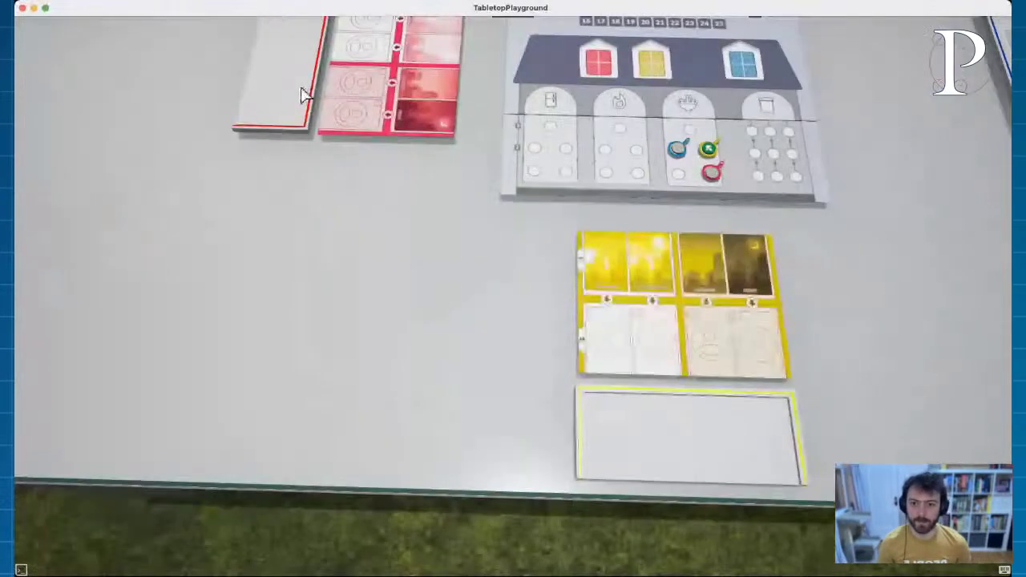
key("d")
right_click_drag(749, 246, 515, 298)
key("d")
right_click(521, 234)
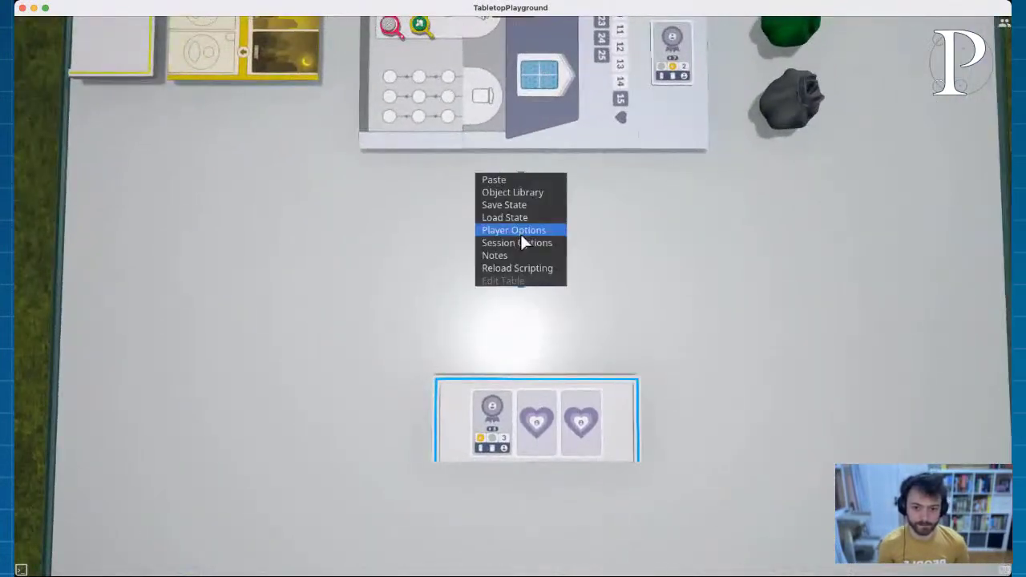
left_click(529, 193)
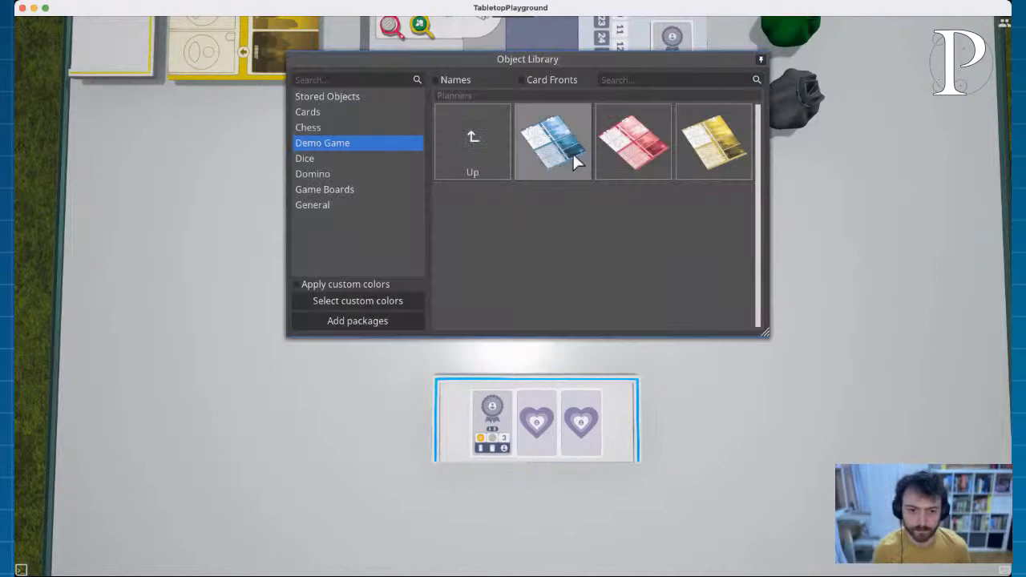
left_click_drag(574, 152, 536, 293)
scroll(506, 295, "up", 1)
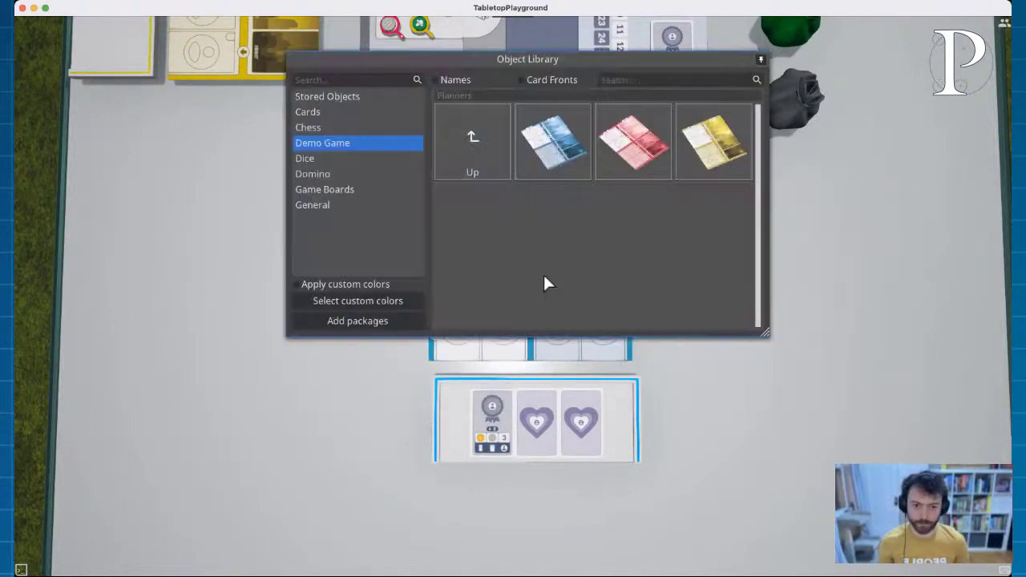
left_click(239, 84)
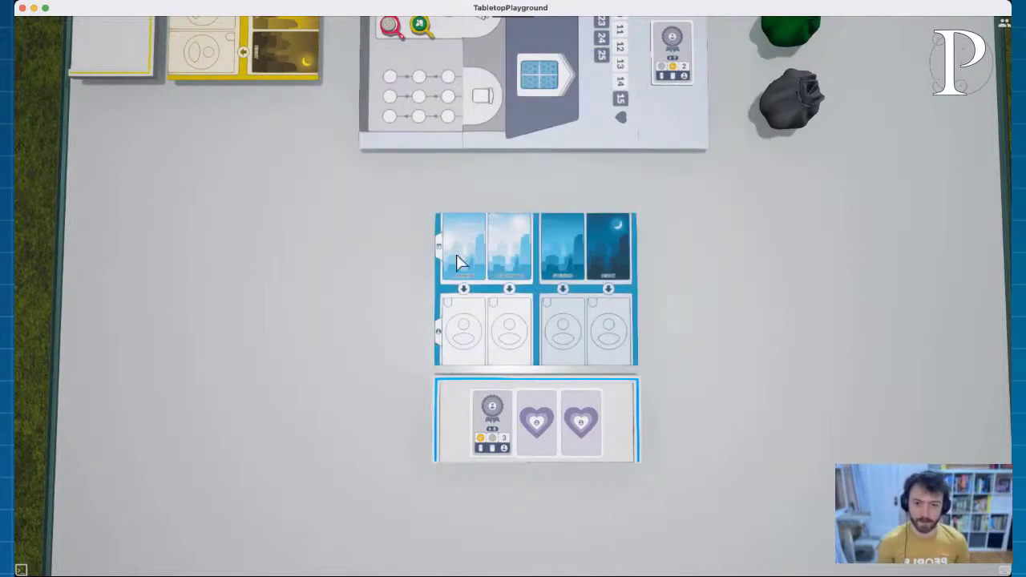
Step: Try a heart card from the blue holder face up on the fourth time slot of the blue planner
left_click_drag(581, 423, 709, 212)
scroll(514, 252, "up", 3)
key("q")
key("q")
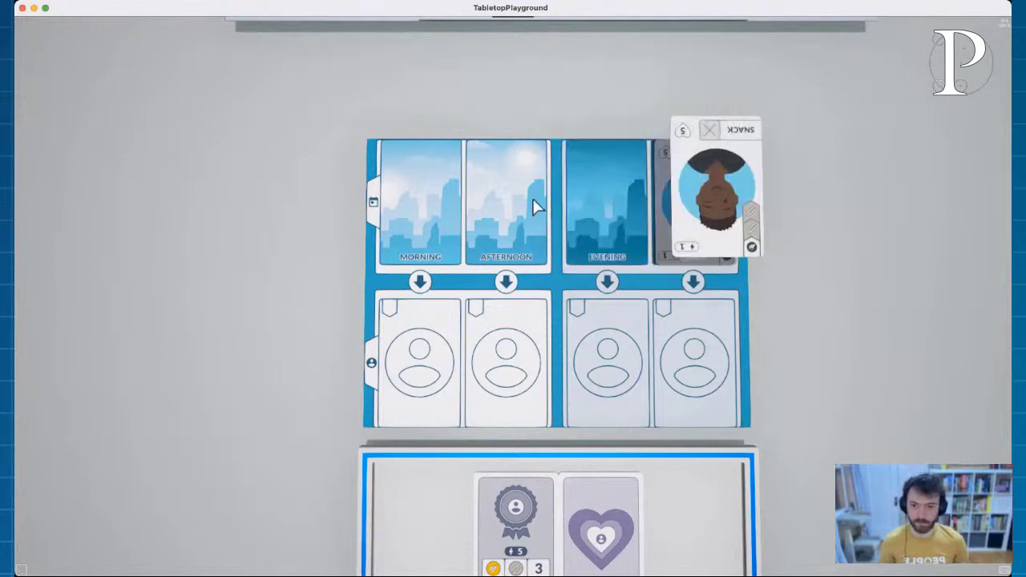
left_click_drag(536, 207, 632, 245)
key("q")
key("q")
Step: View the whole layout from above and exit the preview to the Demo Game package editor
scroll(634, 245, "down", 5)
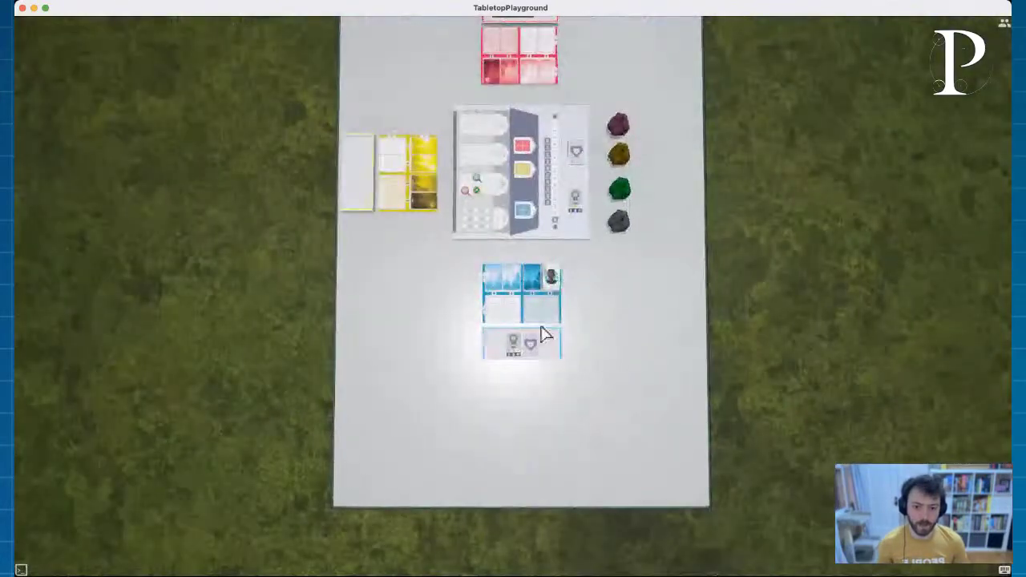
right_click_drag(357, 318, 633, 358)
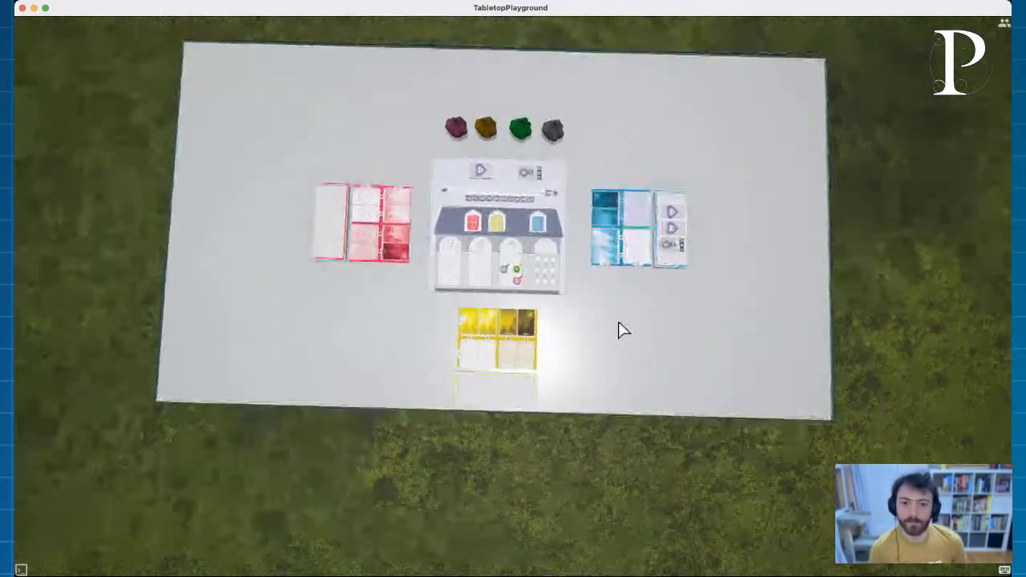
middle_click_drag(625, 318, 639, 360)
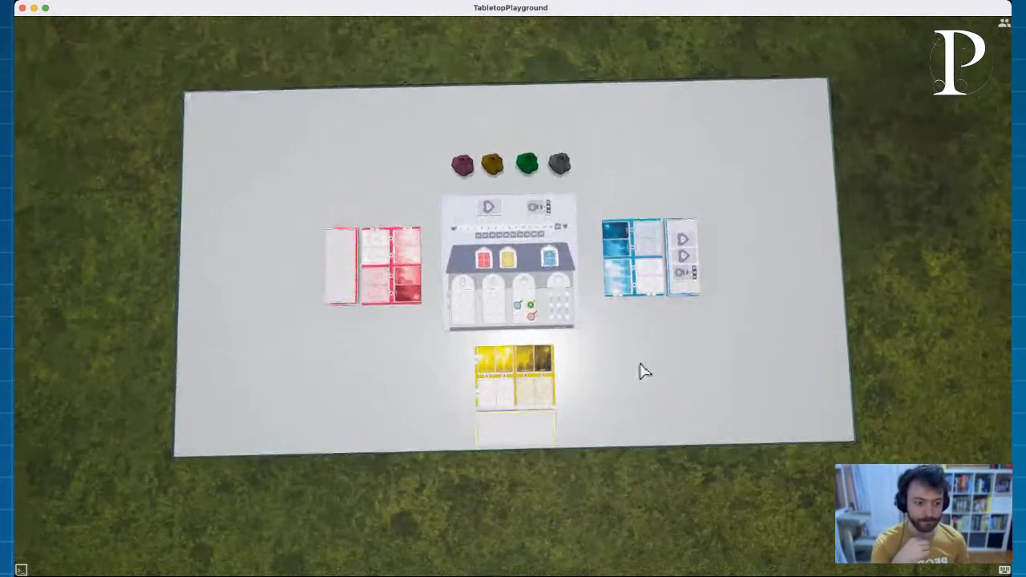
right_click(640, 351)
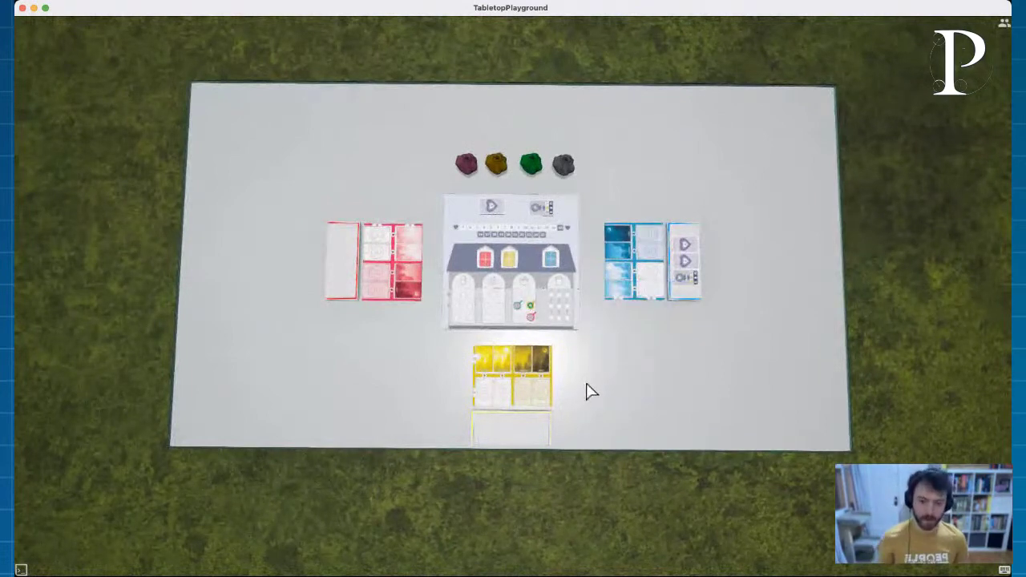
key("Escape")
left_click(542, 324)
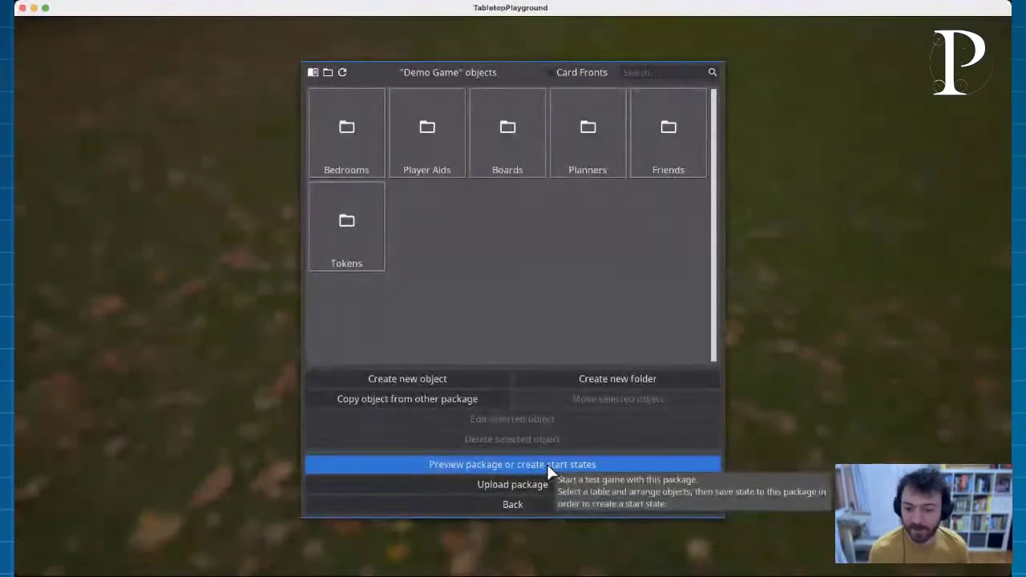
Step: Check which start states the Demo Game and Roux Mates offer for loading in a preview, and return to the package editor
left_click(547, 464)
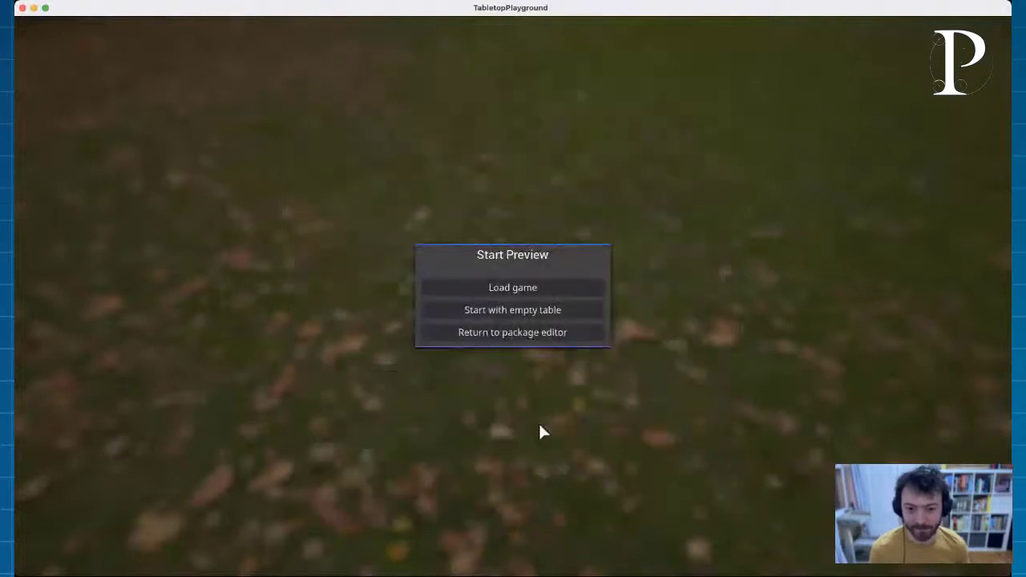
left_click(528, 288)
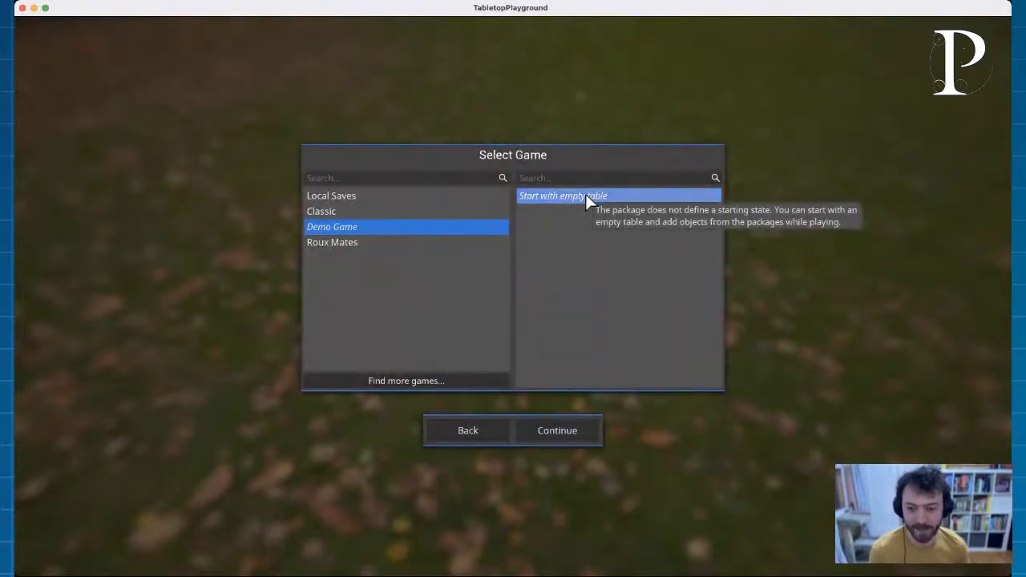
left_click(351, 244)
left_click(348, 228)
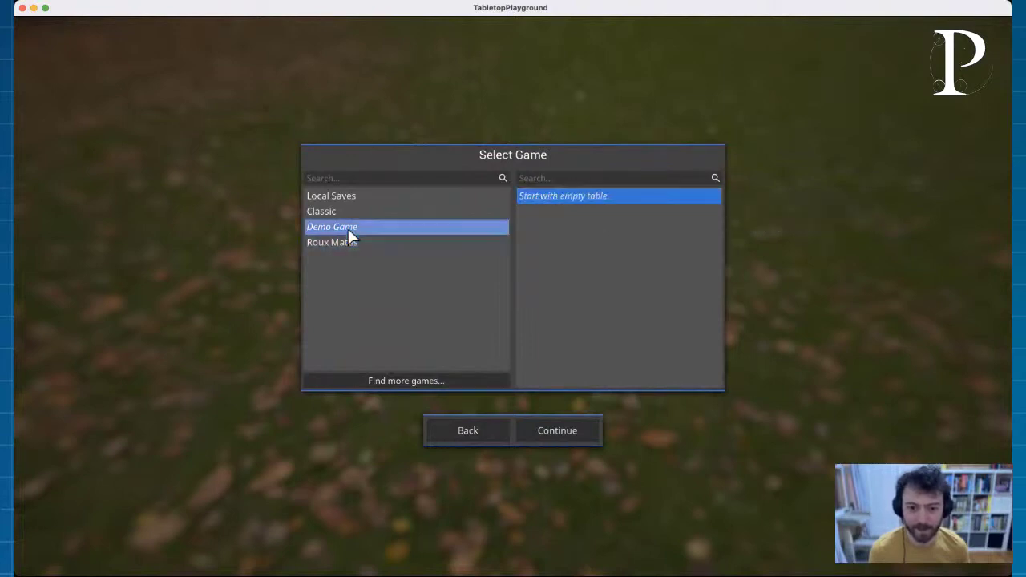
left_click(348, 241)
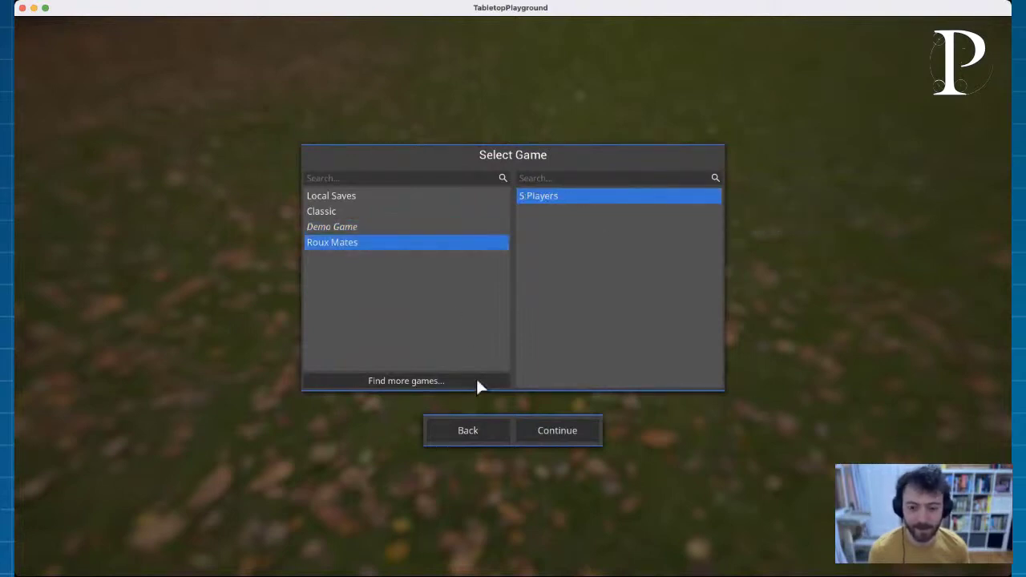
left_click(477, 430)
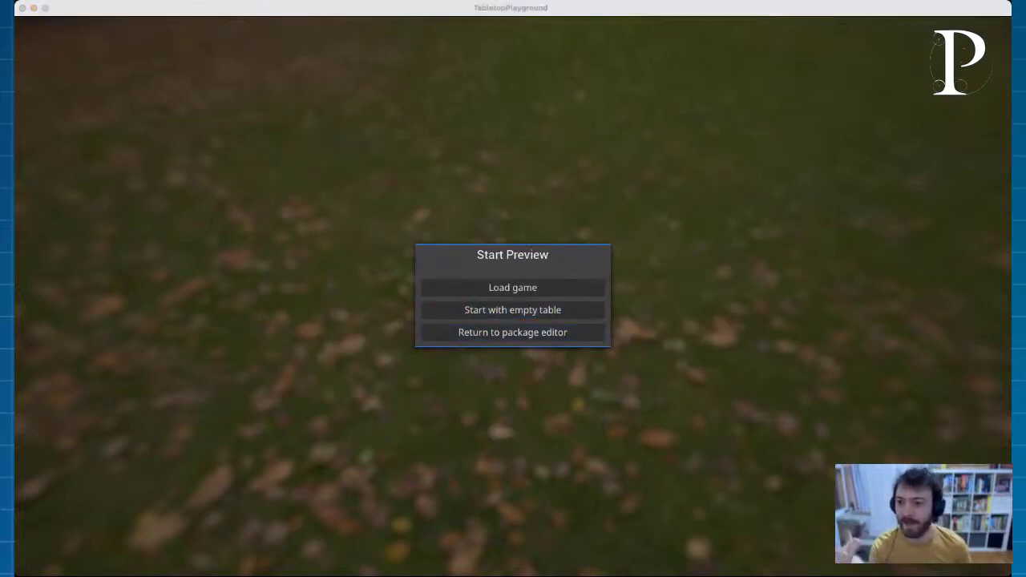
left_click(258, 12)
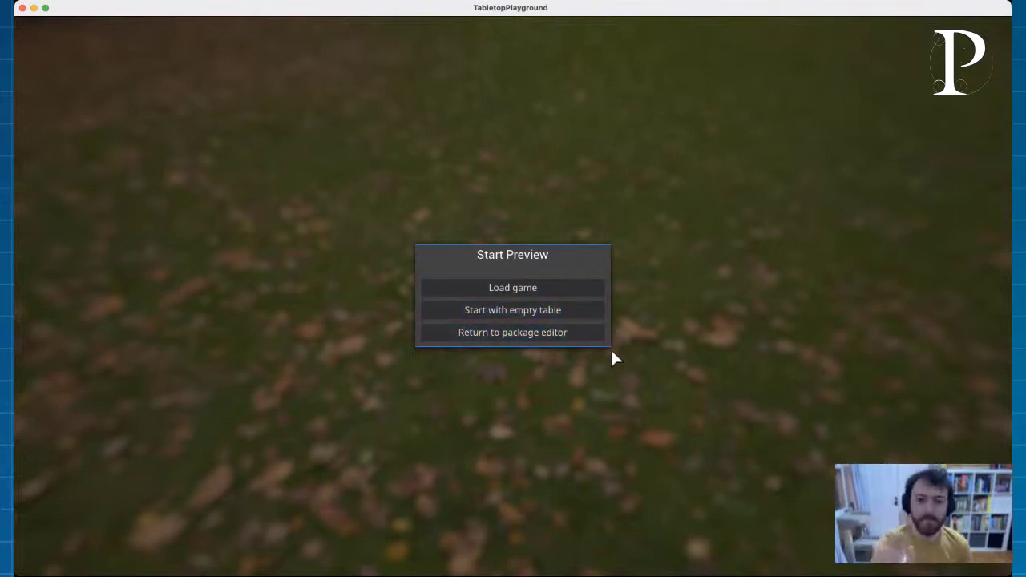
left_click(514, 335)
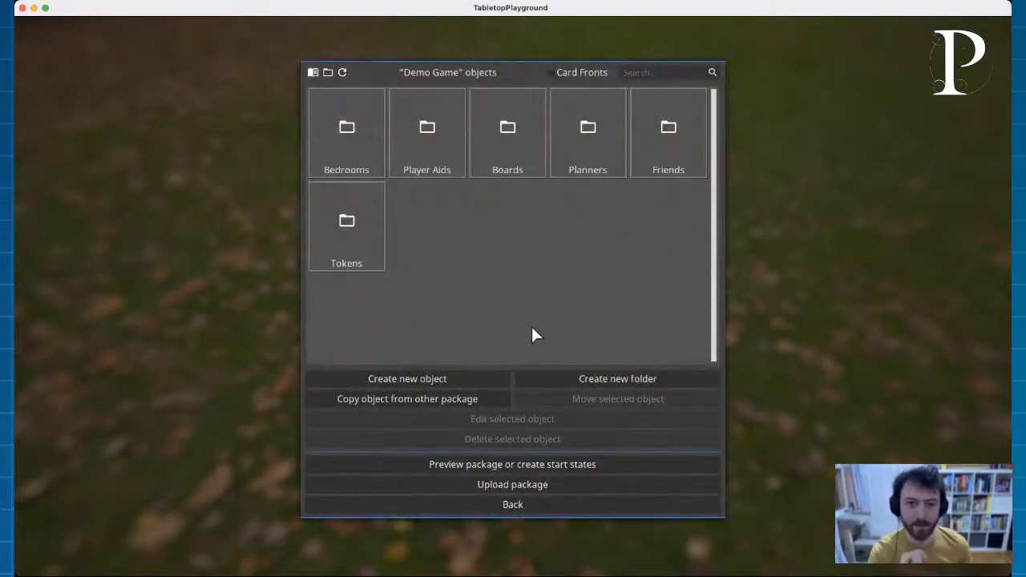
Step: Create a new multistate object using Boost.png from the Planners folder as its texture
left_click(430, 378)
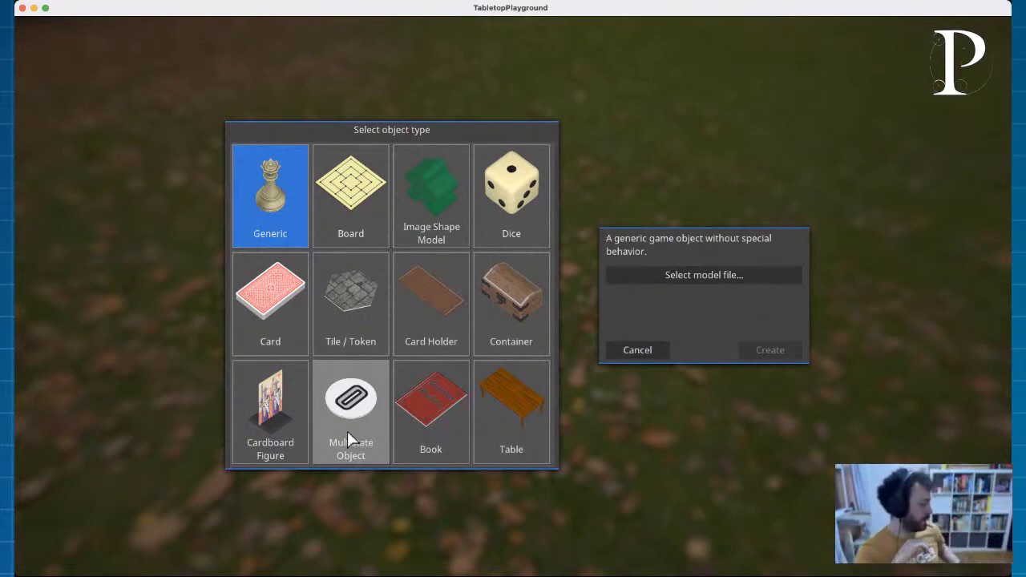
left_click(356, 403)
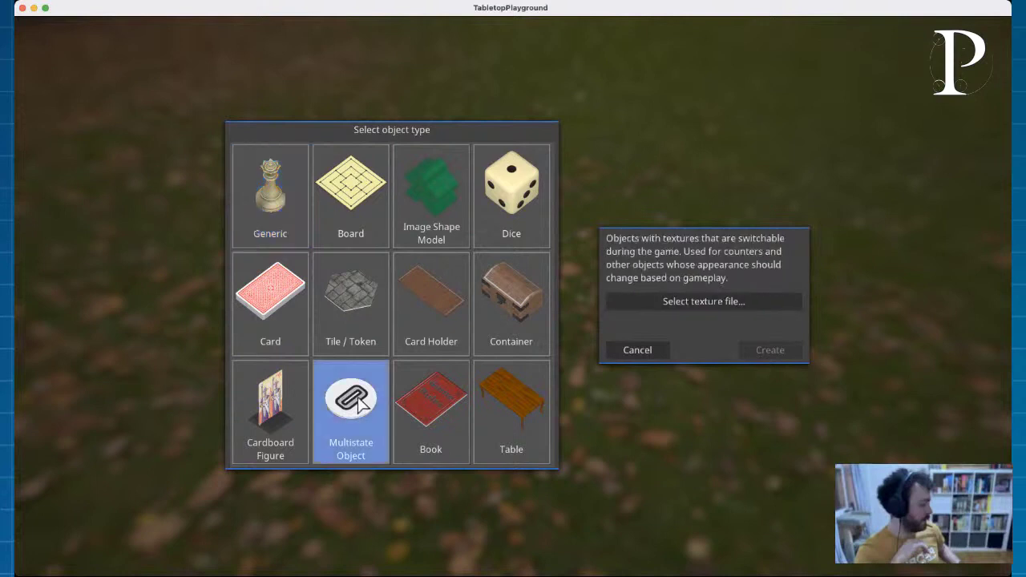
left_click(704, 298)
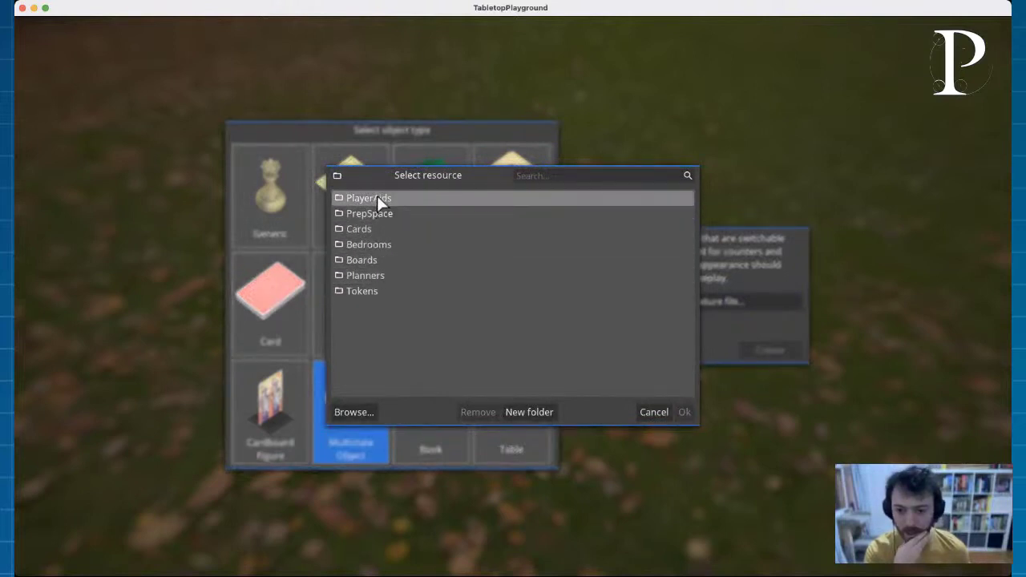
double_click(378, 274)
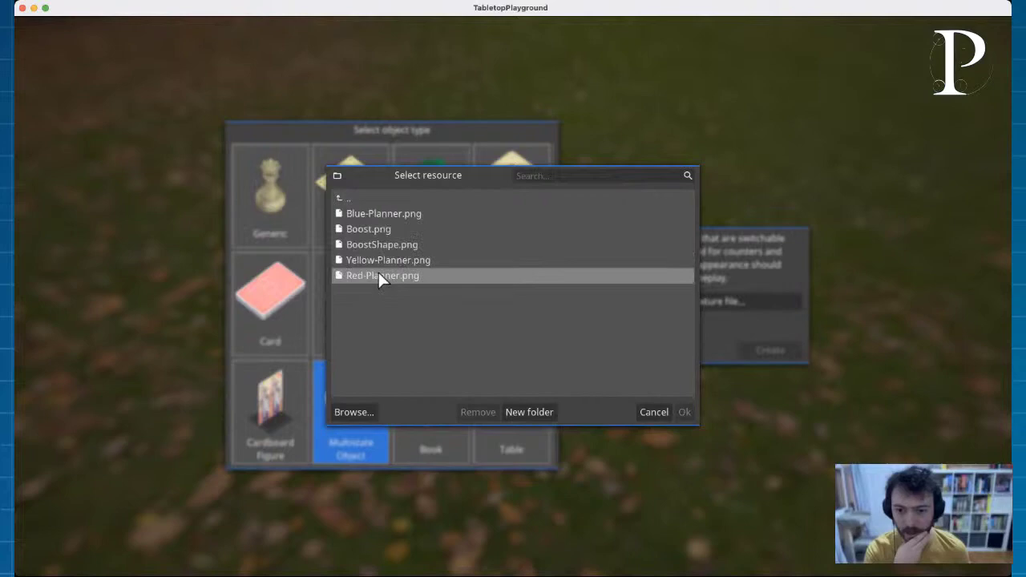
left_click(377, 229)
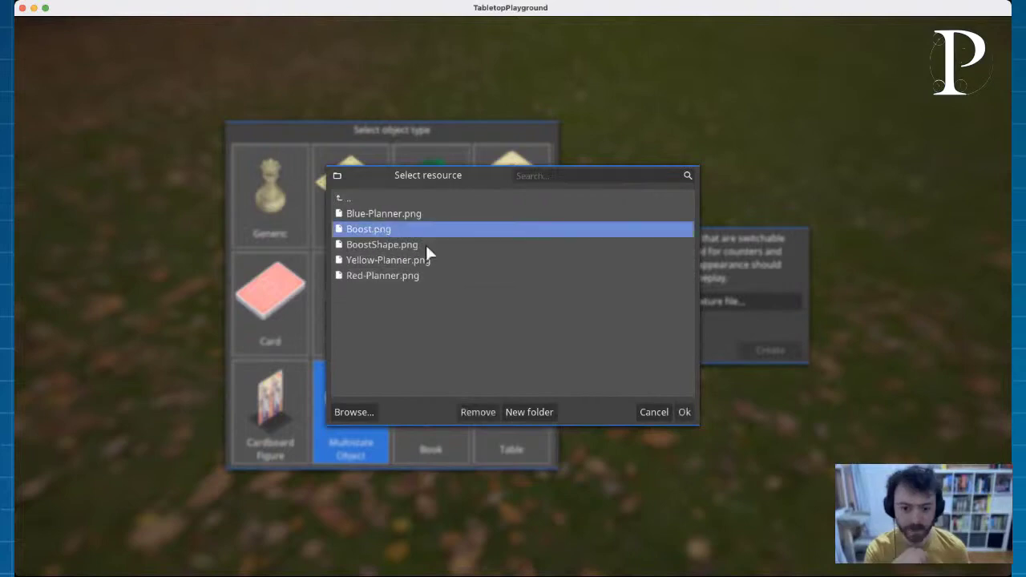
left_click(684, 412)
left_click(778, 354)
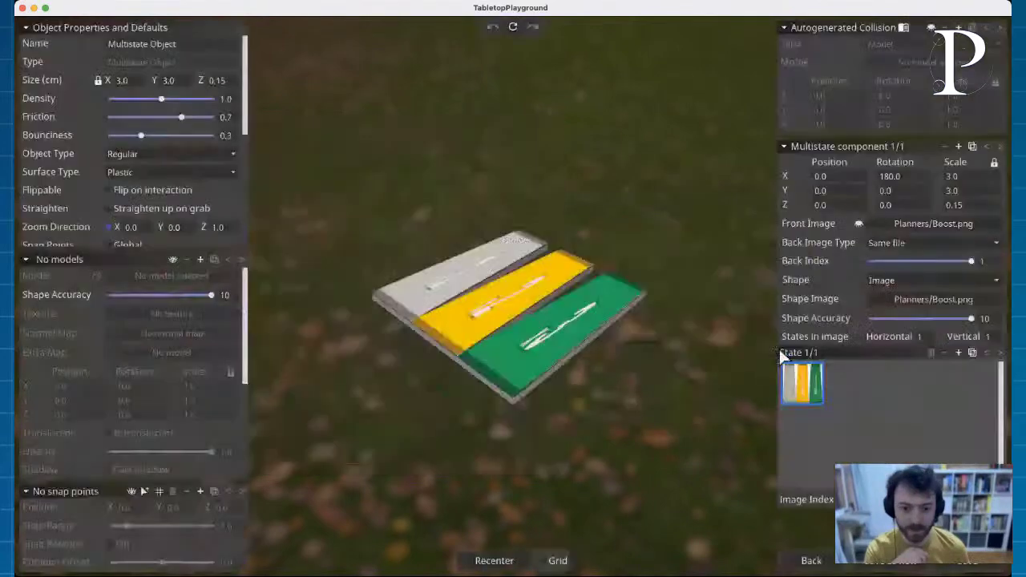
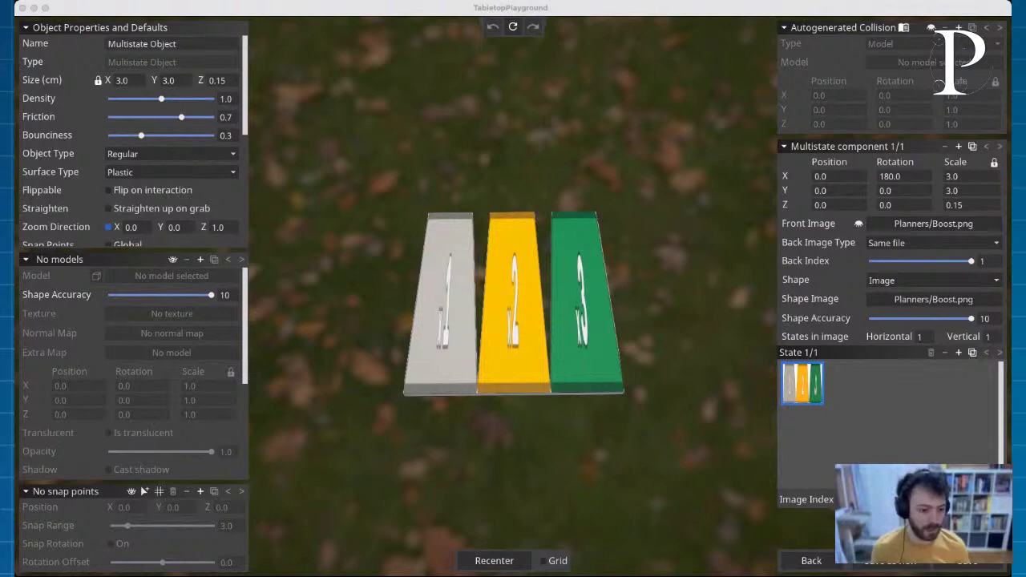
Step: Set the multistate component's shape image to BoostShape.png
left_click(503, 140)
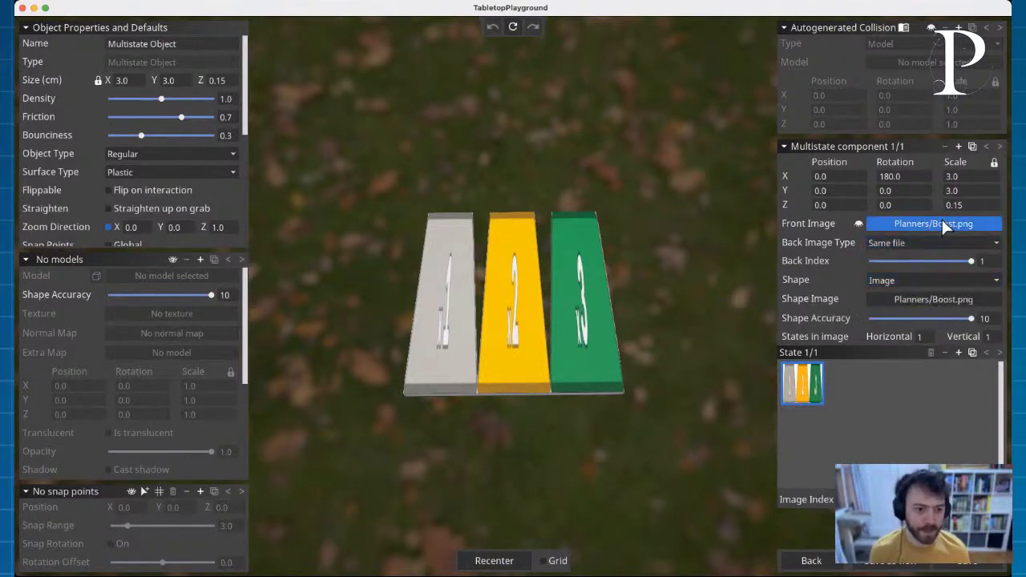
left_click(936, 300)
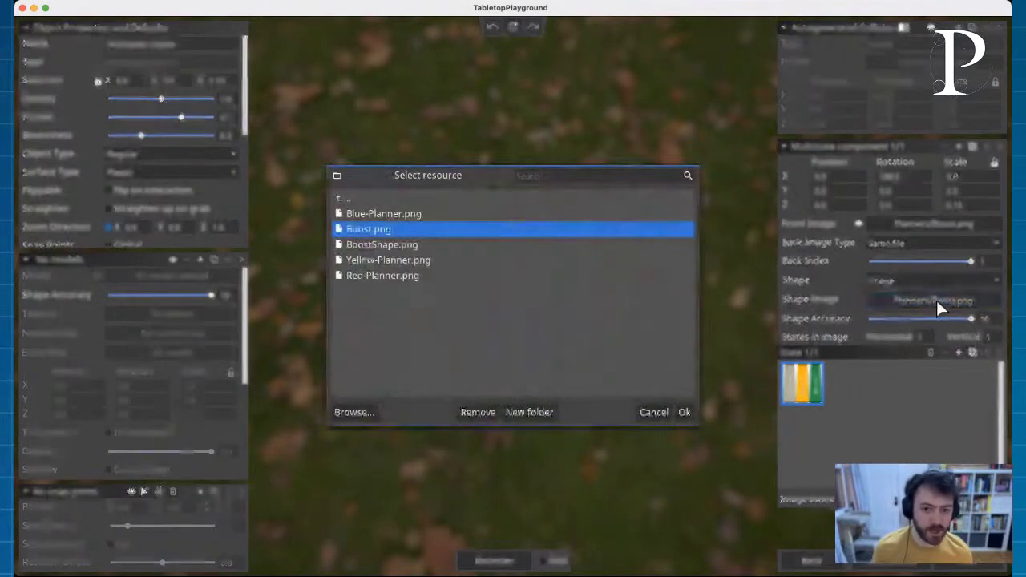
left_click(467, 246)
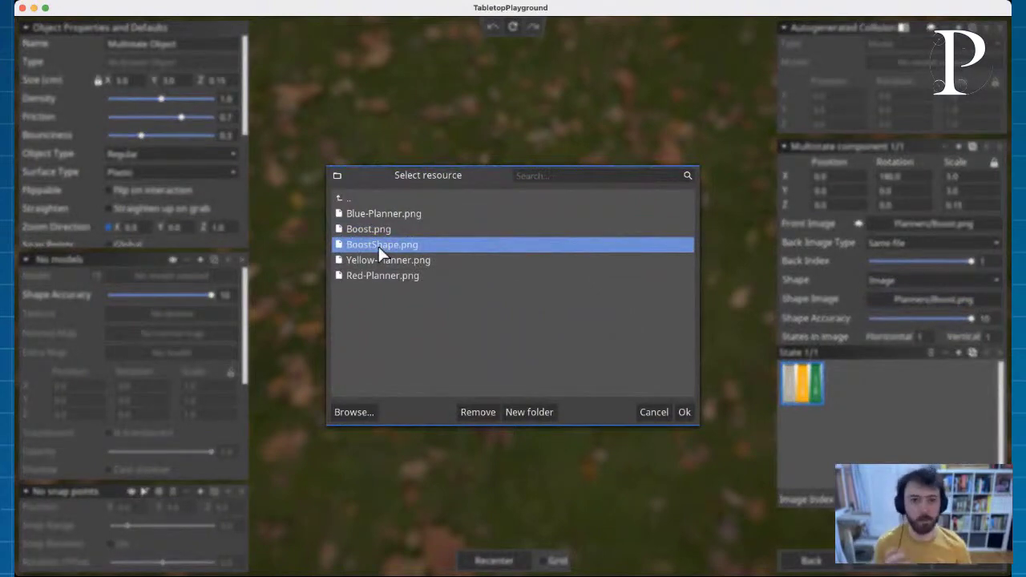
left_click(685, 412)
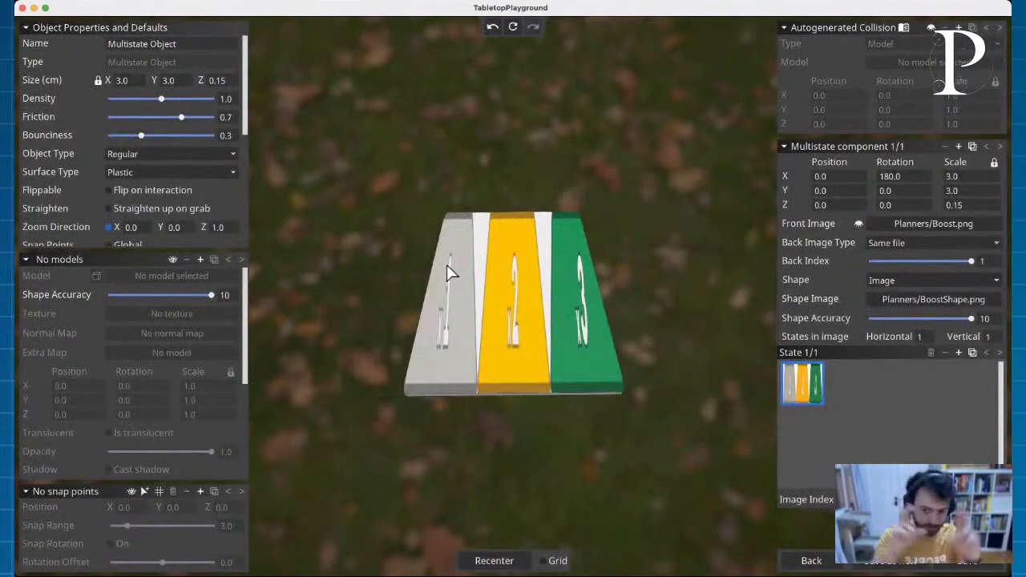
Step: Set the number of states in the front image to 3 horizontal and 1 vertical
left_click(882, 226)
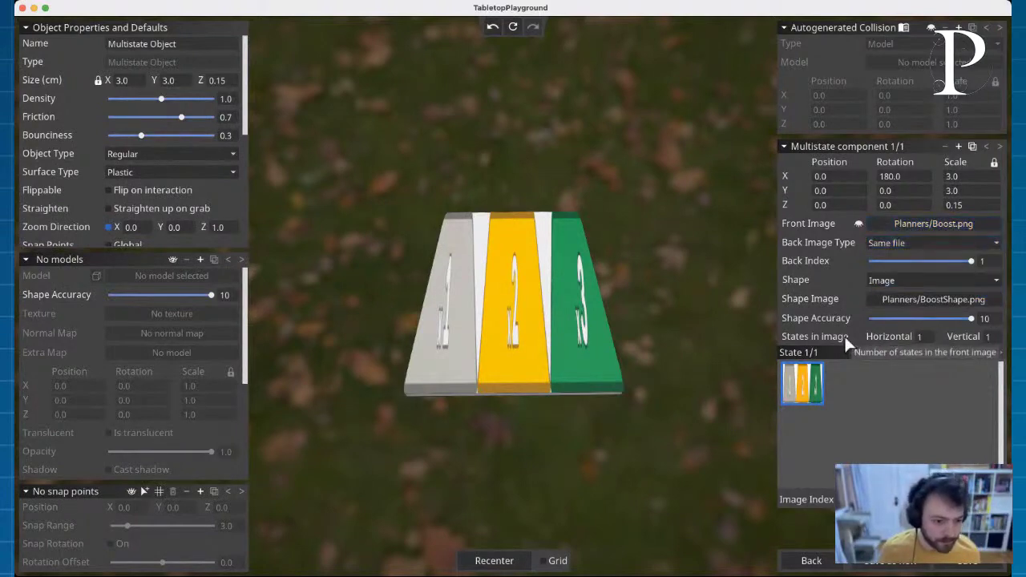
left_click(925, 336)
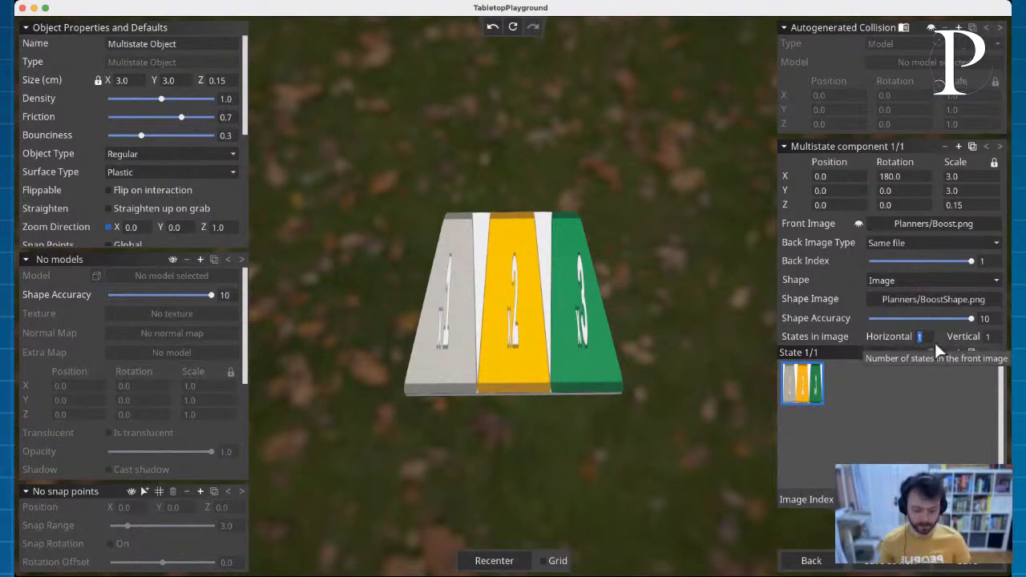
type("3")
left_click(994, 337)
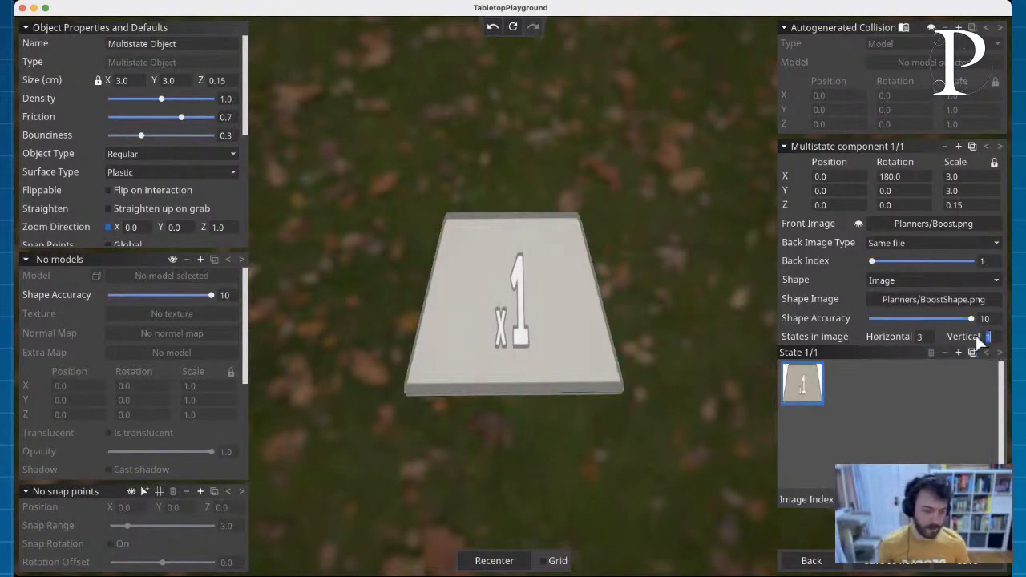
key("Return")
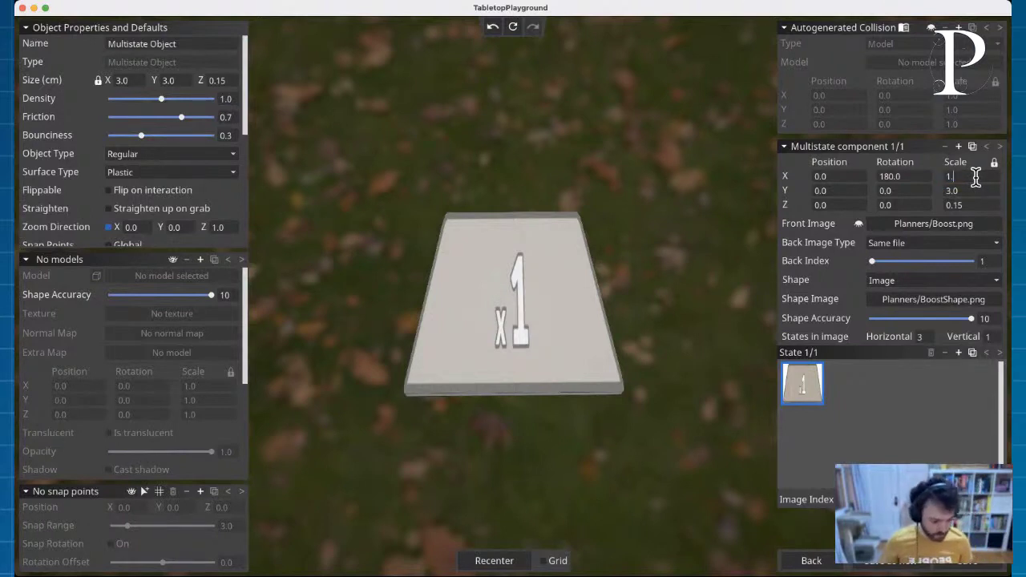
Step: Scale the multistate component to X 1.3, Y 5.2 and Z 0.2, unlocking its proportions so the axes can differ
key("Tab")
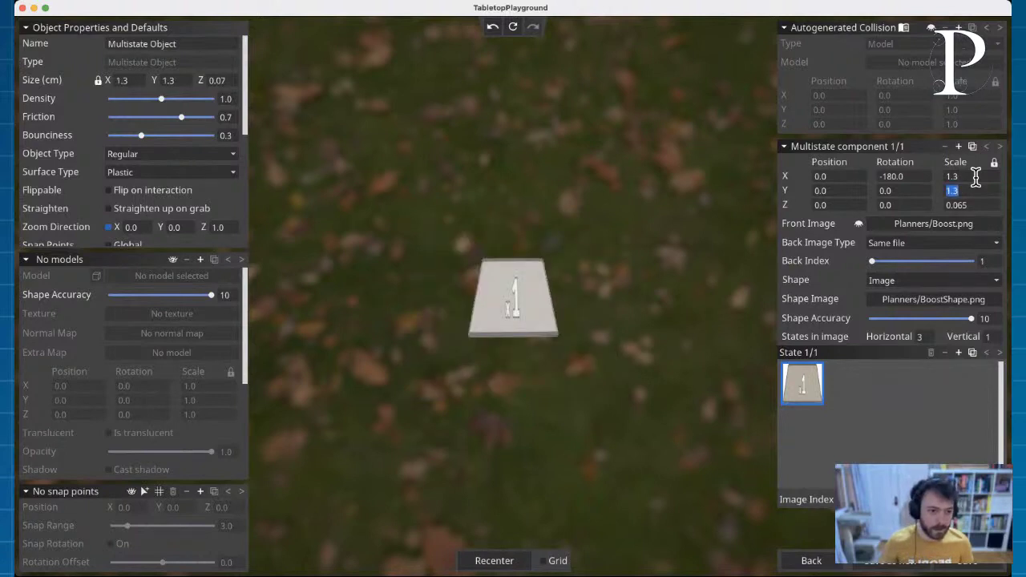
key("Return")
left_click(969, 204)
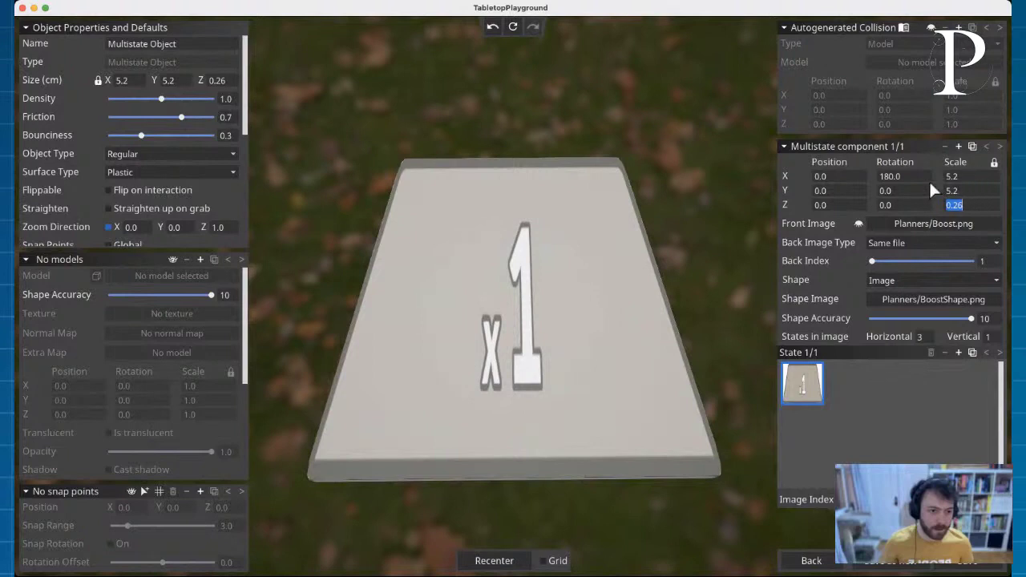
left_click(971, 177)
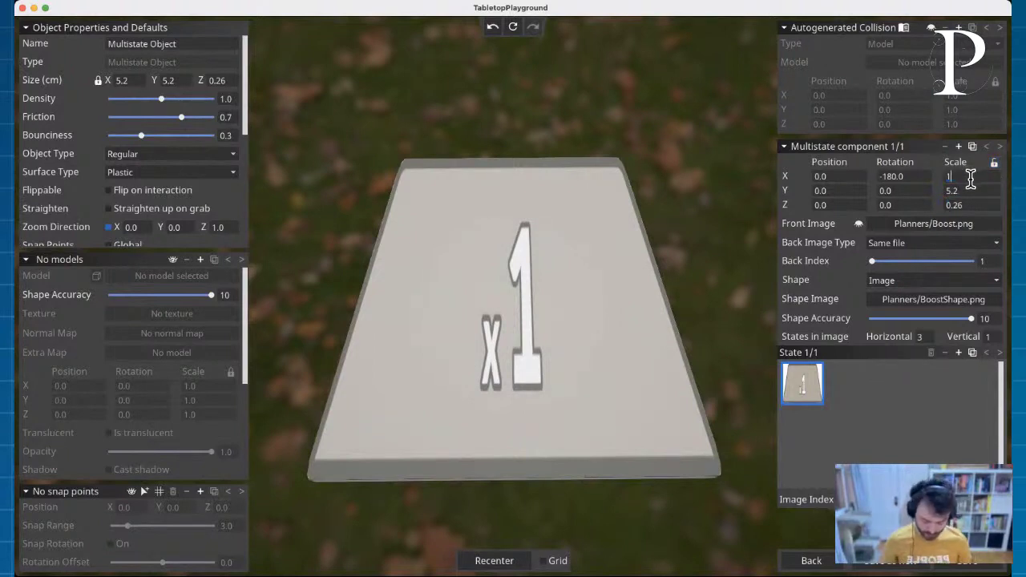
type("1.3")
key("Return")
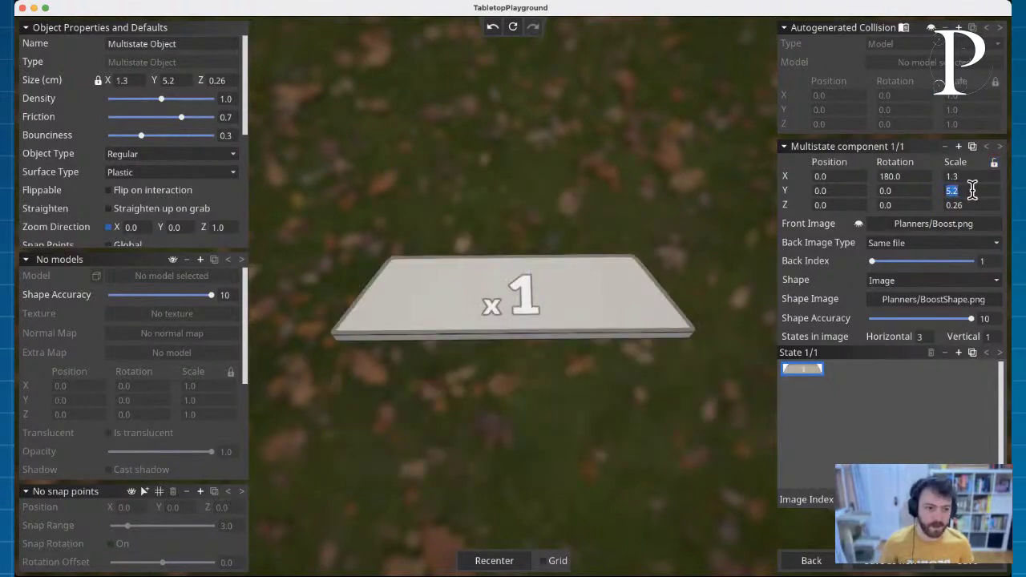
left_click(973, 204)
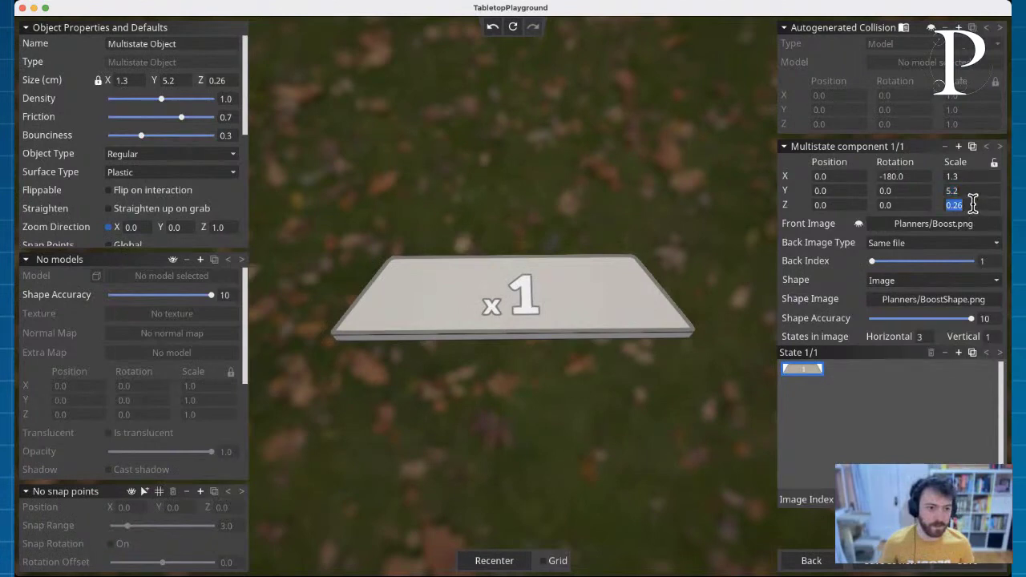
type(".2")
key("Return")
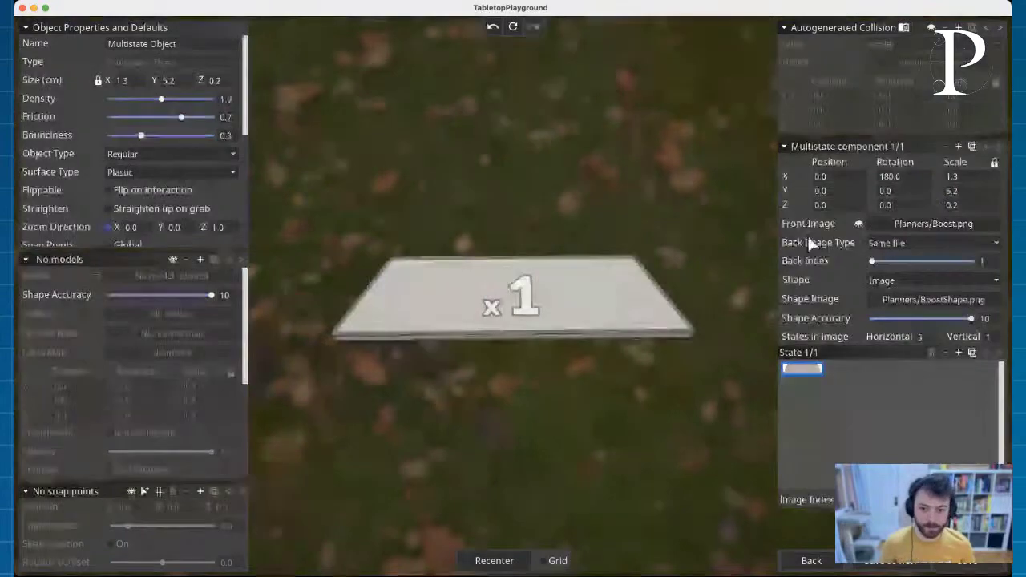
Step: Add two more states to the component for the x2 and x3 sections of the image
right_click_drag(582, 268, 582, 270)
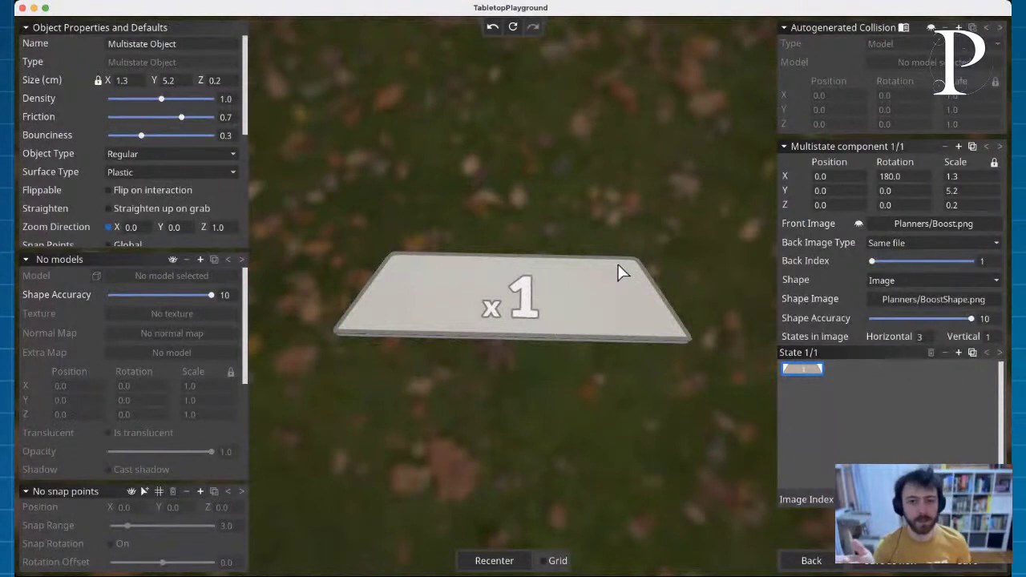
left_click(959, 354)
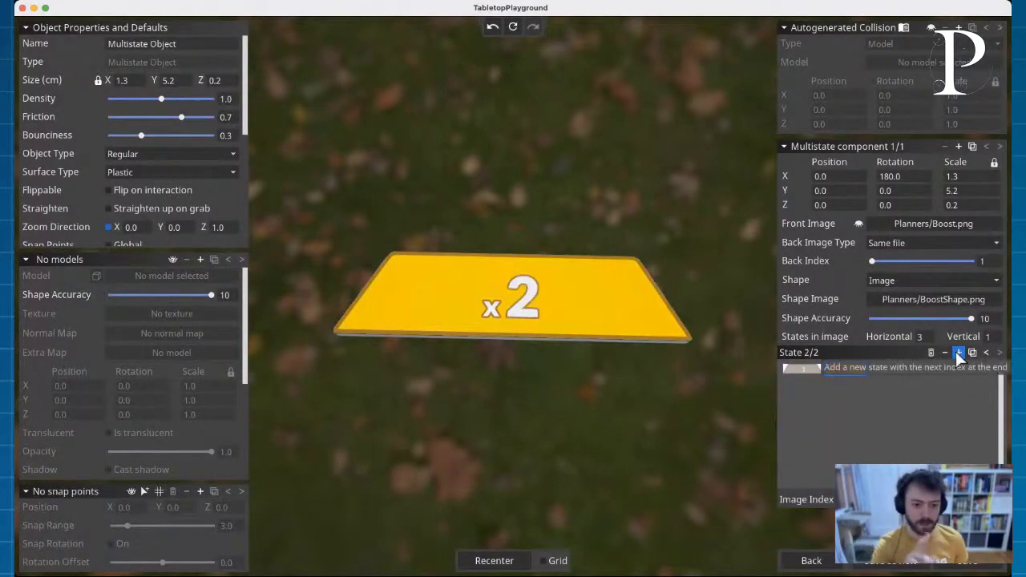
left_click(959, 353)
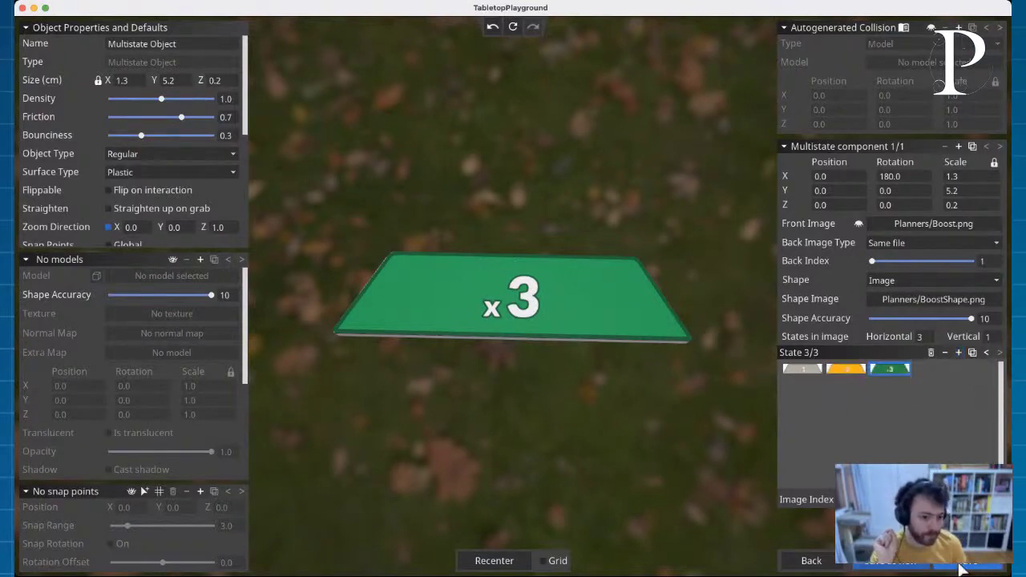
Step: Name the object Boost, save it and return to the package's object list
left_click(201, 41)
type("Boost")
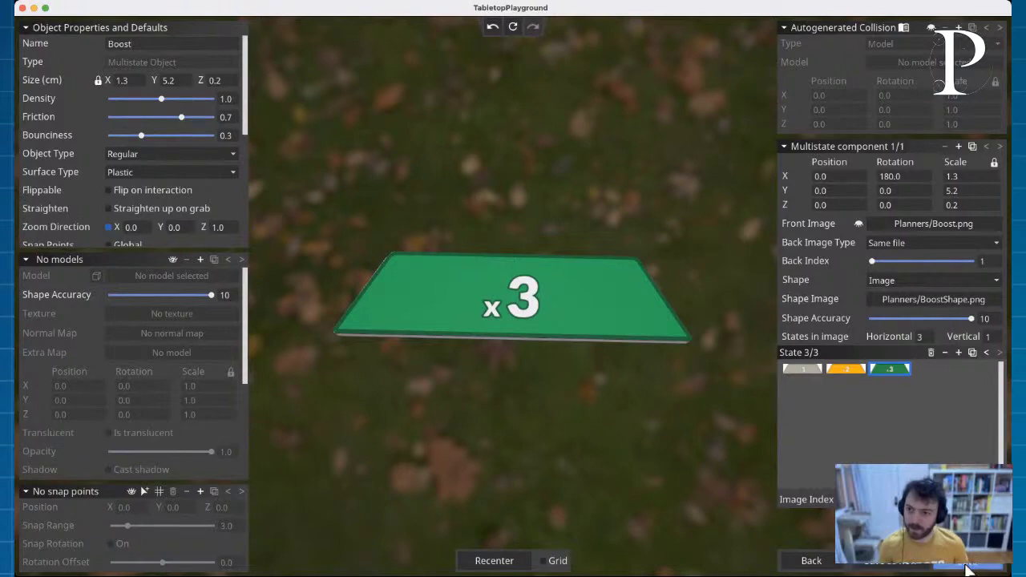
left_click(810, 562)
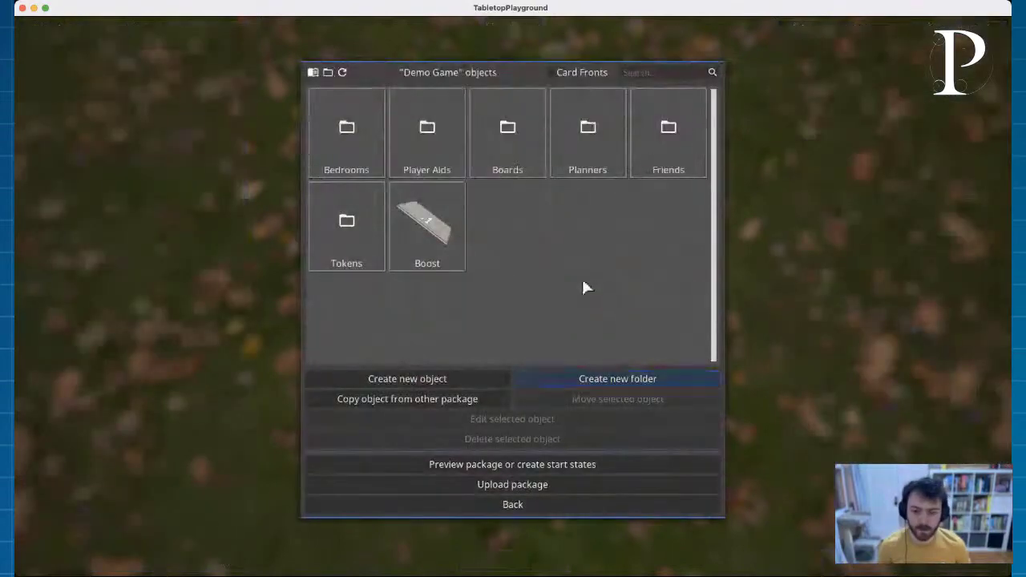
left_click(544, 469)
left_click(477, 282)
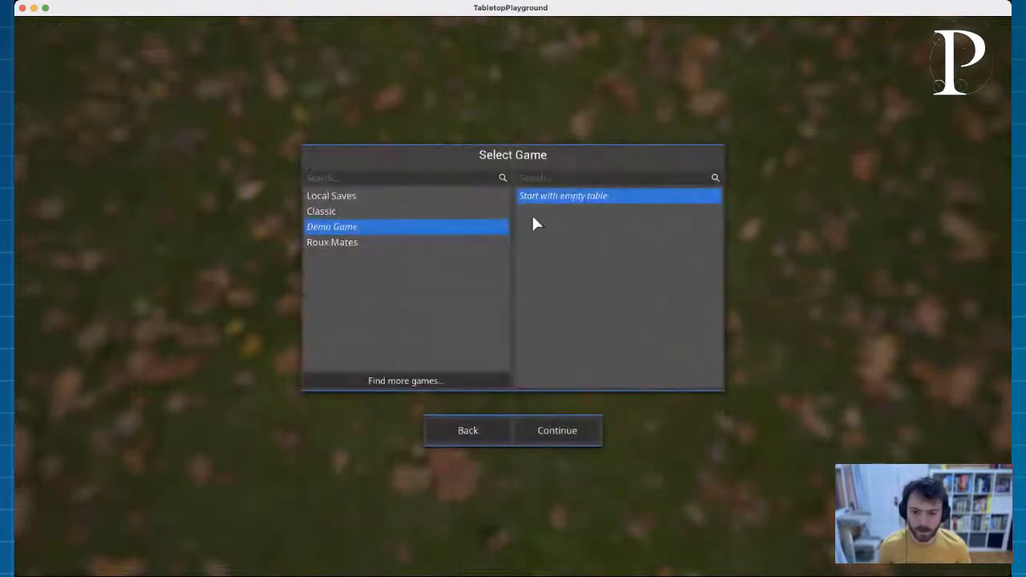
double_click(586, 202)
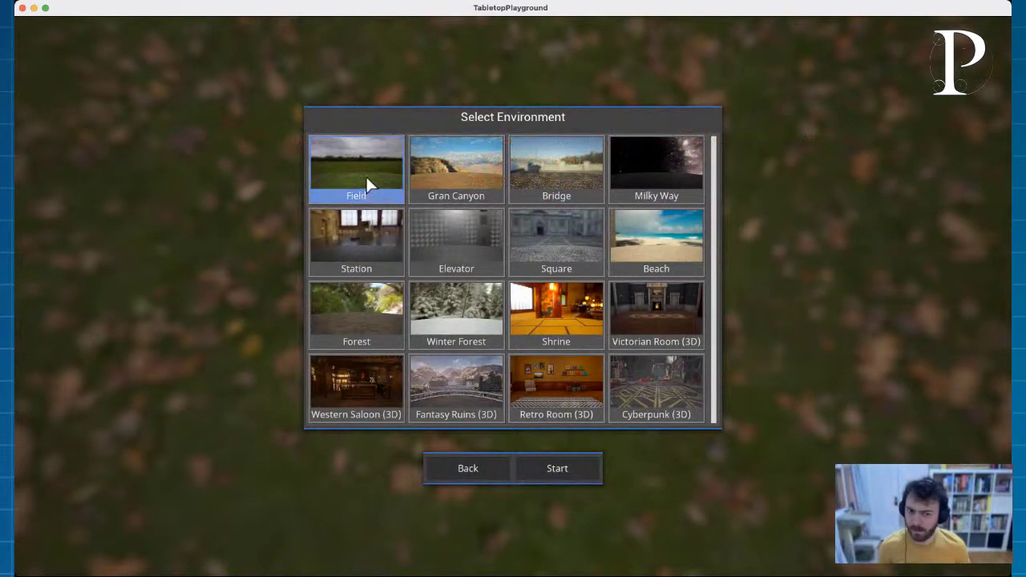
left_click(559, 471)
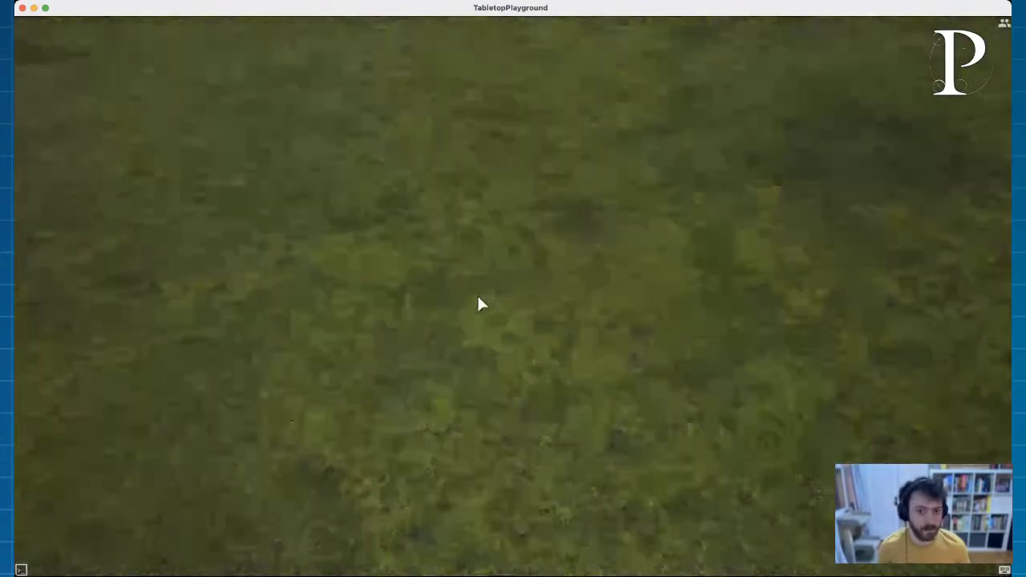
key("Escape")
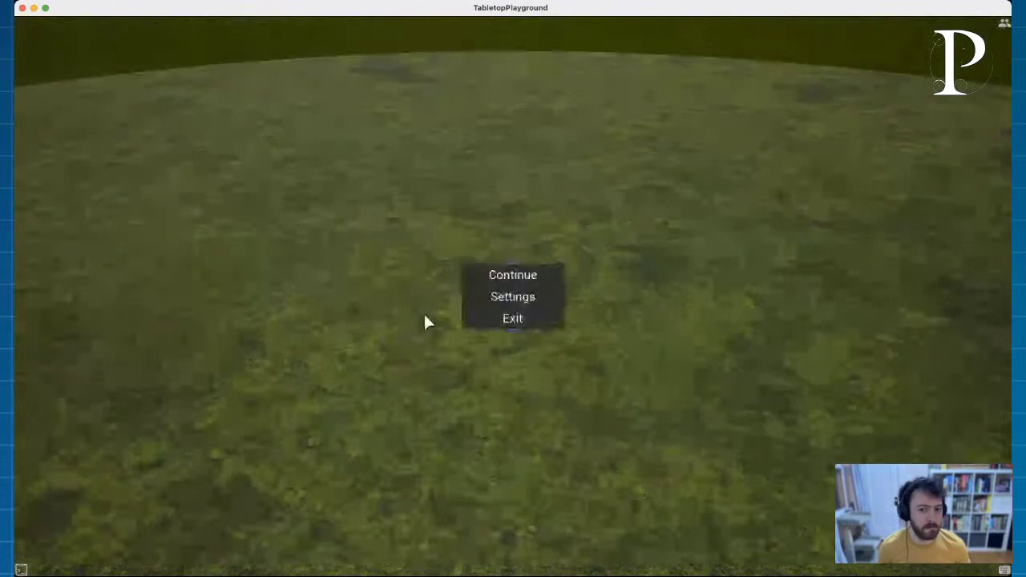
left_click(512, 318)
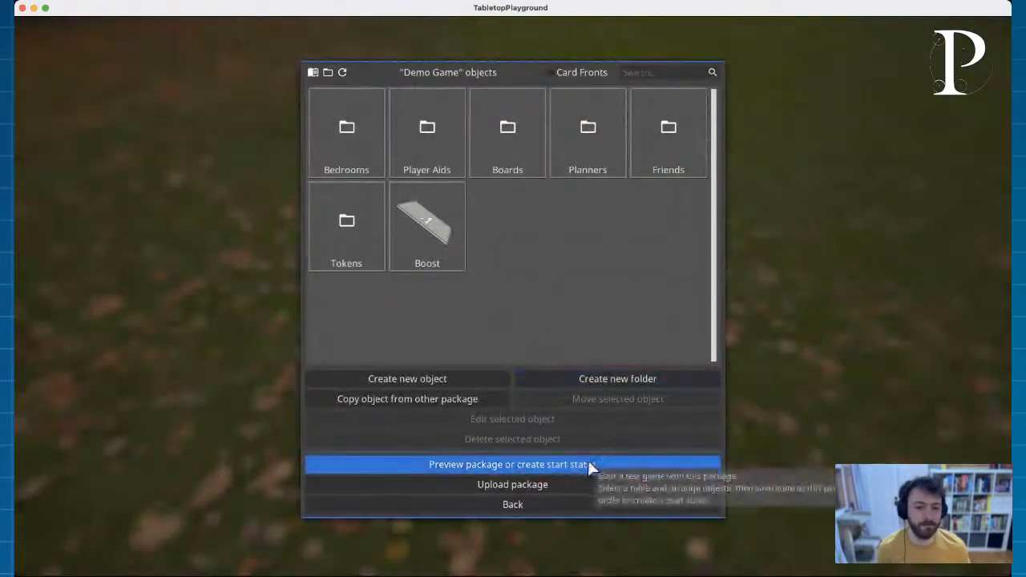
Step: Start a package preview with an empty white rectangular table in the Field environment
left_click(589, 463)
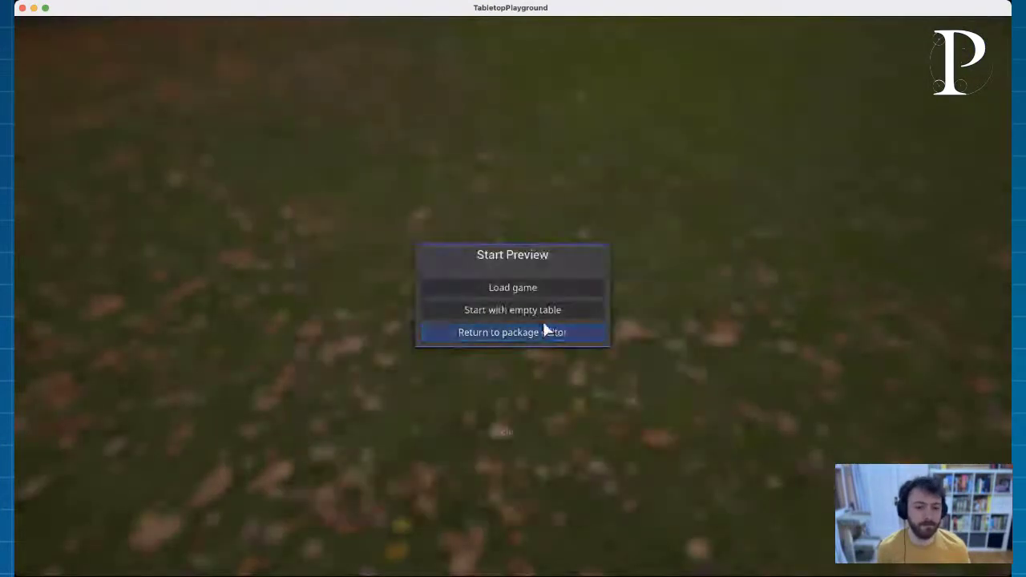
left_click(535, 310)
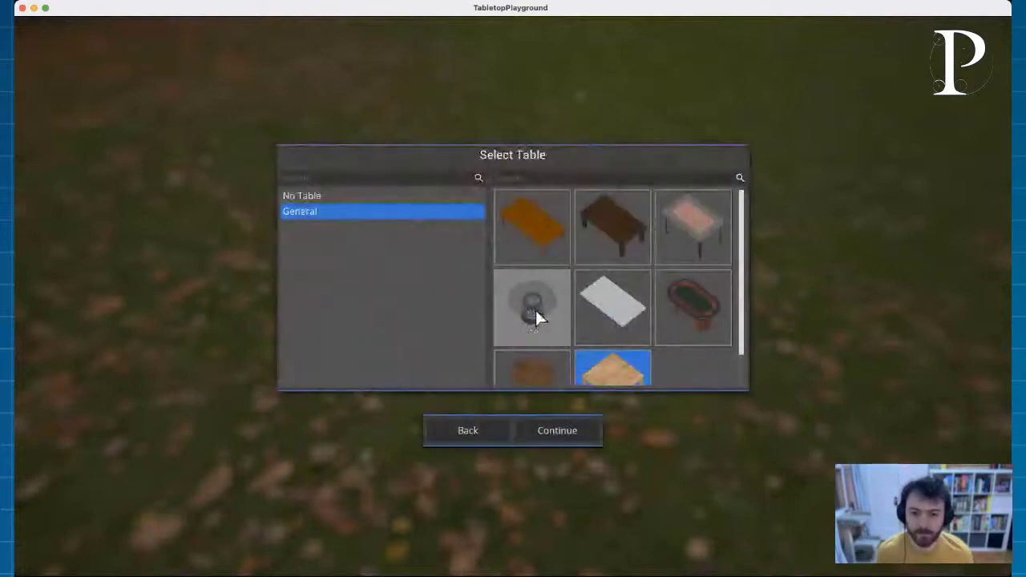
left_click(631, 307)
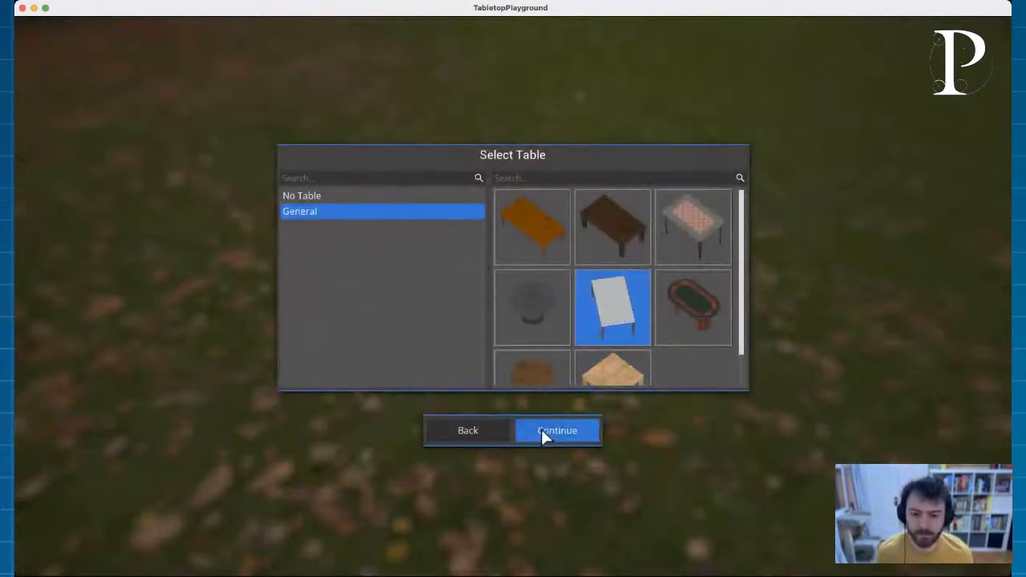
left_click(474, 431)
left_click(513, 287)
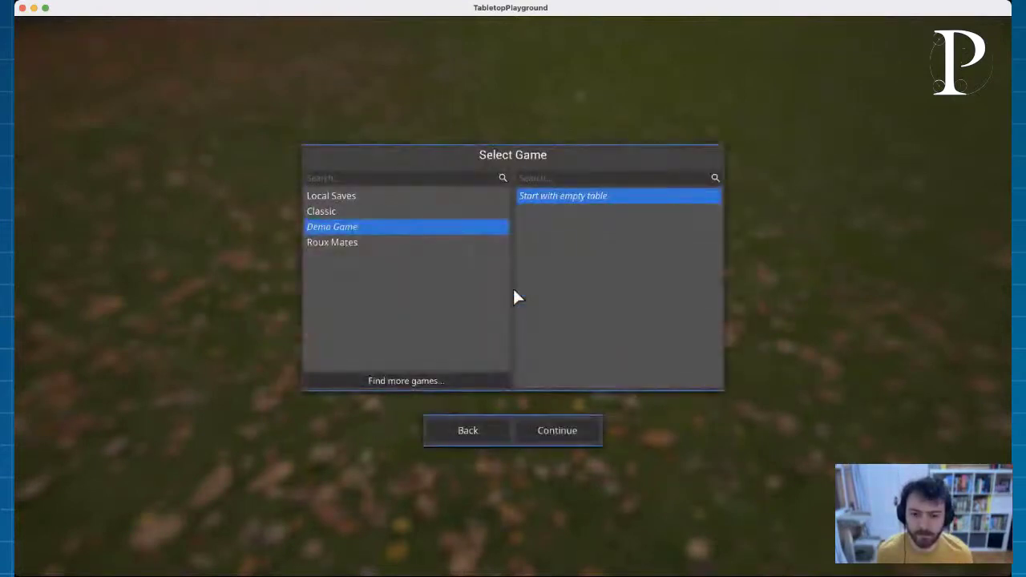
left_click(468, 437)
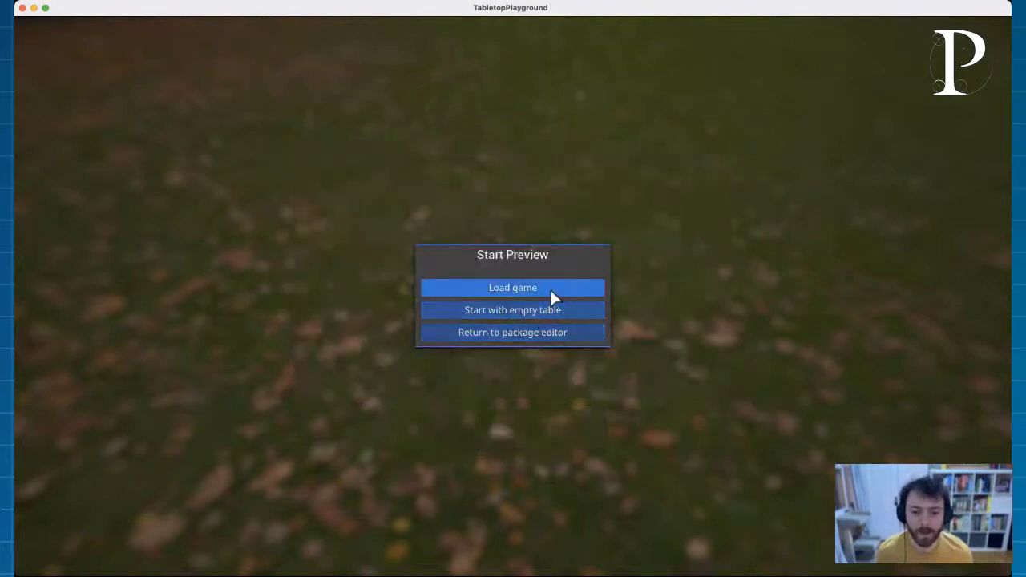
left_click(551, 310)
left_click(599, 319)
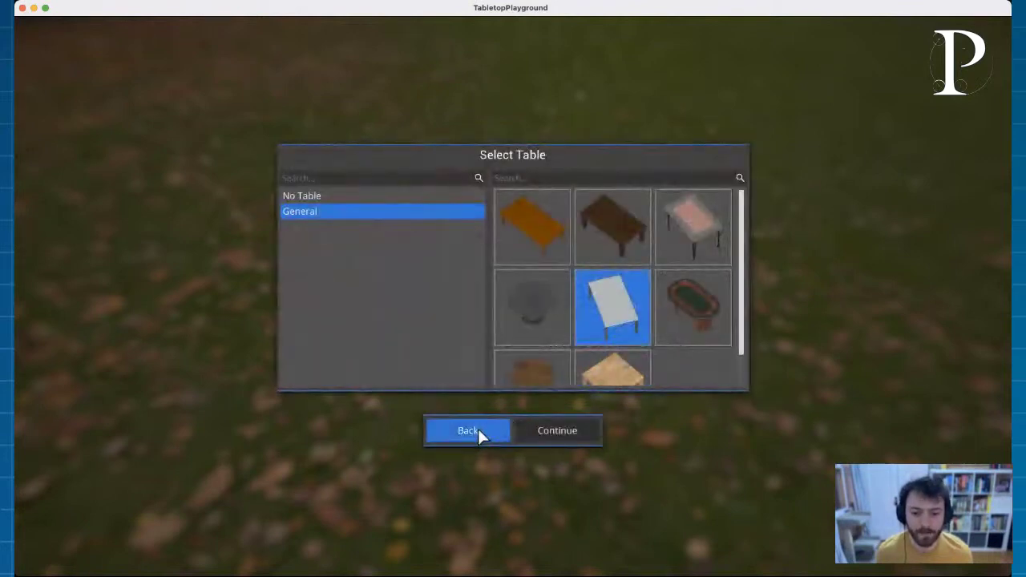
left_click(556, 424)
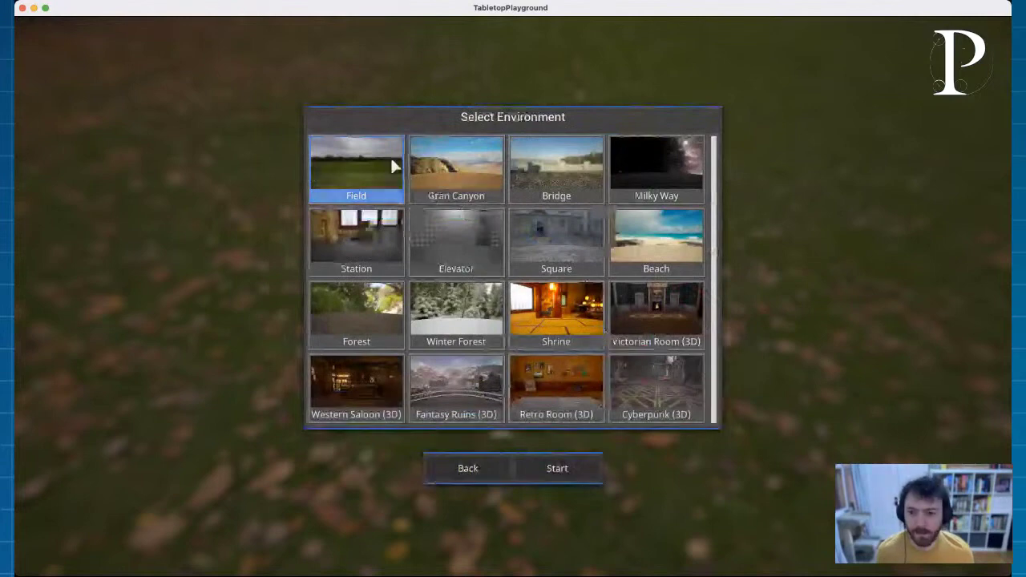
left_click(564, 469)
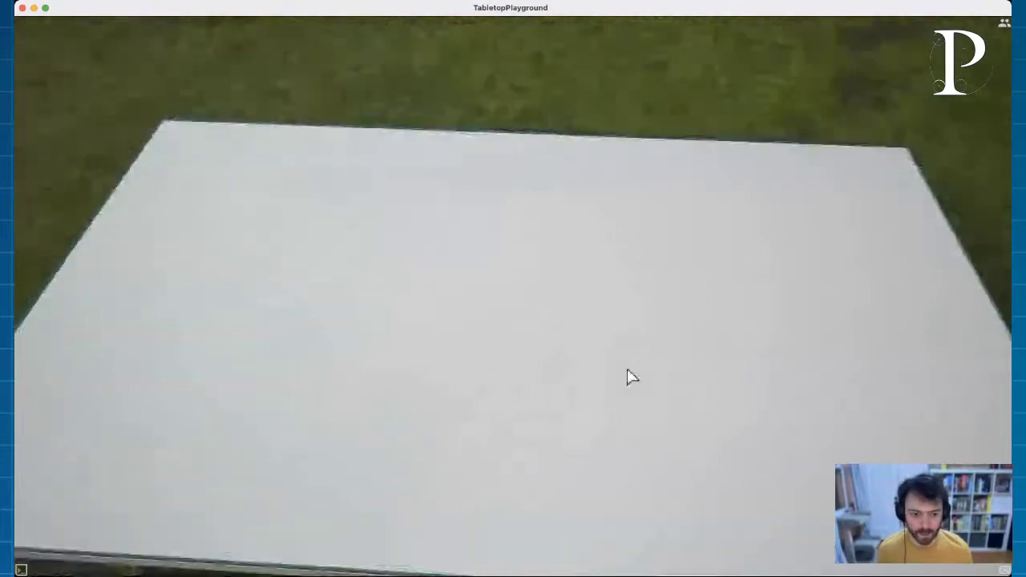
Step: Place the Boost object from the Demo Game object library on the table and move it aside
right_click(615, 363)
left_click(642, 316)
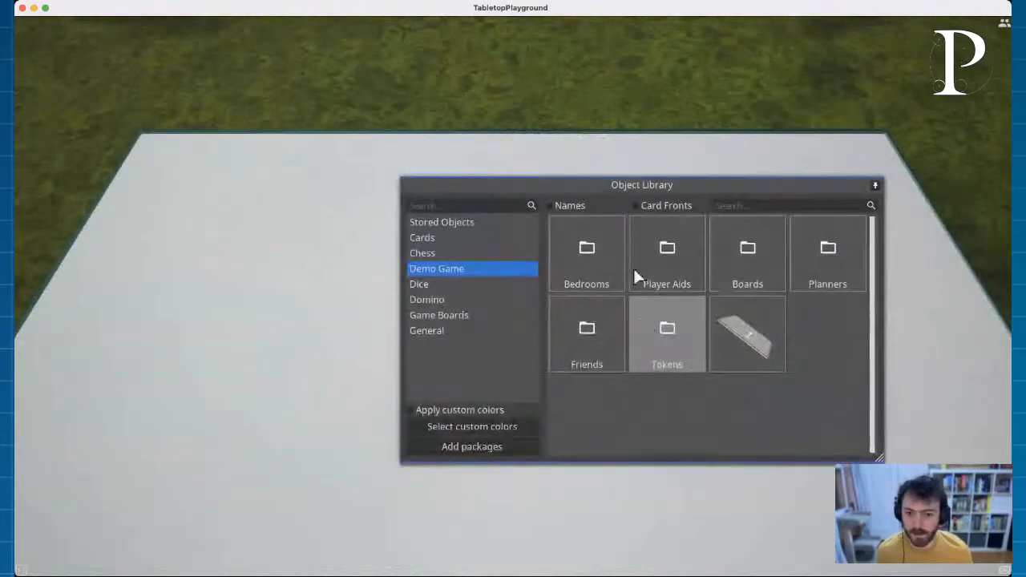
left_click(760, 361)
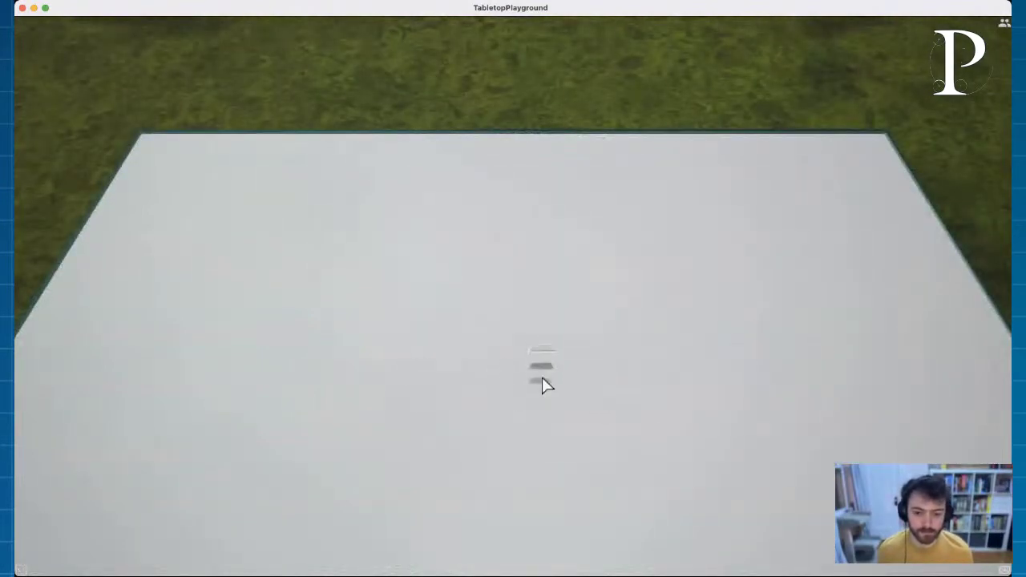
left_click_drag(542, 385, 657, 399)
Step: Zoom in on the Boost object on the table and switch it through its x2, x3 and x1 states
key("l")
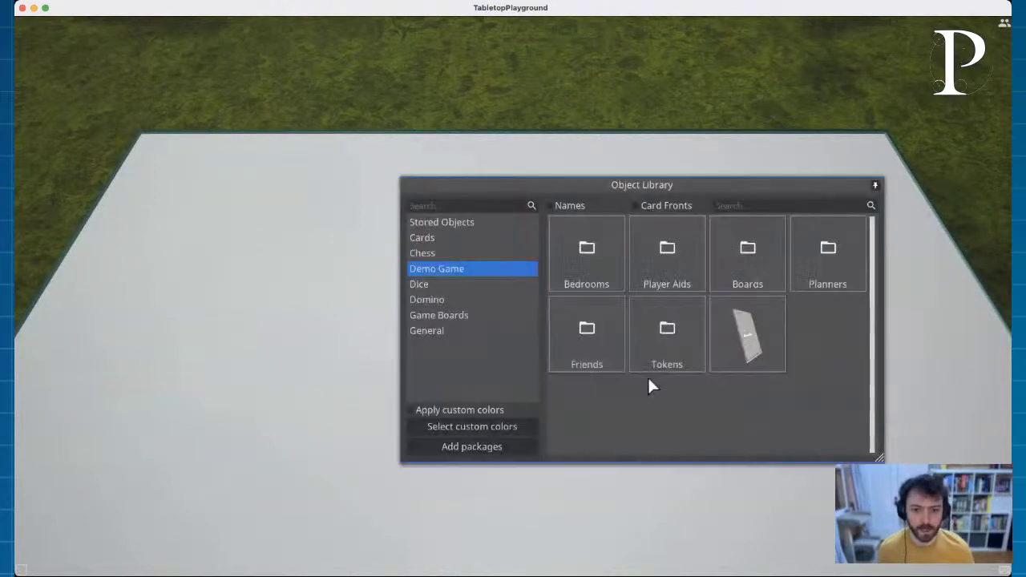
key("l")
scroll(587, 399, "up", 6)
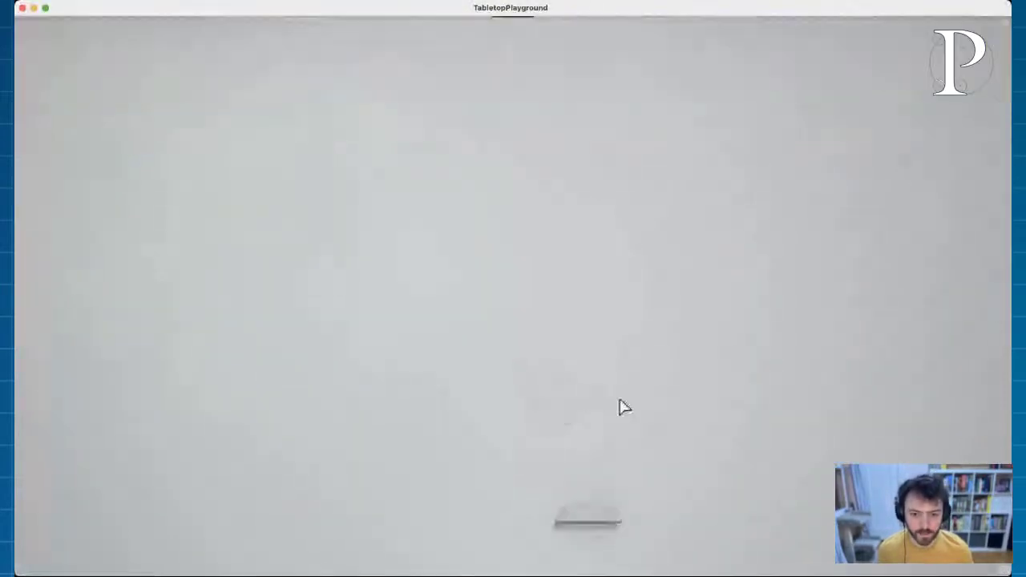
scroll(600, 287, "up", 5)
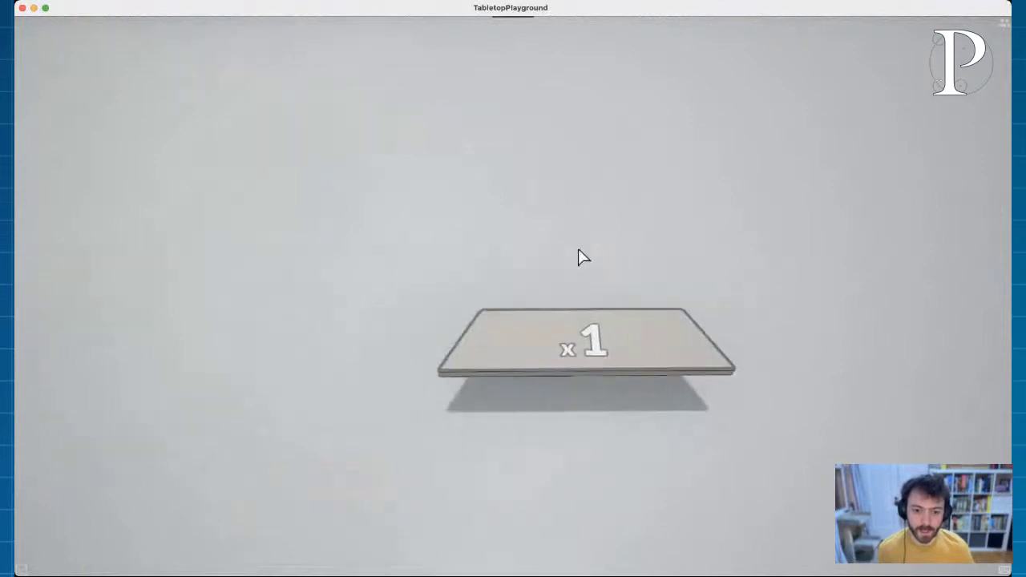
left_click_drag(583, 256, 579, 302)
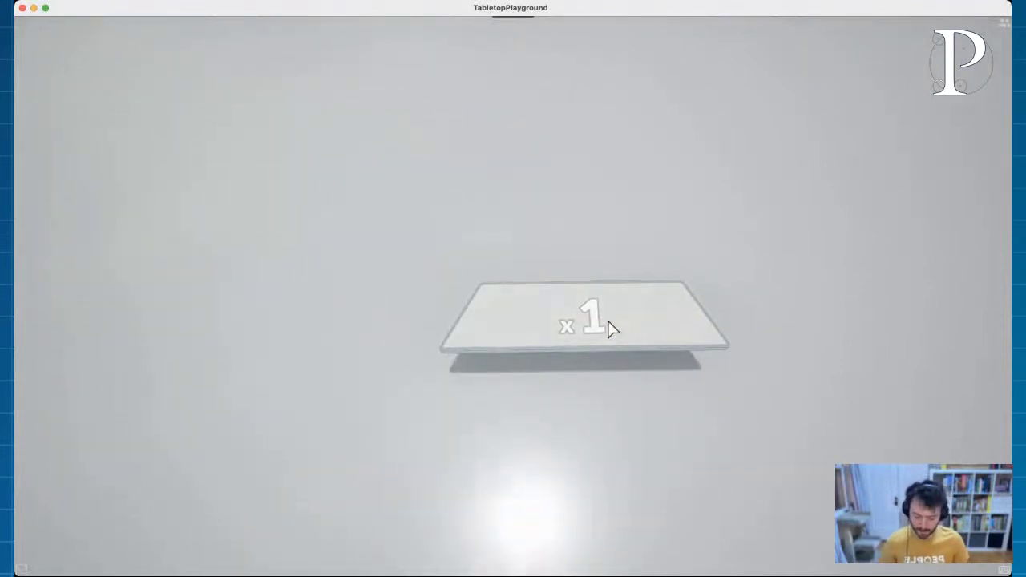
key("2")
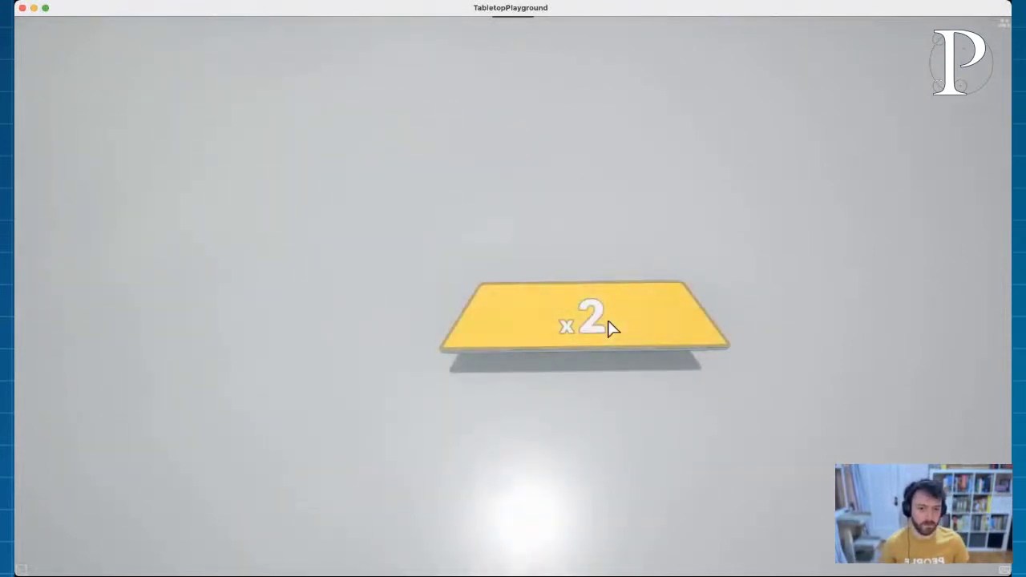
key("3")
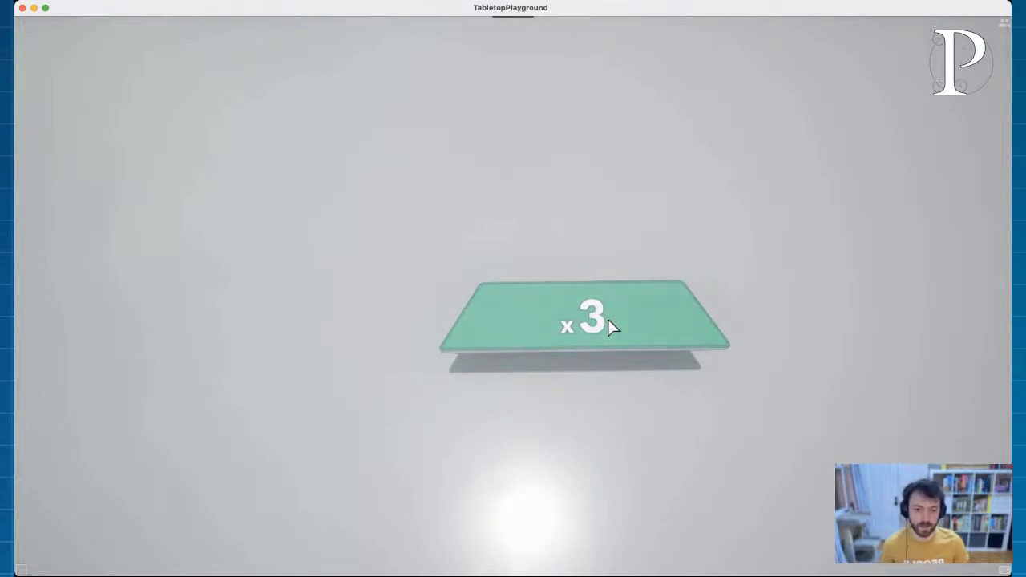
key("2")
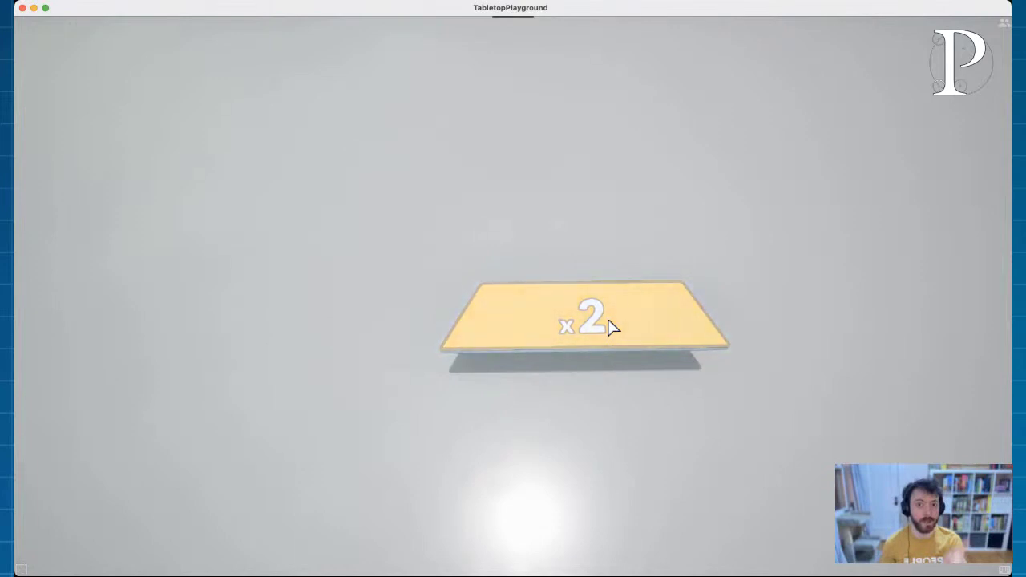
key("r")
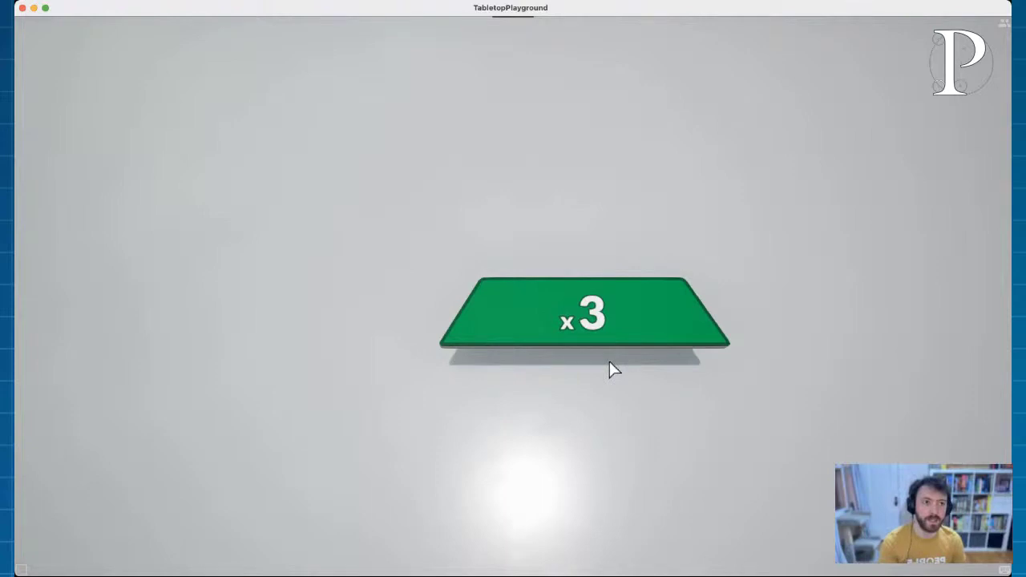
key("r")
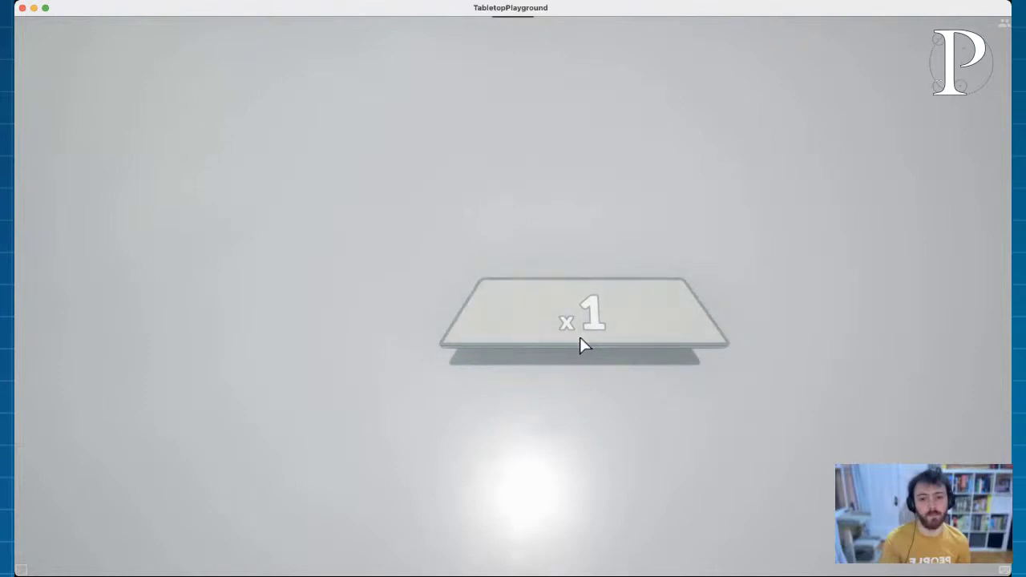
Step: Open the template of the Boost object on the table for editing
right_click(624, 310)
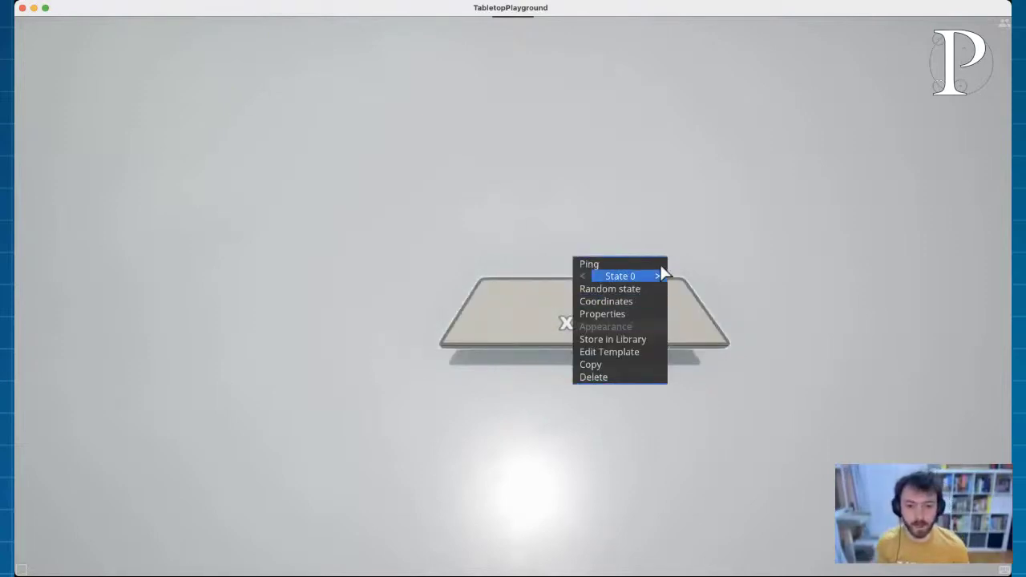
left_click(722, 269)
right_click(620, 312)
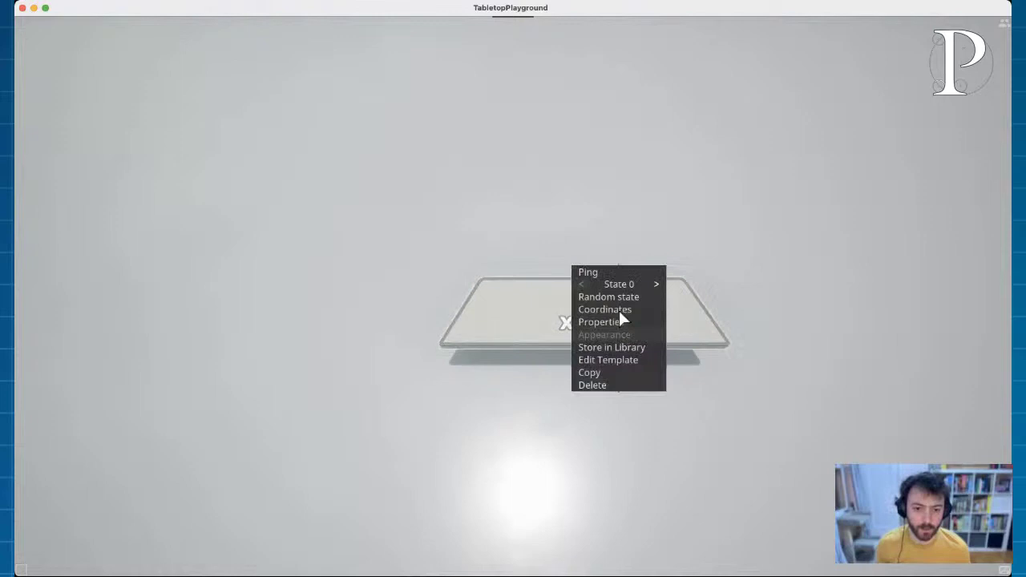
left_click(630, 360)
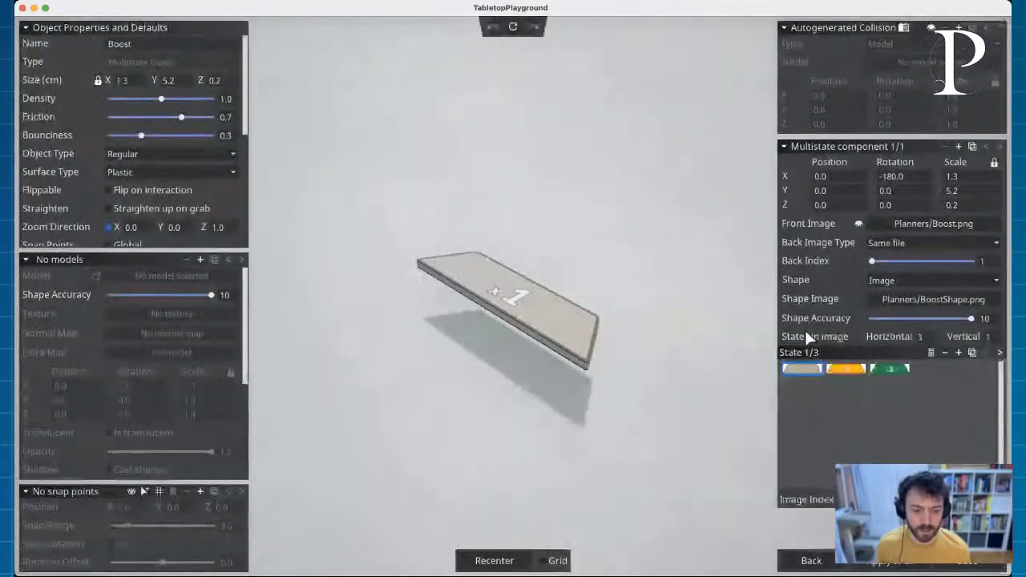
Step: Try adding a fourth state, moved to the front with the x1 image, and leave the template editor without saving
left_click(958, 352)
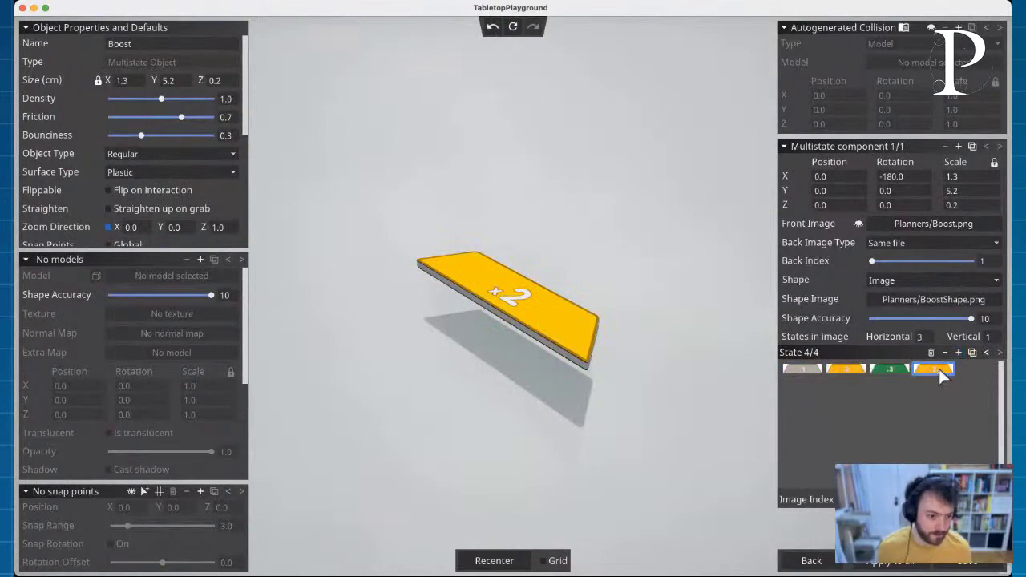
left_click_drag(939, 368, 812, 375)
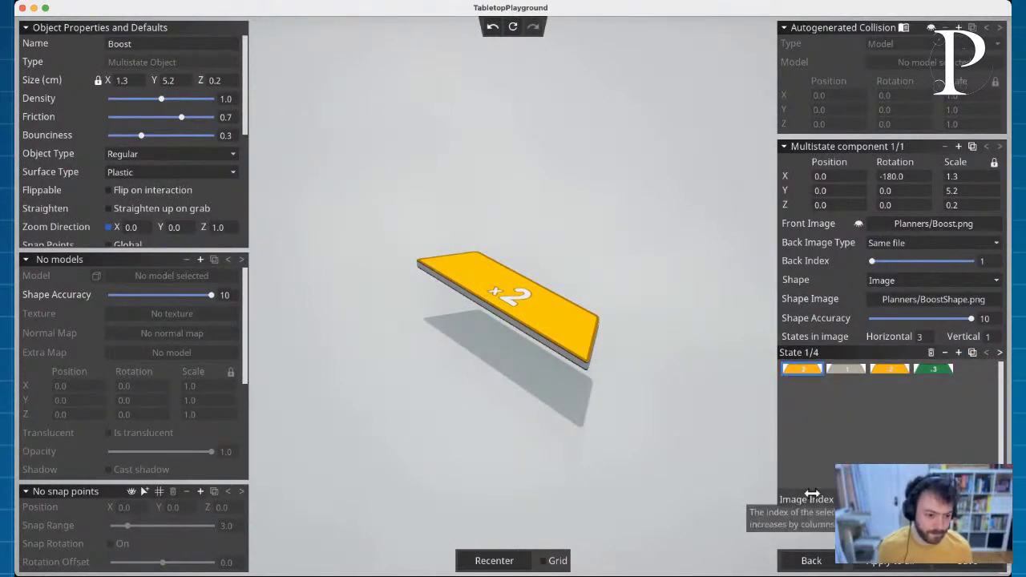
scroll(866, 500, "down", 2)
mouse_move(782, 373)
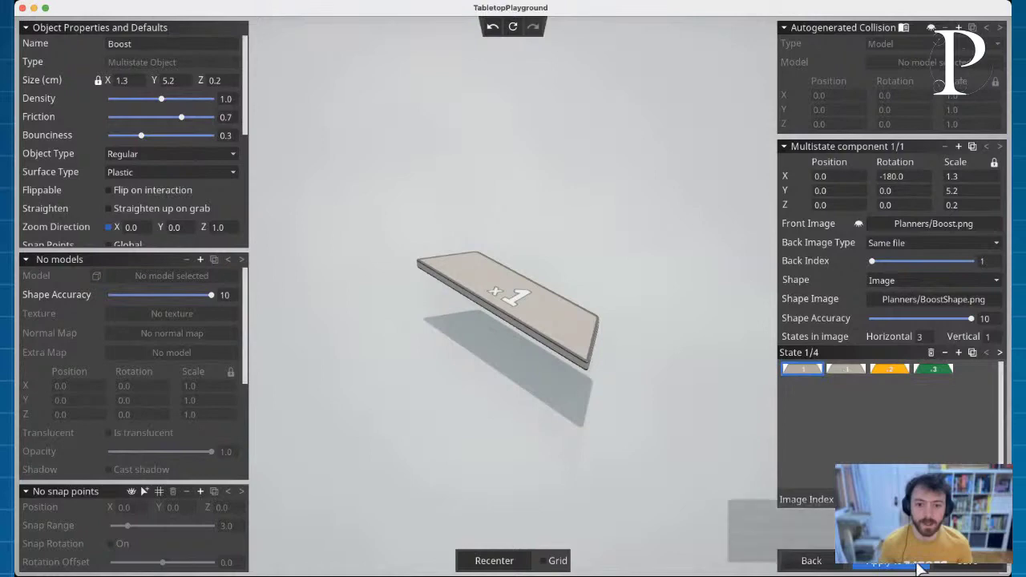
left_click(812, 561)
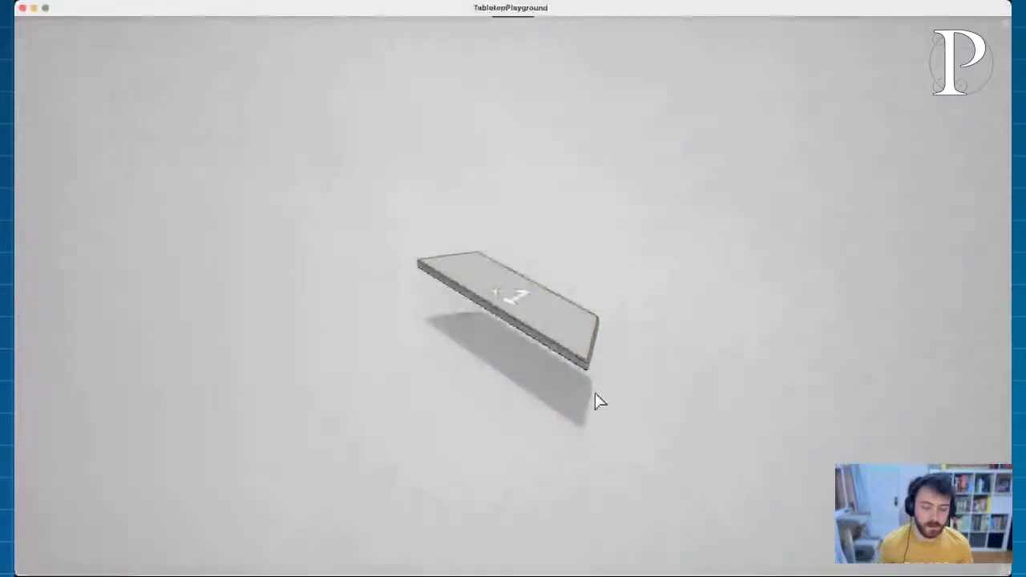
Step: Switch the Boost object to its x2 and x3 states and move it across the table
left_click(447, 280)
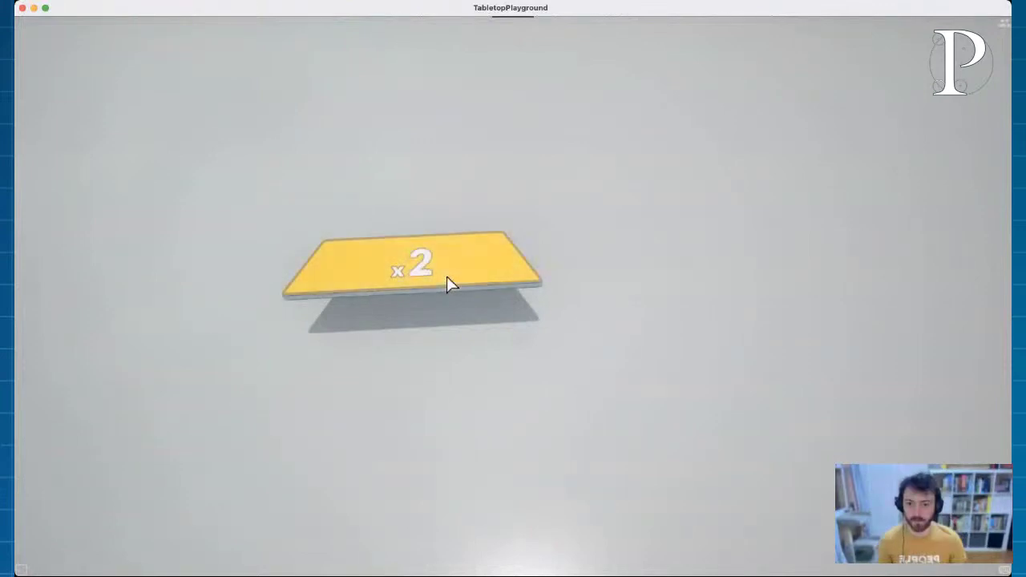
left_click(448, 281)
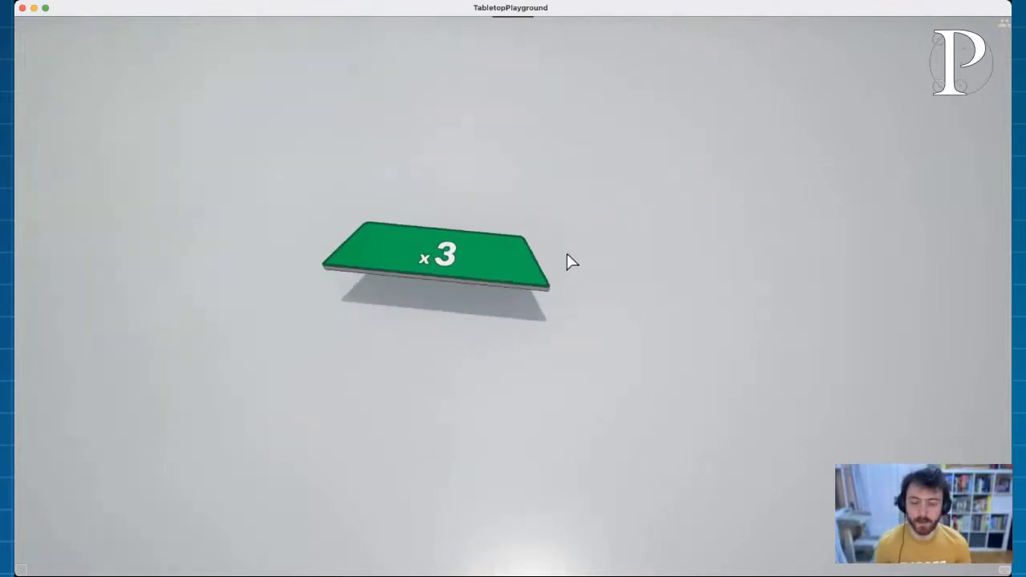
left_click_drag(375, 267, 684, 425)
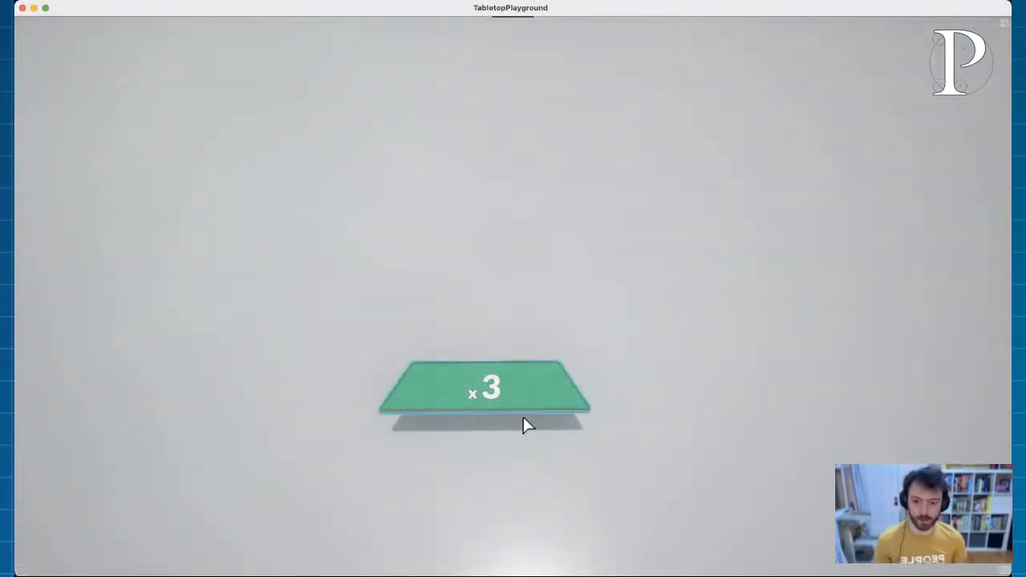
Step: Delete the Boost object from the table and exit the preview to the package's object list
key("Delete")
right_click(537, 196)
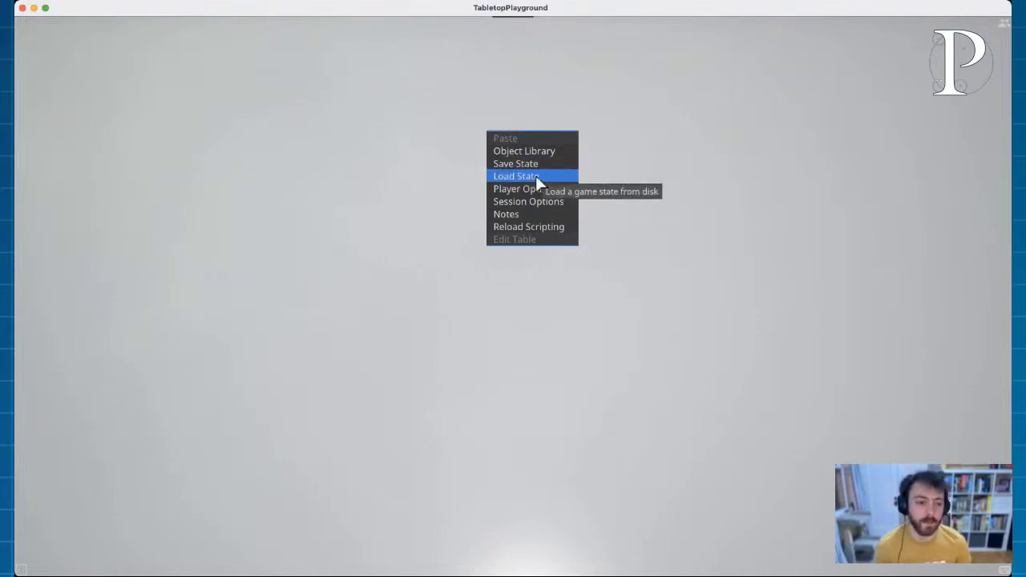
left_click(786, 405)
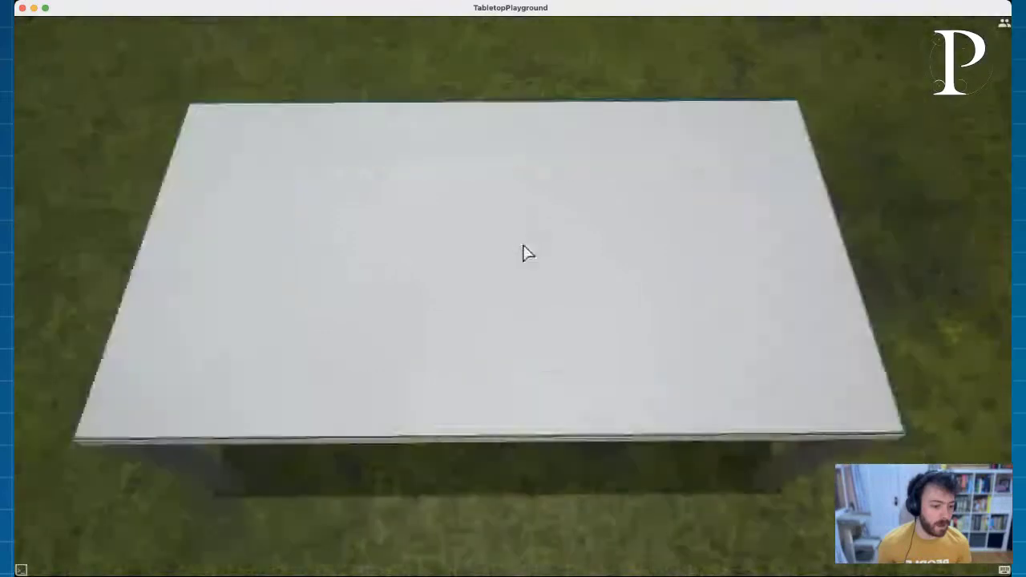
key("Escape")
left_click(507, 321)
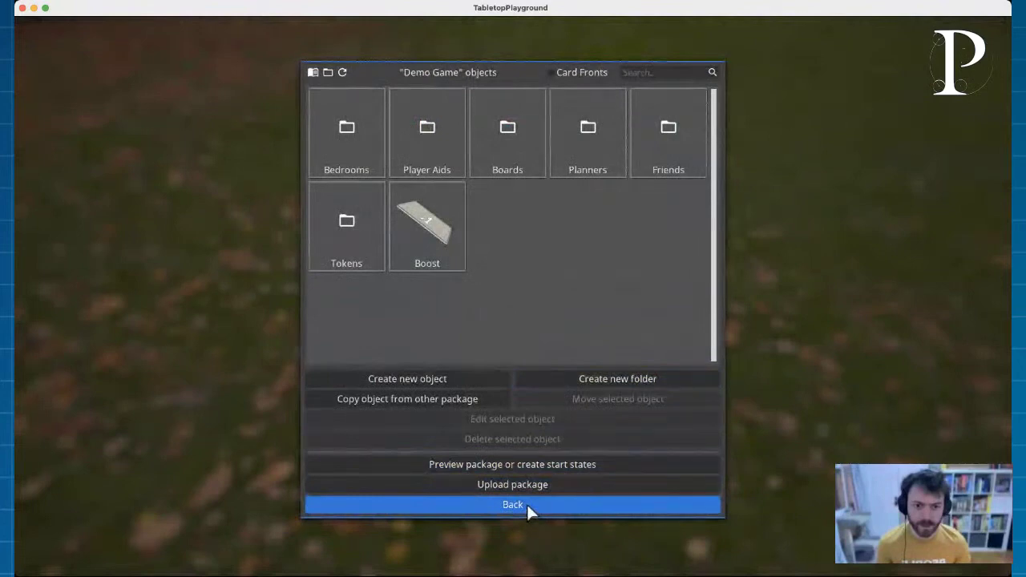
Step: Return to the package list and open the Roux Mates package for editing
left_click(527, 504)
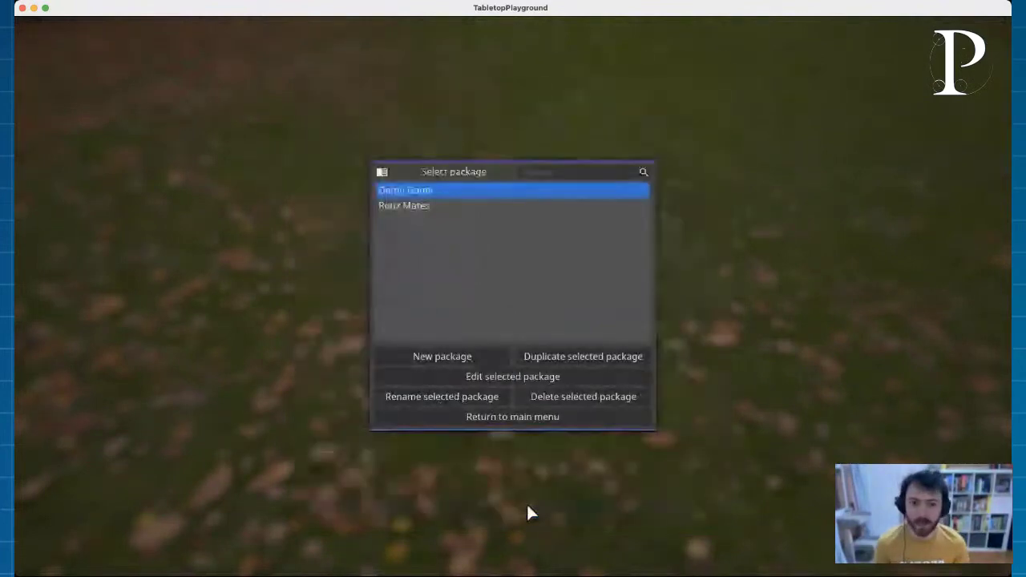
left_click(415, 210)
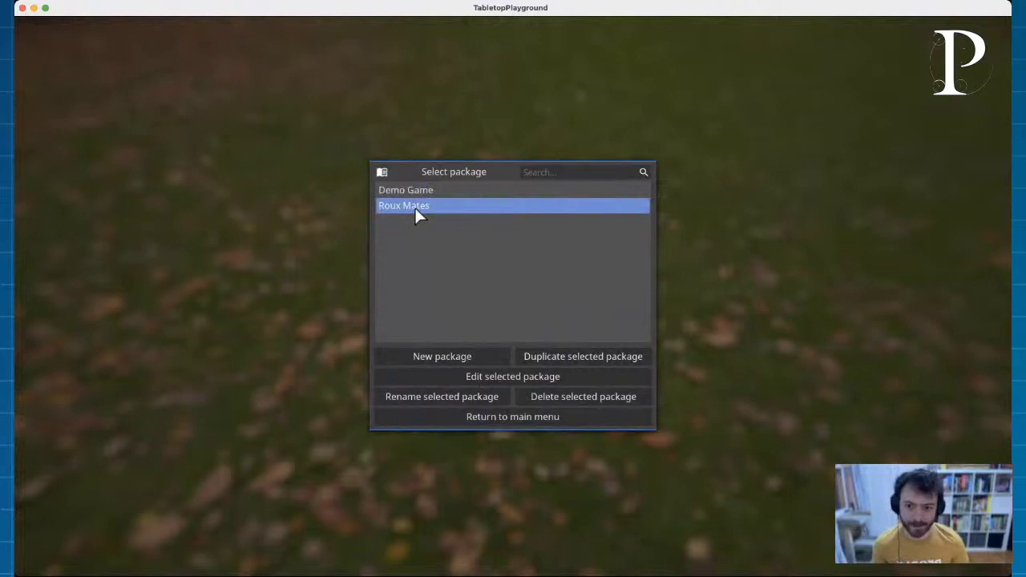
double_click(415, 207)
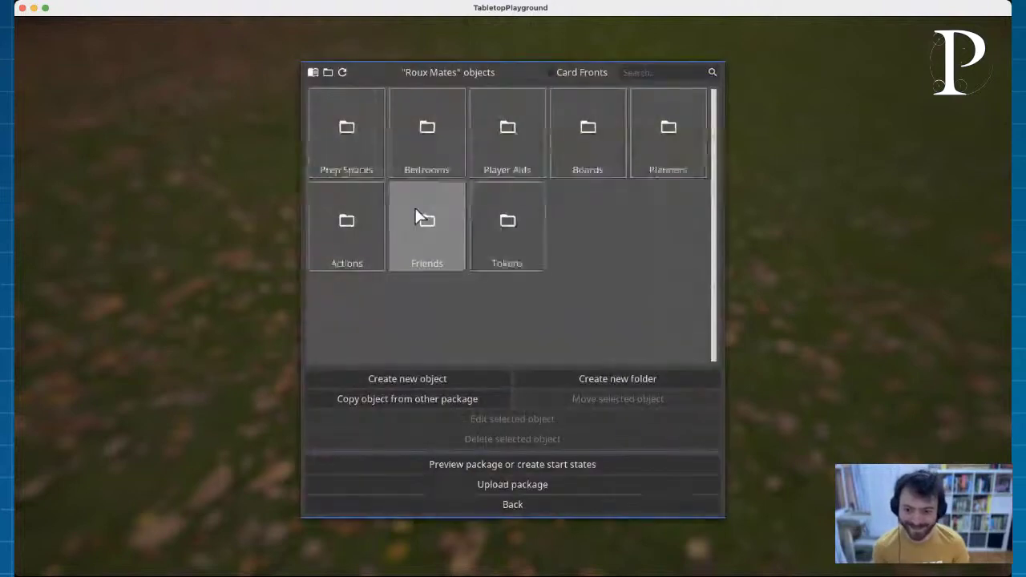
Step: Preview the Roux Mates package with its saved 5 Players game in the Field environment
left_click(506, 464)
left_click(522, 292)
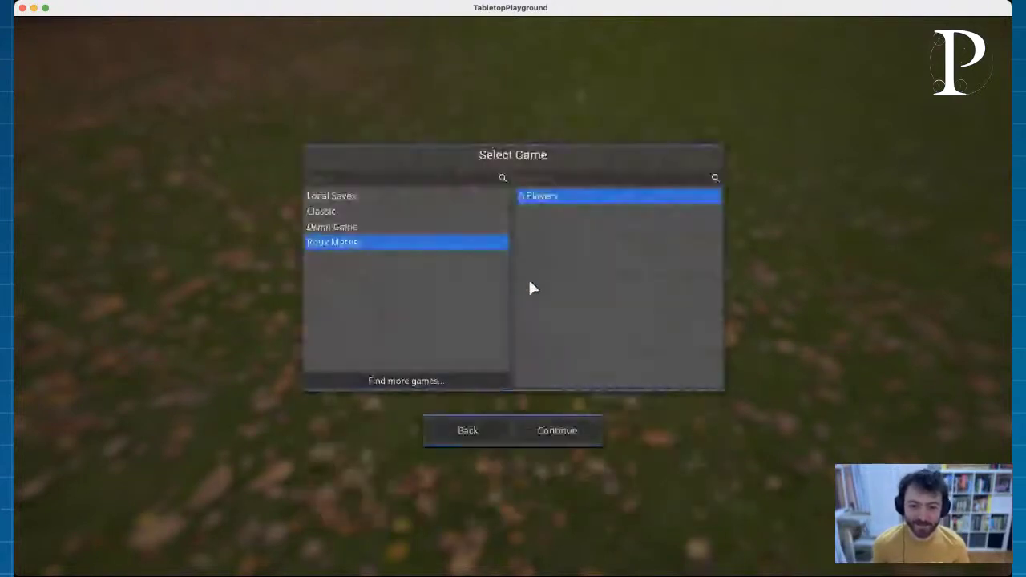
double_click(559, 192)
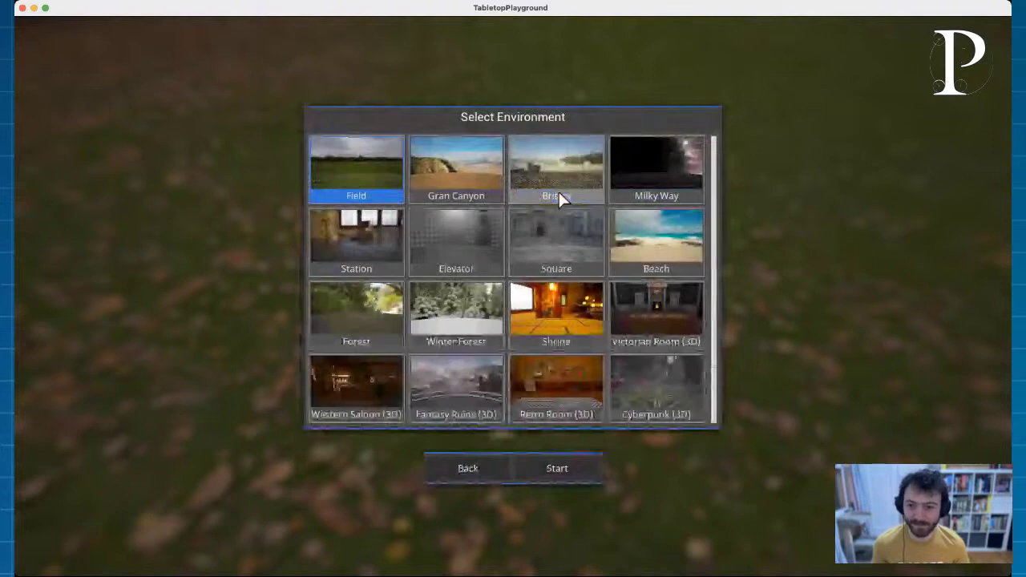
double_click(374, 186)
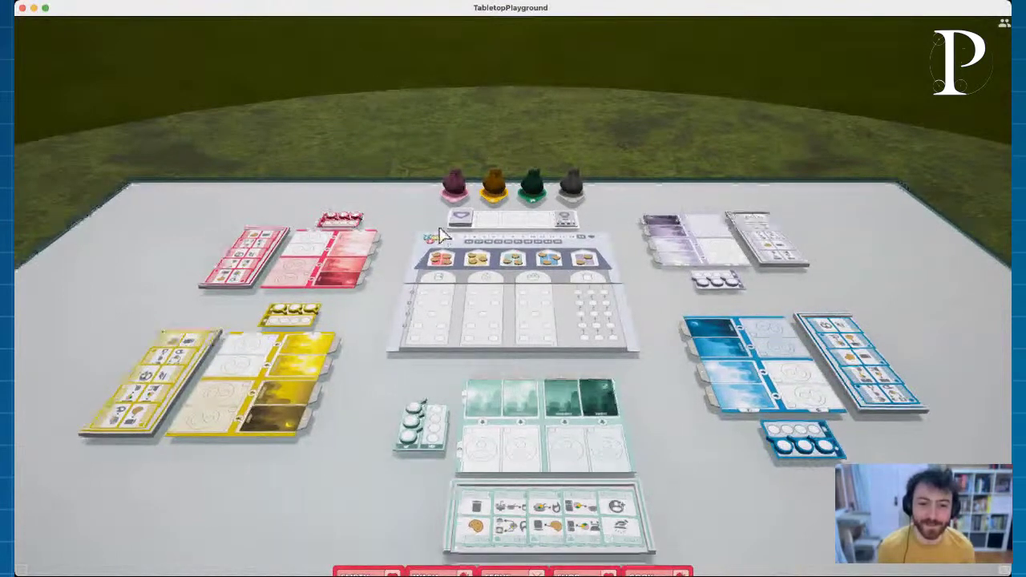
Step: Examine the complete Roux Mates table layout, including the central board, player boards, bags and tokens
scroll(412, 281, "up", 3)
scroll(409, 369, "up", 2)
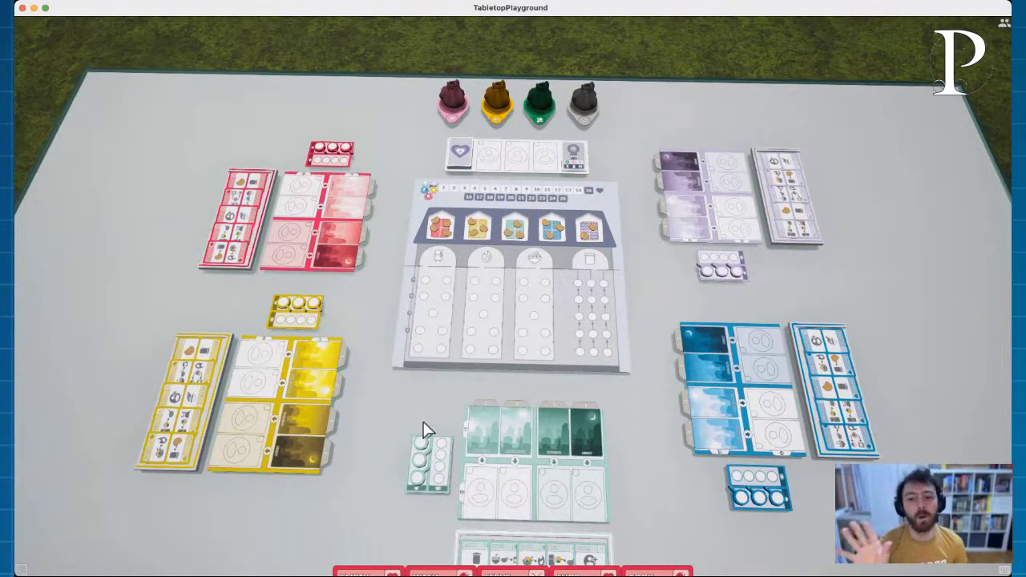
scroll(425, 431, "down", 1)
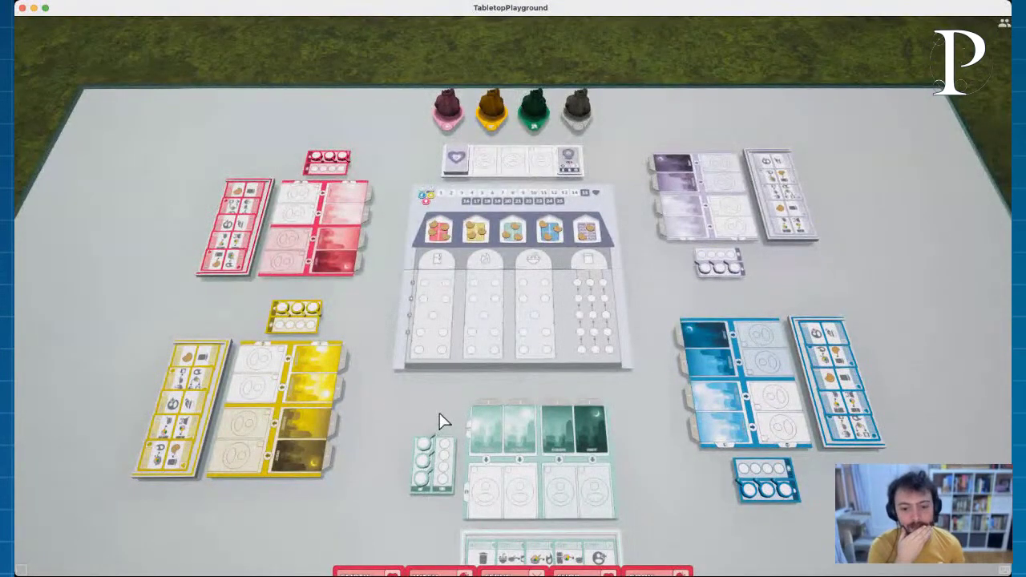
scroll(445, 401, "down", 1)
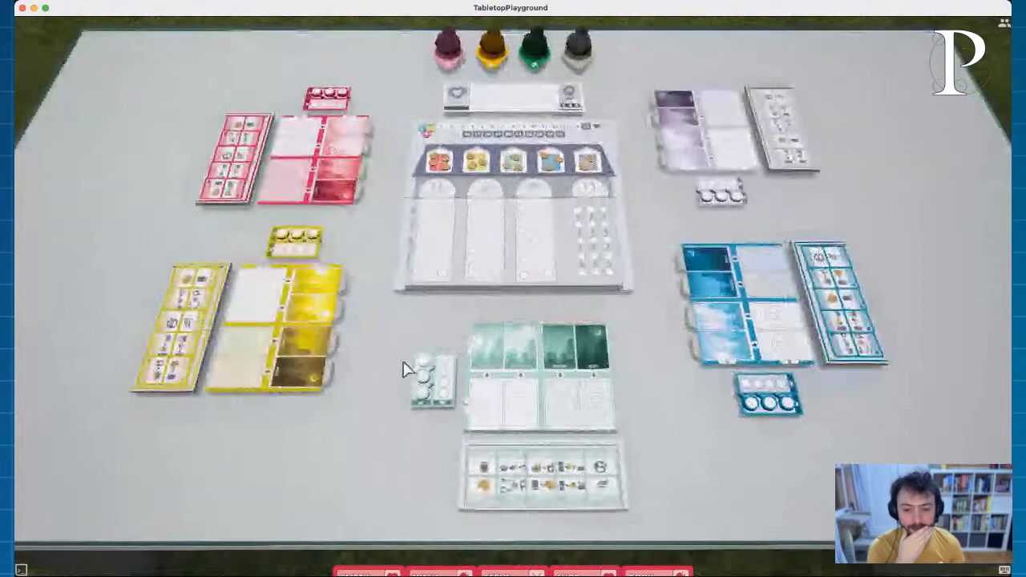
mouse_move(360, 377)
right_mouse_down()
mouse_move(426, 356)
mouse_move(336, 357)
mouse_move(360, 374)
right_mouse_up()
scroll(360, 374, "down", 2)
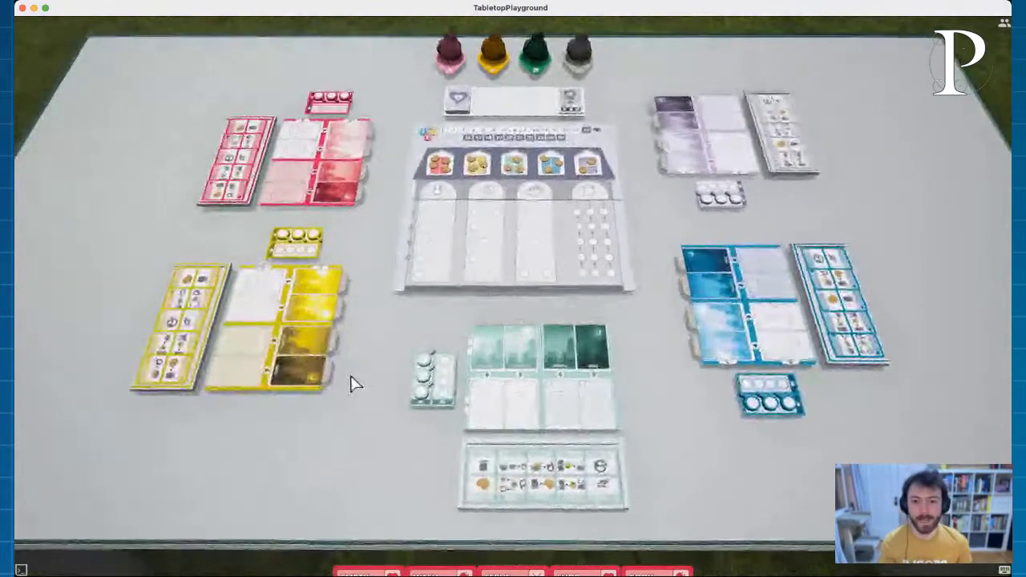
scroll(426, 241, "up", 3)
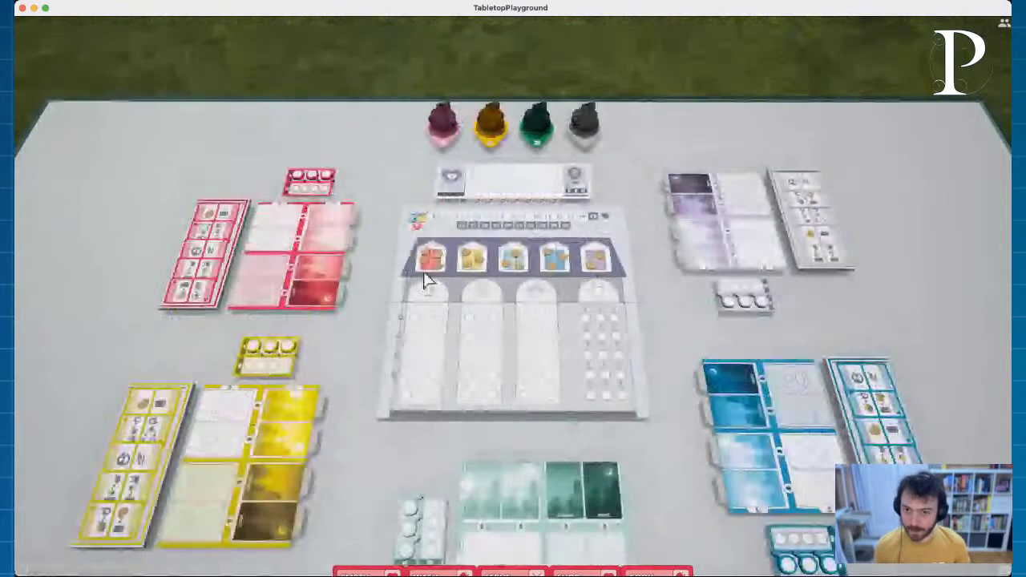
scroll(425, 281, "down", 2)
scroll(427, 225, "up", 2)
scroll(427, 216, "down", 2)
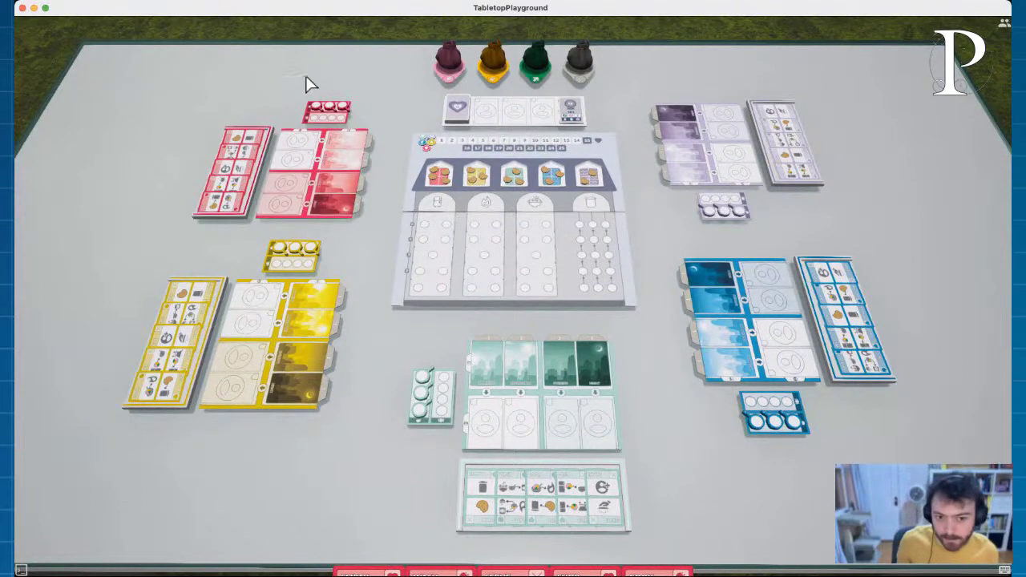
Step: Exit the current preview and restart the Roux Mates preview with the saved 5 Players game in the Field environment
key("Escape")
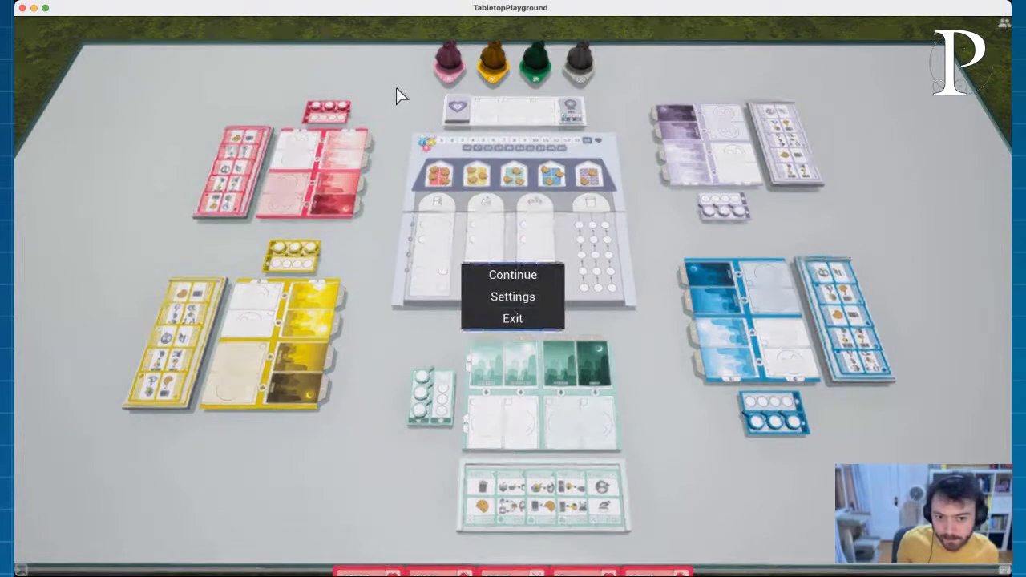
left_click(524, 322)
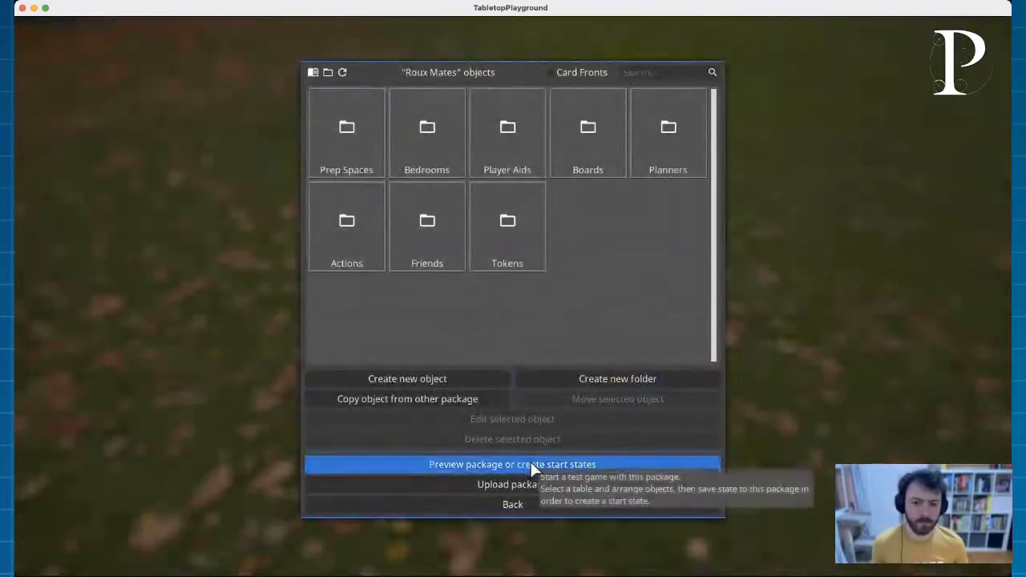
left_click(564, 464)
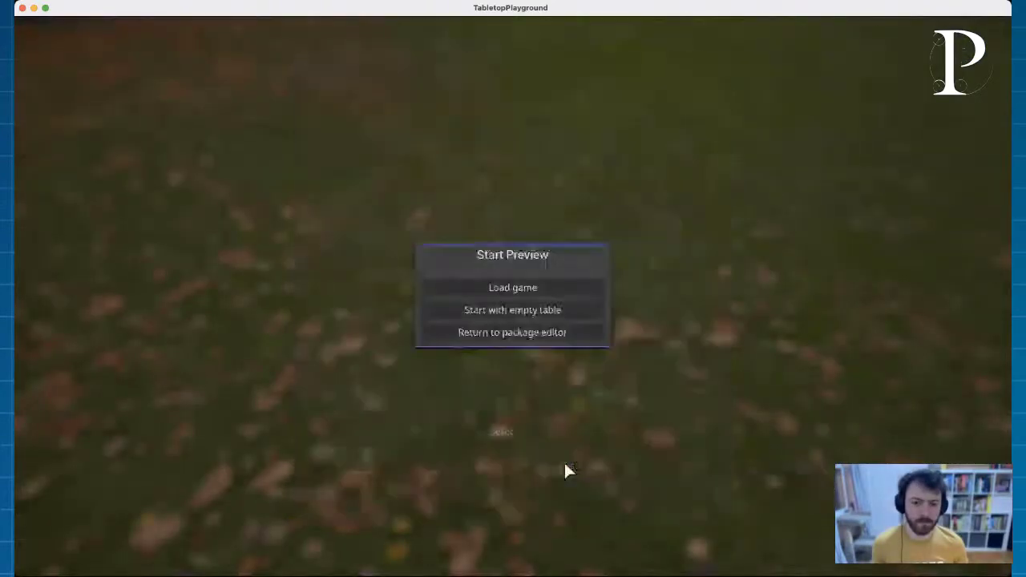
left_click(523, 293)
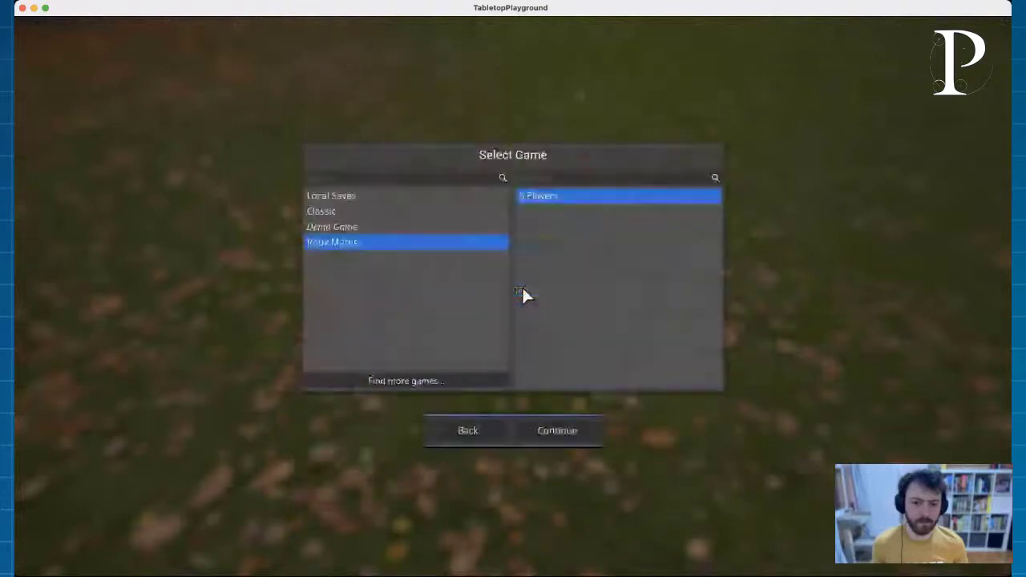
double_click(534, 198)
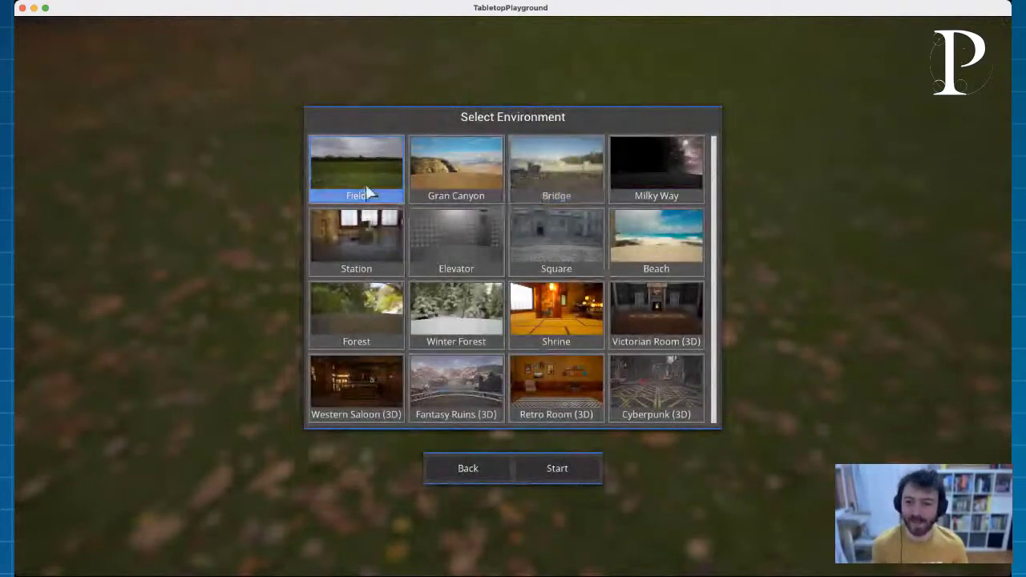
double_click(365, 184)
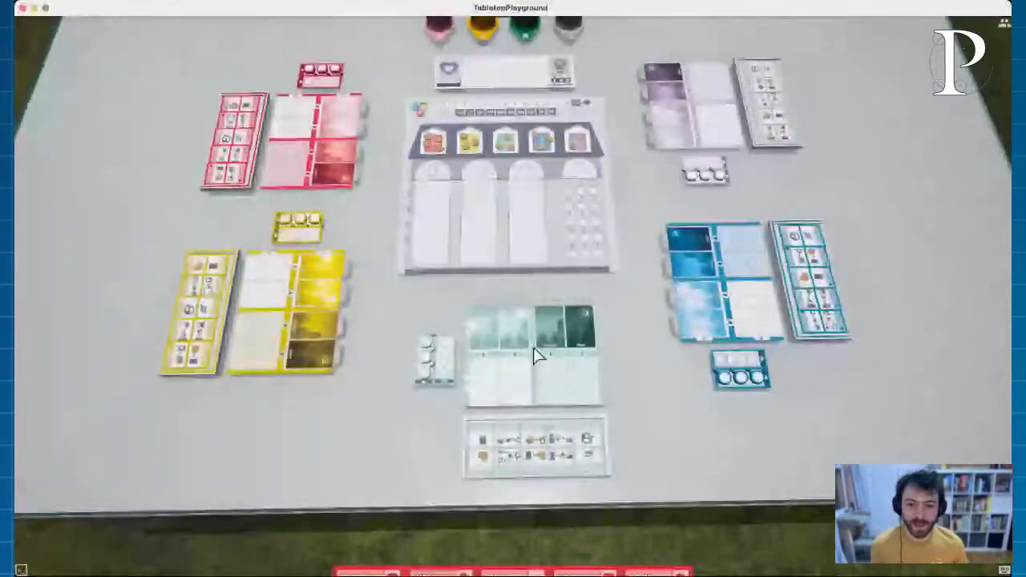
Step: Remove the teal player's bedroom board, in front of the central board, from the table
scroll(537, 357, "up", 3)
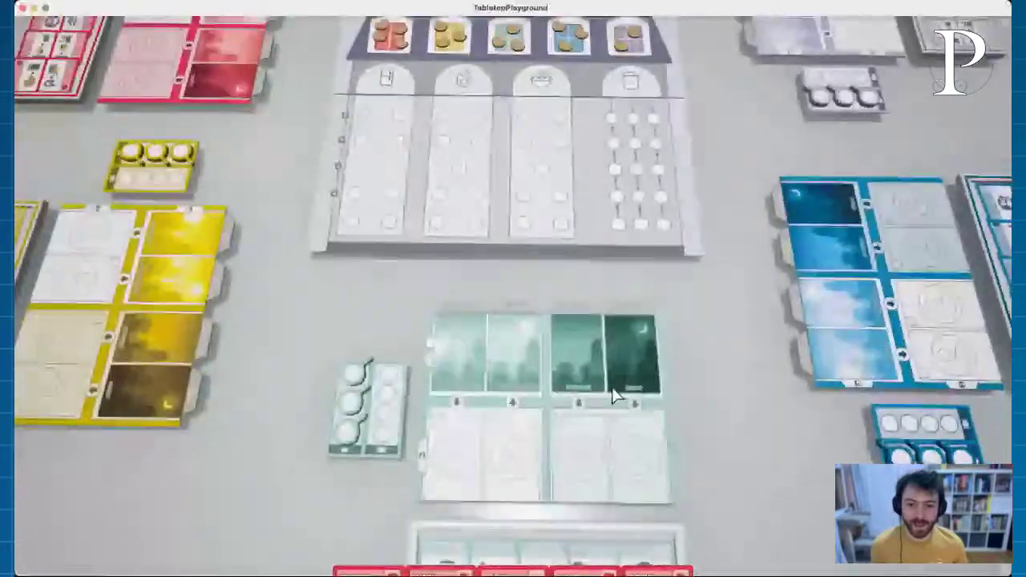
left_click(613, 395)
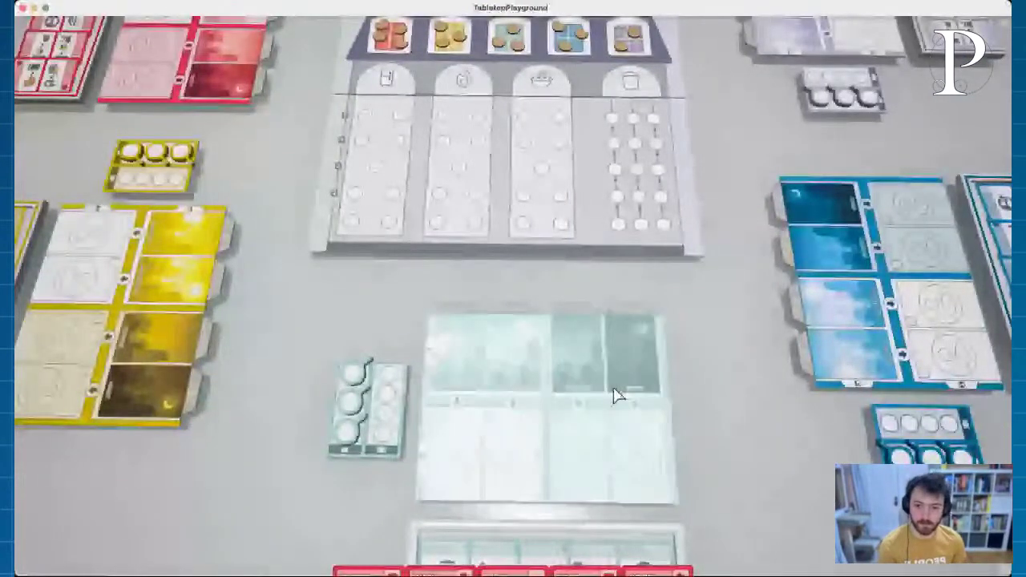
left_click_drag(613, 395, 614, 318)
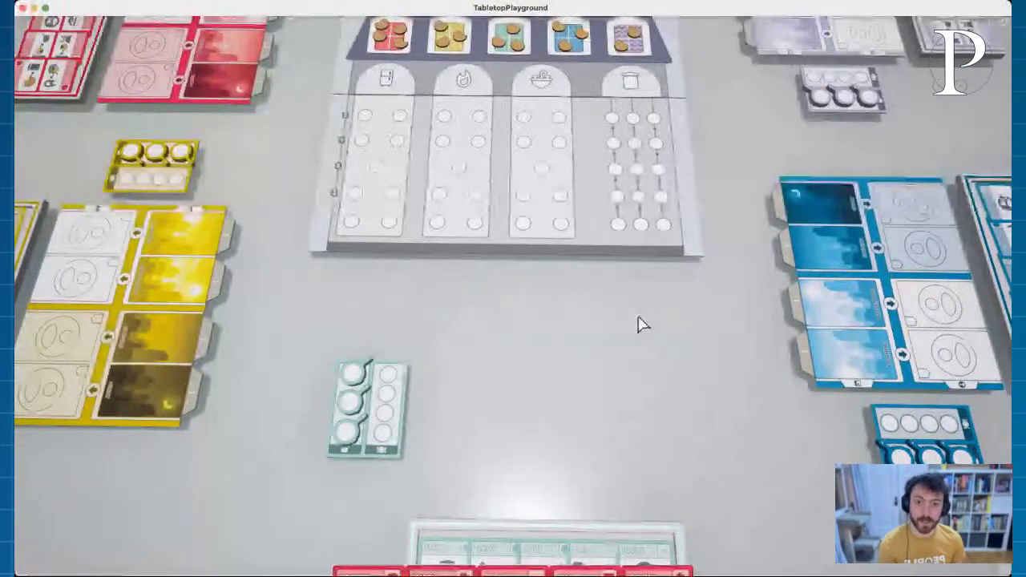
Step: Change the player color to the pale teal matching the teal player's components
right_click_drag(669, 330, 491, 353)
scroll(491, 353, "up", 3)
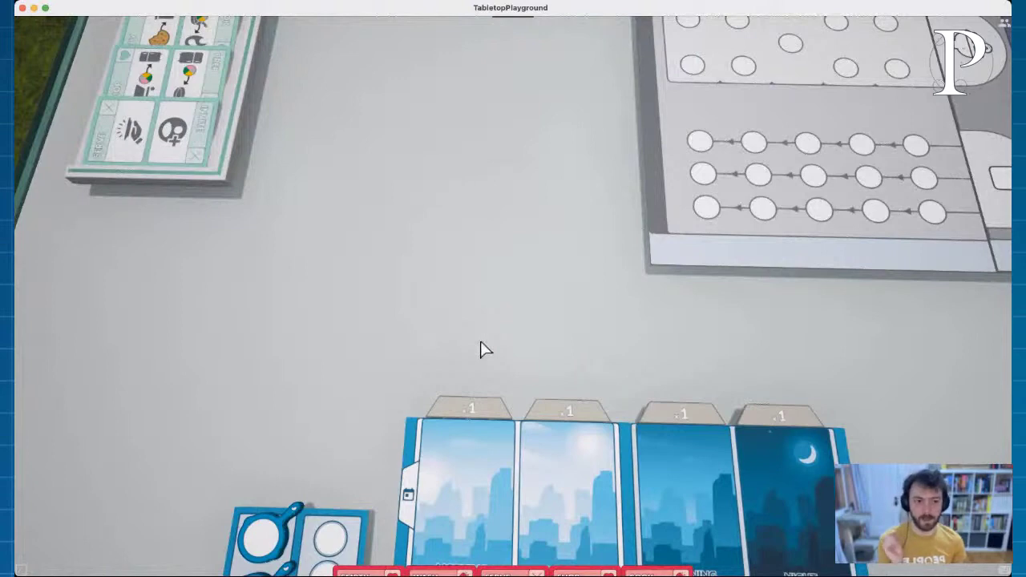
middle_click_drag(480, 350, 497, 317)
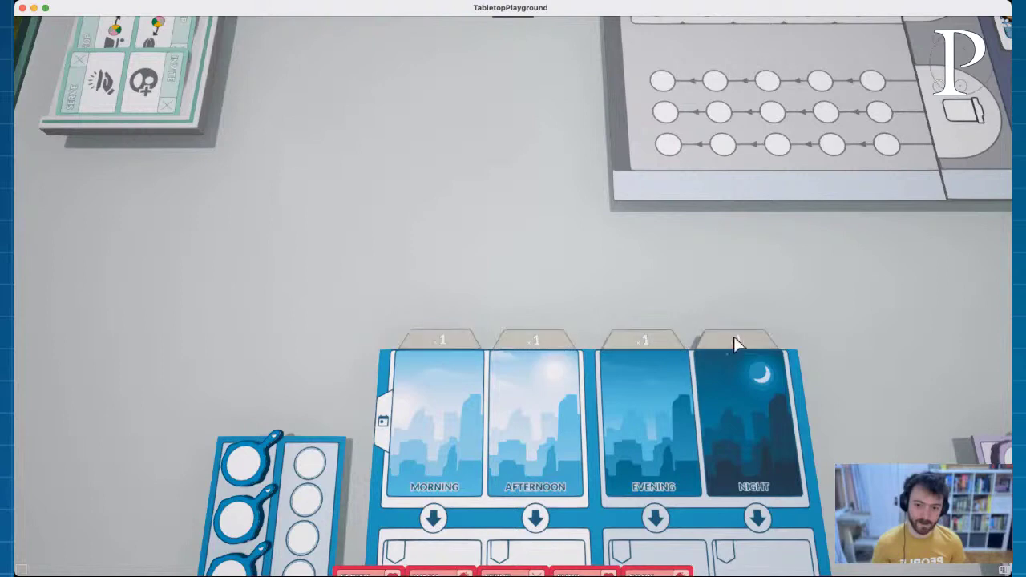
right_click_drag(314, 259, 595, 282)
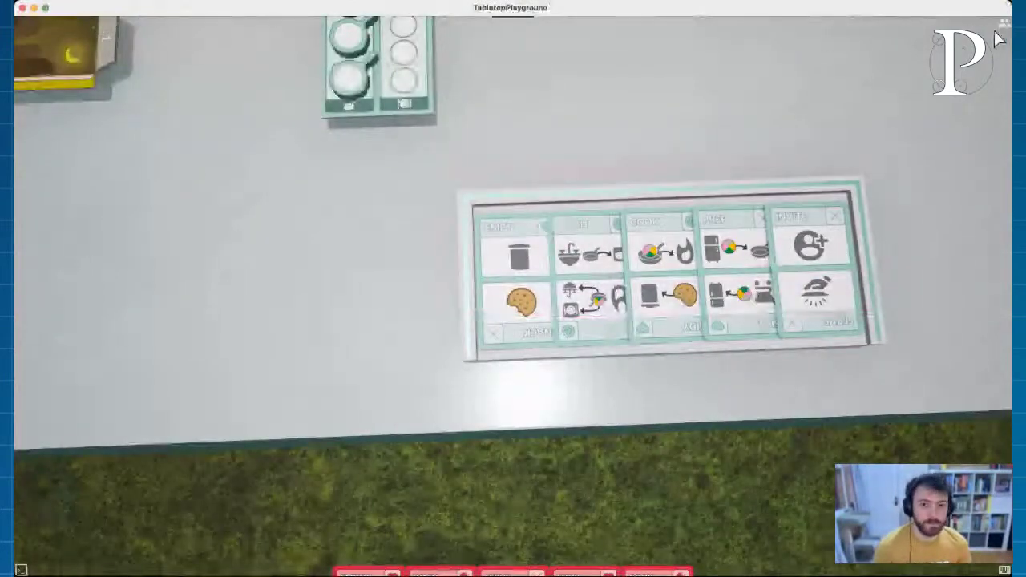
left_click(811, 29)
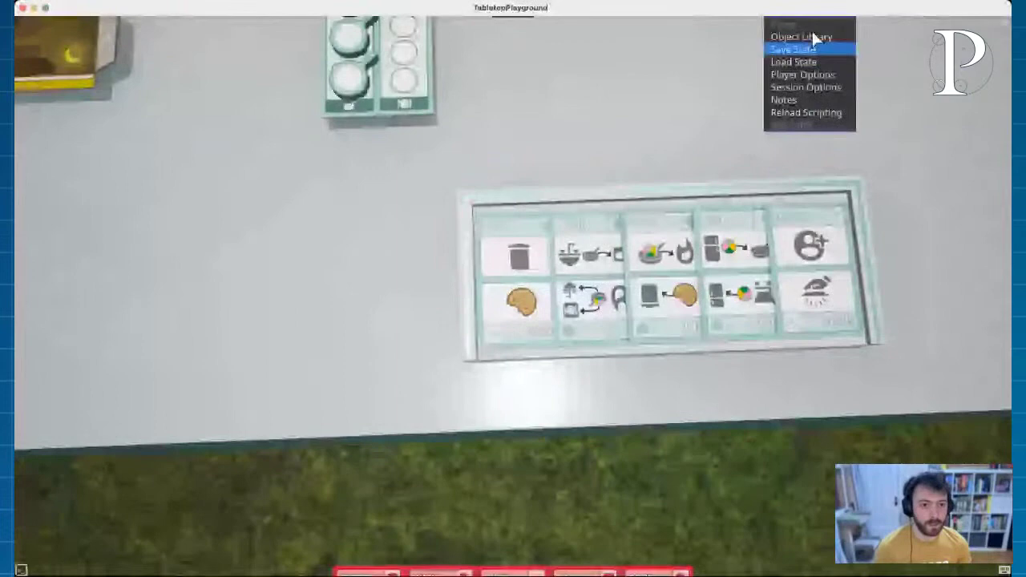
left_click(820, 78)
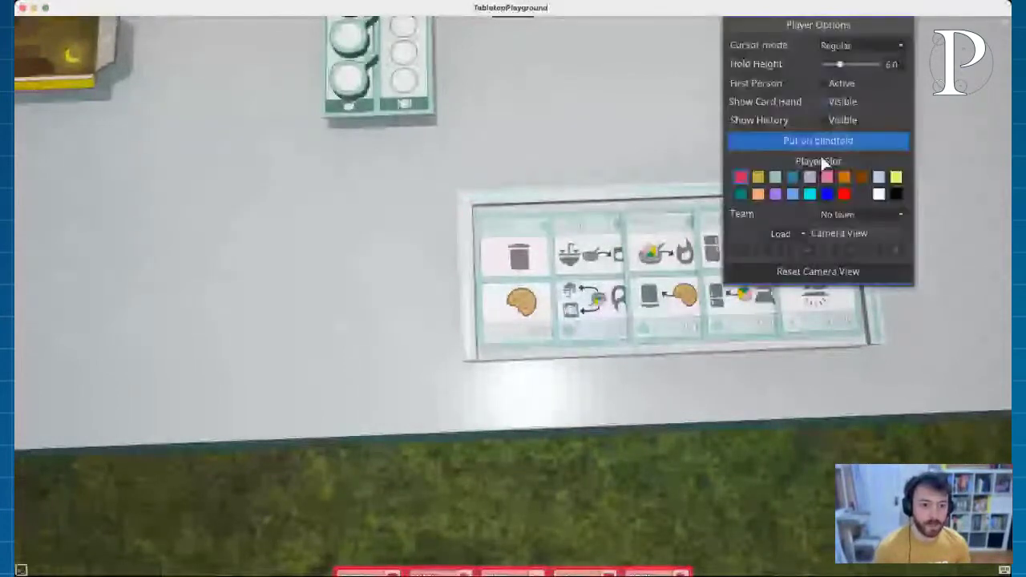
left_click(618, 140)
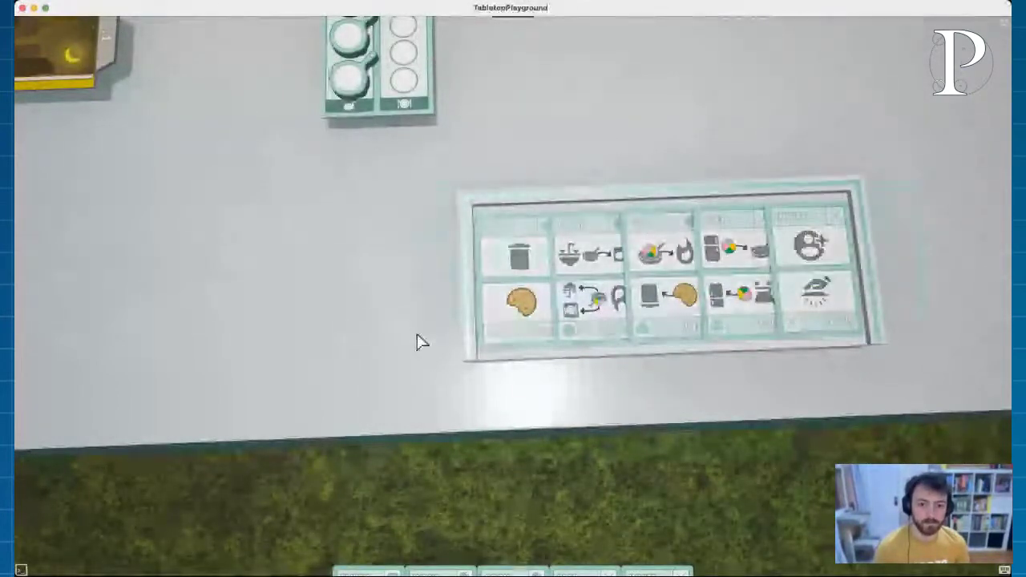
Step: Take the teal action cards out of their planner and delete them from the table
left_click_drag(736, 265, 756, 48)
left_click_drag(794, 256, 750, 112)
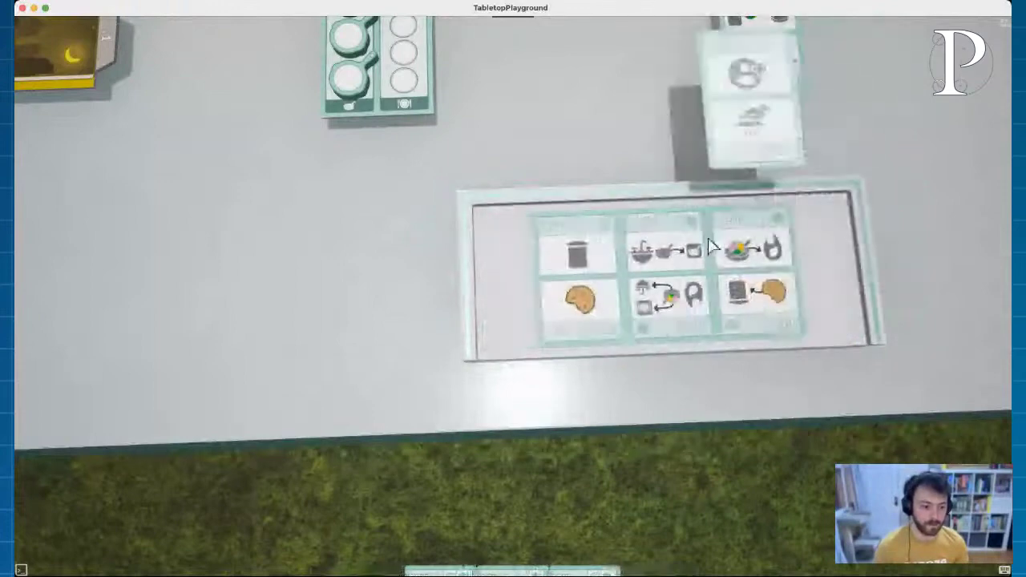
left_click_drag(710, 246, 713, 97)
left_click_drag(754, 265, 706, 149)
left_click_drag(664, 273, 725, 92)
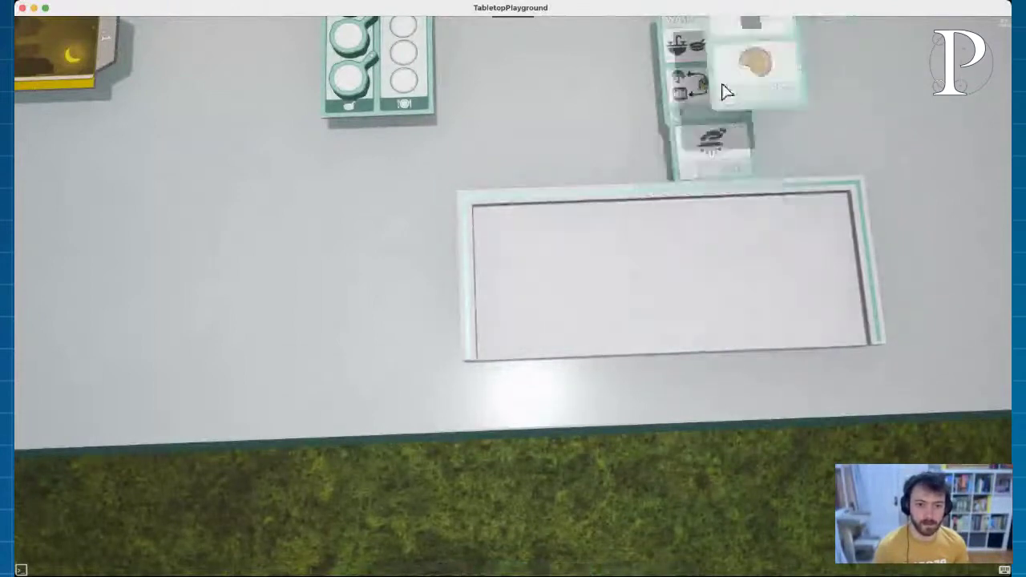
scroll(783, 55, "down", 6)
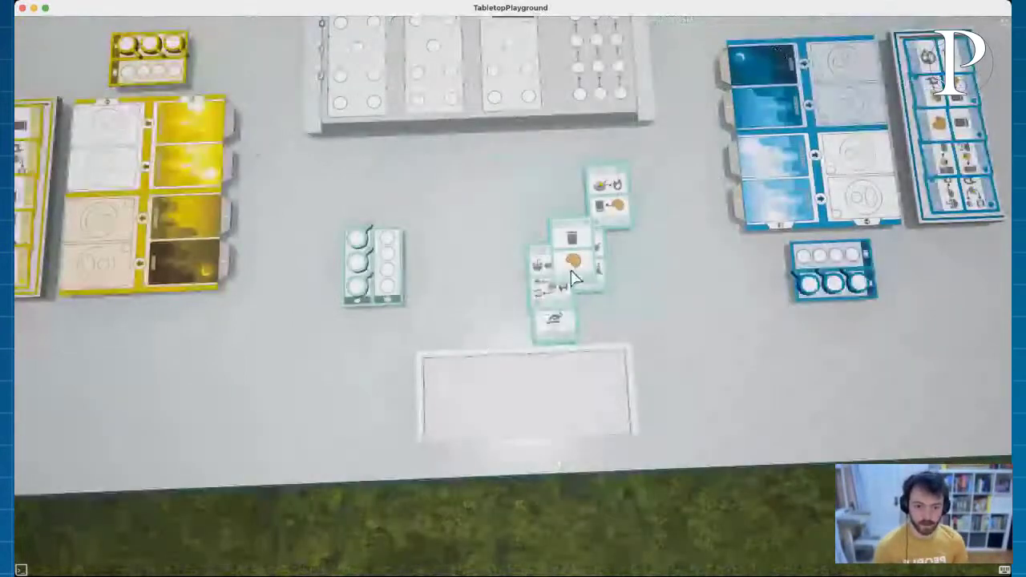
key("Delete")
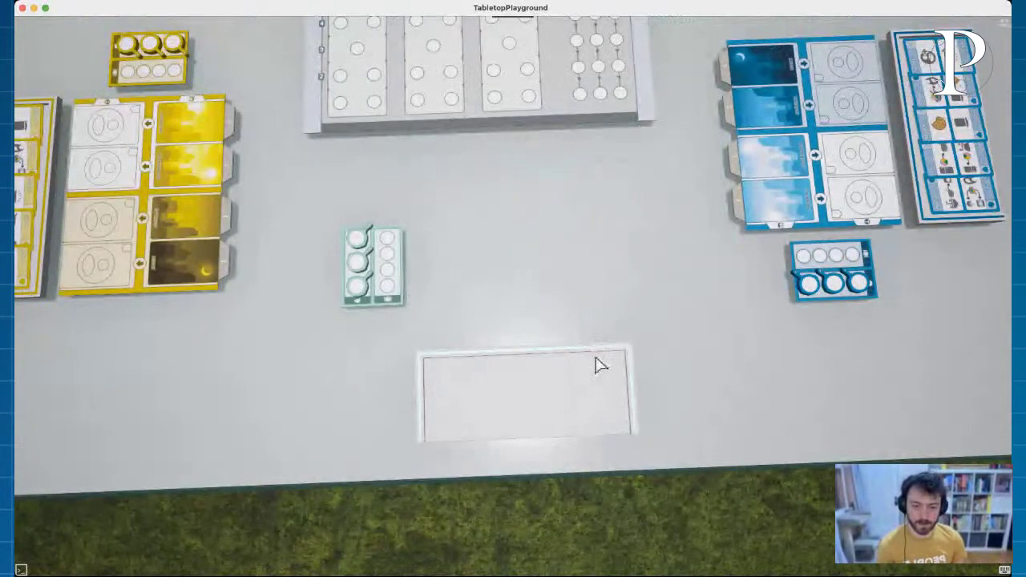
Step: Delete the remaining teal pieces: the empty planner, the prep space, and the central board's teal room tile with its cookie tokens
key("Delete")
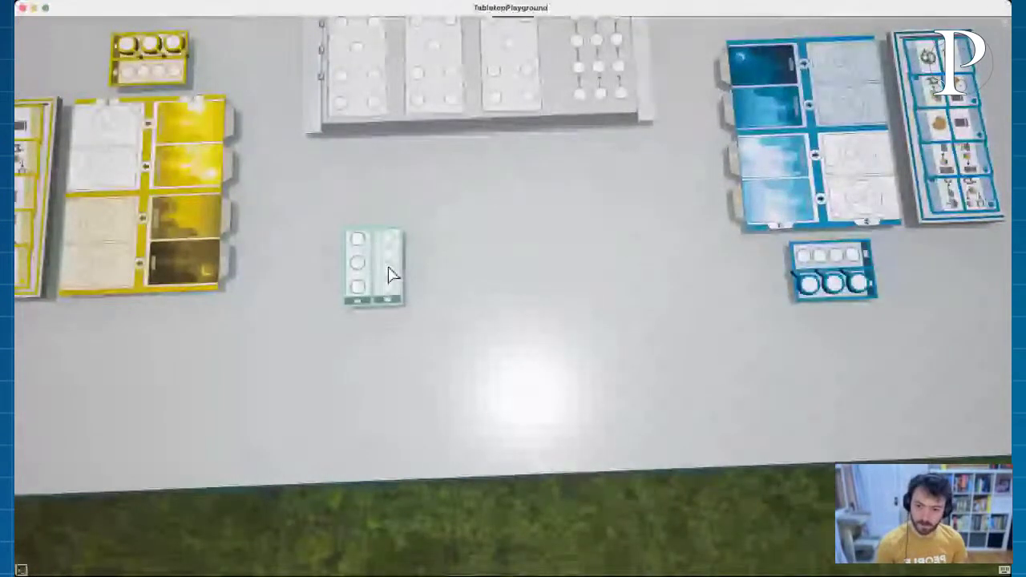
key("Delete")
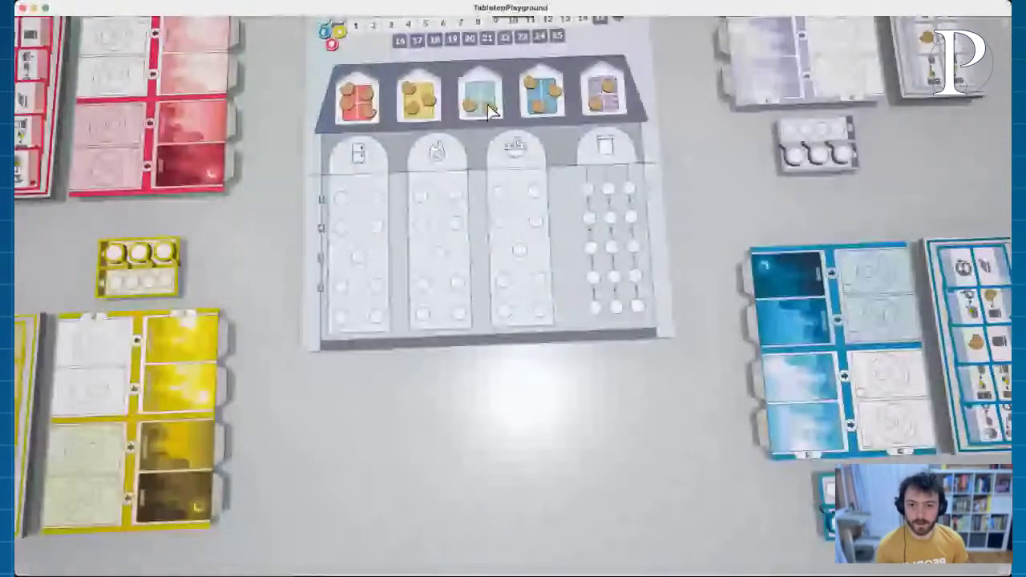
key("Delete")
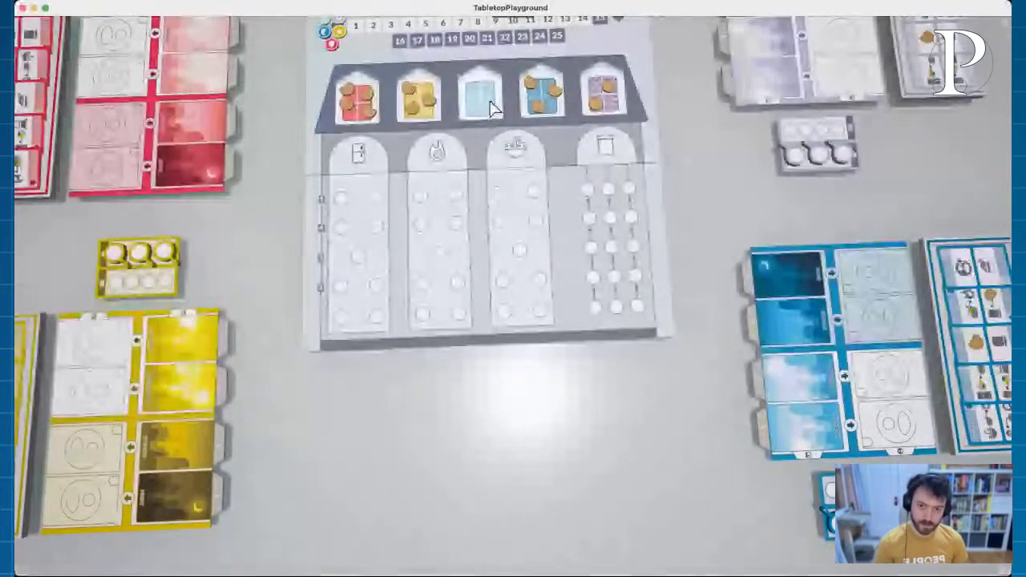
key("Delete")
key("w")
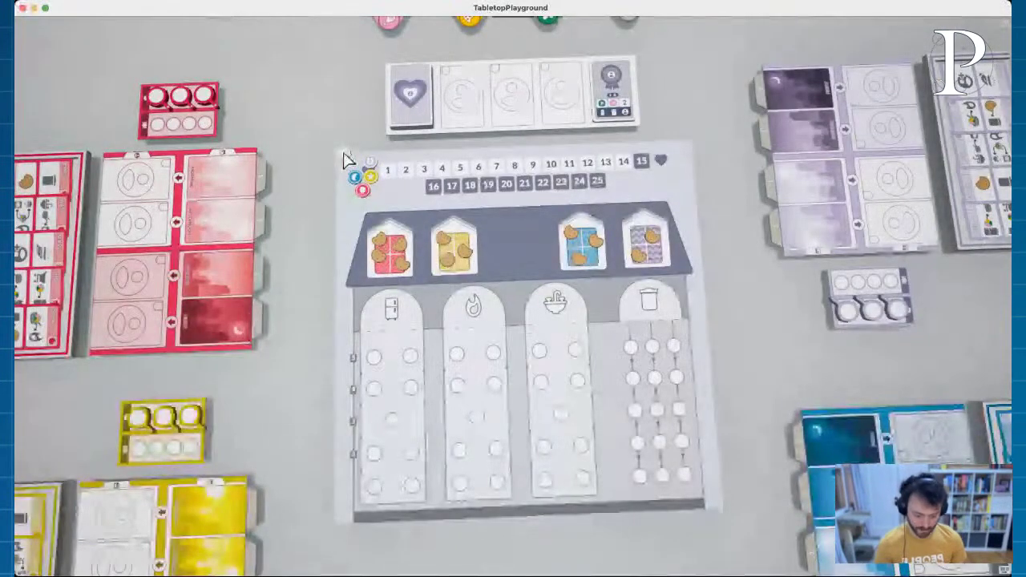
Step: Move the four remaining room tiles off the central board and place them on the table around it
scroll(423, 275, "down", 5)
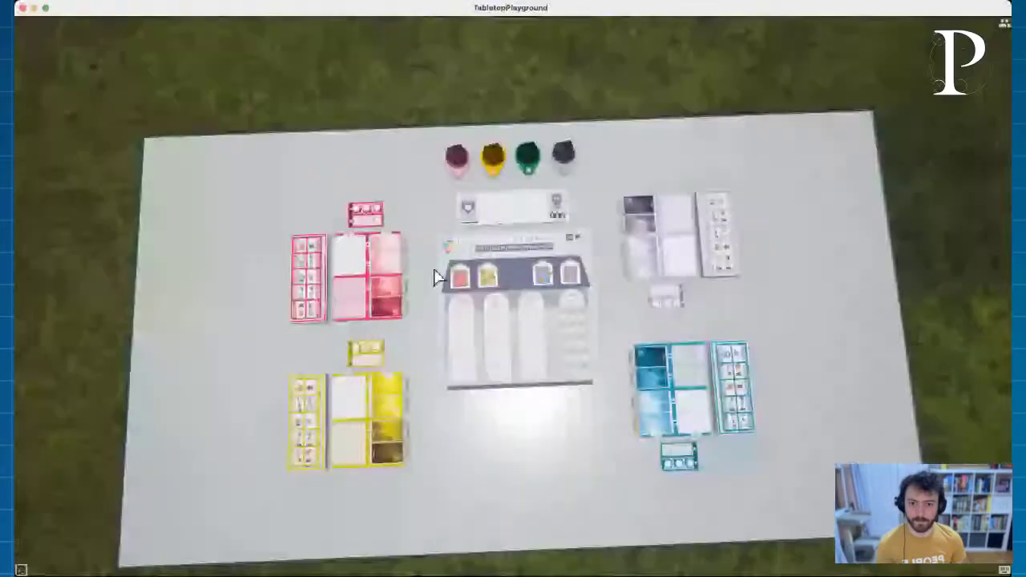
scroll(440, 277, "down", 3)
scroll(446, 277, "up", 6)
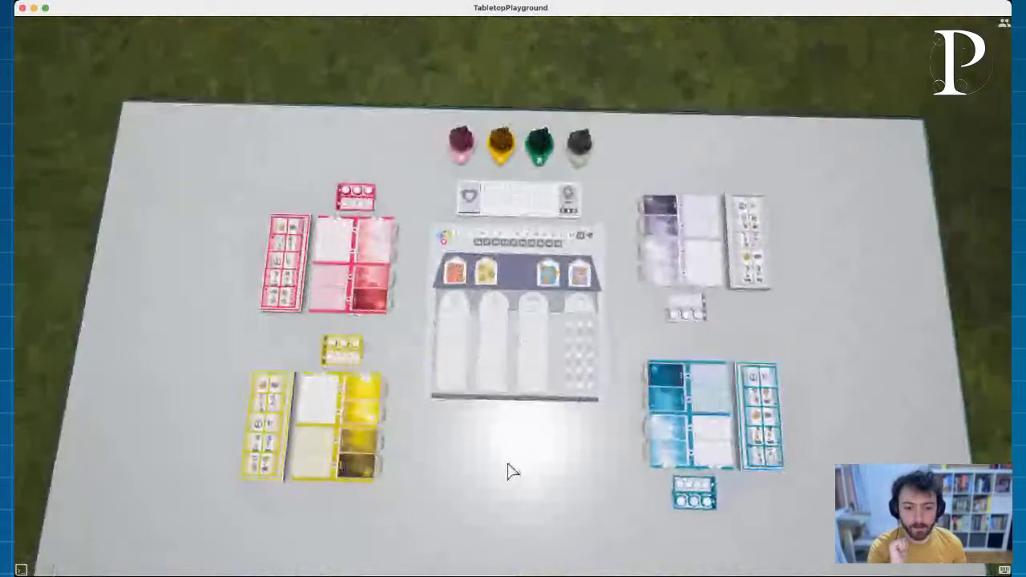
scroll(529, 463, "up", 5)
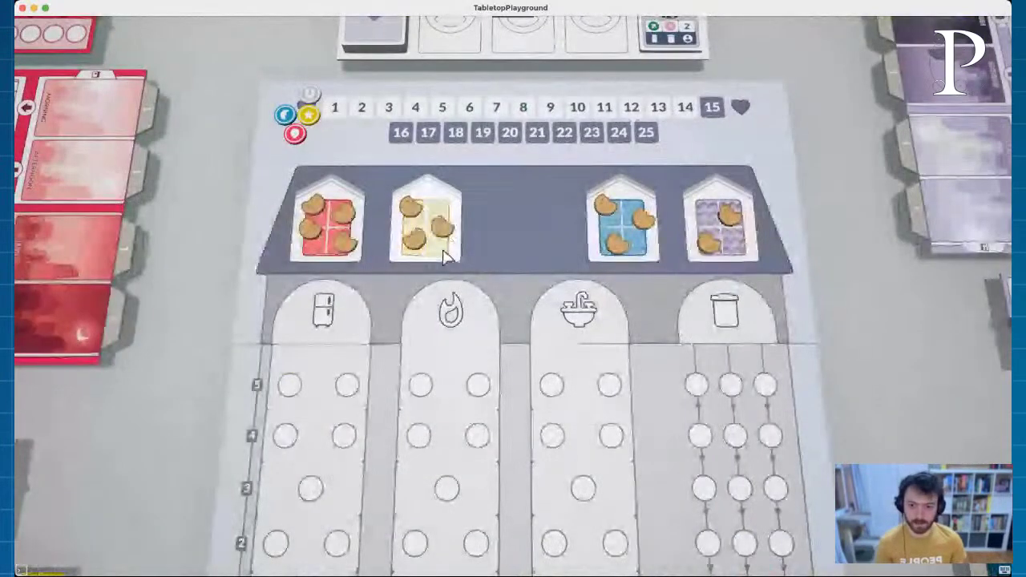
left_click_drag(435, 247, 231, 70)
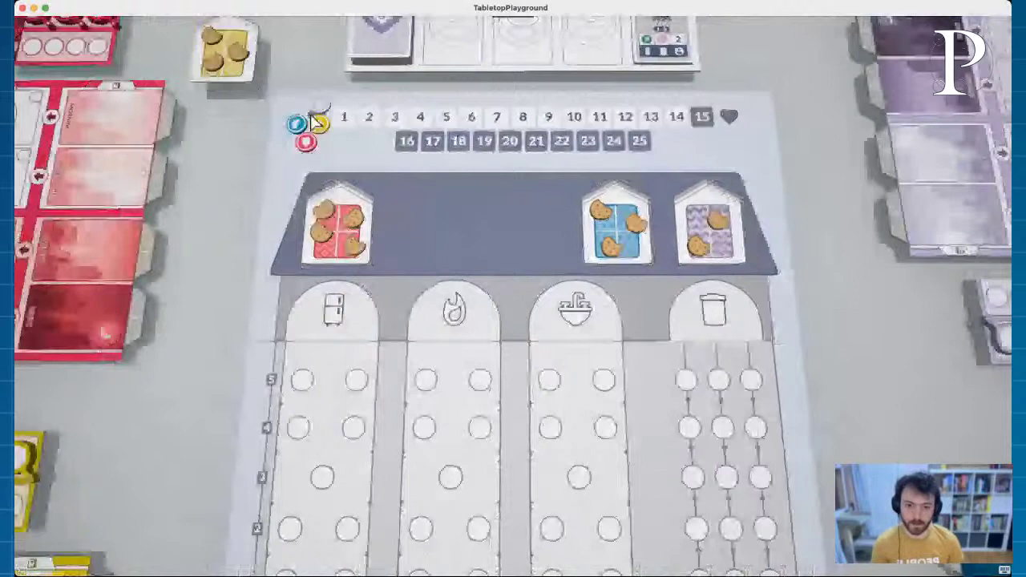
scroll(594, 255, "down", 5)
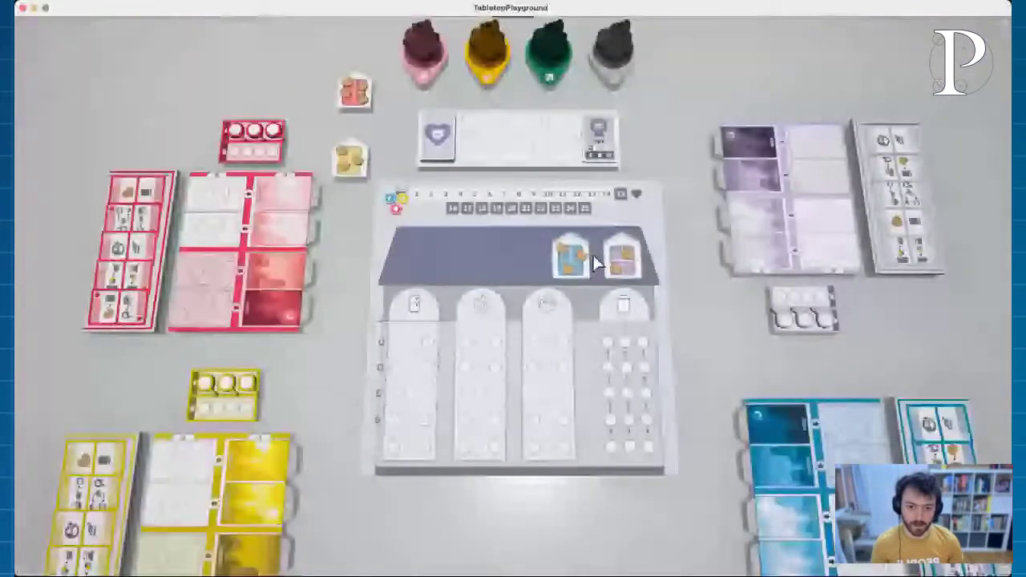
left_click_drag(593, 255, 666, 114)
left_click_drag(624, 254, 697, 304)
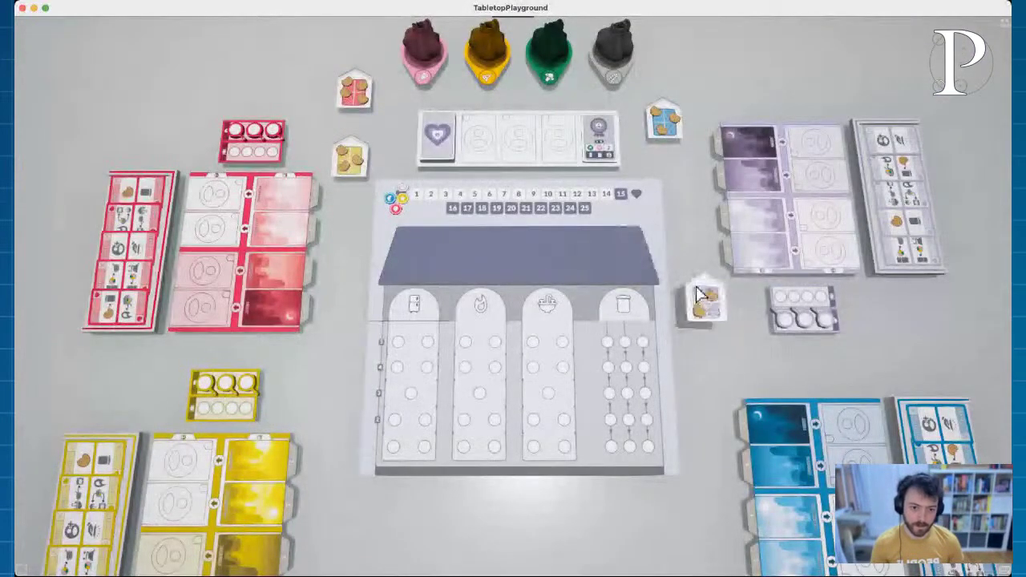
Step: Shift the upper board section with the score track and roof along the X axis to a position of about 10.7 cm, closer to the kitchen columns
right_click_drag(554, 264, 439, 377)
scroll(483, 313, "up", 3)
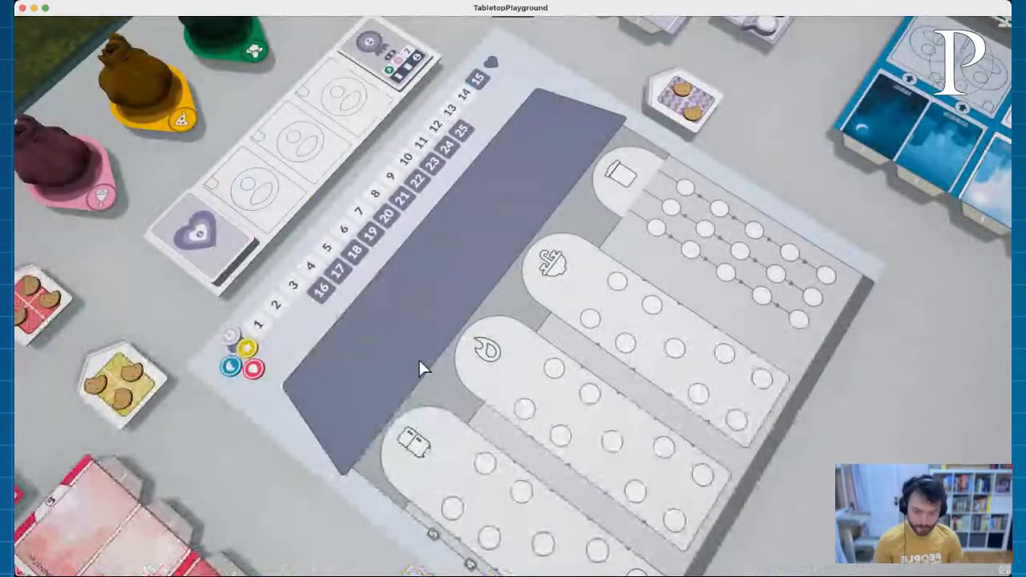
right_click(424, 367)
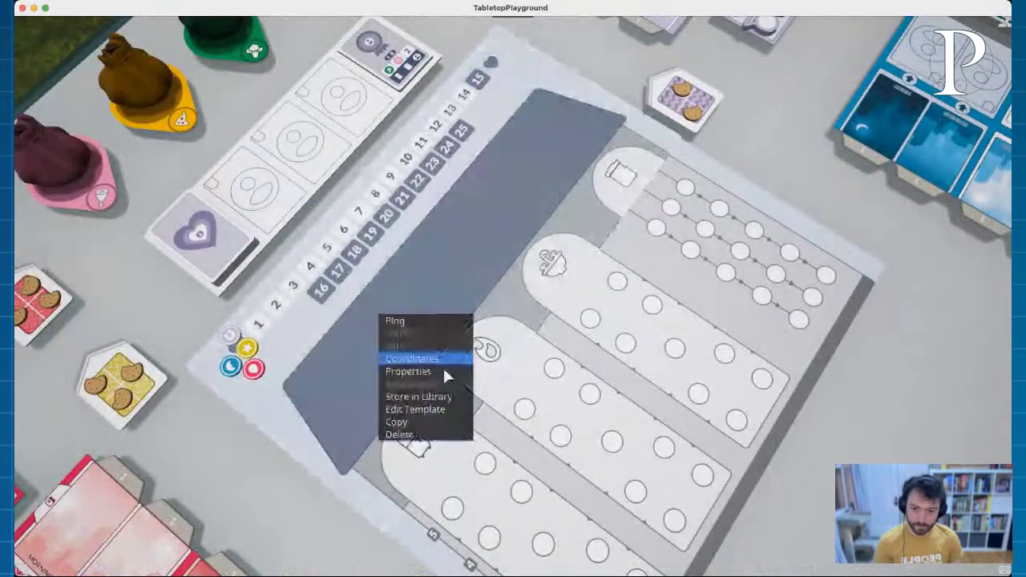
left_click(426, 361)
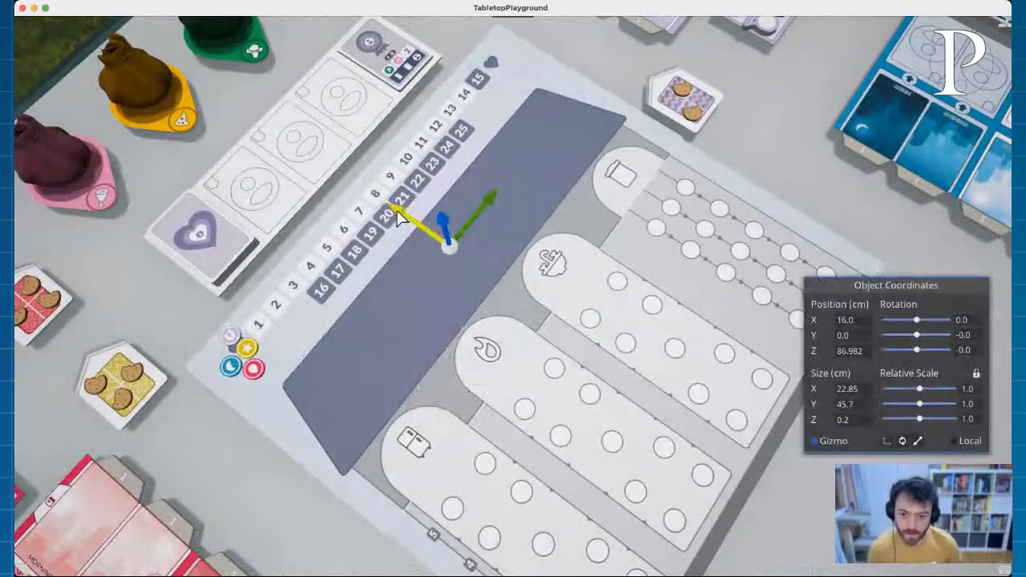
left_click_drag(401, 223, 434, 252)
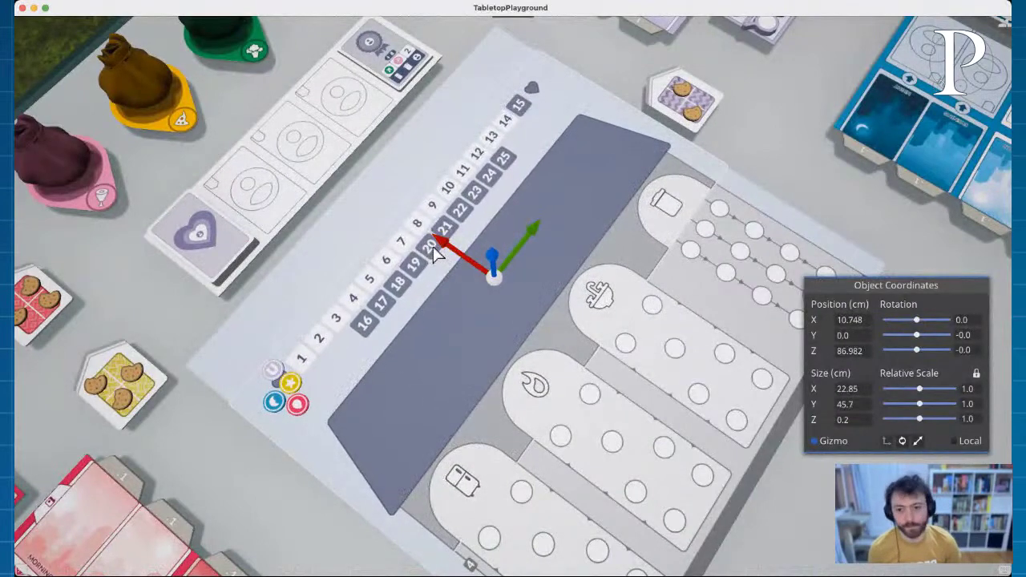
key("Escape")
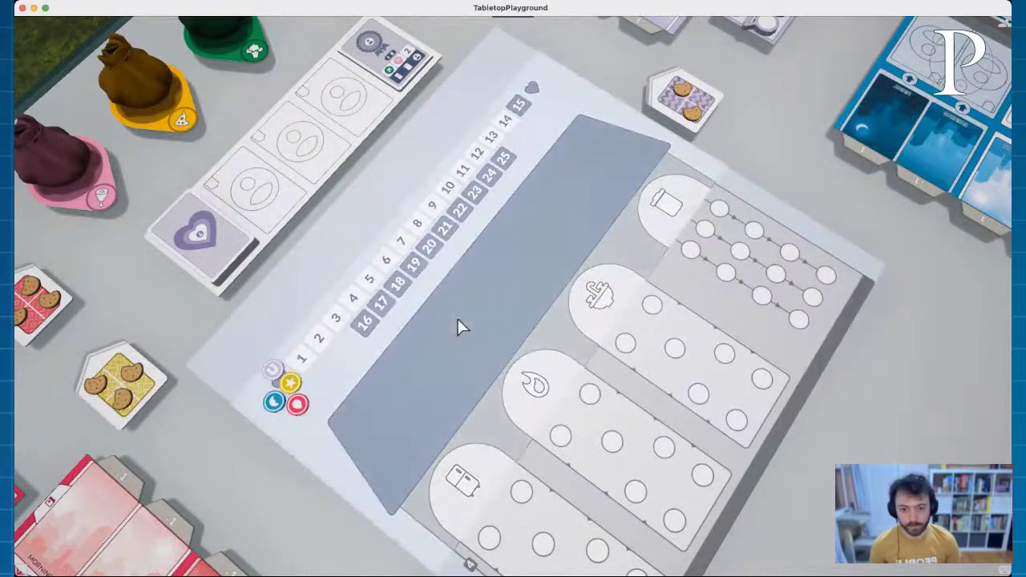
right_click(458, 318)
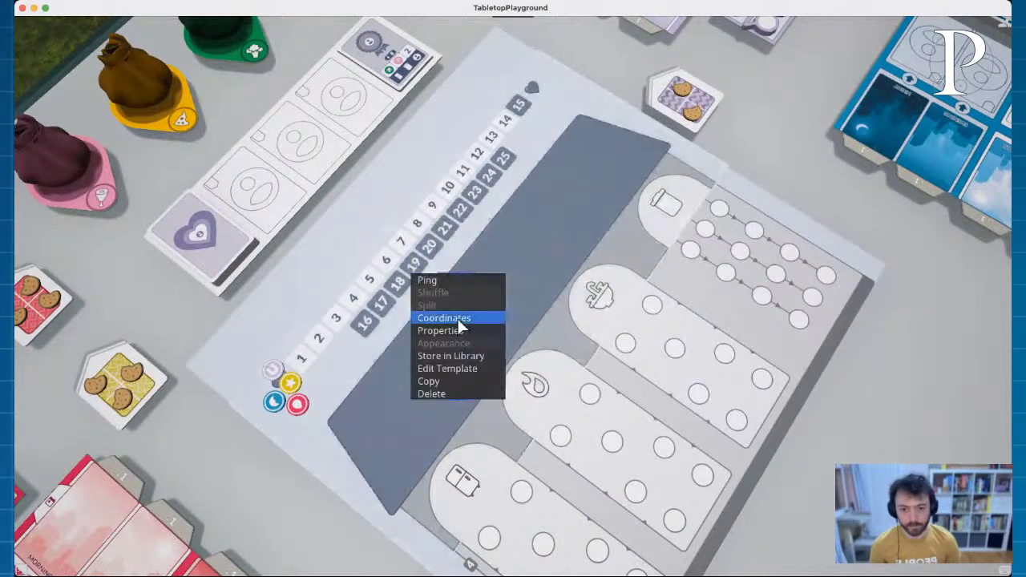
left_click(393, 407)
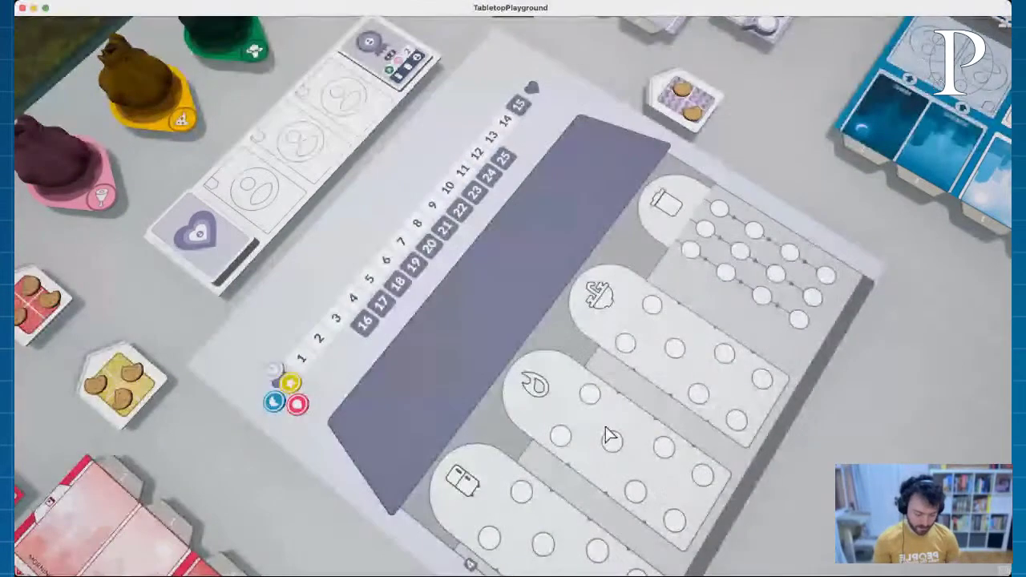
Step: Try the purple room tile at different spots on the board's dark roof strip
key("1")
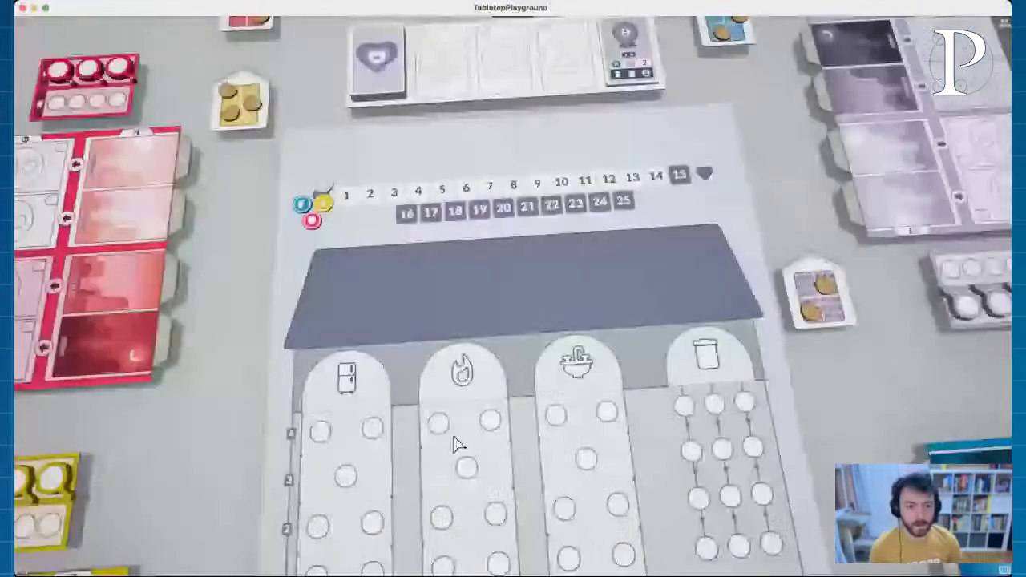
left_click_drag(818, 295, 679, 254)
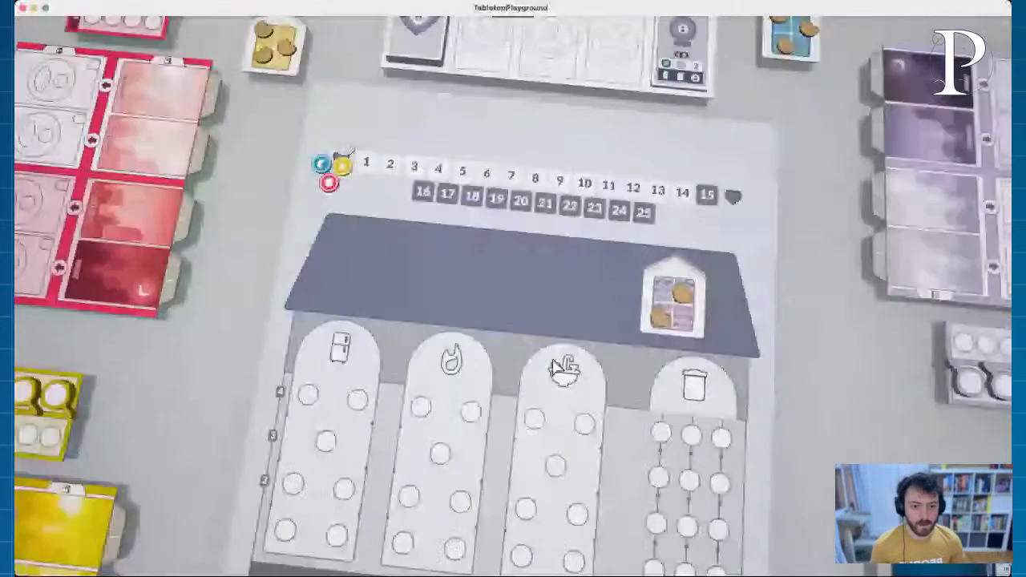
left_click_drag(674, 299, 538, 290)
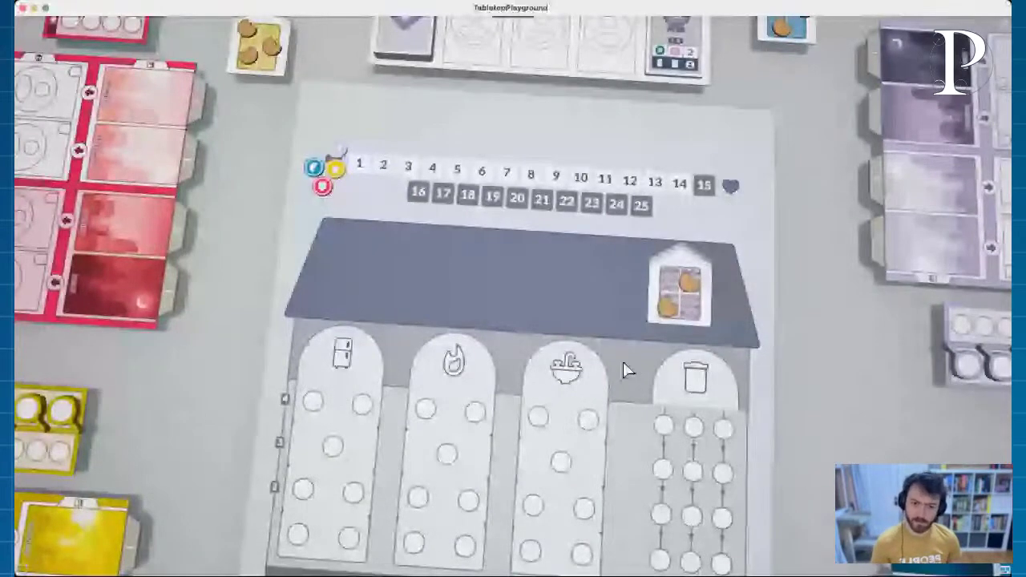
left_click_drag(659, 273, 641, 268)
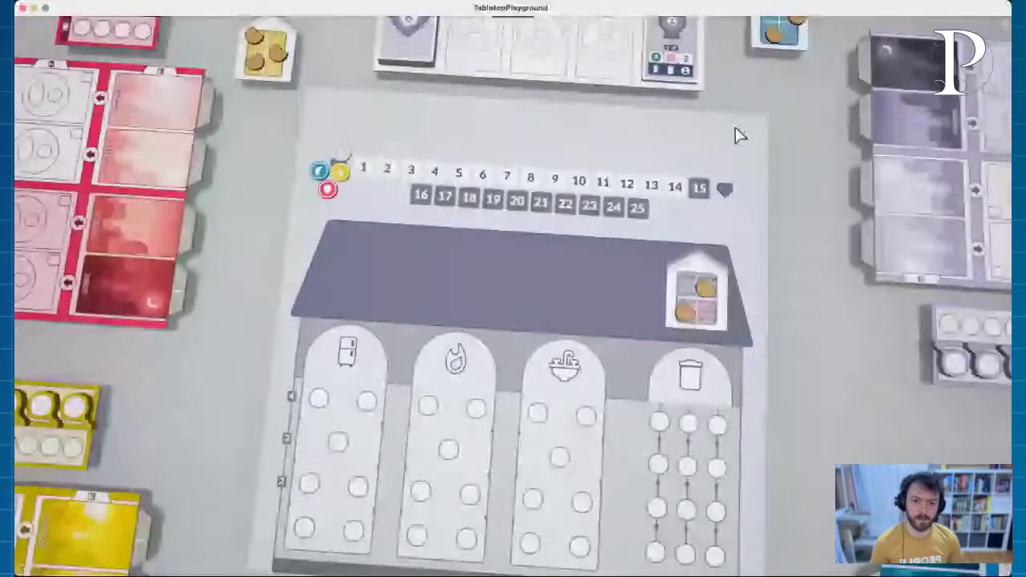
scroll(739, 135, "down", 3)
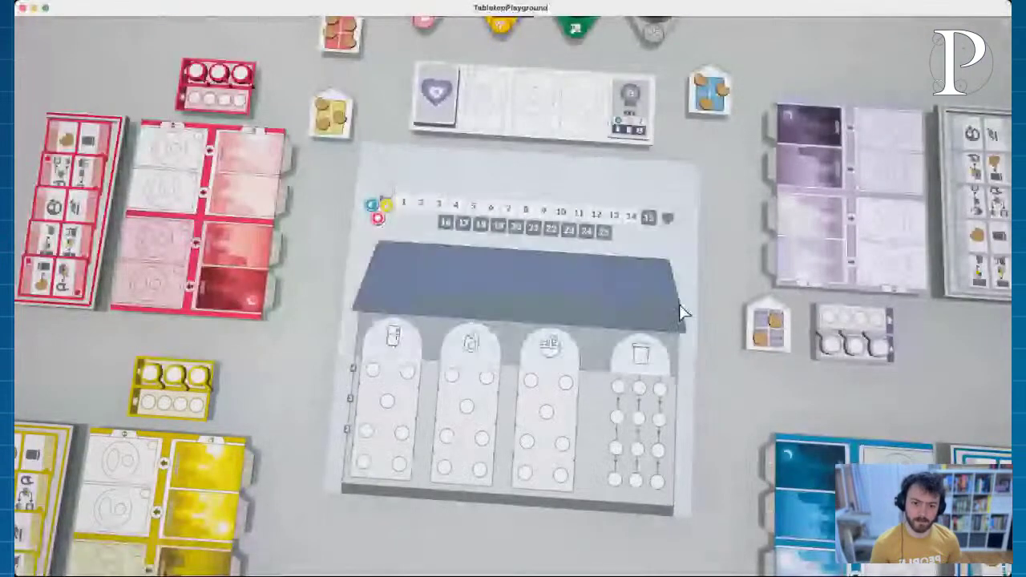
Step: Place the four room tiles in a row on the roof strip in the order red, yellow, blue, purple
left_click_drag(768, 325, 619, 280)
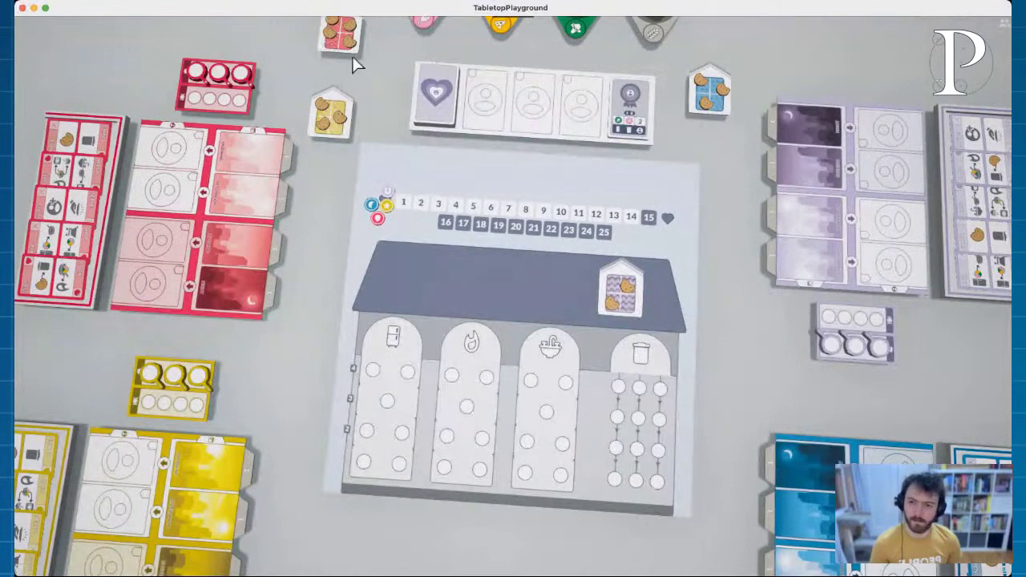
left_click_drag(335, 46, 415, 294)
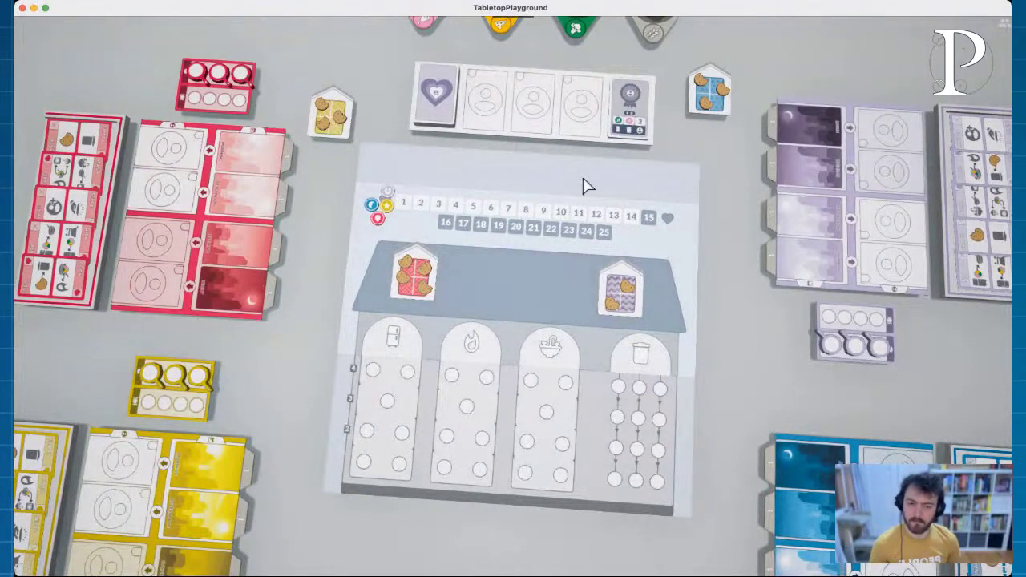
left_click_drag(711, 90, 553, 280)
left_click_drag(331, 112, 521, 265)
Step: Take all cookie tokens off the four room tiles and pile them on the table beside the central board
left_click_drag(628, 284, 756, 342)
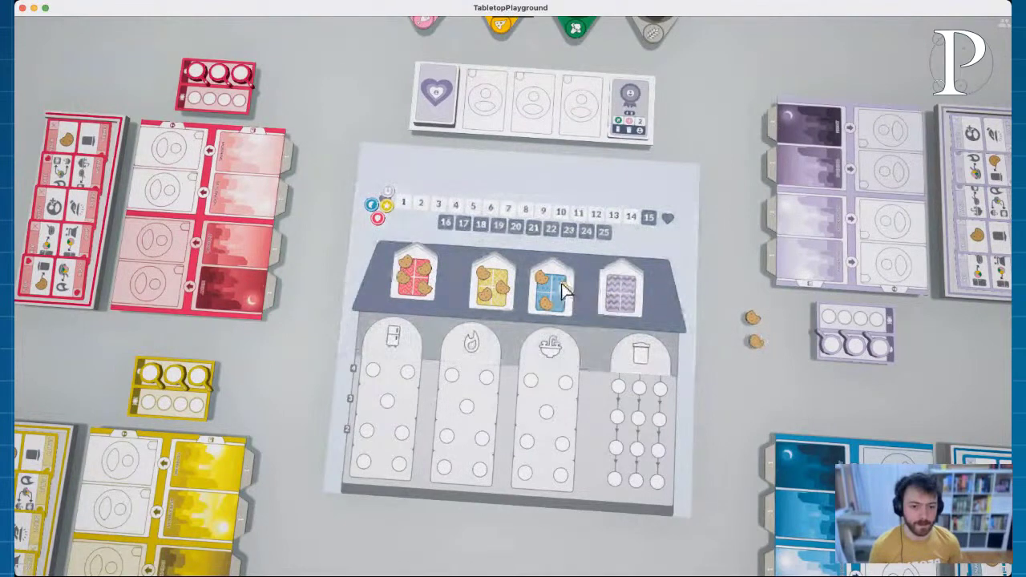
left_click_drag(564, 287, 746, 283)
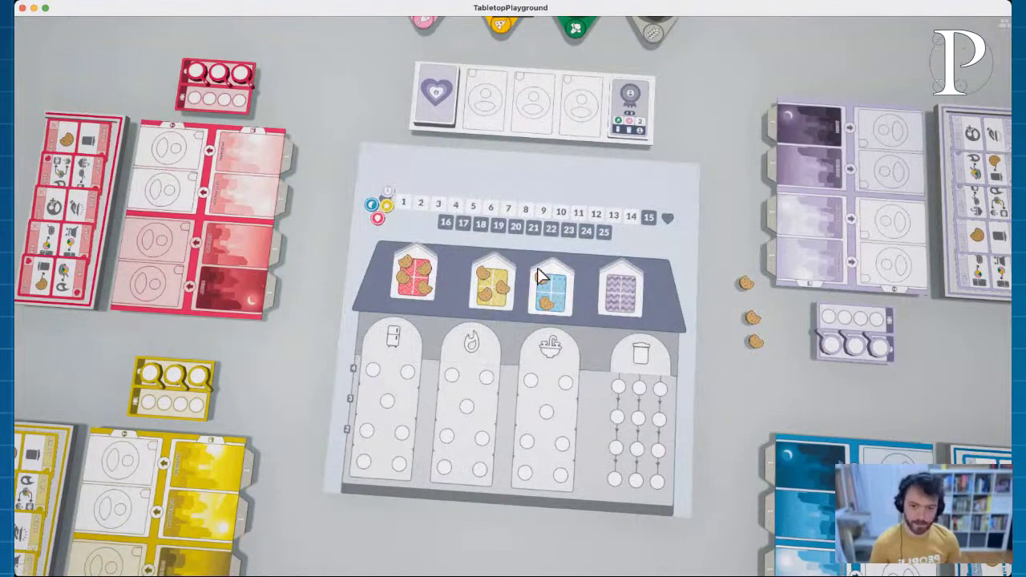
left_click_drag(542, 279, 732, 320)
left_click_drag(544, 305, 739, 327)
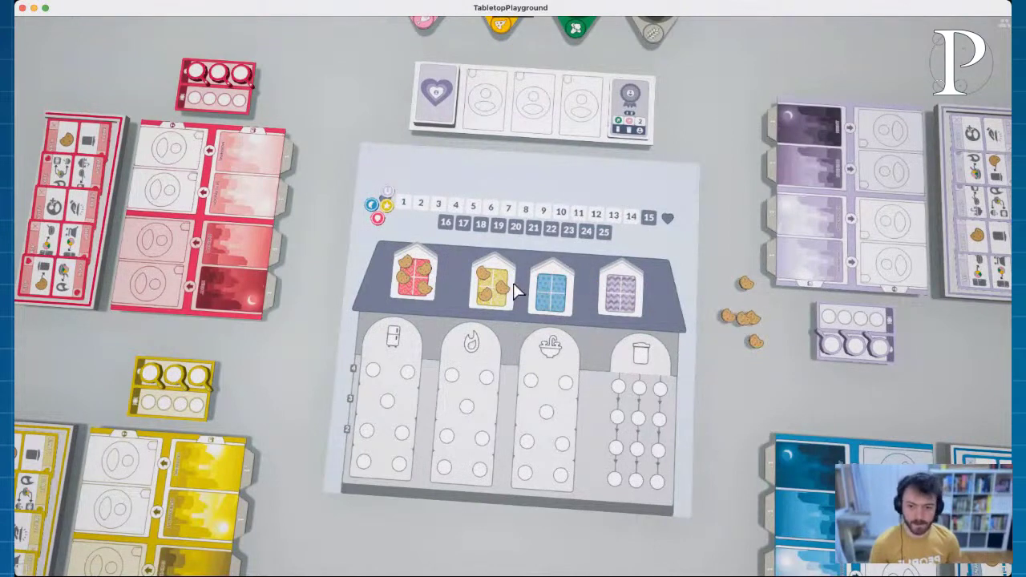
left_click_drag(513, 283, 731, 290)
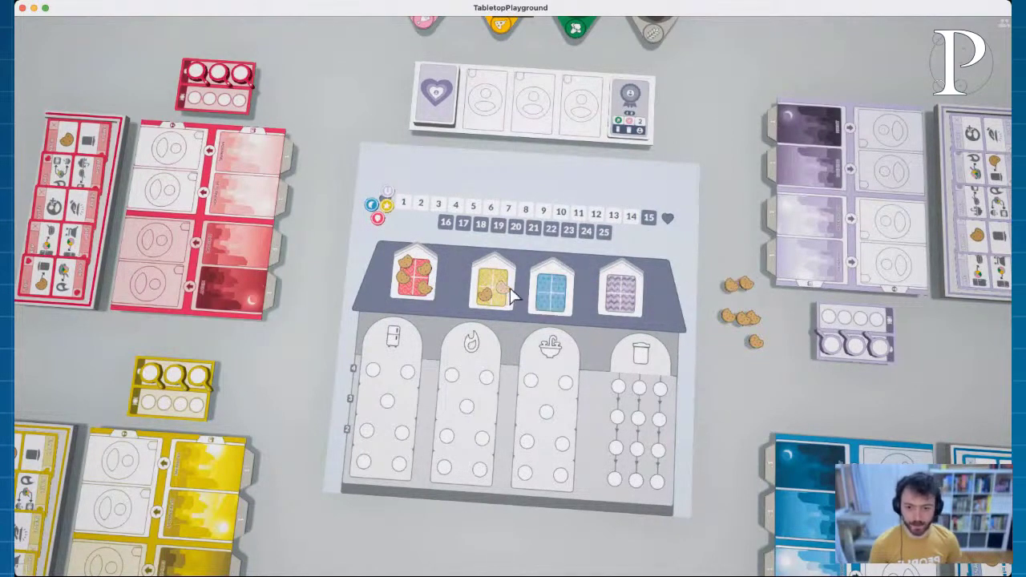
left_click_drag(505, 287, 709, 295)
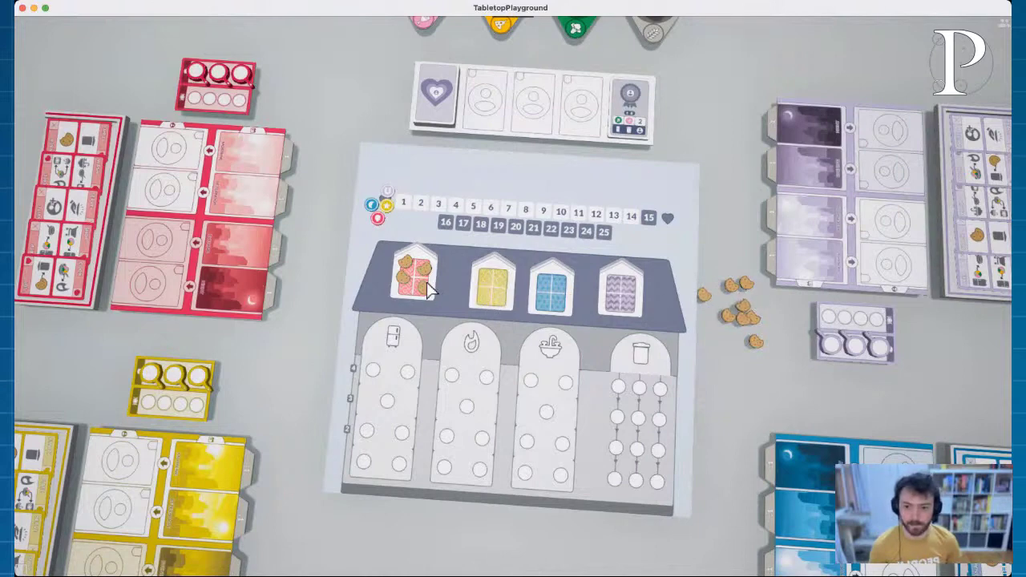
left_click_drag(415, 269, 683, 297)
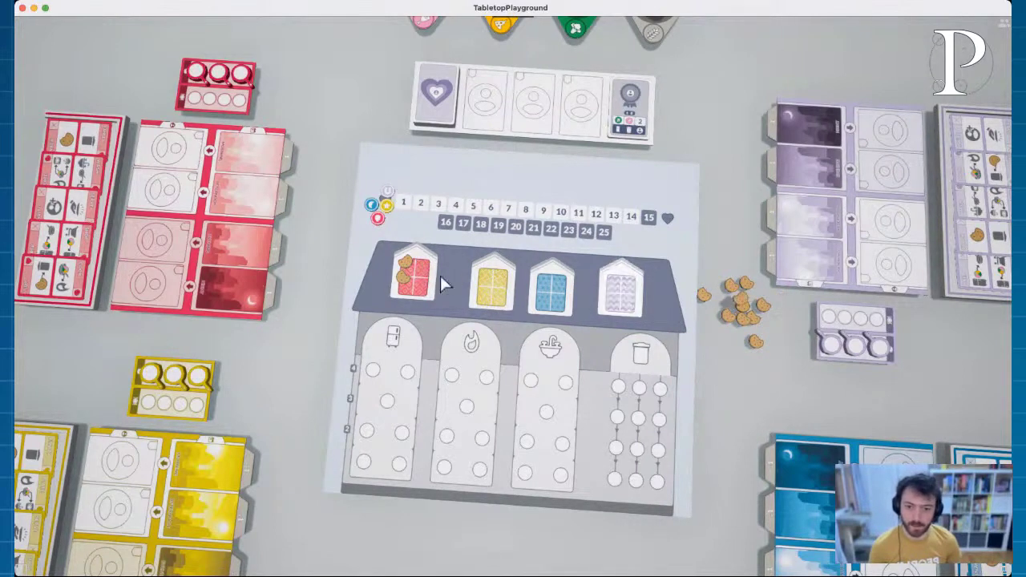
left_click_drag(417, 271, 707, 301)
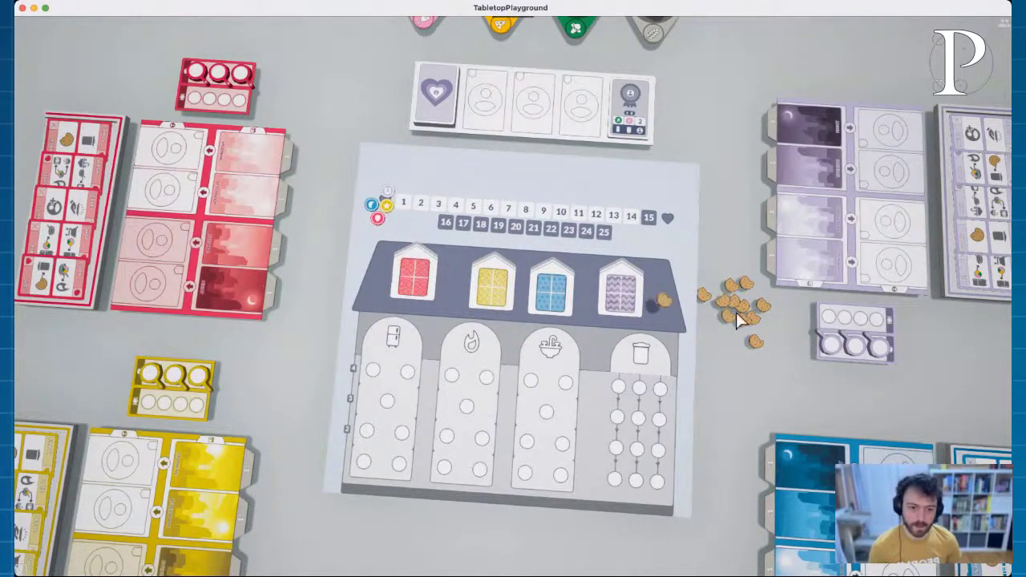
Step: Spread the empty room tiles along the roof, red and yellow on one side and blue and purple on the other, with a gap between the pairs
left_click_drag(645, 283, 629, 298)
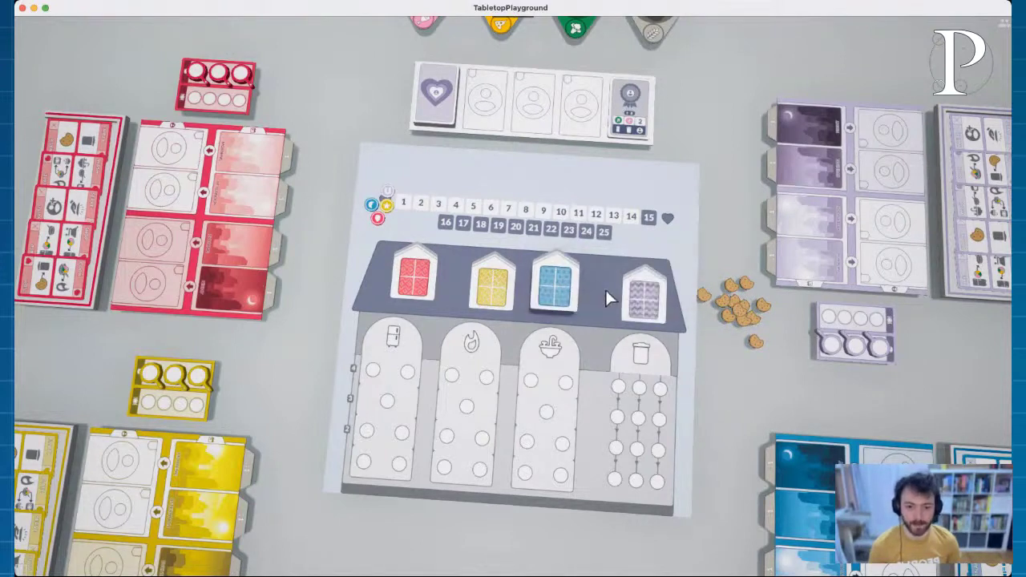
left_click_drag(558, 293, 595, 302)
left_click_drag(507, 283, 479, 280)
left_click_drag(416, 277, 393, 287)
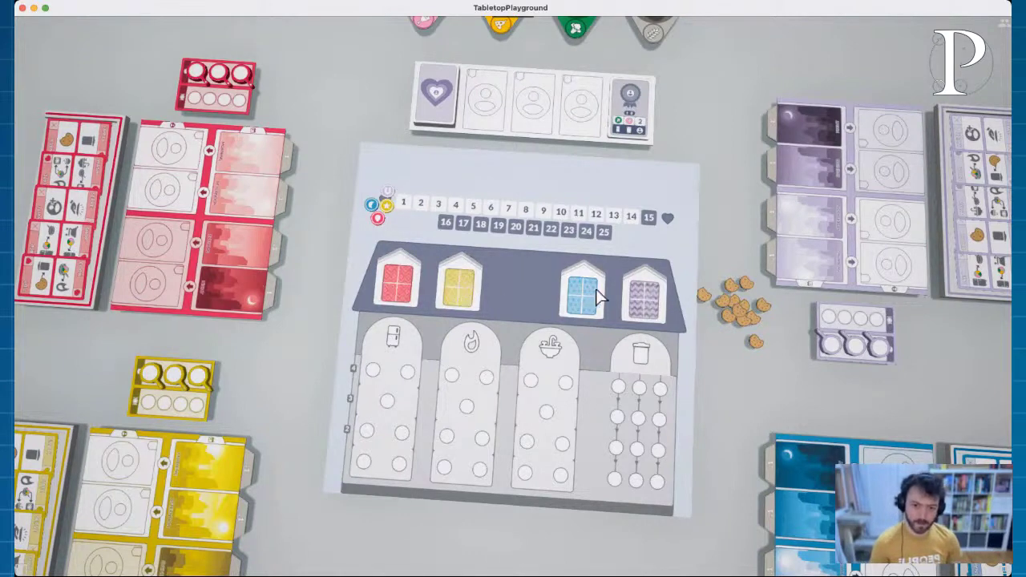
Step: Put the cookie tokens back on the room tiles: four on red, three each on yellow and blue, two on purple
left_click_drag(750, 281, 722, 291)
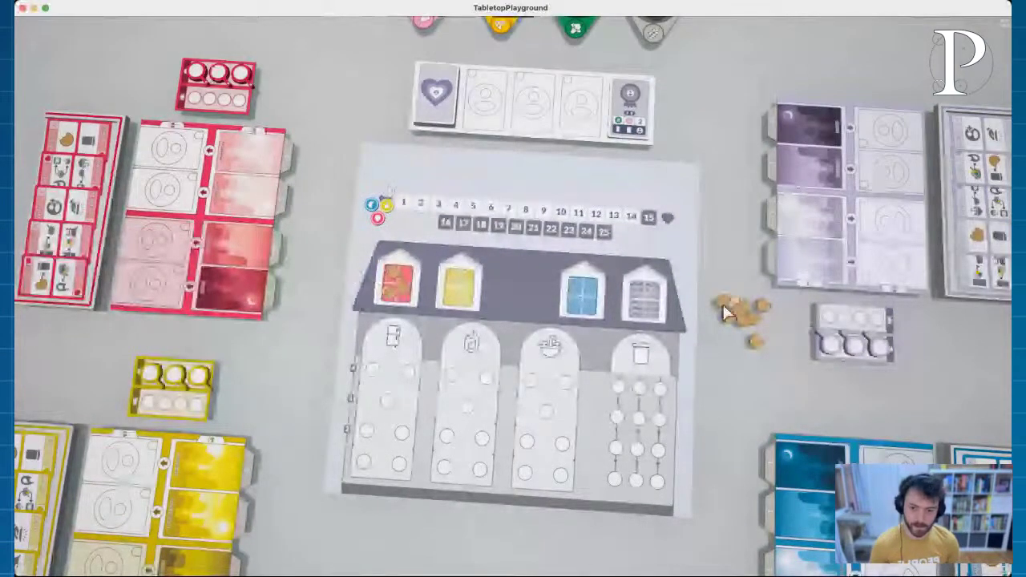
left_click_drag(726, 313, 639, 293)
left_click_drag(451, 263, 401, 273)
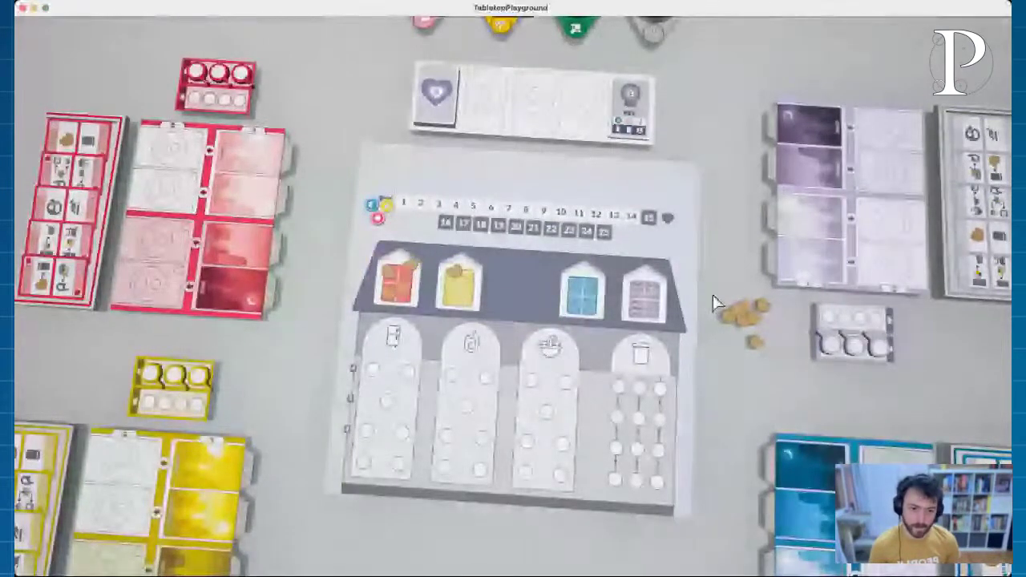
left_click_drag(713, 300, 481, 280)
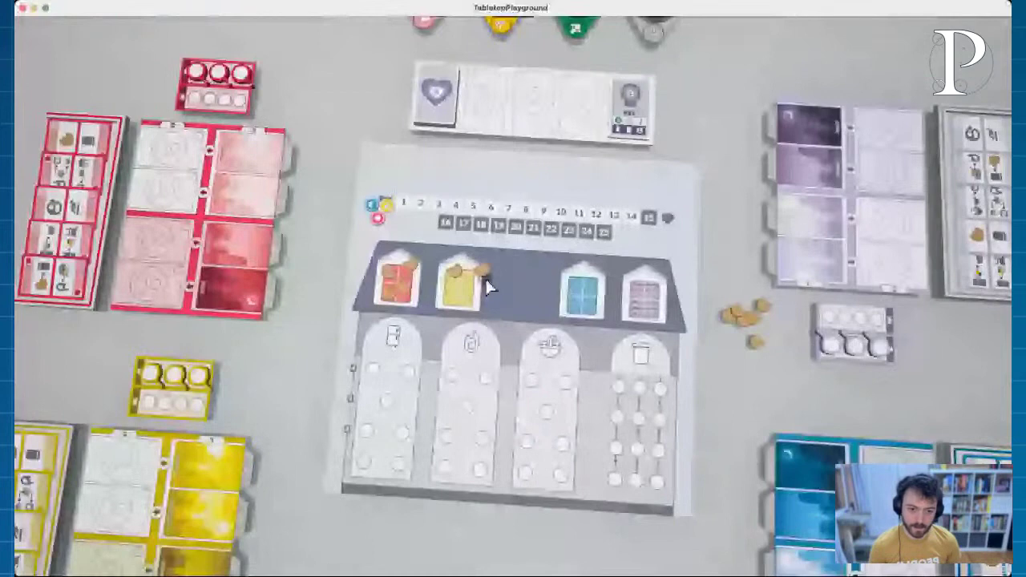
left_click_drag(723, 310, 583, 288)
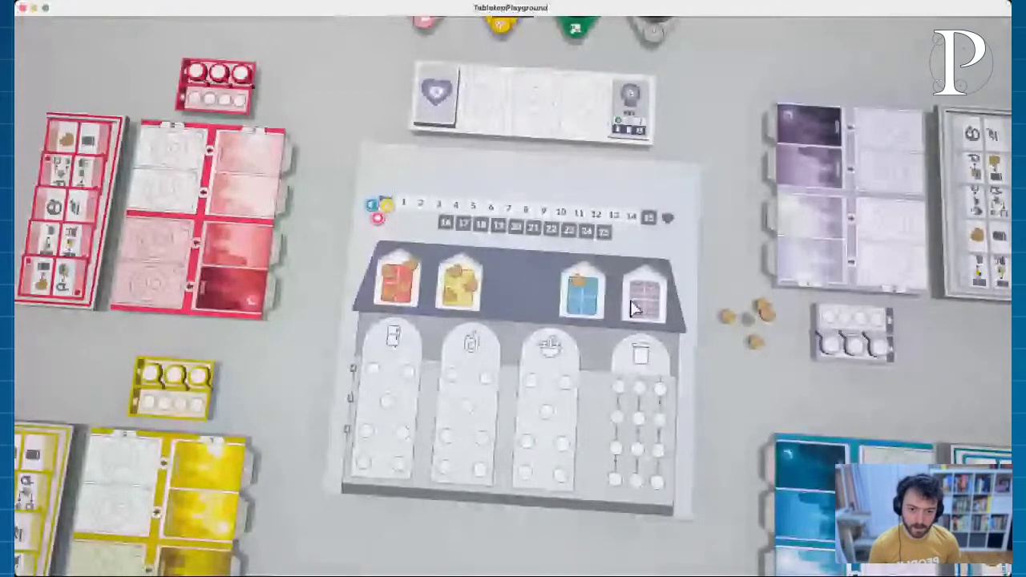
left_click_drag(761, 306, 653, 309)
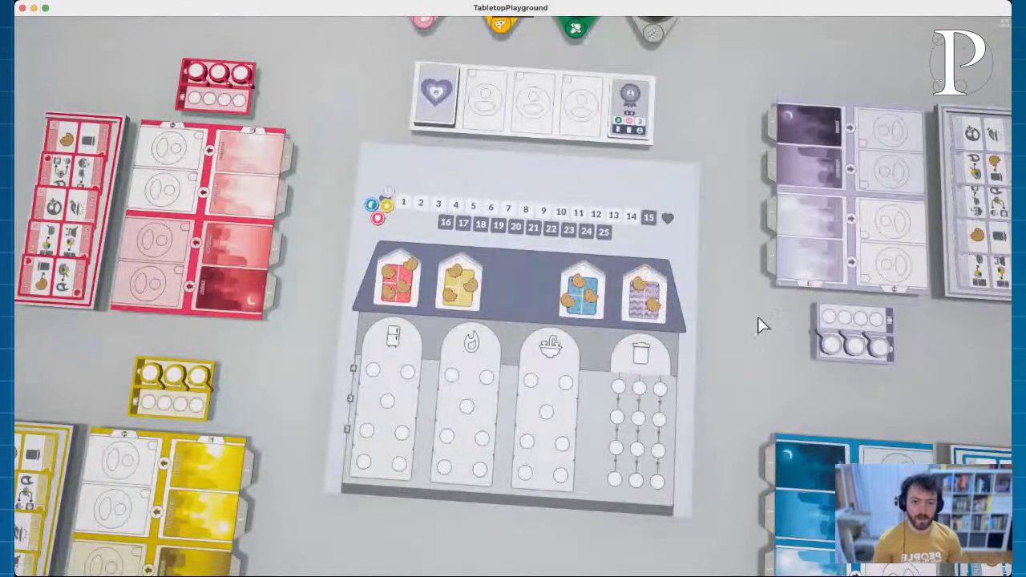
right_click_drag(524, 419, 591, 394)
scroll(591, 393, "down", 10)
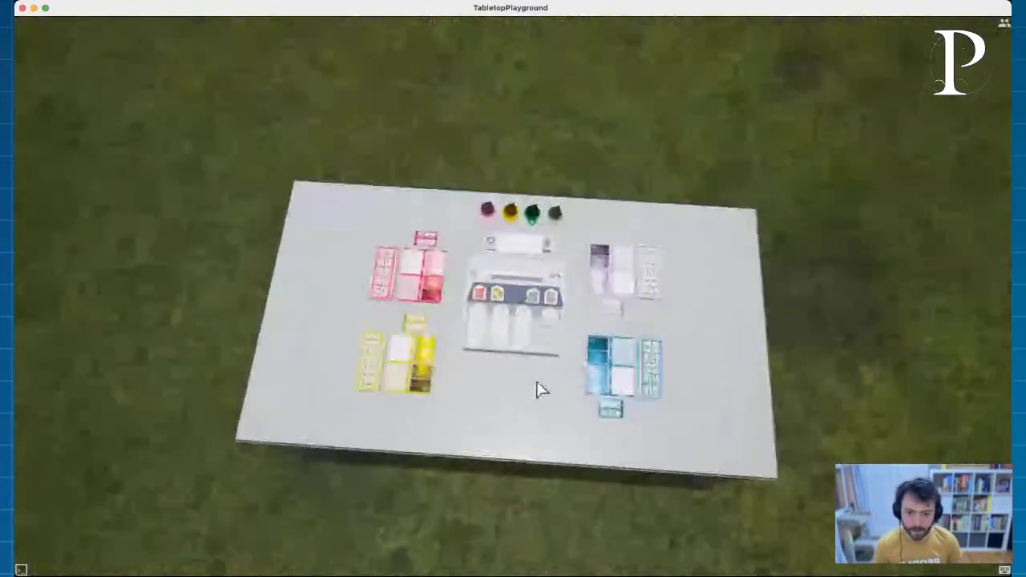
scroll(536, 390, "up", 3)
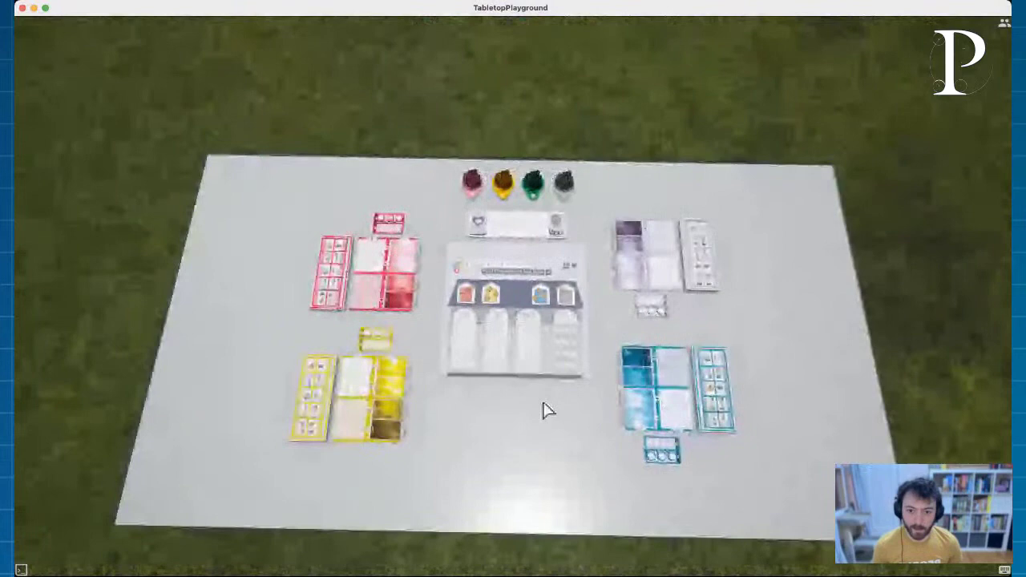
scroll(543, 411, "up", 3)
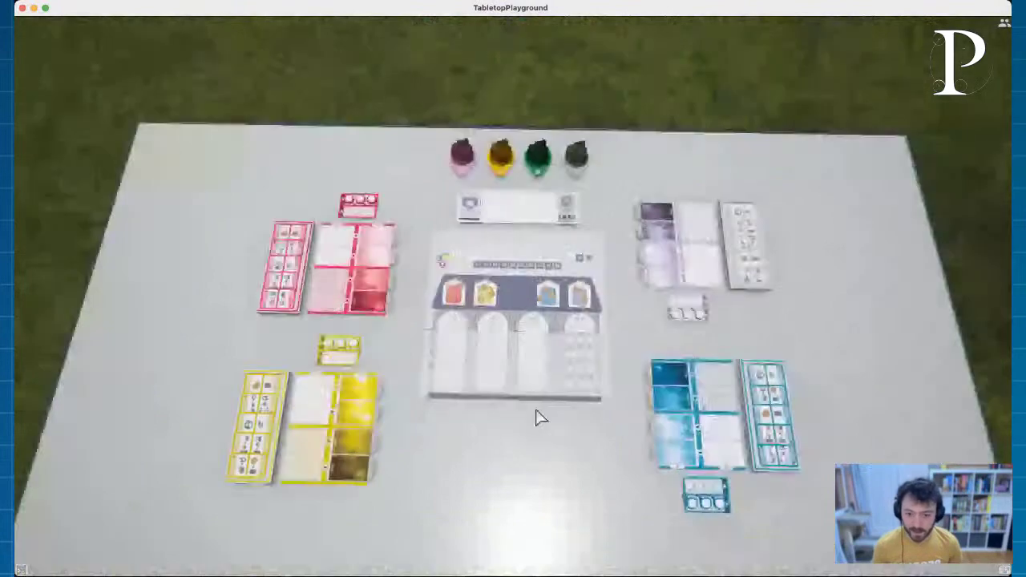
right_click(556, 447)
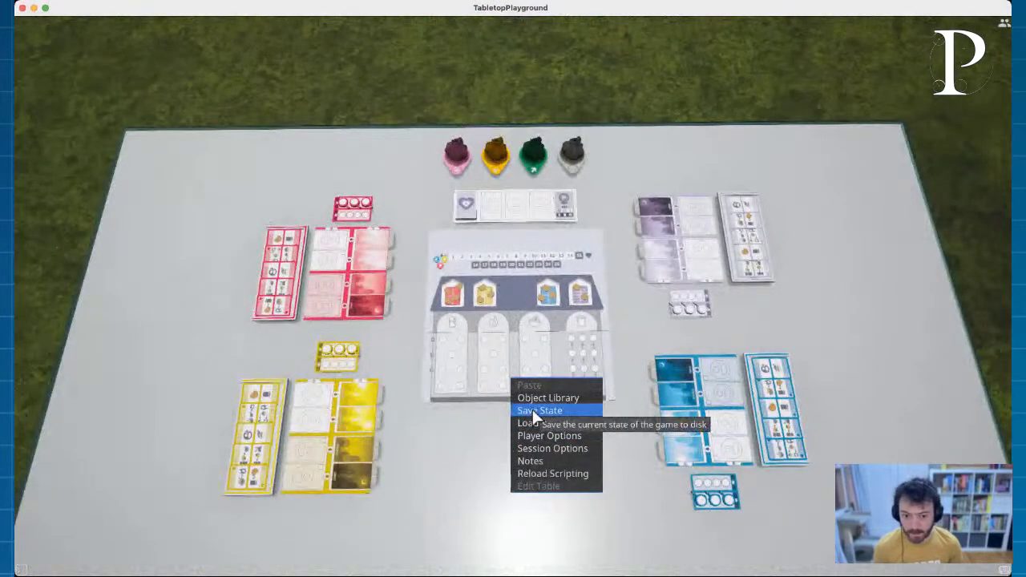
left_click(447, 441)
right_click(447, 441)
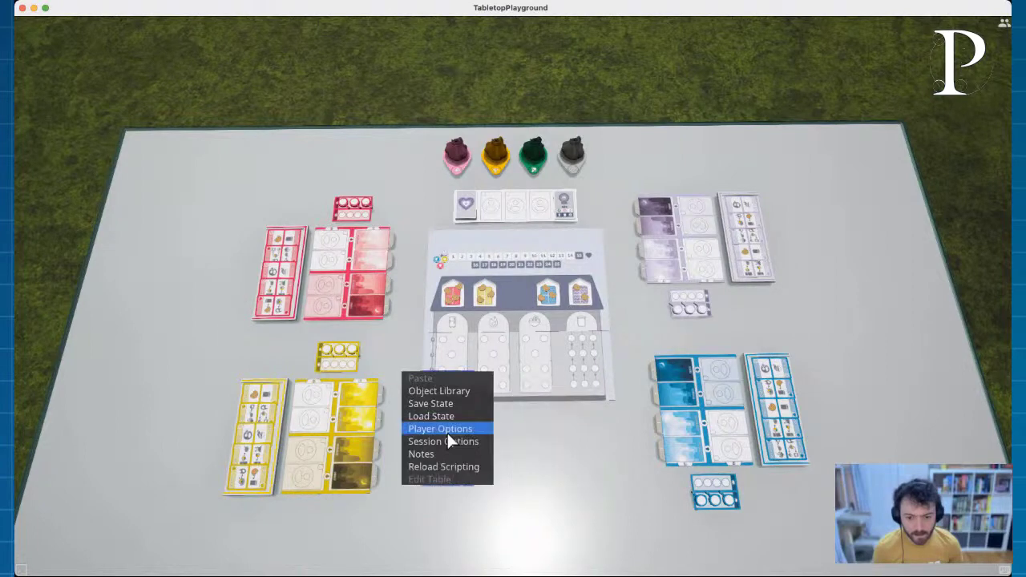
left_click(559, 439)
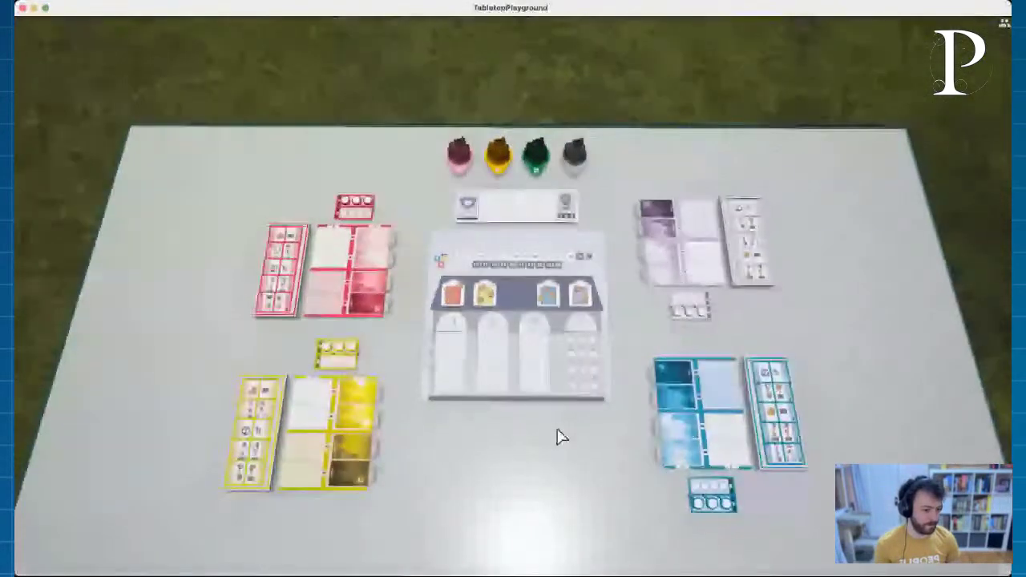
right_click(559, 433)
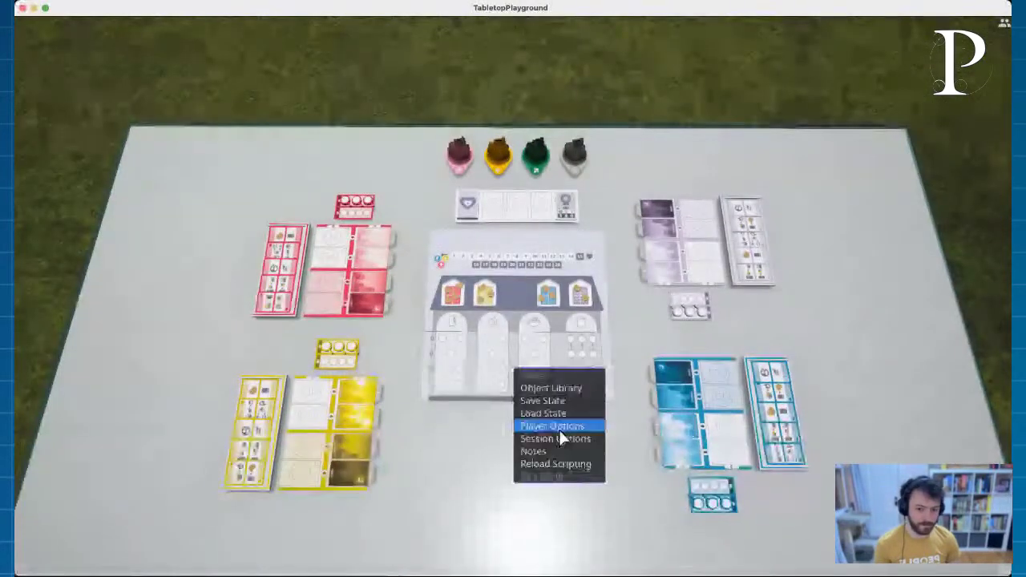
left_click(447, 441)
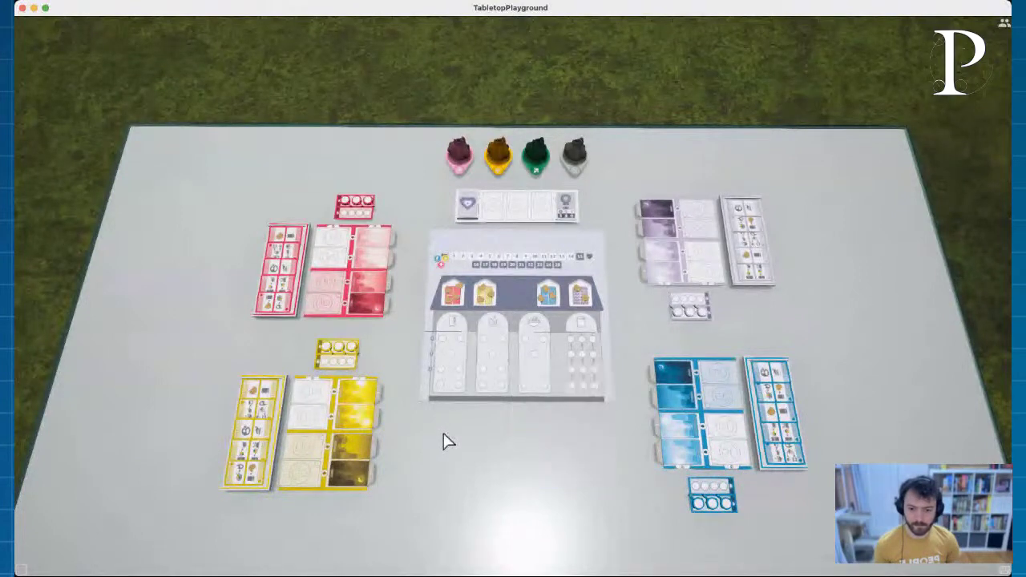
Step: Exit the table session and return to the Roux Mates package editor
key("Escape")
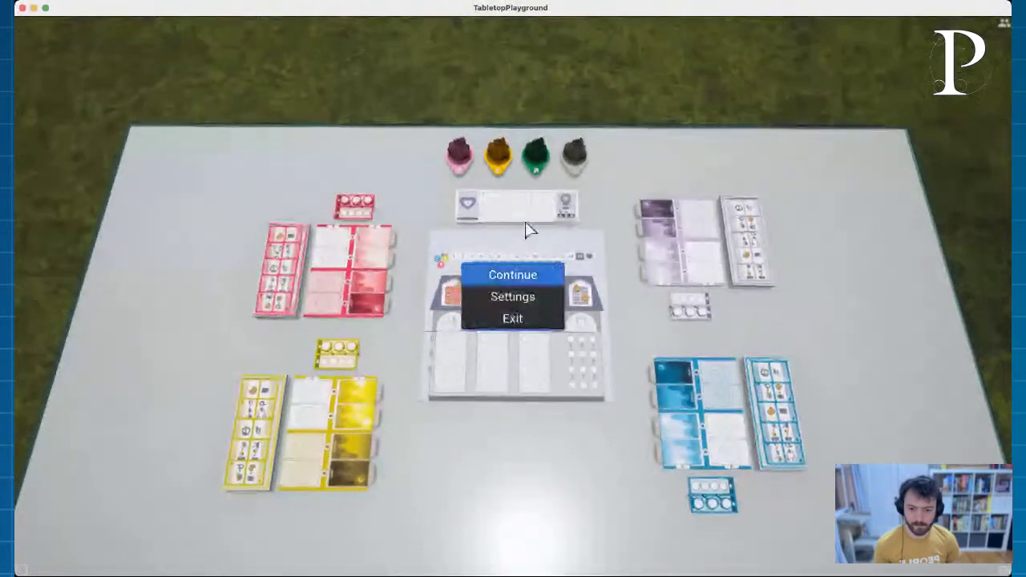
left_click(527, 295)
key("Escape")
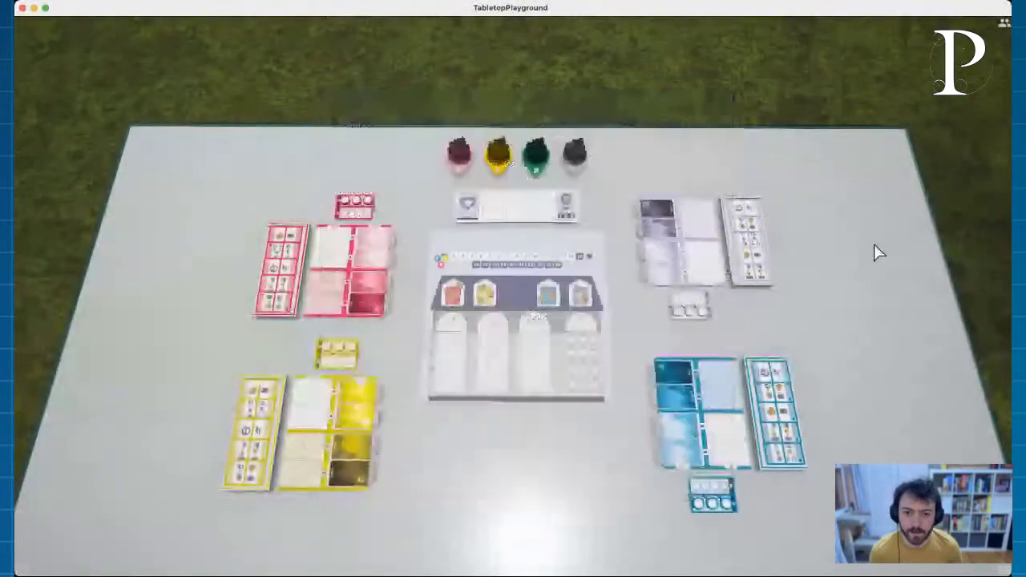
key("Escape")
left_click(511, 320)
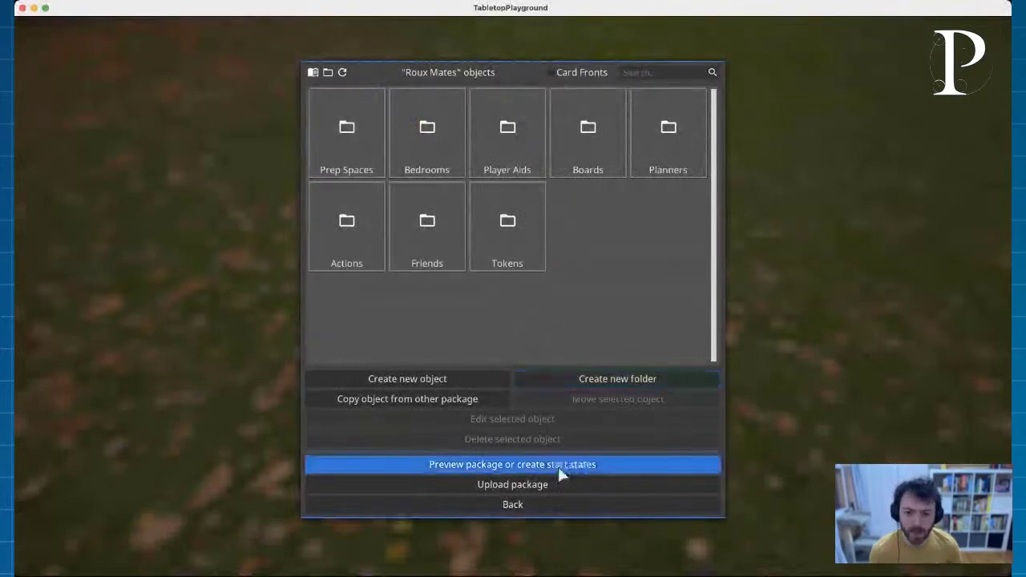
Step: Start a preview of the package and check which Roux Mates states can be loaded, then return to the preview options
left_click(593, 473)
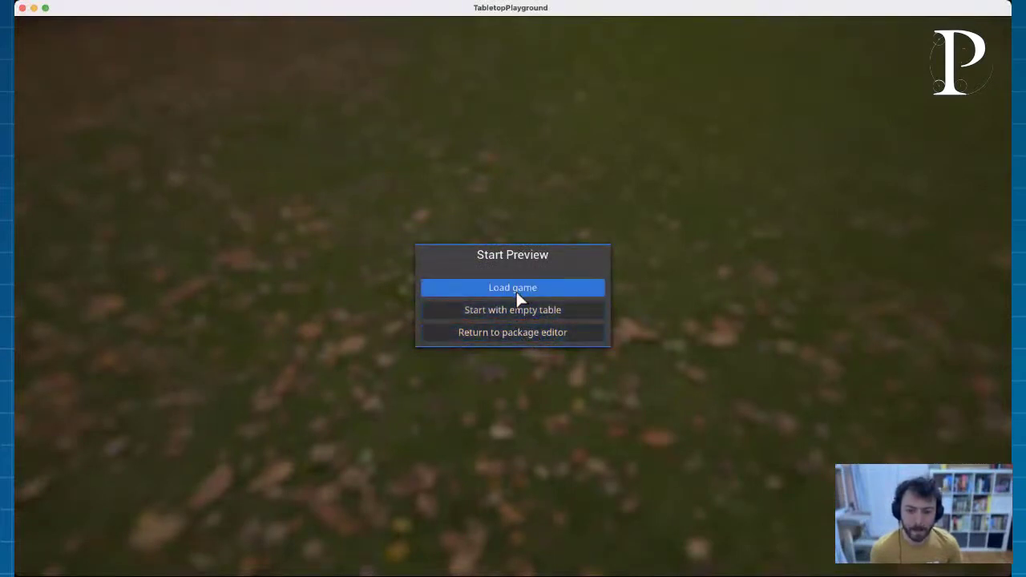
left_click(523, 312)
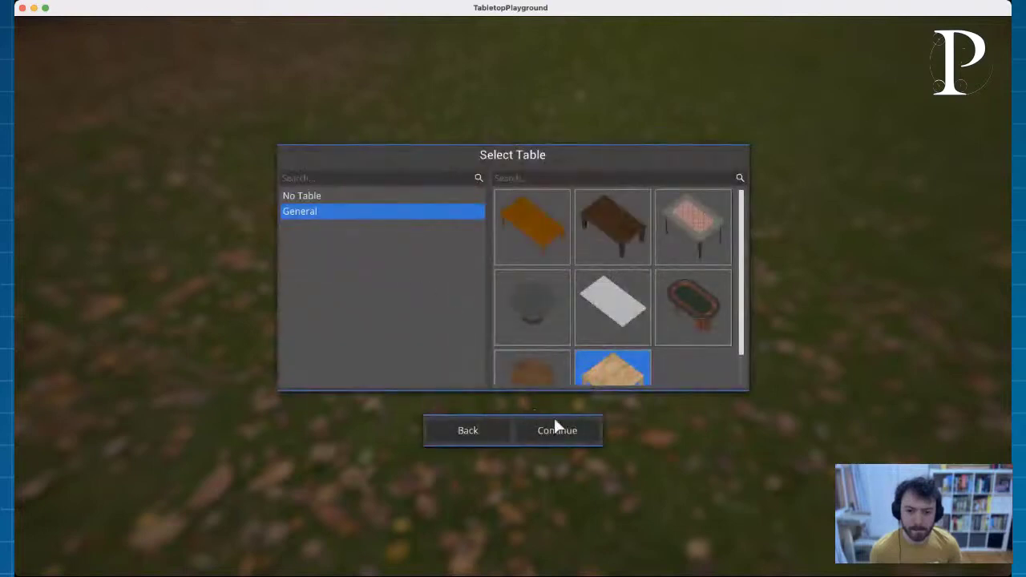
left_click(480, 431)
left_click(509, 296)
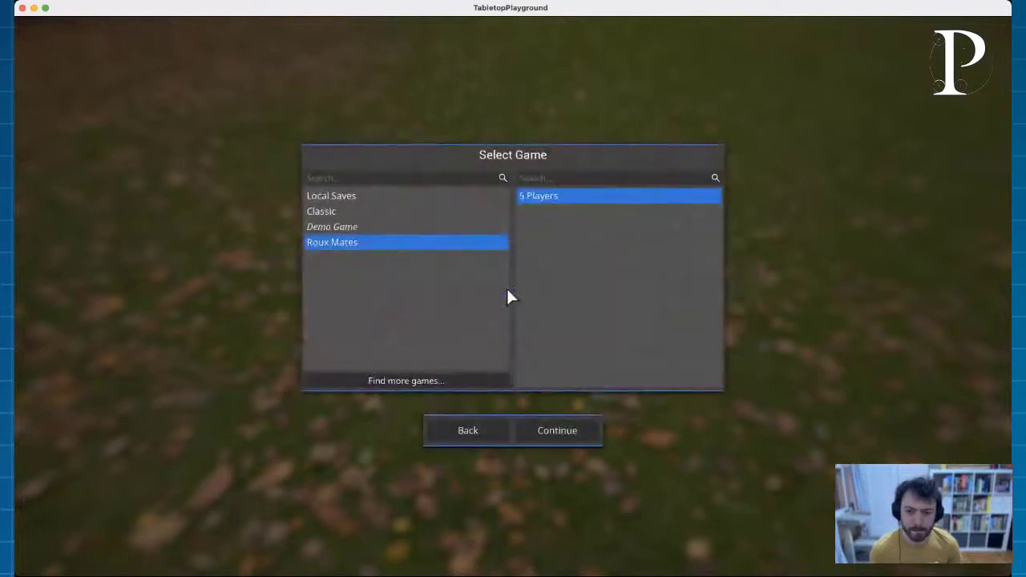
left_click(466, 425)
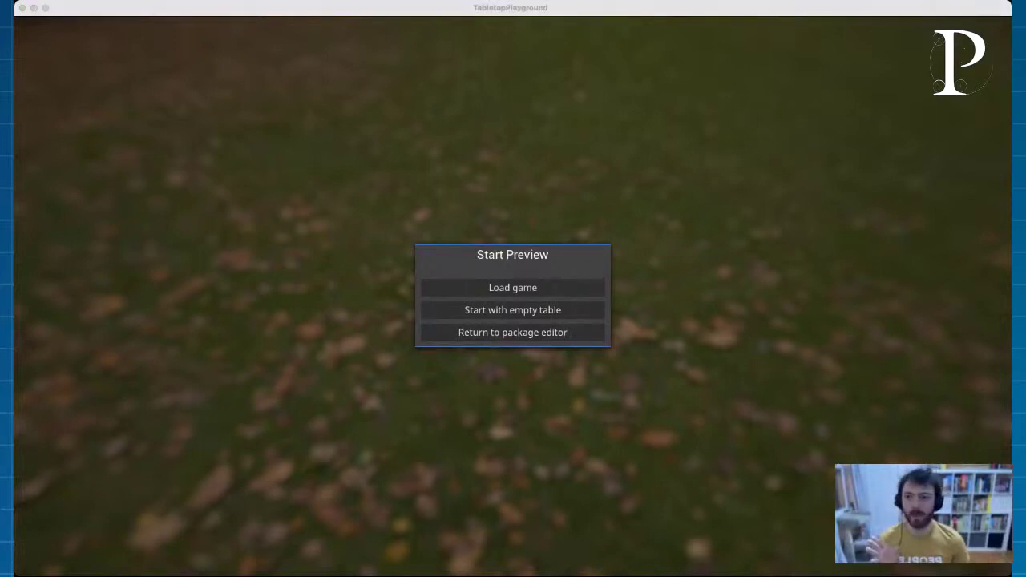
left_click(265, 12)
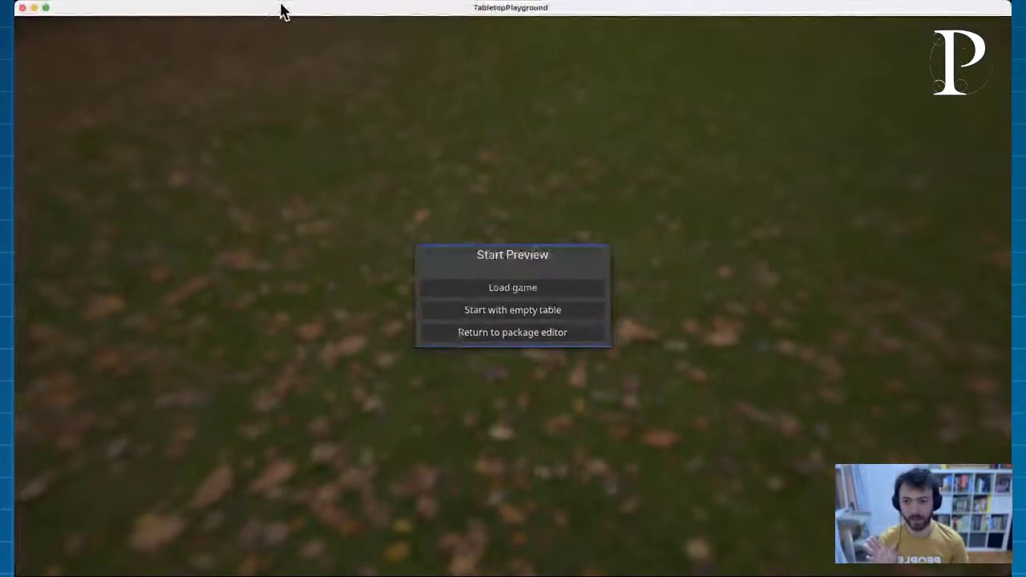
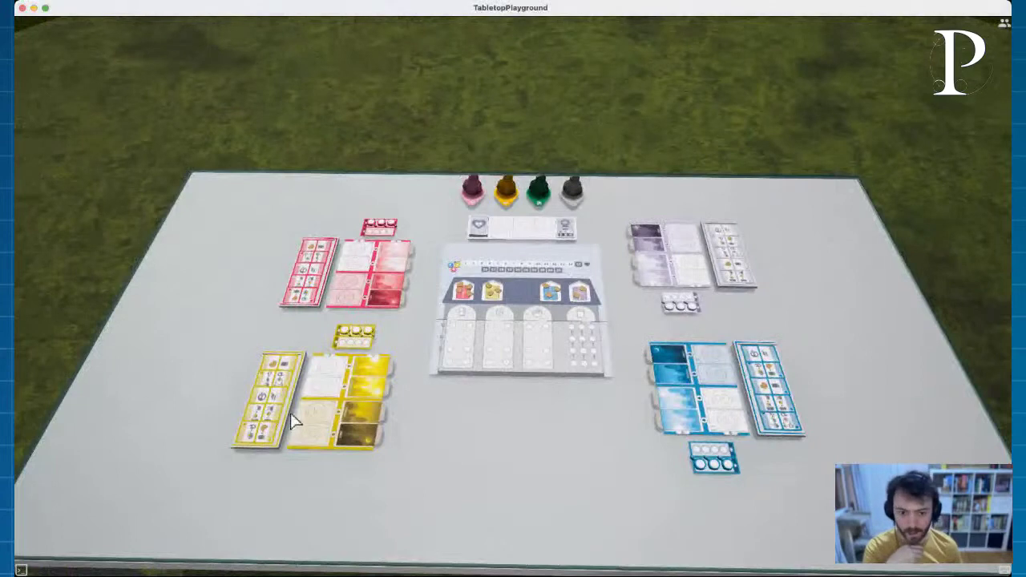
Step: Save the four-player table to the Roux Mates package as "4 Players", overwriting the existing state of that name
right_click_drag(529, 451, 517, 502)
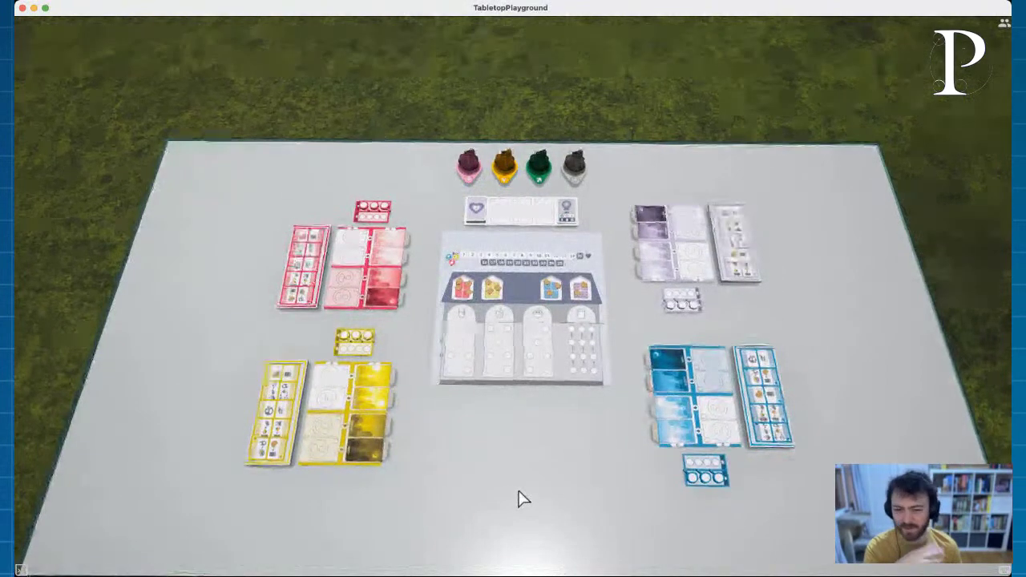
right_click_drag(518, 497, 529, 485)
scroll(614, 337, "down", 3)
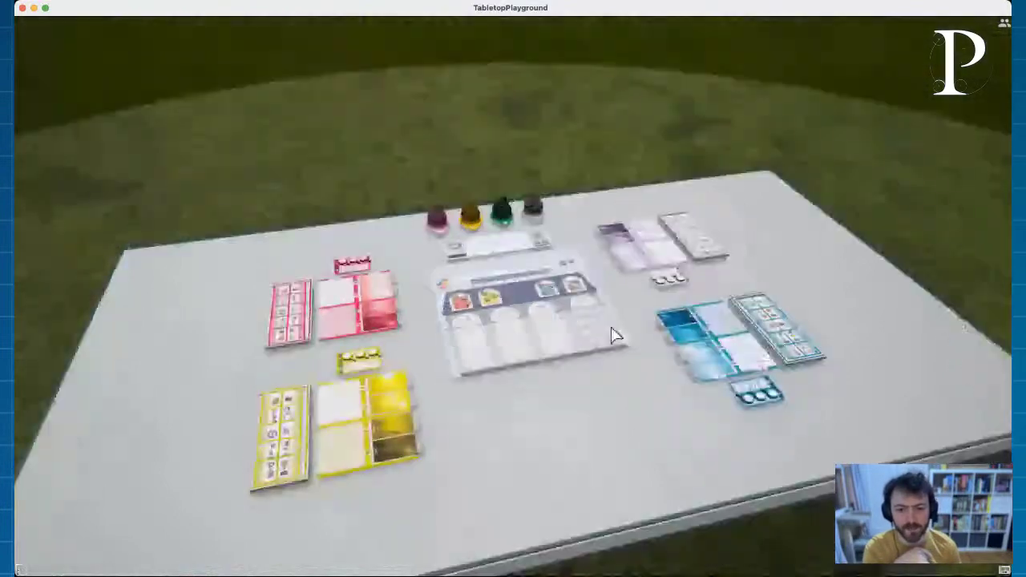
right_click_drag(614, 337, 522, 366)
scroll(561, 465, "up", 4)
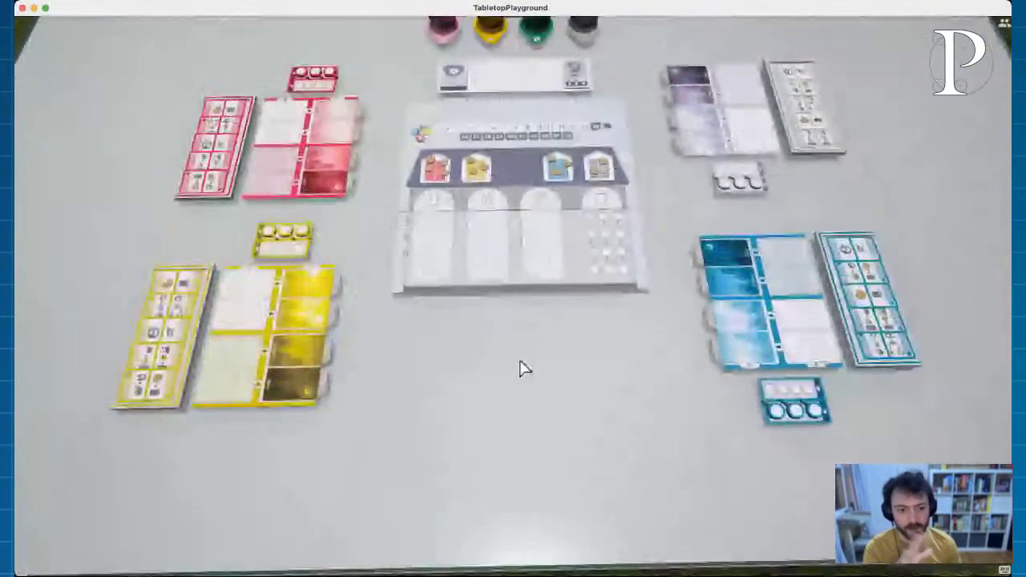
right_click(591, 367)
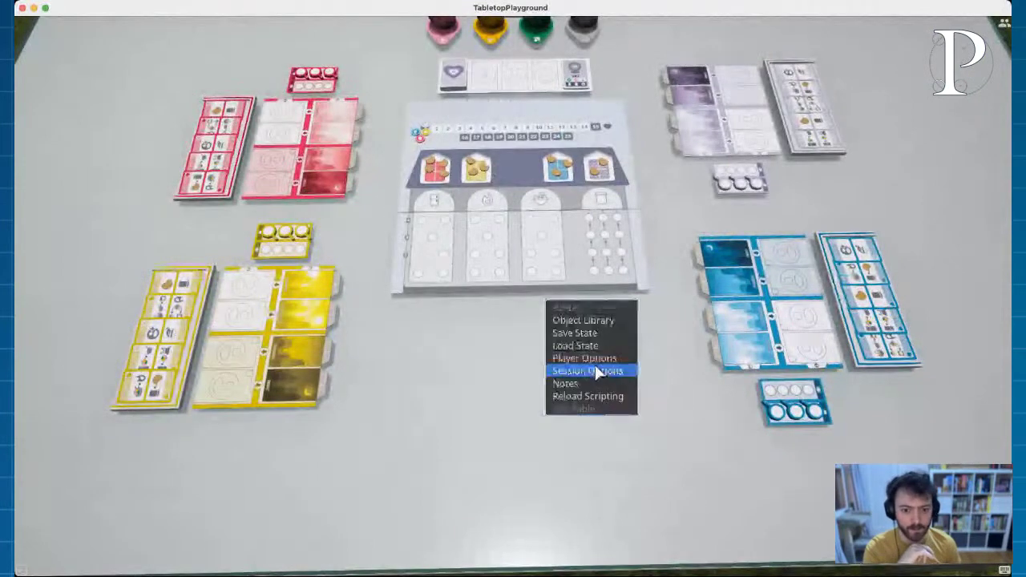
left_click(565, 331)
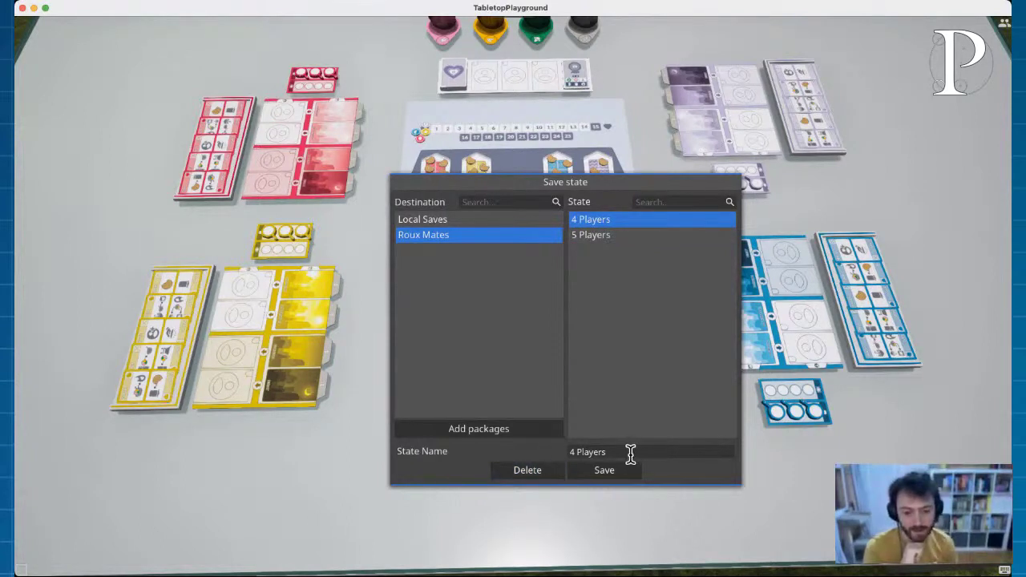
double_click(606, 452)
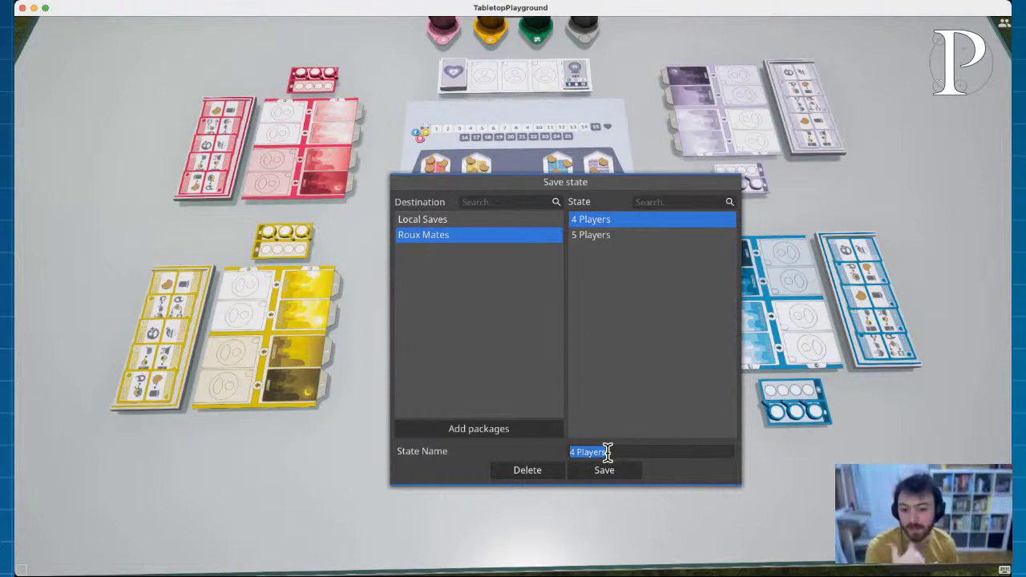
left_click(613, 451)
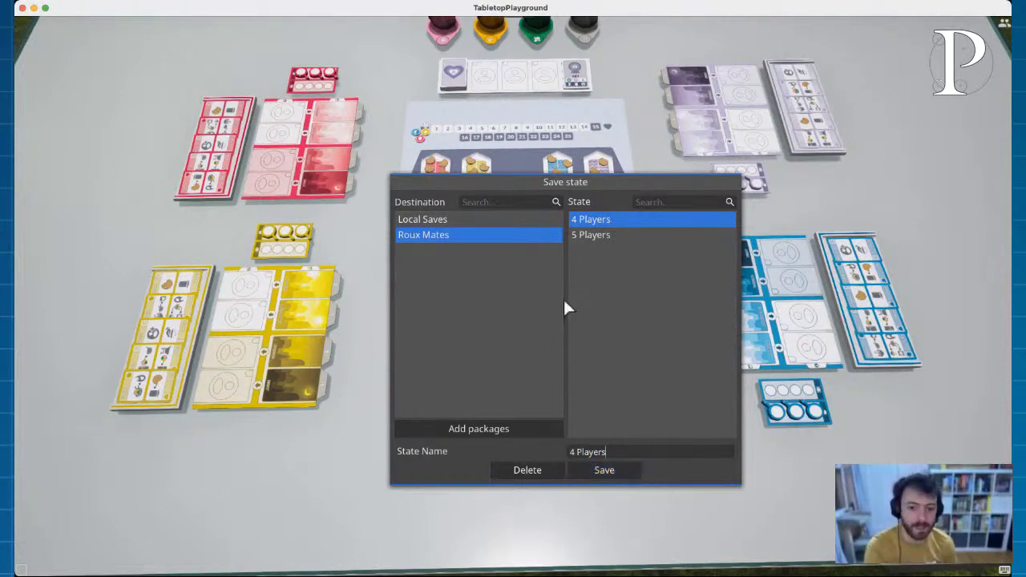
left_click(613, 473)
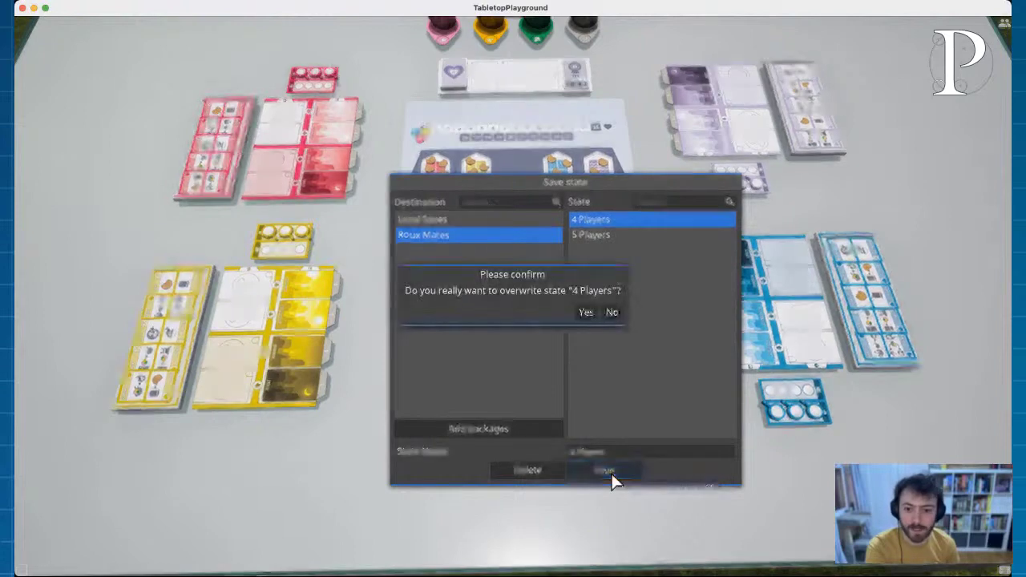
left_click(587, 313)
Step: Examine the central board, its room tiles and cookie tokens, and the surrounding player areas from several angles and distances
right_click_drag(703, 321, 470, 467)
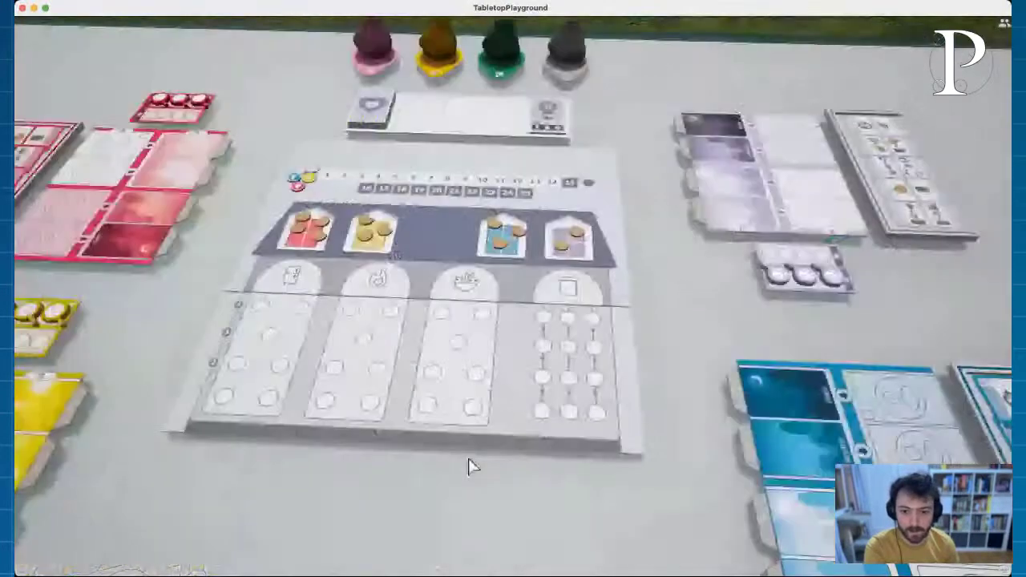
scroll(450, 477, "down", 2)
scroll(380, 423, "up", 3)
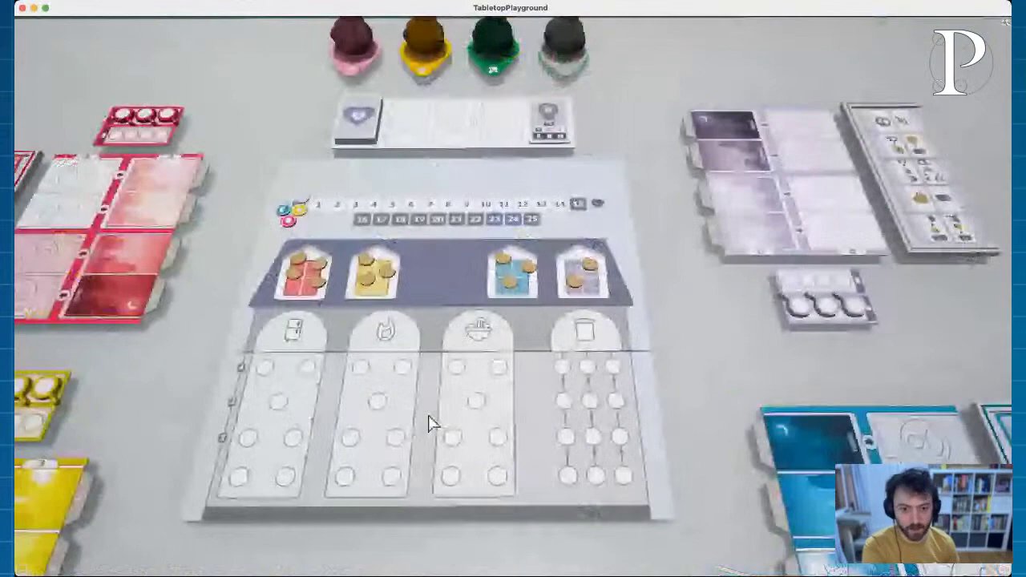
scroll(426, 456, "down", 2)
scroll(442, 469, "up", 2)
scroll(444, 469, "down", 2)
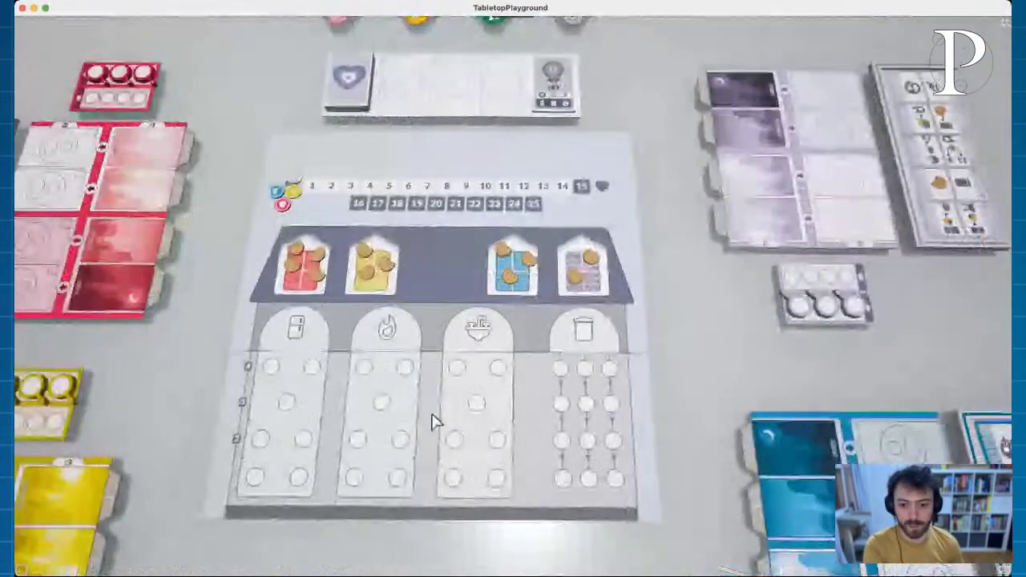
scroll(433, 420, "up", 3)
scroll(470, 433, "down", 2)
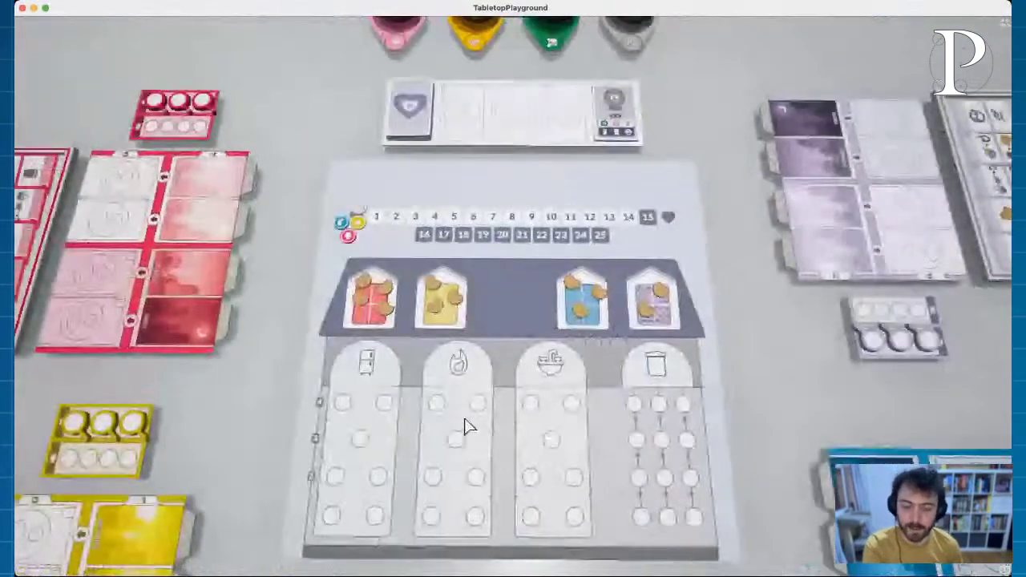
scroll(541, 412, "up", 3)
scroll(557, 321, "down", 2)
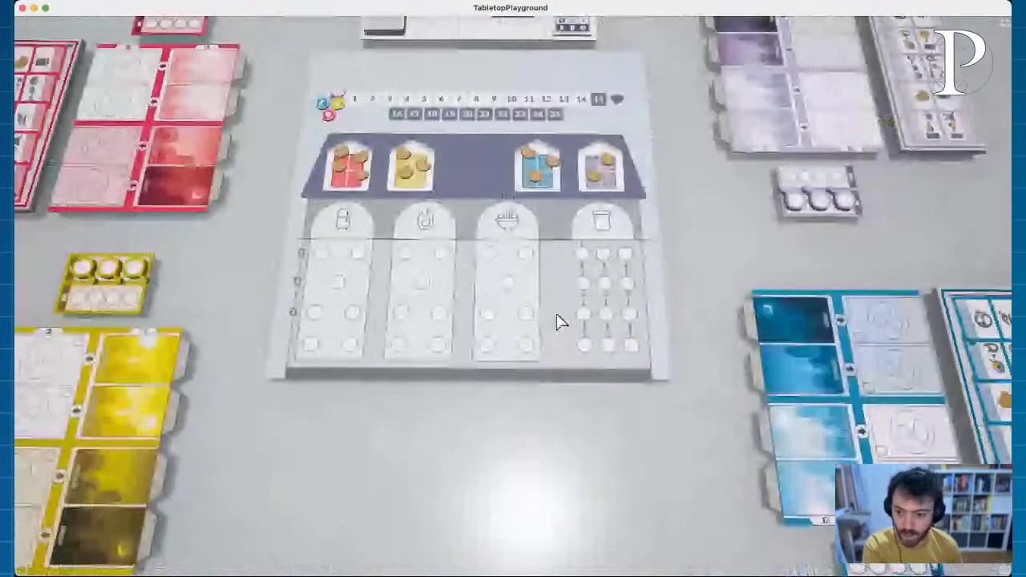
scroll(585, 334, "up", 3)
scroll(574, 337, "down", 2)
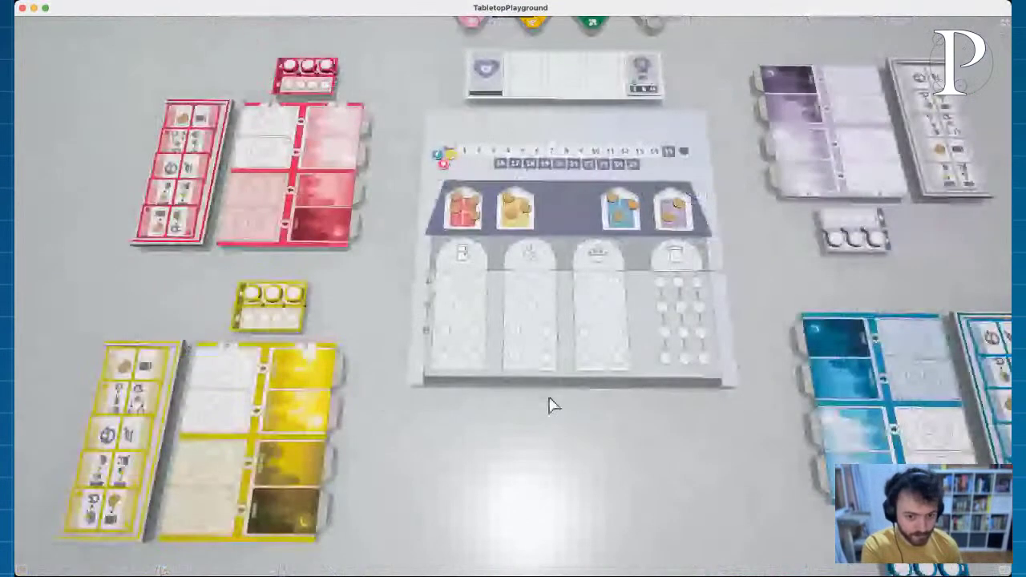
right_click_drag(550, 406, 716, 418)
scroll(689, 356, "down", 5)
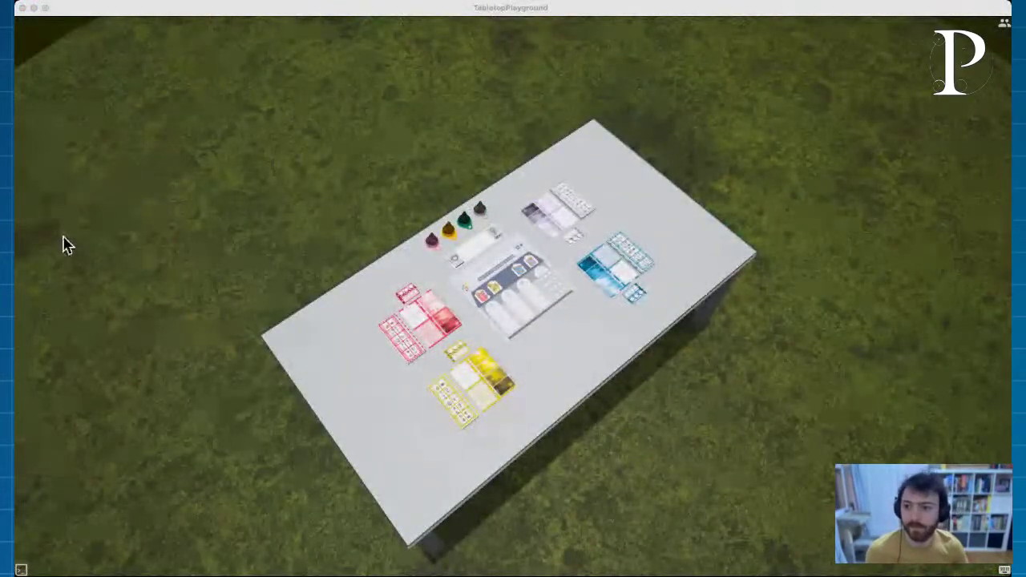
left_click(246, 251)
scroll(570, 324, "up", 5)
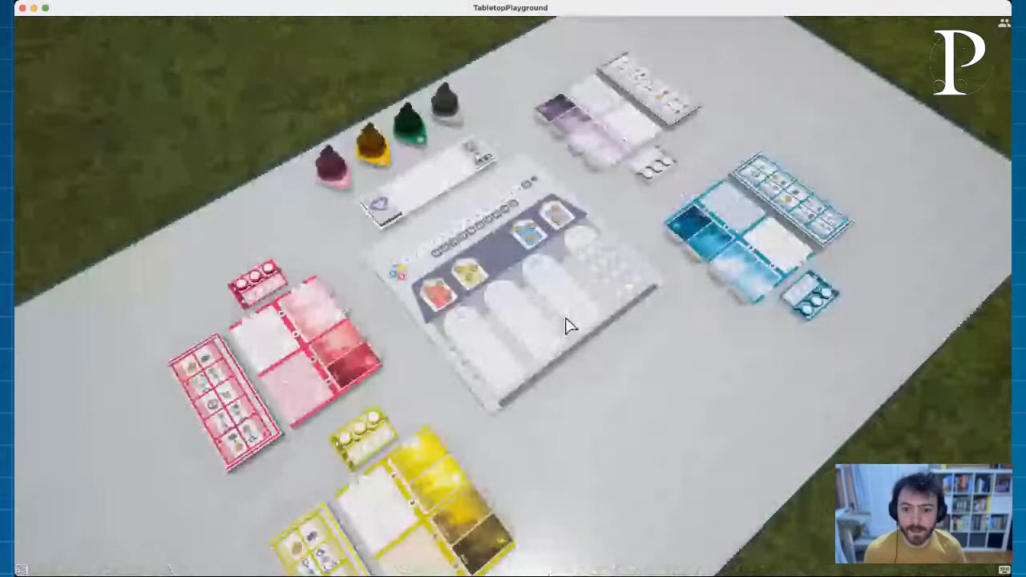
scroll(566, 325, "up", 3)
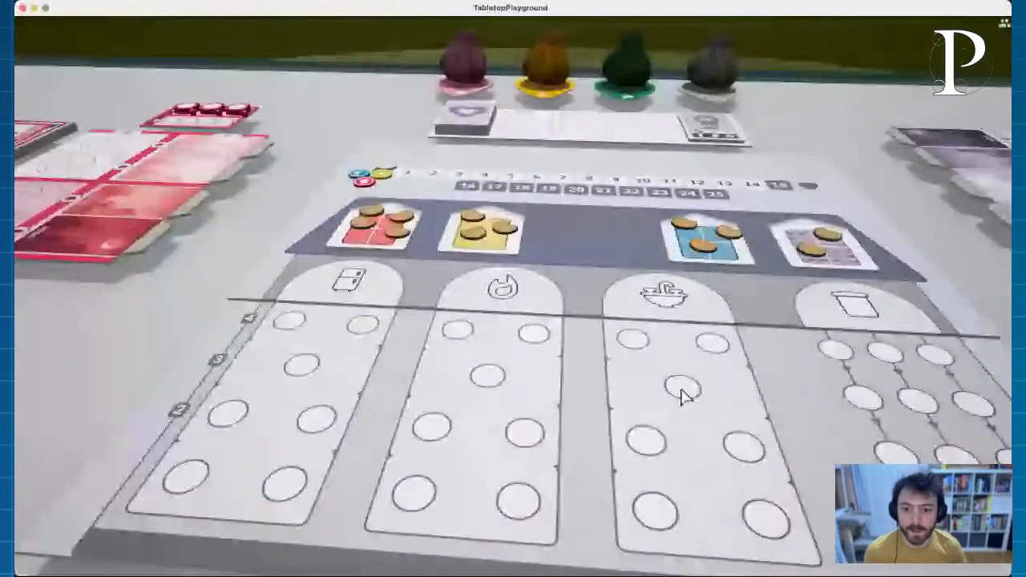
right_click_drag(682, 397, 584, 391)
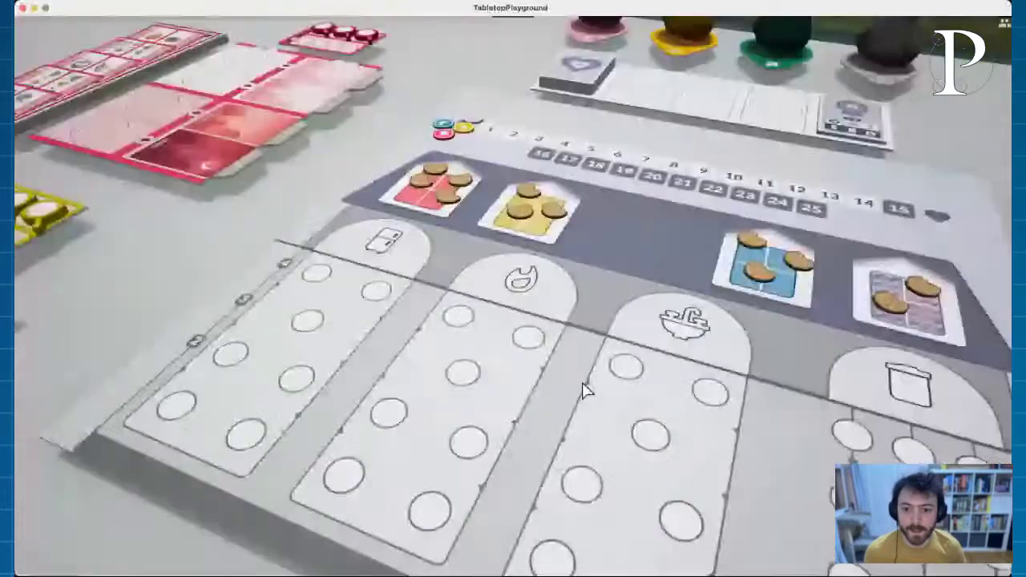
Step: Exit the table preview and leave the Roux Mates package editor for the main menu
scroll(583, 391, "down", 3)
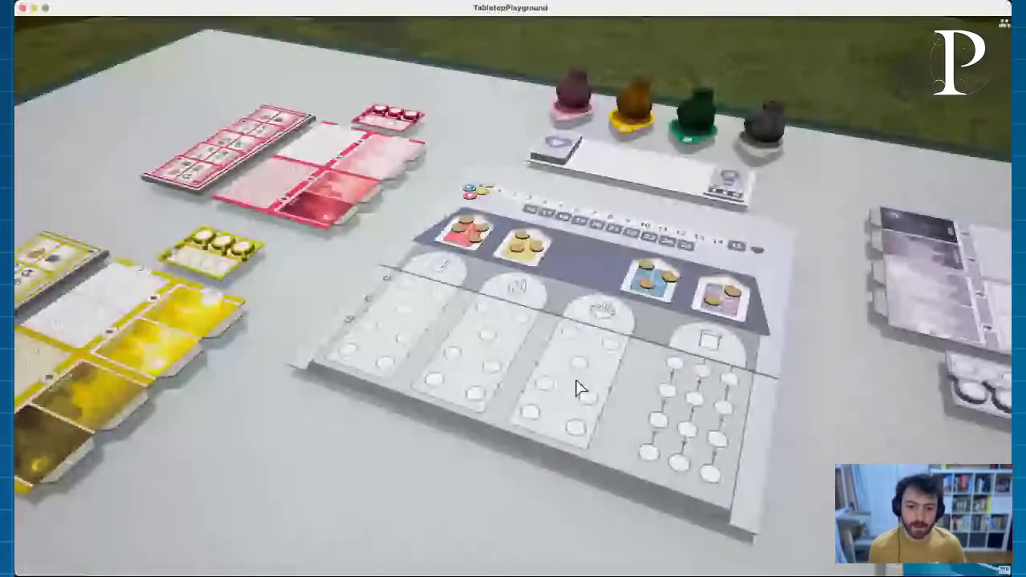
key("Escape")
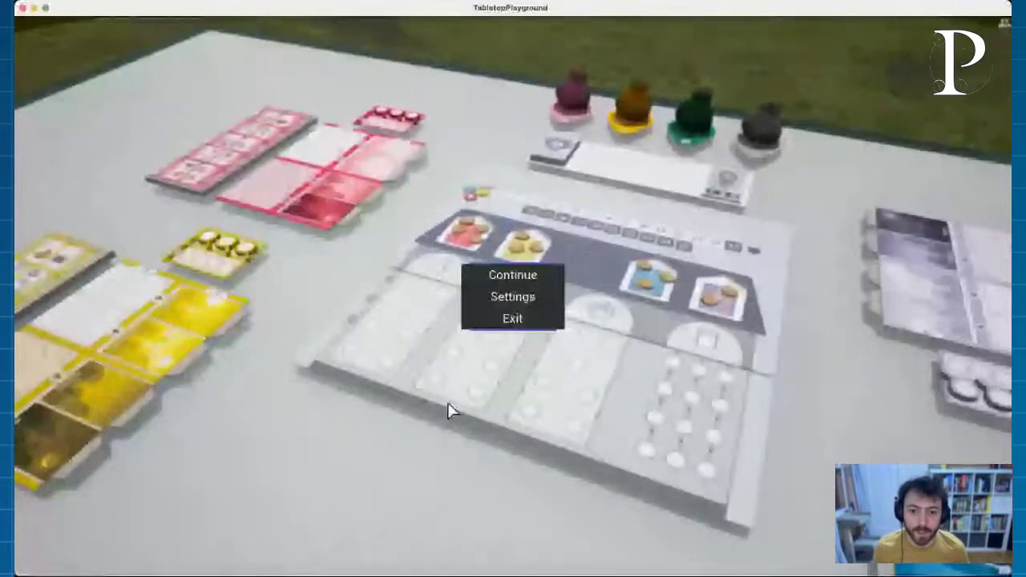
left_click(510, 320)
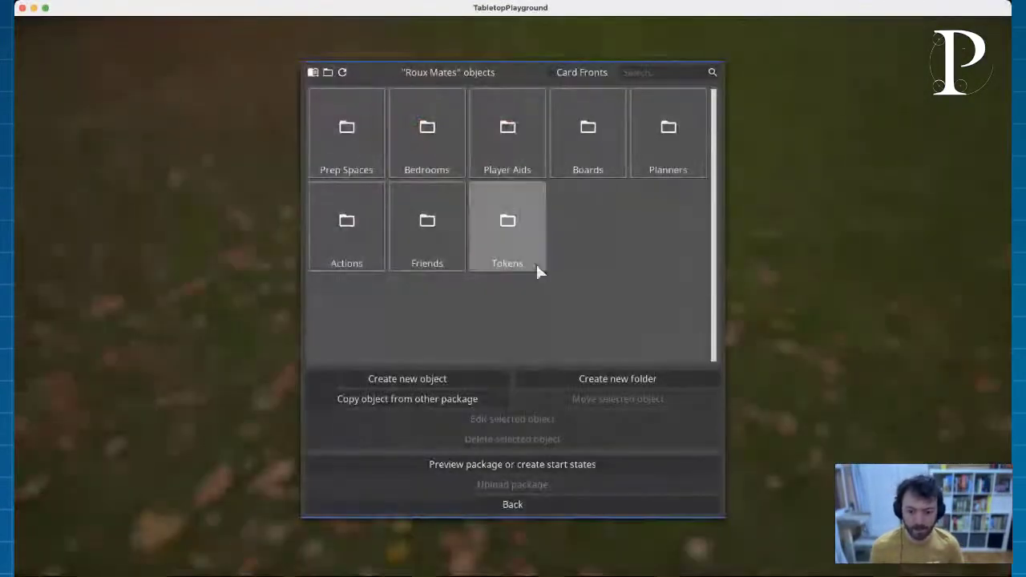
left_click(562, 505)
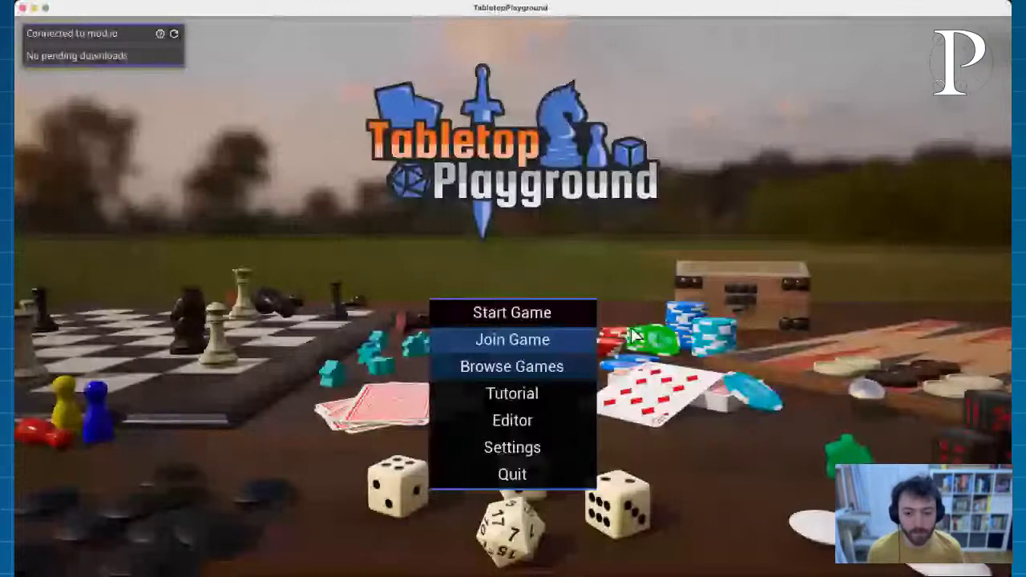
Step: Set up a new game session named "Test Room" and enter a password for the game
left_click(526, 319)
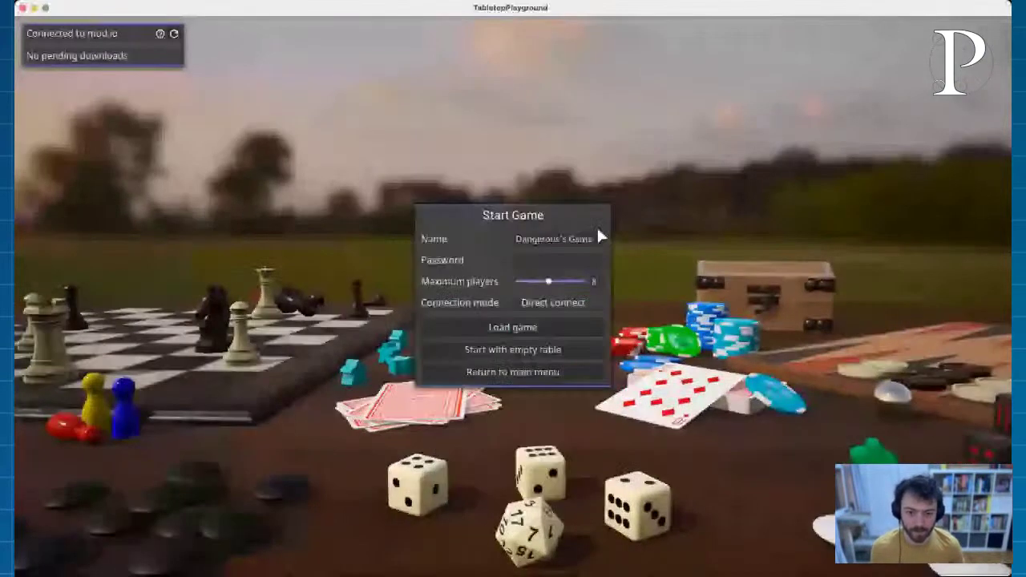
left_click(520, 233)
type("Test Room")
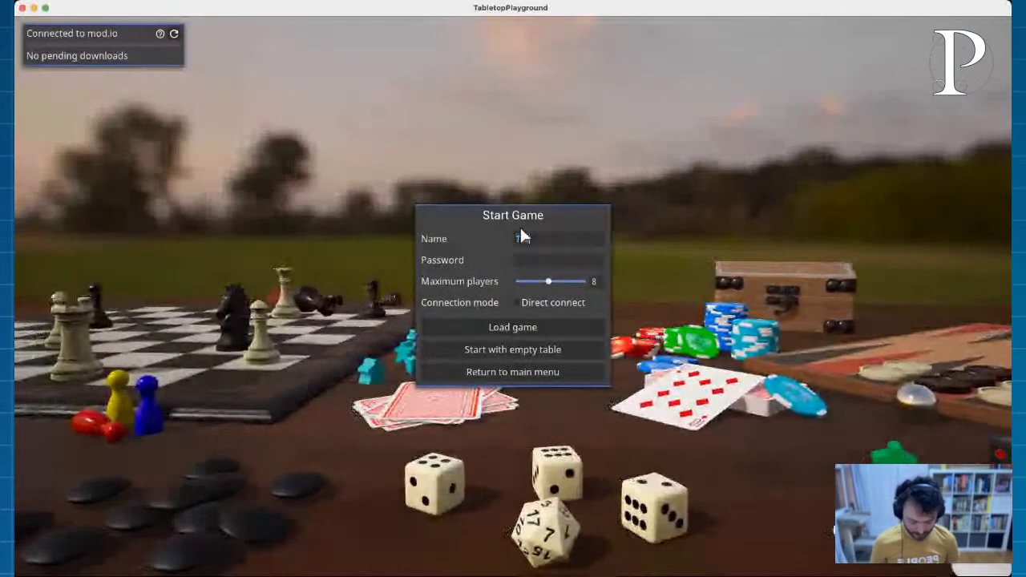
left_click(559, 257)
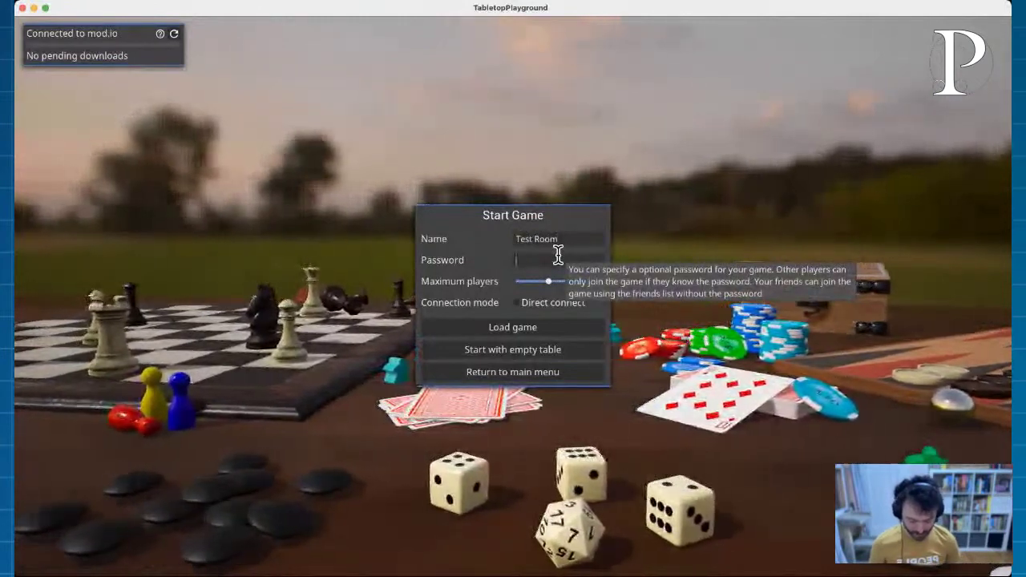
type("password")
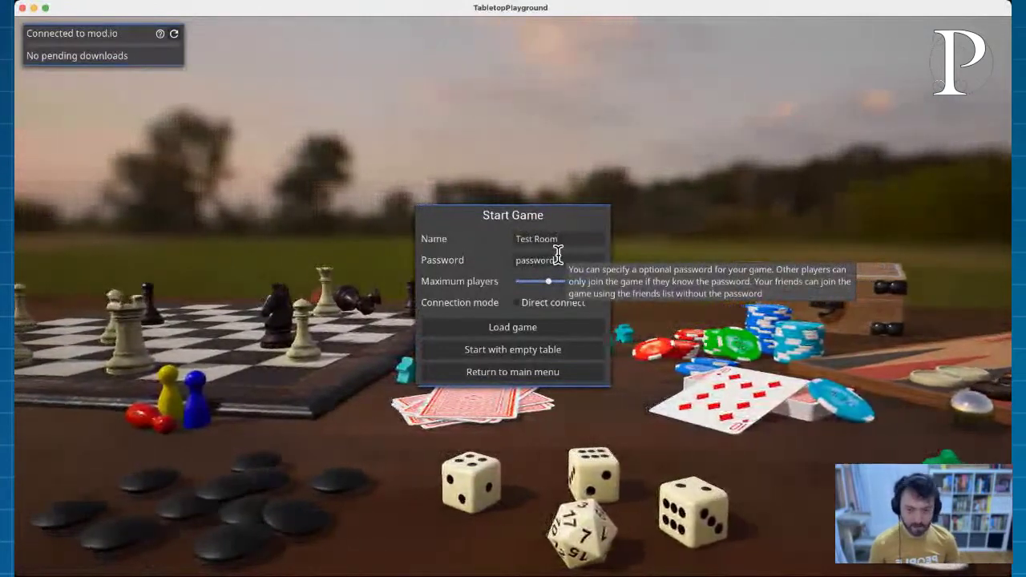
key("BackSpace")
key("BackSpace")
key("BackSpace")
key("BackSpace")
key("BackSpace")
key("BackSpace")
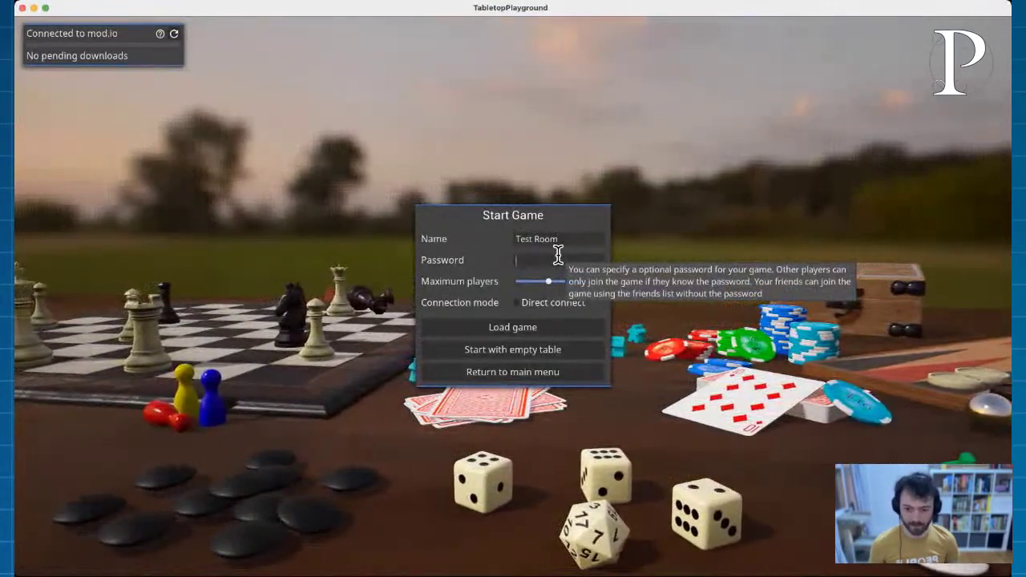
type("testpass")
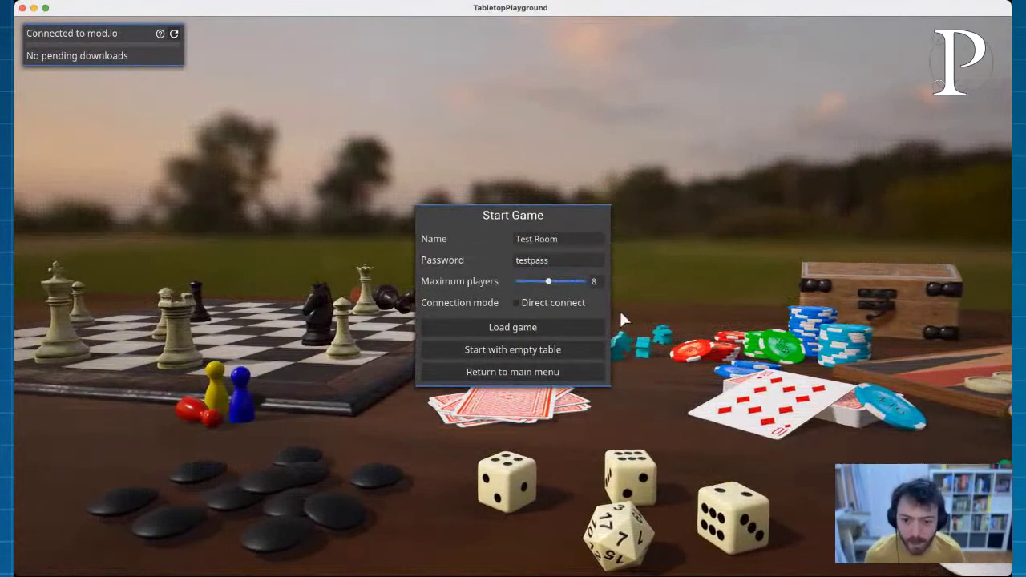
Step: Start the session with the 4 Players state of Roux Mates in the Milky Way environment
left_click(570, 328)
left_click(363, 258)
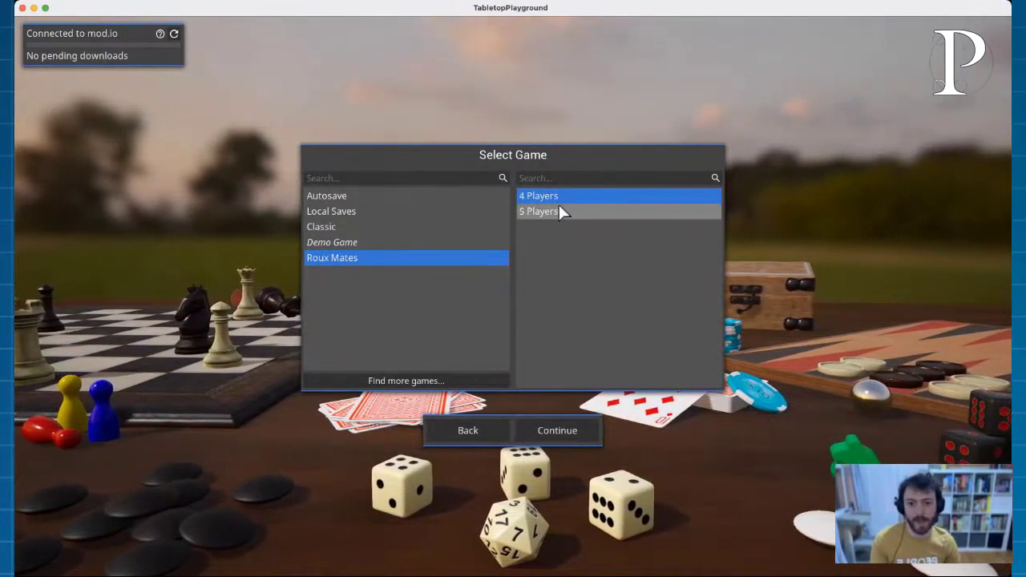
left_click(554, 211)
left_click(550, 198)
left_click(550, 211)
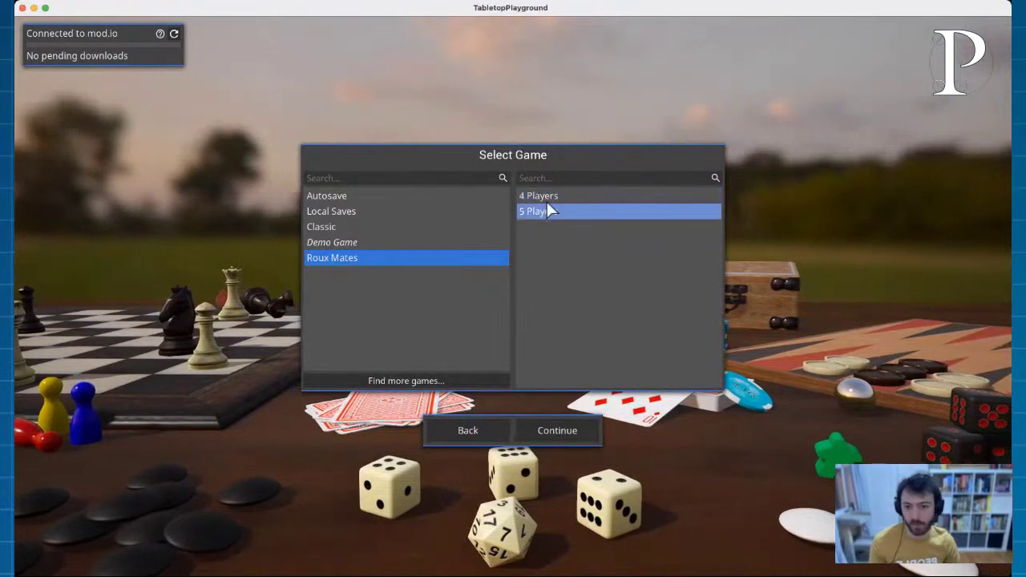
double_click(543, 197)
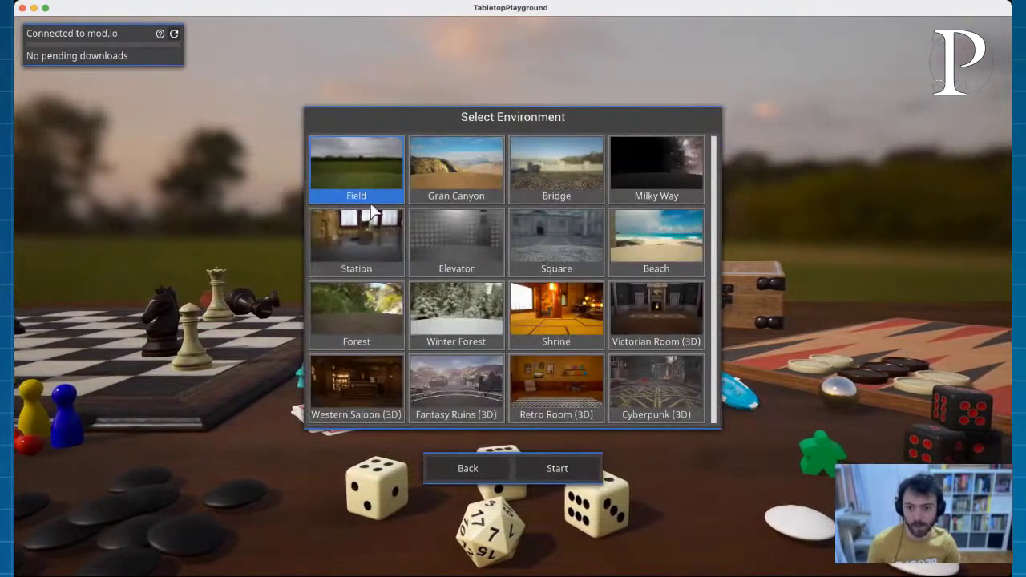
double_click(660, 166)
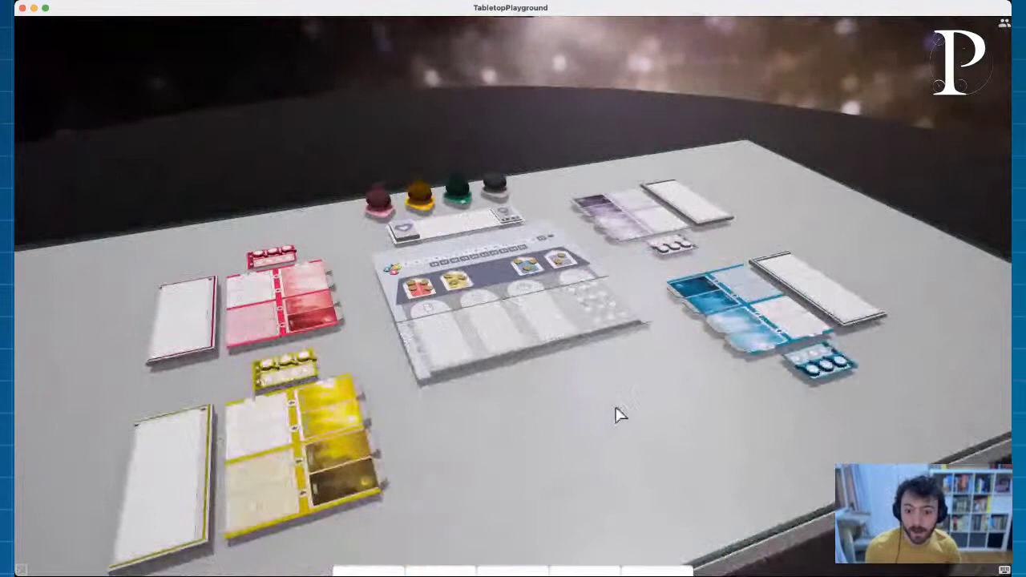
right_click(613, 410)
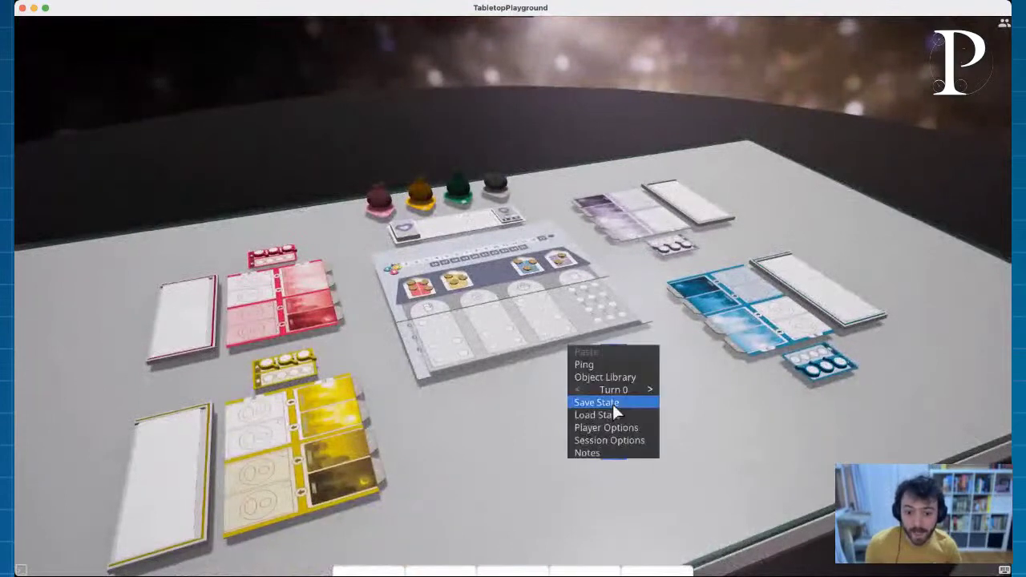
left_click(694, 407)
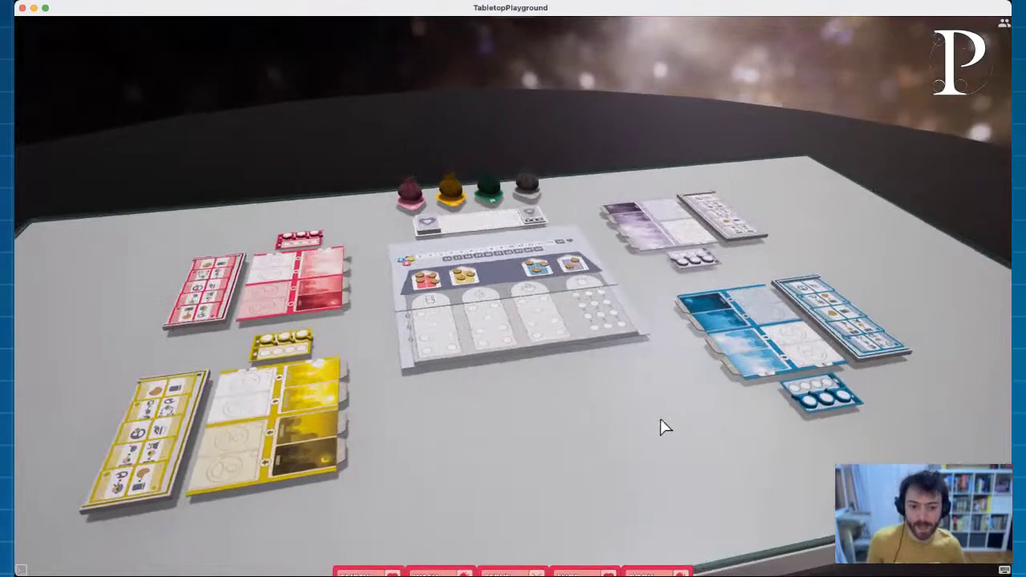
right_click(663, 421)
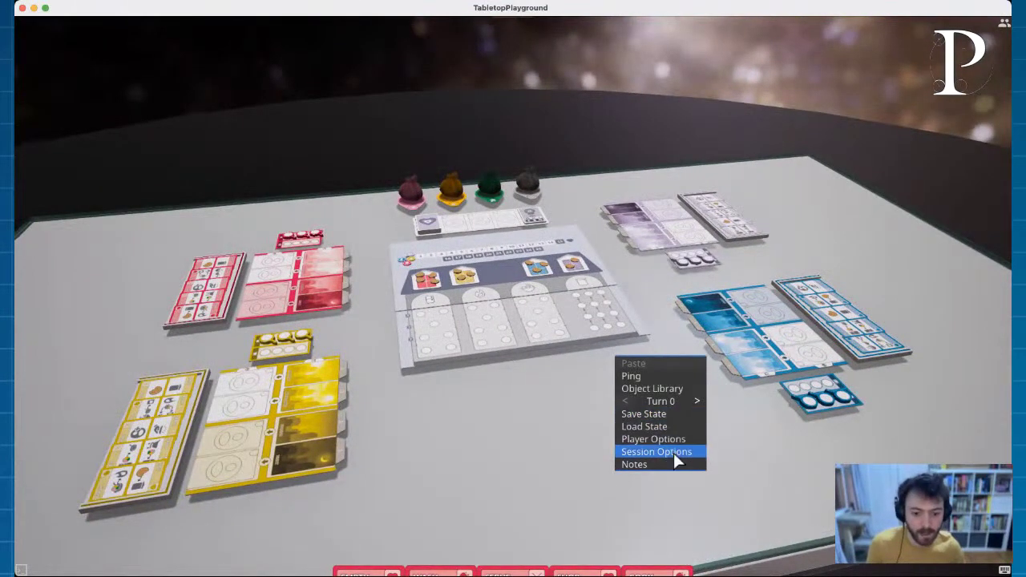
left_click(465, 421)
Step: Load the 5 Players state from the Roux Mates package and look over the table and the hand of cards
right_click(528, 423)
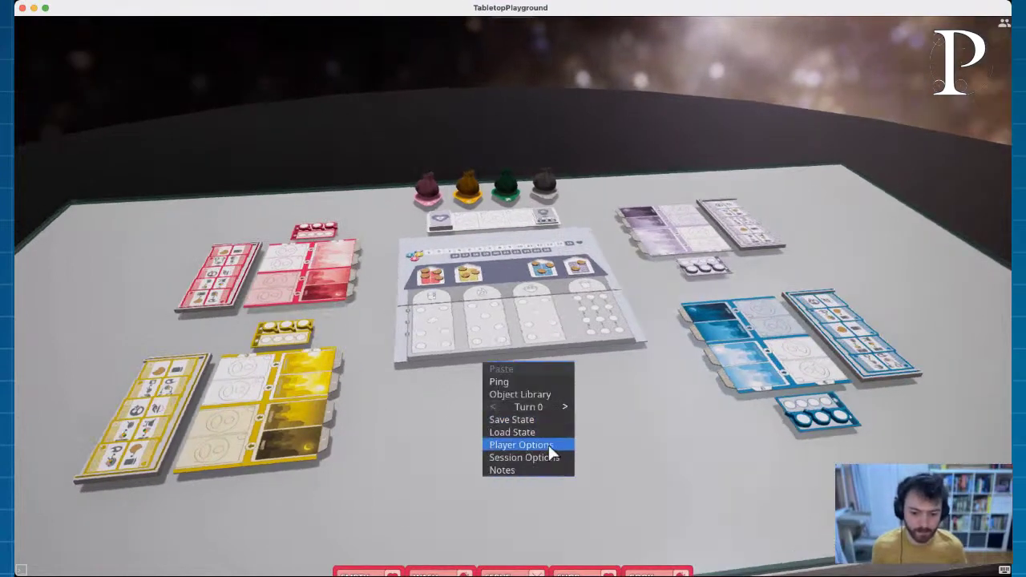
left_click(539, 433)
left_click(398, 372)
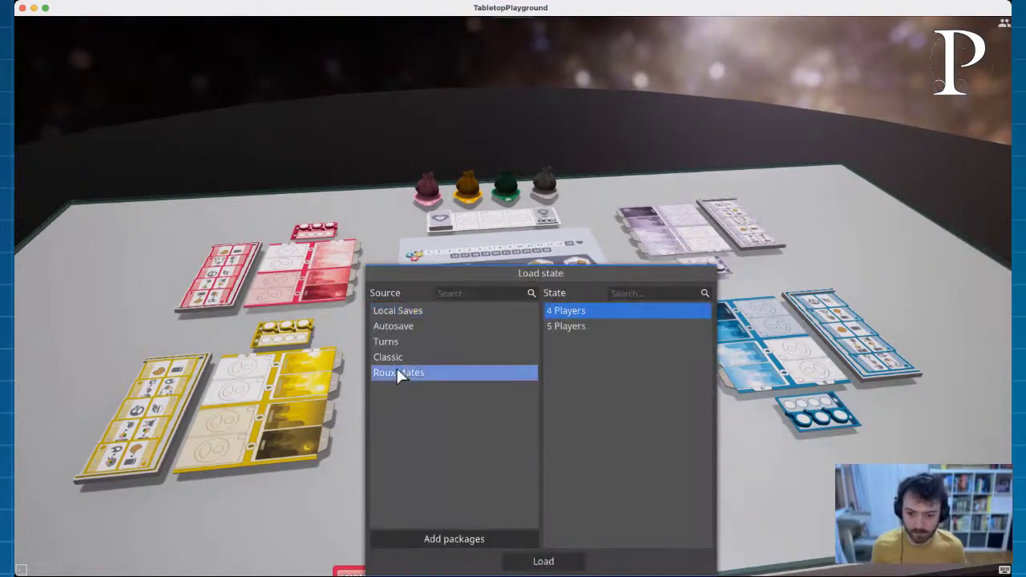
left_click(581, 326)
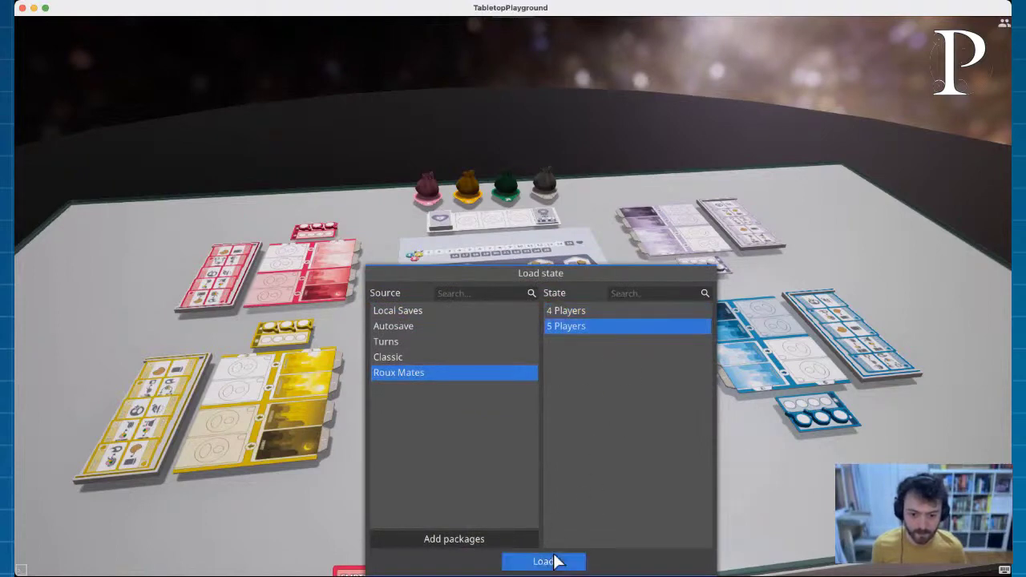
left_click(555, 561)
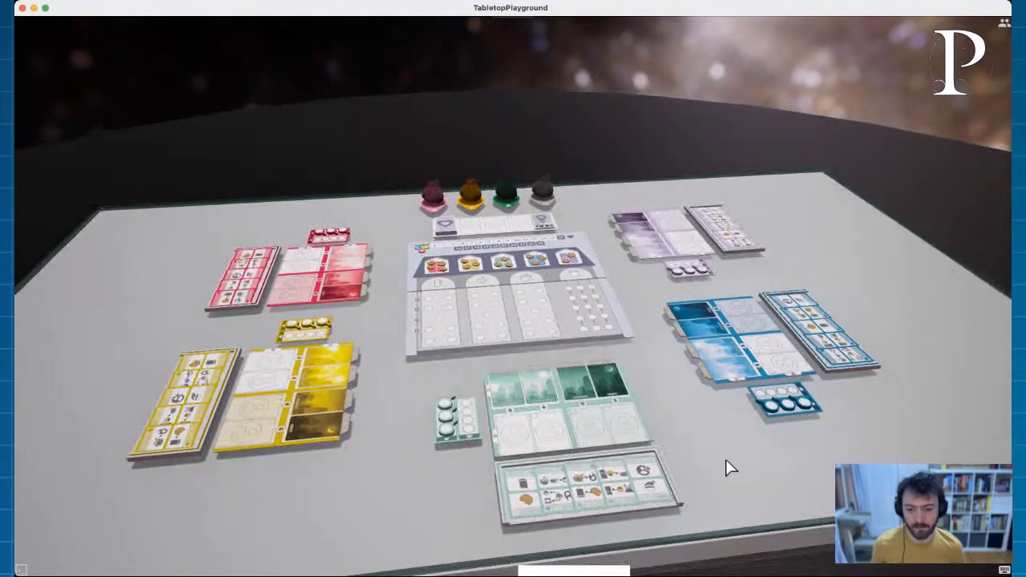
scroll(725, 469, "down", 5)
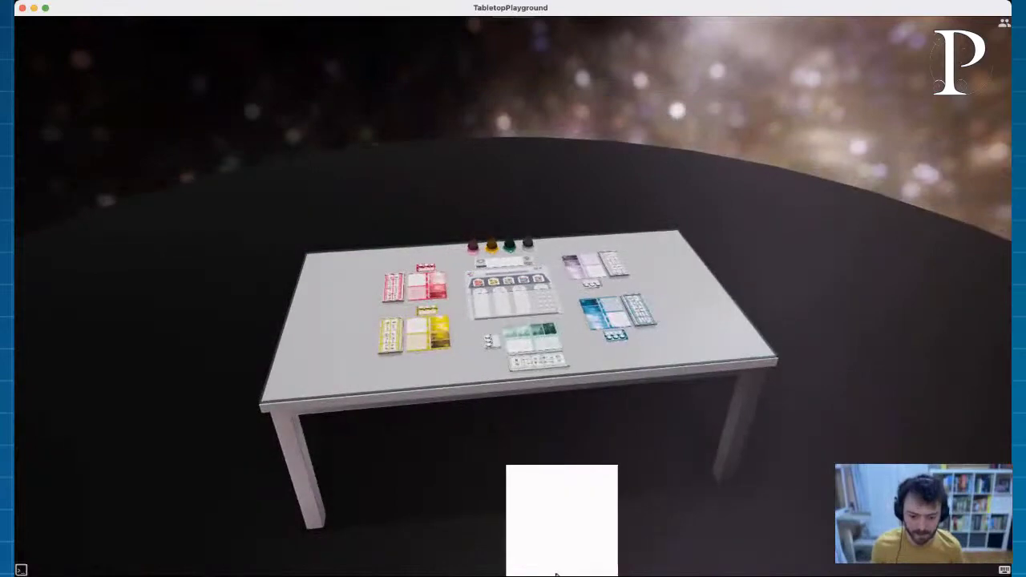
scroll(622, 399, "up", 5)
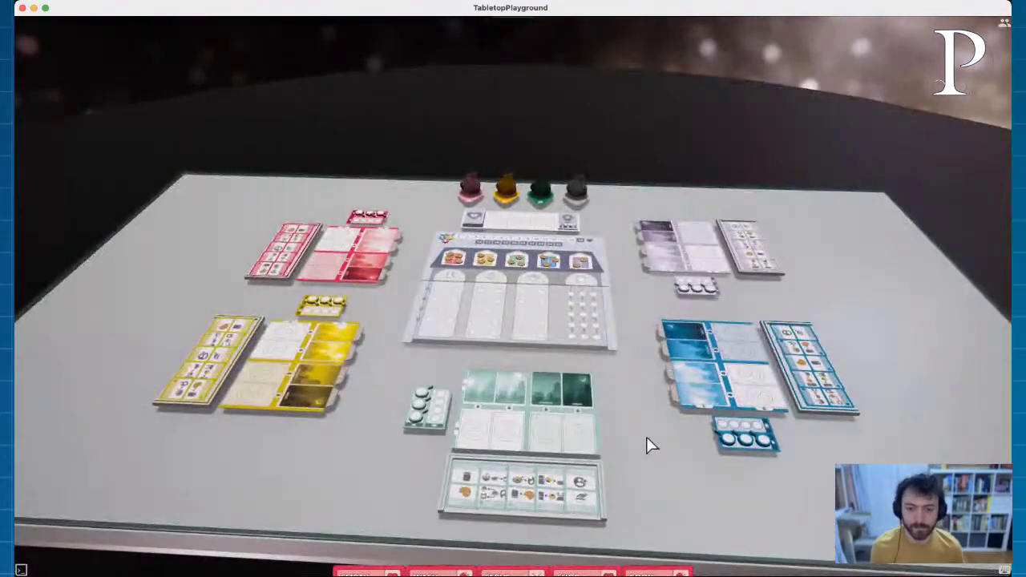
mouse_move(429, 565)
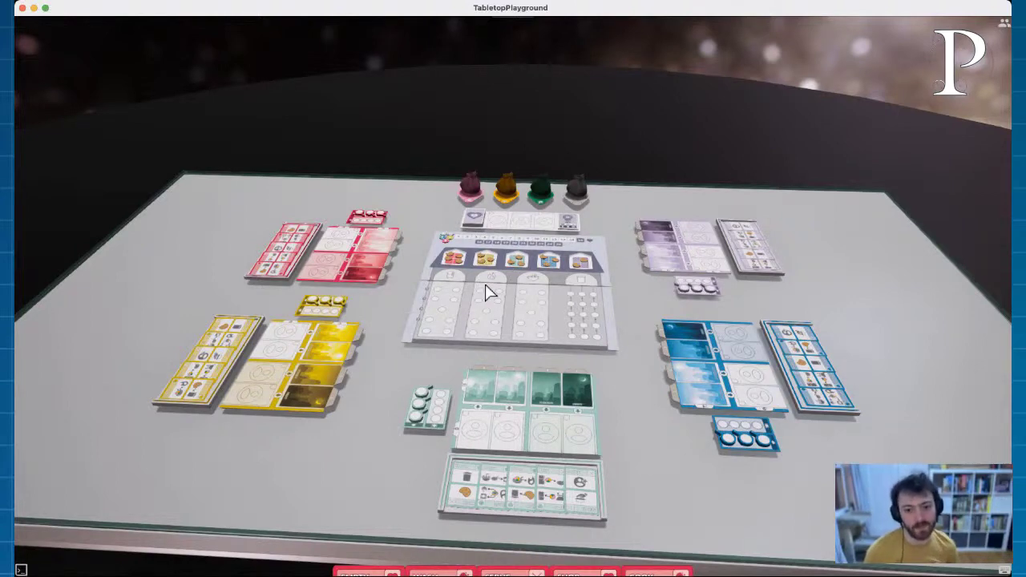
right_click_drag(178, 245, 201, 301)
right_click(203, 251)
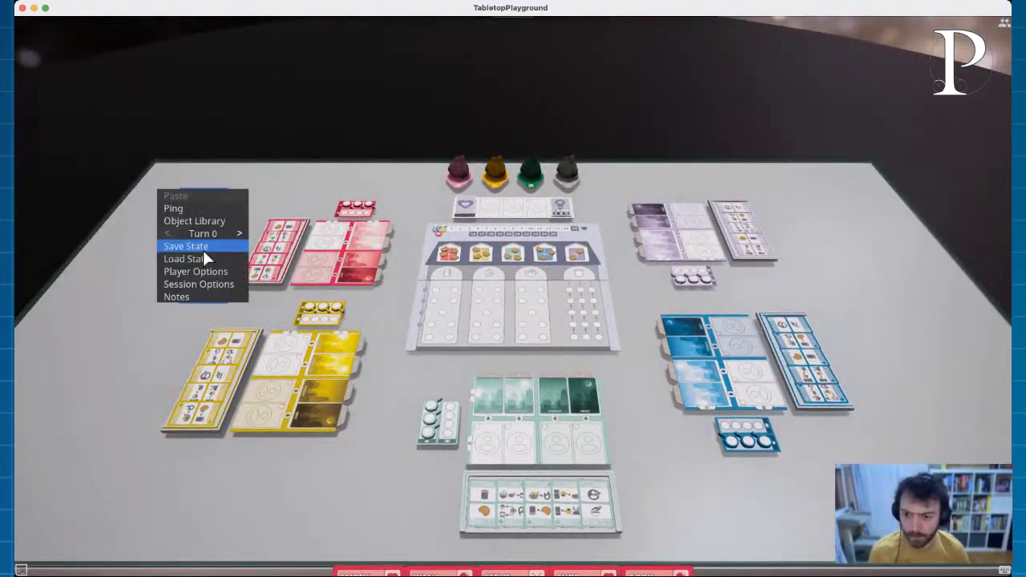
left_click(134, 272)
right_click(139, 274)
key("Escape")
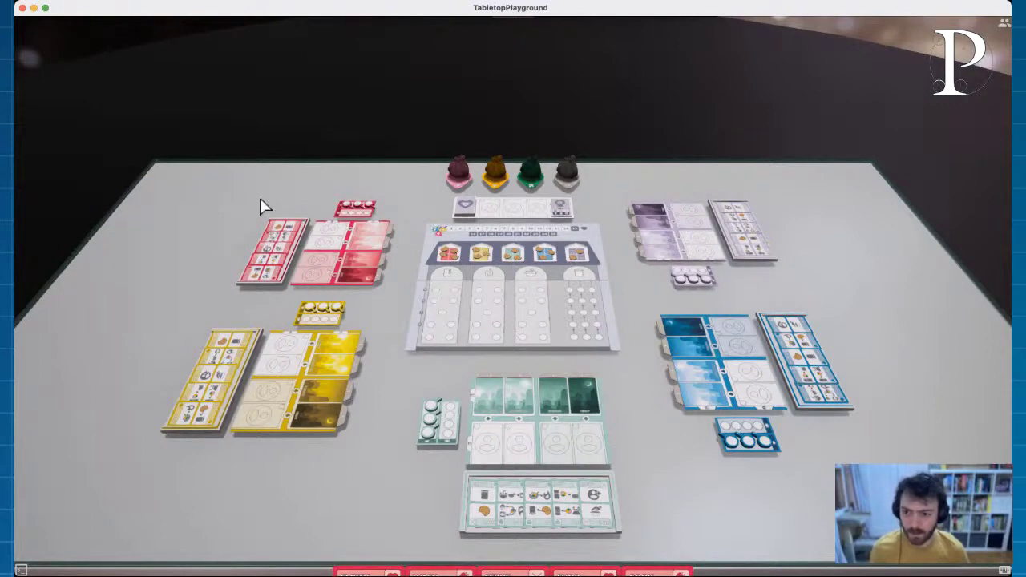
key("Escape")
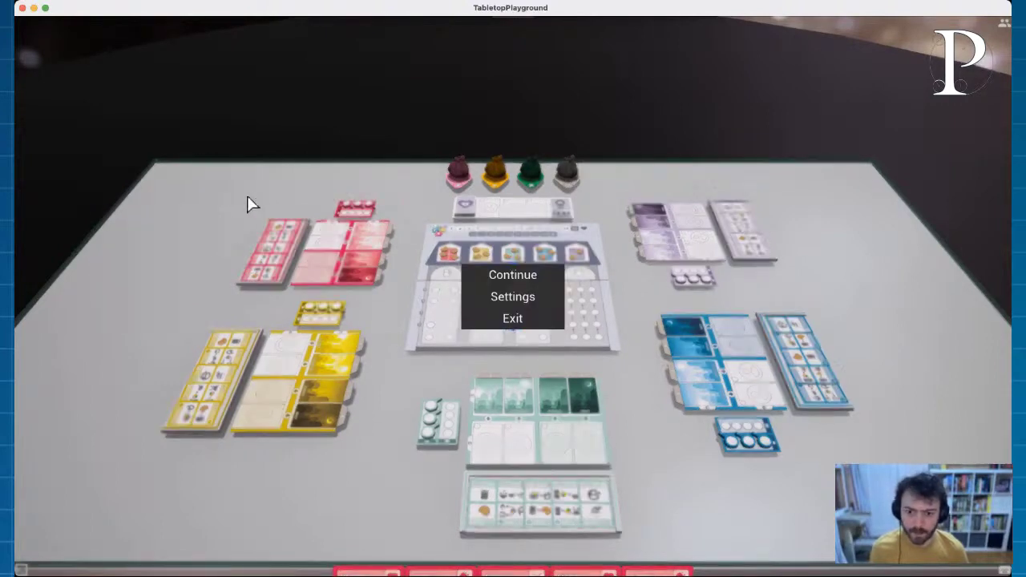
left_click(517, 318)
left_click(609, 313)
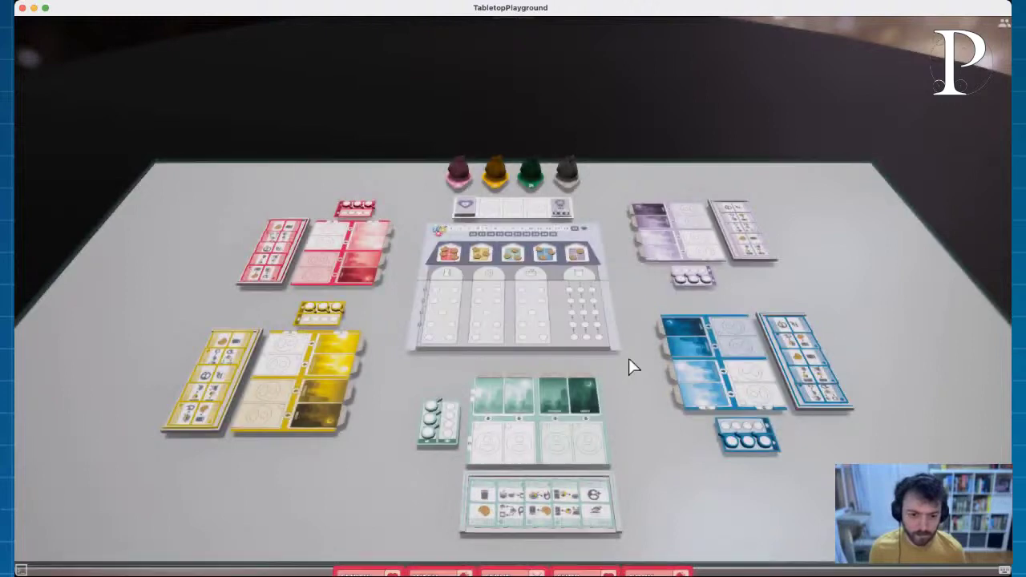
right_click(628, 371)
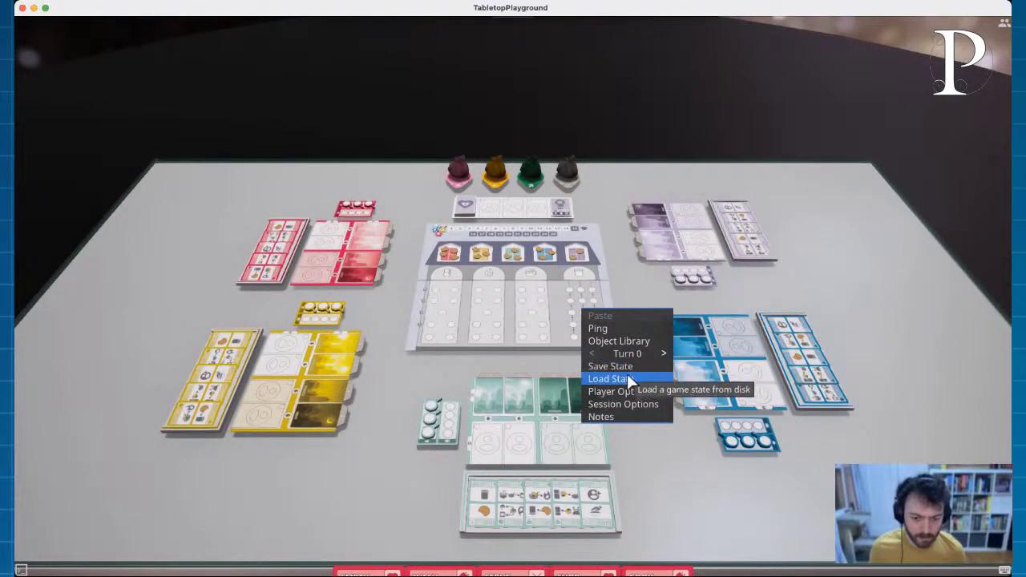
left_click(646, 294)
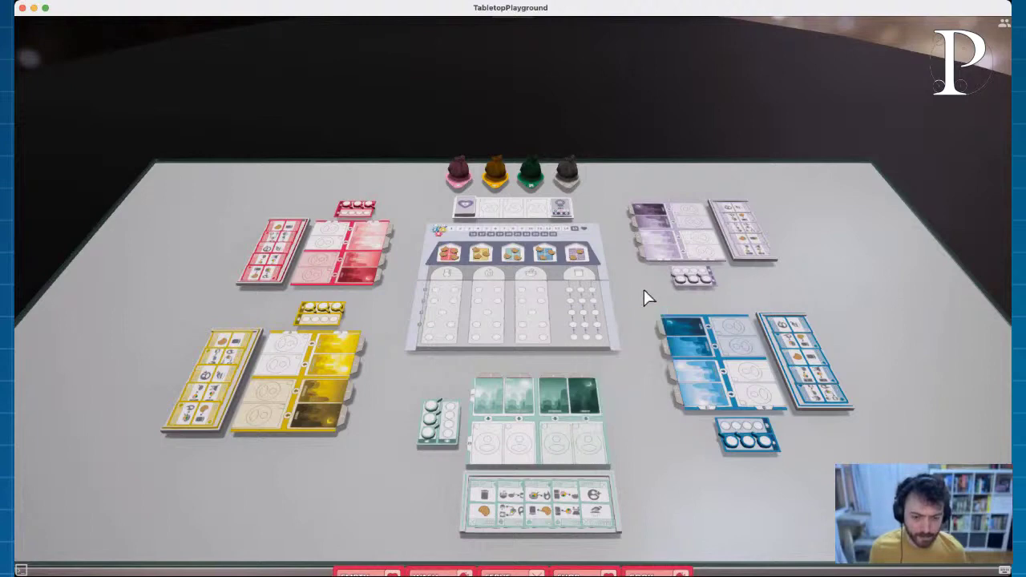
right_click(645, 292)
Step: Exit the hosted game to the main menu and open the Roux Mates package in the editor
key("Escape")
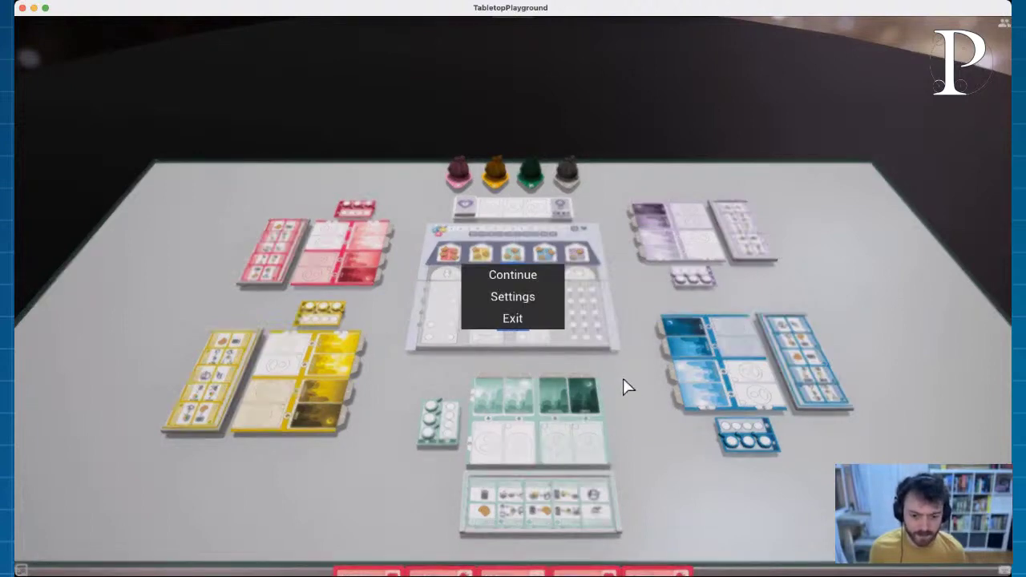
left_click(512, 315)
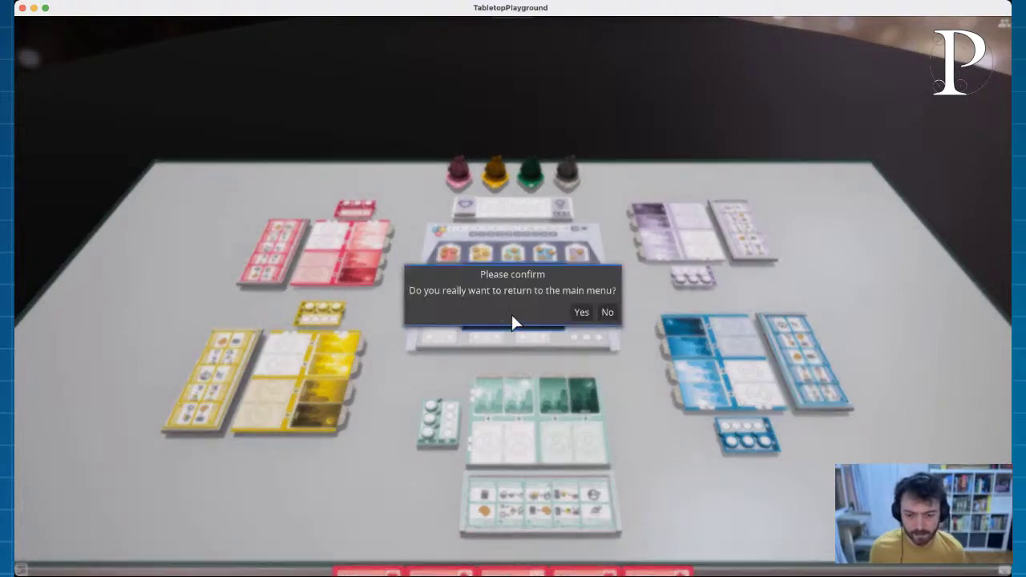
left_click(582, 313)
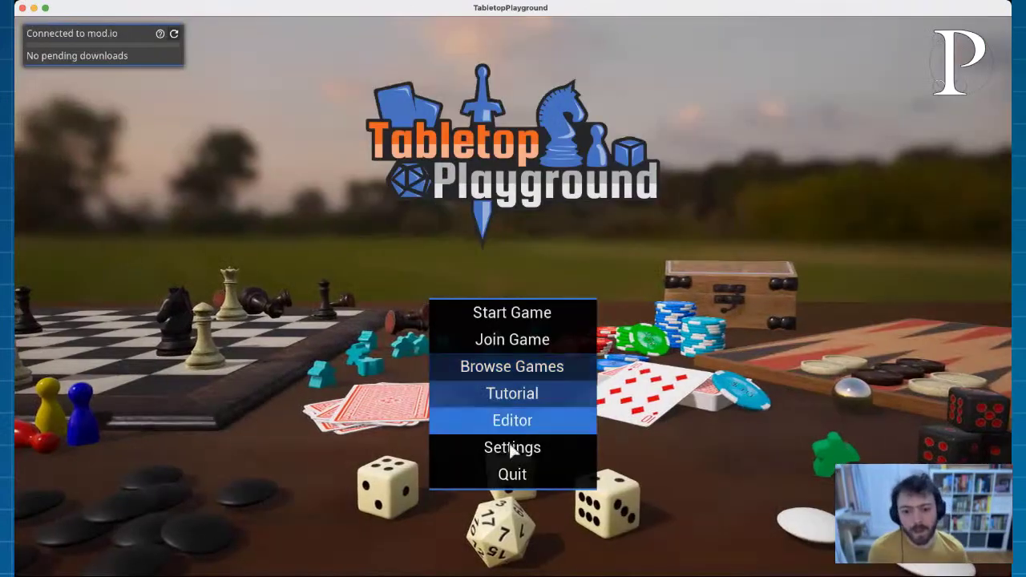
left_click(514, 420)
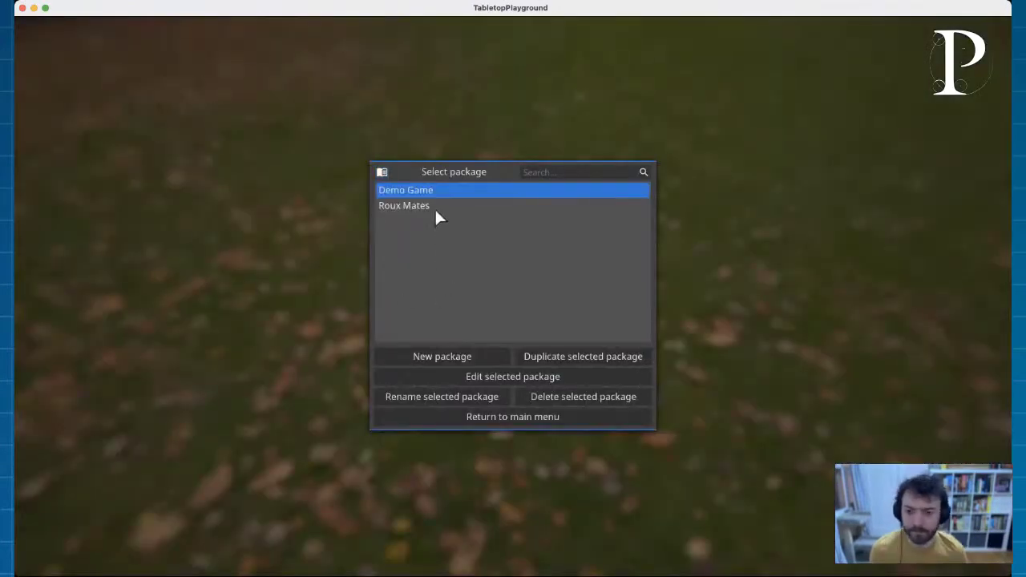
left_click(437, 210)
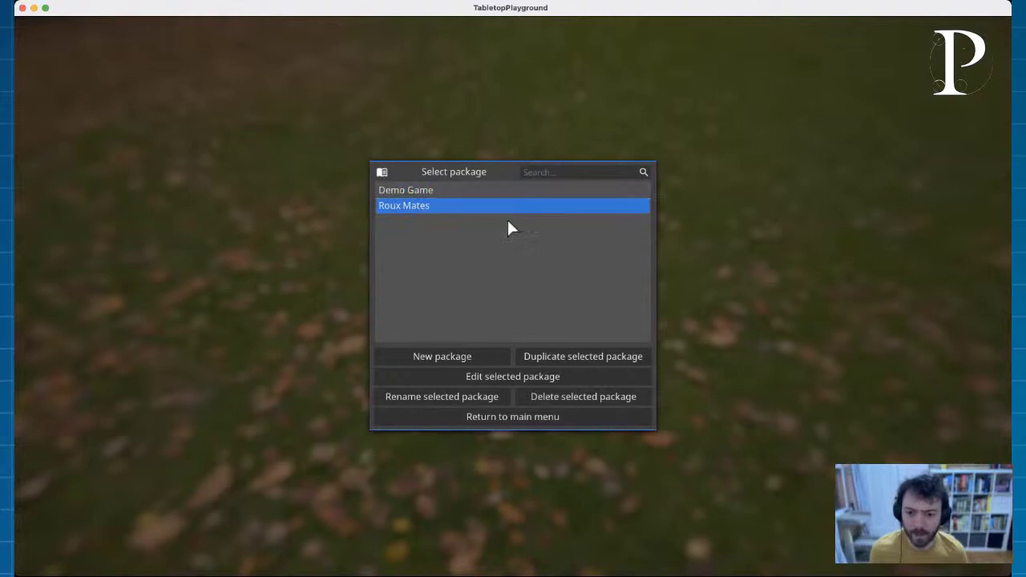
double_click(422, 206)
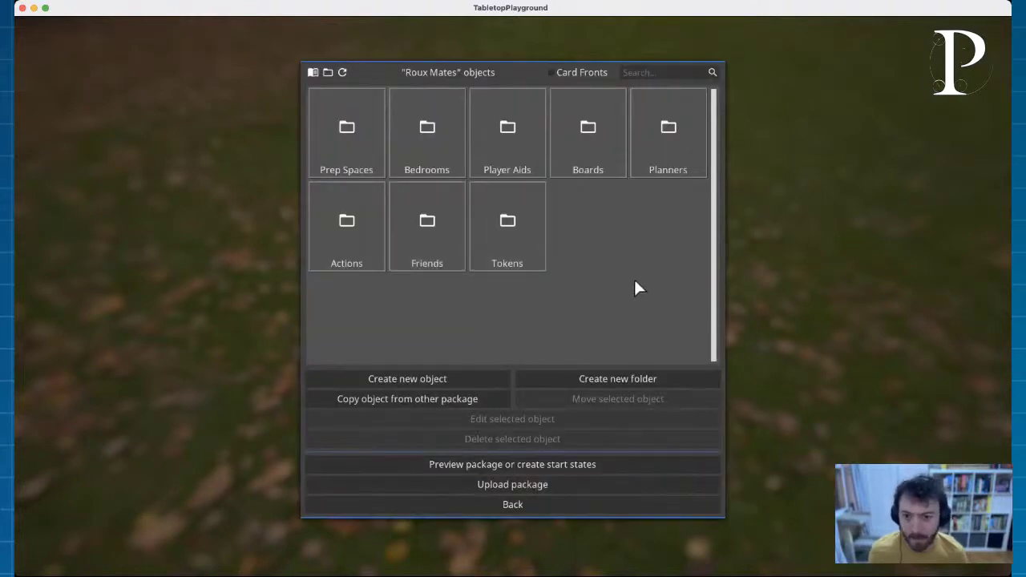
Step: Open the upload form for the Roux Mates package and review its name and summary fields
left_click(506, 485)
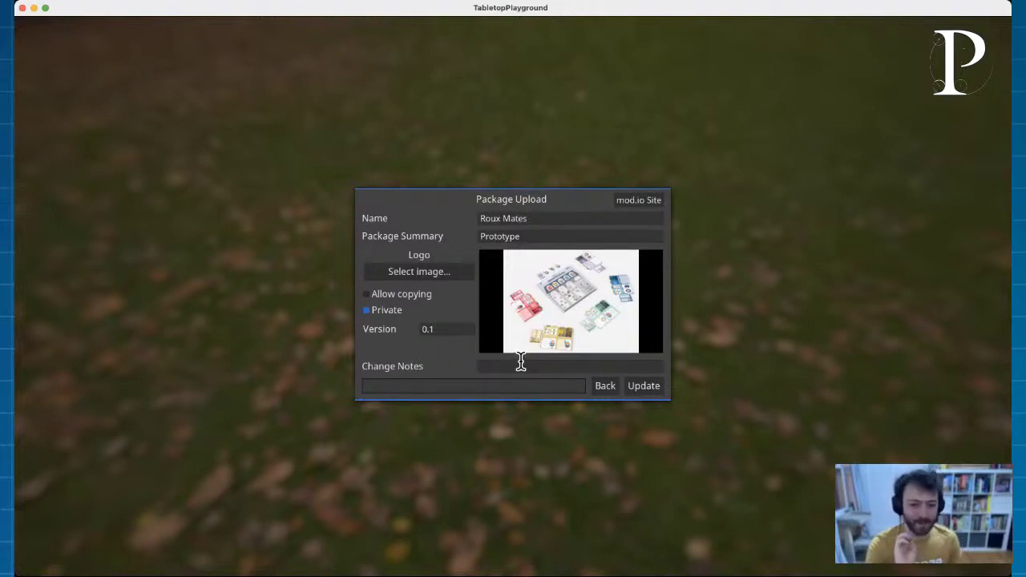
left_click(502, 217)
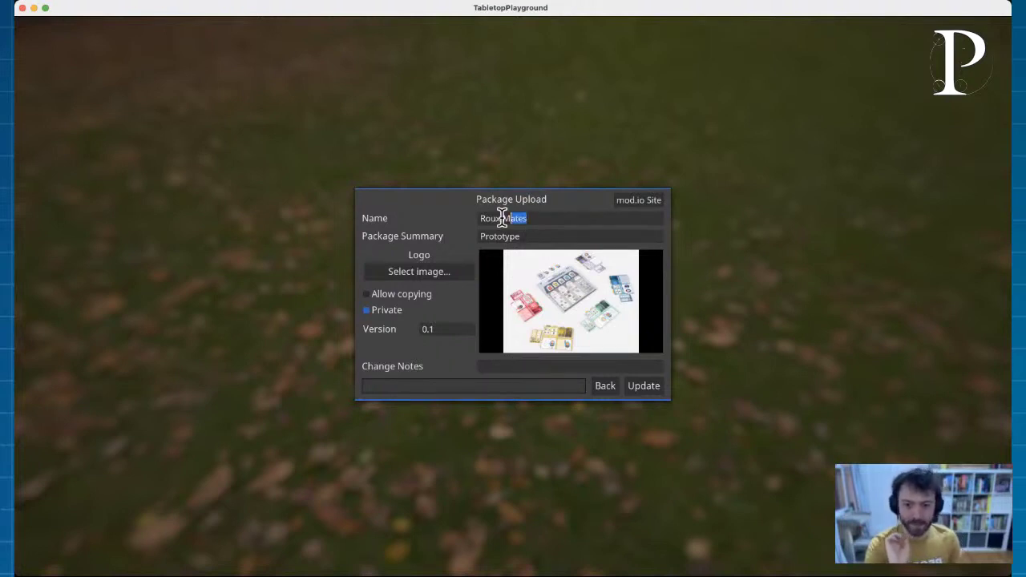
left_click(545, 218)
left_click_drag(546, 217, 424, 217)
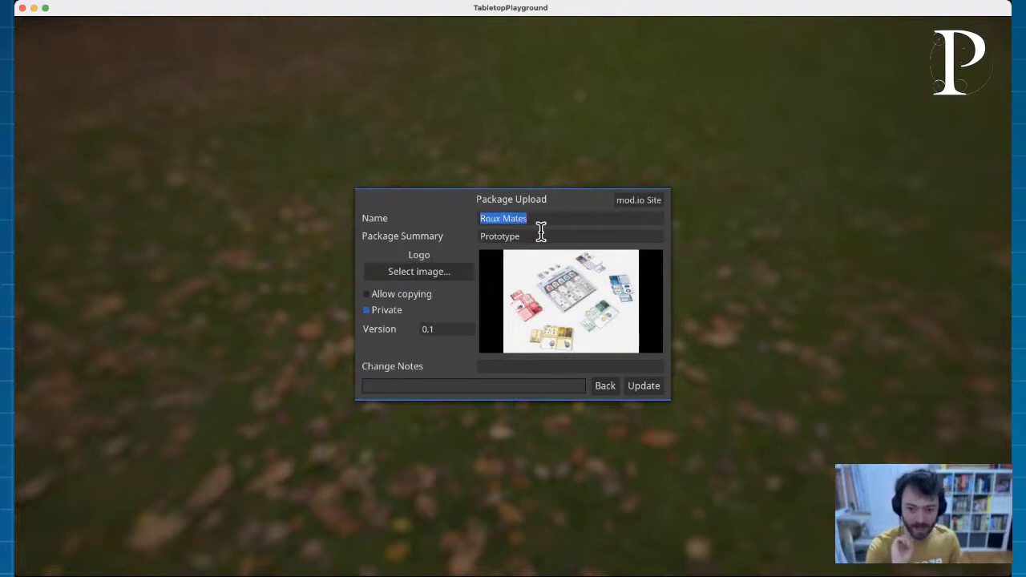
left_click(539, 236)
left_click_drag(539, 236, 466, 233)
left_click(467, 233)
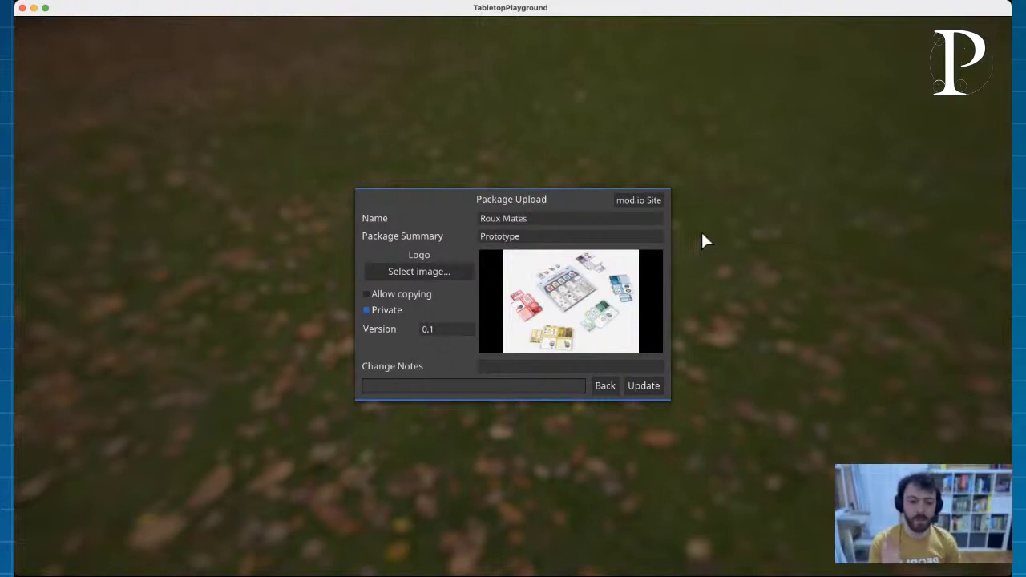
Step: Leave the upload form without updating and return from the package editor to the main menu
left_click(606, 386)
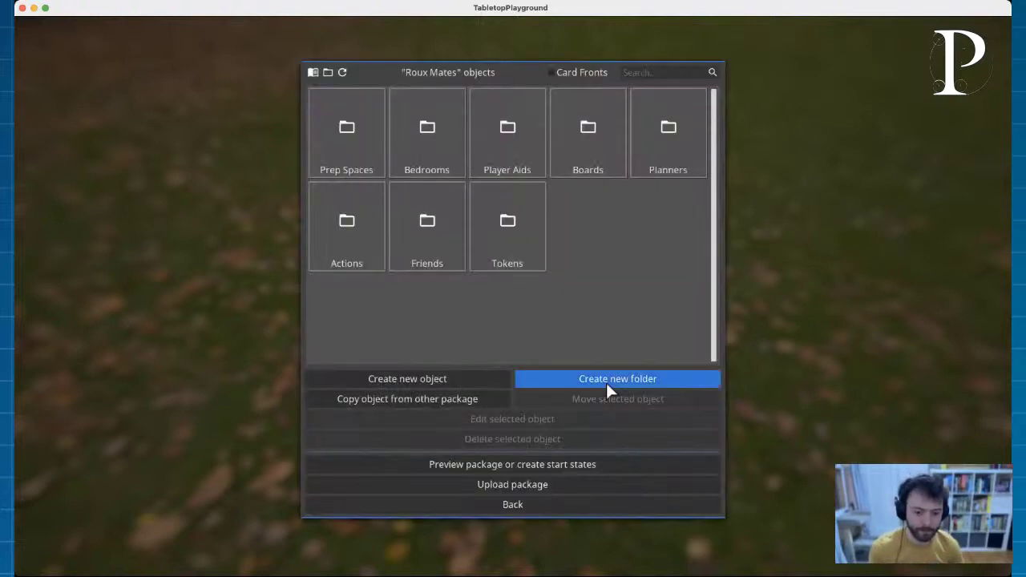
left_click(539, 503)
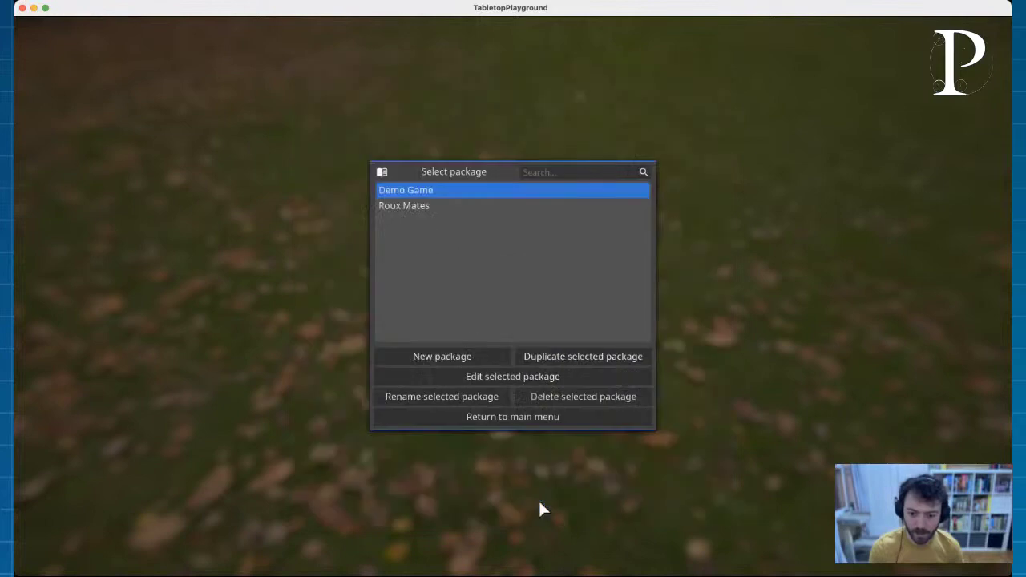
left_click(522, 416)
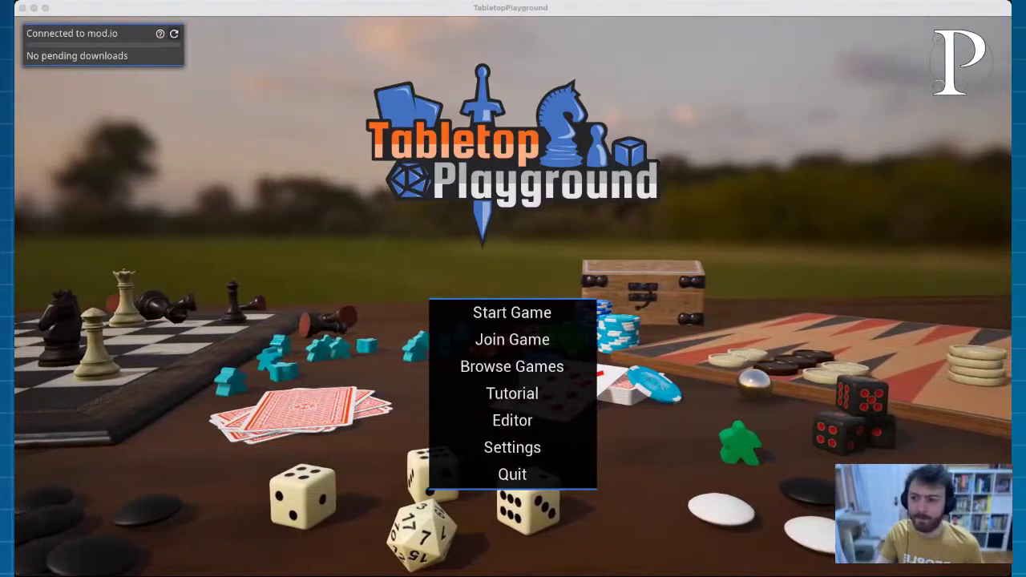
Step: Reopen the editor and open the Demo Game package
left_click(73, 170)
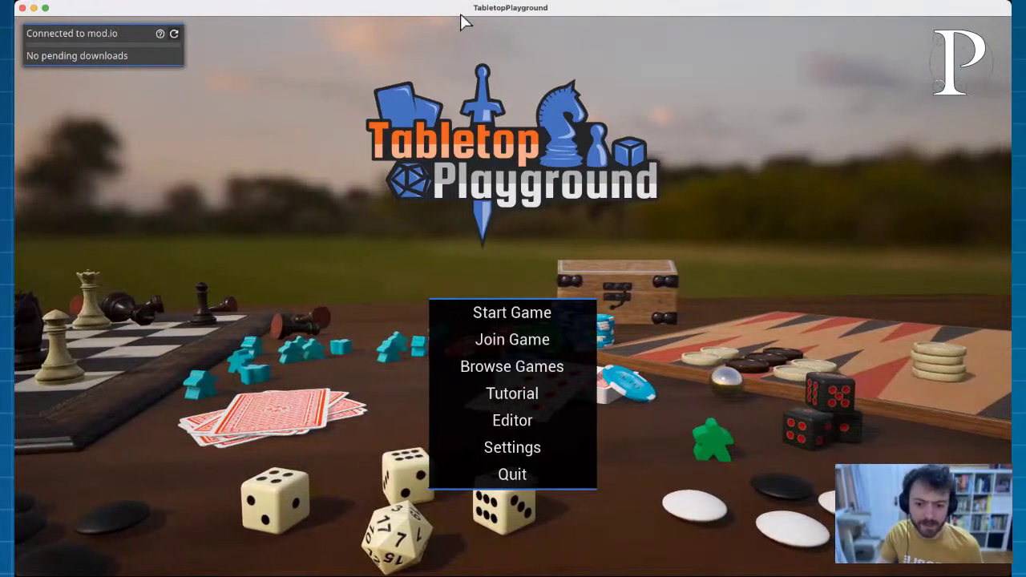
left_click(502, 423)
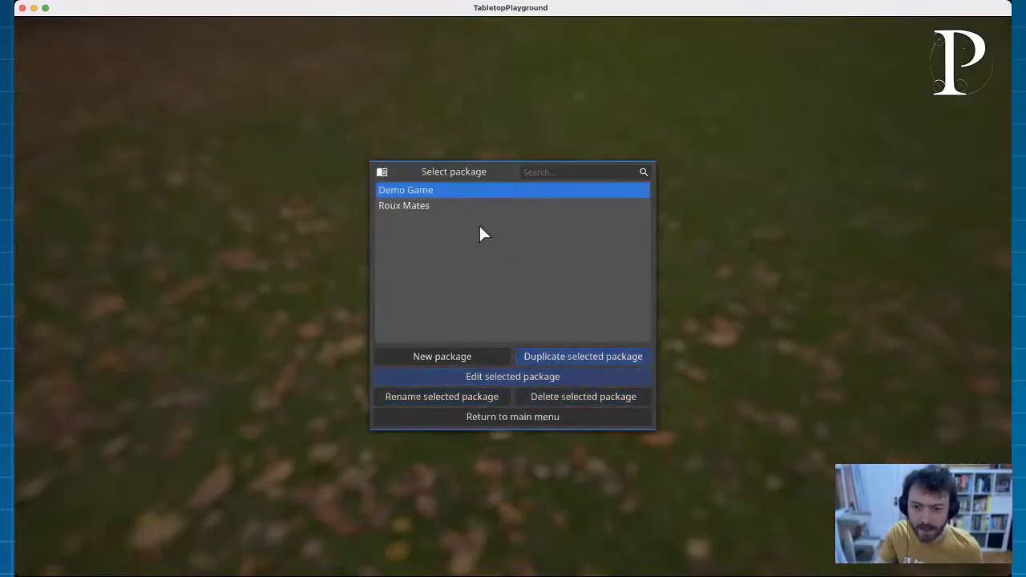
double_click(416, 193)
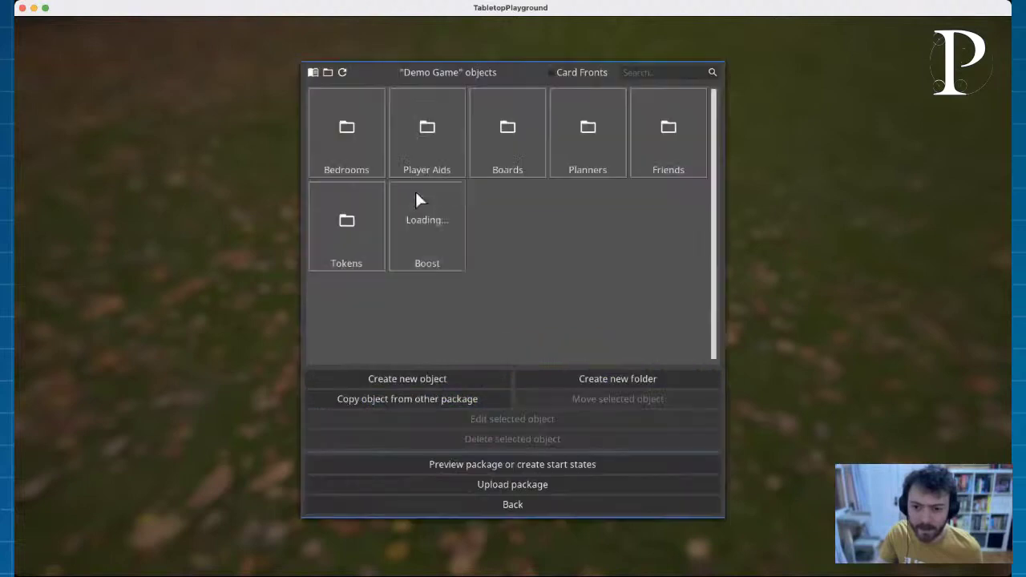
Step: Explore the dice options for a new object, choosing the D12 template and viewing the available texture resources without selecting one
left_click(419, 381)
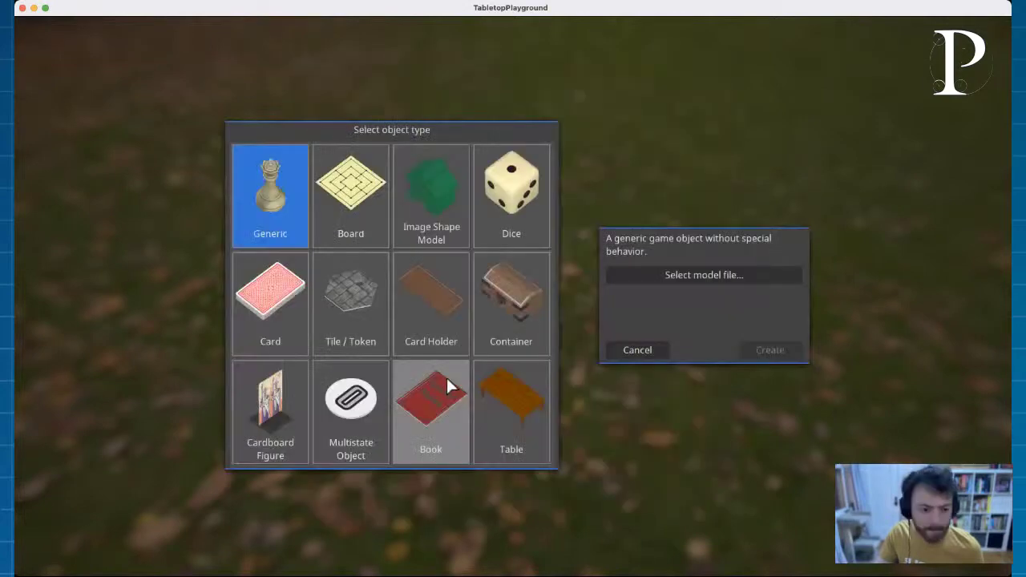
left_click(513, 212)
left_click(648, 313)
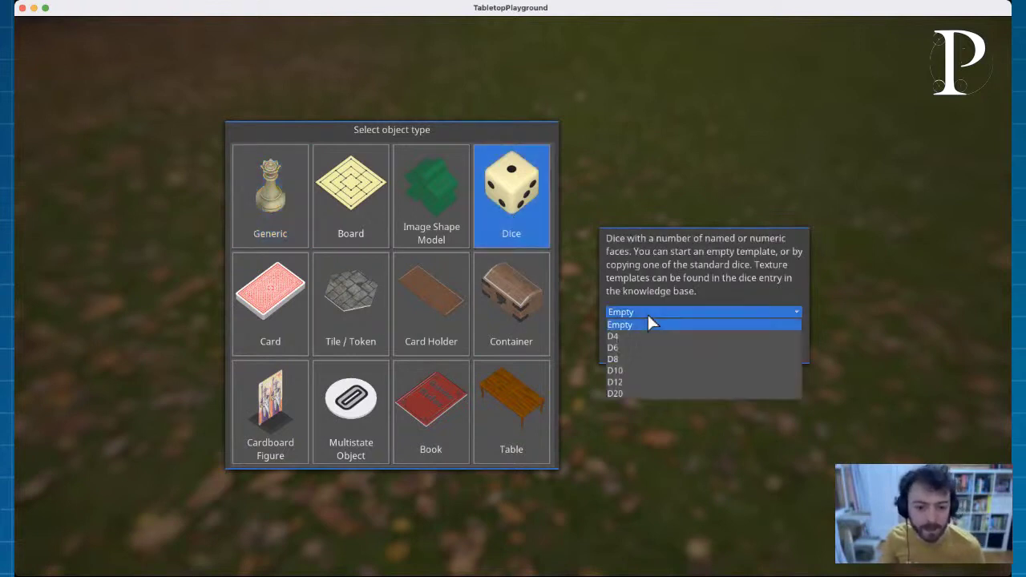
left_click(650, 295)
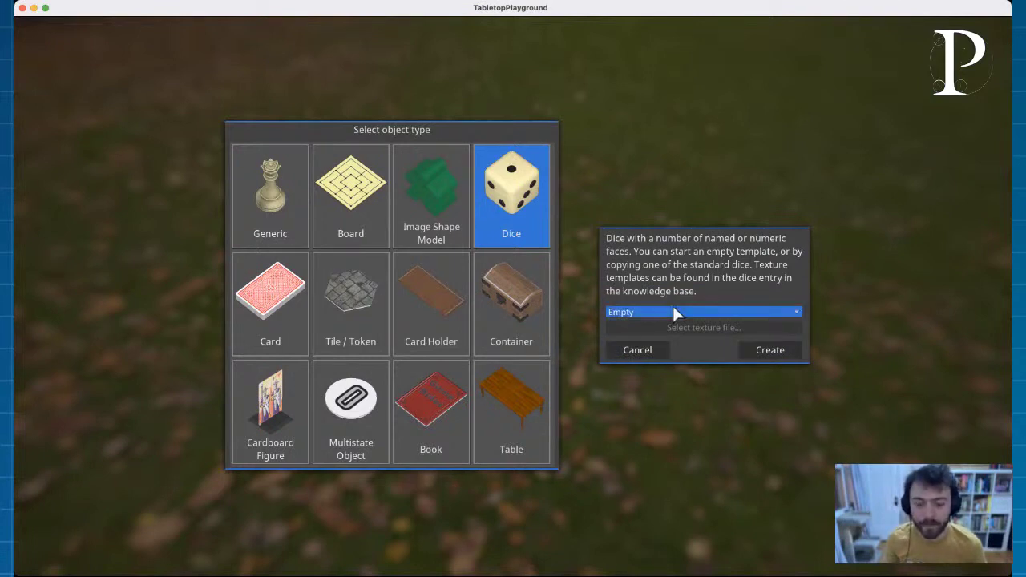
left_click(674, 313)
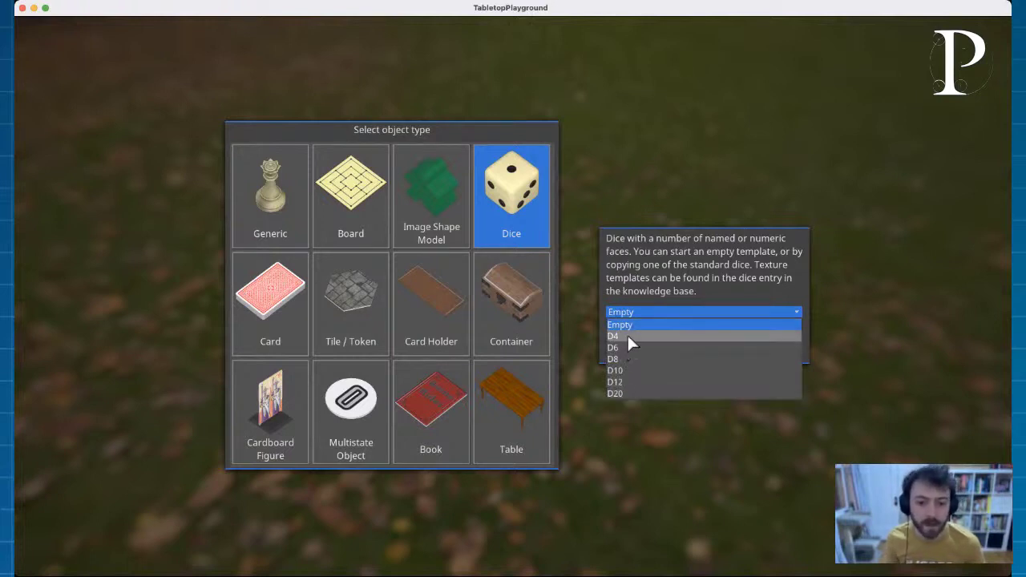
left_click(645, 382)
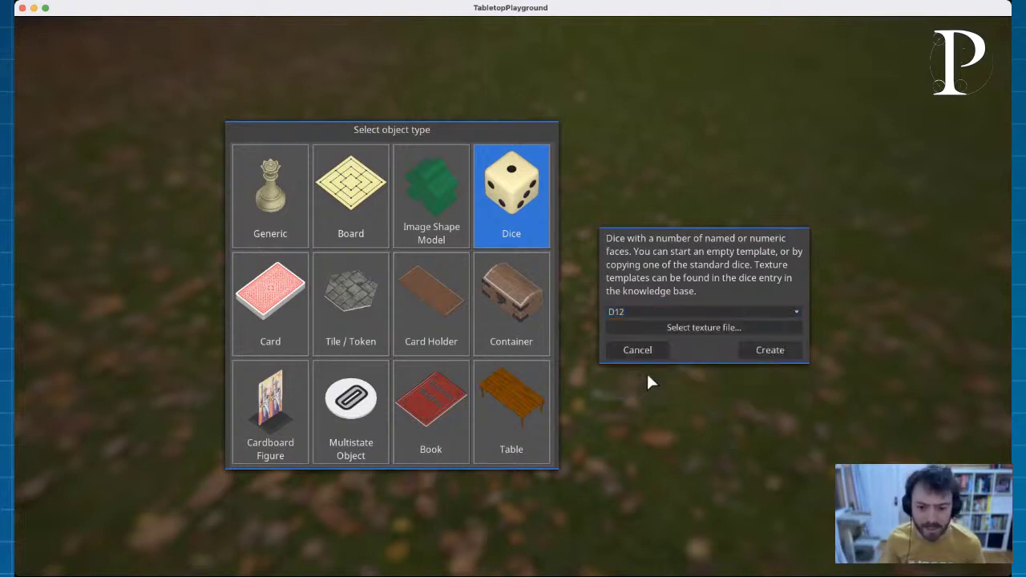
left_click(696, 332)
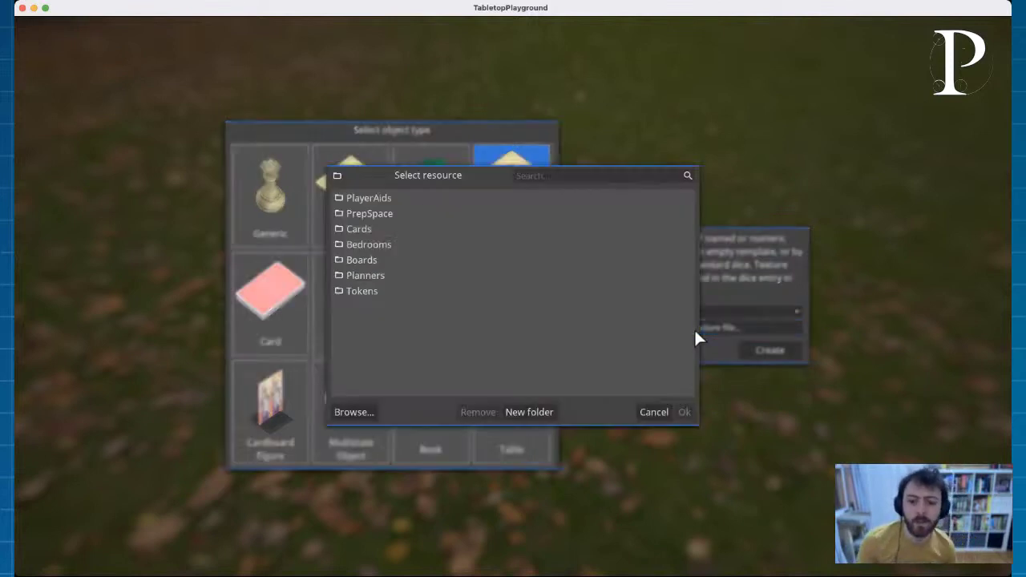
left_click(656, 413)
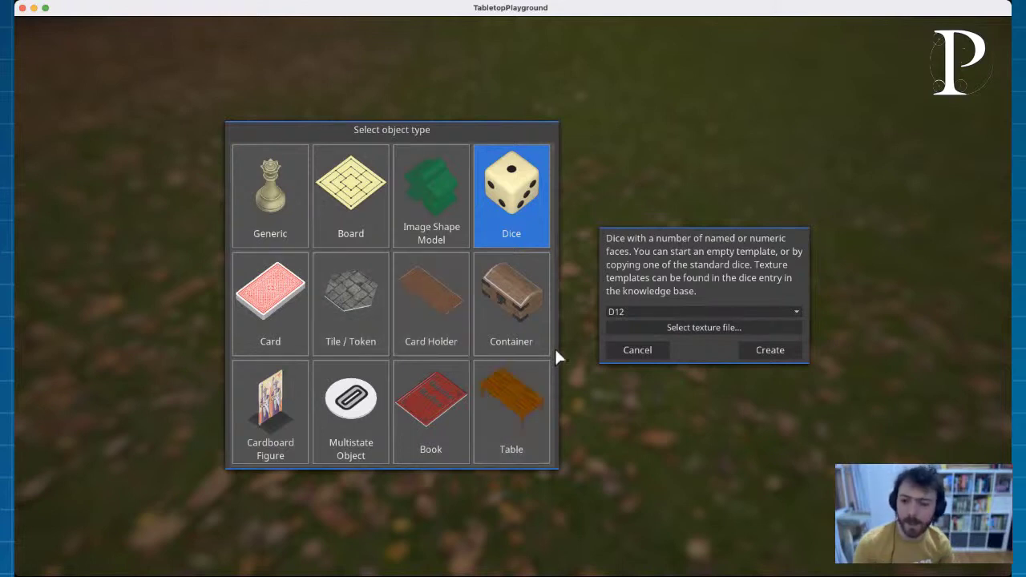
Step: Inspect the model file choices for the Table object type, and cancel the creation of a new object
left_click(510, 409)
left_click(710, 263)
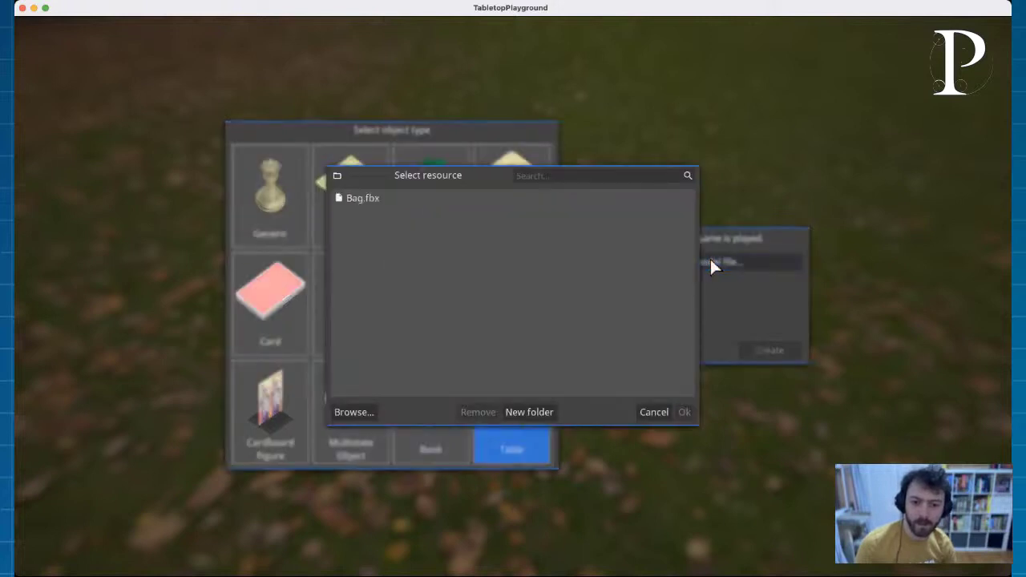
left_click(651, 415)
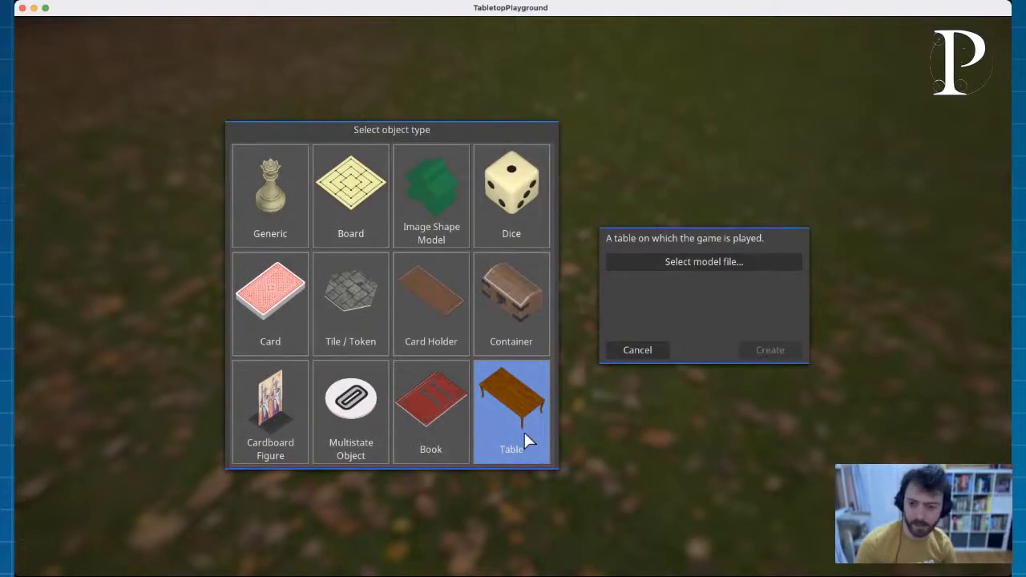
left_click(629, 358)
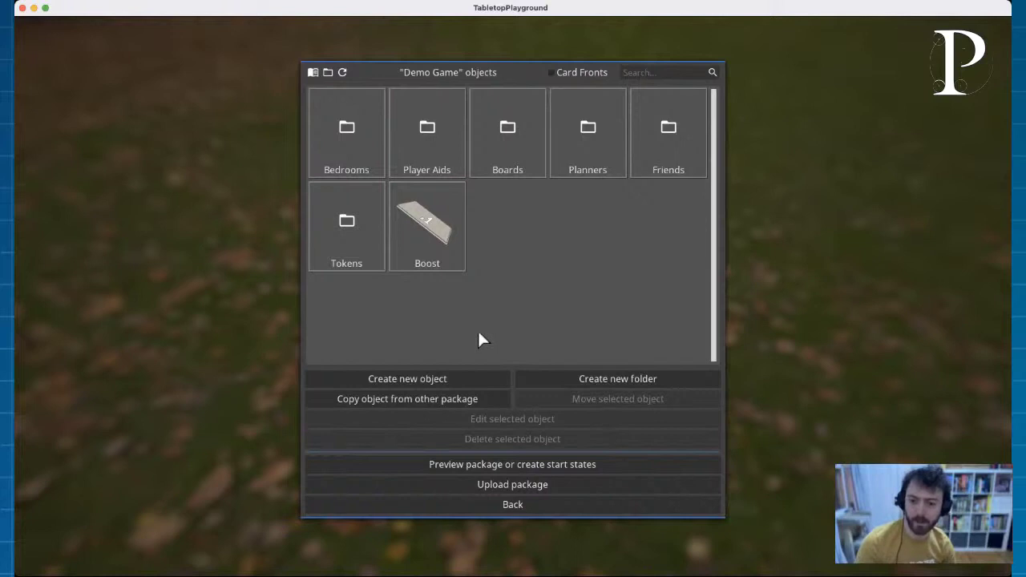
left_click(449, 378)
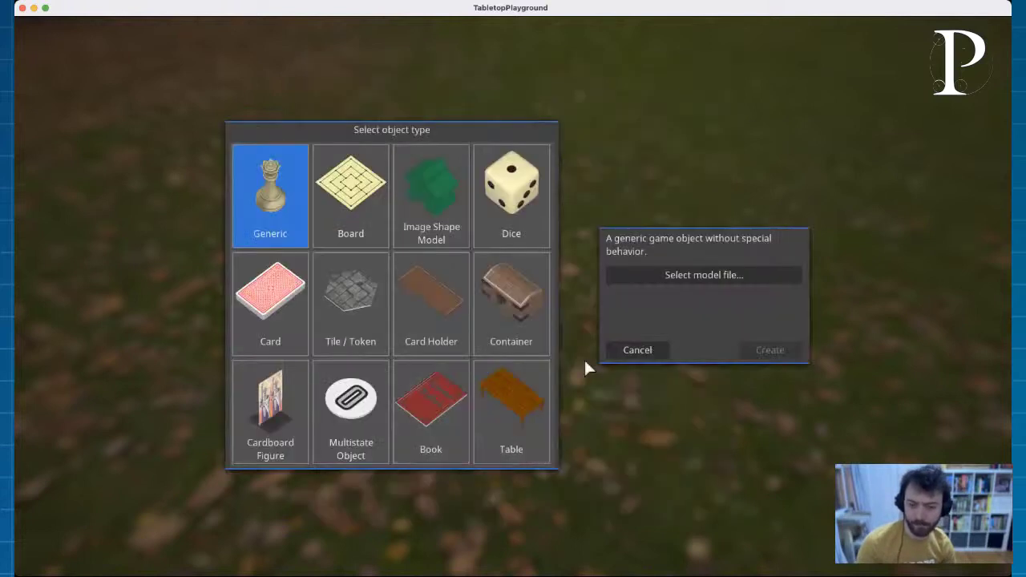
left_click(646, 351)
Step: Copy the Glass Top table from the General package into Demo Game and open it in the object editor
left_click(467, 394)
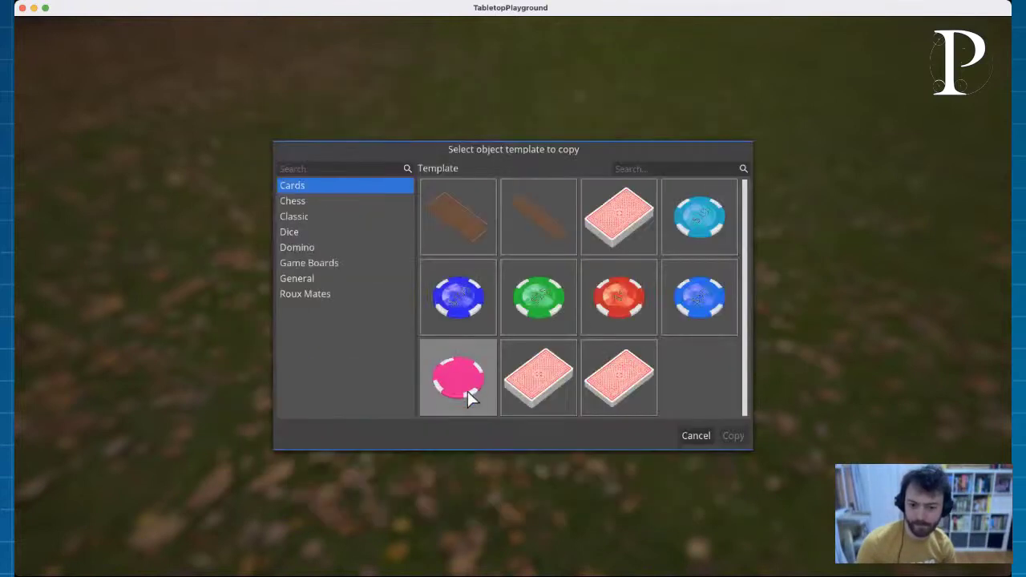
left_click(310, 216)
left_click(299, 232)
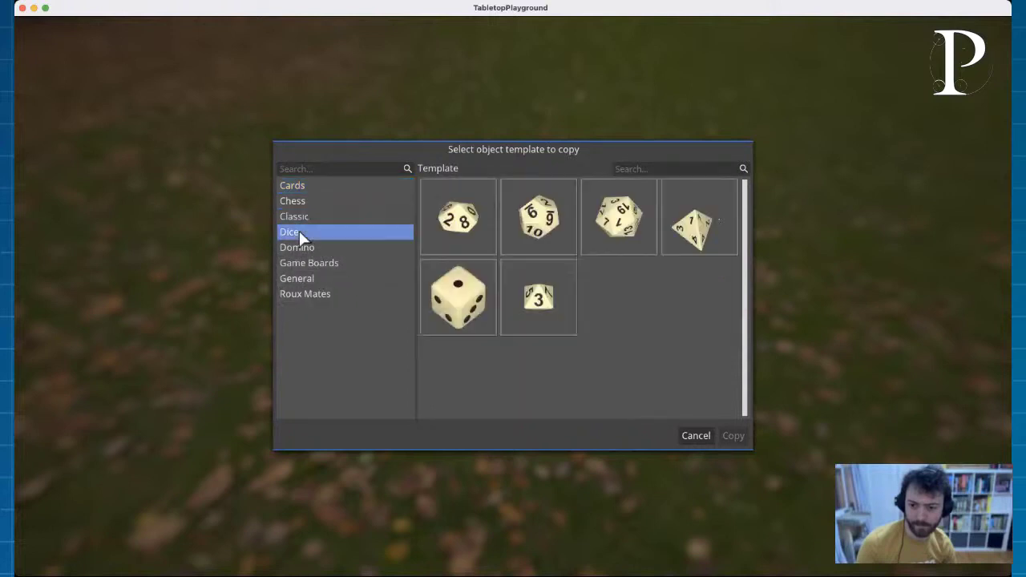
left_click(299, 271)
left_click(300, 277)
scroll(546, 266, "down", 8)
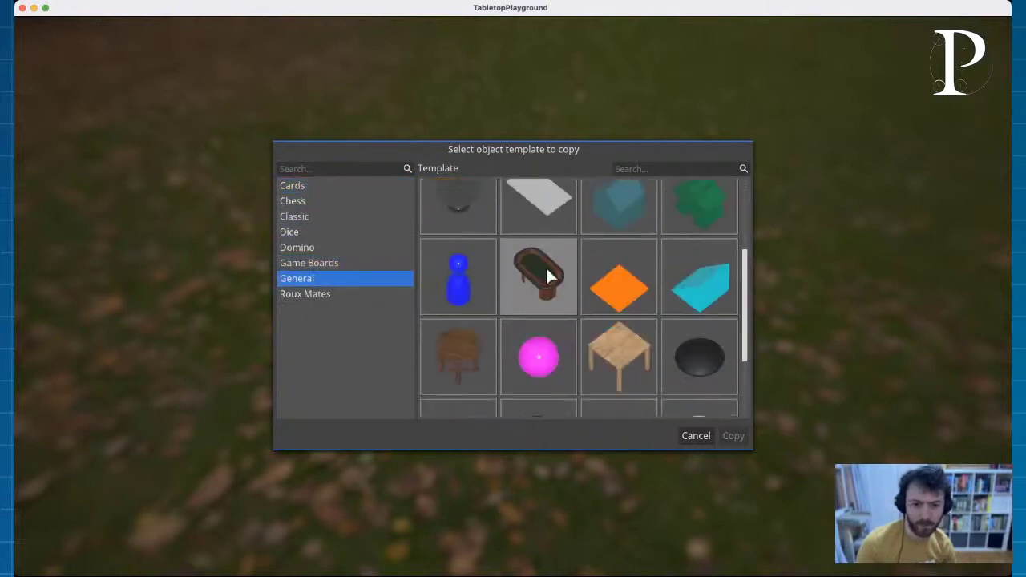
scroll(561, 297, "up", 6)
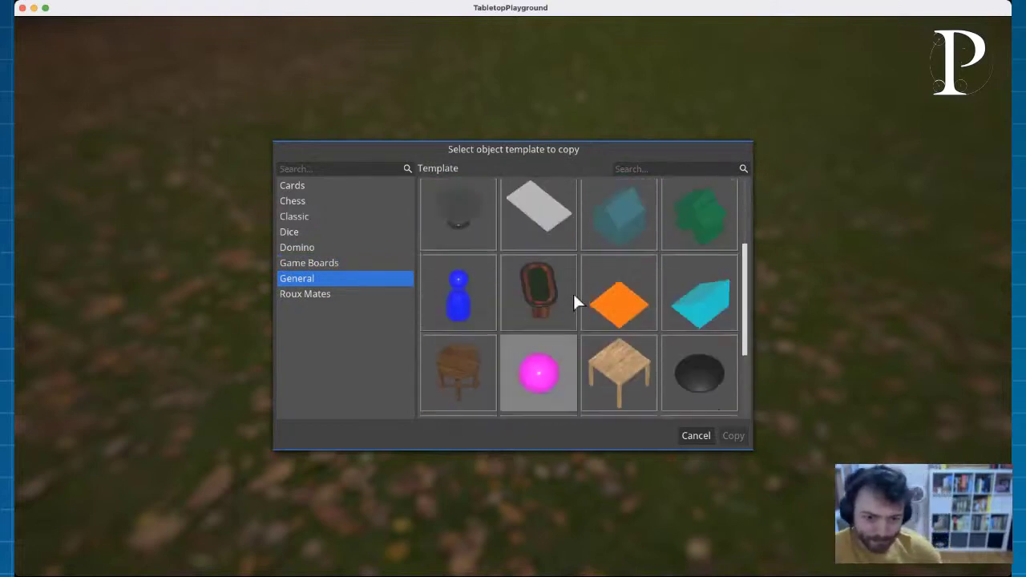
left_click(554, 313)
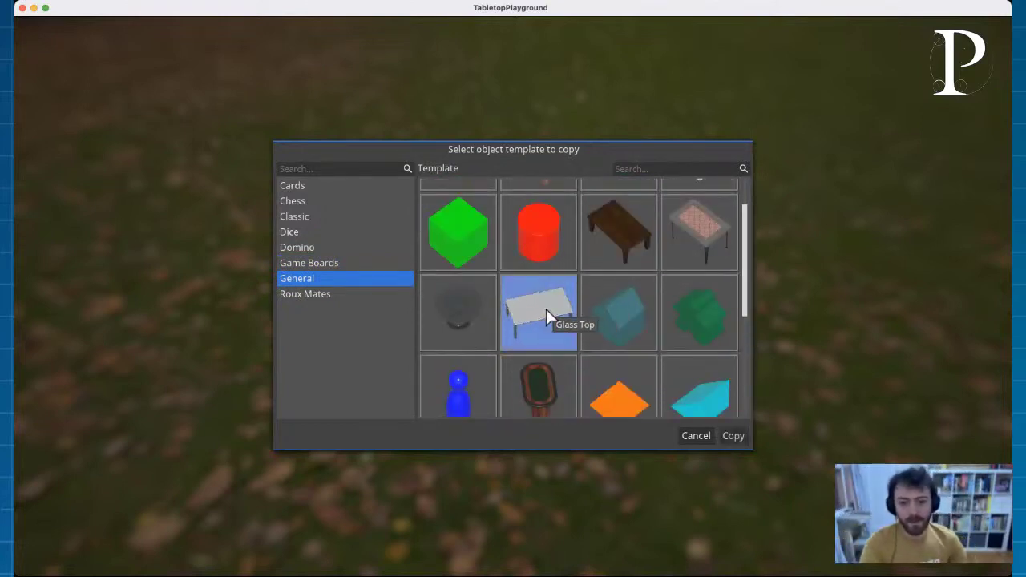
left_click(733, 435)
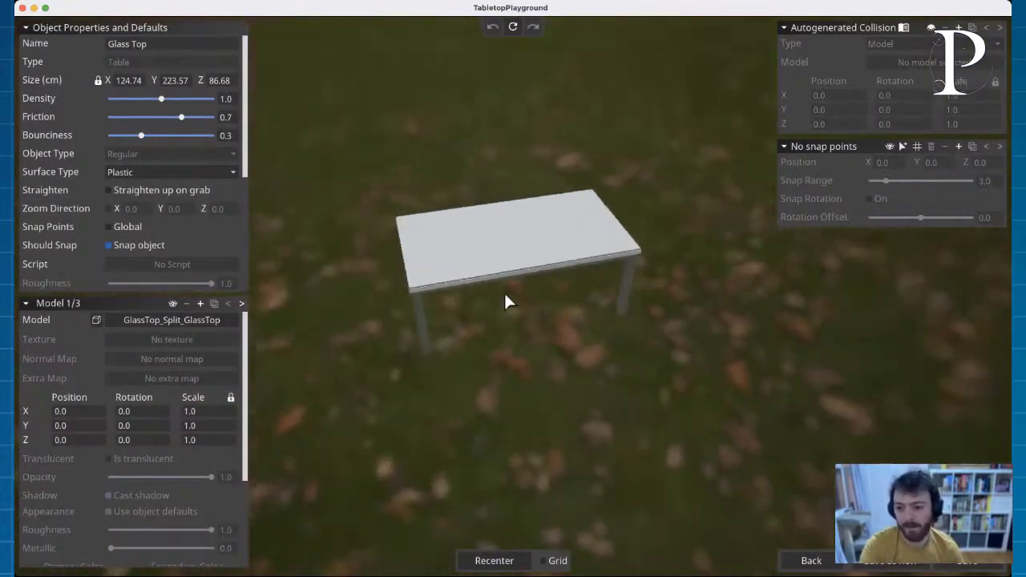
scroll(513, 284, "up", 6)
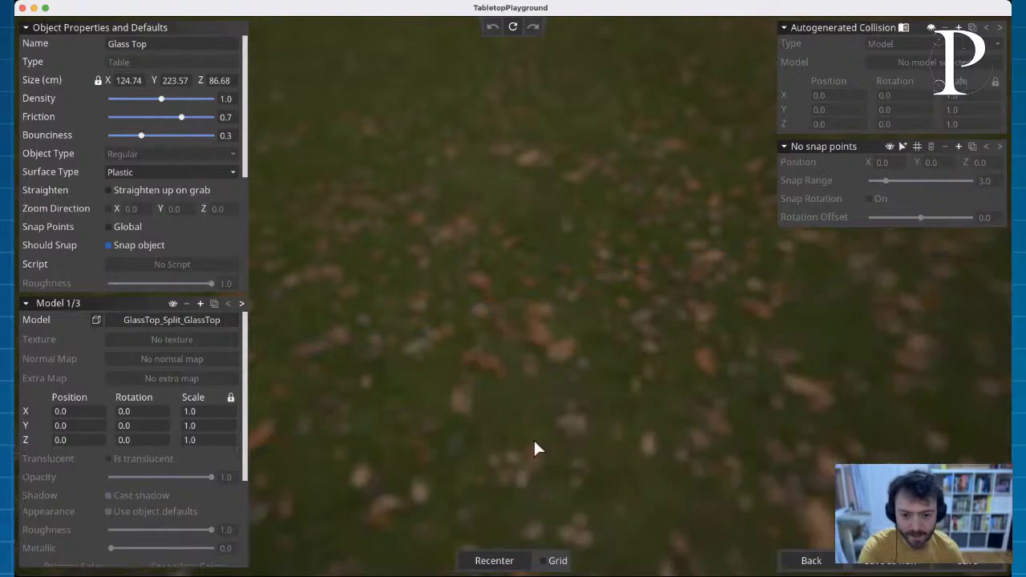
scroll(535, 449, "down", 6)
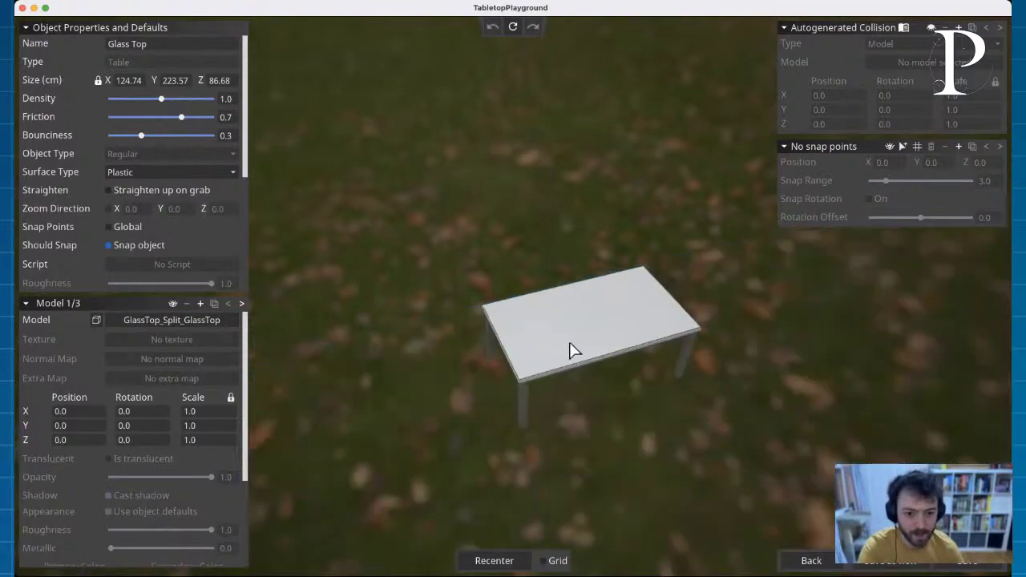
Step: Inspect the table's edge up close, hide and show its models, and browse through the glass top, wood top and legs models
scroll(573, 348, "up", 5)
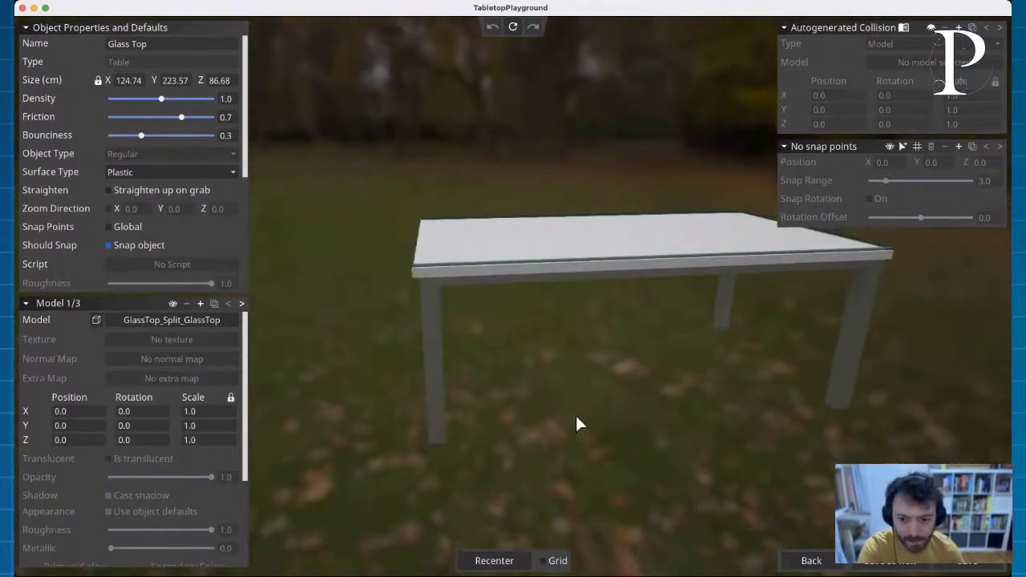
scroll(416, 243, "up", 4)
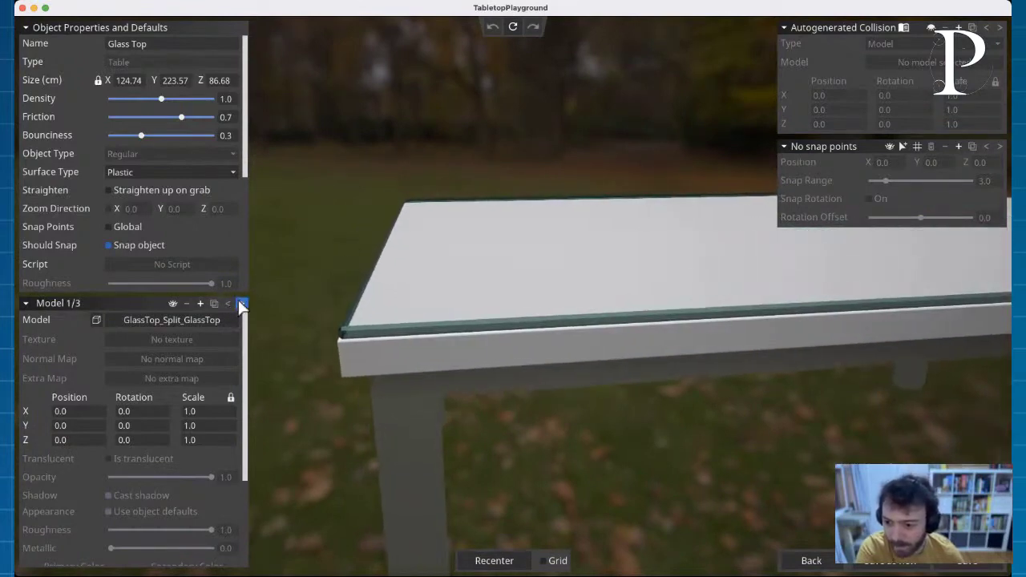
left_click(173, 305)
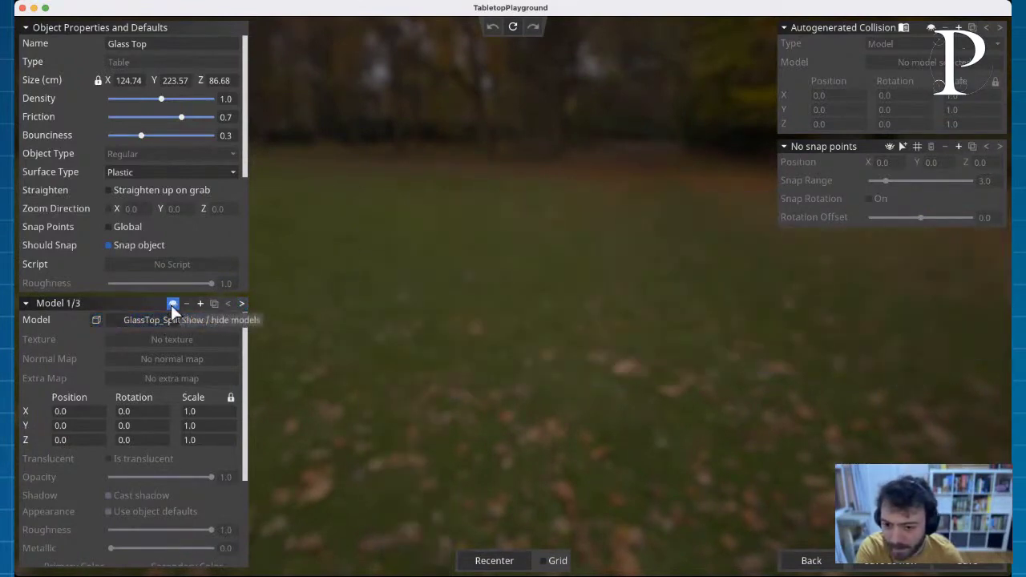
left_click(172, 305)
left_click(241, 303)
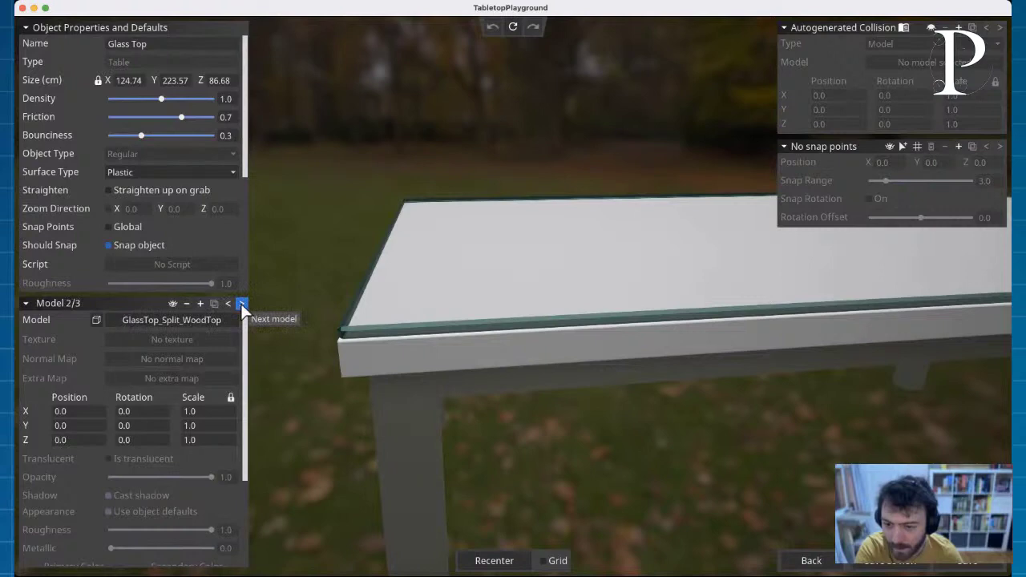
left_click(241, 304)
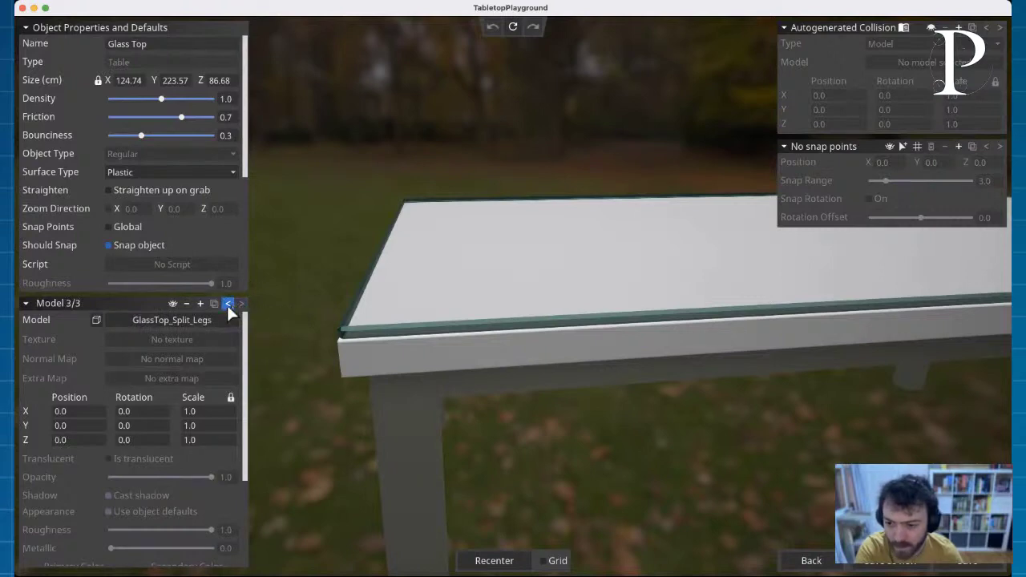
left_click(228, 304)
left_click(227, 304)
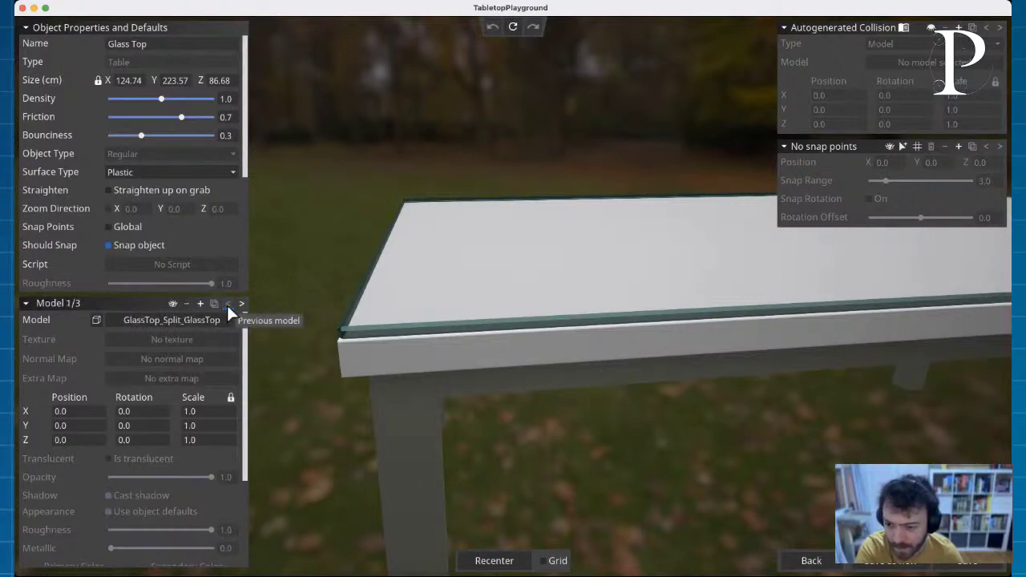
Step: Try switching the glass top's model source to a shape generated from a transparent image, and restore the 3D model
left_click(95, 320)
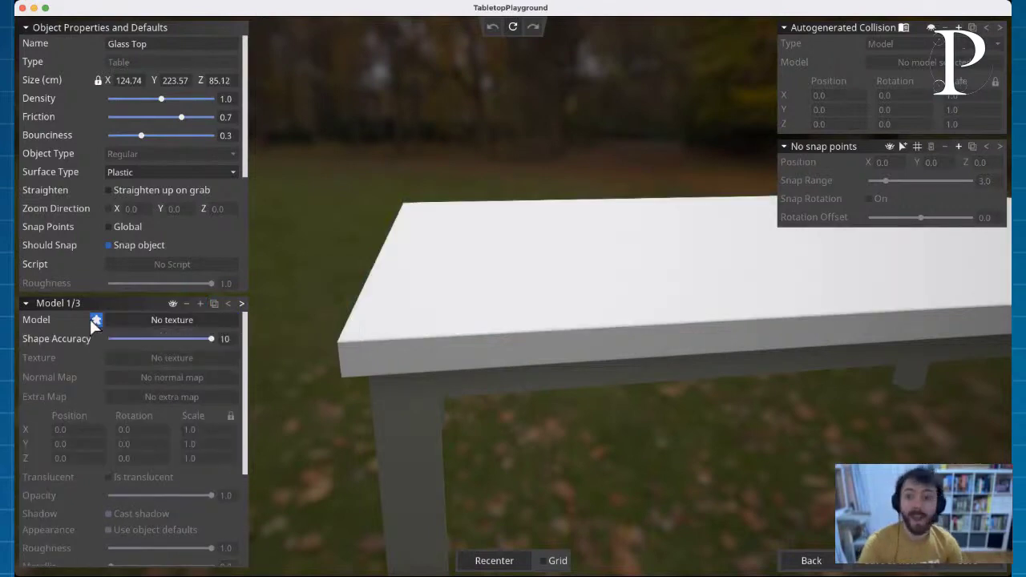
left_click(95, 320)
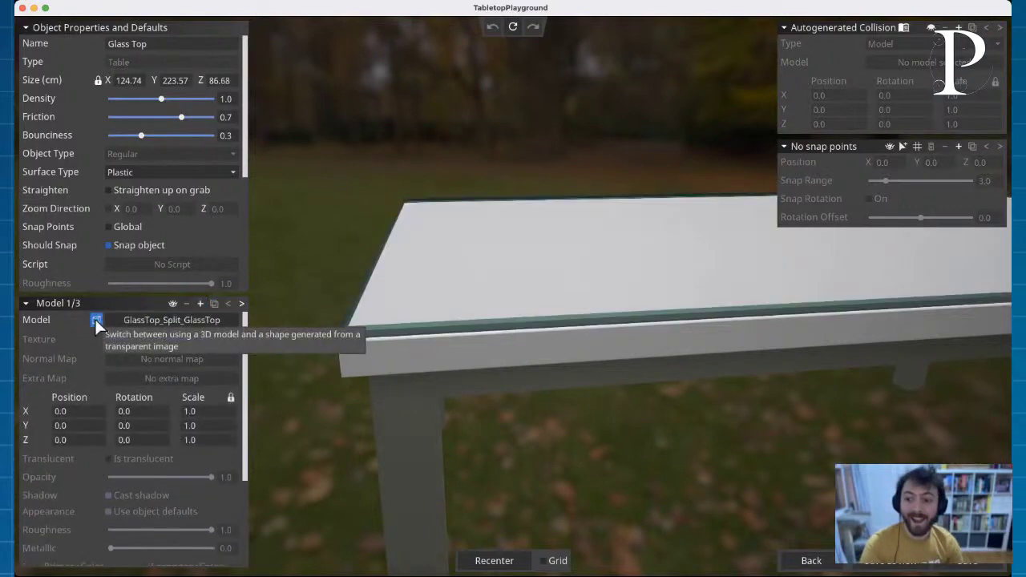
left_click(95, 320)
left_click(96, 320)
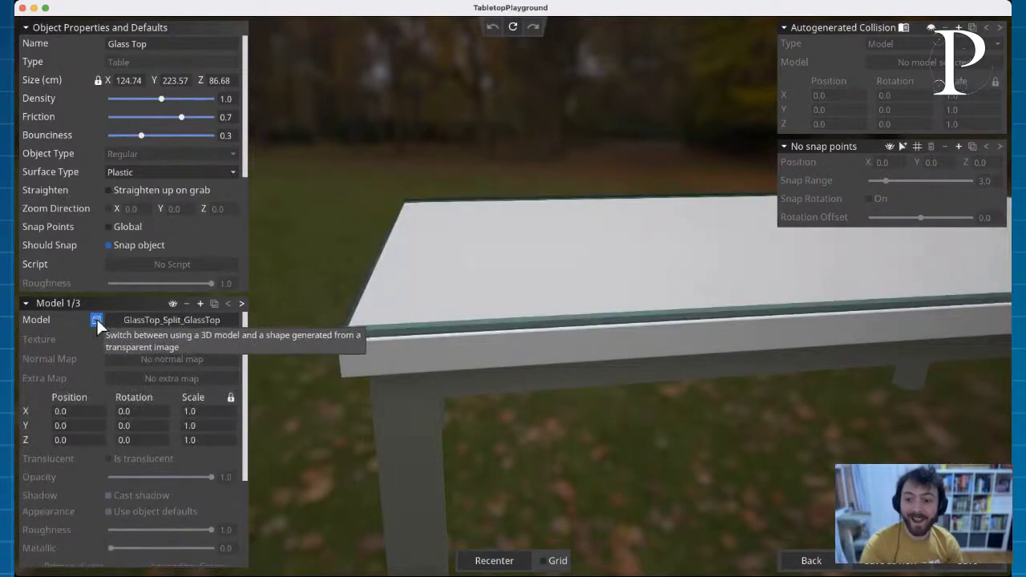
Step: View the resources available for the glass top's model and leave the selection without choosing another file
left_click(155, 320)
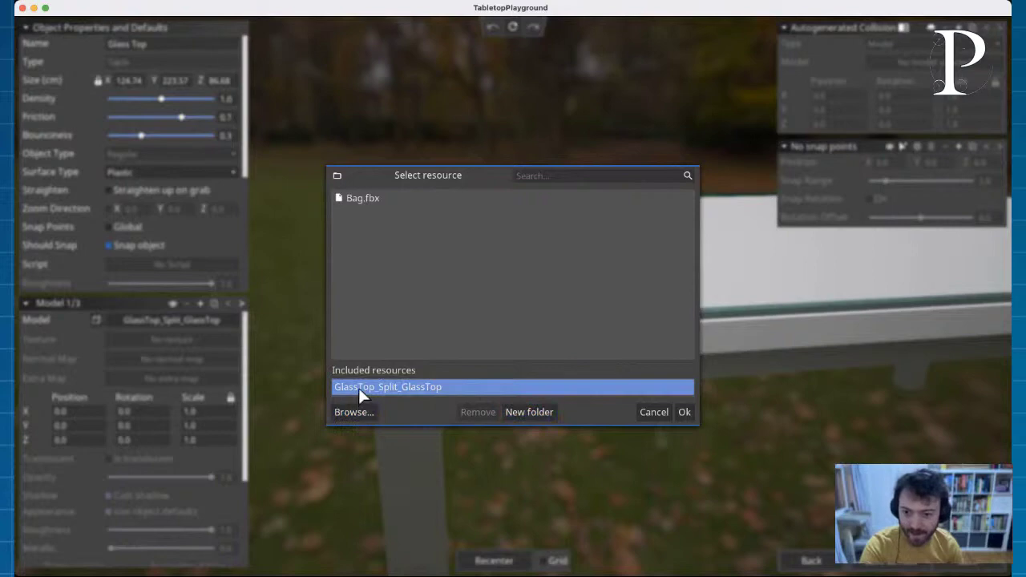
left_click(656, 411)
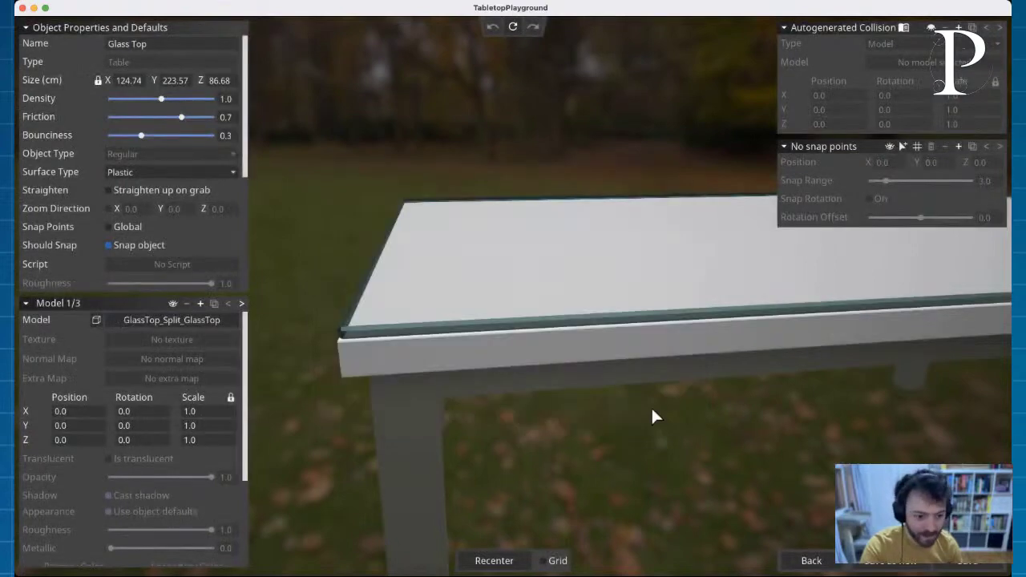
left_click(165, 320)
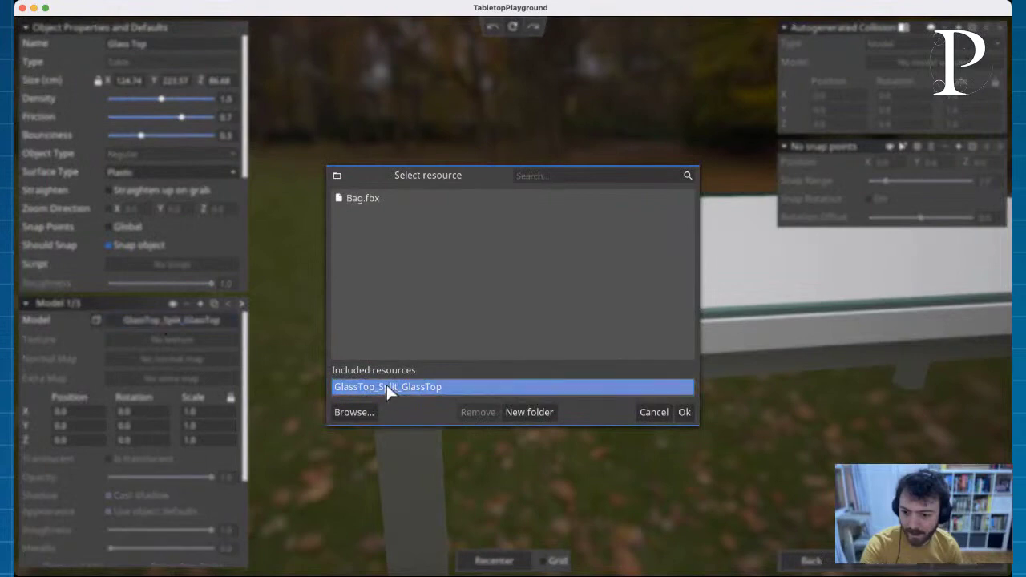
left_click(654, 412)
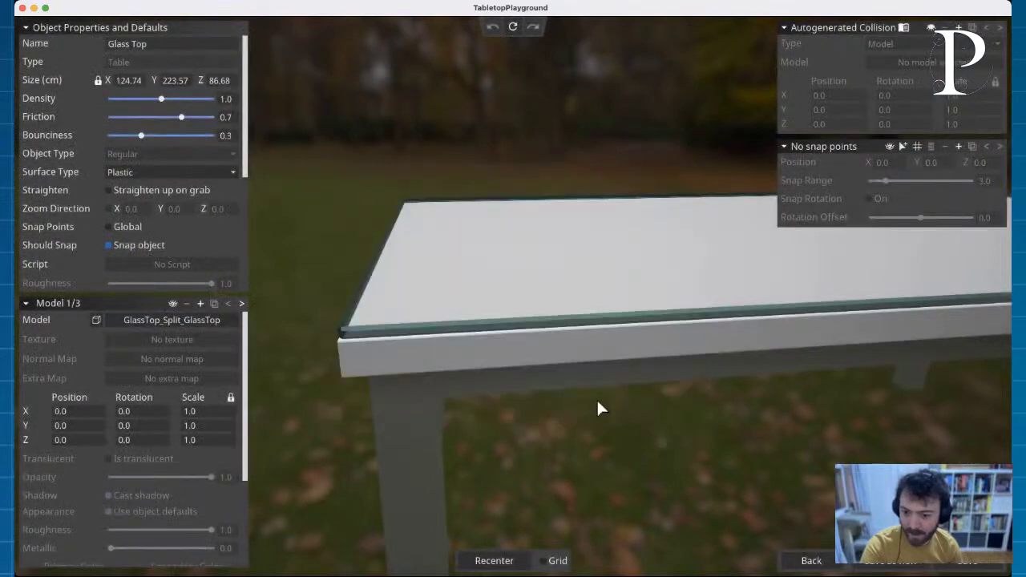
Step: Try the image-generated shape source for the glass top again, restore the 3D model, and review its remaining settings
left_click(97, 319)
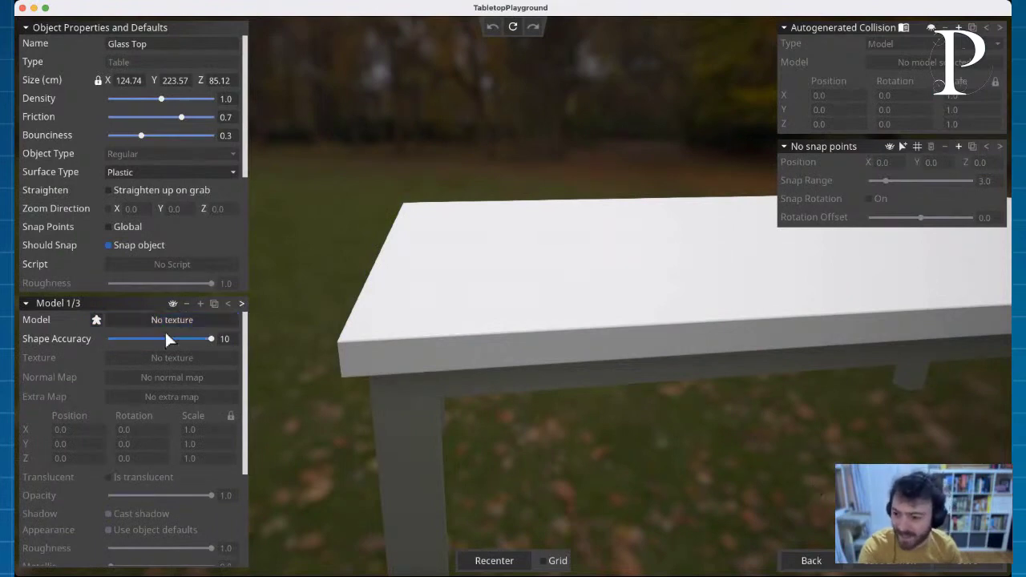
left_click(96, 322)
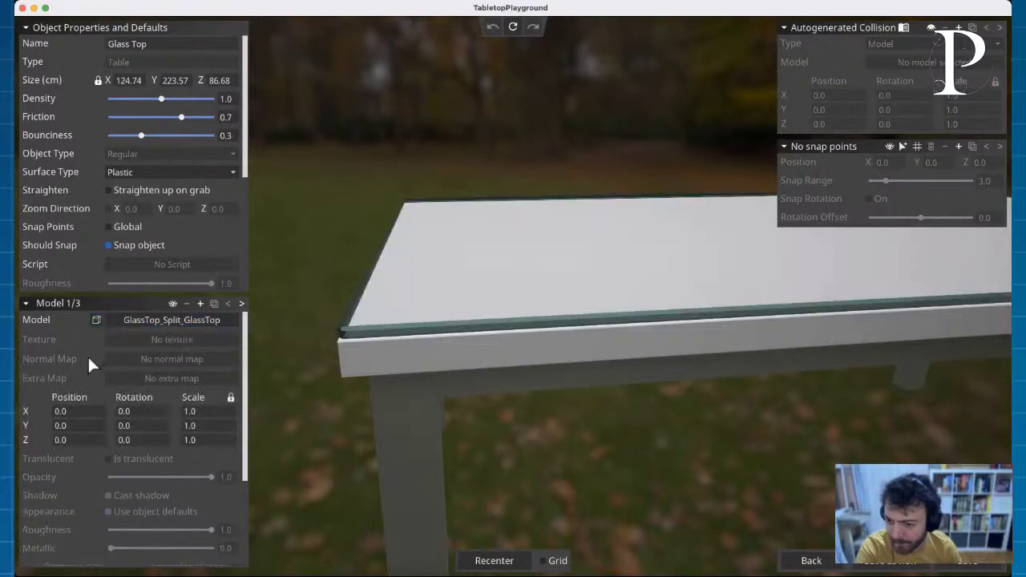
scroll(87, 357, "down", 1)
scroll(89, 360, "down", 4)
scroll(80, 358, "up", 4)
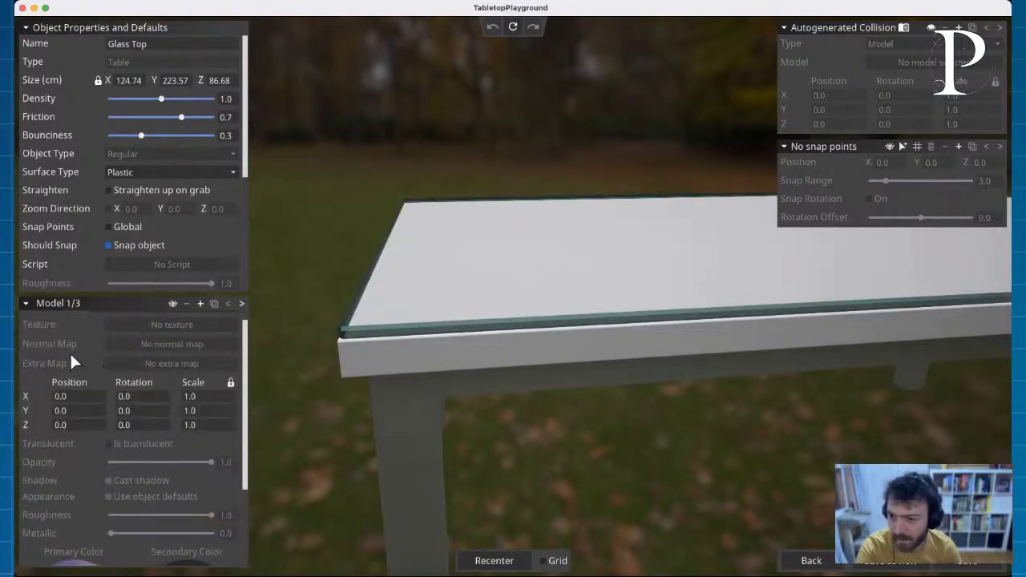
Step: Browse to the table's wood top model and view its available resources without selecting another one
left_click(237, 304)
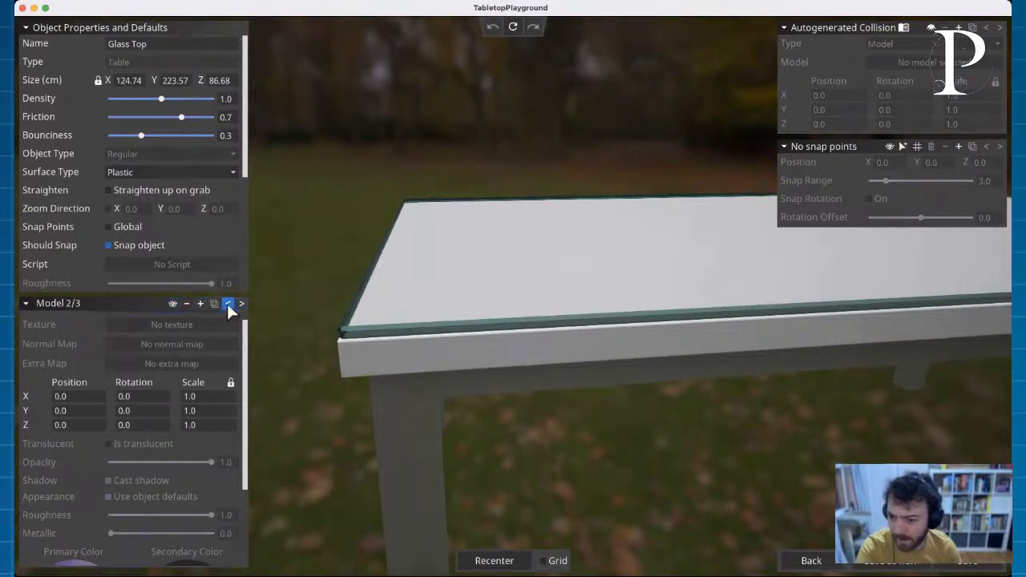
left_click(228, 304)
left_click(174, 305)
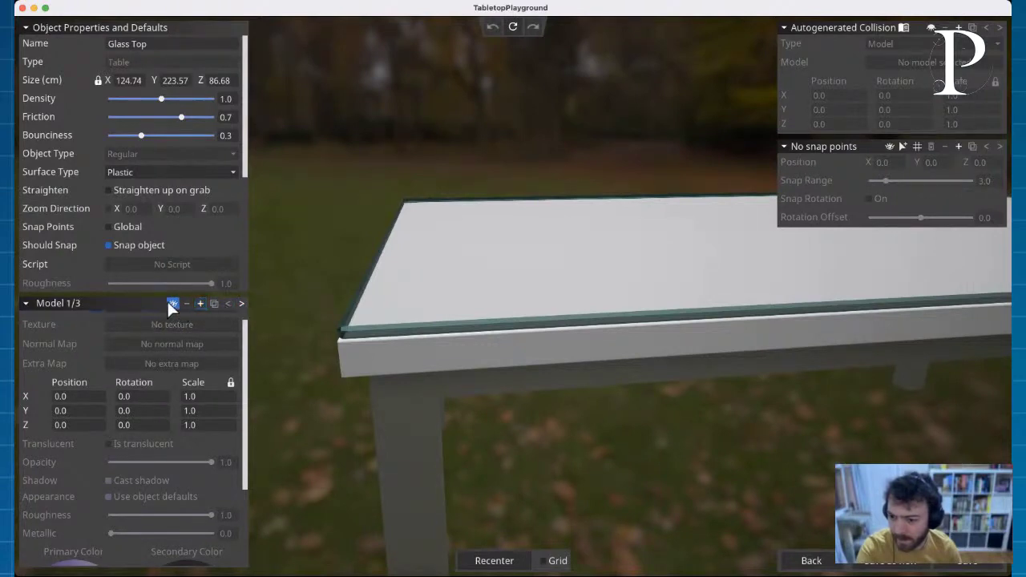
left_click(171, 305)
left_click(161, 316)
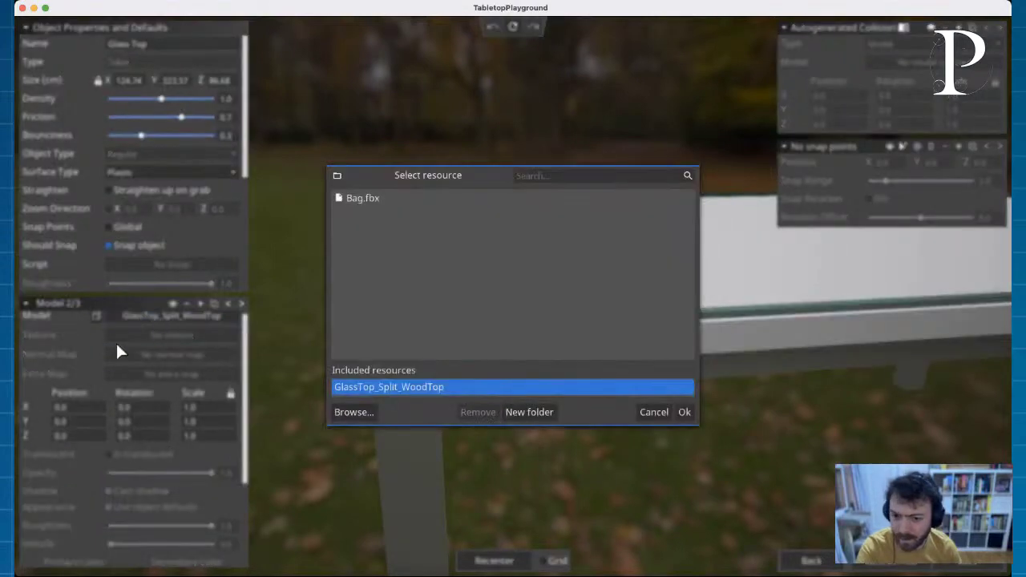
left_click(653, 413)
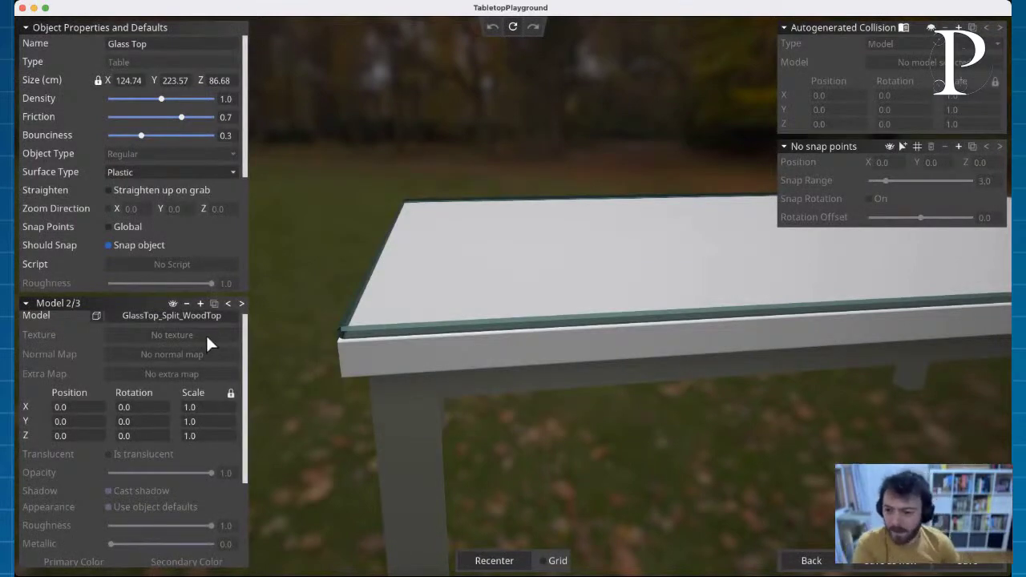
Step: Check the wood top's model resource once more and cancel without changing it
left_click(120, 320)
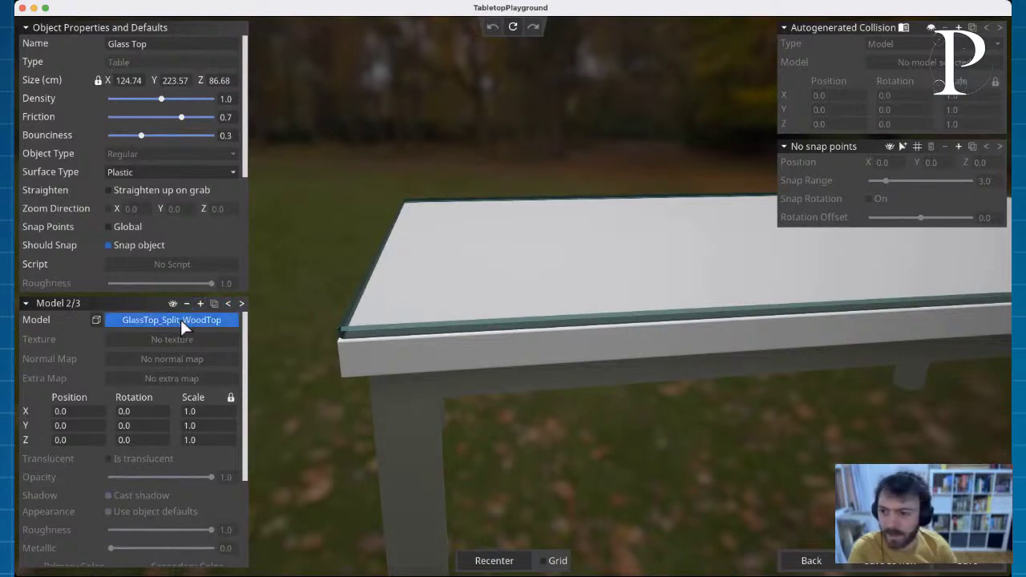
left_click_drag(249, 158, 248, 126)
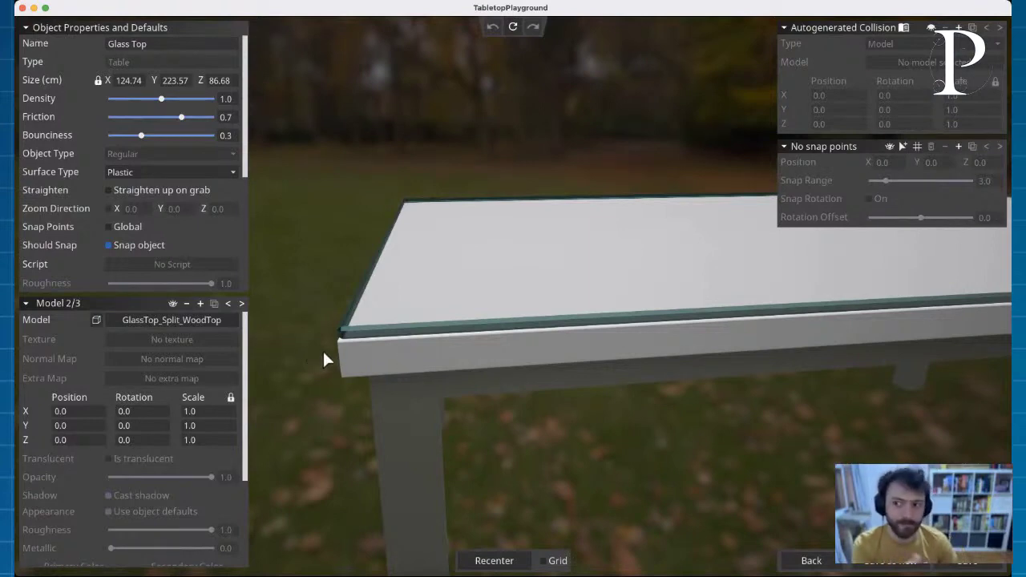
left_click(180, 321)
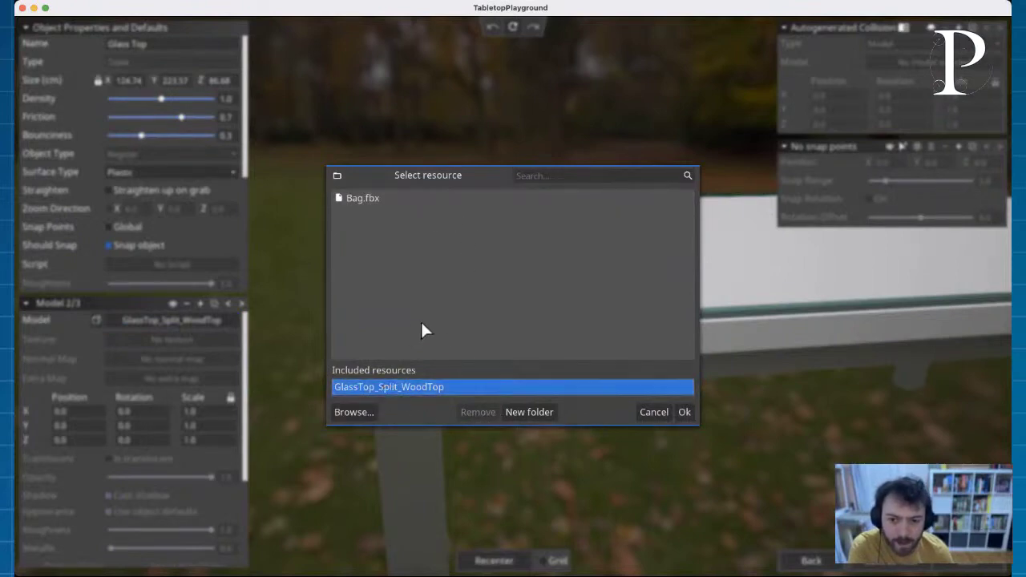
left_click(646, 412)
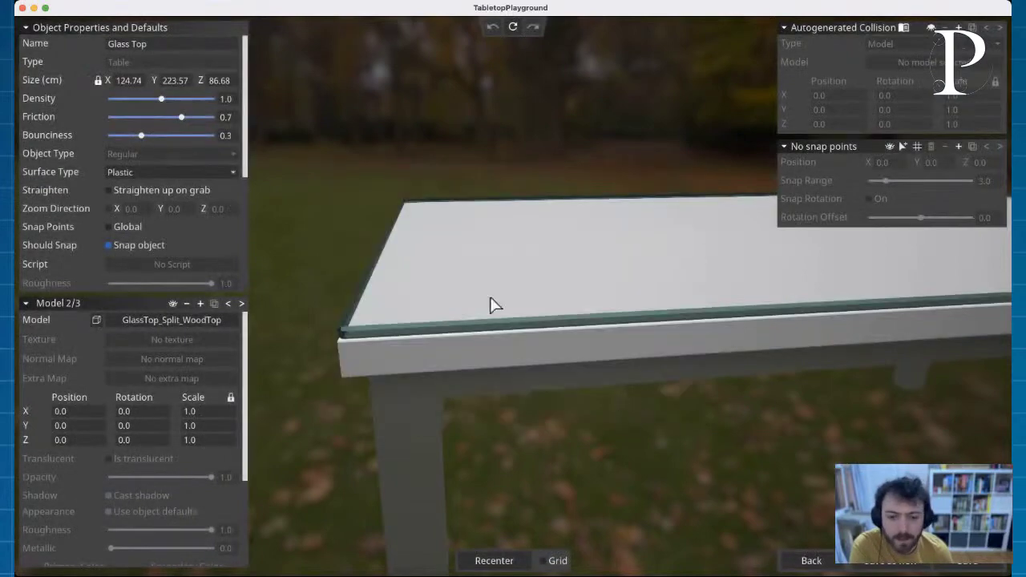
Step: Try removing the wood top model from the table, and undo the removal
right_click_drag(394, 327, 394, 324)
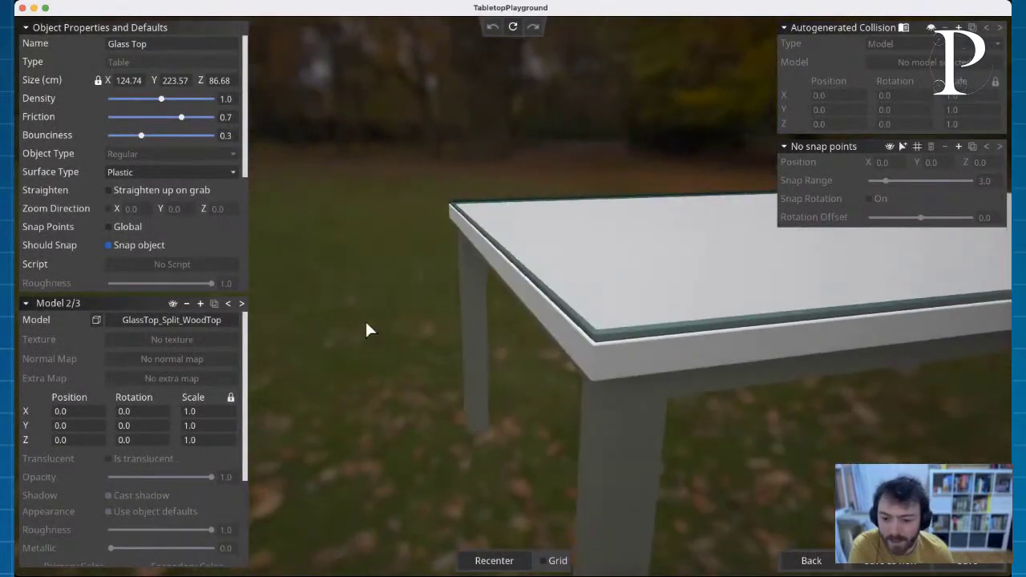
left_click(186, 304)
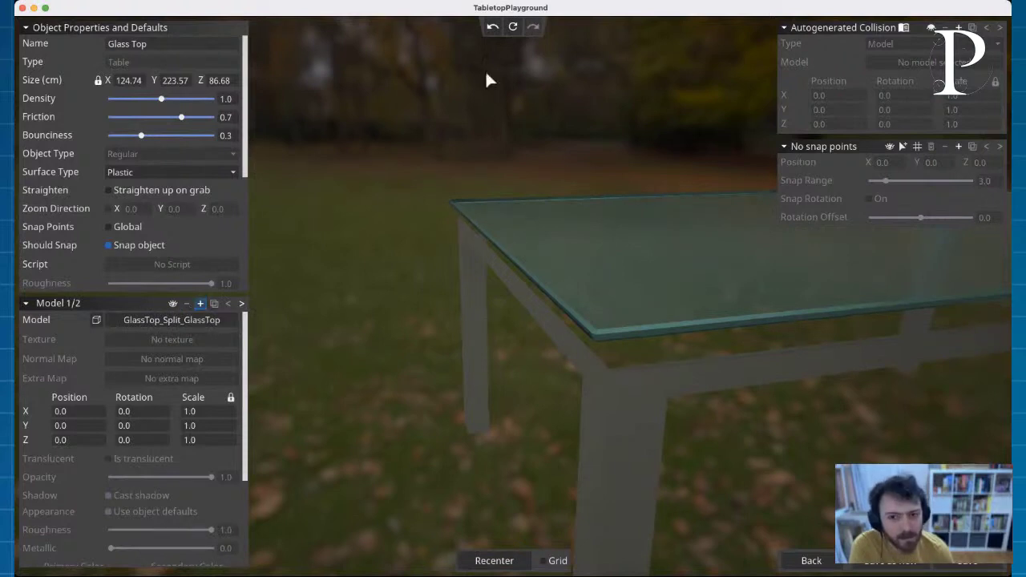
left_click(493, 26)
Step: Remove the wood top model again, examine the glass and legs from the side, and restore the removed model
left_click(241, 304)
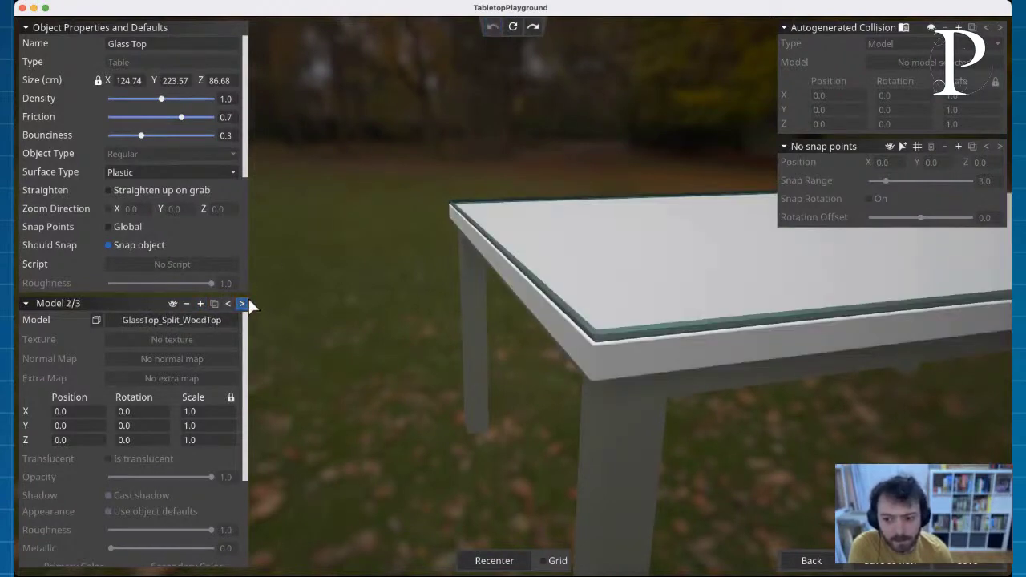
left_click(187, 305)
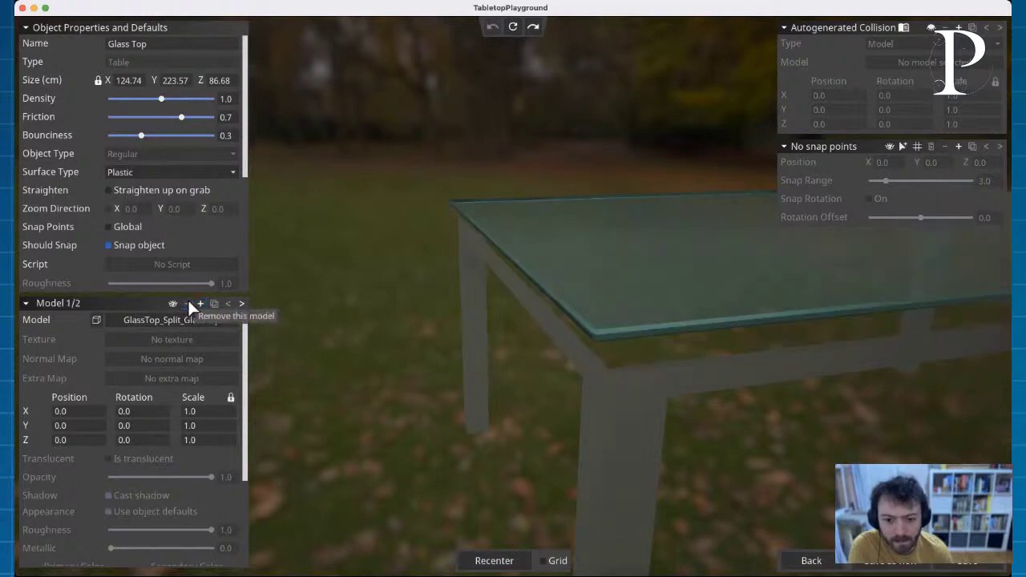
right_click_drag(548, 346, 540, 352)
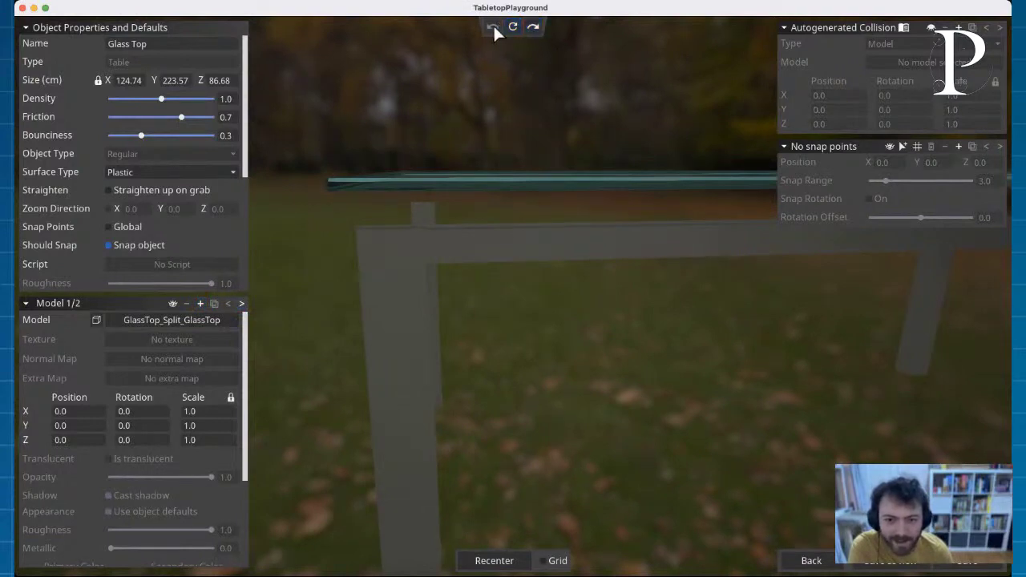
left_click(529, 28)
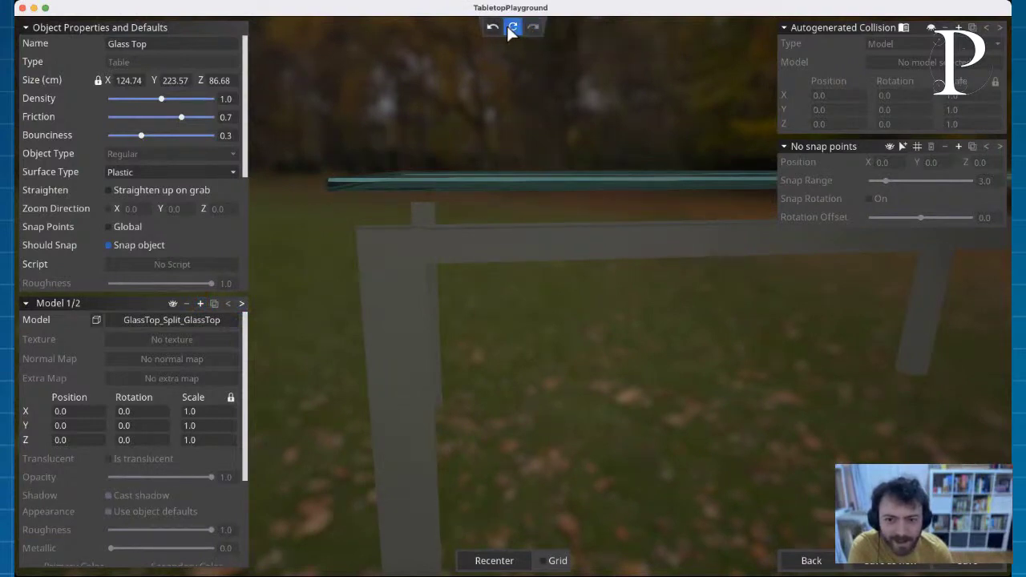
left_click(494, 27)
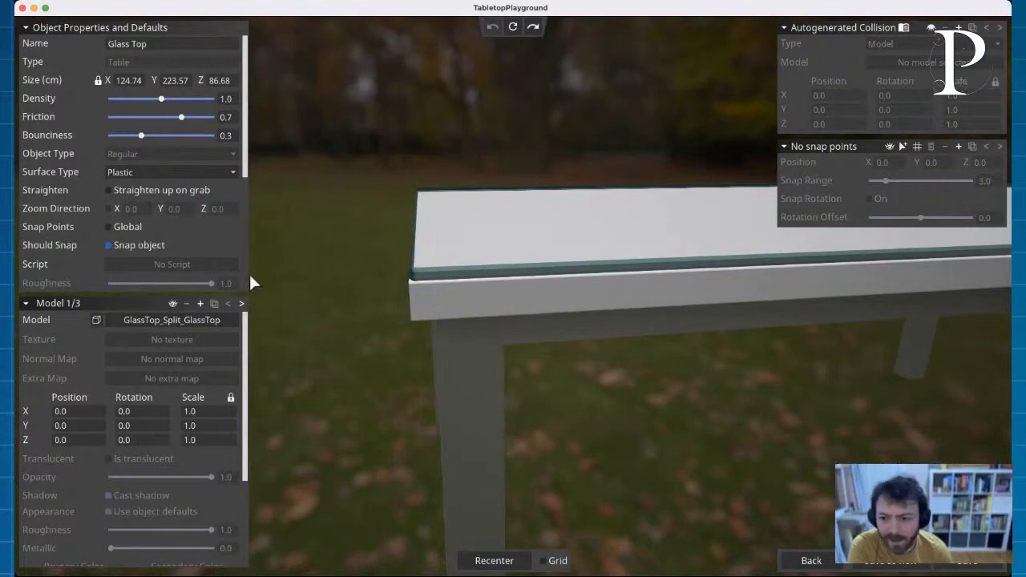
Step: Browse to the legs model, try its image-generated shape source, restore the 3D model, and go back to the wood top
left_click(241, 304)
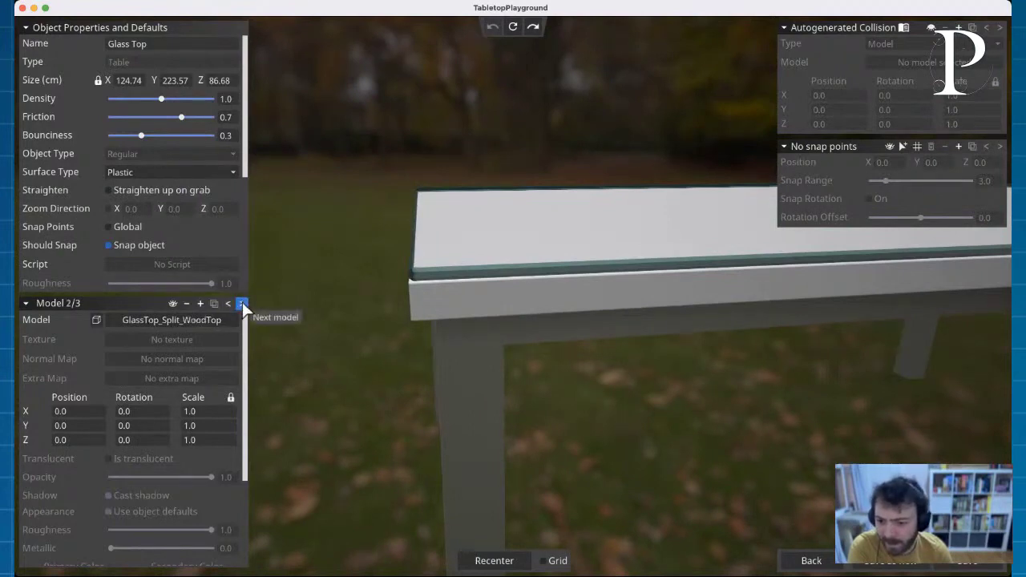
left_click(241, 303)
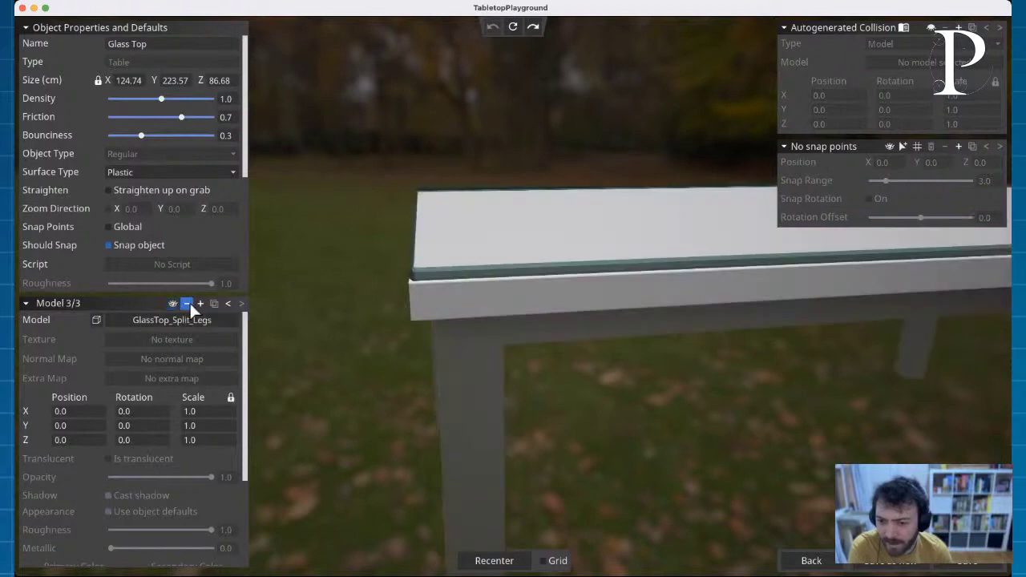
left_click(97, 319)
left_click(97, 319)
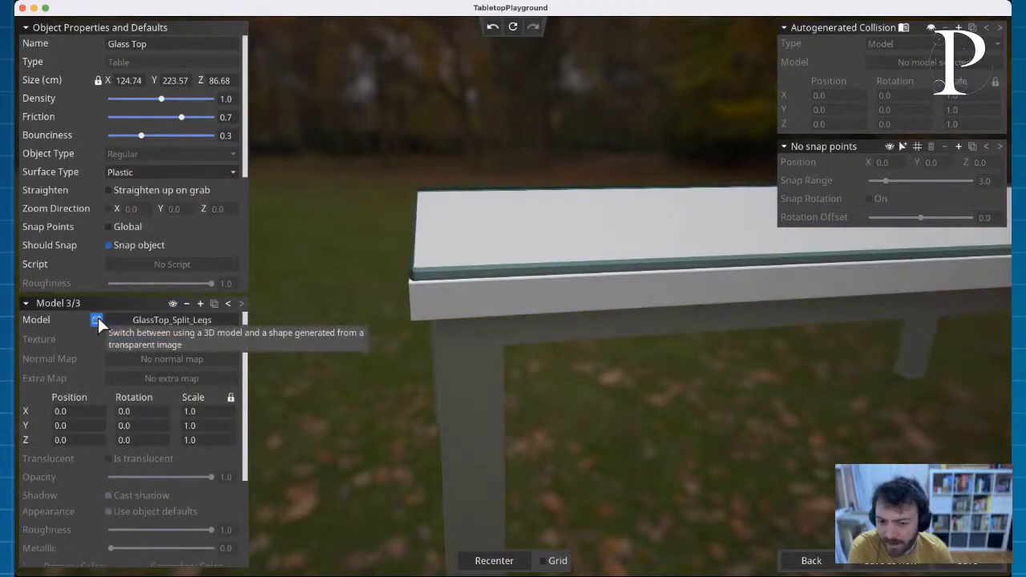
left_click(228, 304)
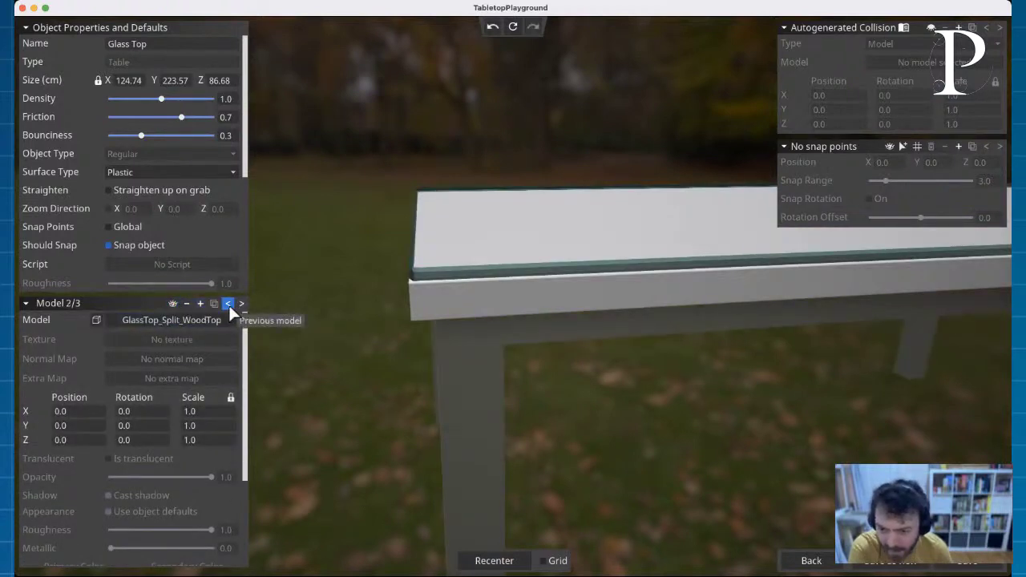
Step: Toggle the wood top's shape source and back, and check the glass model's resource without changing it
left_click(97, 320)
left_click(98, 319)
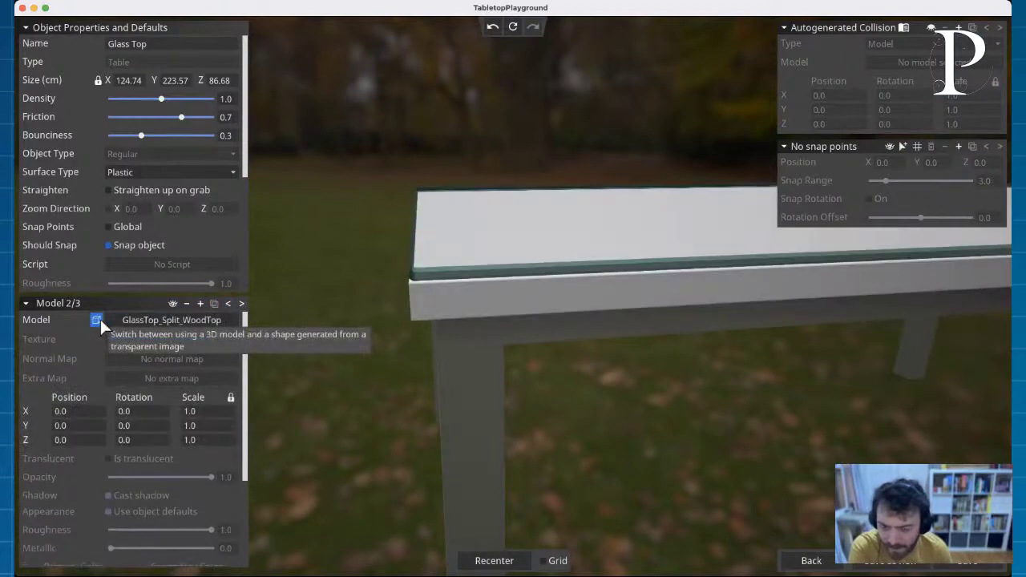
left_click(228, 304)
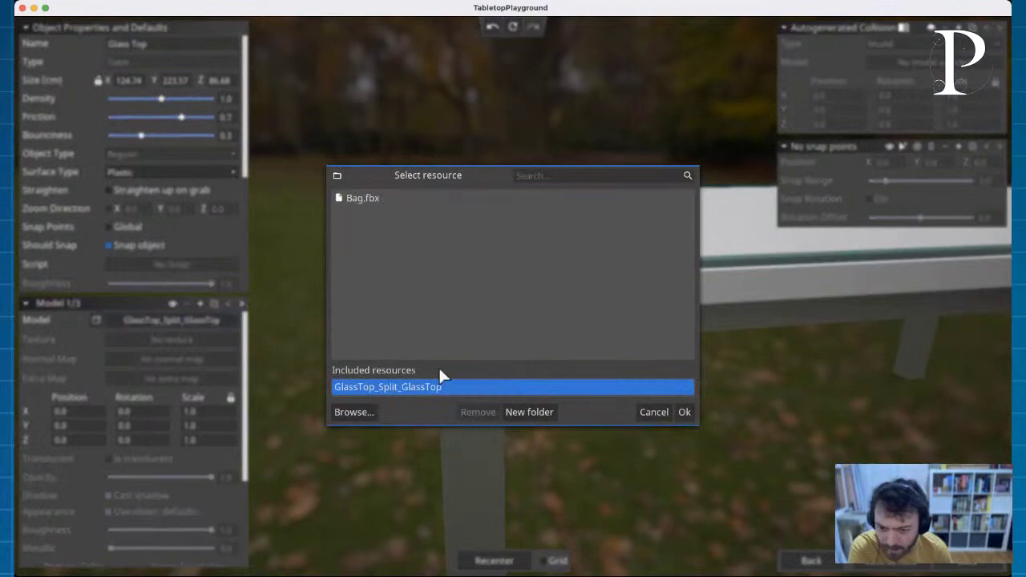
left_click(654, 414)
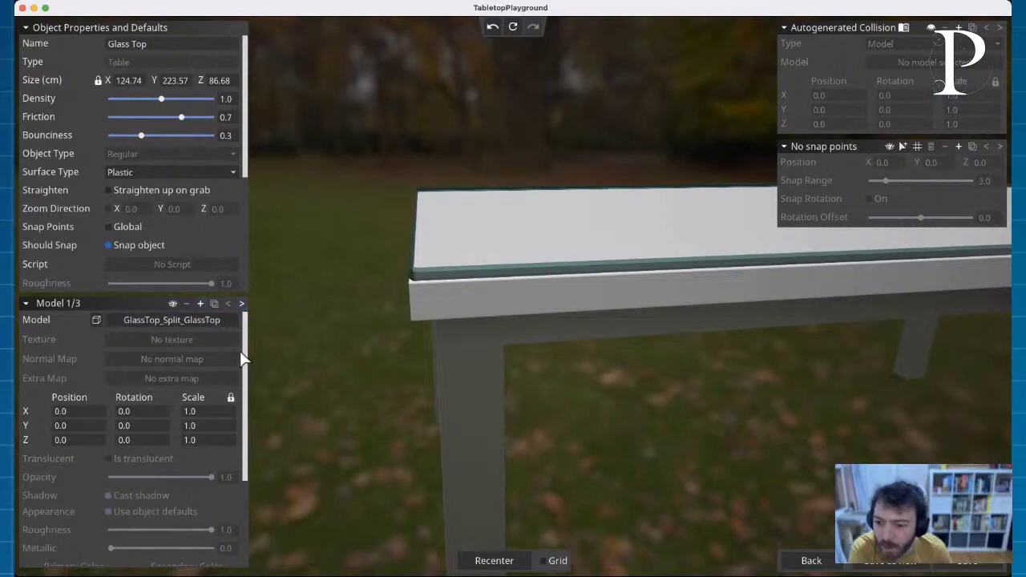
Step: Collapse and re-expand the model settings, and browse from the glass model to the wood top and back
left_click_drag(248, 353, 252, 329)
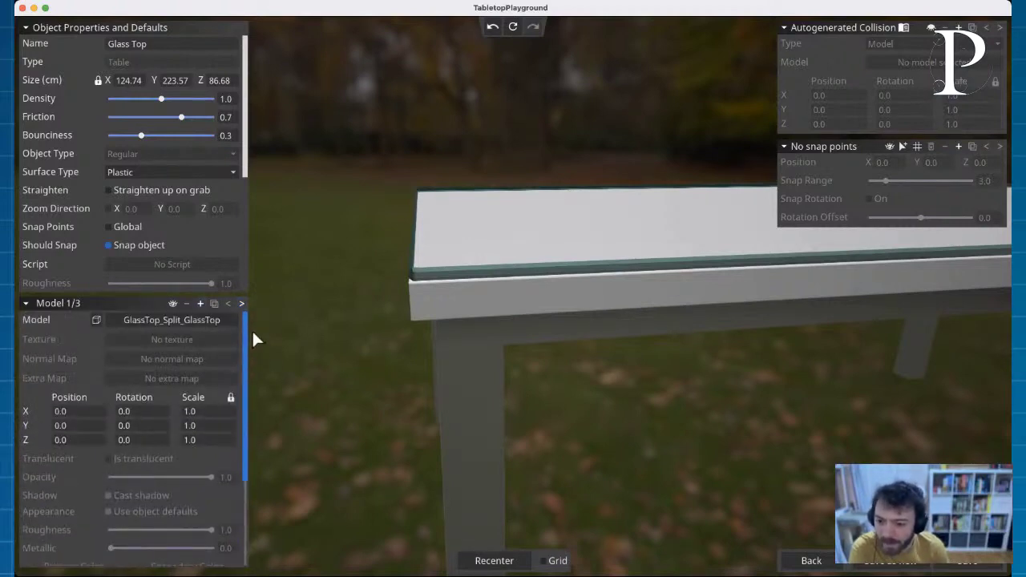
left_click(116, 319)
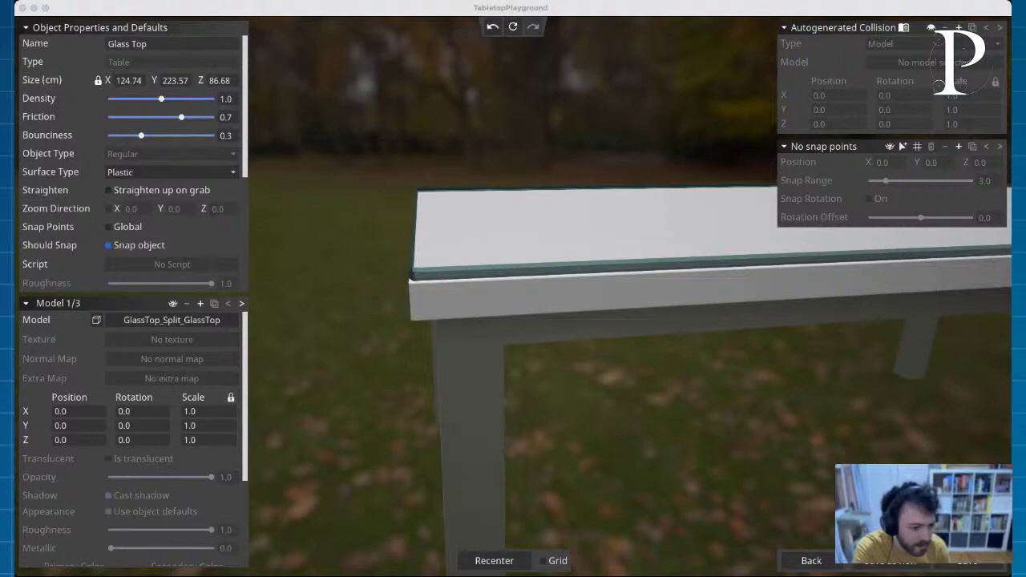
left_click(32, 319)
left_click(26, 304)
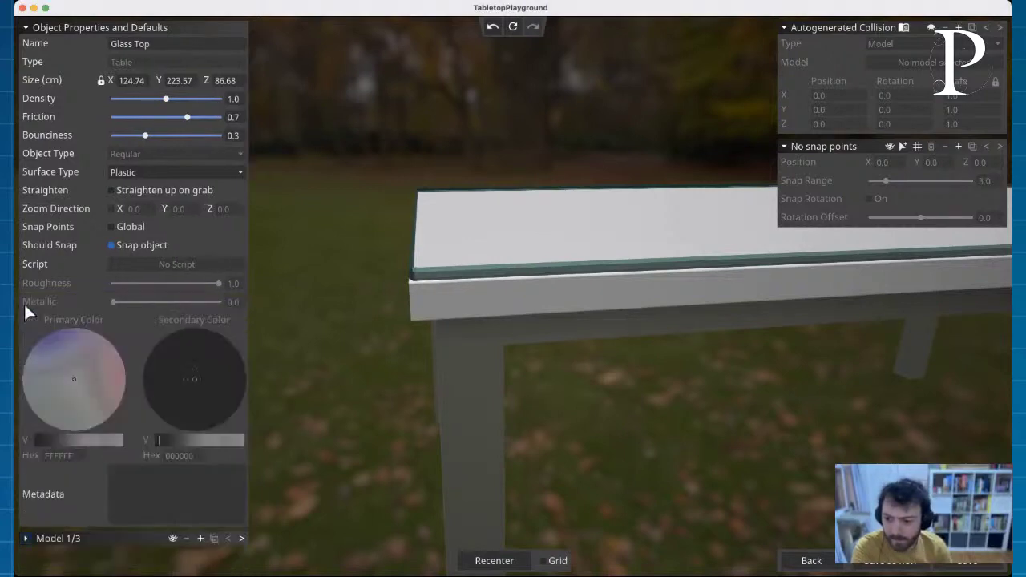
left_click(26, 539)
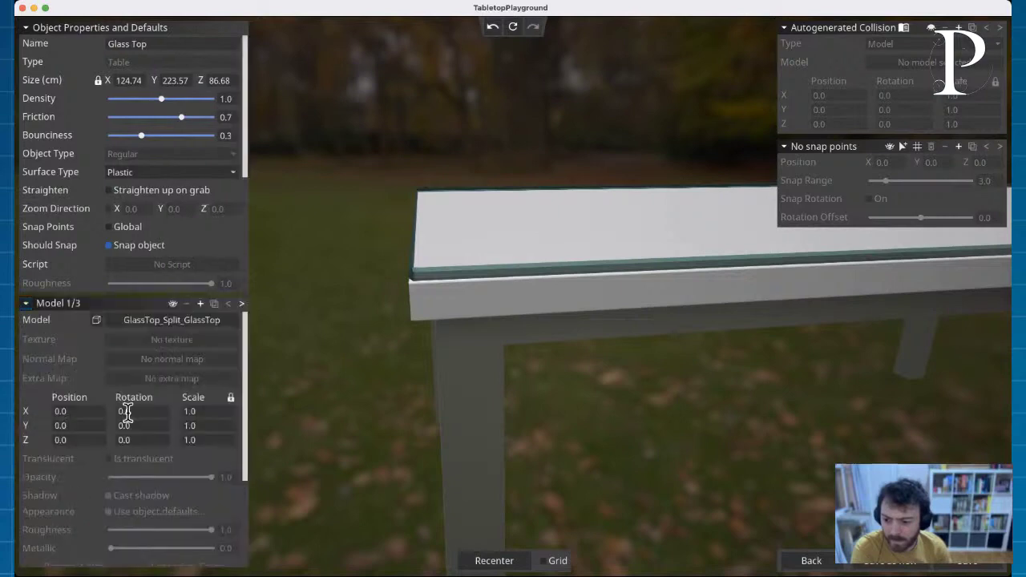
left_click(242, 303)
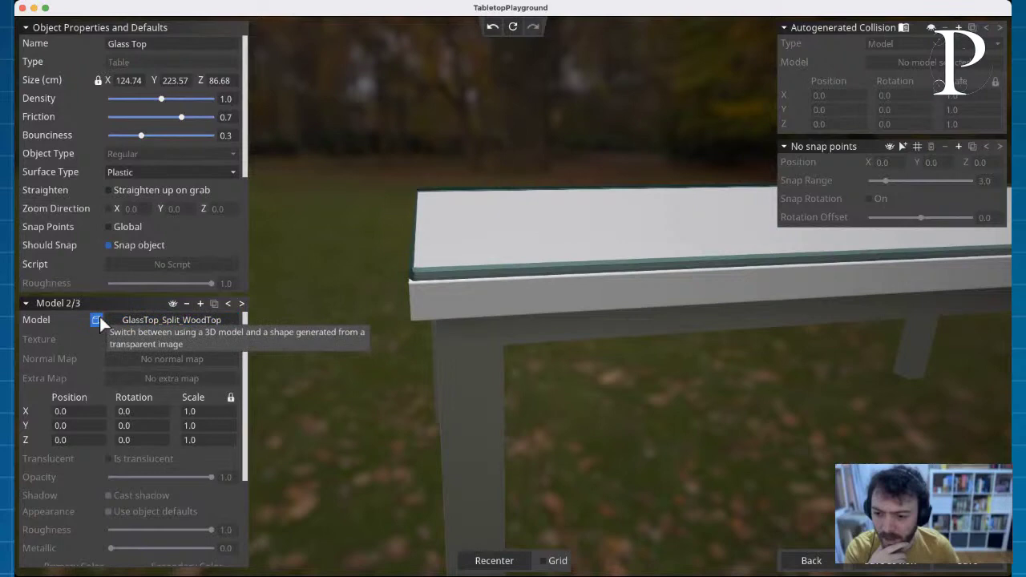
left_click(229, 304)
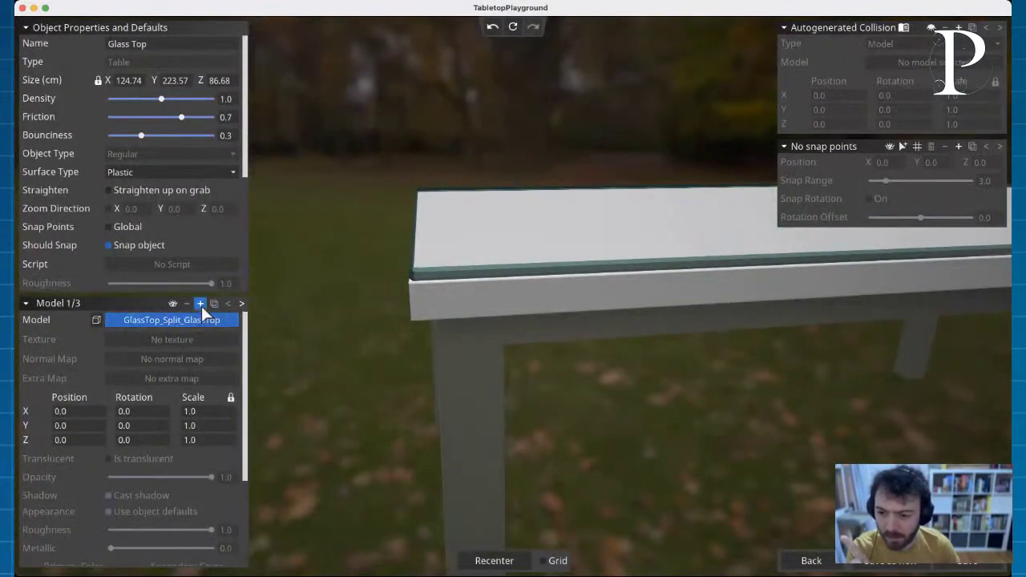
Step: Add an empty fourth model to the table, browse through all the models, and remove the empty one again
left_click(200, 303)
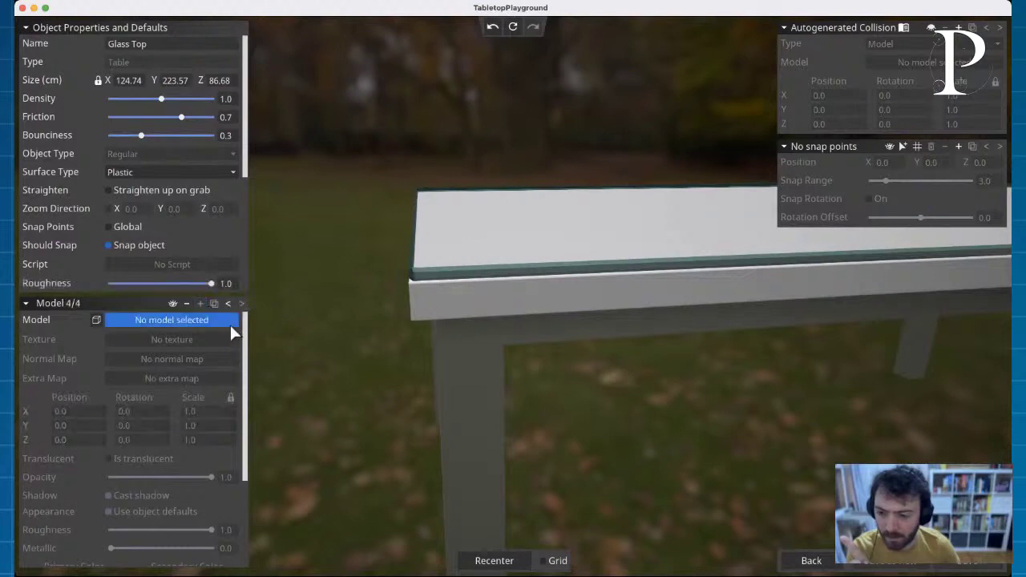
left_click(228, 303)
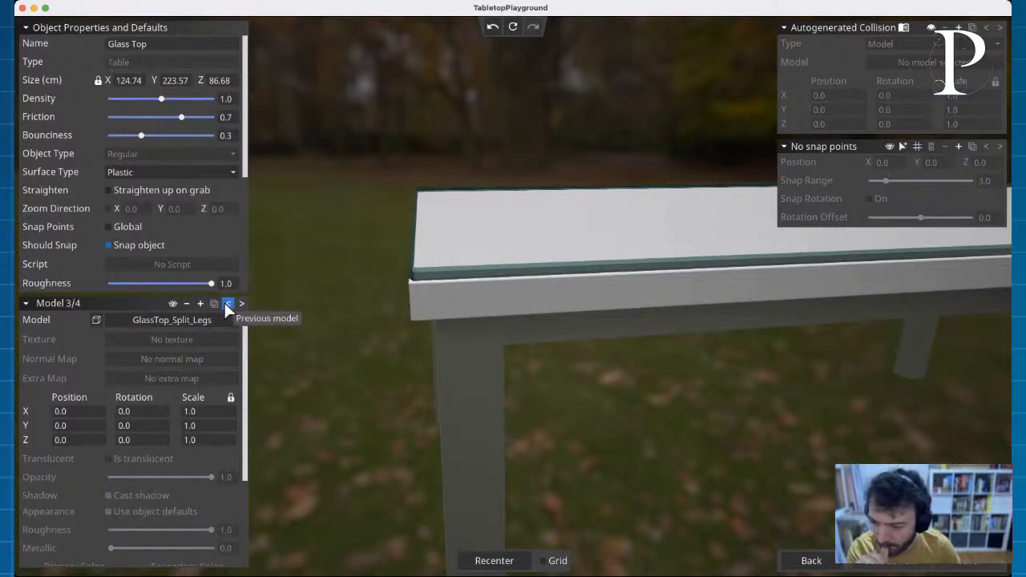
left_click(228, 304)
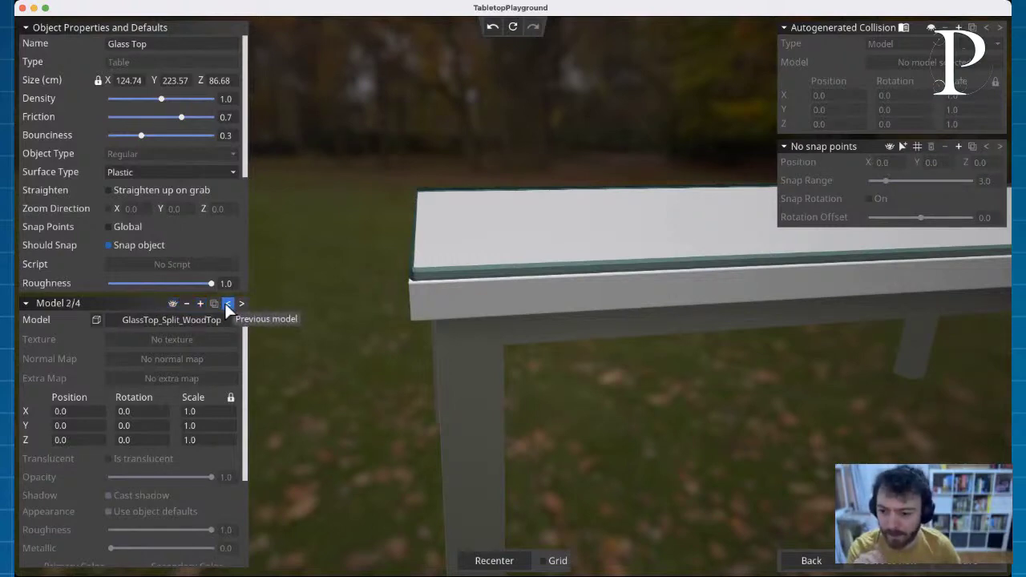
left_click(227, 304)
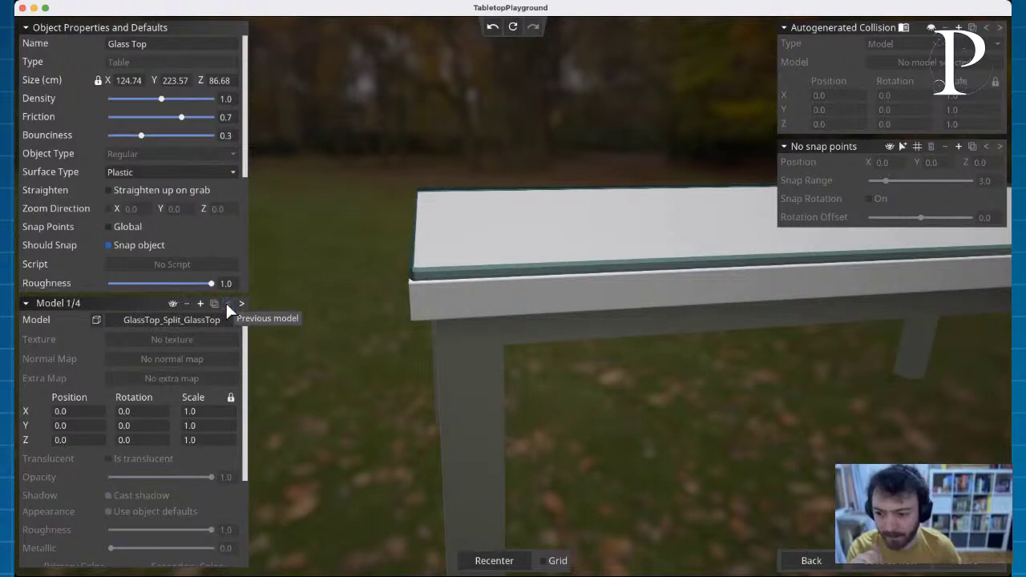
left_click(242, 304)
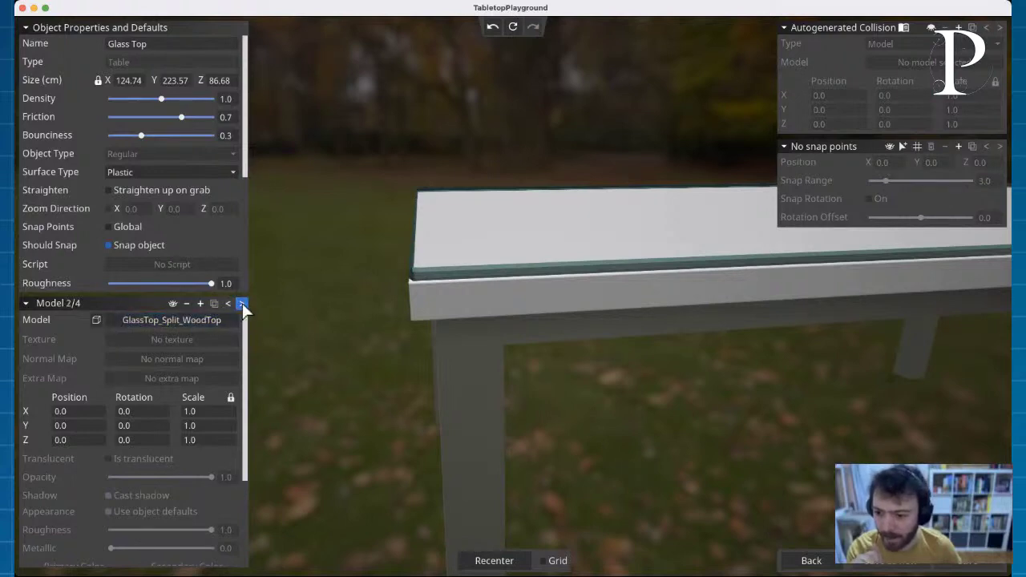
left_click(242, 304)
left_click(241, 304)
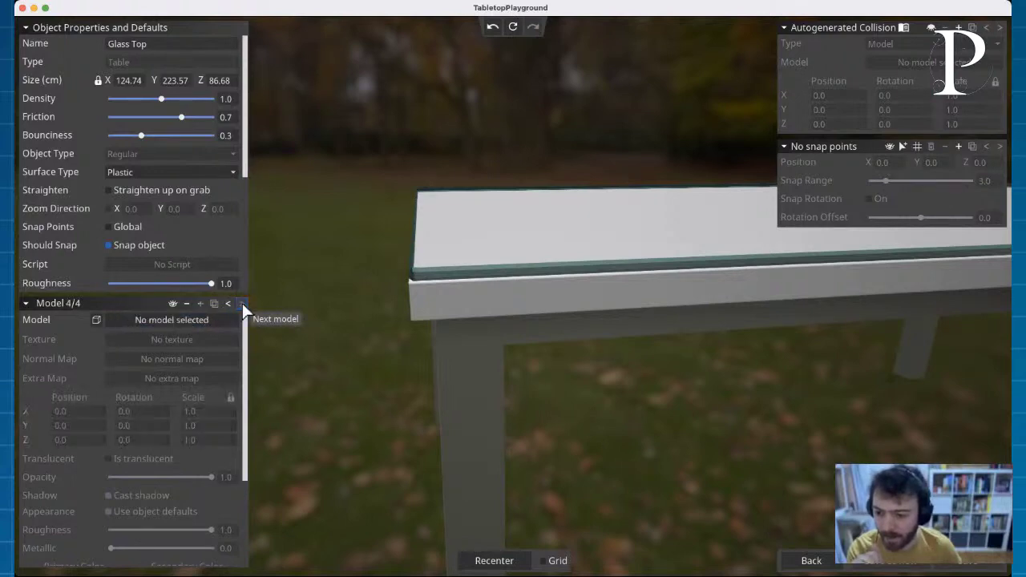
left_click(187, 303)
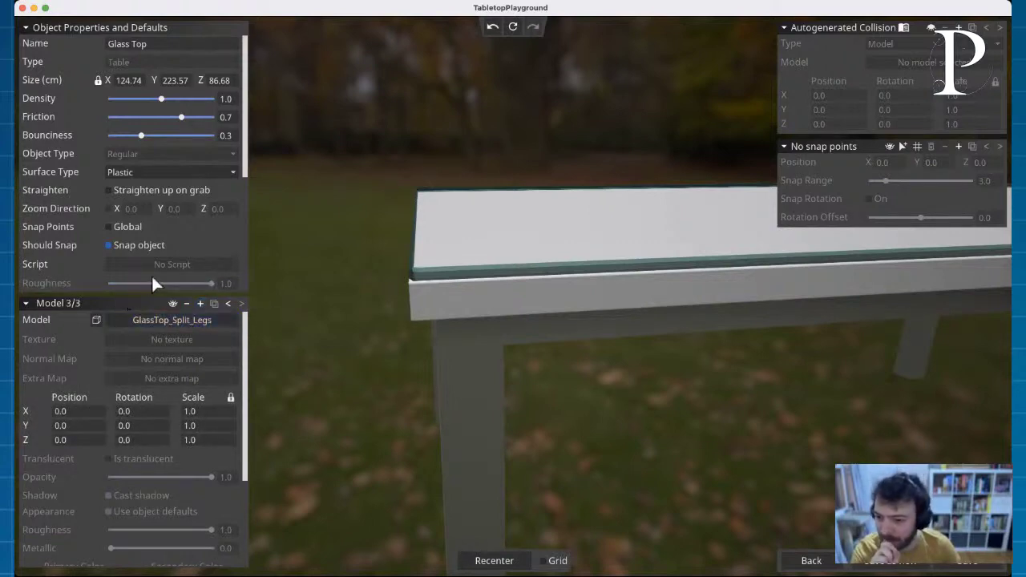
Step: Leave the table's editor without saving, and reopen the Glass Top object from the Demo Game objects
left_click_drag(245, 160, 248, 117)
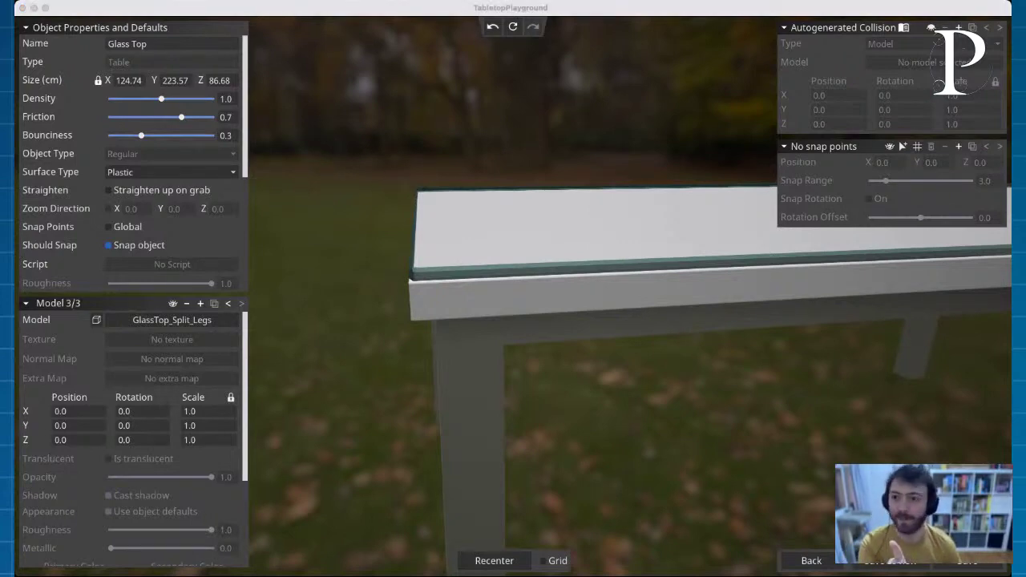
left_click(100, 10)
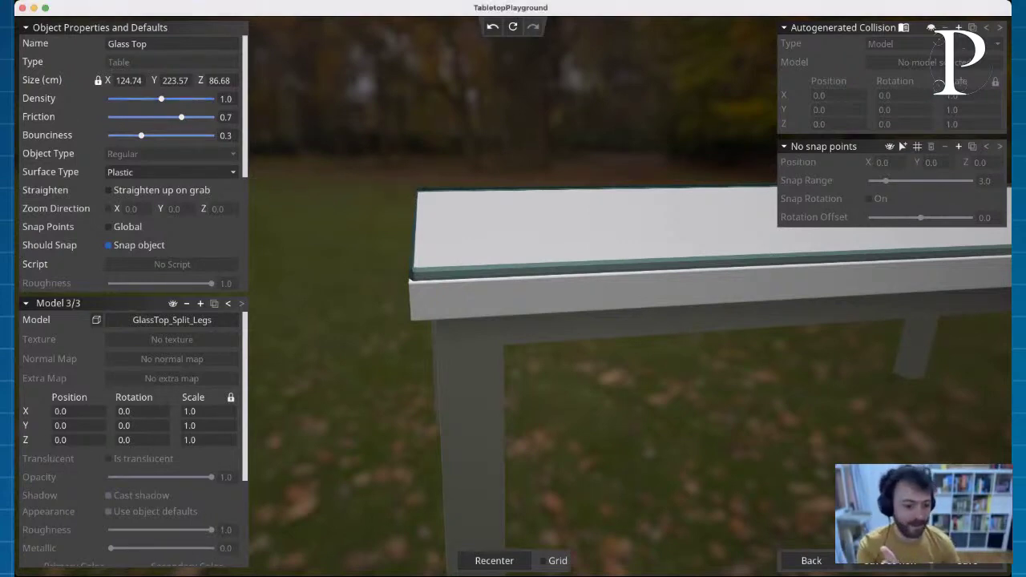
left_click(812, 561)
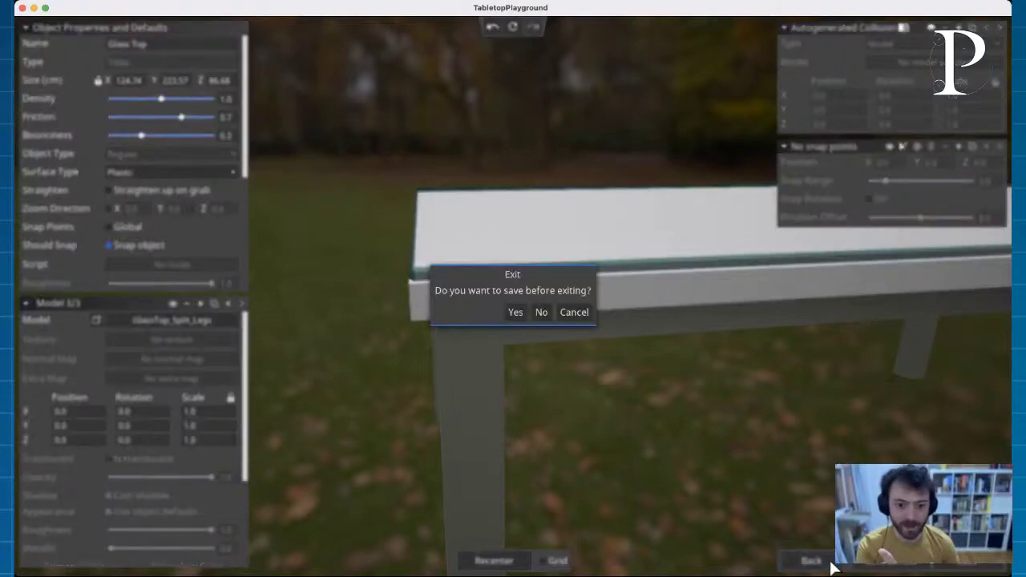
left_click(542, 314)
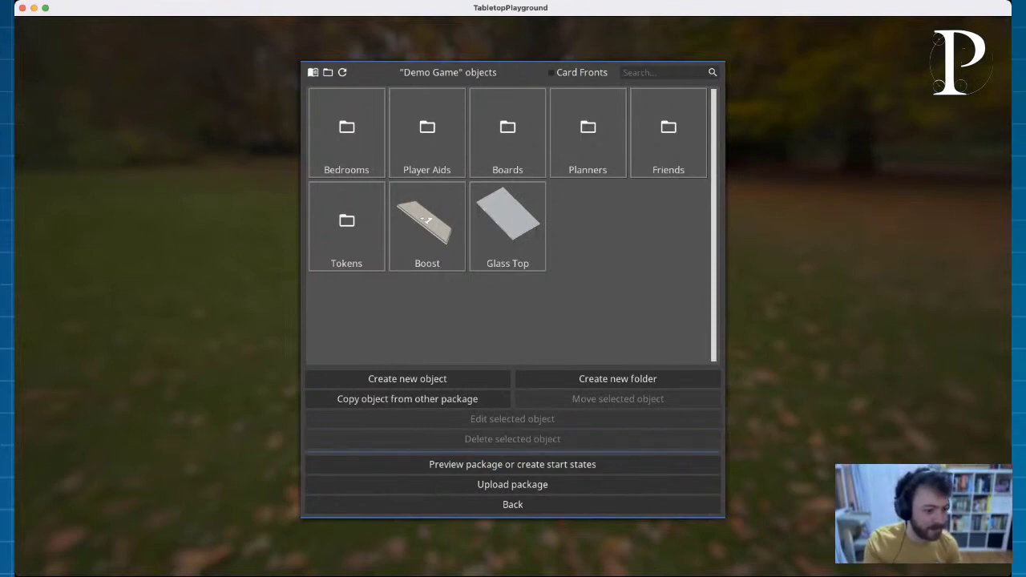
left_click(522, 230)
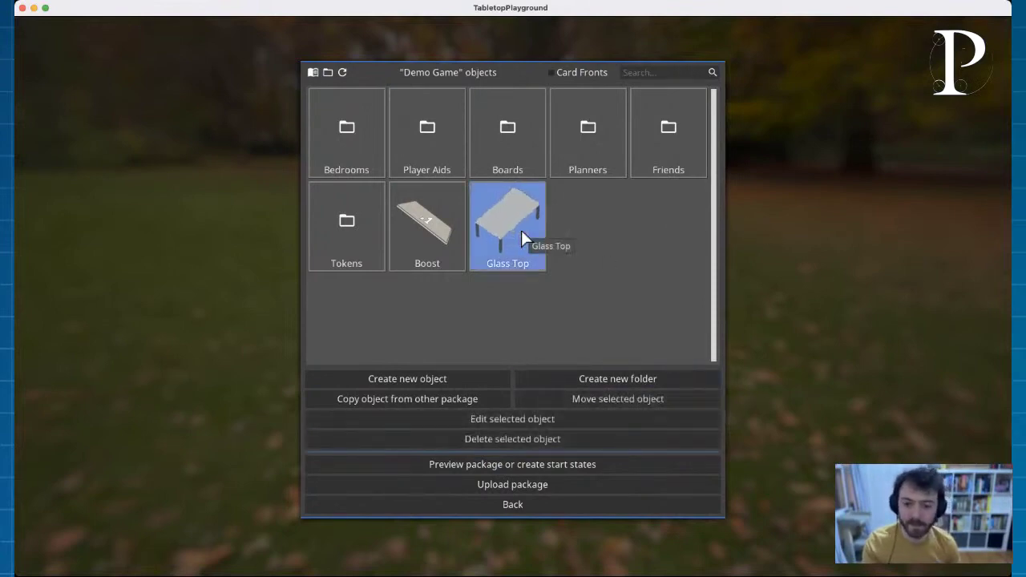
double_click(521, 230)
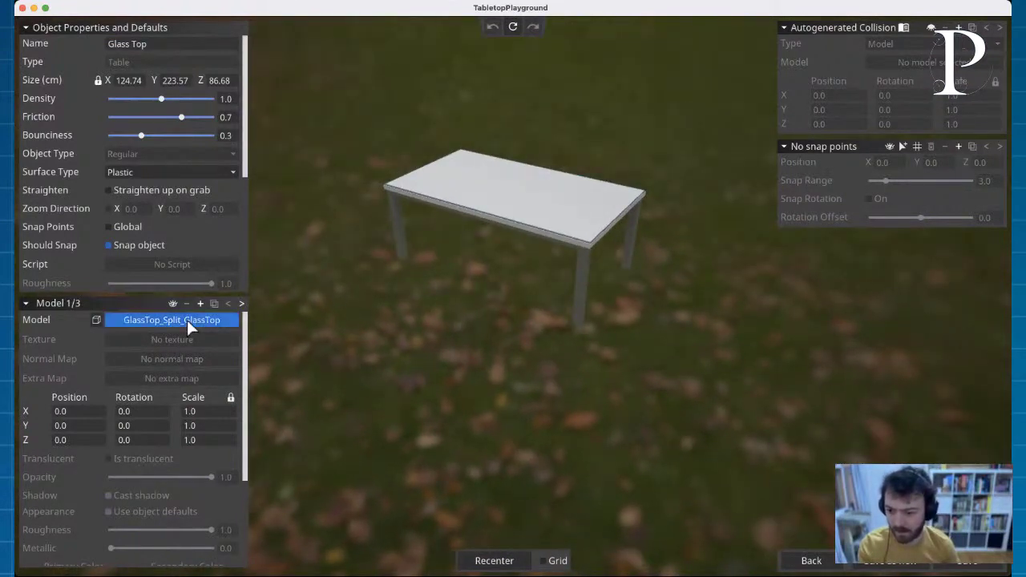
Step: Try to flatten the glass model with unlocked scales of X 1, Y 1 and Z 0, and exit without saving
left_click(206, 411)
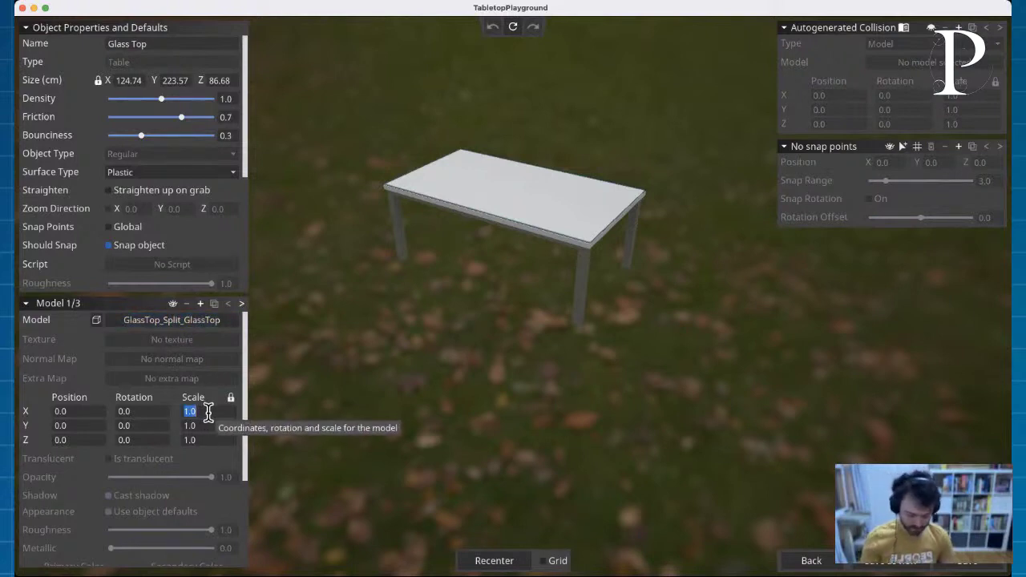
type("1")
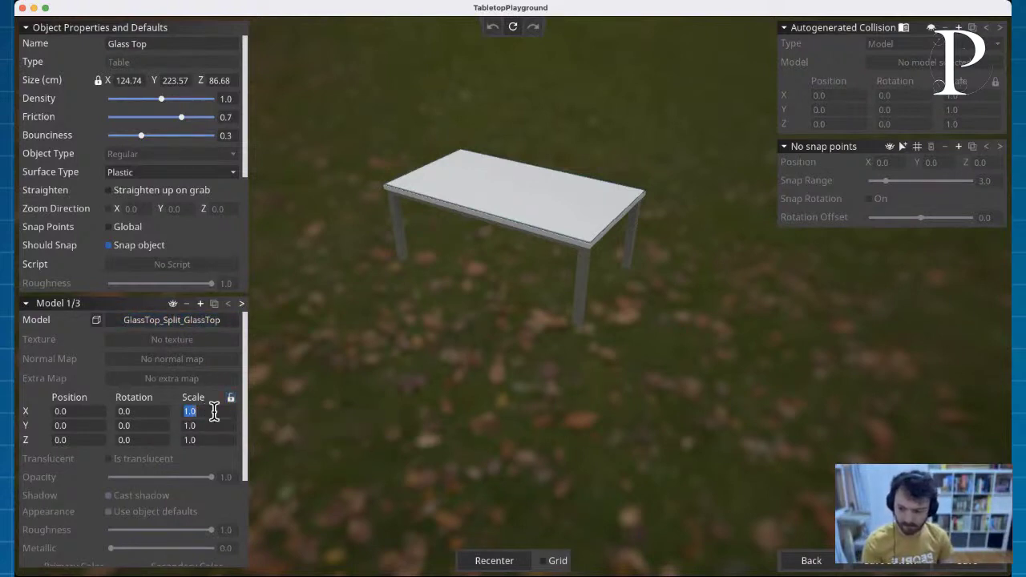
left_click(206, 426)
type("0")
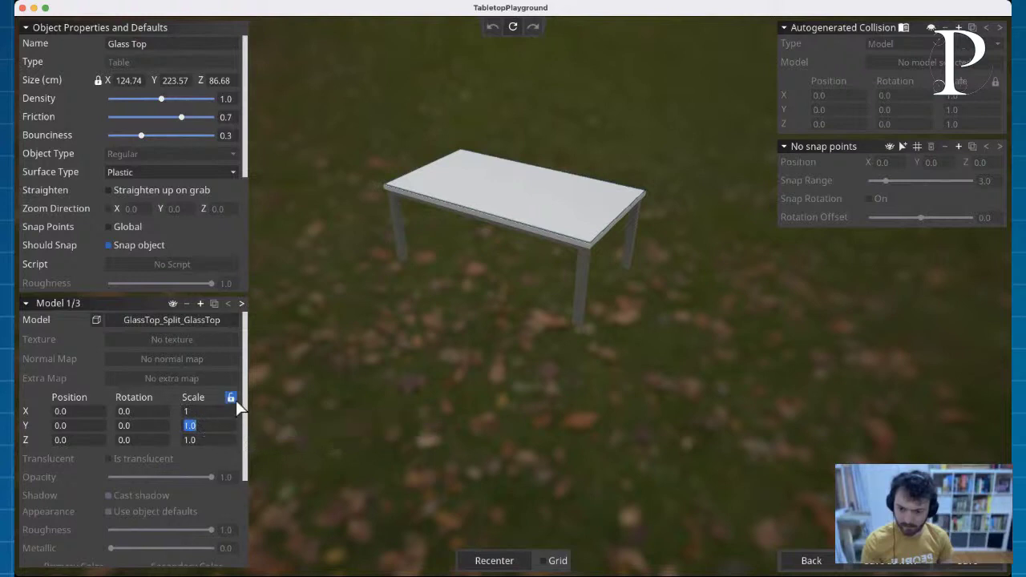
left_click(208, 440)
type("0")
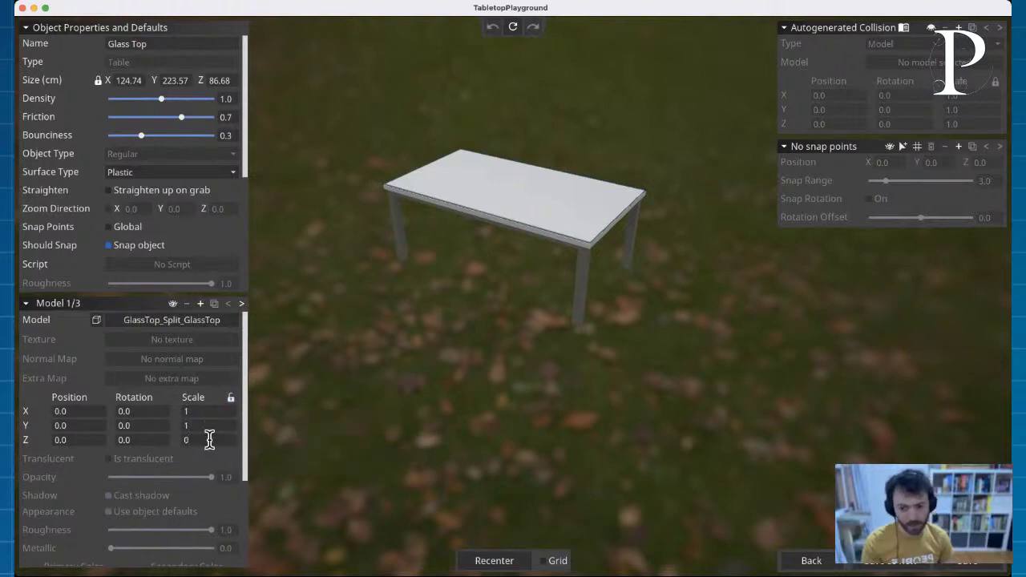
scroll(492, 256, "up", 3)
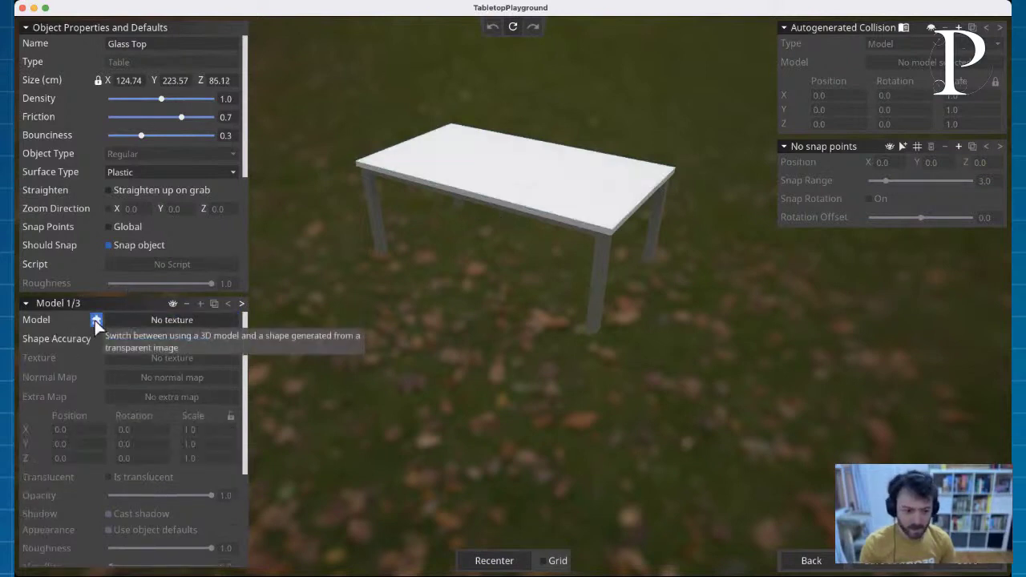
left_click(812, 560)
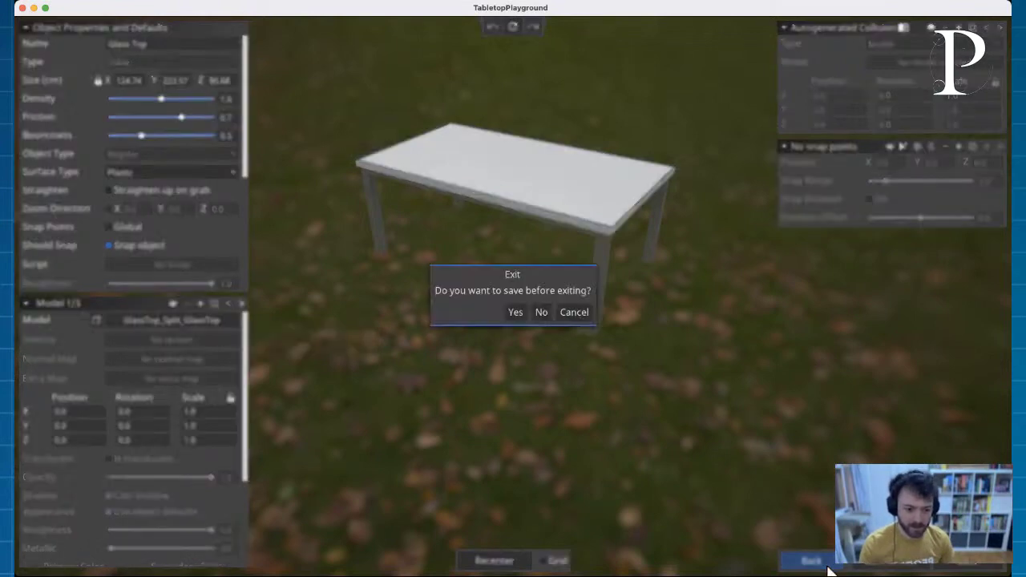
left_click(541, 313)
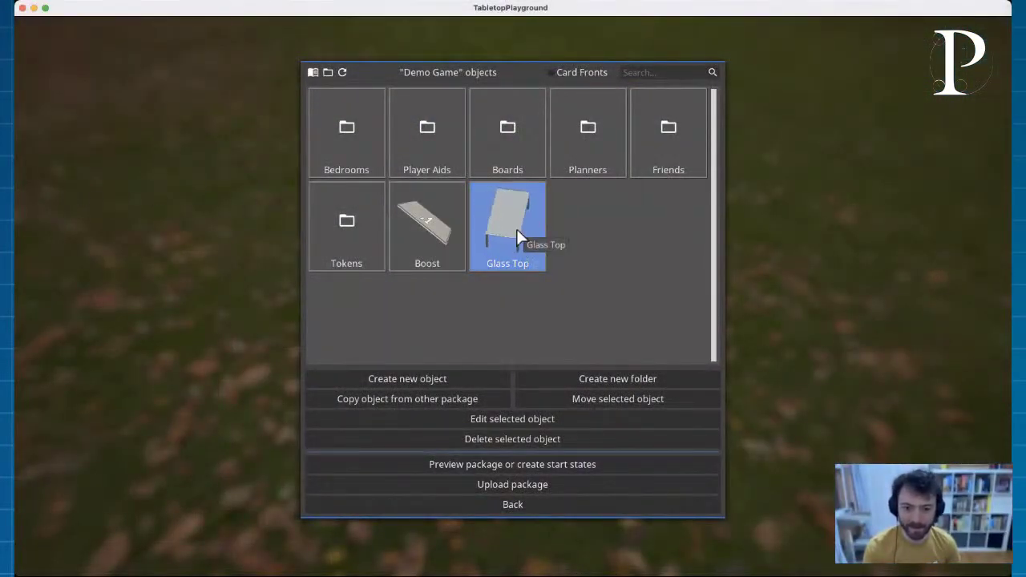
Step: Reopen the Glass Top table, remove its glass model, and save the table before returning to the object list
double_click(516, 236)
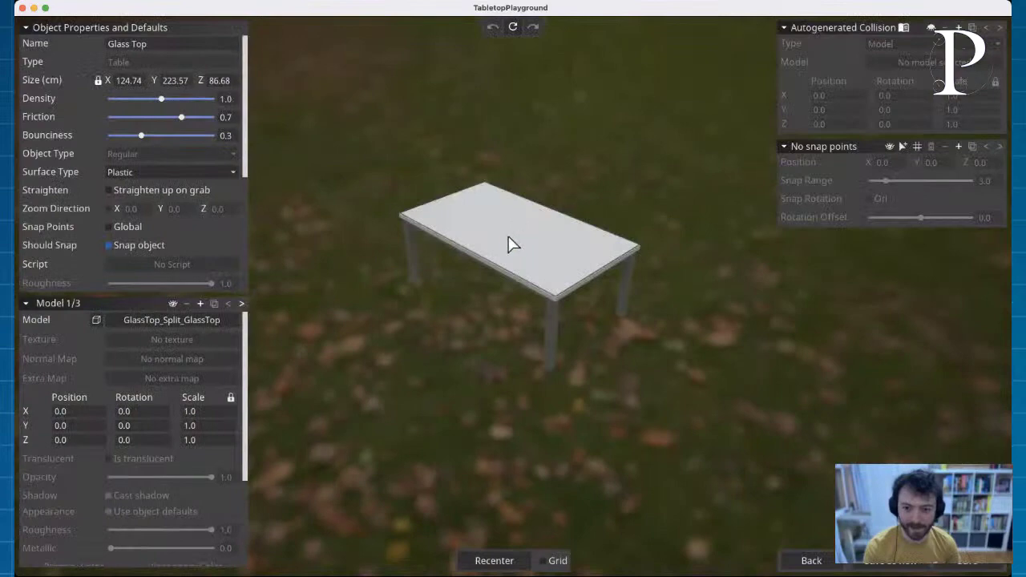
scroll(510, 245, "up", 5)
scroll(513, 233, "up", 3)
scroll(518, 231, "down", 2)
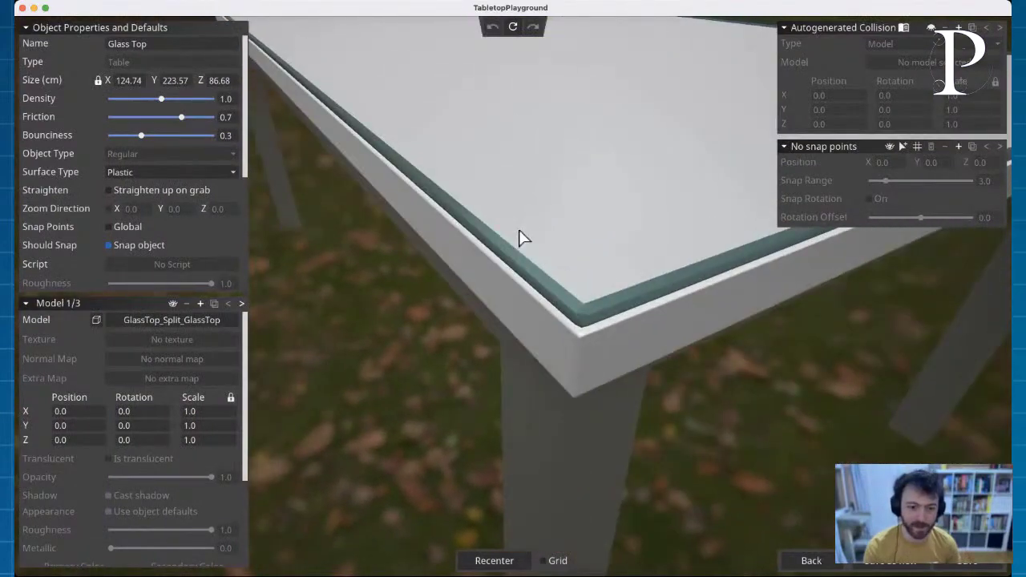
left_click(810, 560)
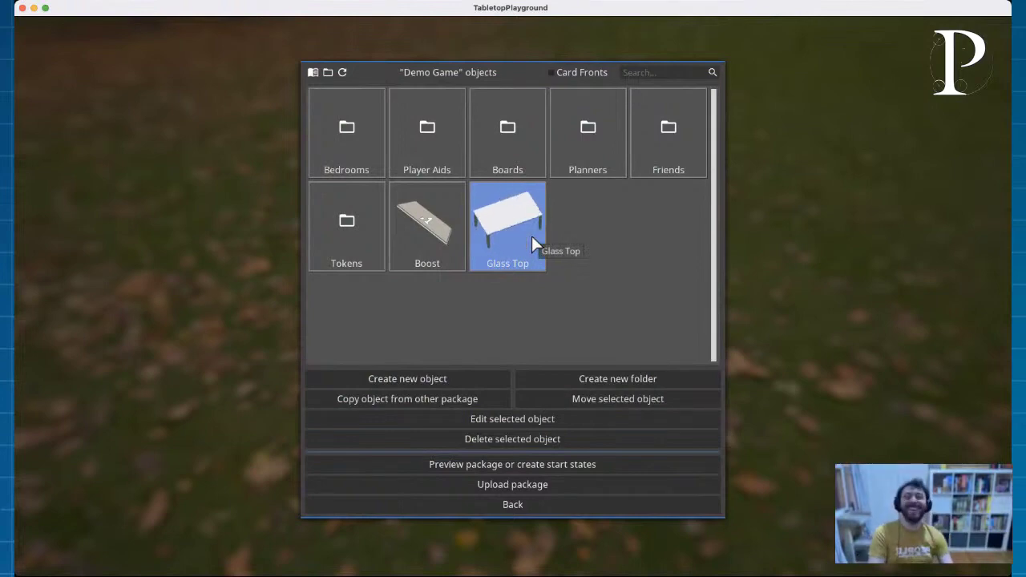
Step: Open the Glass Top table again and examine its tabletop and corner up close without the glass model
double_click(491, 215)
scroll(486, 228, "up", 10)
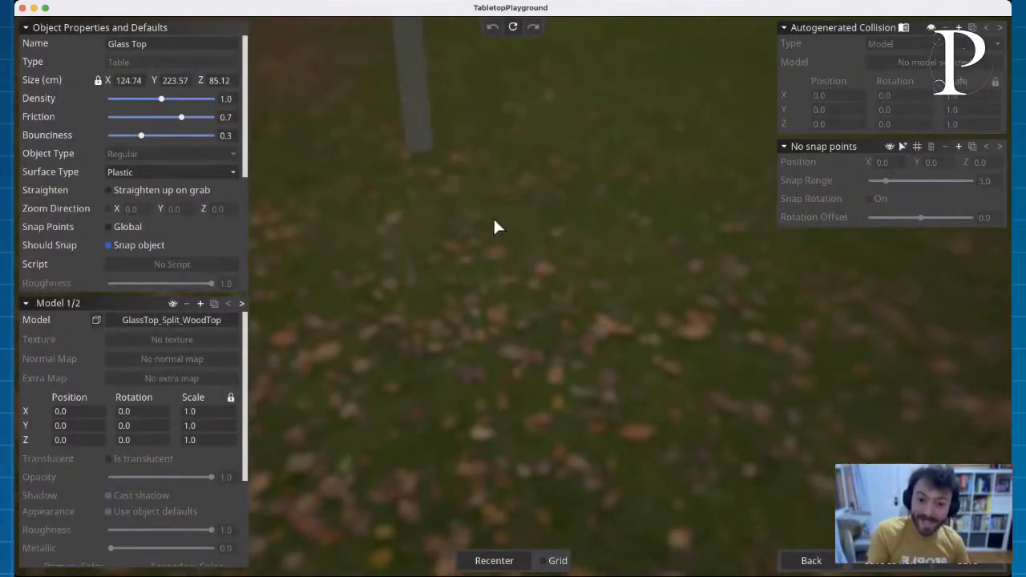
scroll(500, 229, "down", 6)
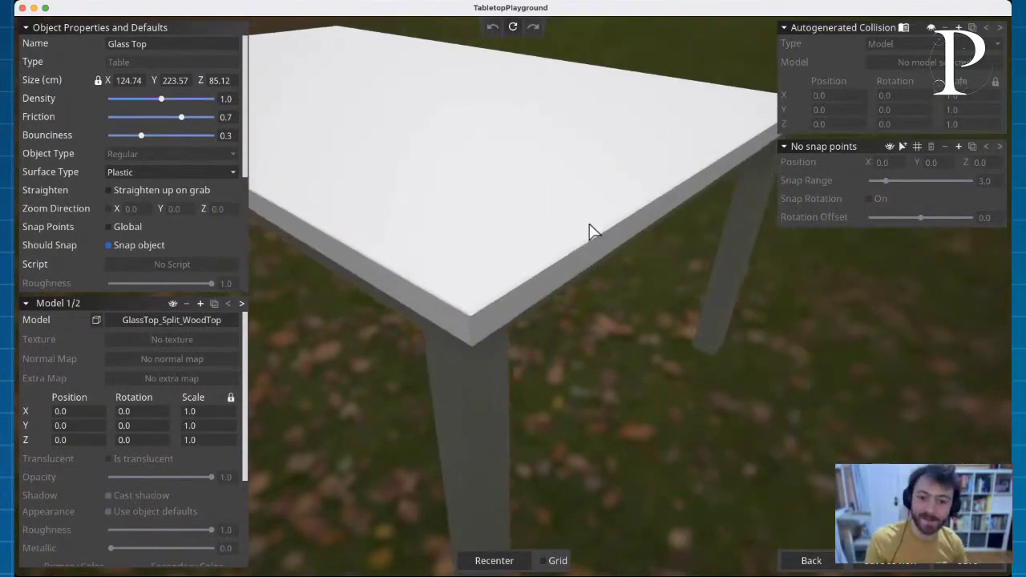
scroll(590, 231, "up", 3)
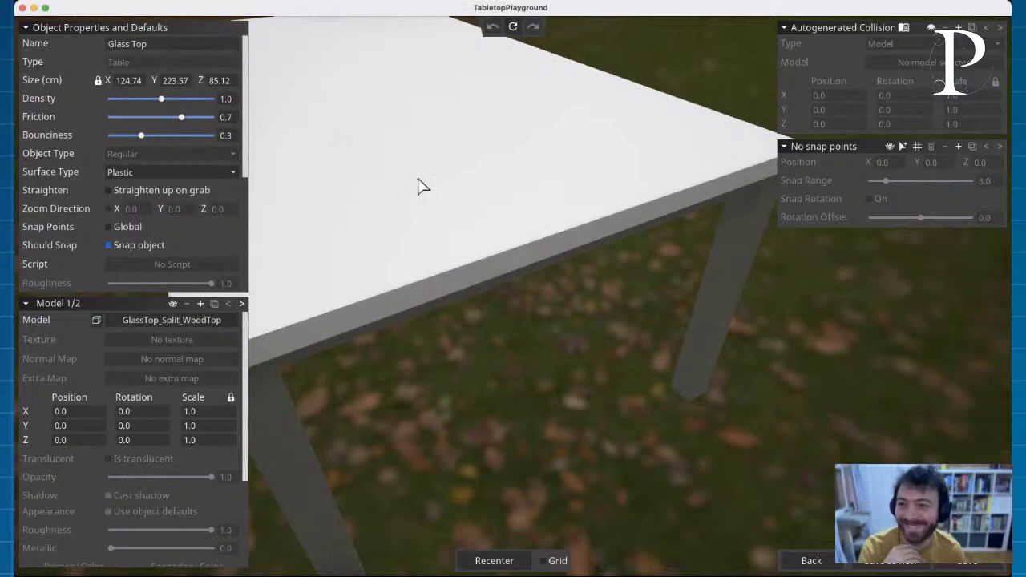
Step: View the glassless tabletop from another side and leave the table's editor without saving
right_click_drag(419, 184, 394, 215)
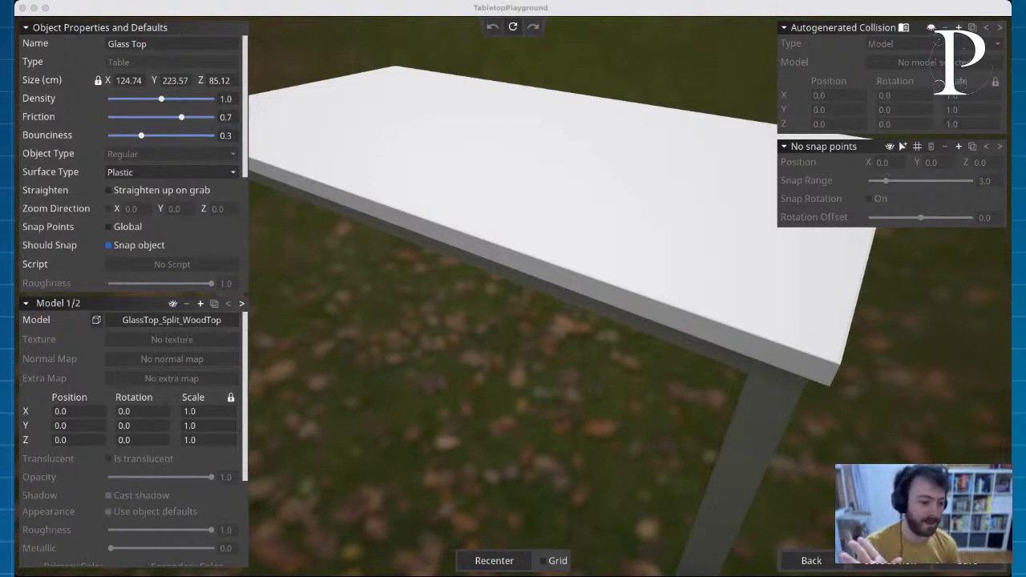
left_click(77, 16)
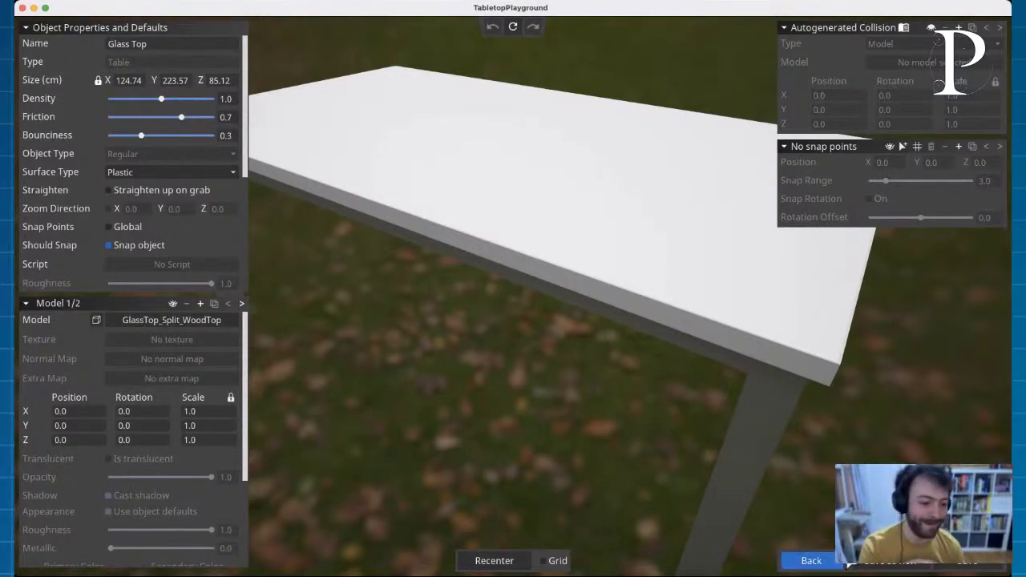
left_click(810, 561)
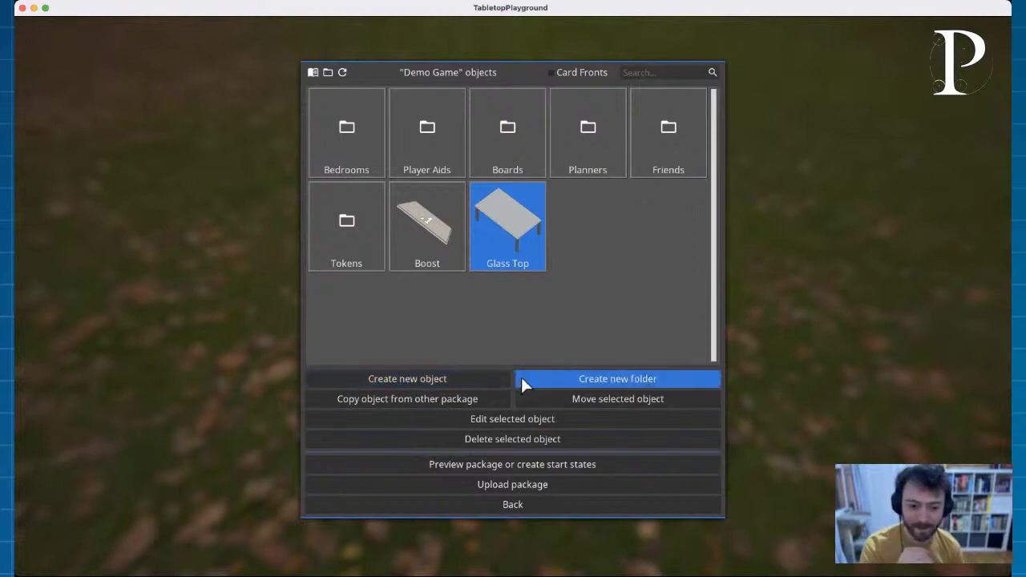
Step: Copy the Glass Top table template from the General package into Demo Game and return to the object list
left_click(470, 401)
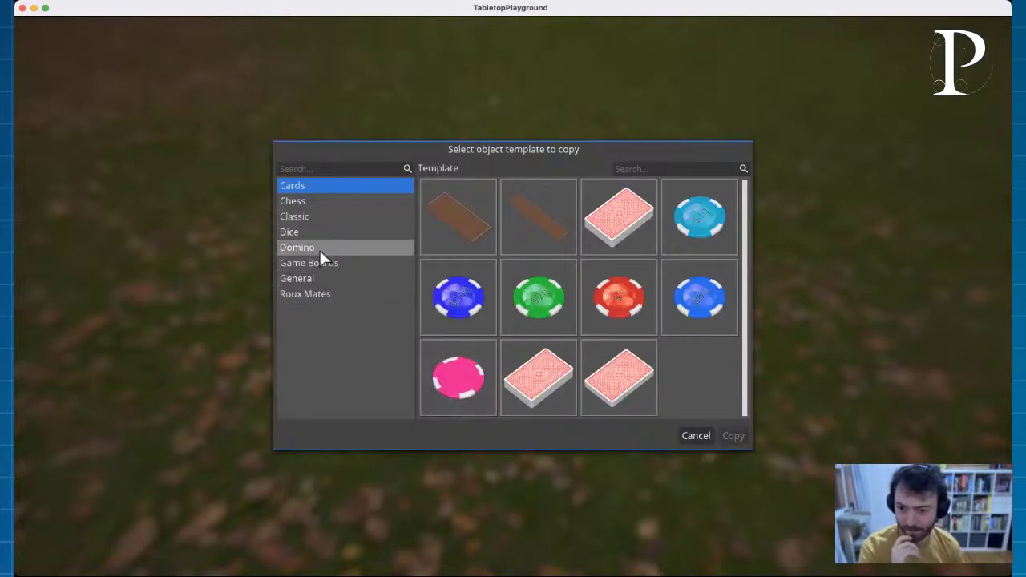
left_click(316, 293)
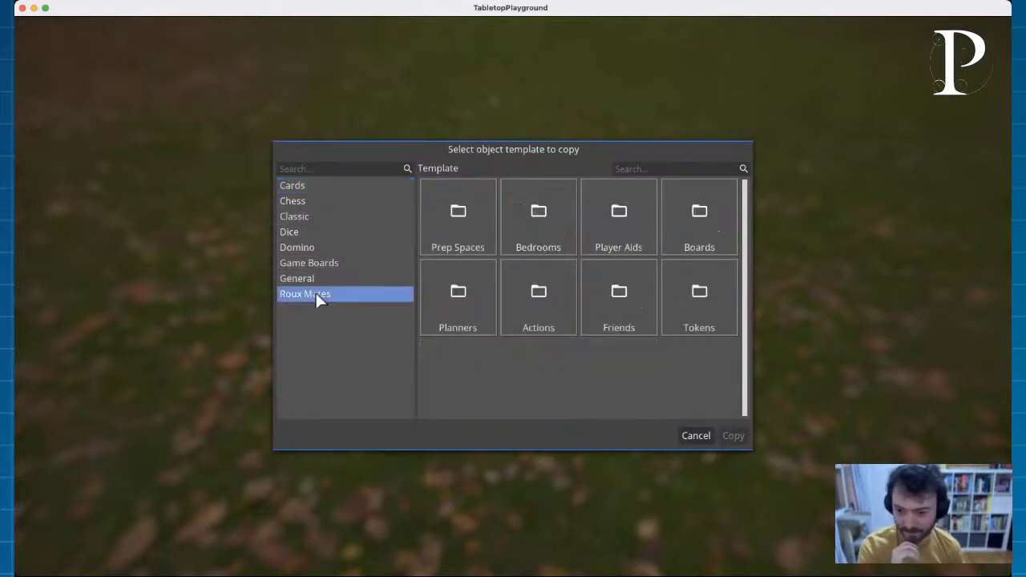
left_click(303, 280)
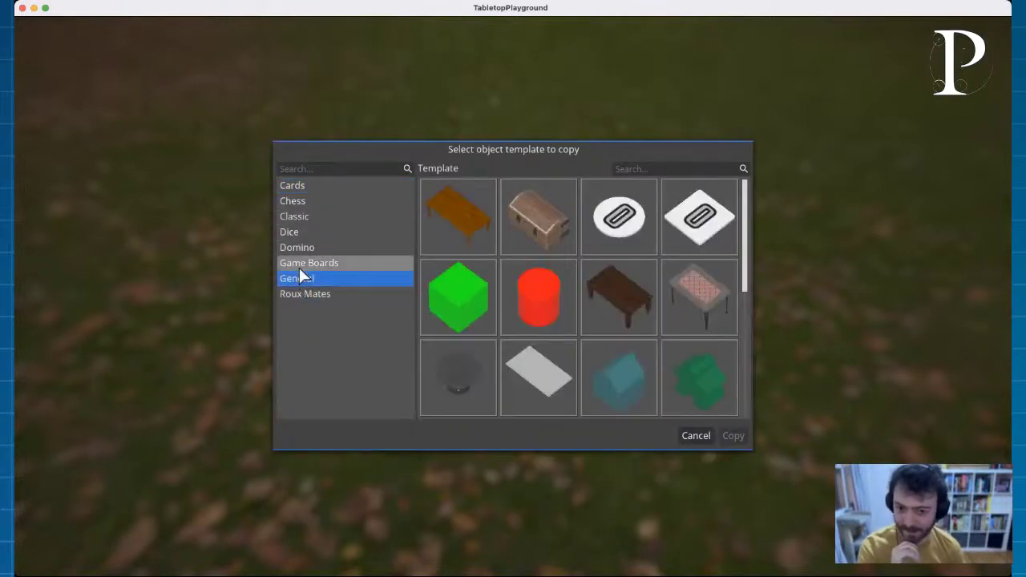
scroll(533, 293, "down", 2)
left_click(544, 299)
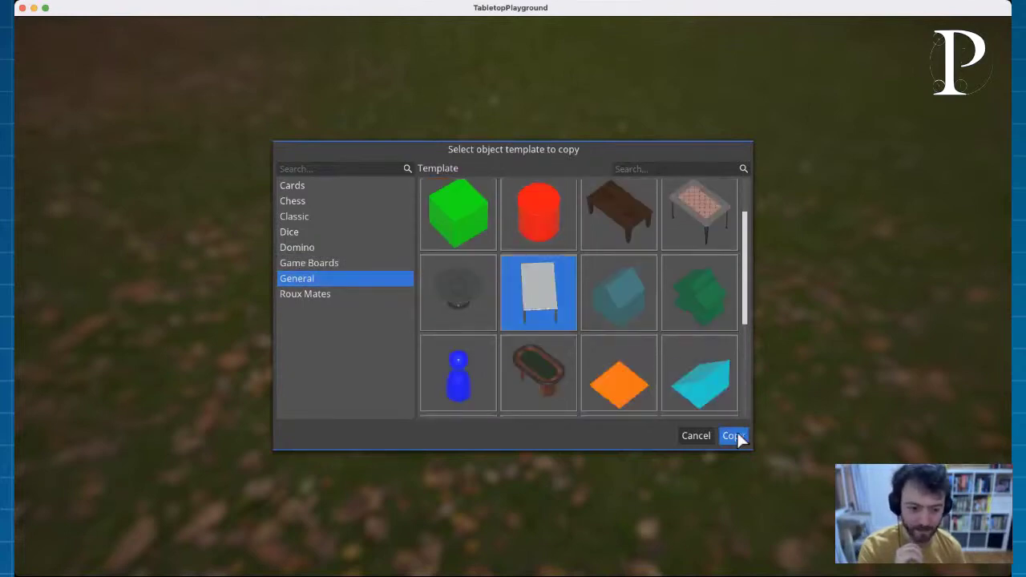
left_click(739, 438)
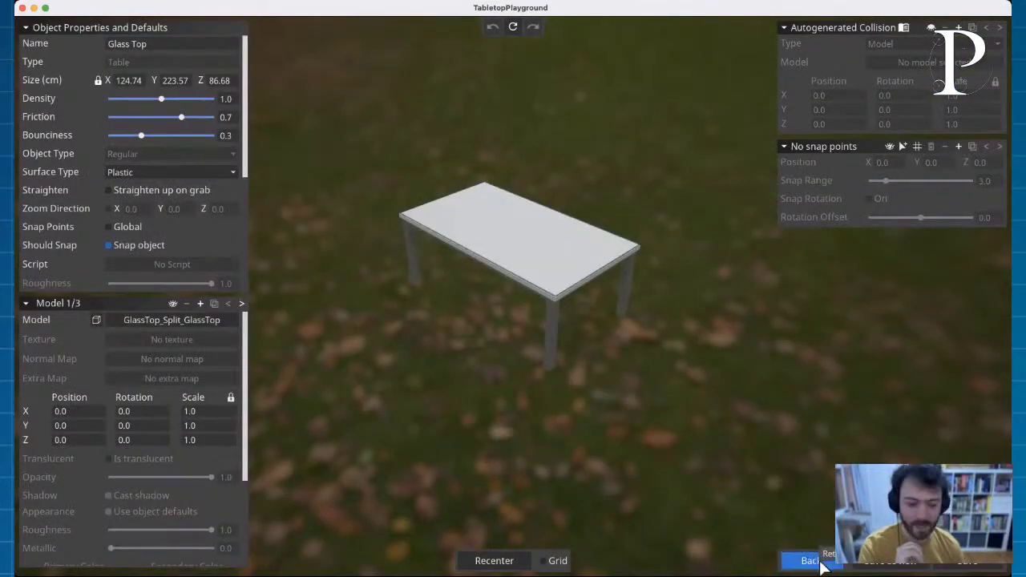
left_click(886, 568)
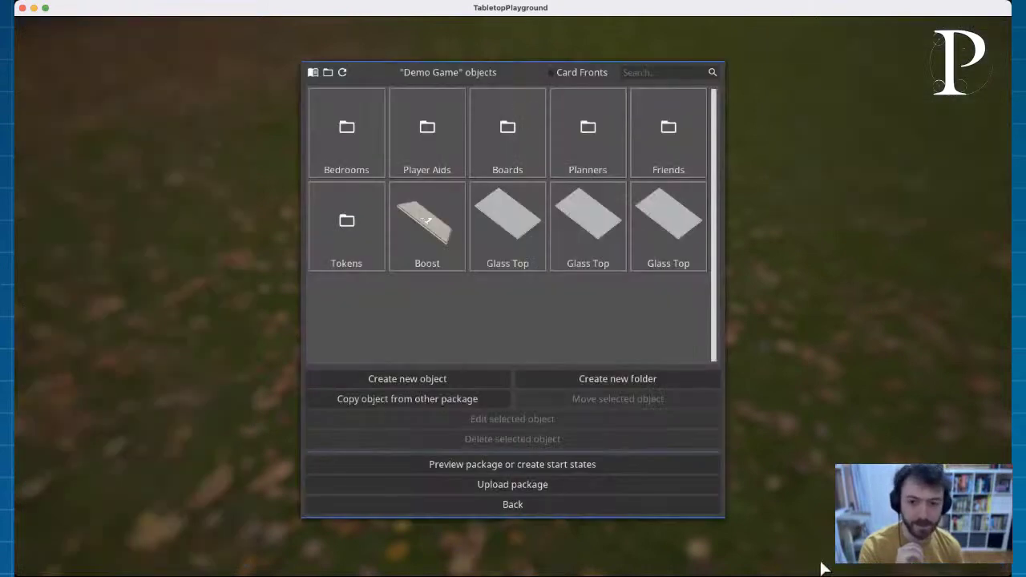
Step: Delete the second and the first Glass Top objects from Demo Game, keeping only the last copy
left_click(571, 223)
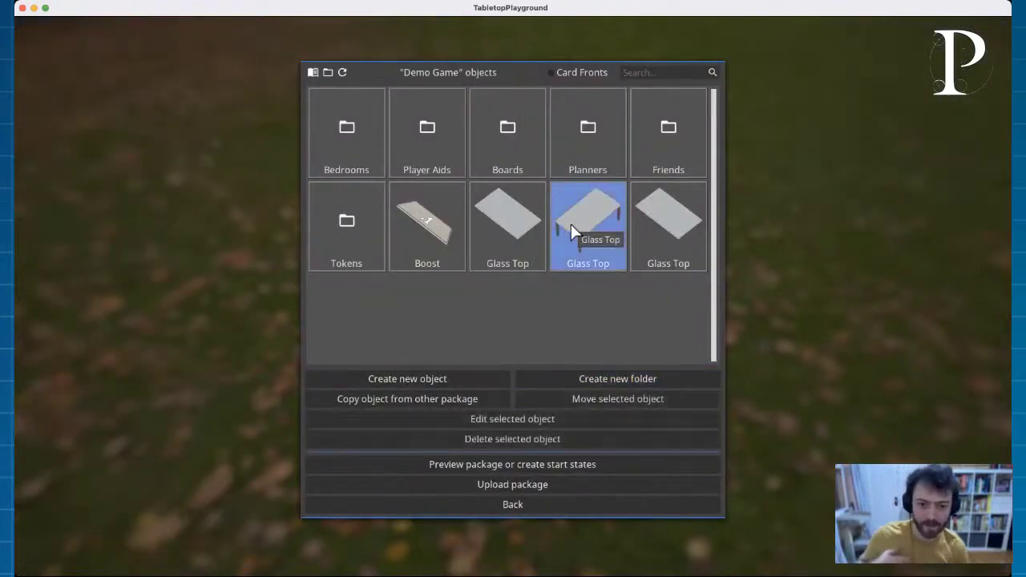
left_click(538, 442)
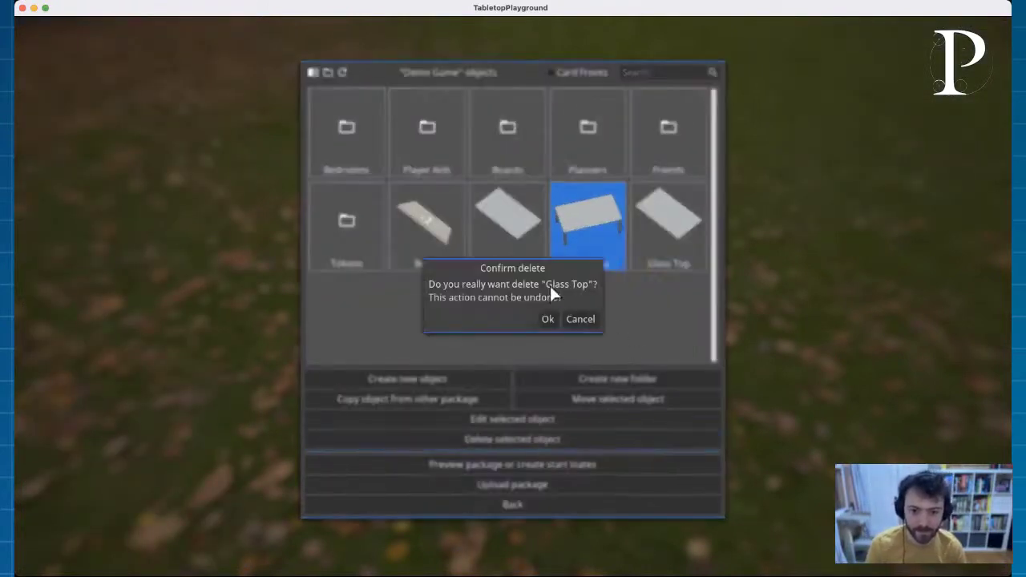
left_click(549, 317)
left_click(520, 259)
left_click(533, 443)
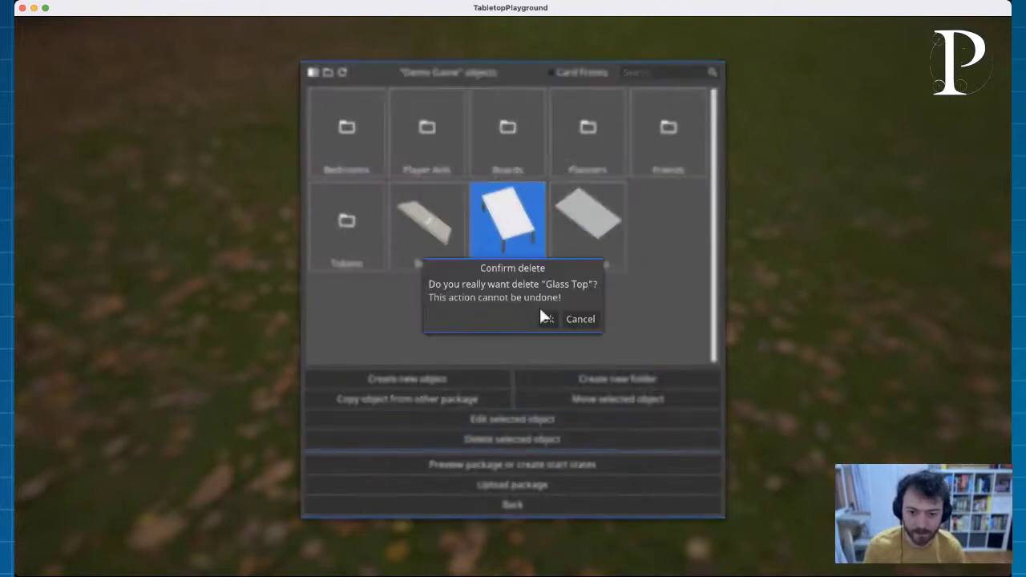
left_click(549, 319)
Step: Open the remaining Glass Top table, inspect its glass layer up close, and return to the object list
double_click(512, 233)
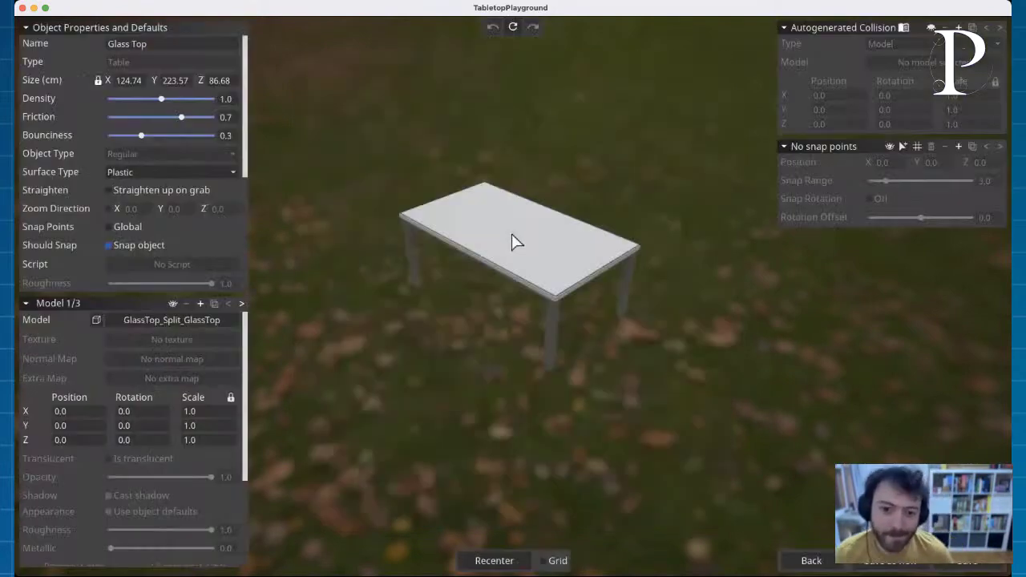
scroll(520, 229, "up", 5)
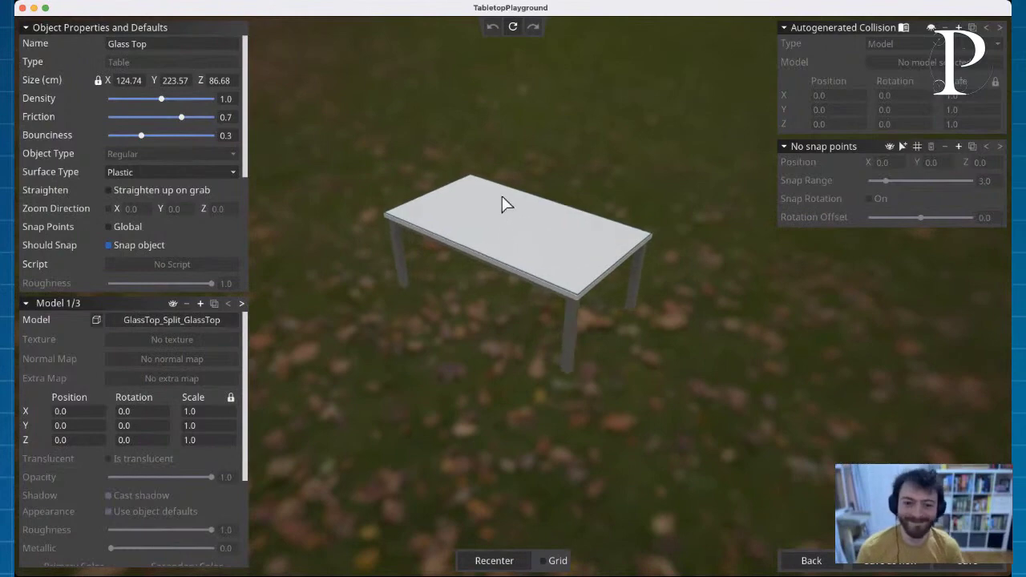
scroll(513, 172, "up", 3)
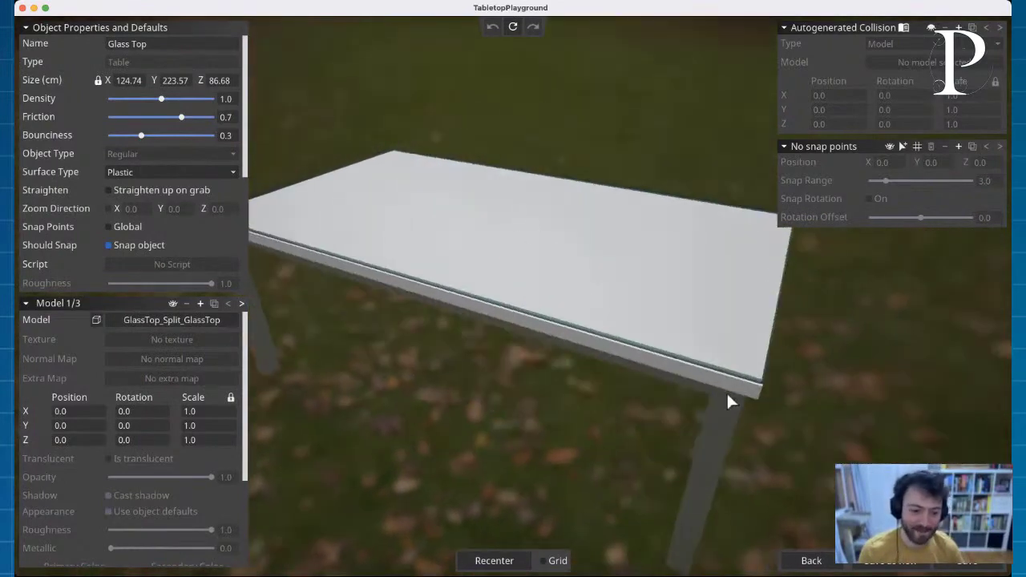
left_click(810, 559)
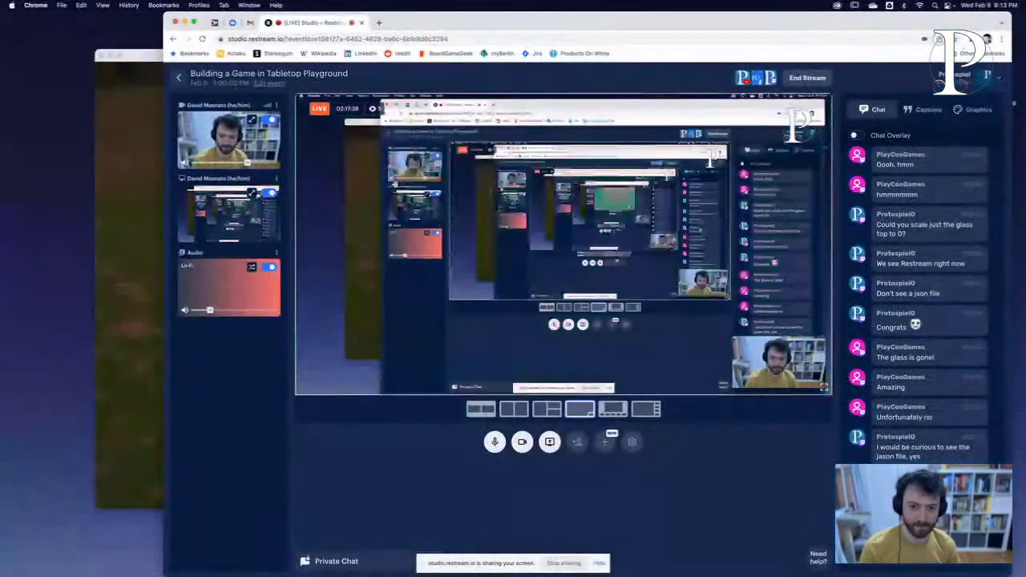
Step: Minimise the game window and rearrange the browser and Finder windows so the Templates folder and stream chat sit side by side
left_click_drag(623, 24, 354, 302)
left_click_drag(524, 55, 569, 55)
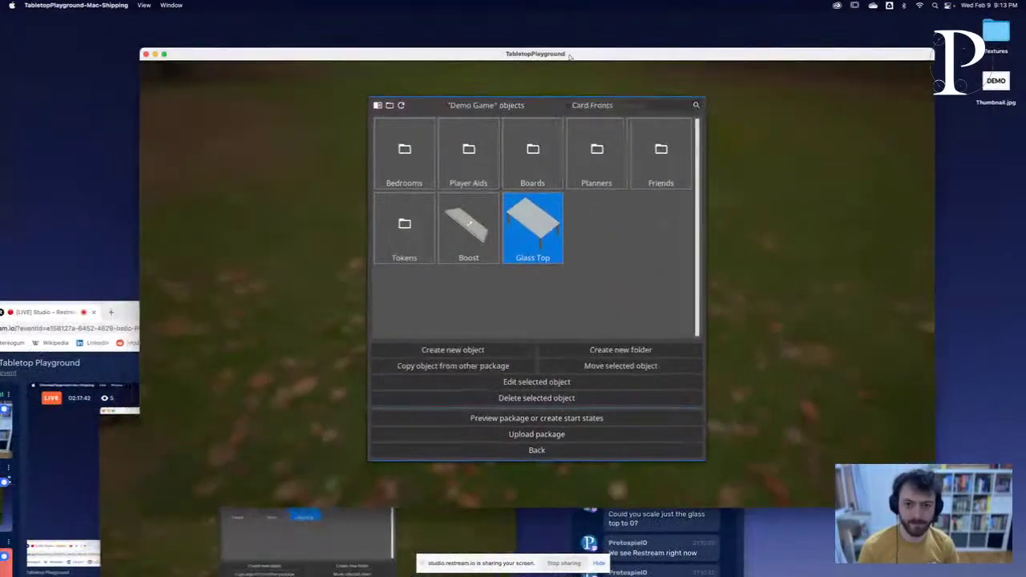
left_click(156, 53)
left_click_drag(477, 132, 466, 114)
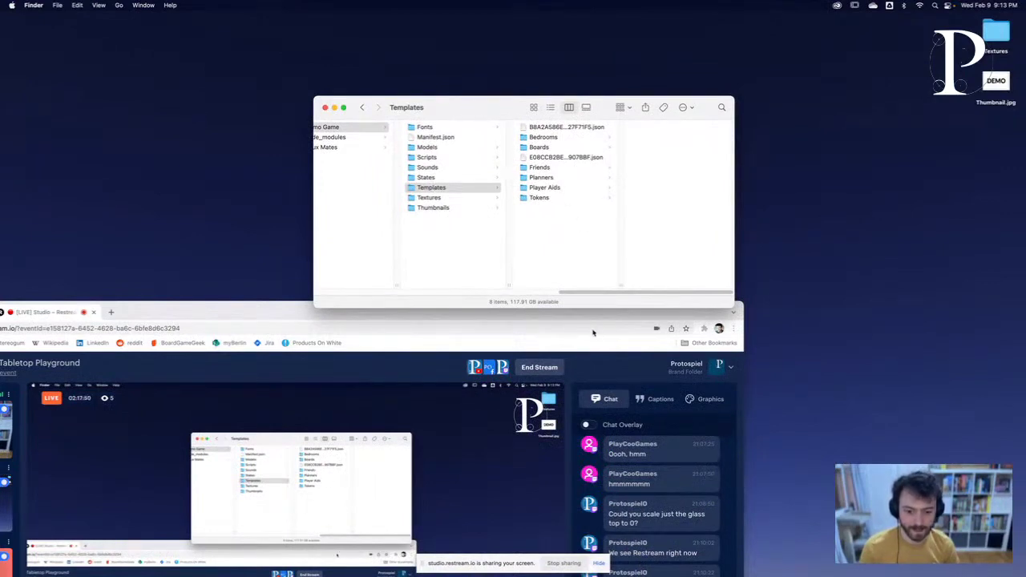
left_click_drag(276, 311, 89, 191)
left_click_drag(360, 182, 2, 13)
left_click_drag(490, 109, 486, 105)
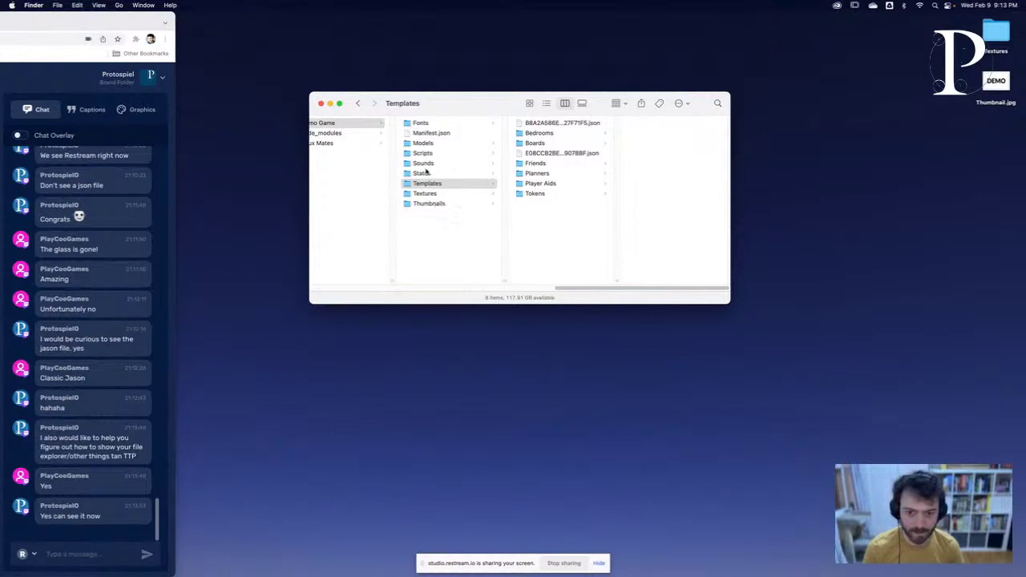
Step: Look through the Demo Game package's Sounds, Scripts, Textures and Thumbnails folders, ending in Templates
left_click(425, 164)
left_click(428, 153)
left_click(427, 163)
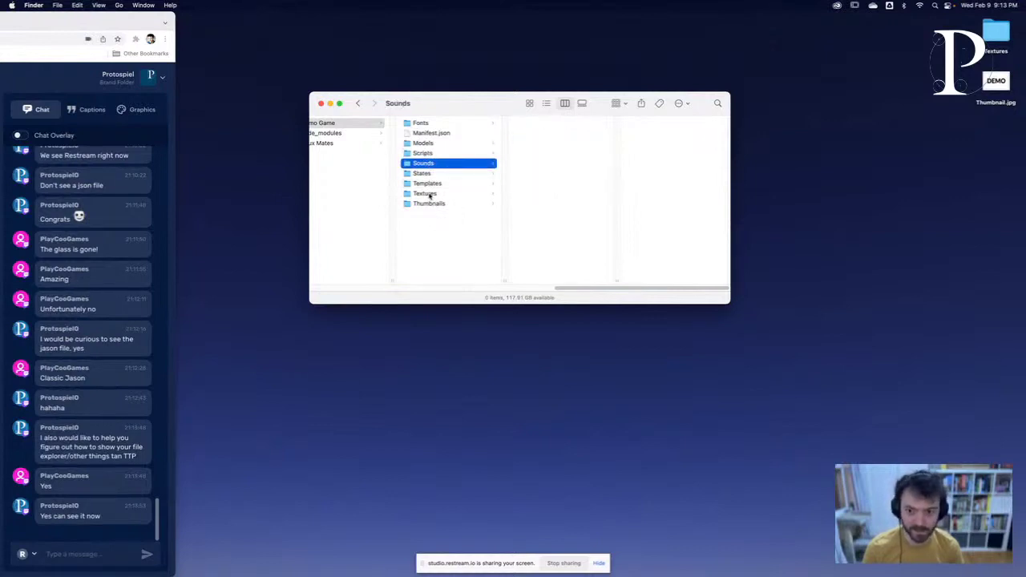
left_click(427, 195)
left_click(437, 203)
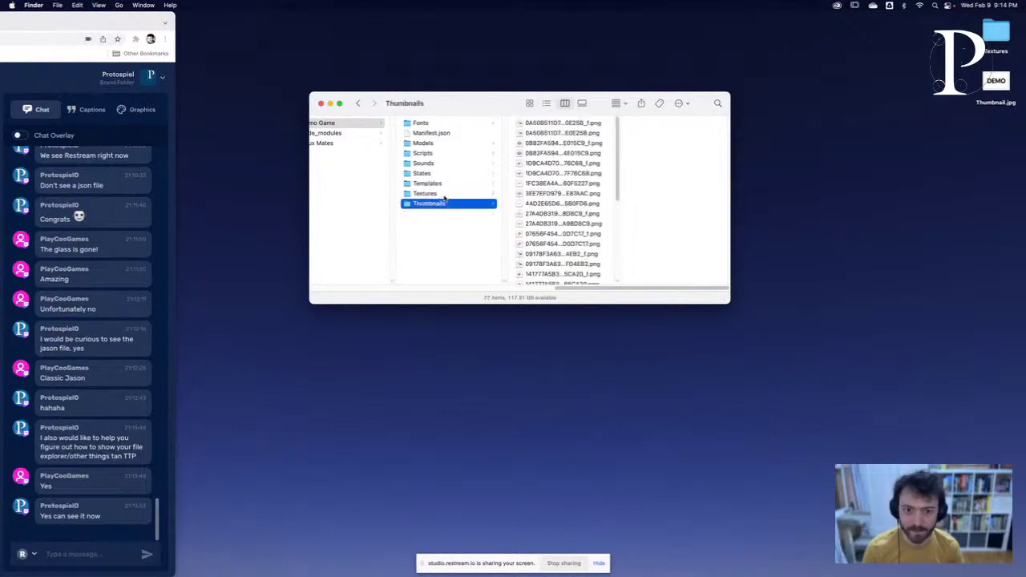
left_click(444, 194)
left_click(443, 184)
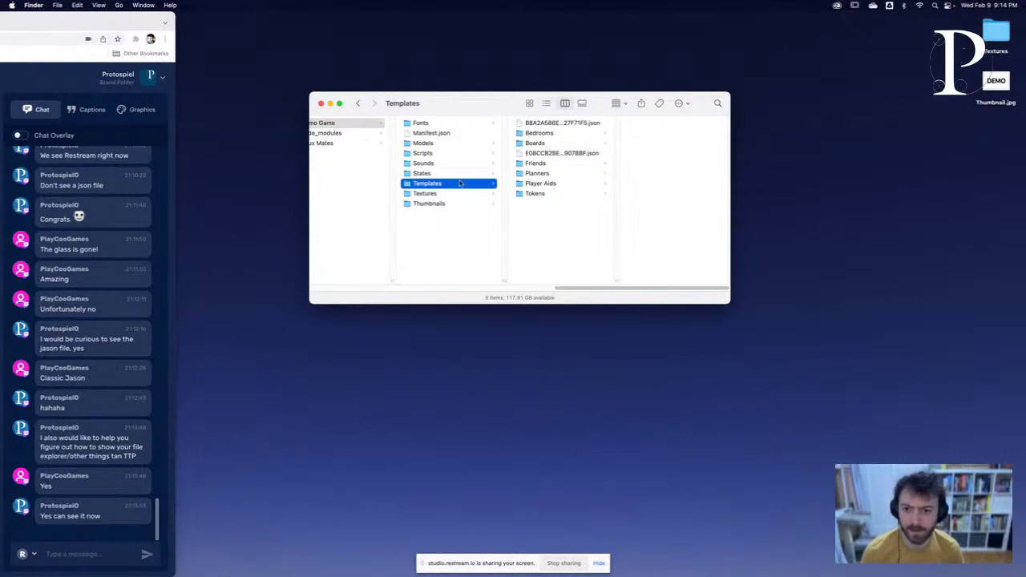
Step: Trace the folder path from Packages through Demo Game to its Templates folder
left_click(337, 125)
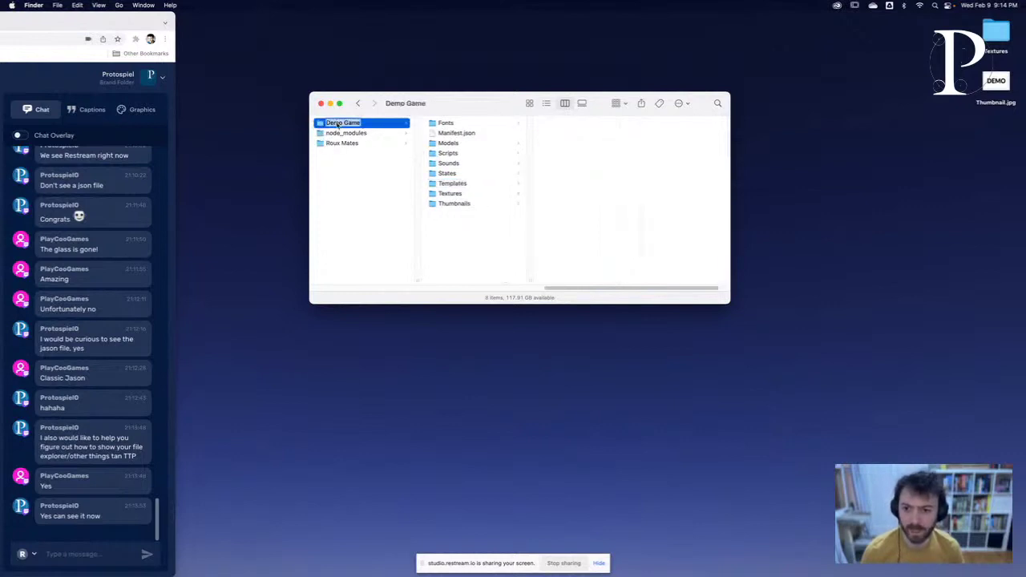
scroll(353, 127, "left", 2)
left_click(363, 133)
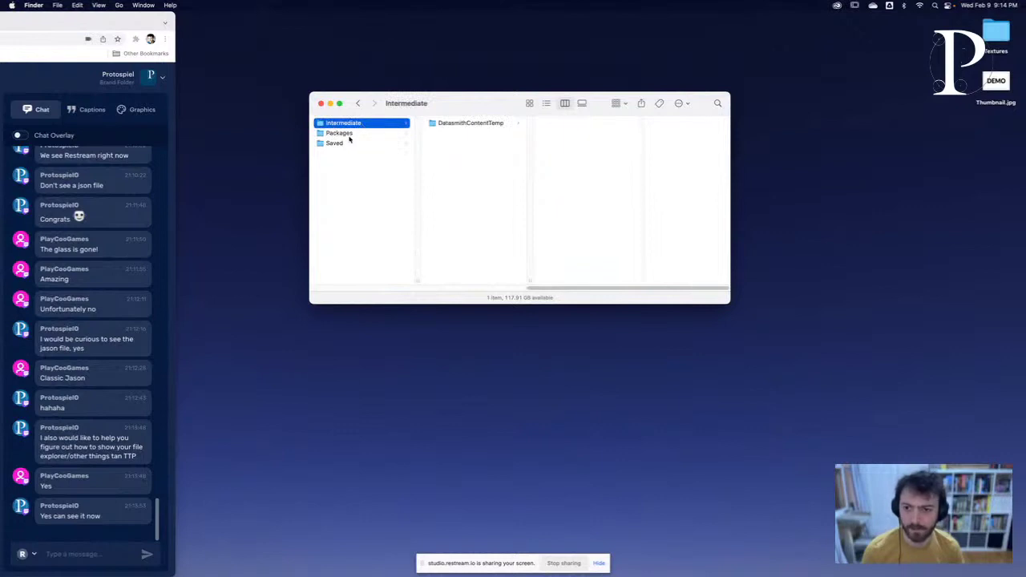
left_click(350, 134)
left_click(461, 123)
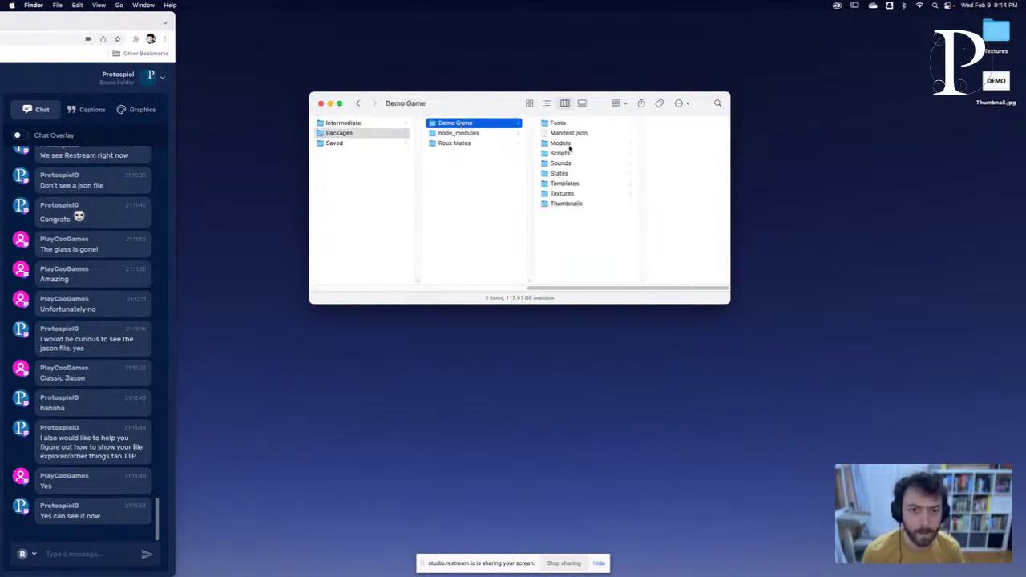
left_click(571, 184)
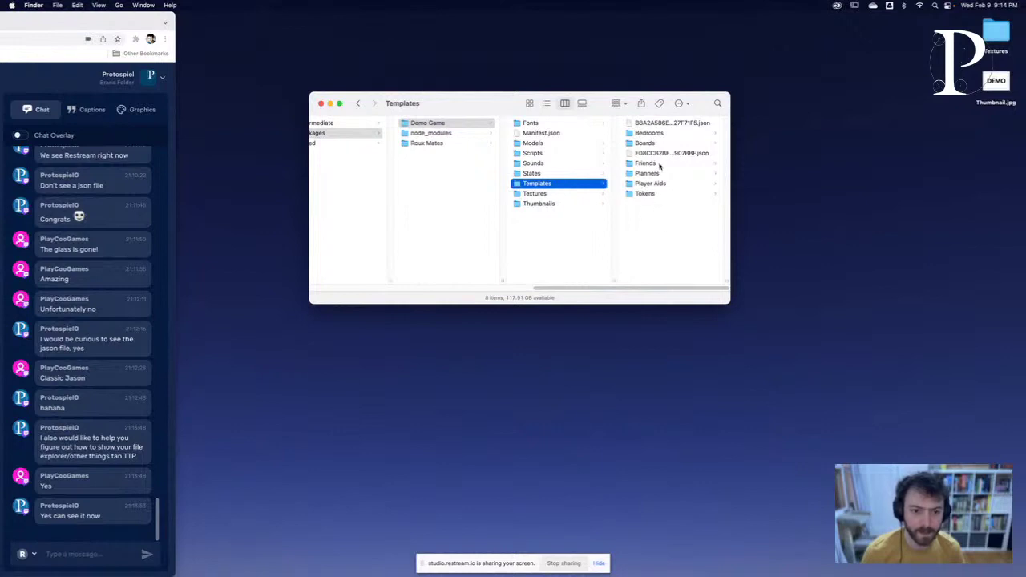
Step: Preview the two JSON files in the Templates folder to identify the one describing the Glass Top table
left_click(655, 153)
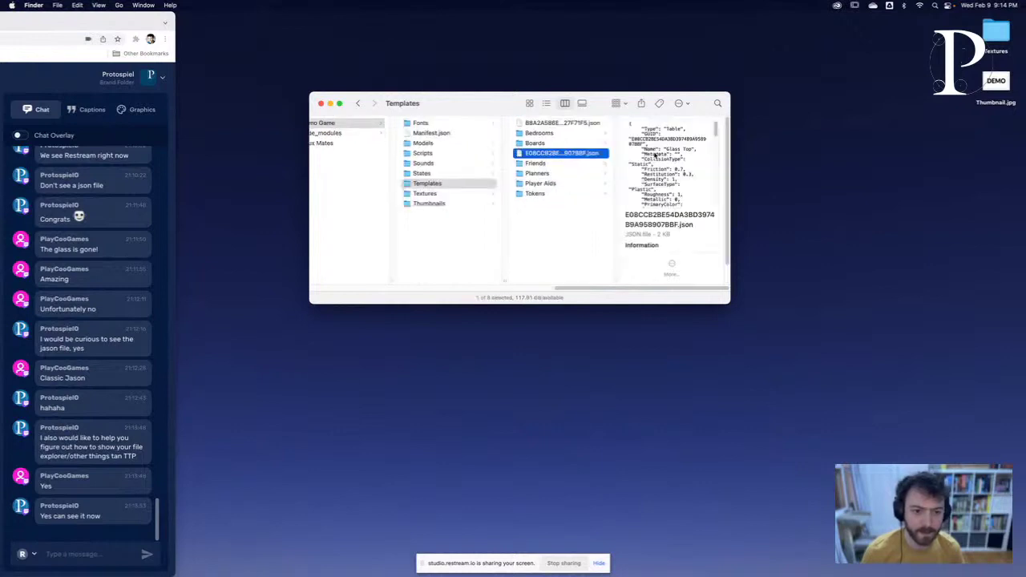
left_click(556, 122)
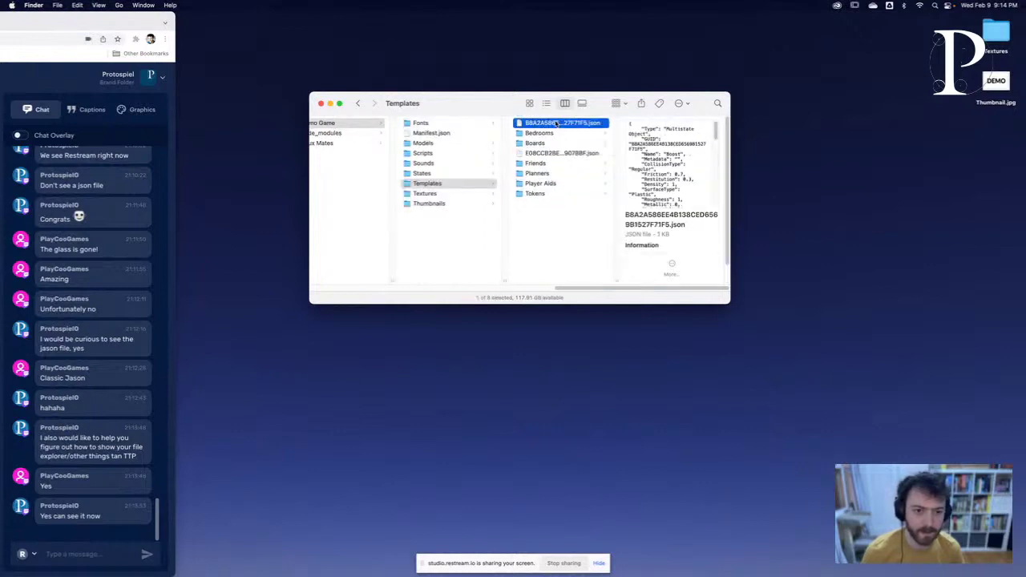
left_click(560, 153)
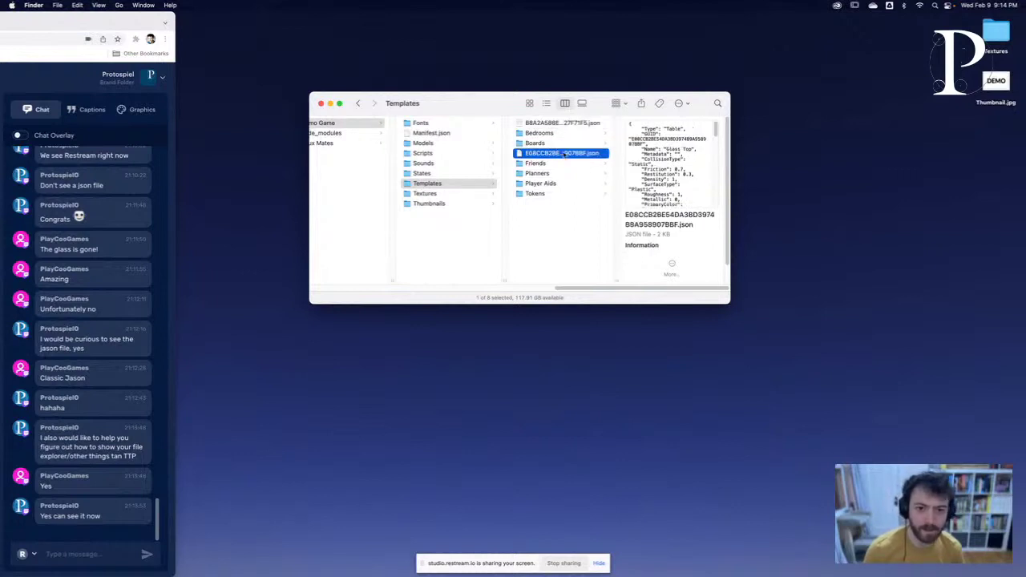
Step: Open the Glass Top table's JSON file in TextEdit, enlarge its window and place it beside the chat
right_click(565, 154)
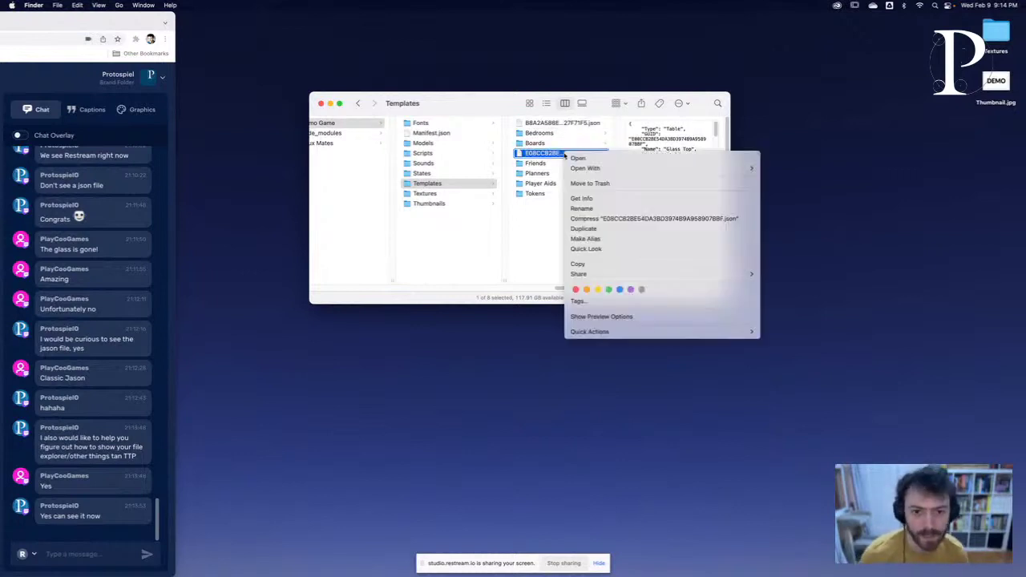
mouse_move(620, 171)
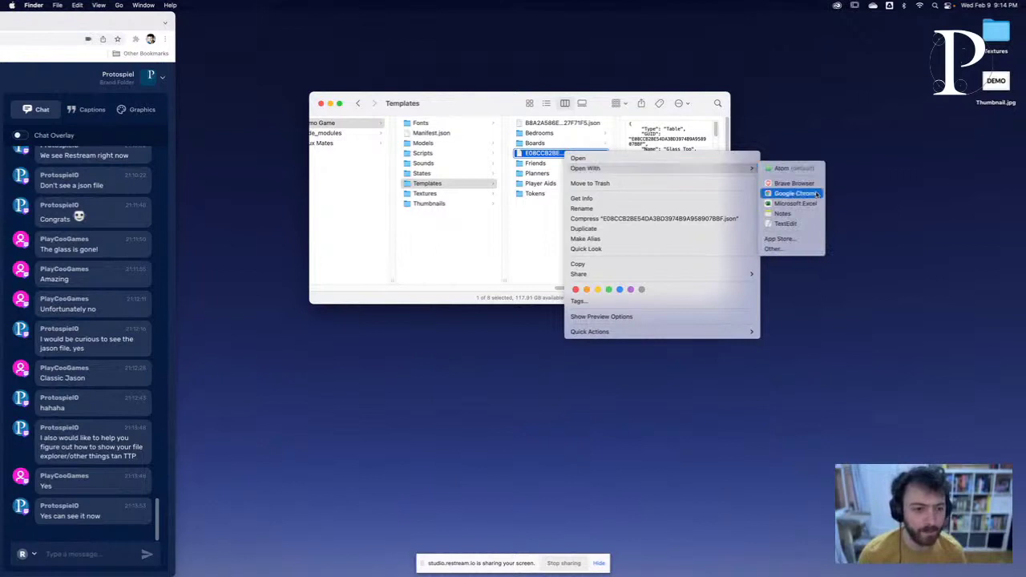
left_click(802, 224)
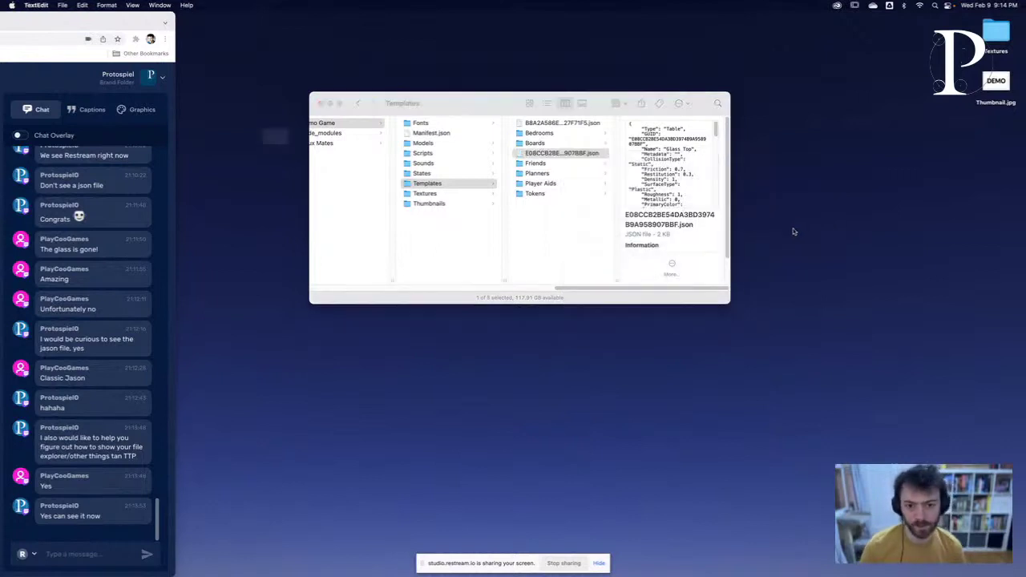
left_click_drag(320, 51, 445, 44)
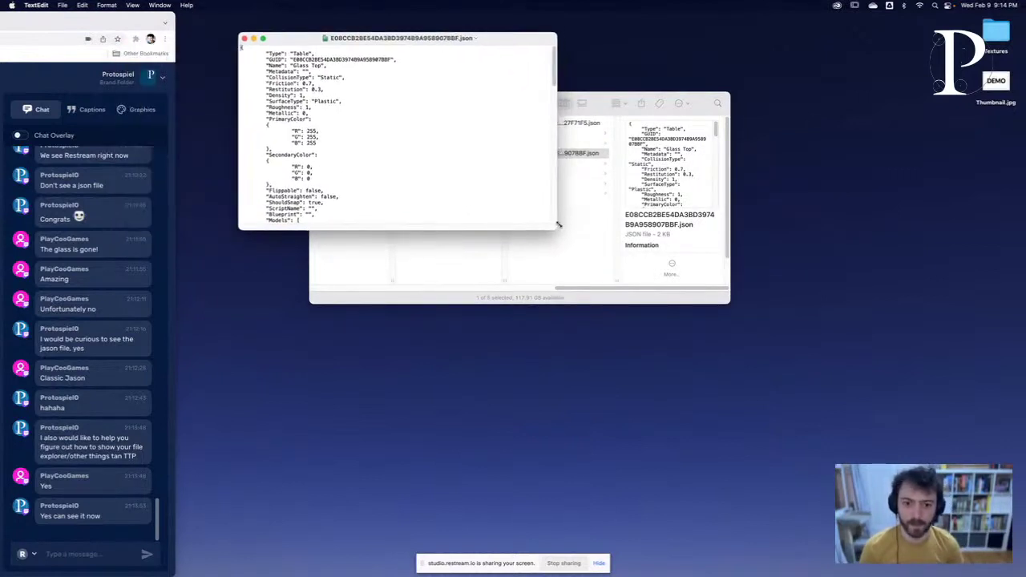
left_click_drag(559, 225, 834, 529)
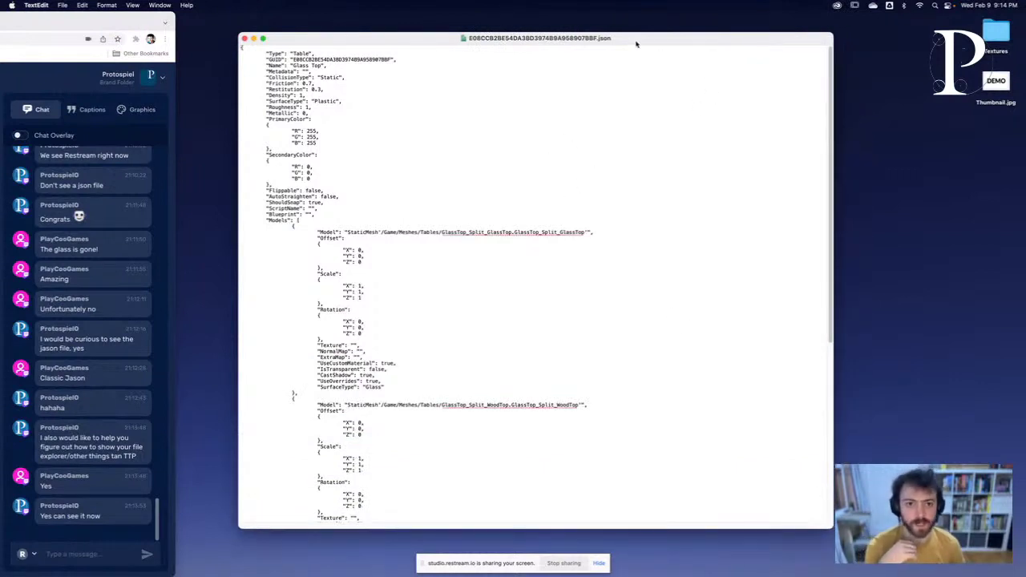
left_click_drag(627, 38, 640, 36)
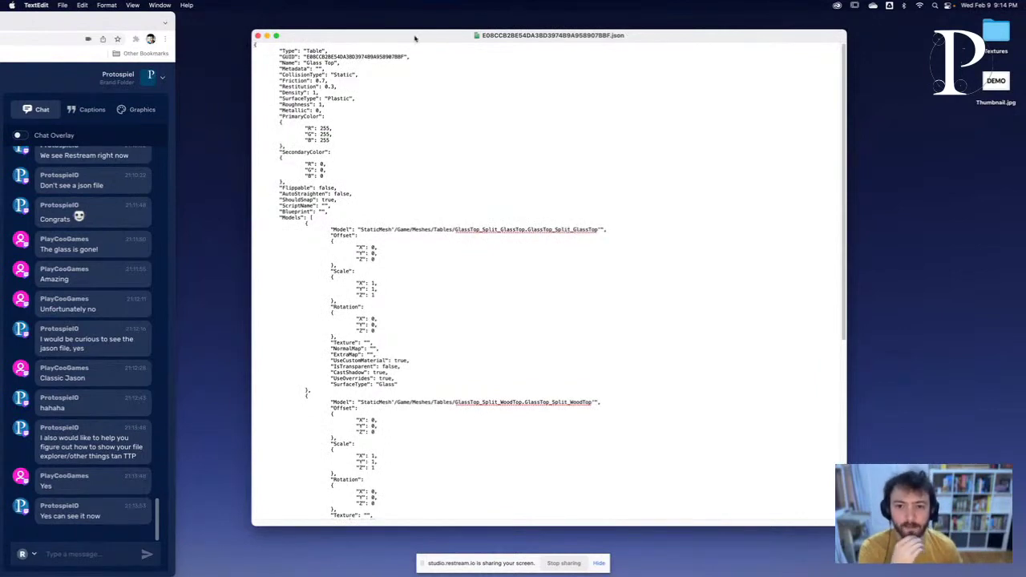
Step: Enlarge the Glass Top JSON window and zoom in on its text, bringing the Models entries into view
left_click_drag(416, 36, 396, 18)
left_click_drag(828, 507, 879, 554)
left_click(129, 5)
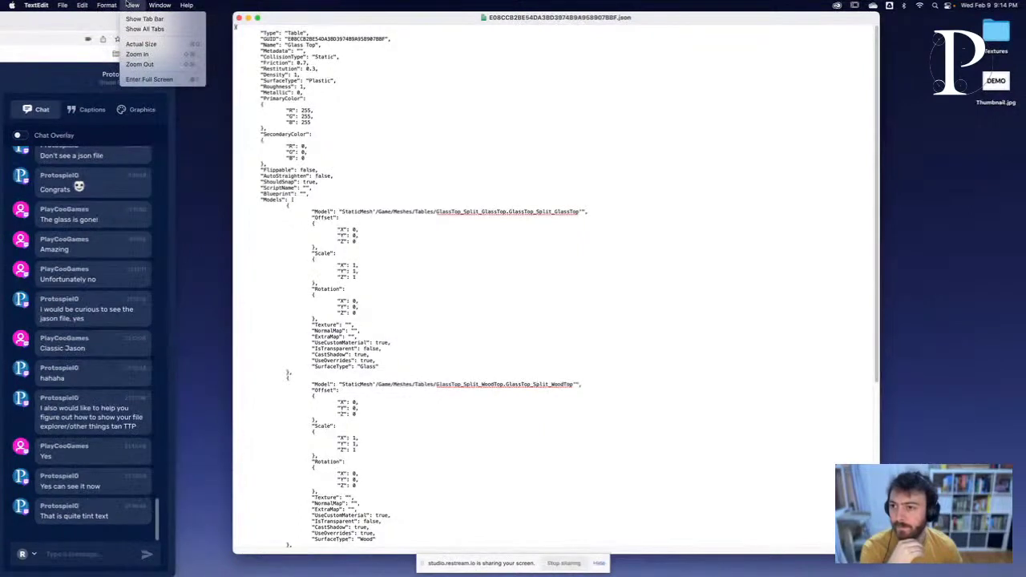
left_click(156, 54)
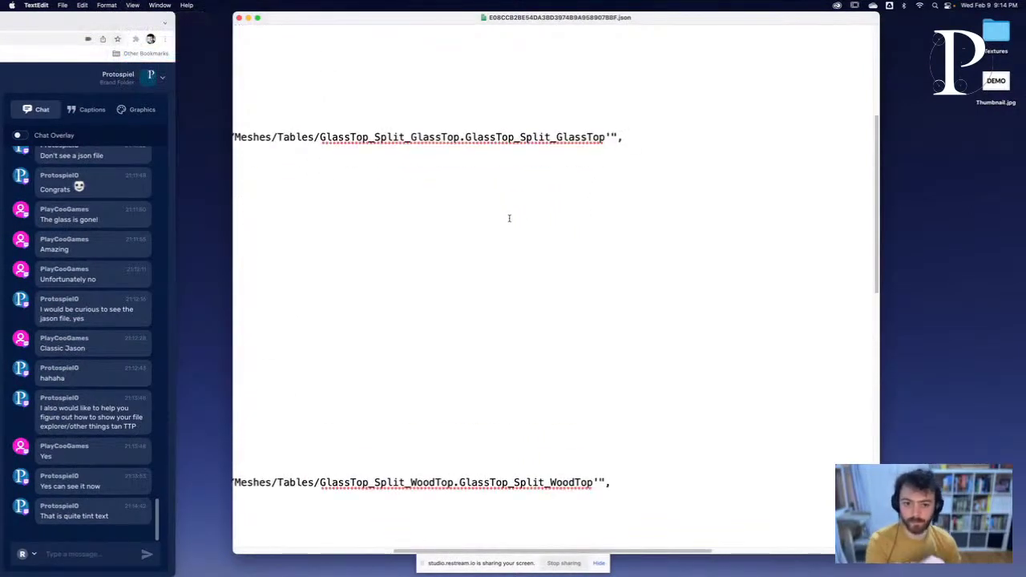
left_click_drag(633, 552, 528, 542)
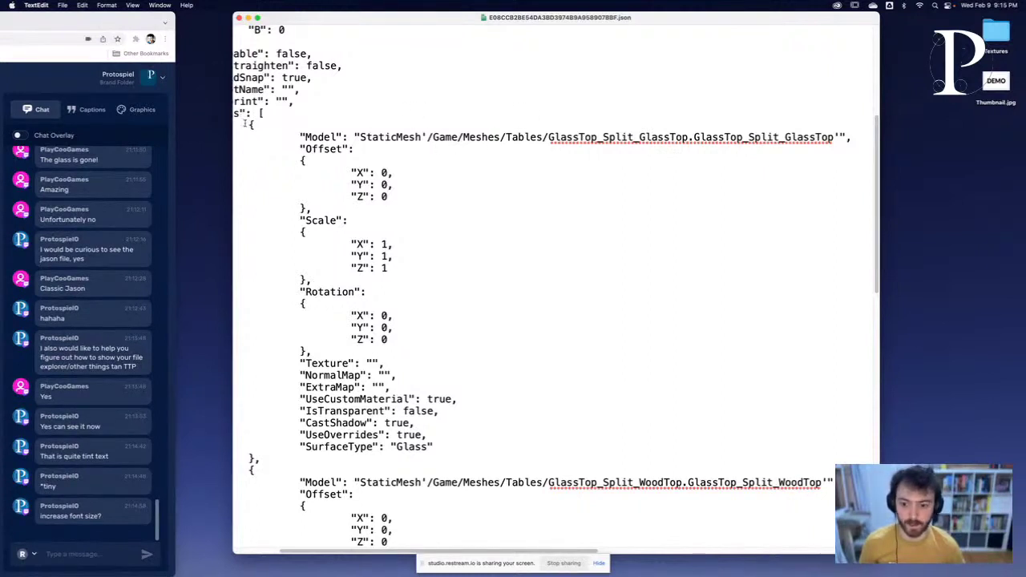
Step: Highlight the whole GlassTop_Split_GlassTop entry in the Models list to point out the glass part of the table
left_click_drag(313, 17, 287, 18)
left_click_drag(222, 124, 336, 461)
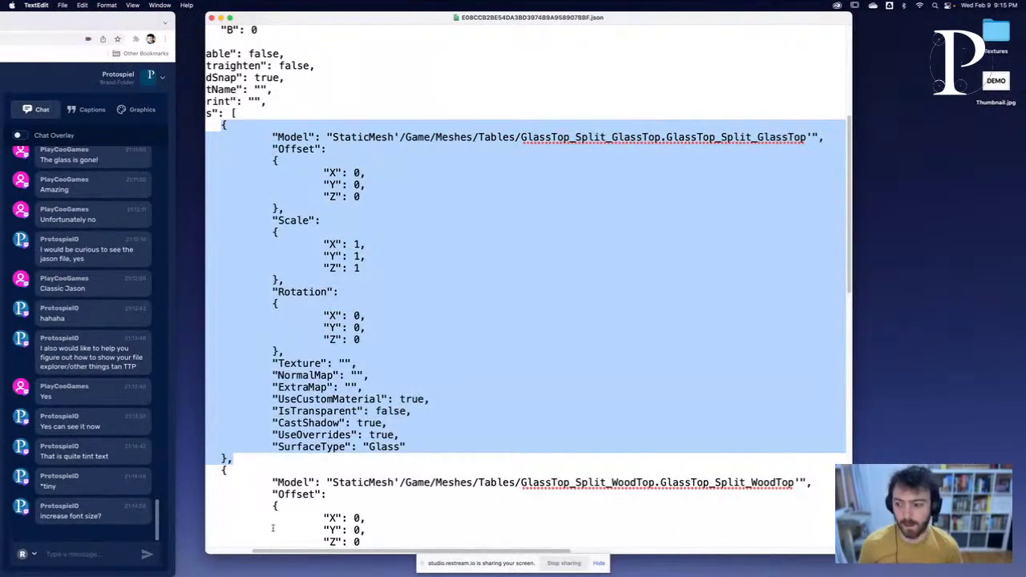
left_click(338, 464)
Step: Try to magnify the JSON text by two more zoom levels
left_click(133, 5)
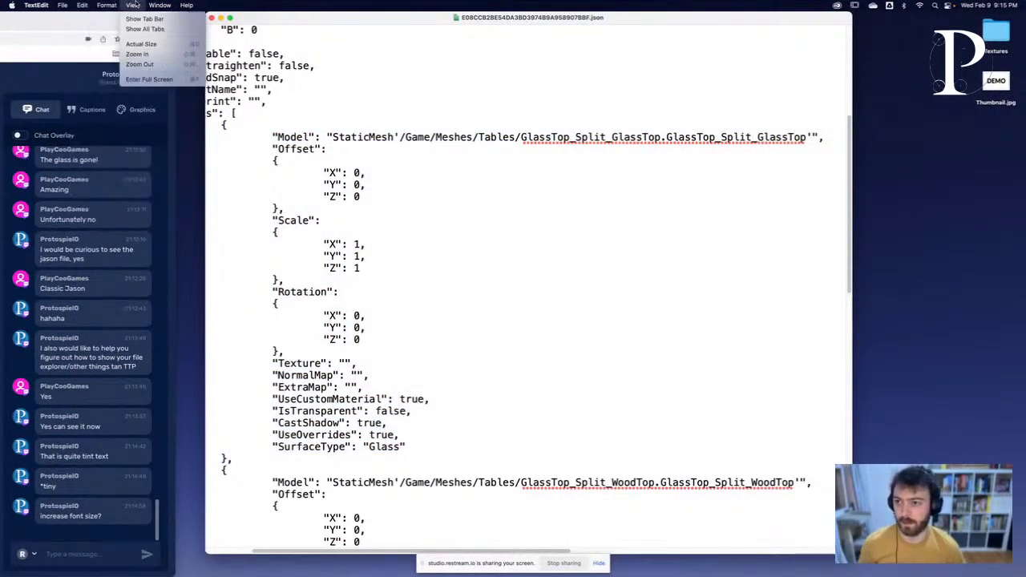
left_click(140, 53)
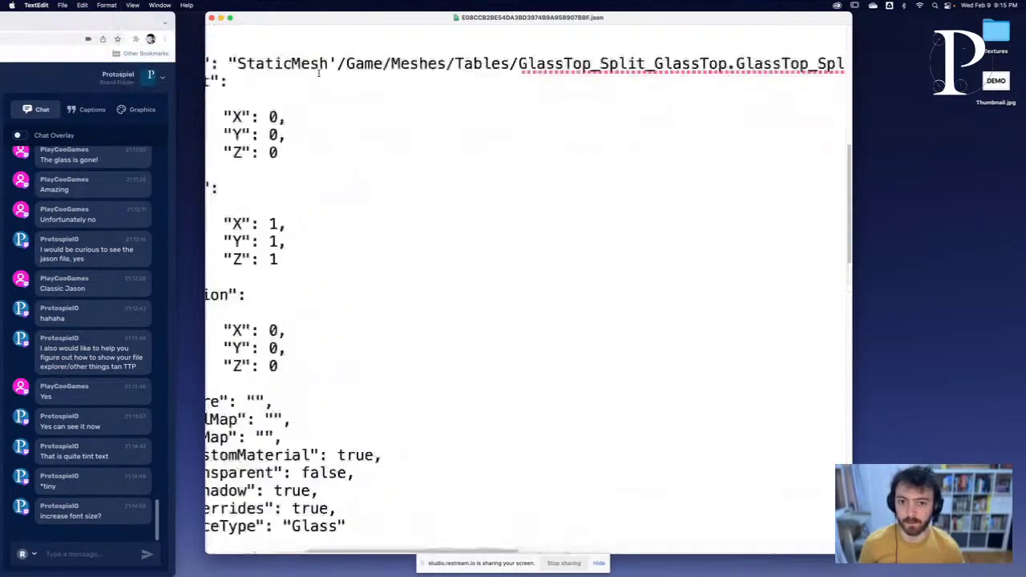
key("super+plus")
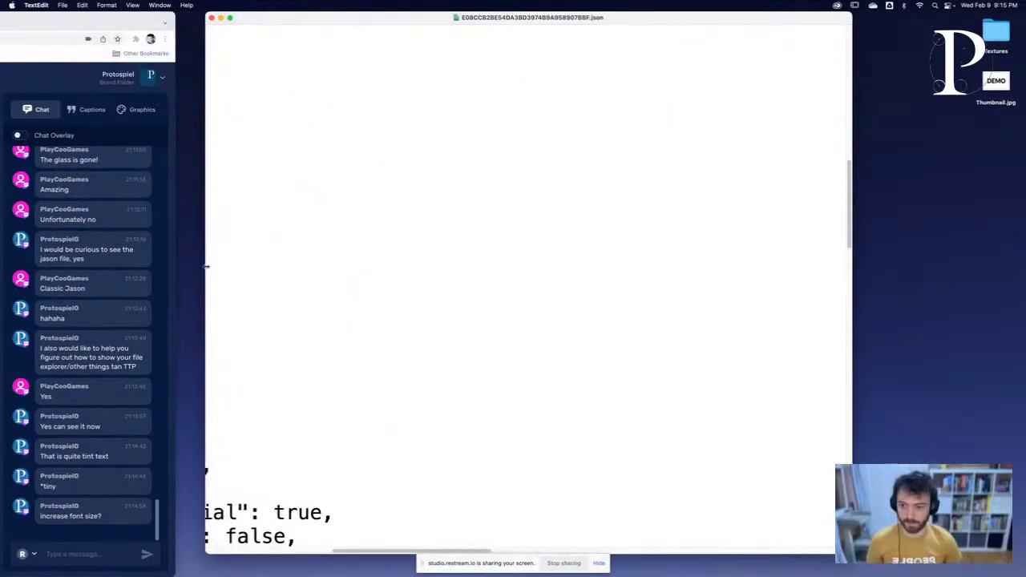
Step: Widen the JSON window beside the chat and zoom its text out until the complete glass model entry fits
left_click_drag(206, 267, 44, 267)
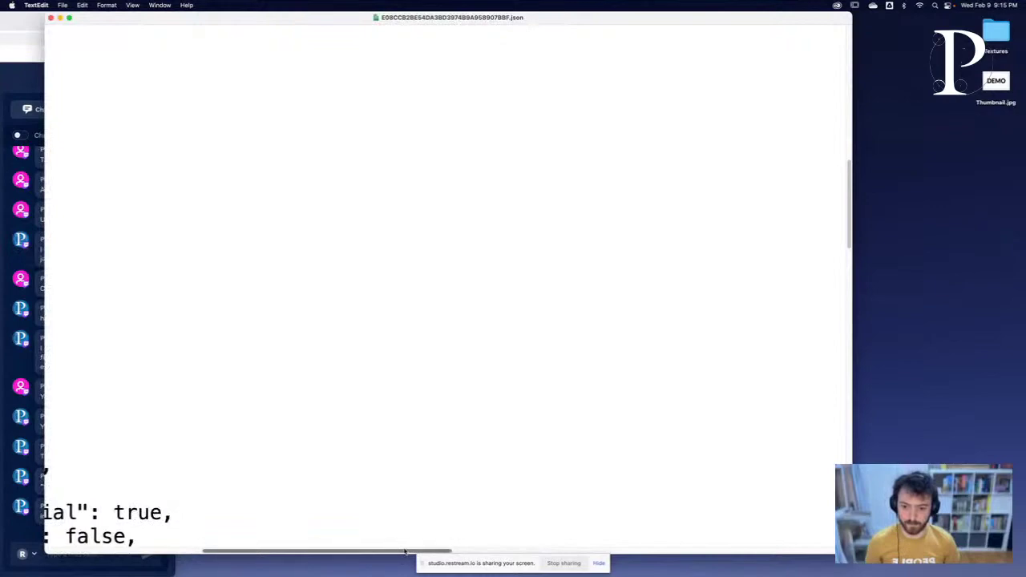
left_click_drag(405, 551, 270, 551)
left_click(134, 5)
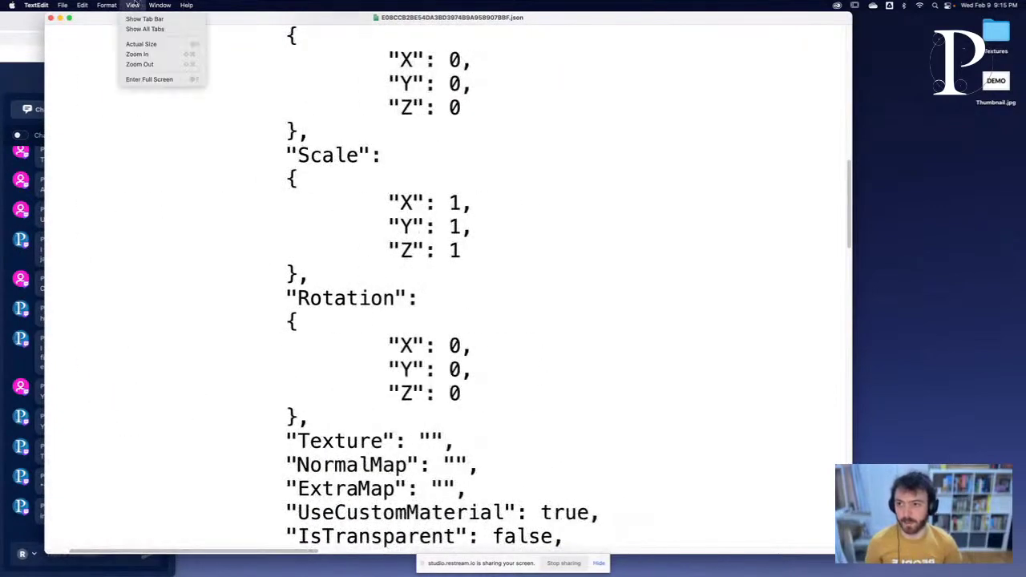
left_click(151, 64)
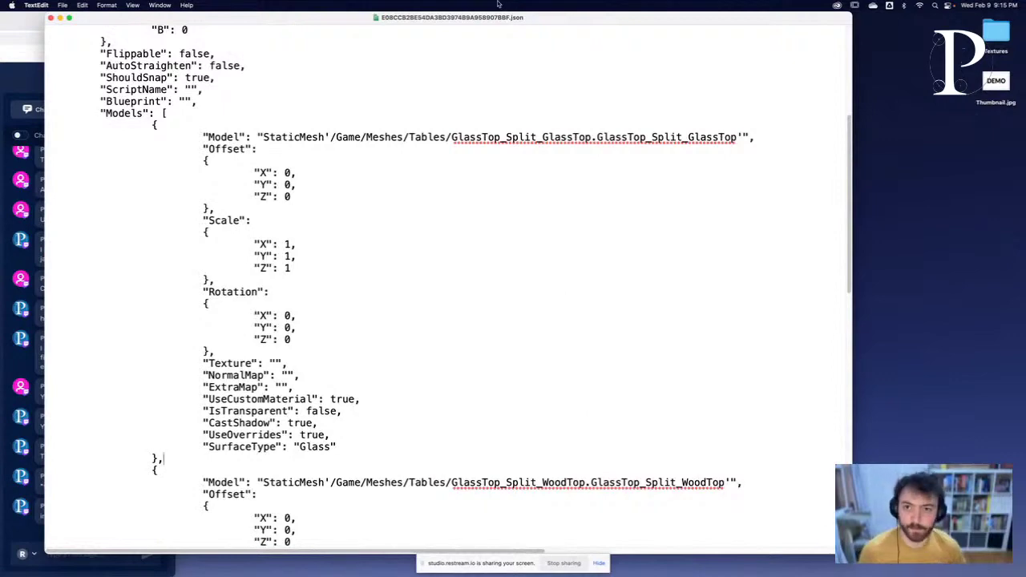
left_click_drag(488, 18, 644, 18)
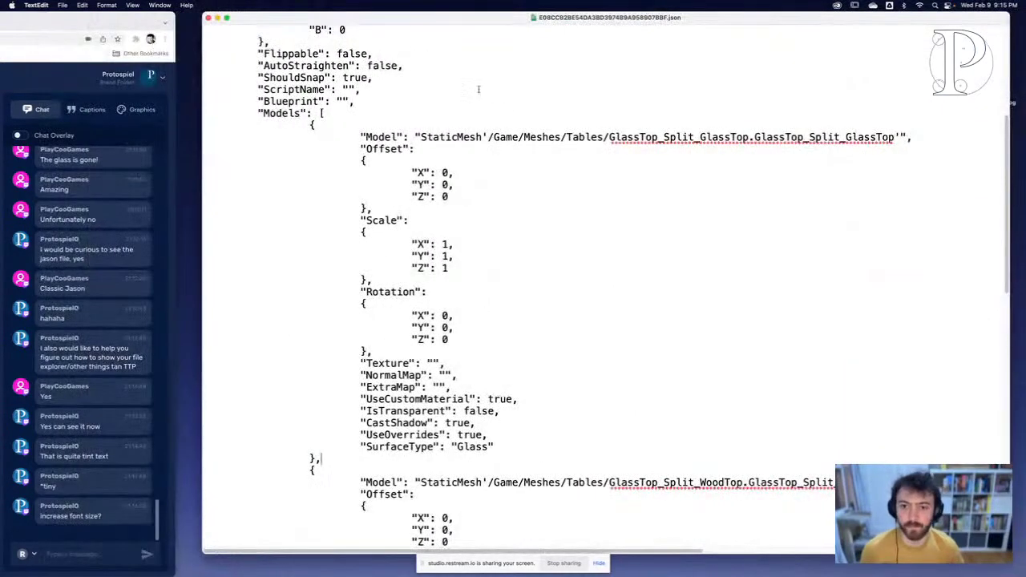
Step: Delete the GlassTop_Split_GlassTop entry and its leftover blank line from the Models list, and save the file
left_click_drag(310, 124, 454, 461)
key("BackSpace")
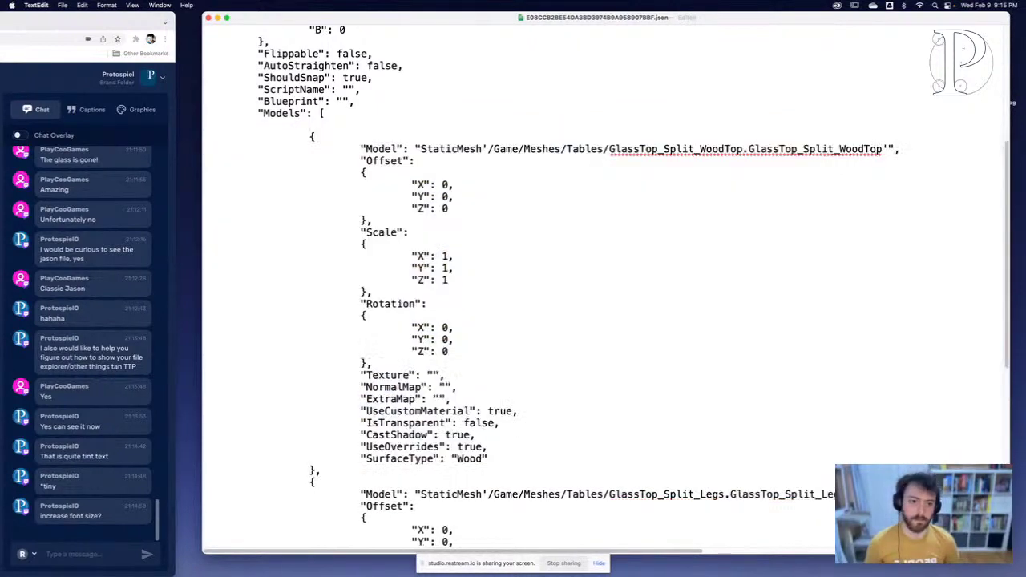
key("BackSpace")
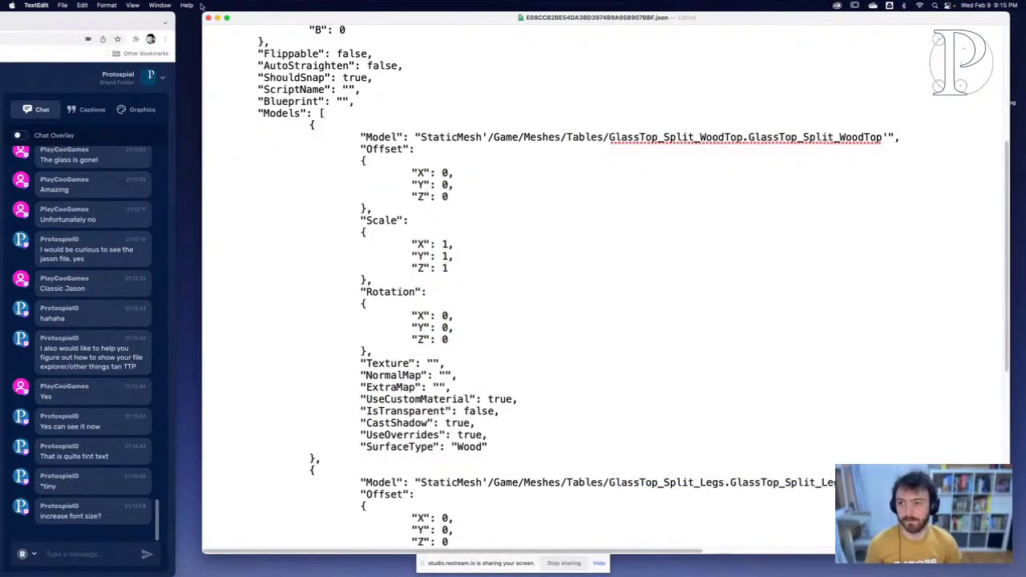
left_click(62, 5)
left_click(80, 66)
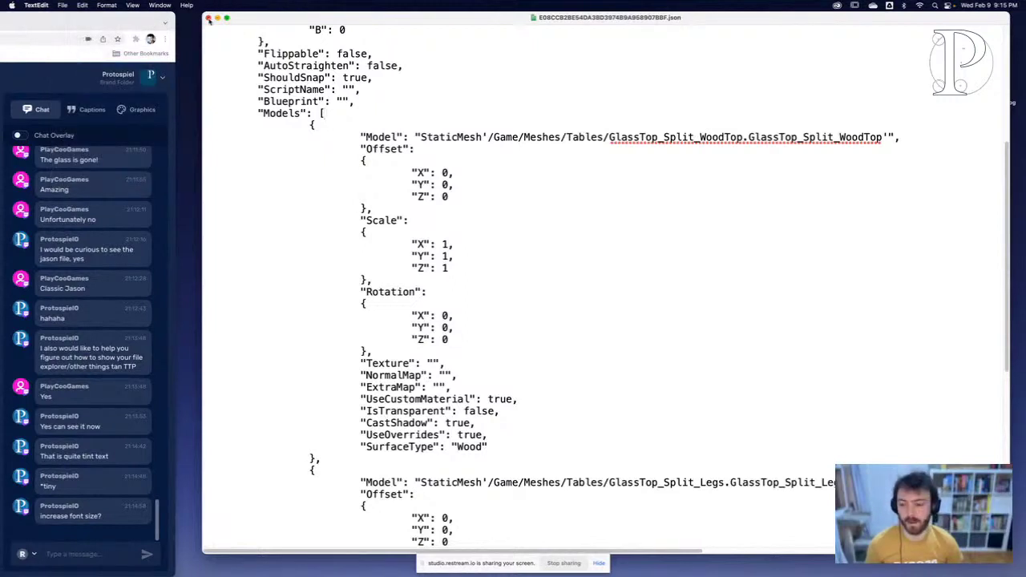
Step: Close the edited JSON file and return to the Templates folder in Finder
left_click_drag(262, 19, 271, 19)
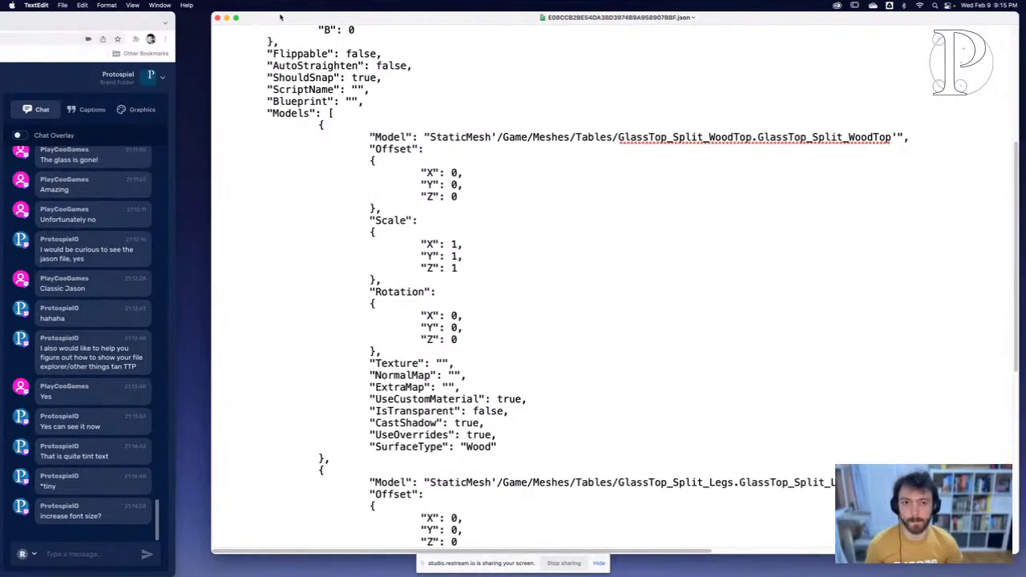
left_click(218, 18)
left_click_drag(455, 102, 472, 102)
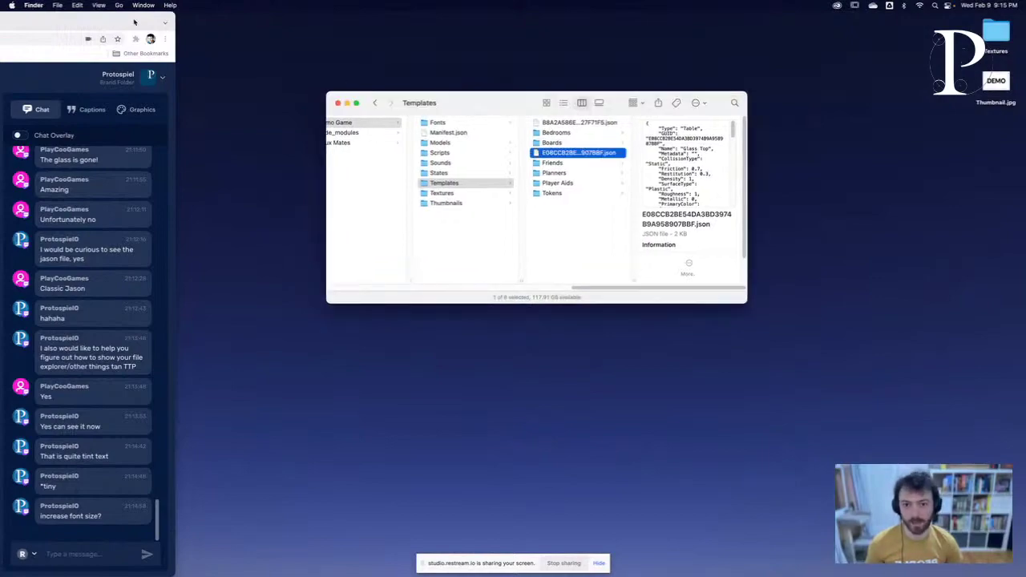